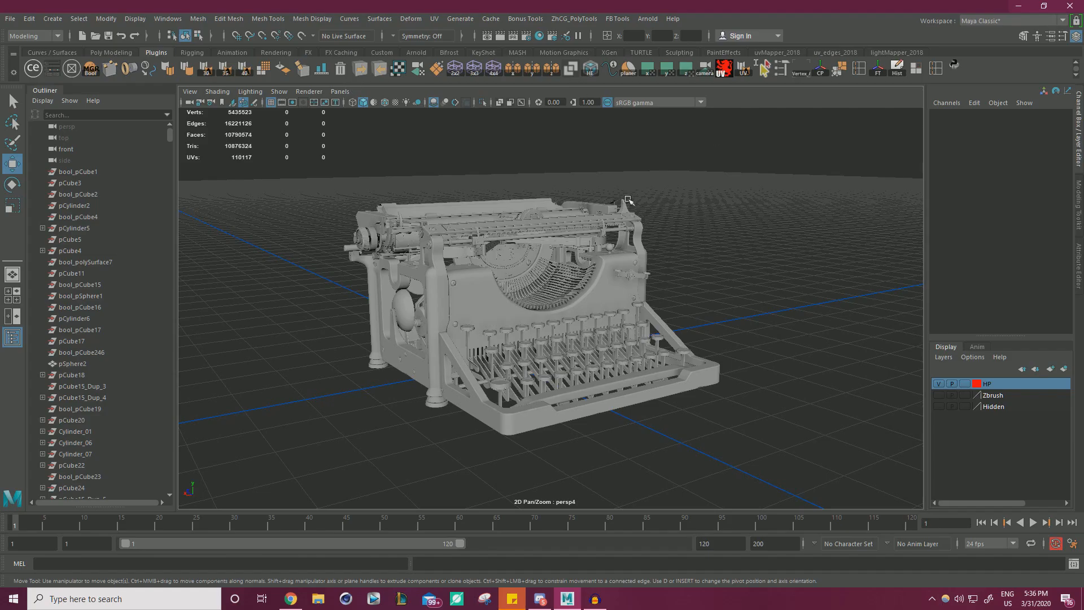
Examine the high-poly typewriter on the HP layer from several angles, checking its mesh wireframe by selecting it.
click(628, 199)
alt+right_drag(709, 243, 643, 241)
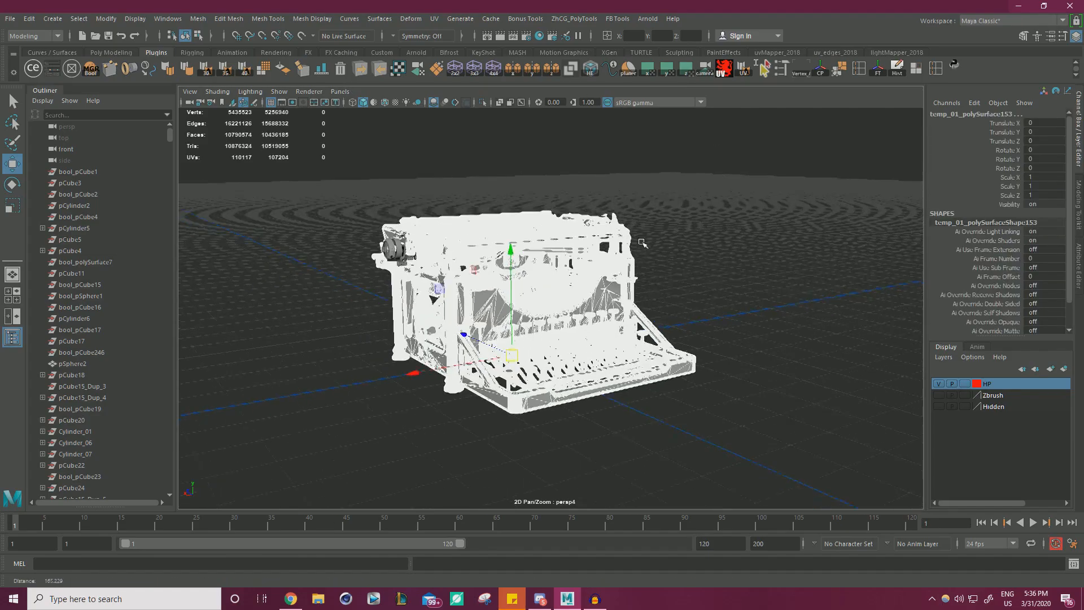
alt+drag(643, 241, 757, 245)
alt+right_drag(757, 245, 807, 256)
alt+drag(807, 257, 707, 261)
mouse_move(706, 261)
alt+right_down()
mouse_move(753, 259)
mouse_move(686, 258)
alt+right_up()
alt+drag(686, 258, 575, 257)
click(858, 274)
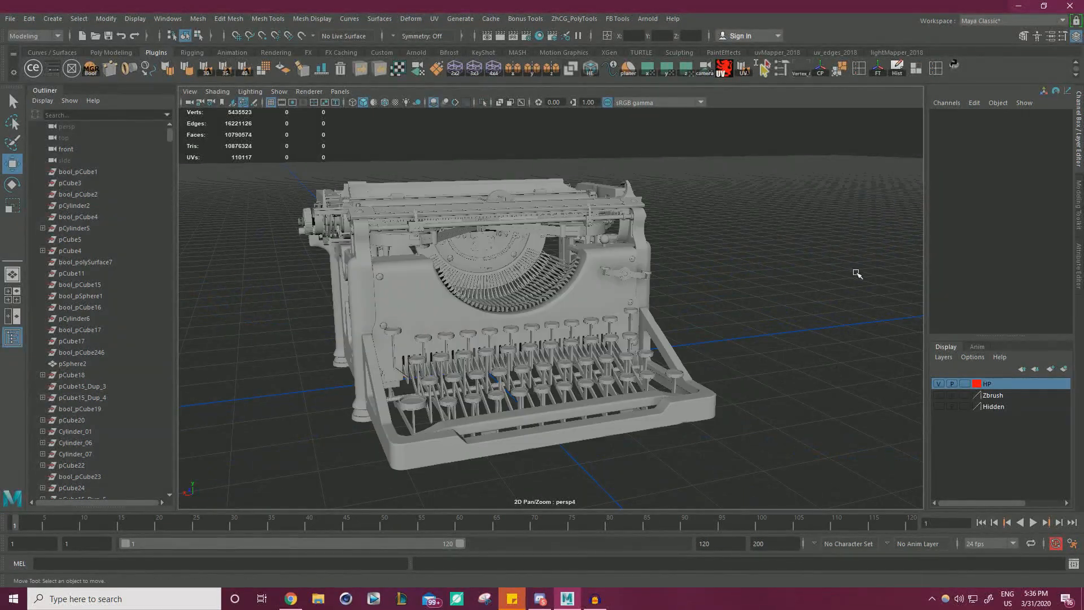
alt+drag(858, 274, 822, 290)
Hide the HP layer, show the Zbrush layer and examine its color-coded typewriter from the front and side.
click(937, 384)
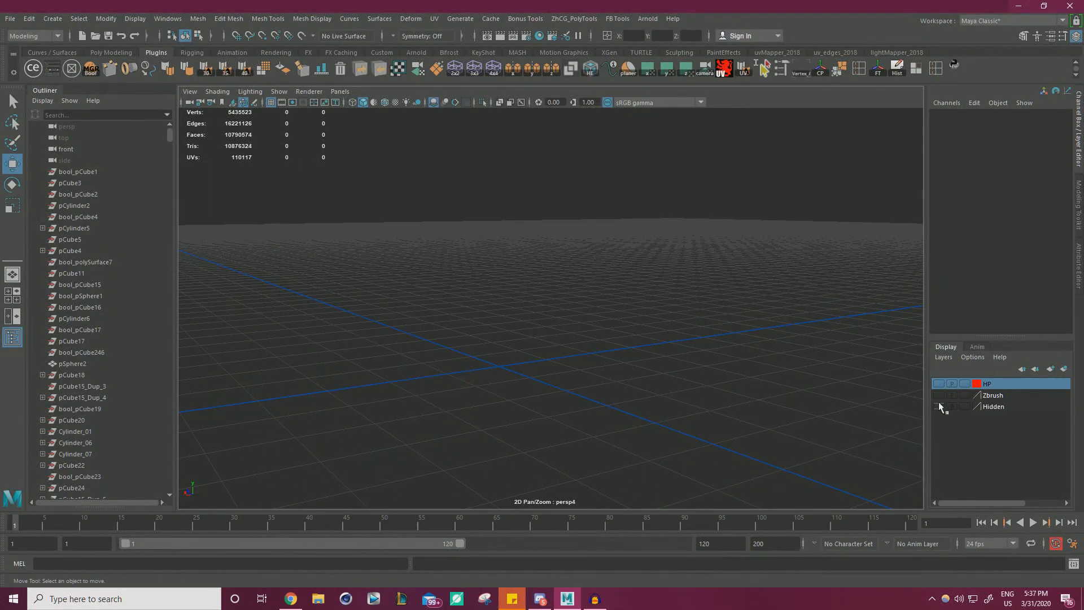
click(939, 396)
alt+right_drag(685, 256, 638, 257)
alt+drag(638, 257, 559, 258)
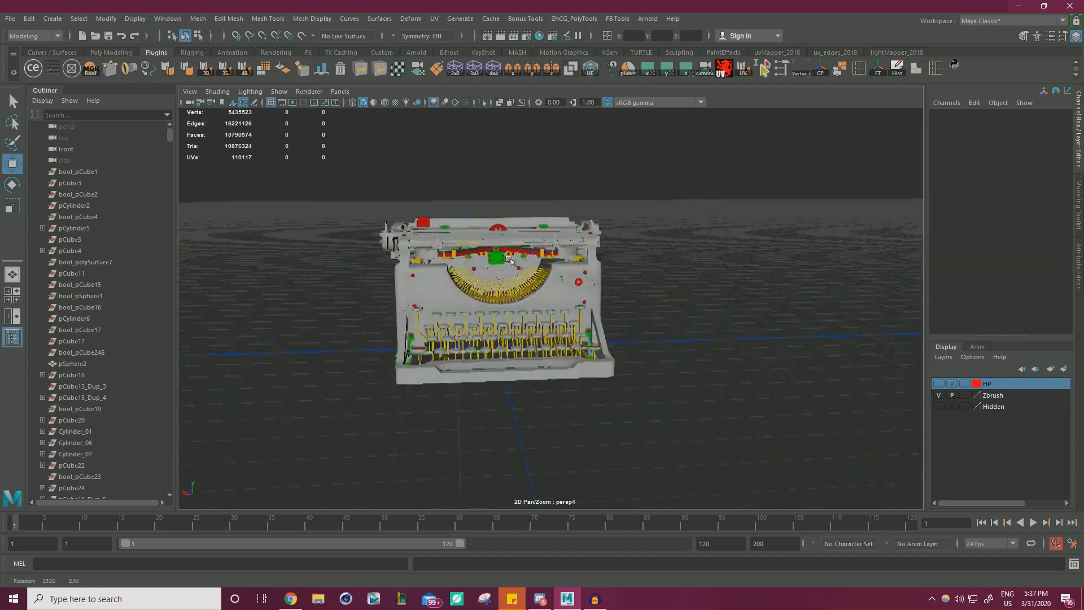
alt+right_drag(559, 258, 649, 259)
alt+drag(650, 260, 708, 317)
alt+right_drag(630, 260, 511, 259)
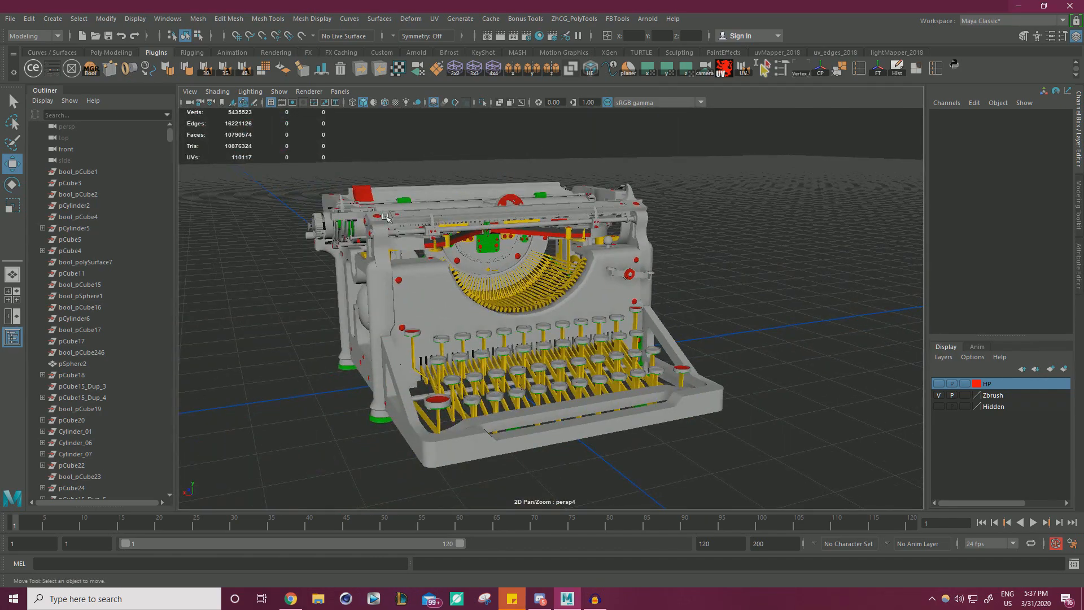
Switch the display back from the Zbrush layer to the HP layer and inspect the high-poly typewriter.
click(938, 395)
click(937, 384)
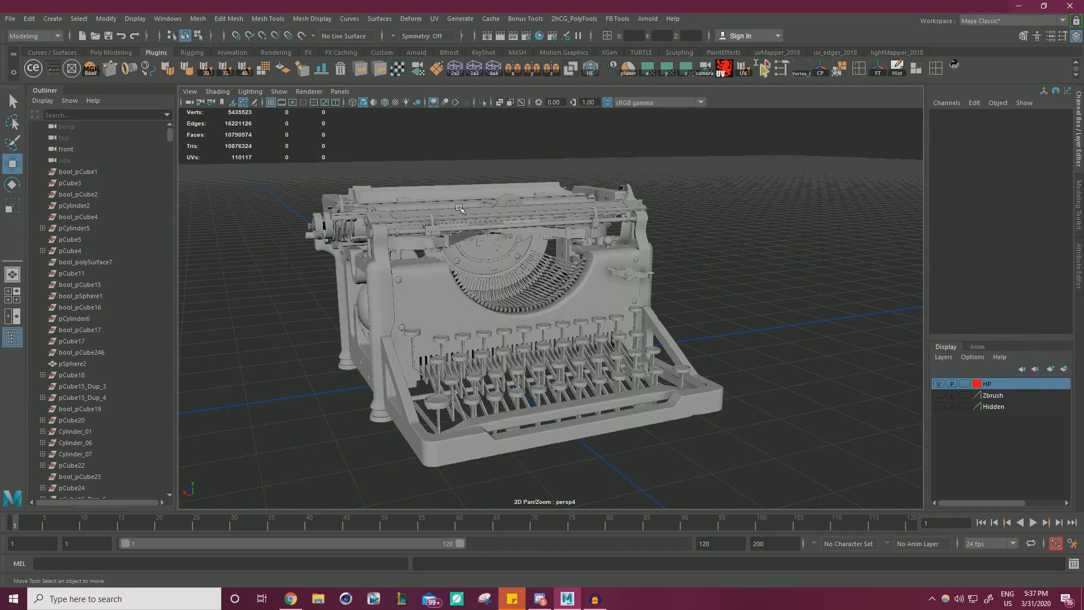
alt+right_drag(763, 268, 721, 255)
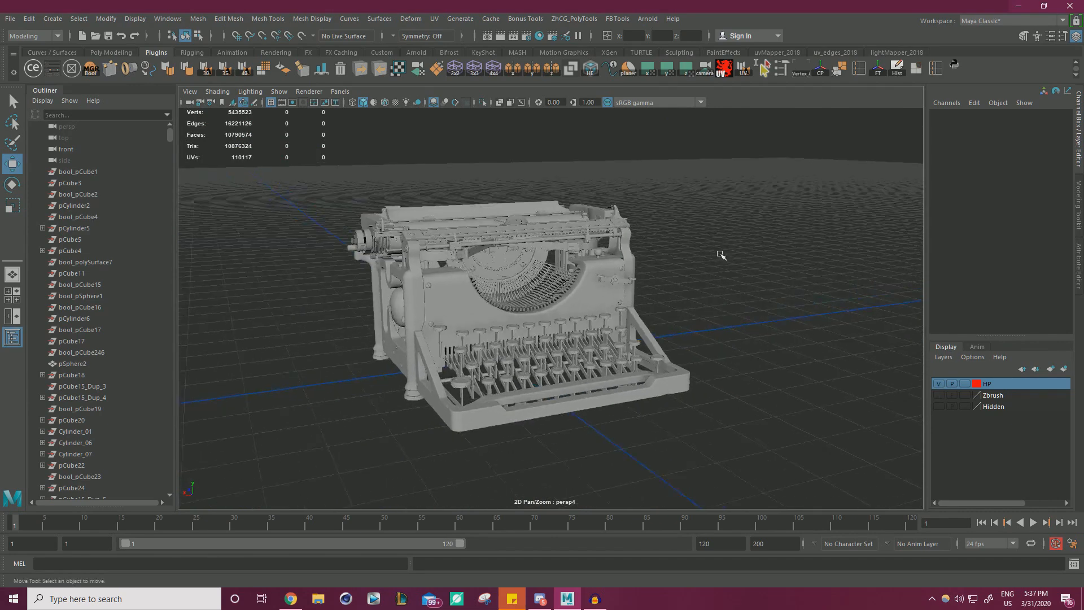
alt+drag(721, 255, 748, 239)
alt+right_drag(748, 239, 785, 249)
alt+middle_drag(785, 248, 803, 280)
alt+right_drag(803, 280, 866, 310)
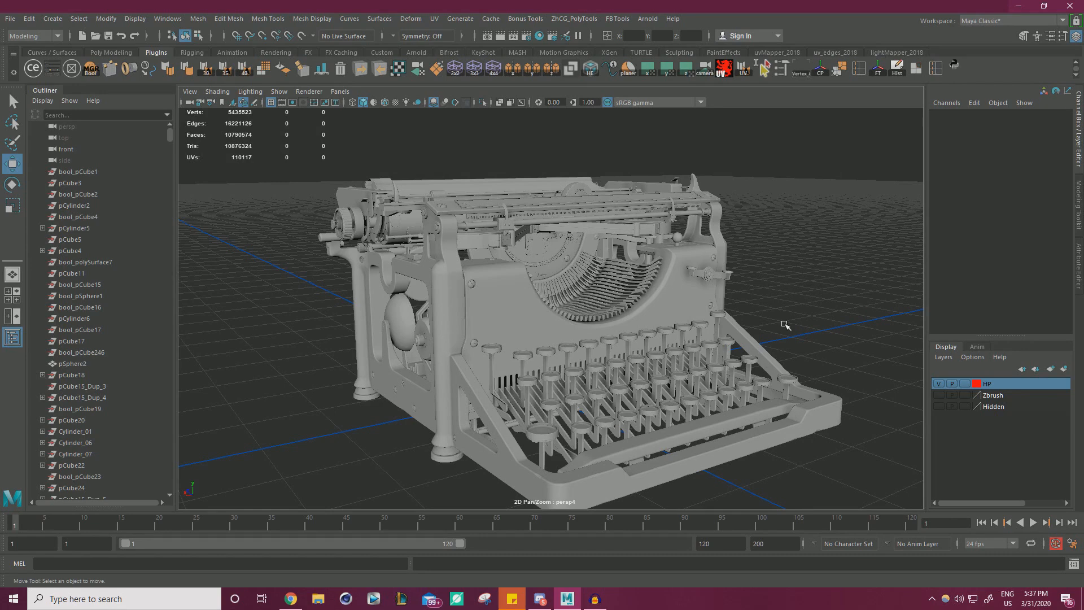
Display the Zbrush layer in place of the HP layer and select the green feet under the typewriter.
click(939, 384)
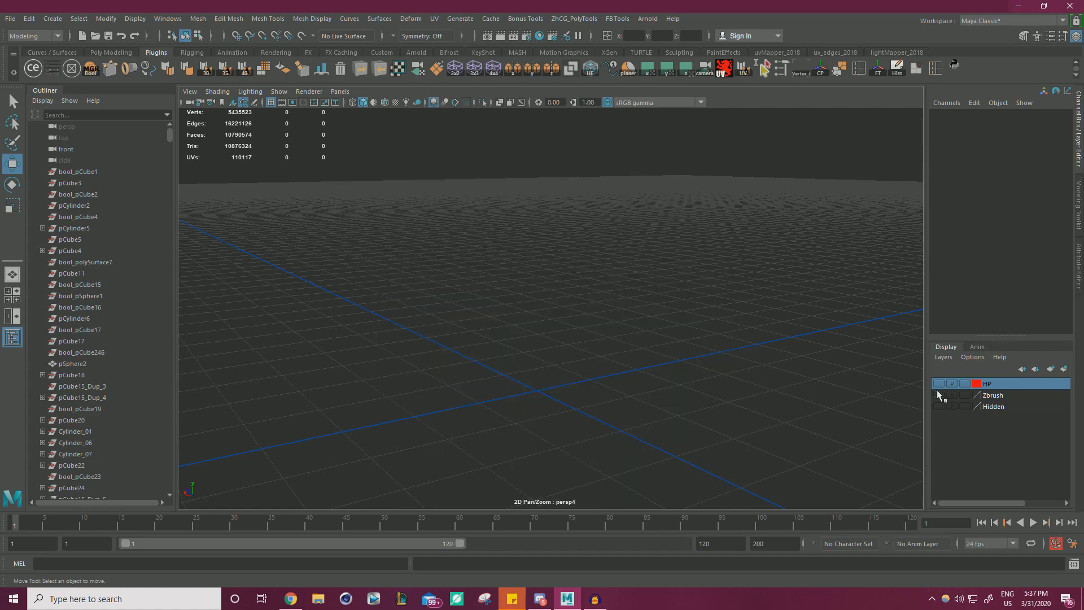
click(938, 394)
alt+drag(600, 326, 677, 192)
alt+right_drag(570, 237, 628, 271)
click(575, 209)
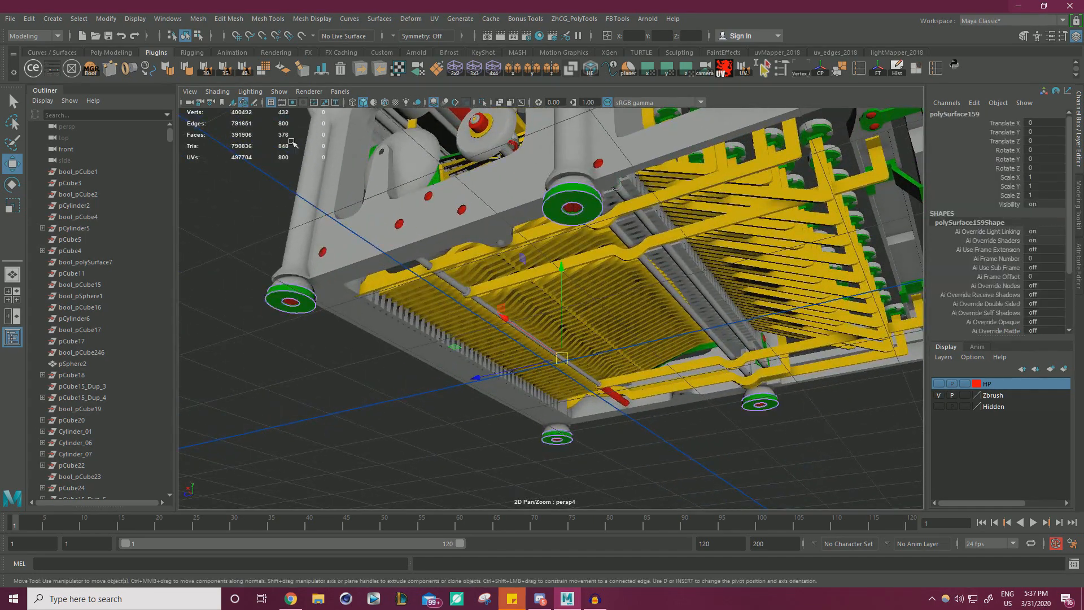
alt+right_drag(653, 254, 524, 276)
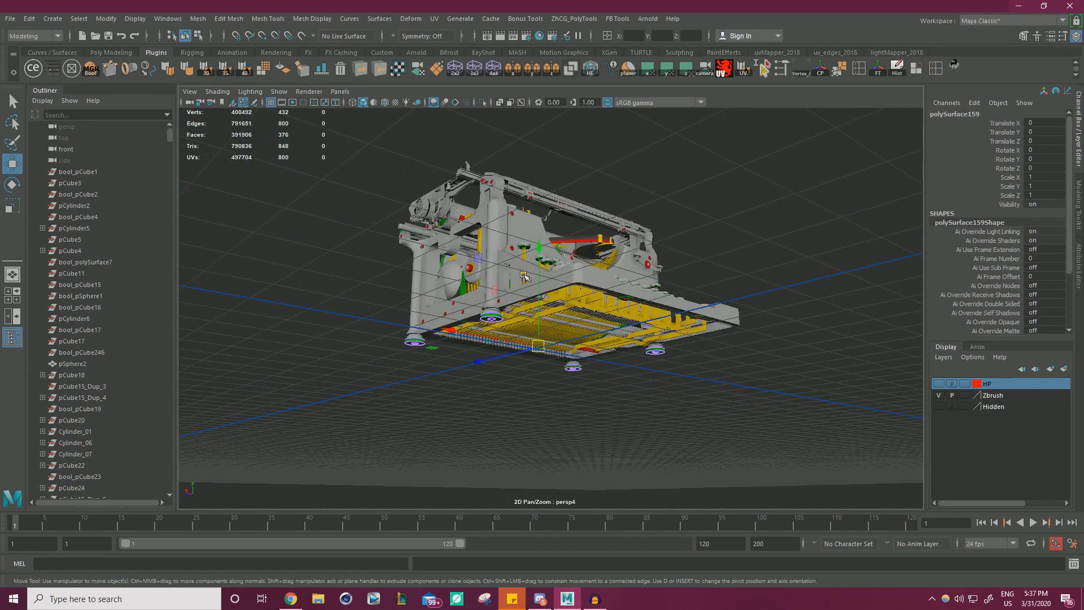
Deselect the feet, select the typewriter's front panel and examine its mesh from the front and above.
click(782, 202)
alt+drag(709, 200, 697, 254)
alt+right_drag(485, 249, 526, 249)
click(550, 257)
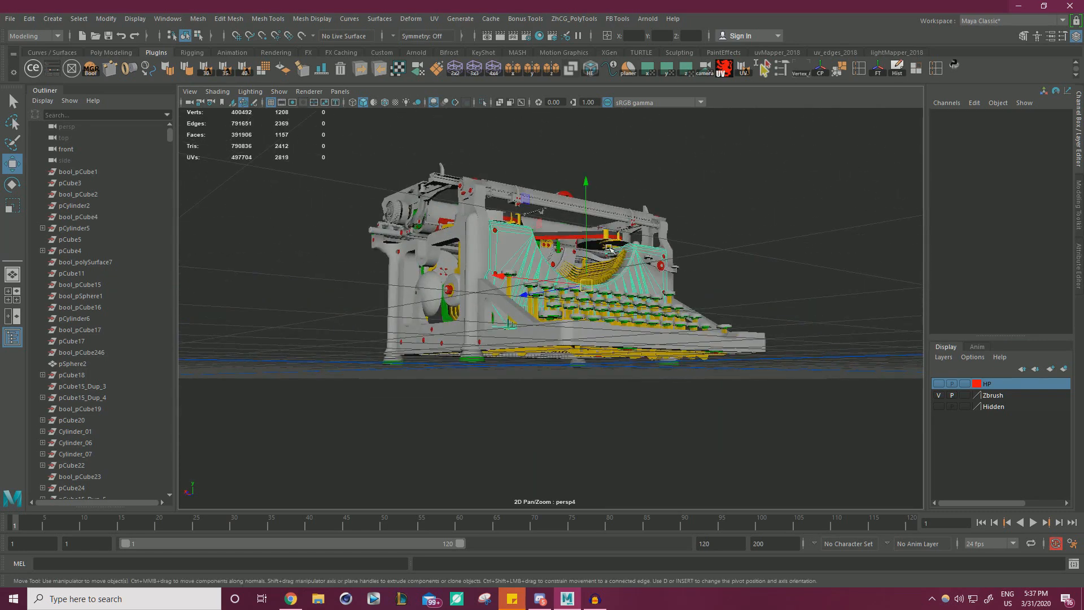
alt+right_drag(680, 208, 640, 209)
alt+drag(640, 208, 621, 249)
alt+right_drag(621, 248, 726, 261)
alt+drag(726, 261, 626, 260)
alt+right_drag(627, 260, 663, 260)
mouse_move(663, 260)
alt+mouse_down()
mouse_move(464, 222)
mouse_move(644, 257)
alt+mouse_up()
Isolate the pair of brackets behind the front panel for inspection, then exit isolation and review the whole typewriter.
click(464, 221)
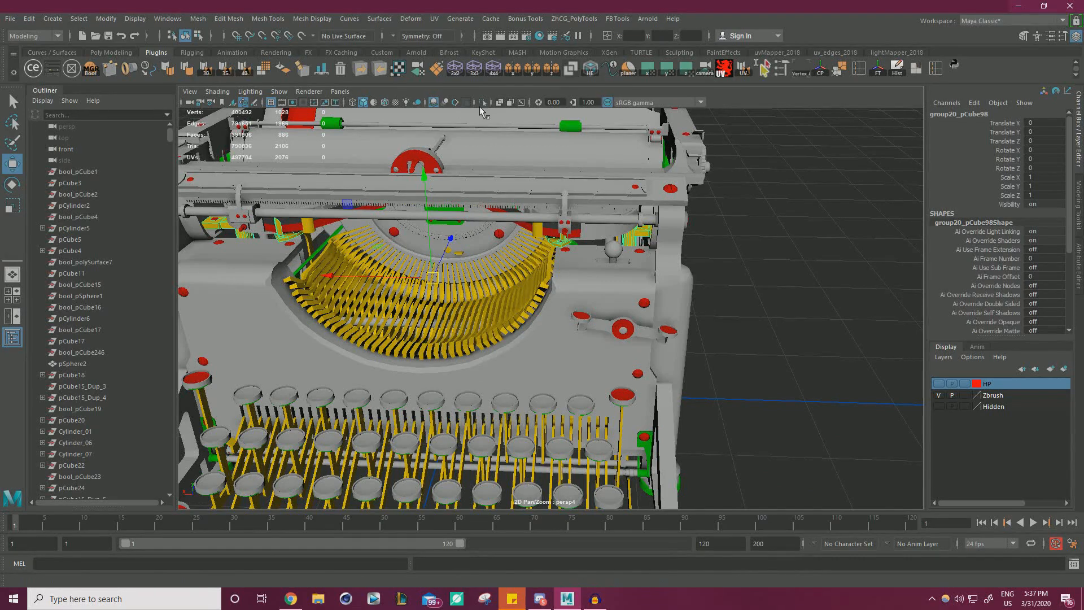
click(483, 103)
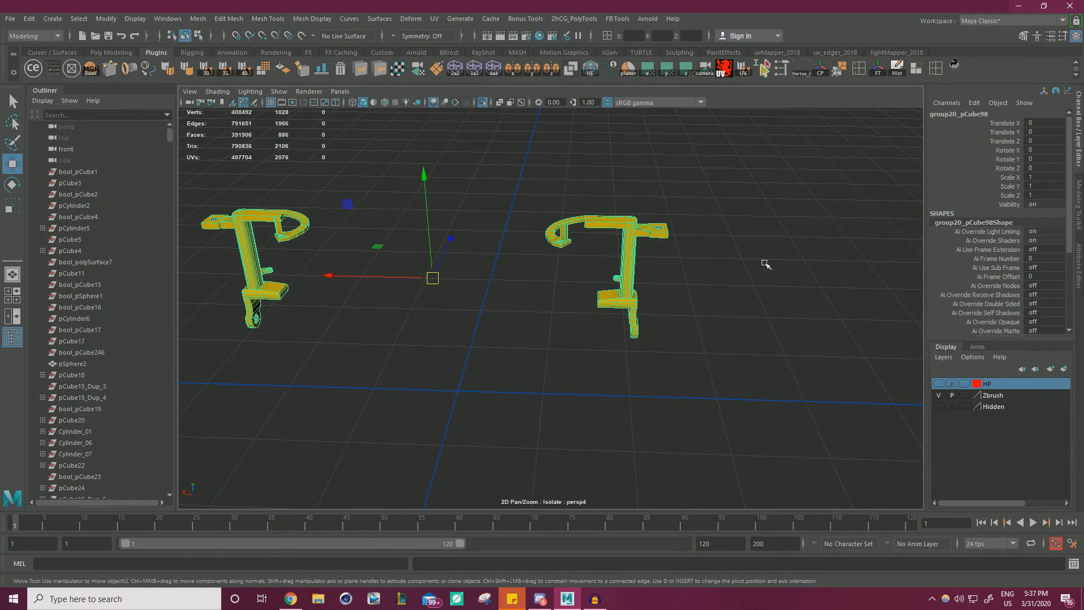
click(483, 103)
scroll(570, 213, down, 3)
alt+drag(570, 214, 703, 232)
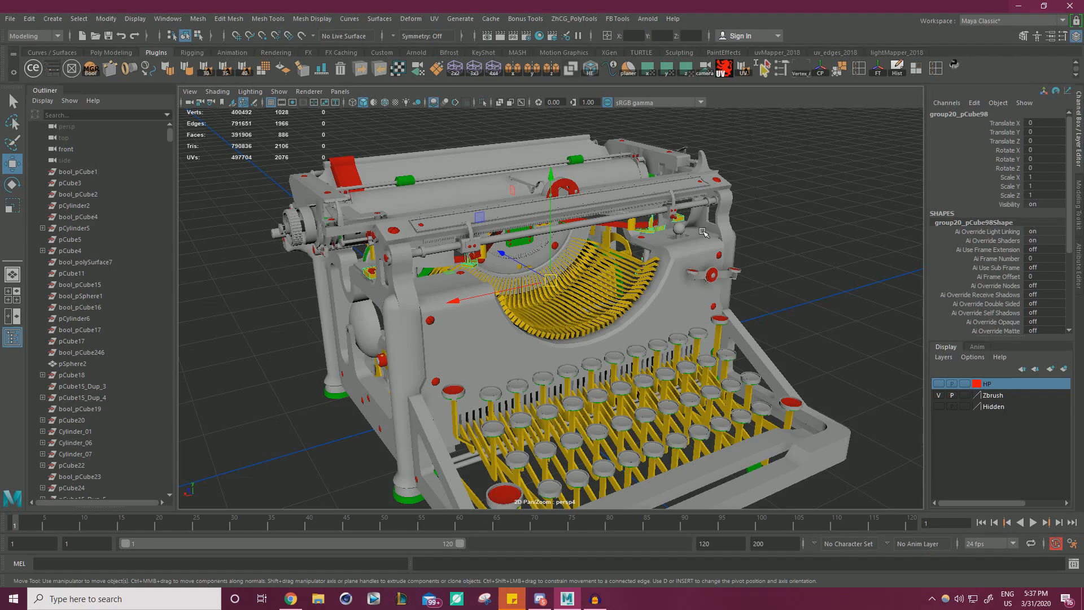
alt+right_drag(621, 180, 624, 169)
alt+drag(625, 169, 693, 181)
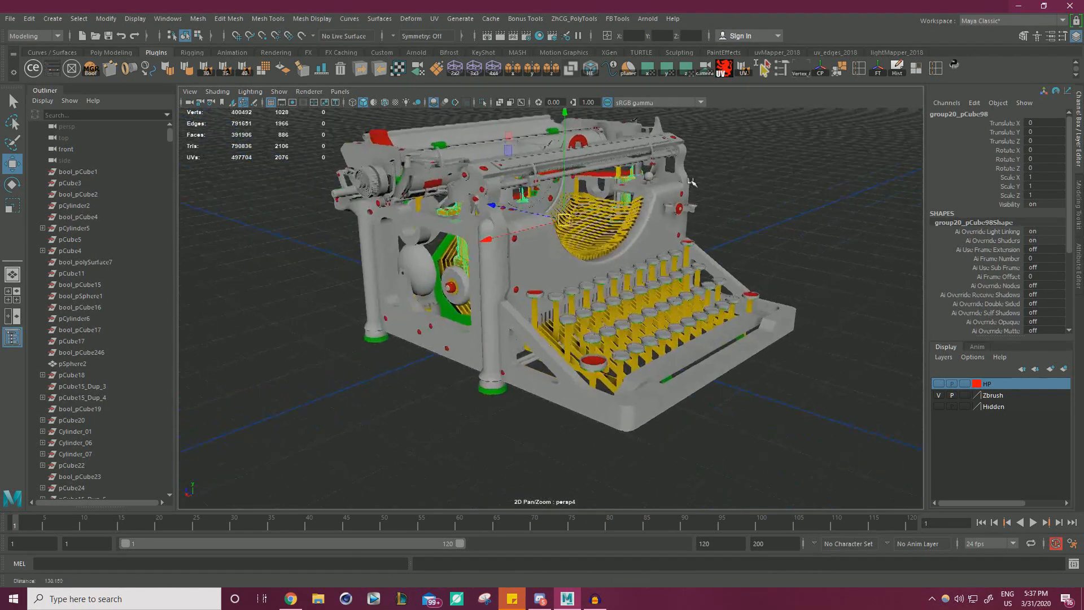
alt+right_drag(692, 181, 830, 165)
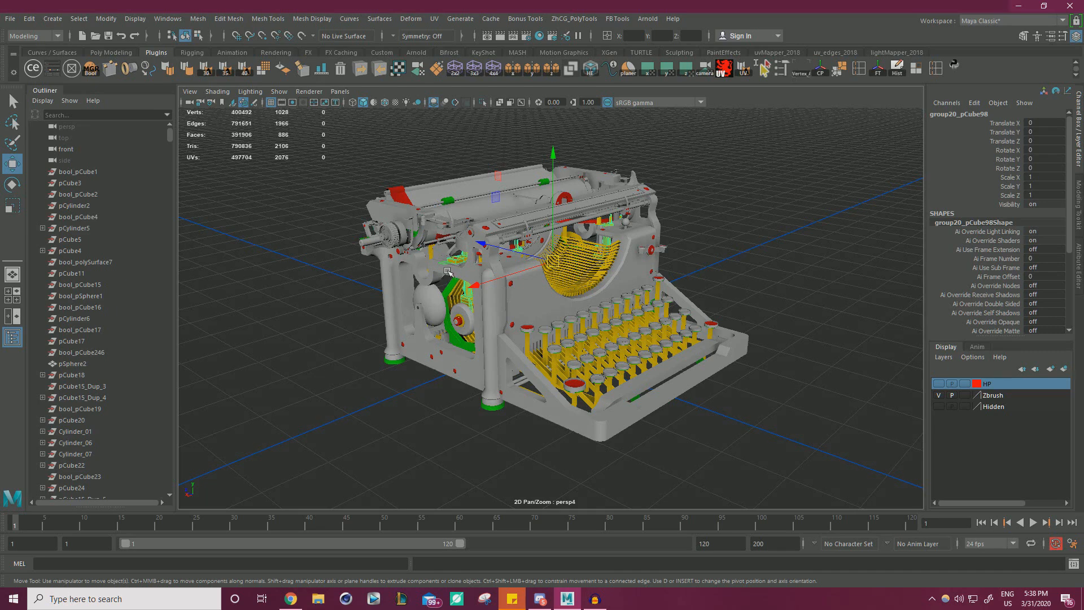
alt+right_drag(478, 273, 583, 284)
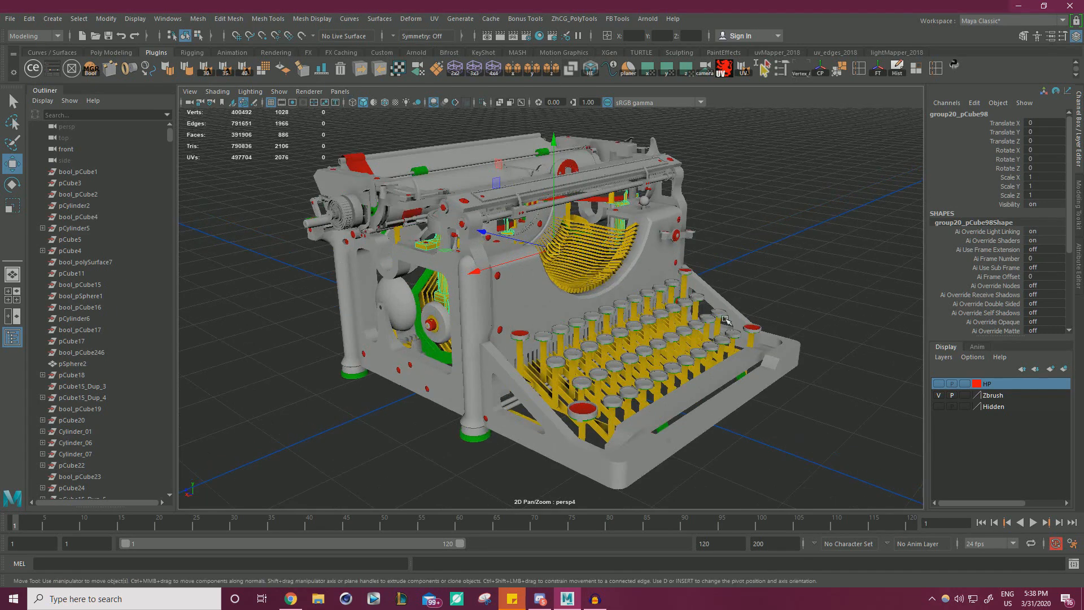
Create an empty display layer named LP with the color blue.
click(737, 292)
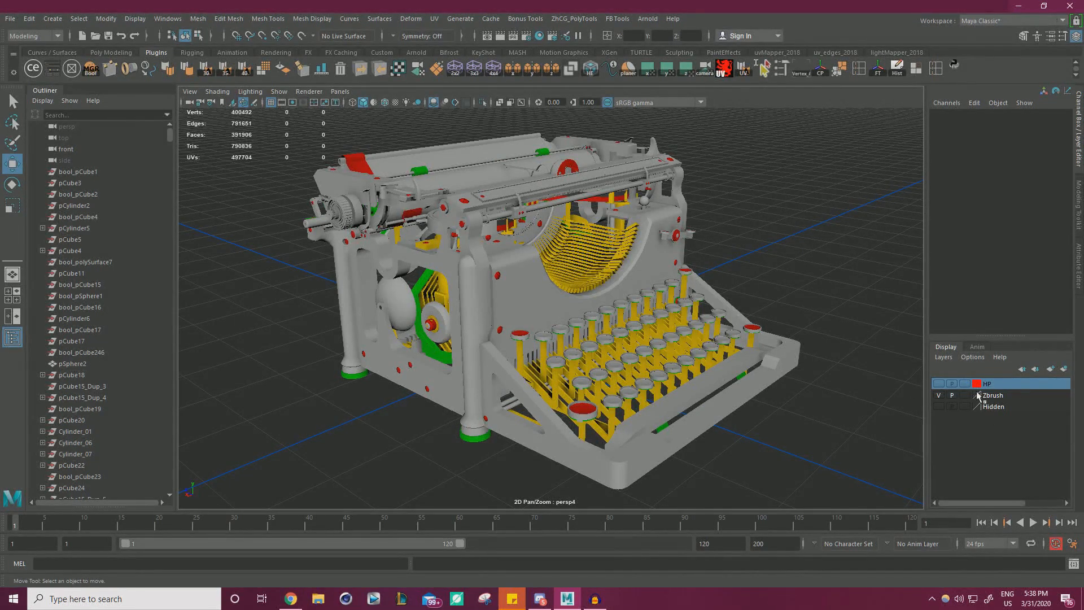
click(1049, 369)
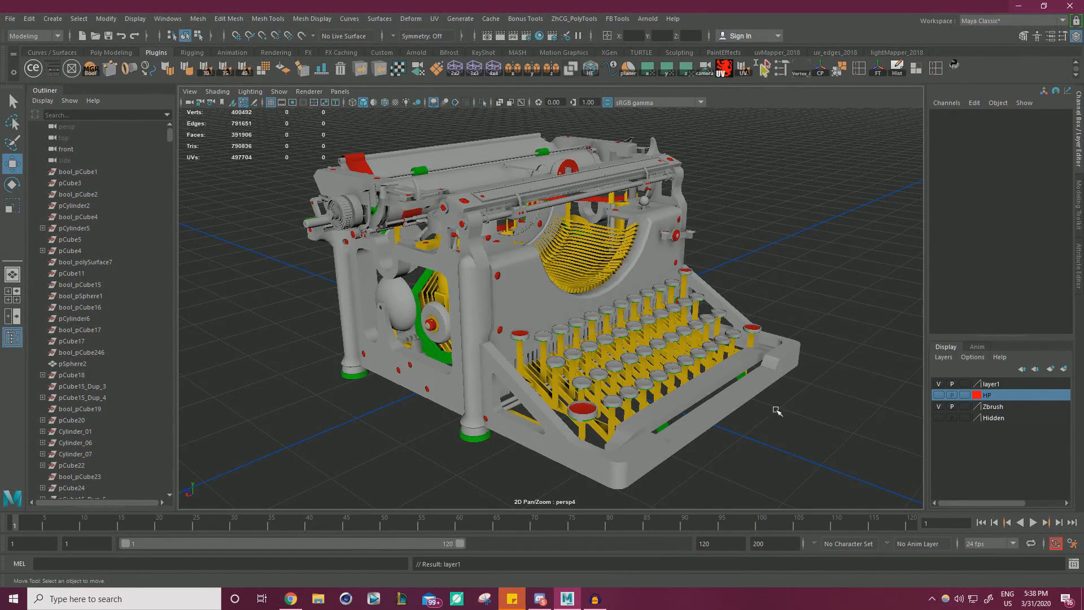
click(986, 386)
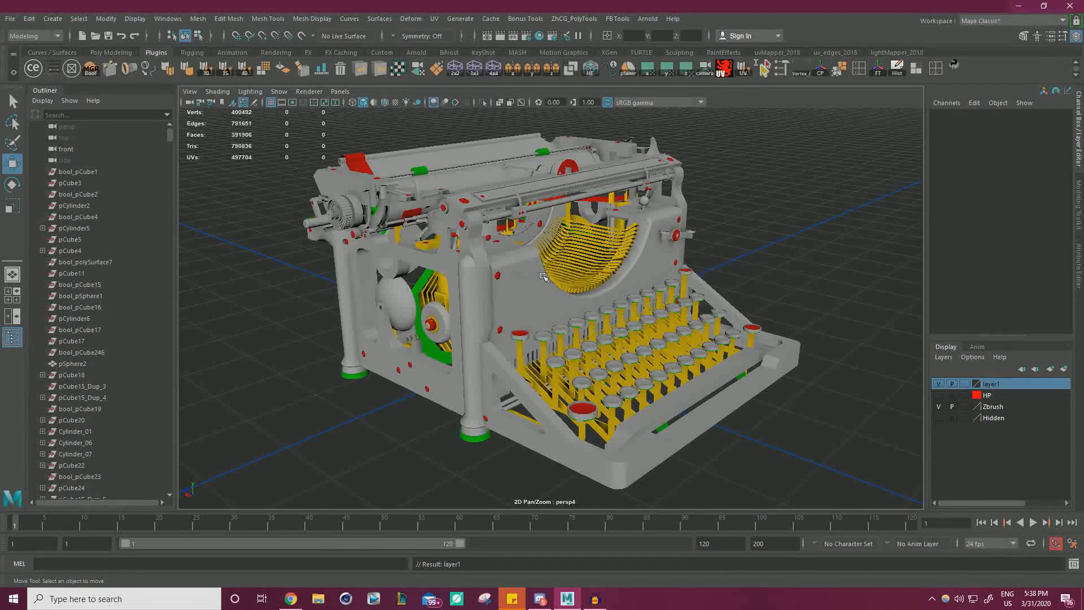
right_click(988, 385)
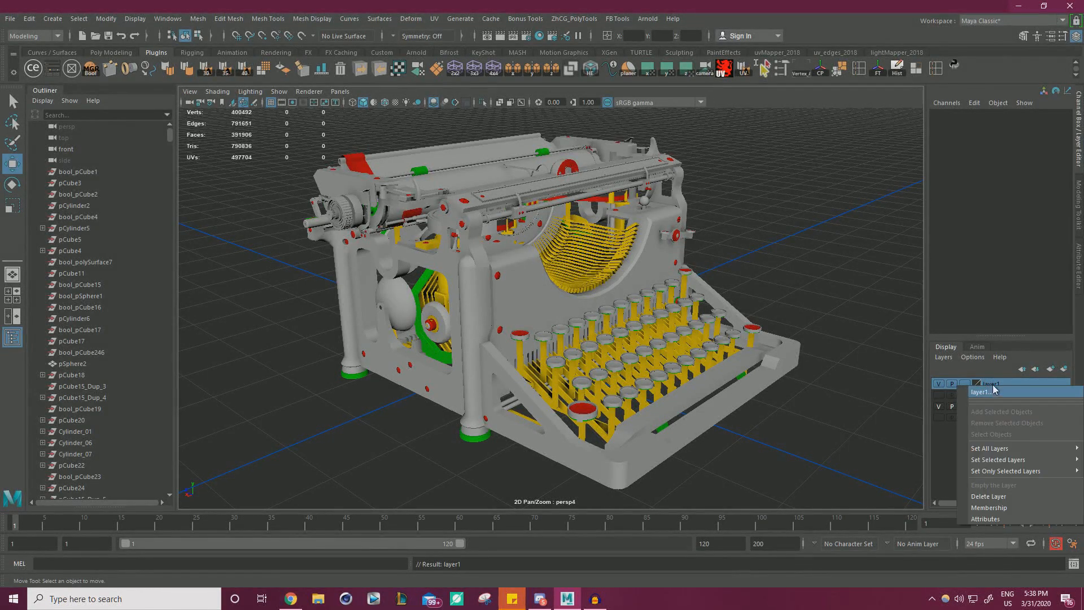
click(993, 388)
right_click(993, 384)
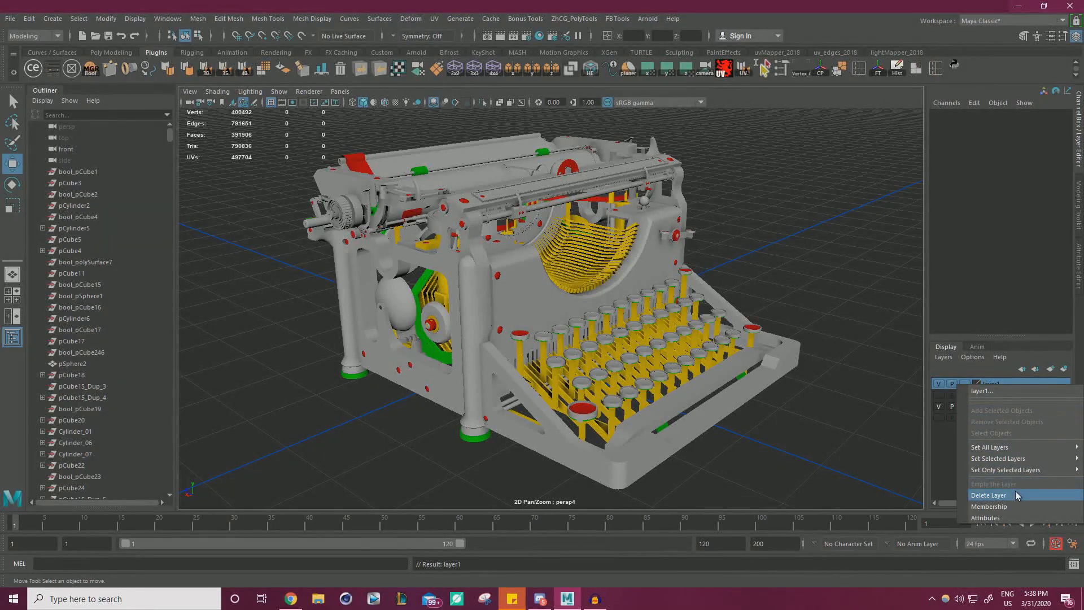
click(996, 392)
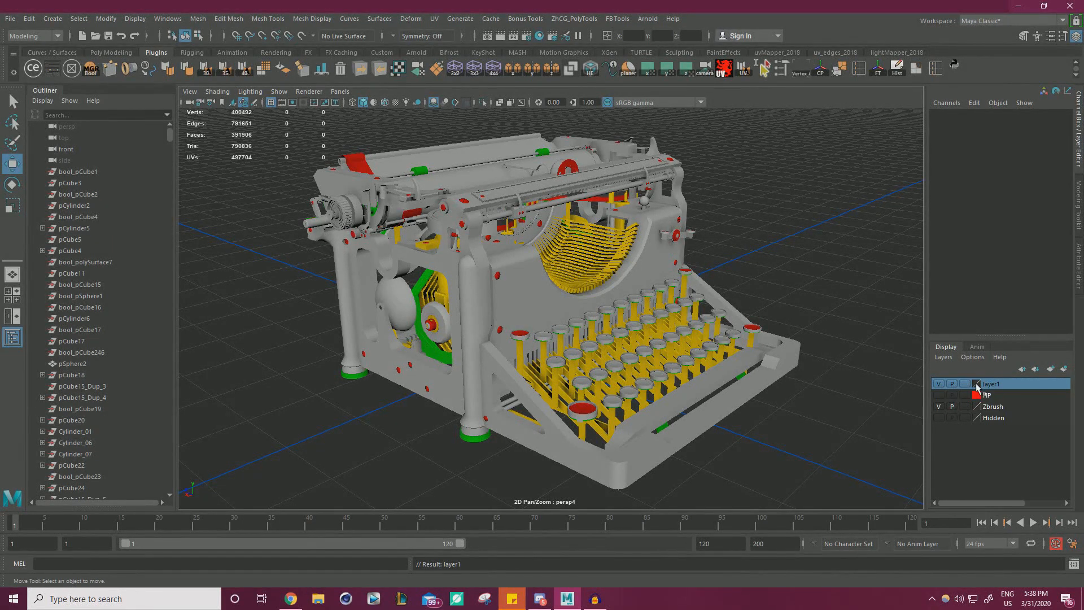
drag(437, 221, 279, 202)
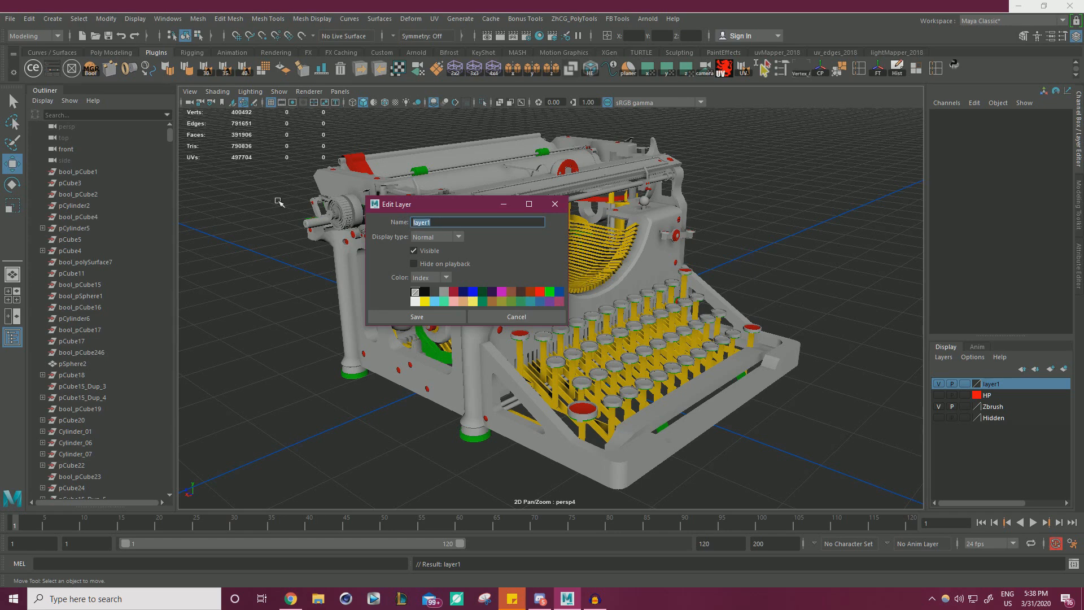
text(LP)
click(473, 292)
click(439, 320)
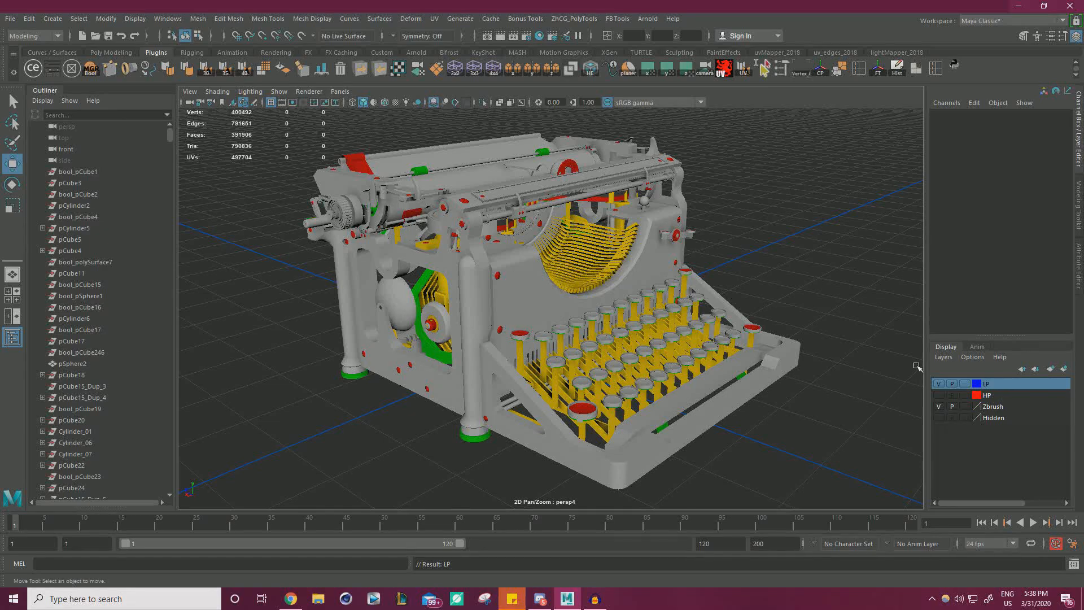
Select the Zbrush layer and overlay the wireframe on the shaded typewriter to inspect its topology.
click(996, 407)
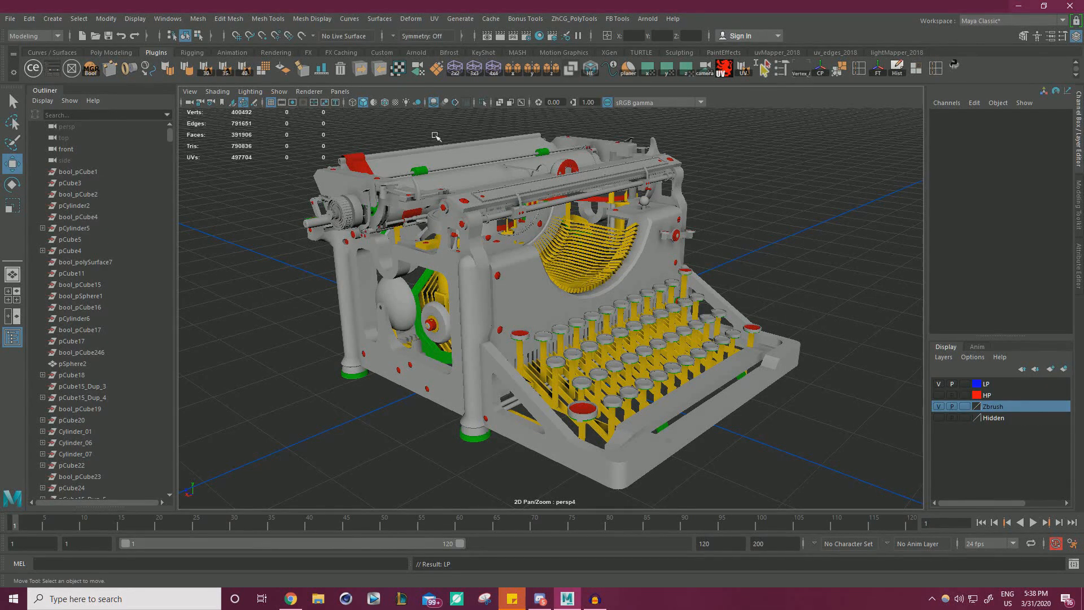
click(383, 102)
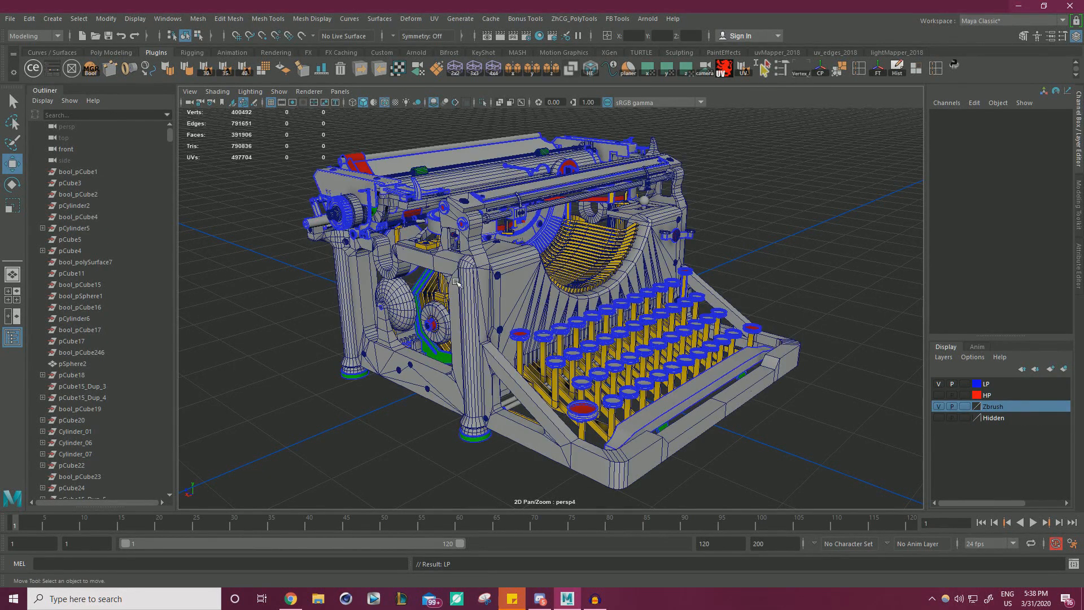
mouse_move(456, 279)
alt+right_down()
mouse_move(537, 293)
mouse_move(500, 264)
alt+right_up()
key(f)
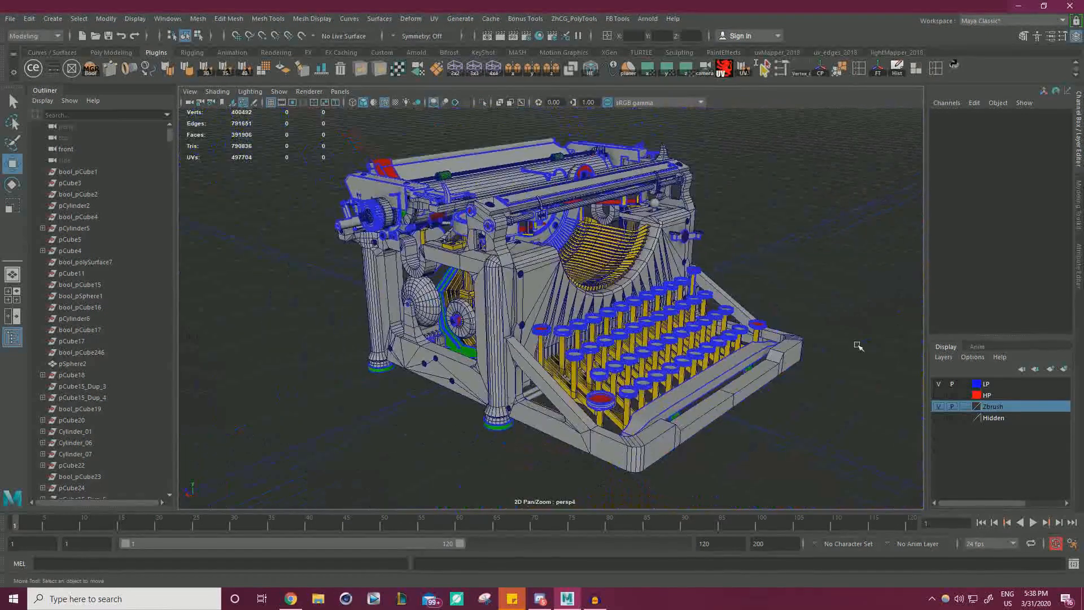
Display only the HP layer to compare its wireframe density, then turn off the wireframe overlay.
click(939, 406)
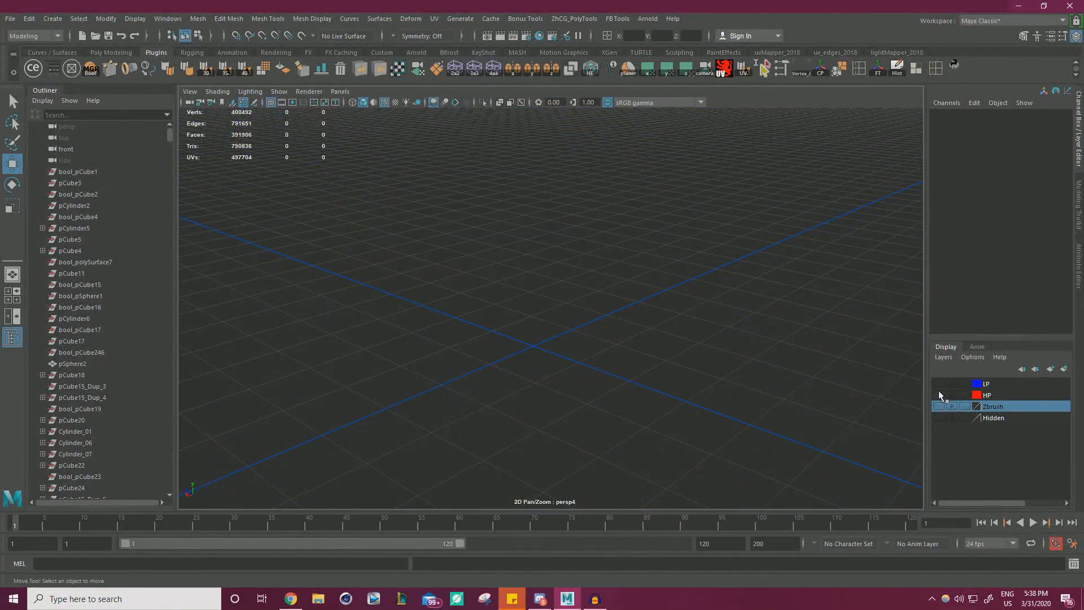
click(939, 394)
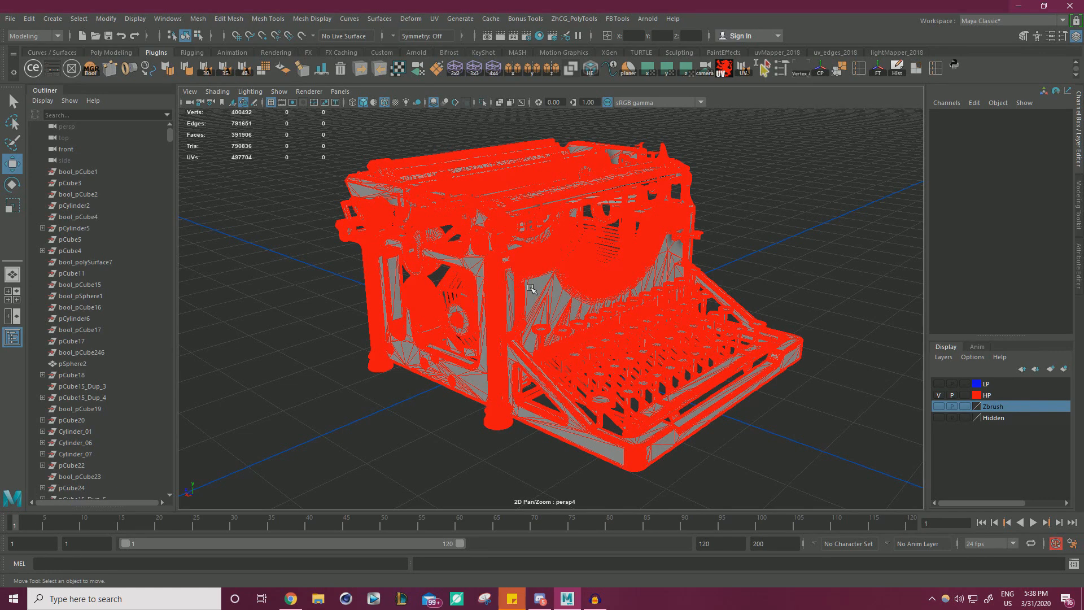
click(385, 102)
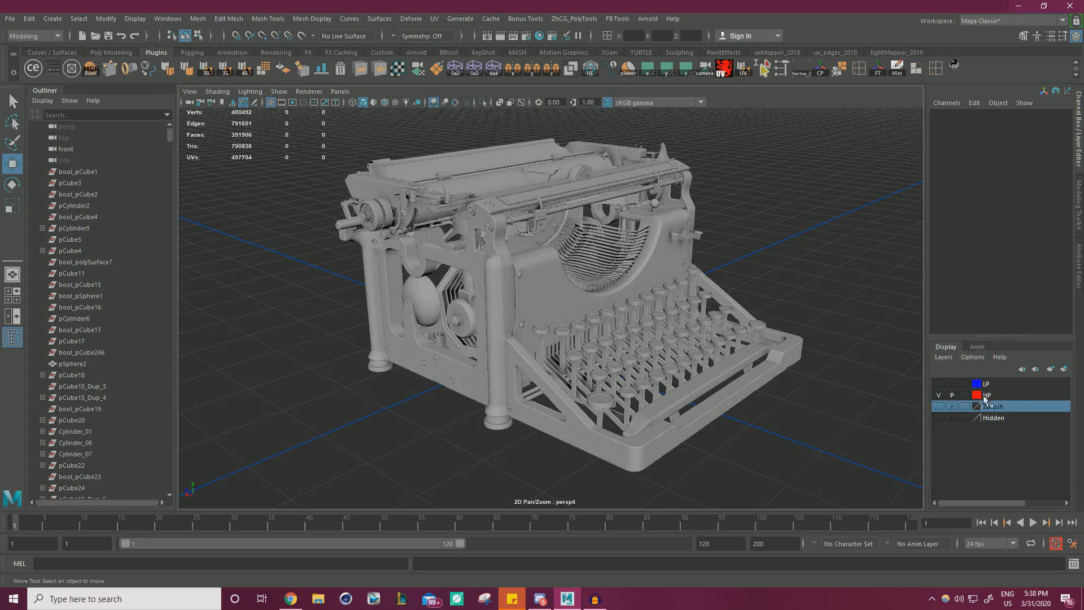
alt+drag(765, 226, 763, 257)
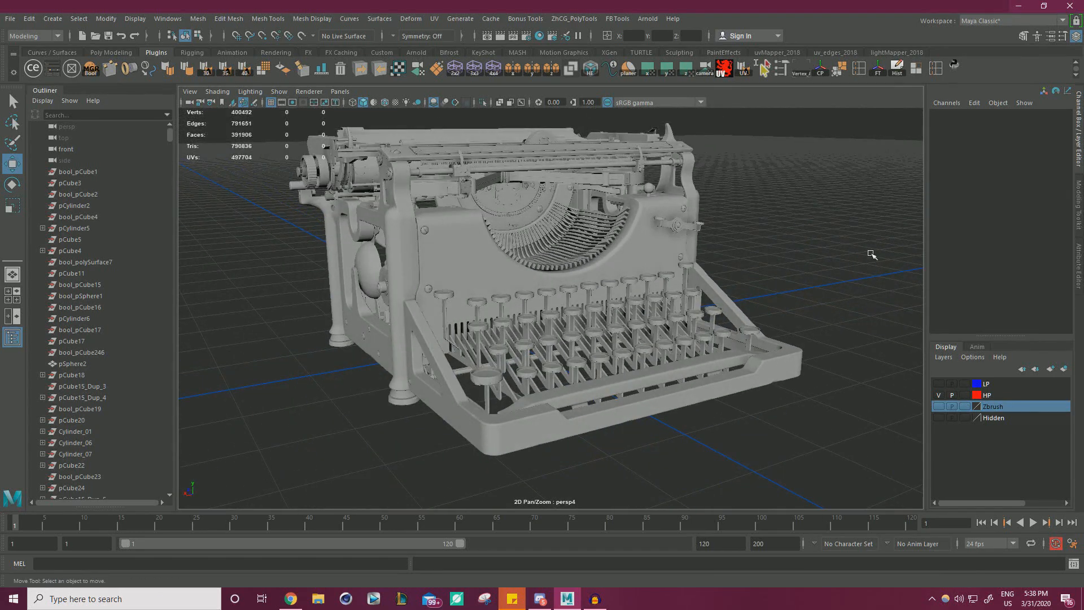
Hide the HP layer, show the Zbrush layer and select the typewriter's front panel.
click(939, 395)
click(939, 407)
alt+right_drag(762, 295, 635, 268)
alt+drag(635, 268, 651, 276)
alt+right_drag(651, 276, 761, 314)
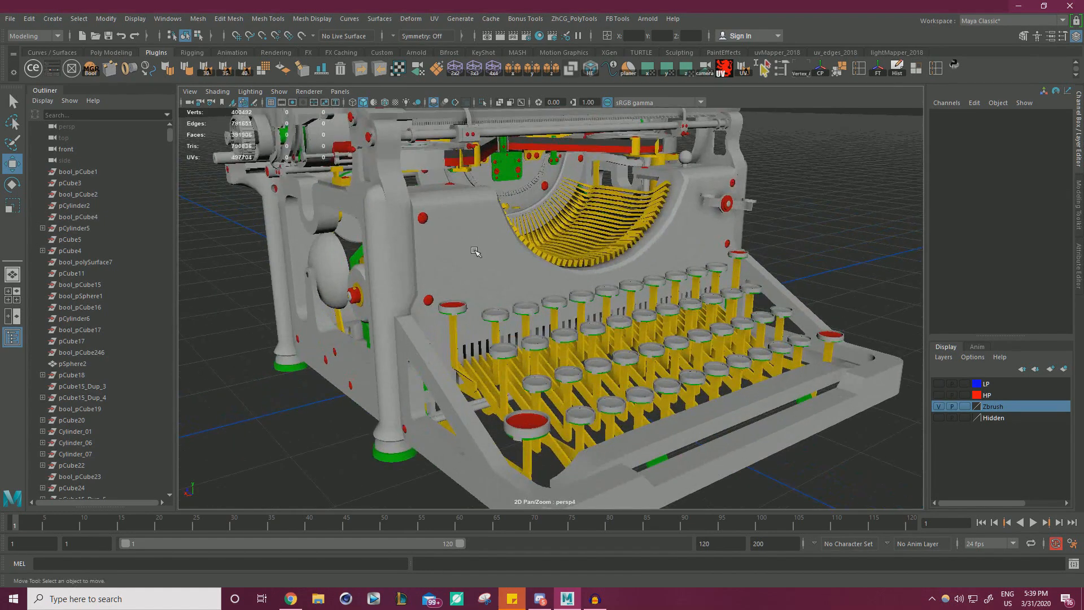
click(474, 251)
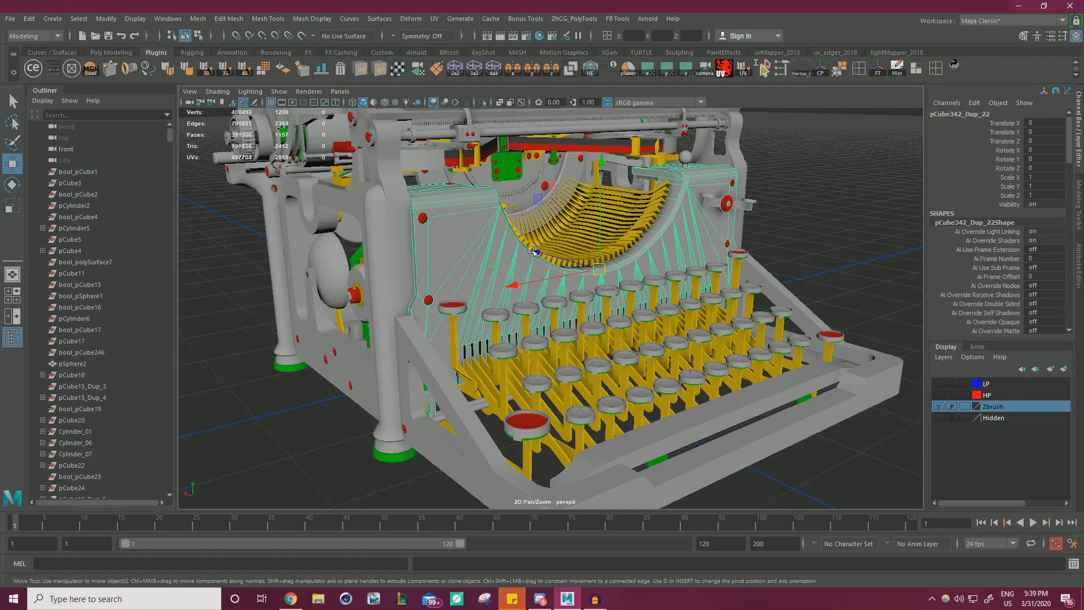
Add the green screws on the typewriter's front panel to the current selection.
alt+right_drag(507, 212, 440, 215)
alt+drag(441, 215, 425, 242)
alt+right_drag(424, 241, 512, 247)
alt+drag(462, 225, 488, 229)
alt+right_drag(488, 229, 515, 229)
shift+click(250, 337)
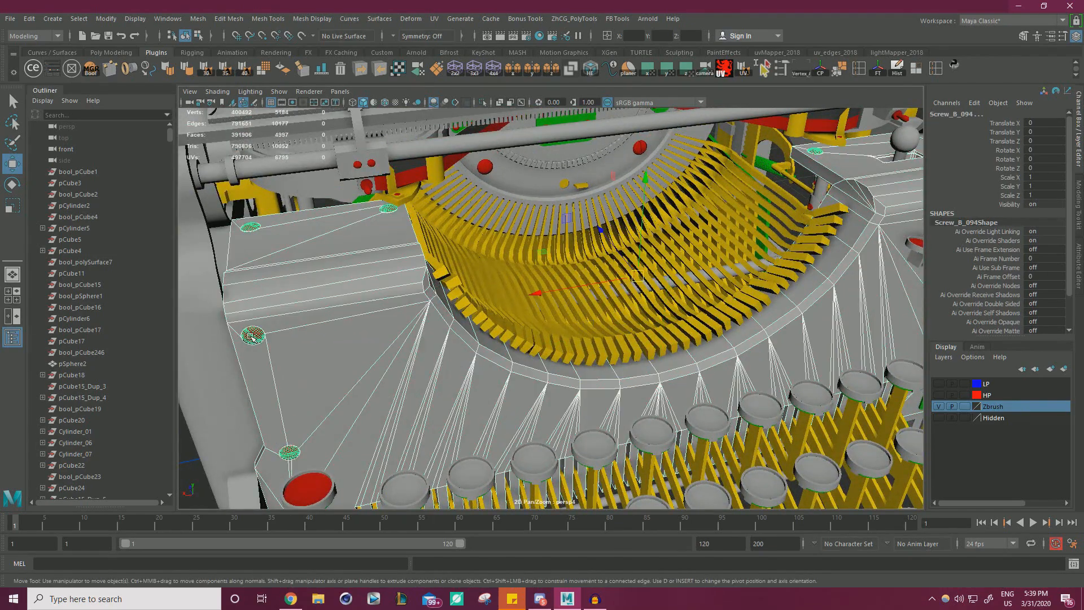
Add the red screws on the front panel's mounting legs to the selection and isolate the selected parts.
alt+right_drag(434, 315, 377, 248)
alt+drag(377, 249, 435, 150)
alt+right_drag(492, 113, 497, 197)
alt+drag(497, 197, 587, 136)
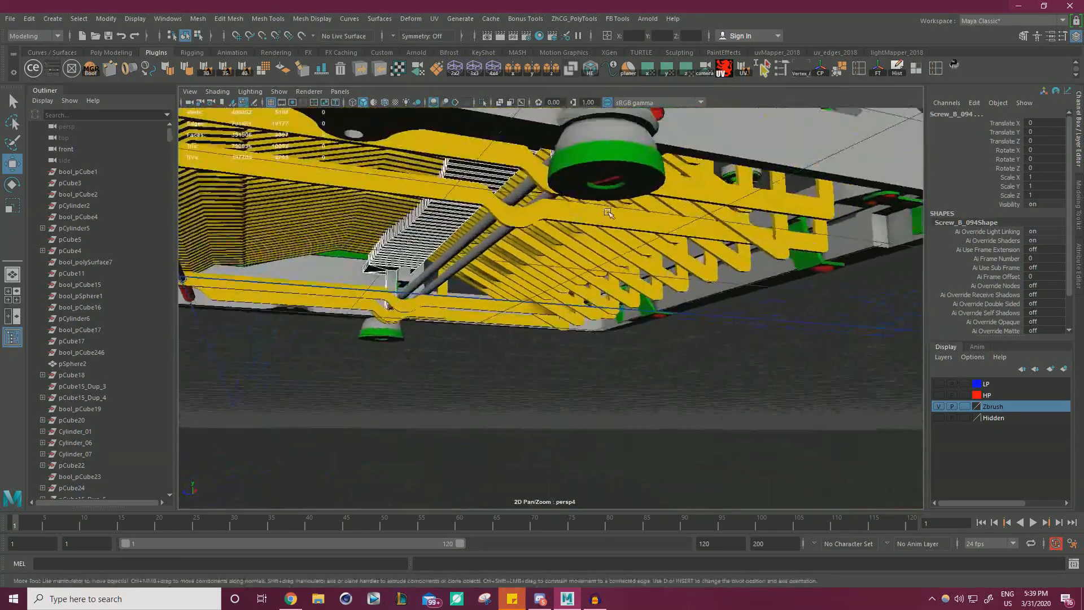
alt+middle_drag(587, 135, 649, 220)
alt+right_drag(649, 220, 700, 223)
alt+middle_drag(700, 223, 684, 239)
alt+right_drag(684, 240, 732, 243)
shift+click(719, 190)
alt+right_drag(719, 189, 513, 221)
alt+drag(514, 220, 576, 172)
click(482, 102)
alt+drag(497, 169, 305, 220)
Delete the green screws from the isolated front panel.
click(740, 297)
alt+right_drag(739, 298, 699, 250)
alt+drag(698, 250, 665, 324)
click(535, 261)
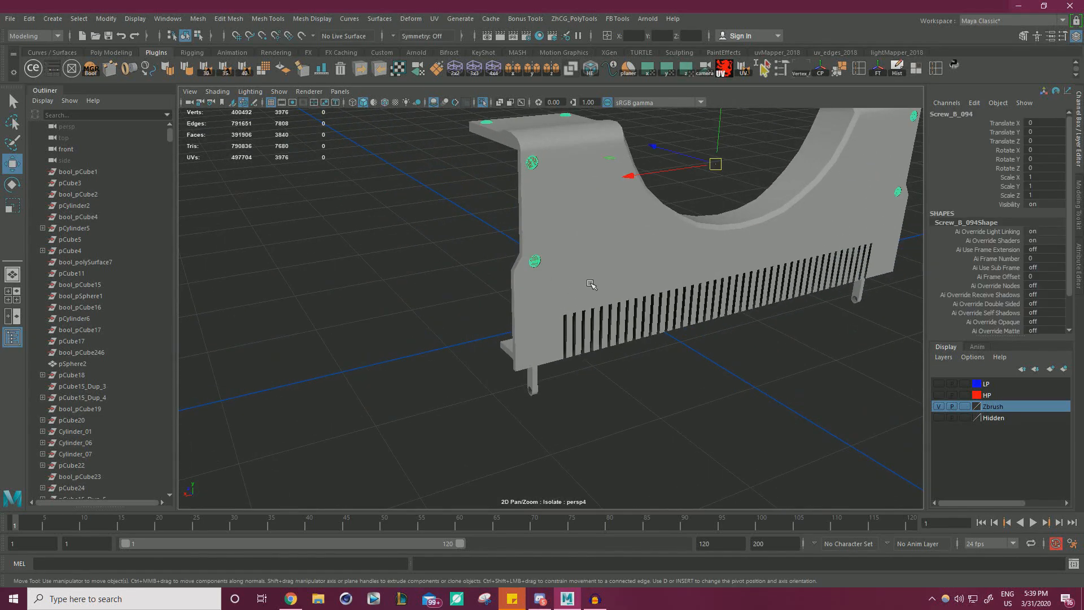
key(Delete)
Delete the red screws on the front panel's mounting legs.
alt+right_drag(590, 283, 546, 273)
alt+drag(546, 273, 767, 312)
alt+right_drag(768, 312, 796, 316)
alt+middle_drag(796, 316, 730, 175)
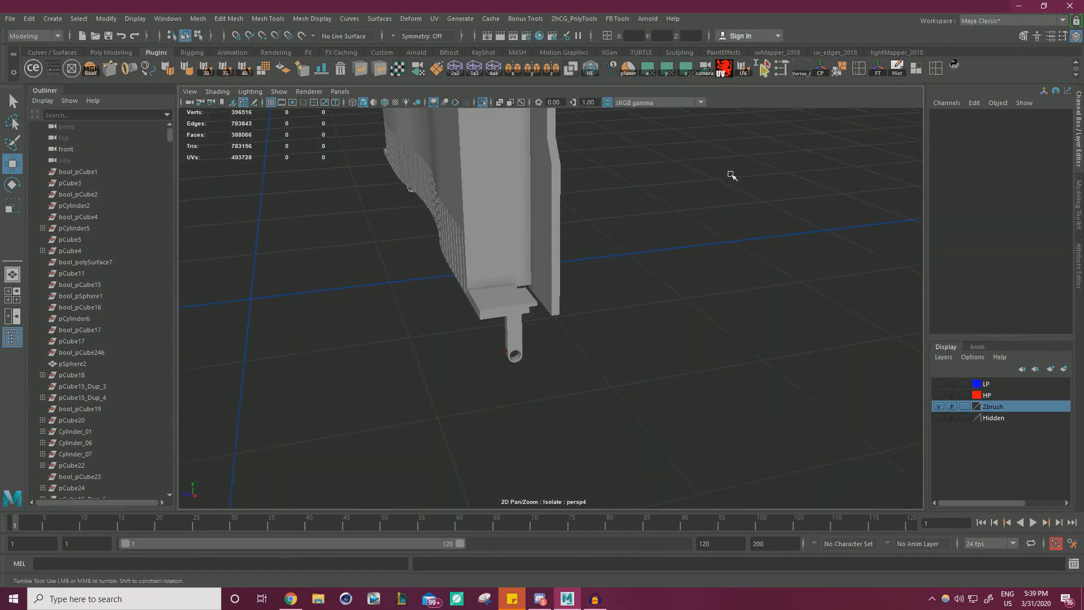
alt+drag(731, 176, 780, 194)
alt+right_drag(780, 193, 791, 317)
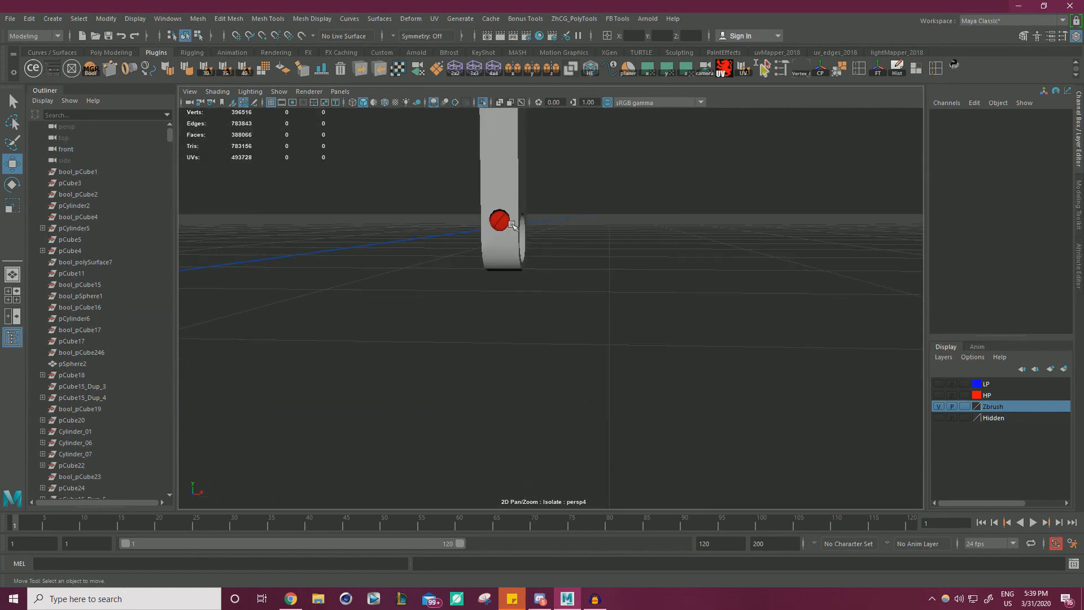
click(511, 223)
key(Delete)
Select the front panel and examine its wireframe around the arch, slots, holes and legs from several sides.
alt+right_drag(690, 198, 390, 188)
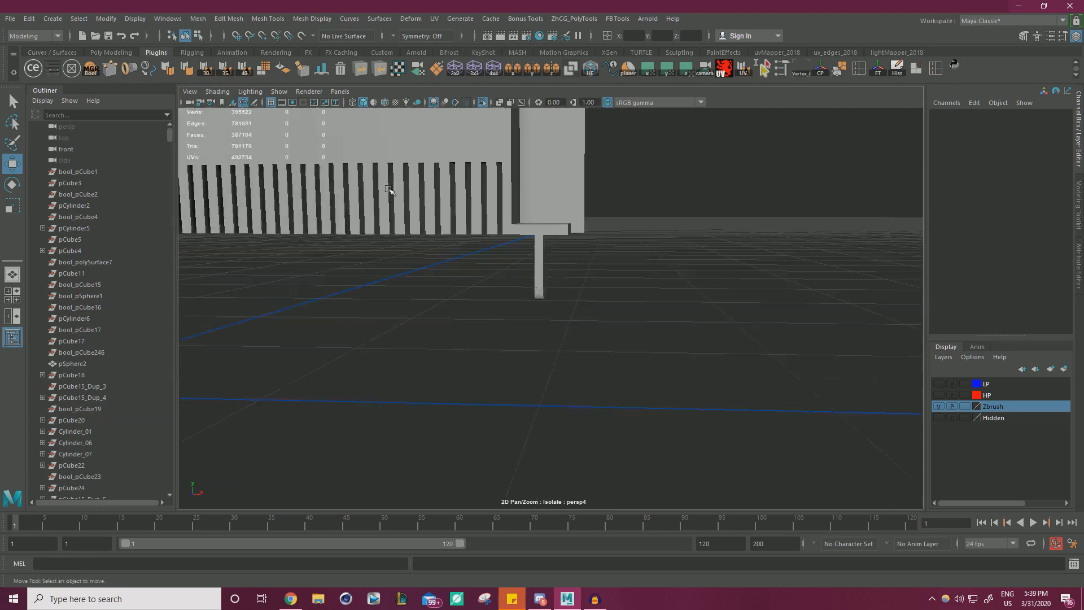
alt+drag(389, 188, 636, 261)
alt+right_drag(636, 262, 618, 249)
alt+drag(617, 249, 595, 237)
alt+right_drag(474, 209, 529, 182)
alt+drag(480, 197, 614, 215)
click(812, 229)
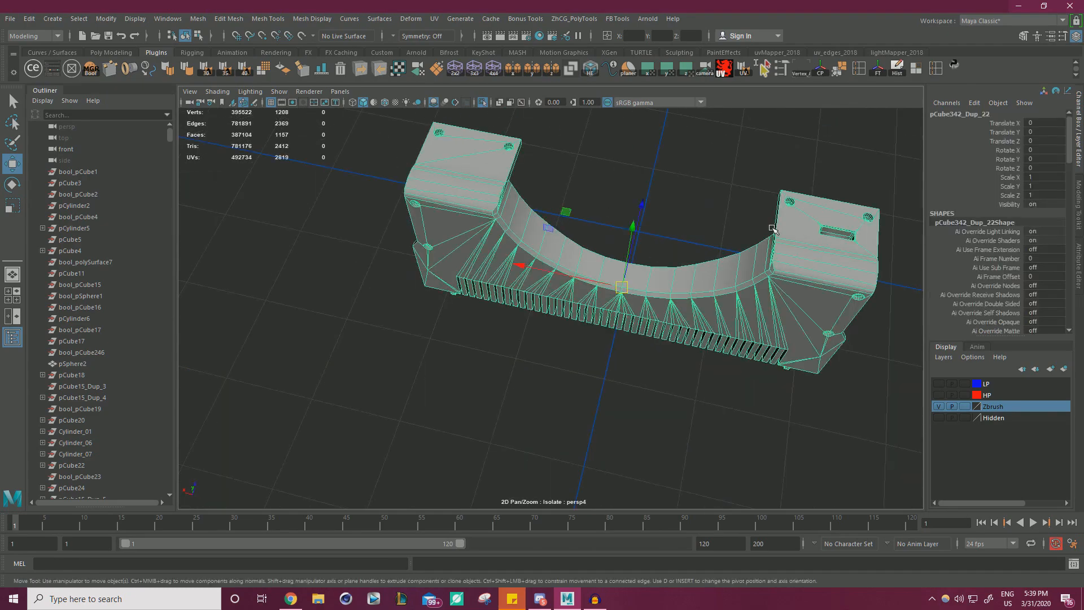
alt+drag(812, 229, 617, 145)
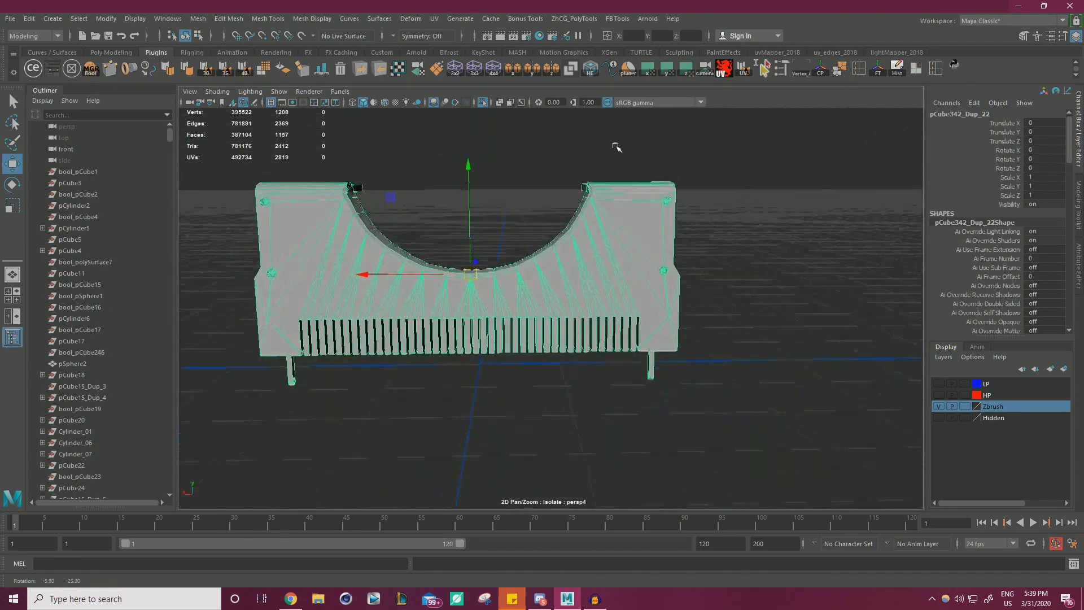
alt+right_drag(617, 145, 721, 157)
alt+drag(721, 158, 983, 191)
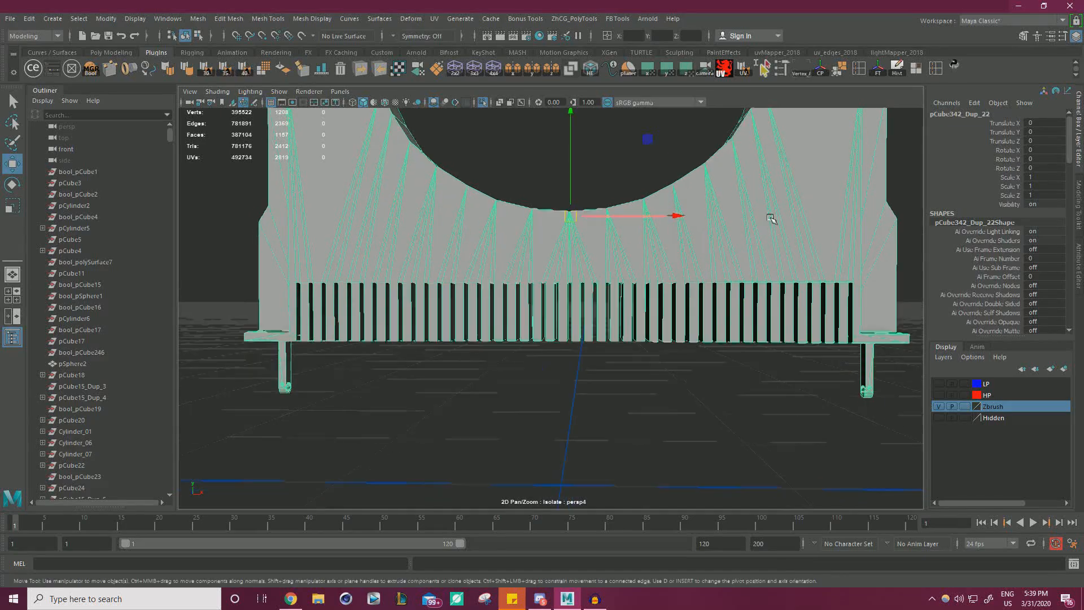
alt+right_drag(770, 218, 942, 261)
alt+middle_drag(712, 216, 712, 276)
alt+drag(681, 277, 680, 239)
alt+right_drag(680, 238, 624, 222)
alt+drag(783, 169, 497, 265)
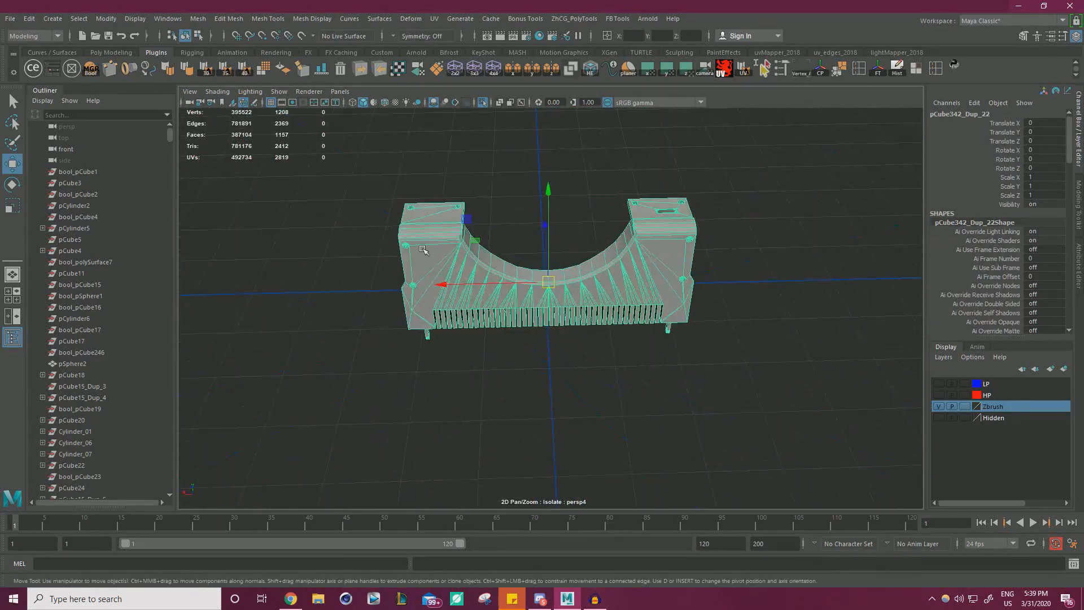
Switch the front panel to face selection at the inner screw hole of its unslotted top flange.
alt+right_drag(496, 265, 581, 266)
alt+middle_drag(582, 266, 689, 270)
alt+drag(689, 270, 666, 254)
alt+right_drag(531, 170, 642, 164)
alt+middle_drag(642, 164, 663, 282)
alt+drag(662, 282, 646, 293)
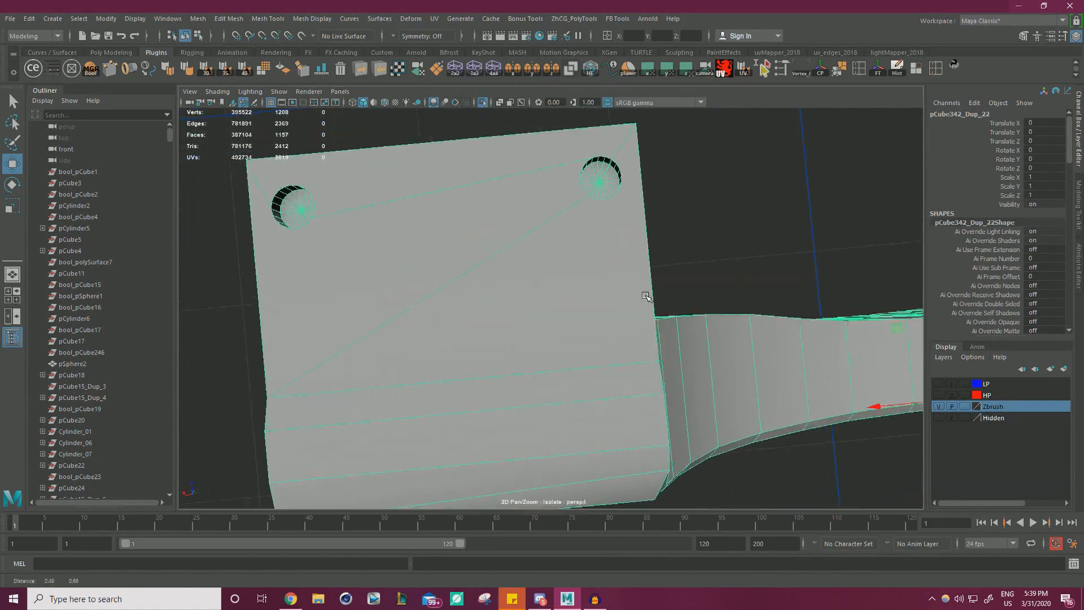
alt+right_drag(646, 293, 756, 237)
alt+middle_drag(757, 237, 620, 251)
right_drag(579, 156, 580, 179)
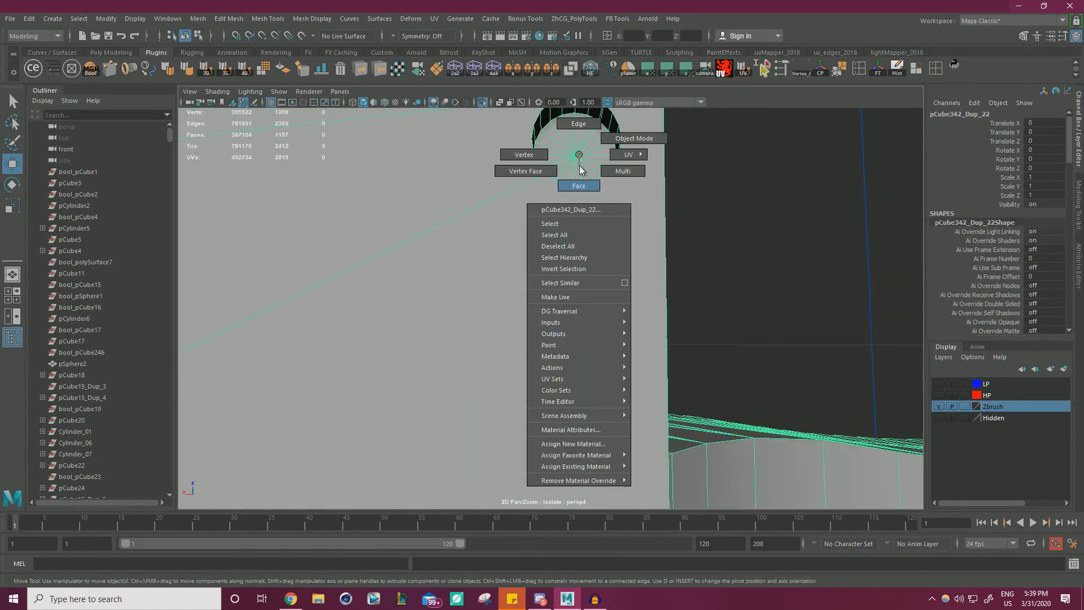
Try to select the inner hole's faces by growing from its floor and adding wall faces individually.
click(587, 172)
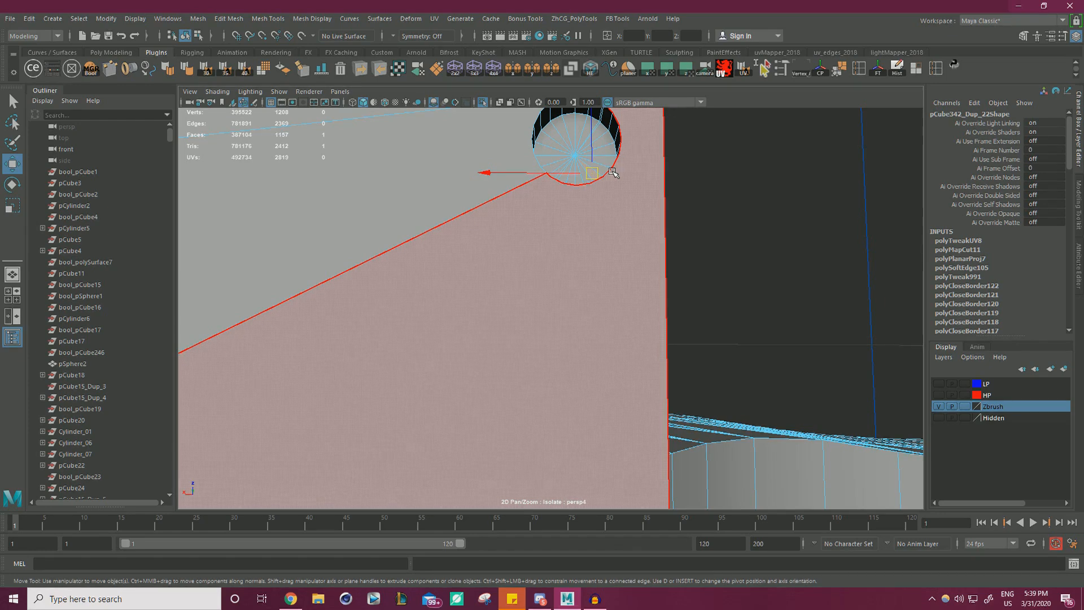
click(679, 180)
click(574, 134)
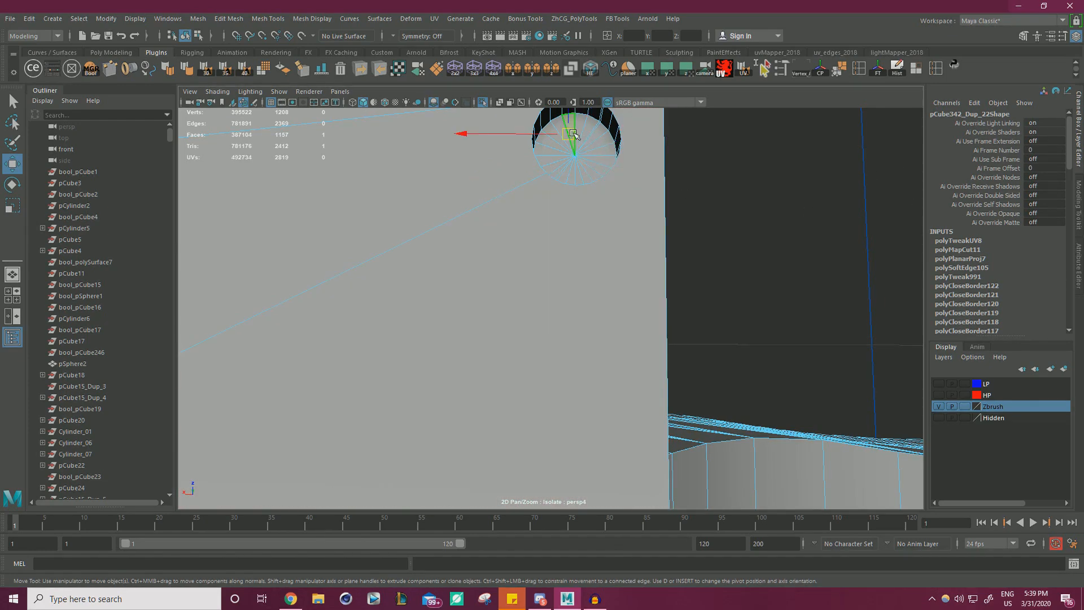
key(shift+period)
scroll(665, 179, down, 3)
alt+middle_drag(665, 179, 583, 156)
scroll(726, 221, up, 3)
scroll(587, 161, up, 2)
shift+click(624, 200)
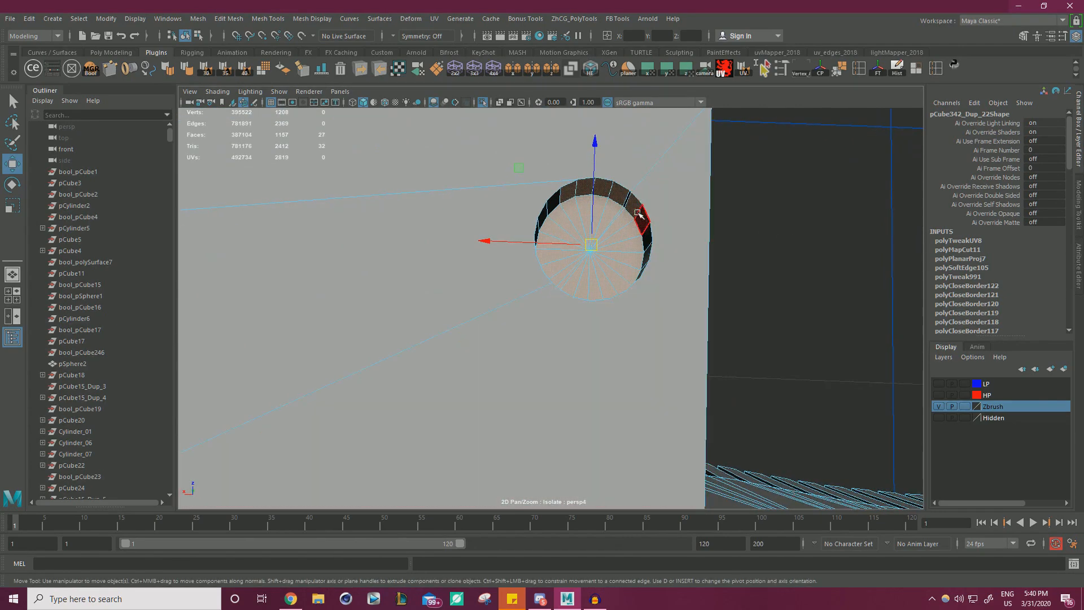
shift+click(640, 216)
shift+click(645, 231)
shift+click(647, 244)
alt+right_drag(747, 244, 586, 211)
alt+drag(597, 271, 677, 346)
scroll(676, 346, up, 5)
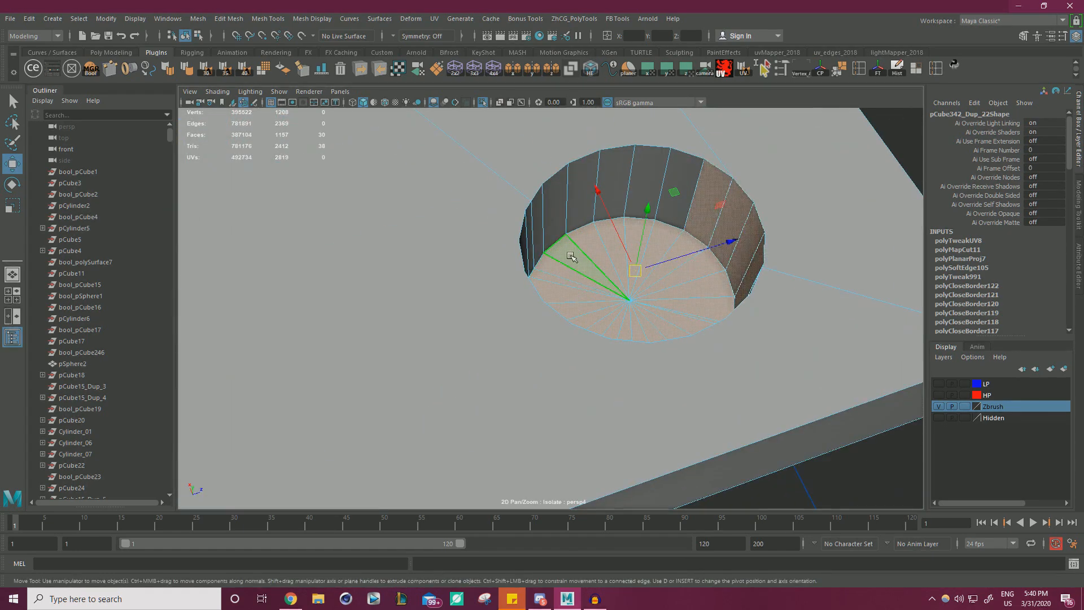
click(578, 218)
shift+click(579, 218)
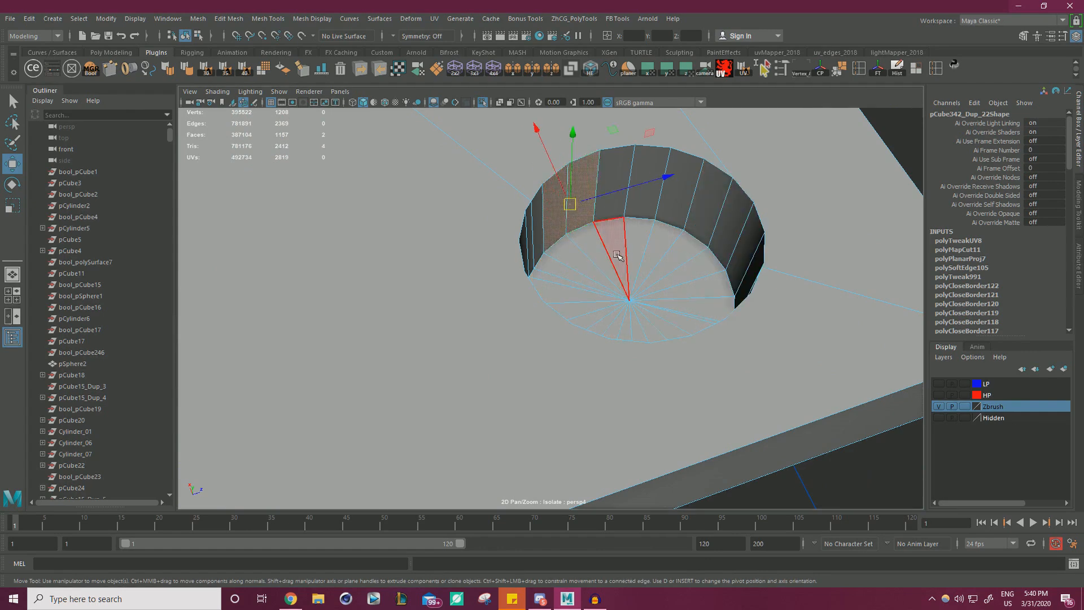
Grow a selection from the inner hole's floor, exclude the surrounding flange faces, and delete the floor and wall faces.
click(614, 266)
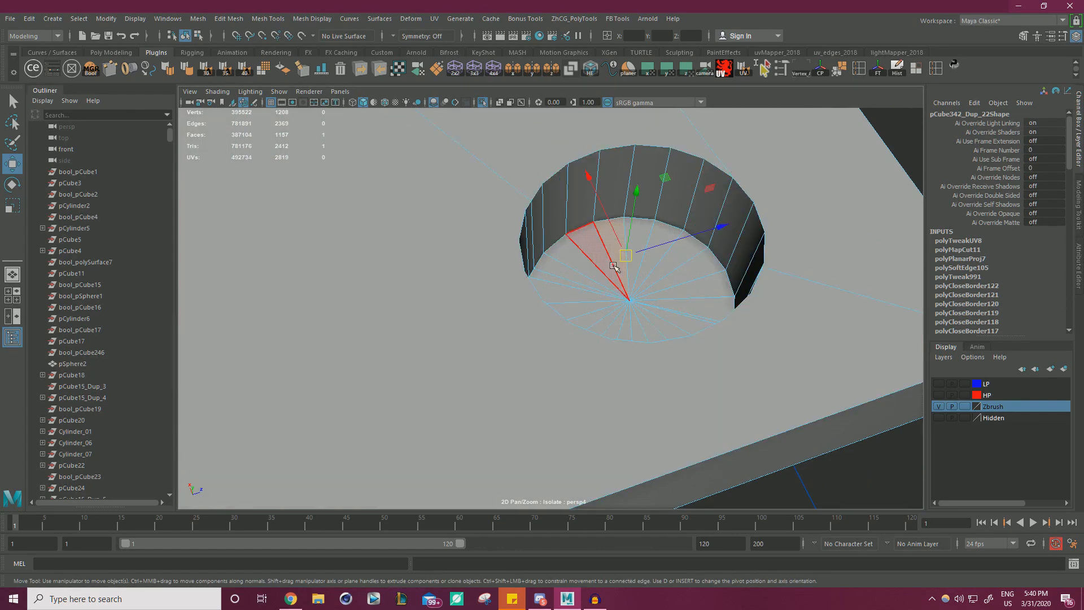
key(shift+period)
key(shift+period)
key(shift+period)
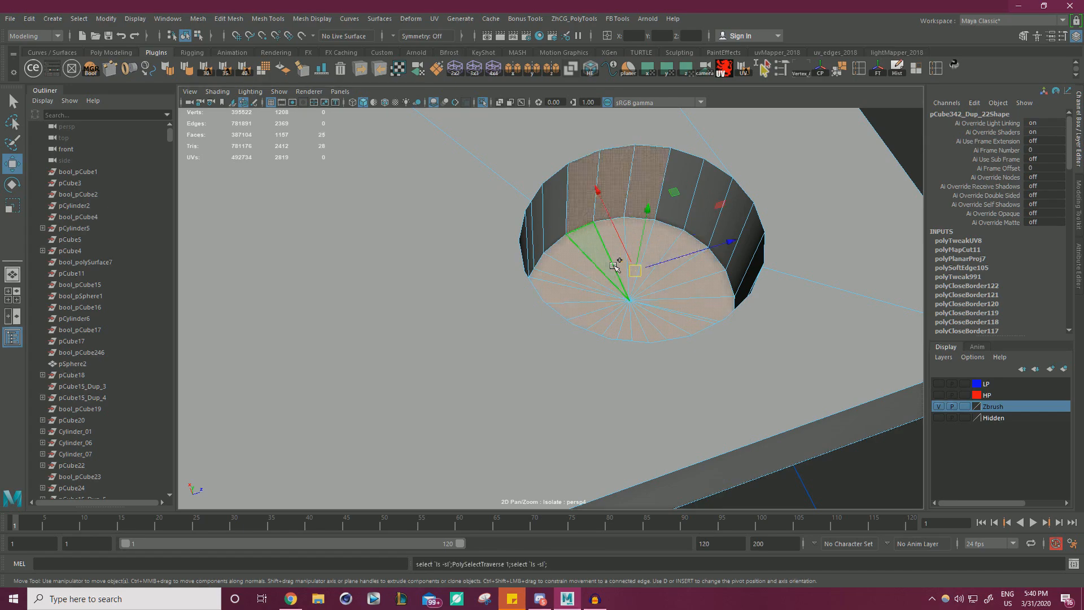
alt+right_drag(624, 241, 516, 213)
ctrl+click(529, 198)
alt+drag(515, 213, 730, 319)
alt+right_drag(731, 320, 794, 383)
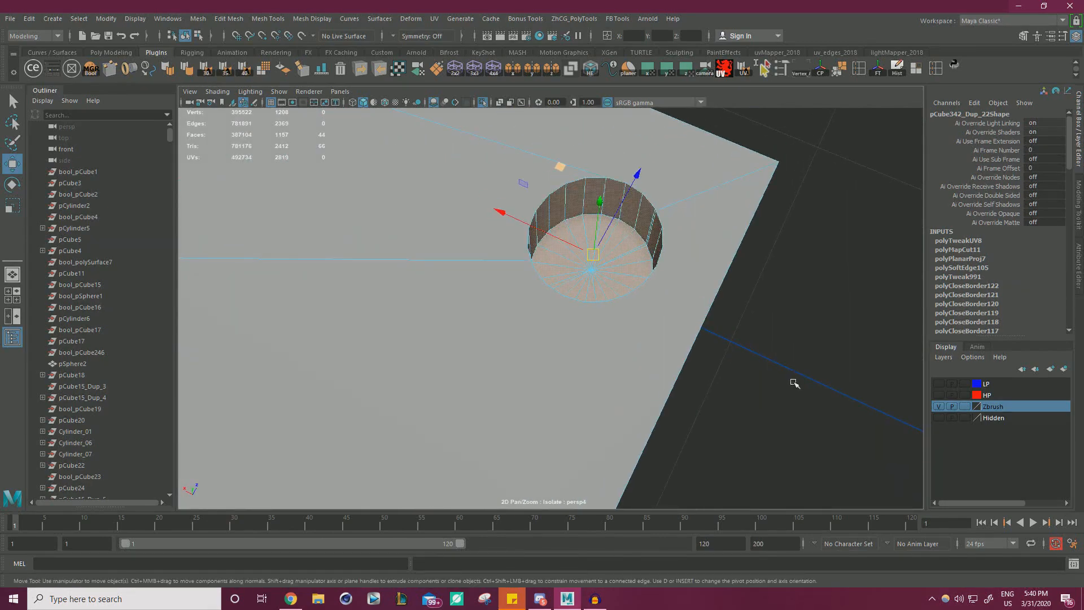
key(Delete)
Select only the inner hole's border edges, leaving out the connecting flange edges, and merge them to one center vertex.
right_drag(687, 187, 645, 193)
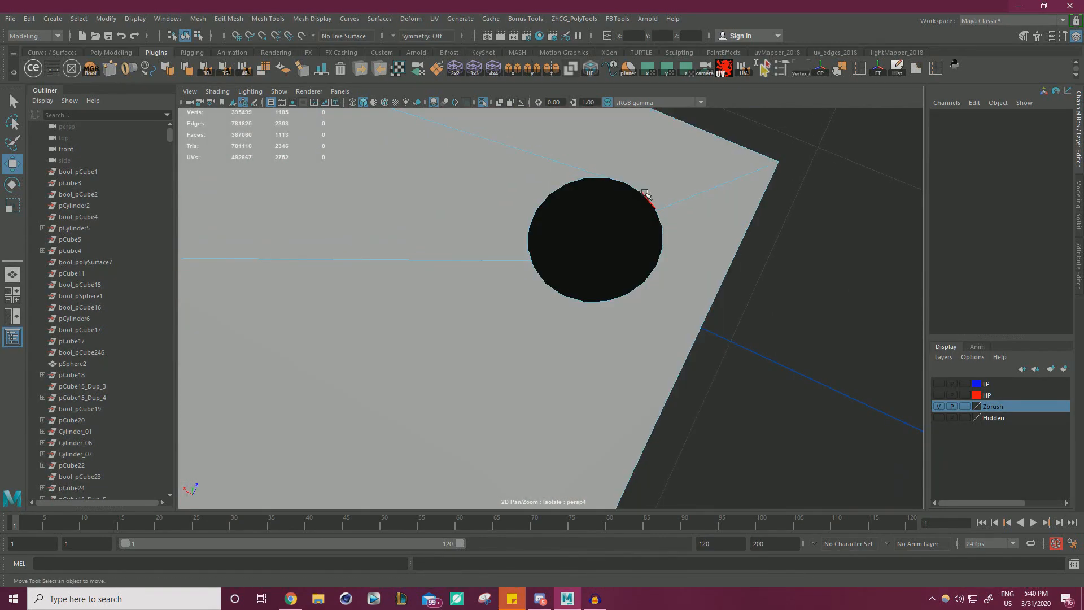
click(645, 194)
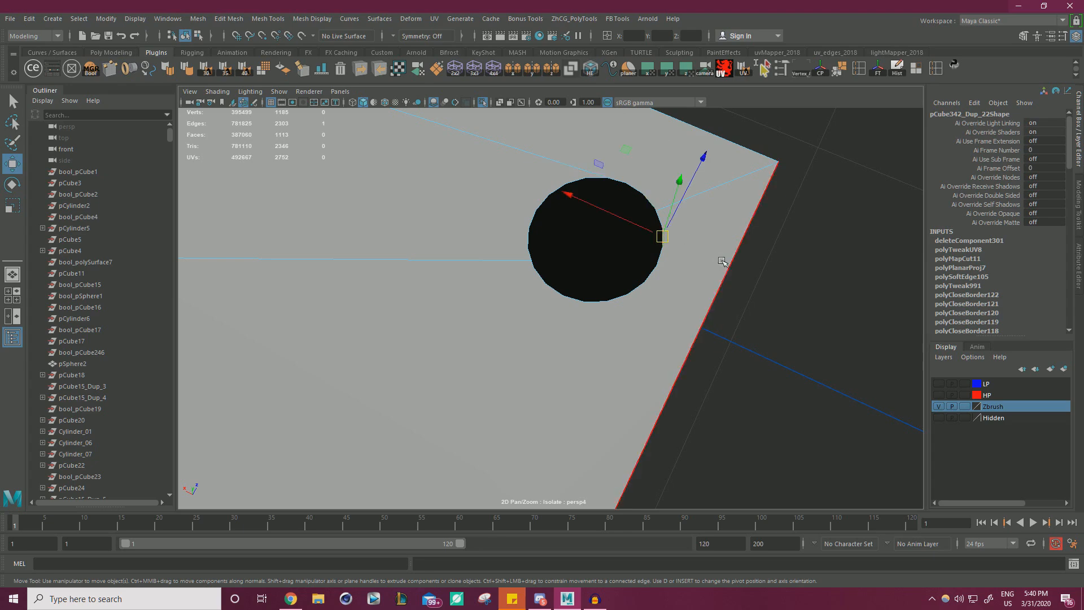
alt+drag(722, 261, 574, 236)
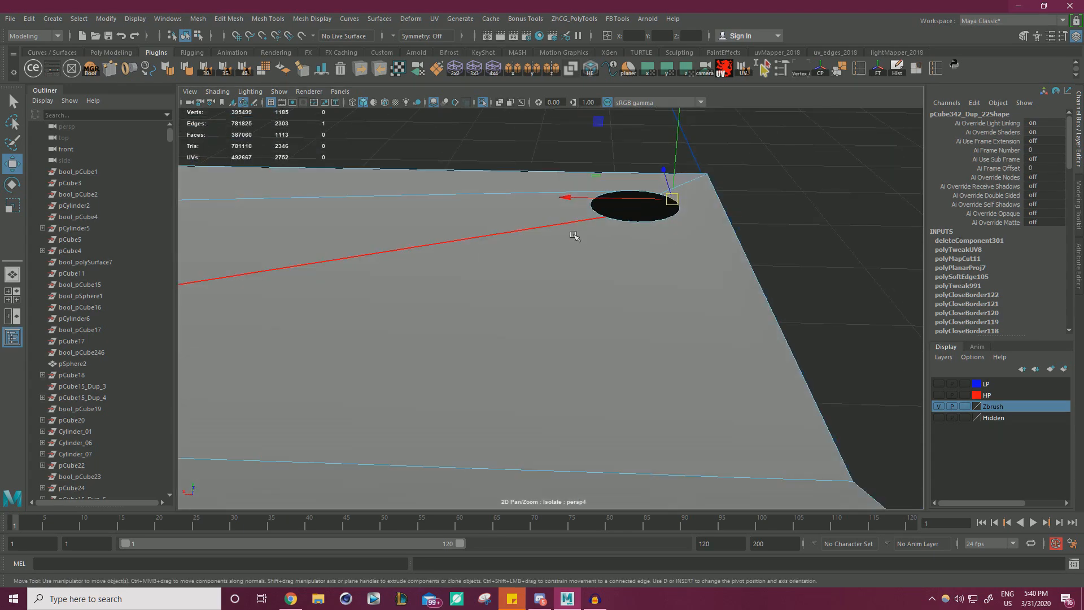
drag(674, 180, 692, 186)
alt+drag(805, 279, 676, 301)
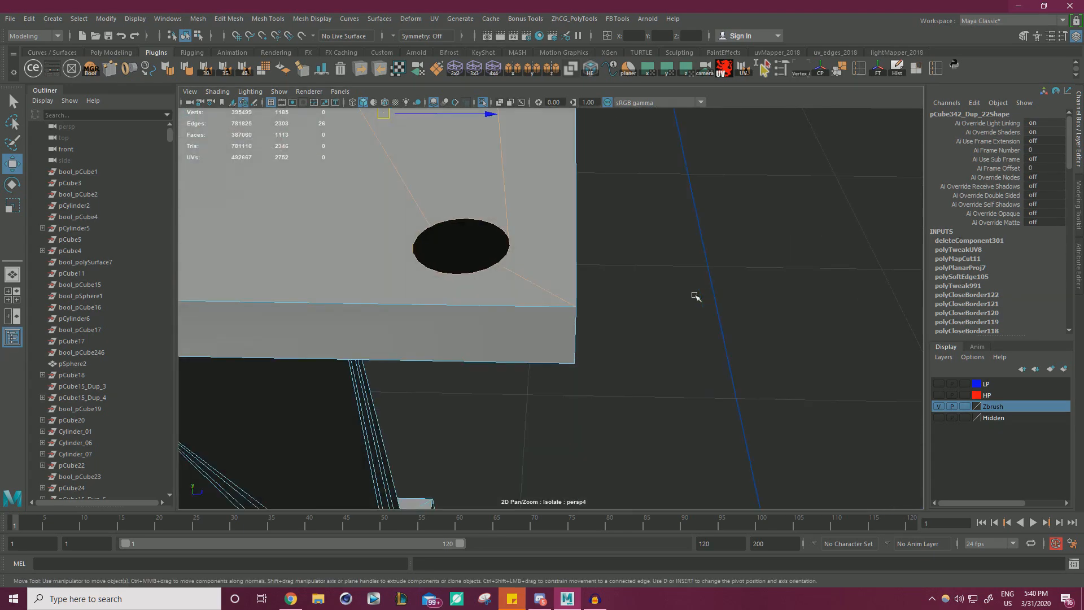
ctrl+drag(563, 310, 563, 310)
alt+drag(563, 310, 768, 276)
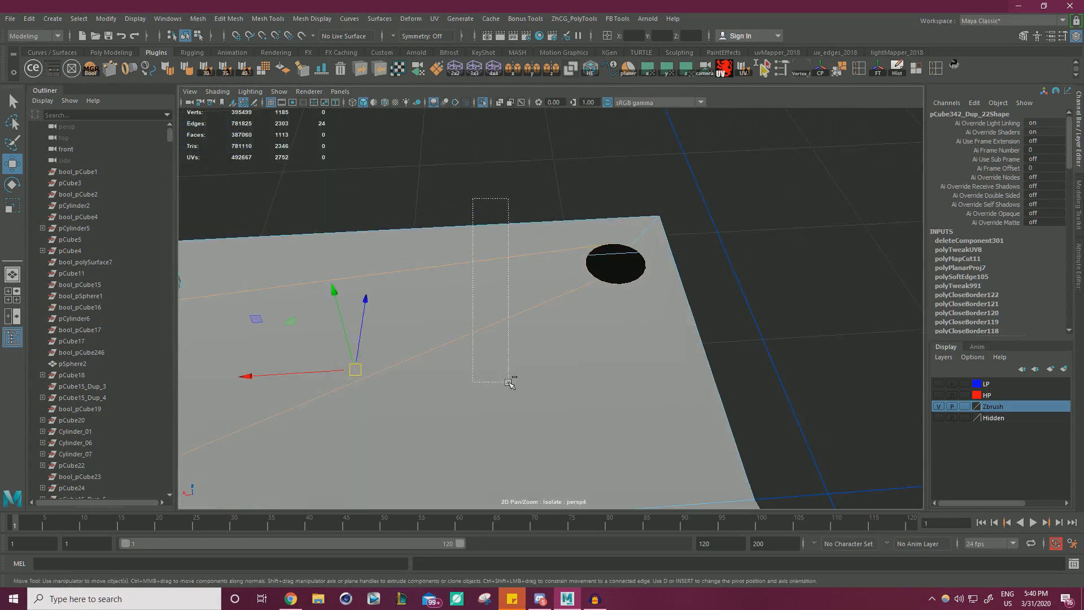
ctrl+drag(509, 383, 509, 383)
alt+drag(542, 302, 600, 239)
shift+right_drag(741, 228, 743, 168)
Snap the collapsed hole's vertex onto the flange's corner vertex and merge the overlapping vertices.
right_drag(622, 245, 576, 245)
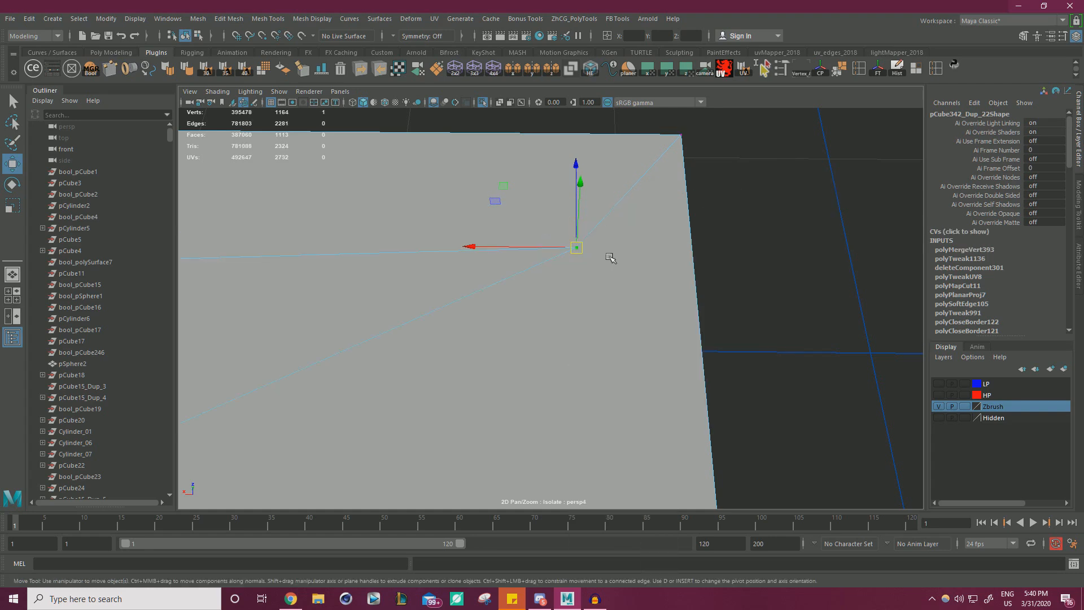
drag(577, 247, 672, 126)
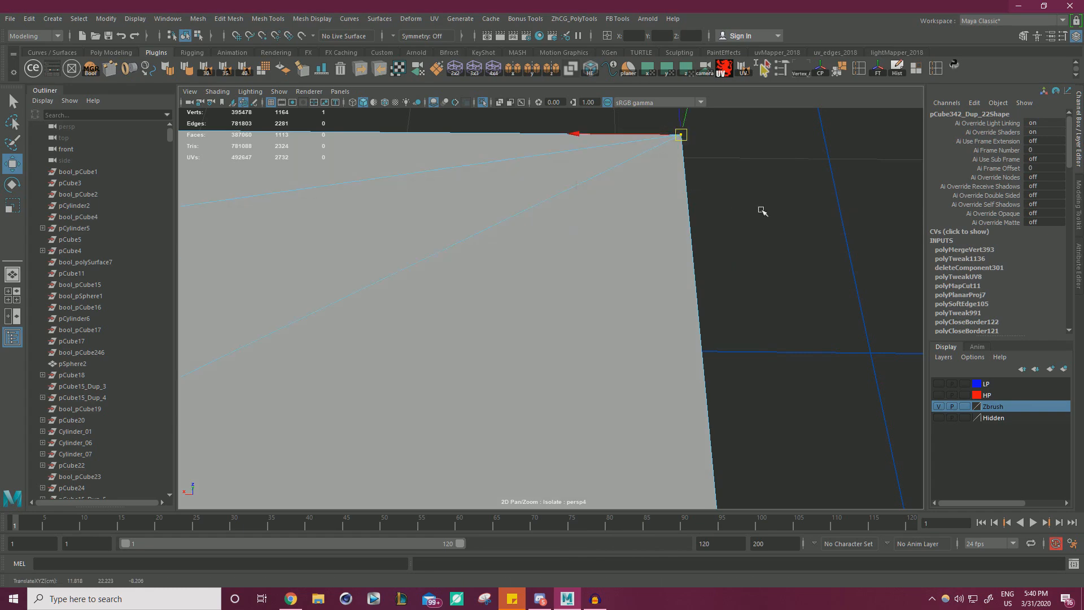
scroll(762, 211, down, 2)
drag(726, 324, 656, 245)
shift+right_drag(758, 216, 743, 167)
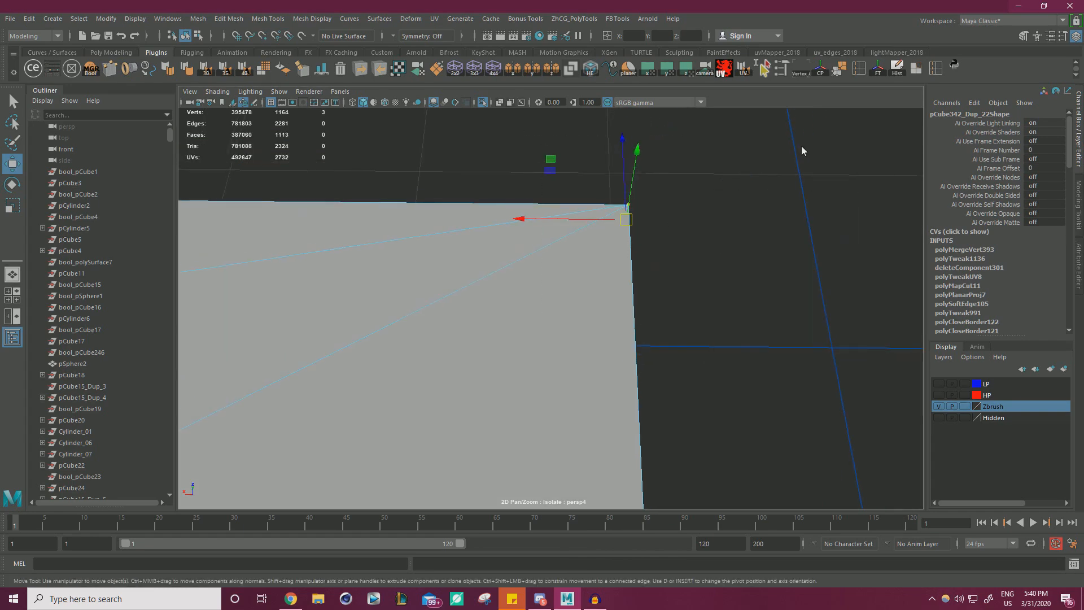
Examine the front panel's remaining screw holes and the wireframe of the cleaned flange corner.
alt+right_drag(830, 172, 484, 211)
alt+drag(484, 211, 588, 150)
alt+right_drag(588, 150, 535, 262)
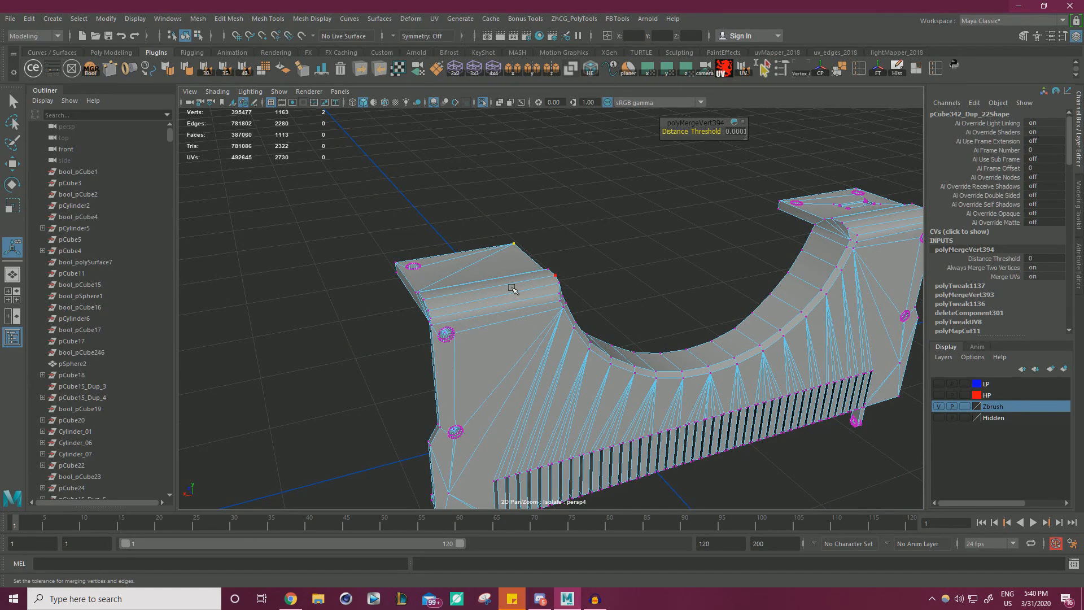
alt+right_drag(512, 279, 496, 160)
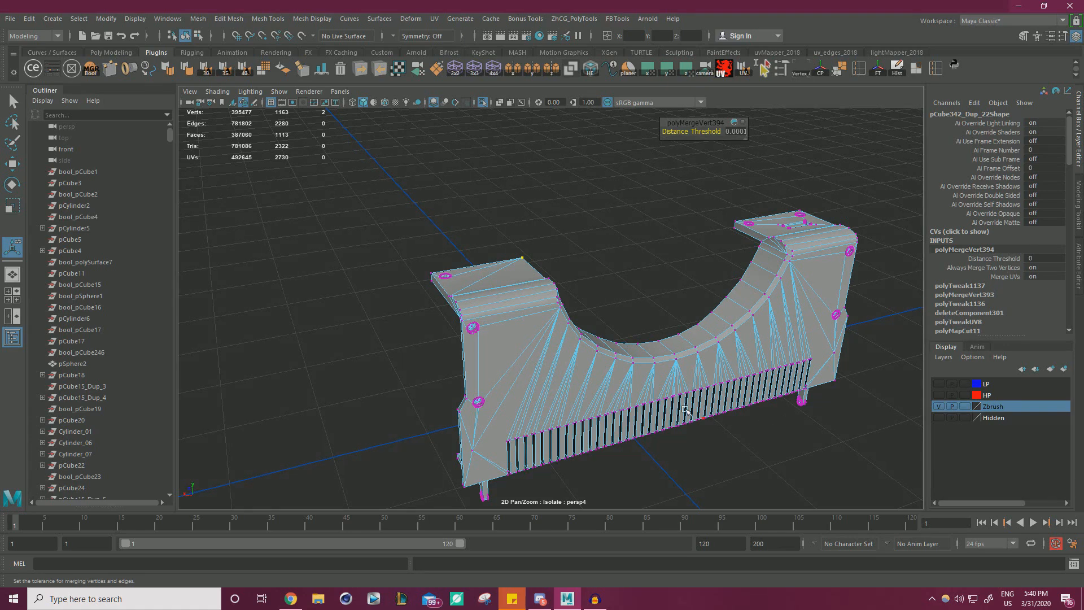
alt+right_drag(489, 251, 539, 257)
alt+middle_drag(539, 258, 598, 211)
alt+drag(598, 211, 452, 254)
alt+right_drag(452, 254, 507, 260)
alt+drag(507, 261, 479, 277)
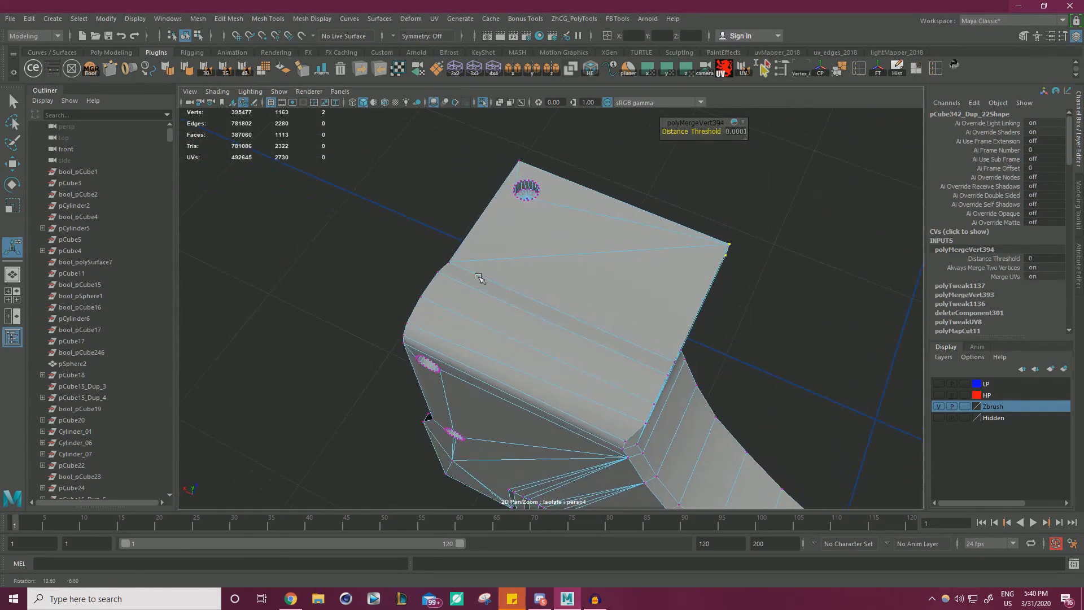
Select the floor and wall faces of the same flange's outer screw hole, exclude the flange surface, and delete them.
alt+right_drag(479, 217, 577, 227)
alt+middle_drag(577, 226, 612, 300)
alt+drag(612, 299, 638, 305)
alt+right_drag(638, 305, 692, 288)
alt+middle_drag(692, 288, 566, 307)
alt+right_drag(567, 307, 595, 265)
alt+middle_drag(595, 265, 569, 338)
right_drag(456, 254, 452, 285)
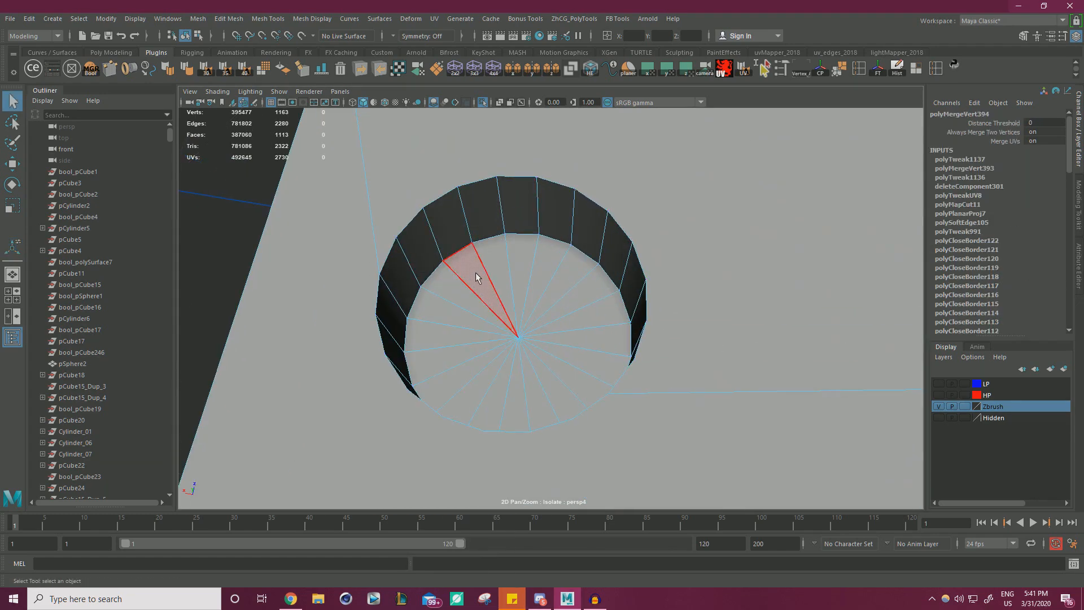
click(475, 272)
key(shift+period)
key(shift+period)
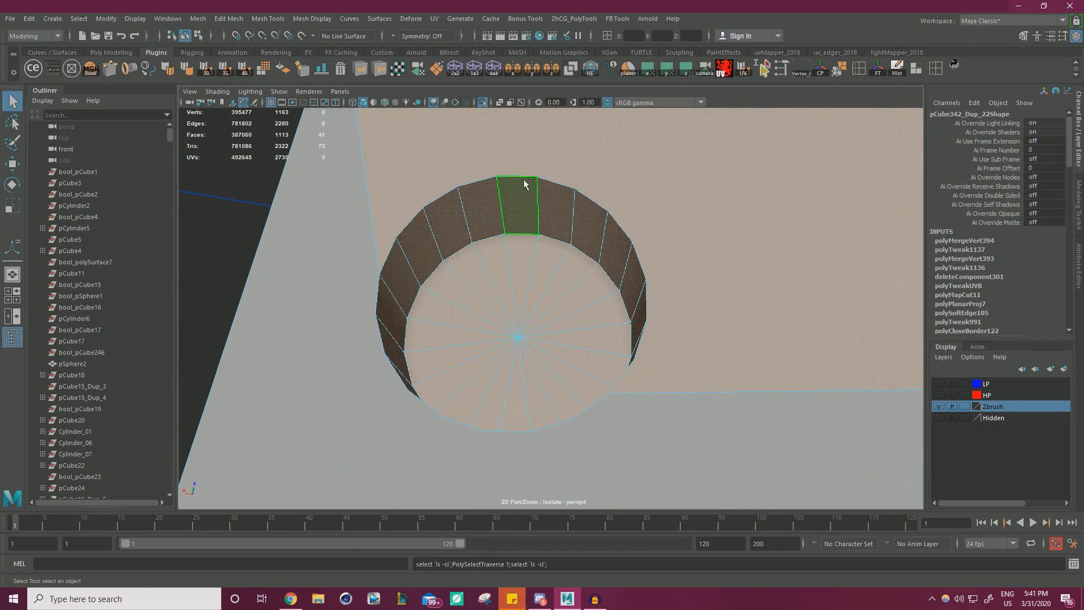
ctrl+click(573, 178)
alt+right_drag(576, 213, 497, 269)
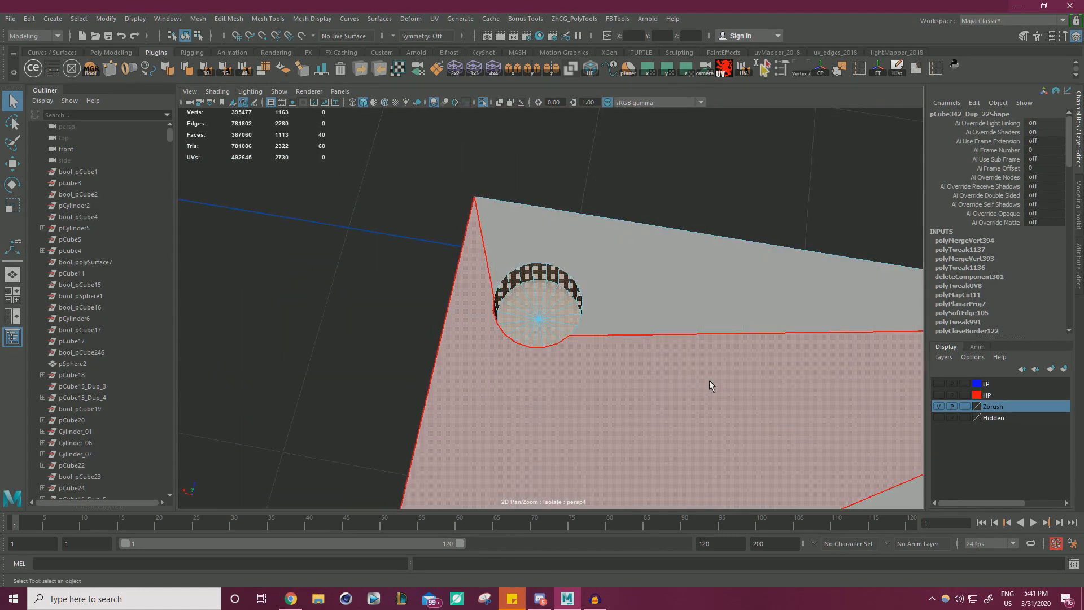
key(w)
key(Delete)
Select only the flange's outer hole border edges, leaving out the connecting surface edge, and merge them to one center vertex.
alt+right_drag(709, 381, 716, 316)
right_drag(628, 273, 629, 240)
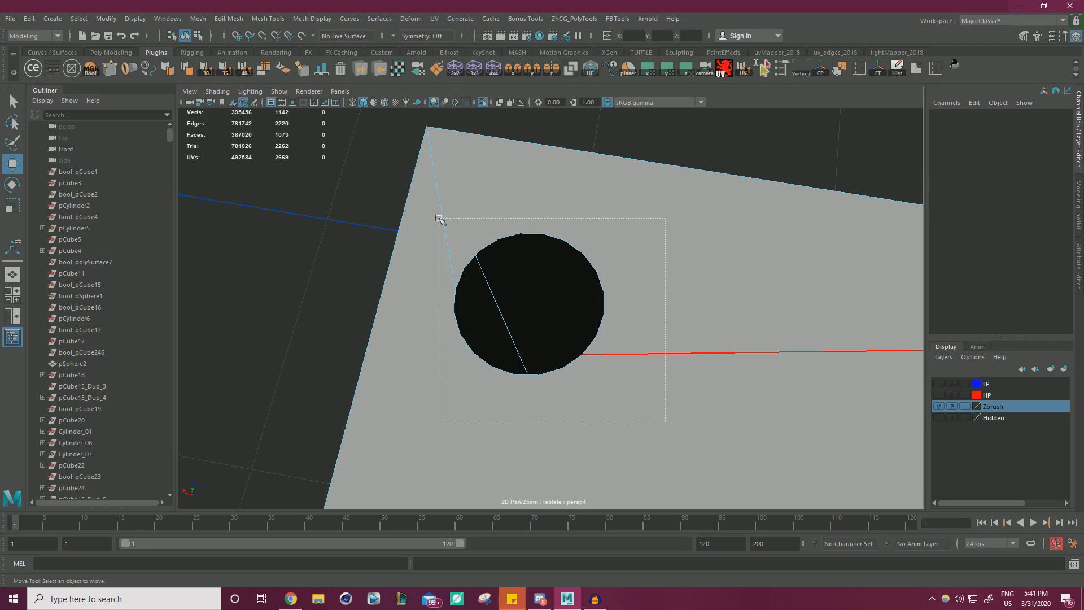
drag(439, 220, 440, 220)
alt+right_drag(641, 289, 430, 200)
alt+right_drag(510, 257, 508, 271)
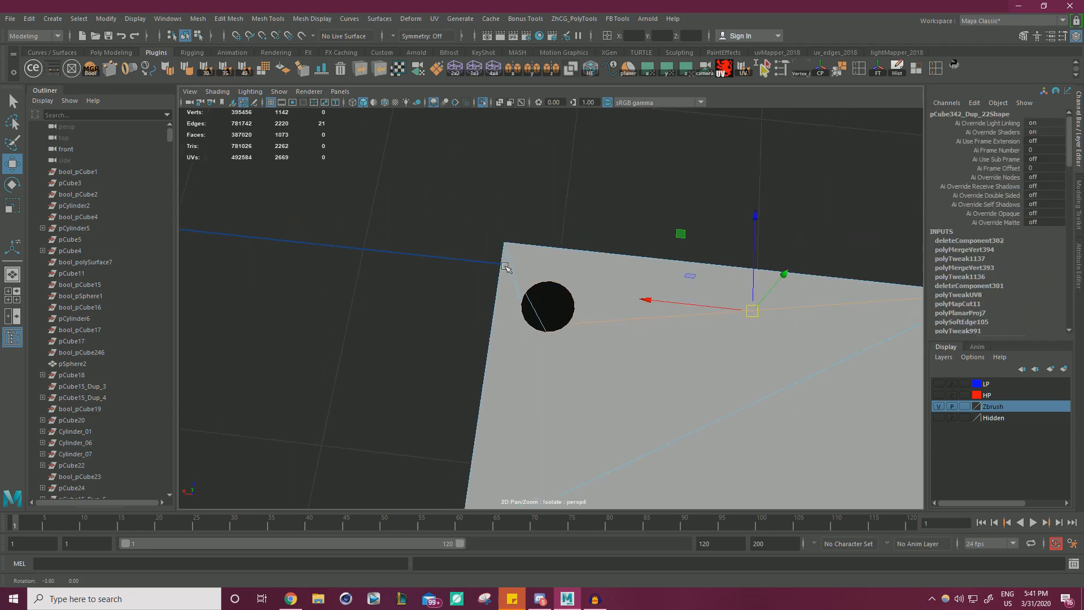
ctrl+click(644, 319)
alt+drag(612, 303, 508, 225)
alt+right_drag(607, 299, 619, 298)
alt+drag(619, 298, 637, 230)
shift+right_drag(638, 220, 623, 182)
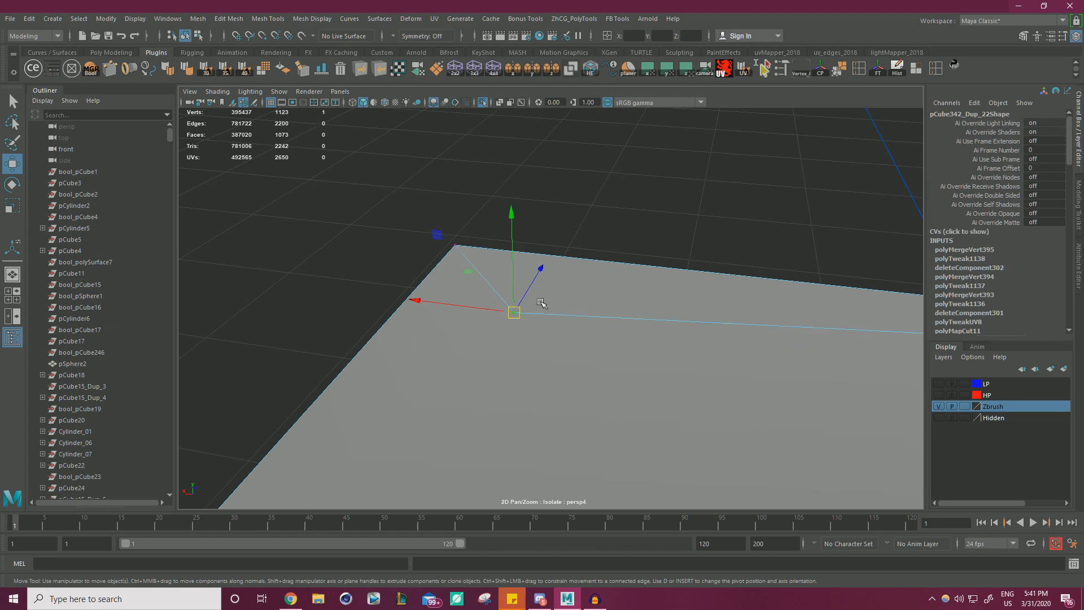
Snap the collapsed outer hole's vertex onto the flange's nearby corner vertex and merge the overlapping vertices.
drag(515, 313, 455, 246)
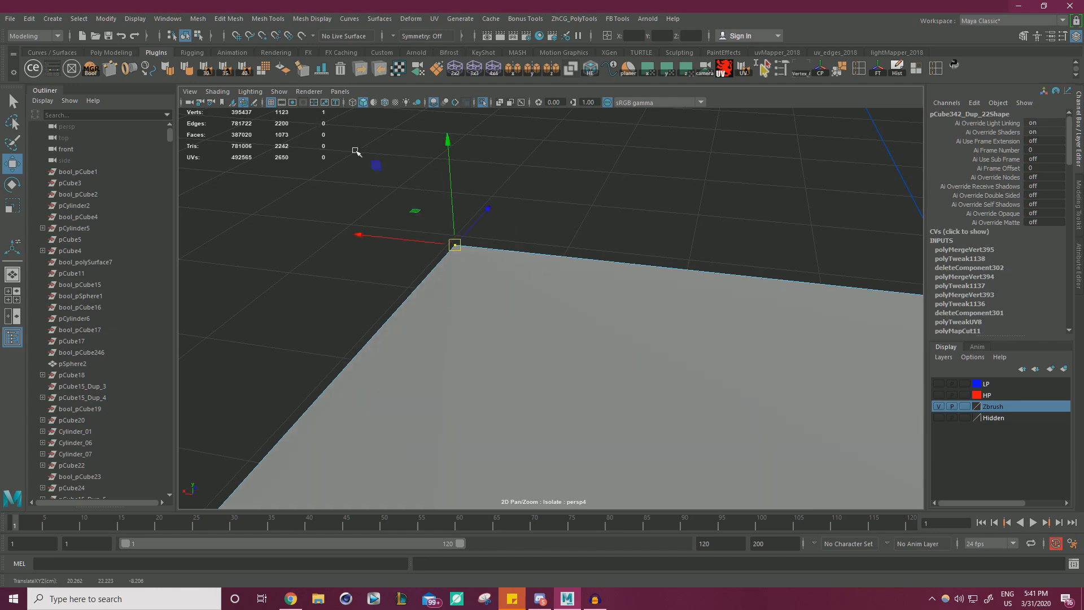
drag(356, 151, 509, 293)
shift+right_drag(551, 200, 585, 139)
alt+right_drag(551, 219, 624, 303)
alt+drag(625, 303, 516, 239)
alt+right_drag(515, 239, 592, 314)
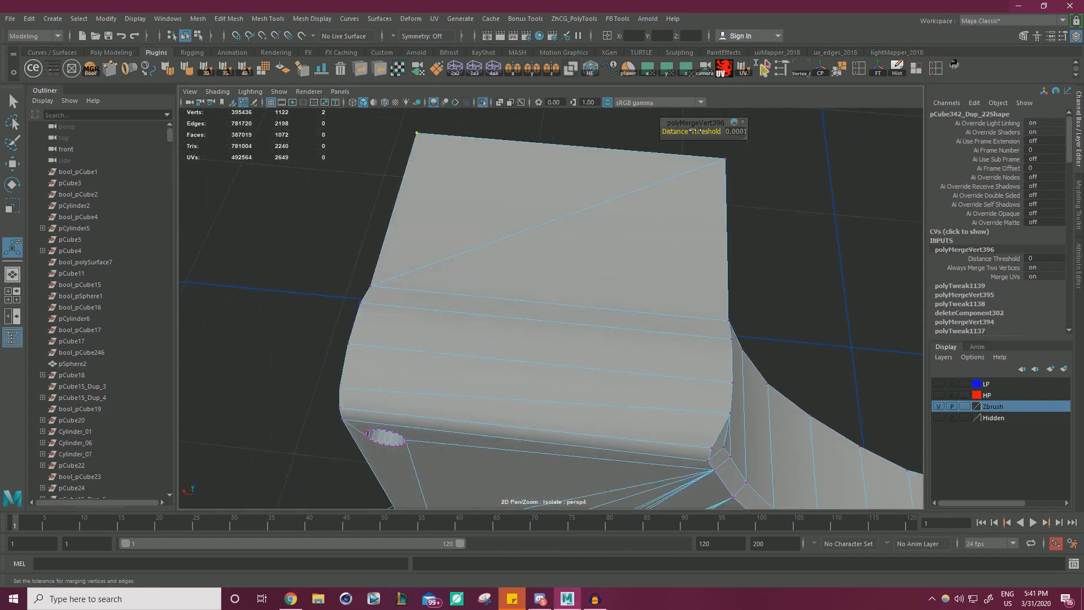
Delete the leftover diagonal edge across the cleaned flange's flat face.
right_drag(492, 203, 491, 165)
key(q)
click(553, 220)
key(Delete)
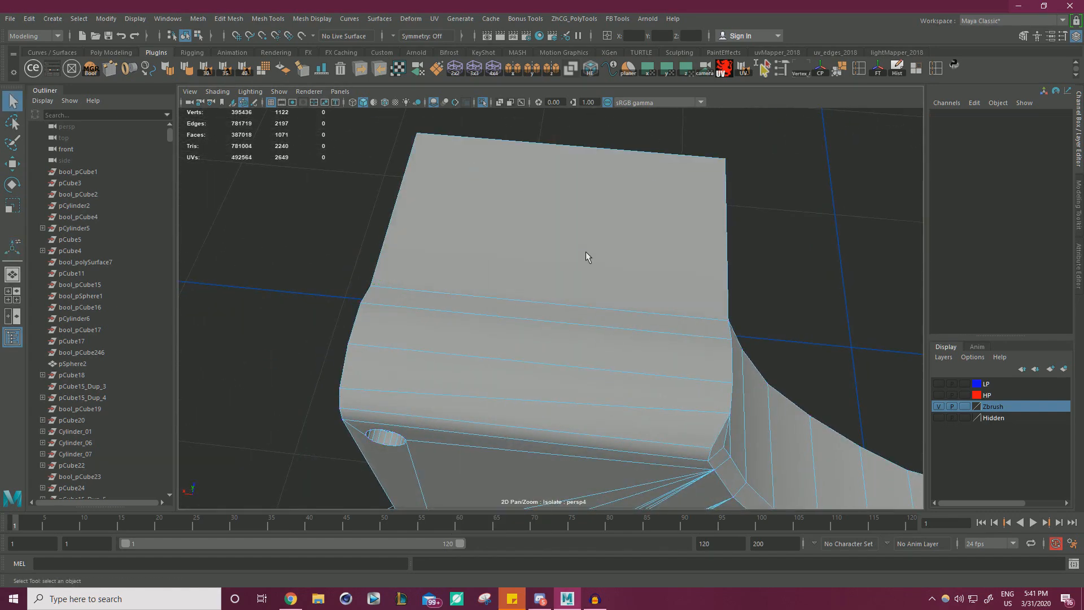
Return to object mode and examine the opposite flange's two screw holes and rectangular slot.
alt+right_drag(586, 252, 391, 261)
alt+drag(392, 261, 530, 260)
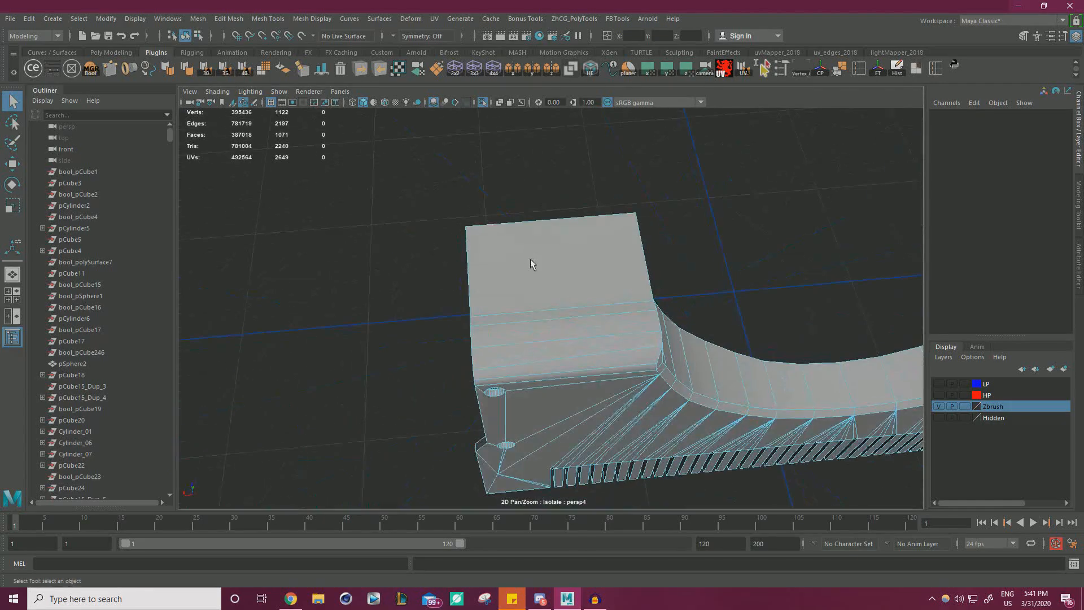
right_drag(509, 235, 564, 218)
click(687, 175)
alt+right_drag(687, 174, 445, 227)
alt+middle_drag(446, 227, 254, 228)
alt+right_drag(556, 243, 697, 245)
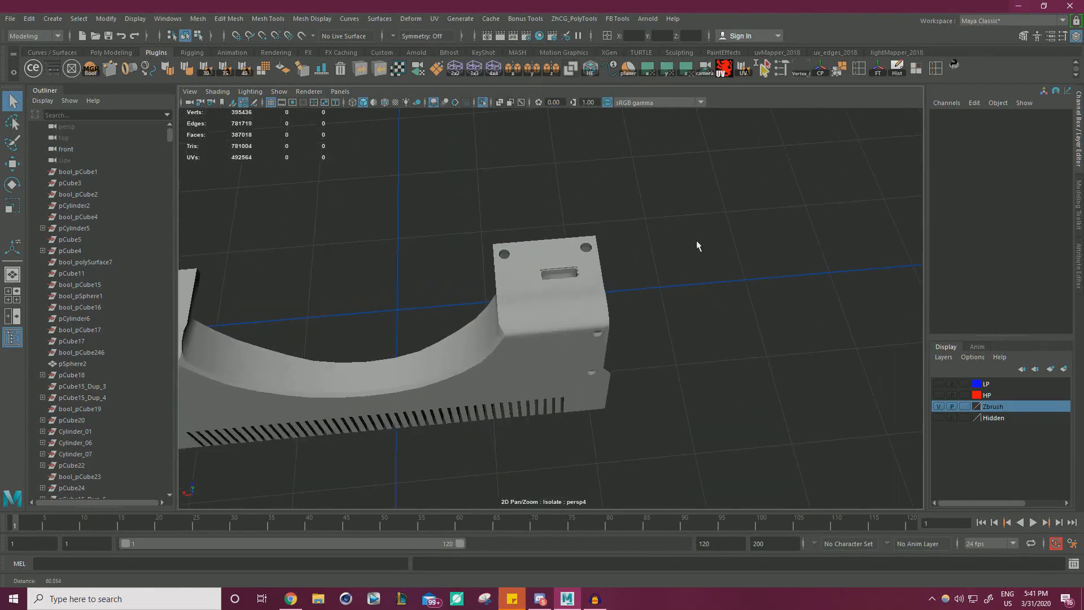
scroll(696, 251, up, 6)
alt+middle_drag(694, 256, 770, 337)
scroll(769, 337, up, 3)
alt+middle_drag(638, 242, 515, 270)
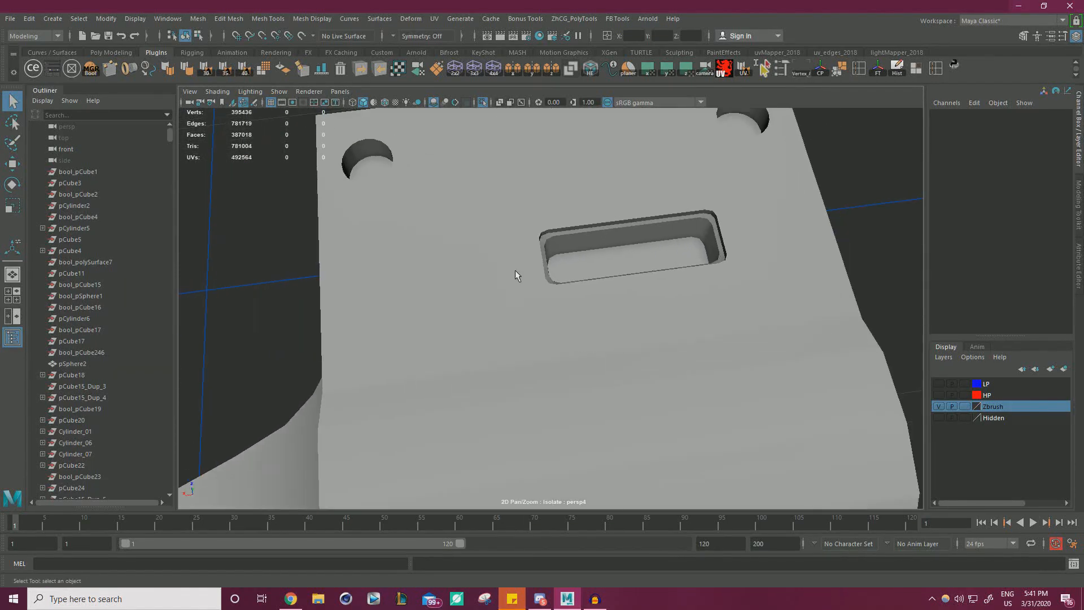
alt+right_drag(743, 256, 586, 237)
alt+middle_drag(585, 237, 685, 252)
alt+drag(684, 252, 581, 235)
scroll(581, 235, up, 3)
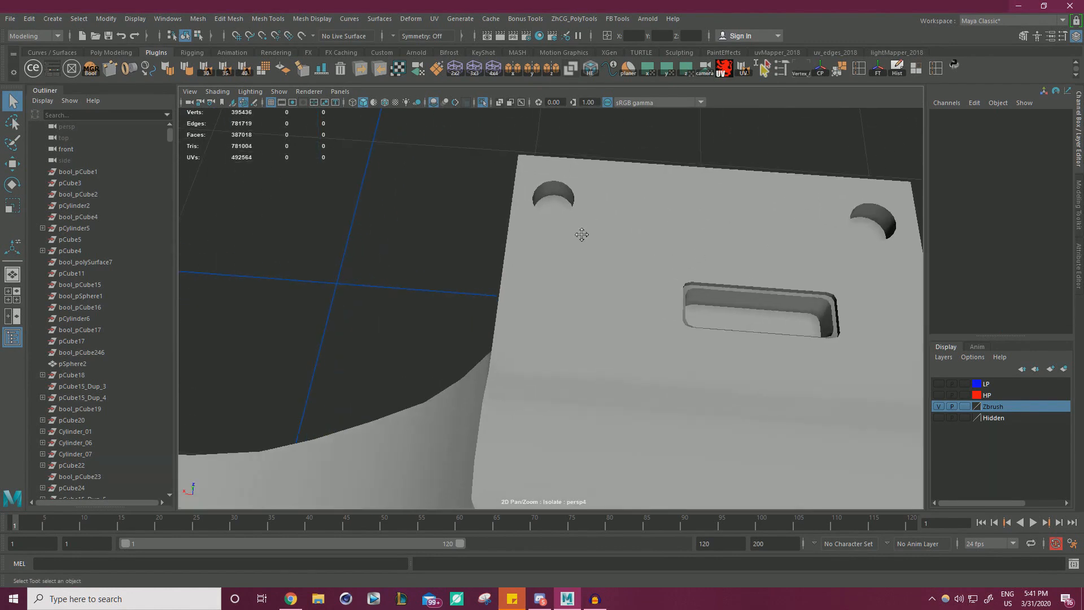
Select the floor and wall faces of the opposite flange's inner screw hole, exclude the surrounding flange surfaces, and delete them.
alt+middle_drag(581, 235, 570, 299)
scroll(523, 227, up, 6)
alt+middle_drag(551, 195, 552, 248)
scroll(552, 245, up, 3)
click(518, 204)
right_drag(517, 201, 518, 230)
click(525, 210)
scroll(438, 202, up, 2)
mouse_move(427, 200)
alt+middle_down()
mouse_move(416, 218)
mouse_move(432, 280)
alt+middle_up()
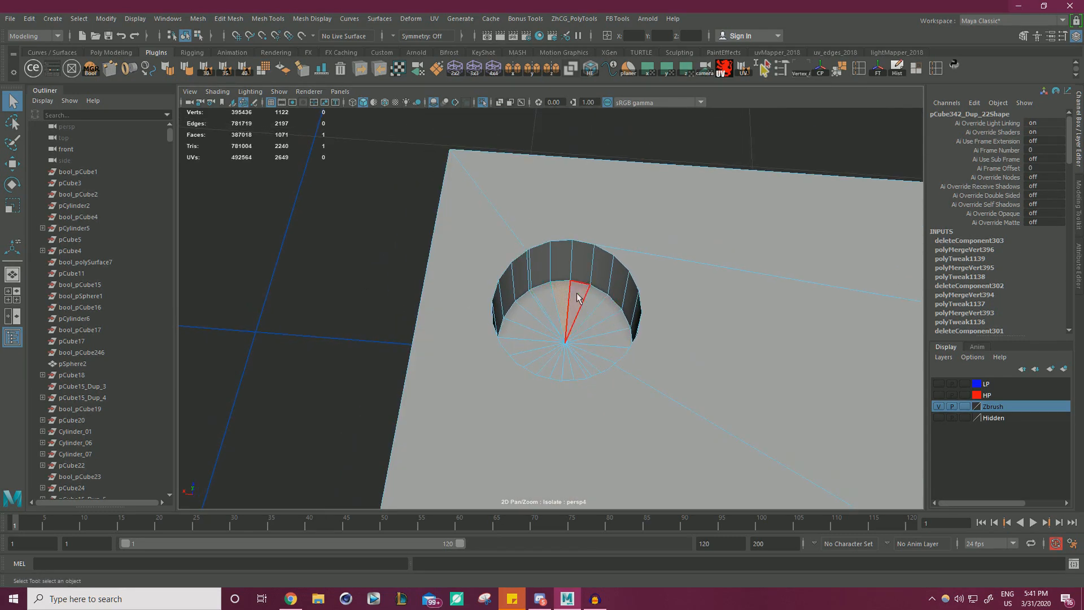
key(shift+period)
key(shift+period)
key(shift+period)
key(shift+period)
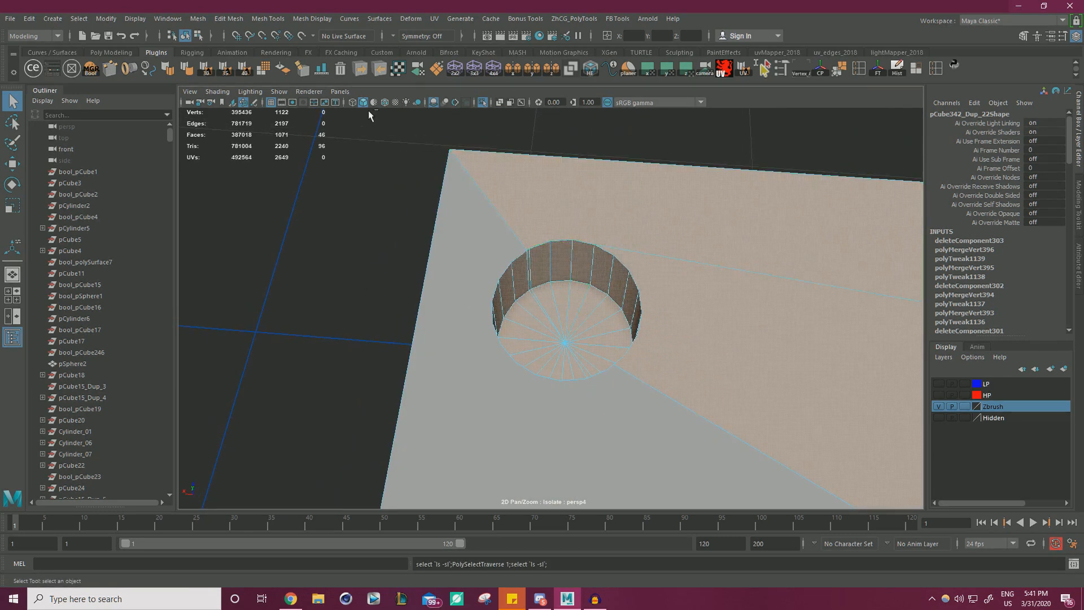
ctrl+click(810, 416)
alt+right_drag(811, 417, 680, 315)
alt+drag(680, 314, 620, 279)
key(w)
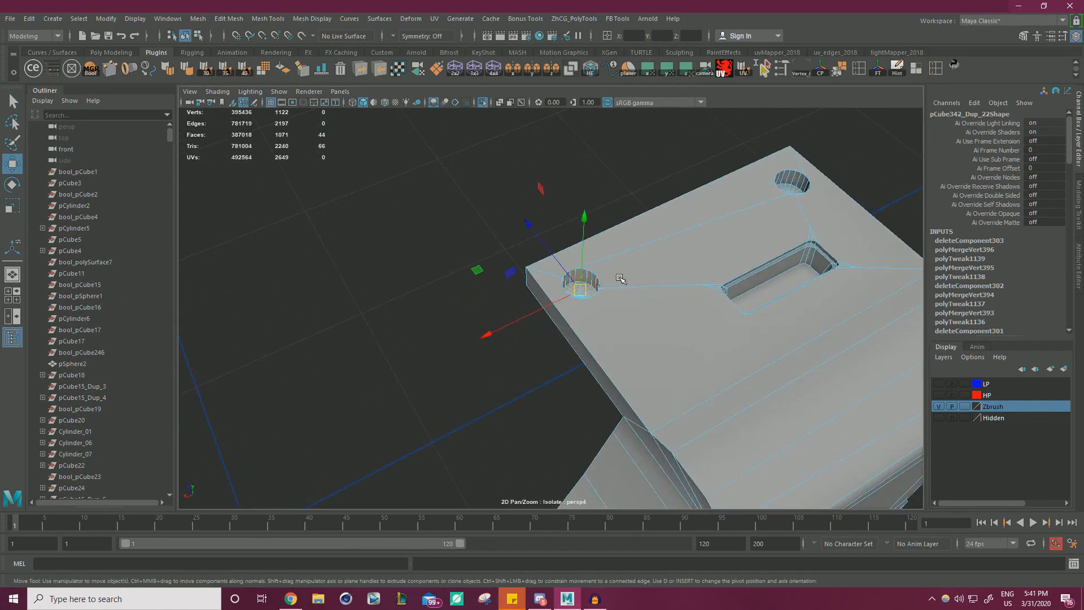
key(Delete)
Select only the inner hole's border edges on the slotted flange, excluding the connecting edges, and merge them to center.
scroll(624, 274, up, 5)
right_click(606, 246)
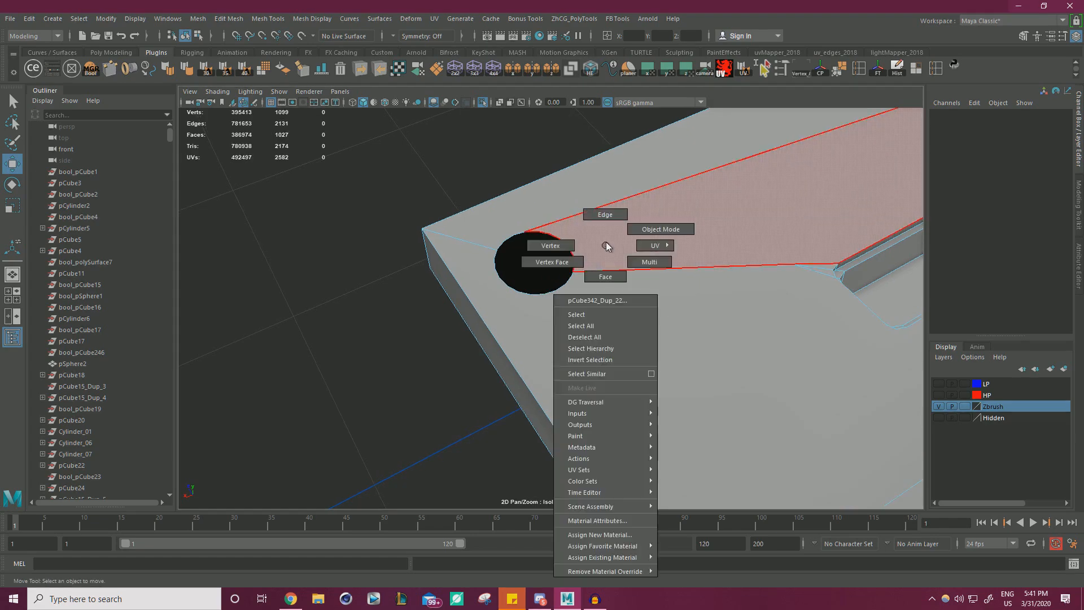
click(606, 215)
click(602, 271)
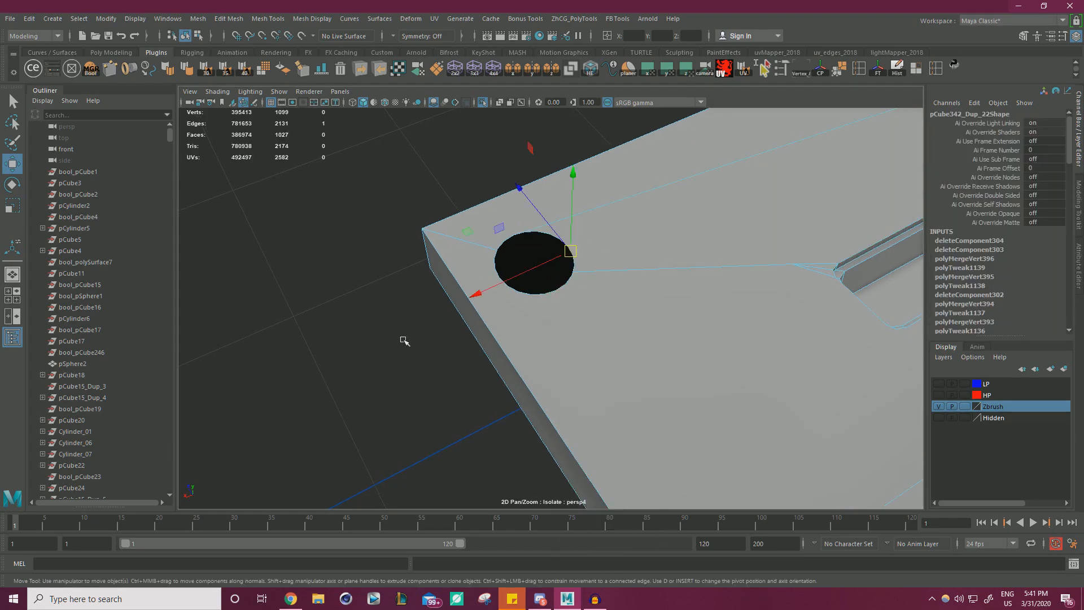
drag(630, 205, 631, 203)
alt+drag(440, 396, 361, 418)
scroll(444, 332, down, 2)
scroll(429, 381, down, 2)
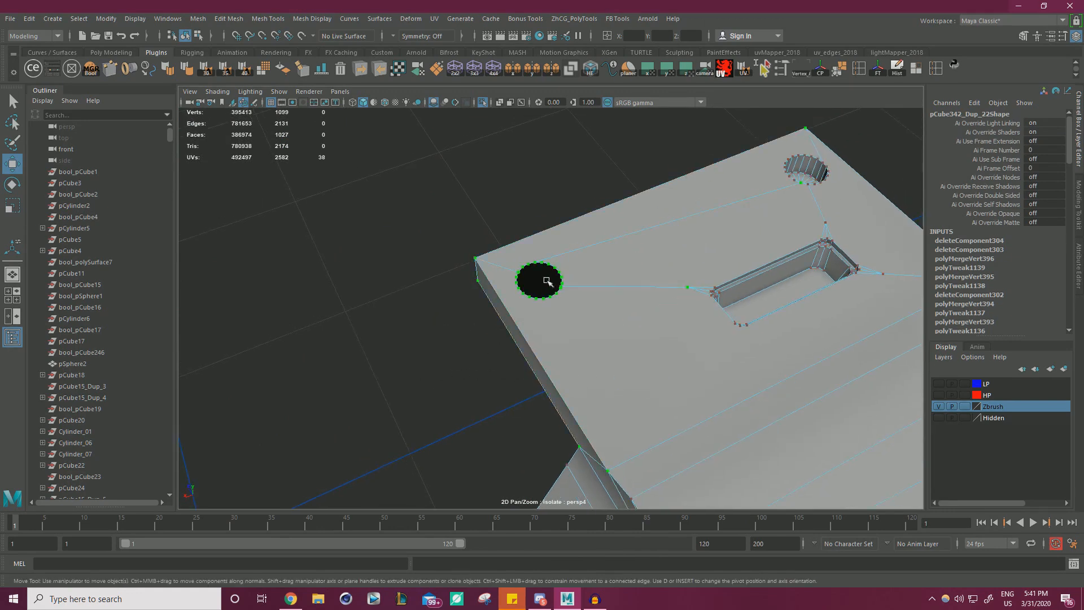
ctrl+drag(405, 380, 713, 364)
alt+drag(496, 294, 609, 292)
scroll(609, 292, up, 3)
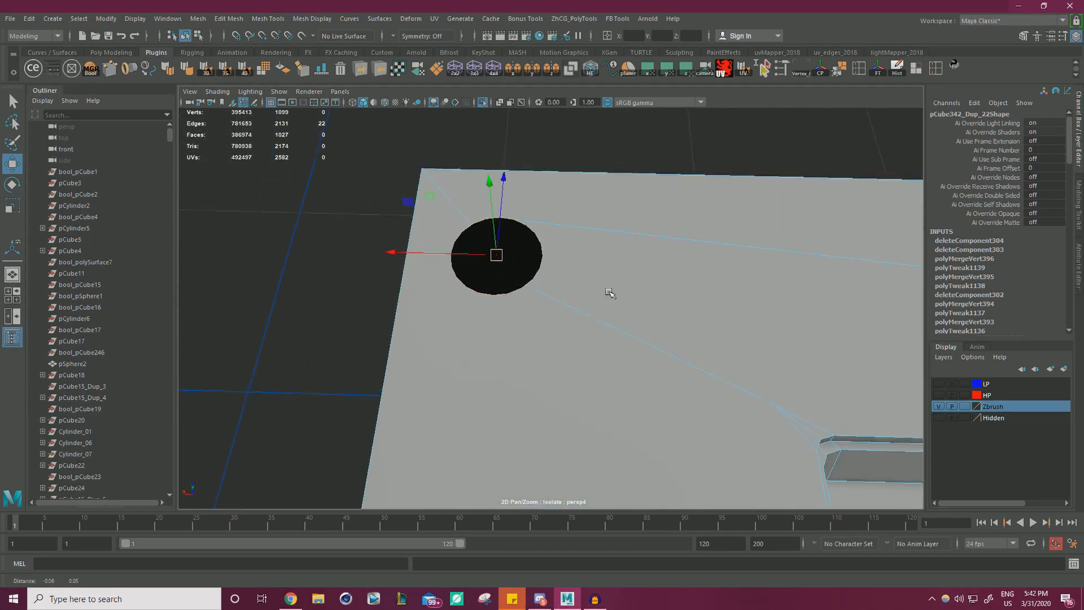
shift+right_drag(385, 252, 378, 184)
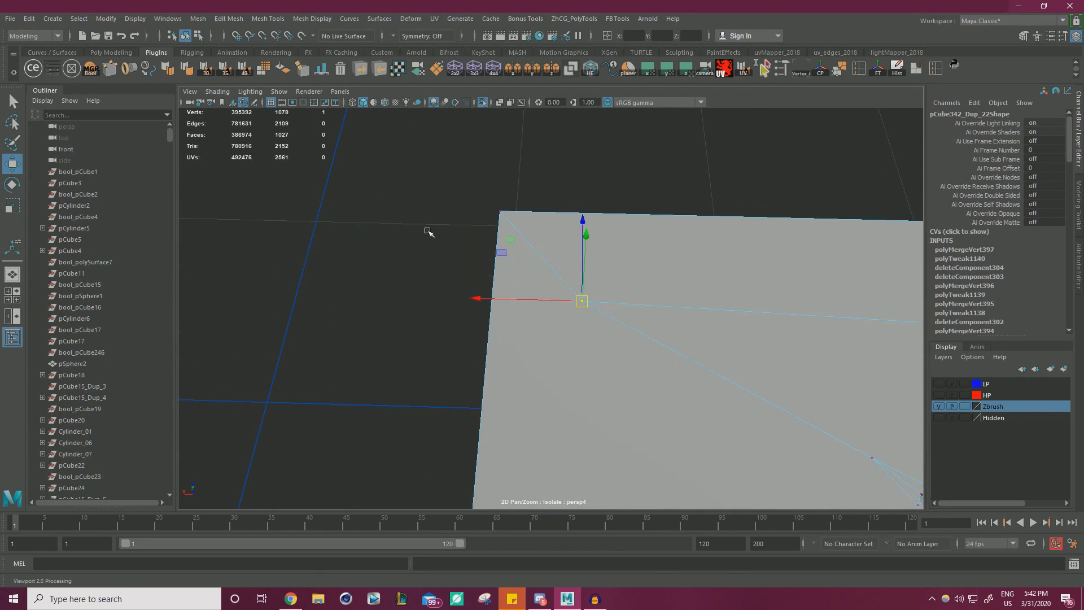
Snap the slotted flange's collapsed inner hole vertex onto the adjacent corner and merge the overlapping vertices.
drag(585, 303, 501, 212)
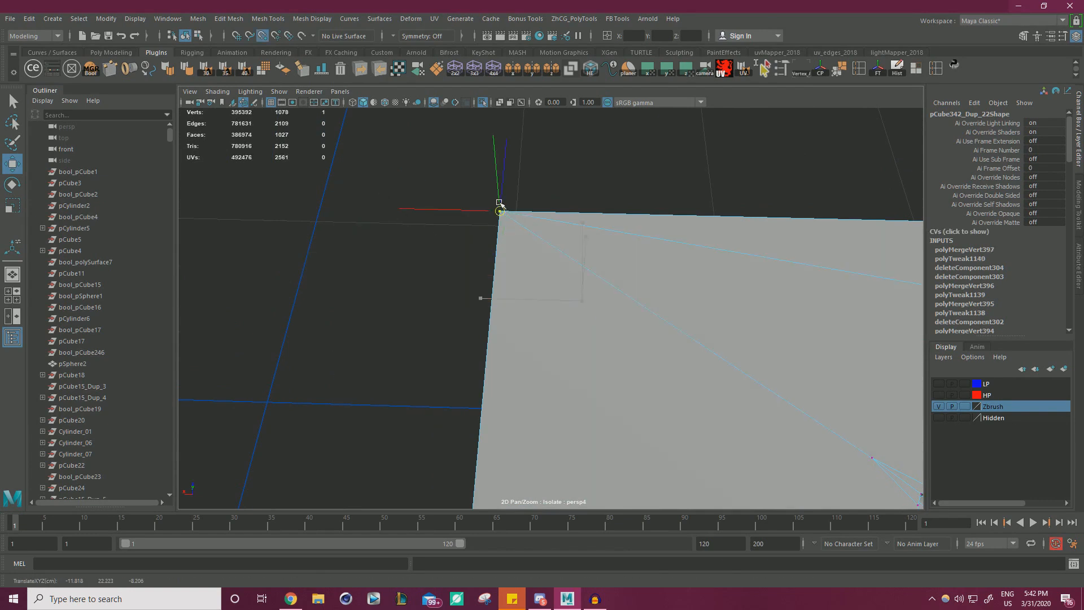
alt+right_drag(588, 238, 373, 322)
drag(361, 337, 552, 253)
mouse_move(580, 249)
shift+right_down()
mouse_move(569, 213)
mouse_move(622, 199)
mouse_move(566, 244)
shift+right_up()
alt+drag(567, 244, 736, 286)
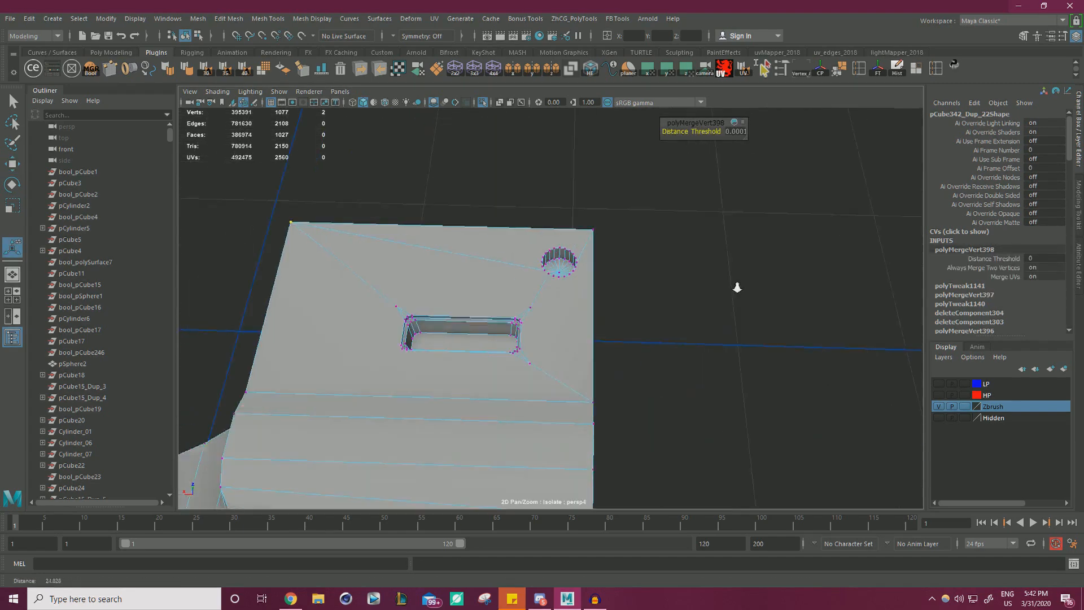
Select the floor and wall faces of the slotted flange's outer screw hole, exclude the flange surface, and delete them.
alt+right_drag(736, 286, 558, 294)
click(537, 259)
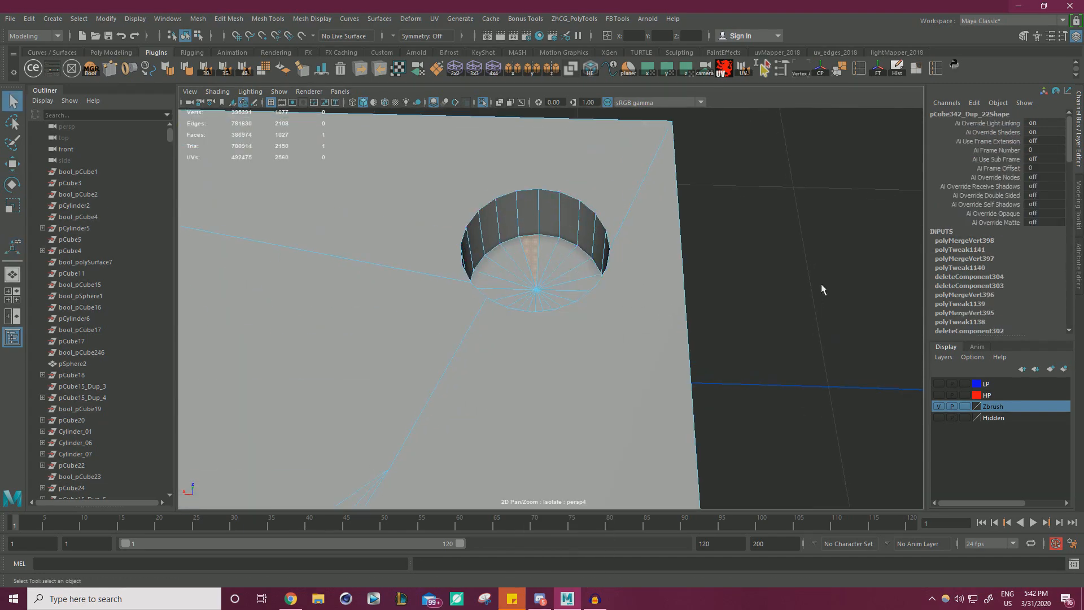
key(shift+period)
key(shift+period)
alt+right_drag(663, 265, 406, 196)
ctrl+click(450, 273)
alt+drag(450, 276, 501, 292)
key(Delete)
Select the slotted flange's outer hole border edges without the connecting edges or slot edges, and merge them to center.
scroll(596, 321, up, 3)
right_drag(606, 206, 603, 177)
alt+drag(587, 243, 571, 178)
alt+middle_drag(570, 179, 576, 288)
alt+drag(576, 288, 571, 262)
drag(445, 171, 484, 205)
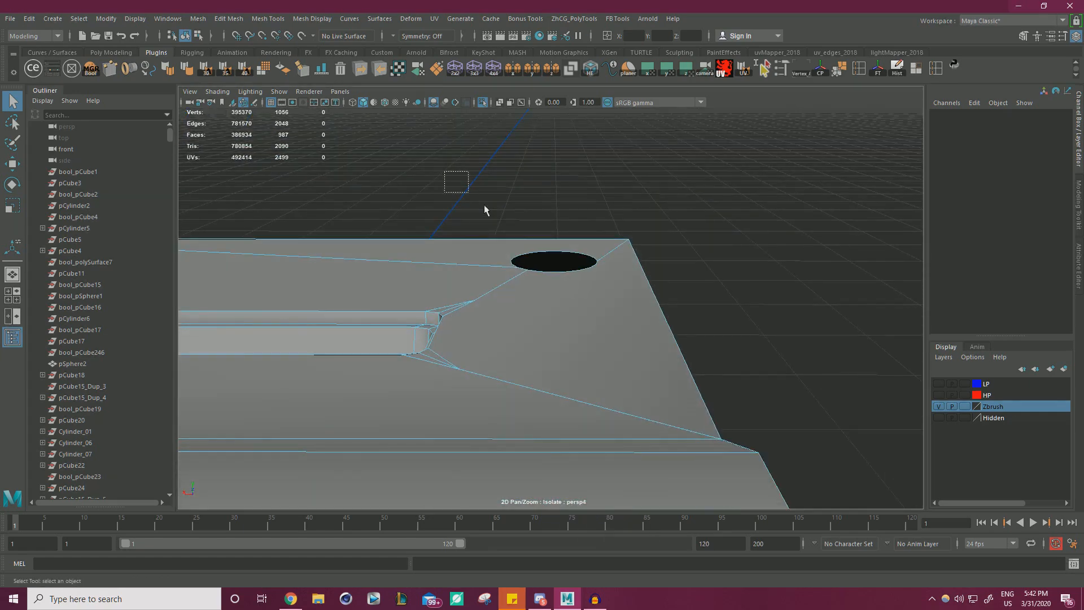
drag(607, 278, 608, 278)
alt+drag(610, 282, 814, 309)
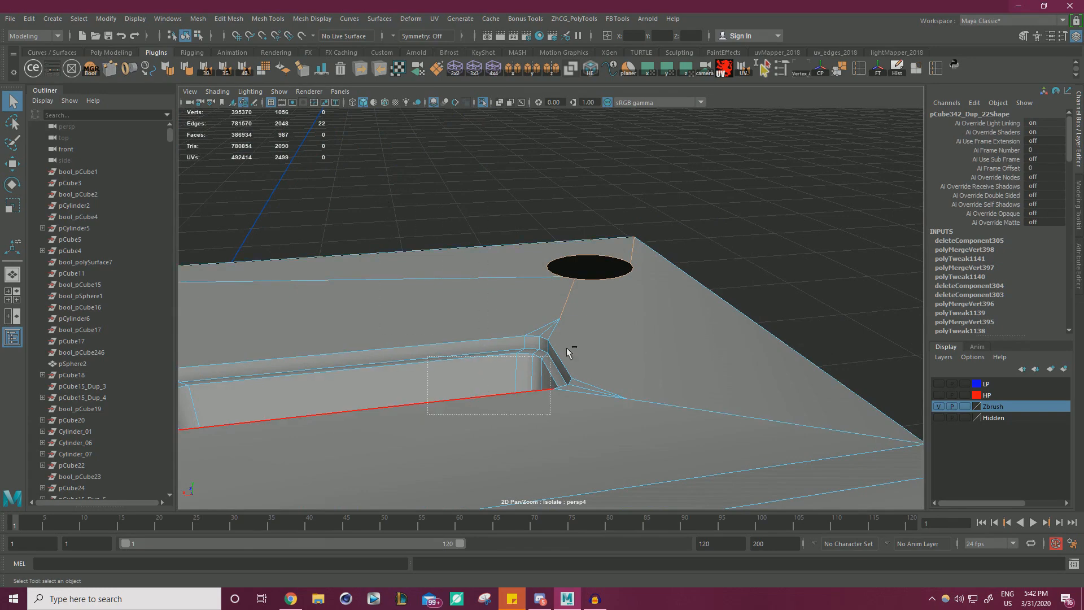
mouse_move(566, 348)
ctrl+mouse_down()
mouse_move(591, 322)
mouse_move(559, 361)
ctrl+mouse_up()
ctrl+drag(680, 229, 602, 299)
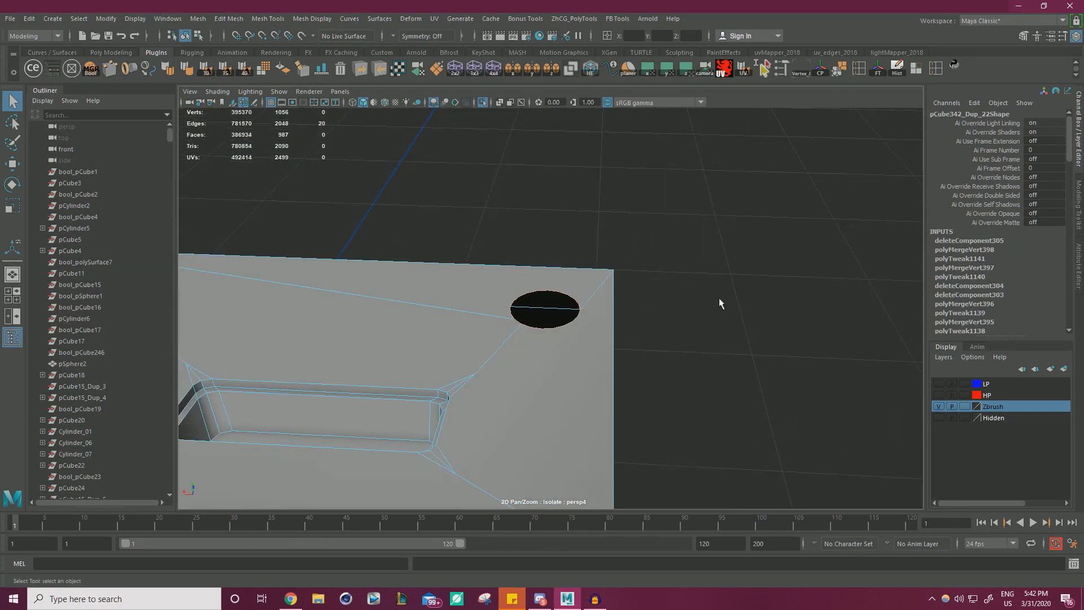
alt+drag(720, 298, 693, 339)
key(w)
shift+right_drag(663, 306, 654, 225)
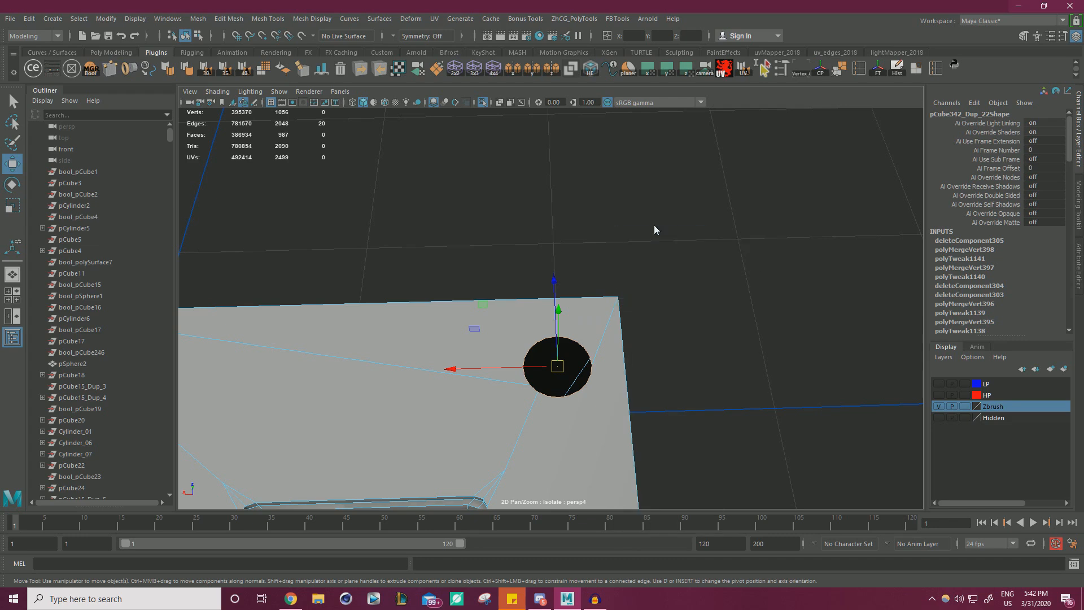
Snap the slotted flange's collapsed outer hole vertex onto its corner vertex and merge the two.
mouse_move(571, 330)
right_down()
mouse_move(518, 289)
mouse_move(494, 309)
mouse_move(443, 274)
right_up()
key(v)
drag(564, 371, 505, 217)
scroll(607, 316, down, 3)
shift+right_drag(705, 282, 751, 233)
Snap the three stray vertices just outside the rectangular slot's corners onto the nearest corners of the flange face.
alt+drag(766, 296, 713, 281)
scroll(714, 281, up, 3)
key(w)
drag(534, 318, 617, 217)
key(v)
alt+drag(710, 284, 810, 288)
scroll(811, 288, up, 3)
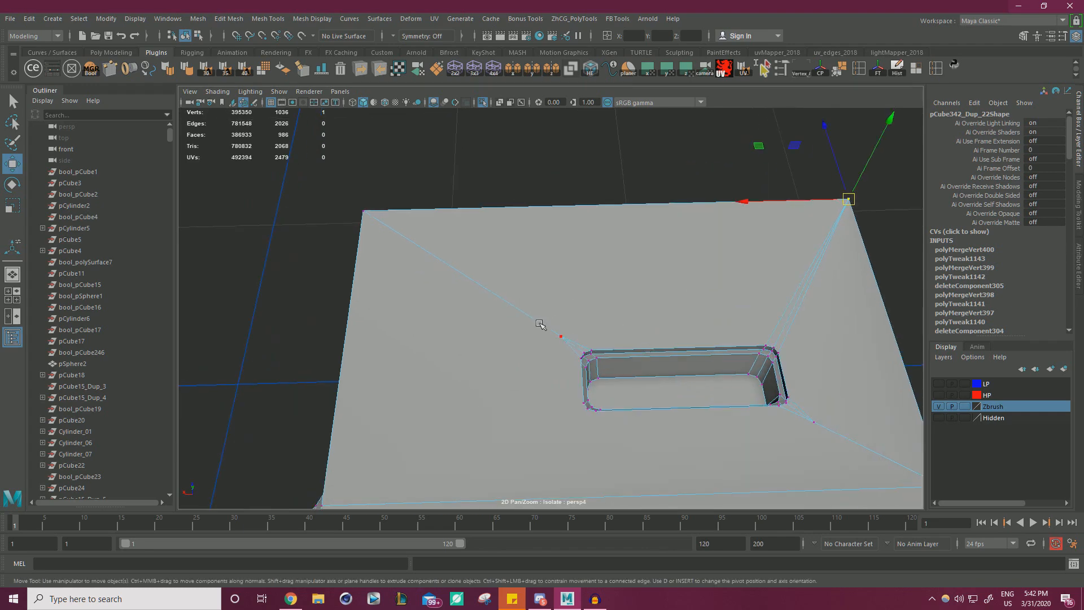
drag(560, 334, 375, 214)
alt+drag(663, 302, 669, 367)
alt+middle_drag(669, 367, 510, 249)
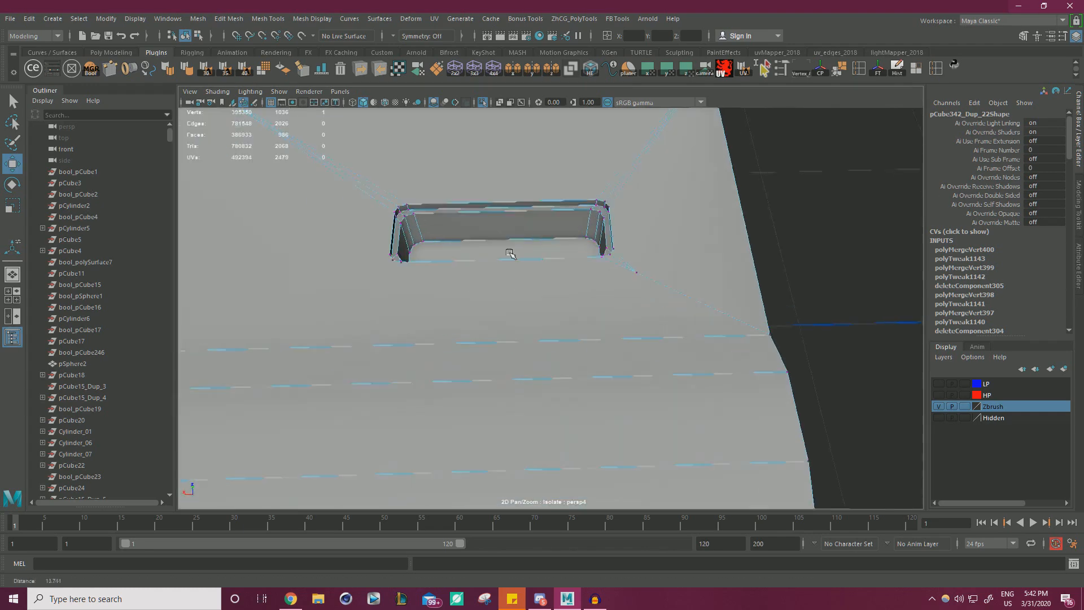
scroll(625, 290, up, 1)
drag(650, 269, 796, 337)
Select the slotted flange's vertices, merge the overlapping ones, and return to object mode.
alt+right_drag(779, 326, 378, 199)
drag(344, 186, 655, 385)
shift+right_drag(670, 283, 638, 199)
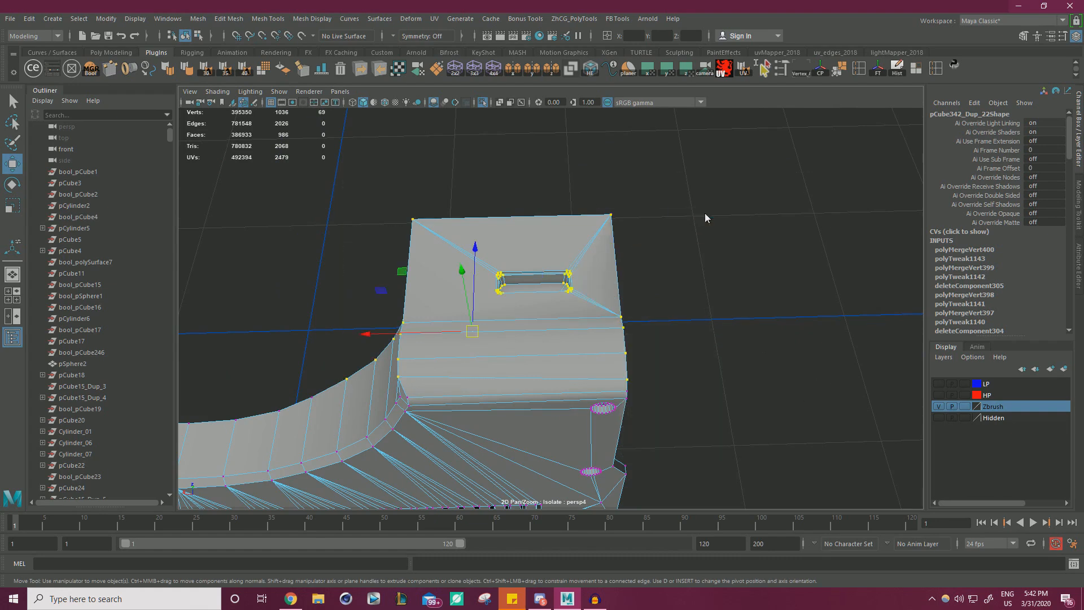
right_drag(593, 264, 649, 242)
click(643, 262)
alt+drag(643, 268, 689, 268)
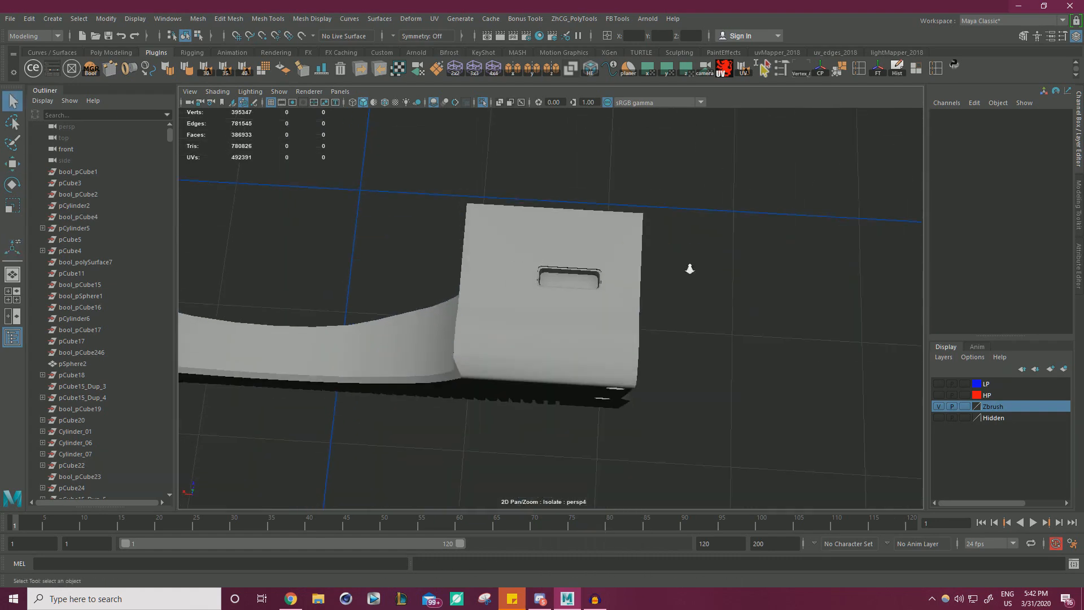
Examine the cleaned flange's wireframe and the rectangular slot's beveled rim, walls and corners up close.
alt+right_drag(689, 269, 814, 275)
alt+middle_drag(671, 194, 658, 278)
alt+drag(657, 277, 532, 255)
click(532, 256)
alt+right_drag(622, 257, 547, 226)
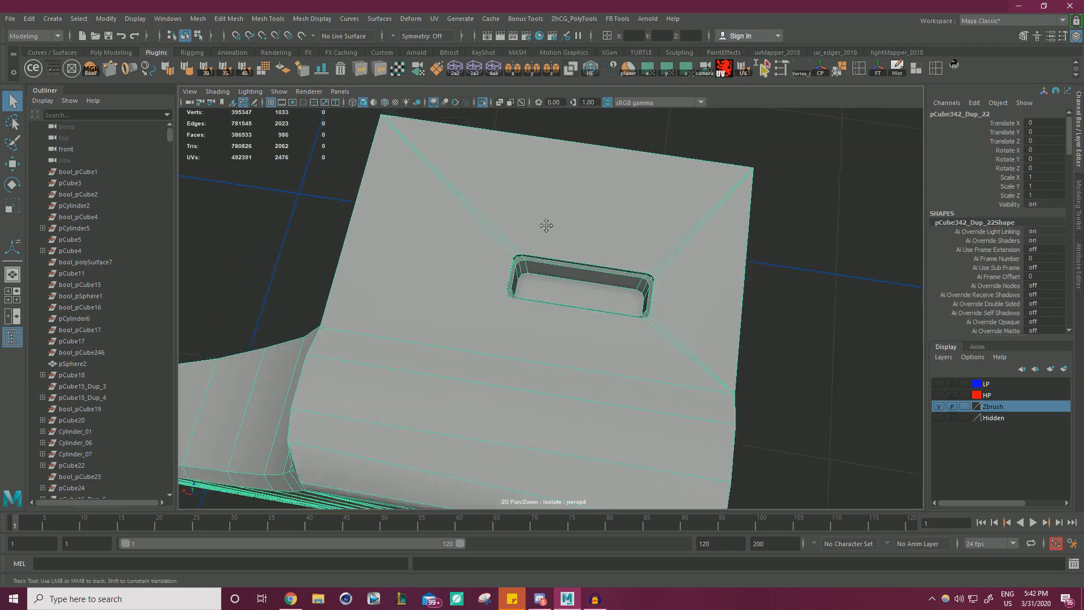
alt+drag(546, 225, 570, 252)
alt+right_drag(571, 251, 651, 279)
alt+drag(651, 279, 590, 273)
scroll(586, 273, down, 3)
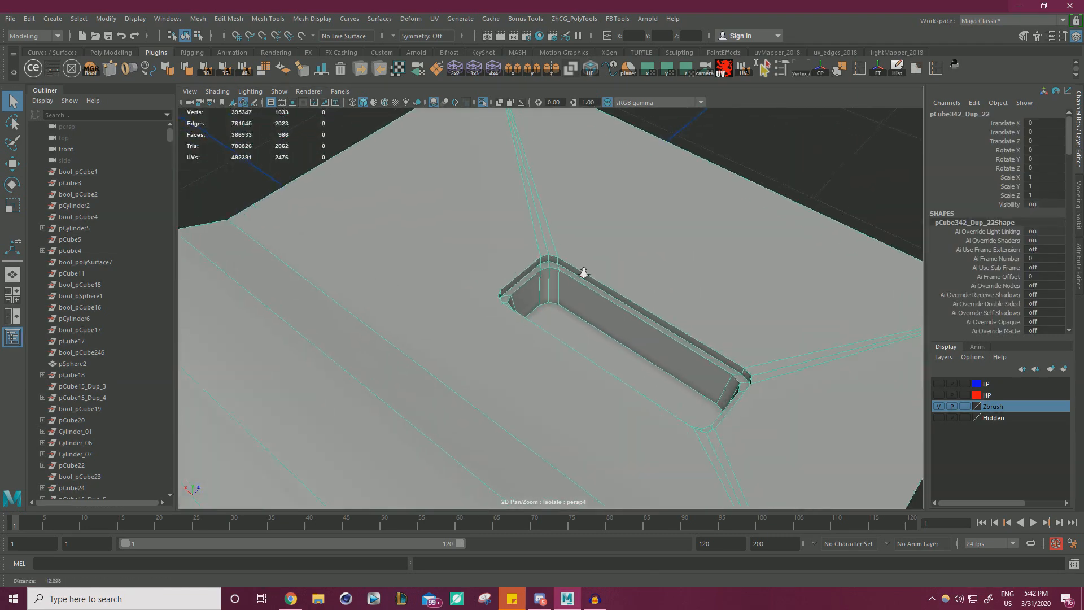
scroll(580, 273, up, 7)
scroll(496, 234, down, 4)
alt+drag(497, 237, 532, 243)
alt+middle_drag(532, 244, 475, 249)
alt+right_drag(475, 249, 555, 269)
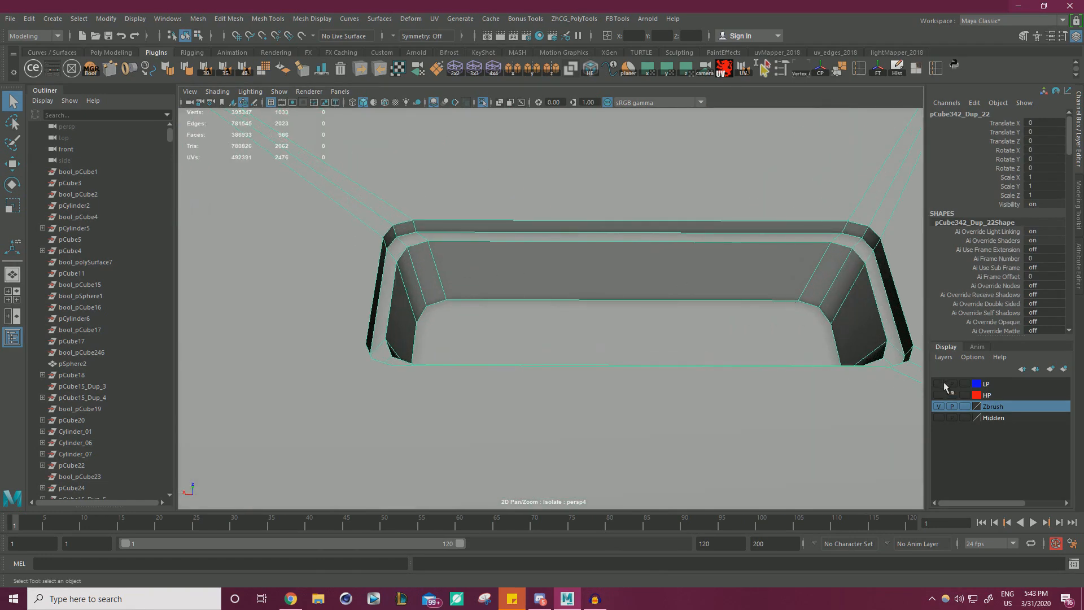
Leave isolation and switch visibility from the Zbrush layer to the HP layer to compare the slot.
click(484, 103)
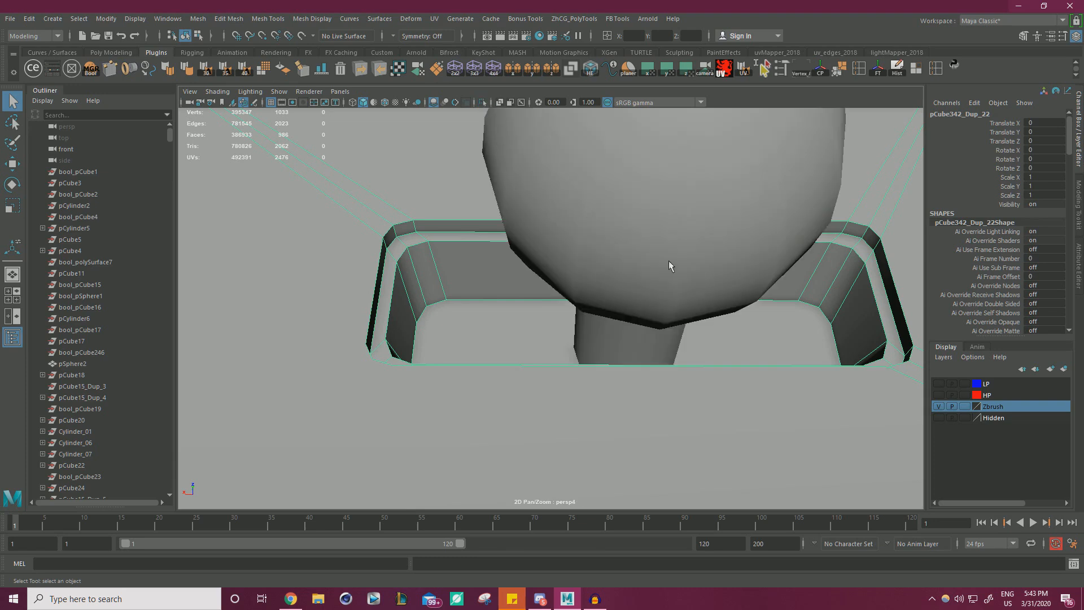
click(939, 406)
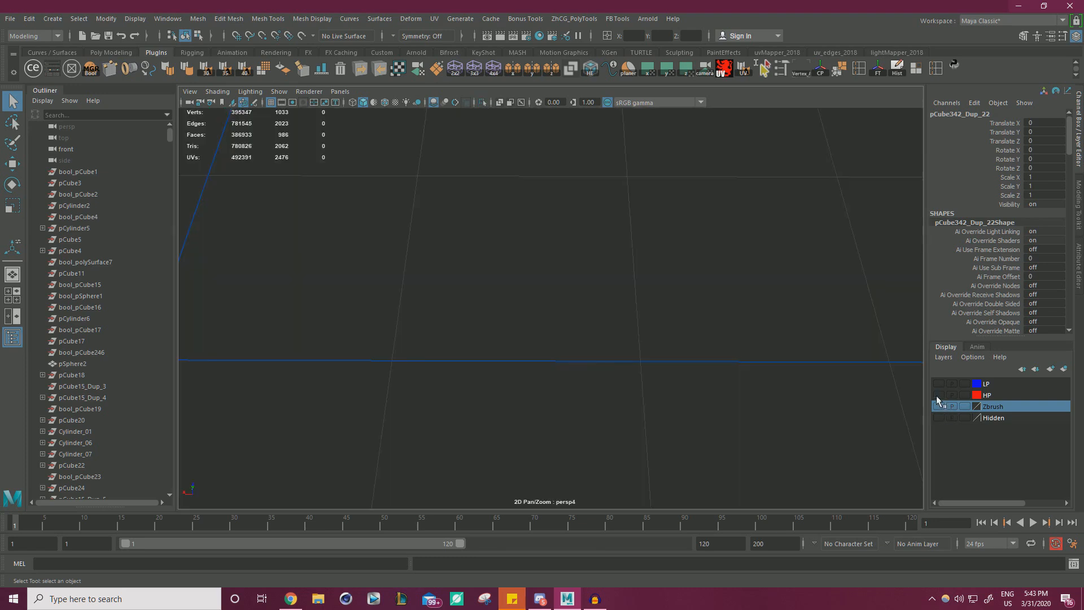
click(938, 395)
alt+right_drag(556, 248, 481, 270)
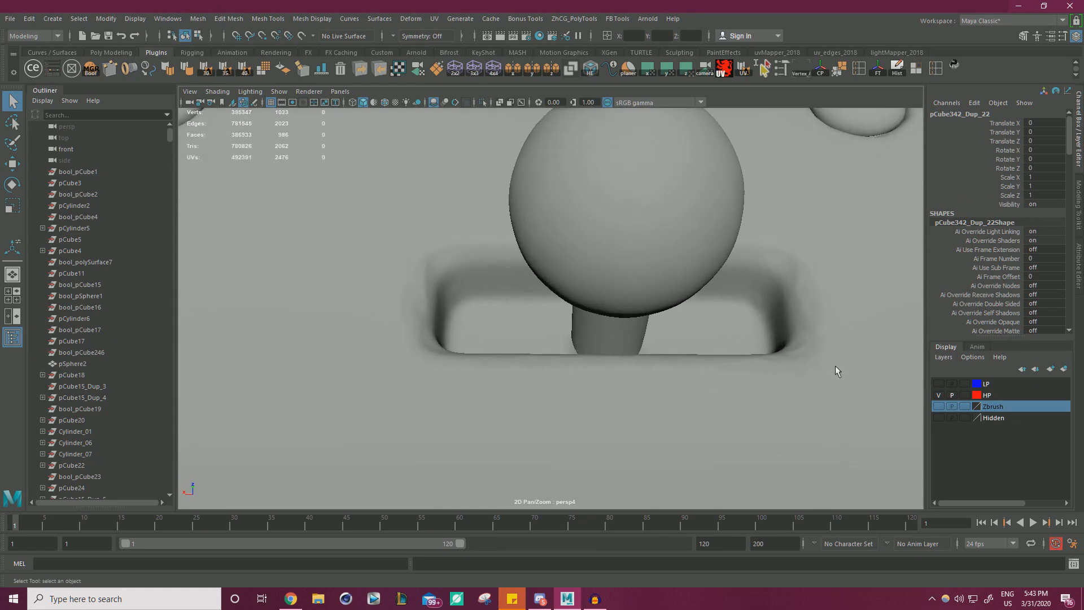
Switch visibility from the HP layer back to the Zbrush layer and isolate the slotted flange.
click(939, 395)
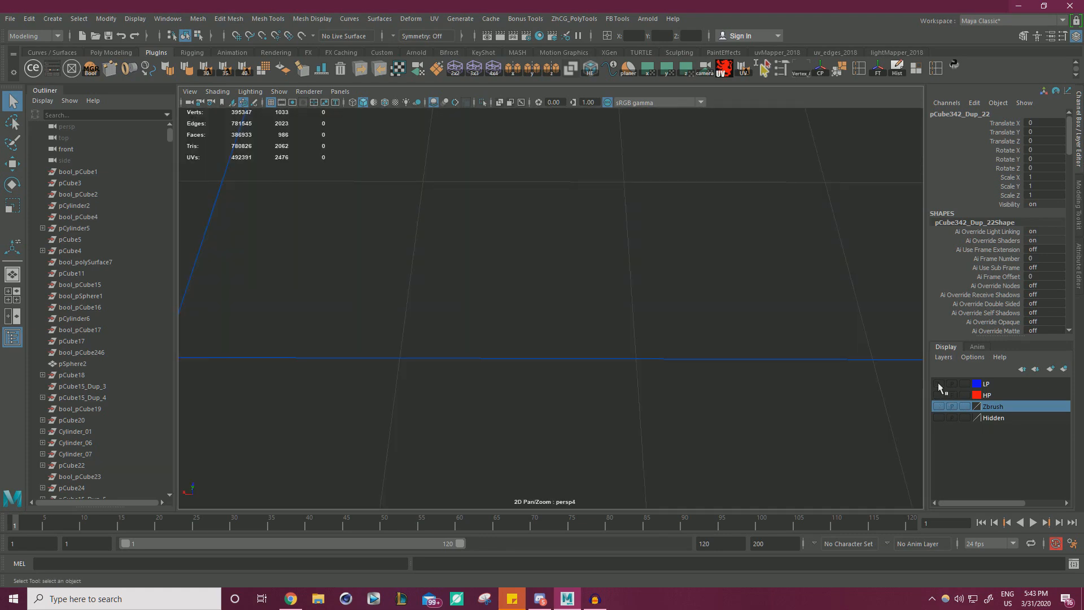
click(939, 384)
click(938, 406)
key(w)
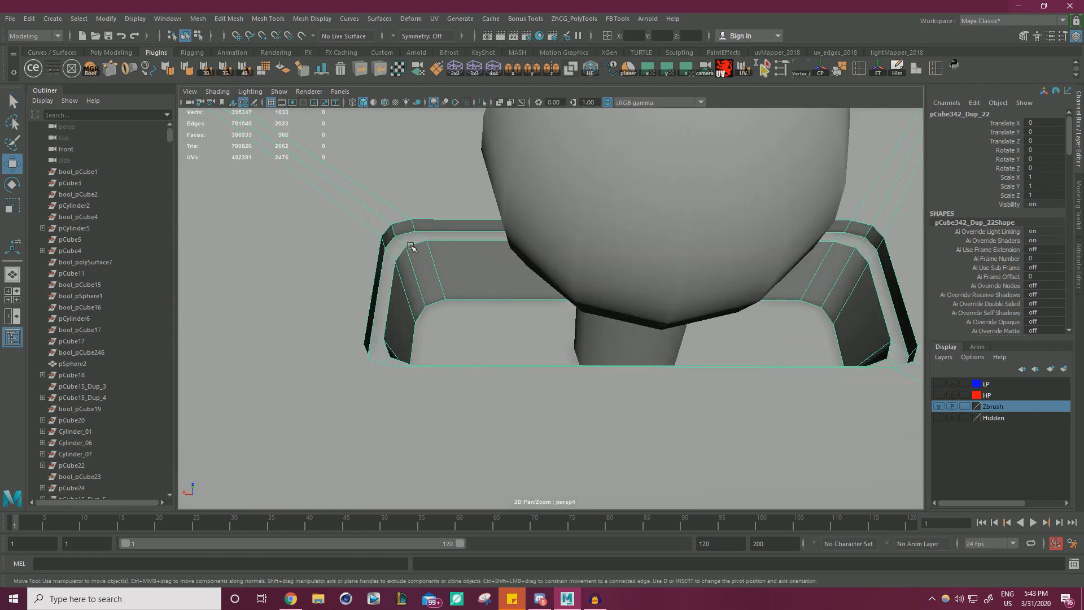
right_drag(410, 241, 411, 208)
click(405, 232)
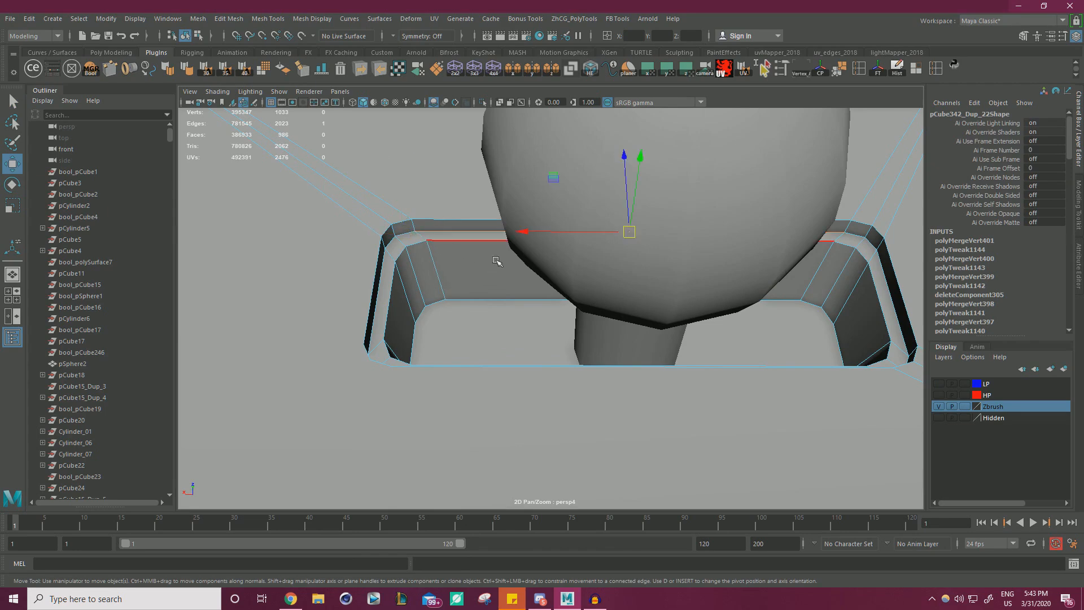
alt+drag(497, 261, 460, 204)
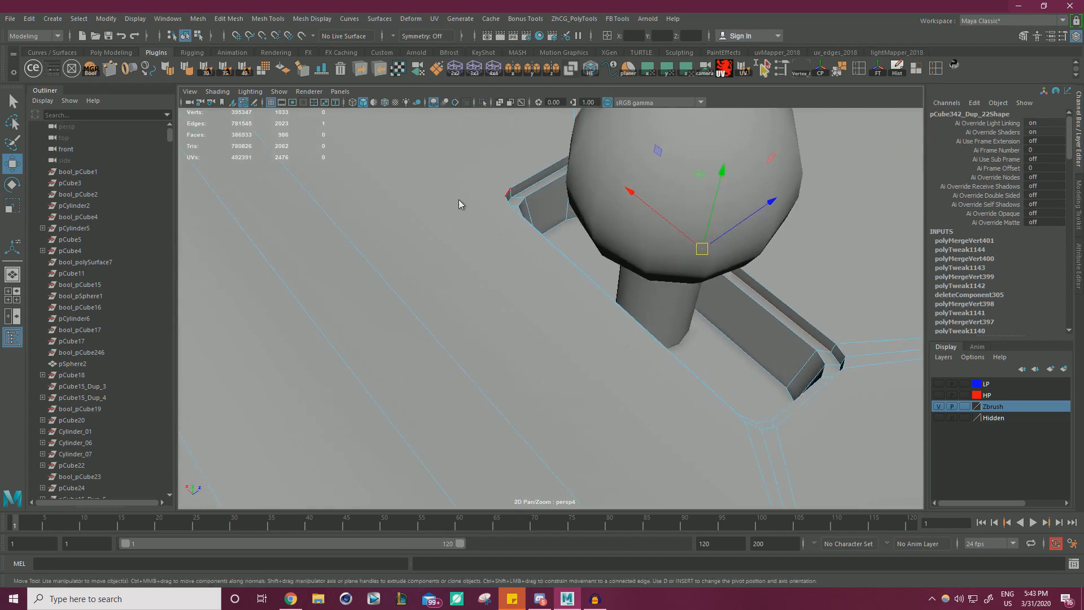
right_drag(459, 204, 482, 205)
click(483, 102)
scroll(442, 176, down, 2)
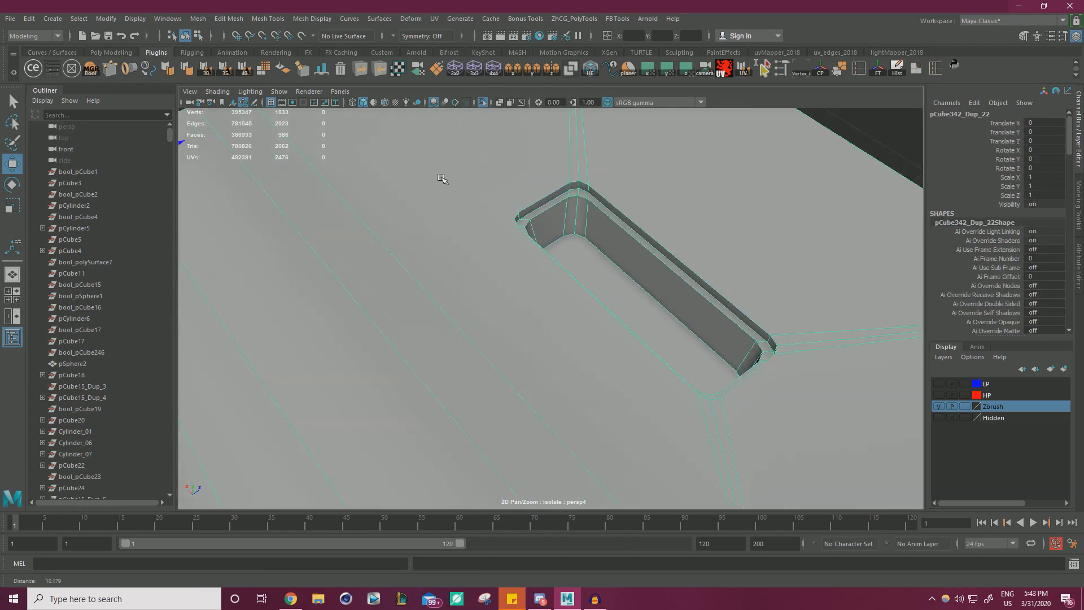
Select the vertices around the rectangular slot and merge the overlapping ones.
alt+drag(443, 176, 428, 242)
scroll(424, 197, up, 3)
right_drag(421, 187, 402, 156)
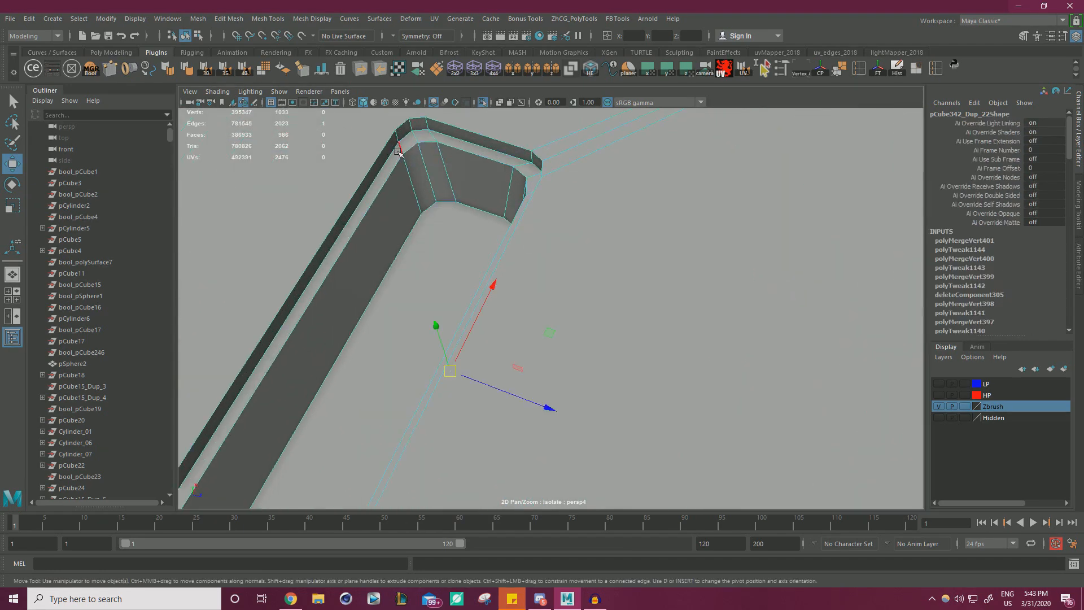
scroll(292, 199, down, 5)
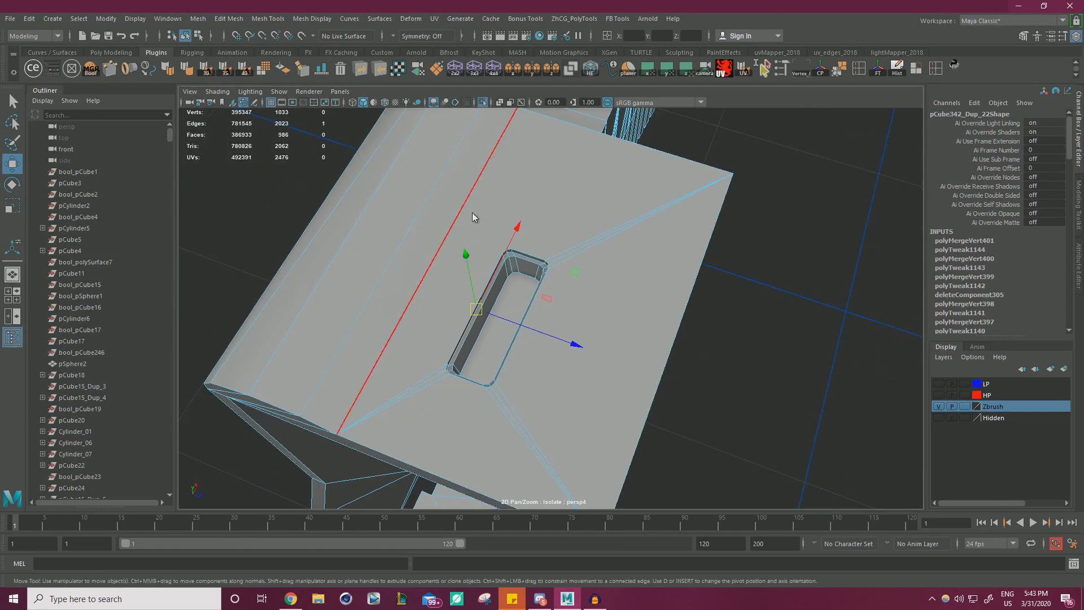
right_drag(474, 218, 433, 213)
drag(433, 225, 537, 316)
shift+right_drag(590, 216, 621, 161)
Select the complete edge loop between the slot's outer bevel and the narrow ledge inside it, and delete the loop.
right_drag(411, 208, 405, 188)
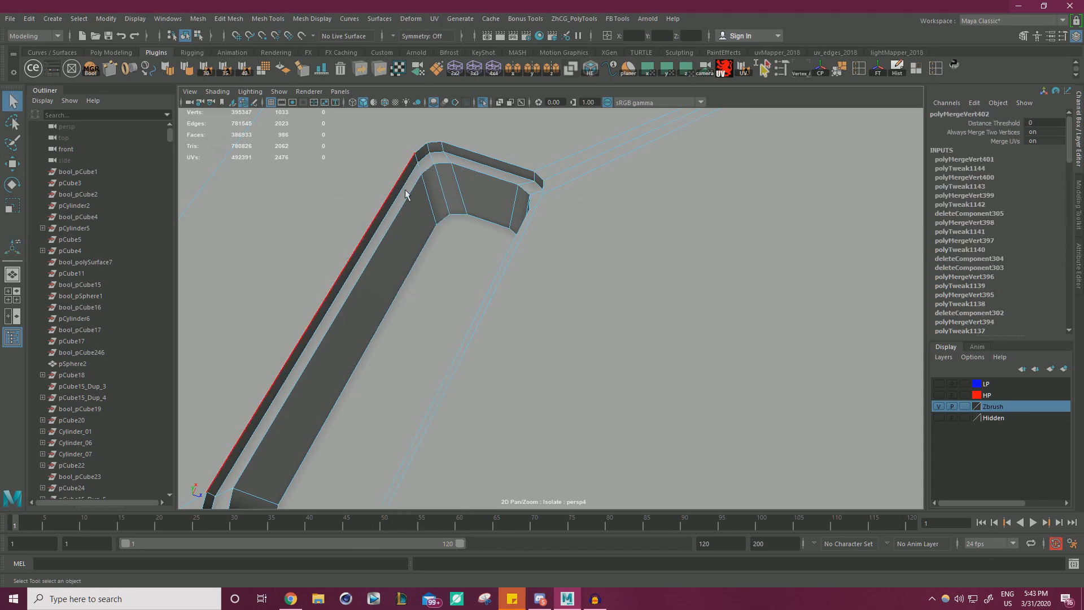
click(404, 194)
key(w)
shift+click(424, 158)
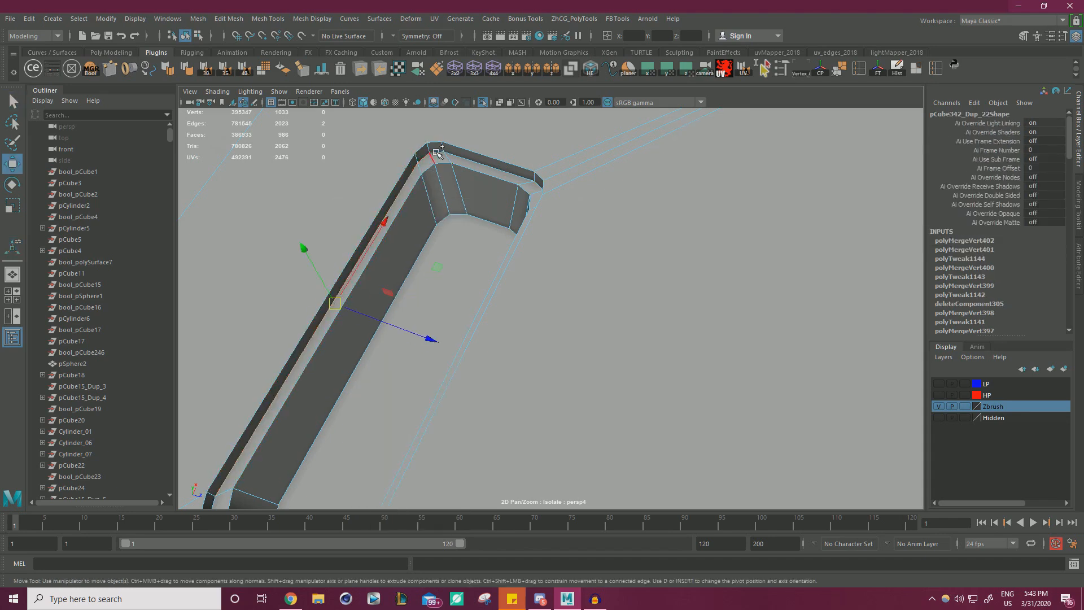
shift+click(437, 153)
key(ctrl+z)
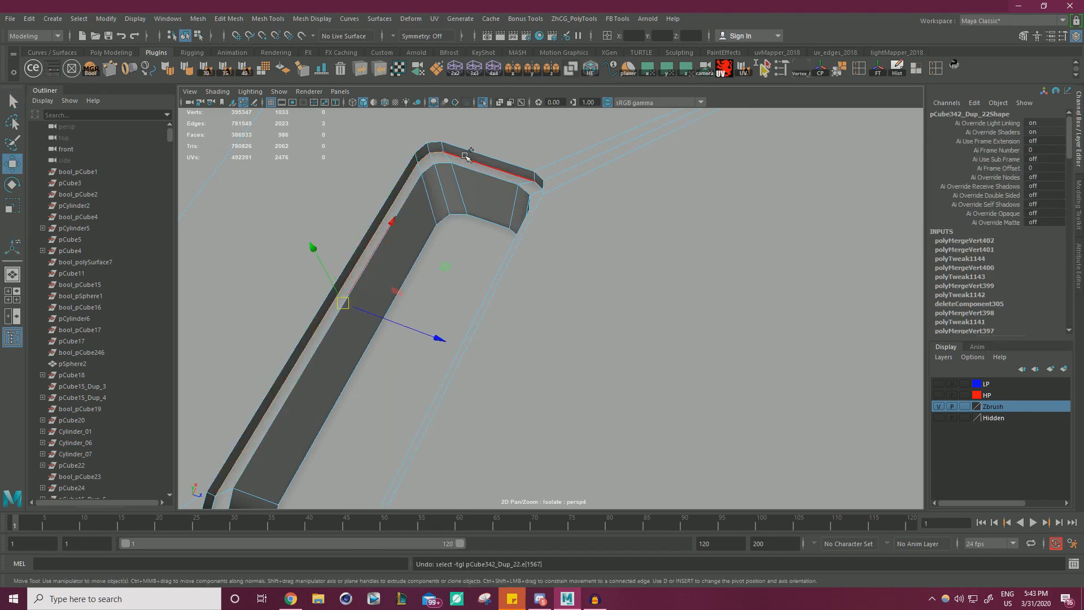
shift+click(468, 158)
alt+drag(469, 160, 761, 192)
scroll(702, 224, up, 5)
shift+click(666, 168)
shift+click(712, 200)
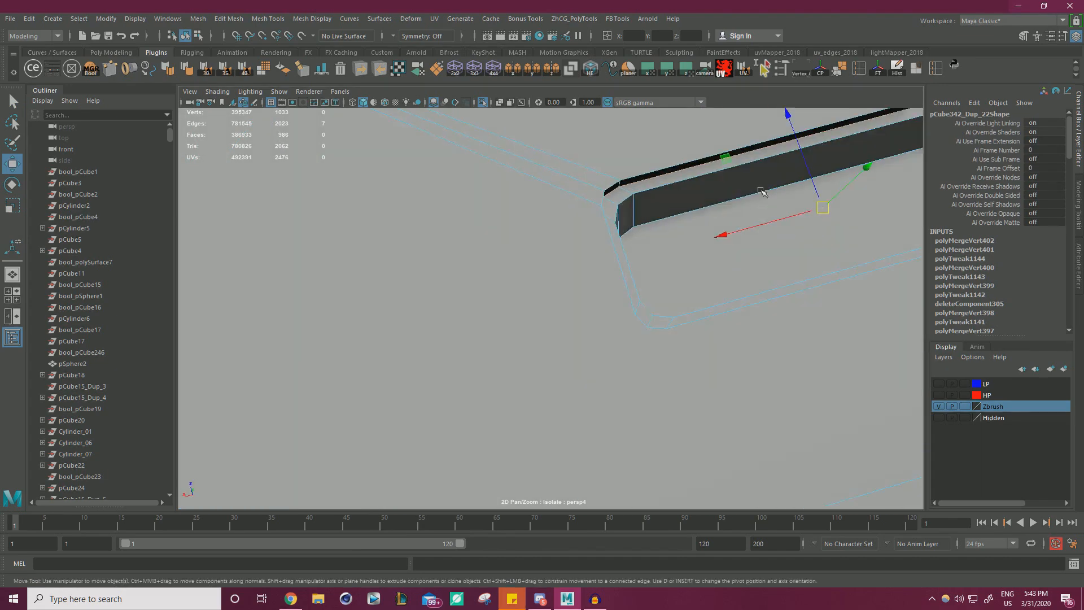
alt+middle_drag(761, 193, 496, 281)
alt+drag(497, 281, 684, 236)
scroll(685, 237, up, 3)
scroll(649, 244, up, 2)
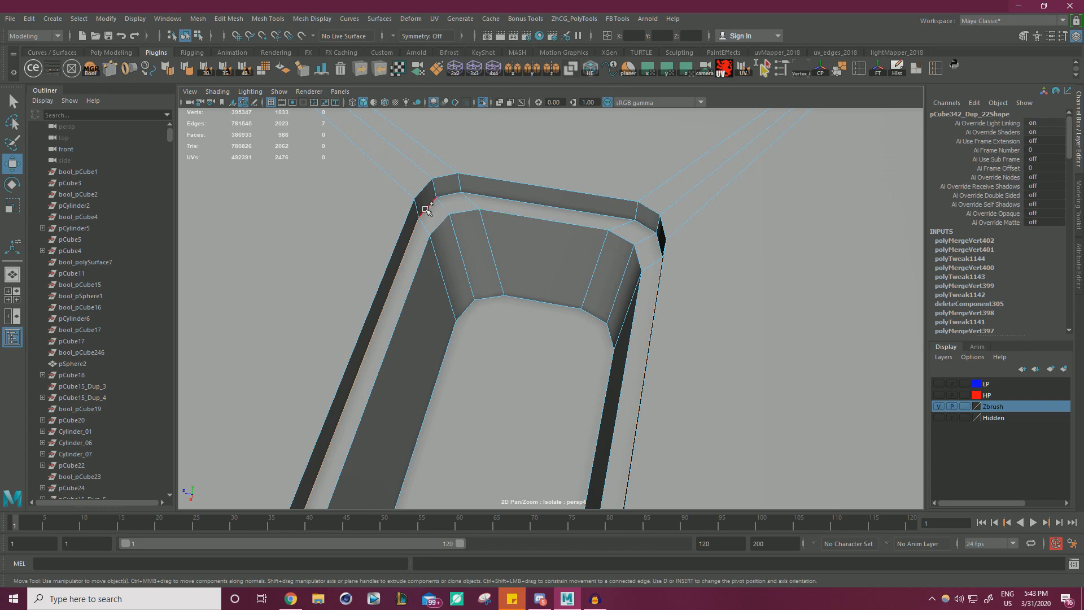
shift+click(484, 198)
scroll(529, 208, down, 2)
alt+drag(530, 209, 615, 225)
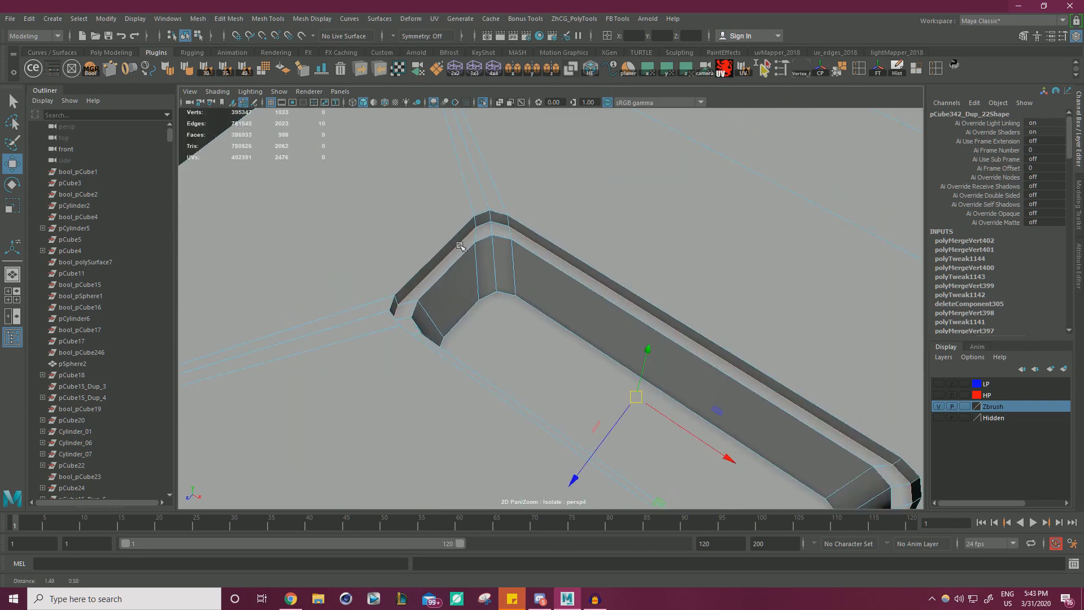
scroll(534, 224, up, 3)
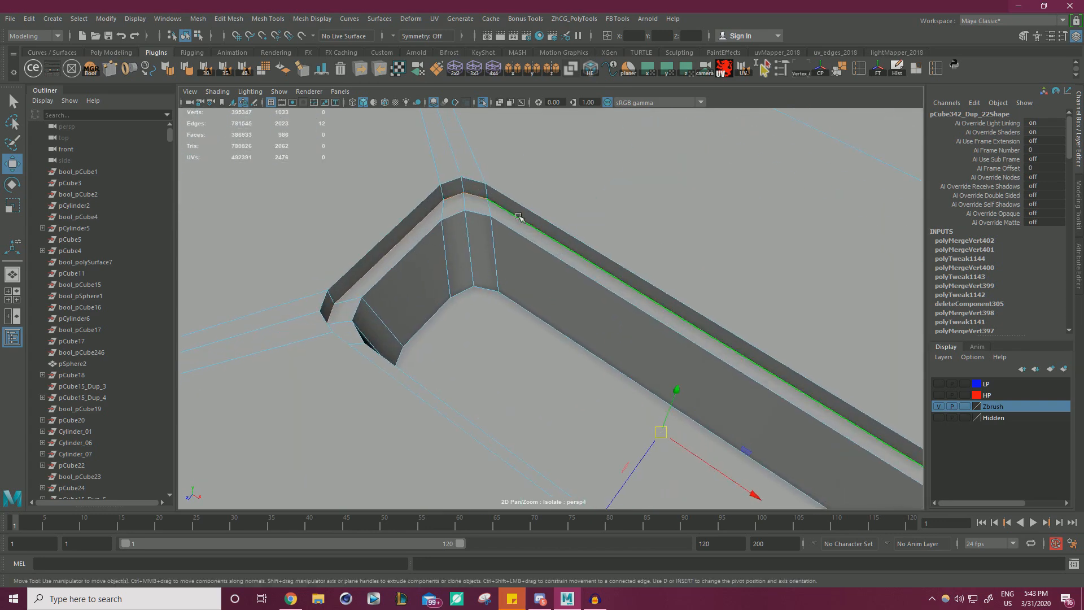
key(ctrl+Delete)
Try to move the slot's long inner wall face along Z to match the HP model, with isolation off.
scroll(507, 212, down, 4)
alt+drag(507, 212, 574, 273)
alt+middle_drag(554, 232, 529, 258)
scroll(529, 258, up, 2)
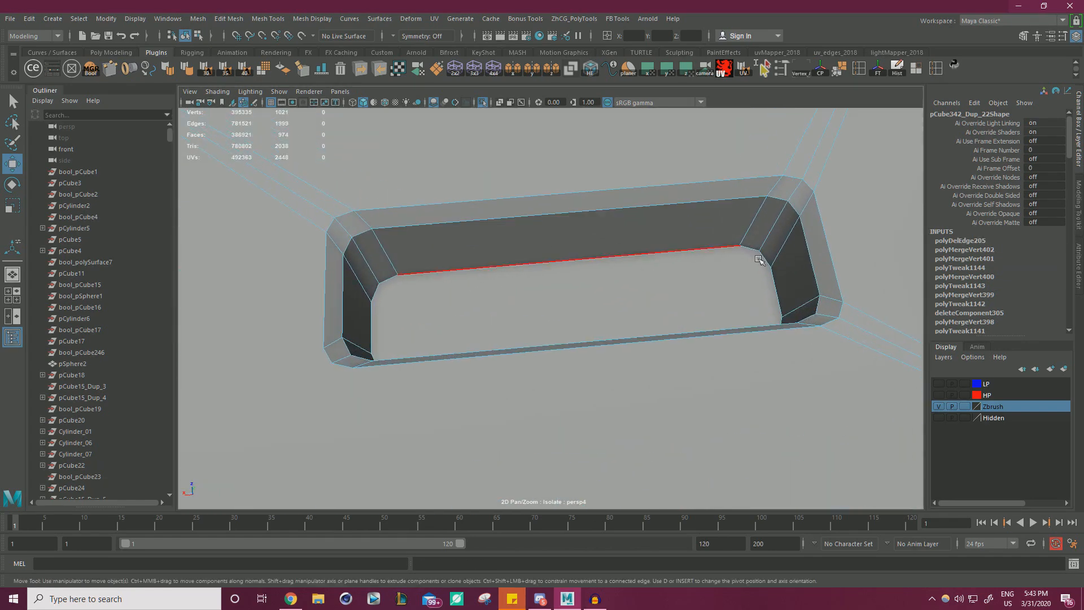
click(482, 102)
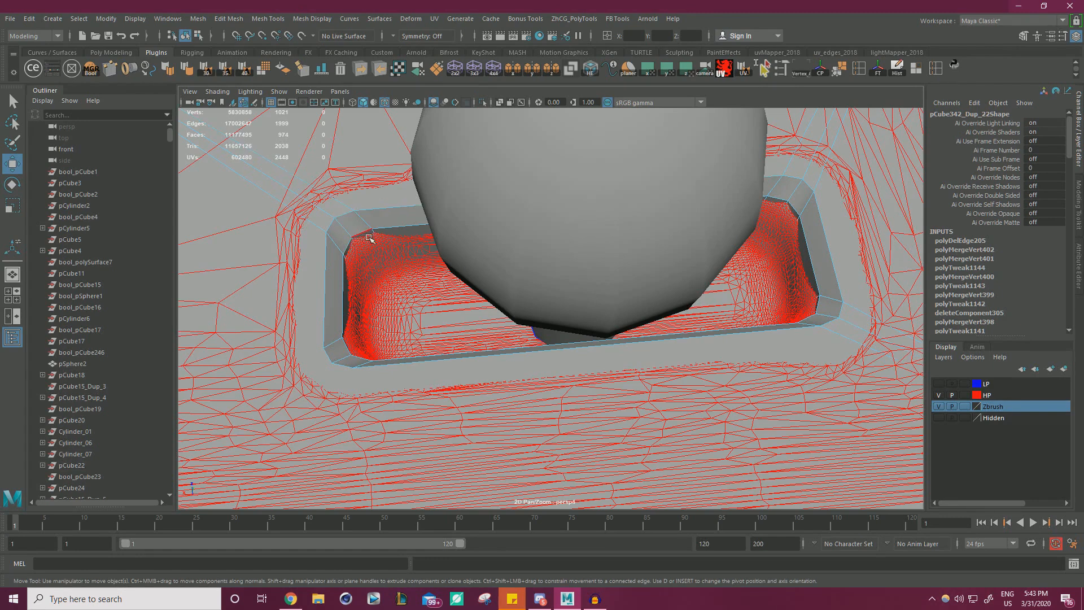
right_click(377, 220)
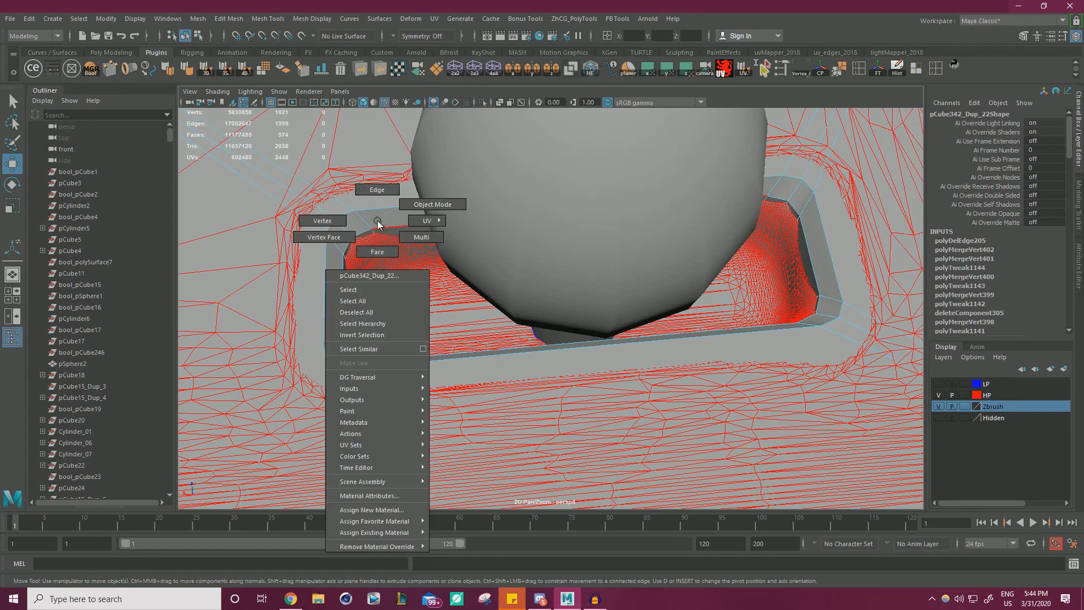
click(376, 190)
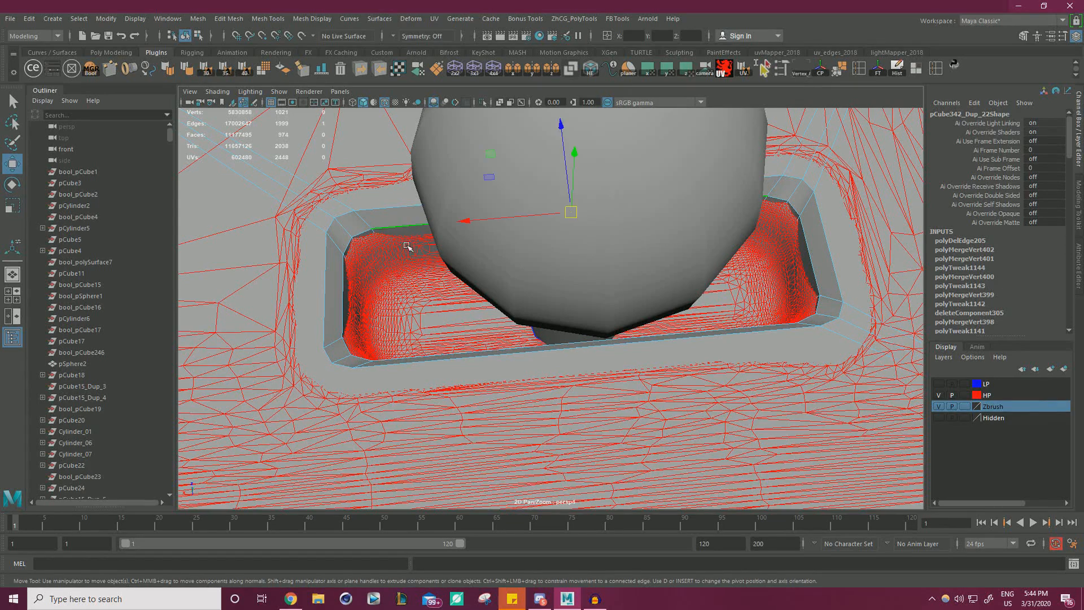
right_click(389, 216)
click(387, 244)
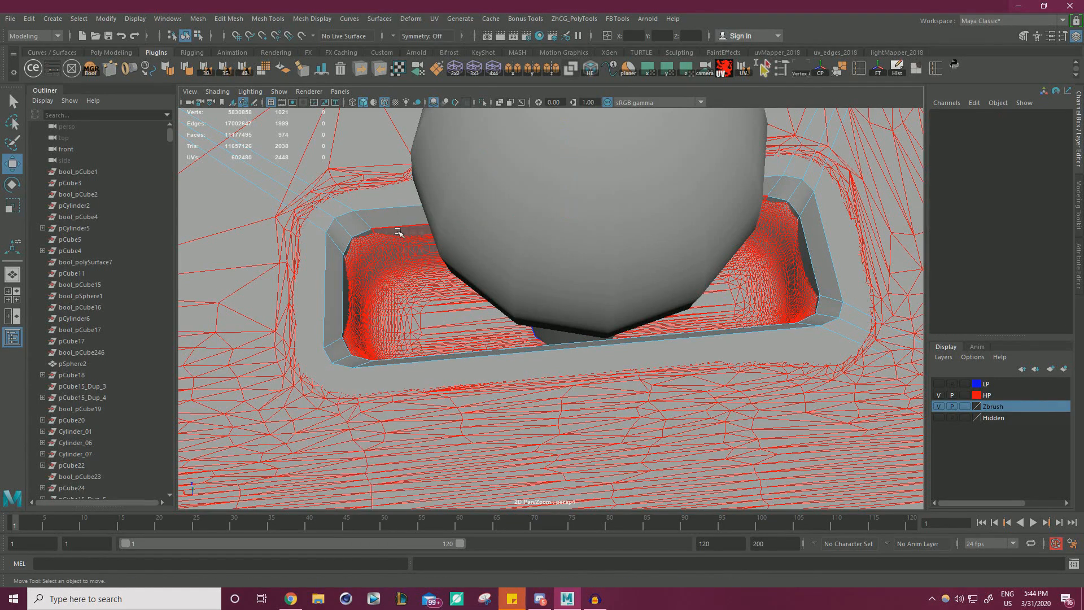
click(370, 233)
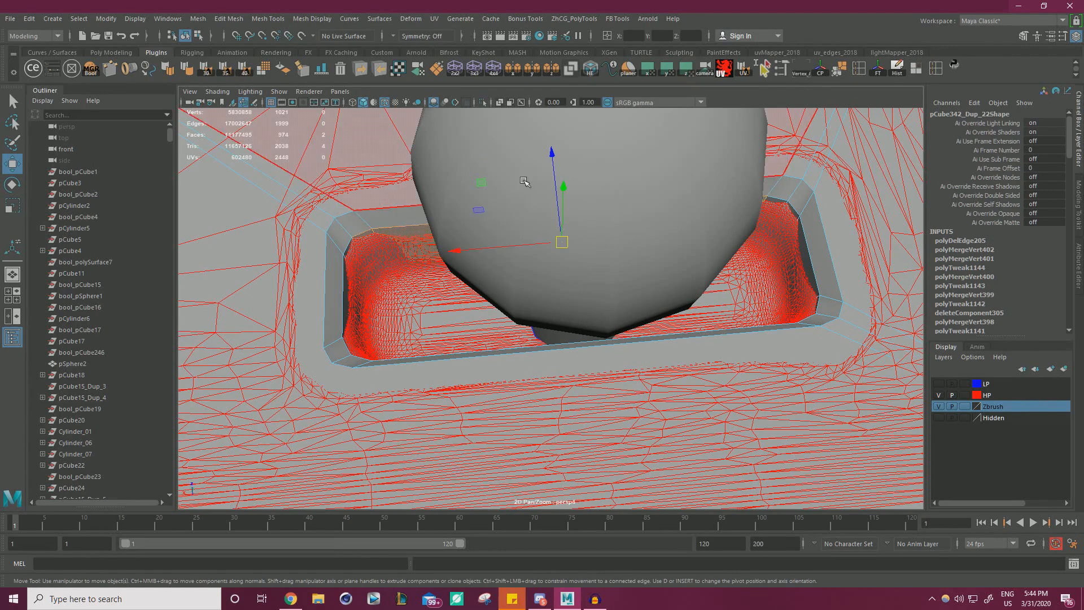
drag(553, 172, 558, 164)
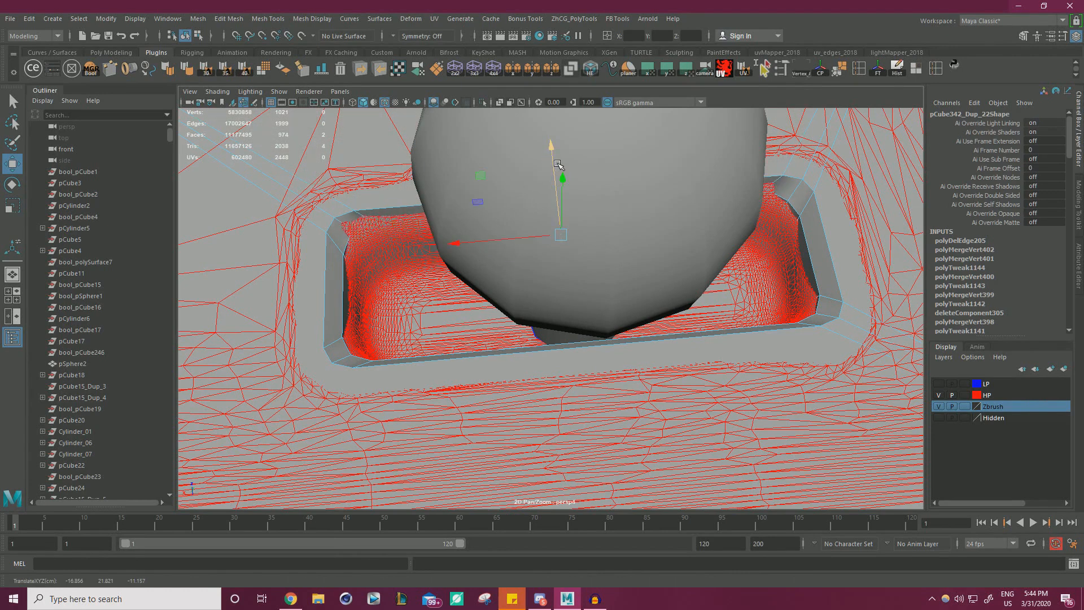
key(ctrl+z)
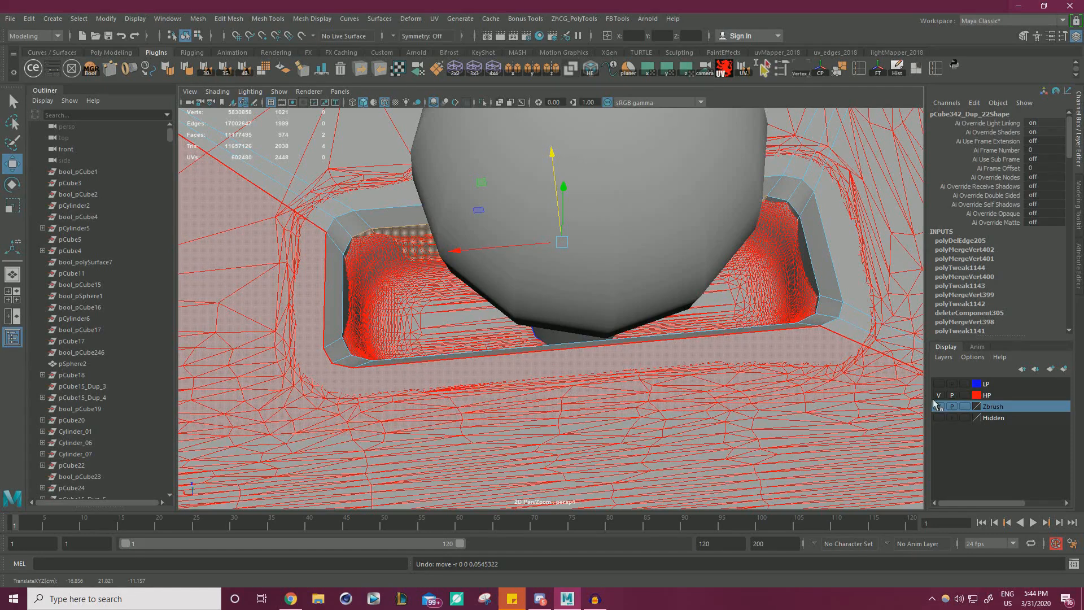
Hide the HP layer and isolate the slotted flange again.
click(939, 395)
right_drag(285, 243, 375, 230)
click(484, 103)
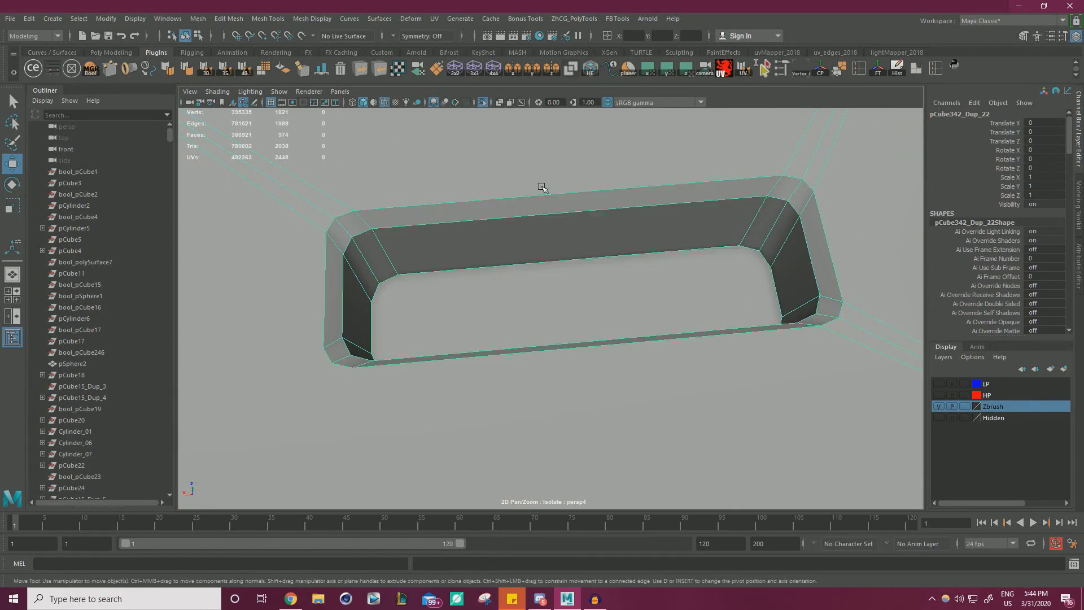
alt+drag(542, 189, 394, 201)
alt+right_drag(394, 201, 376, 259)
Select the inner wall faces of the slot's first long side, one end and the adjoining corners.
click(377, 204)
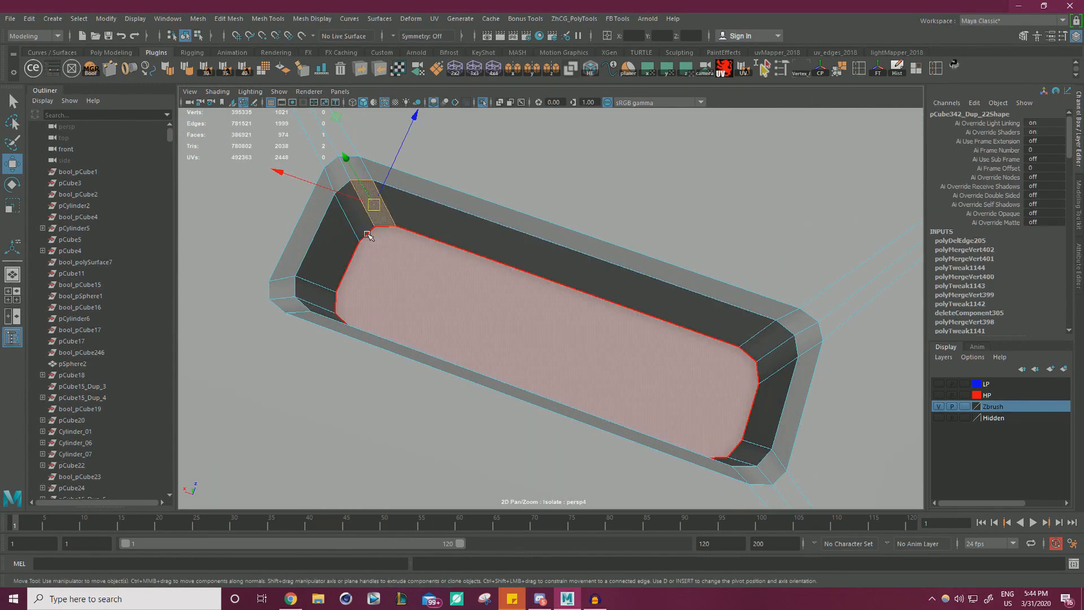
shift+click(361, 224)
click(420, 226)
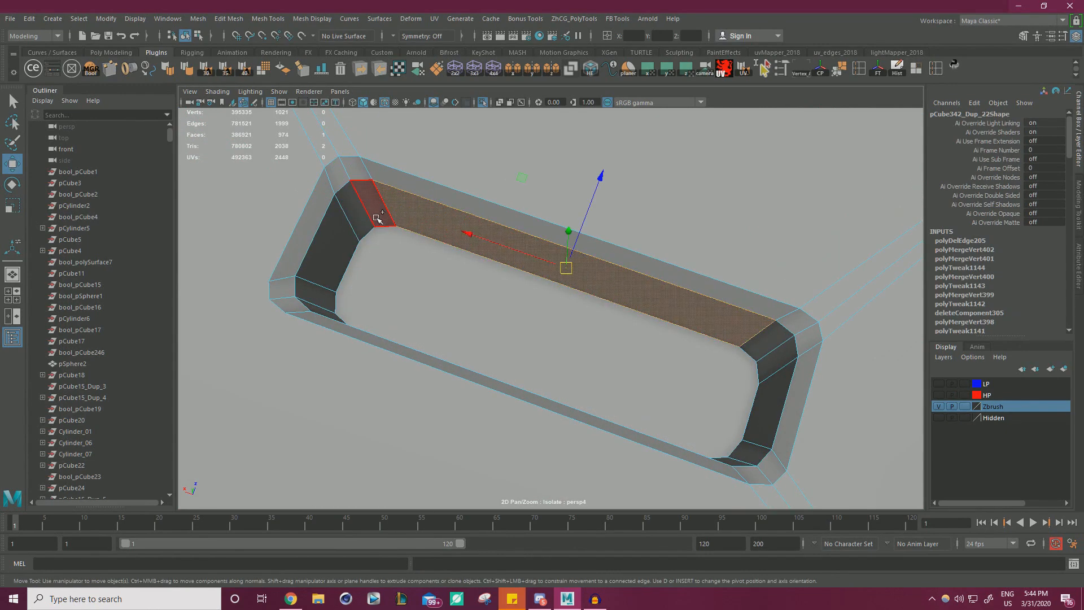
alt+drag(393, 225, 415, 248)
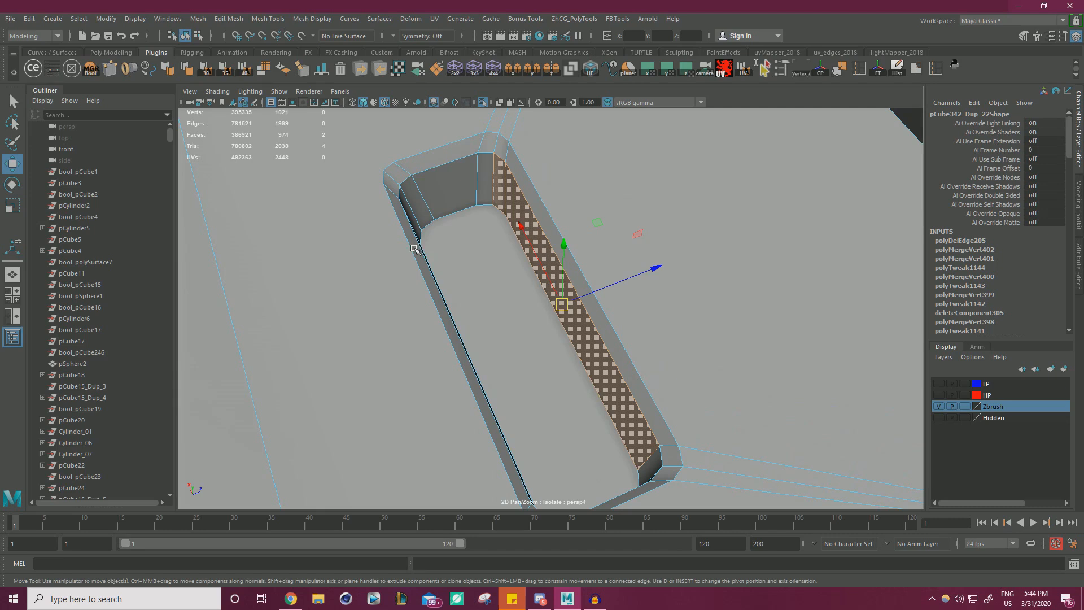
shift+click(482, 189)
shift+click(449, 194)
alt+drag(442, 194, 329, 206)
scroll(329, 205, up, 2)
shift+click(527, 136)
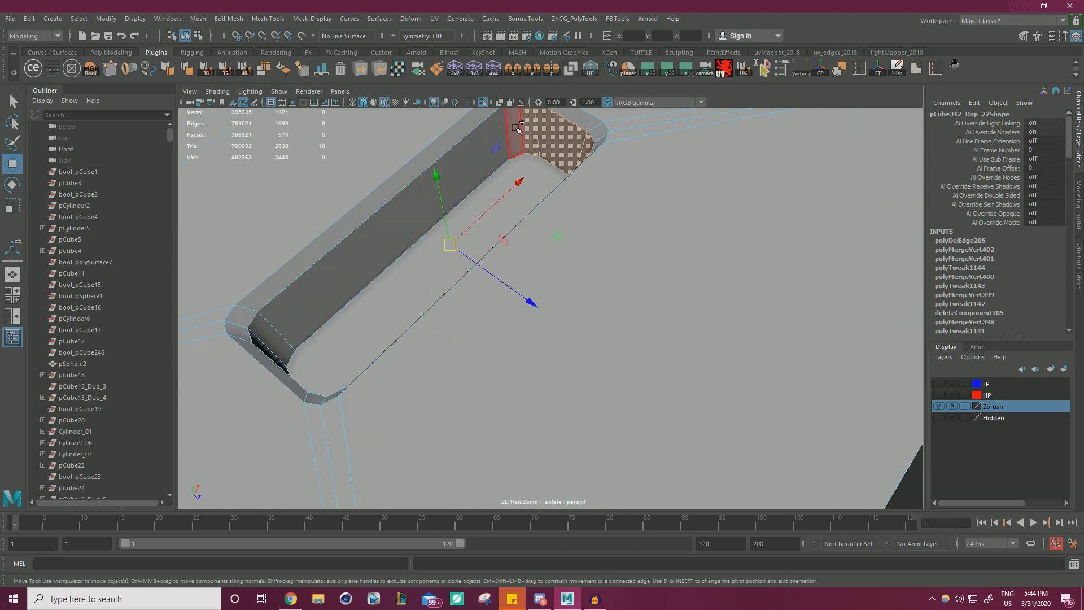
shift+click(487, 137)
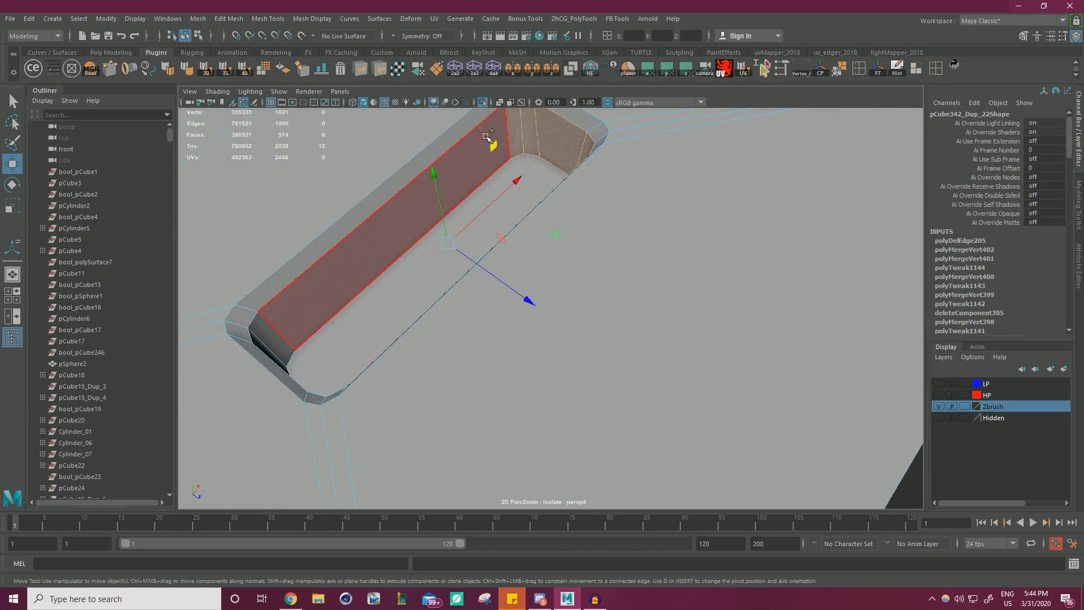
Add the remaining inner wall and corner faces to the selection to complete the ring around the slot.
alt+drag(486, 137, 307, 243)
shift+click(393, 234)
shift+click(451, 246)
scroll(504, 125, up, 4)
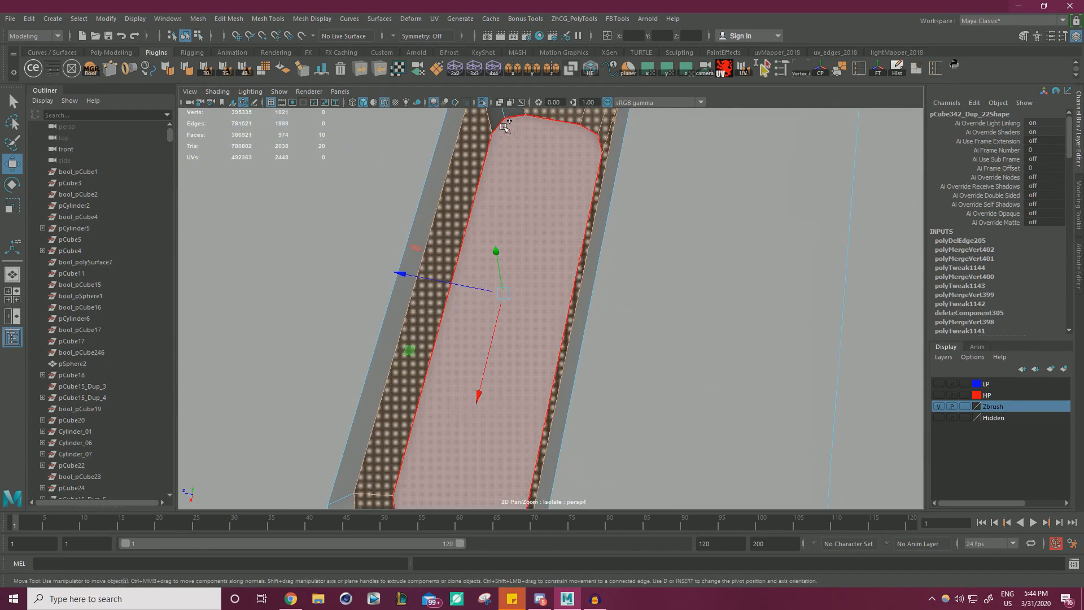
shift+click(512, 115)
shift+click(500, 118)
scroll(409, 189, down, 3)
alt+drag(409, 189, 288, 213)
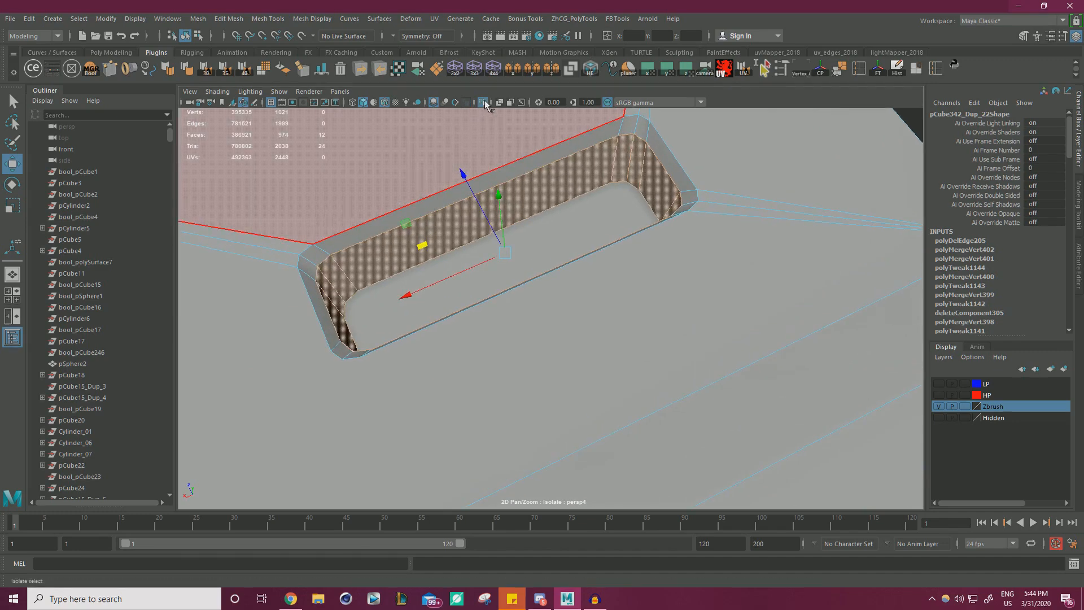
Leave isolation and show the HP layer to compare the selected slot walls with the high-poly mesh.
click(485, 102)
alt+right_drag(556, 270, 430, 240)
alt+drag(430, 240, 566, 249)
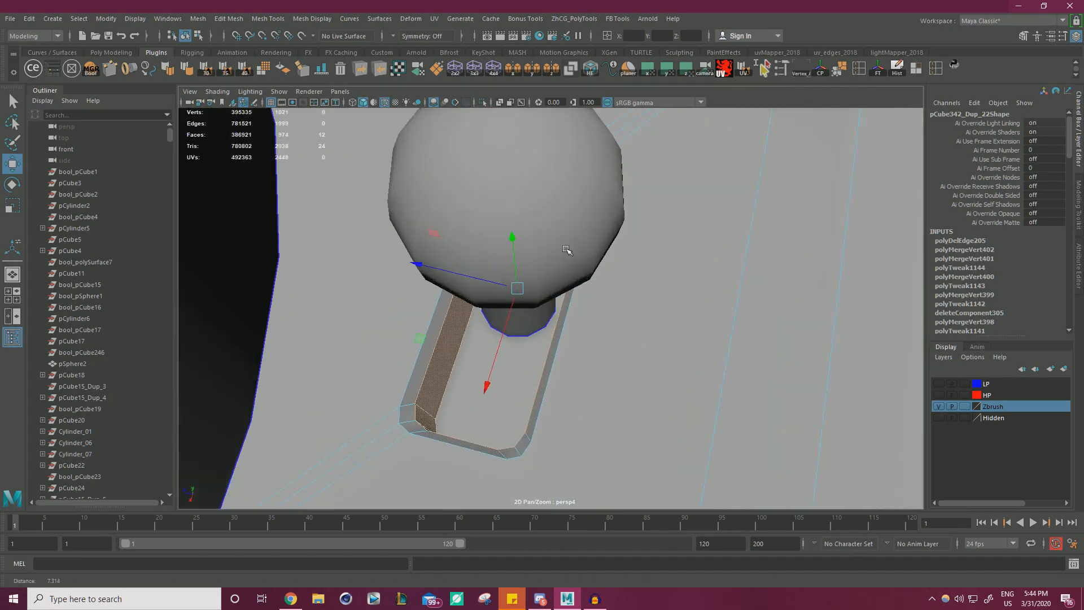
alt+right_drag(566, 249, 587, 276)
alt+drag(588, 277, 532, 259)
alt+middle_drag(532, 259, 612, 220)
click(939, 395)
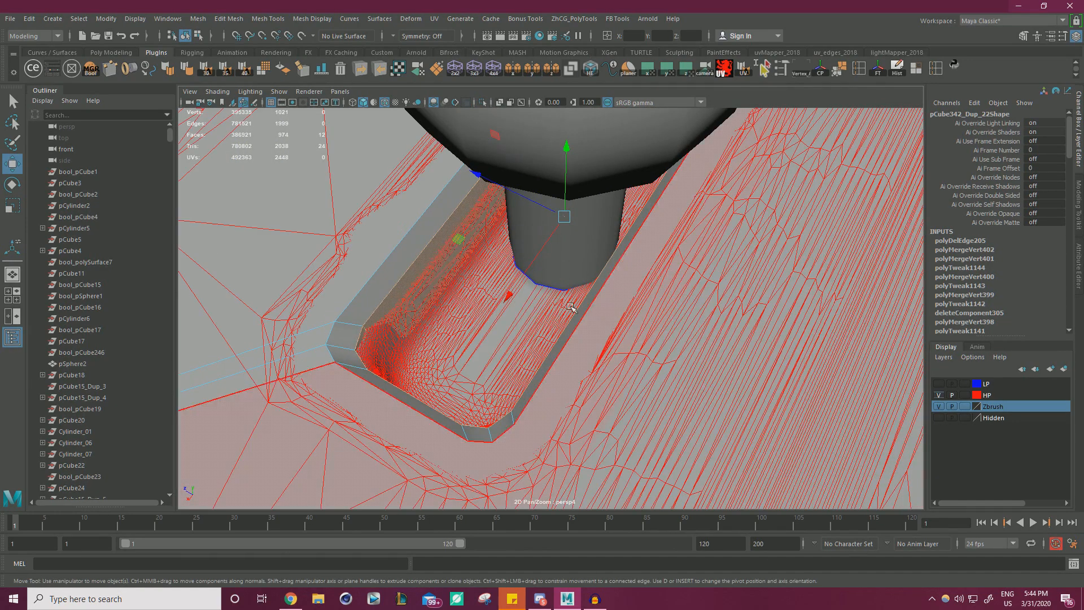
Grow the selection to the slot's rim and floor faces and scale it in length and width to match the high-poly slot.
key(r)
alt+drag(525, 282, 502, 267)
alt+middle_drag(502, 267, 571, 258)
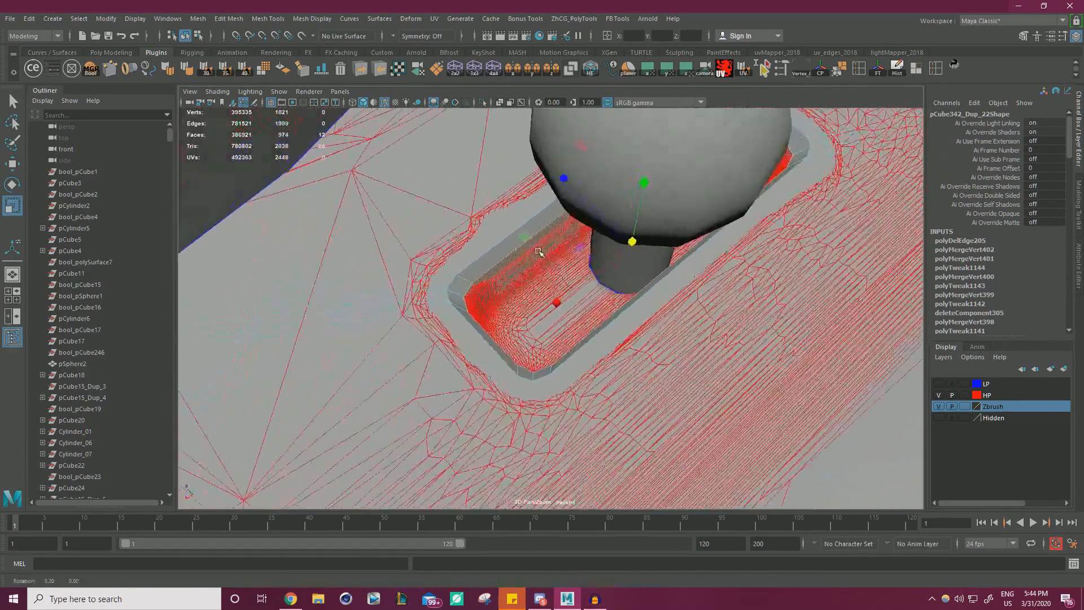
alt+right_drag(571, 258, 587, 272)
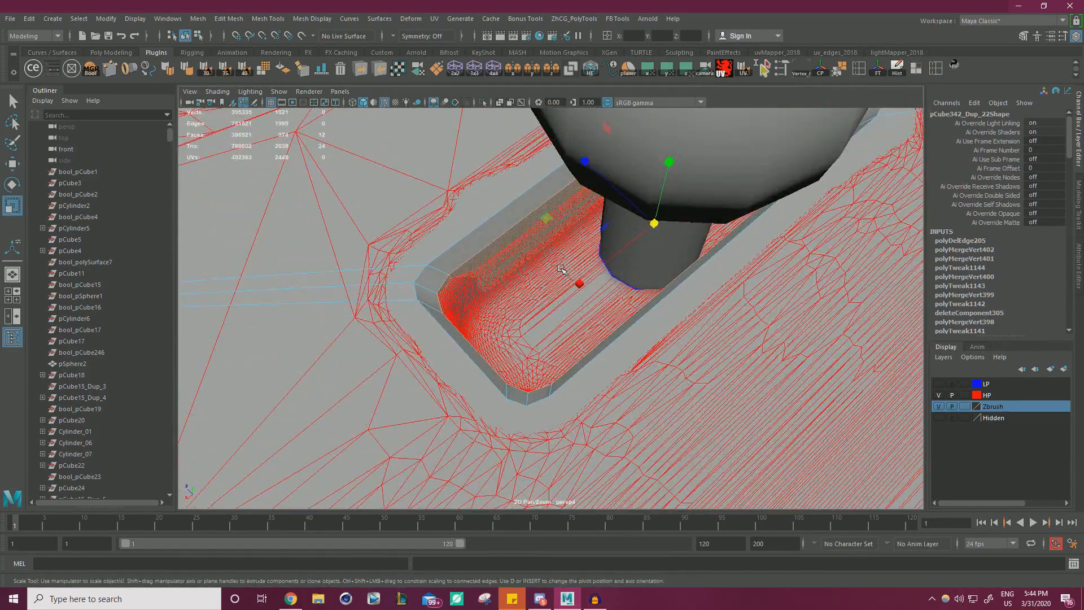
key(shift+period)
drag(586, 157, 587, 152)
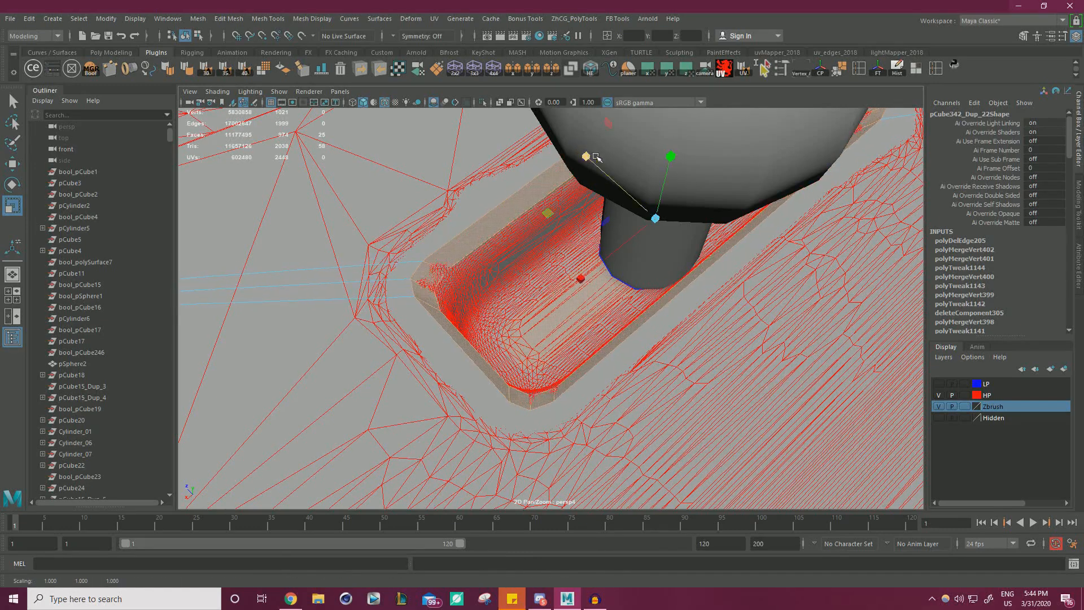
key(ctrl+z)
drag(550, 215, 552, 215)
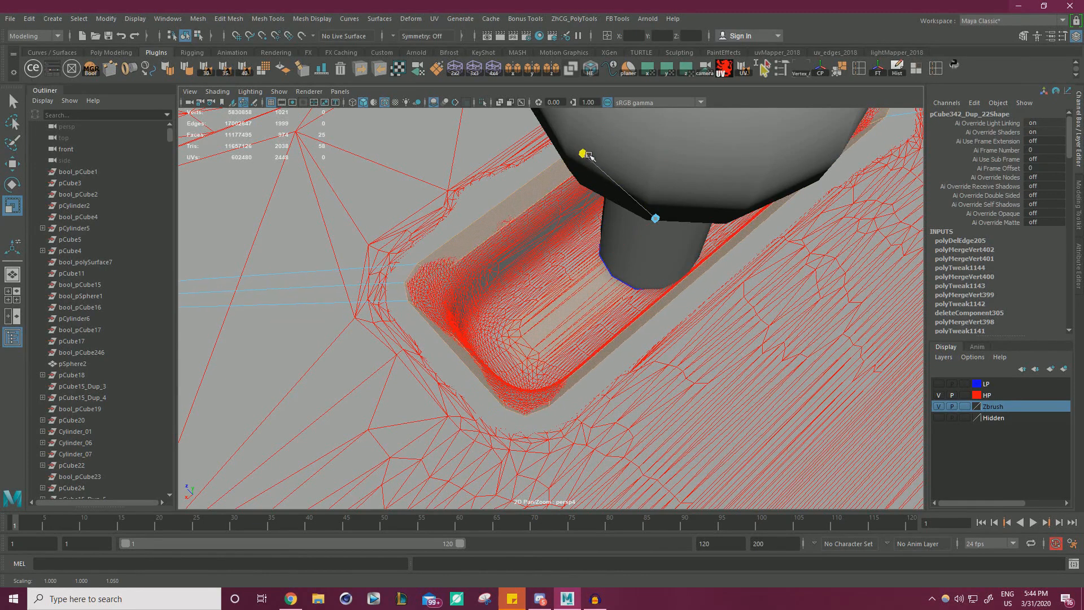
mouse_move(589, 156)
mouse_down()
mouse_move(582, 145)
mouse_move(597, 159)
mouse_up()
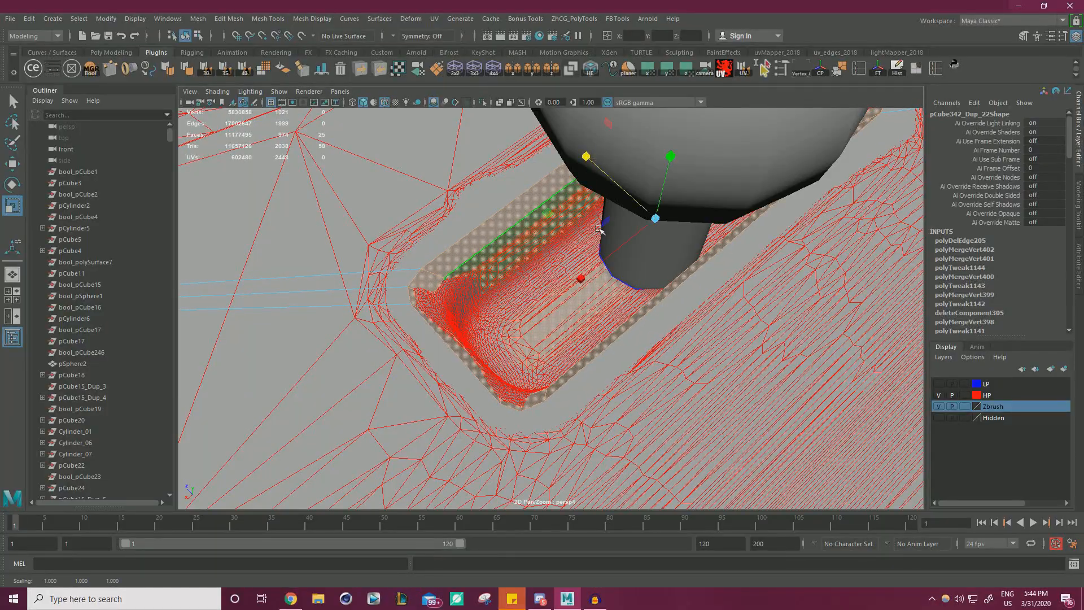
alt+drag(600, 229, 472, 206)
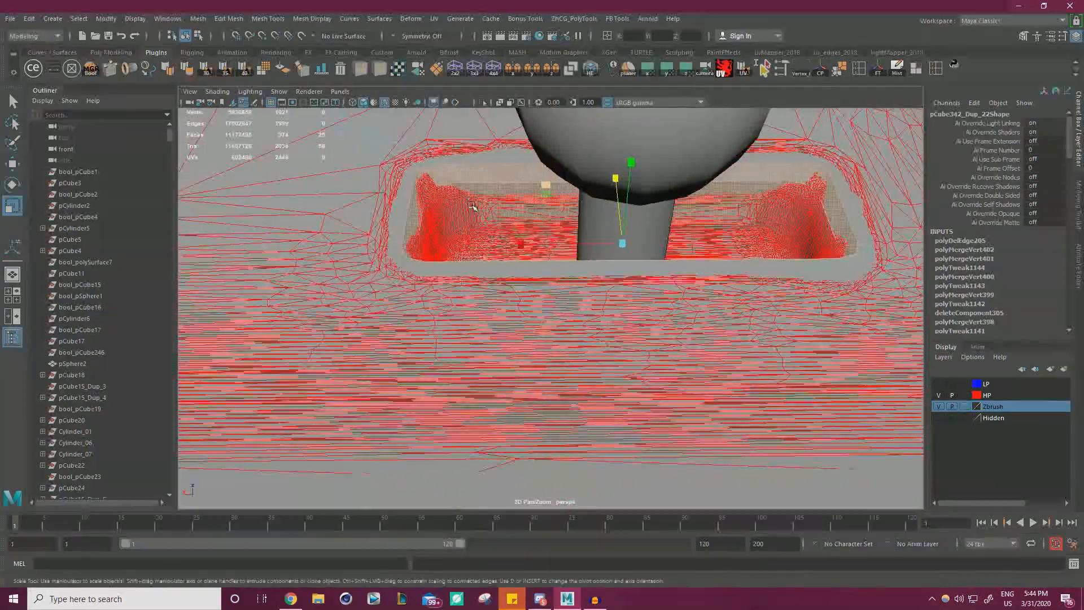
Hide the HP layer and isolate the slotted panel in object mode.
click(939, 396)
key(w)
right_drag(398, 210, 379, 153)
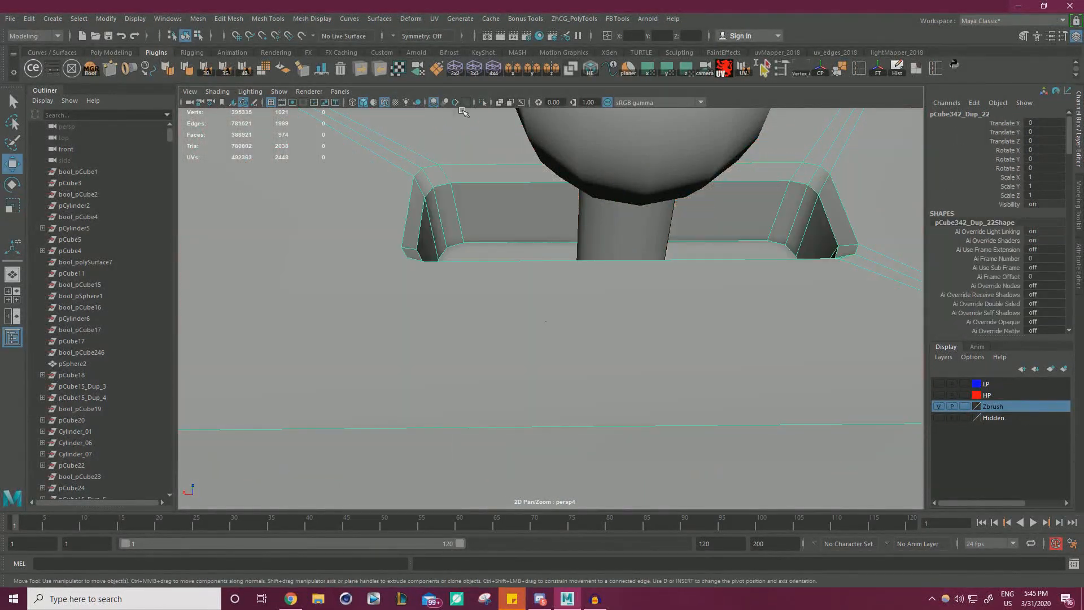
click(483, 102)
scroll(367, 160, down, 8)
alt+drag(614, 218, 776, 330)
click(873, 263)
scroll(563, 263, down, 5)
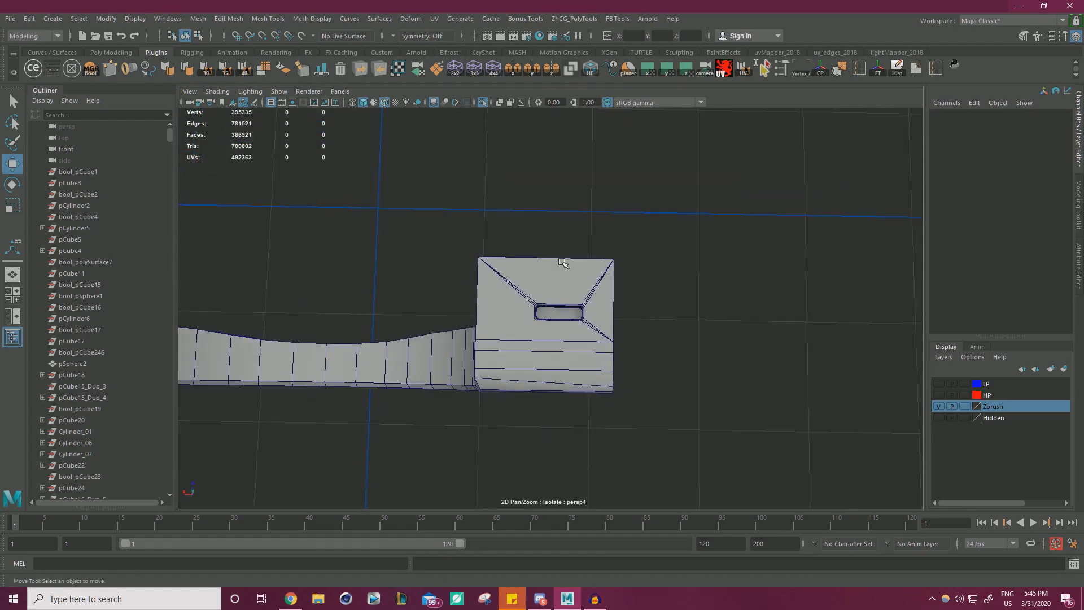
Select all vertices around the flange and upper panel and merge them with a distance threshold of 0.0001.
alt+drag(562, 262, 628, 229)
alt+right_drag(628, 229, 694, 225)
alt+drag(694, 225, 712, 299)
alt+right_drag(711, 299, 770, 316)
alt+drag(769, 316, 726, 290)
alt+right_drag(726, 290, 784, 310)
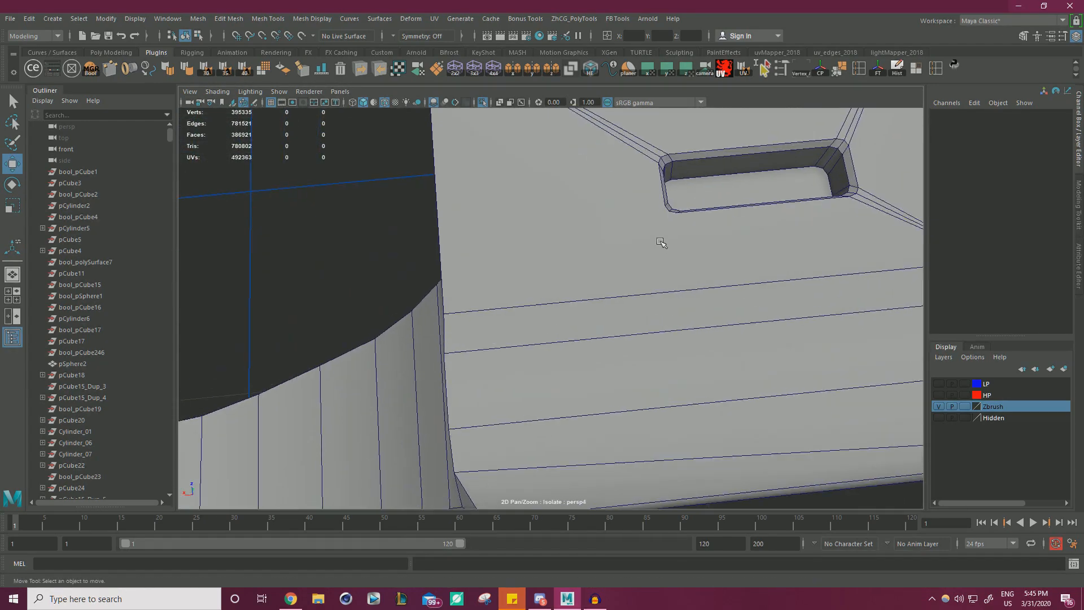
click(633, 220)
right_drag(631, 217, 570, 186)
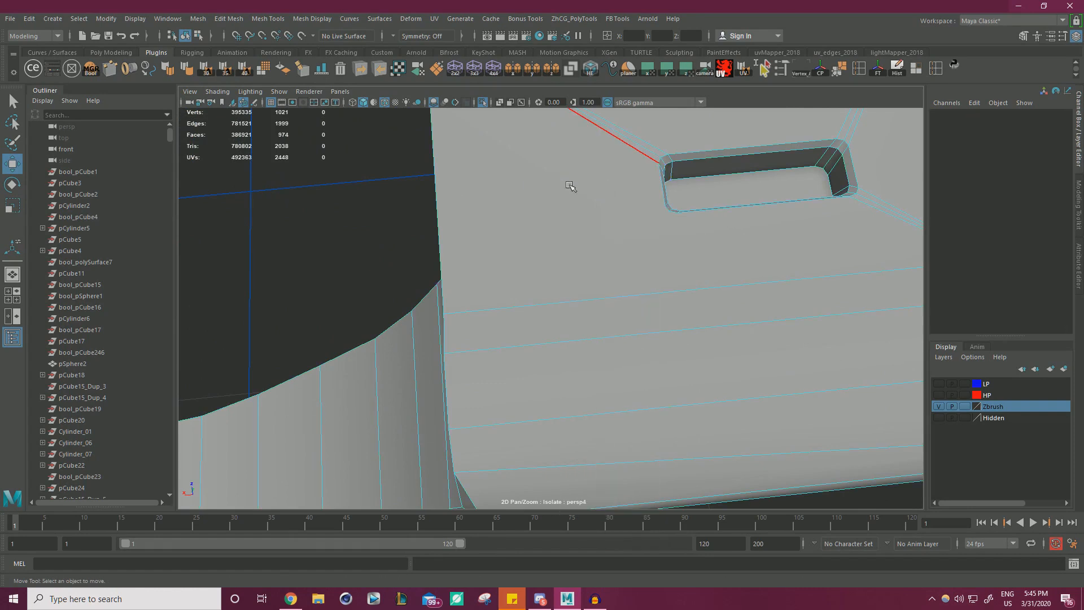
click(681, 221)
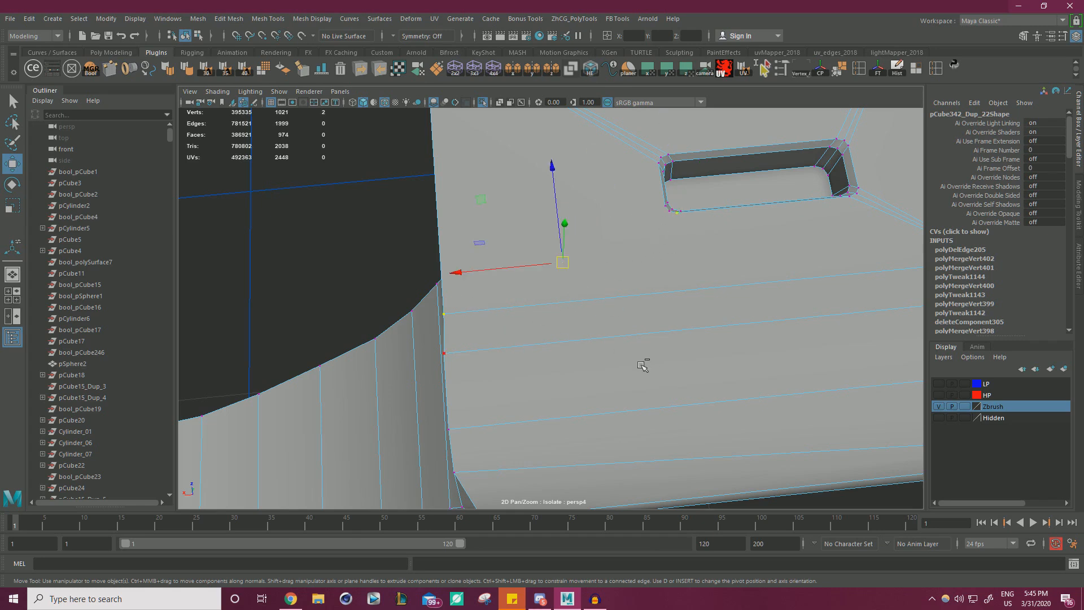
alt+drag(675, 314, 656, 297)
alt+right_drag(692, 279, 504, 266)
click(393, 197)
drag(375, 164, 797, 407)
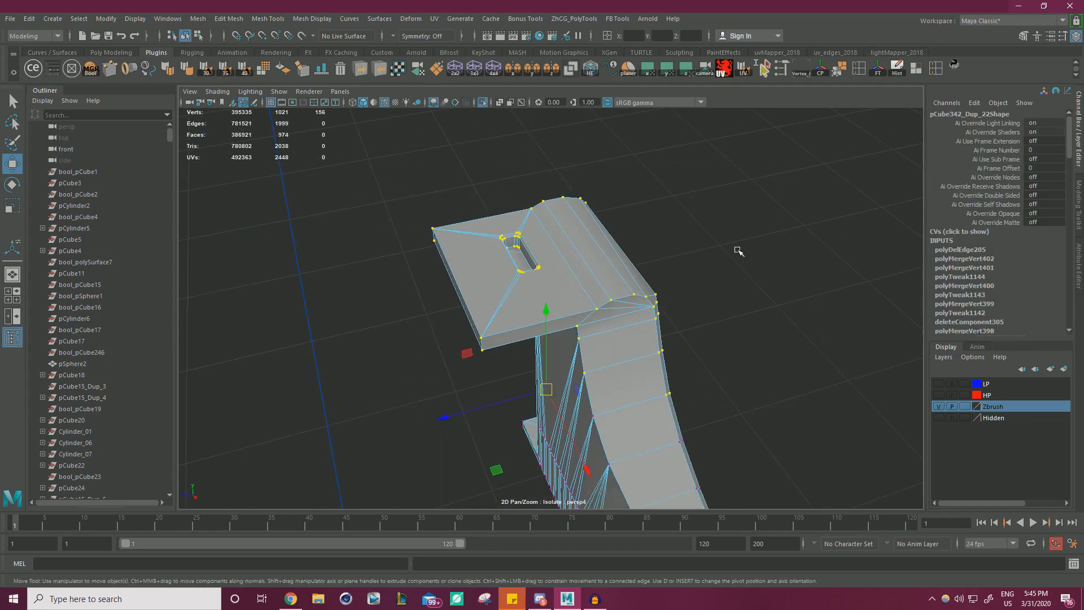
shift+right_drag(738, 249, 788, 193)
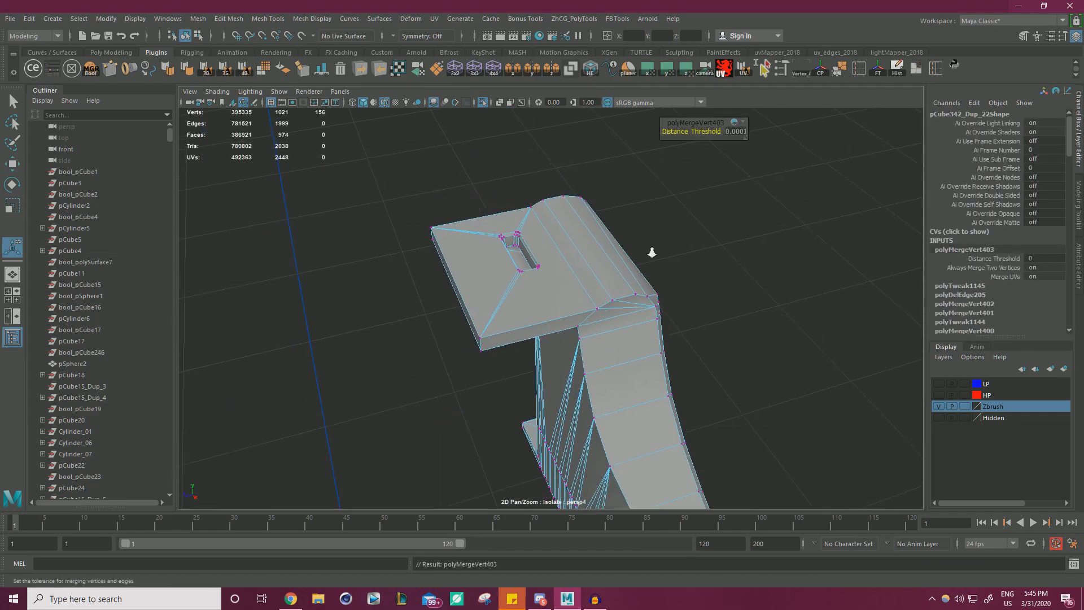
Cut an edge from the slot's corner vertex to the nearest vertex on the flange's side edge.
scroll(627, 258, up, 5)
key(w)
scroll(655, 309, up, 4)
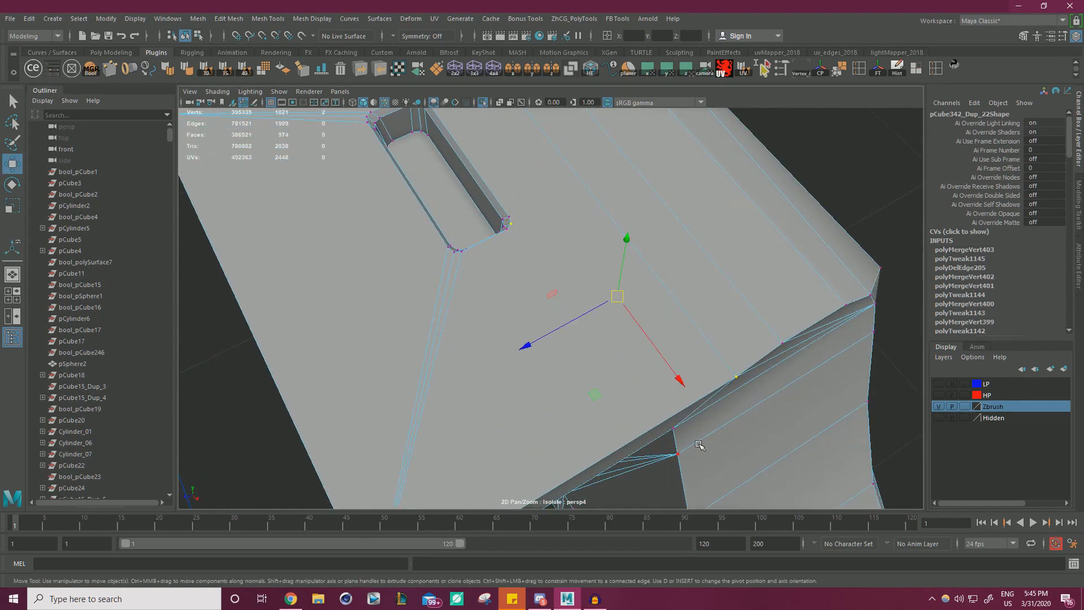
key(ctrl+shift+x)
click(507, 230)
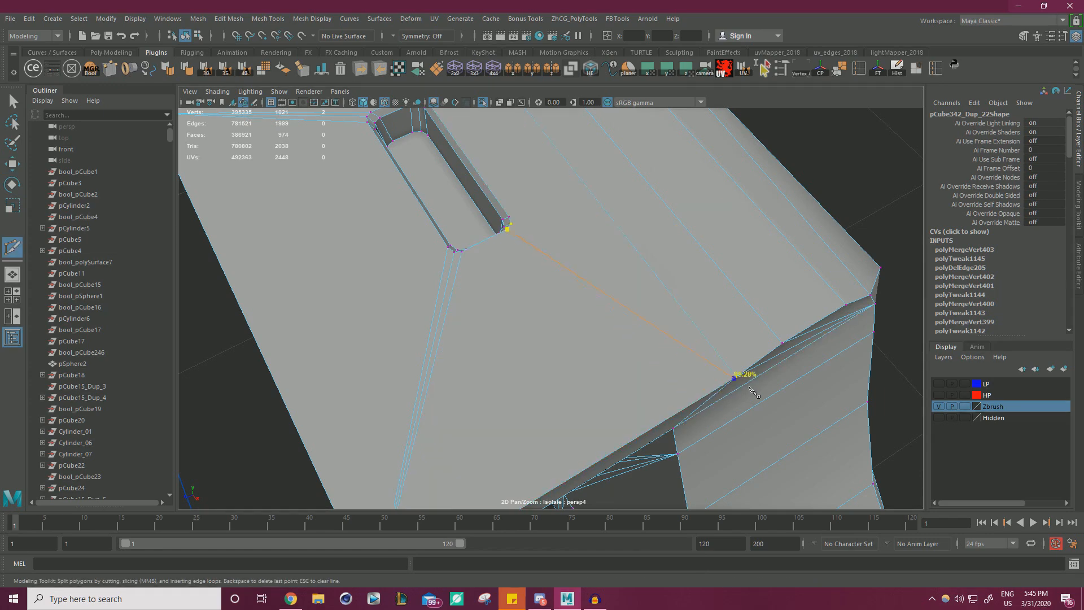
right_click(625, 290)
Cut a second edge from the adjacent vertex of the same slot corner to the same side-edge vertex.
alt+drag(625, 293, 463, 322)
scroll(565, 305, up, 4)
click(609, 279)
alt+drag(551, 336, 440, 266)
alt+middle_drag(459, 263, 439, 298)
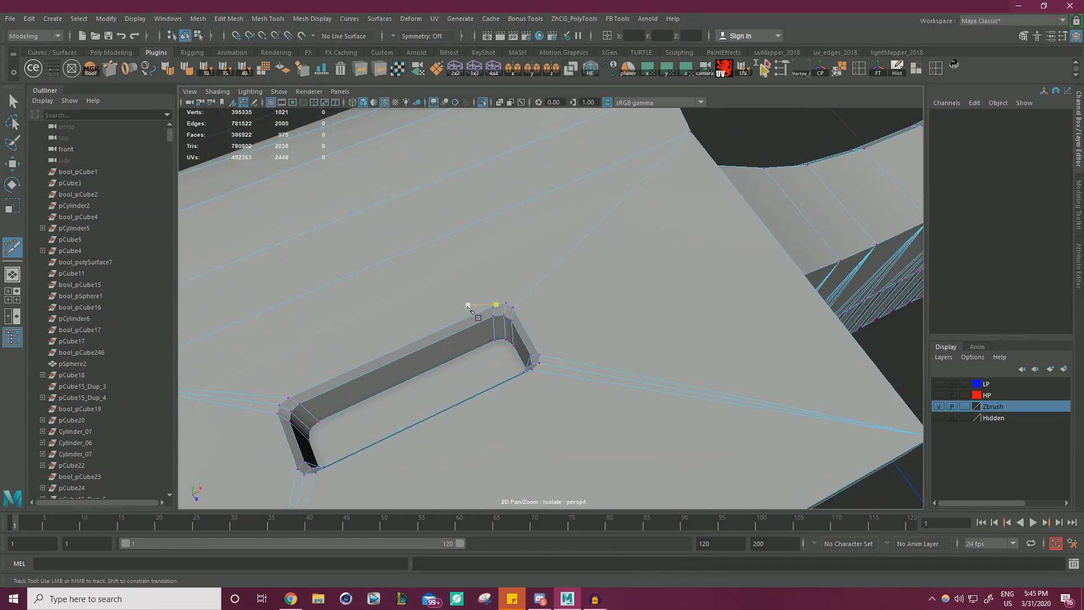
click(496, 304)
click(691, 132)
Cut a third edge from the slot corner's middle vertex to that side-edge vertex and return to object mode.
scroll(598, 311, up, 5)
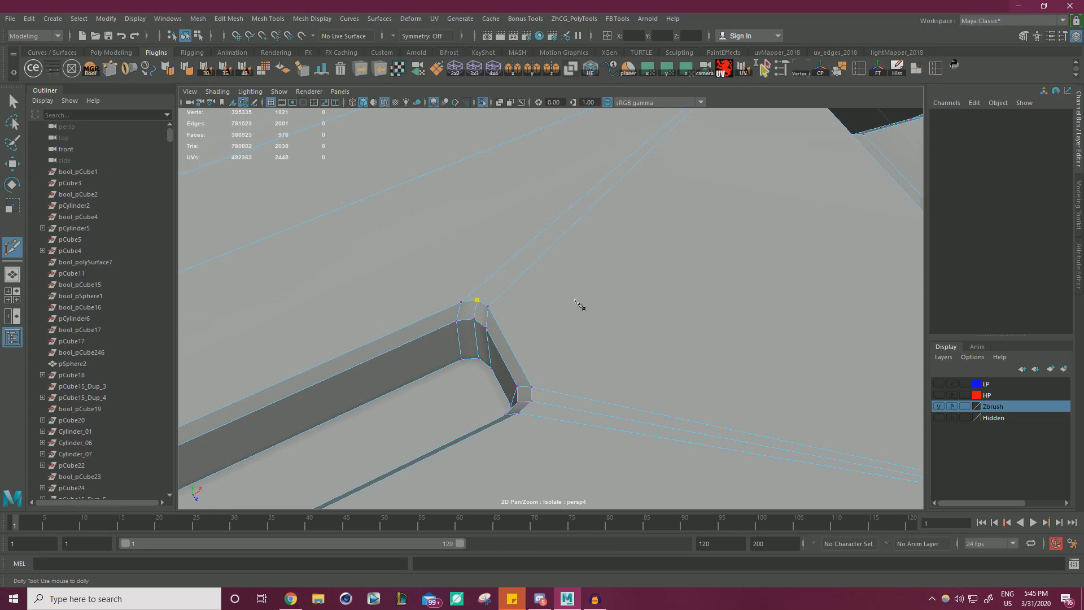
scroll(576, 302, down, 5)
alt+middle_drag(568, 235, 542, 277)
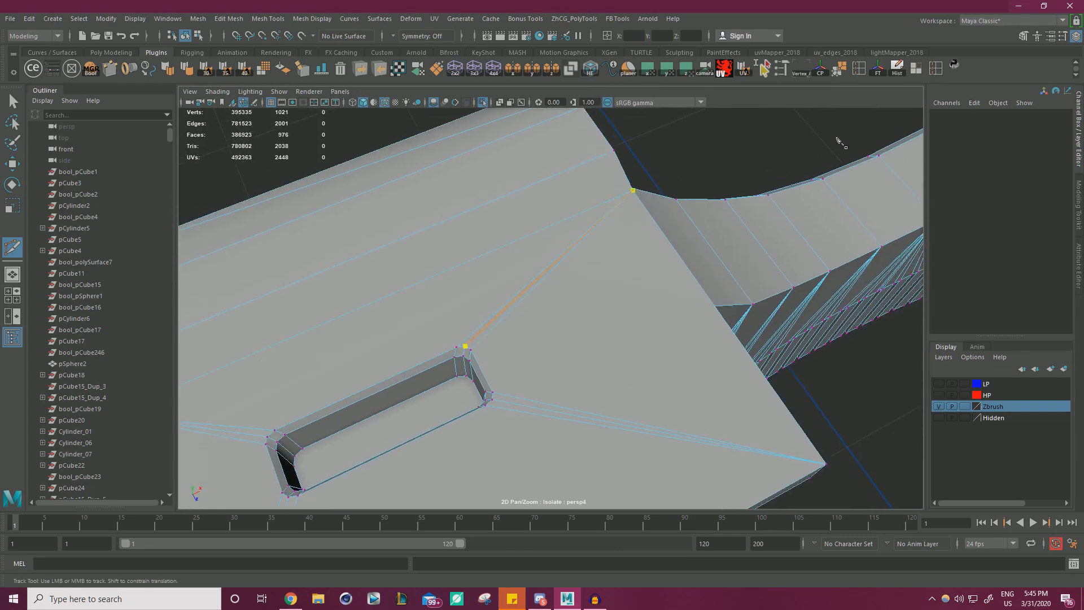
key(w)
right_drag(570, 218, 651, 186)
click(733, 156)
scroll(734, 156, down, 6)
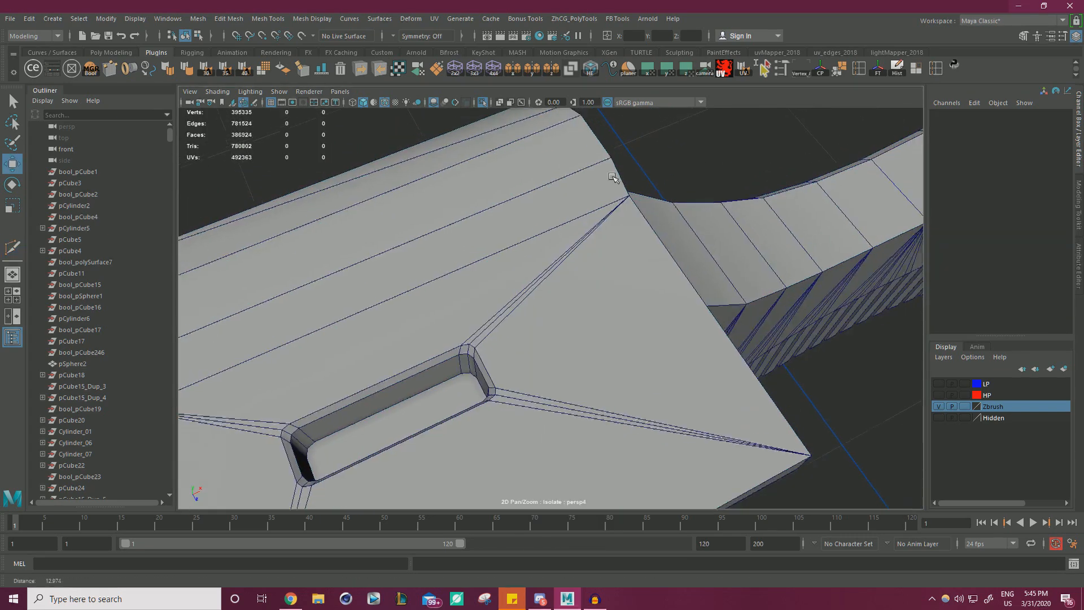
Select only the cap and wall faces of the round recess near the panel's upper corner and delete them.
alt+drag(530, 245, 626, 209)
alt+middle_drag(706, 220, 621, 226)
alt+right_drag(621, 225, 789, 249)
alt+drag(788, 249, 599, 203)
alt+right_drag(599, 204, 659, 232)
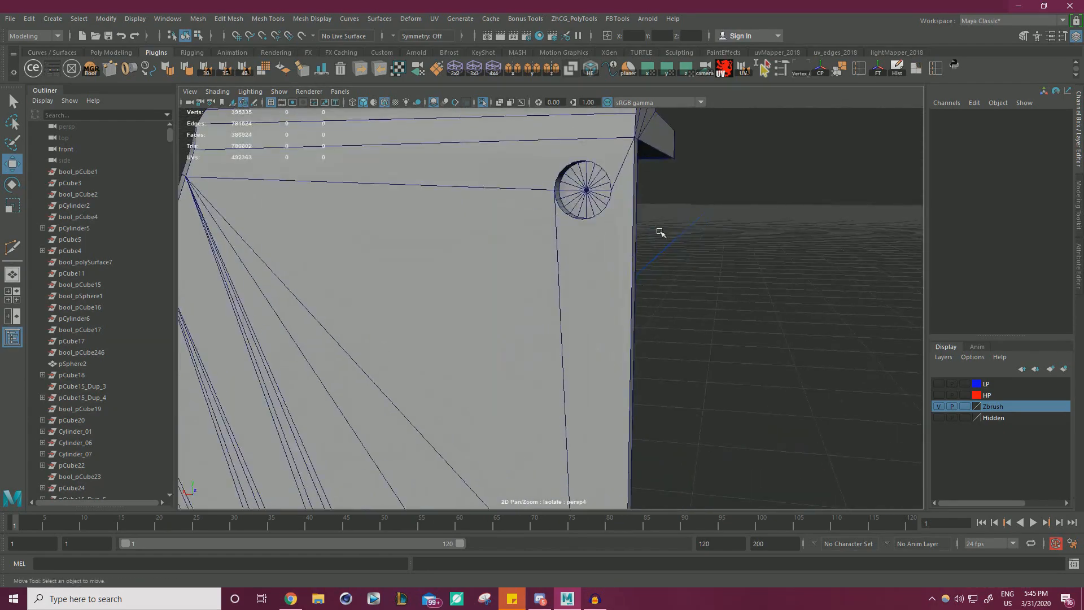
alt+middle_drag(659, 232, 599, 316)
alt+right_drag(598, 316, 565, 252)
click(539, 213)
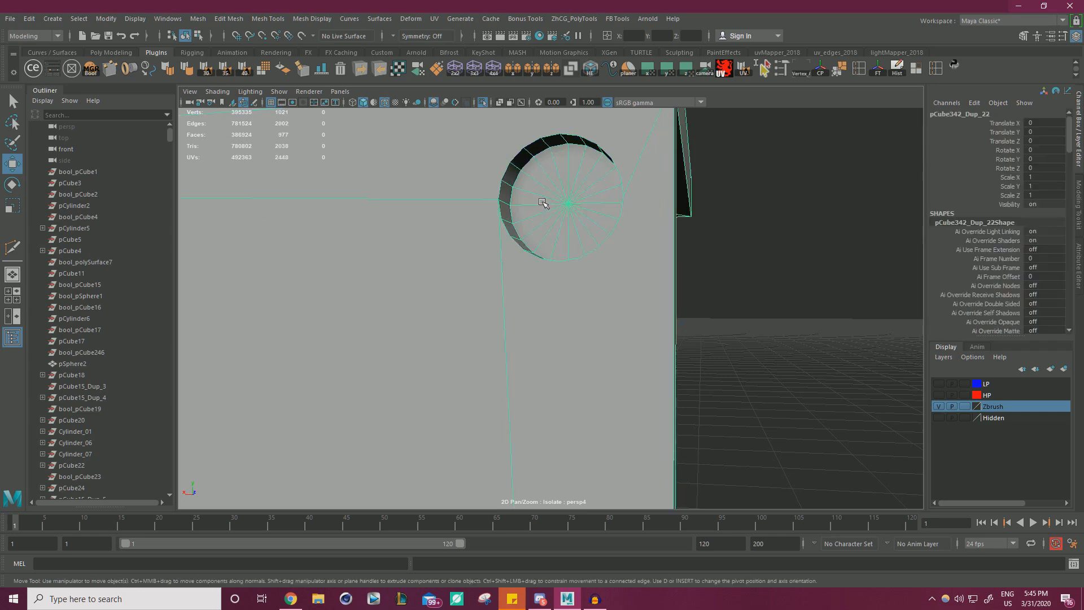
right_drag(537, 192, 438, 263)
click(522, 215)
key(shift+period)
key(shift+period)
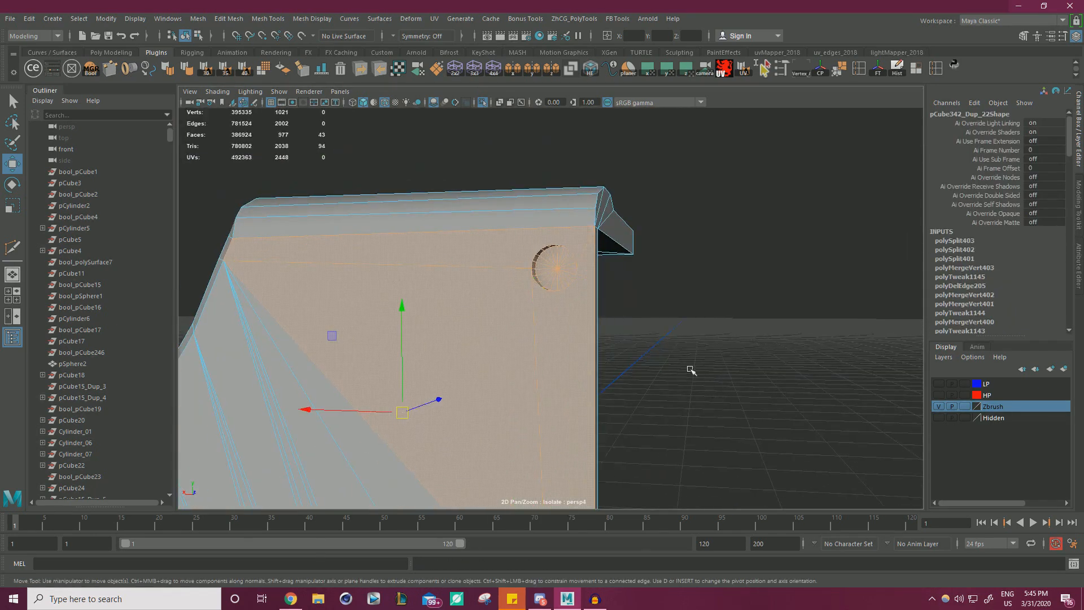
ctrl+drag(688, 381, 484, 424)
ctrl+drag(295, 143, 371, 309)
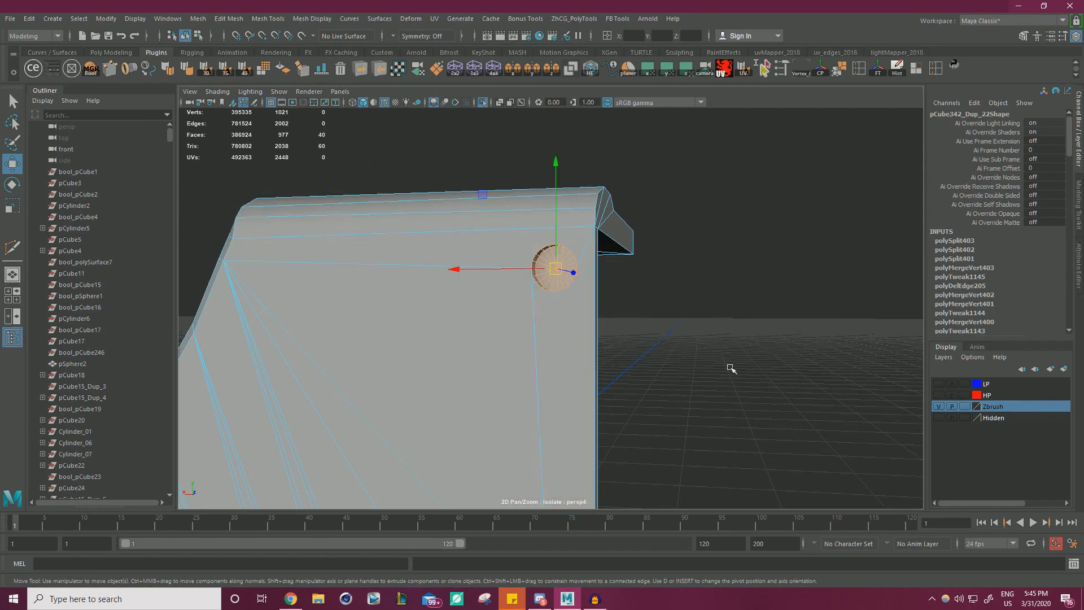
key(Delete)
alt+right_drag(658, 327, 574, 286)
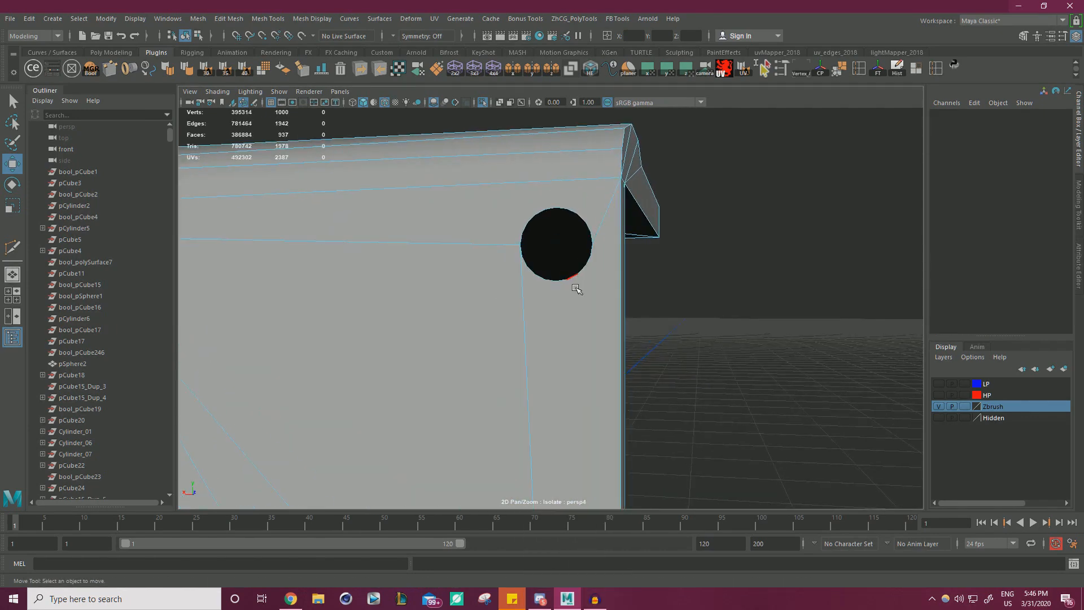
click(578, 290)
click(597, 261)
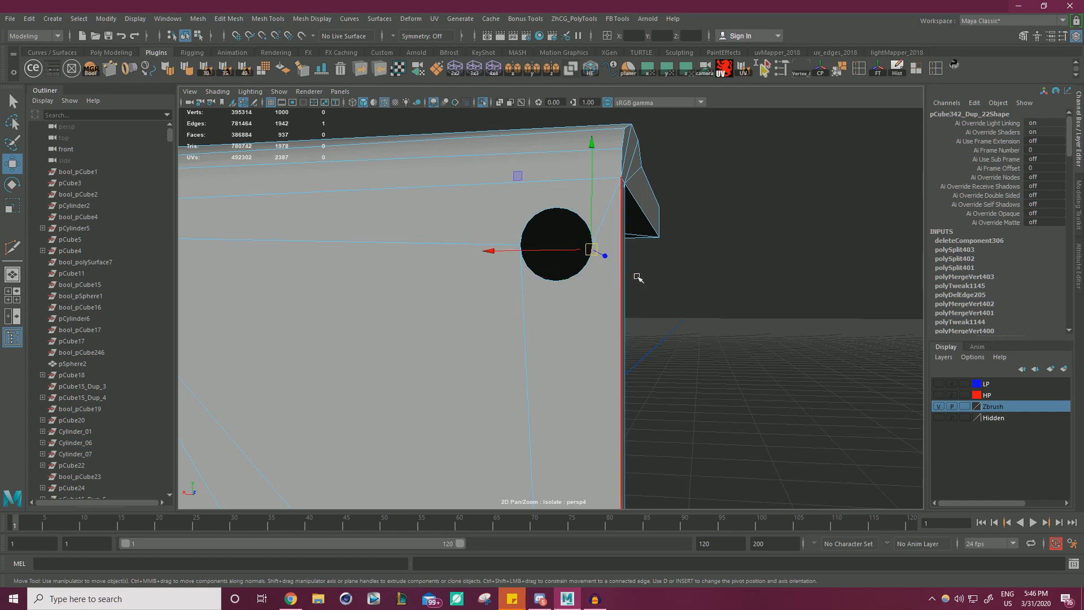
alt+right_drag(649, 278, 591, 283)
alt+drag(591, 283, 604, 307)
alt+right_drag(633, 325, 757, 356)
alt+middle_drag(567, 384, 590, 313)
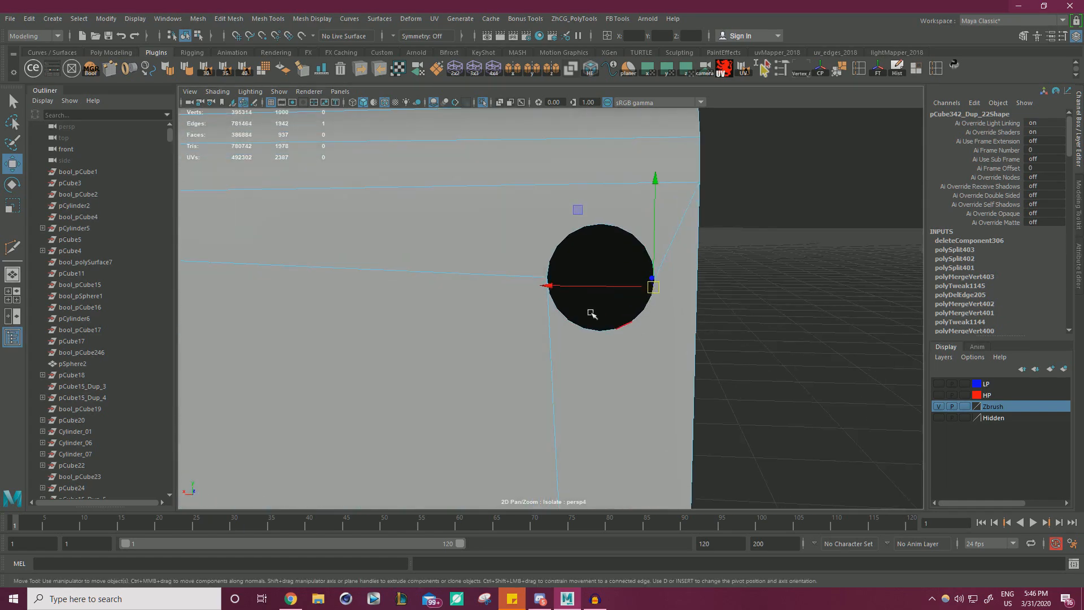
drag(549, 286, 553, 286)
alt+right_drag(659, 323, 693, 329)
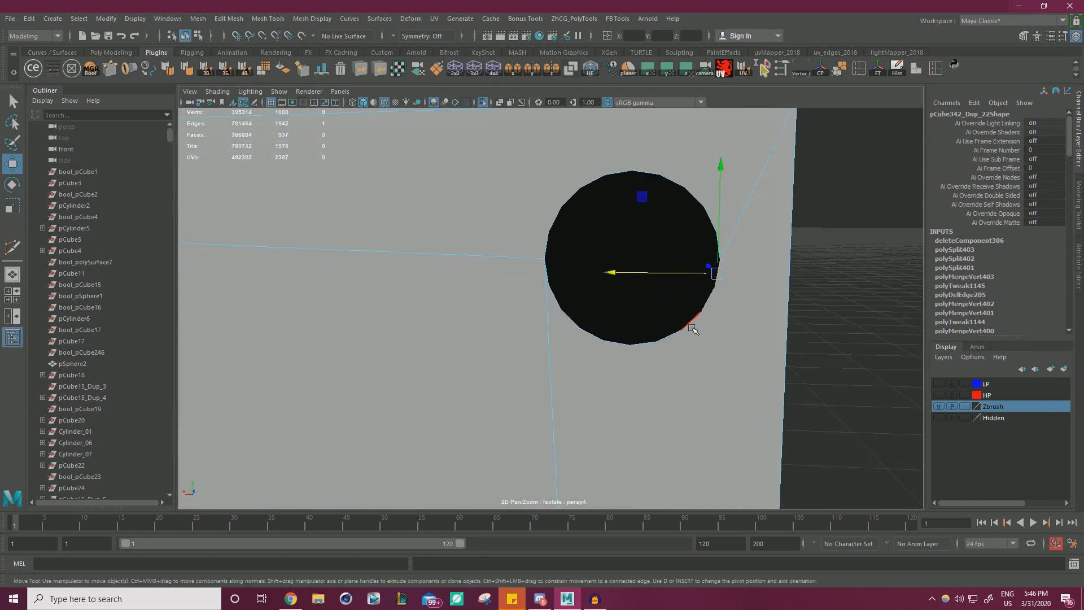
click(778, 325)
Select only the rim edges of the round hole, leaving out the adjoining panel edges.
alt+right_drag(798, 311, 677, 309)
alt+drag(678, 310, 694, 337)
alt+right_drag(675, 334, 764, 337)
alt+drag(765, 337, 791, 243)
drag(906, 300, 751, 160)
alt+drag(844, 289, 952, 329)
drag(768, 334, 705, 325)
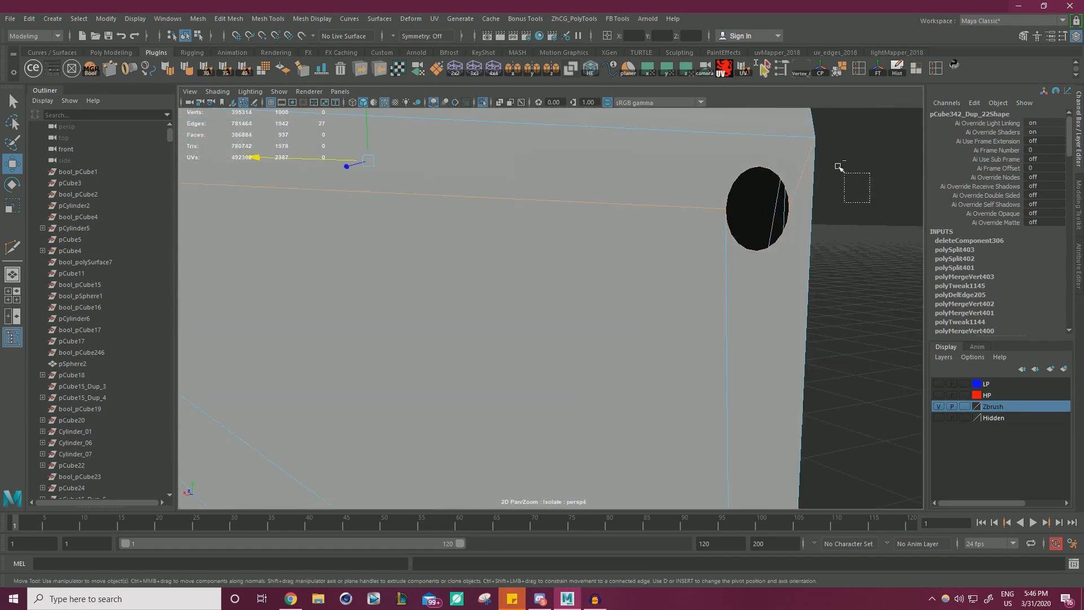
alt+right_drag(702, 242, 565, 243)
alt+drag(564, 243, 751, 244)
ctrl+drag(464, 158, 463, 158)
alt+right_drag(528, 198, 506, 200)
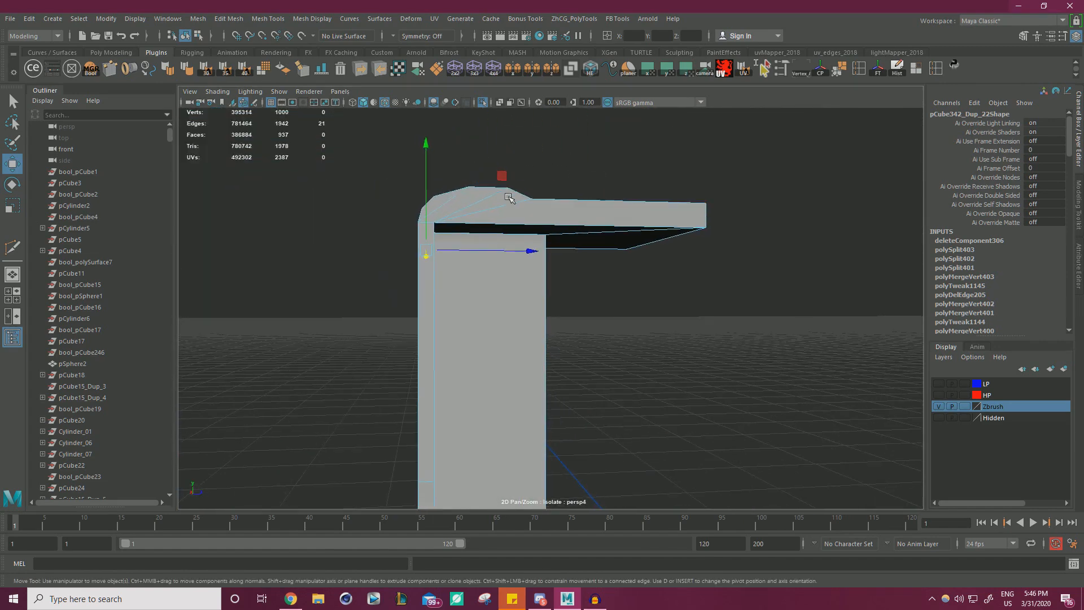
alt+drag(505, 201, 459, 188)
alt+drag(500, 244, 774, 298)
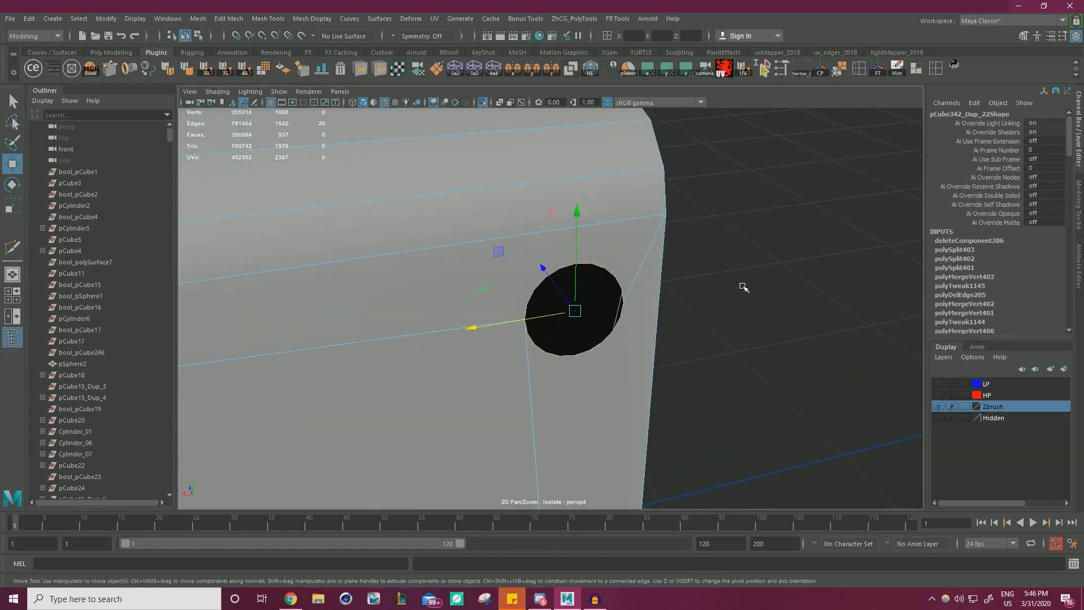
Merge the hole's rim to its center and snap the merged vertex onto the panel's nearby upper corner vertex.
shift+right_drag(742, 288, 808, 237)
right_drag(582, 305, 582, 306)
drag(575, 311, 610, 285)
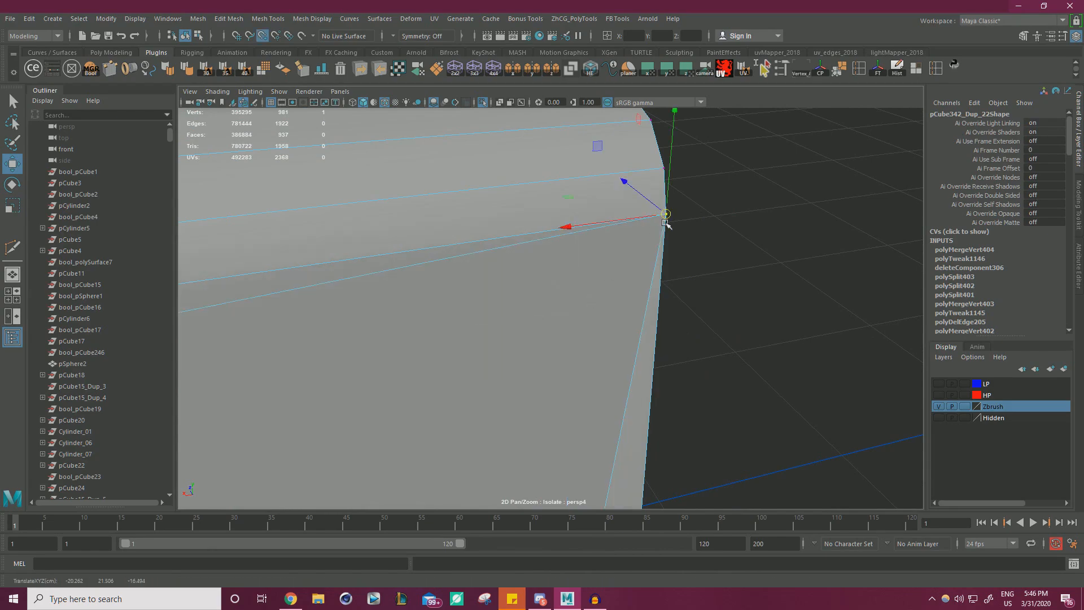
On the panel's other face, snap the vertex where the triangle edges converge onto the panel's lower outer corner.
alt+right_drag(665, 223, 576, 271)
alt+drag(576, 271, 365, 261)
scroll(365, 261, down, 3)
alt+middle_drag(471, 290, 533, 128)
alt+right_drag(533, 128, 688, 361)
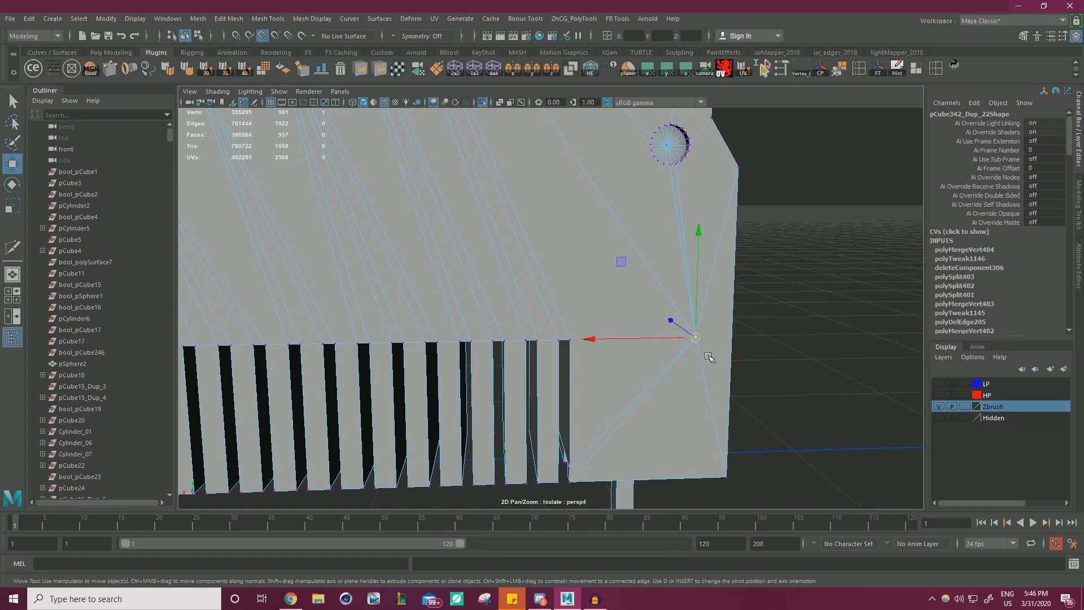
middle_drag(709, 356, 734, 484)
alt+drag(754, 449, 576, 343)
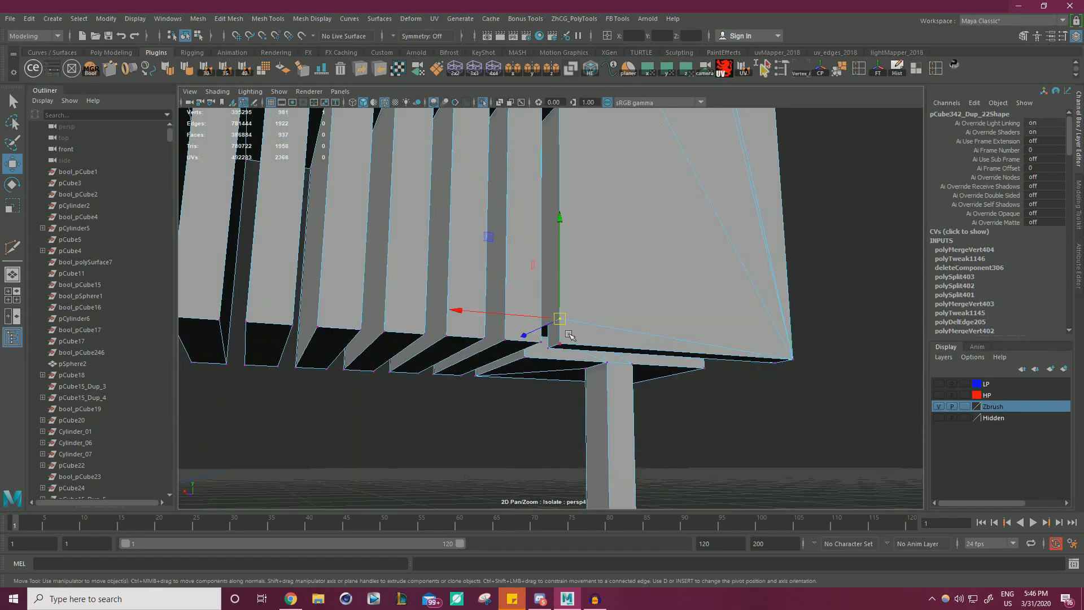
Try moving the panel's lower corner vertex vertically, and undo the moves.
middle_drag(569, 335, 567, 337)
alt+drag(652, 342, 506, 315)
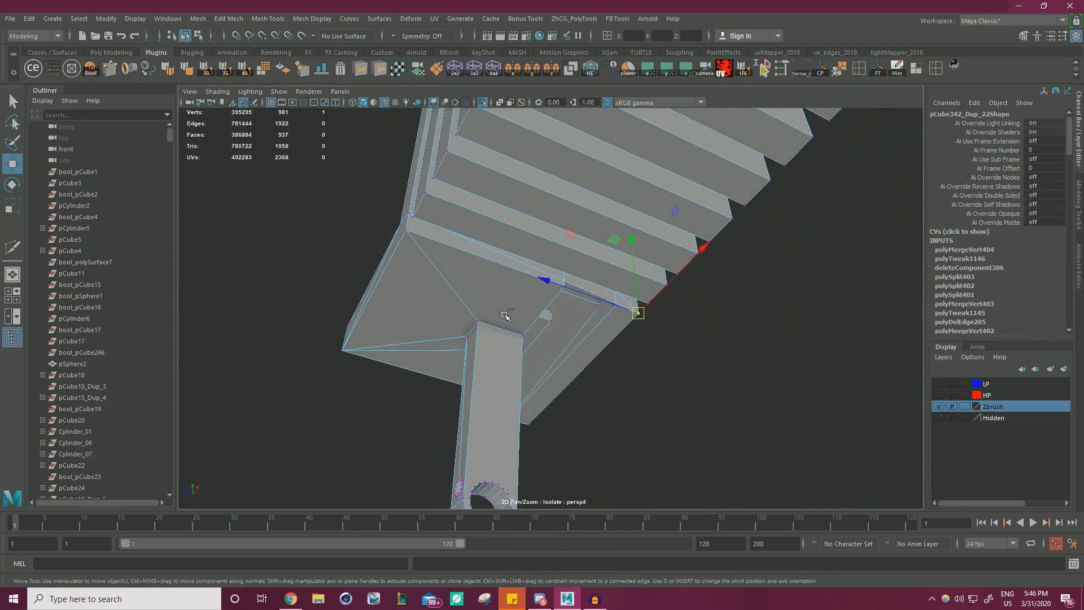
alt+drag(668, 328, 646, 267)
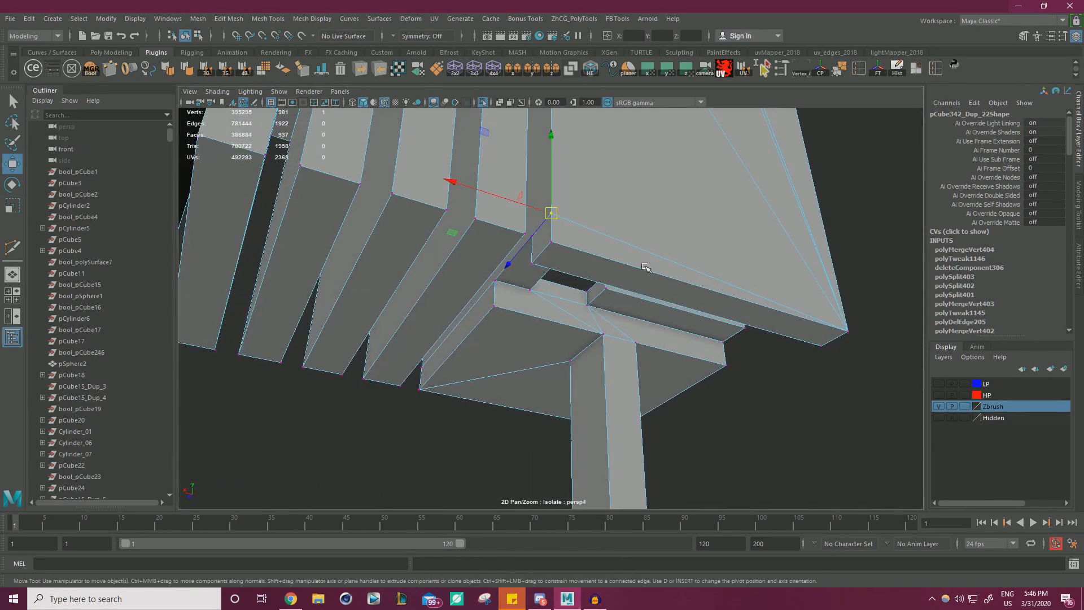
drag(548, 186, 558, 165)
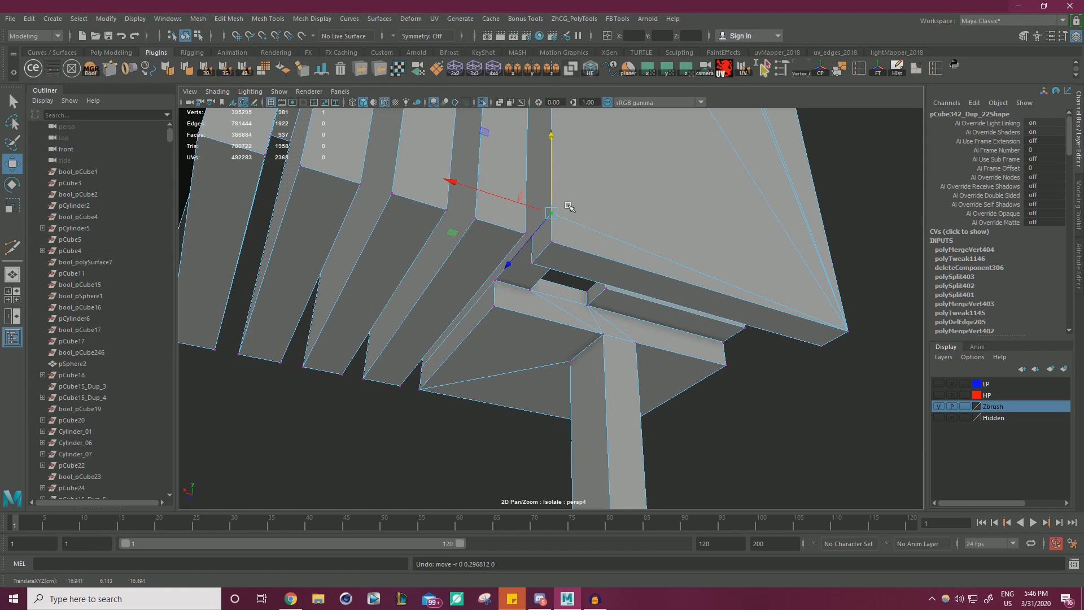
drag(551, 210, 551, 181)
key(ctrl+z)
scroll(468, 259, down, 6)
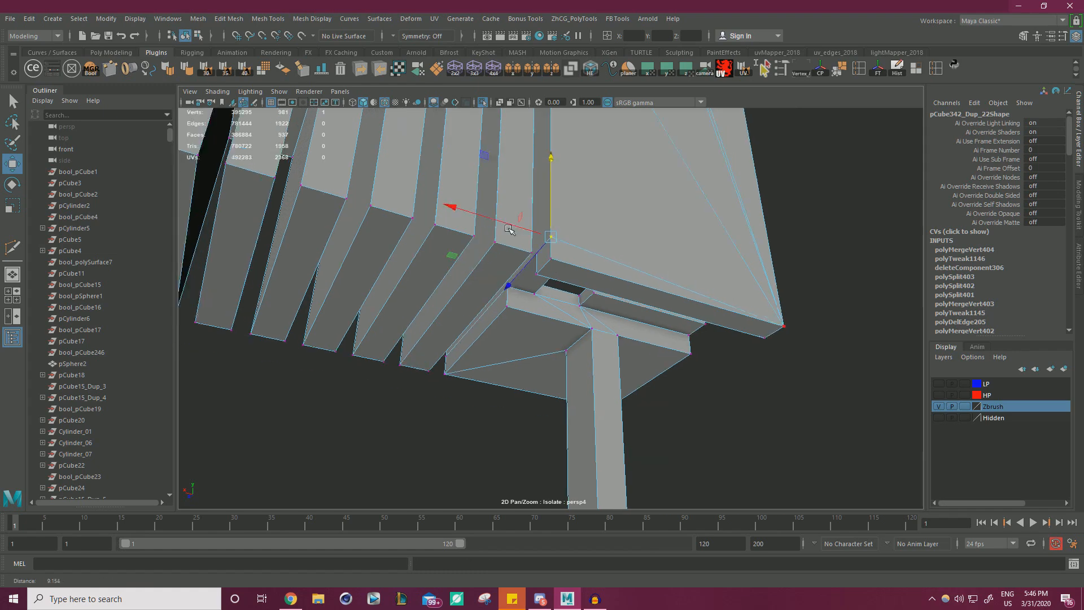
Select only the cap and wall faces of the round recess beside the panel's slanted outer edge and delete them.
alt+drag(469, 259, 395, 316)
scroll(550, 282, down, 3)
alt+middle_drag(650, 186, 658, 400)
scroll(658, 400, up, 3)
alt+right_drag(659, 399, 730, 355)
alt+middle_drag(730, 356, 721, 264)
alt+right_drag(721, 263, 657, 345)
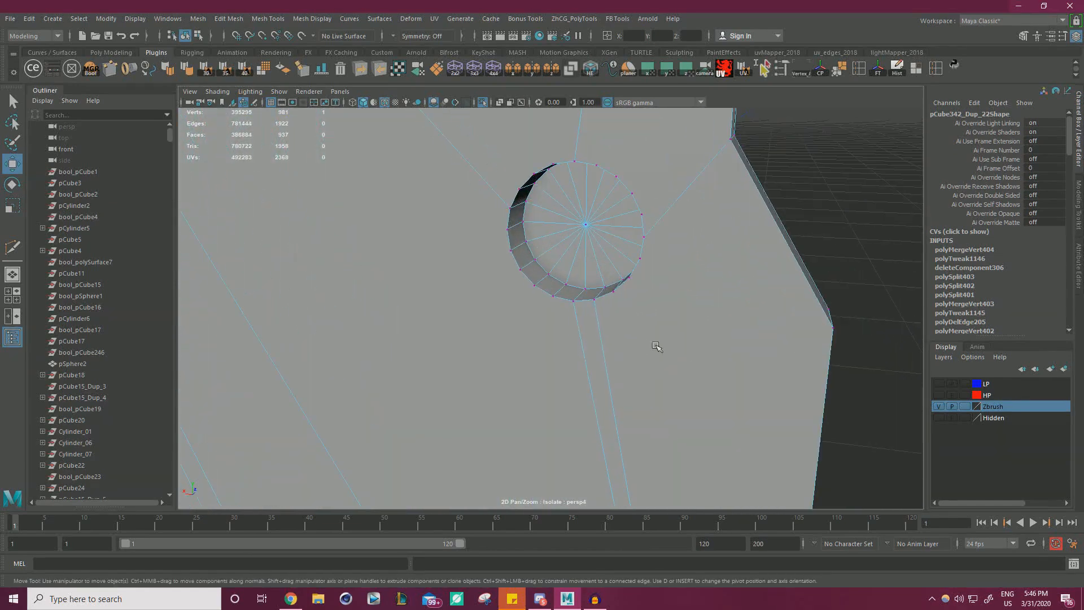
right_drag(548, 257, 548, 287)
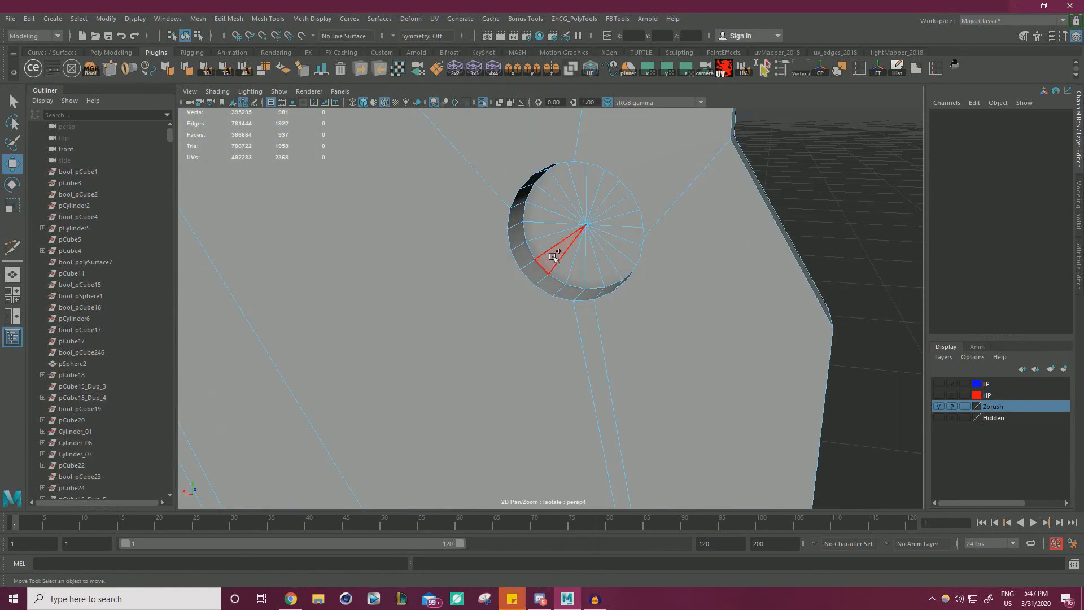
click(552, 258)
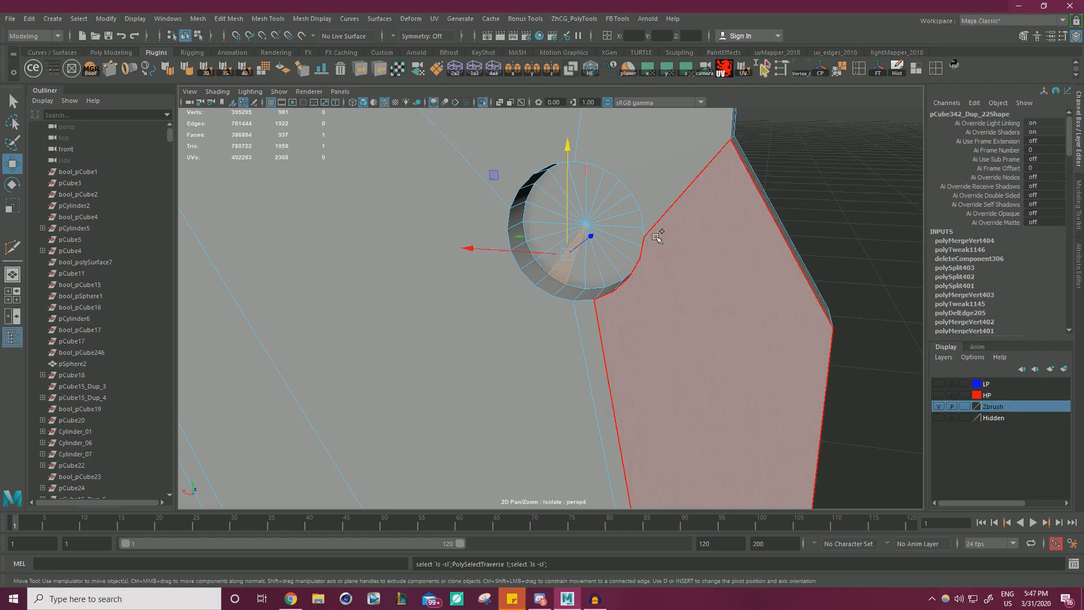
key(shift+period)
key(shift+period)
alt+right_drag(837, 271, 577, 285)
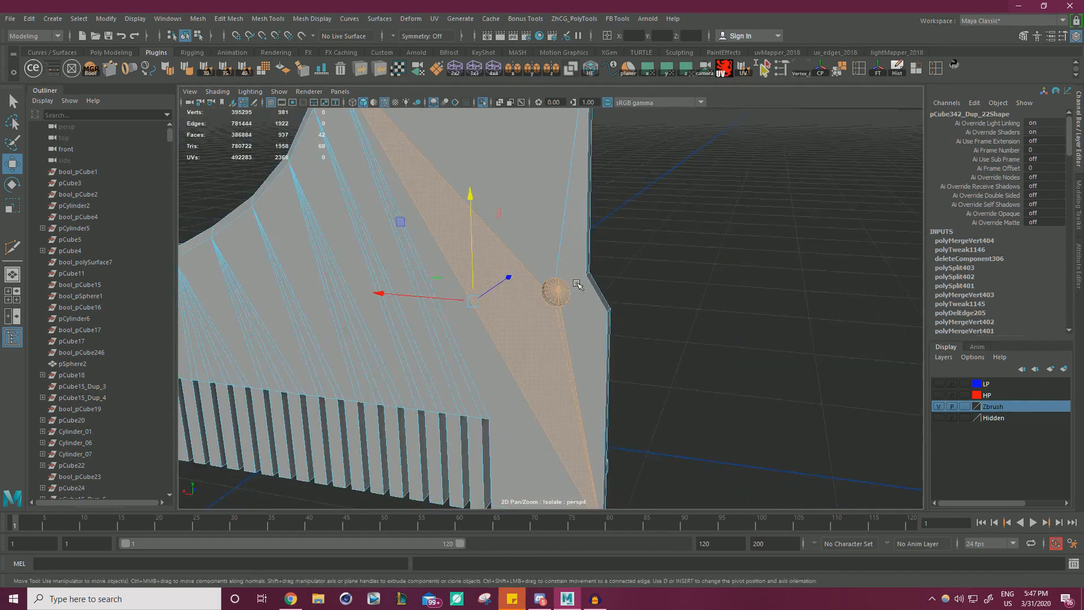
alt+drag(577, 284, 649, 291)
ctrl+drag(704, 379, 572, 398)
alt+right_drag(686, 255, 726, 241)
alt+drag(726, 240, 735, 261)
key(Delete)
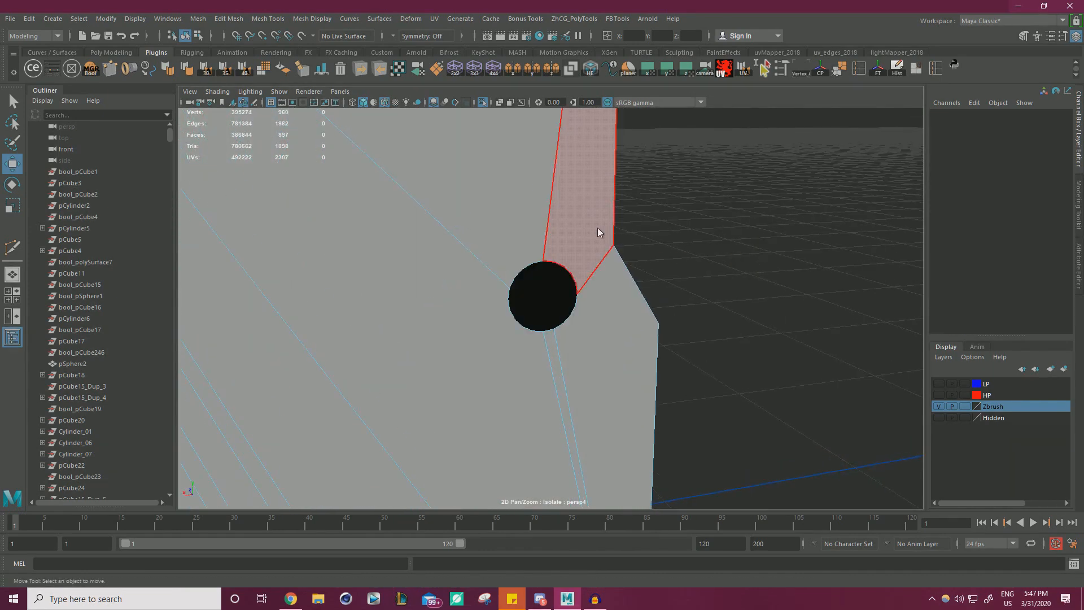
Try to select the rim edges of the open round hole.
click(572, 322)
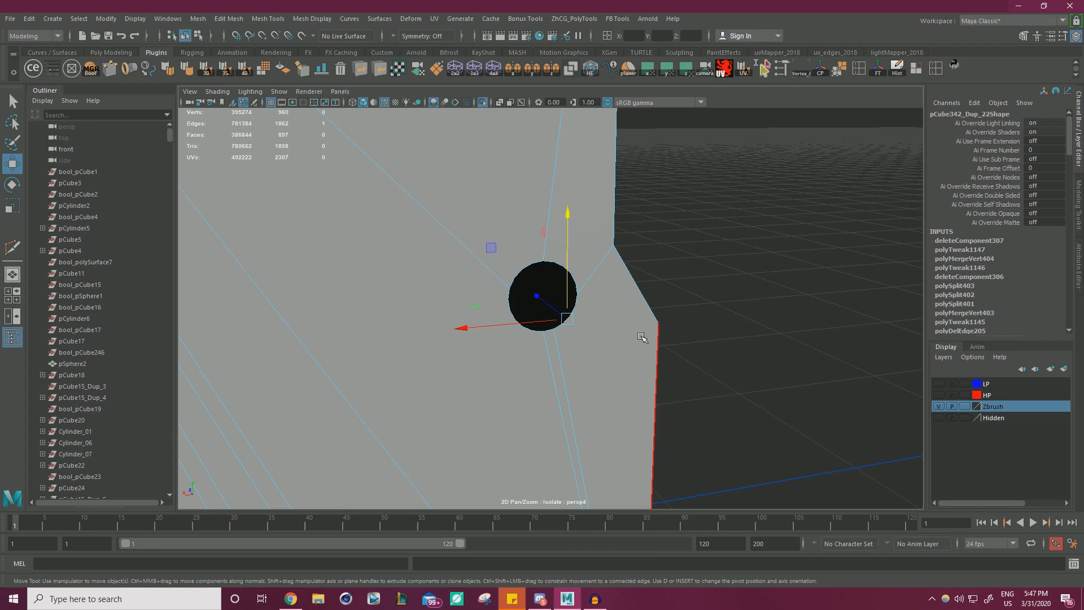
click(586, 306)
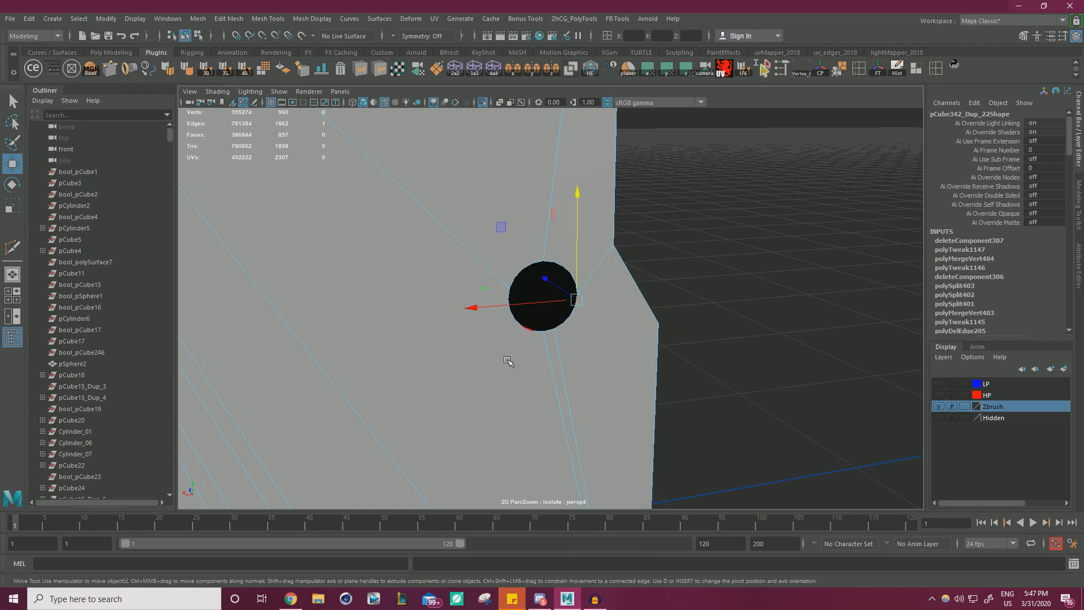
double_click(558, 298)
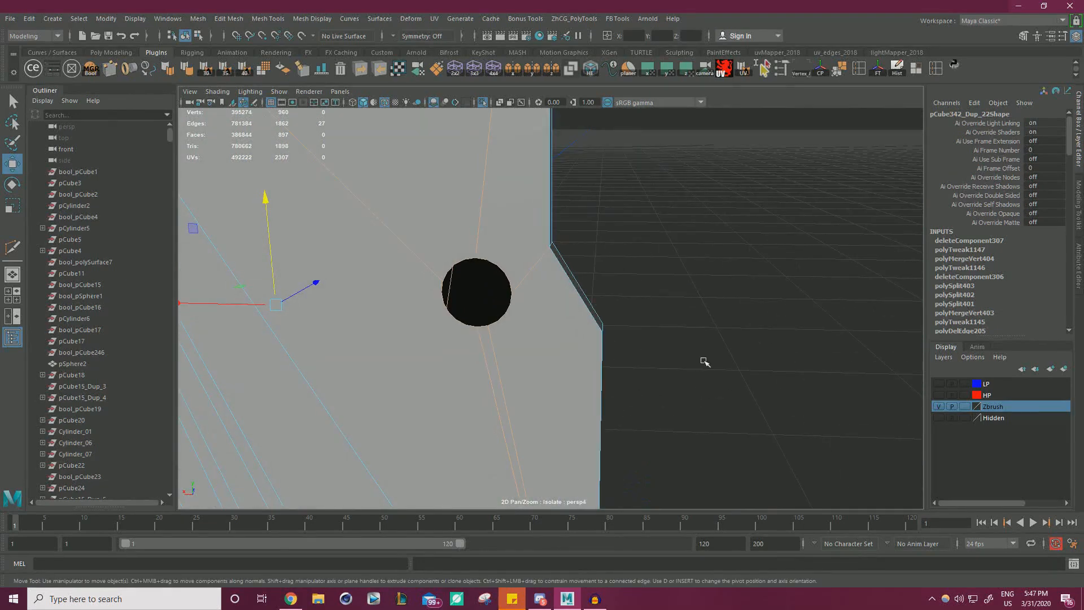
Return to object selection and delete the construction history of all objects.
right_click(489, 225)
click(548, 208)
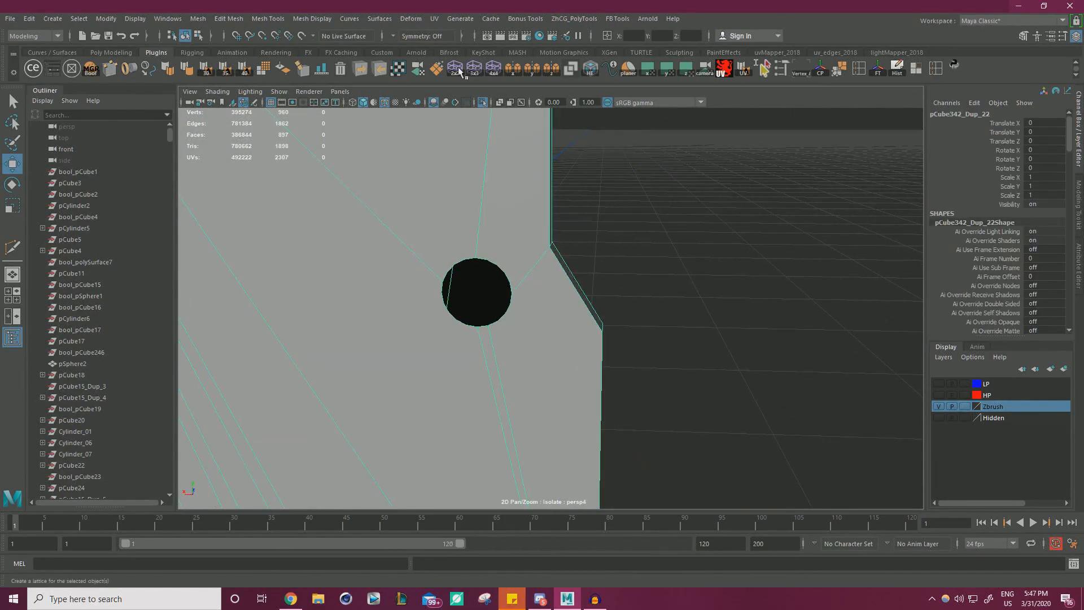
click(29, 19)
mouse_move(86, 164)
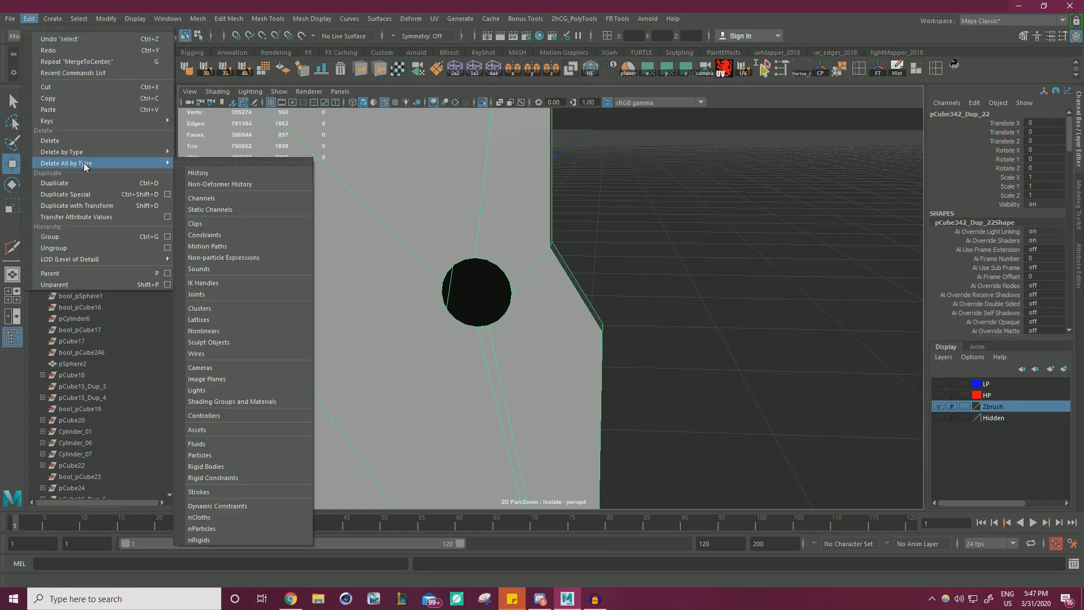
click(198, 174)
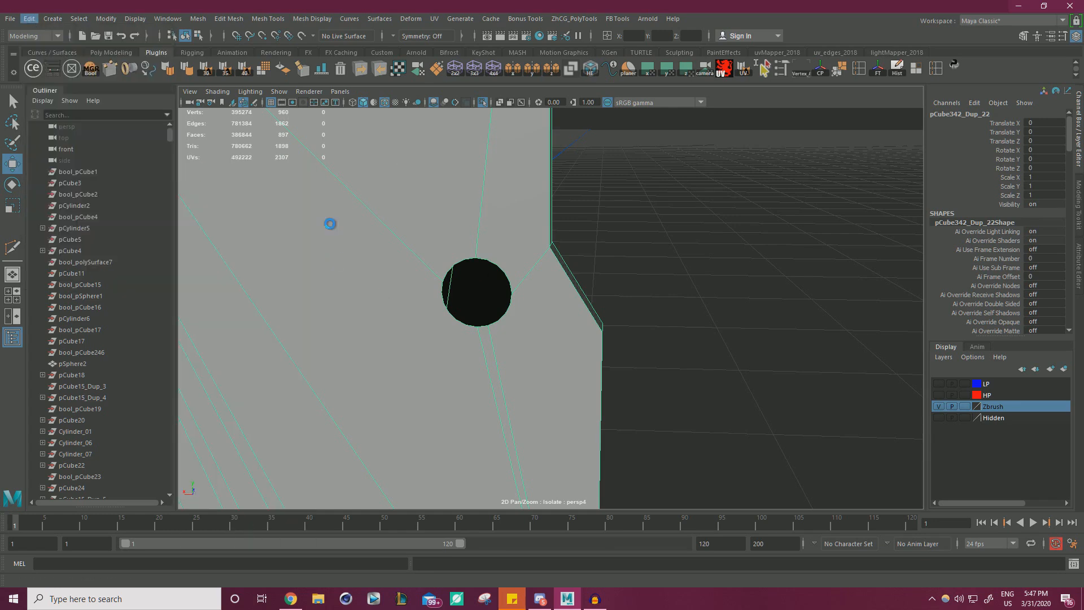
click(735, 270)
Select only the round hole's rim edges, excluding the panel edges that run into it.
click(498, 225)
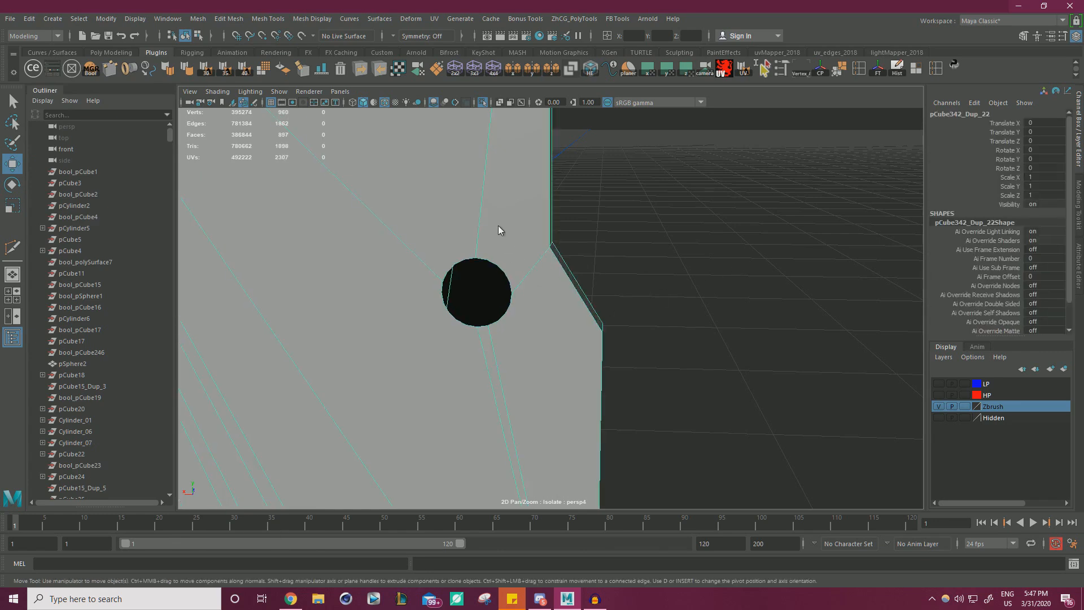
right_drag(498, 225, 498, 189)
click(506, 272)
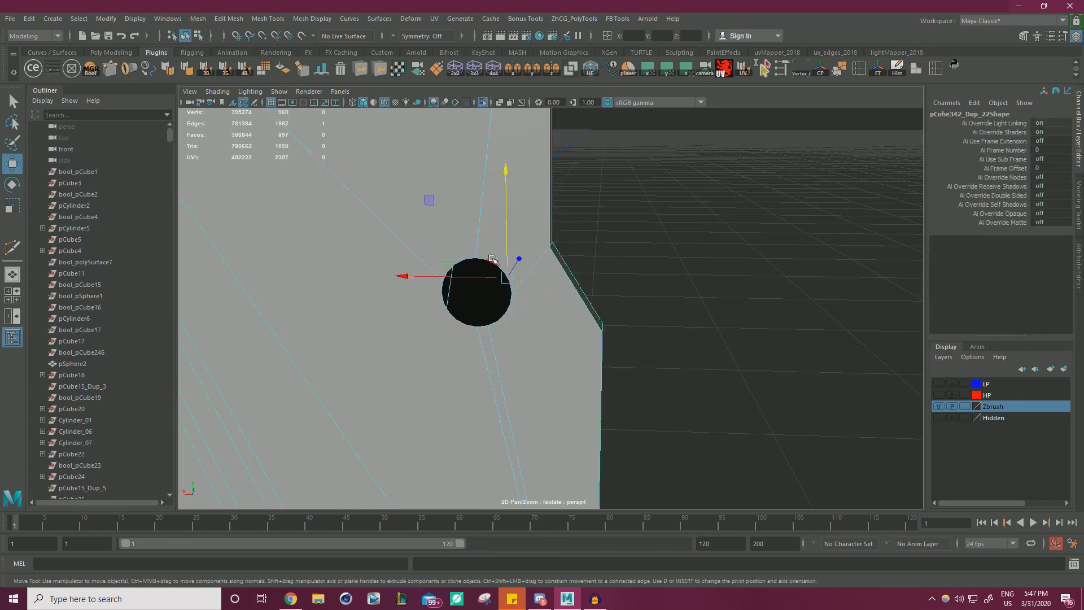
alt+drag(673, 278, 491, 327)
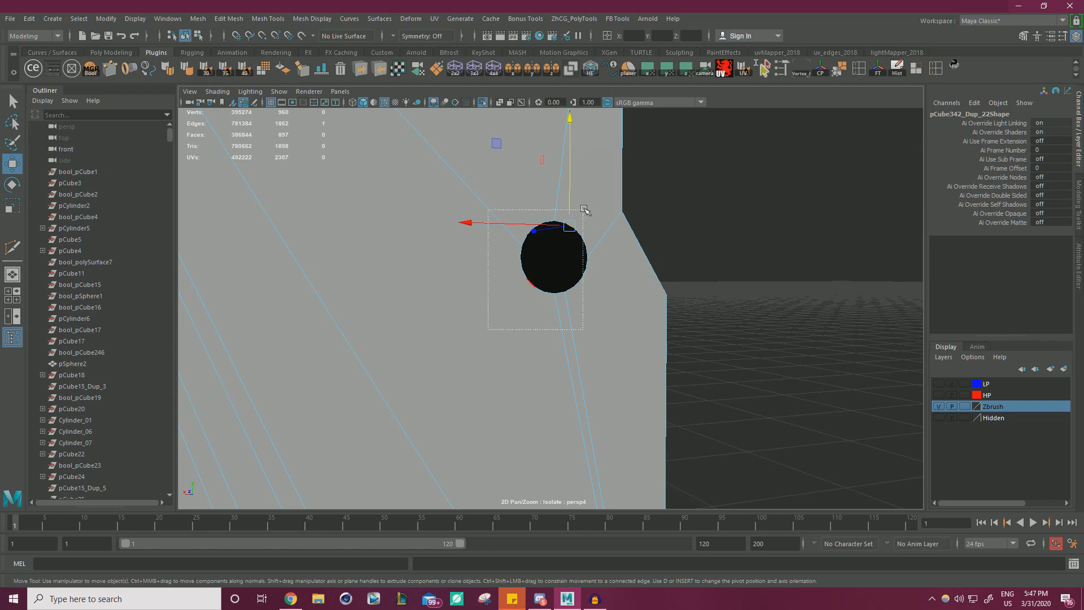
drag(583, 210, 593, 201)
alt+drag(764, 329, 773, 355)
ctrl+drag(745, 357, 425, 374)
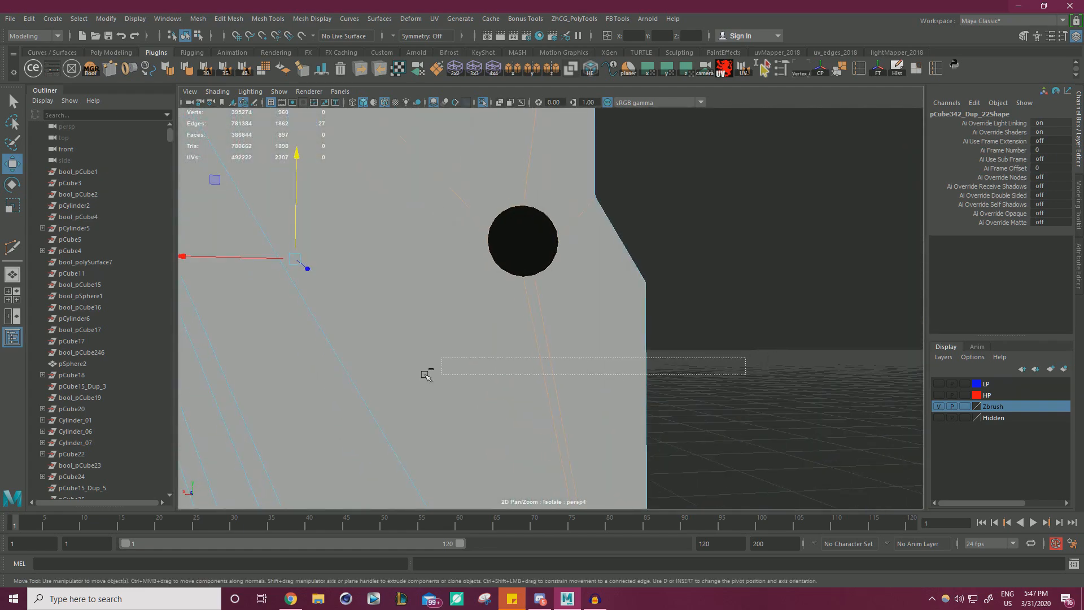
ctrl+drag(657, 149, 589, 213)
ctrl+drag(539, 150, 511, 152)
ctrl+drag(338, 261, 432, 145)
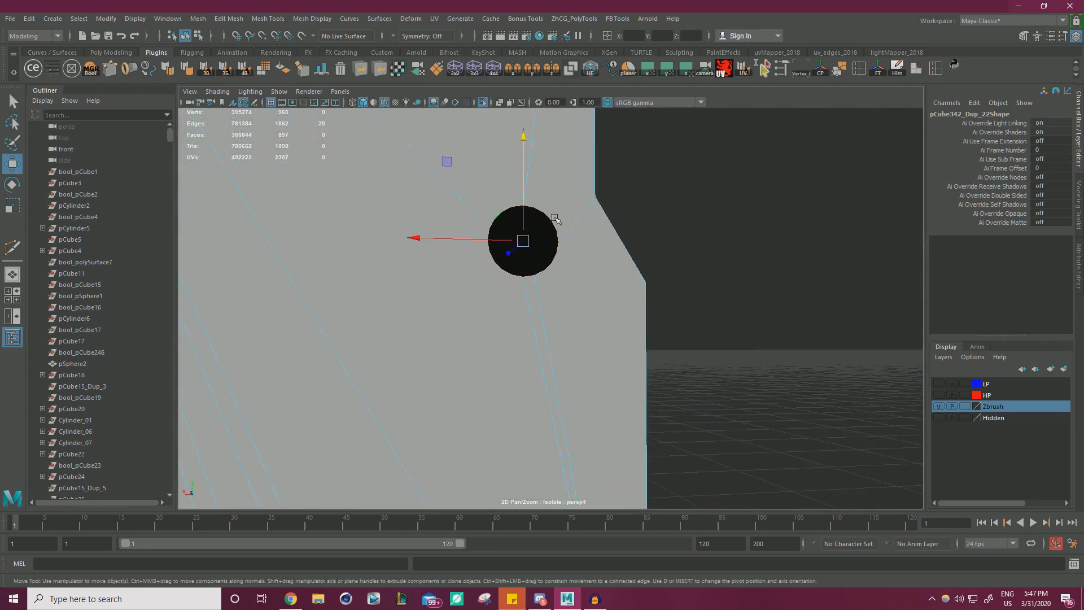
Merge the hole's rim to its center and snap the resulting vertex onto the upper corner of the slanted outer edge.
alt+drag(556, 220, 672, 260)
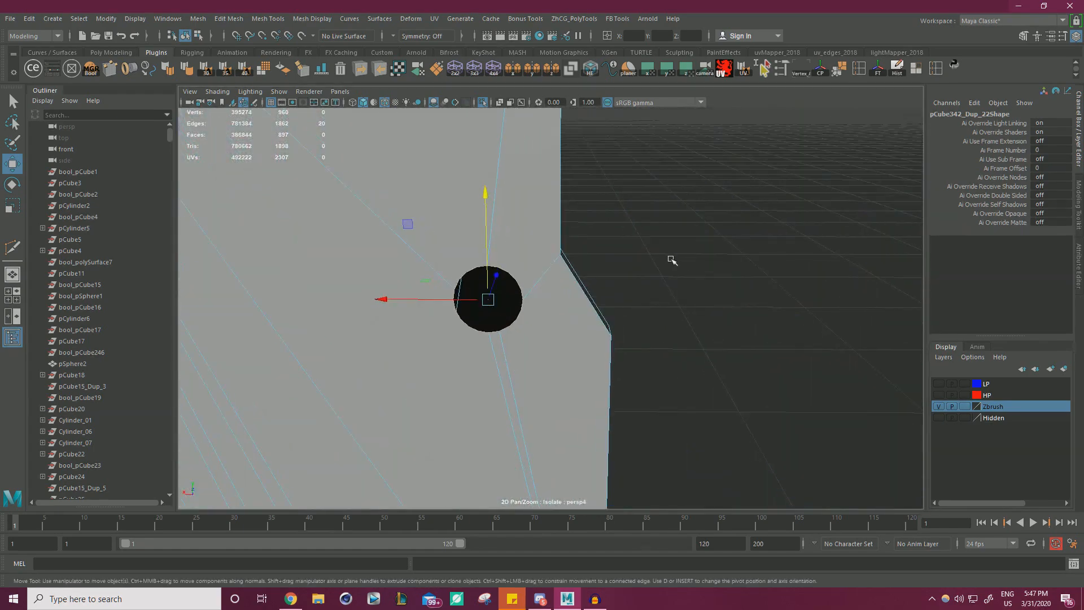
shift+right_drag(621, 245, 613, 175)
right_drag(528, 271, 511, 306)
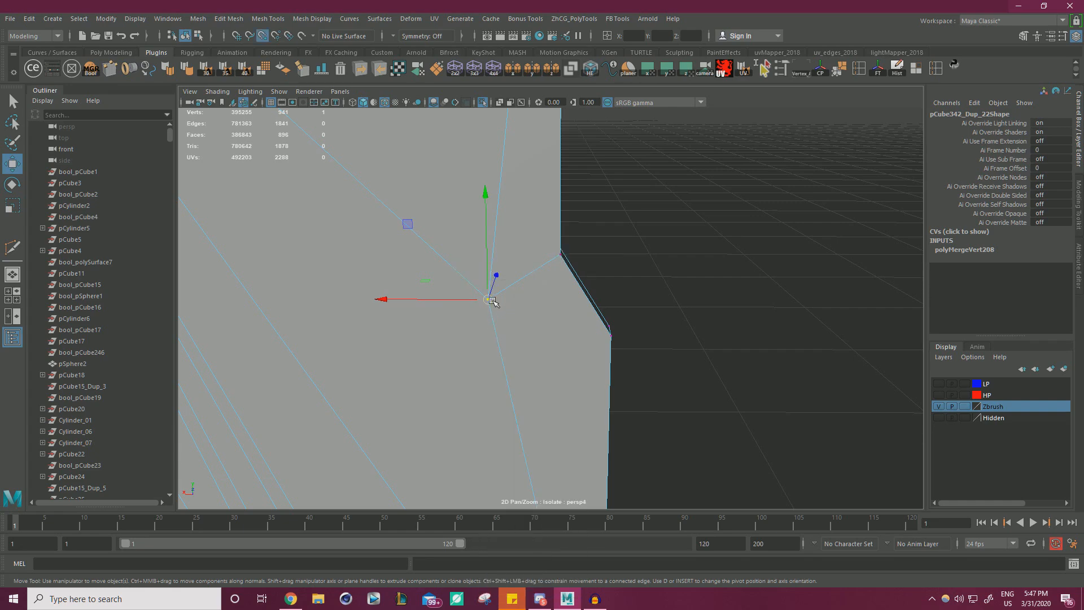
drag(490, 299, 556, 257)
Merge the panel's coincident vertices with a distance threshold of 0.0001.
alt+right_drag(551, 257, 316, 252)
alt+middle_drag(515, 245, 510, 200)
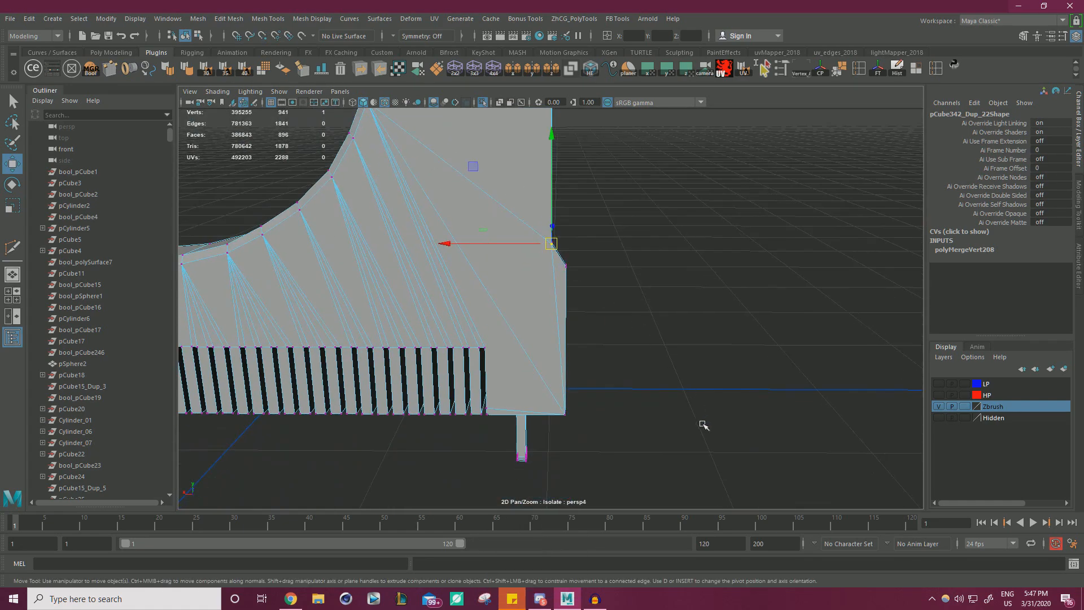
shift+right_drag(627, 235, 526, 211)
At the panel's opposite end, select only the round recess's cap and wall faces beside the slanted edge and delete them.
alt+middle_drag(526, 210, 683, 206)
alt+right_drag(559, 238, 595, 240)
alt+middle_drag(423, 237, 630, 269)
alt+right_drag(503, 282, 621, 287)
alt+middle_drag(471, 322, 603, 289)
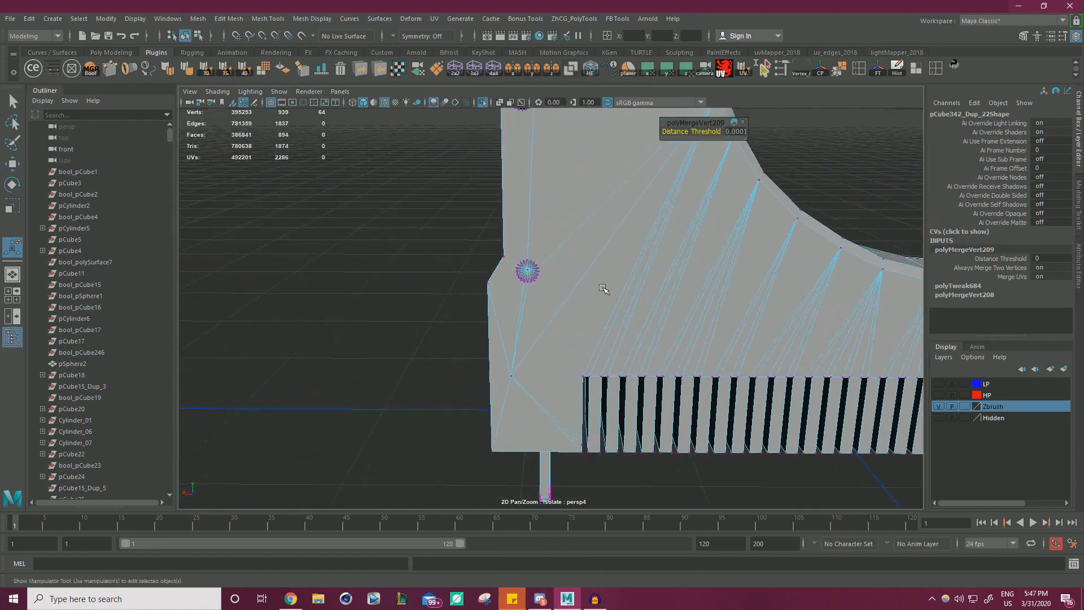
alt+middle_drag(481, 270, 483, 293)
alt+right_drag(483, 294, 657, 293)
right_drag(489, 273, 709, 322)
alt+middle_drag(548, 305, 633, 308)
alt+right_drag(593, 305, 692, 306)
scroll(525, 268, up, 2)
click(531, 261)
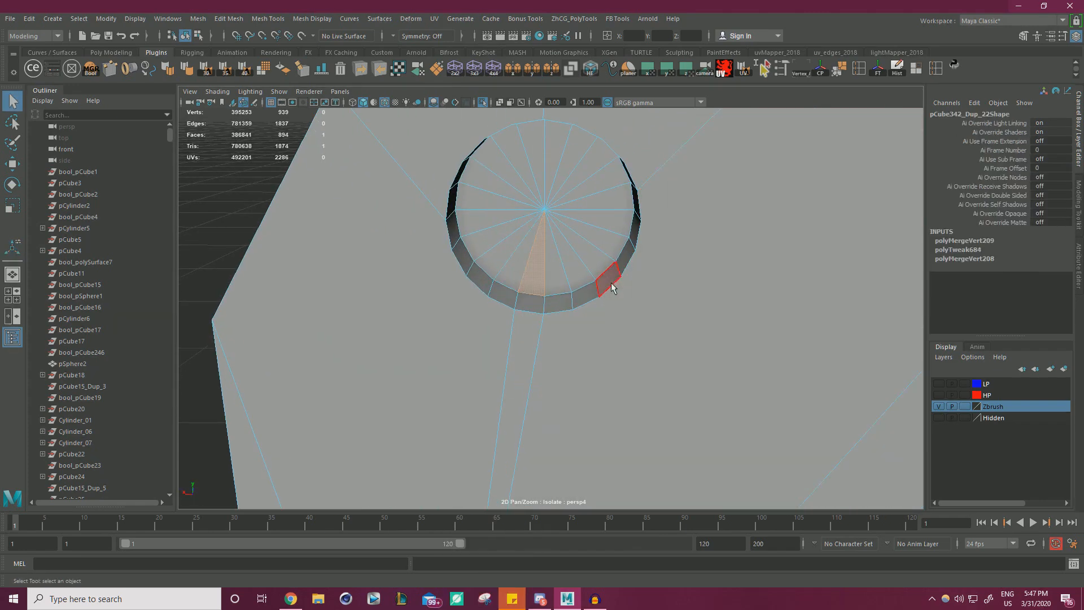
key(shift+period)
key(shift+period)
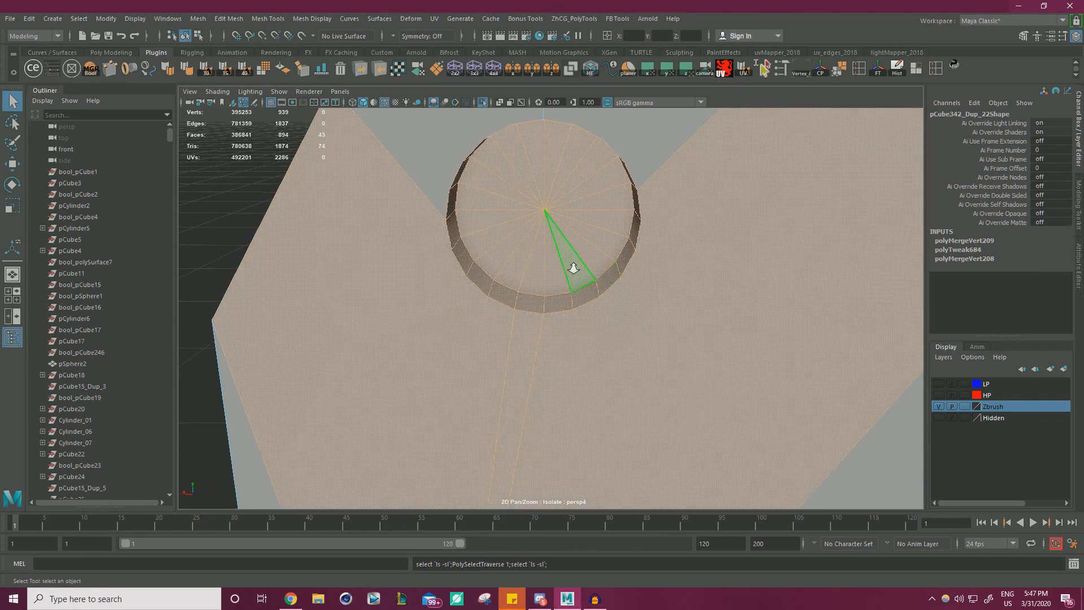
alt+right_drag(571, 266, 395, 273)
ctrl+drag(370, 388, 570, 338)
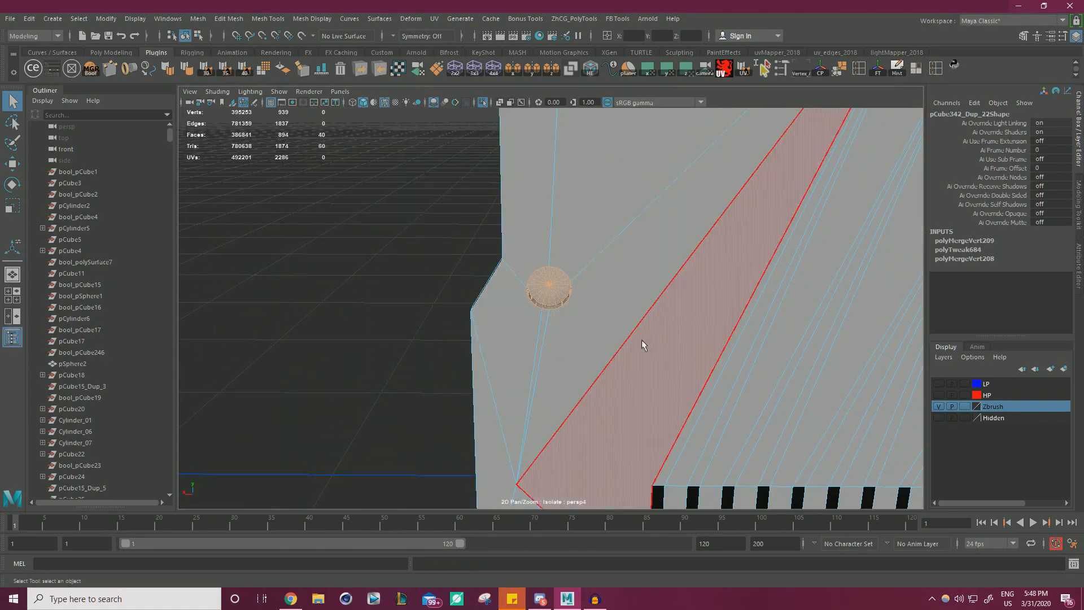
alt+right_drag(615, 343, 559, 350)
alt+drag(559, 350, 527, 357)
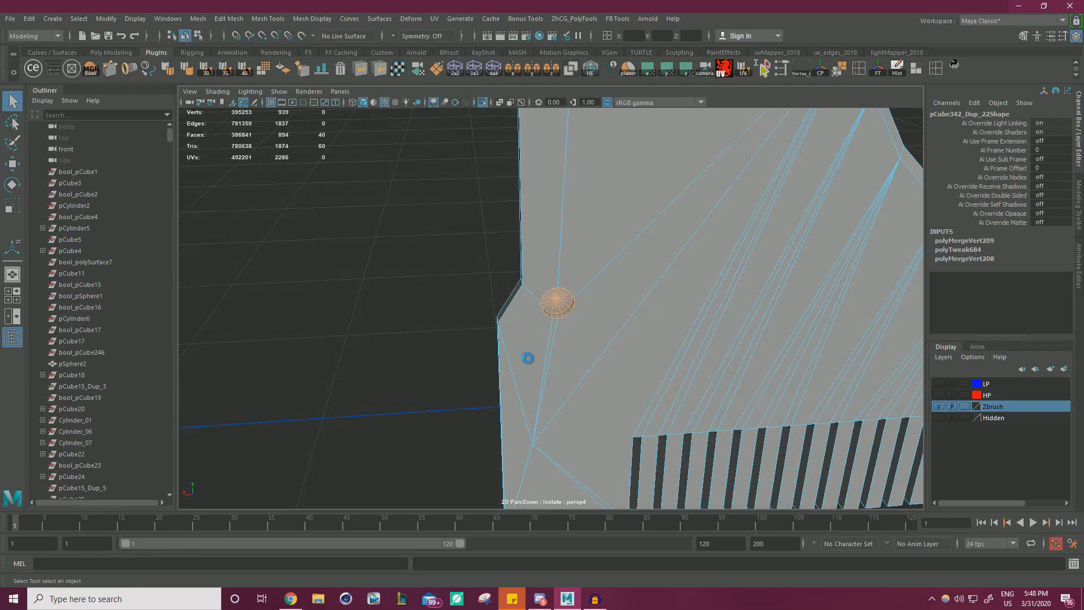
key(Delete)
Merge only this hole's rim edges to the center and snap the merged vertex onto the slanted edge's upper corner.
scroll(624, 315, up, 5)
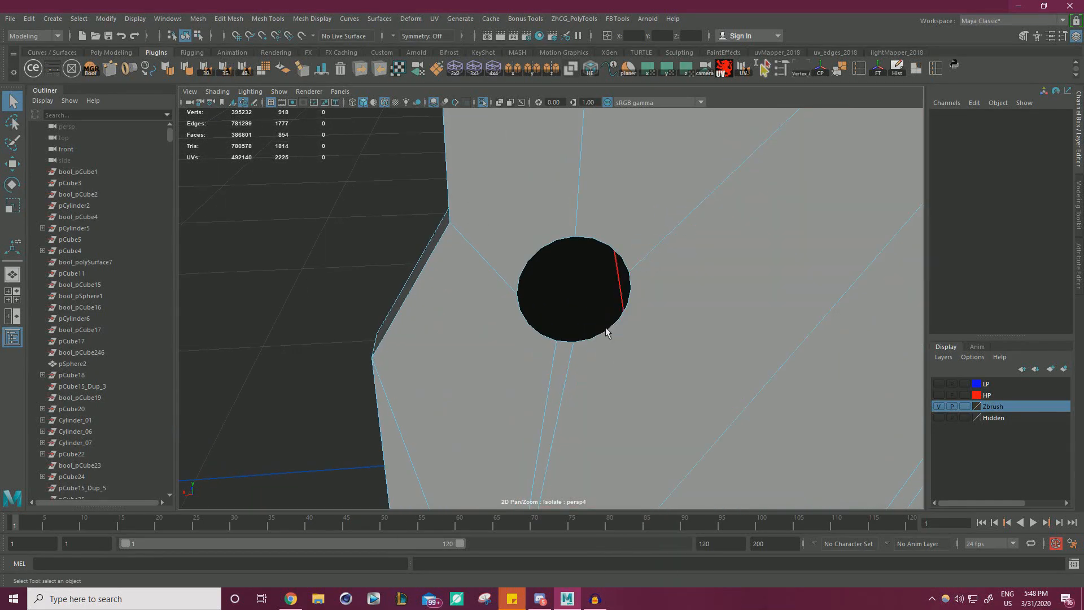
click(602, 337)
alt+drag(672, 295, 624, 297)
key(w)
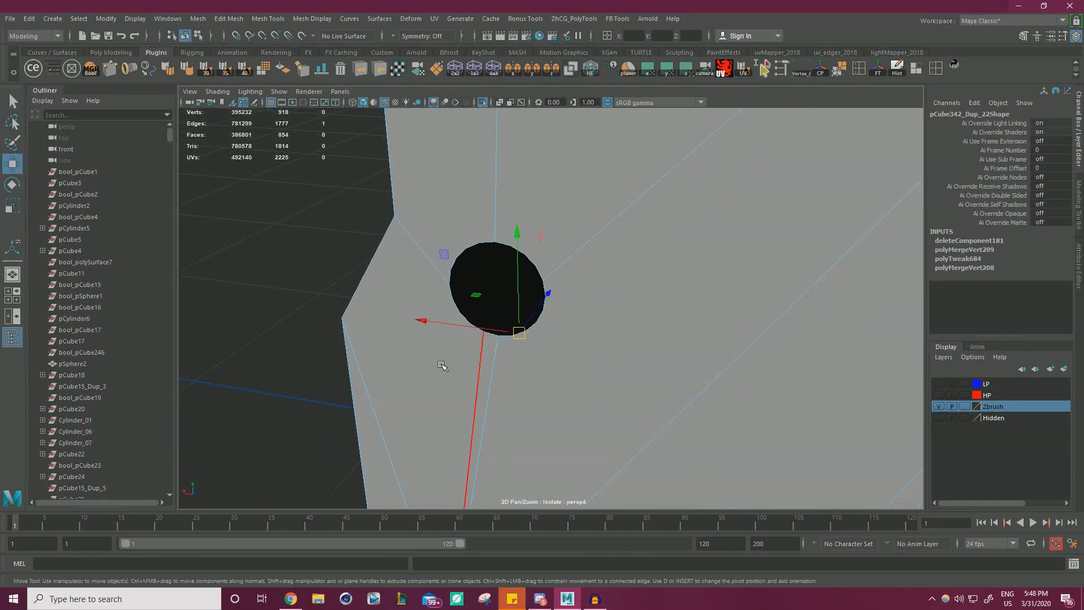
drag(567, 216, 568, 216)
ctrl+drag(565, 407, 460, 395)
ctrl+drag(660, 159, 413, 175)
ctrl+drag(285, 332, 380, 228)
shift+right_drag(290, 224, 280, 160)
drag(503, 281, 442, 240)
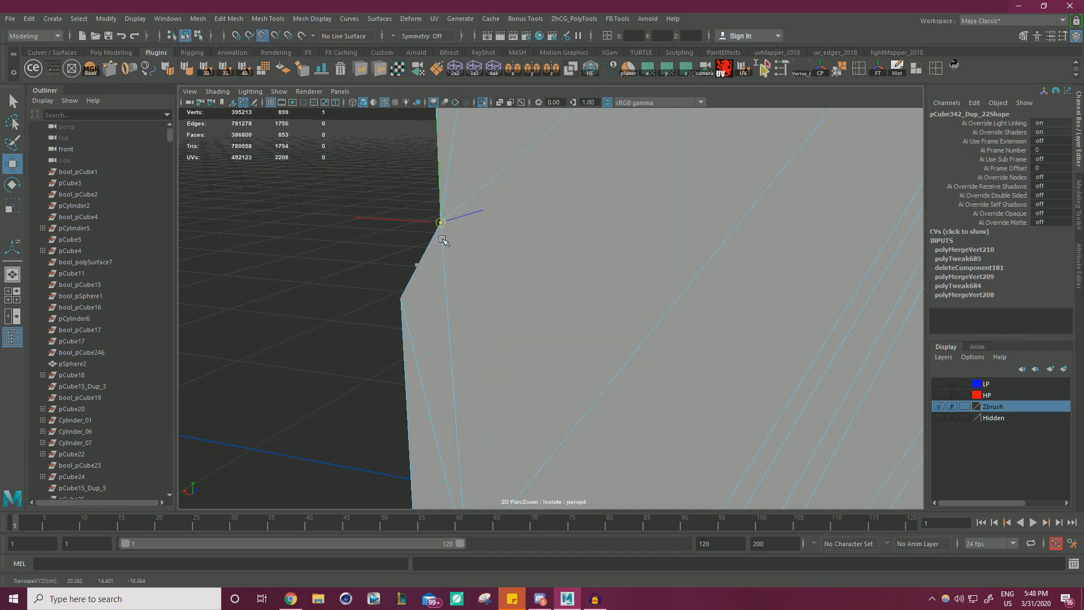
Select only the cap and wall faces of the round recess near the panel's upper corner and delete them.
alt+drag(570, 268, 528, 373)
alt+right_drag(527, 373, 445, 206)
alt+middle_drag(446, 206, 432, 313)
alt+right_drag(432, 313, 545, 339)
alt+drag(545, 339, 558, 358)
scroll(542, 259, up, 3)
alt+middle_drag(544, 209, 555, 349)
scroll(555, 351, up, 6)
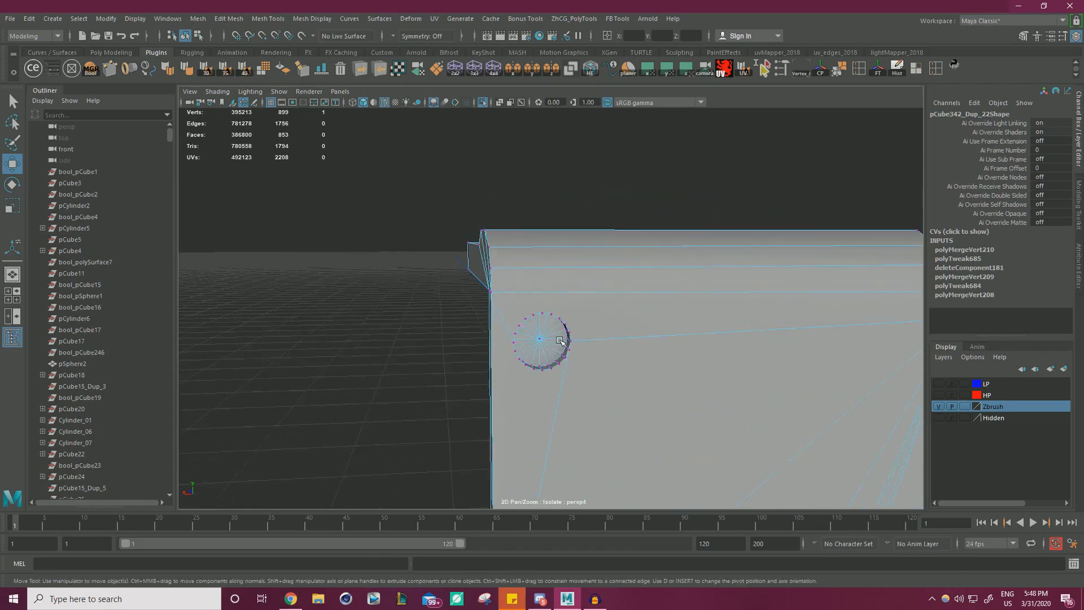
right_drag(554, 354, 553, 395)
click(548, 377)
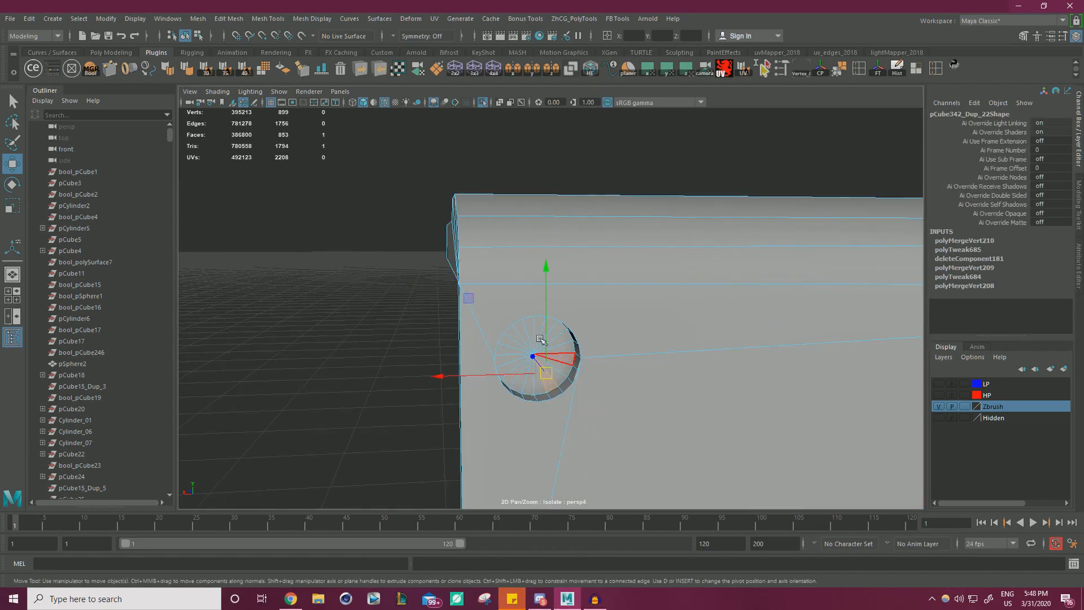
alt+drag(556, 351, 524, 285)
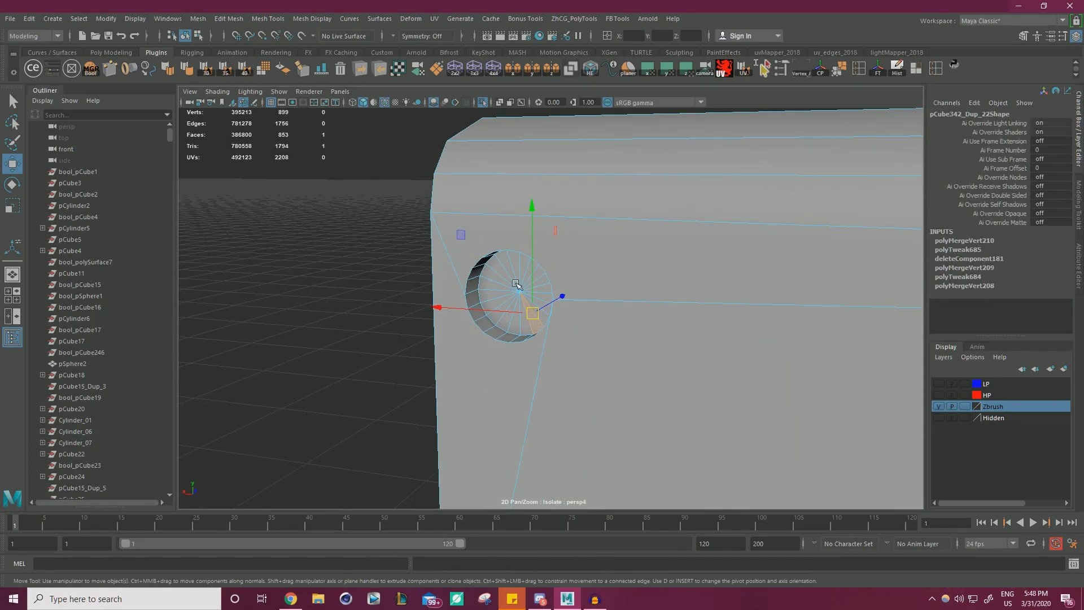
key(shift+period)
key(shift+period)
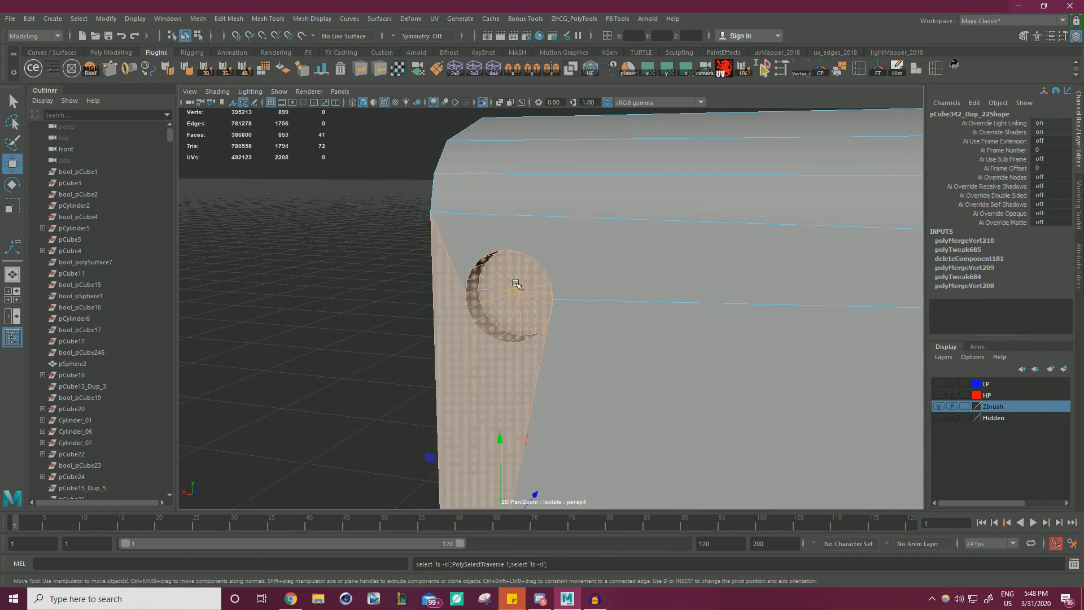
alt+right_drag(510, 293, 419, 425)
ctrl+drag(379, 421, 568, 388)
alt+right_drag(570, 389, 704, 386)
key(Delete)
scroll(604, 338, up, 3)
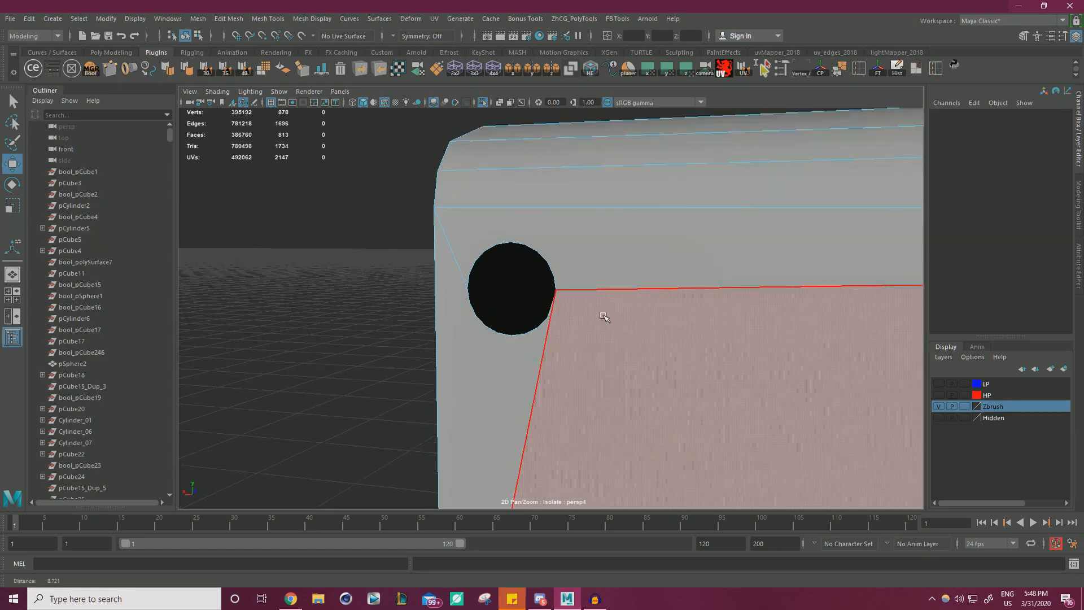
Merge only this hole's rim edges to their center and snap the merged vertex onto the panel's adjacent upper corner.
right_drag(606, 258, 605, 232)
drag(314, 401, 337, 400)
scroll(384, 376, down, 4)
alt+drag(433, 353, 395, 349)
ctrl+drag(362, 346, 698, 389)
ctrl+drag(653, 136, 396, 246)
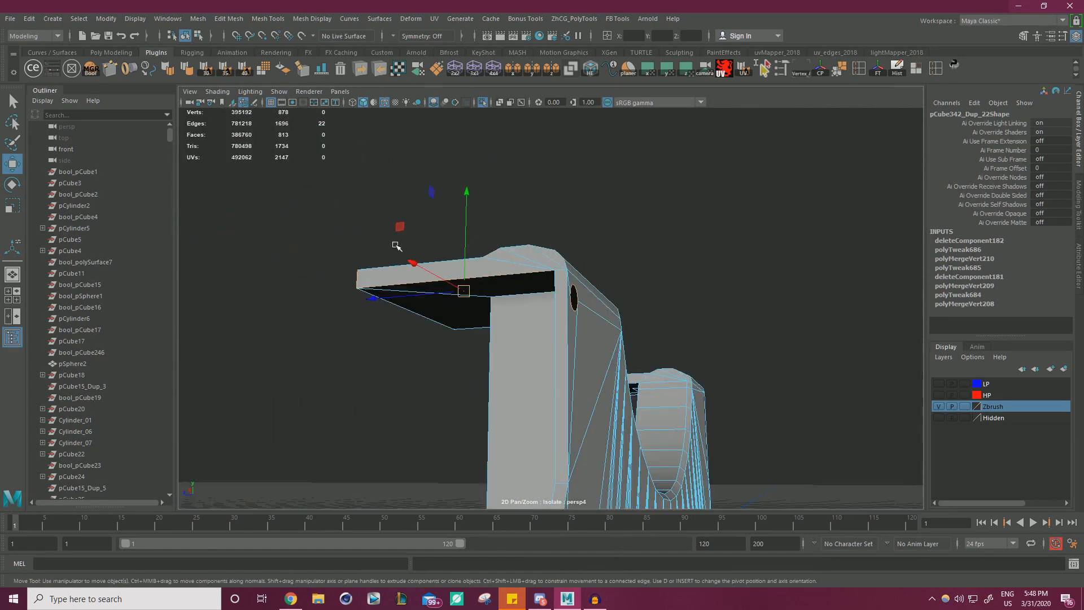
ctrl+drag(295, 215, 547, 295)
alt+drag(827, 289, 713, 305)
alt+drag(629, 271, 804, 323)
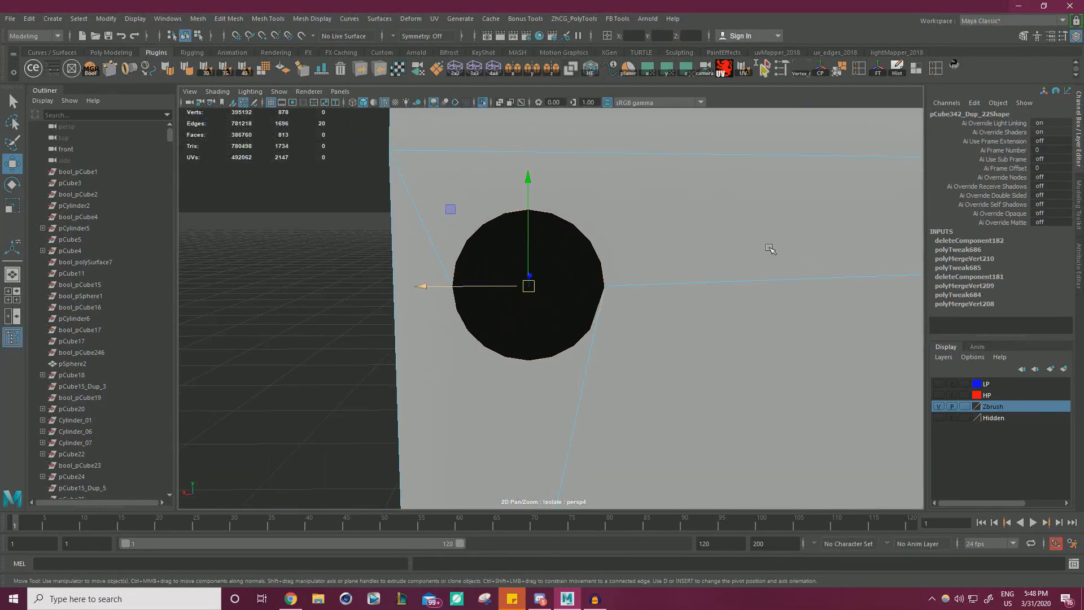
shift+right_drag(289, 275, 290, 205)
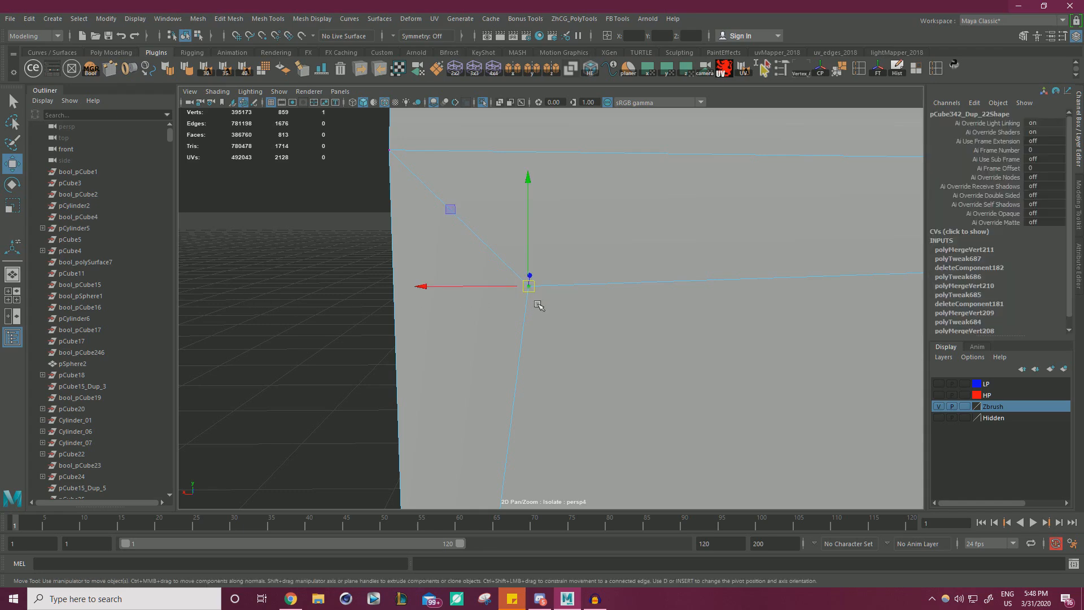
drag(528, 287, 394, 152)
Select all of the panel's vertices and merge the coincident ones with a distance threshold of 0.0001.
alt+right_drag(452, 192, 267, 217)
alt+middle_drag(686, 254, 562, 162)
alt+drag(561, 162, 581, 177)
drag(315, 443, 848, 148)
shift+right_drag(299, 276, 346, 222)
scroll(552, 184, up, 6)
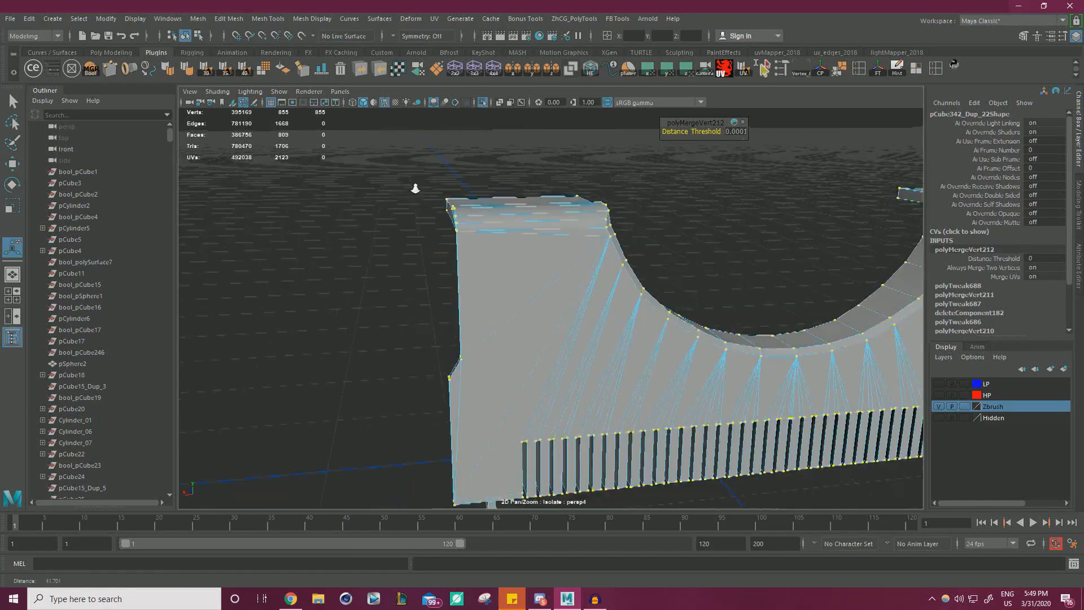
Compare the panel's rounded arm end and its two holes with the surrounding parts and the HP layer, then isolate the panel again.
alt+drag(415, 188, 696, 334)
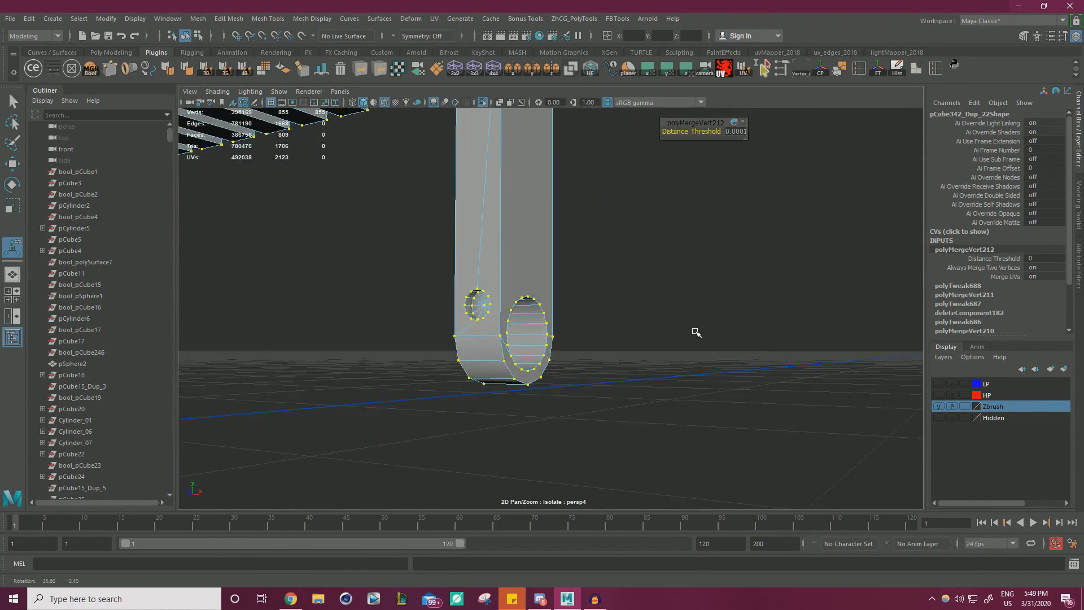
scroll(574, 302, up, 5)
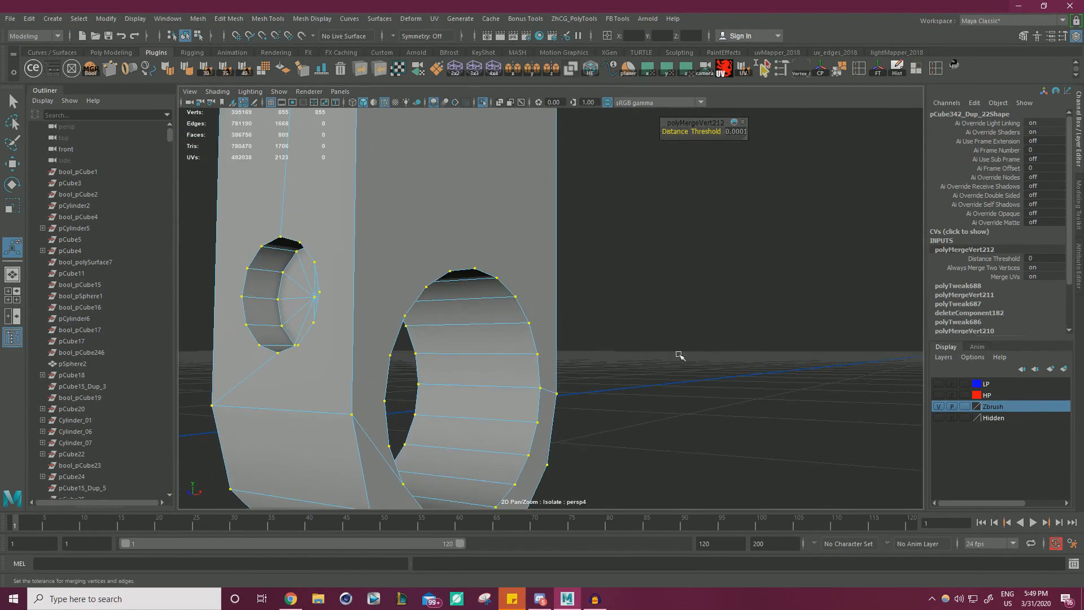
scroll(680, 356, down, 4)
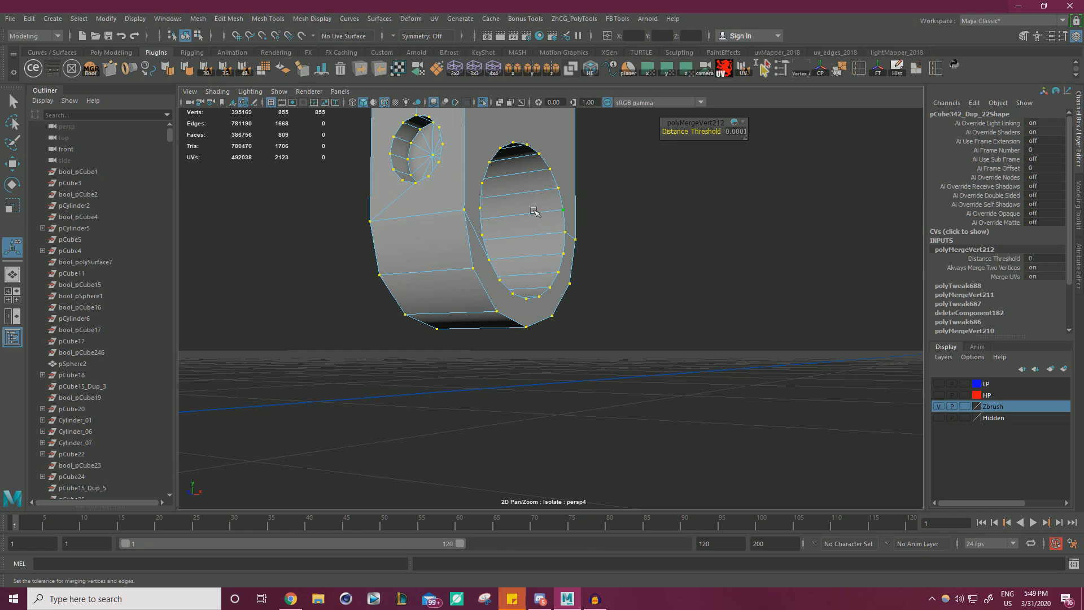
right_drag(457, 172, 511, 153)
click(605, 223)
click(556, 200)
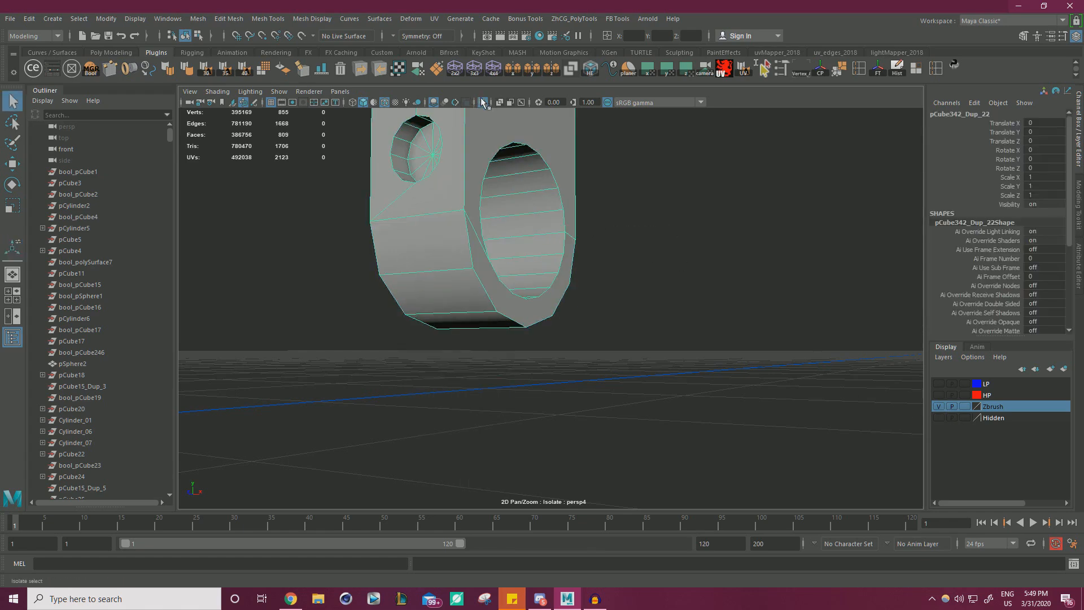
click(482, 101)
alt+drag(593, 188, 394, 222)
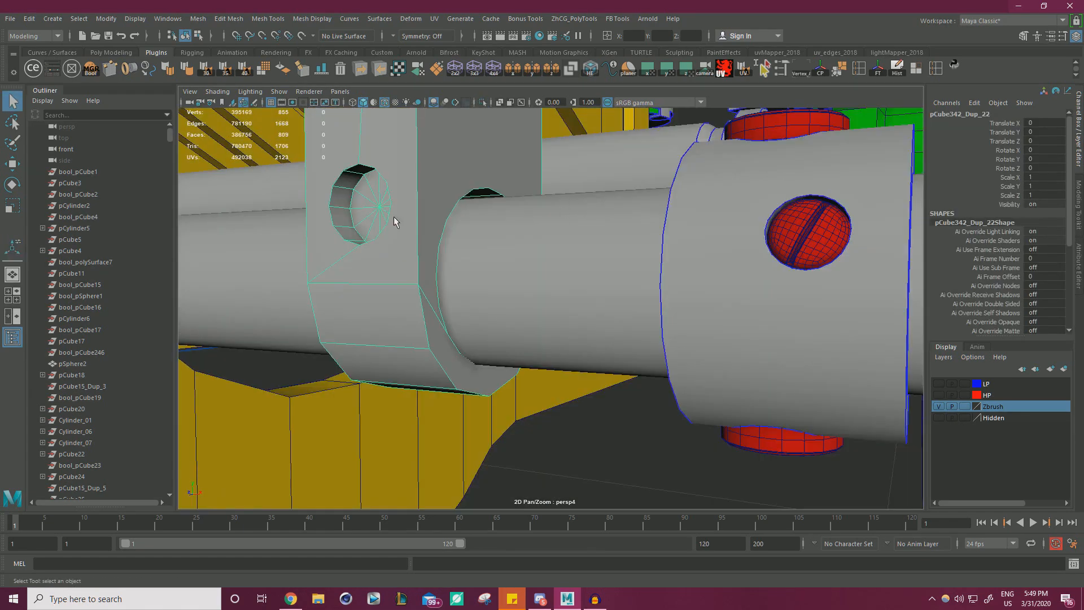
click(939, 406)
click(938, 395)
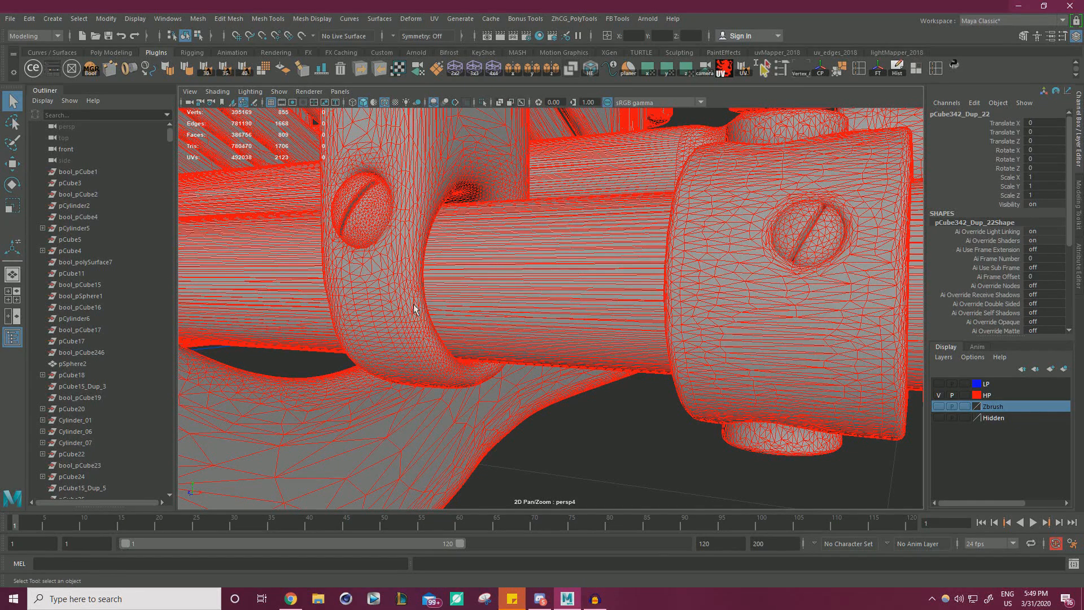
click(939, 395)
click(938, 405)
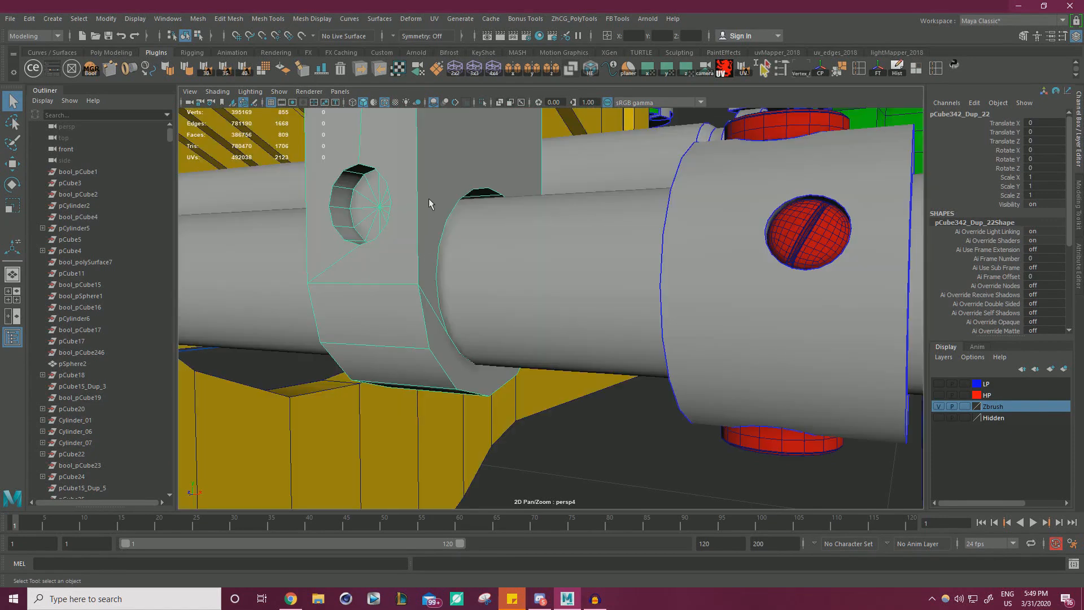
key(w)
click(482, 102)
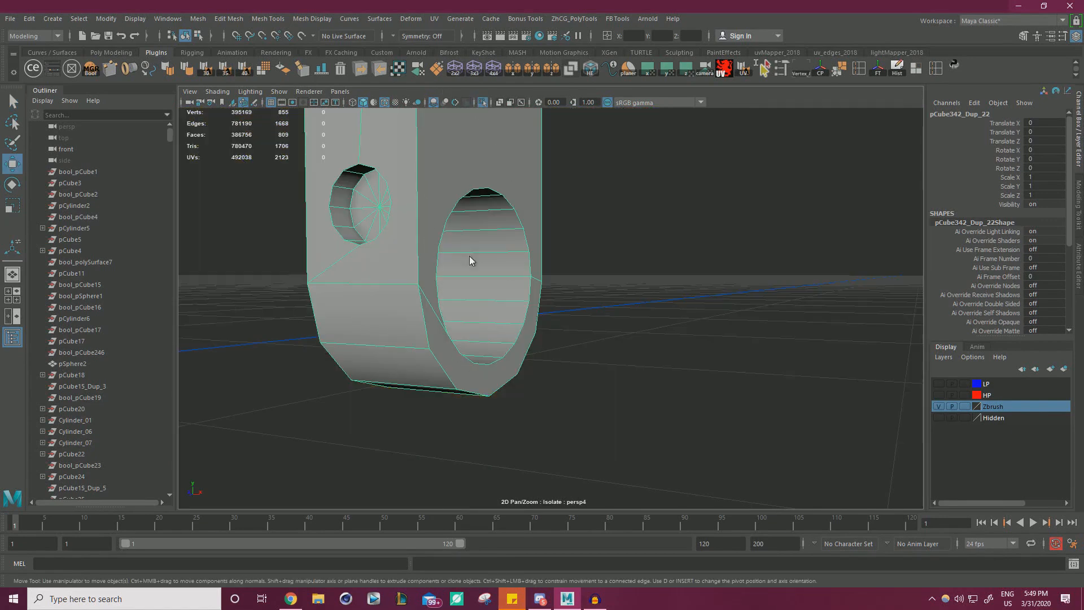
In face selection, compare the facets on the arm's rounded outer end with those lining its large hole.
right_drag(472, 260, 474, 294)
click(478, 253)
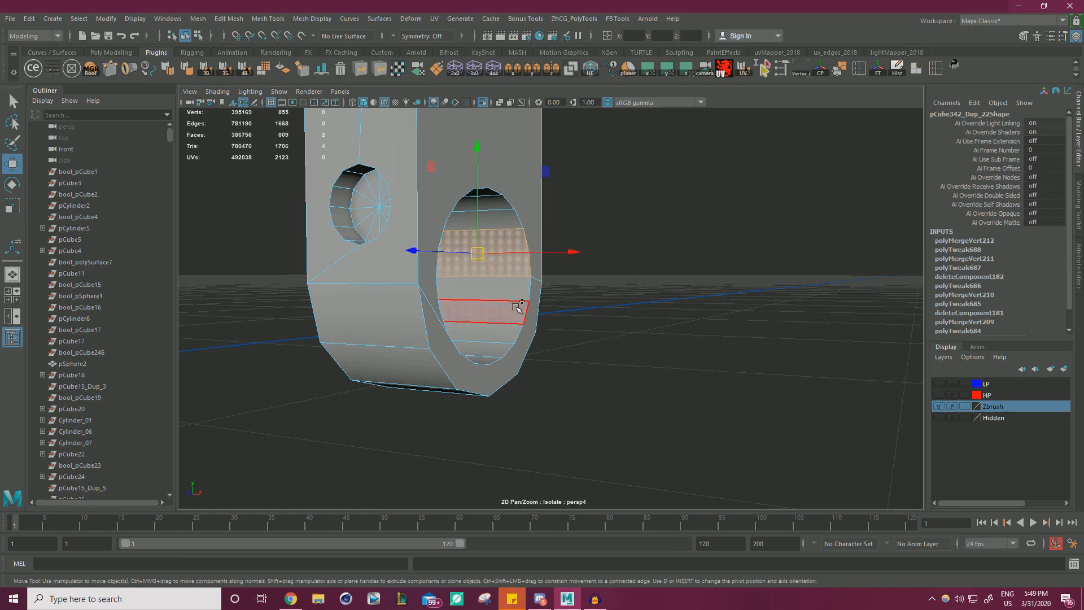
click(364, 317)
shift+click(384, 362)
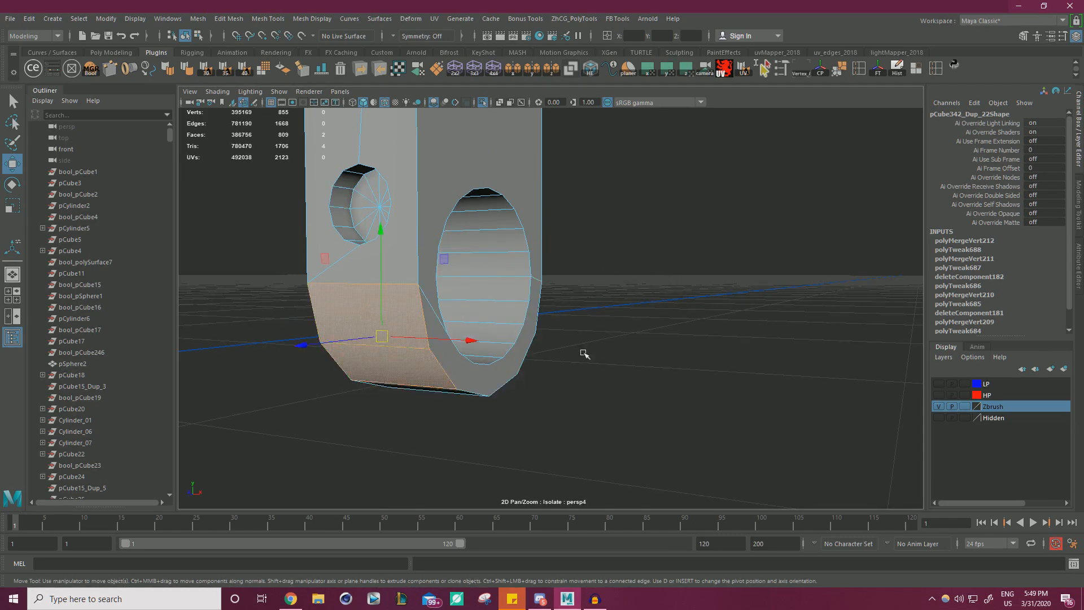
alt+right_drag(584, 354, 464, 290)
alt+drag(464, 290, 389, 242)
alt+middle_drag(390, 242, 539, 315)
alt+right_drag(539, 315, 676, 331)
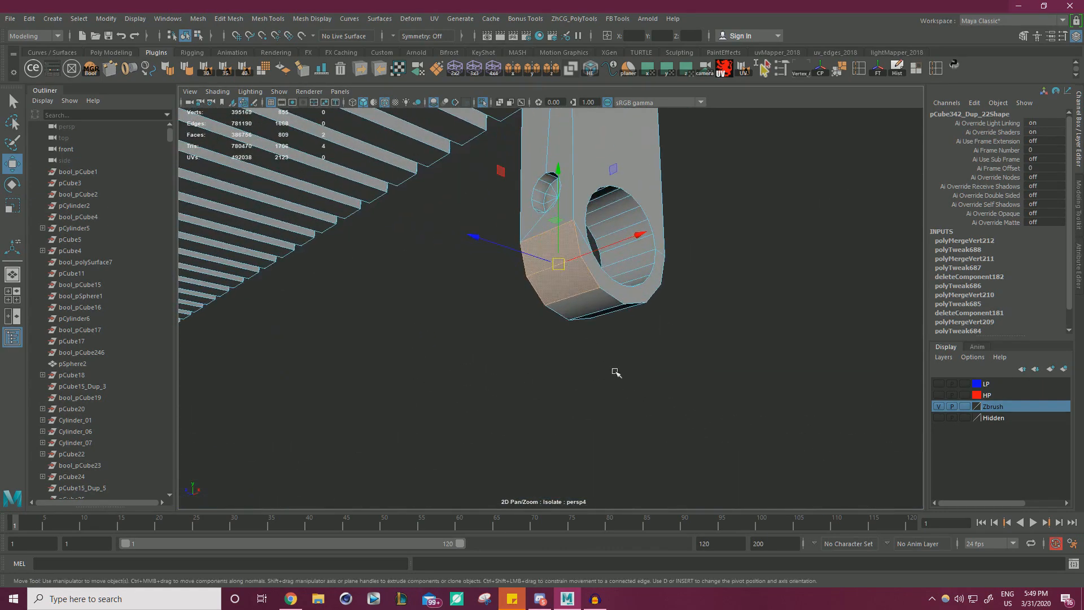
click(585, 308)
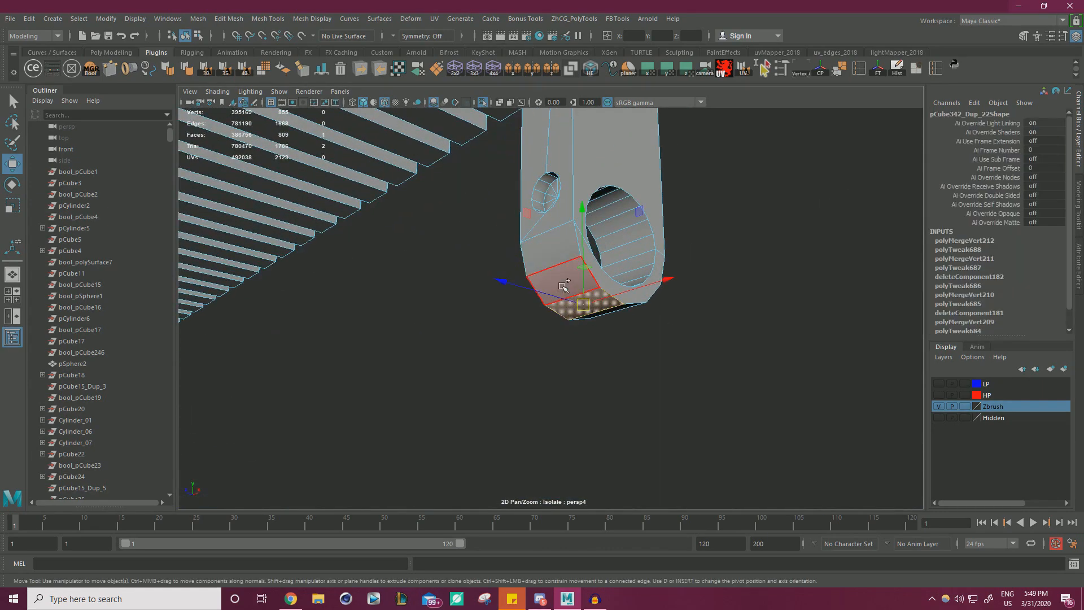
shift+click(563, 287)
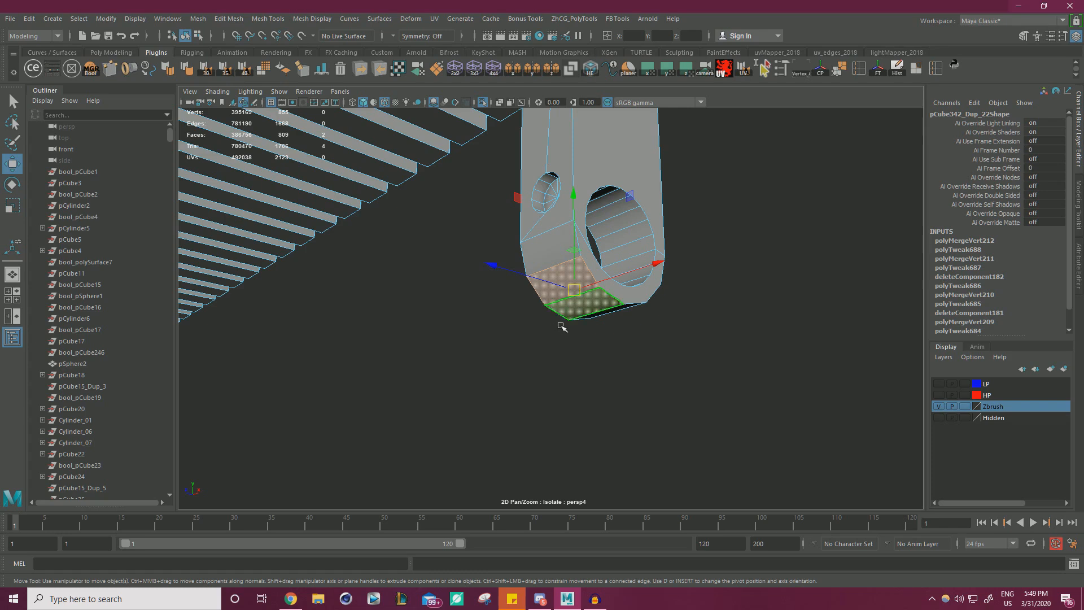
key(alt+Tab)
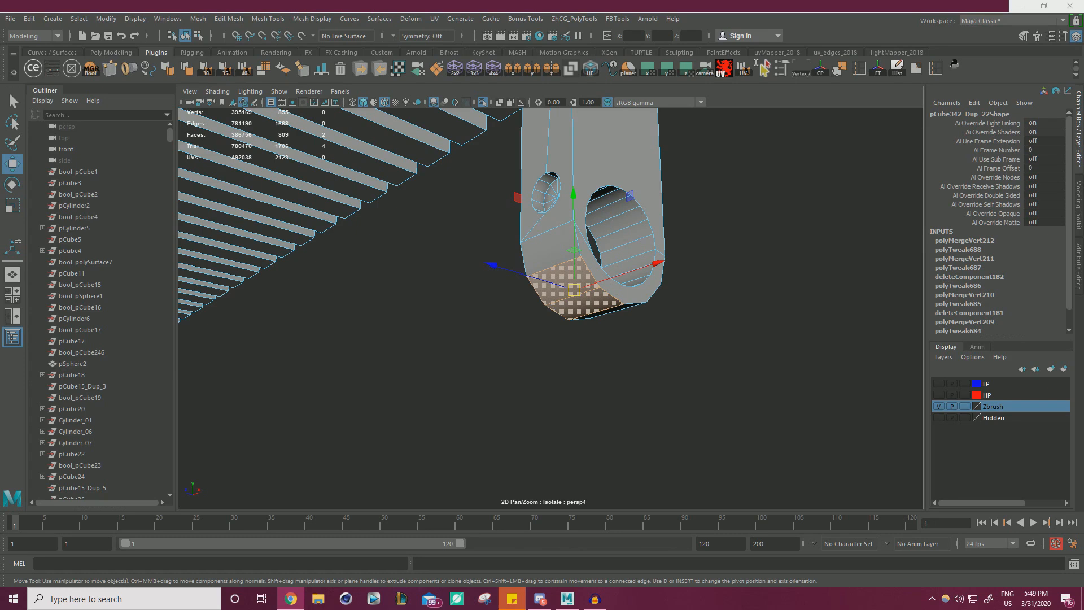
click(769, 315)
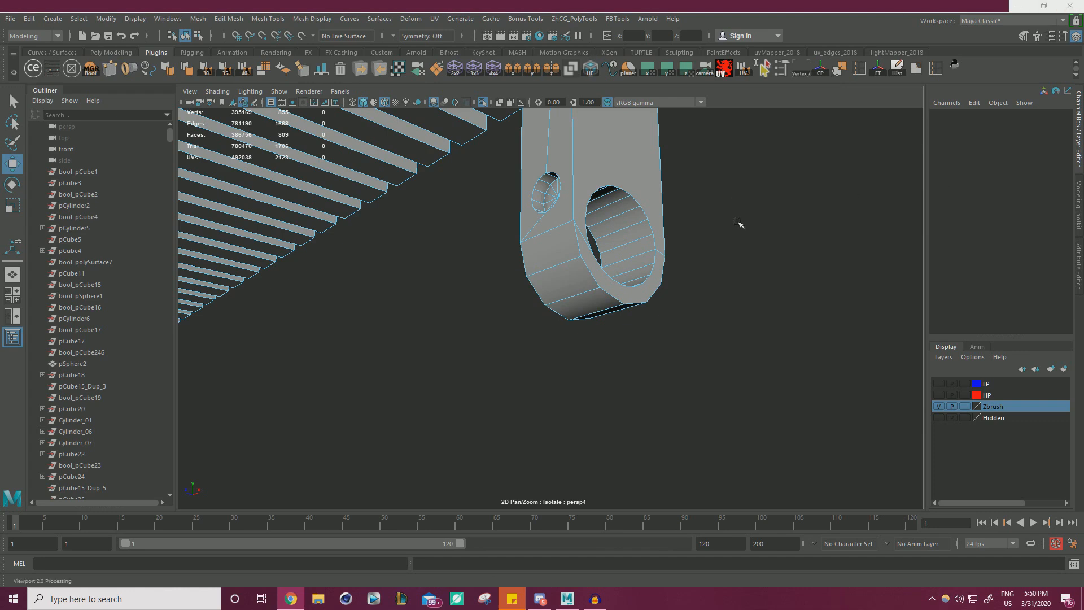
click(551, 265)
shift+click(577, 215)
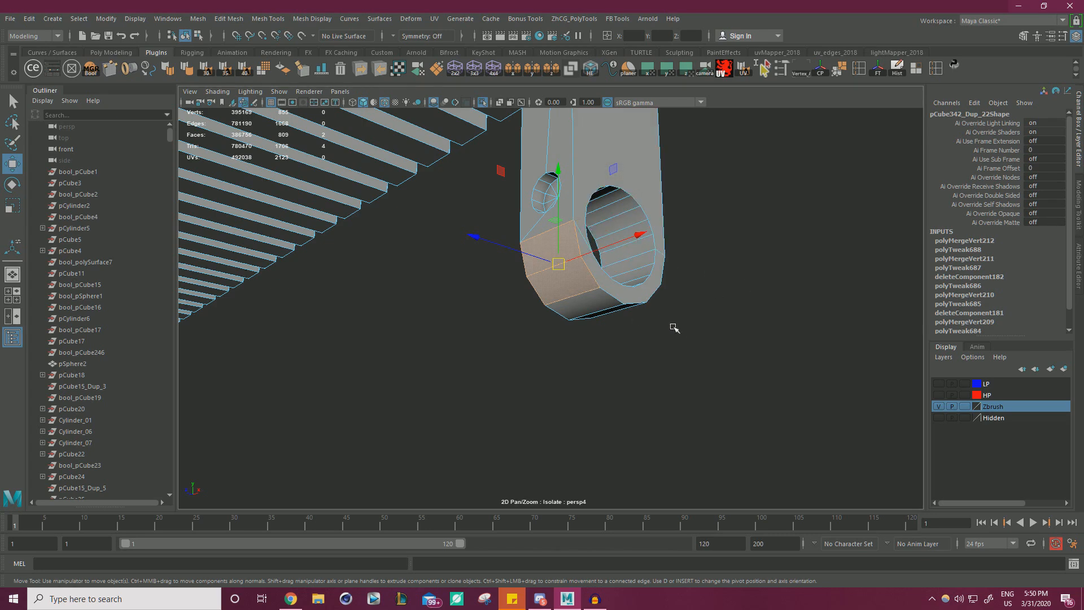
scroll(655, 318, up, 3)
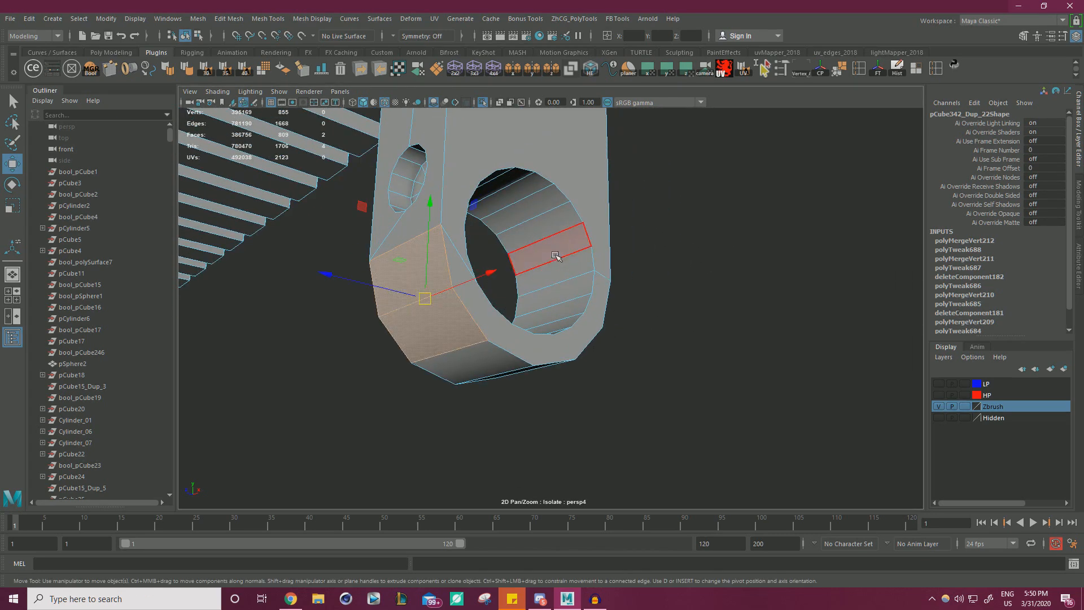
click(555, 256)
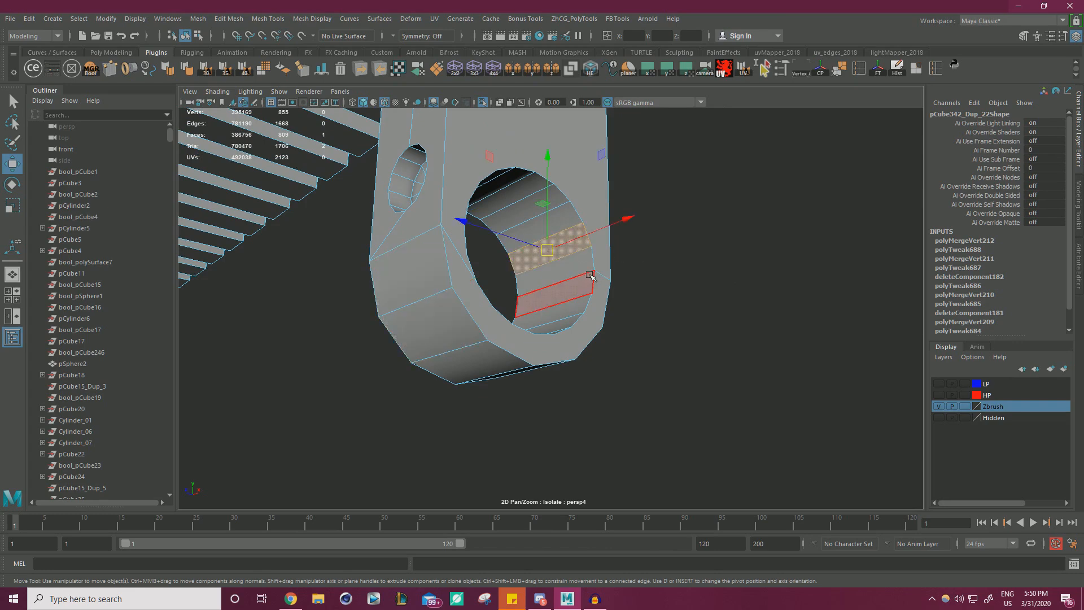
key(shift+period)
scroll(587, 273, down, 6)
alt+drag(587, 274, 561, 200)
key(shift+comma)
alt+middle_drag(636, 219, 642, 287)
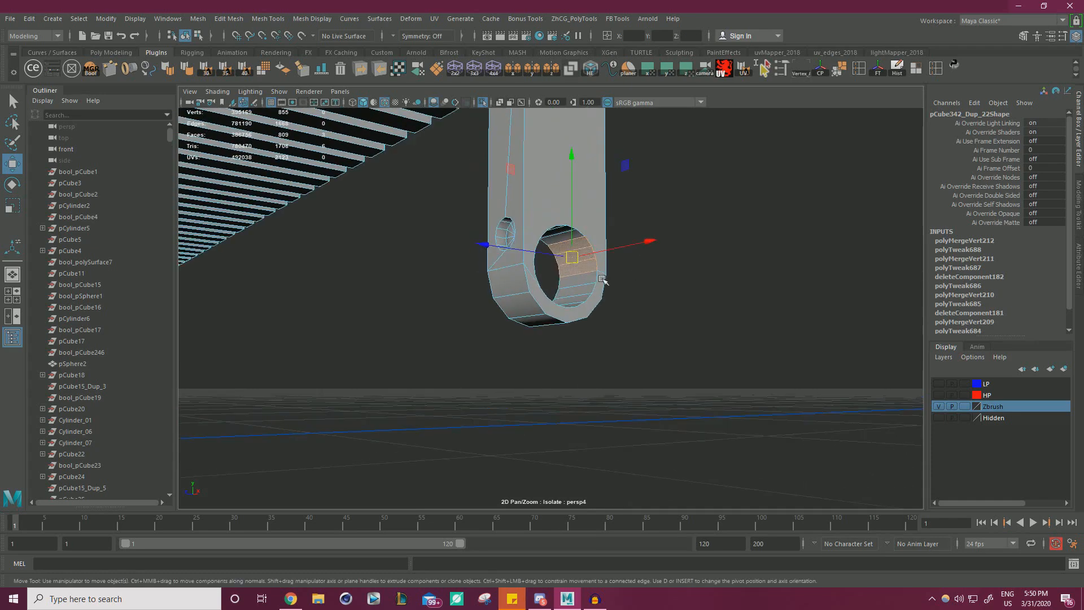
alt+right_drag(608, 284, 666, 283)
shift+click(594, 267)
shift+click(590, 283)
alt+drag(590, 283, 634, 296)
Select only the wall faces of the large hole and the small recess's faces at the arm's rounded end and delete them.
drag(456, 406, 690, 211)
alt+drag(475, 257, 720, 217)
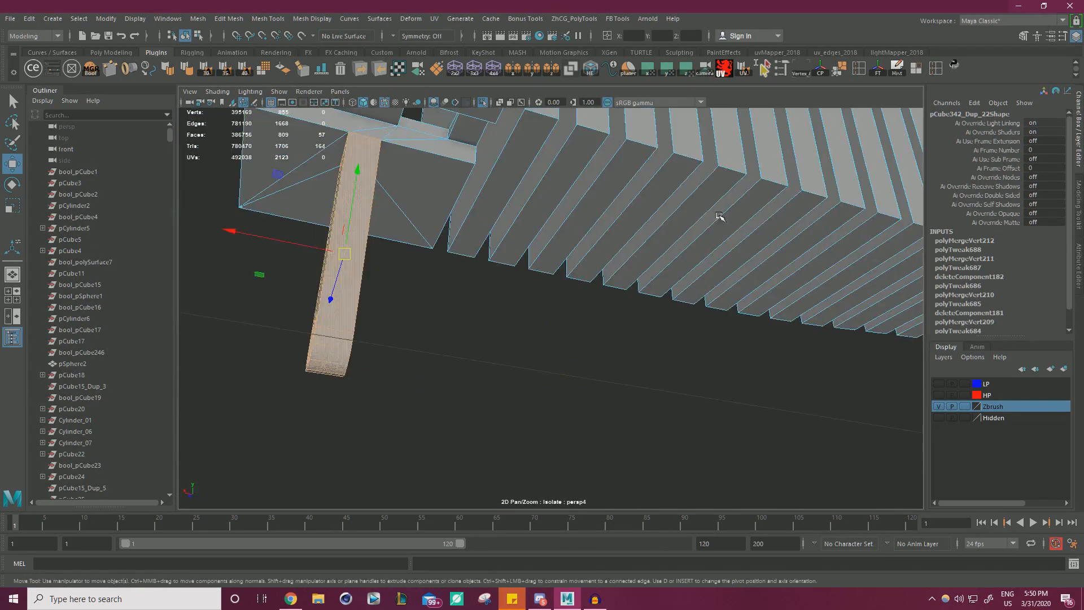
alt+drag(565, 260, 346, 289)
alt+drag(403, 235, 751, 221)
alt+right_drag(655, 320, 740, 338)
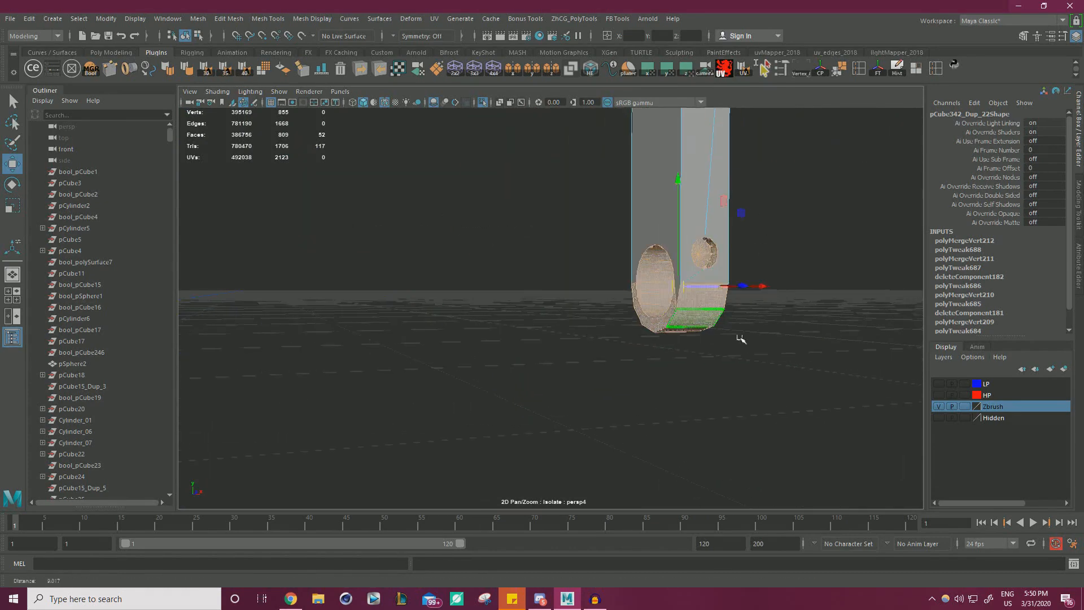
alt+middle_drag(739, 338, 638, 336)
alt+drag(638, 336, 655, 307)
alt+right_drag(655, 307, 752, 314)
ctrl+click(700, 207)
ctrl+click(676, 246)
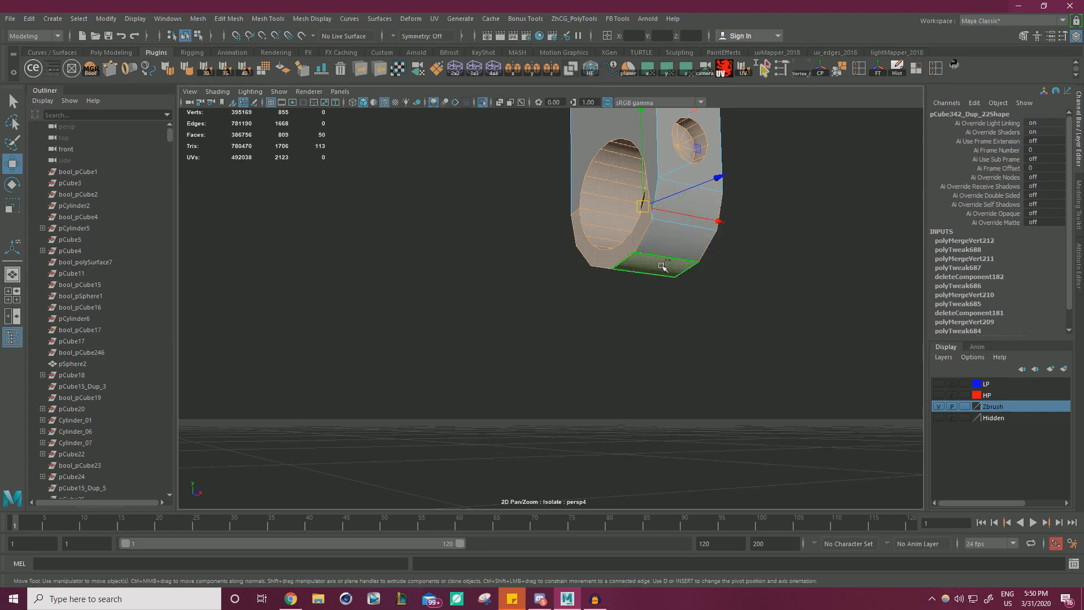
ctrl+click(662, 265)
alt+drag(663, 266, 730, 280)
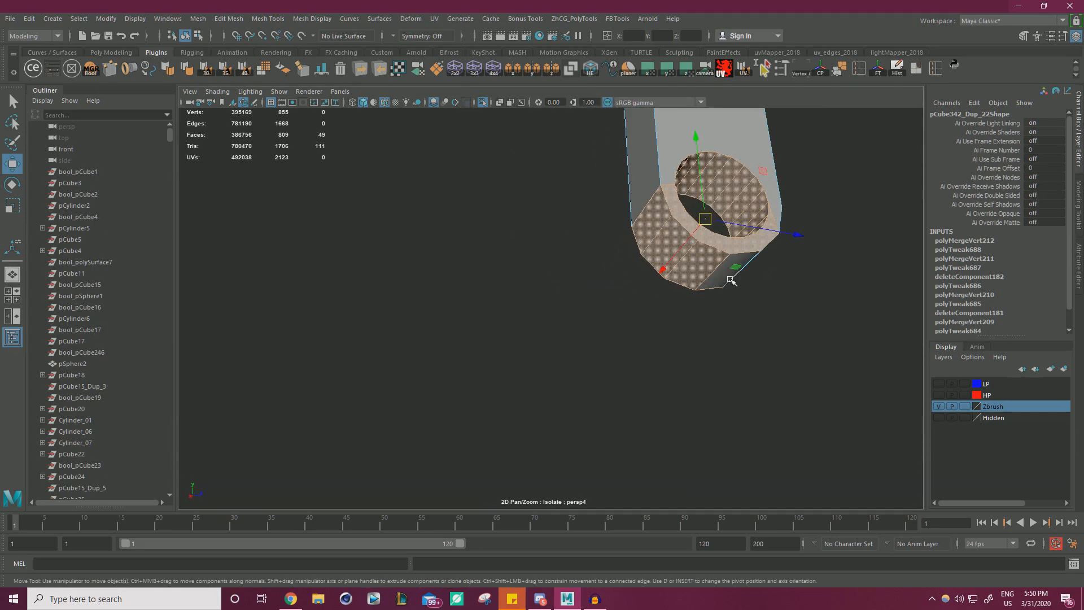
ctrl+click(693, 260)
ctrl+click(664, 238)
ctrl+click(650, 218)
ctrl+click(768, 241)
alt+drag(768, 241, 365, 238)
ctrl+click(351, 330)
alt+drag(275, 320, 603, 320)
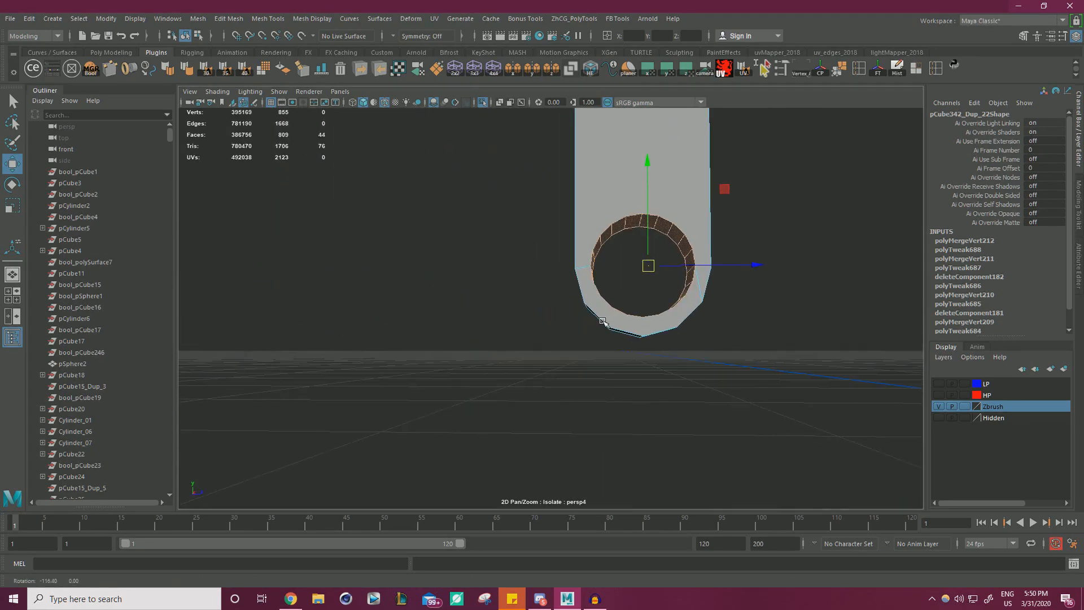
key(Delete)
Select only the border edges of the large hole's opening on one side of the arm and merge them to their center.
mouse_move(591, 268)
alt+mouse_down()
mouse_move(696, 285)
mouse_move(498, 266)
mouse_move(589, 271)
alt+mouse_up()
alt+right_drag(589, 271, 689, 298)
right_click(602, 264)
click(602, 233)
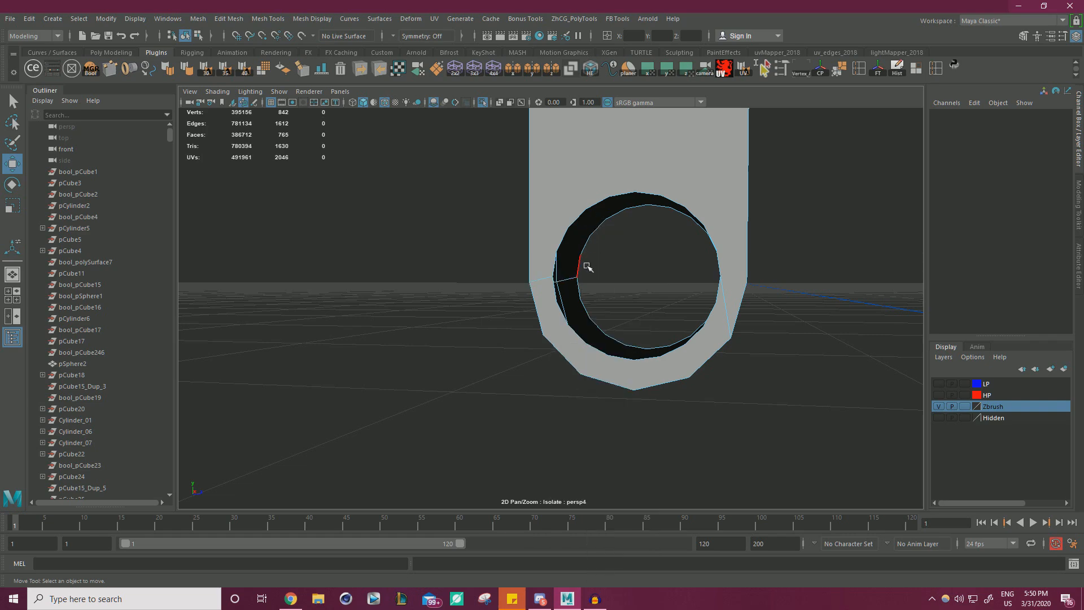
click(593, 270)
alt+drag(661, 290, 532, 399)
drag(472, 416, 525, 232)
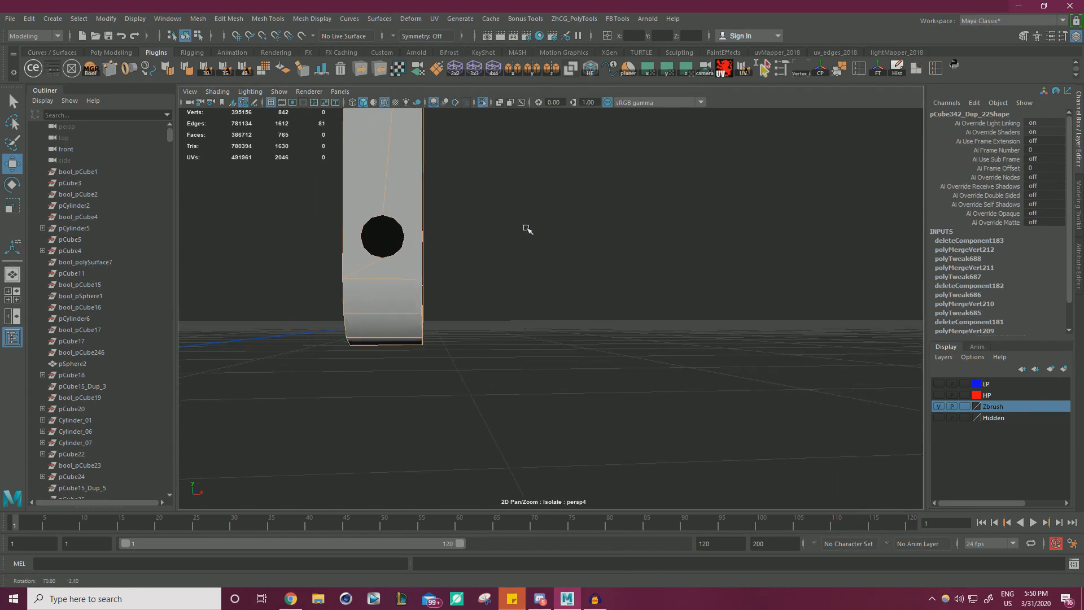
drag(505, 366, 361, 176)
alt+drag(513, 230, 619, 232)
ctrl+drag(498, 348, 564, 280)
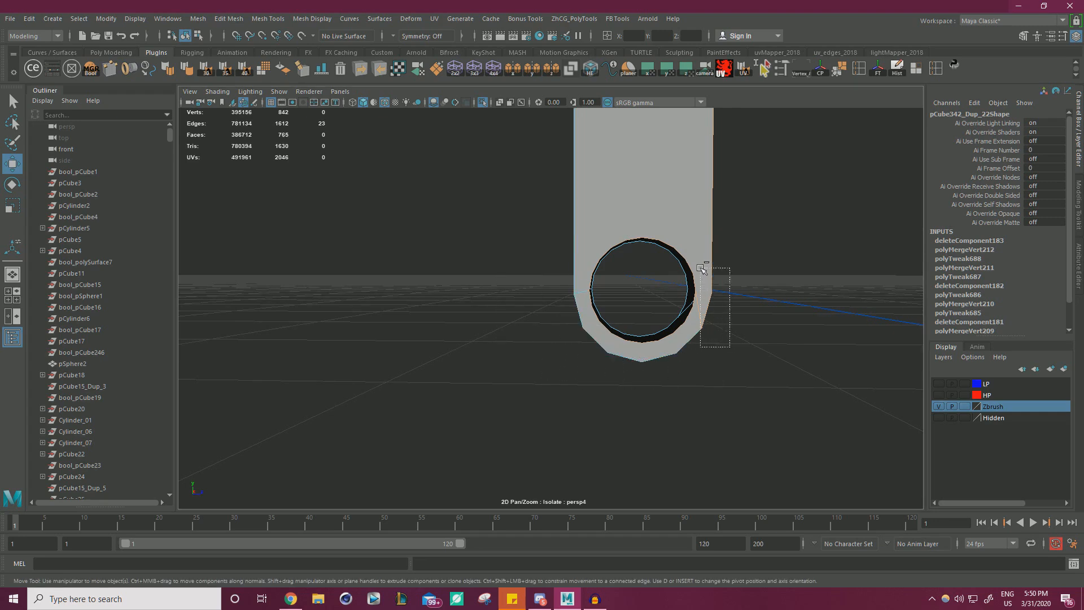
ctrl+drag(712, 196, 734, 207)
alt+drag(739, 225, 774, 254)
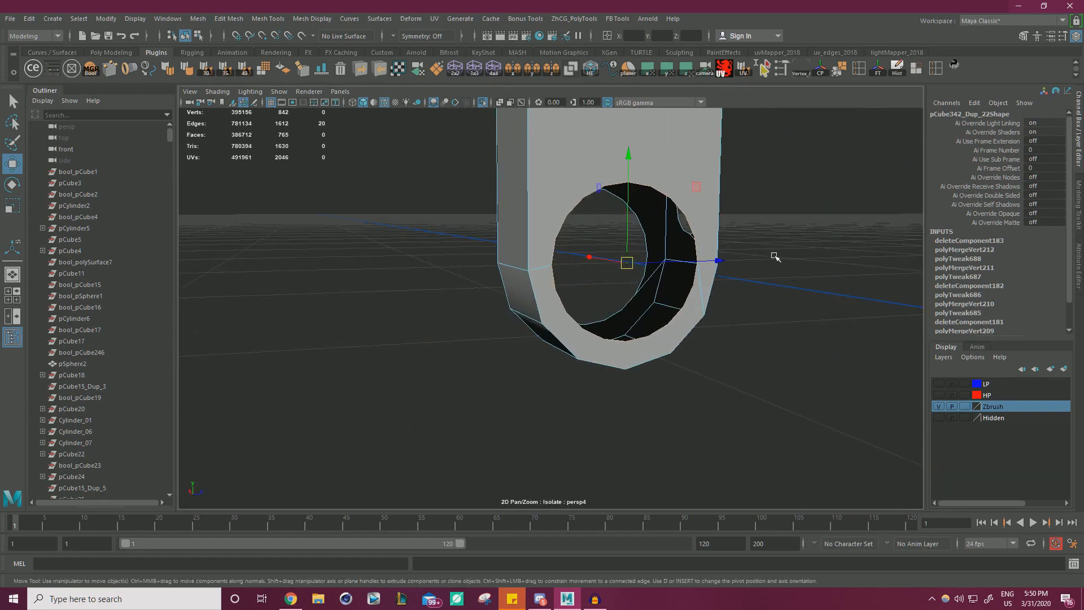
shift+right_click(783, 236)
shift+right_drag(783, 236, 645, 269)
Select the border of the large hole's remaining opening on the arm's opposite side and fill it with a face.
alt+drag(733, 313, 592, 250)
right_click(593, 250)
right_drag(593, 250, 591, 216)
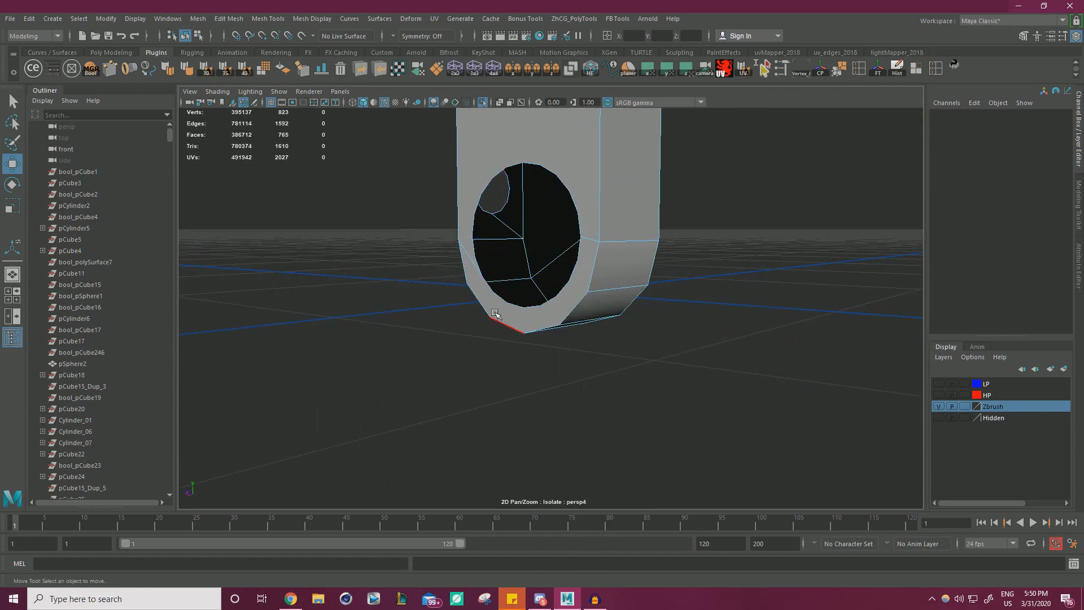
click(499, 301)
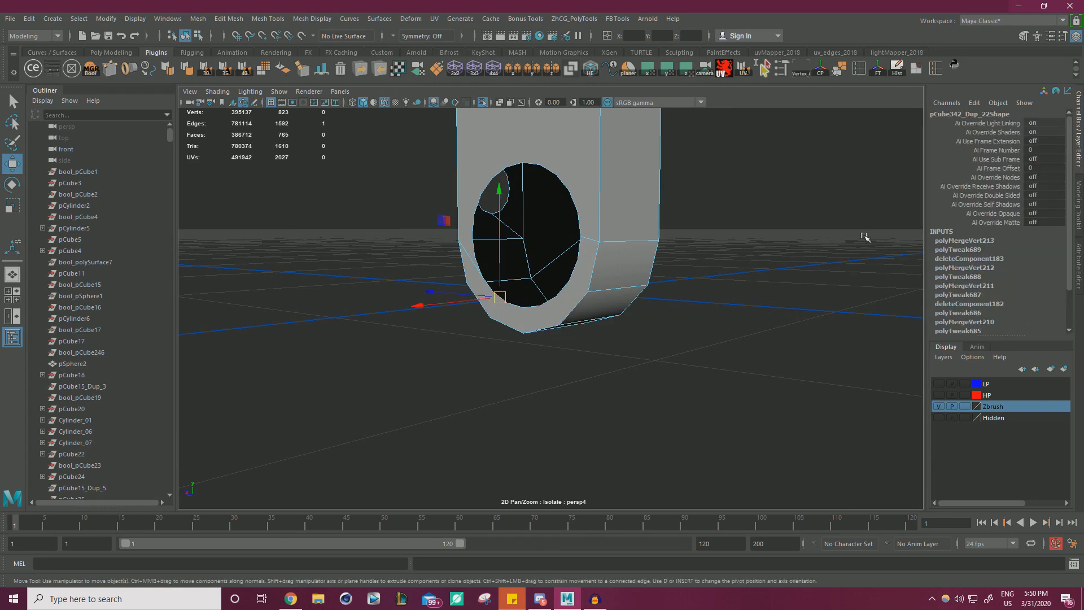
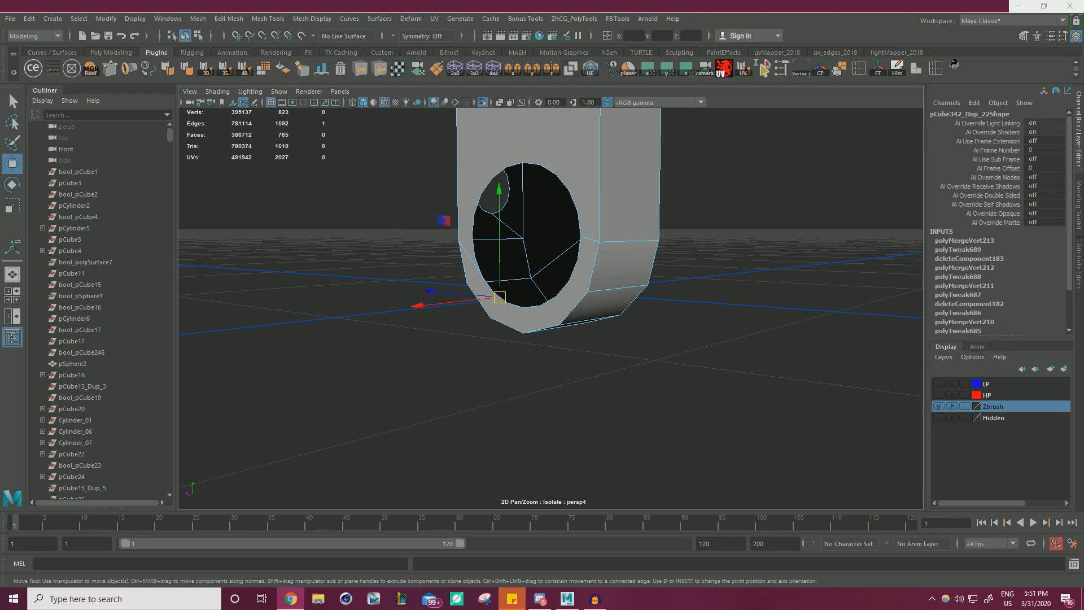
click(726, 343)
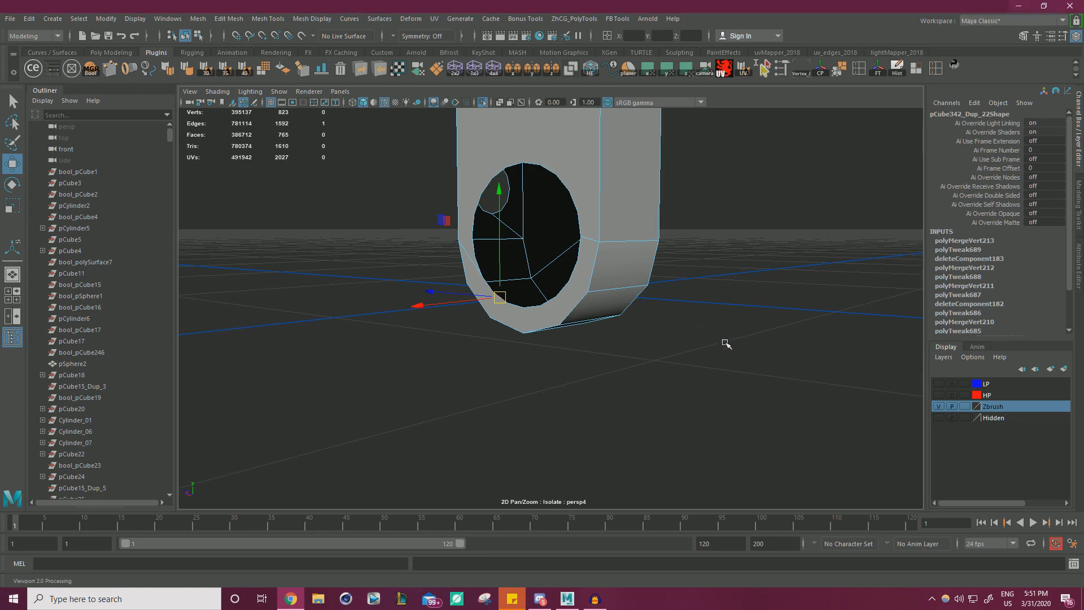
double_click(572, 285)
alt+right_drag(728, 281, 721, 281)
alt+drag(720, 282, 747, 280)
shift+right_drag(708, 272, 689, 418)
Select the face filling the large hole and merge its vertices to the center.
right_drag(536, 234, 534, 267)
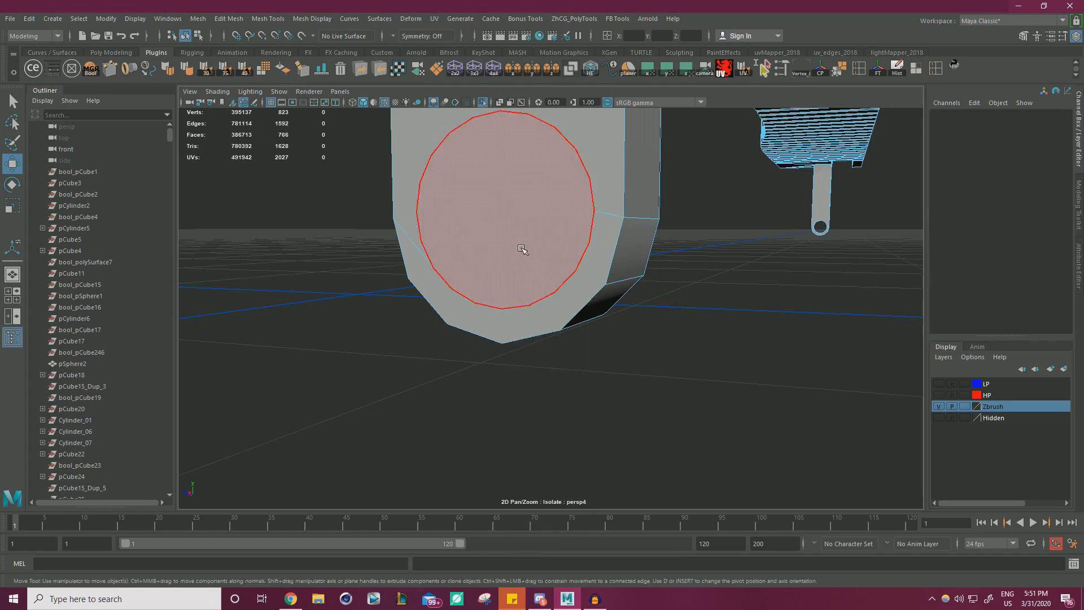
click(523, 249)
shift+right_drag(715, 329, 713, 303)
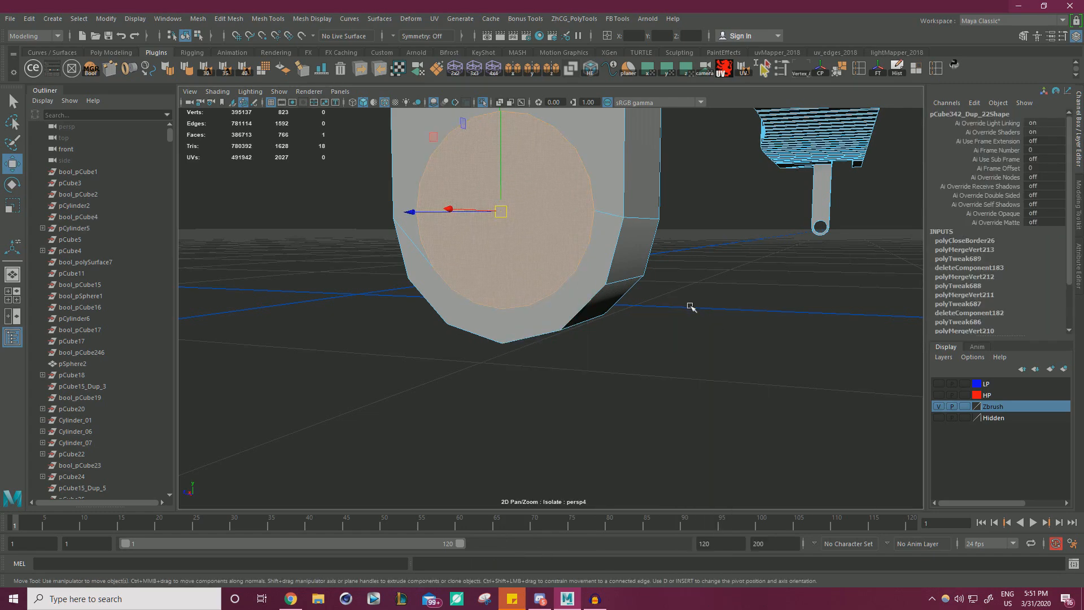
Merge the small round opening's border edges to their center and delete the leftover edge on the arm's narrow side.
alt+drag(689, 307, 536, 232)
right_drag(536, 232, 517, 203)
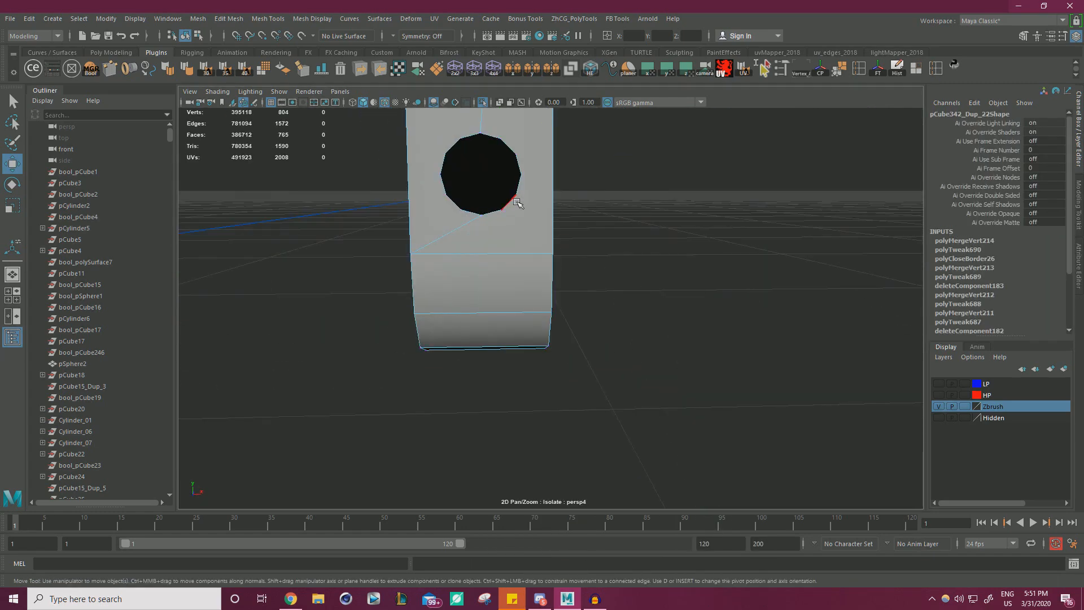
shift+right_drag(641, 225, 632, 194)
alt+drag(634, 225, 592, 282)
right_drag(592, 282, 592, 217)
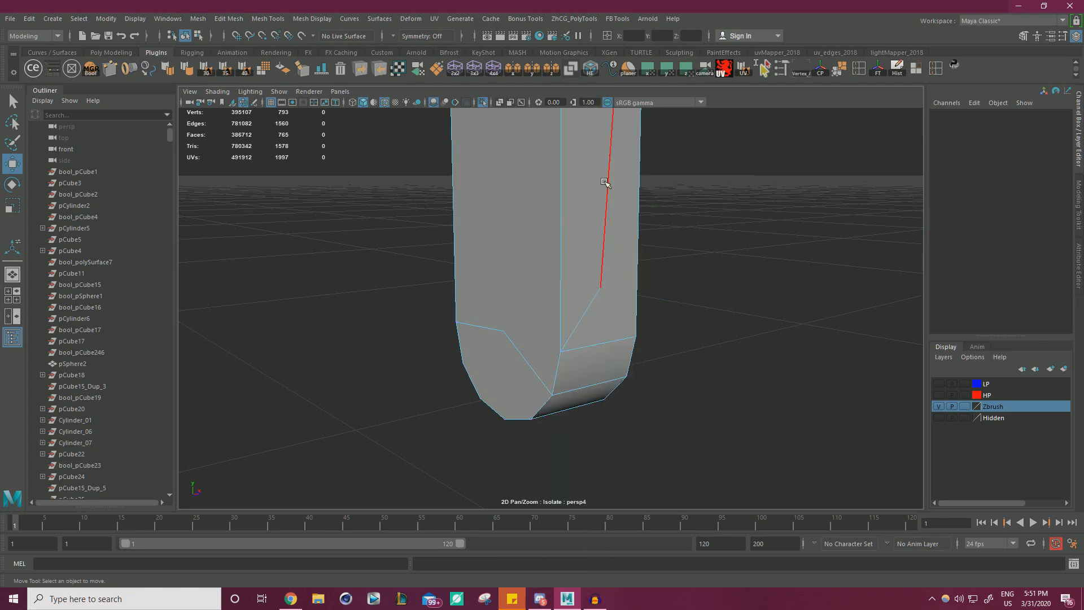
click(607, 185)
key(Delete)
Delete the leftover edges that meet at the collapsed hole centers on both wide sides of the arm's rounded end.
alt+drag(588, 310, 641, 307)
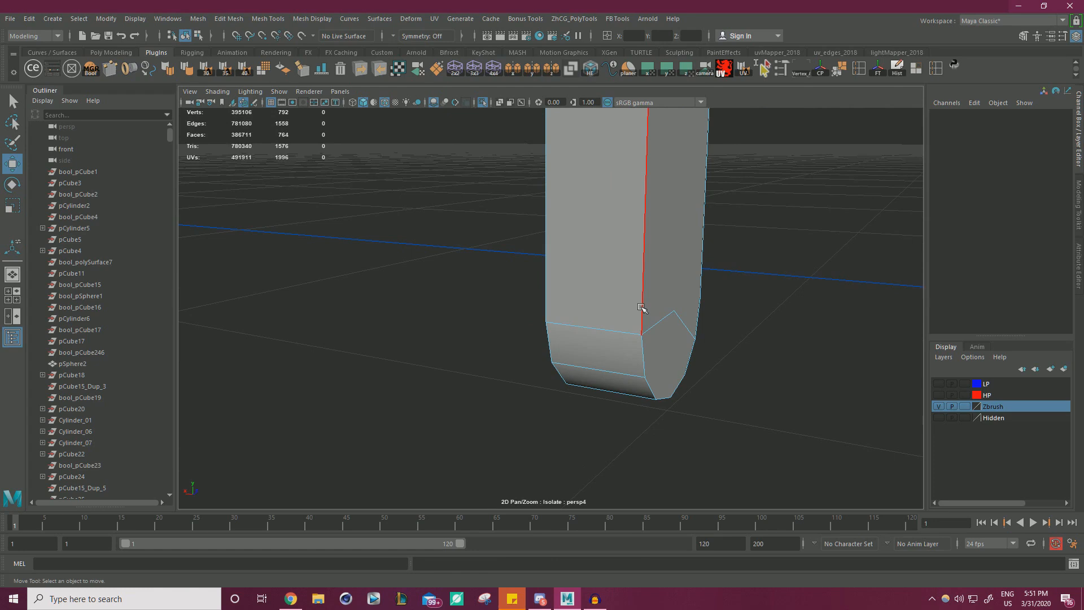
mouse_move(647, 303)
alt+mouse_down()
mouse_move(537, 281)
mouse_move(643, 303)
alt+mouse_up()
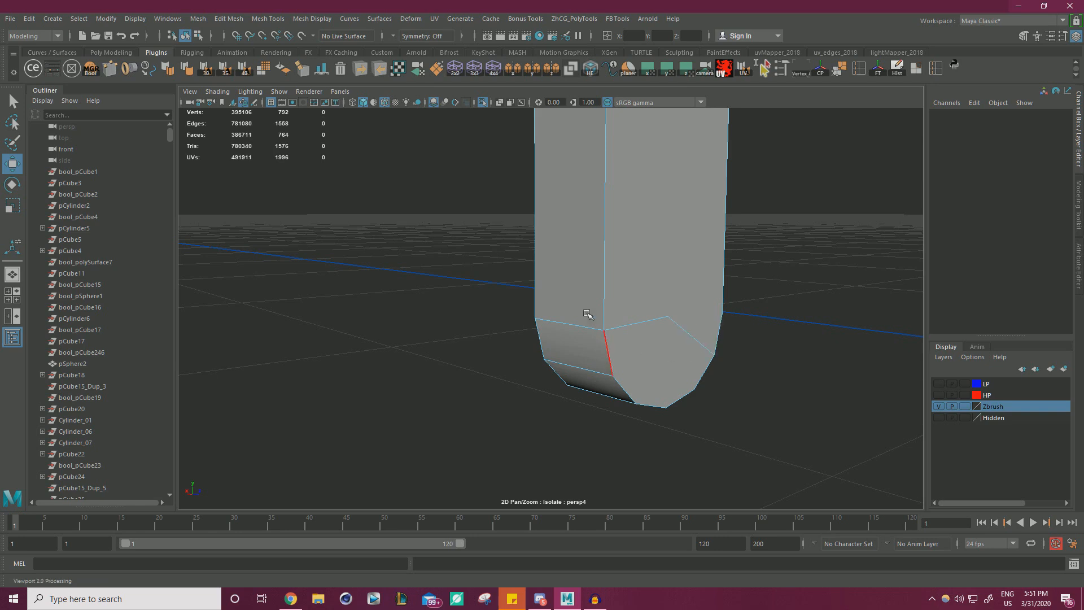
click(646, 325)
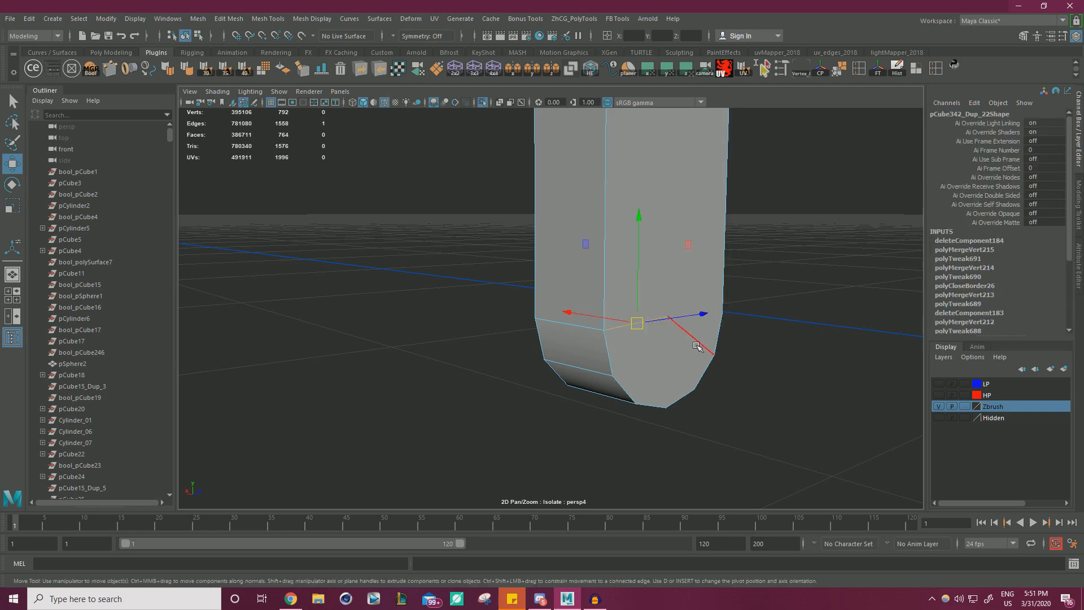
shift+click(697, 346)
alt+drag(777, 339, 903, 339)
scroll(789, 339, up, 3)
shift+click(526, 308)
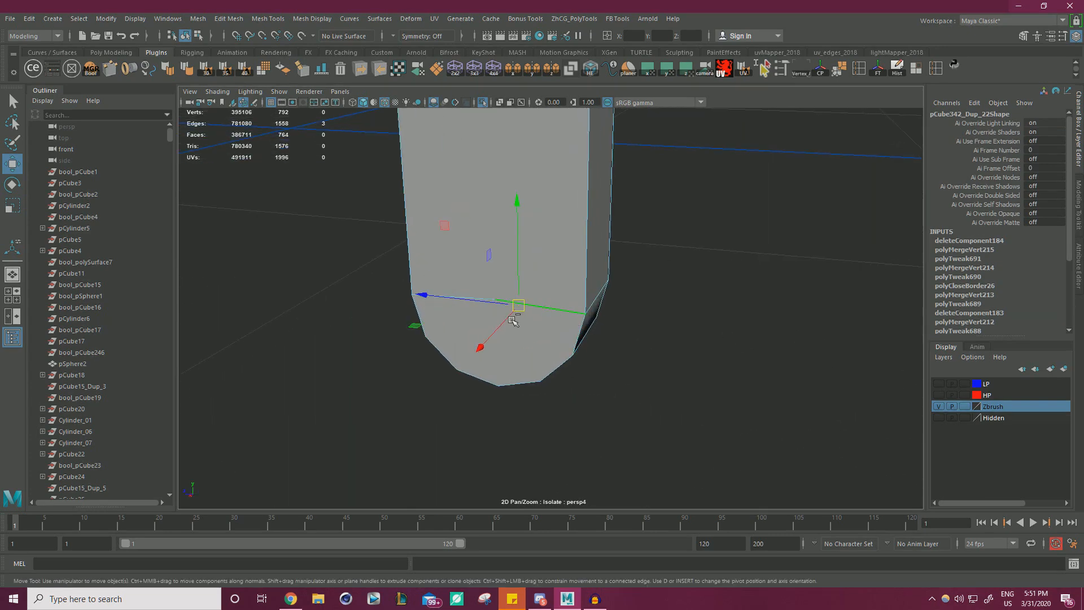
key(Delete)
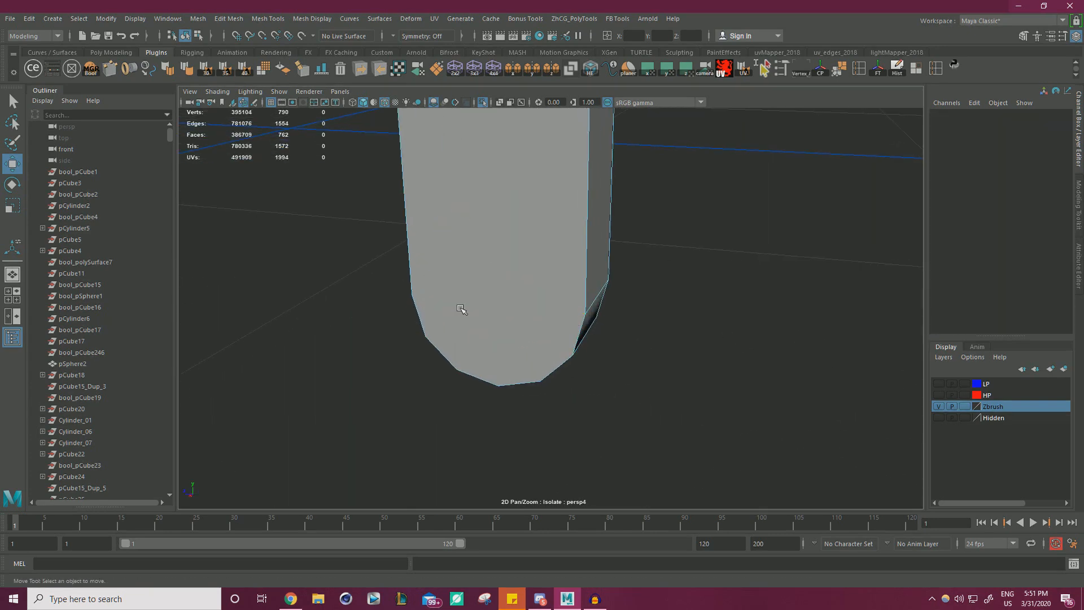
Connect three pairs of opposite vertices across one wide side of the arm's rounded end.
right_drag(474, 242, 429, 243)
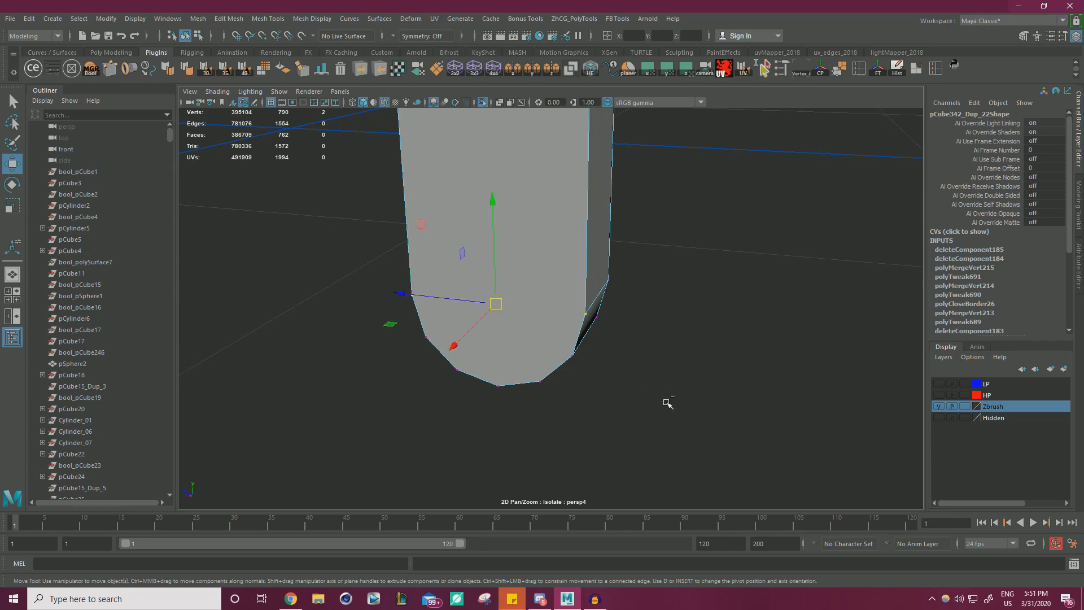
shift+right_drag(667, 403, 699, 414)
key(w)
scroll(595, 356, down, 2)
alt+drag(595, 355, 572, 338)
click(562, 371)
alt+drag(677, 452, 841, 437)
alt+right_drag(683, 433, 756, 451)
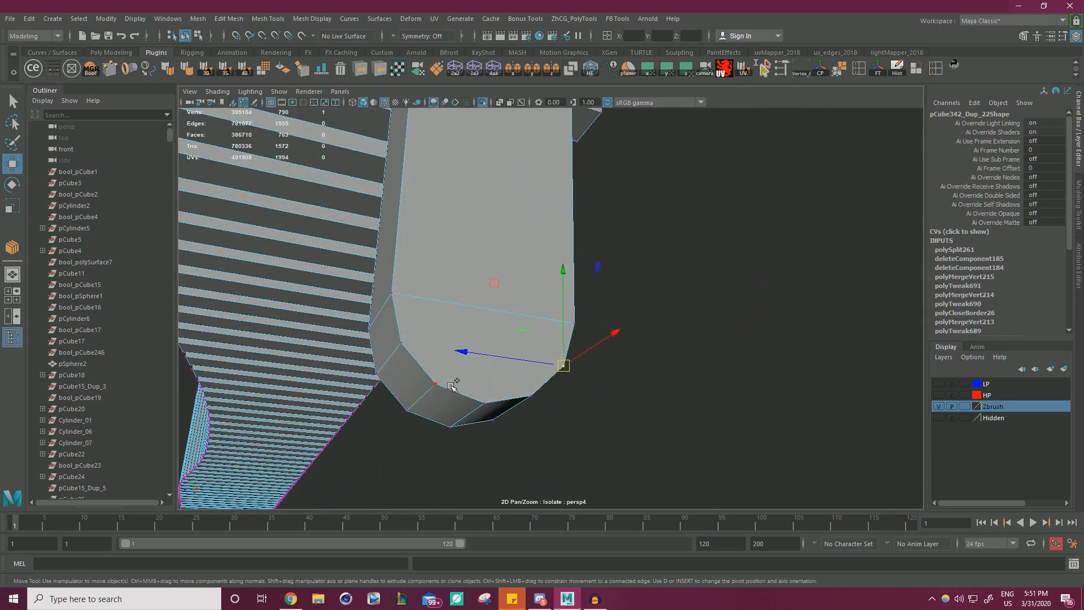
shift+right_drag(538, 412, 610, 450)
key(w)
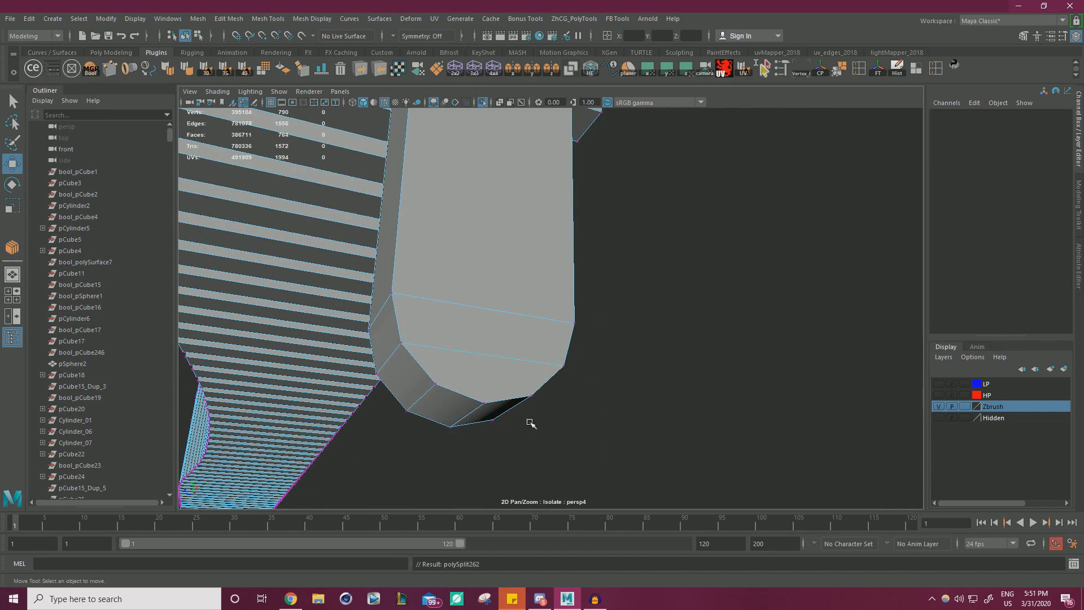
click(439, 383)
alt+drag(440, 381, 560, 408)
shift+right_drag(575, 405, 746, 426)
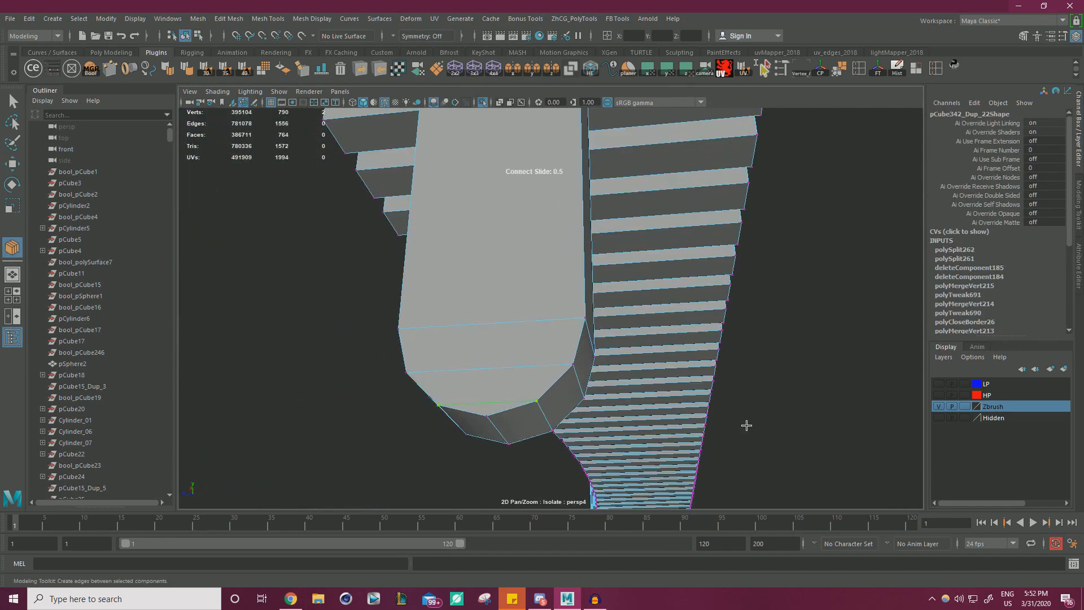
key(w)
Connect three pairs of opposite vertices across the other wide side of the same rounded end.
alt+drag(689, 386, 616, 344)
click(648, 285)
alt+drag(754, 375, 684, 357)
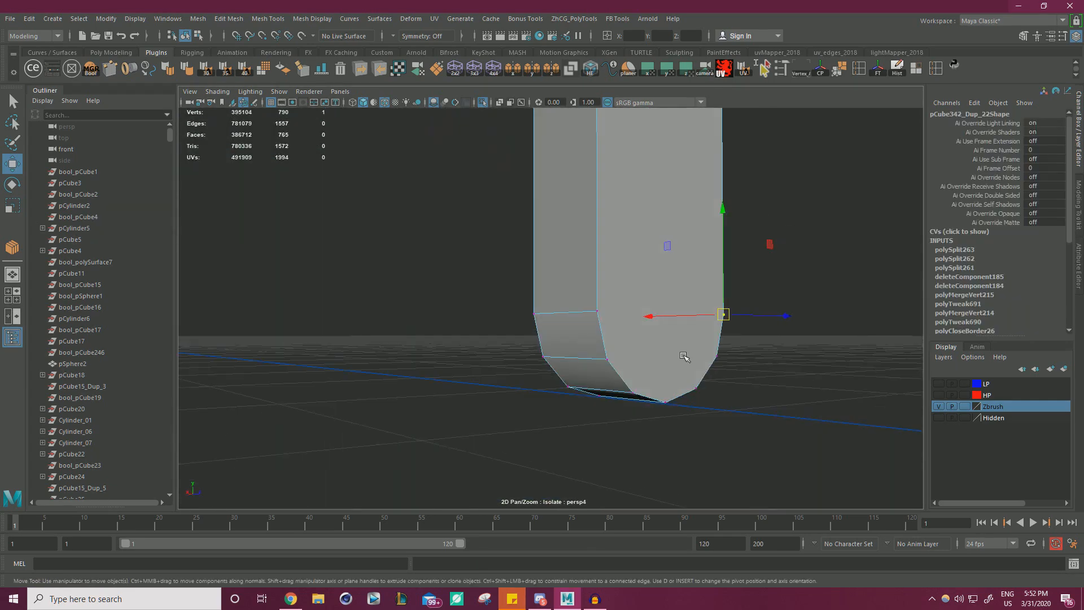
shift+right_drag(635, 378, 687, 452)
key(w)
click(609, 359)
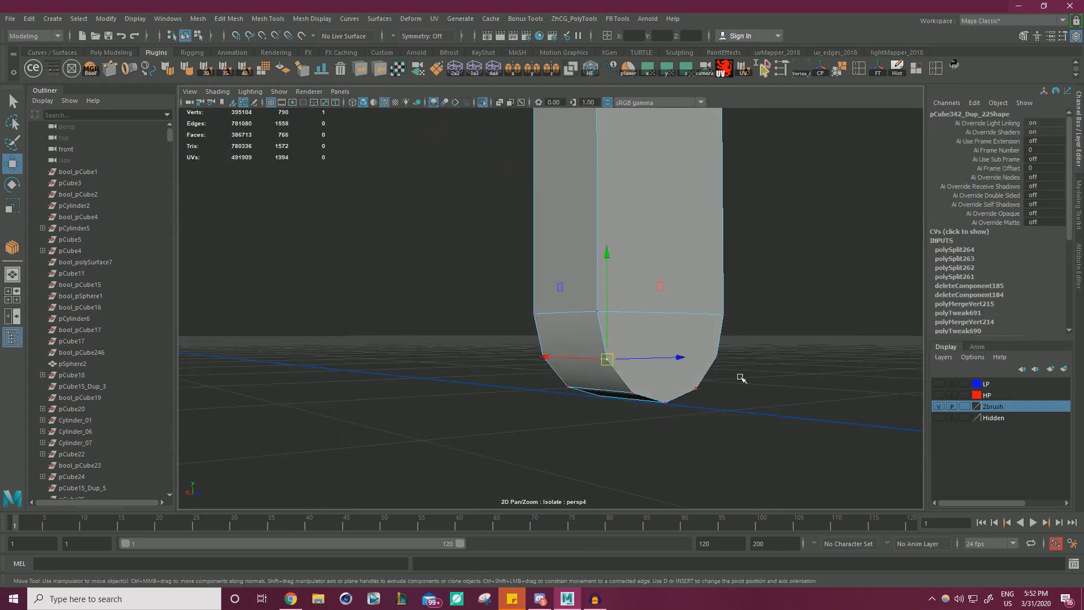
alt+drag(740, 377, 714, 400)
shift+click(573, 284)
shift+right_drag(813, 331, 876, 401)
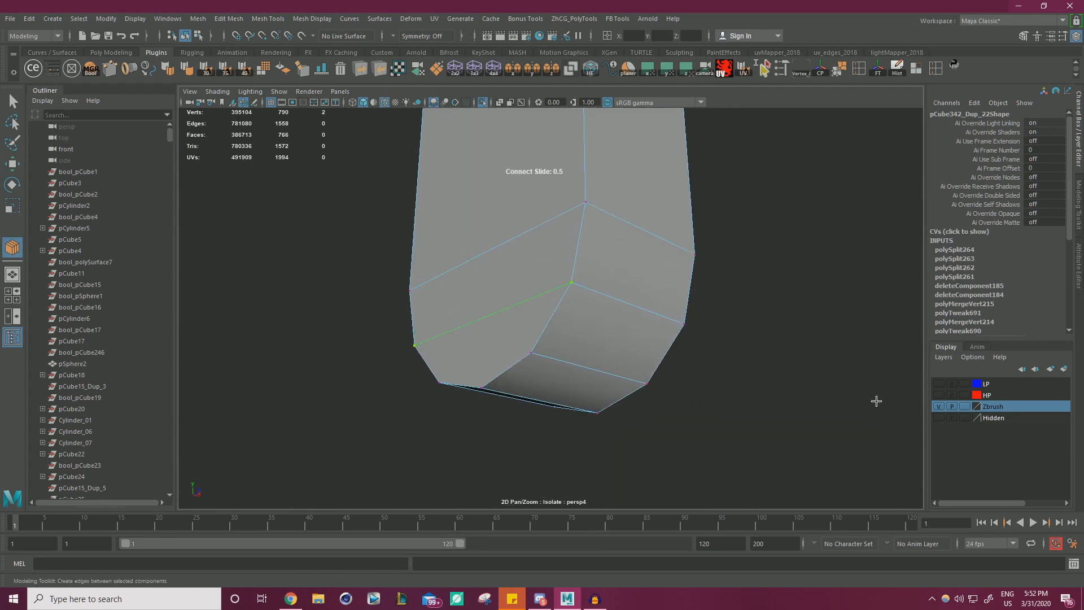
key(w)
alt+drag(660, 439, 605, 378)
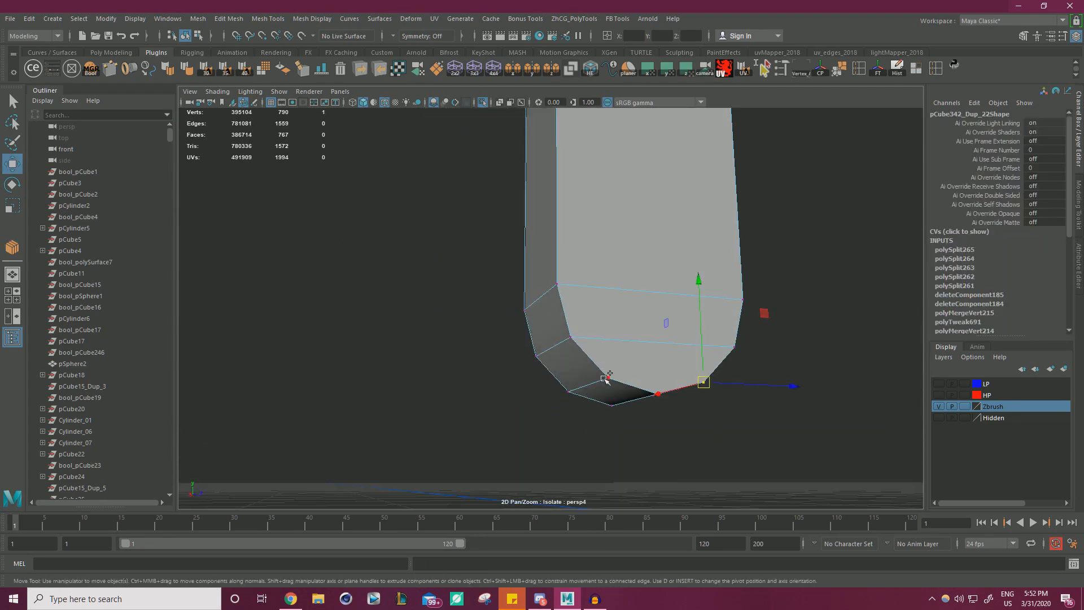
shift+right_drag(828, 519, 826, 517)
key(w)
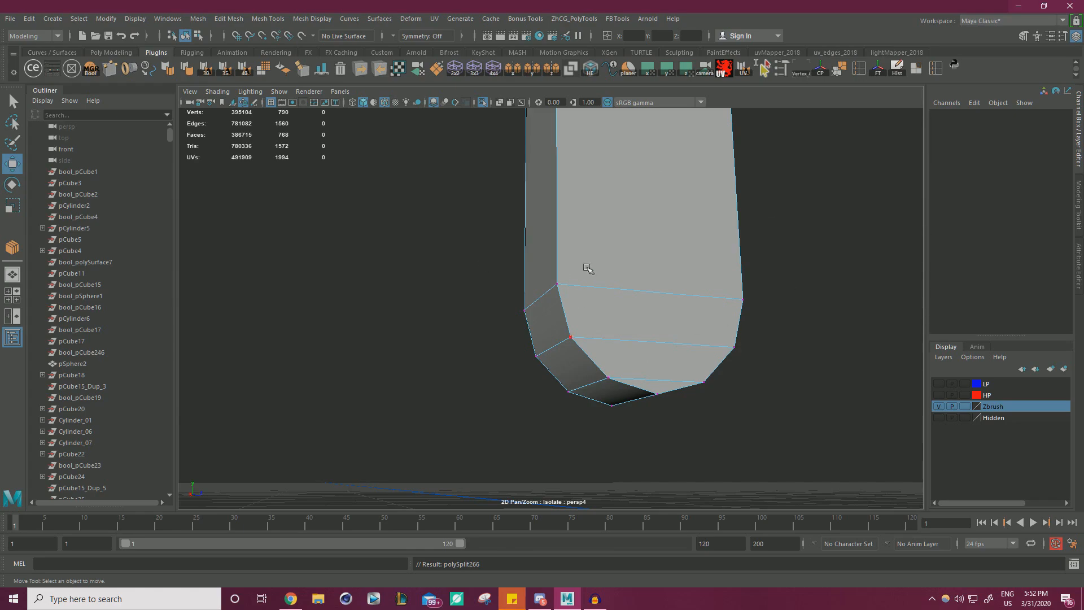
On the panel's second arm, select the large hole's wall faces and all the small recess's faces and delete them.
alt+drag(587, 268, 475, 295)
alt+drag(578, 322, 554, 295)
alt+drag(624, 358, 525, 333)
alt+right_drag(525, 333, 458, 324)
alt+drag(457, 324, 679, 318)
alt+right_drag(486, 288, 849, 373)
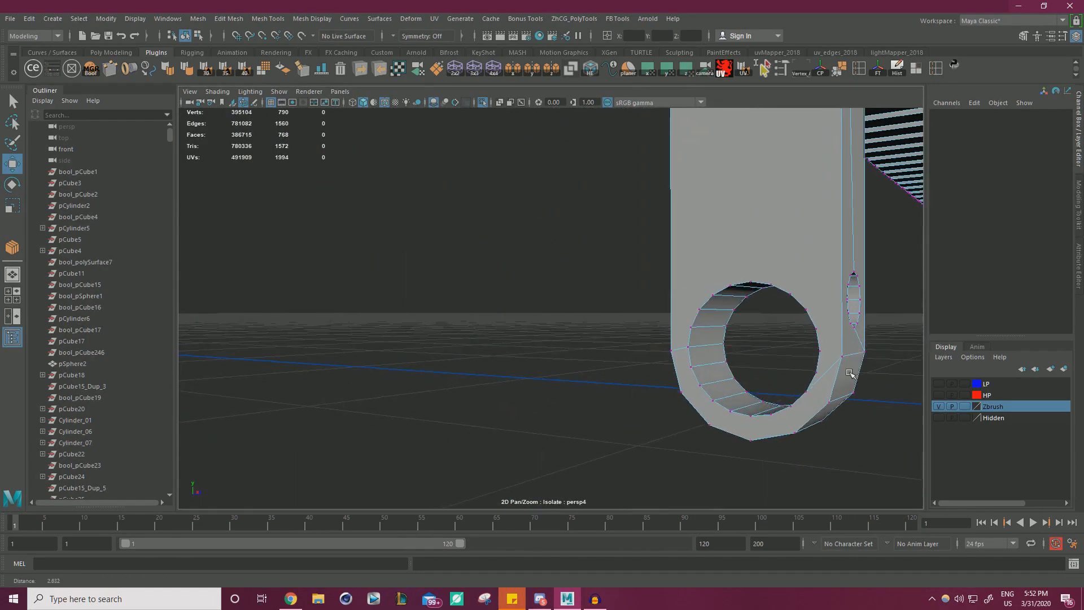
alt+middle_drag(850, 373, 683, 338)
alt+right_drag(683, 339, 706, 356)
alt+middle_drag(706, 356, 469, 271)
alt+right_drag(468, 271, 489, 323)
click(519, 261)
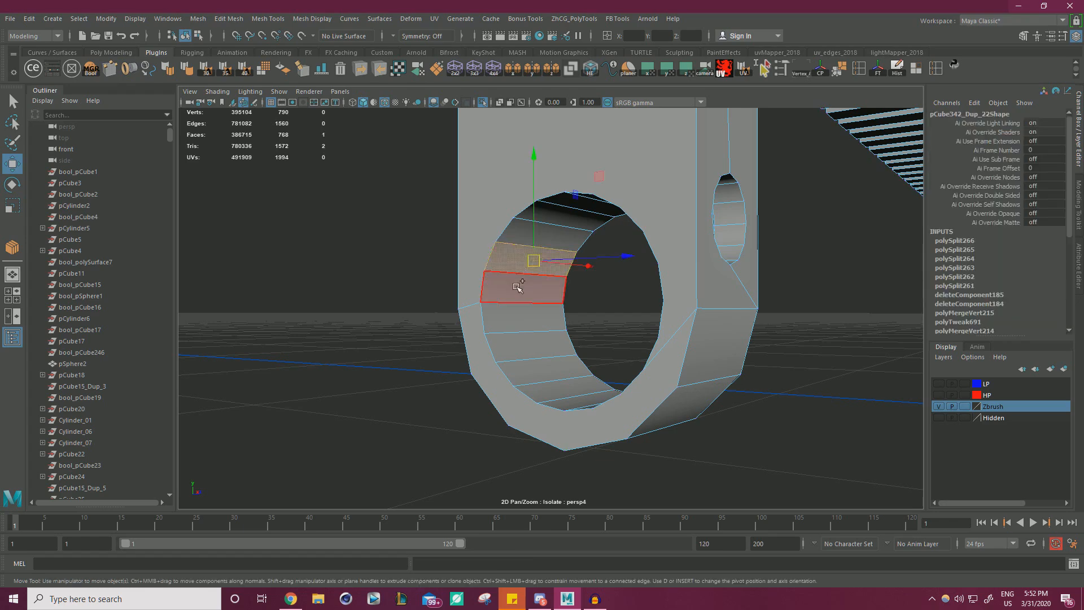
double_click(518, 287)
mouse_move(518, 287)
alt+mouse_down()
mouse_move(561, 305)
mouse_move(438, 305)
mouse_move(535, 284)
alt+mouse_up()
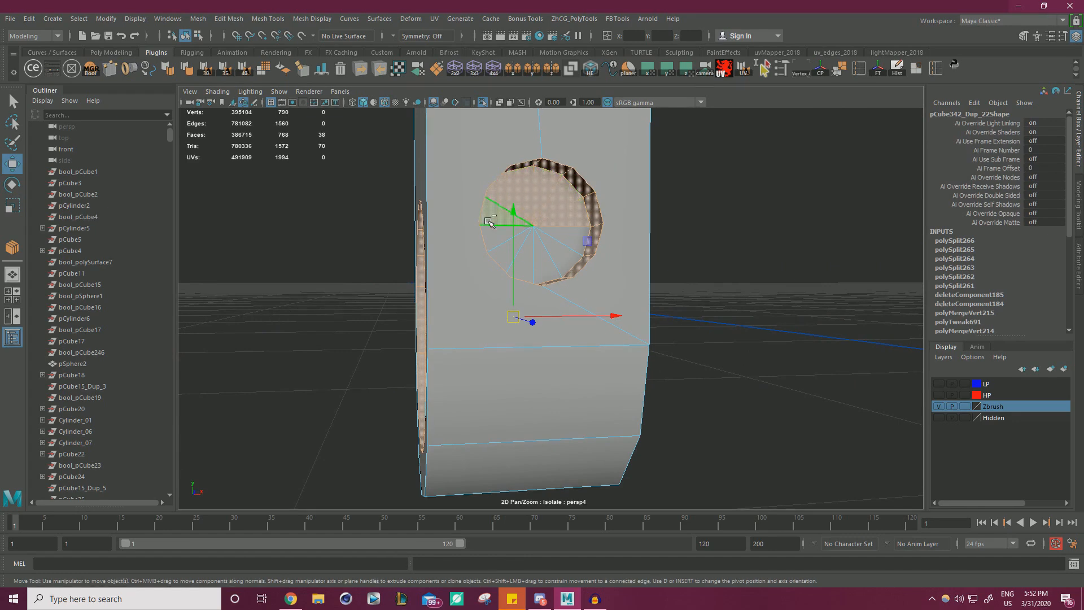
shift+click(520, 269)
shift+click(544, 263)
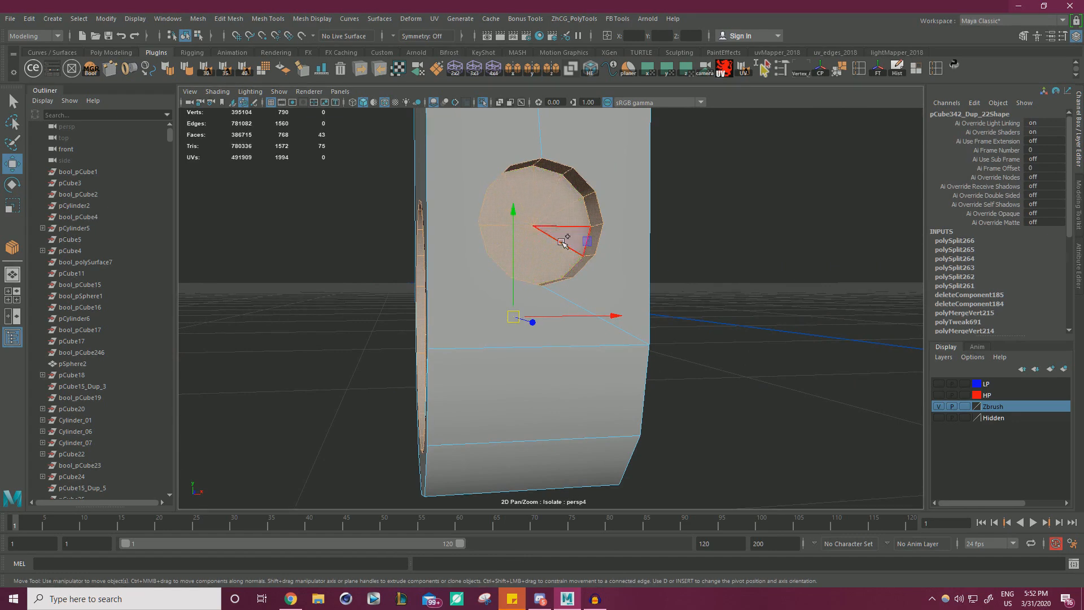
key(Delete)
Merge the border edges of the second arm's large hole to their center, separately on each wide side.
alt+drag(562, 243, 446, 313)
scroll(446, 313, up, 3)
alt+drag(582, 302, 745, 308)
scroll(605, 228, up, 3)
right_drag(650, 158, 649, 124)
double_click(648, 150)
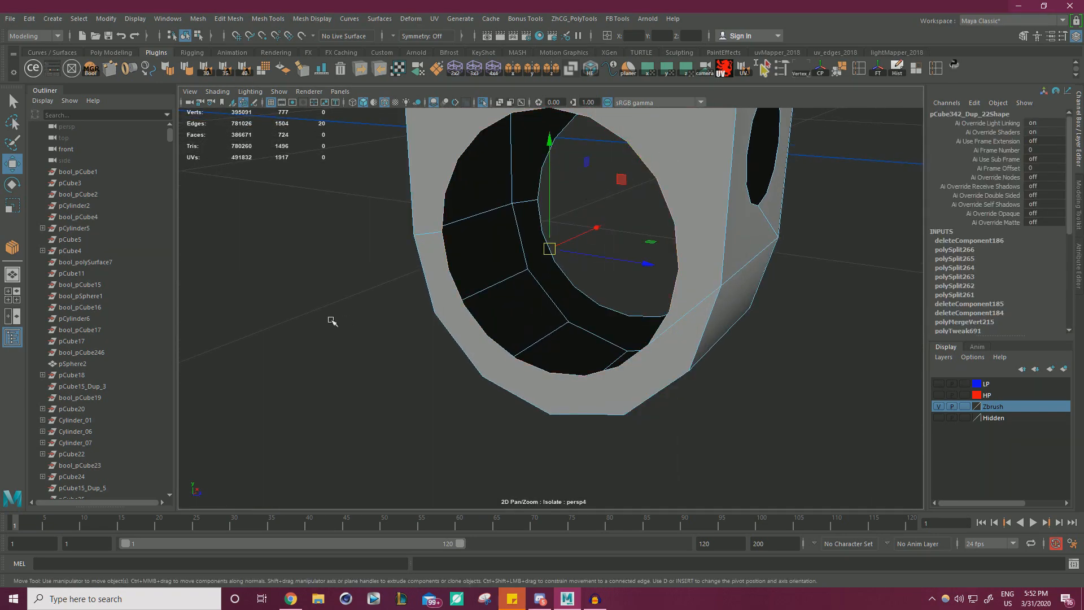
shift+right_drag(317, 313, 317, 246)
alt+drag(666, 296, 273, 285)
right_drag(645, 188, 645, 158)
double_click(638, 210)
shift+right_drag(783, 260, 775, 179)
alt+drag(774, 179, 726, 284)
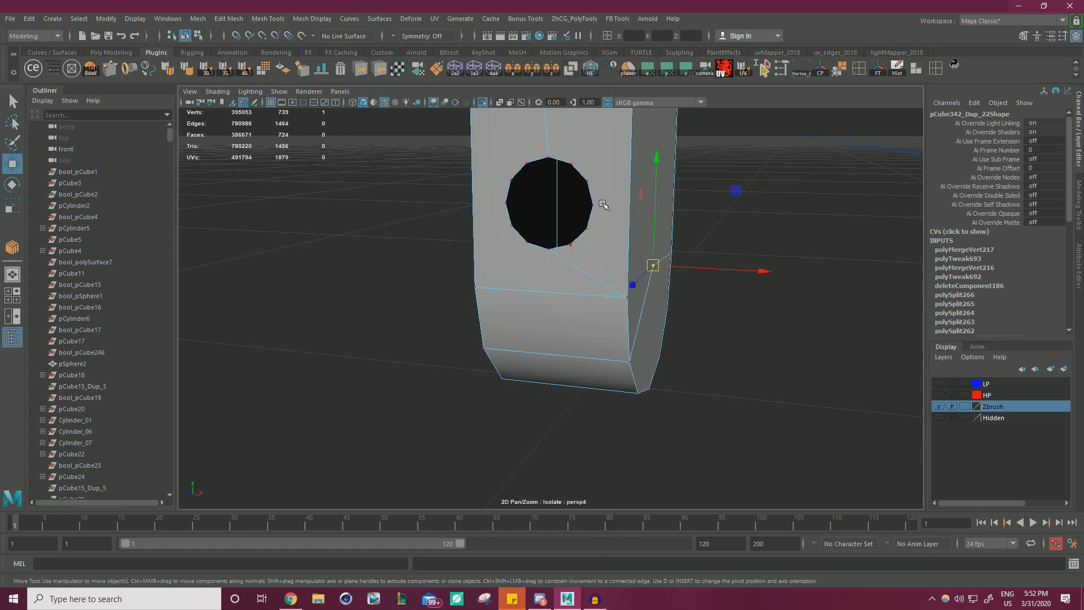
Select the border edges of the second arm's small round opening and merge them to their center.
right_drag(603, 204, 602, 172)
double_click(585, 236)
shift+right_drag(778, 293, 779, 214)
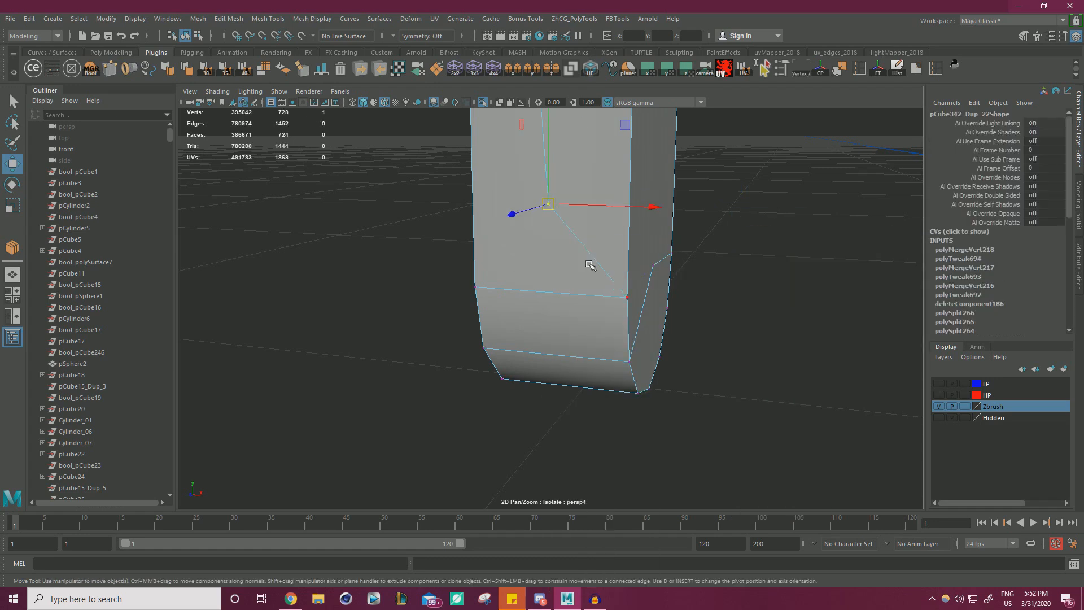
Delete the two leftover edges meeting at the collapsed hole center on the second arm's wide side.
right_drag(586, 239, 586, 209)
alt+drag(661, 237, 561, 266)
alt+right_drag(561, 265, 626, 244)
click(582, 299)
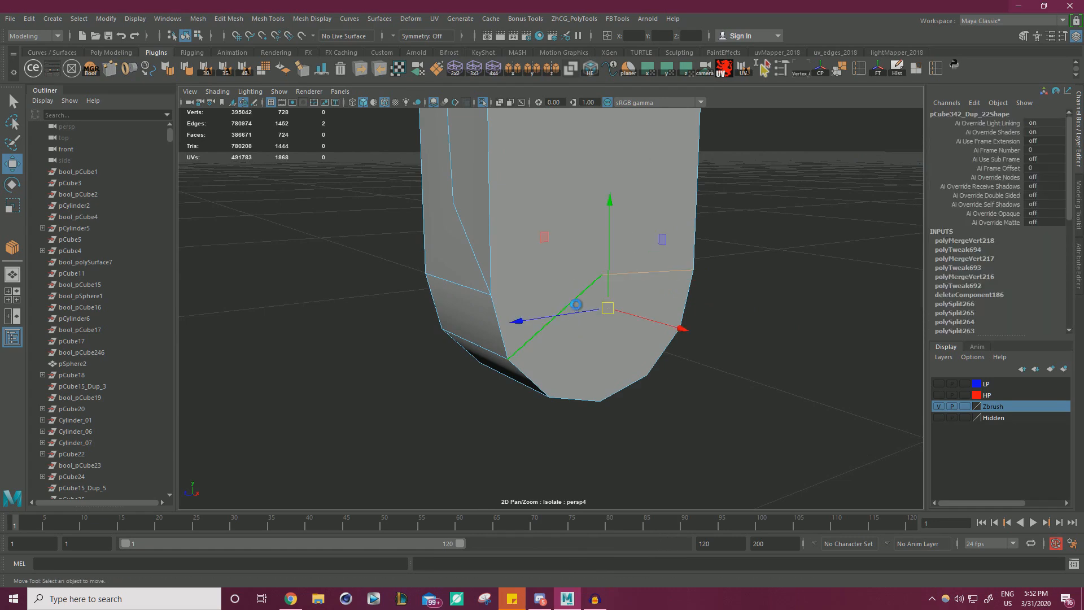
key(Delete)
Connect the two opposite vertices where the arm's straight sides meet its rounded end on the wide side.
right_drag(565, 270, 494, 263)
click(491, 294)
alt+drag(619, 333, 483, 306)
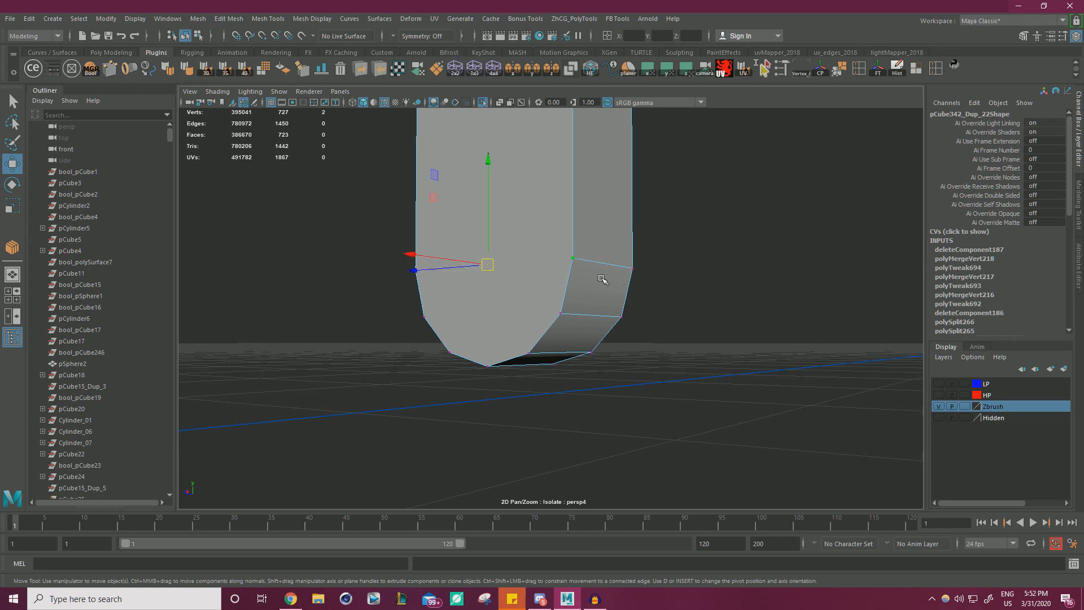
shift+right_drag(603, 279, 784, 361)
key(w)
Connect the two lower pairs of opposite vertices across the rounded end on the same wide side.
click(560, 314)
alt+drag(638, 331, 768, 336)
shift+click(506, 313)
shift+right_drag(523, 319, 647, 439)
key(w)
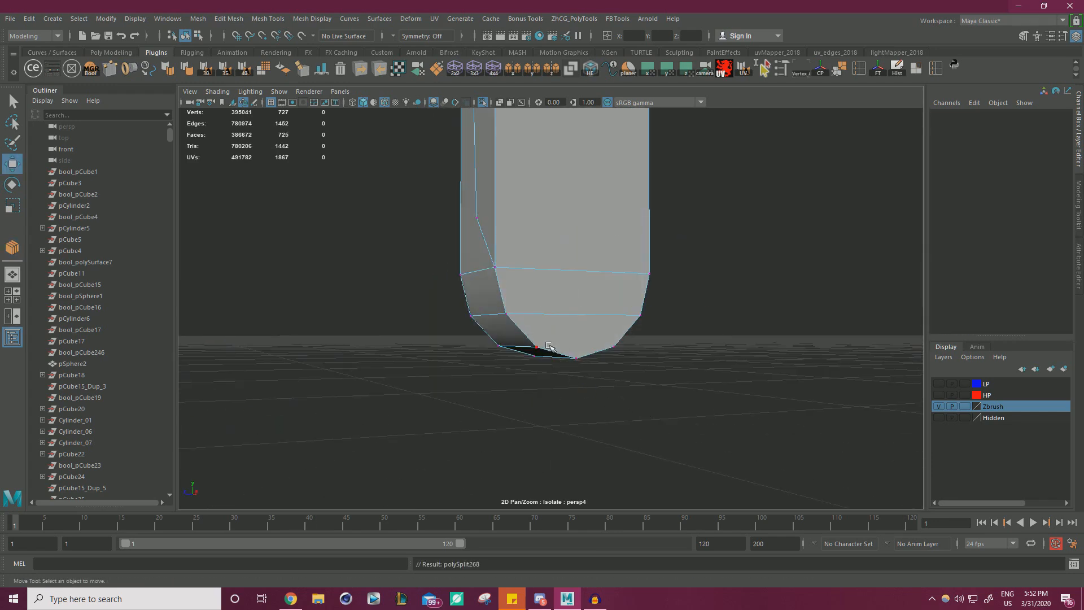
click(536, 347)
shift+right_drag(693, 372, 779, 421)
key(w)
Delete the leftover middle vertex on the horizontal edge of the arm's opposite wide side.
scroll(518, 271, down, 2)
alt+drag(517, 271, 728, 309)
scroll(727, 309, up, 2)
click(569, 273)
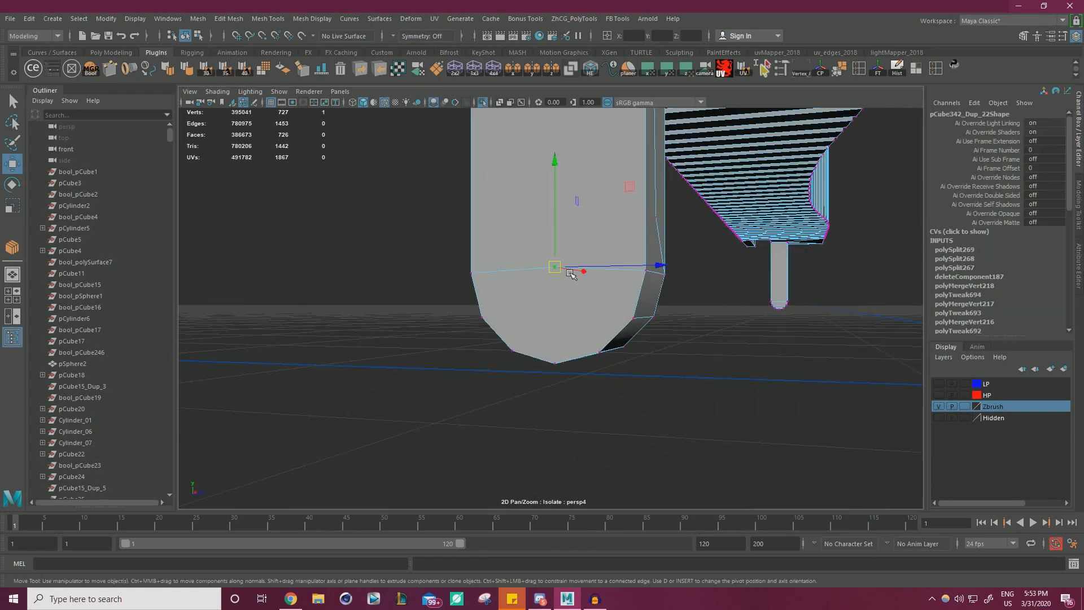
key(Delete)
Connect the two lower pairs of opposite vertices across the rounded end on the opposite wide side.
click(631, 317)
alt+drag(632, 317, 706, 310)
shift+click(521, 308)
shift+right_drag(544, 300, 718, 445)
key(w)
click(543, 337)
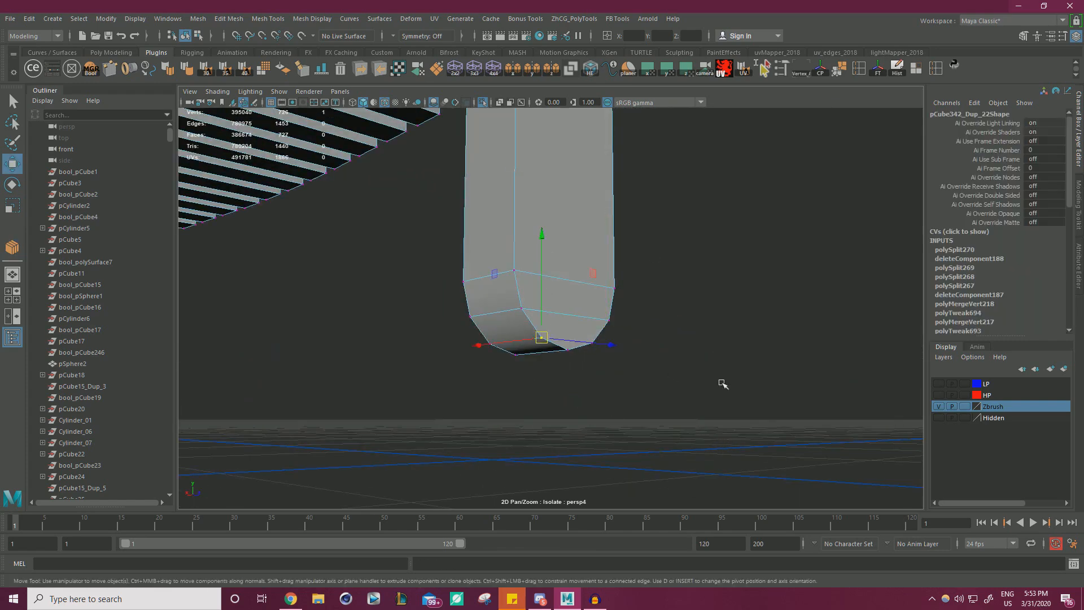
alt+drag(721, 382, 667, 394)
scroll(688, 372, up, 3)
shift+right_drag(750, 414, 813, 472)
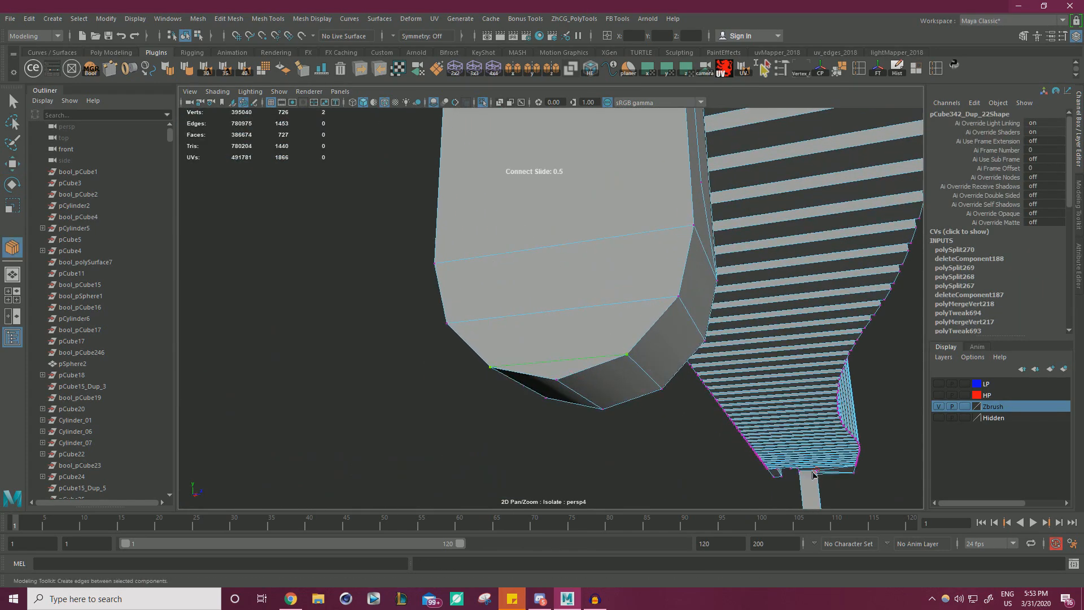
key(w)
Delete the two stray edges meeting at the closed small opening on the arm's narrow side.
alt+drag(710, 394, 524, 293)
scroll(524, 293, down, 4)
alt+middle_drag(570, 220, 583, 299)
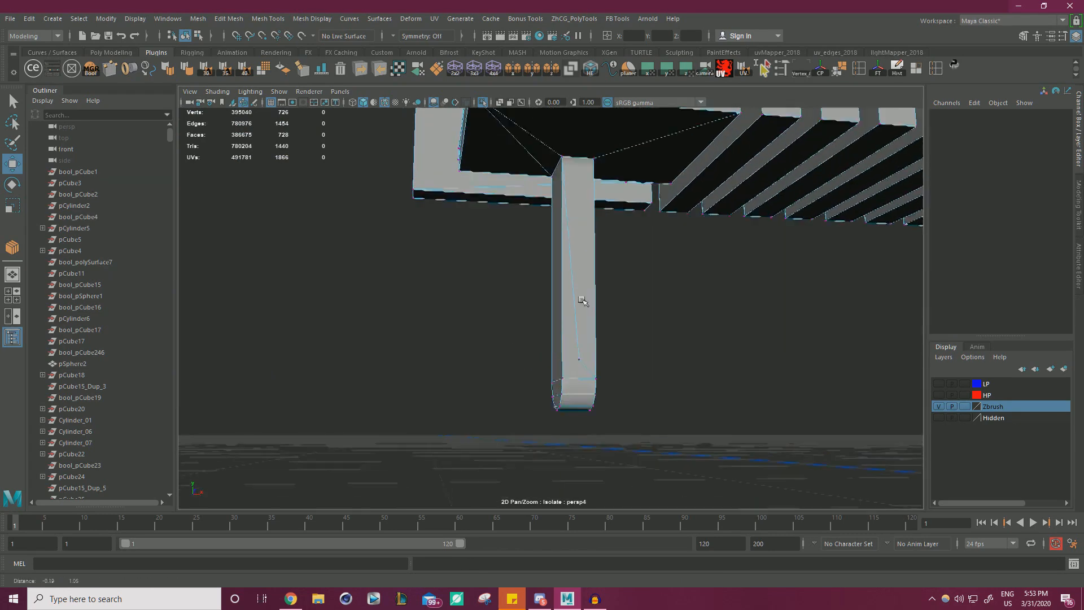
alt+drag(583, 300, 578, 305)
scroll(579, 305, up, 2)
right_drag(590, 273, 591, 241)
click(591, 353)
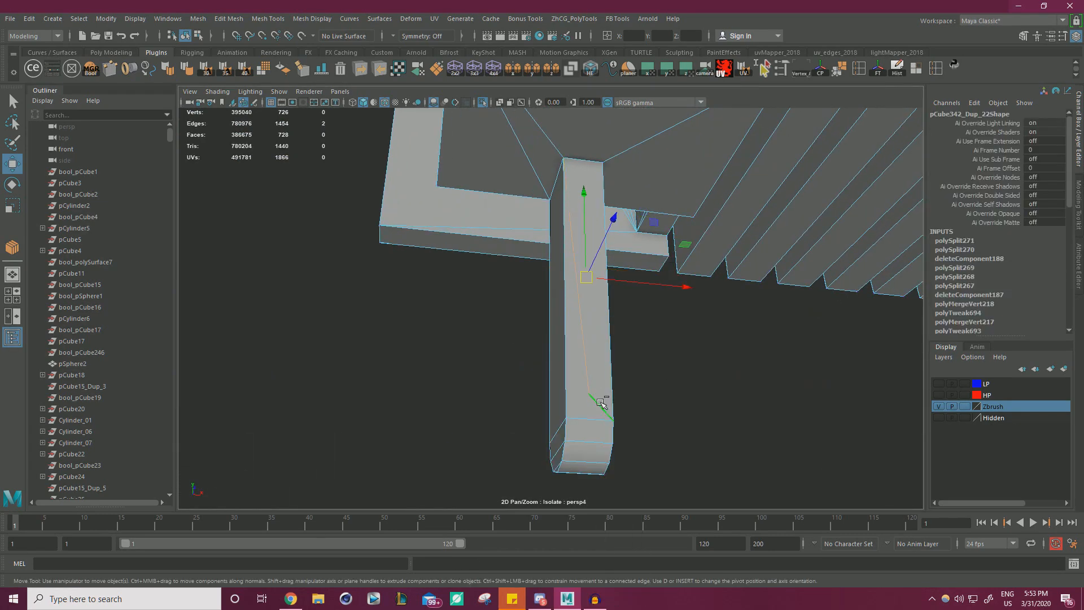
key(Delete)
Examine the panel's slats, its underside and the brackets where the two arms attach.
alt+drag(600, 402, 505, 263)
scroll(613, 283, down, 3)
alt+drag(612, 283, 772, 350)
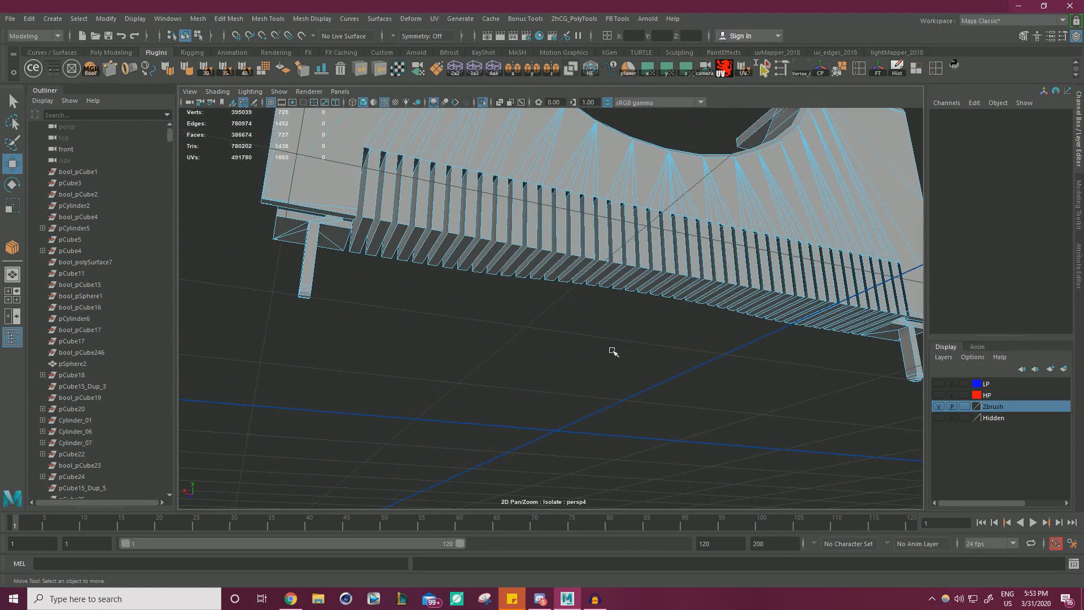
scroll(555, 362, up, 3)
alt+middle_drag(802, 361, 604, 358)
alt+drag(605, 358, 642, 375)
scroll(475, 351, down, 2)
scroll(595, 370, down, 3)
scroll(706, 396, up, 5)
scroll(641, 375, up, 6)
alt+middle_drag(642, 375, 769, 392)
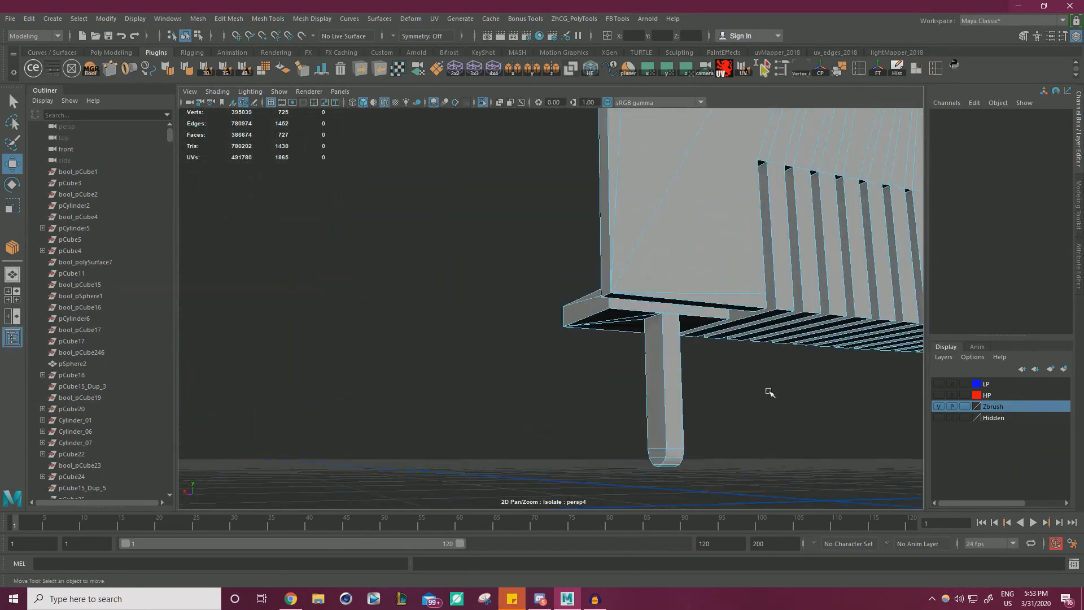
alt+drag(769, 392, 734, 367)
alt+middle_drag(734, 367, 797, 402)
alt+drag(798, 403, 590, 401)
scroll(629, 286, up, 3)
Try to move the short edge at the panel's lower corner beside the first slat vertically.
click(665, 279)
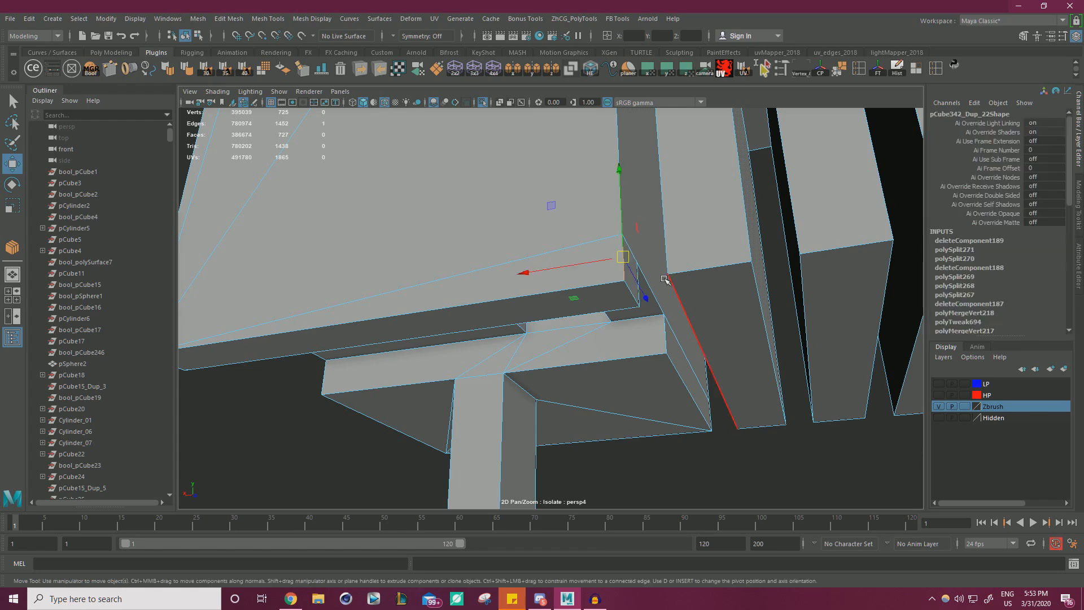
scroll(583, 257, up, 3)
mouse_move(644, 258)
alt+mouse_down()
mouse_move(576, 256)
mouse_move(644, 261)
alt+mouse_up()
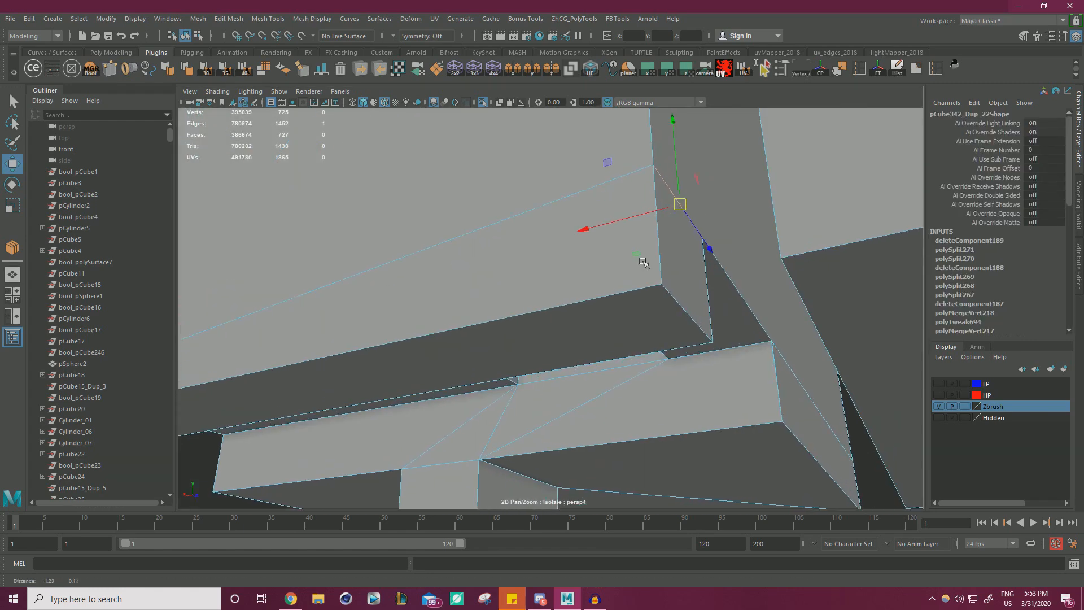
drag(682, 176, 683, 157)
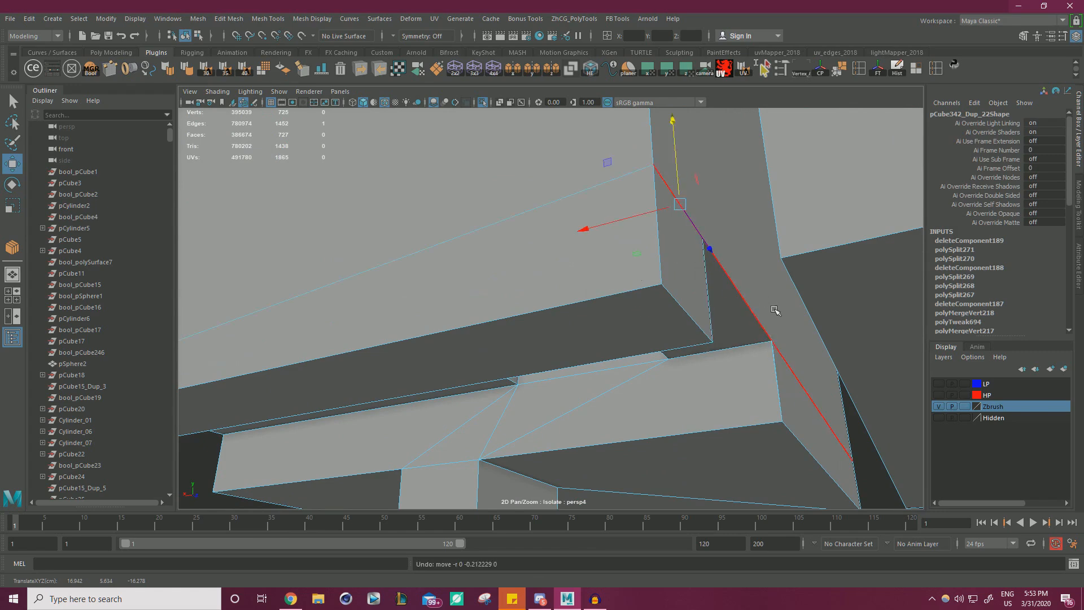
Snap the stray vertex at the upper corner of the arm's bracket onto the adjacent corner vertex and merge them.
scroll(743, 279, down, 3)
alt+drag(666, 242, 627, 232)
alt+right_drag(626, 232, 684, 259)
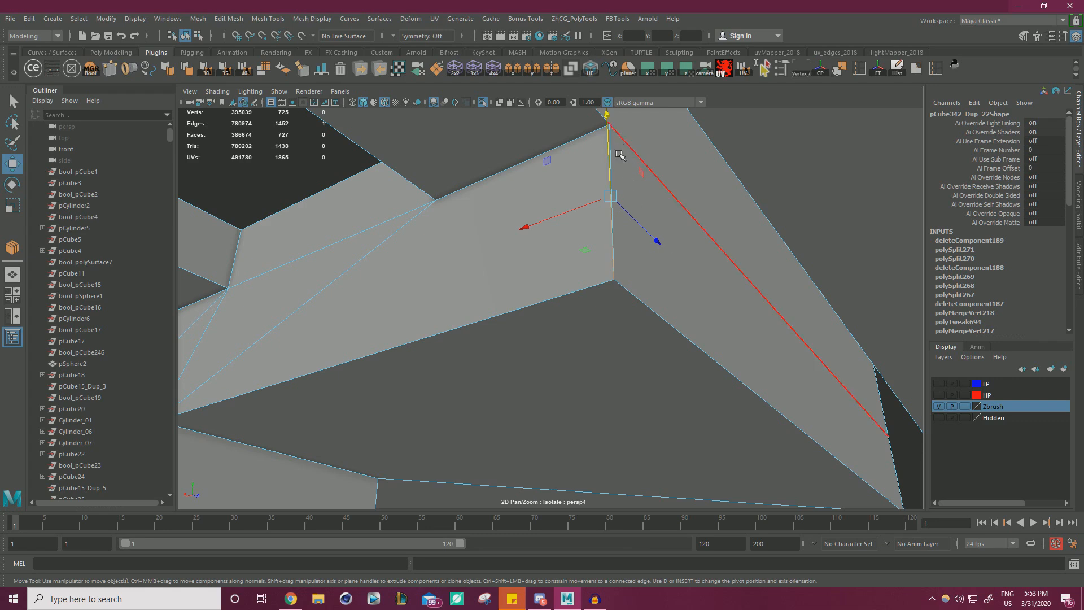
right_drag(631, 184, 636, 161)
alt+middle_drag(636, 161, 638, 181)
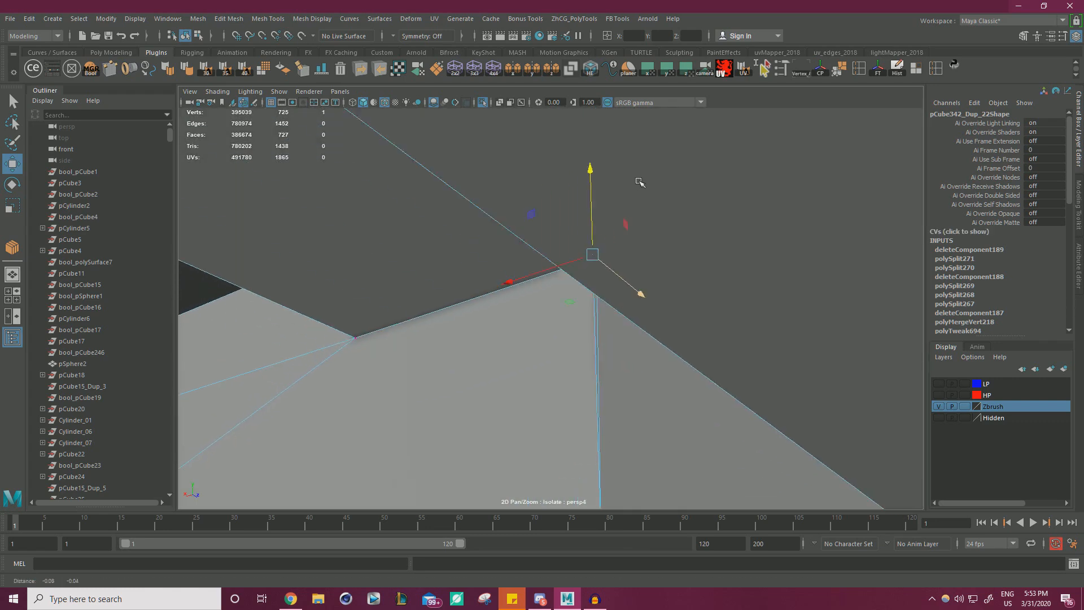
alt+right_drag(639, 181, 667, 217)
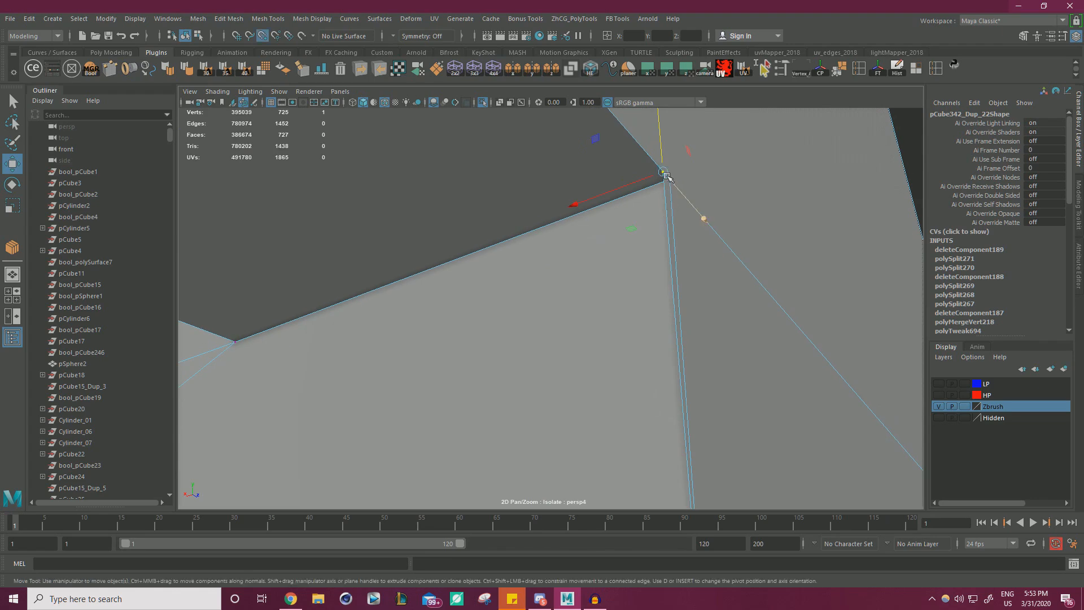
drag(667, 176, 670, 178)
alt+right_drag(670, 178, 629, 259)
alt+drag(629, 260, 656, 266)
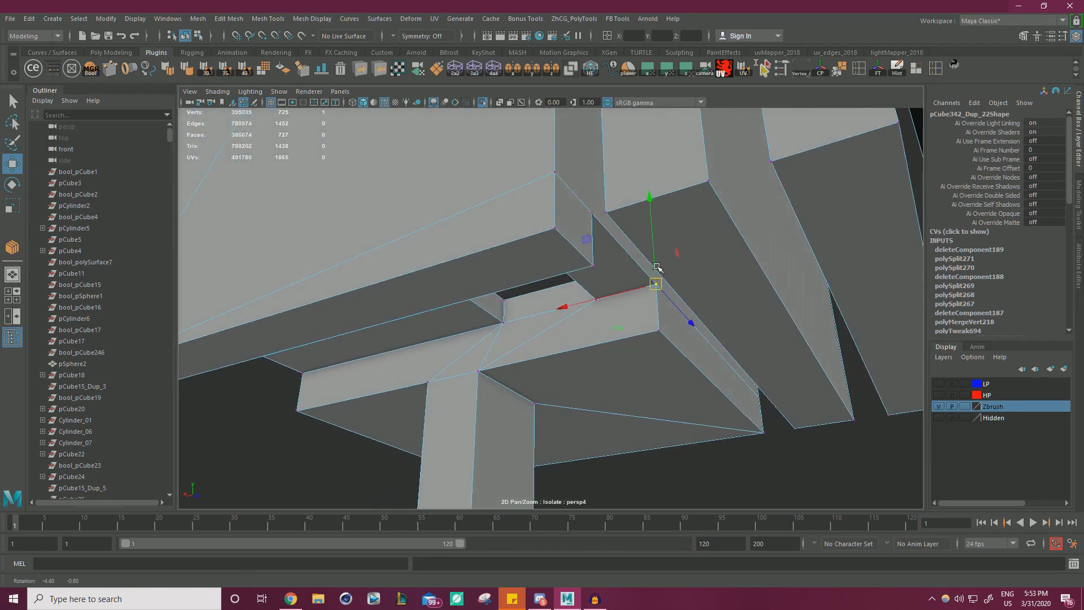
scroll(730, 378, down, 1)
shift+right_drag(559, 208, 601, 152)
Try to move the vertex at the panel's lower corner beside the first slat, and undo each move.
scroll(578, 240, up, 1)
scroll(577, 240, up, 1)
click(593, 206)
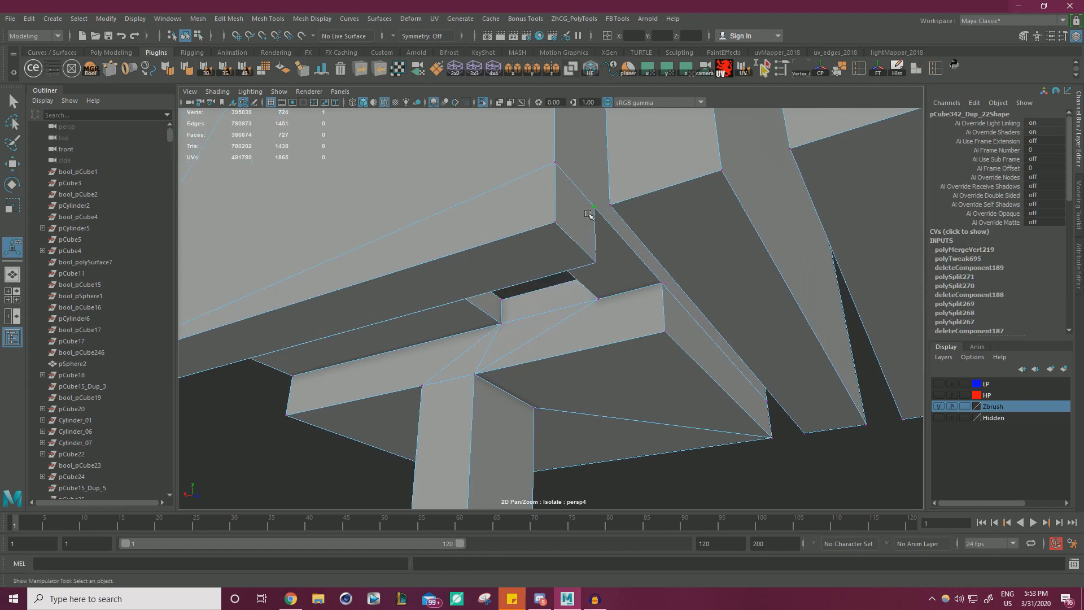
key(w)
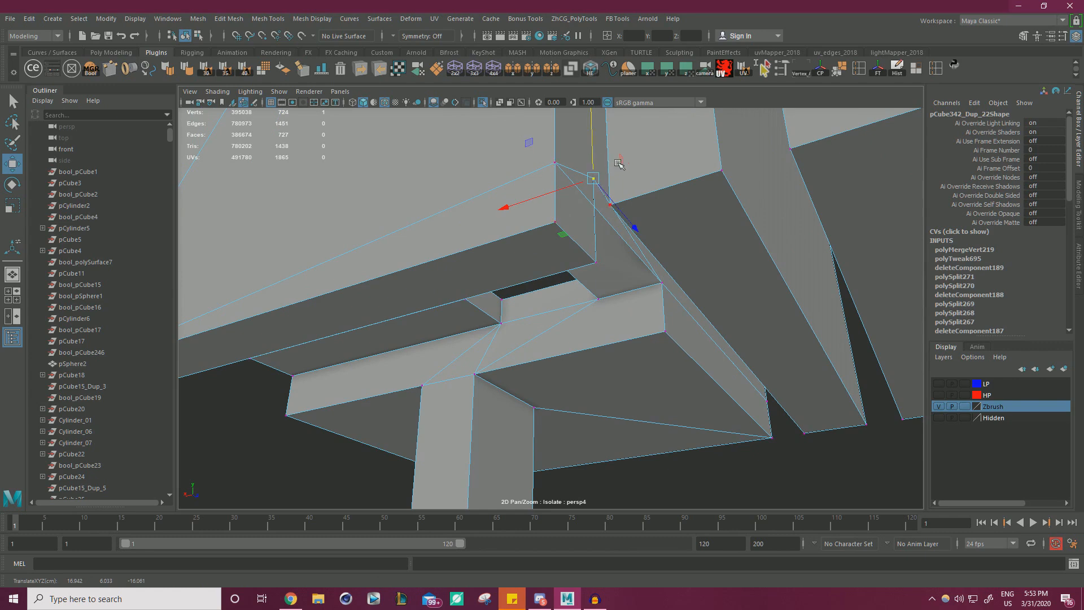
key(ctrl+z)
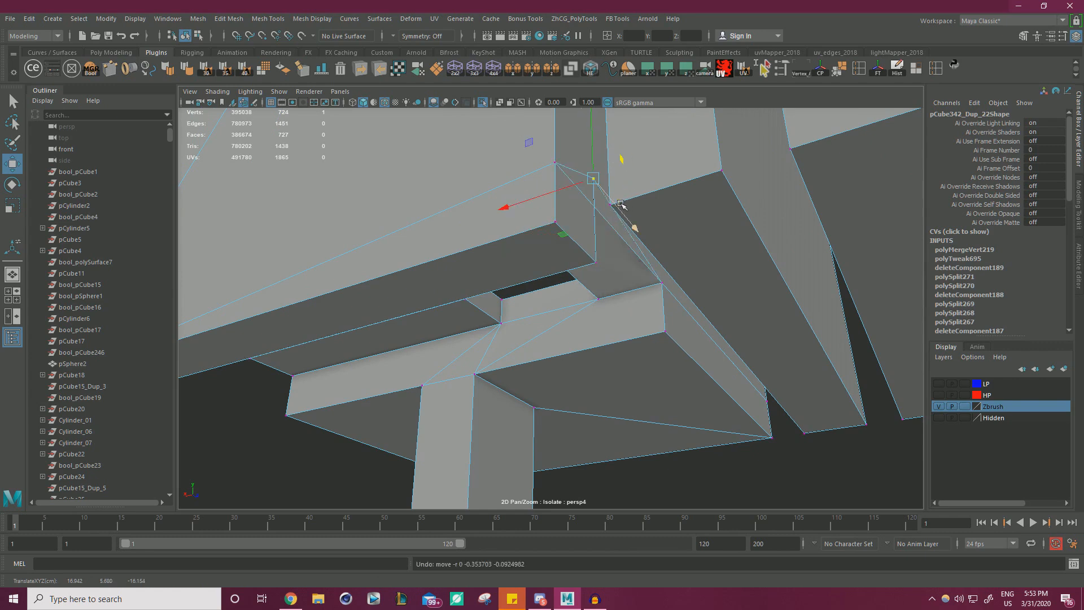
alt+drag(627, 235, 607, 271)
scroll(607, 272, up, 1)
drag(600, 136, 622, 245)
key(ctrl+z)
Select the faces of the panel's end section beside the slats, including its arm.
alt+right_drag(622, 245, 579, 287)
alt+middle_drag(579, 287, 394, 262)
scroll(394, 261, down, 3)
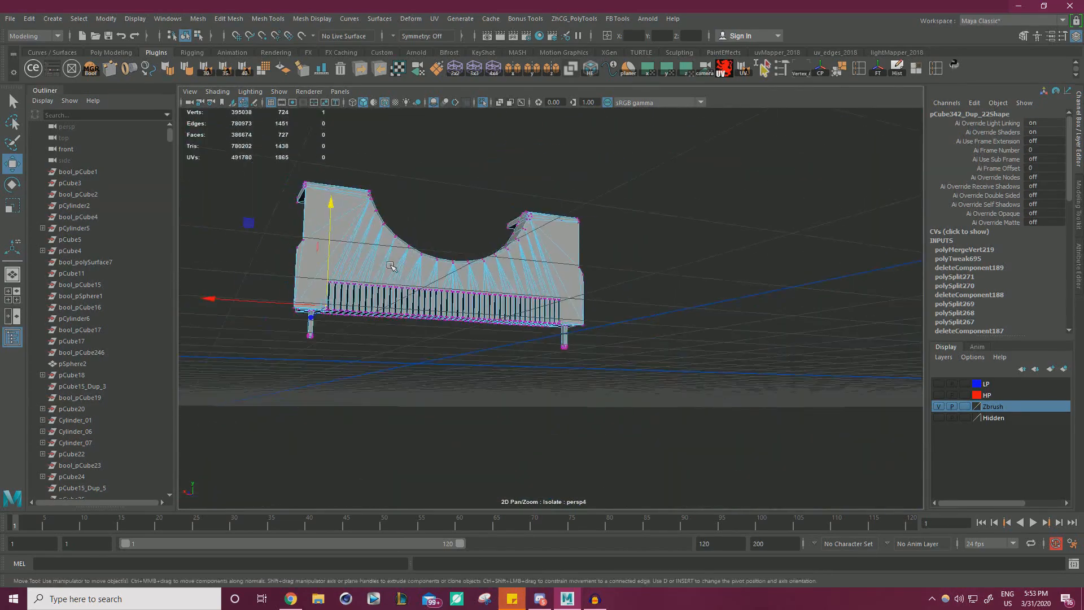
alt+drag(394, 261, 490, 273)
scroll(490, 273, up, 2)
right_drag(489, 273, 491, 304)
alt+drag(559, 334, 520, 406)
scroll(537, 372, up, 3)
alt+right_drag(520, 406, 646, 430)
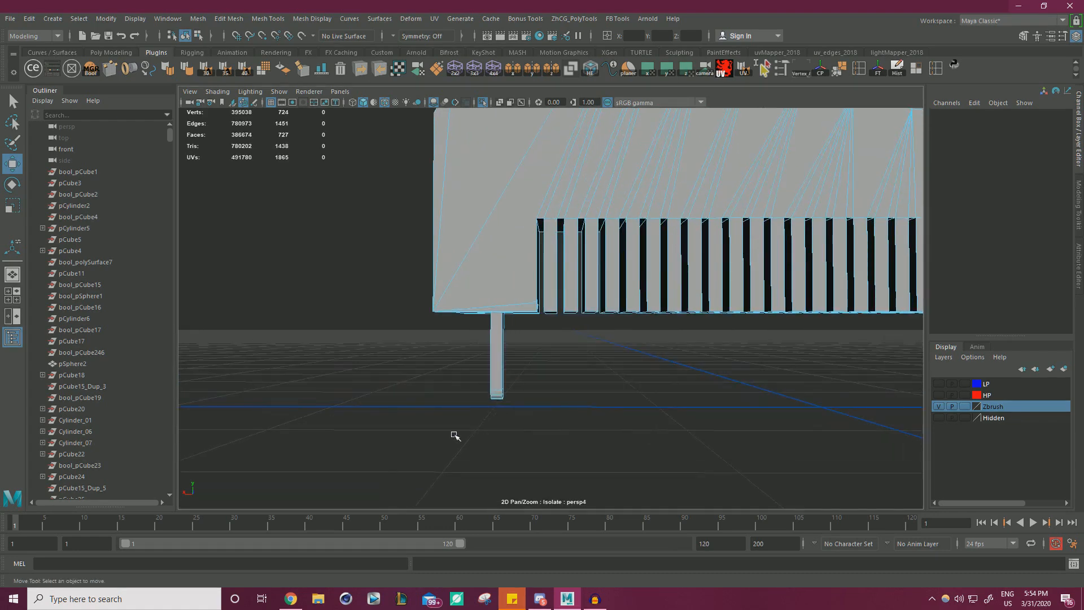
drag(541, 200, 543, 200)
Add the faces of the panel's opposite end section to the selection and isolate both end sections.
scroll(673, 264, down, 4)
alt+middle_drag(672, 264, 201, 288)
scroll(669, 387, up, 3)
alt+middle_drag(669, 386, 684, 378)
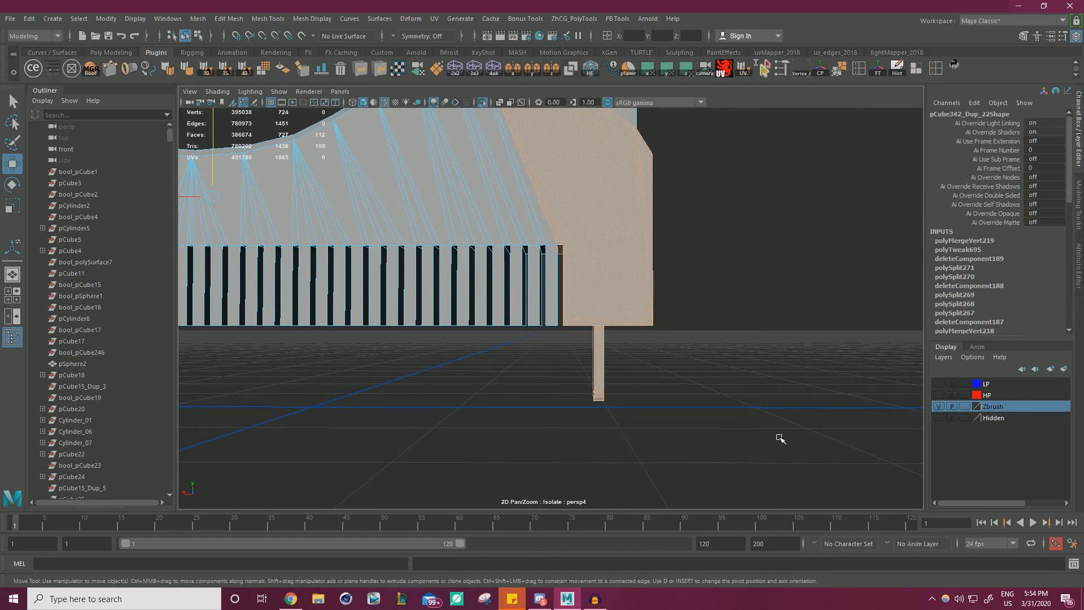
ctrl+drag(532, 207, 532, 206)
drag(733, 433, 712, 410)
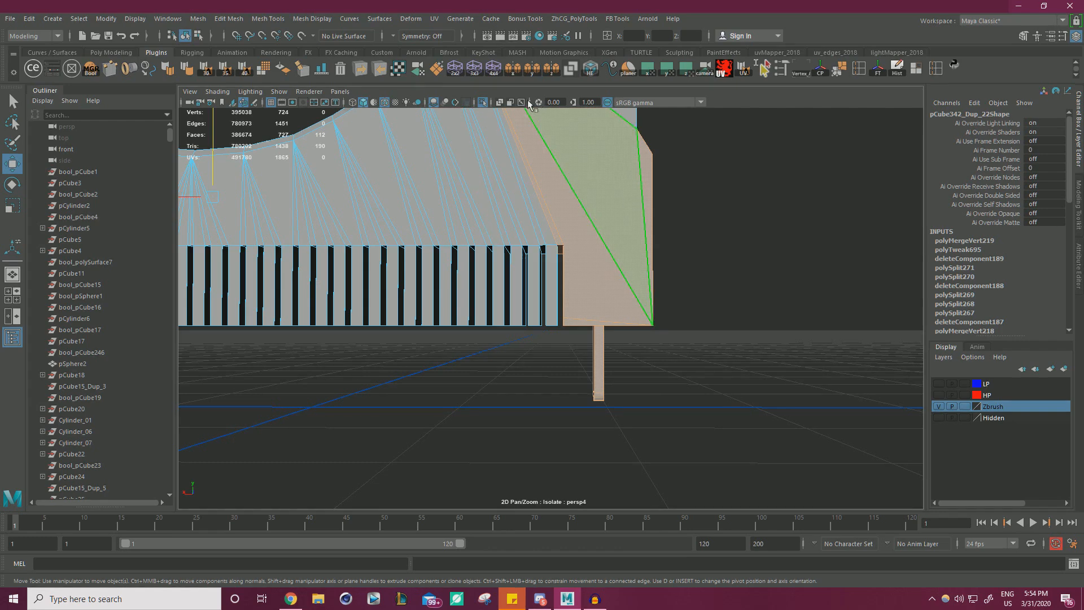
key(ctrl+1)
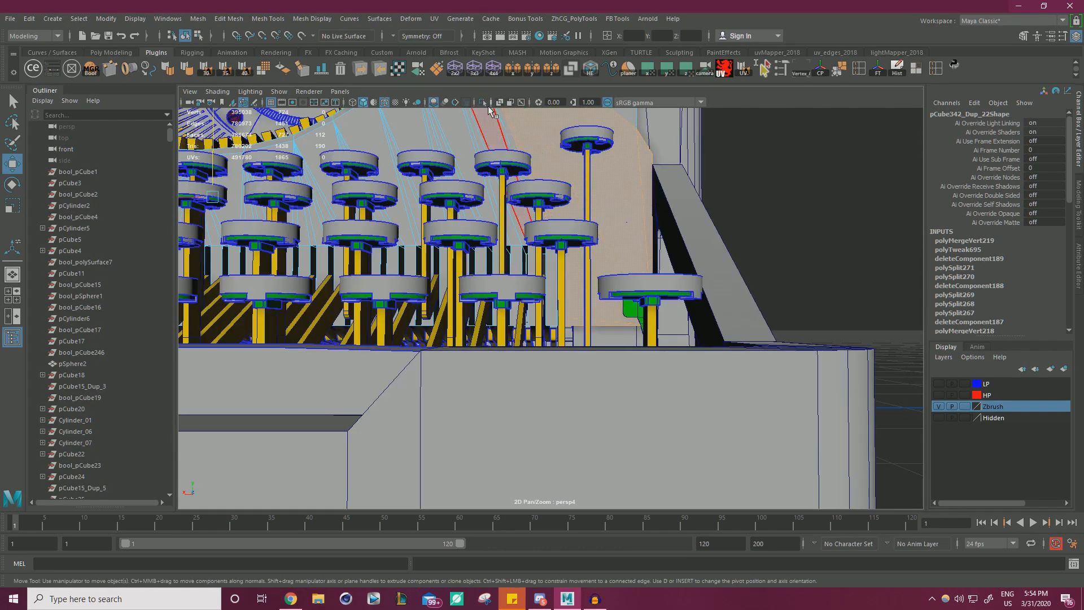
key(ctrl+1)
Move the vertex at the gap's inner corner vertically, close to the panel's bottom edge.
alt+drag(491, 282, 871, 387)
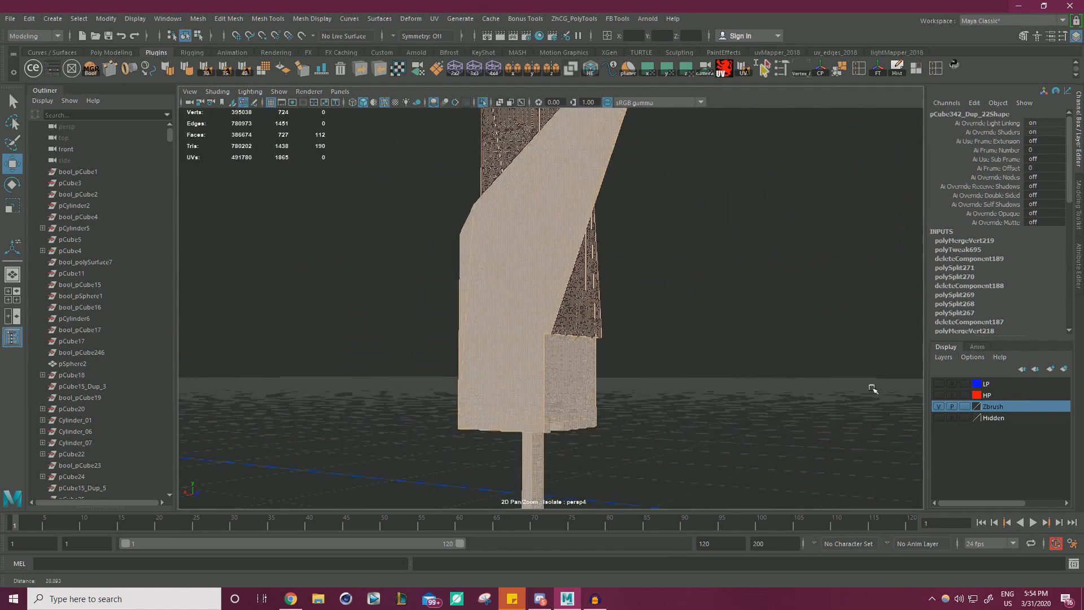
alt+right_drag(872, 388, 828, 337)
alt+drag(828, 337, 495, 206)
click(489, 242)
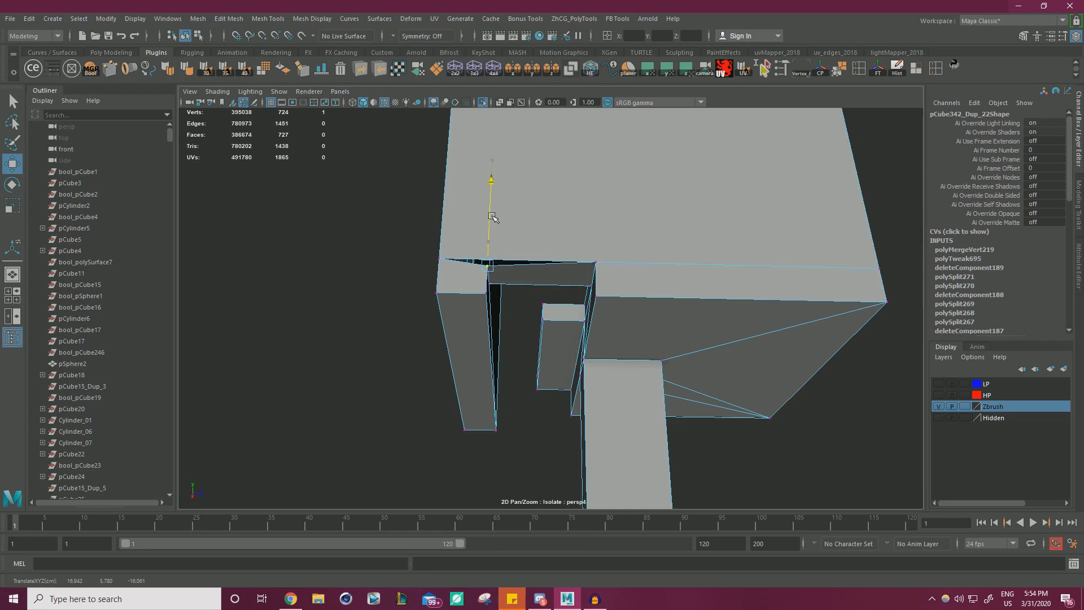
alt+right_drag(594, 267, 649, 276)
alt+middle_drag(597, 280, 646, 293)
alt+right_drag(646, 293, 686, 316)
click(401, 283)
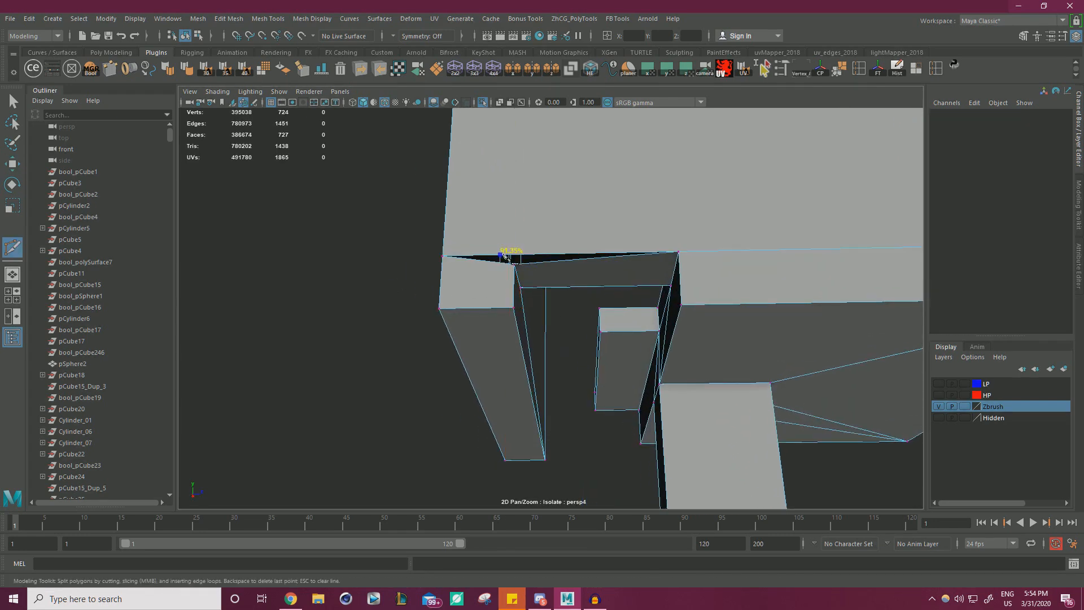
Cut an edge with Multi-Cut from the panel's bottom edge above the slot corner to the large face's upper corner.
alt+right_drag(516, 255, 455, 204)
alt+drag(574, 252, 617, 278)
alt+middle_drag(497, 185, 534, 229)
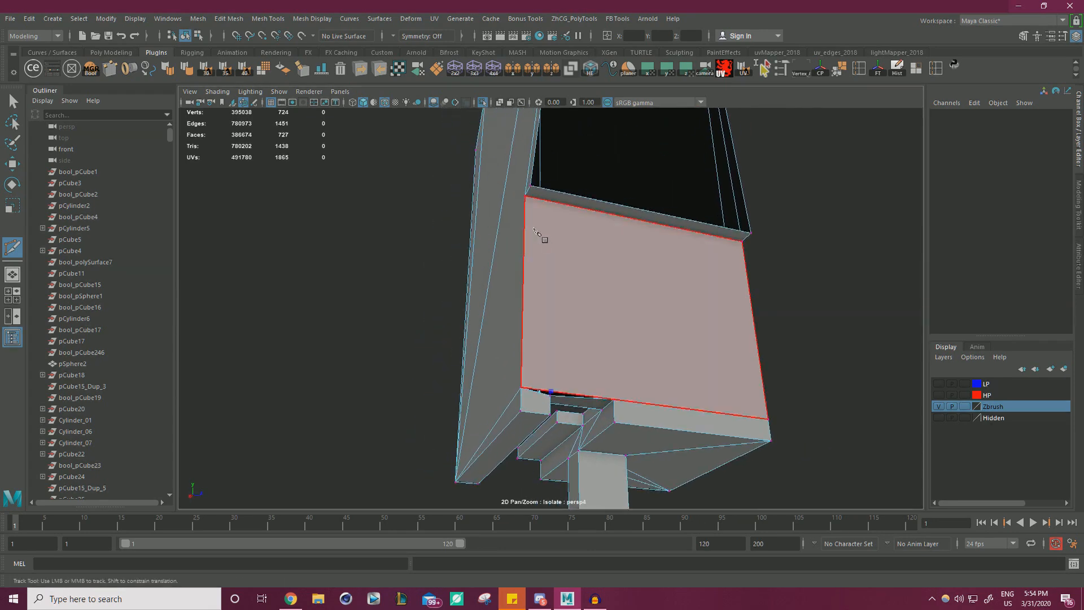
click(525, 196)
right_click(445, 249)
Snap the newly cut vertex on the panel's bottom edge to the adjacent slot corner.
alt+drag(627, 314, 579, 279)
alt+middle_drag(578, 279, 499, 230)
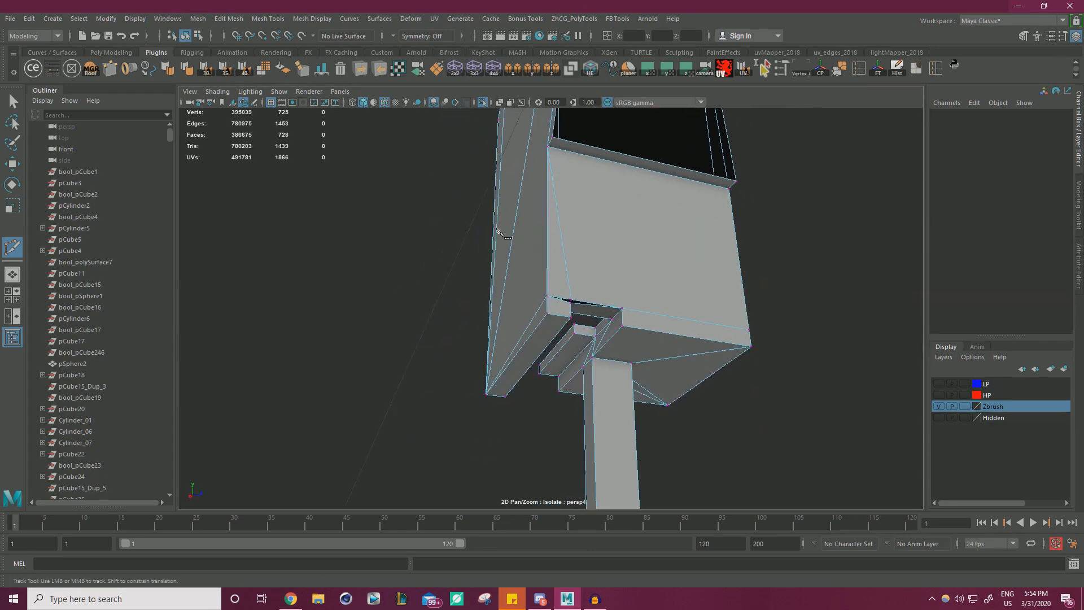
alt+right_drag(498, 230, 570, 265)
click(580, 296)
alt+right_drag(620, 320, 654, 333)
key(w)
click(618, 252)
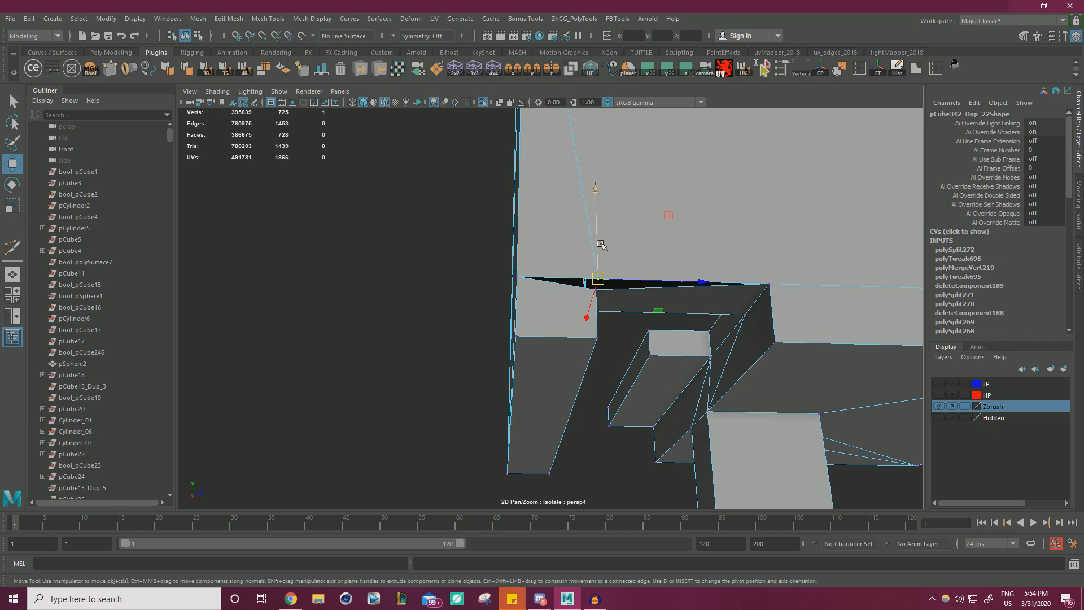
key(v)
drag(602, 245, 781, 280)
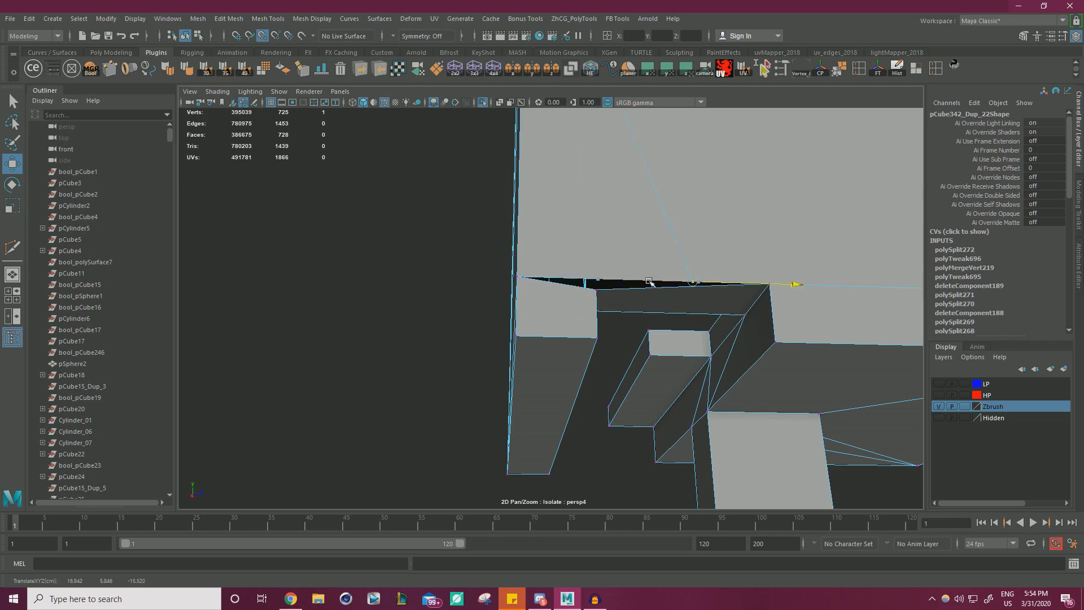
mouse_move(596, 292)
mouse_down()
mouse_move(578, 304)
mouse_move(597, 280)
mouse_up()
key(v)
Merge the overlapping vertices at the slot corner on the panel's bottom edge.
scroll(496, 346, down, 1)
shift+right_drag(537, 266, 590, 213)
click(497, 290)
click(577, 267)
Try to move the merged slot-corner vertex upward to test its connection, and undo the move.
key(w)
drag(585, 250, 605, 220)
scroll(768, 273, down, 1)
alt+drag(768, 273, 557, 356)
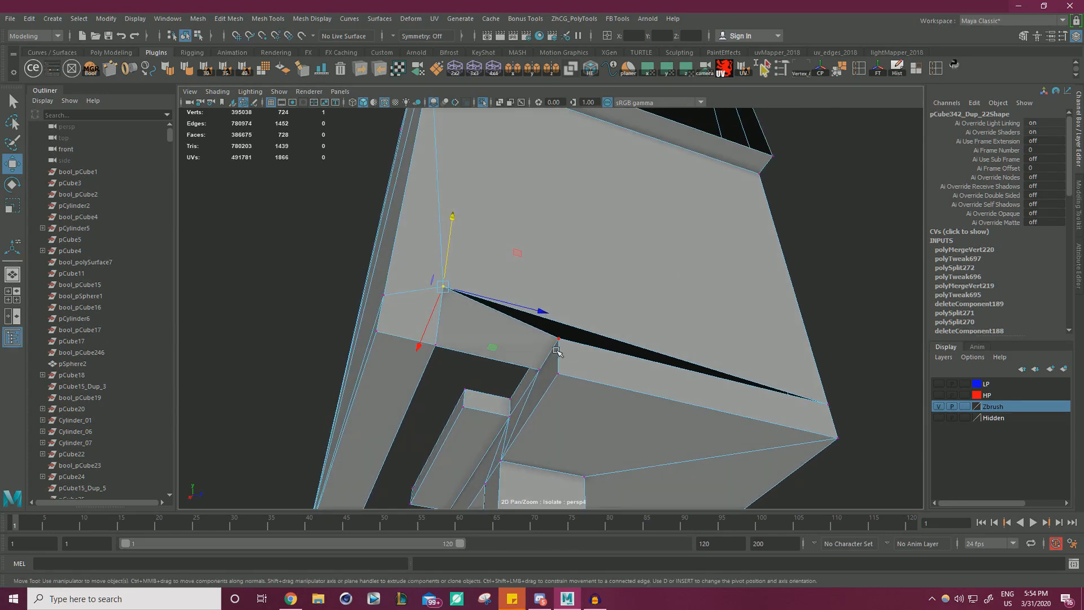
key(ctrl+z)
Cut a new point with Multi-Cut into the panel's bottom edge at the slot's opposite corner.
alt+drag(731, 348, 700, 367)
key(ctrl+shift+x)
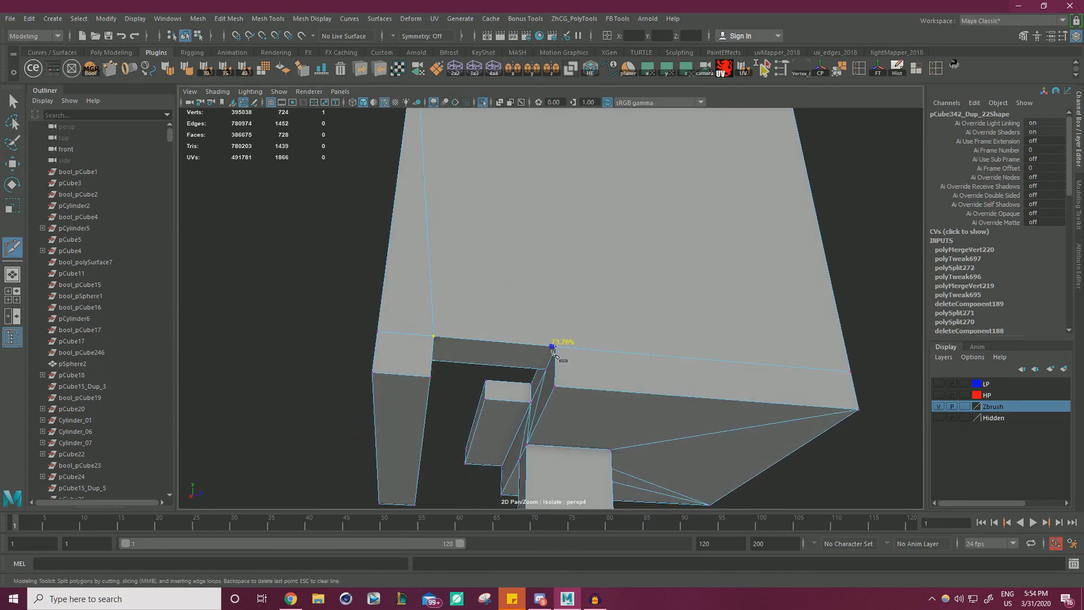
Cut an edge across the panel from the bottom notch's corner to the opposite upper corner, and merge the overlapping vertices.
alt+right_drag(720, 308, 647, 233)
alt+middle_drag(647, 233, 620, 280)
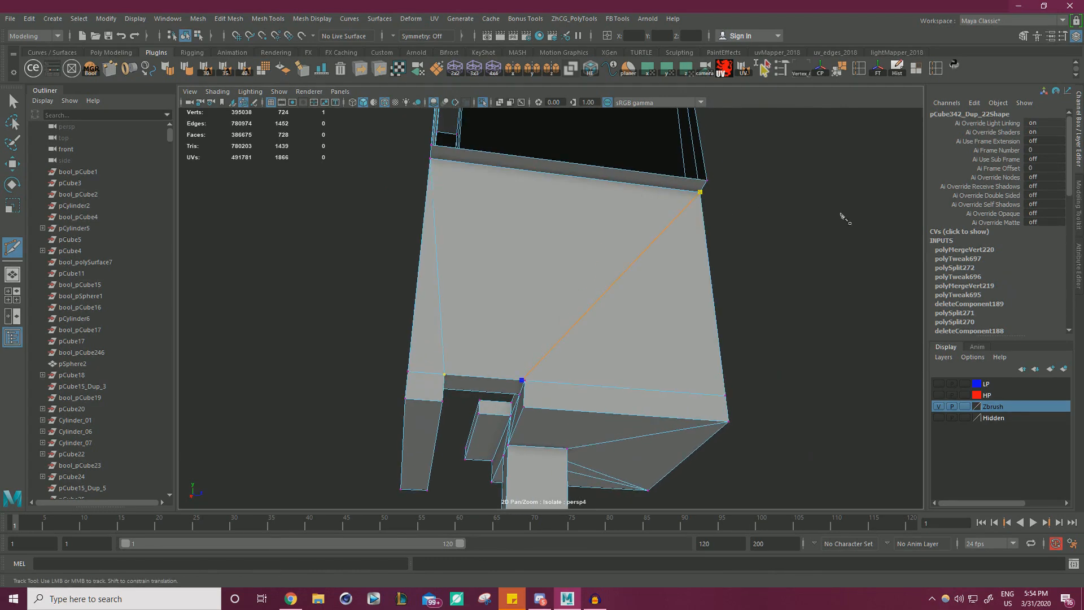
key(w)
alt+right_drag(672, 350, 556, 380)
click(500, 445)
drag(344, 313, 853, 501)
shift+right_drag(754, 355, 718, 405)
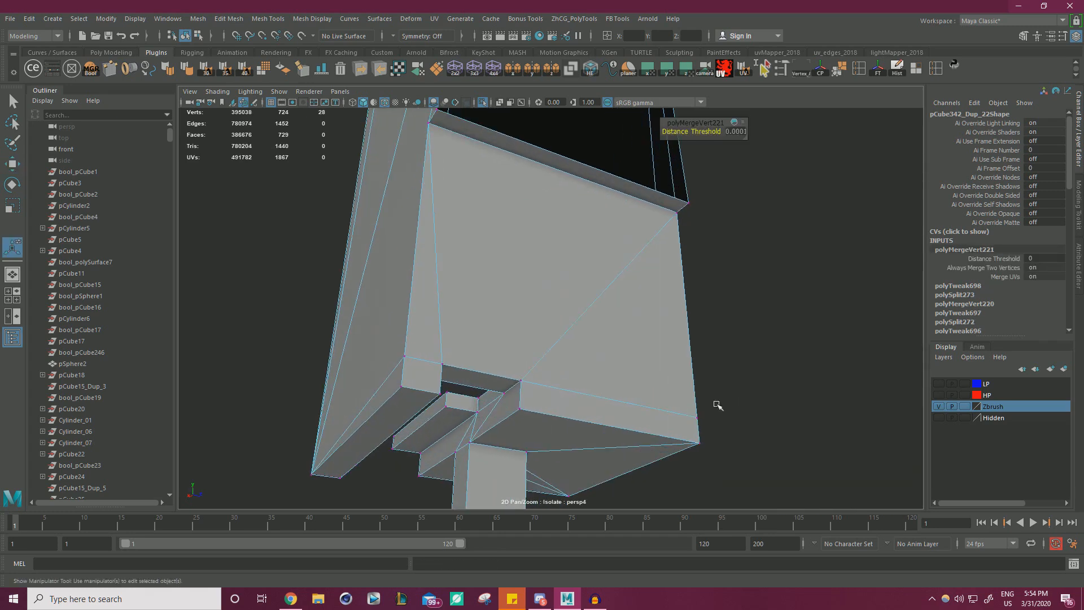
Snap the extra vertex on the block's lower side edge onto the corner below it and merge the overlapping vertices.
key(w)
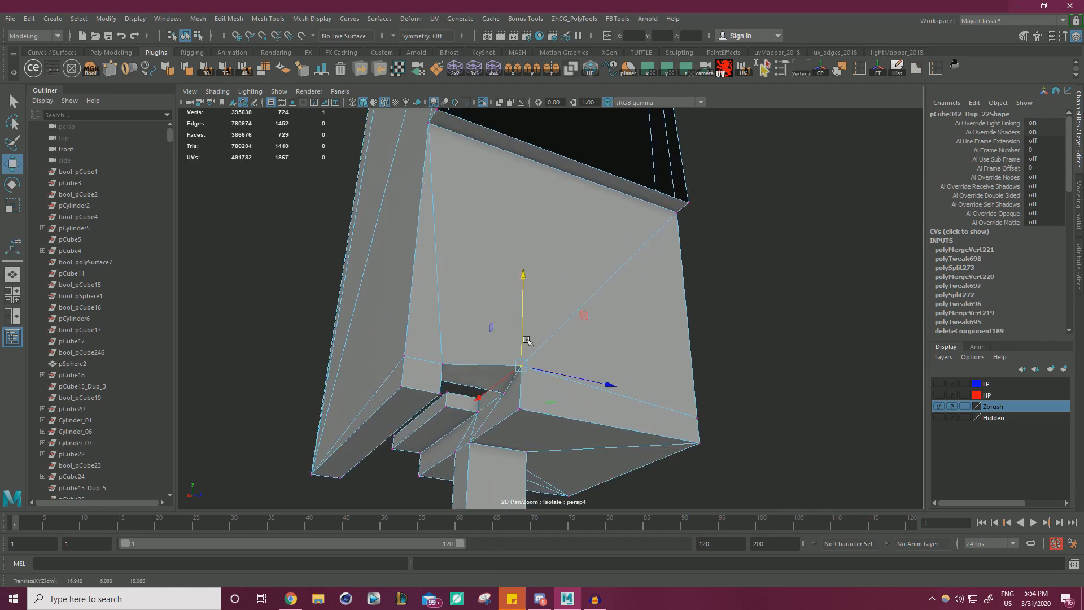
alt+drag(527, 340, 612, 346)
scroll(506, 293, up, 3)
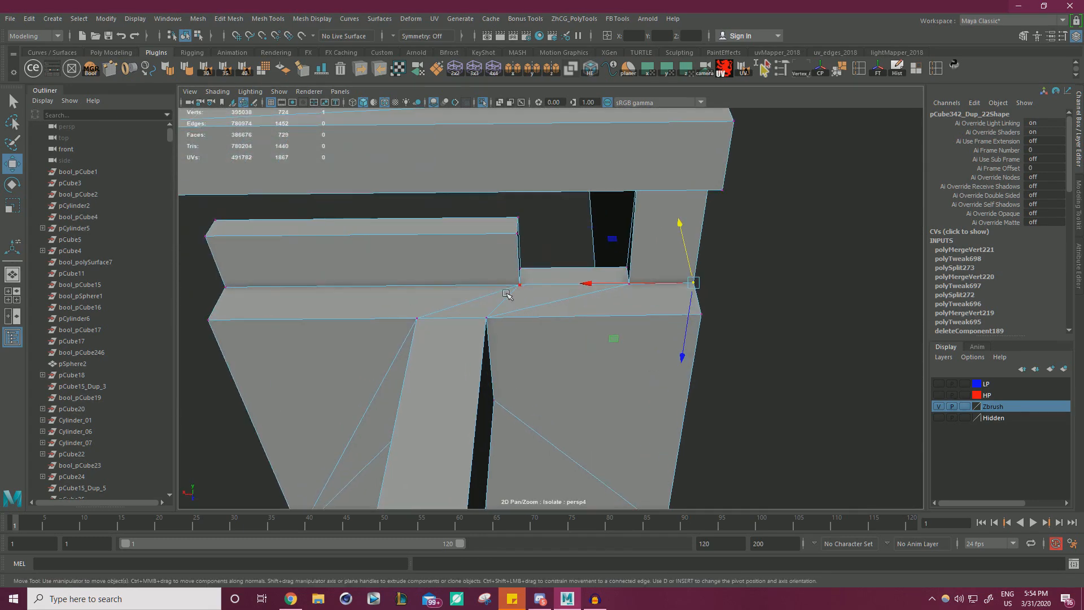
alt+drag(506, 293, 651, 367)
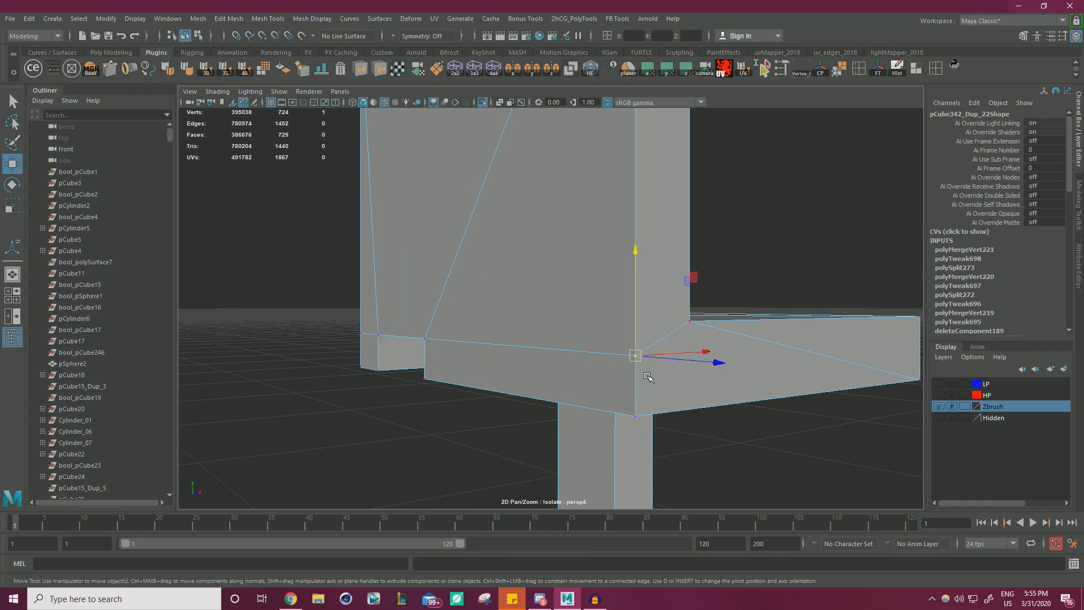
middle_drag(648, 377, 631, 406)
alt+drag(733, 394, 665, 383)
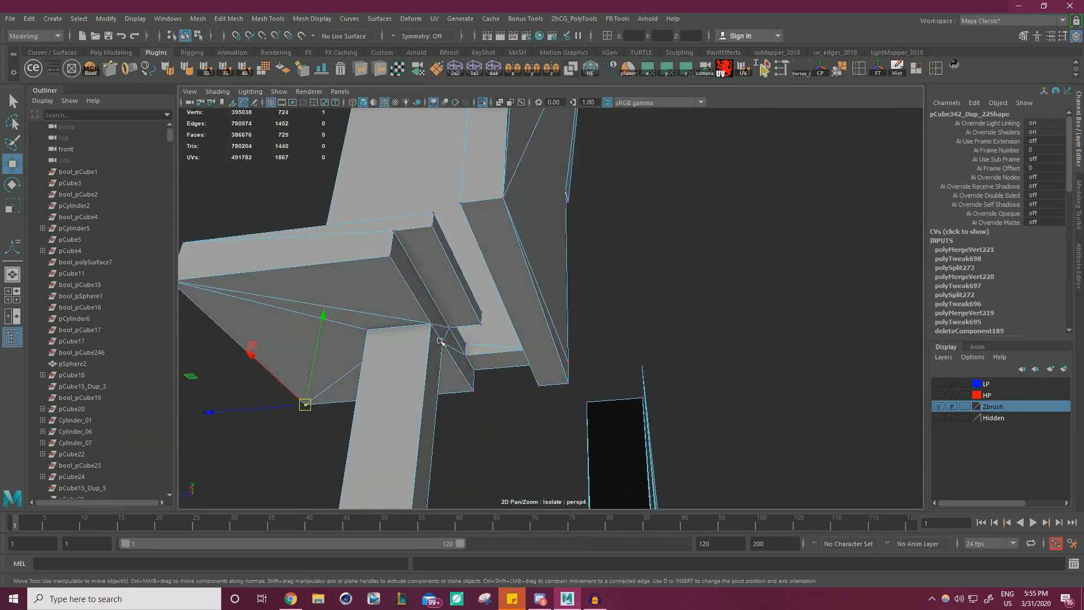
alt+drag(441, 341, 462, 294)
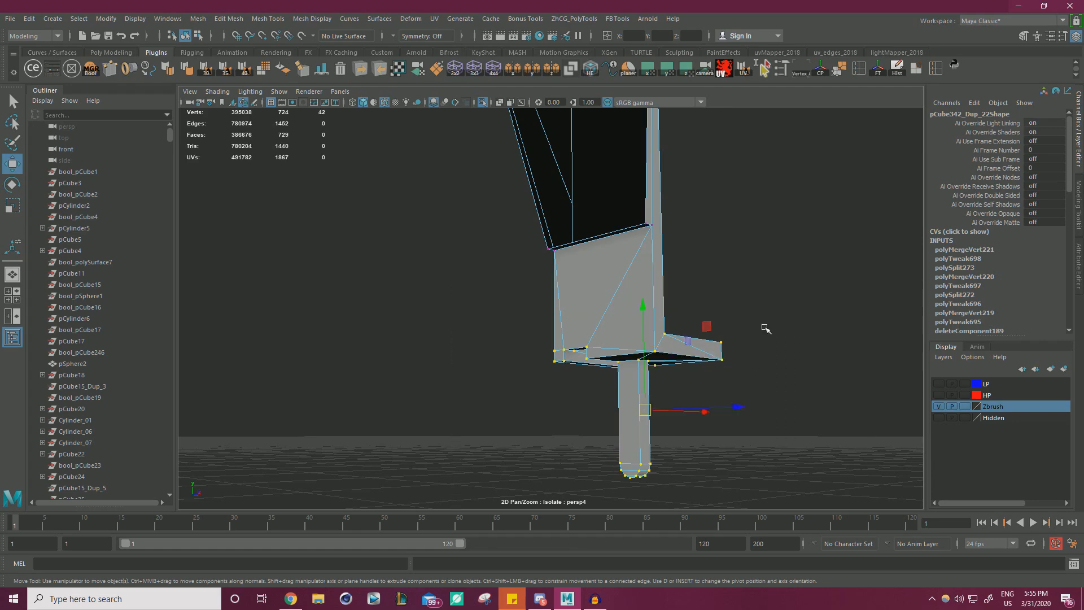
shift+right_drag(798, 286, 679, 302)
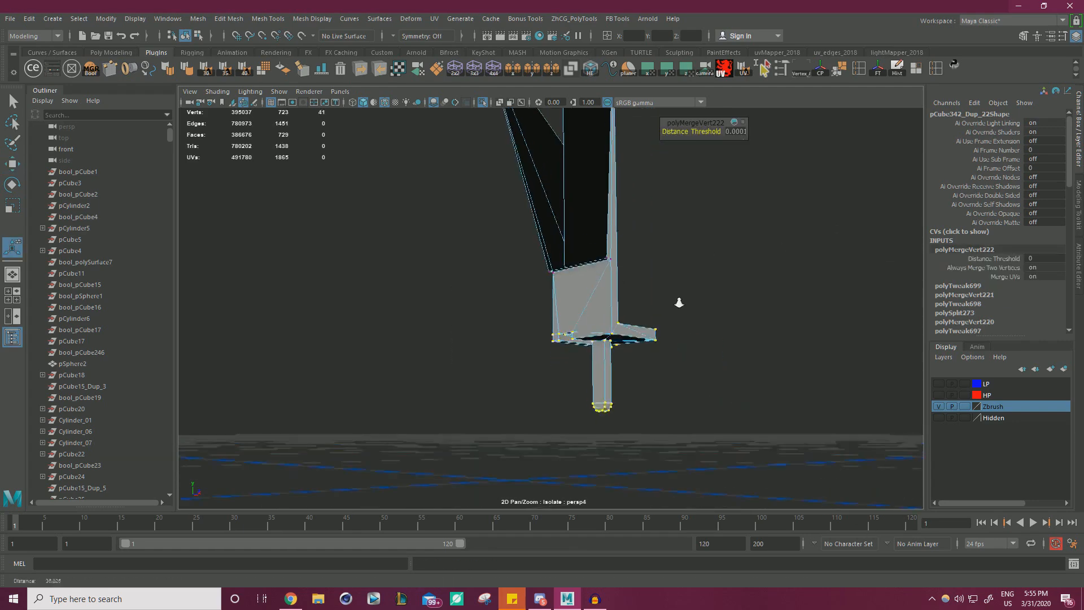
Try to move the corner vertex beside the bottom notch upward.
alt+middle_drag(680, 302, 611, 259)
alt+right_drag(611, 259, 713, 271)
alt+drag(714, 271, 626, 353)
alt+right_drag(627, 353, 665, 414)
alt+drag(665, 414, 650, 374)
click(620, 334)
key(w)
drag(645, 337, 642, 321)
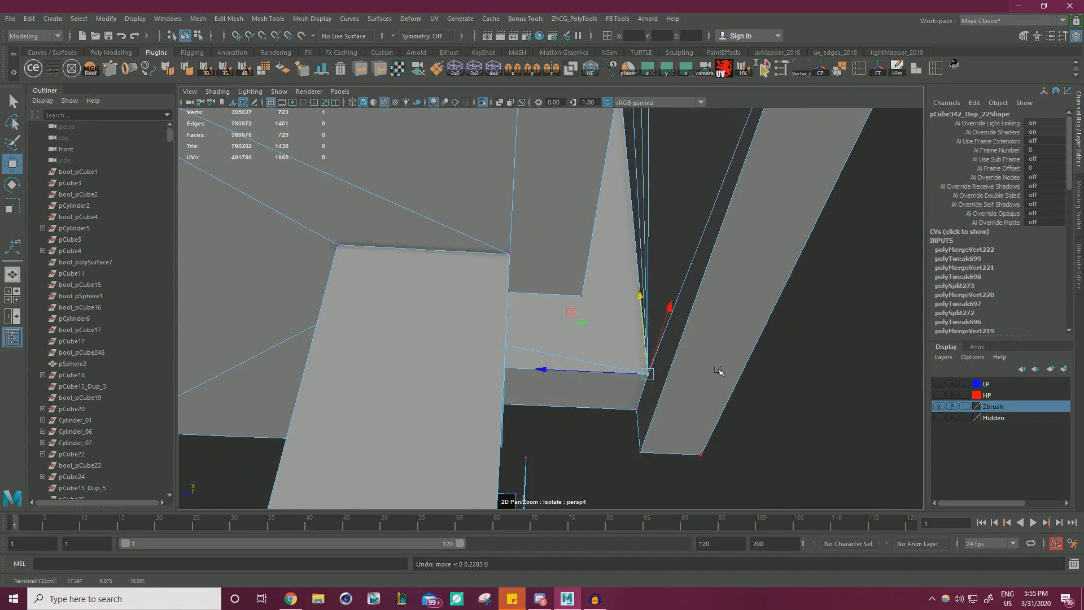
On the other mirrored part, cut a diagonal edge from beside the bottom notch's corner to the panel's opposite upper corner.
alt+drag(718, 370, 348, 368)
scroll(573, 310, down, 8)
alt+drag(570, 254, 430, 369)
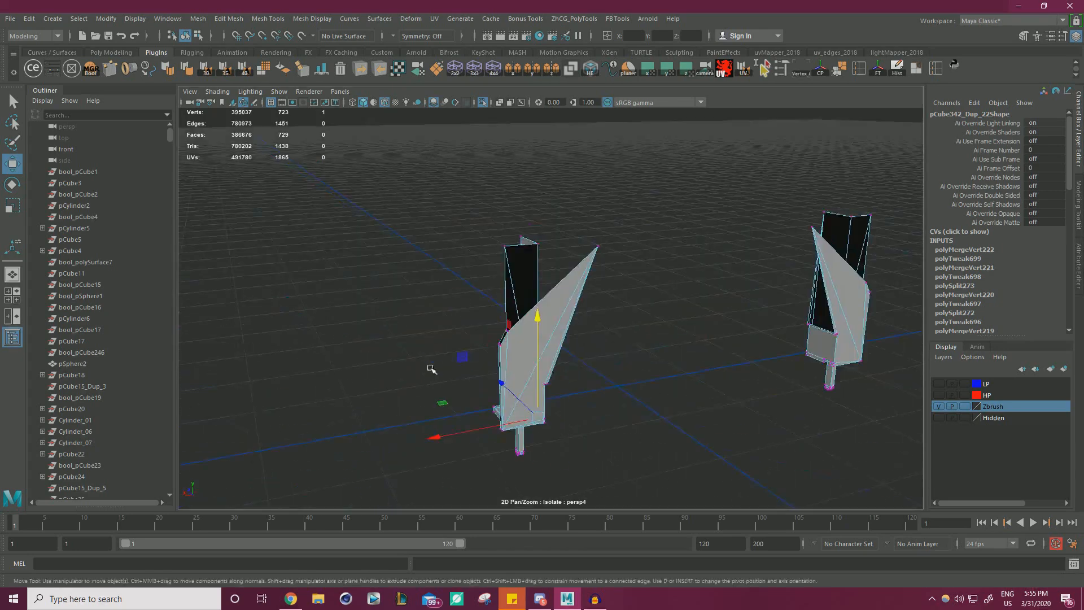
scroll(587, 328, down, 2)
alt+middle_drag(587, 328, 341, 300)
scroll(341, 300, up, 5)
drag(488, 430, 676, 314)
key(f)
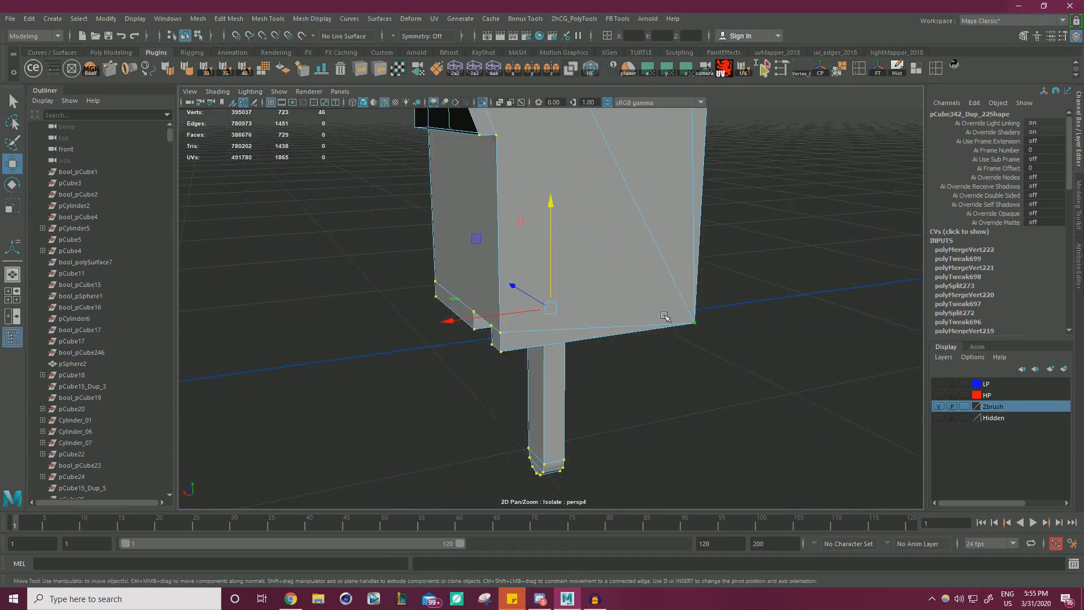
alt+drag(481, 322, 672, 317)
scroll(673, 317, up, 3)
alt+middle_drag(615, 327, 680, 334)
alt+drag(679, 334, 685, 293)
scroll(687, 313, up, 2)
alt+middle_drag(687, 313, 682, 316)
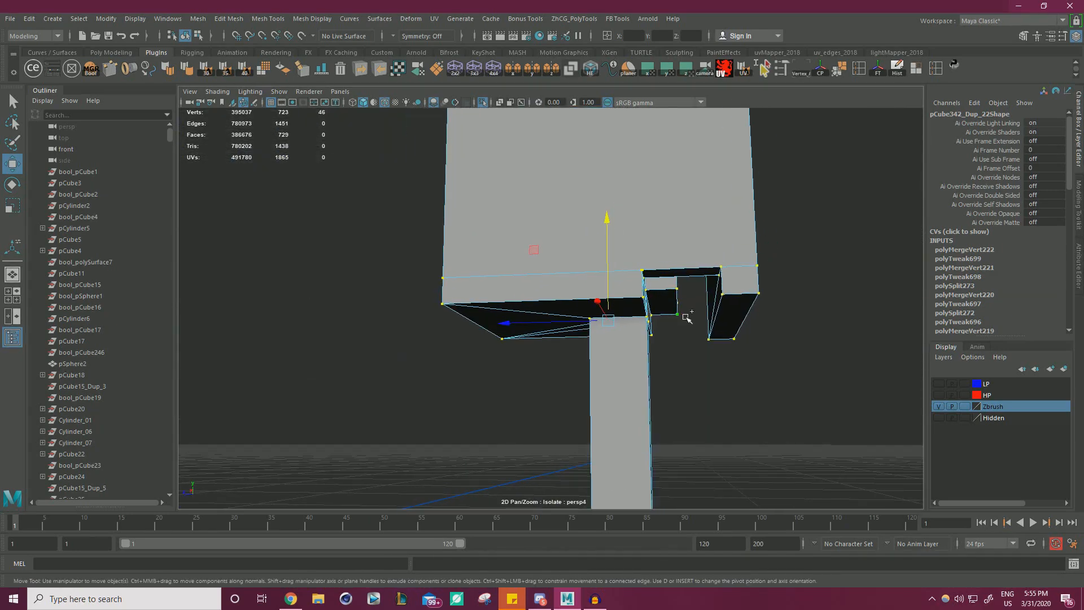
key(ctrl+shift+x)
click(643, 296)
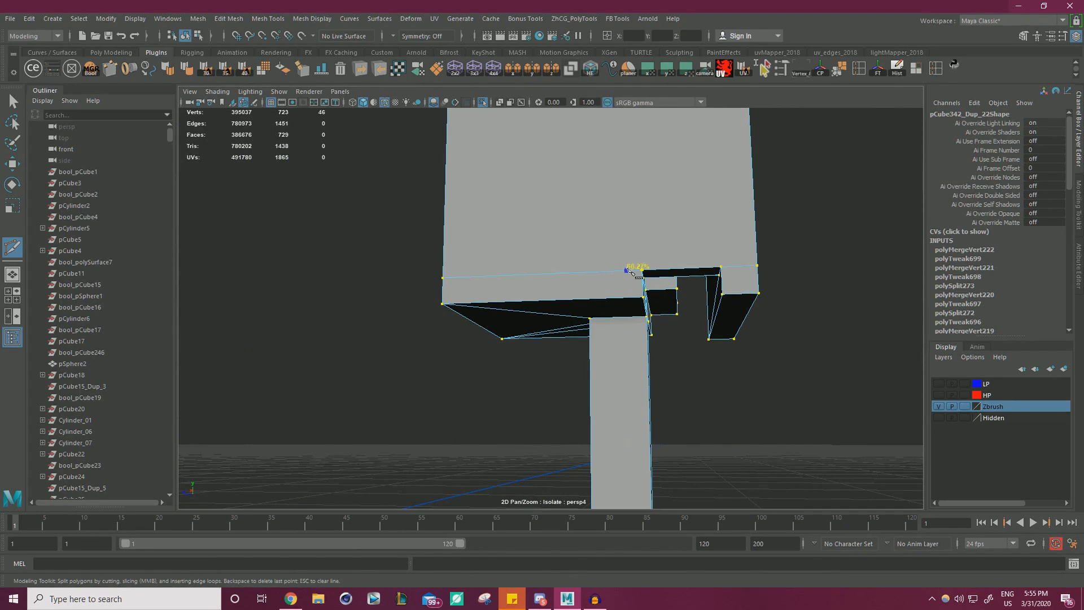
alt+right_drag(474, 245, 237, 178)
alt+middle_drag(483, 162, 470, 253)
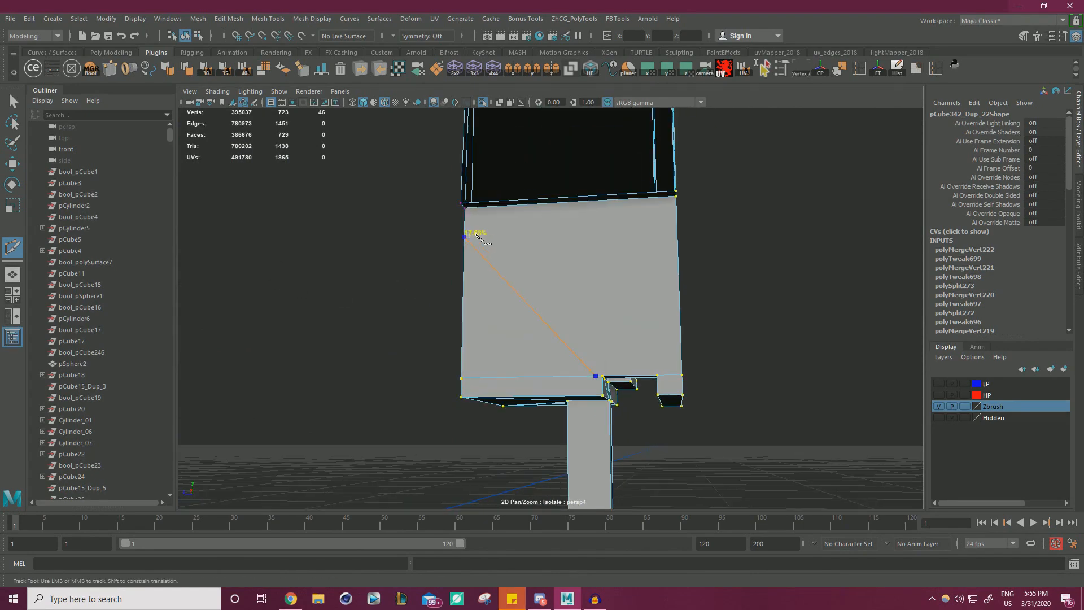
right_click(374, 317)
Snap the lower end vertex of the diagonal cut onto the notch corner and merge the overlapping vertices.
alt+right_drag(621, 361, 770, 462)
alt+middle_drag(769, 462, 696, 340)
key(w)
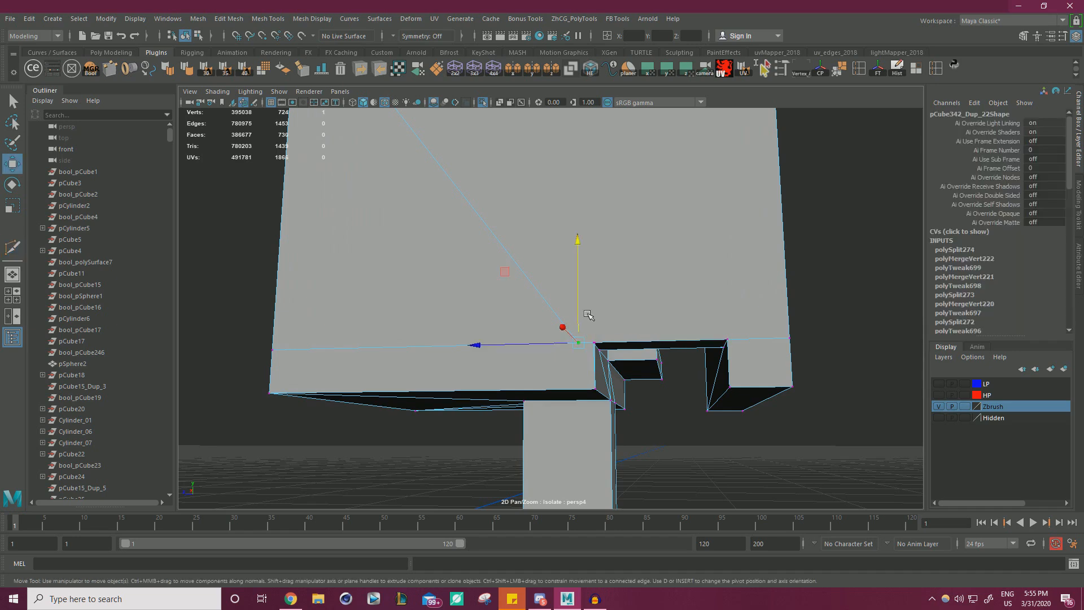
drag(580, 343, 592, 342)
alt+right_drag(650, 348, 835, 423)
alt+middle_drag(836, 423, 732, 319)
scroll(701, 376, up, 2)
key(v)
drag(532, 260, 539, 260)
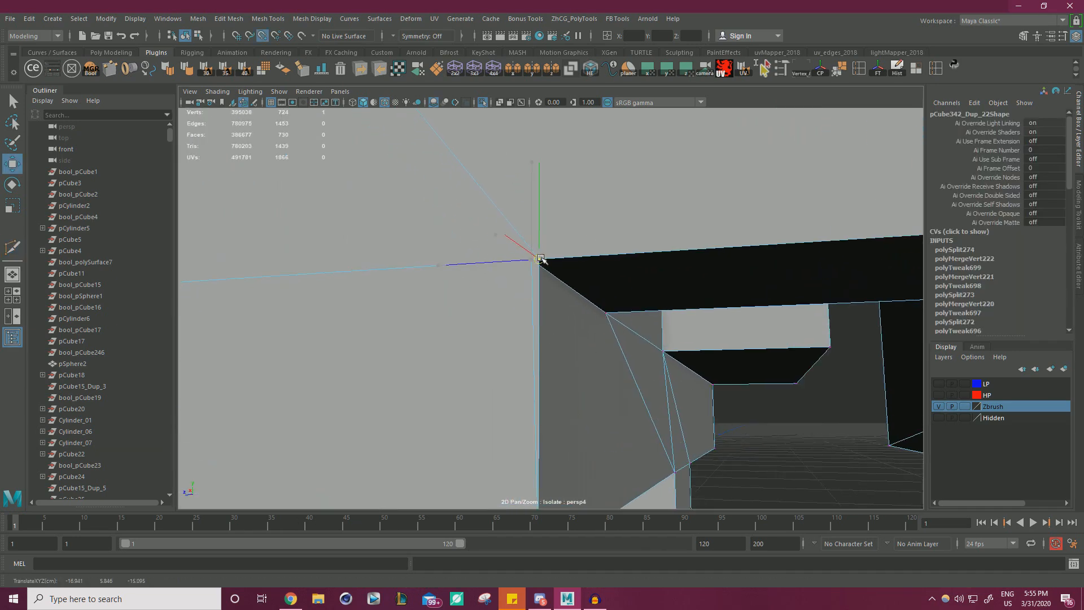
click(500, 236)
click(529, 264)
click(528, 260)
alt+right_drag(650, 333, 483, 333)
drag(482, 333, 599, 234)
shift+right_drag(540, 246, 584, 196)
Try to move the vertex at the notch's other corner downward.
alt+drag(585, 196, 631, 271)
key(w)
drag(601, 221, 608, 251)
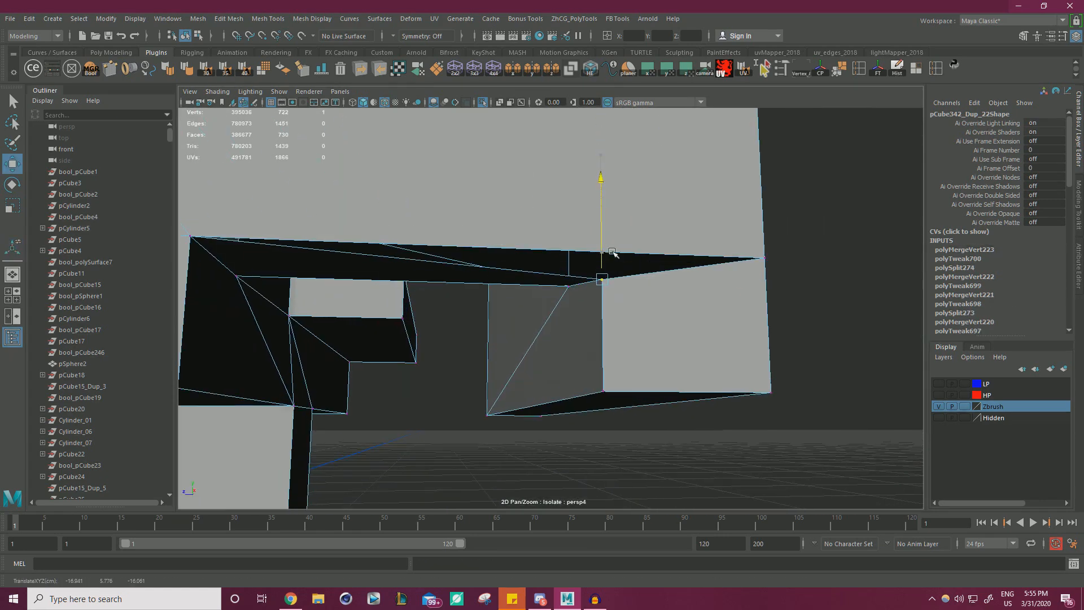
key(ctrl+z)
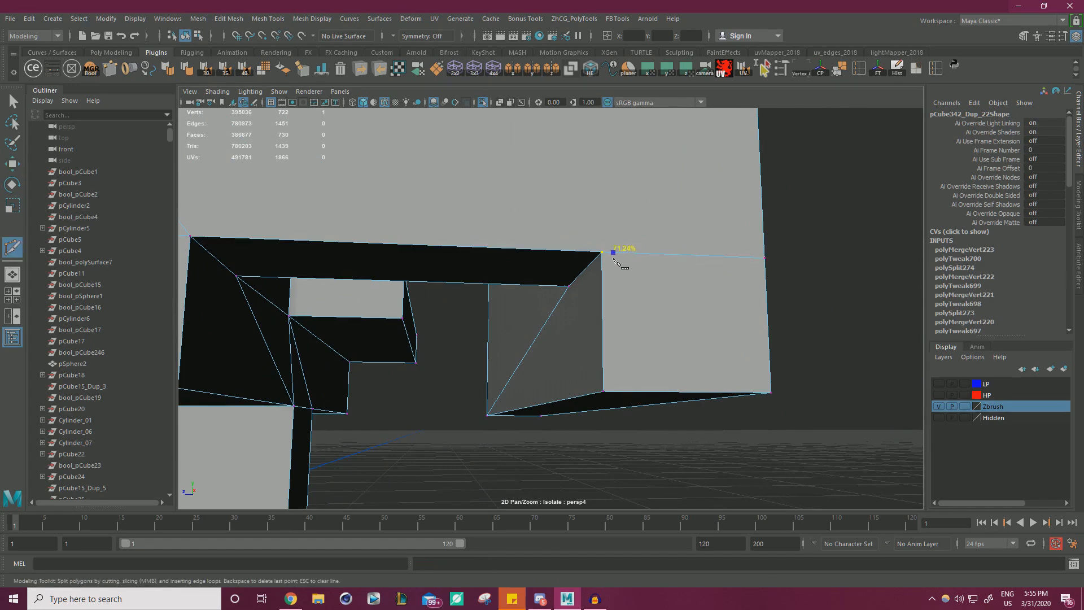
Cut an edge from the notch's other corner to the nearer upper panel corner and merge its end vertex into the notch corner.
alt+drag(706, 265, 571, 220)
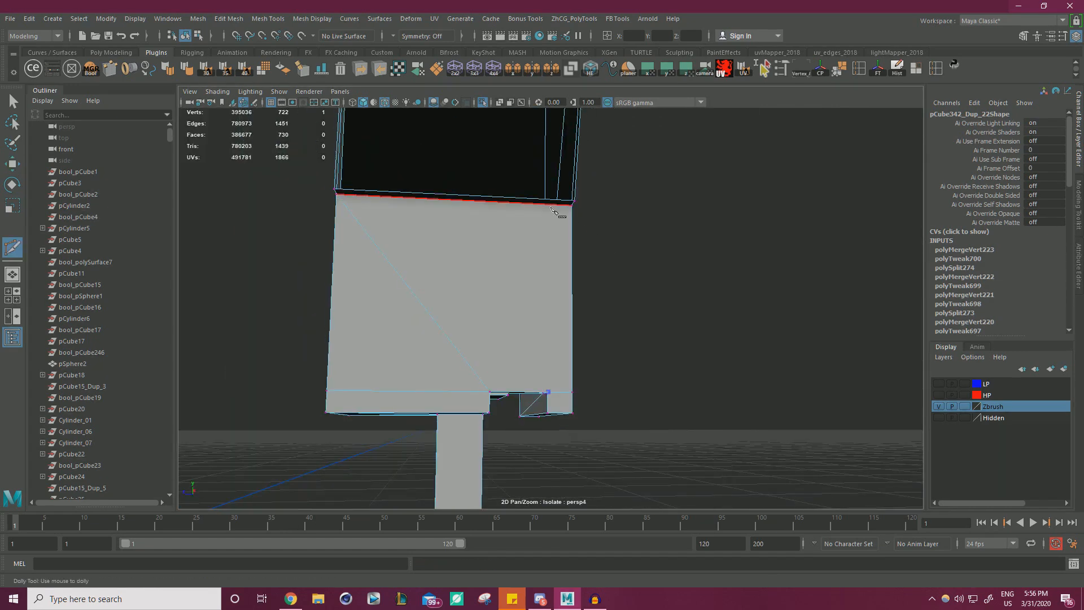
right_click(668, 287)
alt+right_drag(668, 287, 739, 429)
alt+middle_drag(712, 376, 712, 242)
alt+right_drag(677, 293, 706, 396)
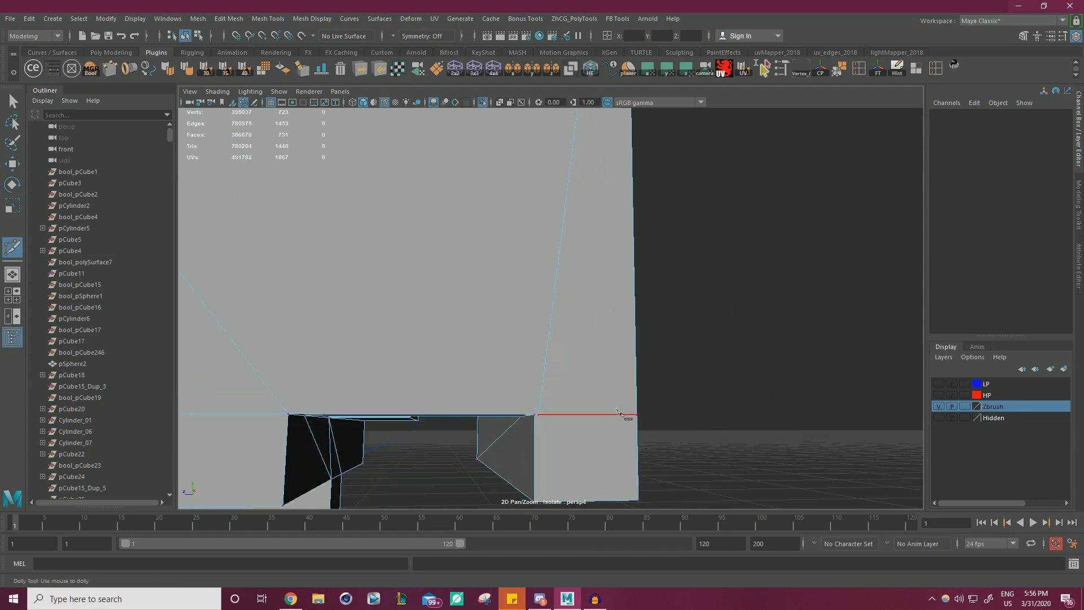
key(w)
click(540, 414)
drag(541, 413, 534, 414)
scroll(649, 468, down, 5)
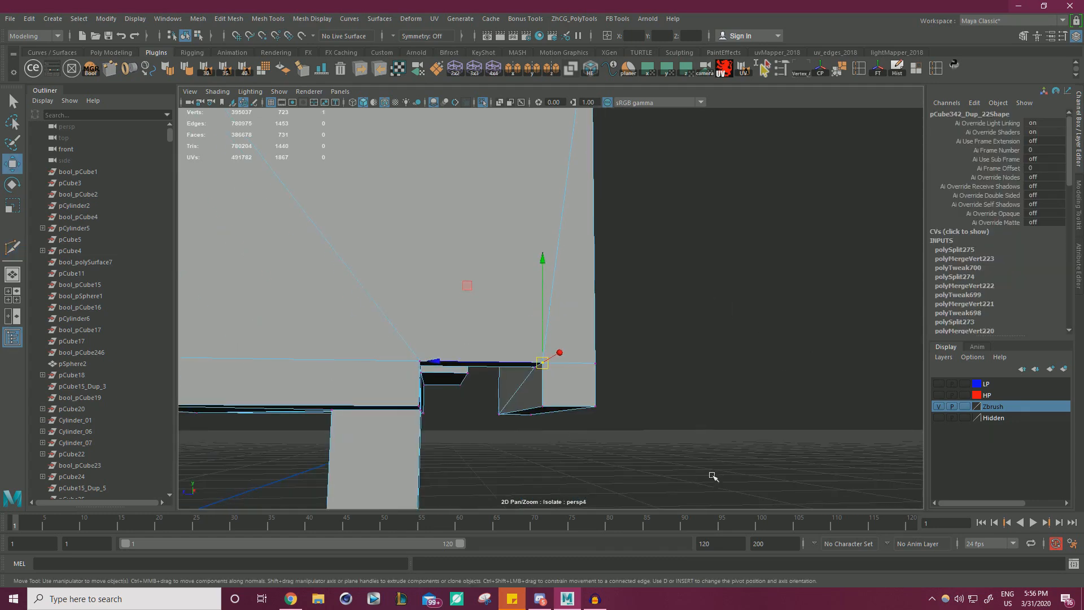
shift+right_drag(697, 348, 748, 294)
alt+drag(749, 294, 680, 254)
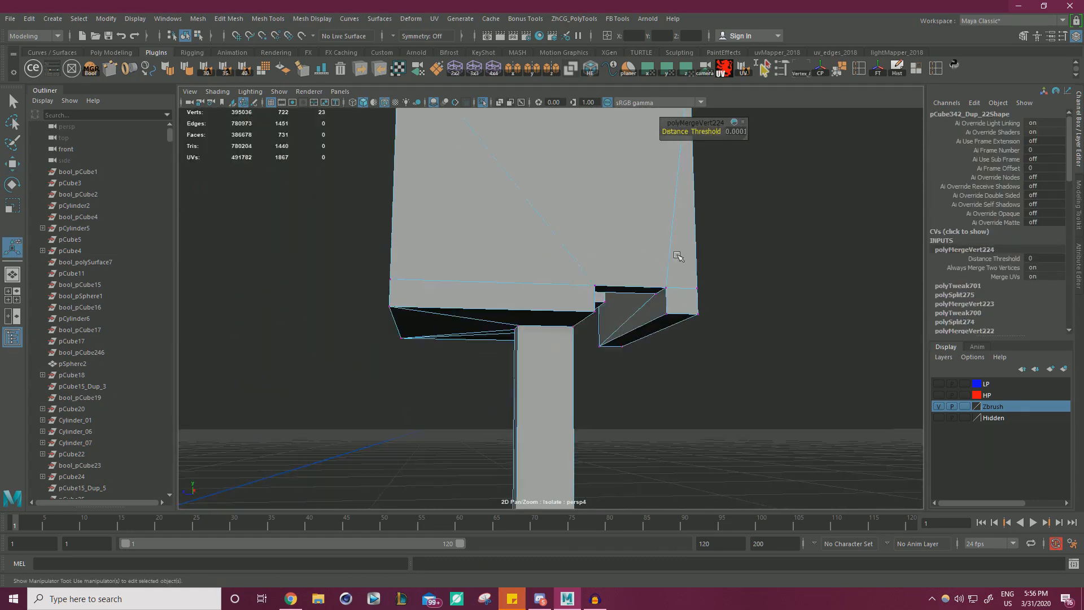
Select the four faces along the notch's inner side and scale them flat along Z.
alt+middle_drag(679, 254, 604, 192)
scroll(598, 333, up, 3)
scroll(598, 333, up, 3)
right_drag(450, 273, 451, 303)
click(435, 283)
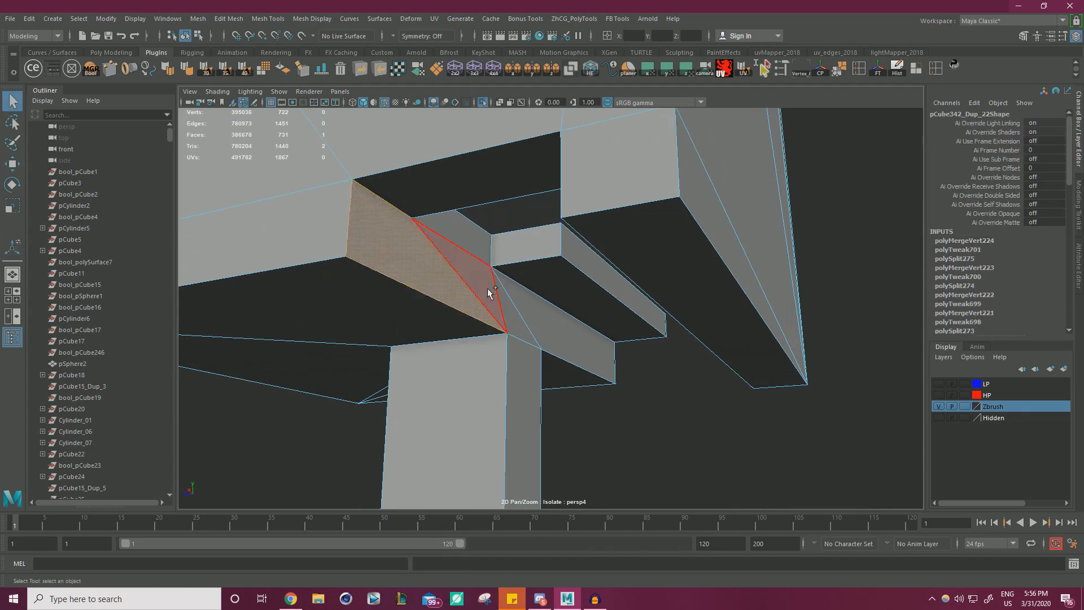
shift+click(514, 312)
shift+click(544, 322)
key(w)
key(r)
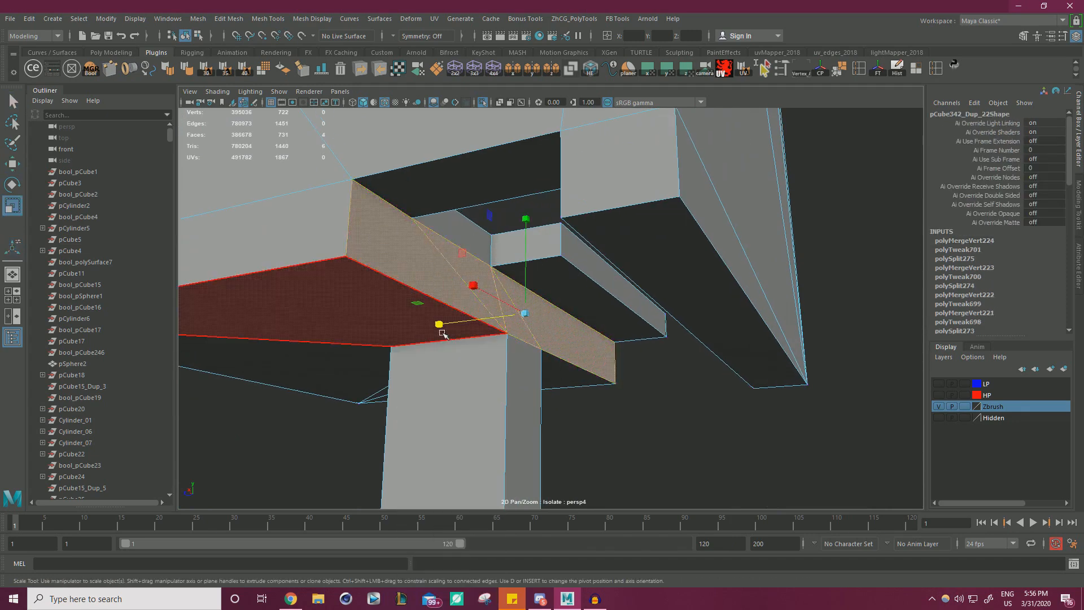
drag(439, 324, 570, 309)
Select the notch-side faces together with the peg's adjoining side face and flatten them along Z.
alt+drag(818, 314, 696, 385)
scroll(709, 384, up, 5)
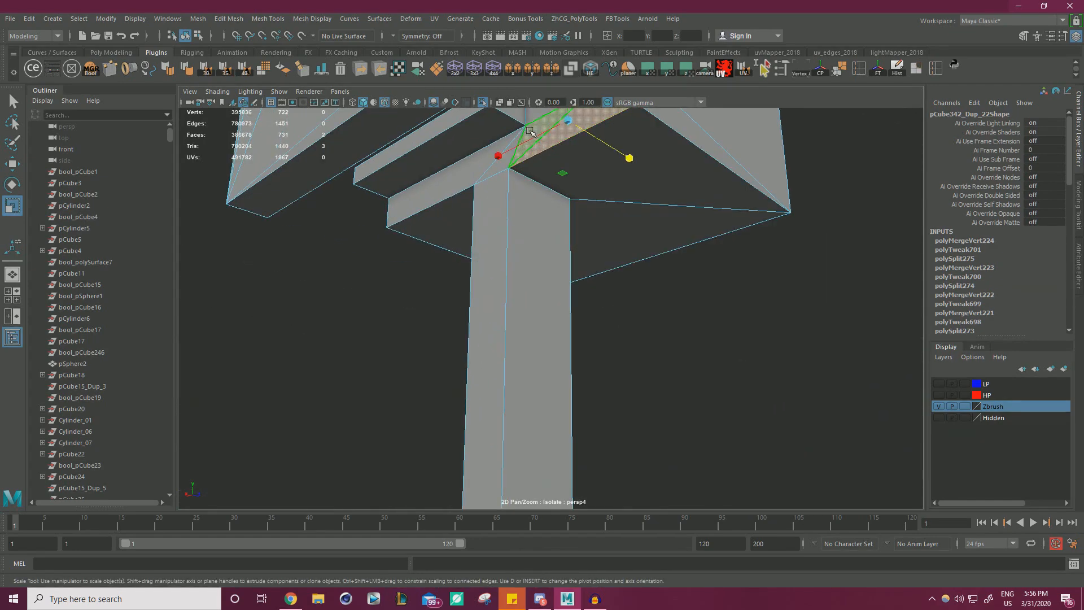
key(r)
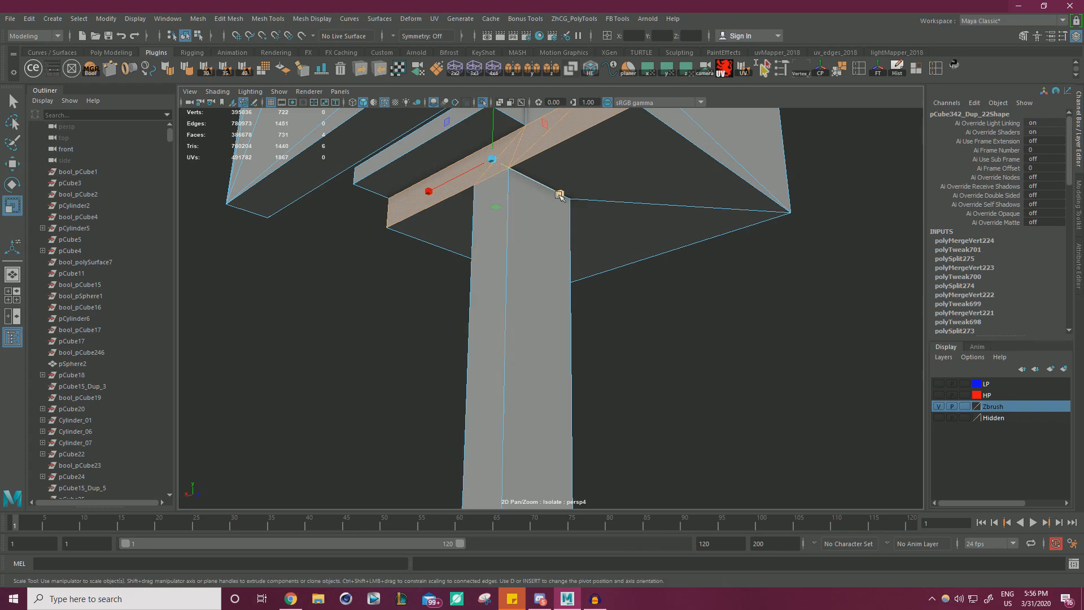
shift+click(479, 275)
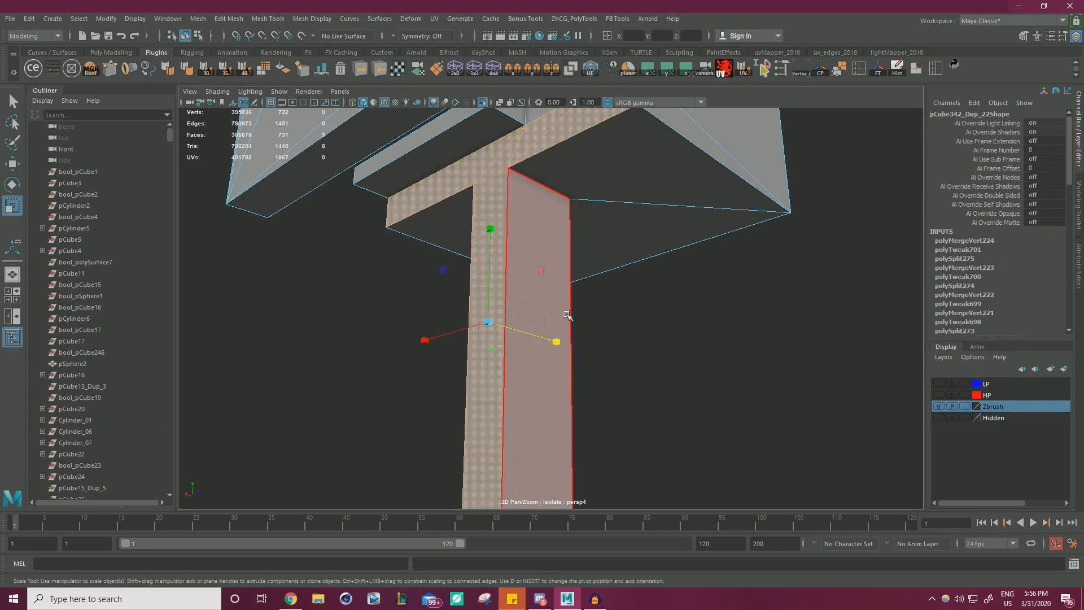
From the opposite side, reselect the notch-side faces plus the peg's side face and scale them flat along Z.
scroll(452, 201, down, 6)
alt+drag(452, 201, 620, 259)
scroll(620, 259, up, 2)
scroll(620, 259, up, 8)
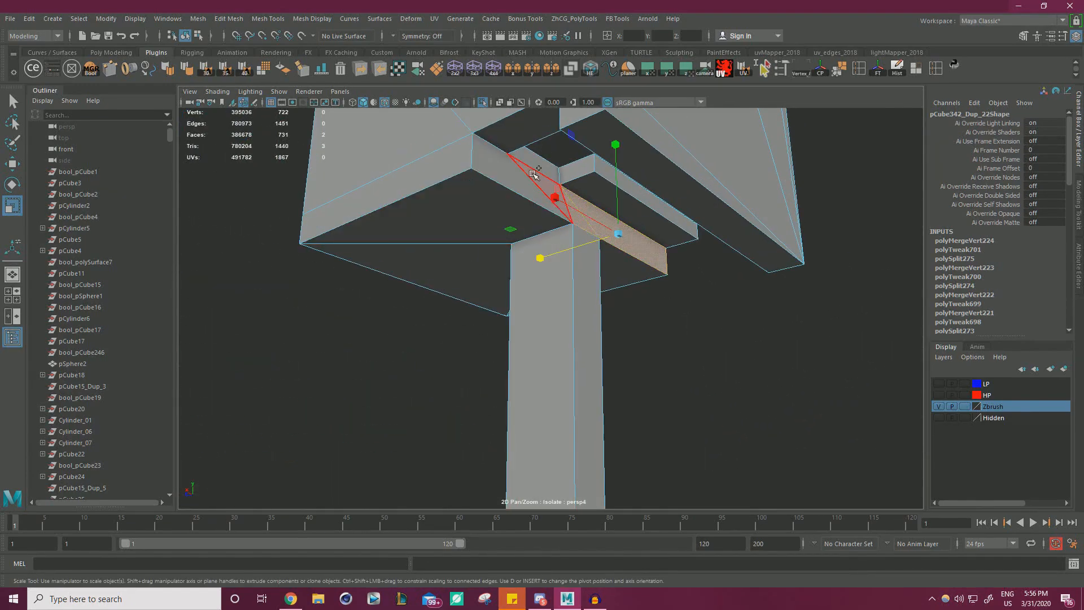
shift+click(597, 277)
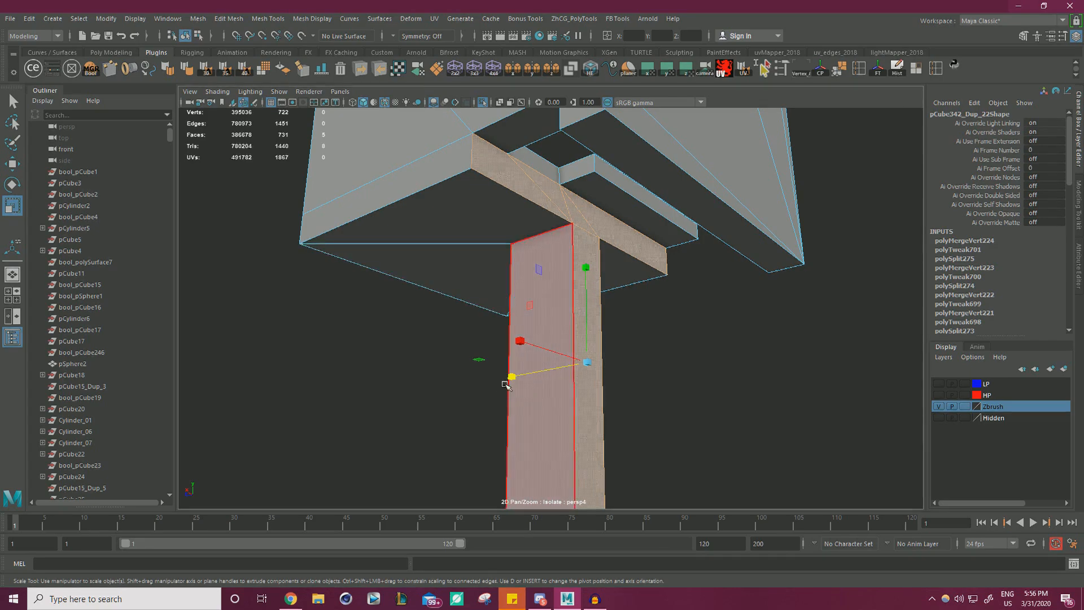
drag(510, 377, 961, 331)
key(w)
Examine the notch, the peg and the flattened side faces from several angles on both mirrored parts.
scroll(672, 256, down, 8)
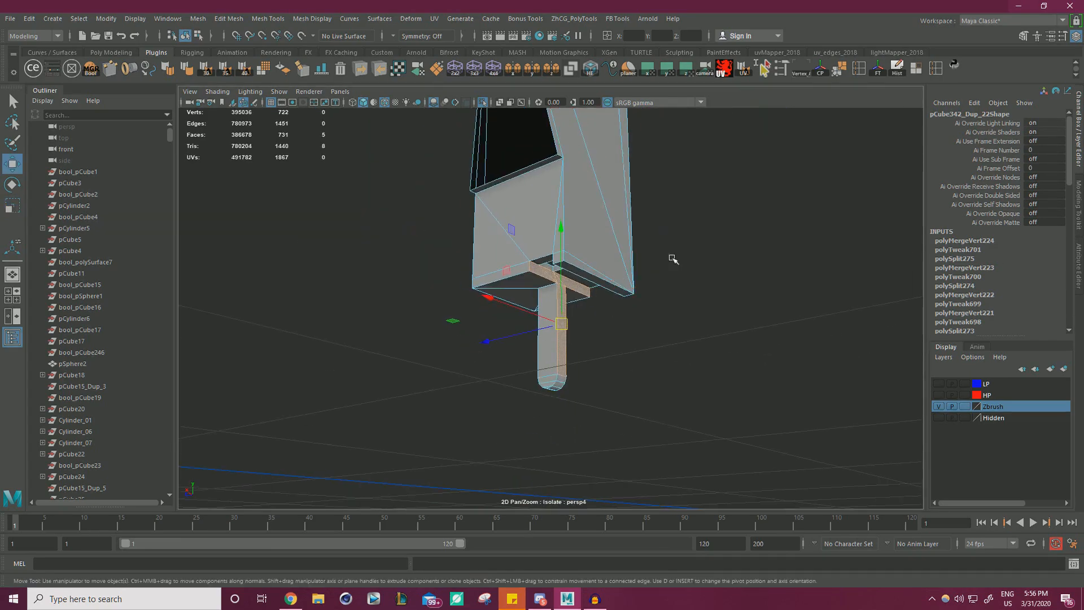
alt+drag(672, 256, 508, 264)
scroll(518, 286, down, 3)
scroll(508, 264, down, 2)
alt+middle_drag(508, 264, 674, 242)
alt+right_drag(674, 241, 913, 286)
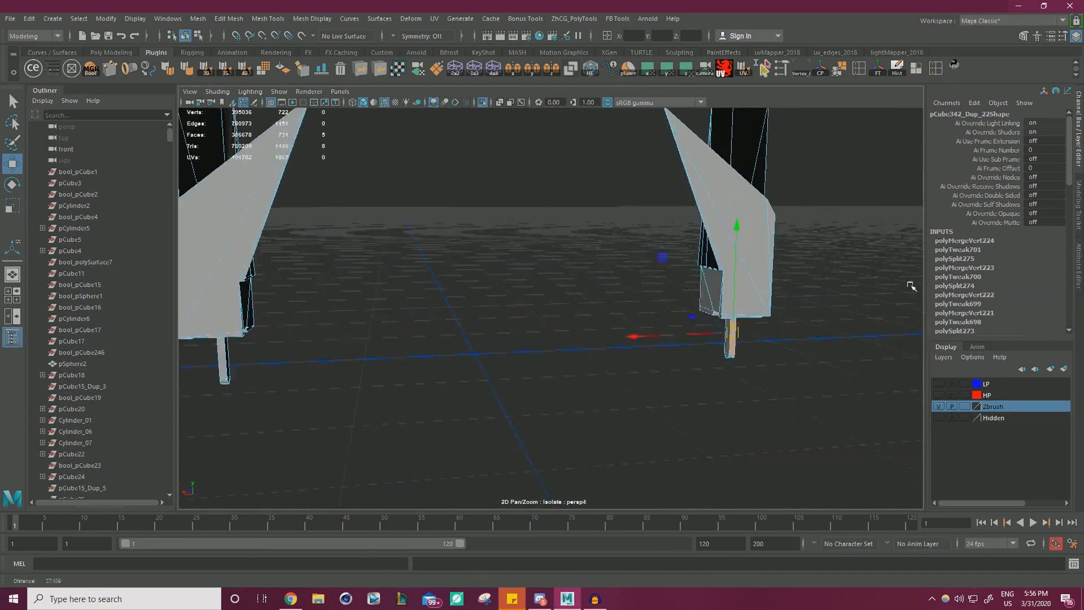
alt+middle_drag(913, 286, 675, 184)
alt+right_drag(675, 184, 680, 286)
alt+drag(680, 285, 728, 299)
alt+right_drag(728, 299, 803, 290)
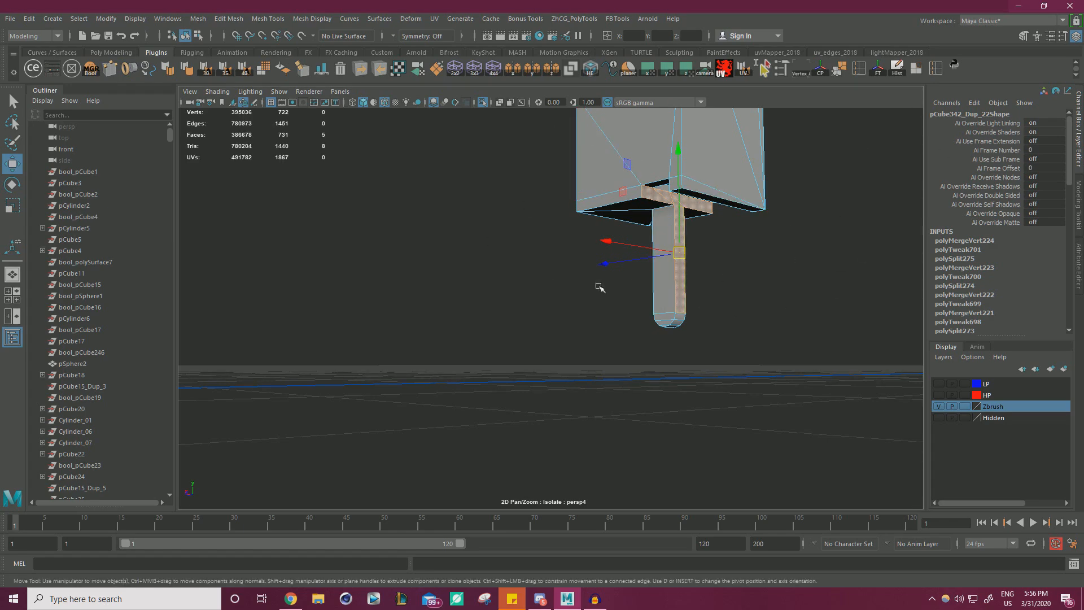
alt+right_drag(683, 288, 661, 293)
alt+drag(660, 293, 588, 362)
alt+right_drag(587, 362, 653, 368)
alt+drag(653, 368, 694, 348)
alt+right_drag(694, 347, 730, 374)
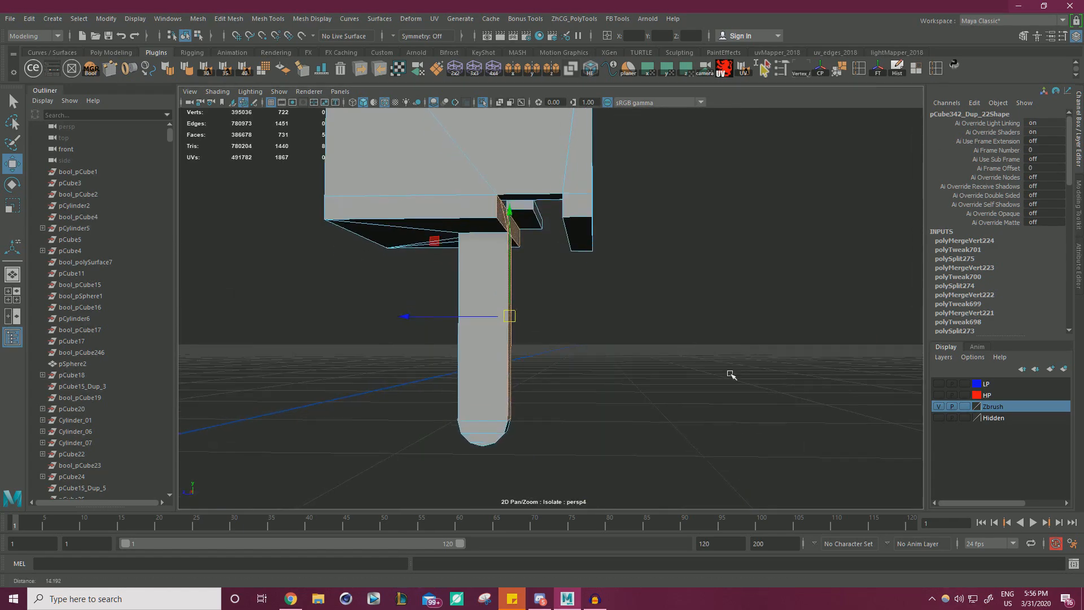
alt+drag(730, 374, 630, 364)
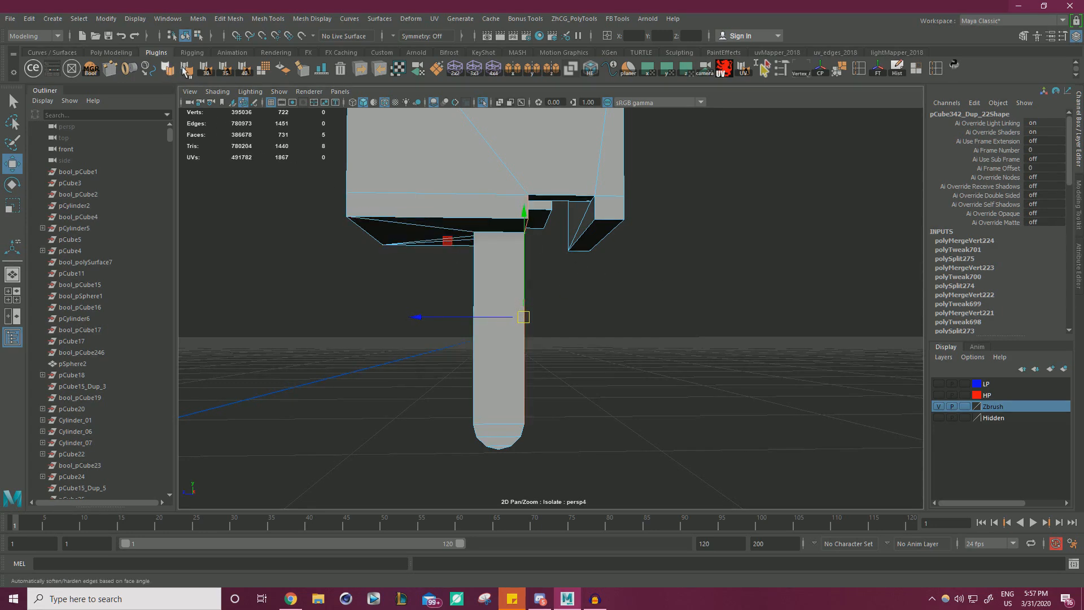
Return from face editing to object mode.
right_drag(486, 192, 570, 212)
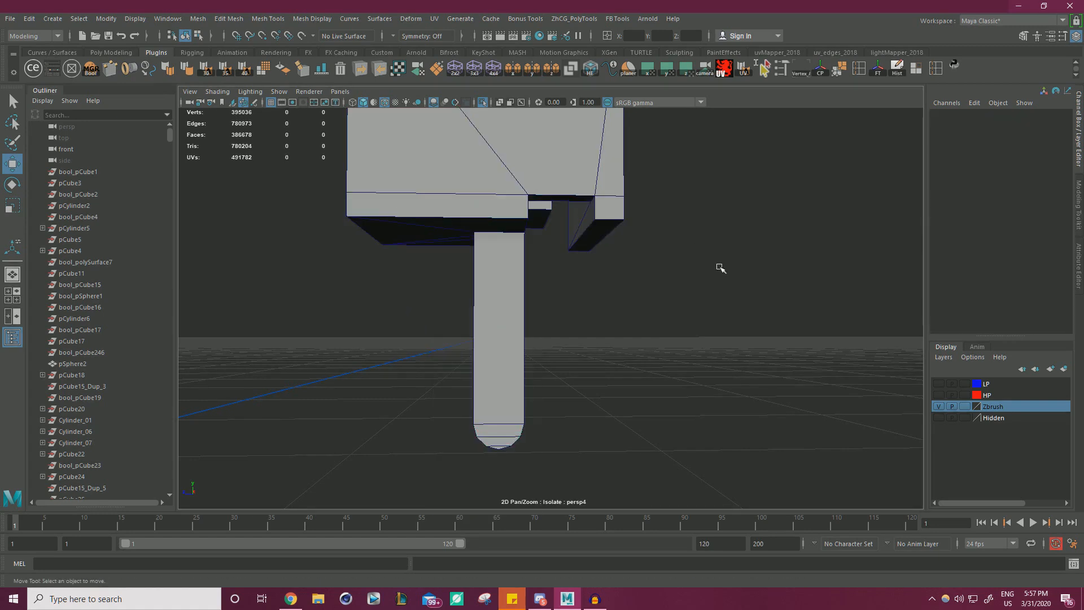
Leave the isolated view and examine the part in place on the whole typewriter, returning to object mode.
alt+drag(690, 278, 564, 220)
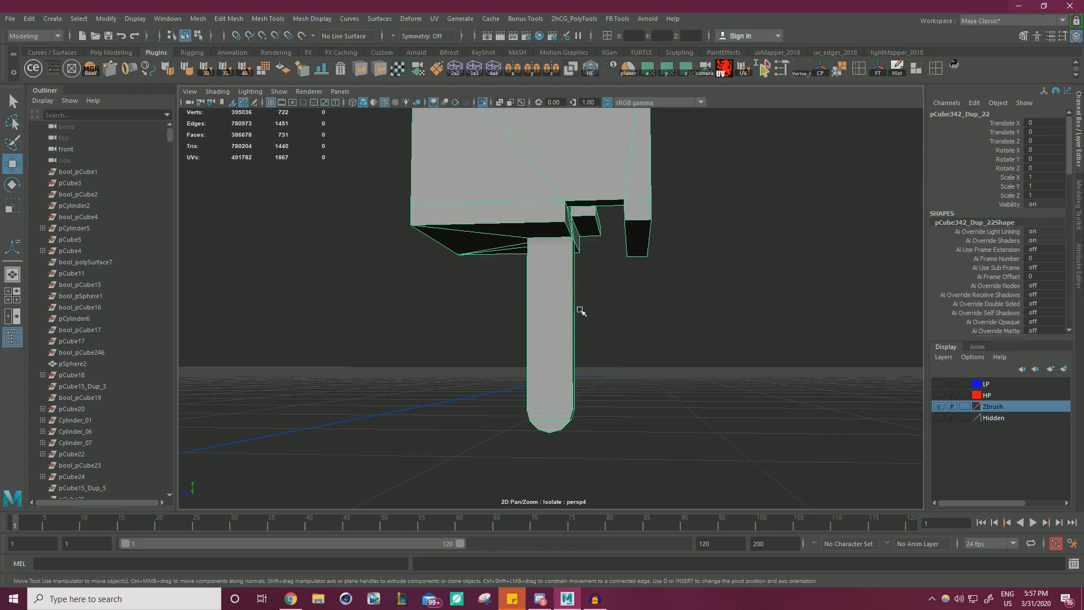
alt+drag(687, 295, 648, 357)
alt+right_drag(649, 358, 539, 346)
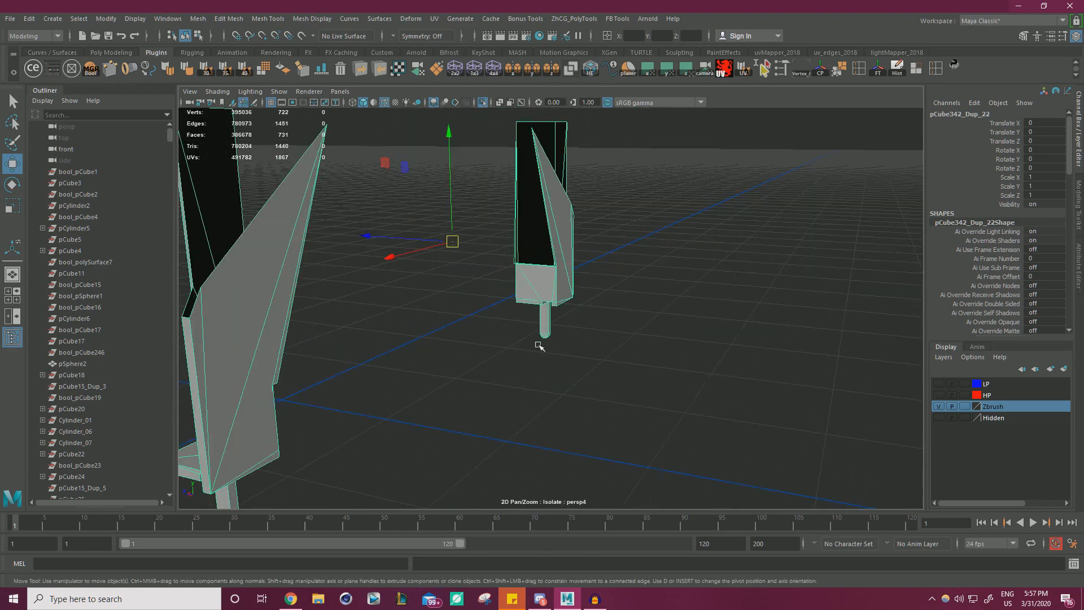
right_drag(551, 226, 551, 251)
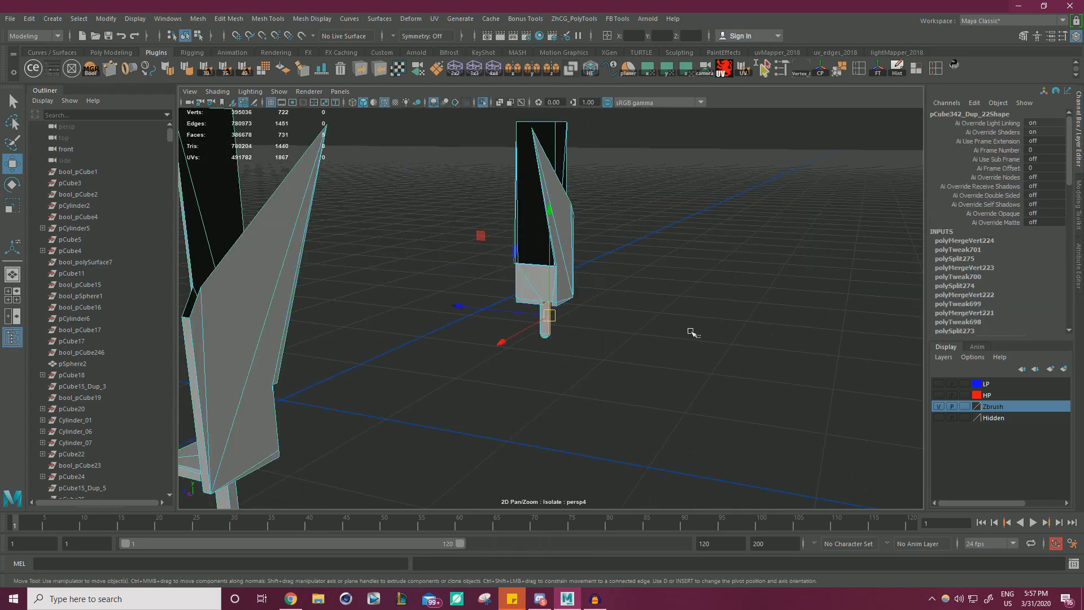
key(ctrl+1)
scroll(601, 194, down, 3)
alt+drag(779, 192, 669, 235)
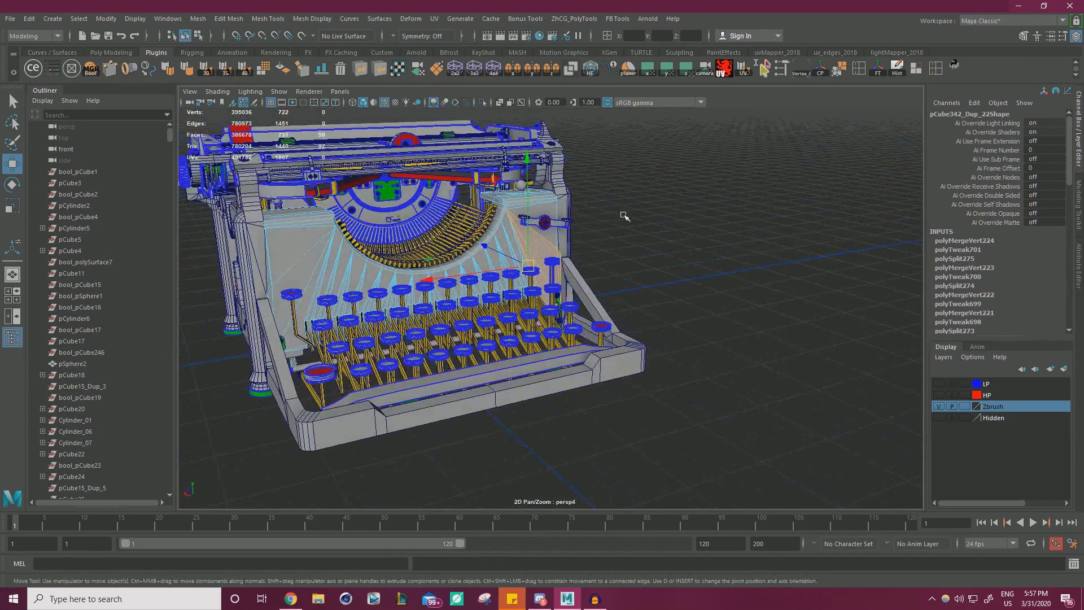
right_drag(731, 211, 791, 190)
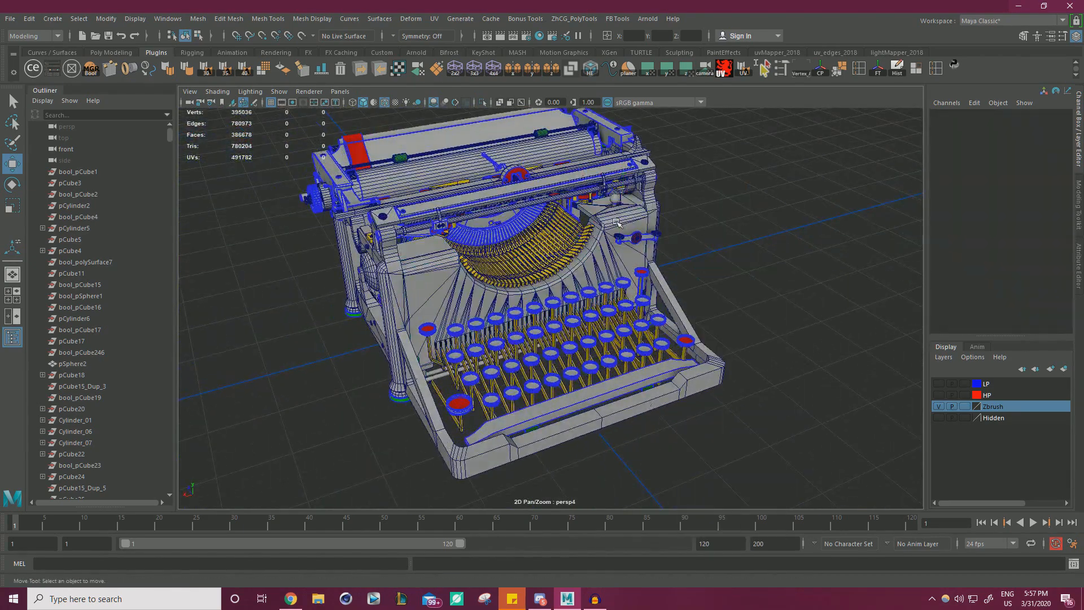
Isolate the arched front panel and examine its front face, arch rim and comb slots.
click(482, 102)
alt+drag(531, 163, 678, 169)
alt+right_drag(677, 169, 721, 258)
alt+drag(721, 259, 785, 256)
alt+middle_drag(784, 257, 576, 263)
alt+drag(576, 263, 412, 239)
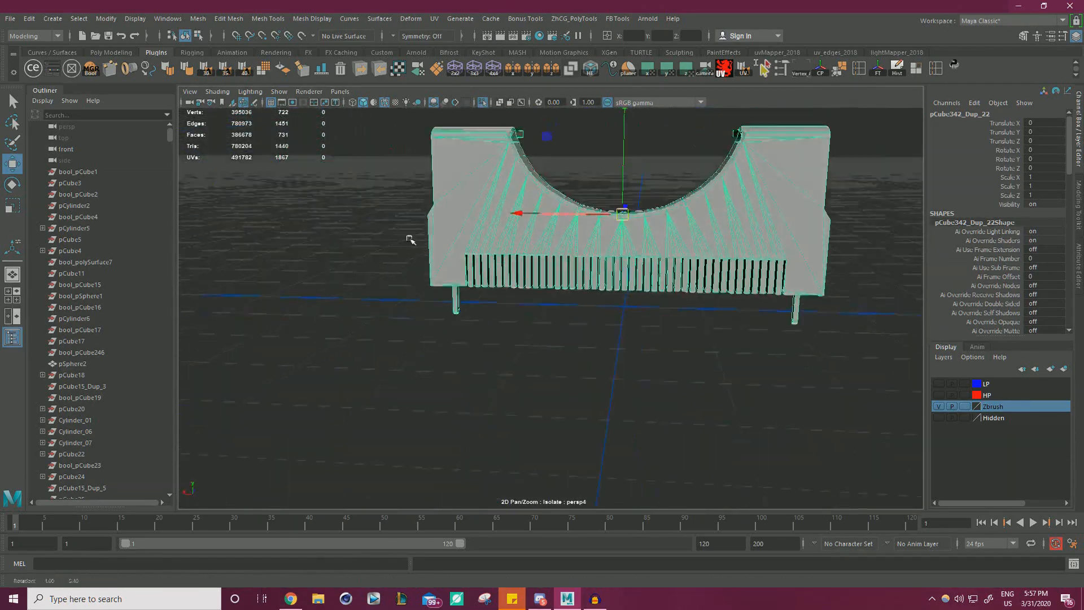
alt+right_drag(412, 239, 559, 285)
alt+drag(558, 285, 593, 301)
alt+right_drag(593, 302, 486, 319)
alt+drag(486, 319, 551, 315)
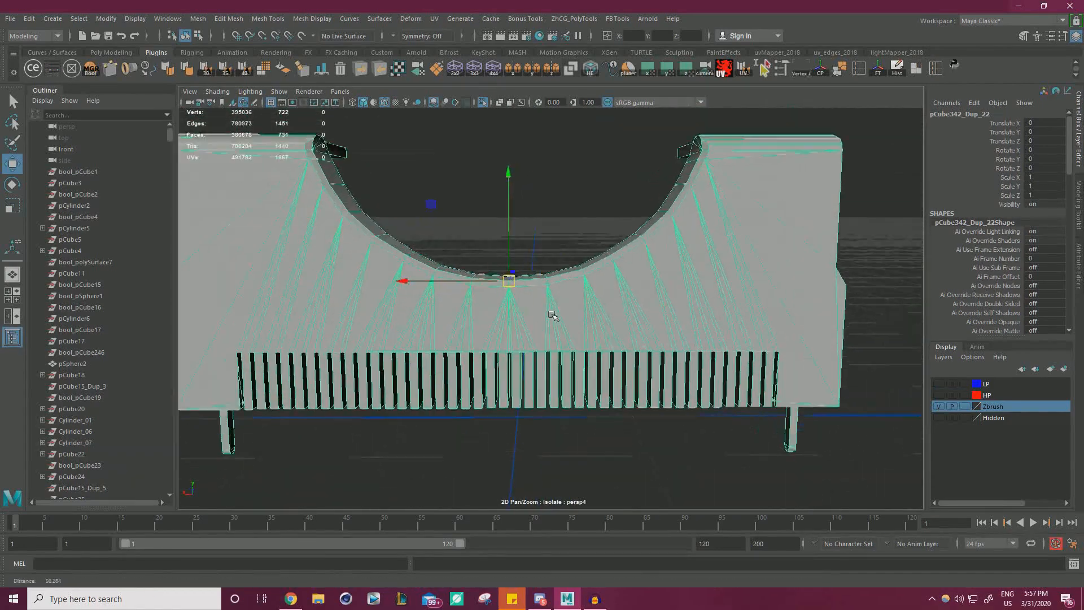
alt+right_drag(552, 314, 581, 308)
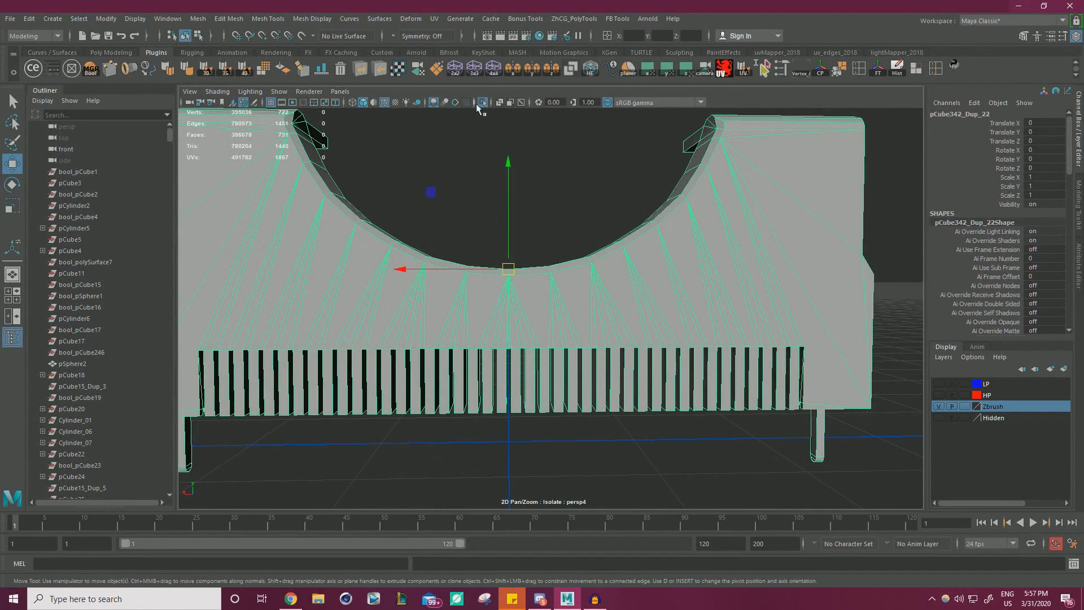
Show the whole typewriter again and examine how the front panel sits behind the keys.
click(482, 102)
alt+right_drag(503, 217, 346, 304)
alt+drag(346, 304, 487, 271)
alt+right_drag(486, 271, 587, 248)
alt+drag(588, 249, 692, 197)
alt+right_drag(692, 198, 672, 191)
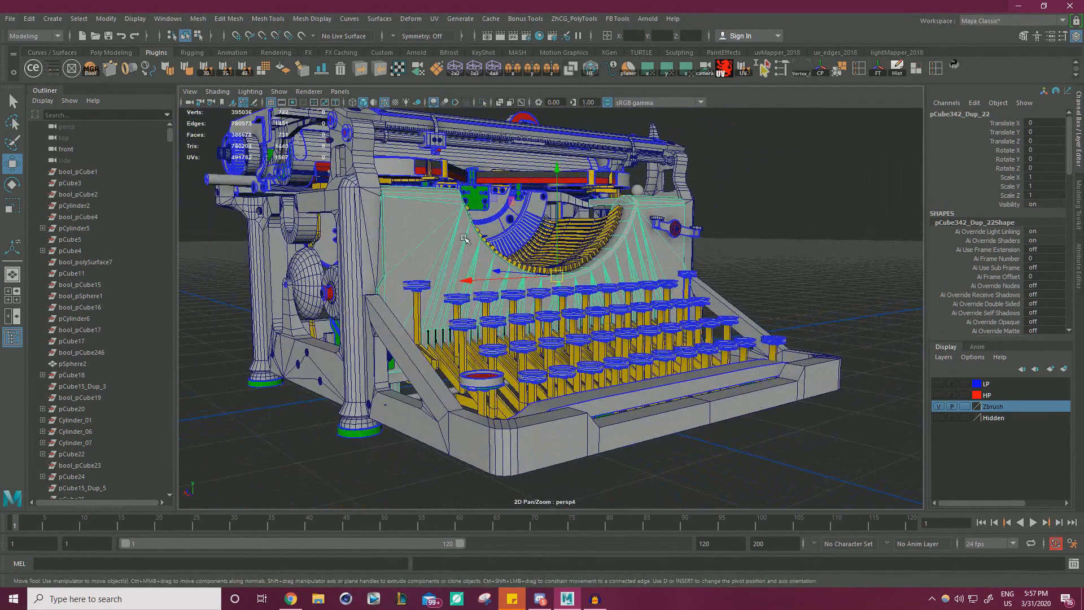
alt+right_drag(464, 237, 406, 259)
alt+drag(407, 259, 508, 226)
Isolate the front panel and delete the fan of edges running between the arch and the comb slots.
click(482, 102)
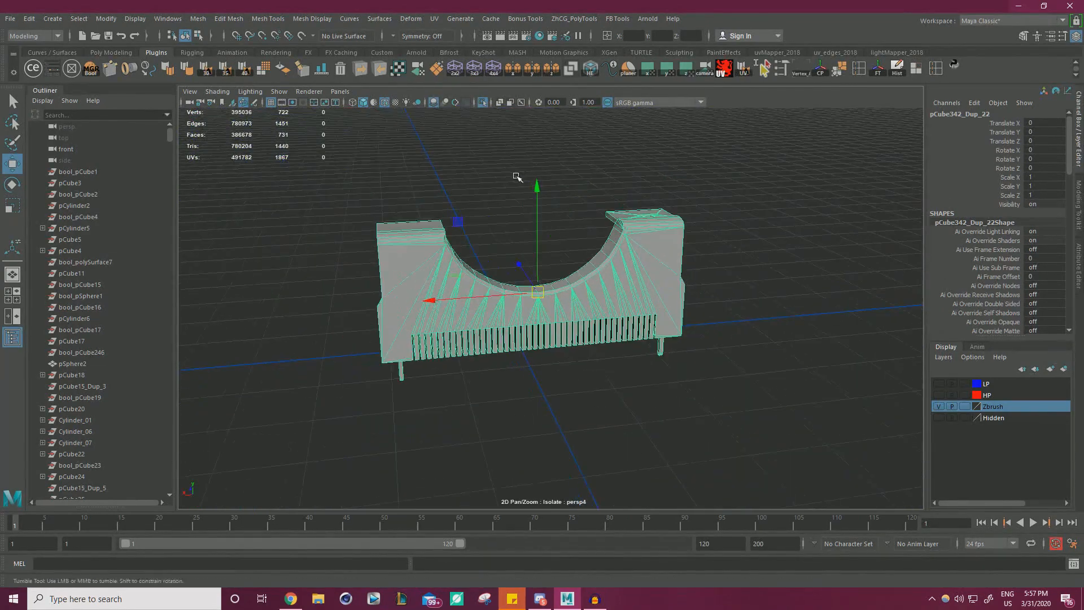
alt+drag(516, 176, 492, 186)
alt+right_drag(491, 187, 730, 249)
right_drag(730, 249, 730, 216)
alt+right_drag(779, 259, 703, 284)
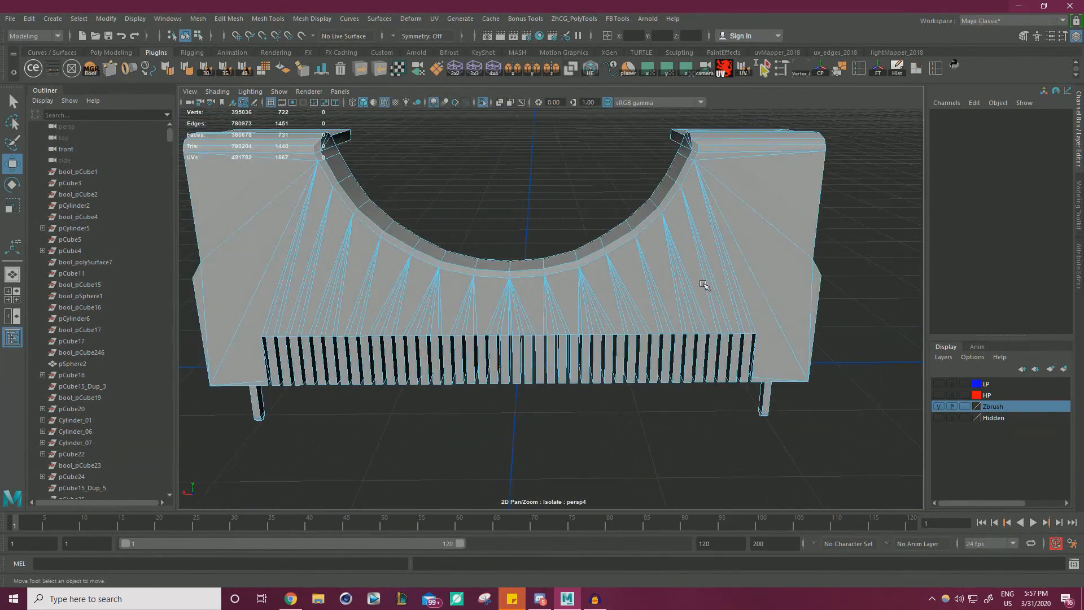
alt+drag(704, 285, 747, 307)
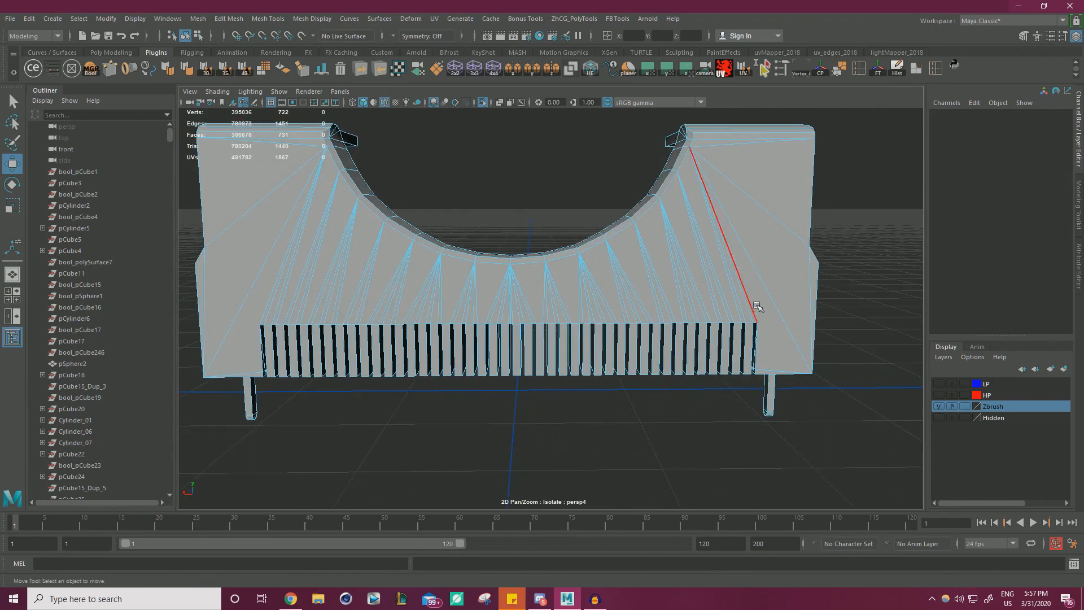
drag(270, 292, 262, 292)
alt+drag(390, 291, 613, 378)
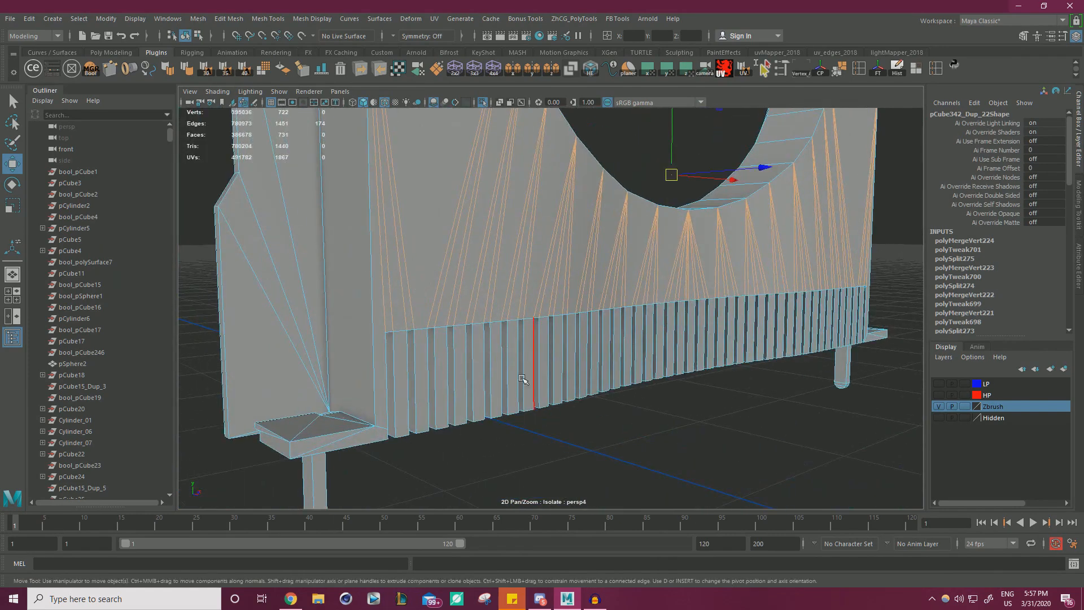
key(Delete)
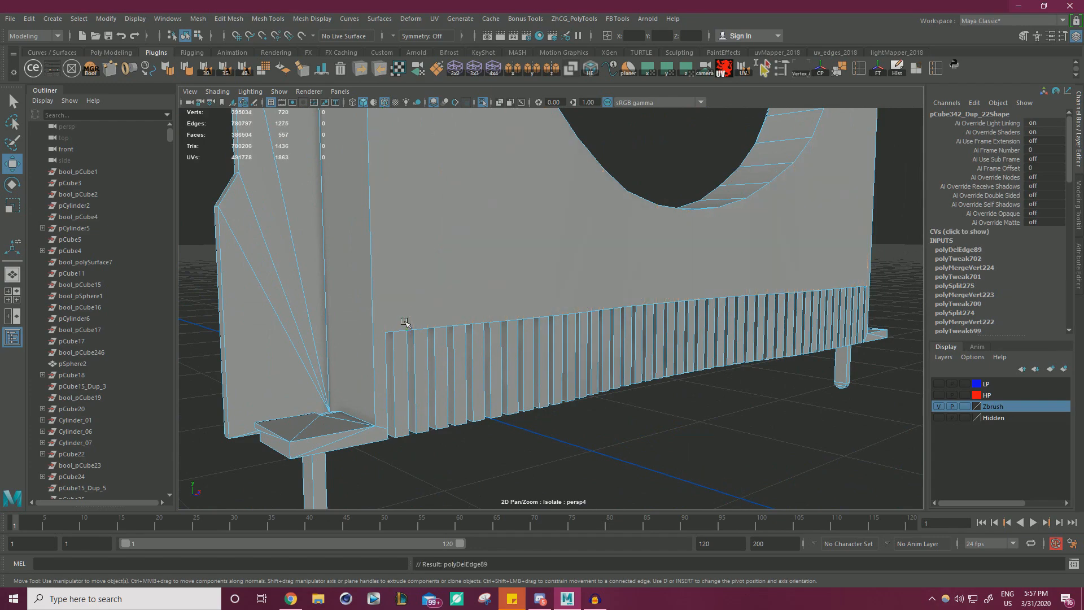
Select the short cross edges all the way around the arch's inner rim.
alt+drag(406, 322, 615, 331)
scroll(614, 332, up, 3)
alt+drag(540, 295, 416, 331)
scroll(416, 332, up, 2)
right_click(364, 234)
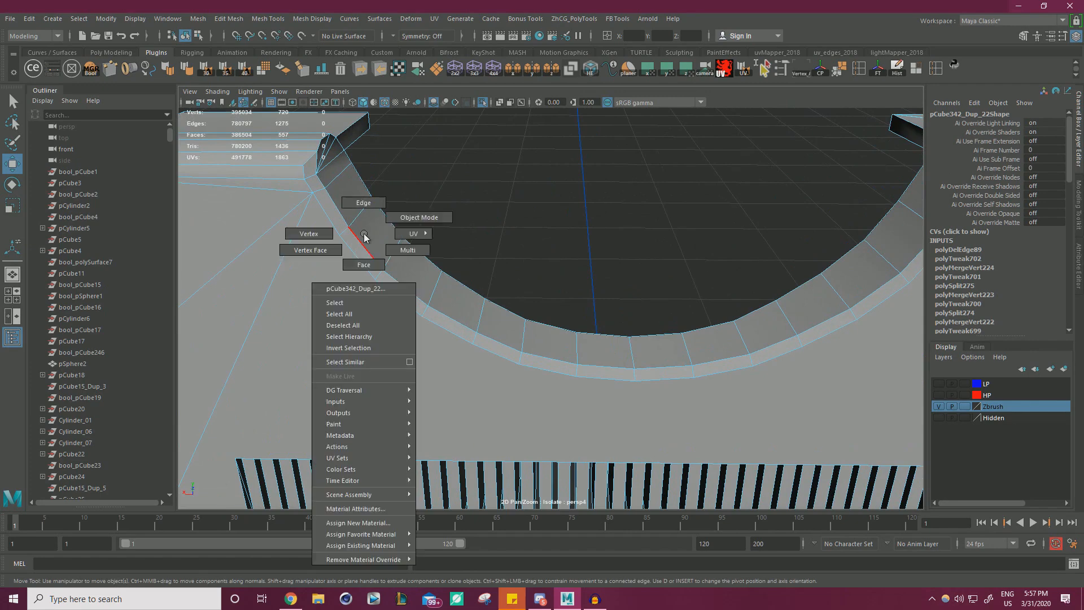
right_drag(365, 234, 352, 192)
double_click(358, 218)
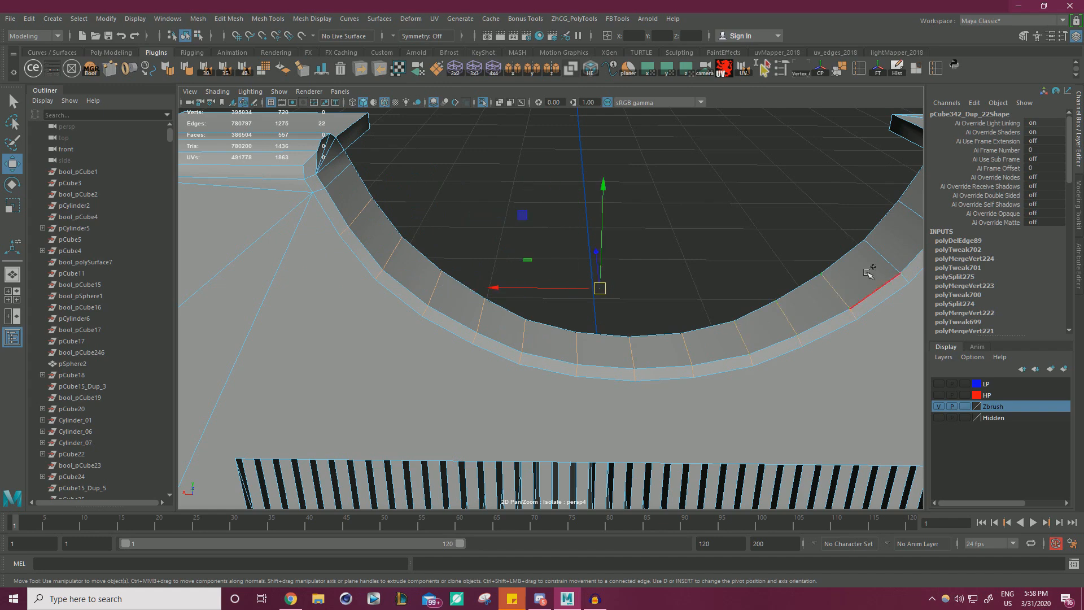
alt+drag(751, 223, 679, 223)
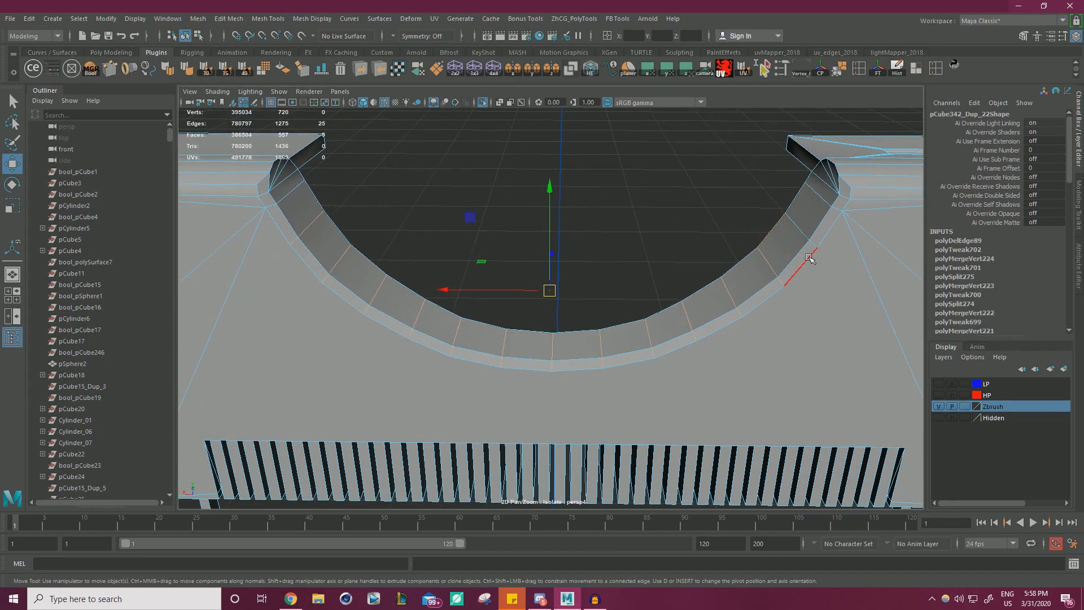
alt+right_drag(795, 232, 559, 229)
alt+drag(542, 229, 494, 207)
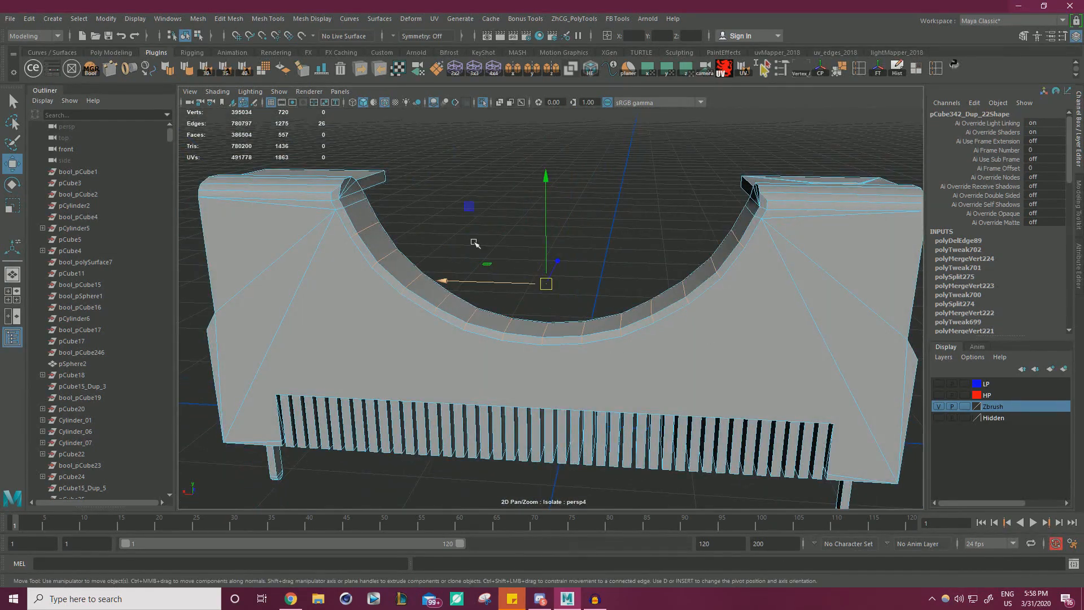
Try to bevel the arch's cross edges with a fraction of 0.6.
key(ctrl+b)
scroll(536, 198, up, 10)
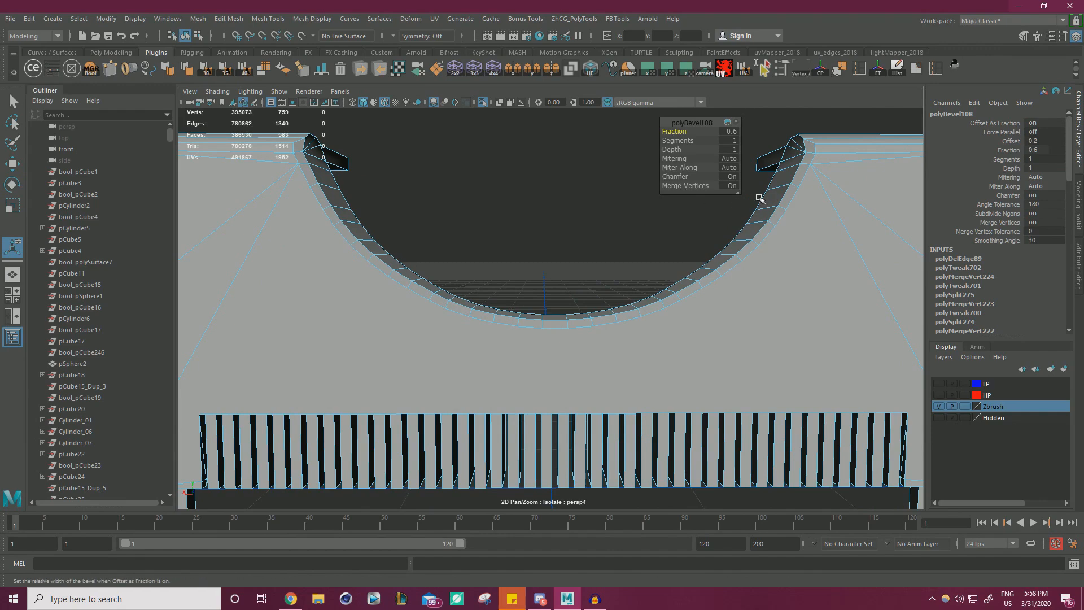
alt+drag(555, 255, 469, 269)
right_drag(424, 216, 497, 200)
click(544, 206)
alt+drag(553, 265, 569, 230)
alt+right_drag(568, 230, 649, 266)
alt+drag(649, 266, 634, 265)
key(ctrl+z)
key(ctrl+z)
key(ctrl+z)
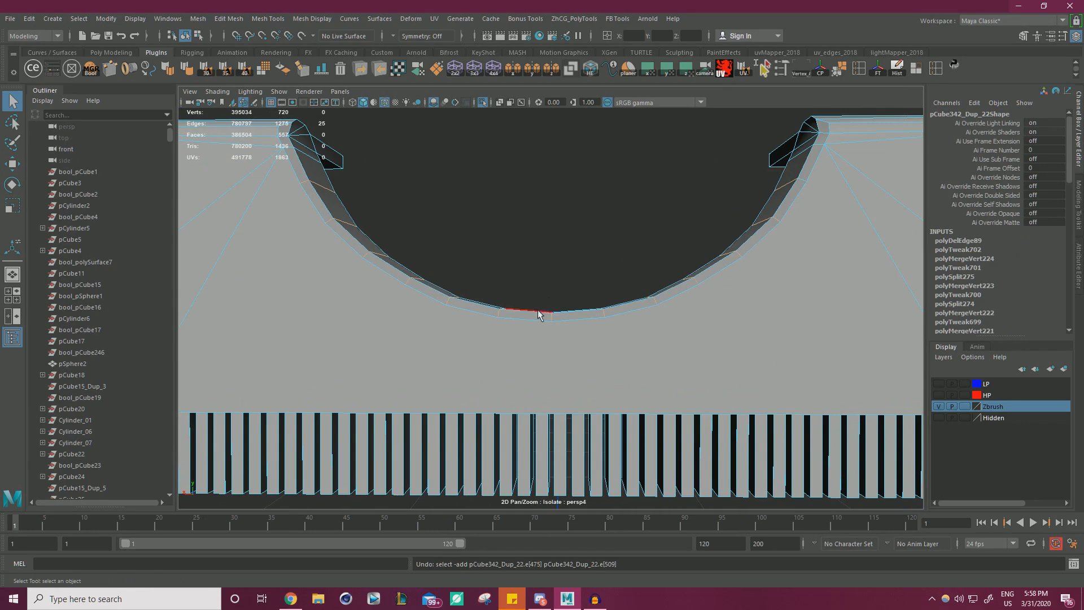
Bevel the arch's cross edges with a fraction of 0.5 and 1 segment, then return to object mode.
key(w)
alt+drag(738, 214, 789, 214)
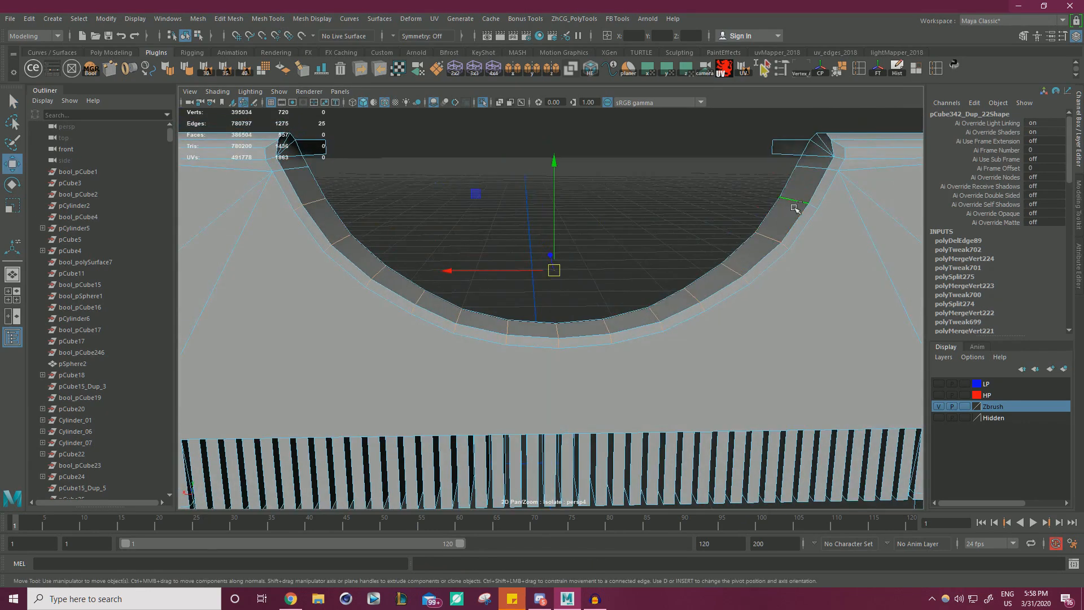
key(ctrl+b)
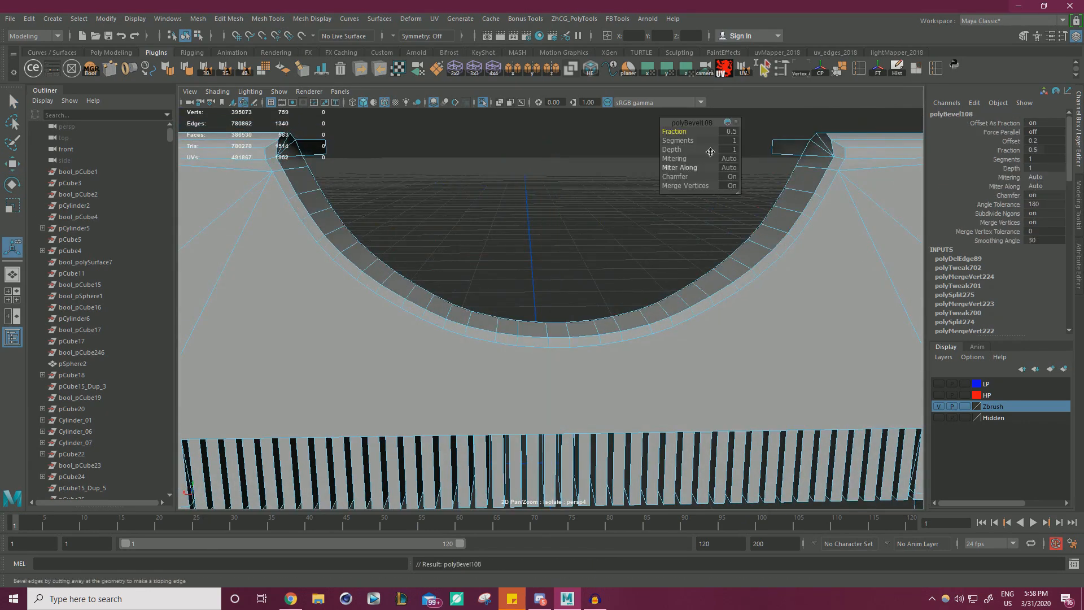
alt+drag(469, 180, 469, 181)
right_click(520, 191)
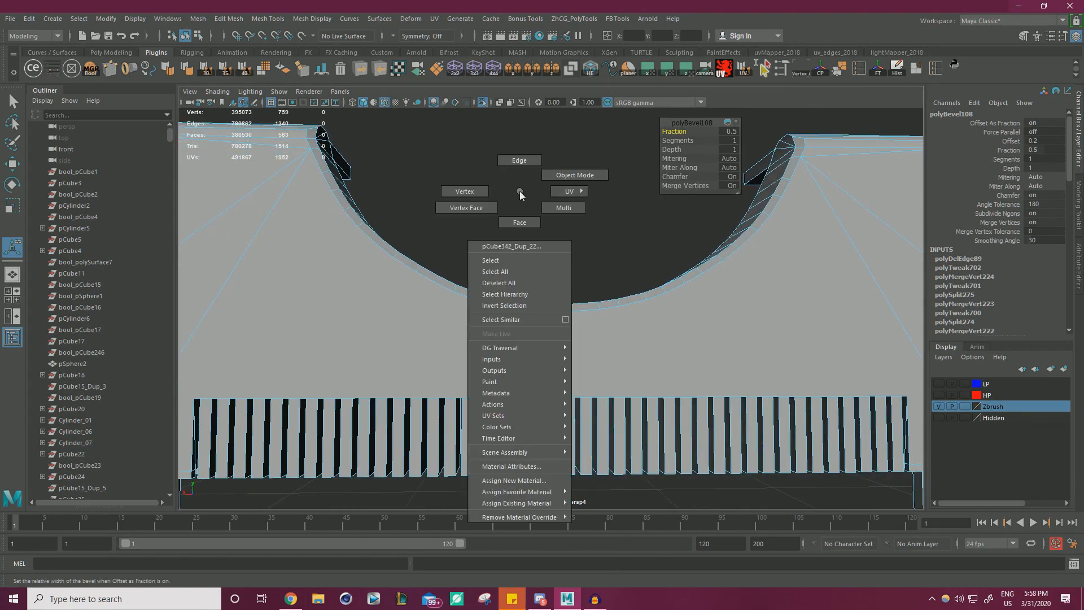
right_drag(519, 194, 575, 175)
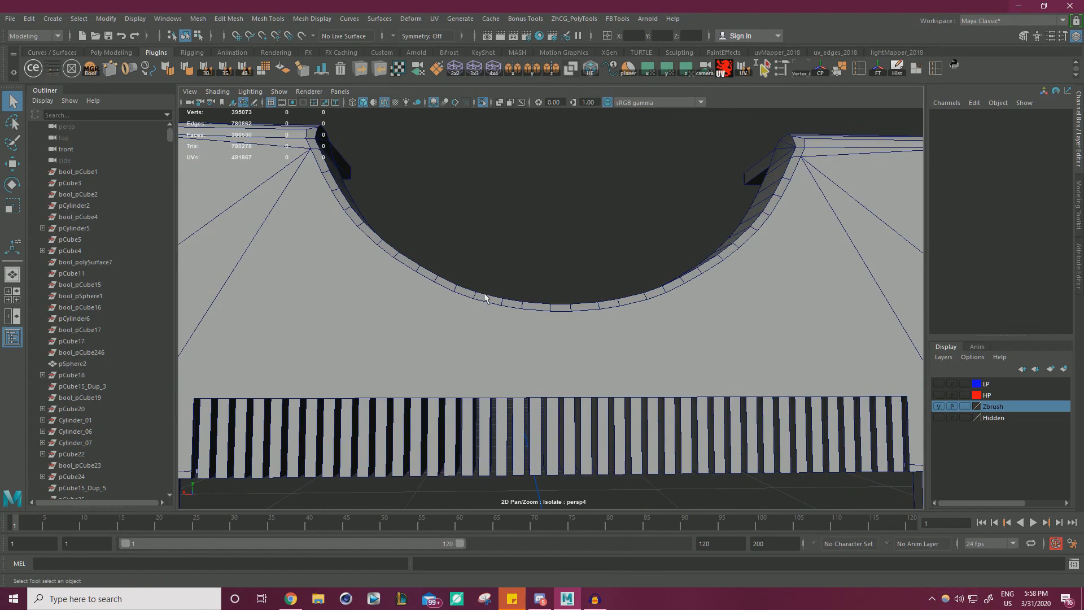
Select the front panel and switch to vertex editing.
alt+right_drag(693, 224, 605, 226)
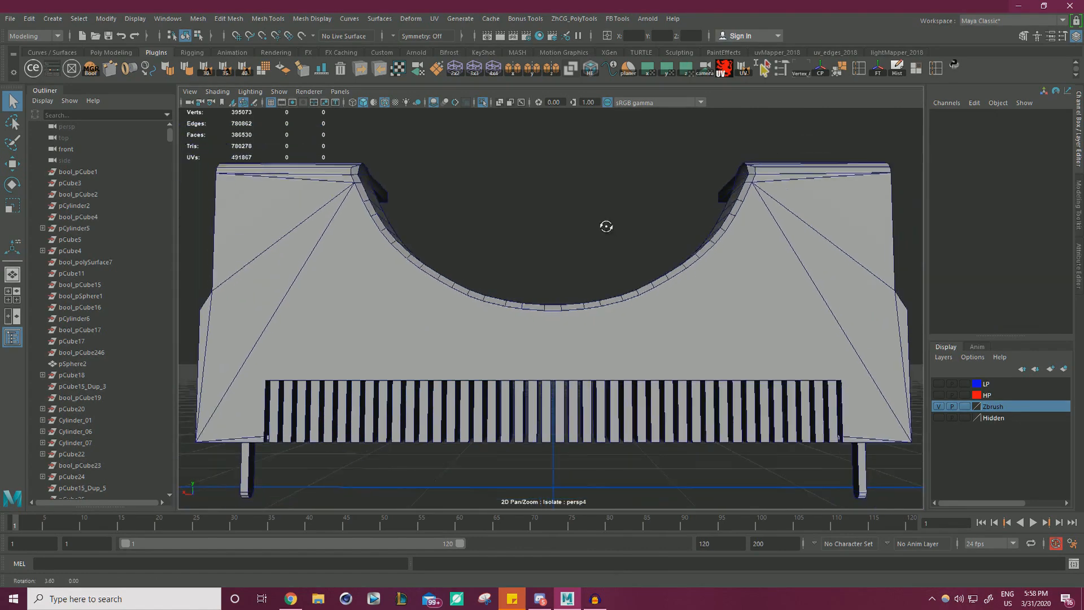
alt+drag(604, 225, 431, 254)
alt+drag(319, 288, 438, 235)
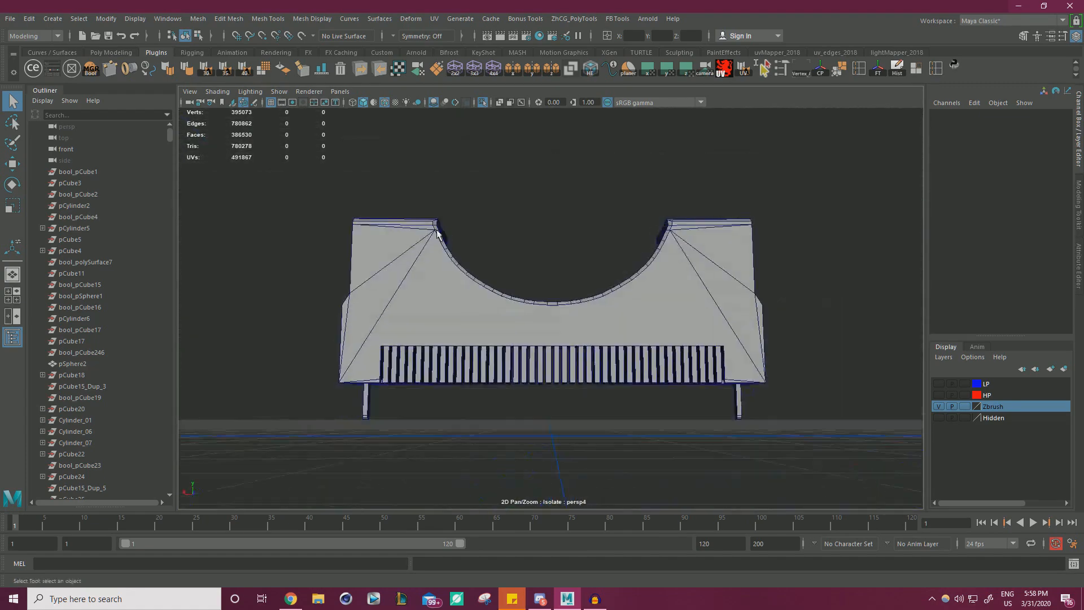
alt+right_drag(438, 235, 528, 306)
alt+middle_drag(527, 306, 570, 215)
alt+drag(571, 215, 583, 228)
click(414, 241)
key(w)
right_drag(412, 186, 361, 185)
alt+drag(368, 186, 423, 184)
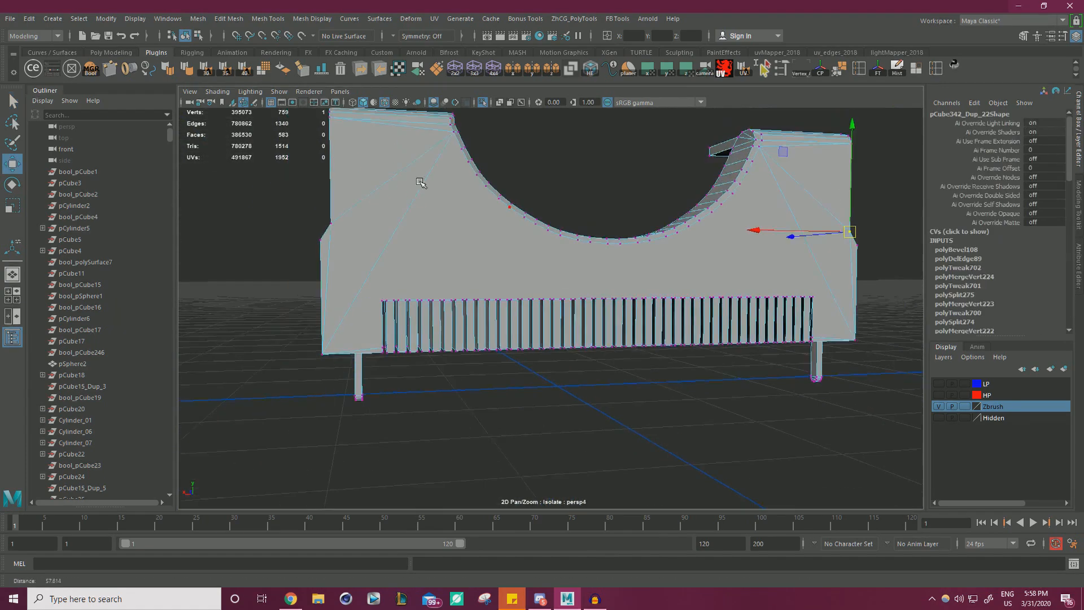
Connect the upper corner vertex of the outermost comb slot to the vertex near the upper end of the arch.
alt+right_drag(423, 185, 527, 218)
alt+drag(527, 218, 500, 236)
alt+right_drag(500, 236, 519, 236)
alt+middle_drag(486, 213, 513, 232)
alt+drag(483, 232, 491, 227)
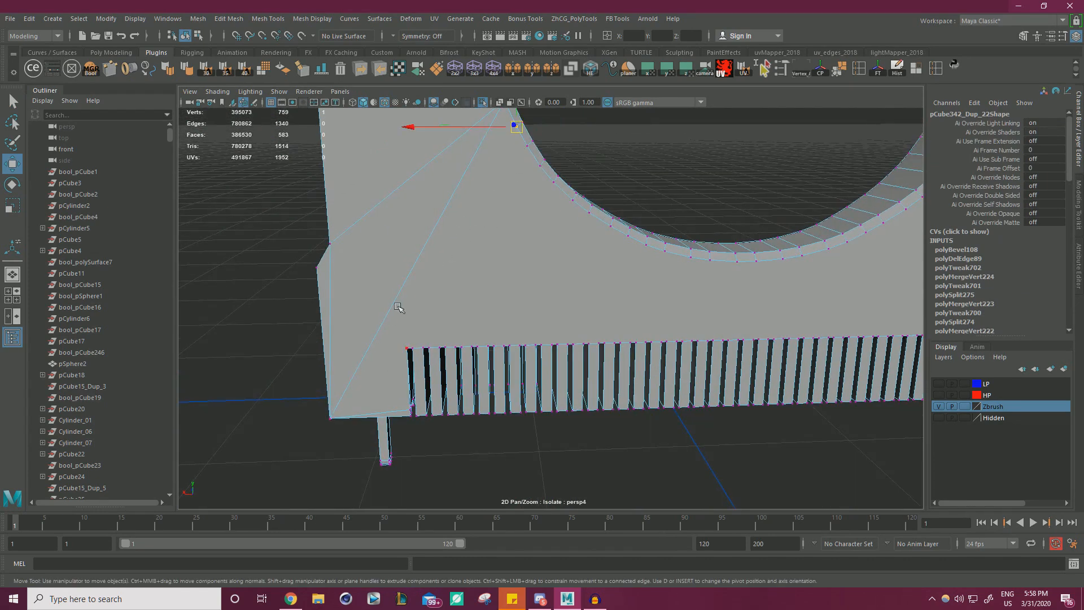
shift+click(402, 328)
shift+right_drag(404, 327, 459, 320)
key(w)
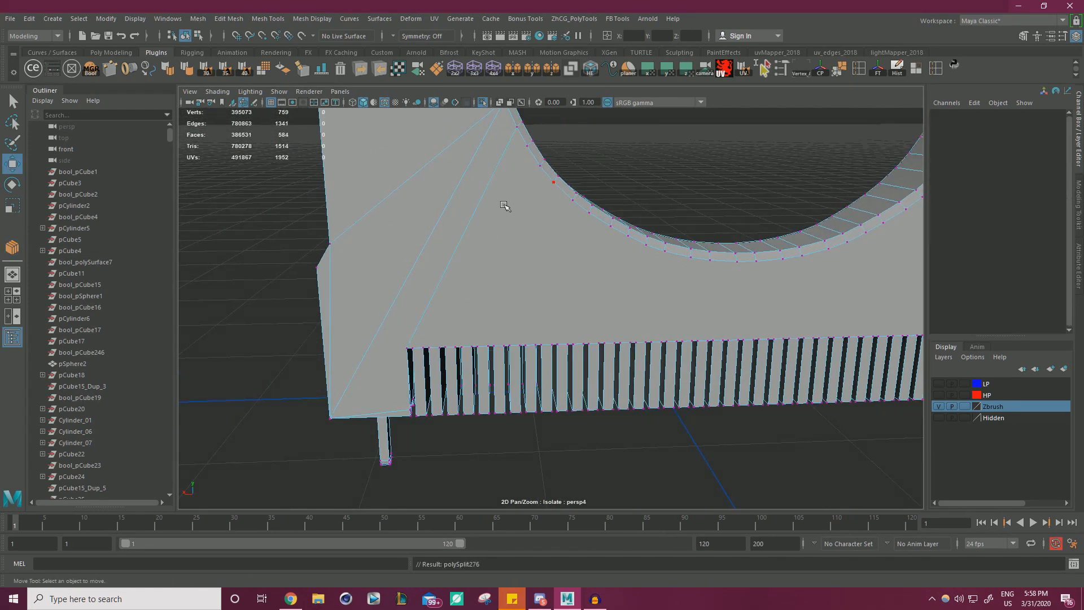
Try to connect the neighbouring comb slot vertex to the next vertex down the arch.
alt+drag(644, 284, 419, 331)
click(365, 329)
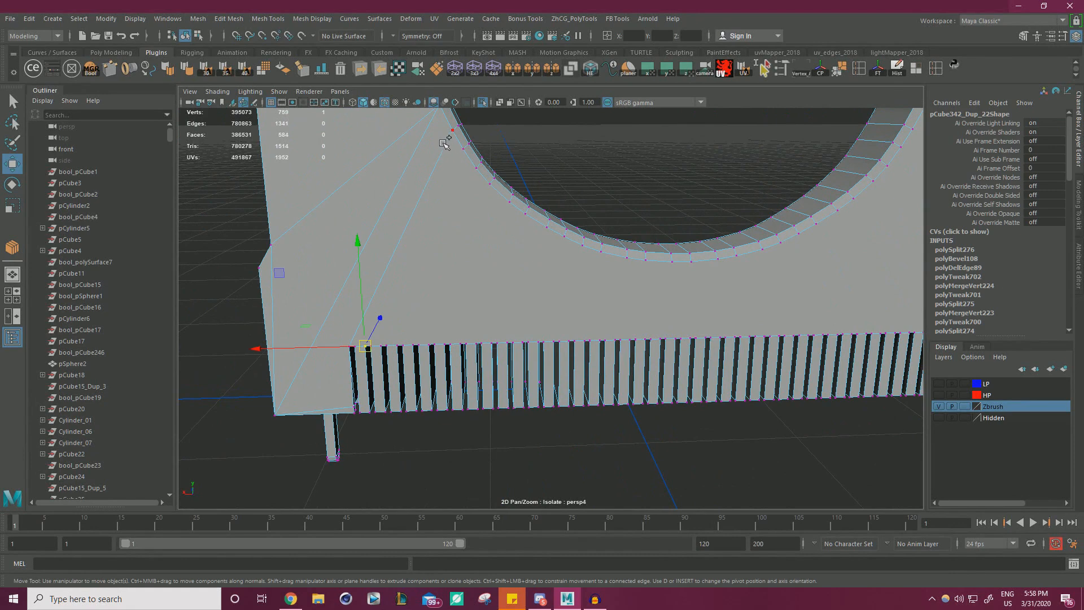
shift+right_drag(481, 224, 526, 350)
key(w)
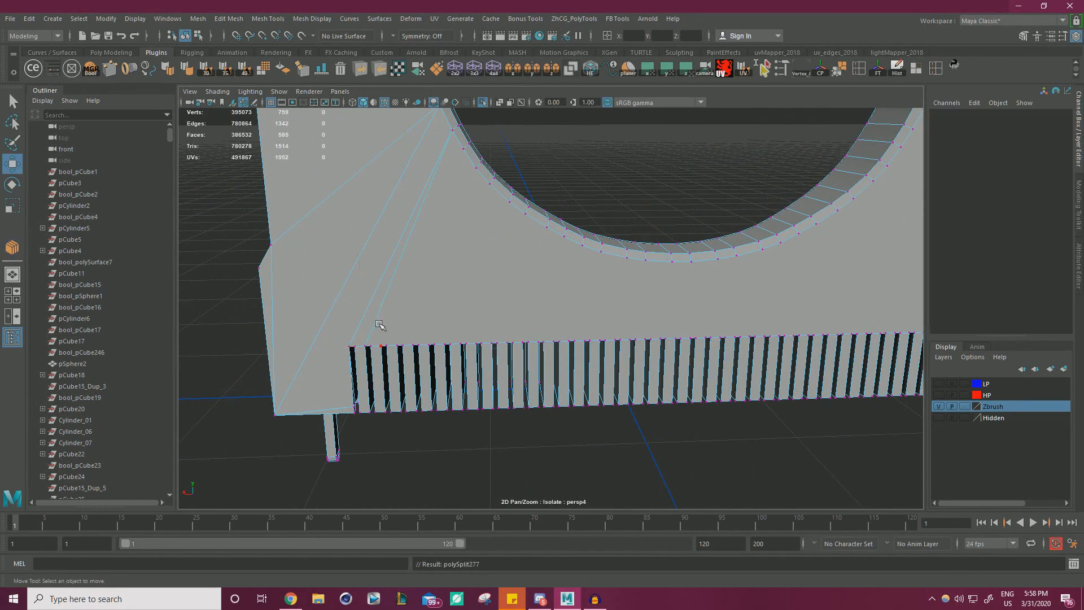
key(ctrl+z)
key(ctrl+z)
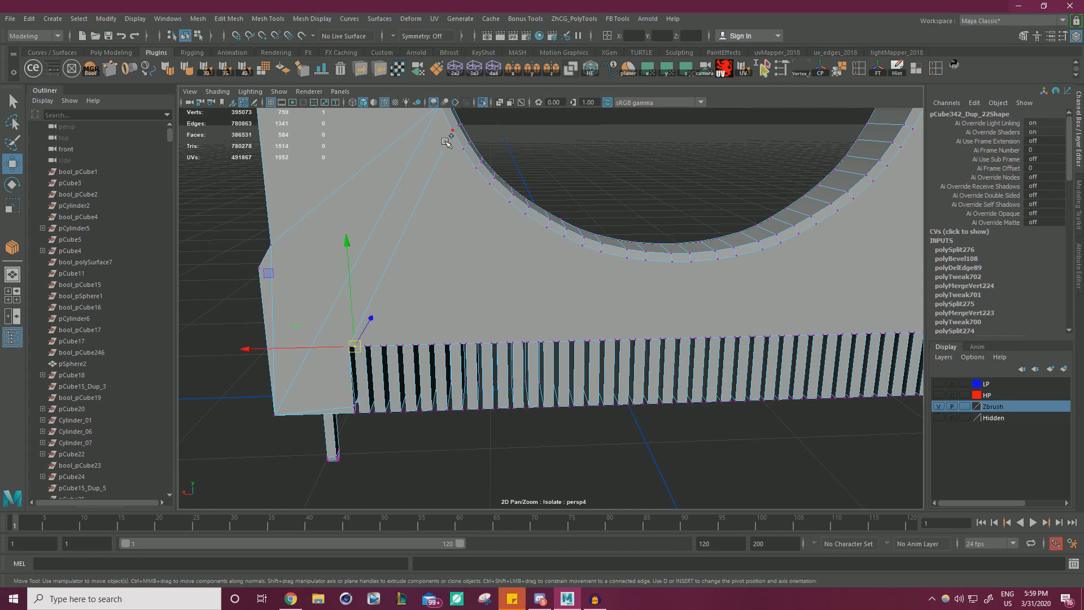
Connect the inner corner of the outermost slot at the left end and the outer slot corner at the right end to arch vertices.
shift+right_drag(446, 142, 539, 372)
key(w)
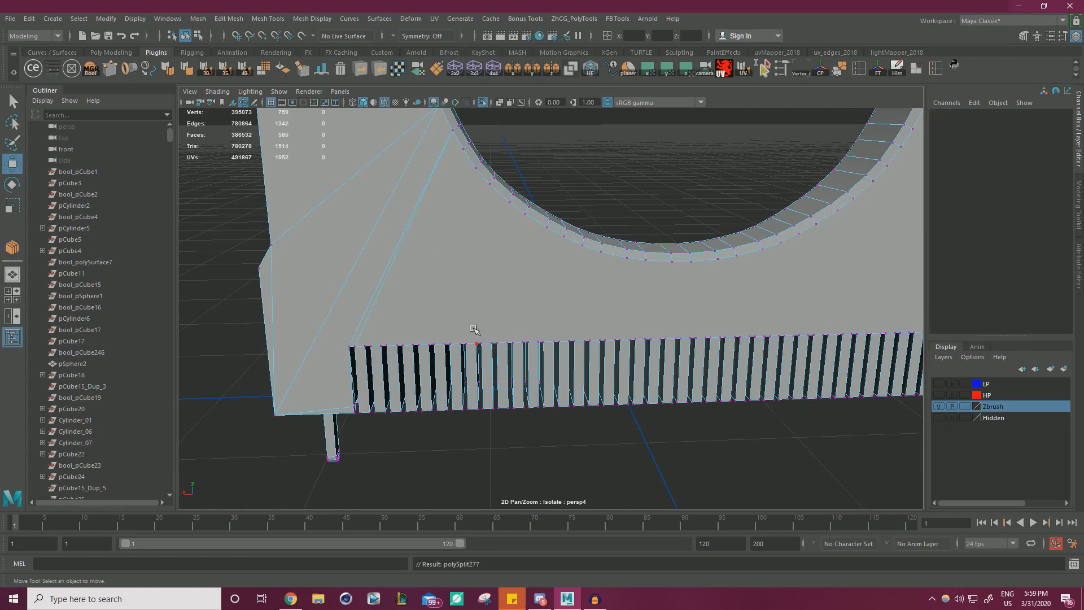
alt+drag(472, 327, 561, 377)
click(561, 377)
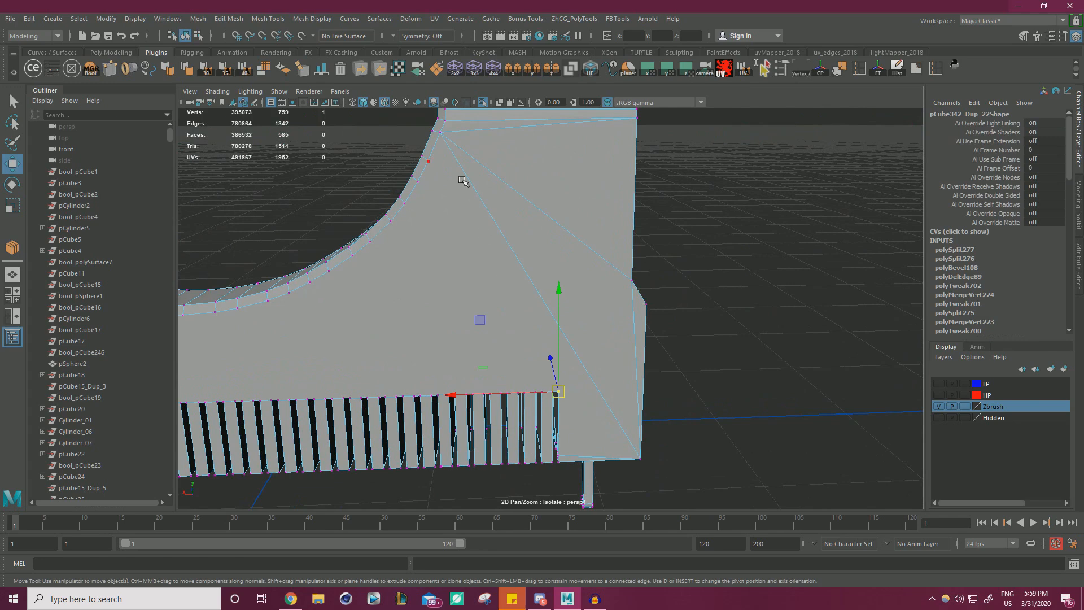
shift+right_drag(573, 326, 636, 397)
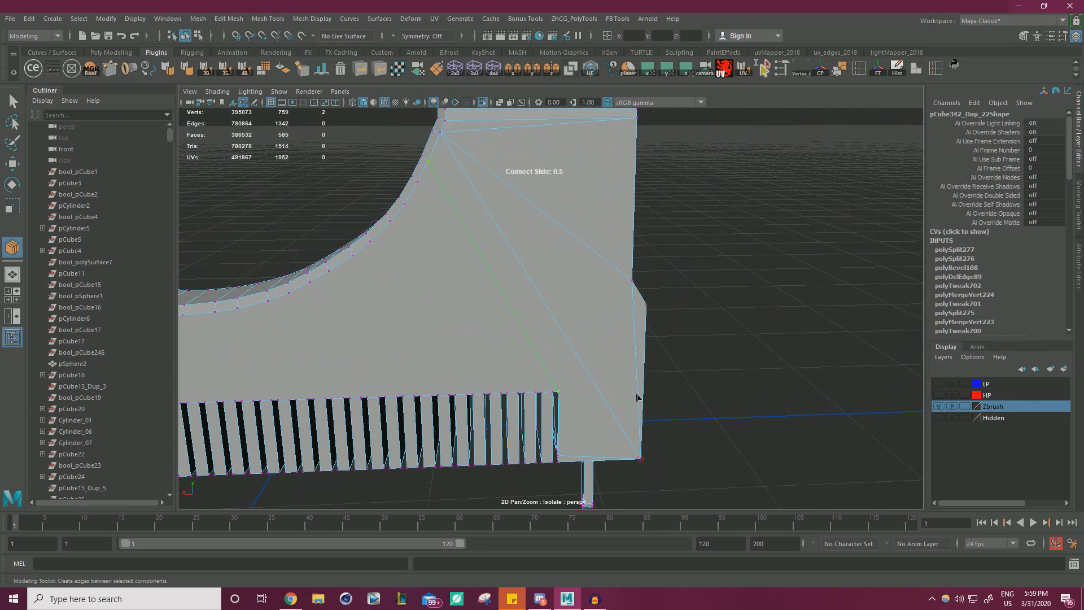
key(w)
Connect the neighbouring slot vertex at the right end to the next vertex down the arch.
click(552, 391)
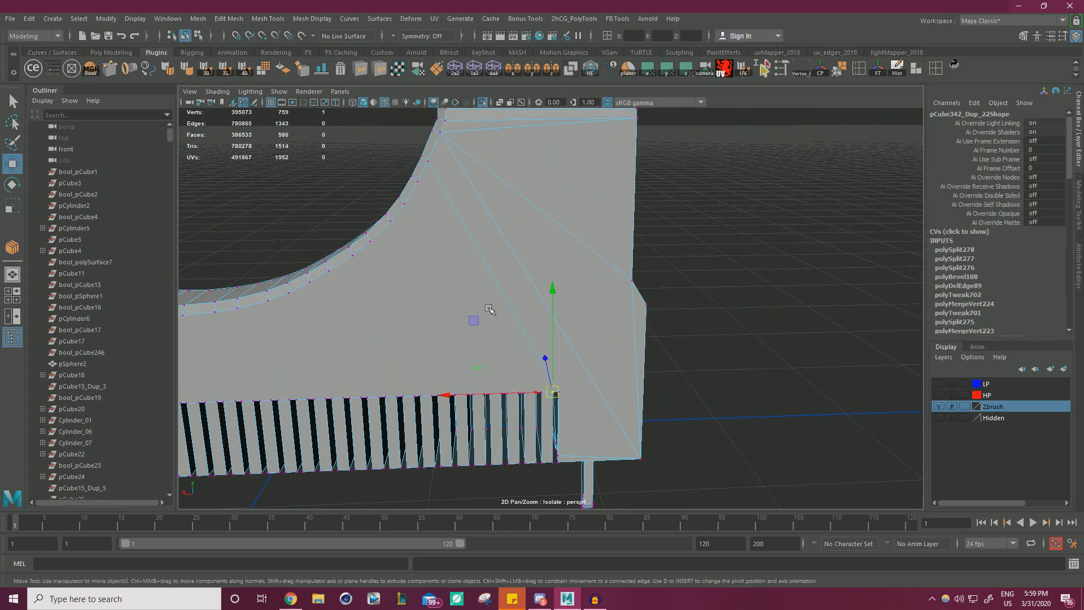
shift+click(432, 169)
shift+right_drag(432, 169, 662, 371)
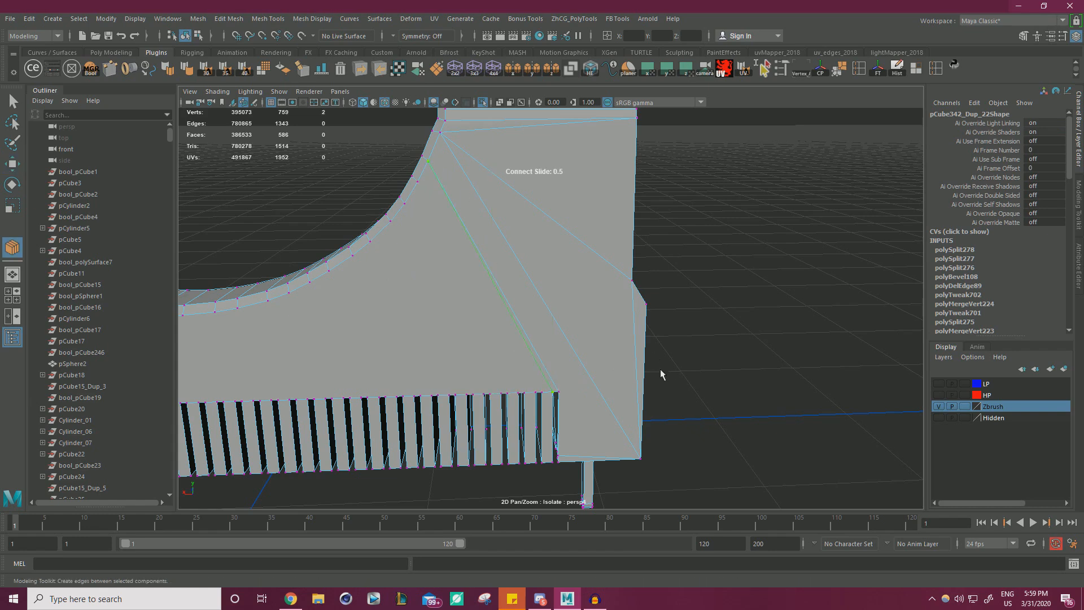
key(w)
Connect both upper corners of the second slot from the left end to the next two vertices down the arch.
scroll(601, 298, down, 2)
alt+middle_drag(565, 293, 847, 266)
scroll(355, 353, up, 2)
click(339, 370)
shift+click(458, 124)
shift+right_drag(459, 124, 646, 342)
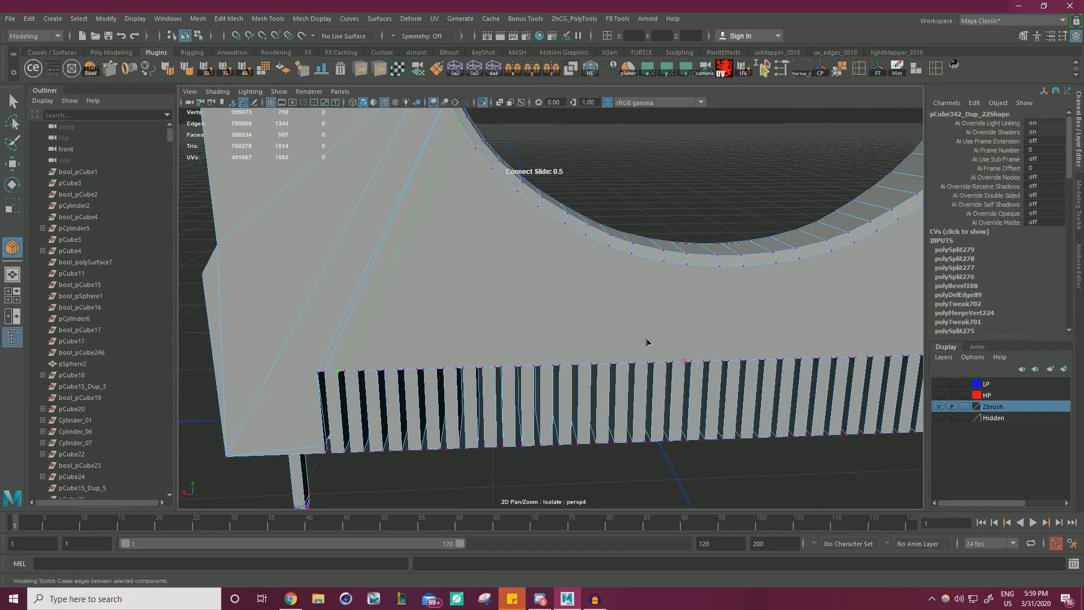
key(w)
click(343, 371)
shift+click(475, 148)
shift+right_drag(476, 148, 617, 341)
key(w)
Try to connect the upper corner of the second slot from the right end to the next arch vertex.
alt+middle_drag(617, 341, 237, 345)
click(706, 369)
shift+click(586, 135)
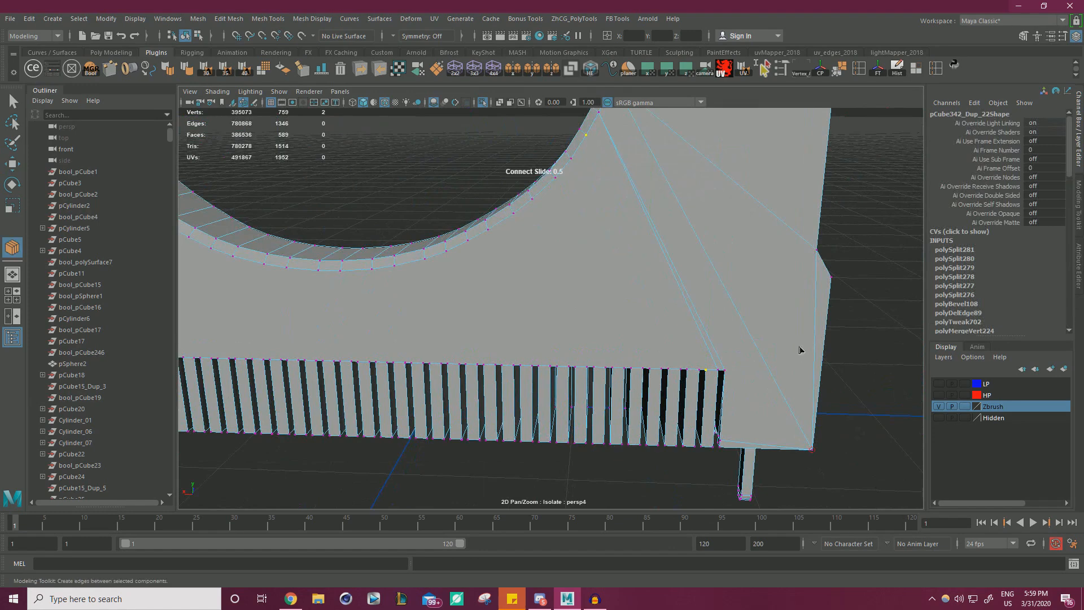
key(w)
key(g)
key(w)
click(706, 363)
key(ctrl+z)
key(g)
scroll(743, 336, down, 3)
alt+drag(633, 291, 614, 273)
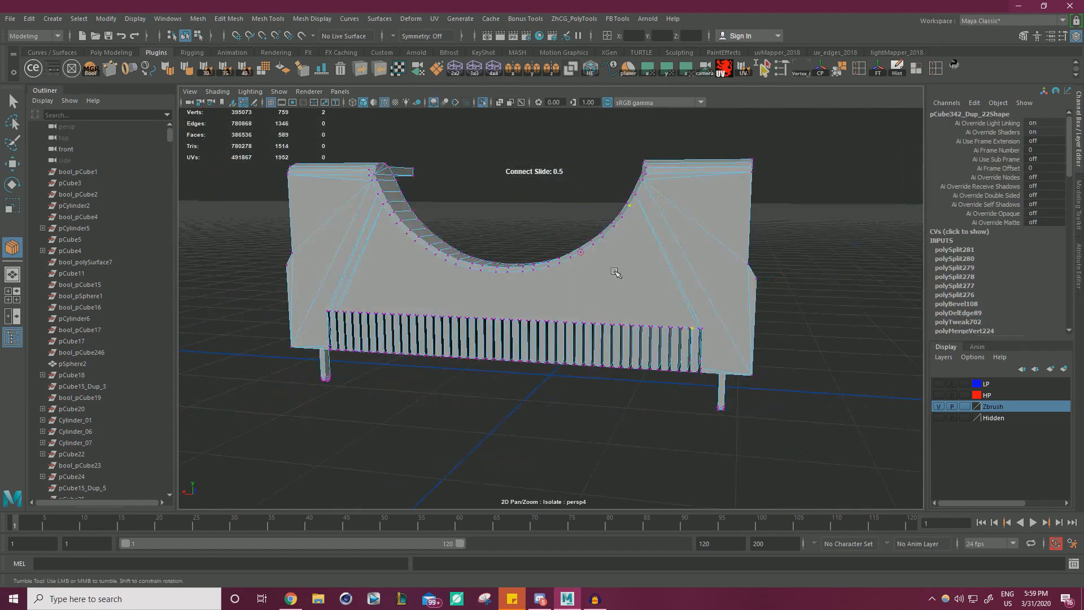
Select all vertices of the front panel and merge the overlapping ones.
key(w)
drag(316, 163, 774, 396)
shift+right_drag(774, 297, 762, 207)
Connect the upper corner of the second slot from the right end to the next vertex down the arch.
scroll(767, 263, up, 5)
click(730, 402)
shift+click(615, 169)
key(y)
key(w)
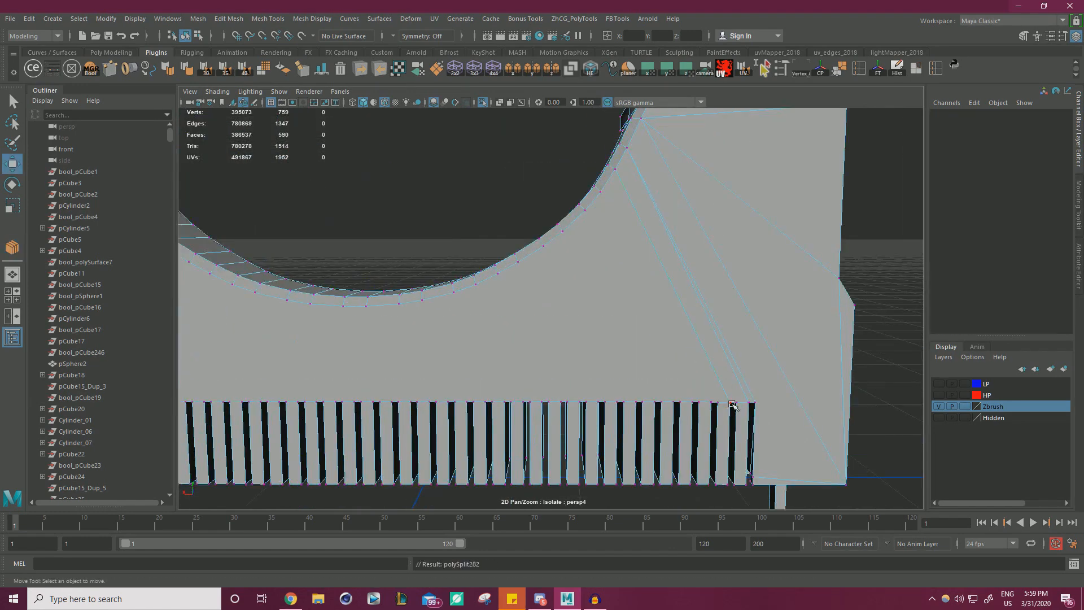
Merge the overlapping vertices at the upper corner of the second slot from the right end and test-move the result.
click(732, 404)
key(g)
key(w)
key(f)
alt+drag(743, 353, 721, 252)
scroll(721, 252, up, 6)
drag(593, 217, 610, 196)
scroll(594, 238, up, 3)
shift+right_drag(626, 232, 696, 129)
drag(576, 197, 553, 196)
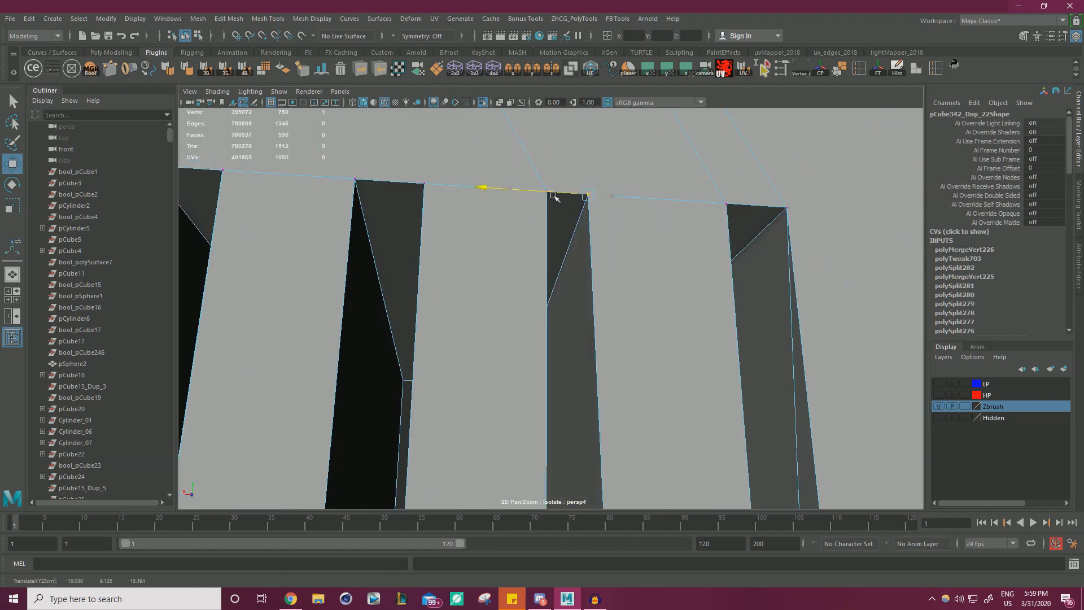
Connect the upper corner of the third slot from the left end to the next vertex down the arch.
scroll(450, 168, down, 5)
alt+drag(600, 404, 554, 356)
click(369, 390)
shift+click(524, 132)
key(g)
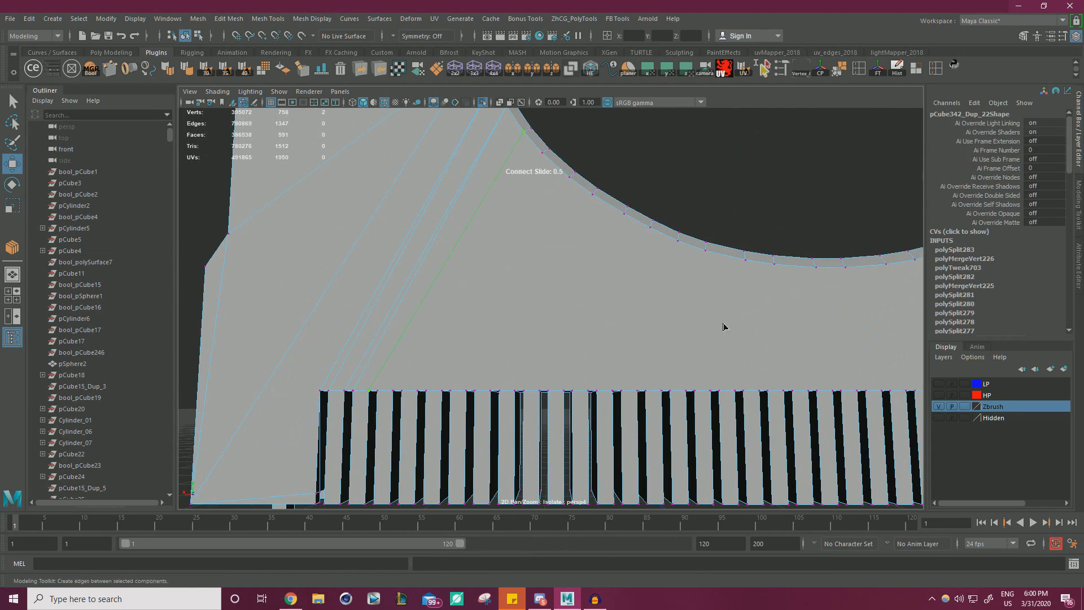
key(w)
Connect the third slot from the right end to the matching vertex on the arch.
alt+middle_drag(847, 339, 682, 378)
scroll(682, 377, down, 2)
click(675, 401)
shift+click(557, 186)
key(g)
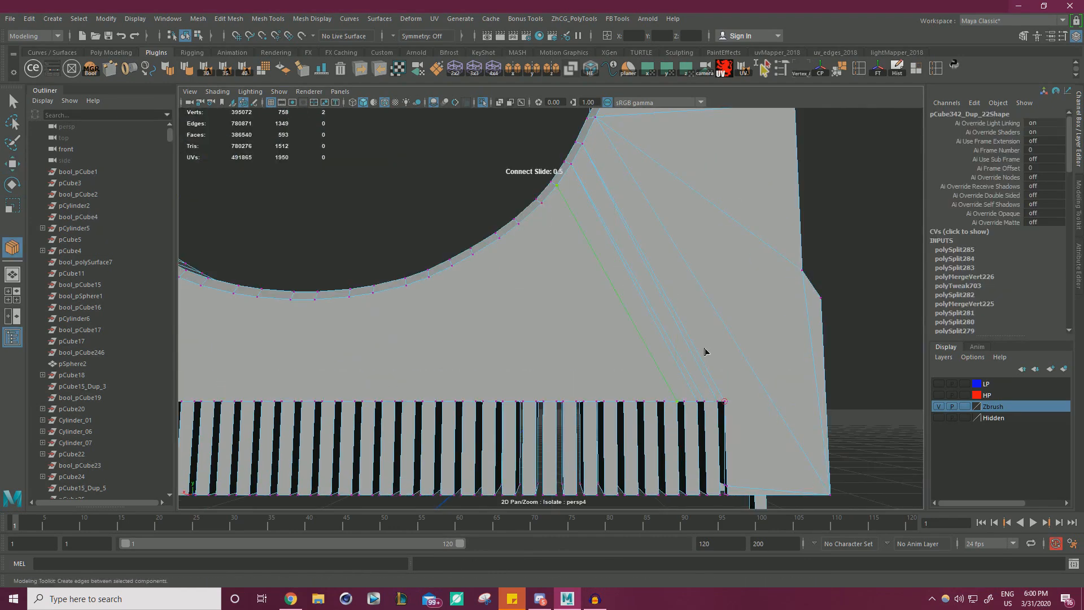
key(w)
Merge the overlapping vertices at the upper corner of the third slot from the right end.
click(683, 401)
key(w)
alt+middle_drag(739, 406, 818, 316)
scroll(819, 339, up, 5)
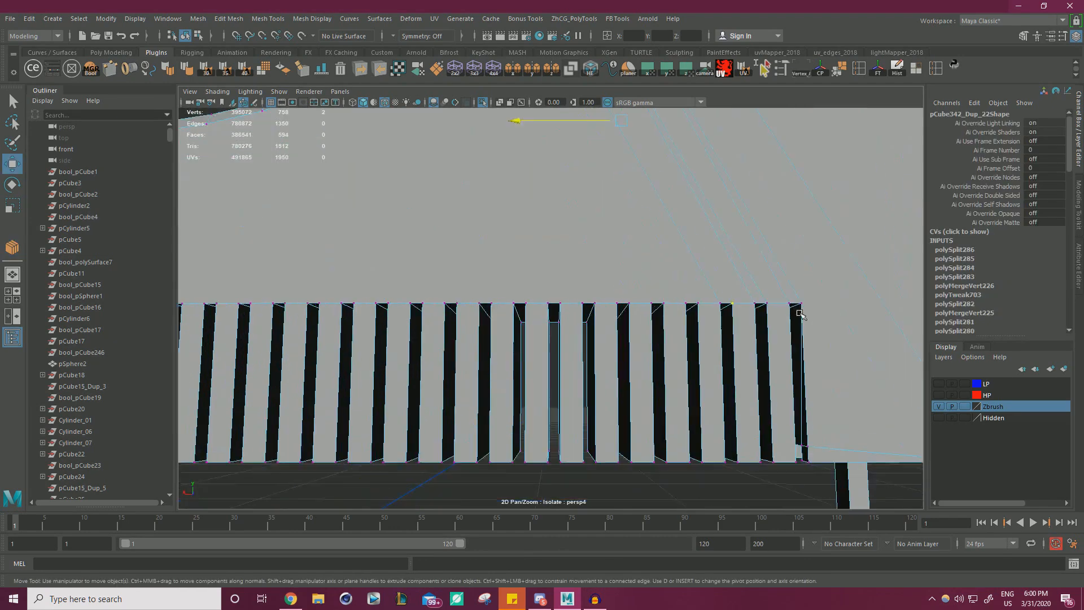
click(651, 239)
drag(576, 169, 540, 164)
key(ctrl+z)
drag(637, 223, 665, 270)
shift+right_drag(664, 269, 691, 213)
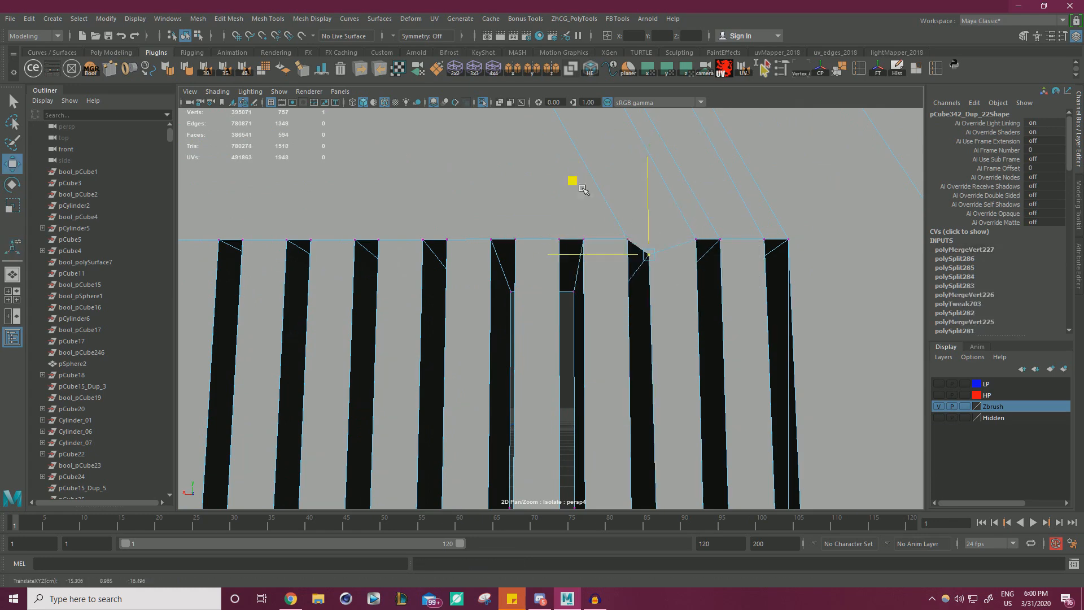
Select the row of vertices along the upper edge of the comb slots and merge them.
alt+right_drag(585, 189, 196, 292)
drag(196, 291, 770, 307)
shift+right_drag(837, 315, 869, 276)
alt+right_drag(508, 339, 599, 294)
Connect the next open slot vertex near the right end to the next vertex down the arch.
key(w)
click(660, 387)
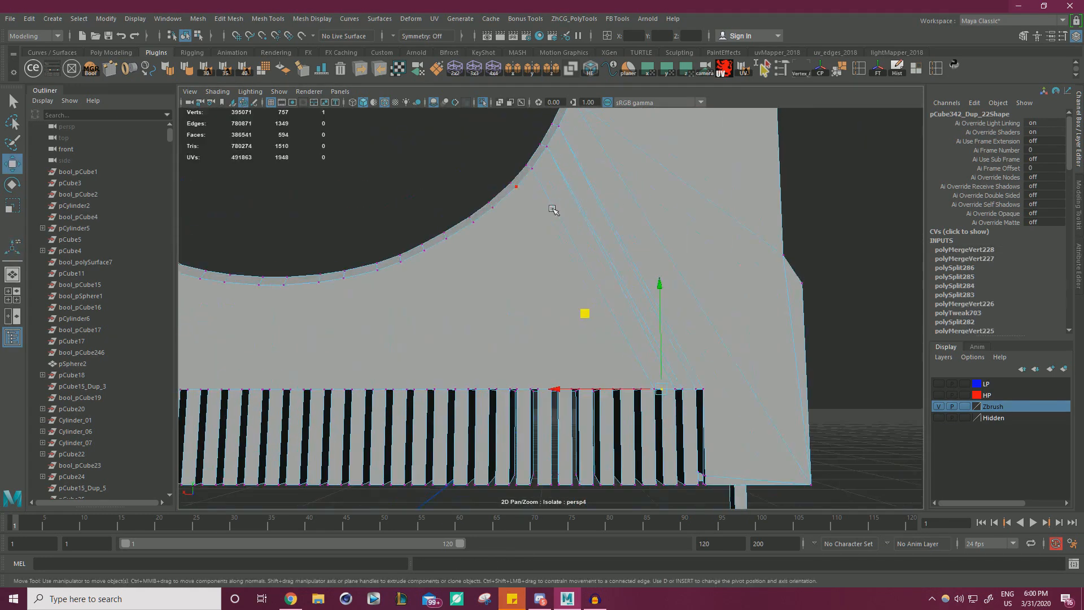
shift+click(554, 208)
key(g)
key(w)
Try to connect the next open slot vertex near the left end to the next arch vertex.
alt+middle_drag(631, 375, 1072, 384)
click(440, 394)
shift+click(534, 219)
key(w)
Merge the overlapping vertices at both upper corners of the fourth slot from the left end.
alt+right_drag(451, 333, 587, 305)
click(457, 308)
shift+right_drag(520, 287, 522, 249)
drag(432, 283, 472, 327)
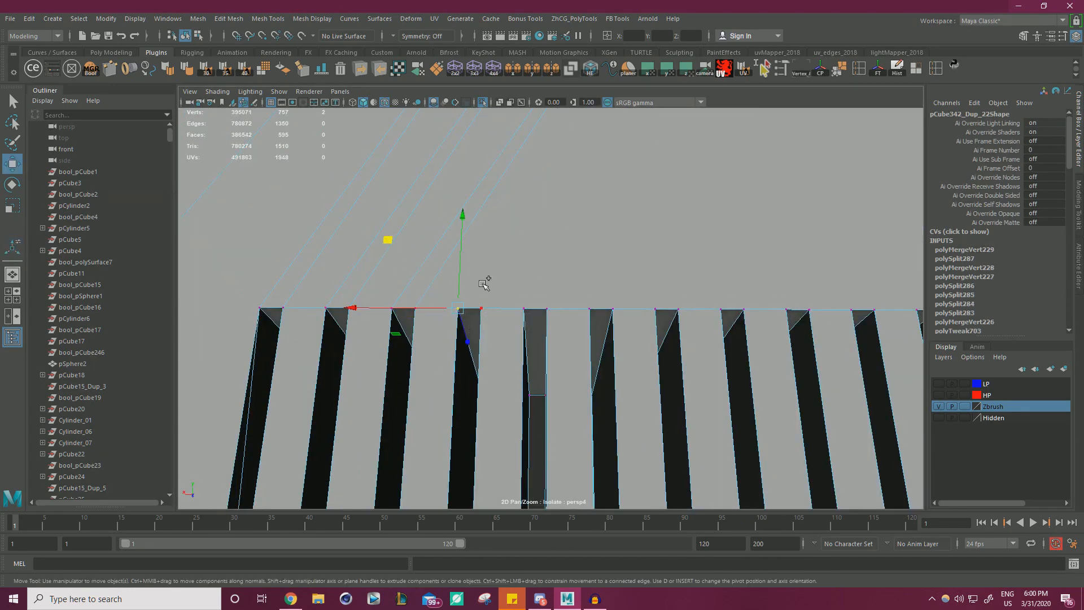
shift+right_drag(484, 283, 484, 244)
Connect the upper corner of the fourth slot from the left end to the next vertex down the arch.
alt+right_drag(544, 282, 474, 242)
shift+click(568, 138)
key(g)
key(w)
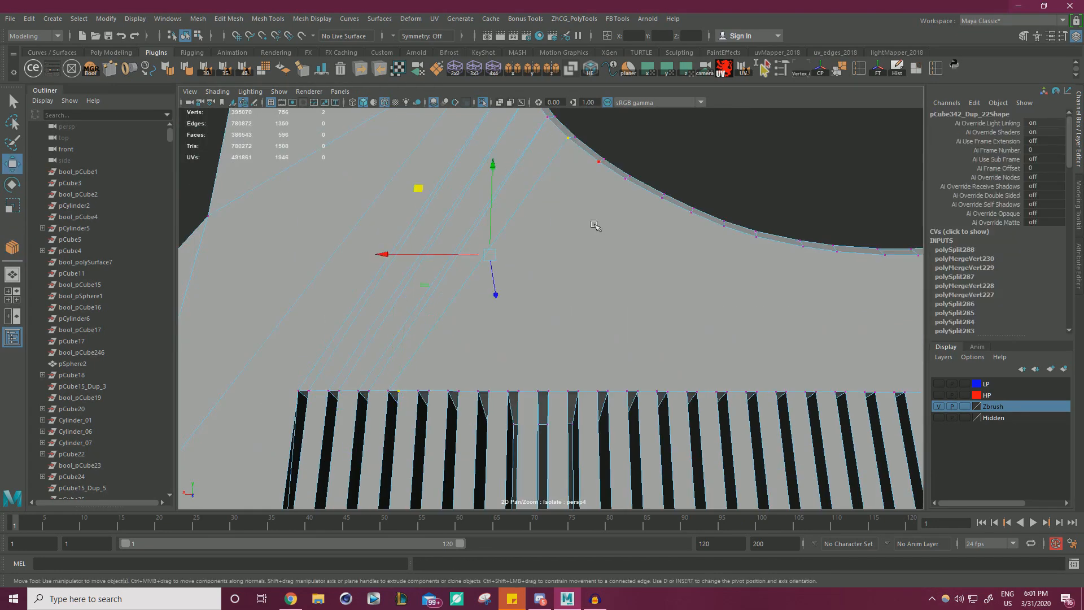
Connect the next open slot vertex near the right end to the following vertex down the arch.
click(607, 282)
alt+right_drag(633, 299, 612, 303)
click(739, 407)
alt+middle_drag(612, 302, 604, 358)
shift+click(584, 187)
key(g)
key(w)
key(w)
Try to connect the upper corner of the fifth slot from the left end to the next arch vertex.
click(665, 361)
click(345, 401)
shift+click(488, 208)
Merge the overlapping vertices at the upper corners of the comb slots near the left end, one corner at a time.
alt+drag(463, 327, 445, 286)
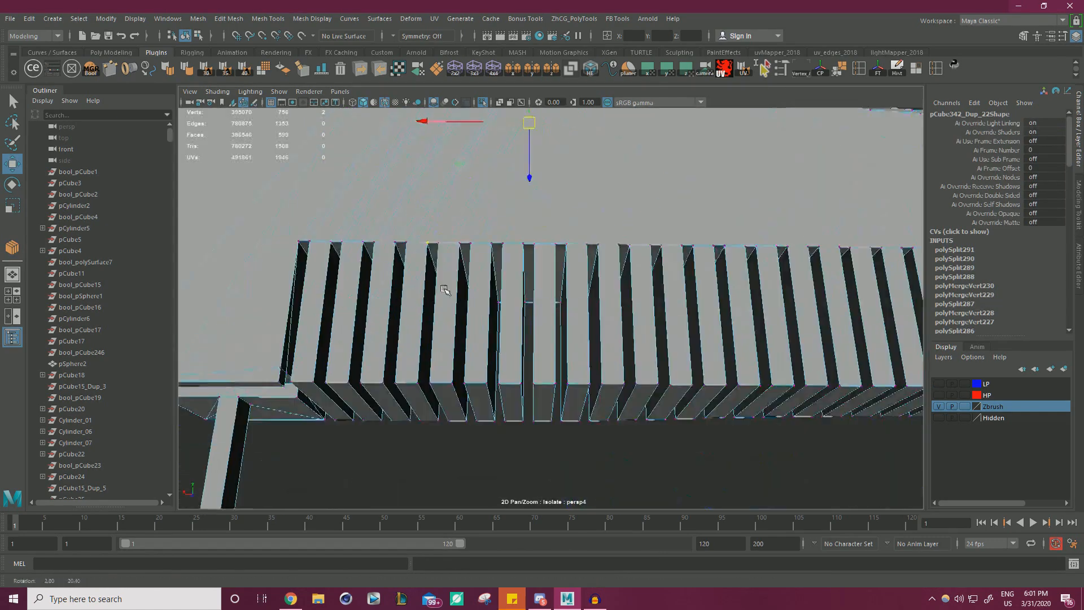
alt+right_drag(446, 285, 547, 266)
drag(497, 266, 519, 288)
shift+right_drag(547, 249, 547, 210)
drag(527, 265, 638, 266)
key(g)
key(g)
alt+middle_drag(791, 235, 522, 238)
drag(545, 254, 517, 293)
key(g)
click(649, 251)
drag(754, 287, 803, 274)
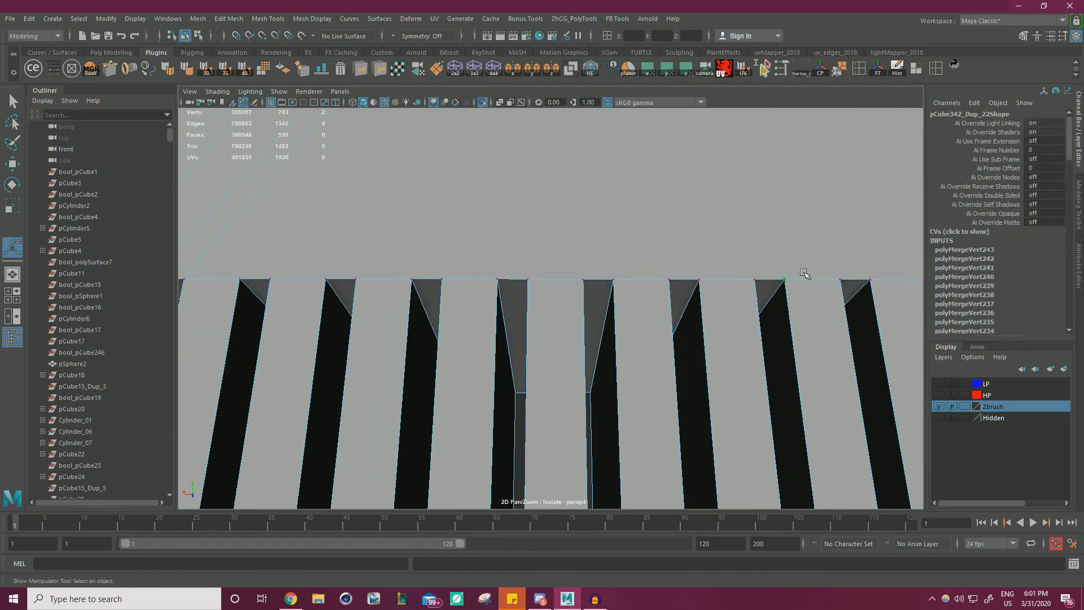
key(g)
Merge the doubled upper corner vertices of the next group of slots towards the middle of the comb.
alt+right_drag(804, 274, 718, 249)
alt+middle_drag(719, 249, 697, 243)
drag(438, 261, 405, 300)
key(g)
drag(462, 263, 432, 293)
key(g)
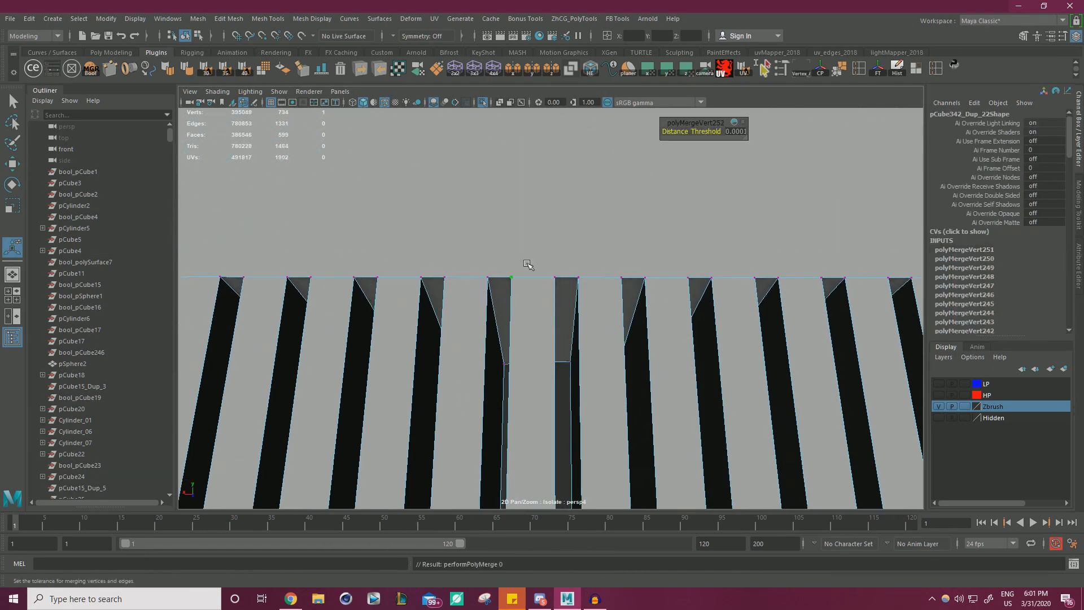
drag(530, 263, 567, 293)
key(g)
key(g)
drag(697, 257, 712, 293)
key(g)
drag(803, 255, 825, 295)
key(g)
Merge the doubled upper corner vertices of the slots past the middle of the comb, corner by corner.
alt+right_drag(621, 249, 549, 247)
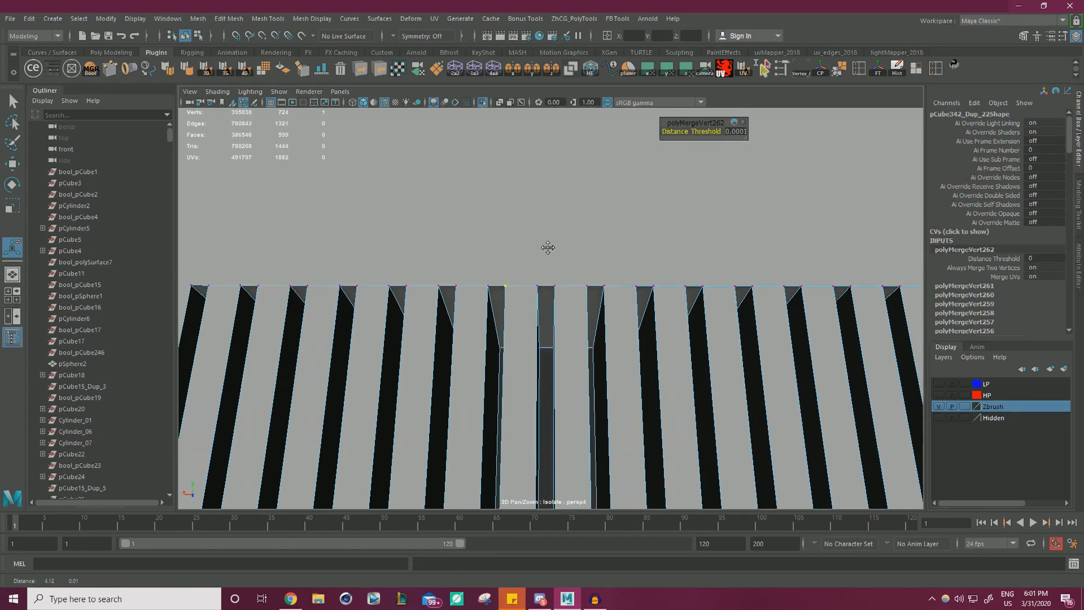
alt+middle_drag(549, 247, 556, 218)
drag(278, 243, 315, 261)
key(g)
key(g)
drag(384, 239, 402, 263)
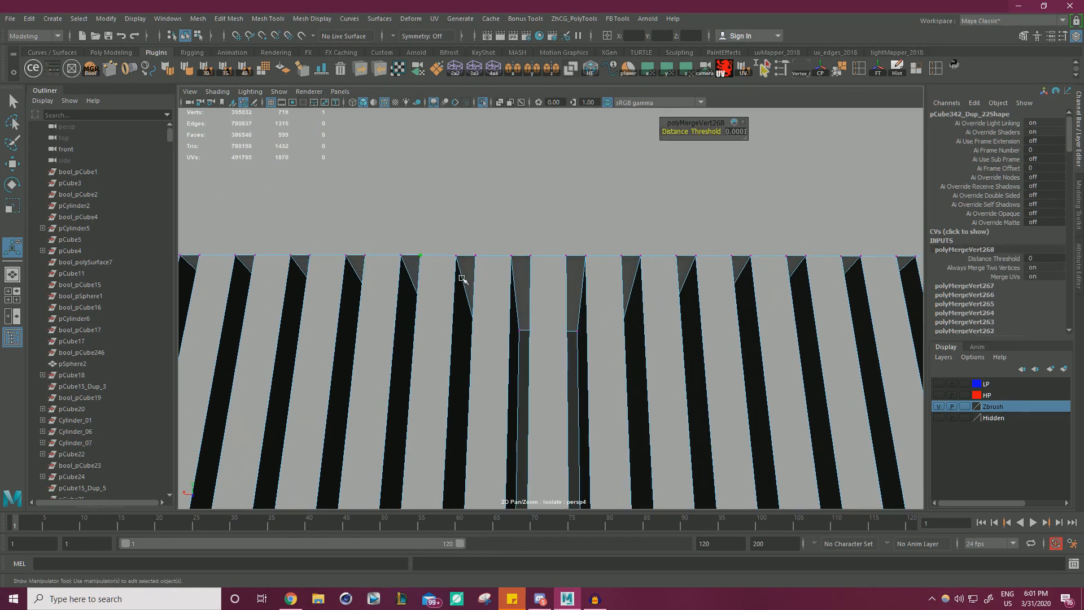
drag(558, 244, 575, 265)
key(g)
key(g)
drag(614, 244, 685, 265)
key(g)
drag(743, 244, 759, 265)
key(g)
drag(860, 269, 854, 273)
key(g)
Merge the overlapping upper corner vertices of the remaining comb slots up to the right end.
alt+right_drag(497, 244, 416, 243)
alt+middle_drag(416, 243, 413, 249)
drag(387, 261, 403, 282)
key(g)
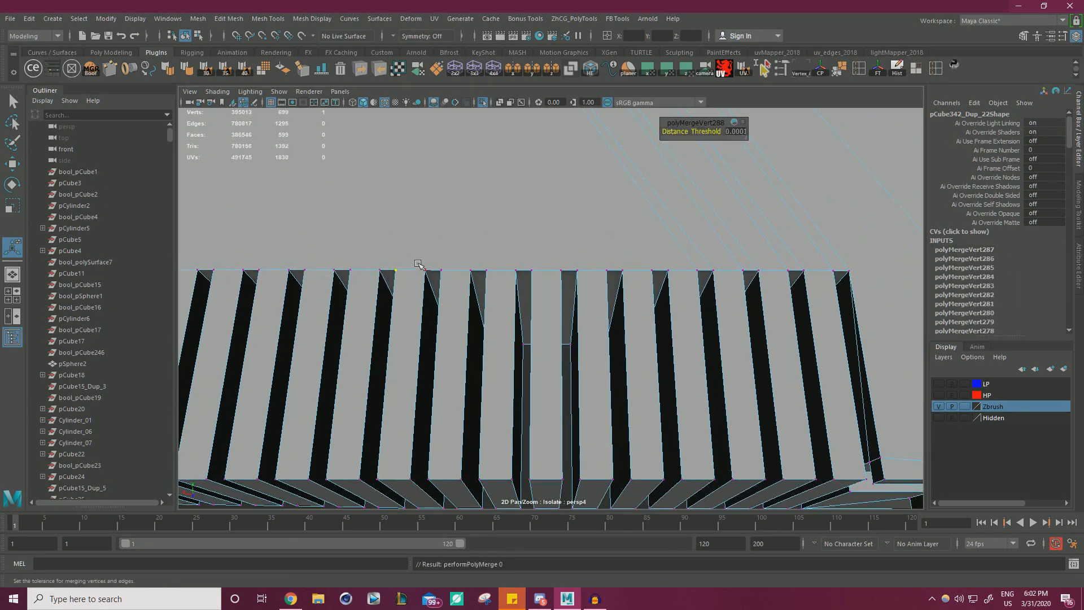
drag(462, 261, 479, 283)
key(g)
key(g)
drag(552, 261, 675, 274)
key(g)
key(g)
key(g)
Connect the upper corners of the next slot on the comb's left half to the next free arch vertex below the existing edges.
alt+right_drag(675, 274, 421, 237)
key(w)
alt+drag(421, 237, 310, 248)
alt+right_drag(489, 300, 441, 411)
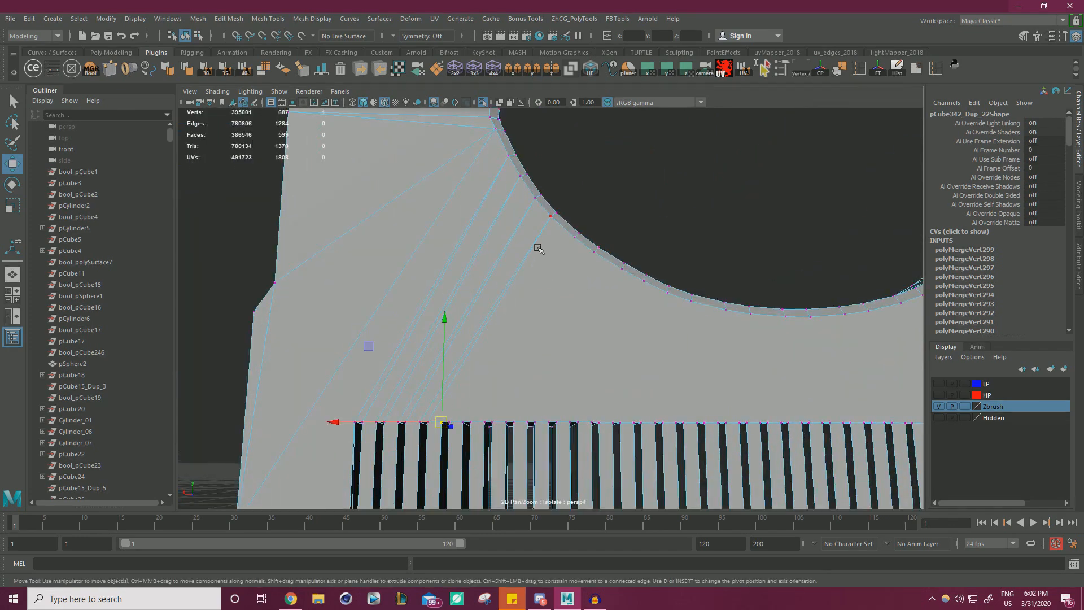
shift+click(574, 236)
key(g)
key(w)
key(g)
key(w)
Connect both upper corners of the mirrored slot on the comb's right half to the matching arch vertex.
alt+middle_drag(665, 390, 375, 324)
alt+right_drag(375, 324, 486, 338)
click(591, 402)
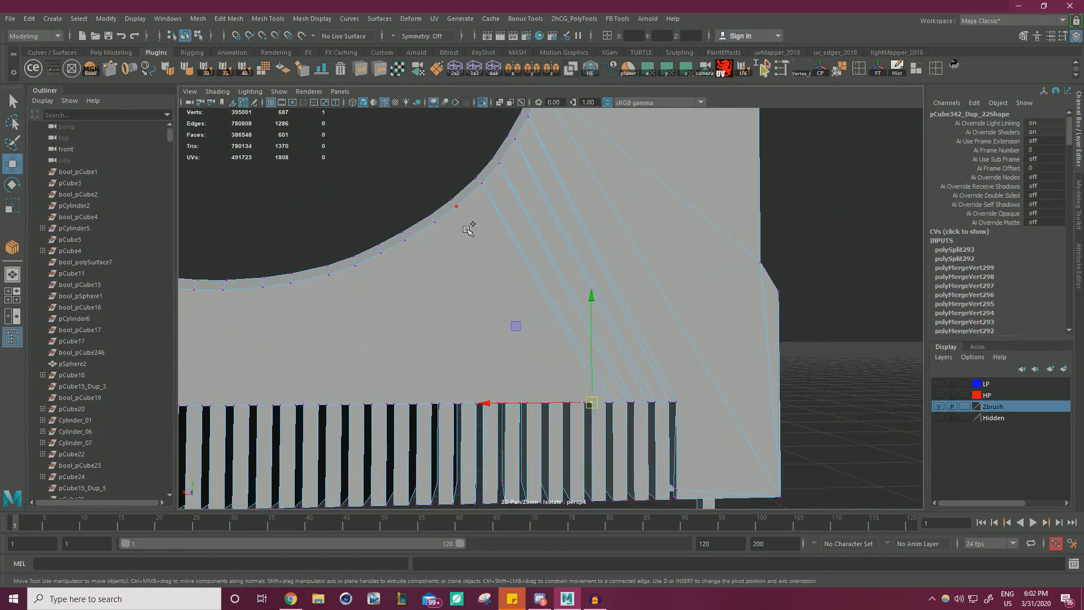
shift+click(456, 206)
key(g)
key(w)
click(584, 402)
shift+click(456, 206)
key(g)
Isolate the panel in the front view and select the upper corner vertices of the middle slot.
alt+middle_drag(547, 414, 661, 349)
click(511, 230)
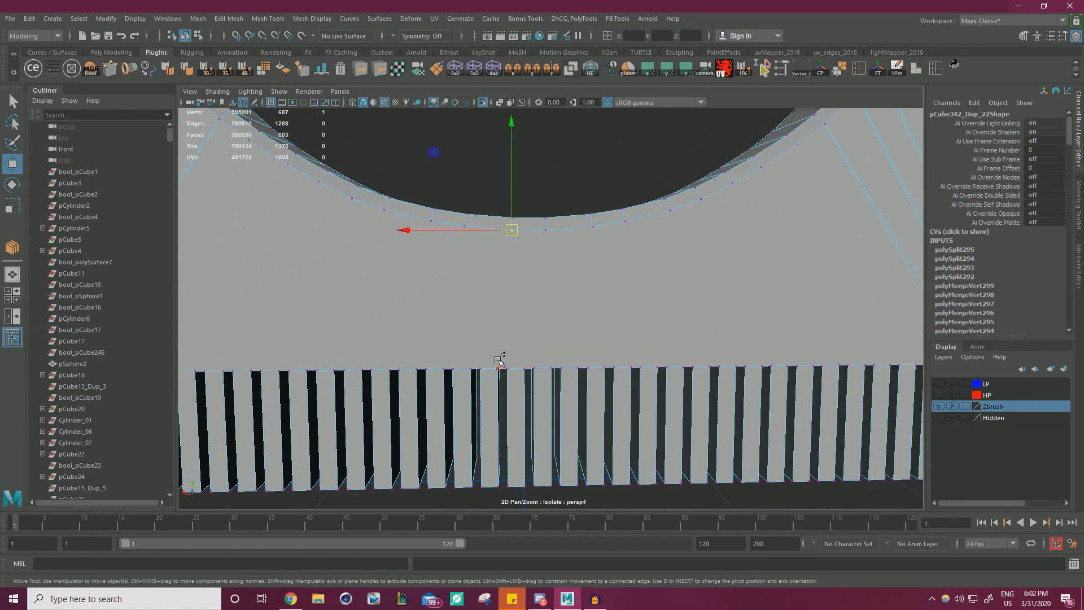
alt+right_drag(558, 352, 429, 283)
key(space)
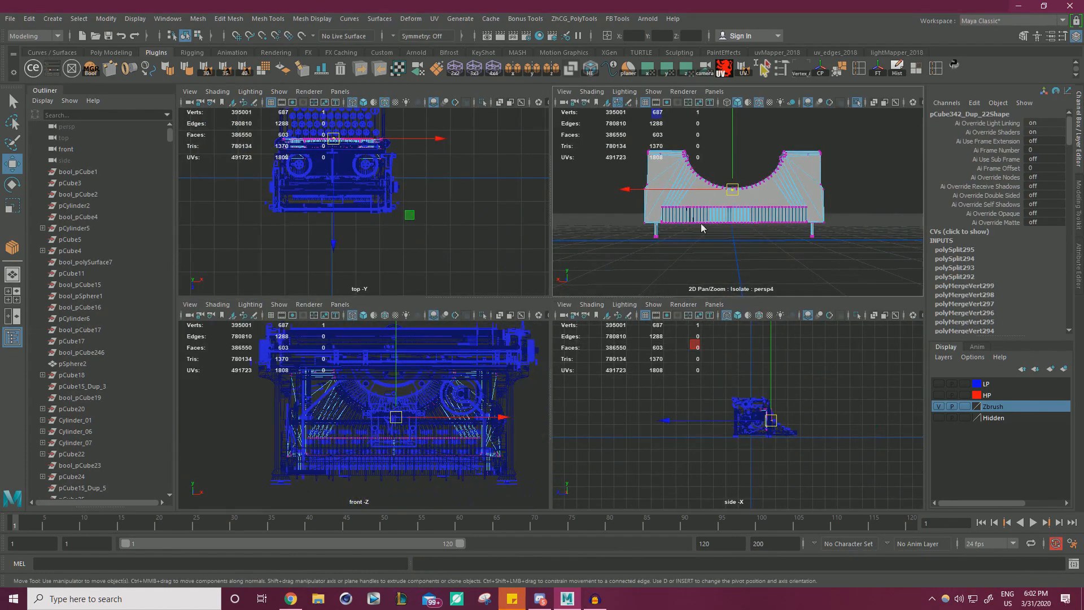
key(F8)
click(483, 315)
key(space)
alt+right_drag(395, 412, 568, 326)
key(F8)
drag(511, 324, 529, 350)
Connect the middle slot's two upper corners to the two lowest arch vertices in the perspective view.
key(space)
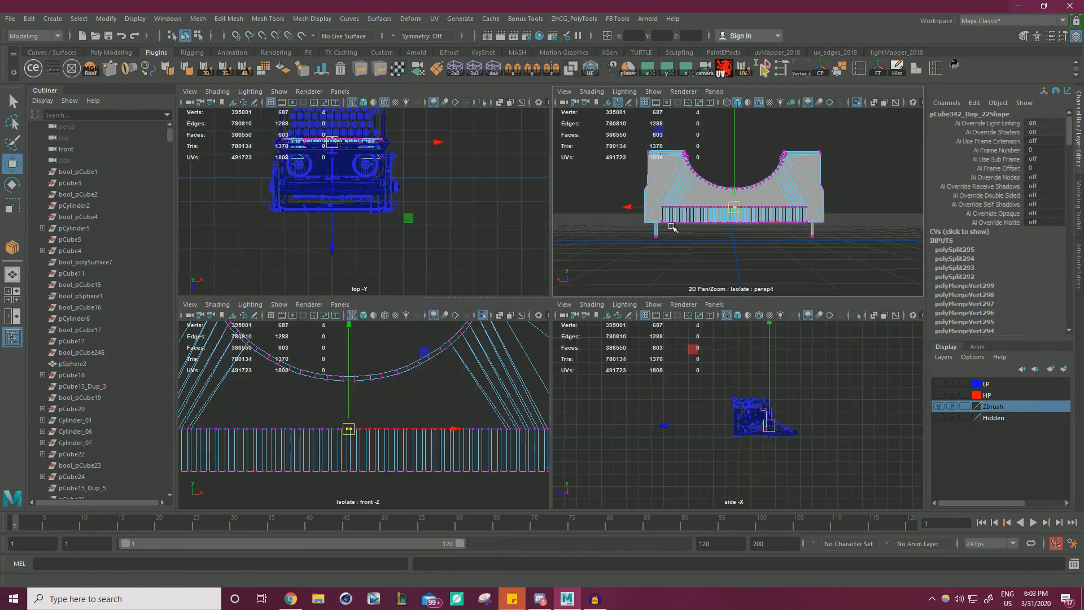
key(space)
key(f)
key(g)
key(w)
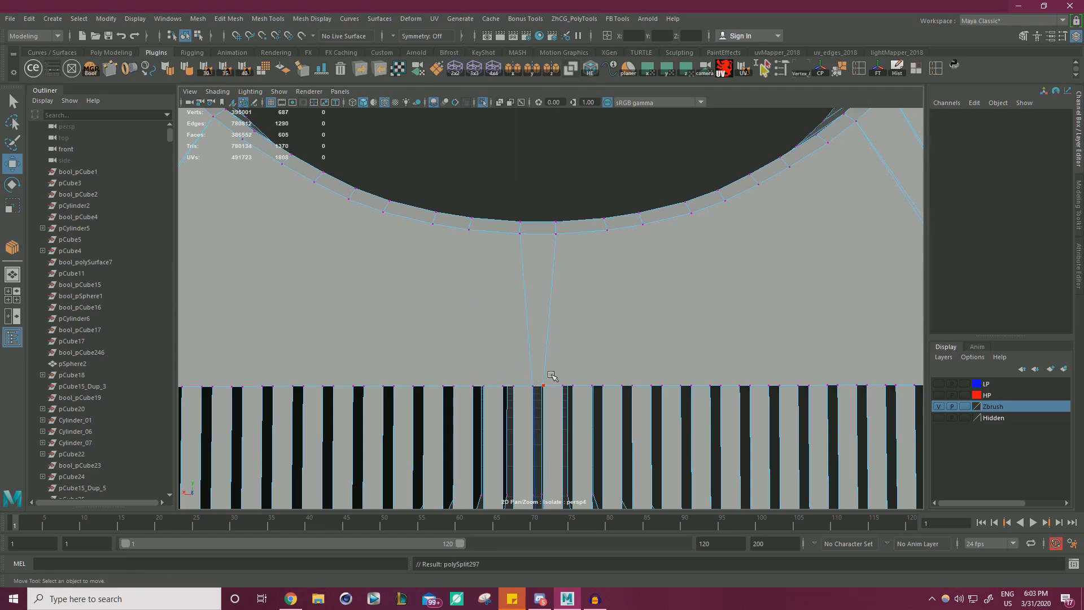
Connect the corners of the two slots on either side of the middle one to the two lowest arch vertices.
scroll(550, 376, up, 1)
click(563, 389)
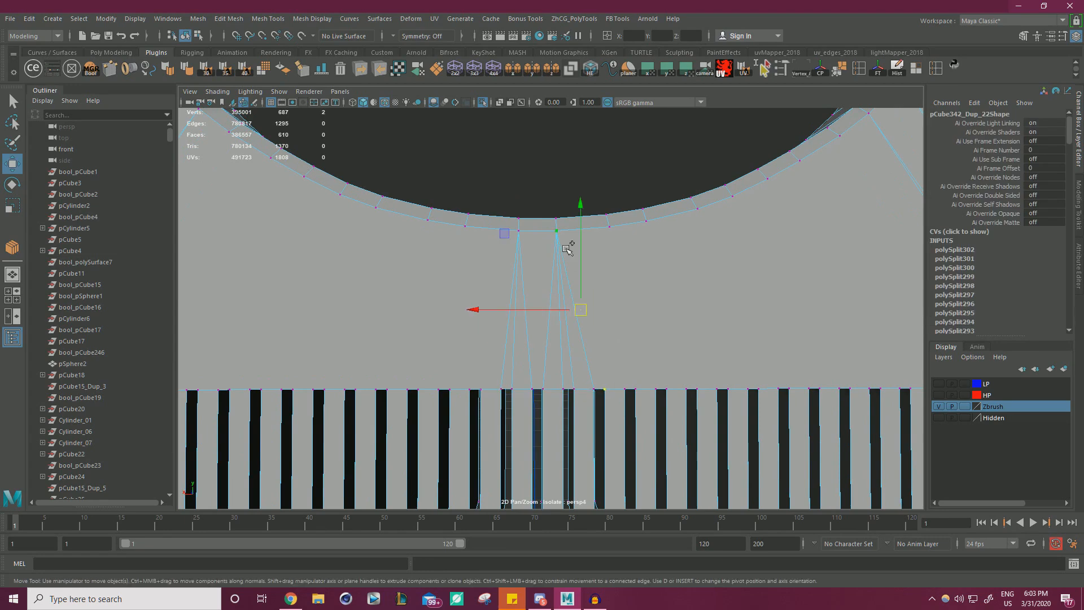
key(g)
key(w)
click(480, 389)
shift+click(518, 230)
key(g)
key(g)
key(w)
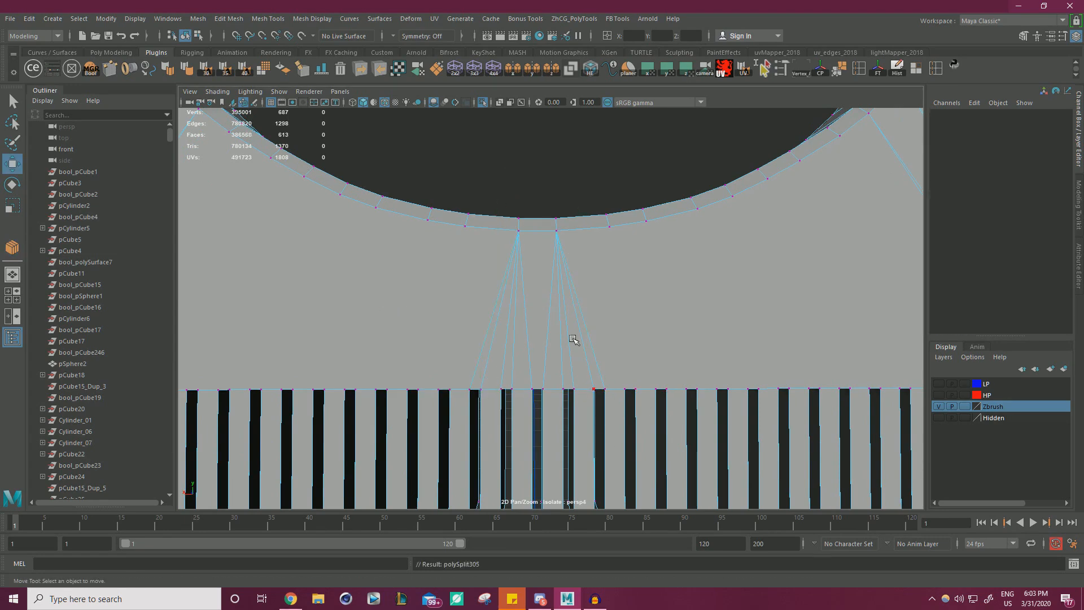
Connect the next slot corners on both sides to the second arch vertices from the centre.
click(625, 388)
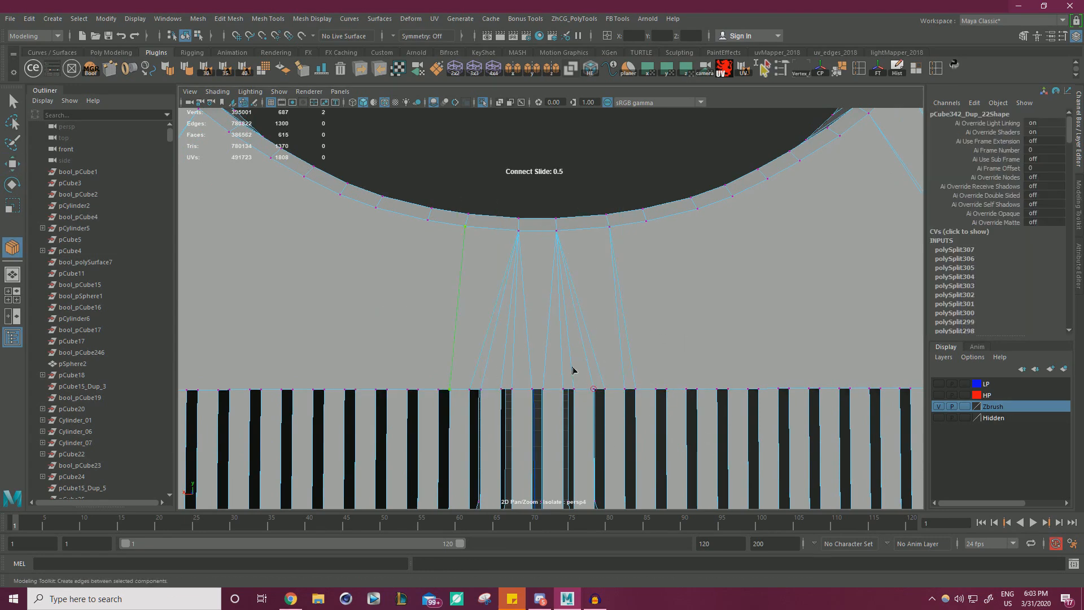
key(g)
key(w)
Connect the corners of the following slots on both sides to the third arch vertices from the centre.
click(655, 389)
key(w)
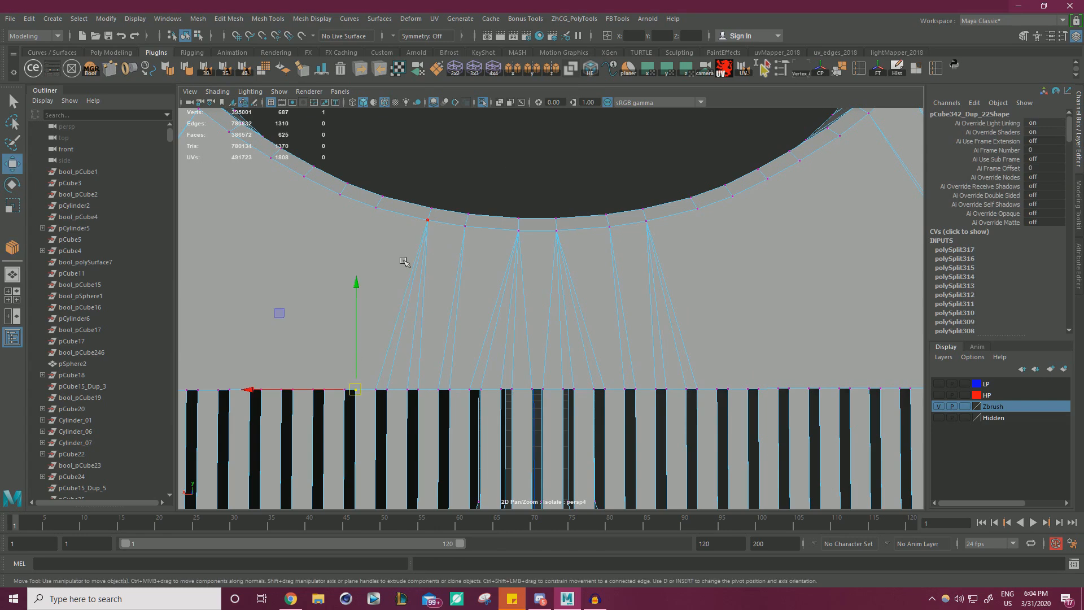
key(w)
click(344, 389)
shift+click(427, 220)
key(g)
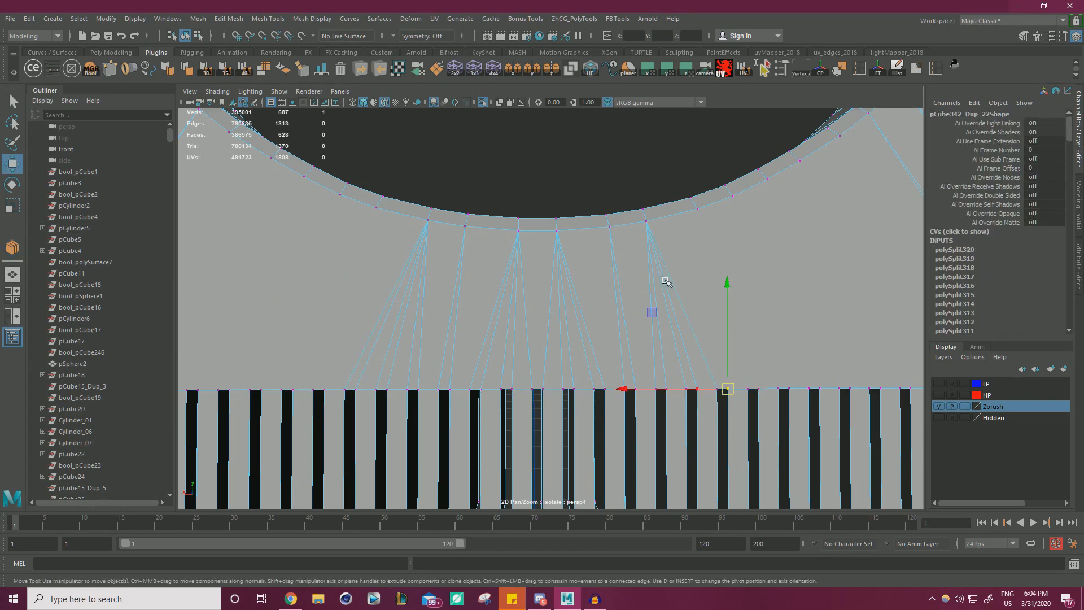
click(617, 293)
Connect the next slot's corner on the left half to the fourth arch vertex from the centre, undoing a wrong vertex pick.
alt+middle_drag(452, 292, 636, 313)
click(512, 408)
shift+click(612, 242)
key(ctrl+z)
shift+click(562, 229)
key(g)
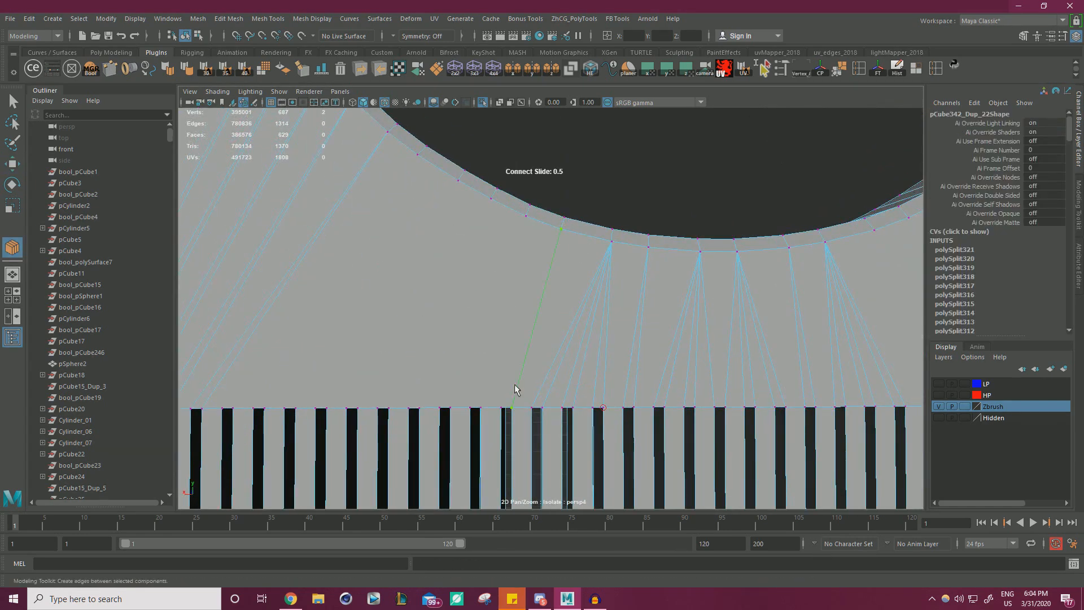
key(w)
Connect the matching slot corners on the right half to the fourth arch vertex from the centre.
scroll(622, 408, down, 1)
alt+middle_drag(894, 369, 592, 380)
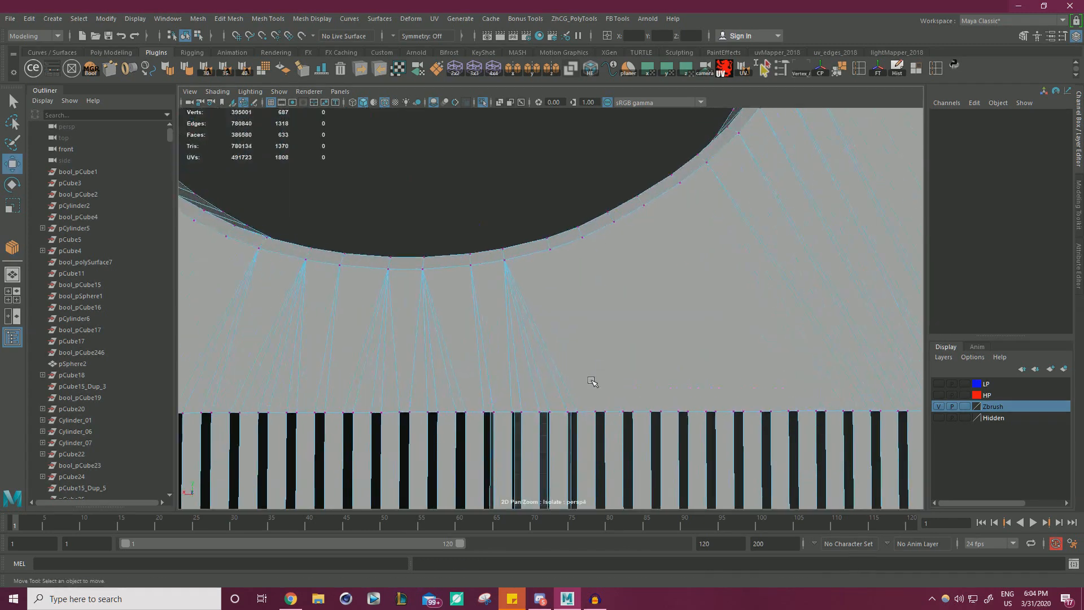
click(595, 411)
shift+click(550, 249)
key(g)
key(w)
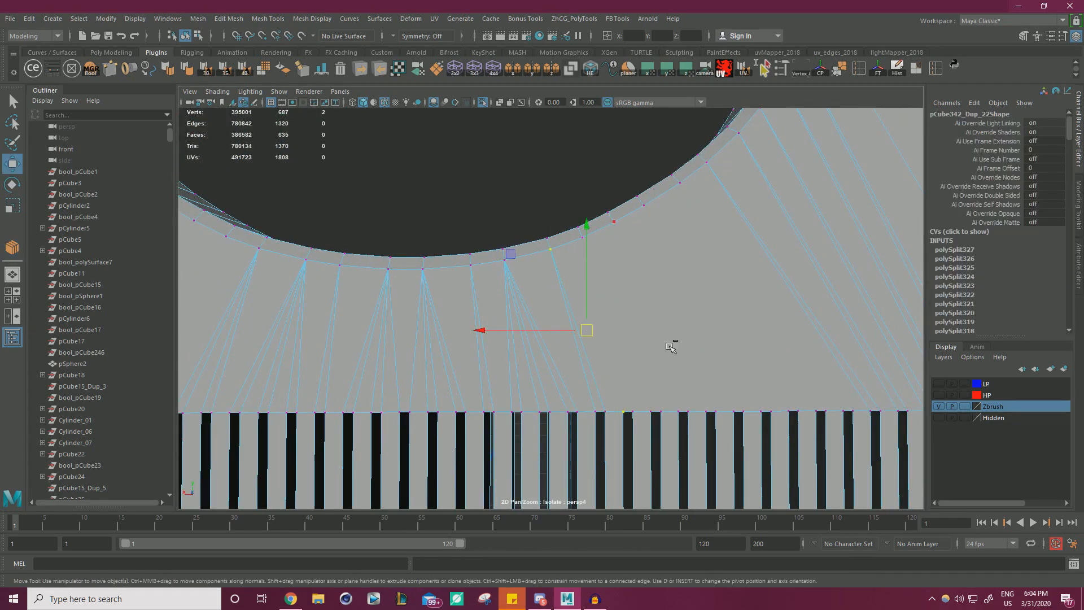
Connect the next slot corners on the right half to the fifth arch vertex from the centre.
click(583, 237)
shift+click(651, 411)
key(g)
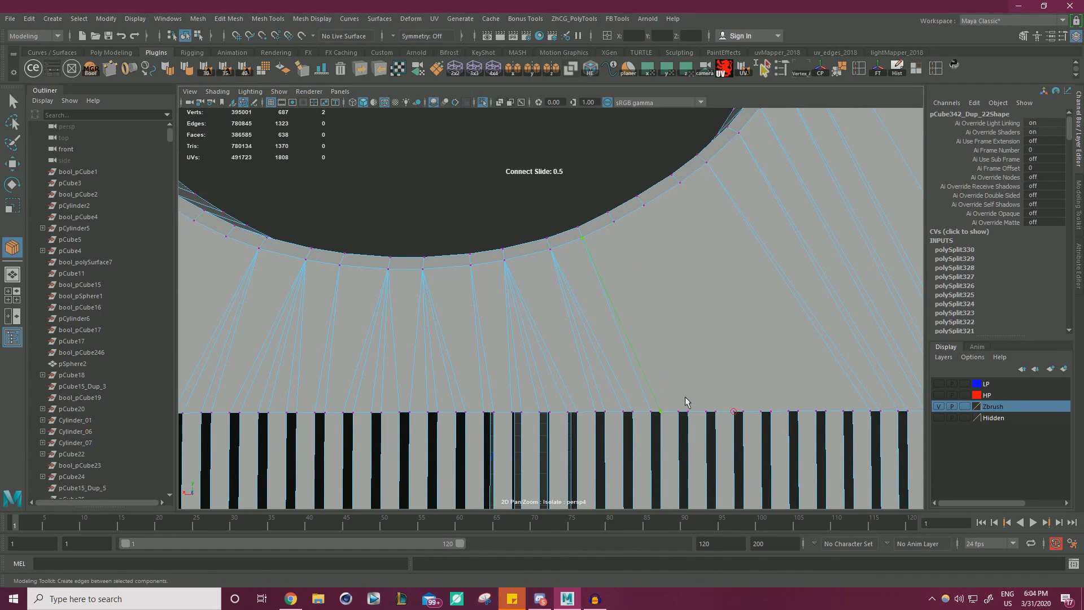
key(w)
shift+click(620, 281)
key(g)
key(w)
Connect the matching slot corners on the left half to the fifth arch vertex from the centre.
alt+middle_drag(395, 338, 551, 349)
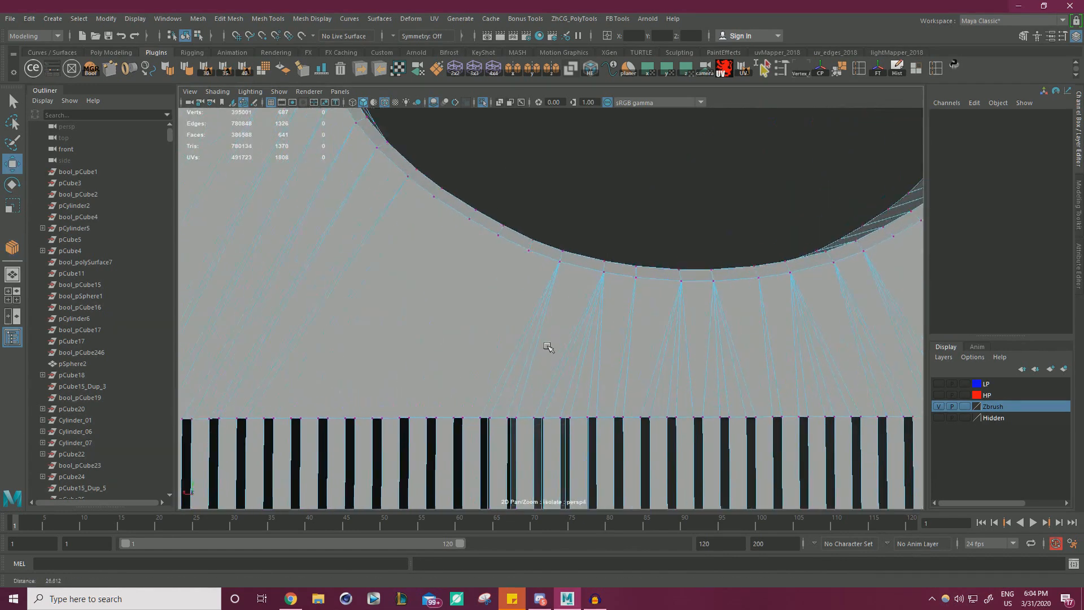
click(459, 419)
shift+click(527, 251)
key(g)
key(w)
click(450, 406)
shift+click(528, 252)
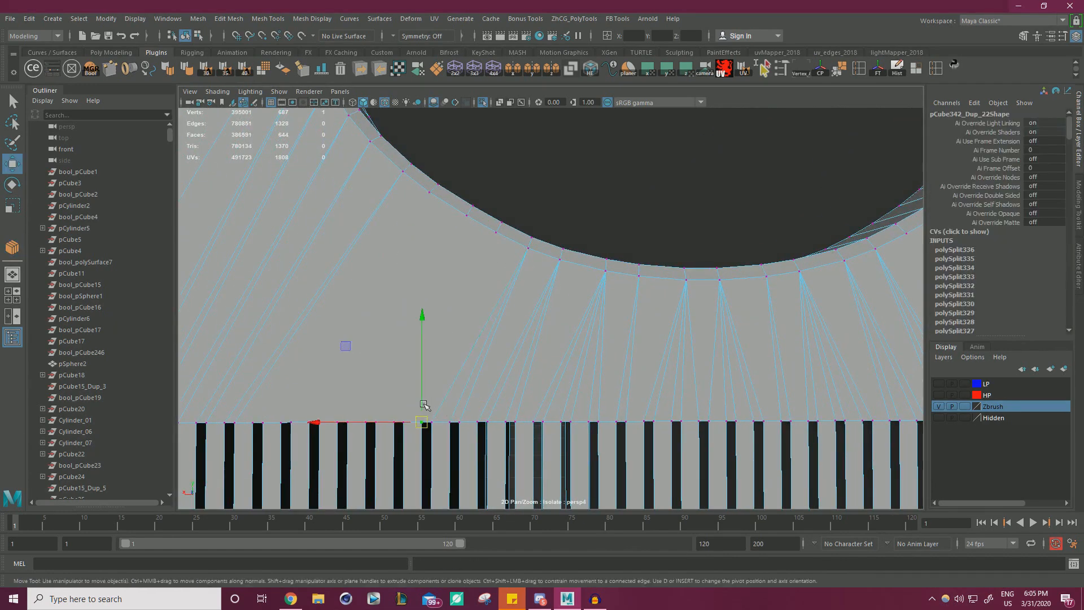
shift+click(495, 232)
shift+click(528, 247)
key(g)
key(w)
Connect the next slot corners on the left half to the sixth arch vertex from the centre.
alt+right_drag(576, 329, 571, 387)
click(467, 424)
shift+click(556, 240)
key(g)
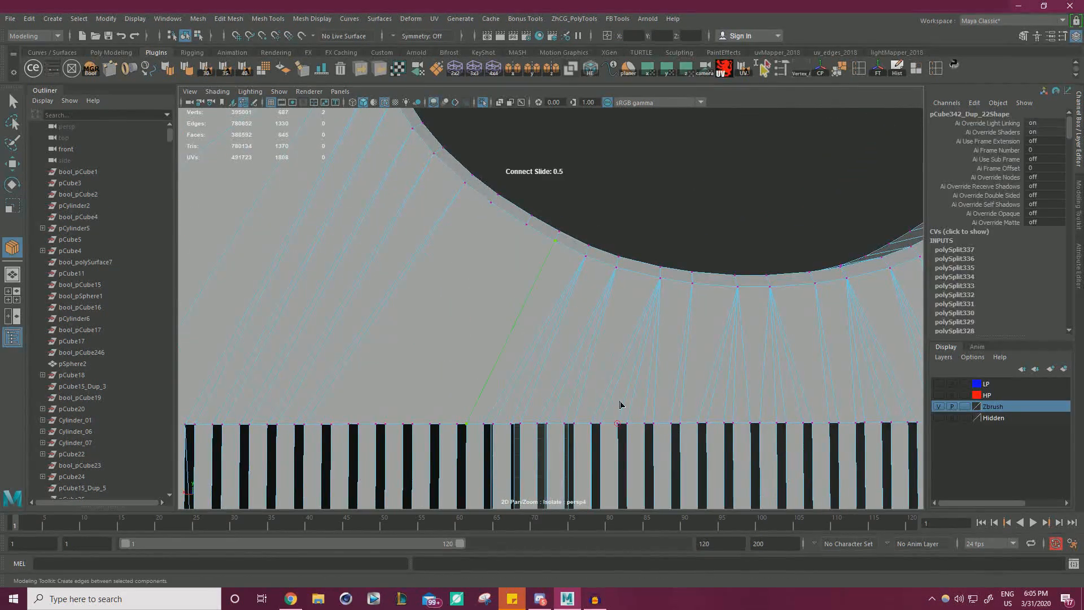
key(w)
click(457, 419)
shift+click(556, 241)
key(g)
shift+click(555, 240)
key(g)
key(w)
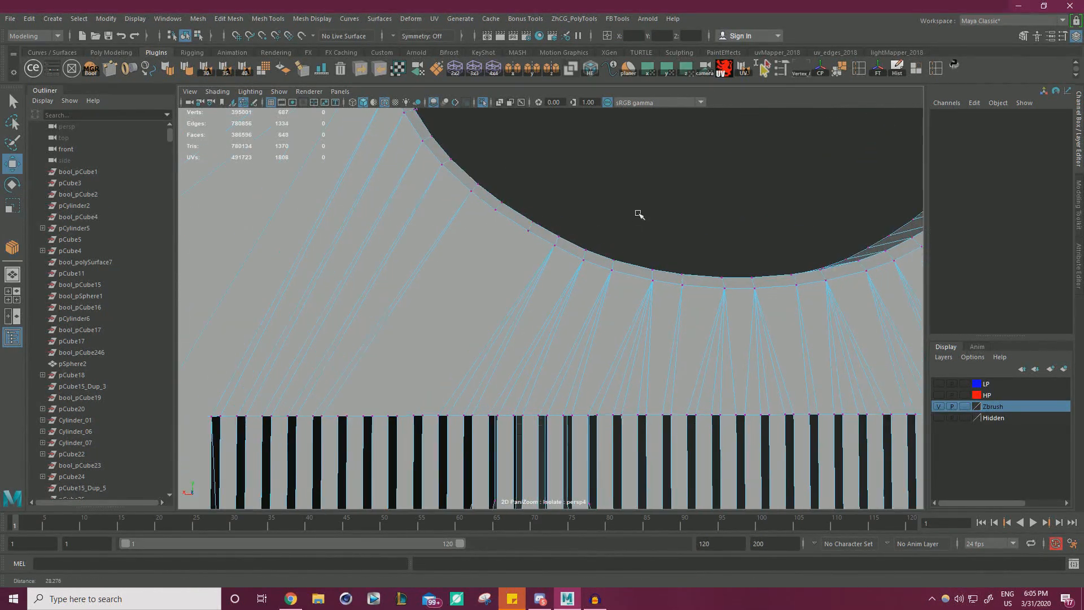
Connect the matching slot corners on the right half to the sixth arch vertex from the centre.
alt+middle_drag(639, 213, 181, 207)
click(584, 419)
shift+click(496, 234)
key(g)
key(w)
click(594, 419)
shift+click(496, 235)
key(w)
click(612, 419)
shift+click(496, 235)
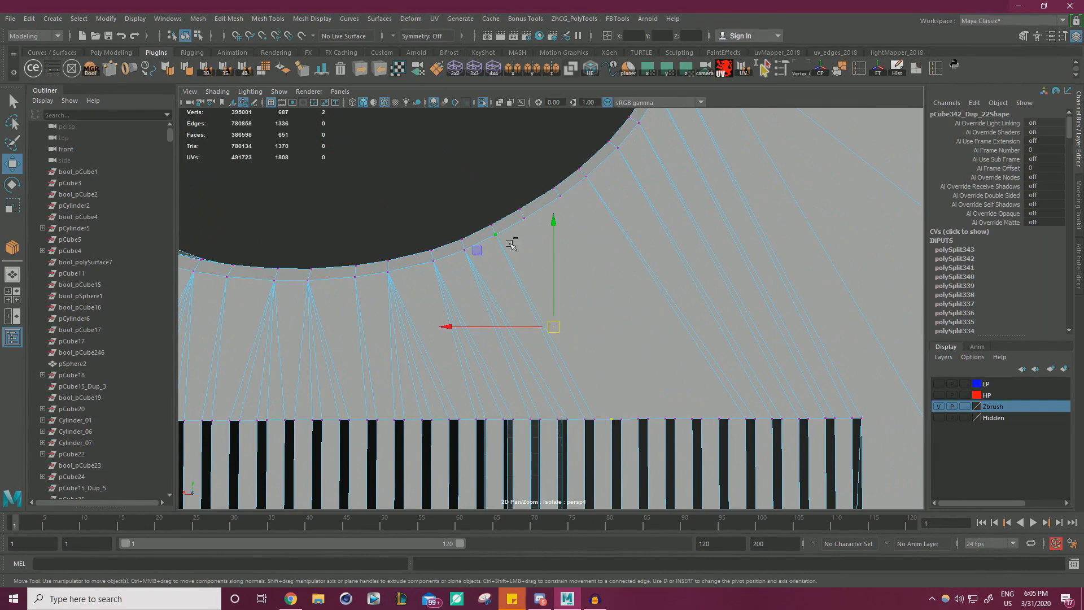
Connect the corners of the following slots on the right half to the seventh arch vertex from the centre.
key(w)
click(639, 419)
shift+click(524, 218)
key(g)
key(w)
click(648, 419)
shift+click(524, 218)
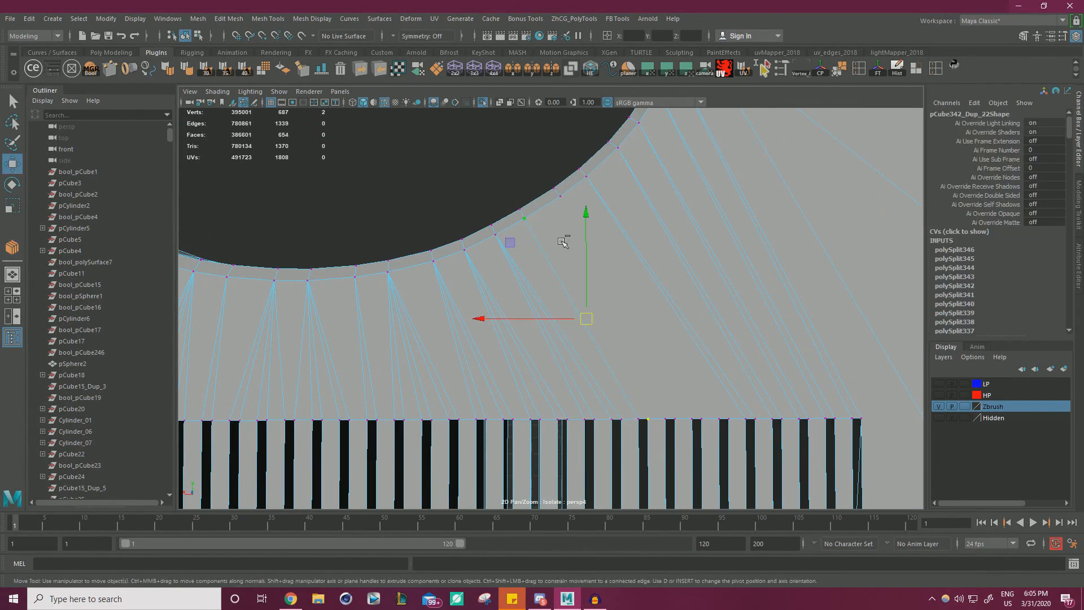
key(g)
key(w)
click(665, 419)
click(675, 419)
shift+click(524, 218)
key(g)
Connect the corners of the matching slots on the left half to the seventh arch vertex from the centre.
alt+middle_drag(192, 389, 525, 384)
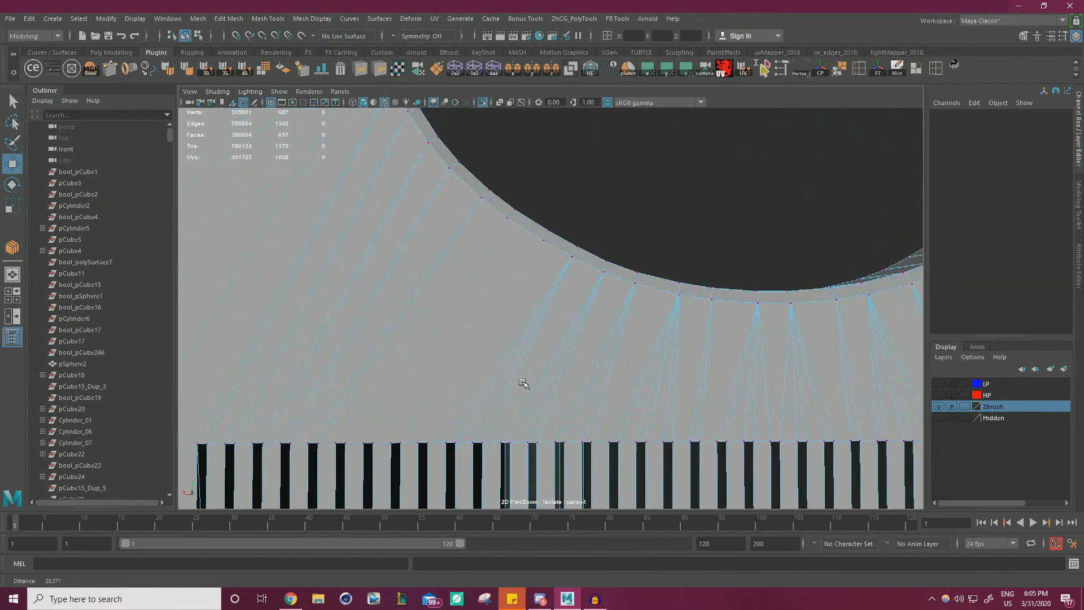
click(481, 443)
shift+click(596, 241)
key(g)
click(471, 443)
shift+click(596, 240)
key(g)
key(w)
click(454, 443)
shift+click(596, 240)
key(g)
key(w)
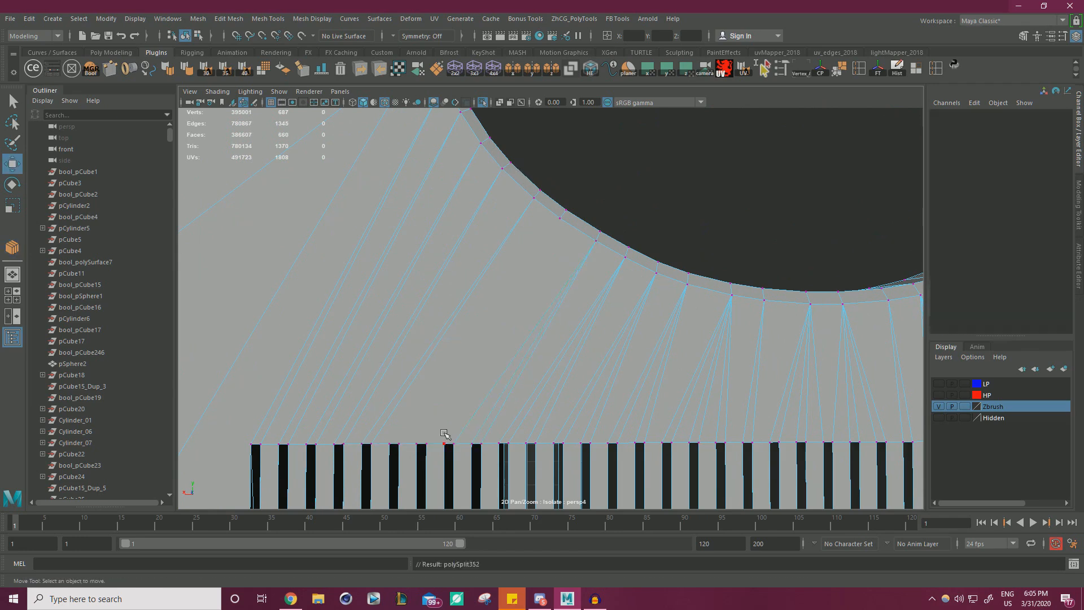
click(444, 443)
shift+click(596, 240)
key(g)
Connect the remaining unconnected slot corners on the left half to the eighth arch vertex from the centre.
key(w)
click(417, 443)
shift+click(560, 218)
key(g)
key(w)
click(398, 443)
shift+click(560, 218)
key(g)
key(w)
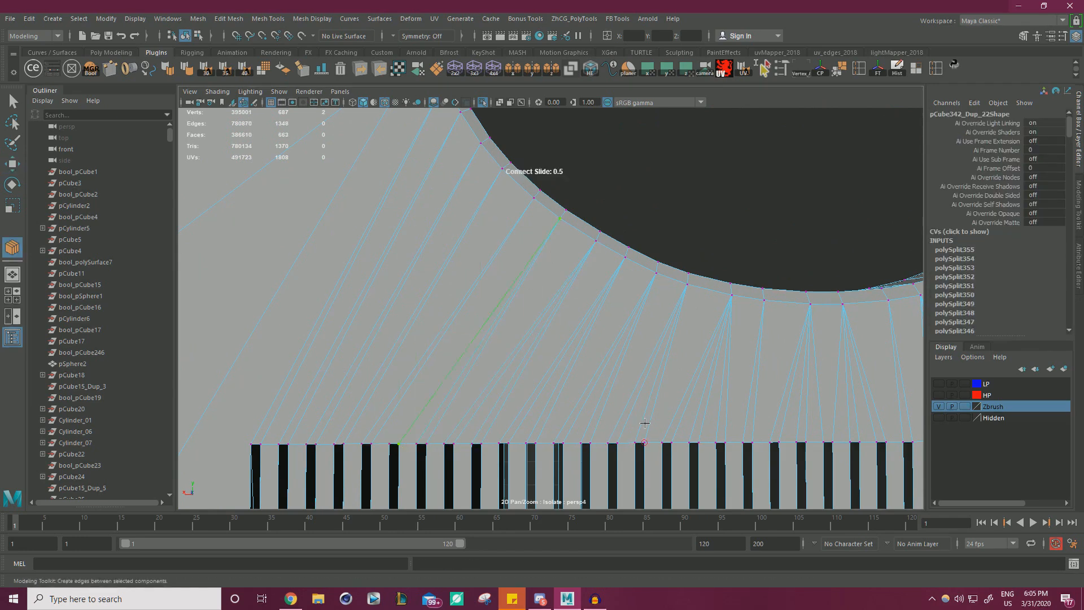
click(390, 443)
key(w)
Connect the remaining unconnected slot corners on the right half to the eighth arch vertex from the centre.
scroll(613, 360, down, 5)
alt+middle_drag(613, 361, 377, 360)
scroll(551, 308, up, 5)
click(668, 475)
shift+click(517, 221)
key(g)
key(w)
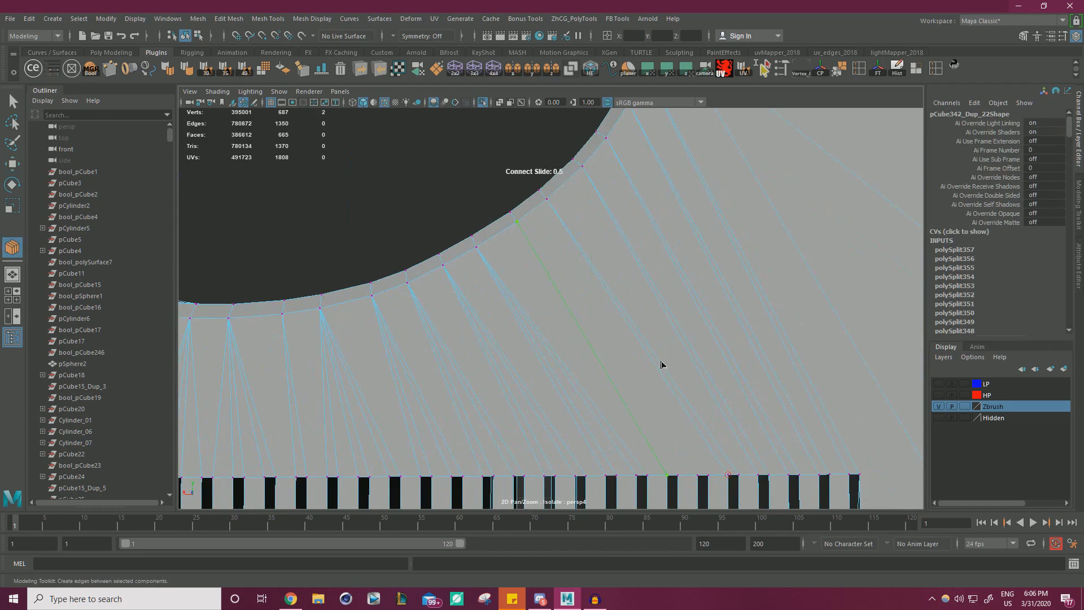
click(676, 475)
shift+click(546, 199)
key(g)
key(w)
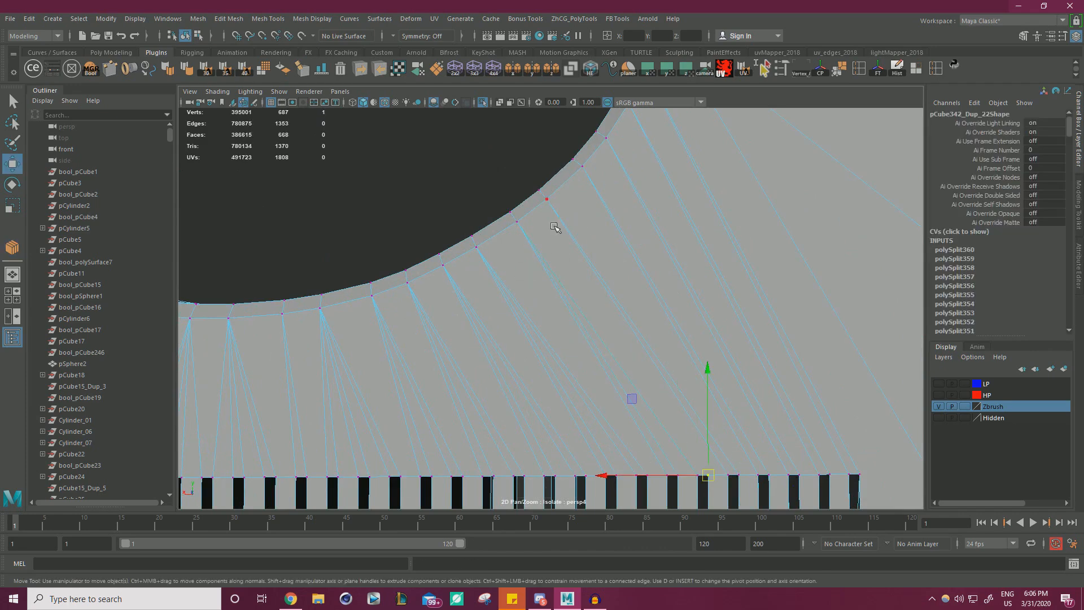
key(g)
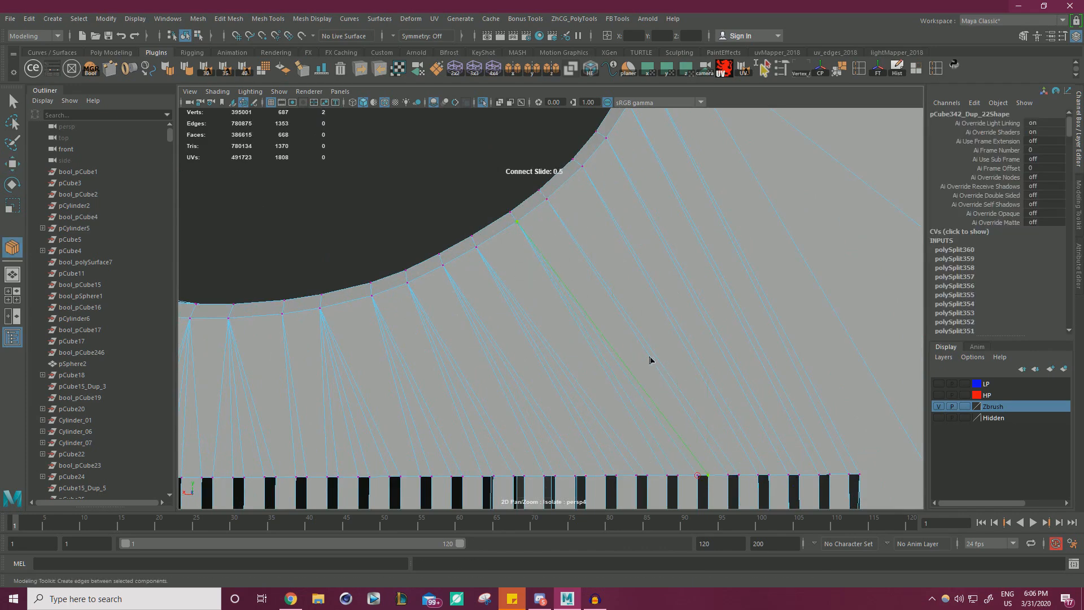
key(w)
click(692, 266)
Examine the back of the front panel and its top flange for vertices that still need connecting edges.
alt+right_drag(692, 266, 469, 254)
alt+middle_drag(469, 254, 547, 203)
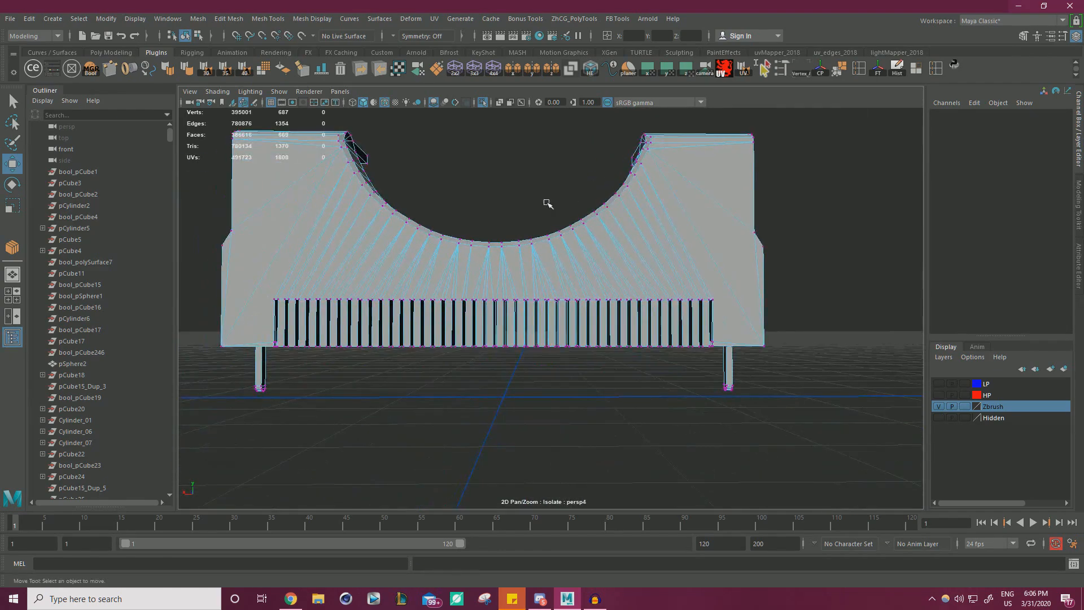
alt+drag(547, 203, 312, 221)
mouse_move(520, 261)
alt+mouse_down()
mouse_move(422, 186)
mouse_move(510, 262)
alt+mouse_up()
alt+right_drag(511, 263, 532, 260)
alt+middle_drag(533, 259, 639, 288)
alt+drag(497, 173, 451, 129)
alt+right_drag(511, 209, 649, 208)
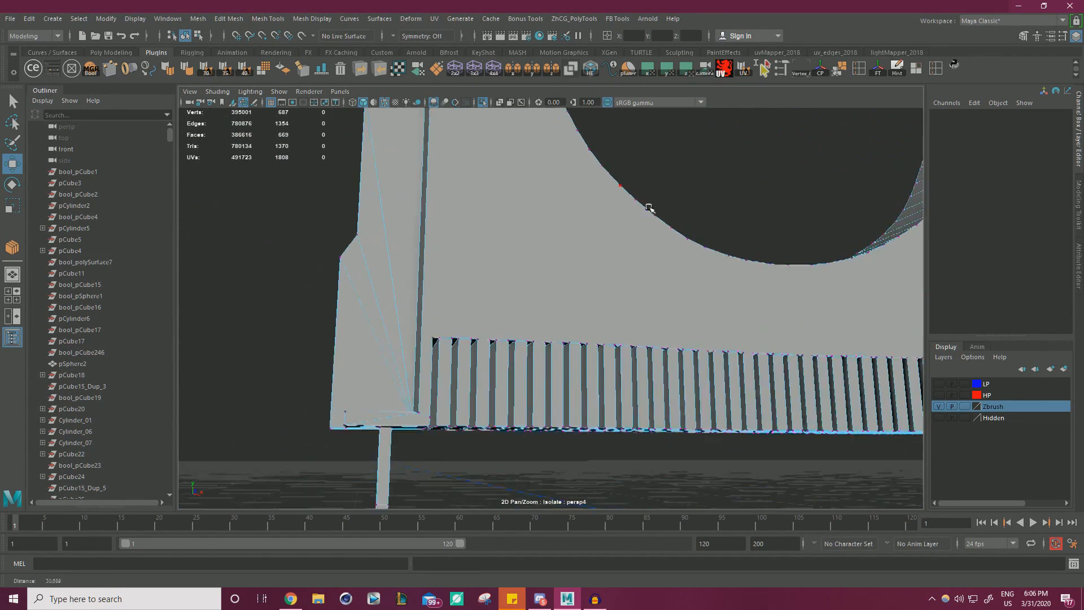
alt+middle_drag(515, 95, 584, 257)
alt+drag(584, 256, 588, 232)
alt+right_drag(588, 232, 626, 265)
alt+middle_drag(627, 265, 656, 334)
alt+drag(656, 333, 452, 208)
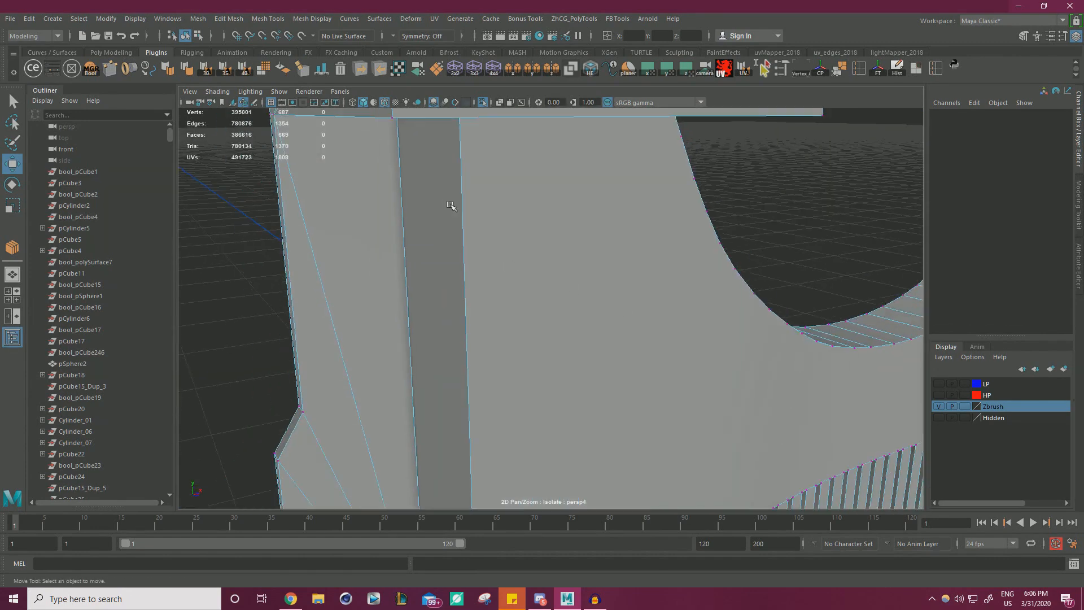
alt+right_drag(452, 209, 440, 210)
alt+middle_drag(441, 210, 478, 272)
alt+drag(478, 273, 620, 382)
alt+right_drag(516, 333, 552, 339)
alt+drag(435, 240, 475, 278)
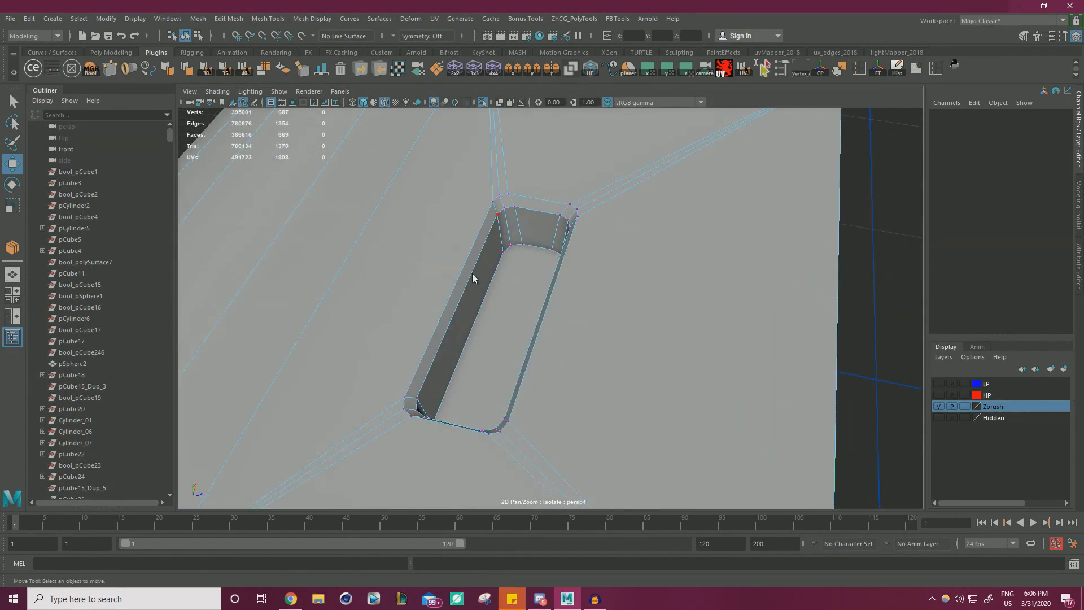
Connect the two opposite pairs of rounded-corner vertices across the floor of the flange recess at its first end.
right_drag(474, 276, 492, 301)
click(493, 301)
alt+drag(493, 302, 621, 290)
scroll(621, 291, up, 2)
right_drag(611, 256, 554, 255)
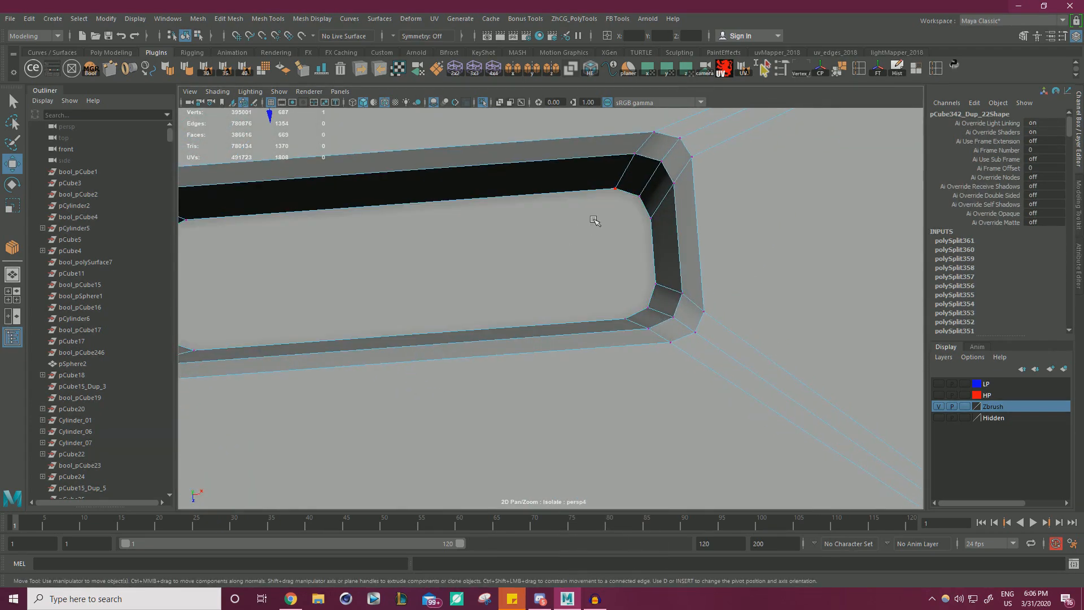
shift+right_drag(610, 312, 617, 339)
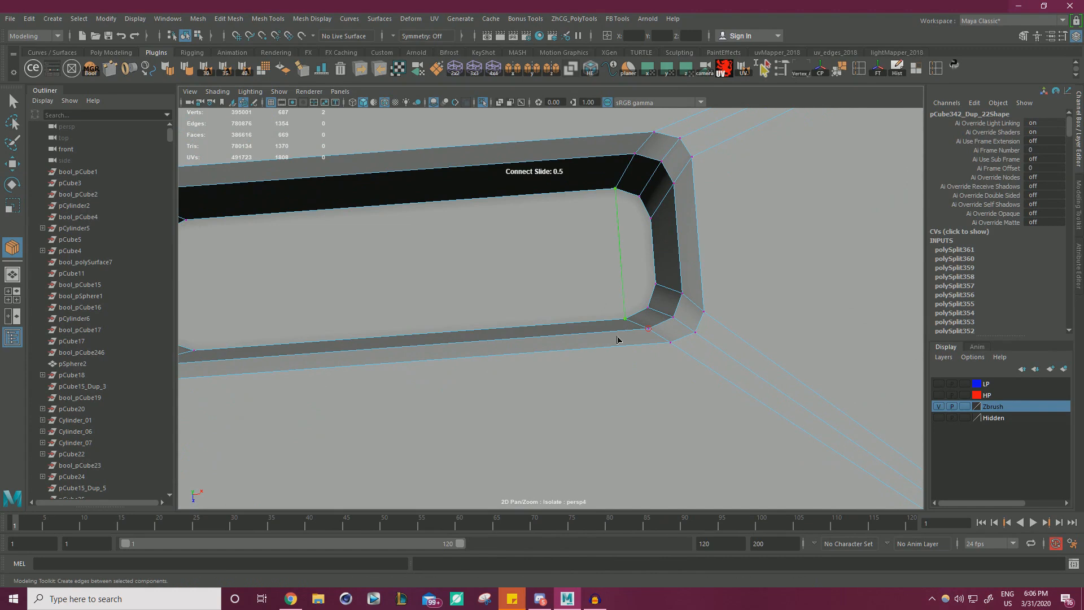
key(w)
click(647, 307)
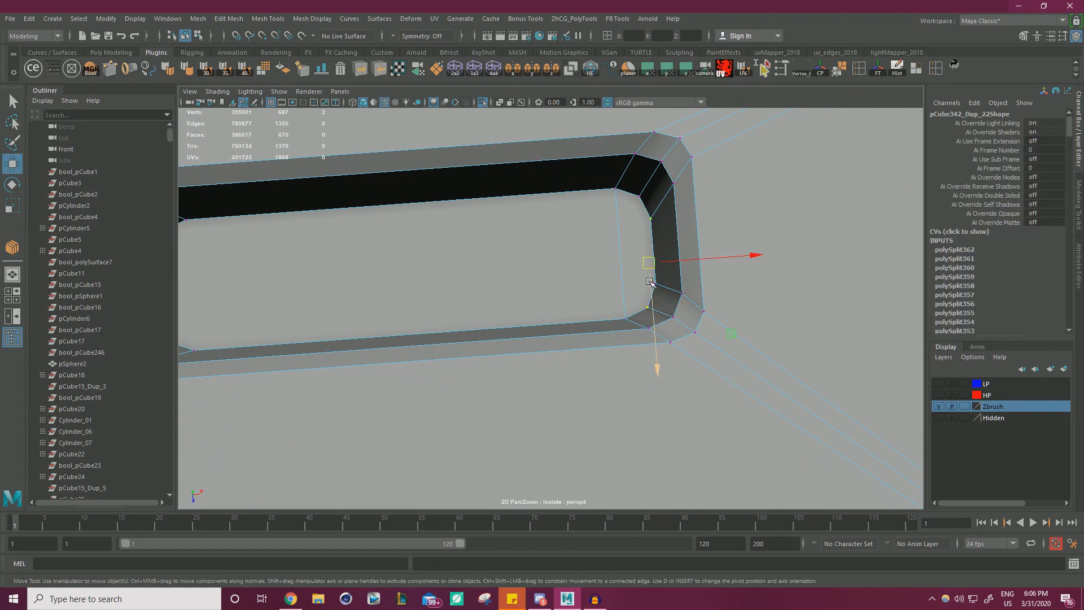
shift+right_drag(641, 305, 673, 335)
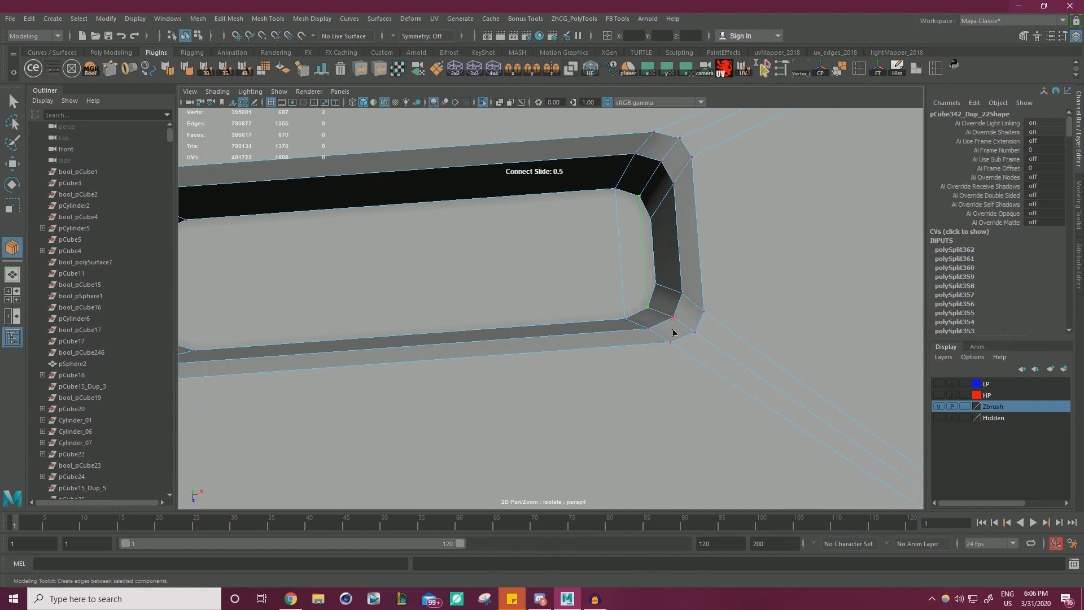
key(w)
click(543, 234)
Connect the two opposite pairs of rounded-corner vertices across the recess floor at its other end.
scroll(543, 234, down, 1)
alt+drag(543, 233, 617, 208)
scroll(617, 208, up, 1)
alt+middle_drag(617, 226, 698, 278)
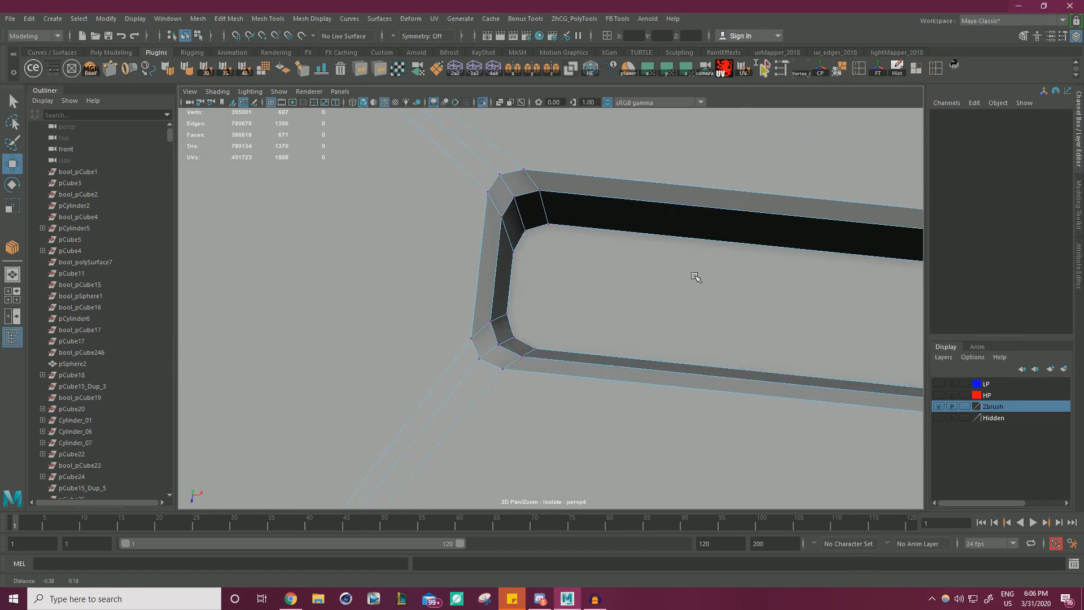
scroll(697, 278, up, 1)
click(561, 230)
shift+click(564, 337)
shift+right_drag(564, 337, 661, 368)
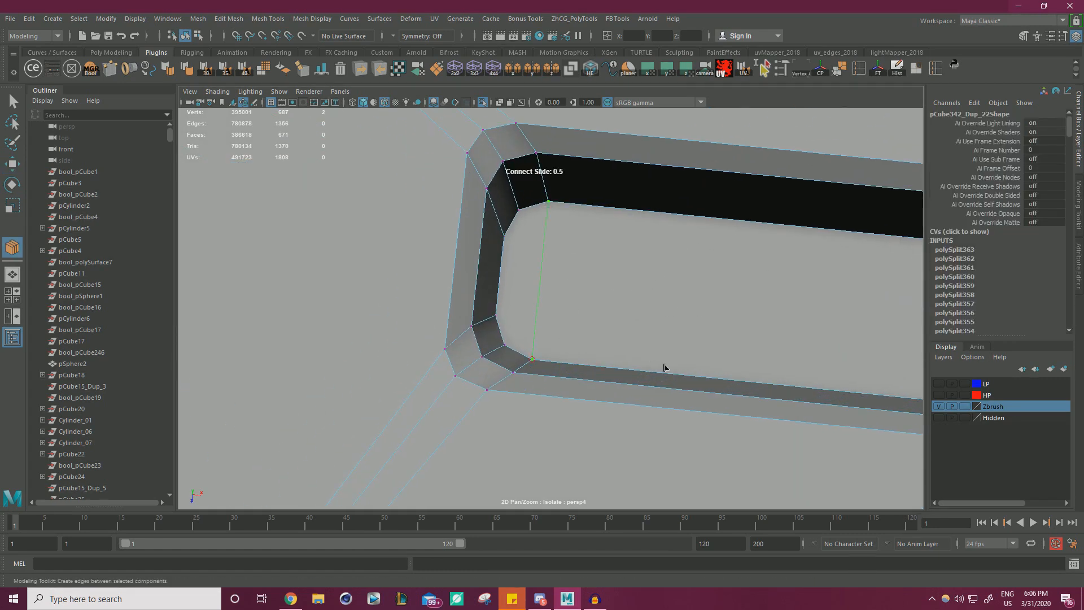
key(w)
click(519, 208)
shift+click(523, 335)
shift+right_drag(523, 335, 617, 362)
key(w)
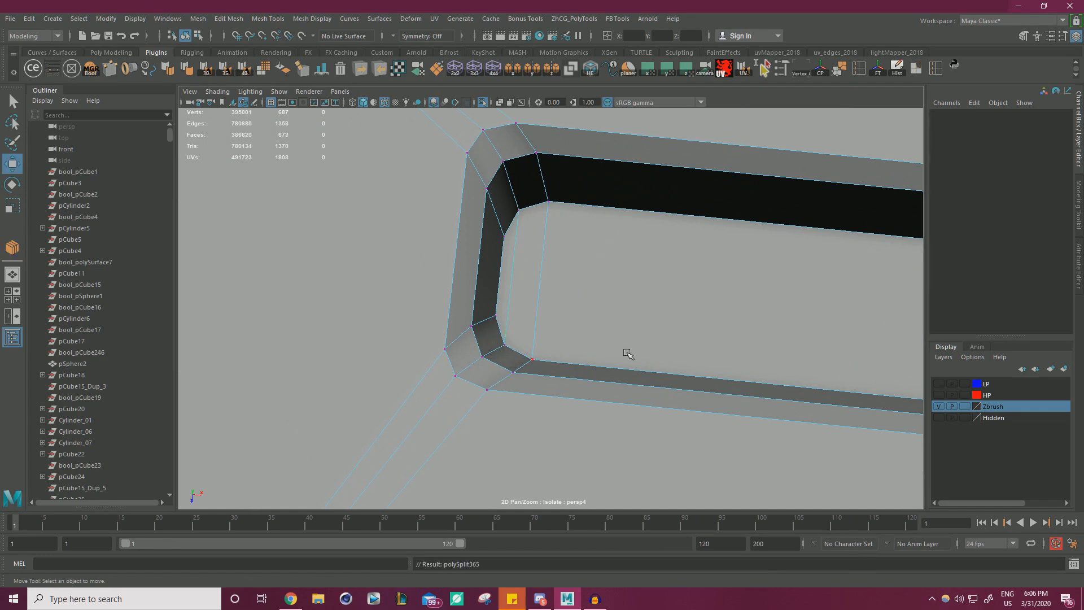
Connect the outer upper corner of the rightmost slot on the front to the panel's lower right corner.
alt+right_drag(615, 238, 358, 235)
alt+drag(358, 235, 561, 205)
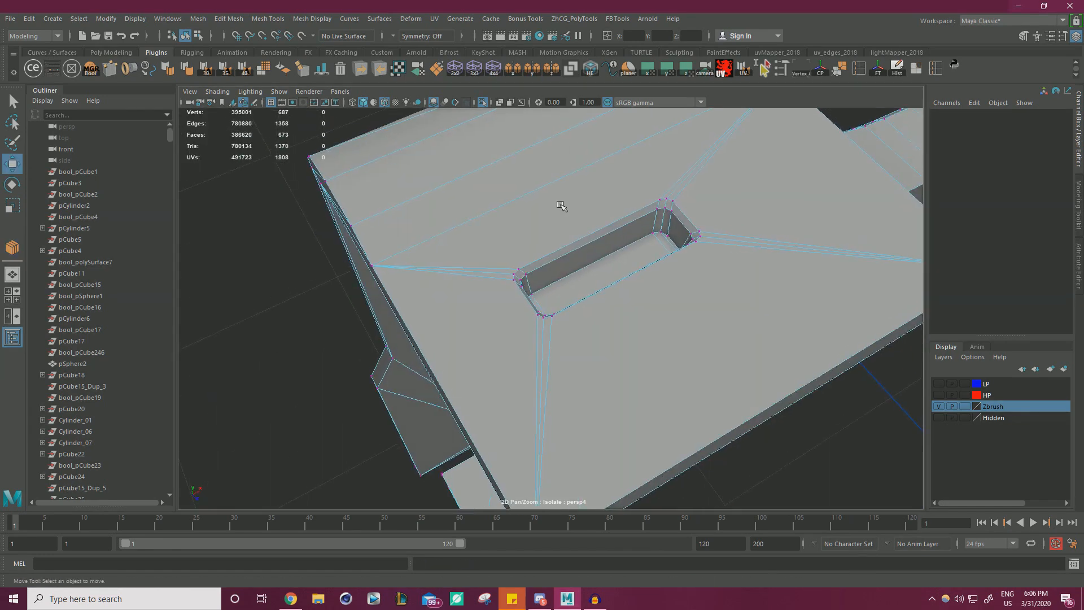
alt+right_drag(714, 222, 423, 266)
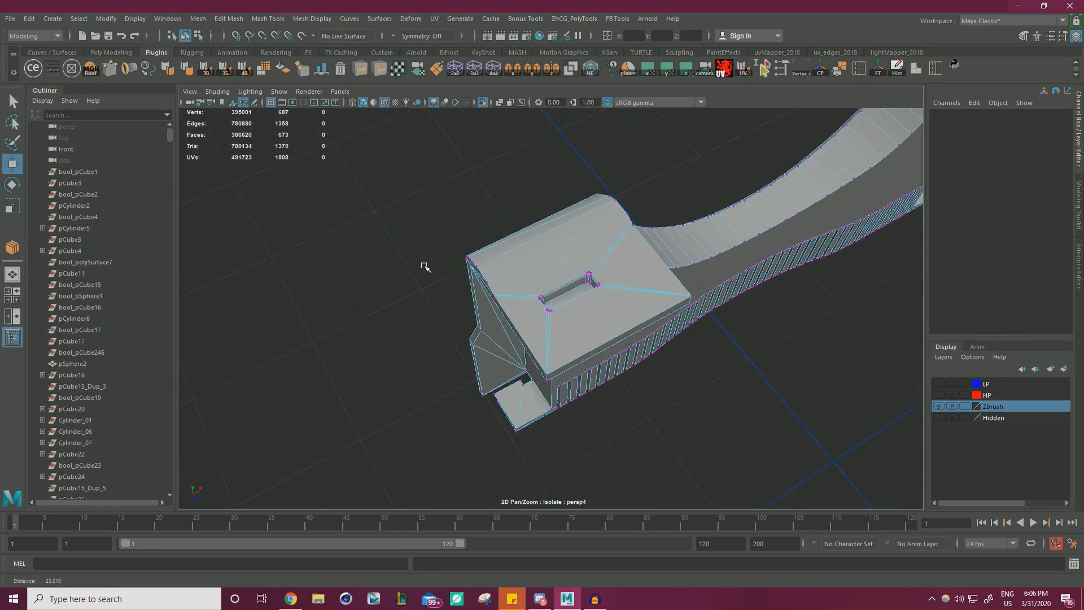
alt+drag(423, 266, 355, 170)
alt+right_drag(356, 169, 453, 150)
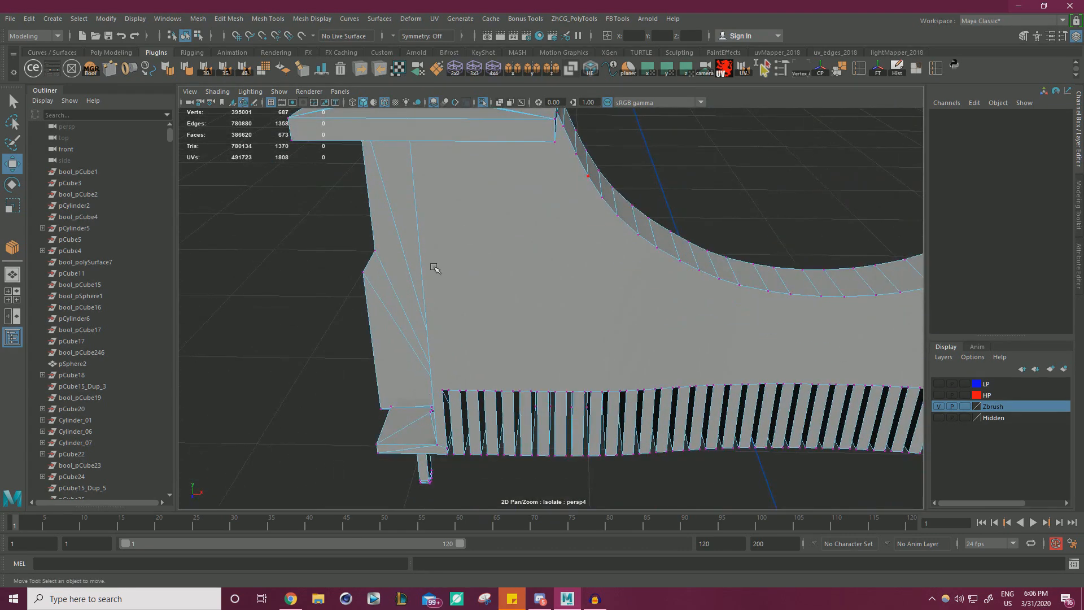
alt+drag(434, 273, 626, 237)
alt+right_drag(626, 237, 650, 218)
click(666, 194)
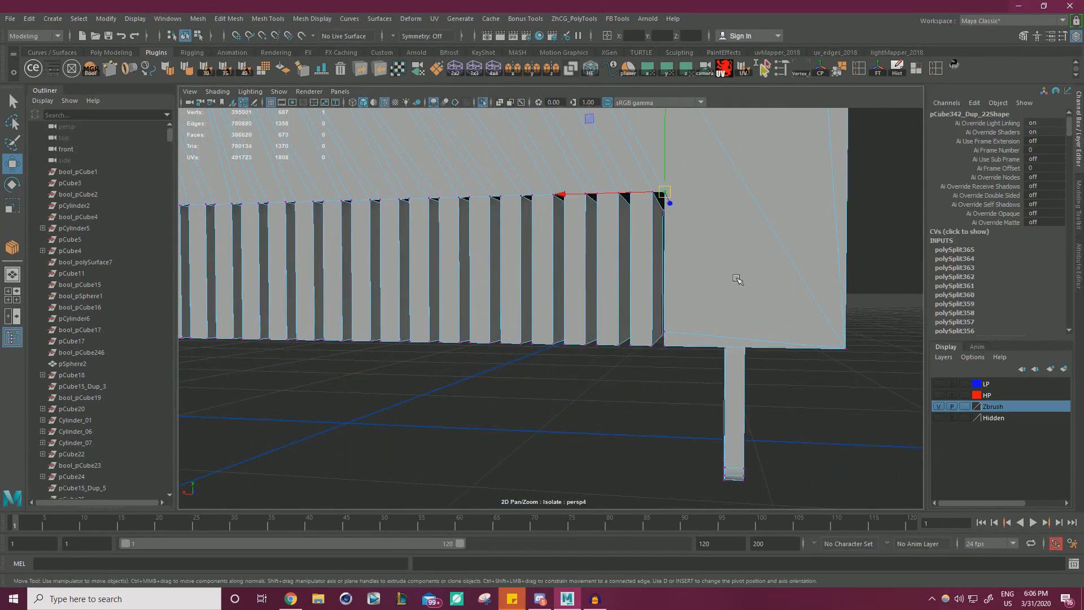
shift+click(813, 337)
shift+right_drag(814, 337, 866, 376)
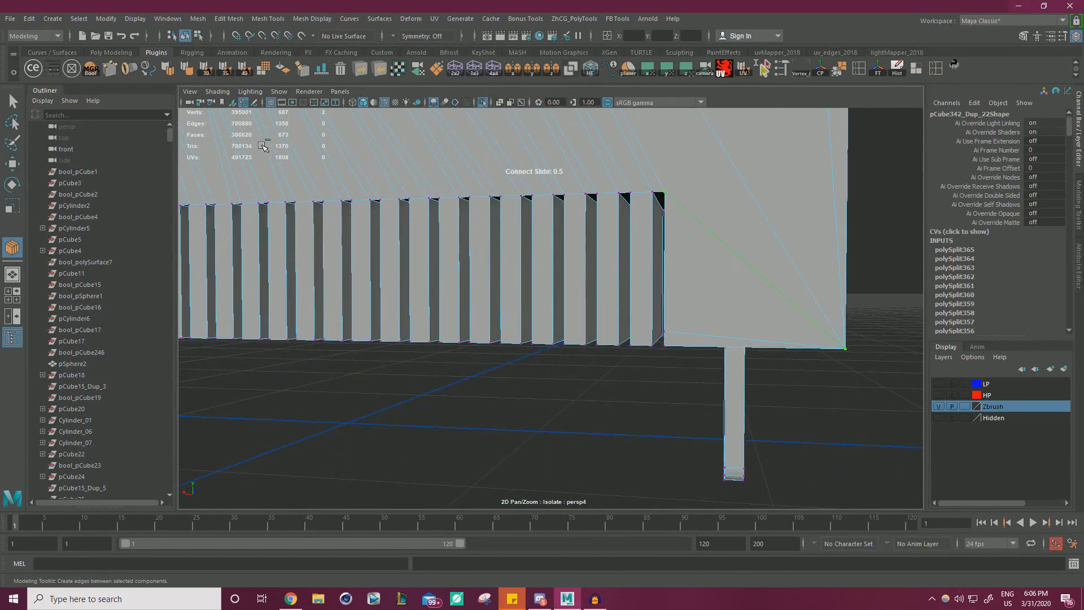
key(w)
Connect the outer upper corner of the leftmost slot on the front to the panel's lower left corner.
alt+right_drag(630, 277, 448, 281)
alt+drag(448, 280, 516, 283)
alt+middle_drag(517, 282, 748, 304)
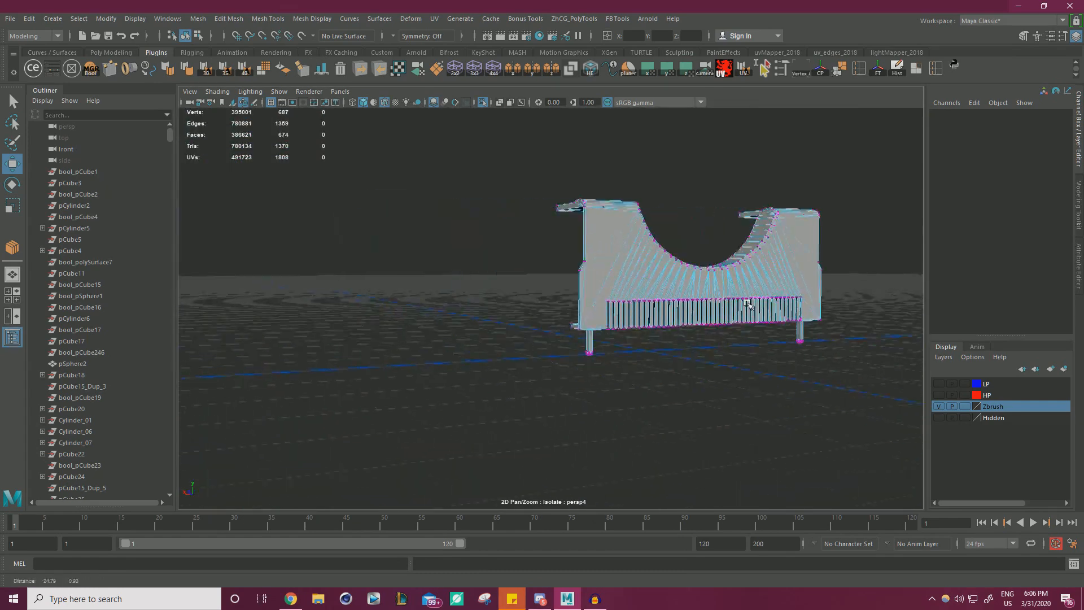
alt+drag(746, 303, 733, 363)
scroll(734, 363, up, 5)
alt+middle_drag(734, 363, 637, 329)
scroll(637, 330, up, 5)
click(533, 299)
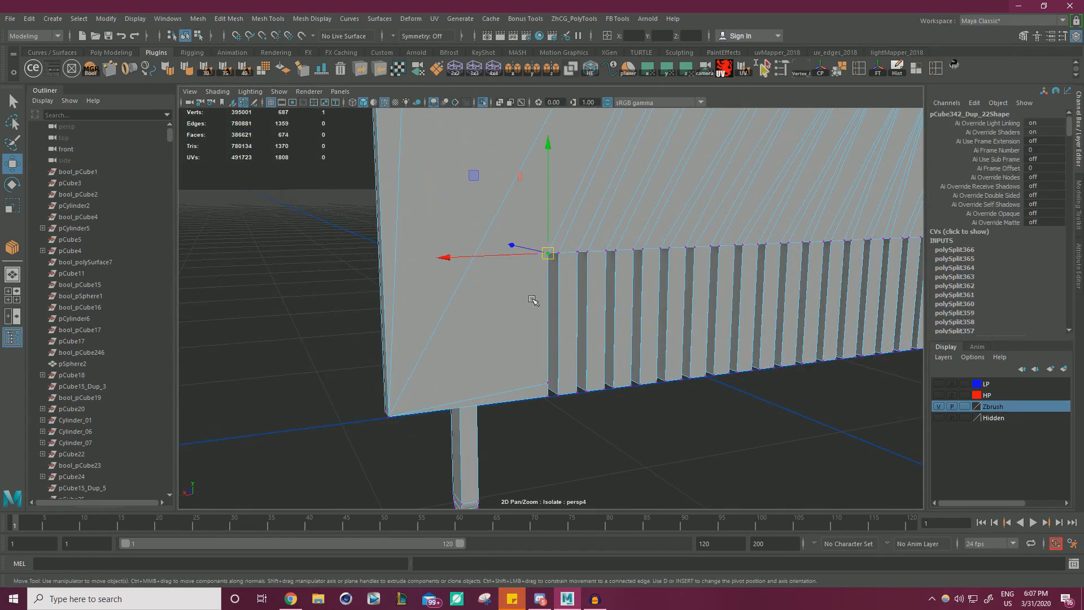
shift+click(425, 392)
shift+right_drag(425, 392, 495, 453)
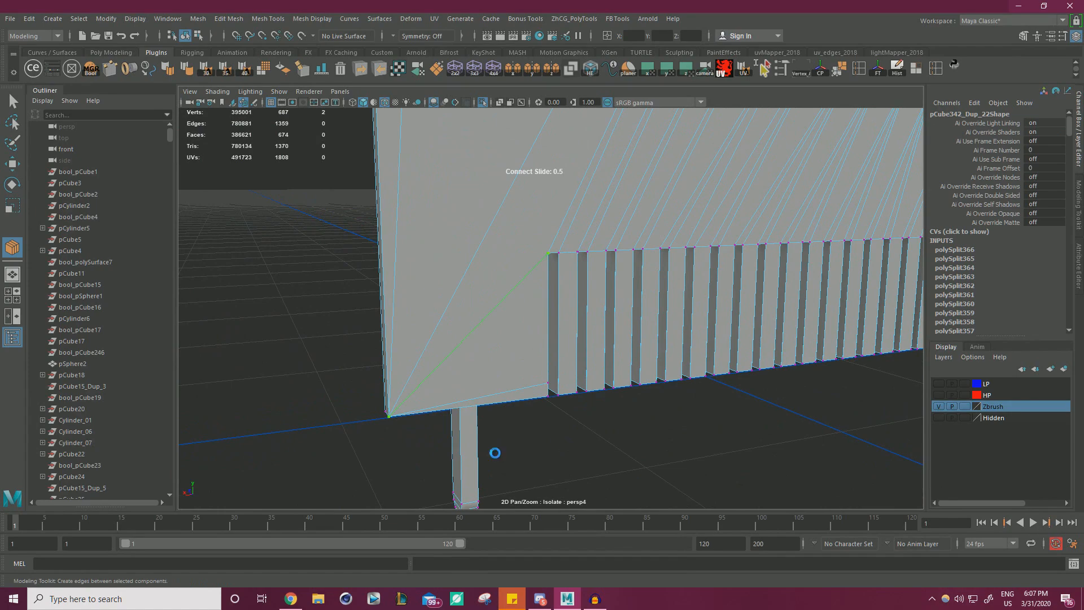
key(w)
On the back, connect the outermost slot's upper corner to the foot bracket's inner corner at the recessed-flange end.
alt+right_drag(636, 351, 510, 322)
alt+drag(511, 322, 431, 327)
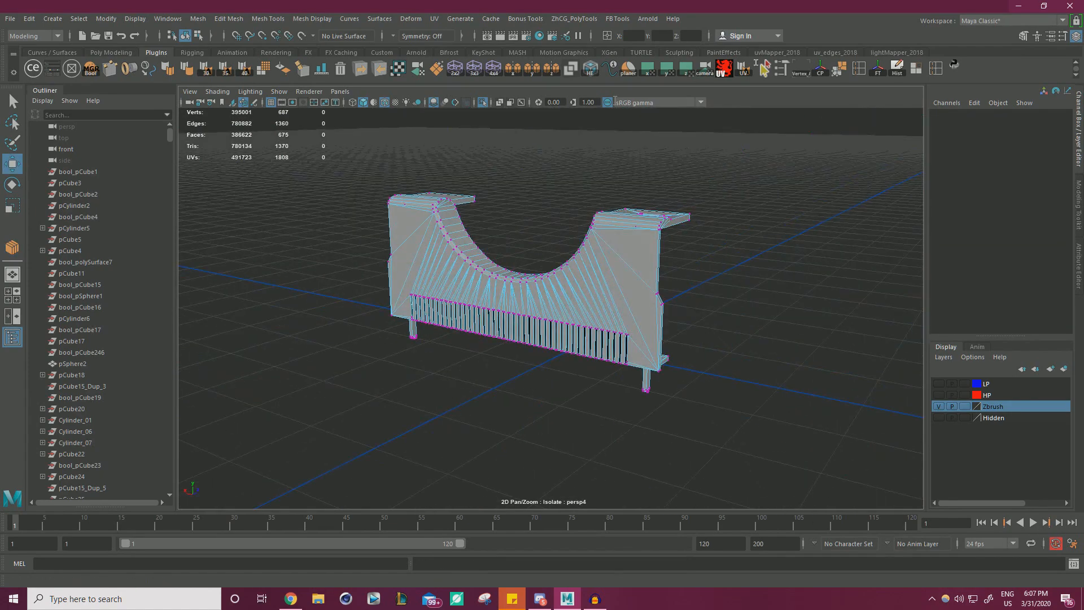
alt+right_drag(583, 326, 508, 322)
alt+middle_drag(508, 322, 604, 313)
alt+drag(604, 314, 496, 316)
alt+drag(535, 266, 463, 305)
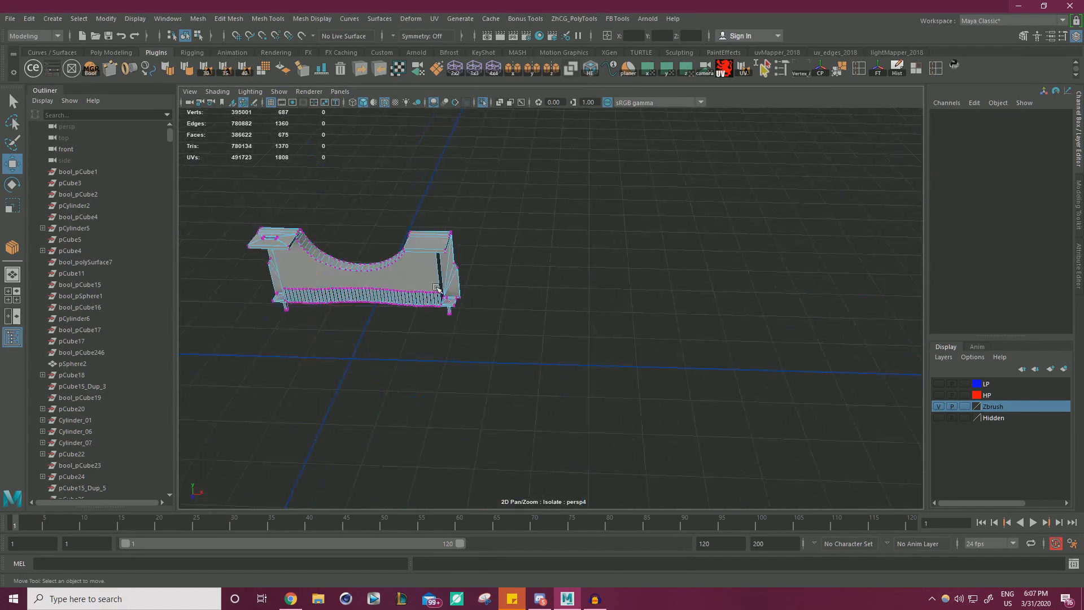
alt+right_drag(463, 305, 568, 307)
alt+middle_drag(567, 306, 642, 330)
alt+right_drag(641, 330, 685, 326)
alt+drag(684, 325, 693, 308)
alt+right_drag(693, 308, 773, 316)
alt+middle_drag(629, 310, 753, 388)
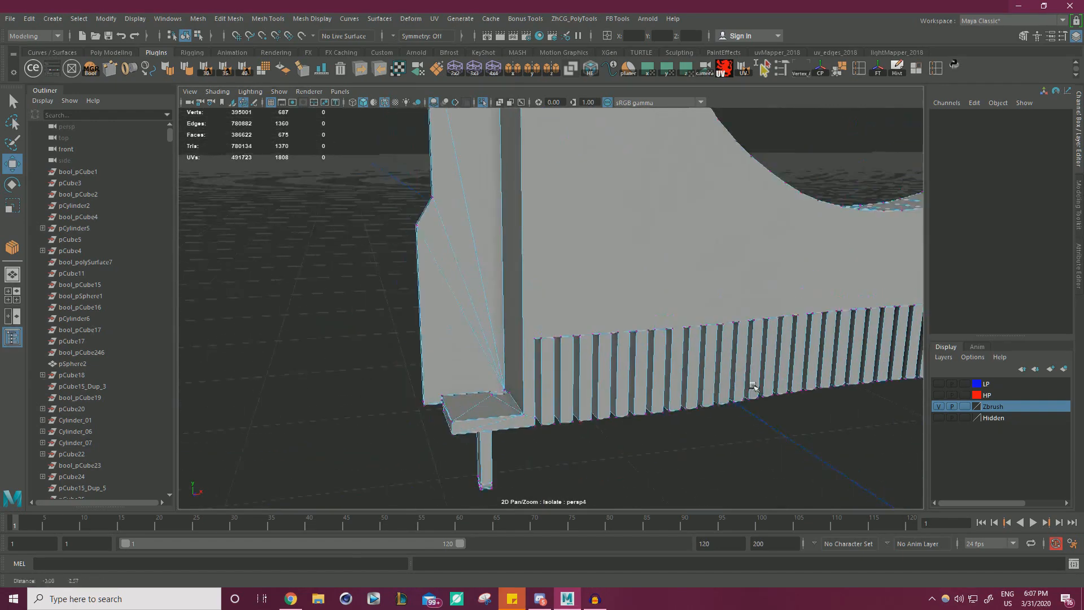
alt+drag(753, 387, 723, 356)
alt+right_drag(655, 350, 745, 353)
click(511, 301)
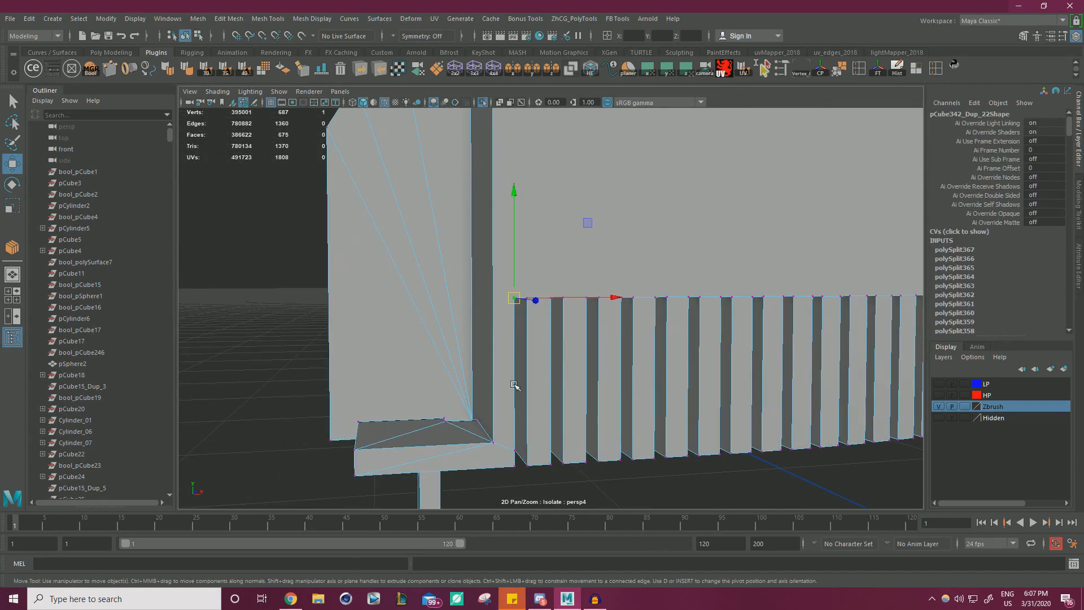
shift+click(493, 432)
shift+right_drag(493, 432, 771, 491)
key(w)
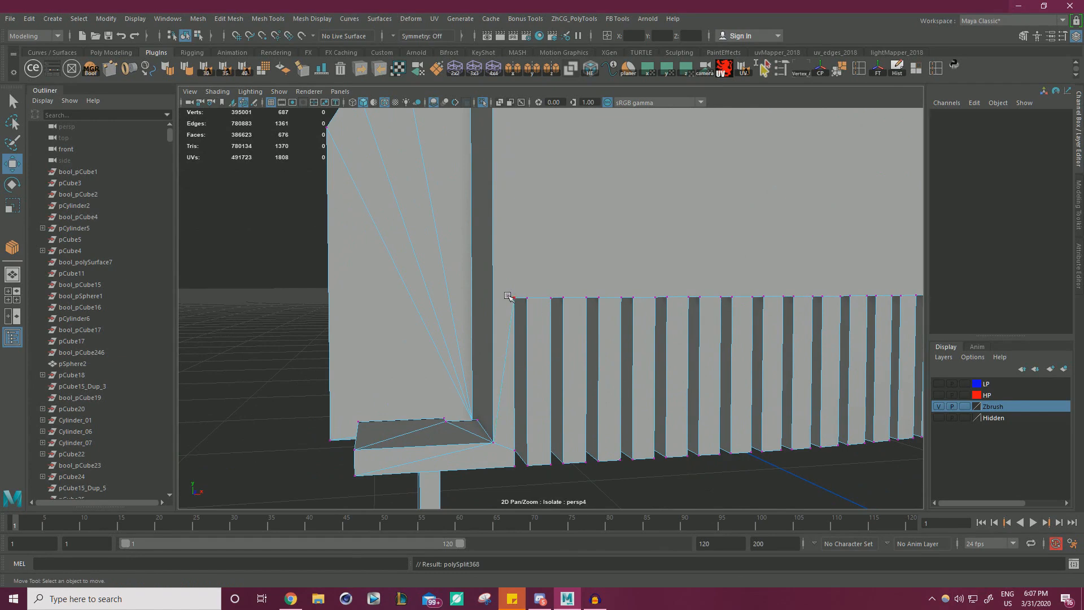
Connect the outermost slot's outer upper corner on the back to the panel corner beneath the recessed flange.
click(513, 298)
alt+right_drag(684, 276, 573, 328)
alt+drag(573, 328, 528, 225)
alt+right_drag(528, 225, 529, 155)
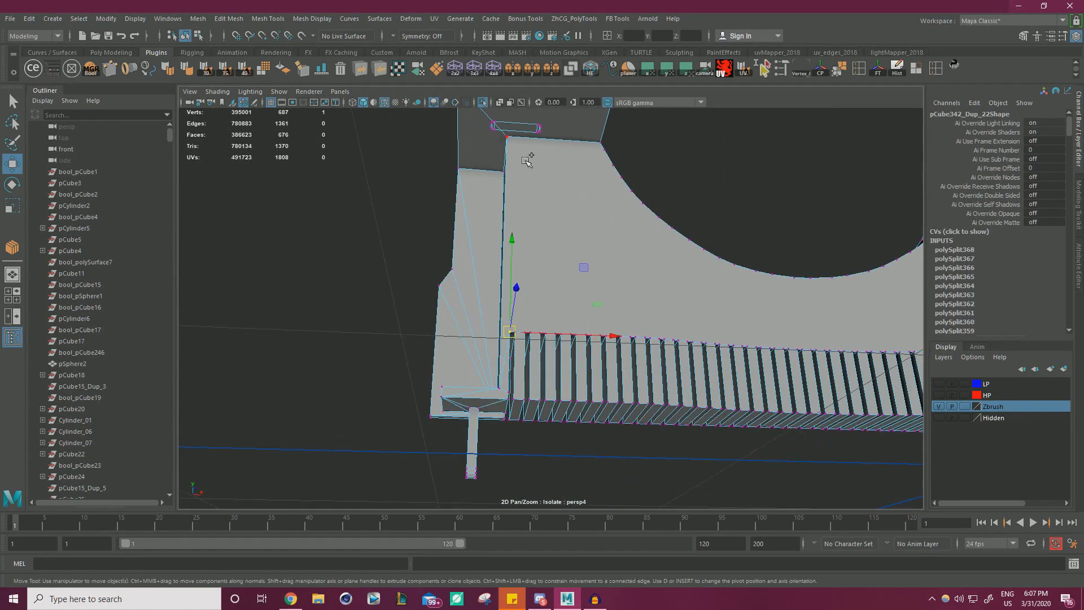
shift+click(508, 137)
shift+right_drag(581, 196, 627, 229)
key(w)
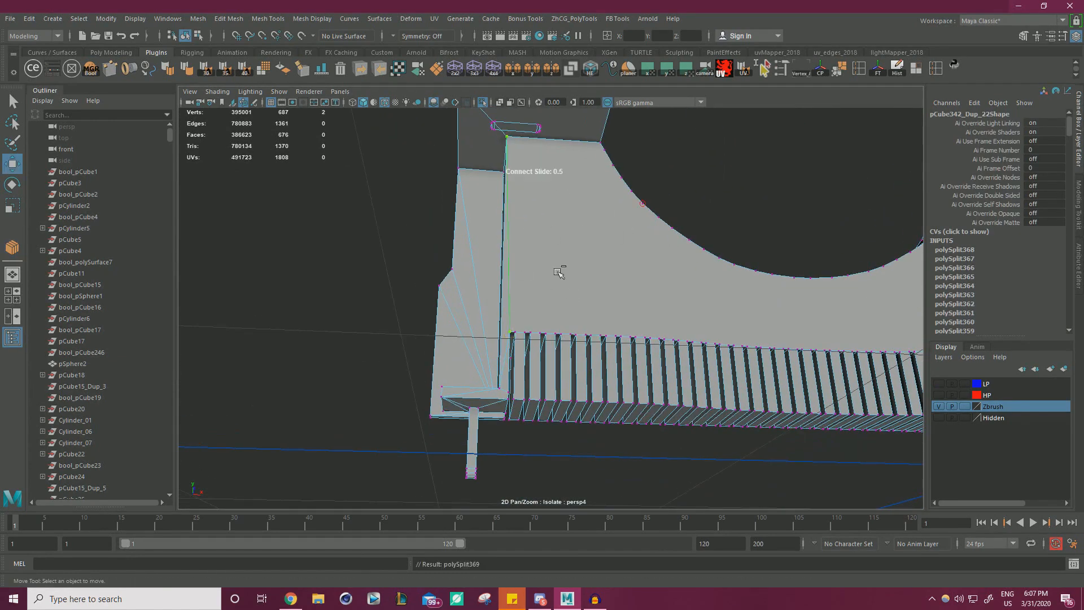
Connect the adjacent upper slot corner to the same panel corner beneath the recessed flange.
alt+right_drag(559, 272, 602, 305)
click(481, 352)
alt+right_drag(527, 318, 487, 262)
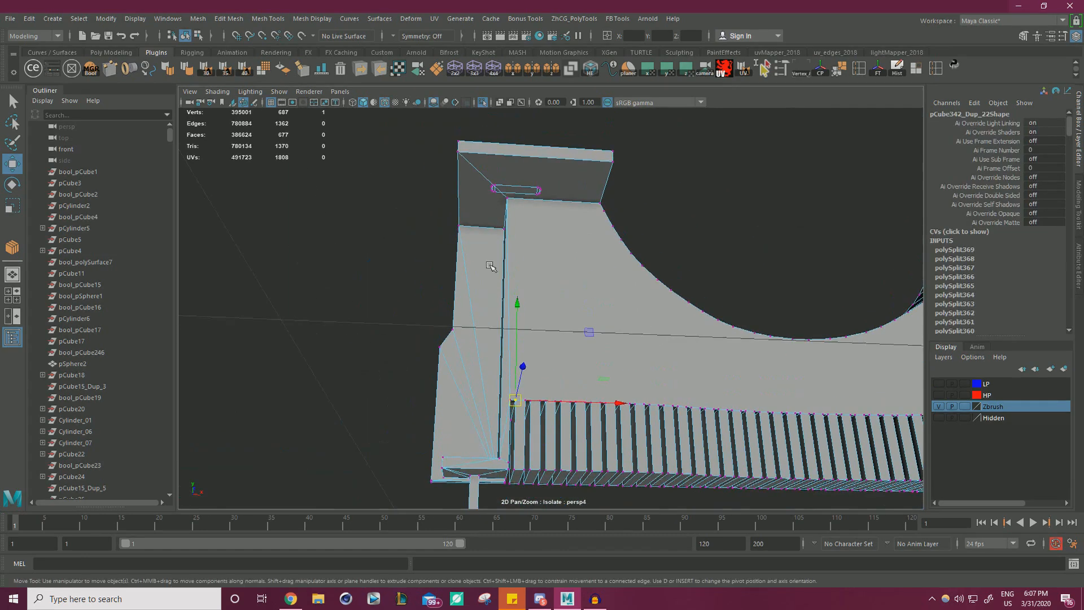
shift+click(512, 215)
shift+right_drag(706, 330, 747, 360)
key(w)
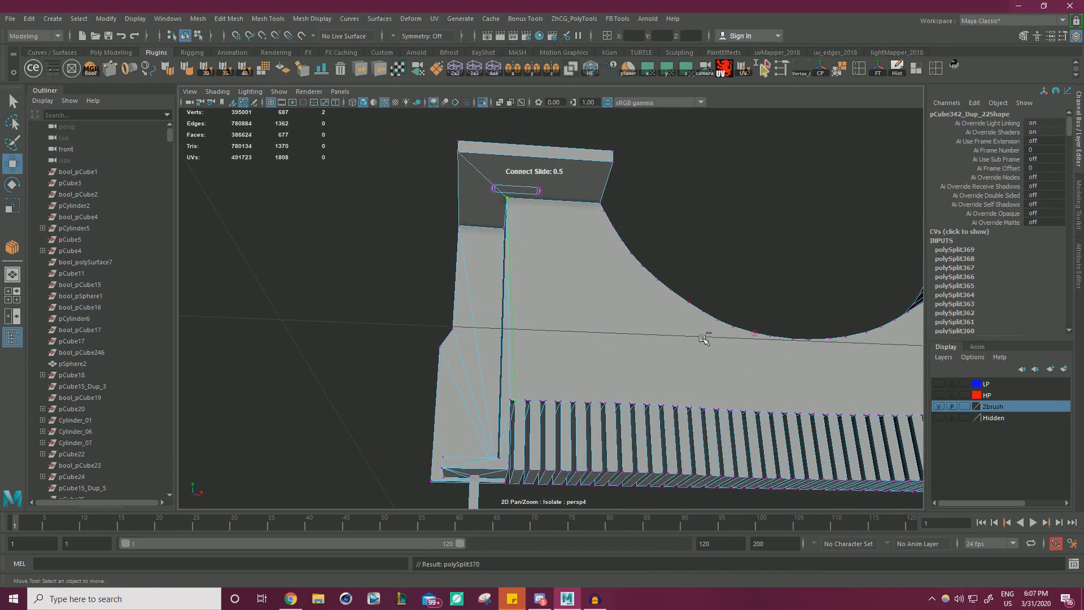
Connect the outermost upper slot corners at the opposite end of the back to the panel corner beneath that flange.
alt+drag(703, 339, 484, 249)
alt+right_drag(484, 249, 762, 414)
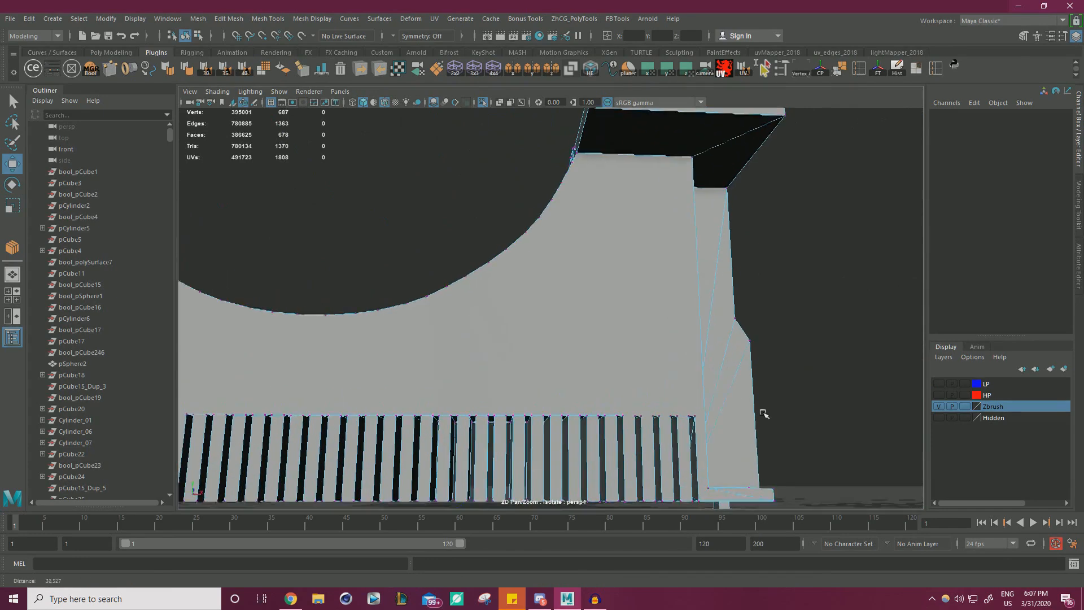
click(691, 418)
shift+click(694, 153)
shift+right_drag(738, 256, 774, 285)
key(w)
click(691, 418)
shift+click(694, 153)
shift+right_drag(710, 310, 661, 375)
key(w)
Try to connect the central slot corners on the back to the lowest arch vertices.
click(537, 303)
shift+click(559, 423)
key(w)
alt+drag(661, 375, 551, 356)
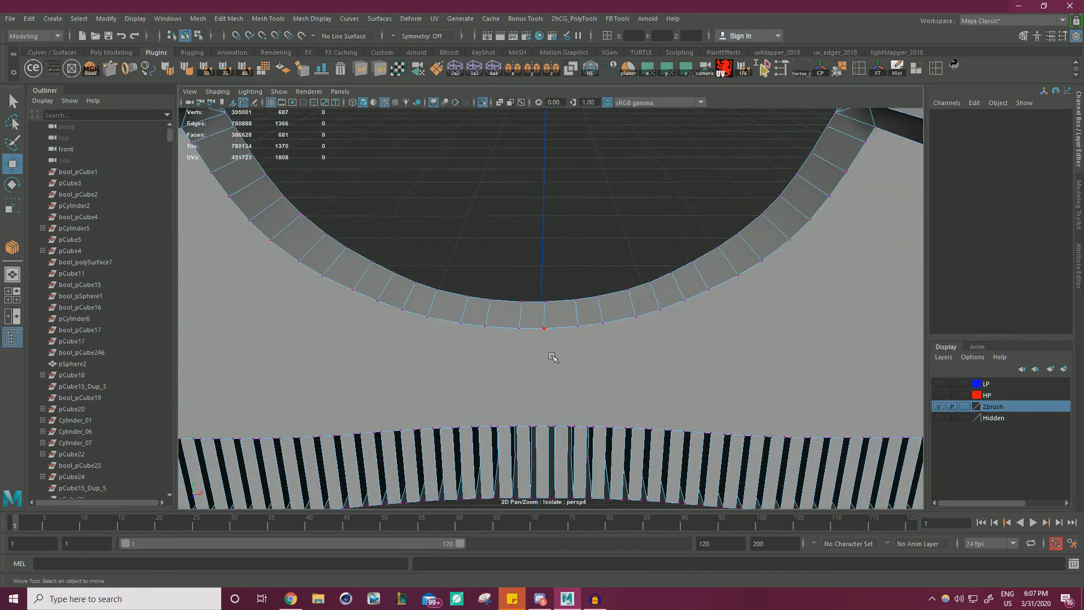
click(541, 416)
shift+click(524, 307)
shift+right_drag(530, 339, 565, 378)
key(w)
click(553, 415)
shift+click(549, 307)
shift+right_drag(603, 429, 642, 467)
alt+drag(601, 394, 595, 380)
key(w)
alt+middle_drag(595, 380, 530, 339)
Undo the latest connections at the centre of the back.
key(ctrl+z)
key(ctrl+z)
key(ctrl+z)
mouse_move(531, 338)
alt+mouse_down()
mouse_move(534, 395)
mouse_move(709, 313)
mouse_move(522, 349)
alt+mouse_up()
key(ctrl+z)
key(ctrl+z)
Connect the two central upper slot corners on the back to the two lowest vertices of the arch.
click(524, 346)
scroll(519, 316, down, 1)
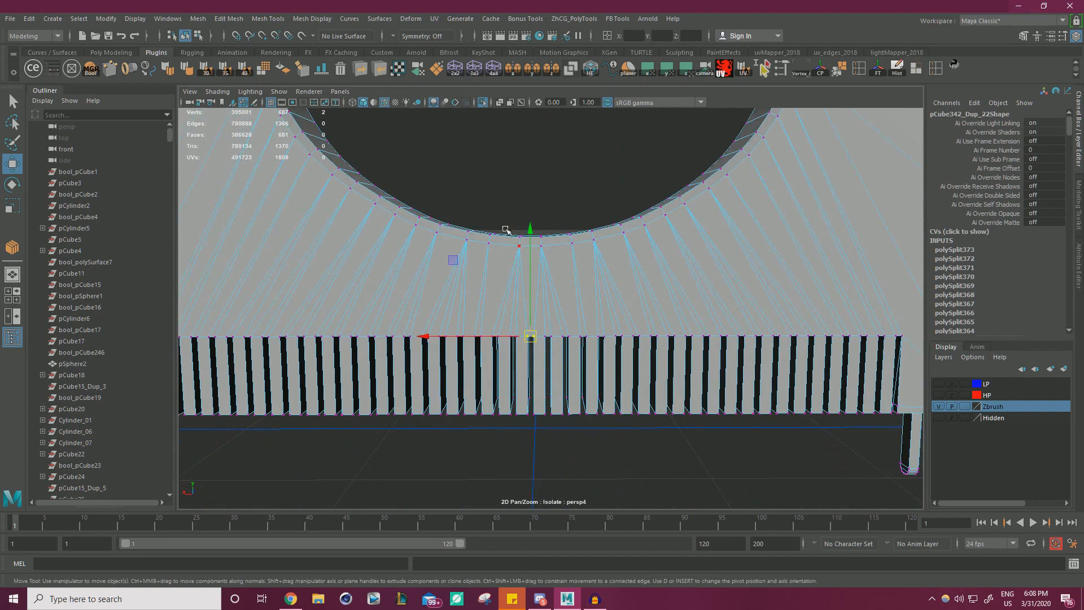
click(539, 253)
alt+drag(537, 258, 316, 265)
click(554, 228)
shift+click(543, 355)
shift+right_drag(543, 350, 575, 375)
click(536, 356)
shift+click(525, 227)
shift+right_drag(528, 237, 687, 412)
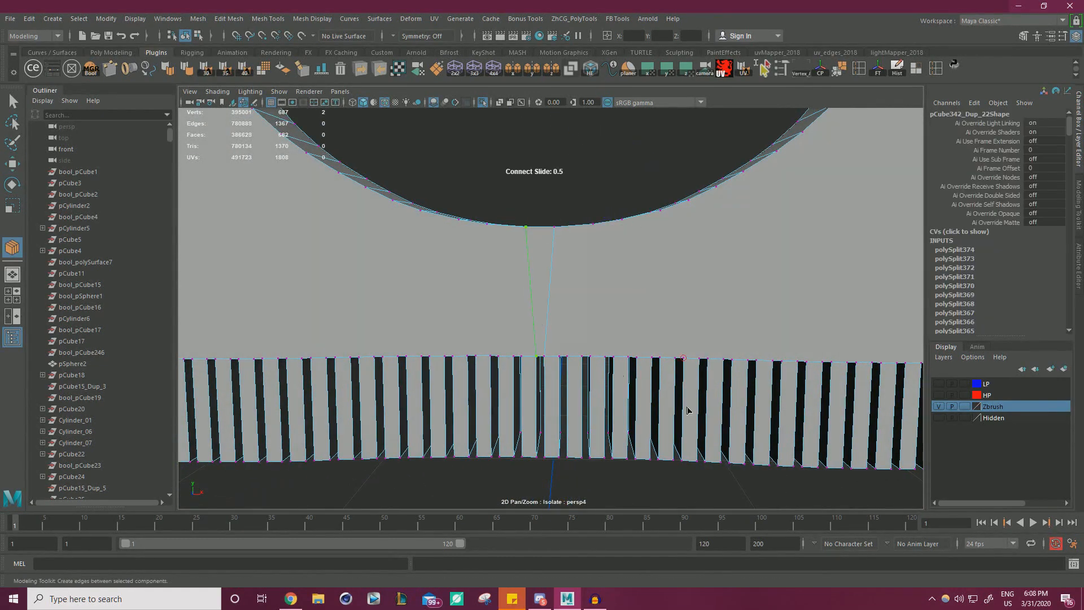
Connect the next slot corner on each side of the centre to its nearest lowest arch vertex on the back.
click(560, 356)
shift+click(555, 227)
shift+right_drag(556, 237, 722, 443)
click(521, 356)
shift+click(525, 227)
key(w)
Connect the following two slot corners right of centre to the right one of the lowest arch vertices.
click(567, 356)
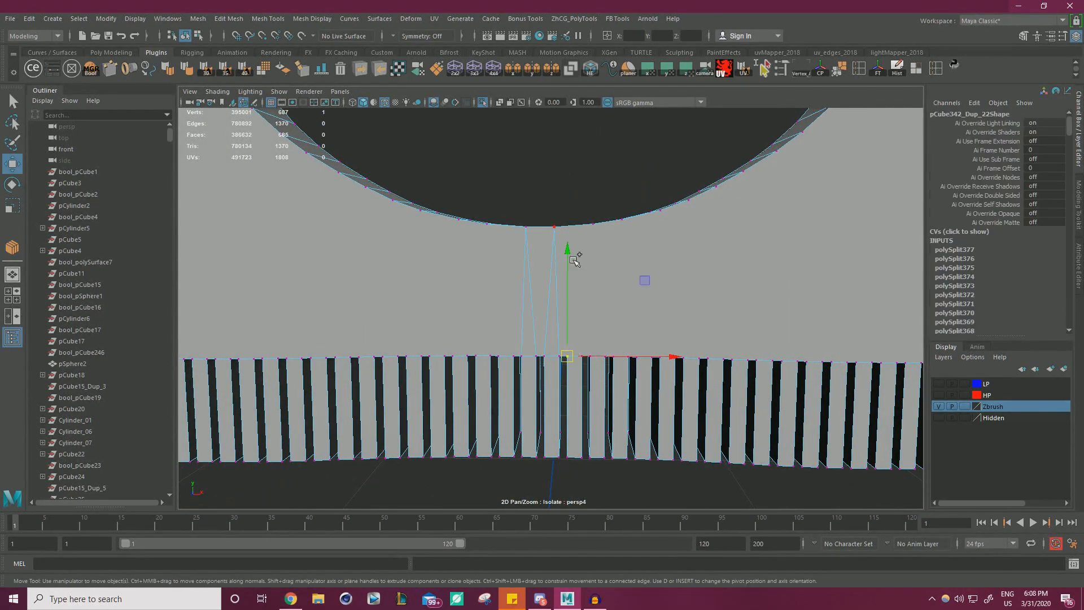
shift+click(554, 227)
shift+right_drag(559, 240, 697, 460)
key(w)
click(582, 356)
shift+click(554, 227)
shift+right_drag(556, 237, 597, 433)
key(w)
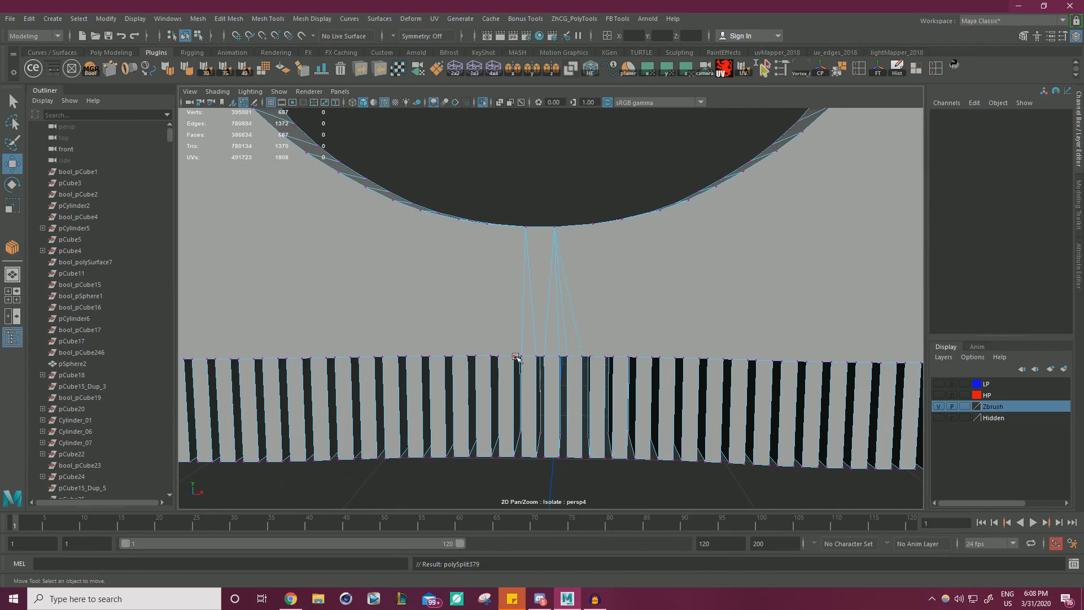
Connect the following two slot corners left of centre to the left one of the lowest arch vertices.
click(514, 355)
shift+click(526, 227)
shift+right_drag(528, 237, 566, 336)
key(w)
click(498, 355)
shift+click(526, 227)
key(w)
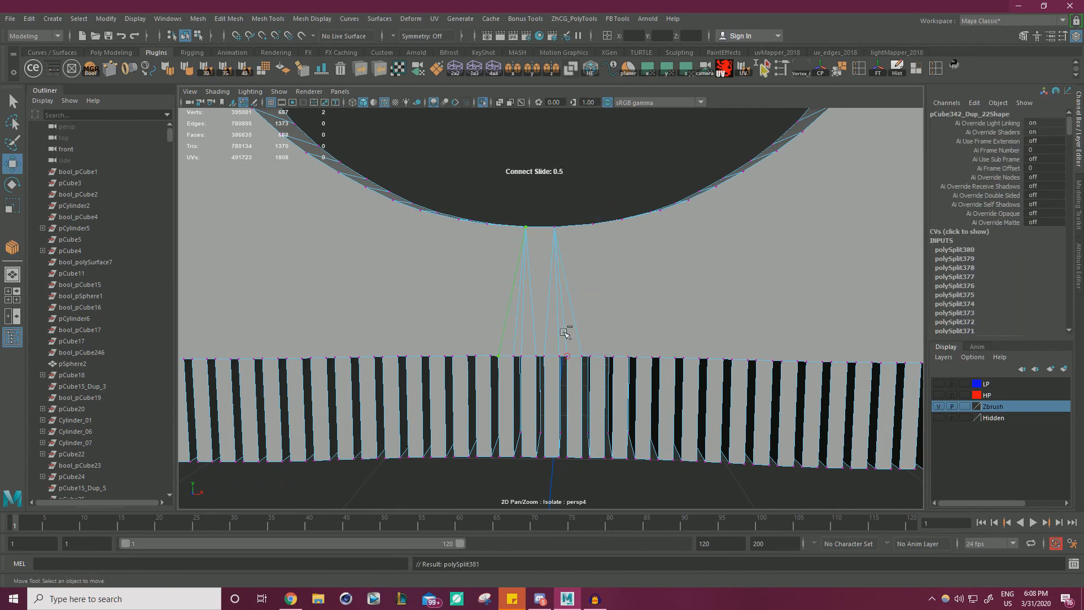
Try to connect the next slot corner left of centre to the second arch vertex on that side.
alt+right_drag(603, 340, 505, 308)
alt+drag(505, 308, 542, 320)
alt+right_drag(543, 321, 591, 375)
scroll(480, 315, up, 3)
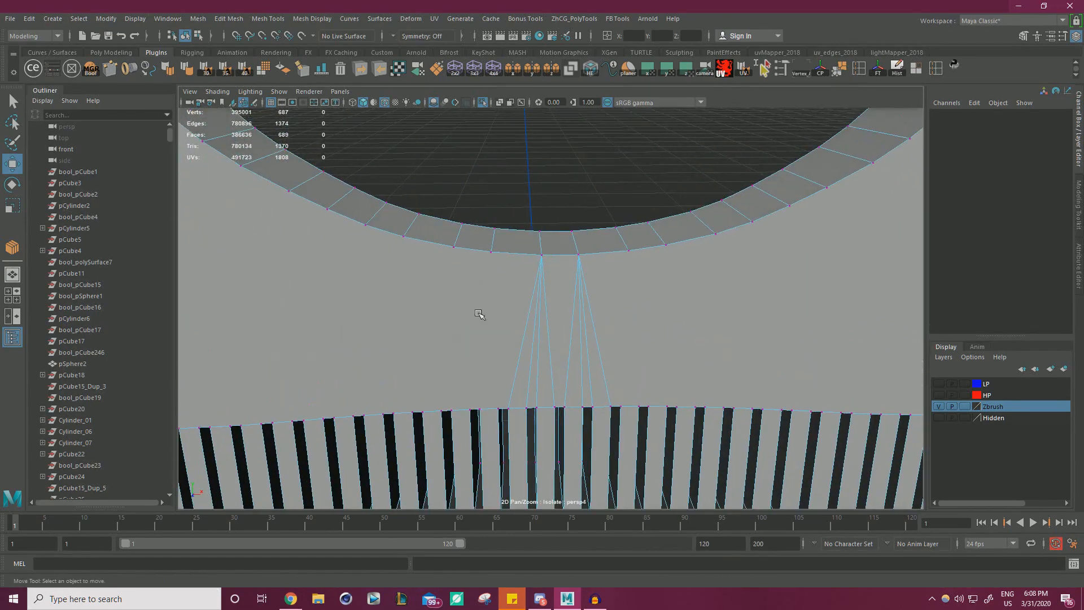
alt+middle_drag(502, 309, 523, 290)
click(510, 259)
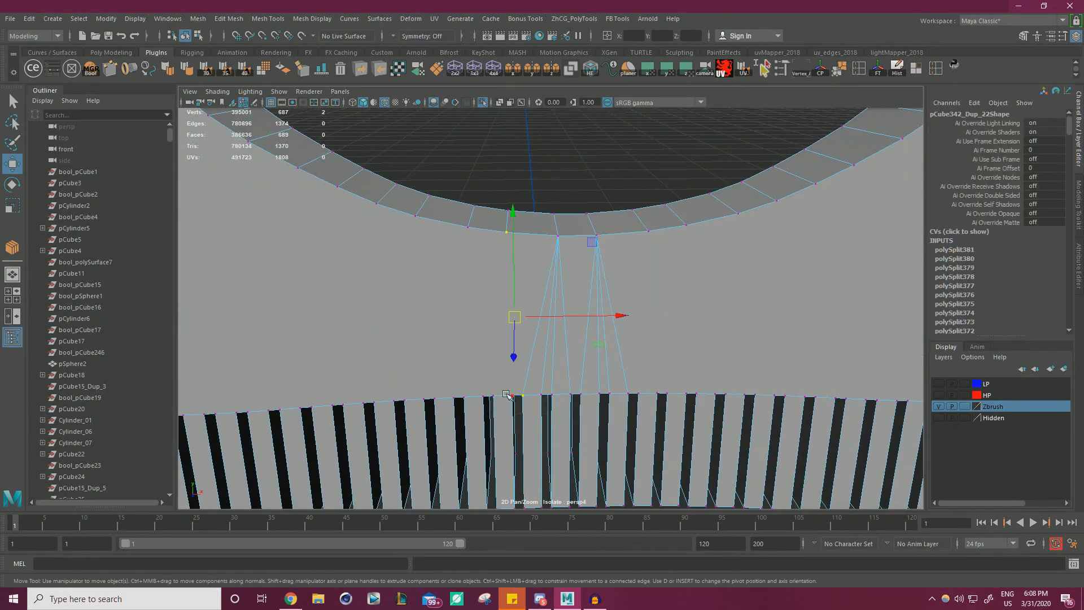
click(479, 274)
click(500, 257)
shift+click(514, 374)
shift+right_drag(518, 379, 682, 472)
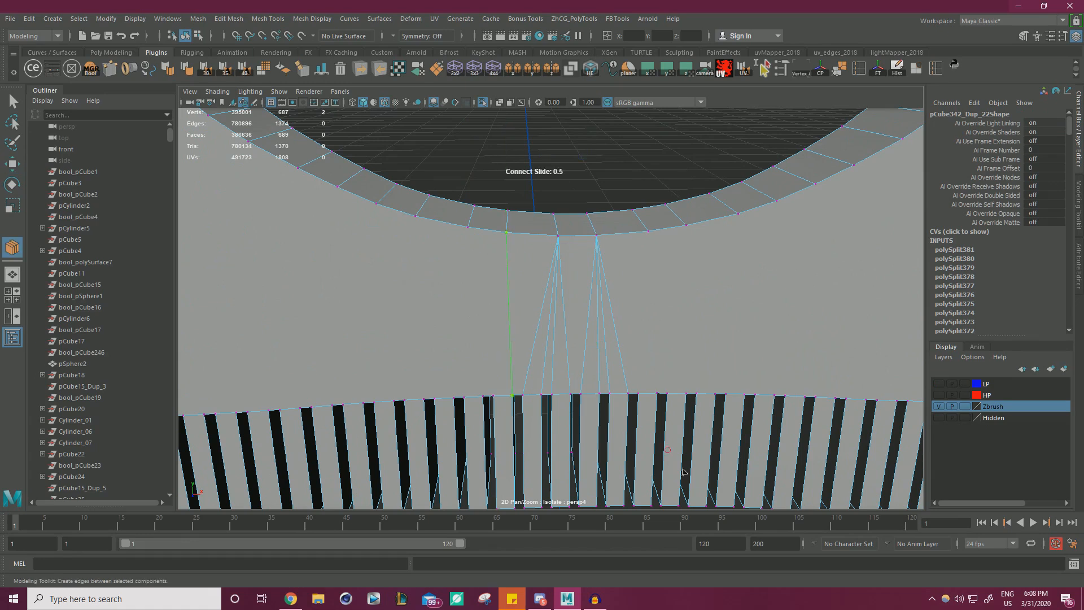
key(w)
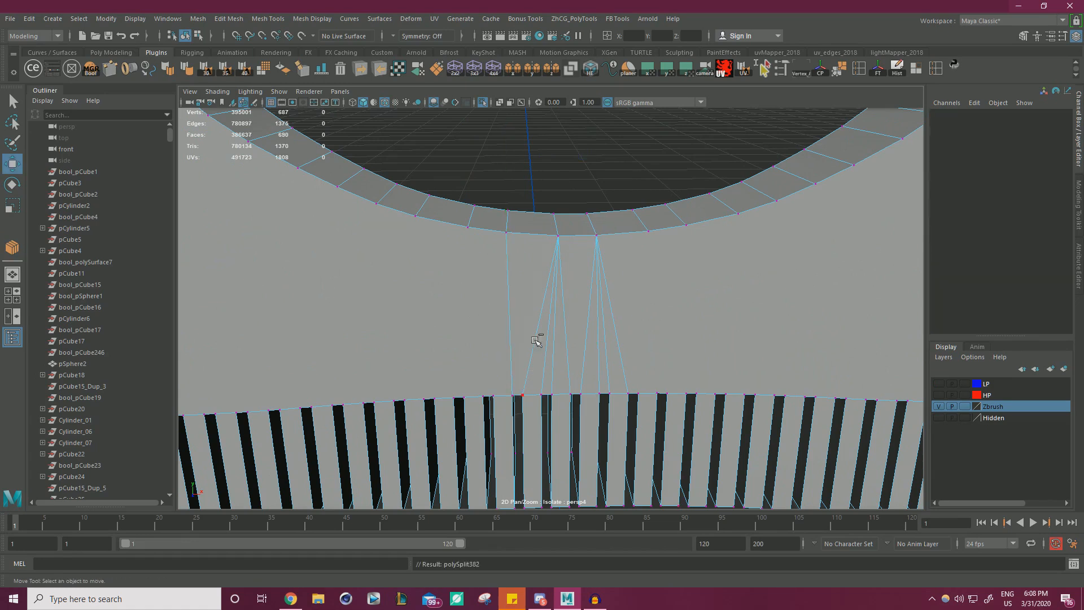
key(ctrl+z)
Connect the next two unconnected slot corners left of centre to the left lowest arch vertex.
click(552, 254)
shift+click(517, 380)
key(g)
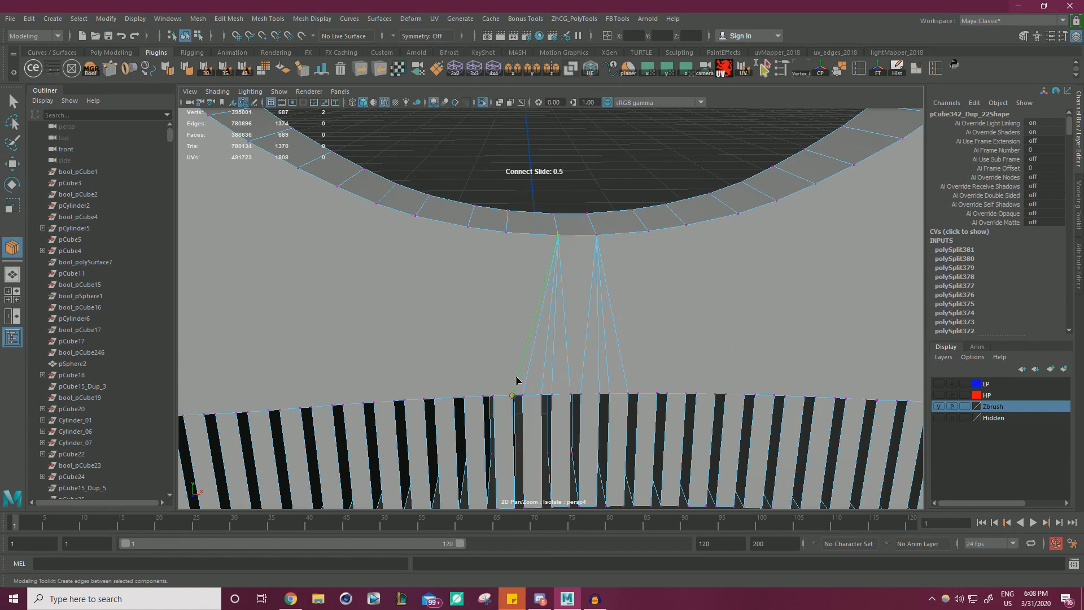
key(w)
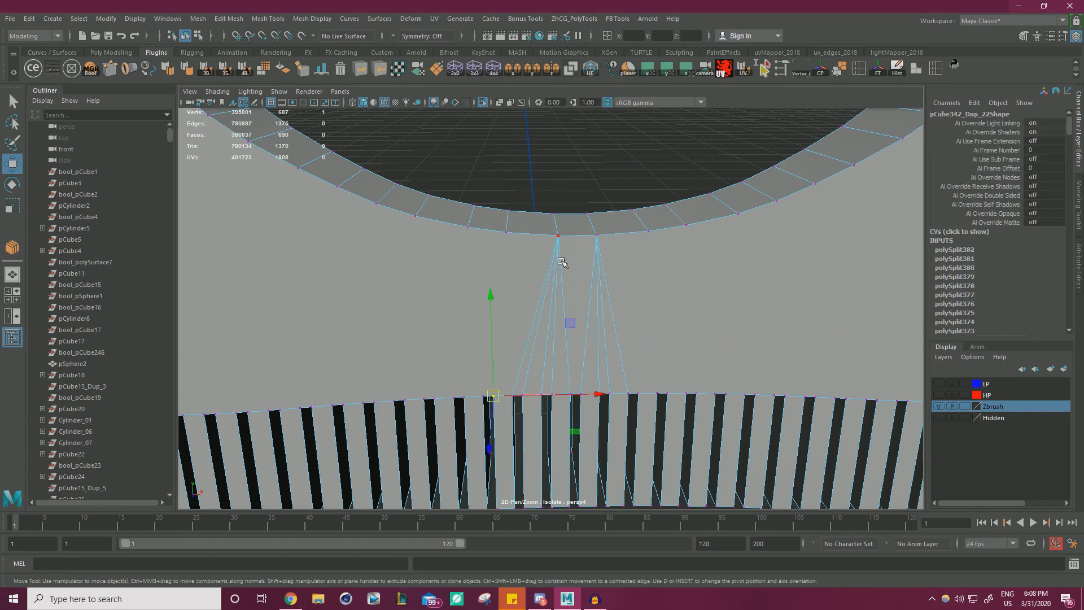
key(g)
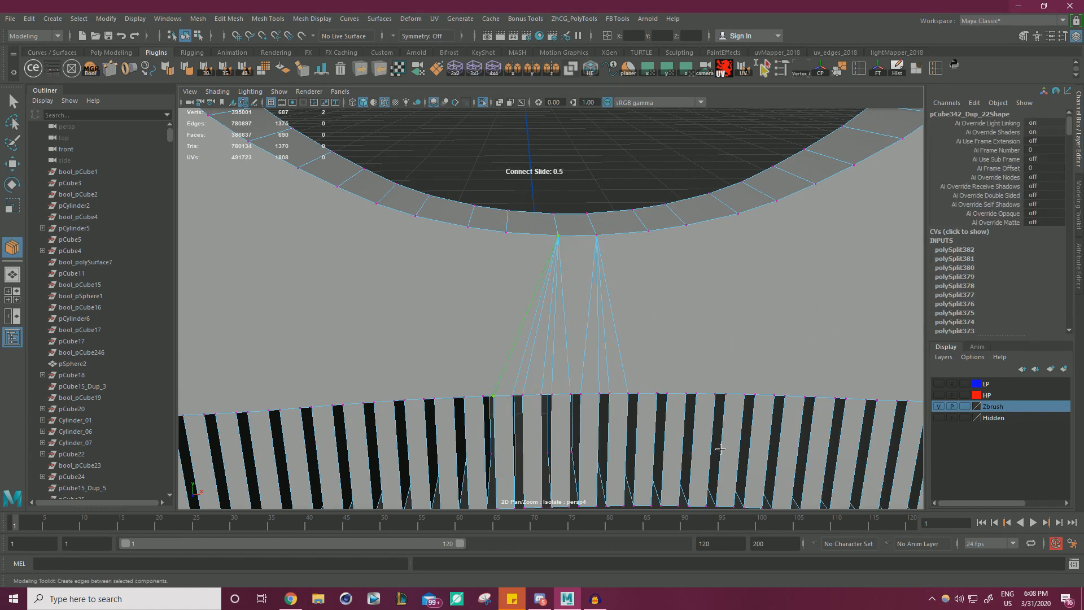
key(w)
Connect the next two unconnected slot corners right of centre to the right lowest arch vertex.
click(640, 377)
shift+click(608, 260)
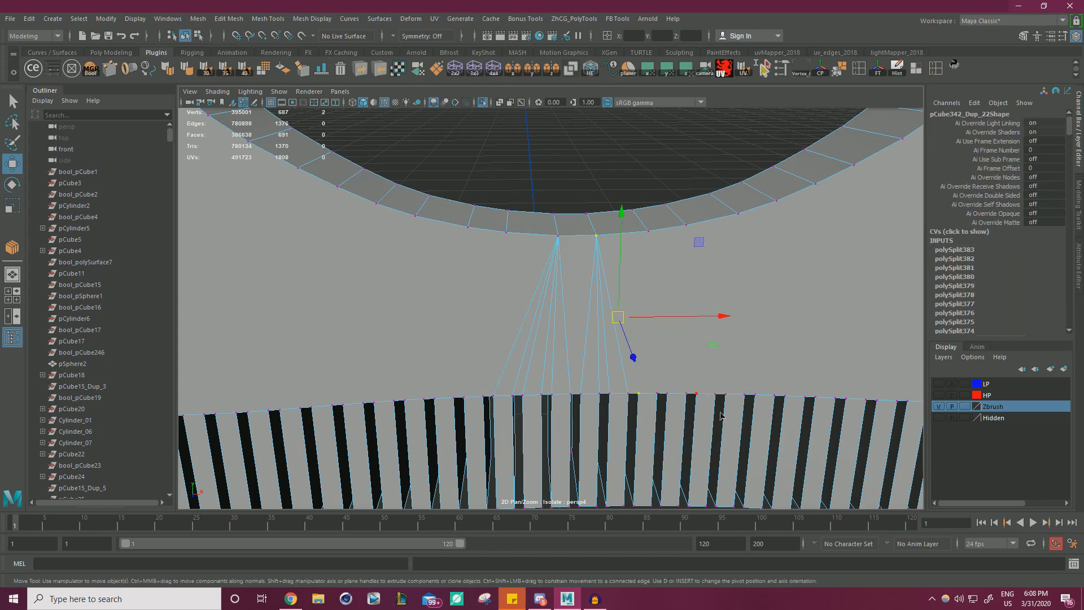
key(g)
key(w)
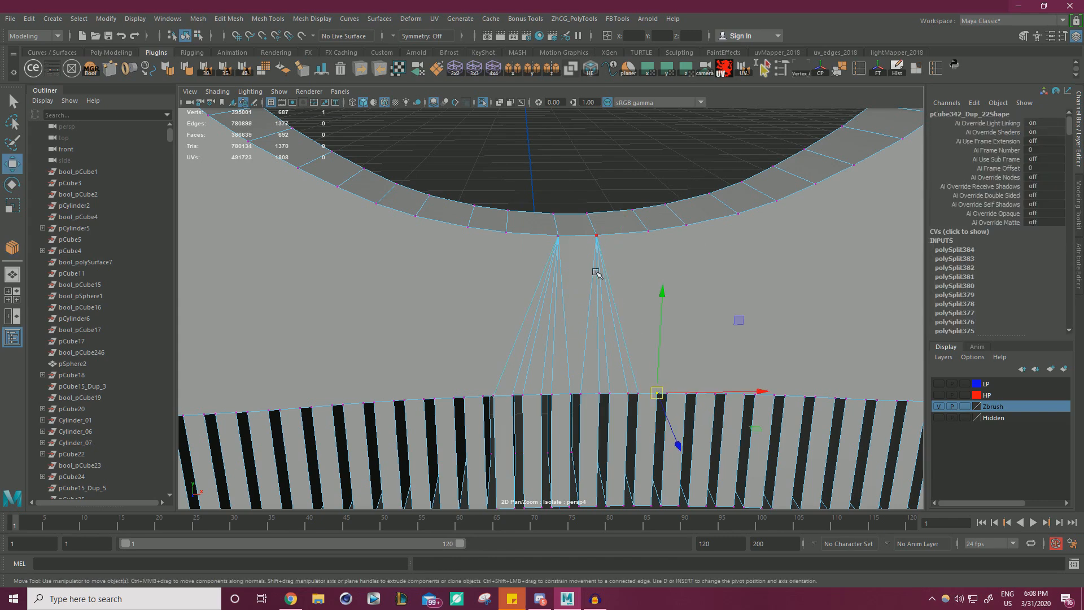
shift+click(620, 262)
key(g)
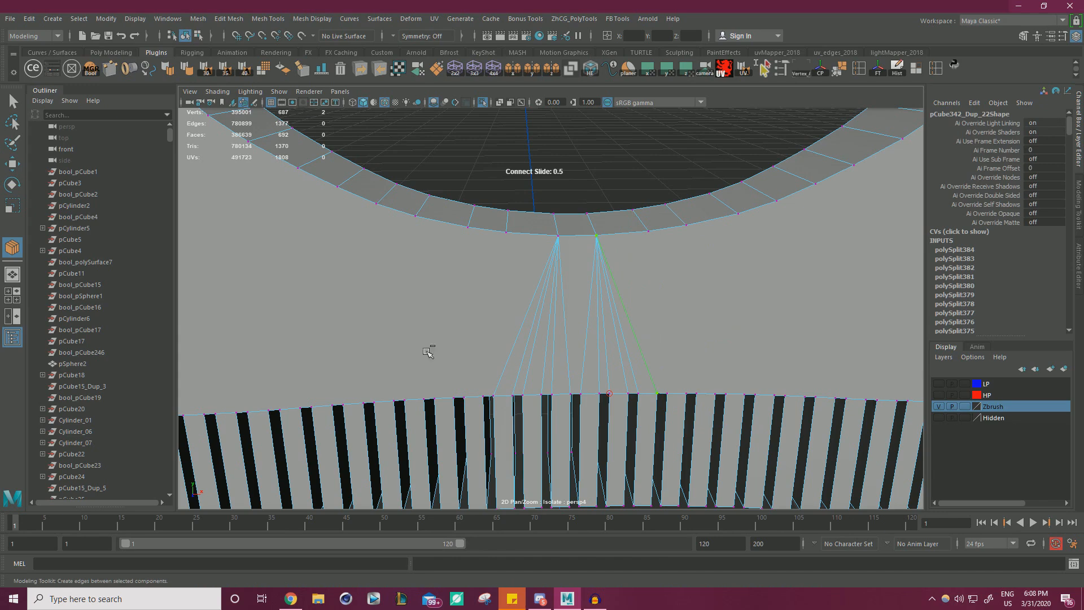
key(w)
Connect the next two slot corners left of the central fans to the second arch vertex left of centre.
click(564, 341)
alt+right_drag(564, 341, 534, 324)
alt+middle_drag(535, 324, 613, 328)
alt+right_drag(613, 328, 579, 390)
click(553, 393)
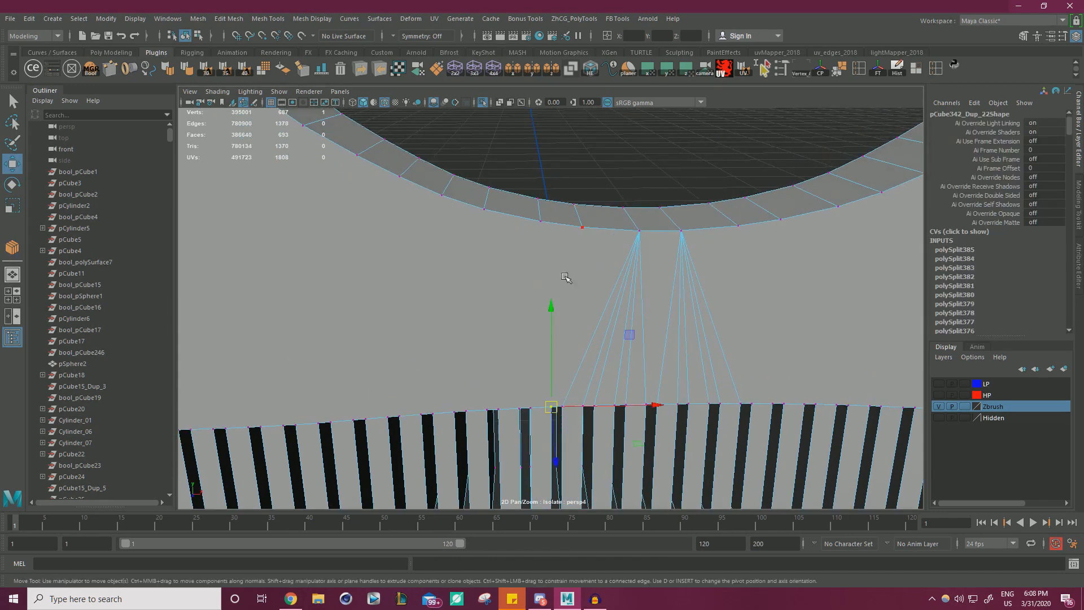
key(g)
key(w)
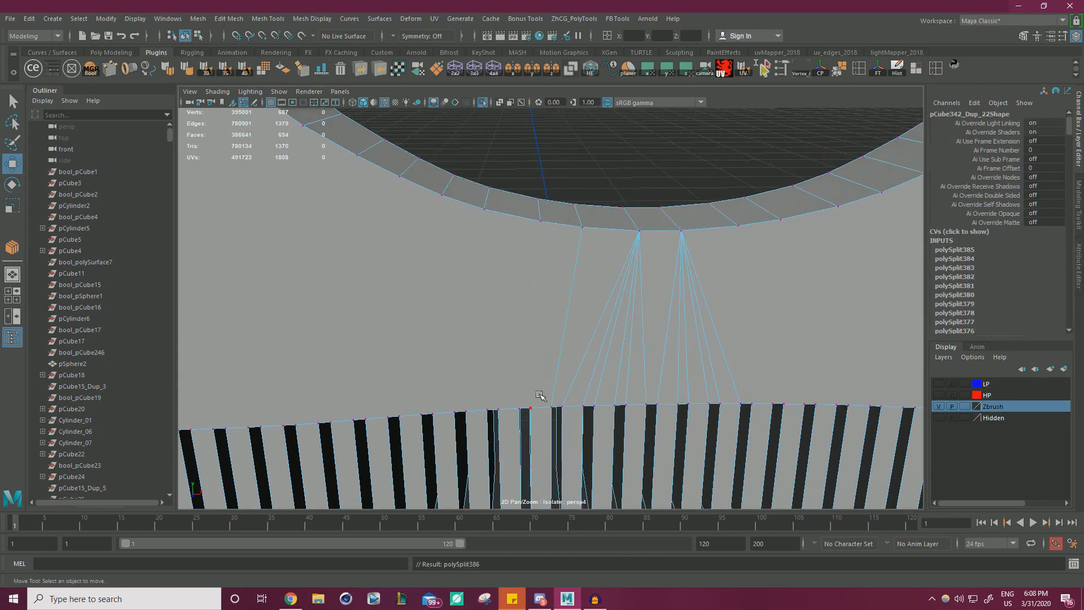
click(539, 395)
shift+click(582, 240)
key(g)
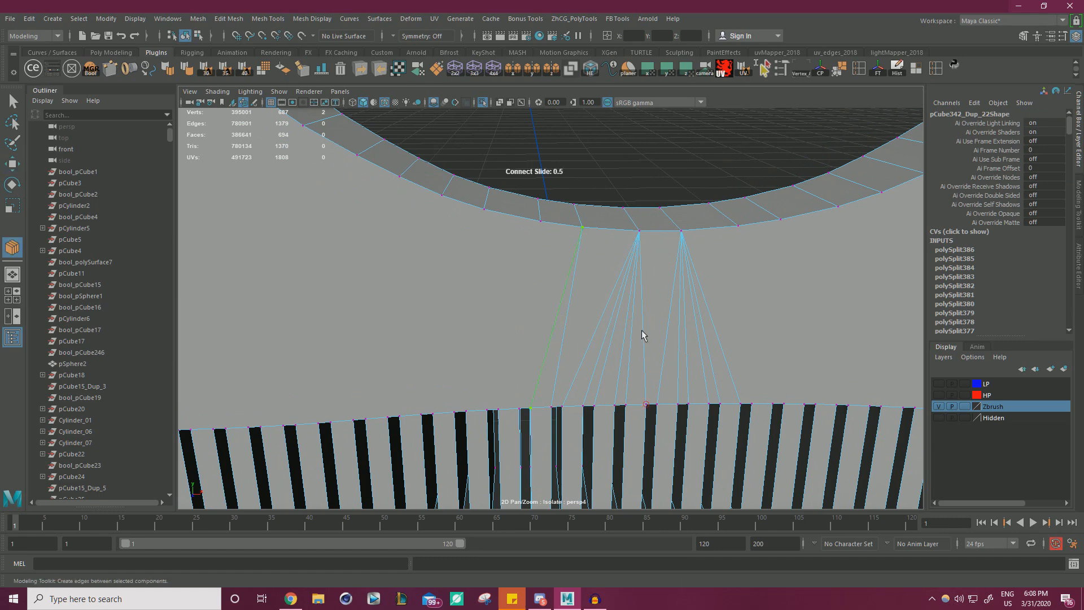
key(w)
Connect the next two slot corners right of the central fans to the second arch vertex right of centre.
click(709, 320)
scroll(681, 306, down, 1)
alt+middle_drag(680, 305, 581, 312)
scroll(581, 312, up, 1)
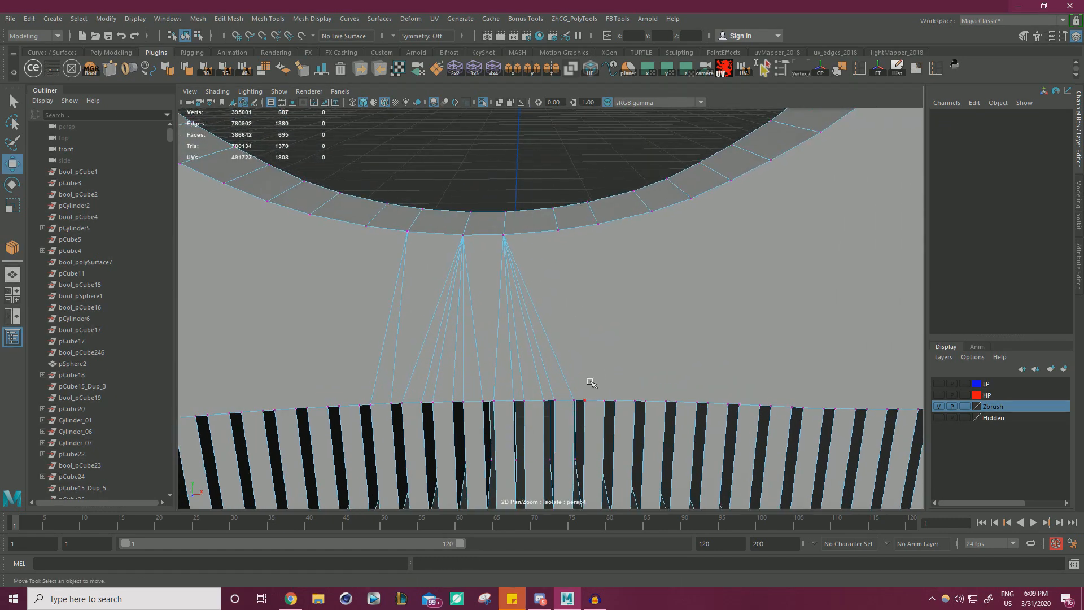
click(585, 400)
shift+click(557, 230)
key(g)
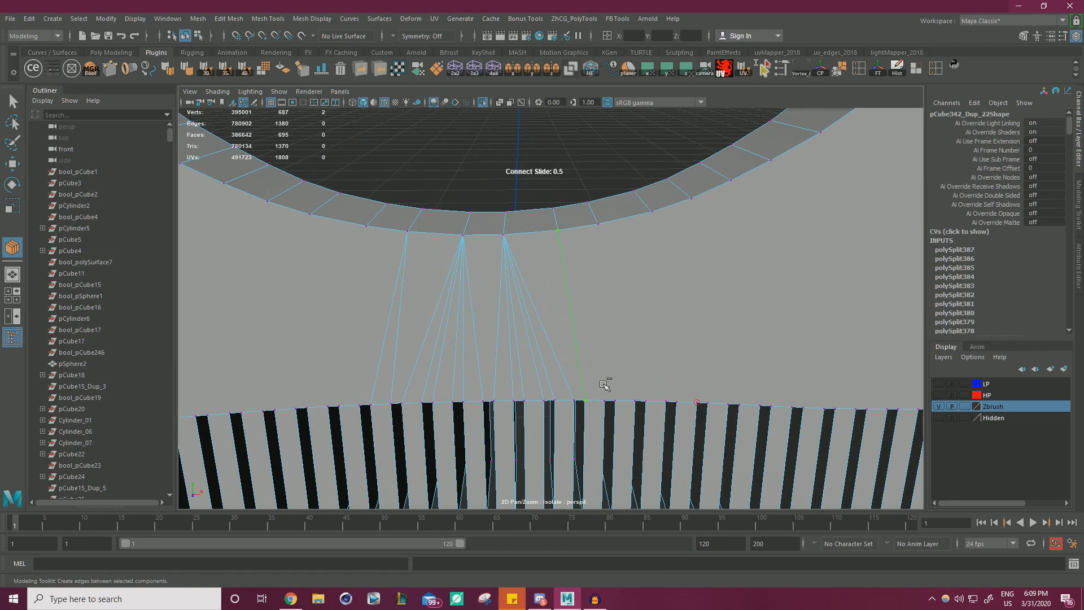
key(w)
click(605, 401)
shift+click(558, 230)
key(g)
key(w)
Connect two more adjacent slot corners to the second arch vertex right of centre.
click(616, 400)
shift+click(558, 231)
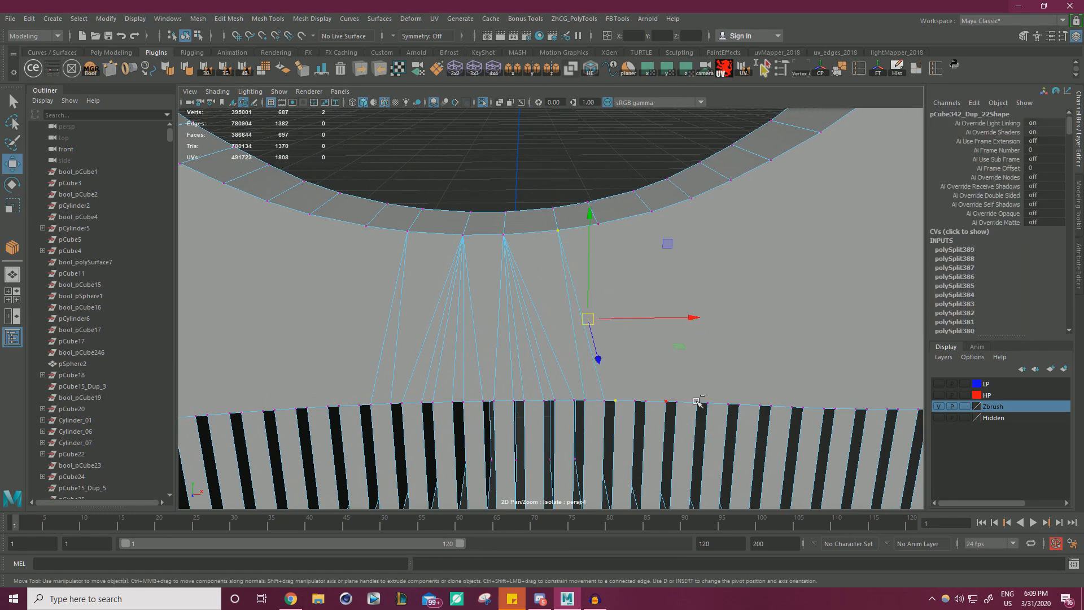
key(g)
key(w)
click(631, 396)
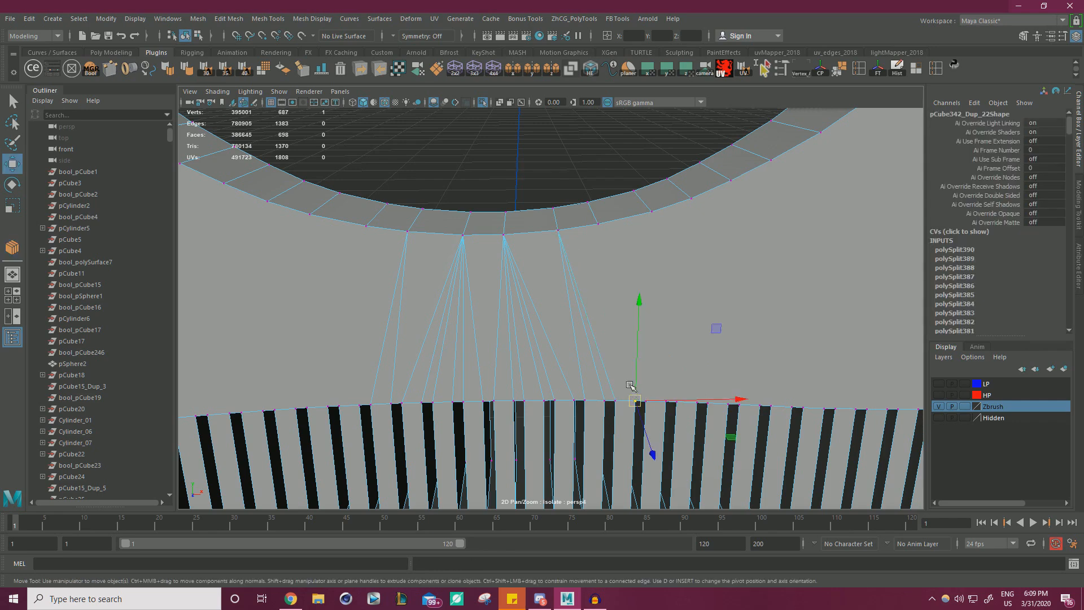
shift+click(558, 230)
key(g)
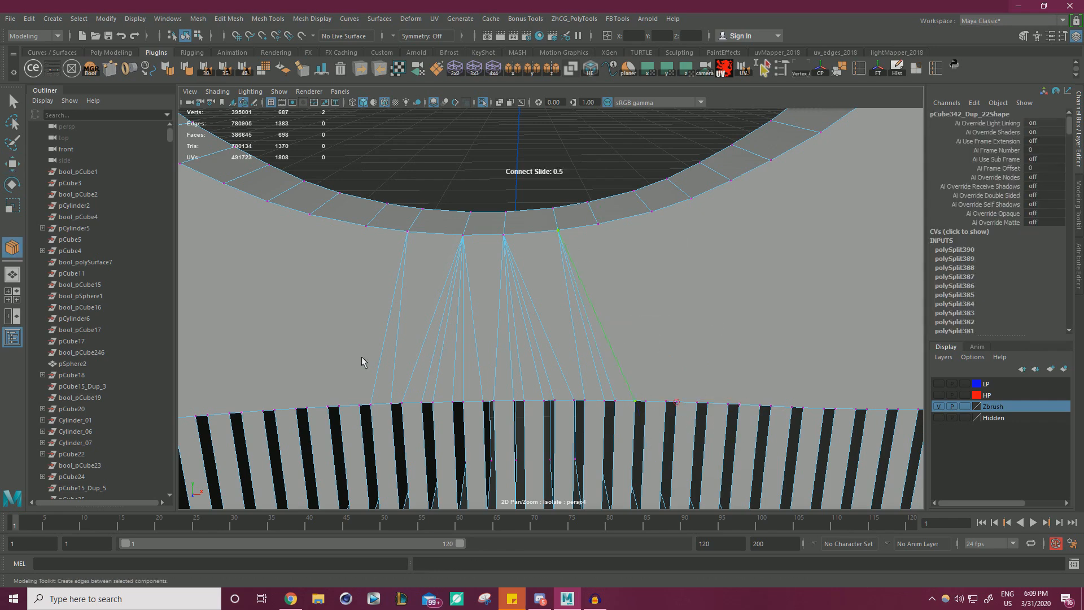
key(w)
Connect two more adjacent slot corners to the second arch vertex left of centre, completing its fan.
click(362, 394)
click(359, 403)
scroll(424, 276, down, 1)
scroll(425, 276, up, 1)
alt+middle_drag(424, 276, 521, 298)
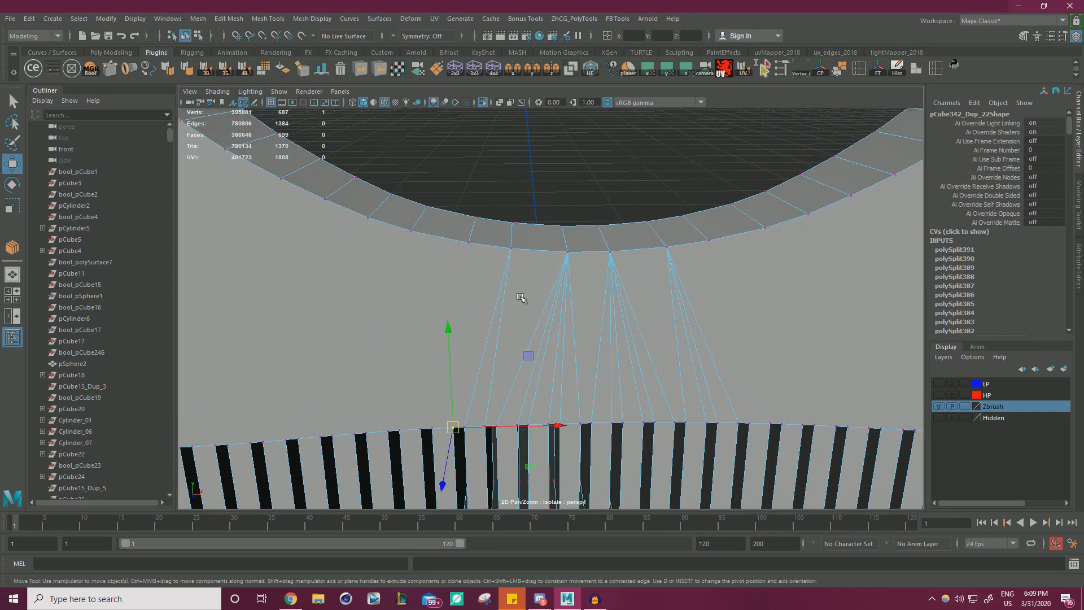
shift+click(514, 266)
key(g)
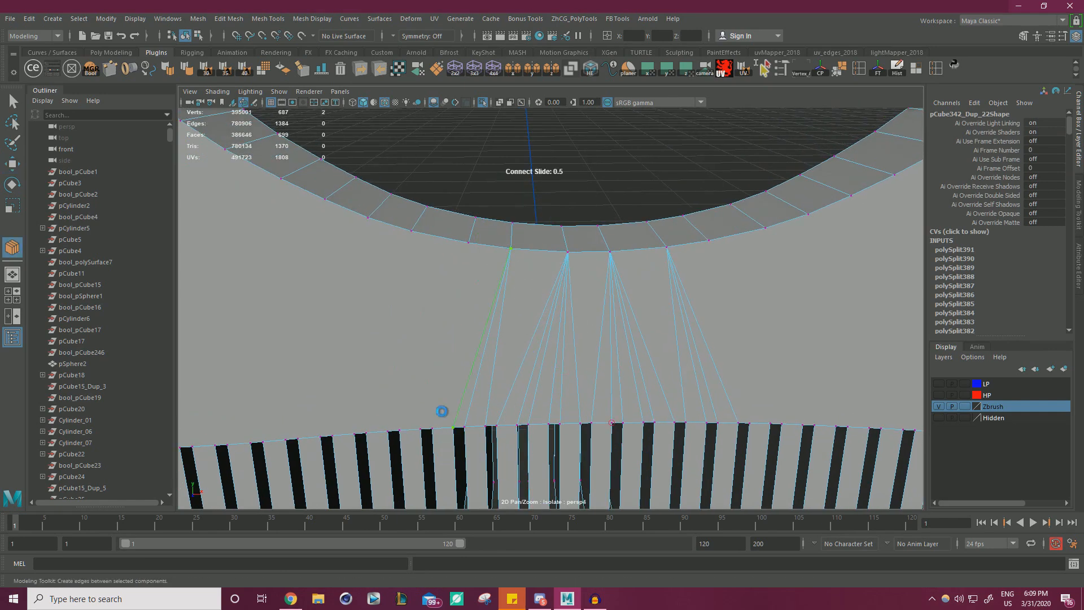
key(w)
click(439, 423)
shift+click(490, 262)
key(g)
key(w)
Connect the next two slot corners to the third arch vertex left of centre.
click(422, 430)
shift+click(469, 243)
key(g)
key(w)
click(400, 431)
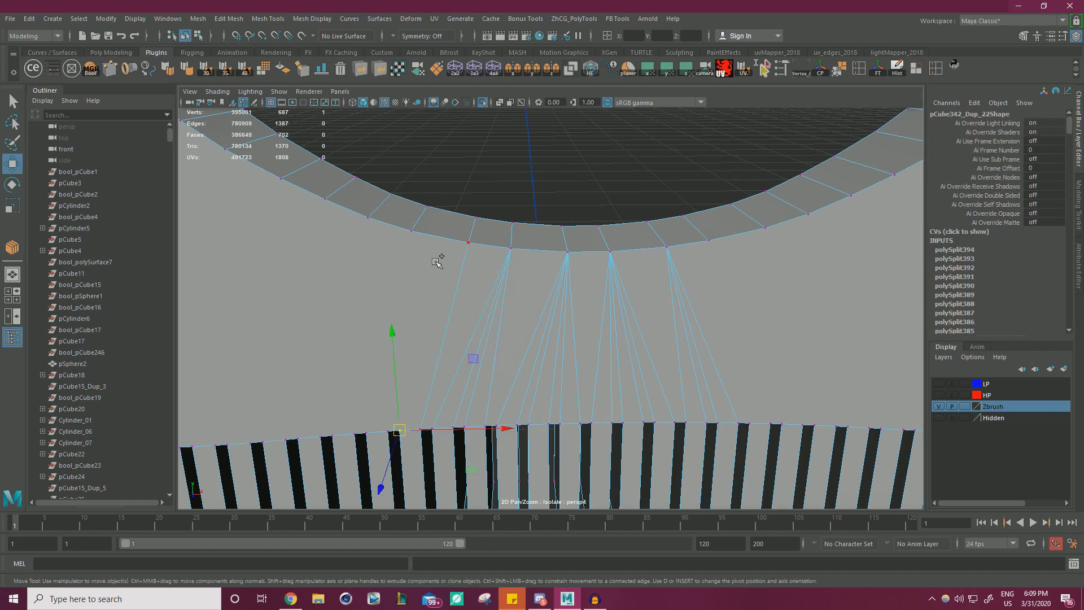
shift+click(468, 243)
key(g)
key(w)
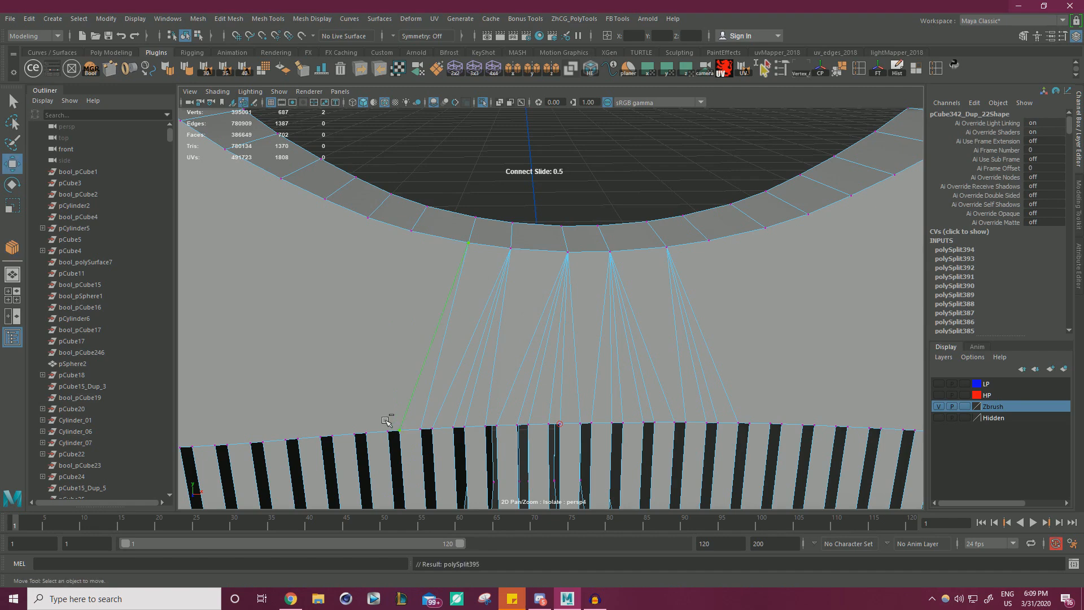
Connect two further slot corners to the third arch vertex left of centre to complete its fan.
click(388, 431)
shift+click(468, 243)
key(g)
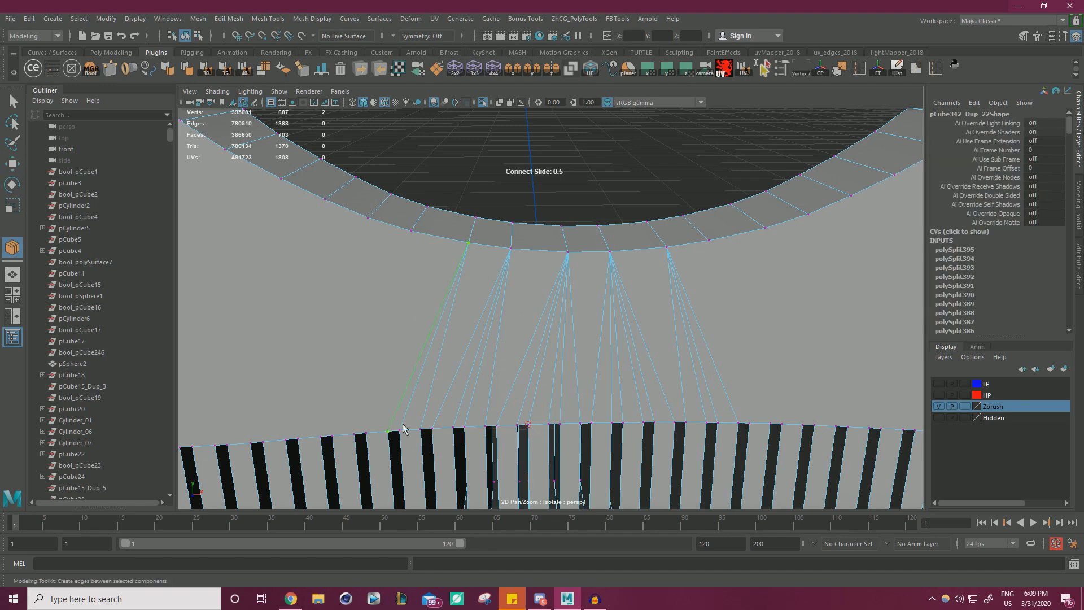
key(w)
click(366, 432)
key(g)
key(w)
shift+click(469, 243)
key(g)
key(w)
Connect the next two slot corners to the third arch vertex right of centre.
click(740, 424)
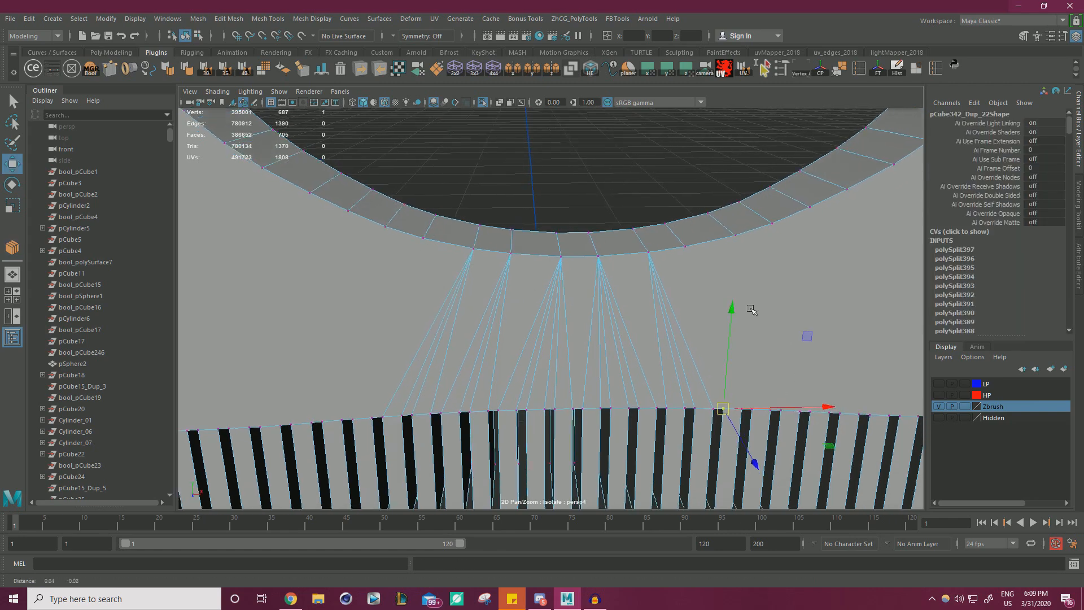
alt+middle_drag(750, 307, 538, 280)
shift+click(529, 236)
key(g)
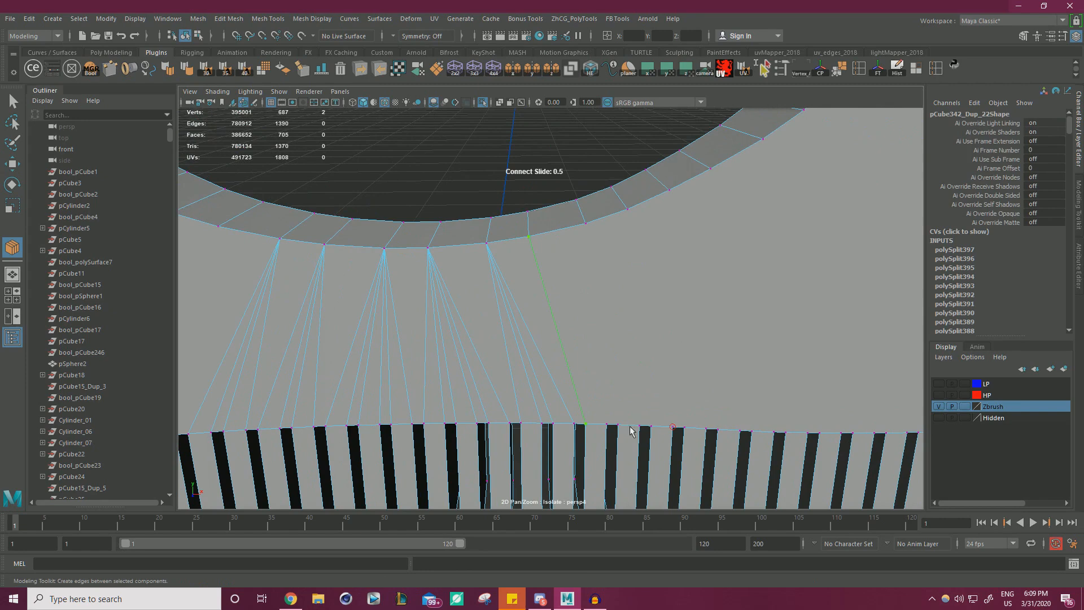
key(w)
click(606, 424)
shift+click(529, 236)
key(g)
key(w)
Connect two further slot corners to the third arch vertex right of centre to complete its fan.
click(618, 424)
shift+click(528, 236)
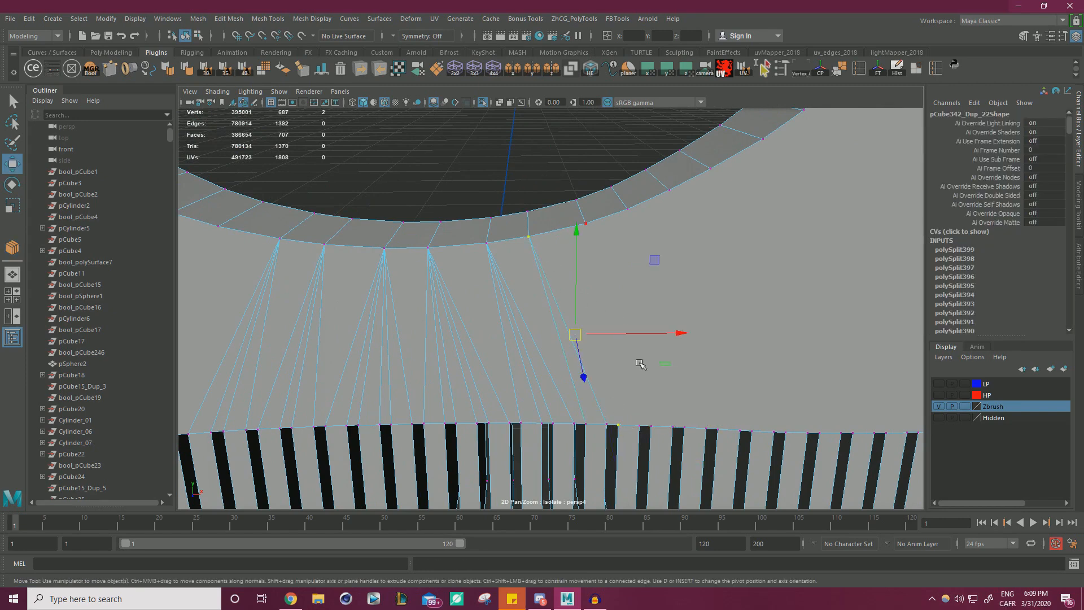
key(g)
click(640, 421)
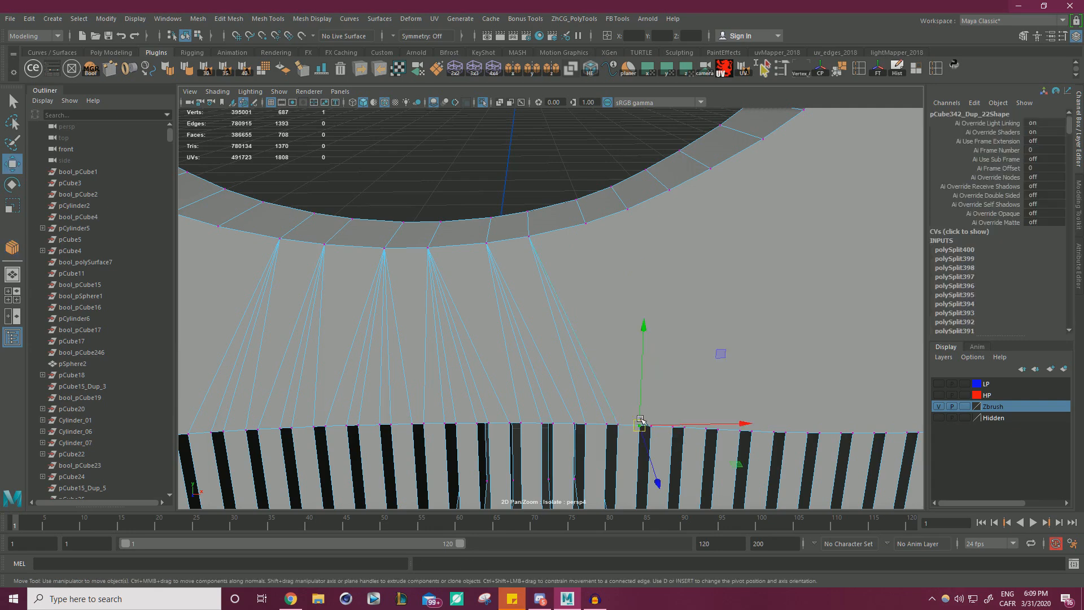
shift+click(547, 270)
key(g)
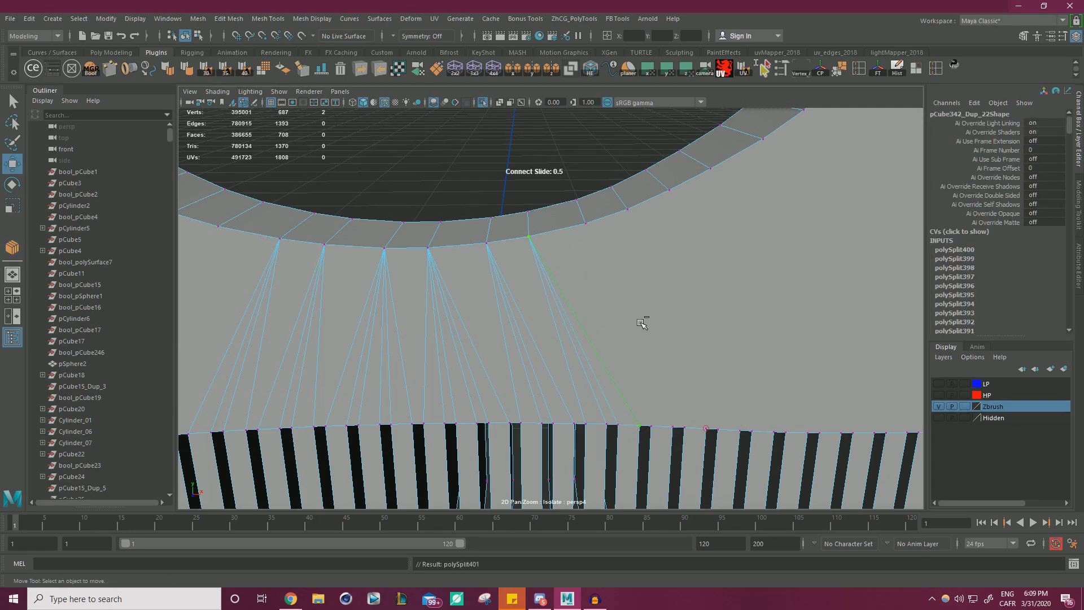
click(641, 322)
Connect two slot corners to the fourth arch vertex left of centre.
scroll(641, 322, down, 4)
alt+middle_drag(542, 313, 667, 317)
scroll(564, 372, up, 1)
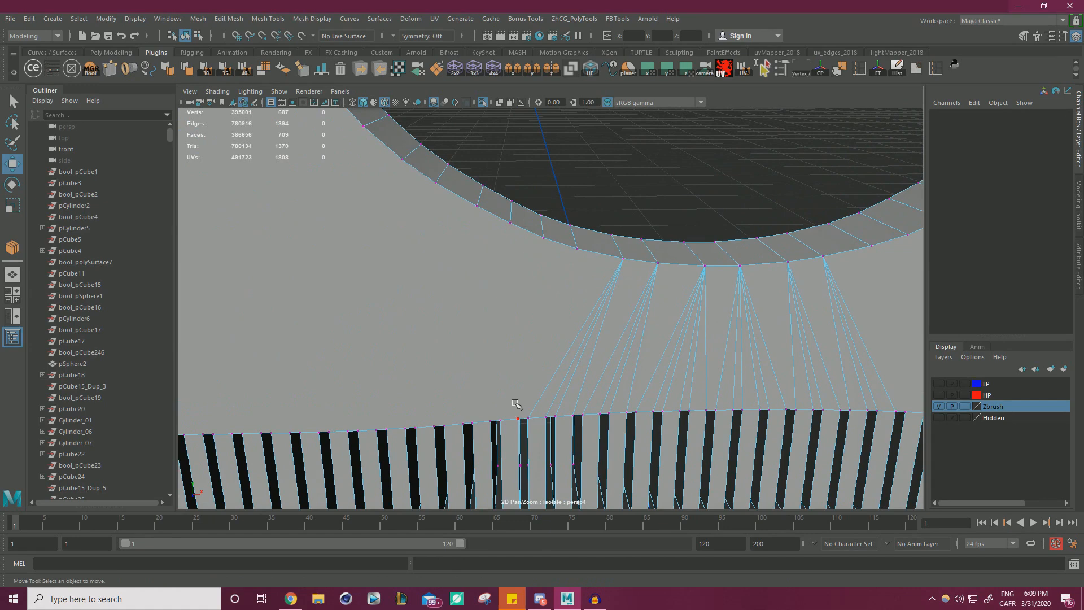
click(515, 404)
key(g)
key(w)
shift+click(575, 272)
key(g)
key(w)
click(500, 417)
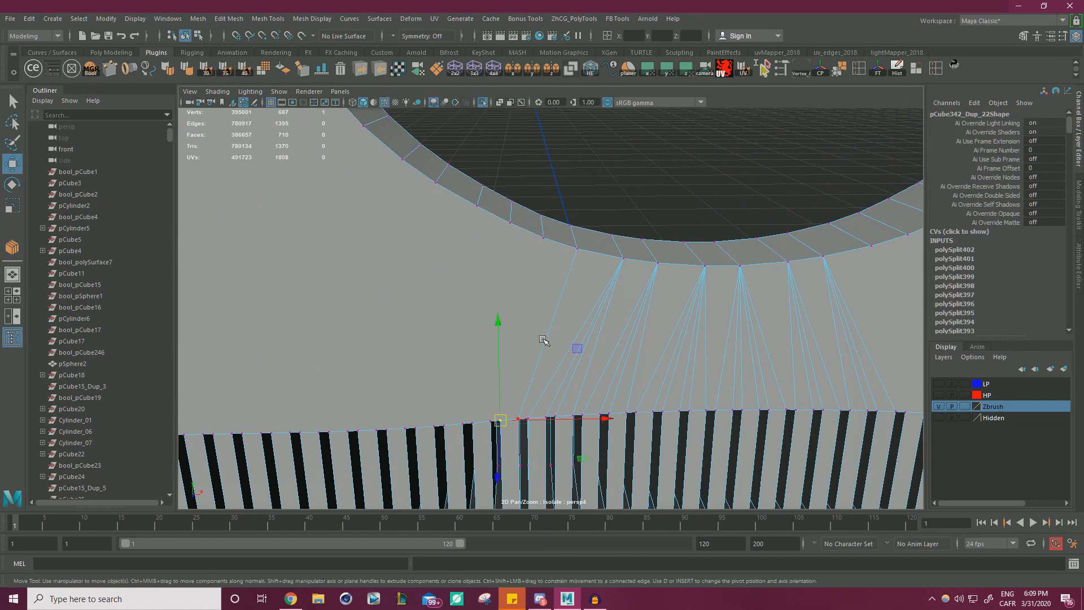
shift+click(577, 249)
key(g)
key(w)
Connect four slot corners to the fourth arch vertex right of centre.
alt+middle_drag(728, 338, 460, 333)
click(684, 421)
shift+click(607, 237)
key(g)
key(w)
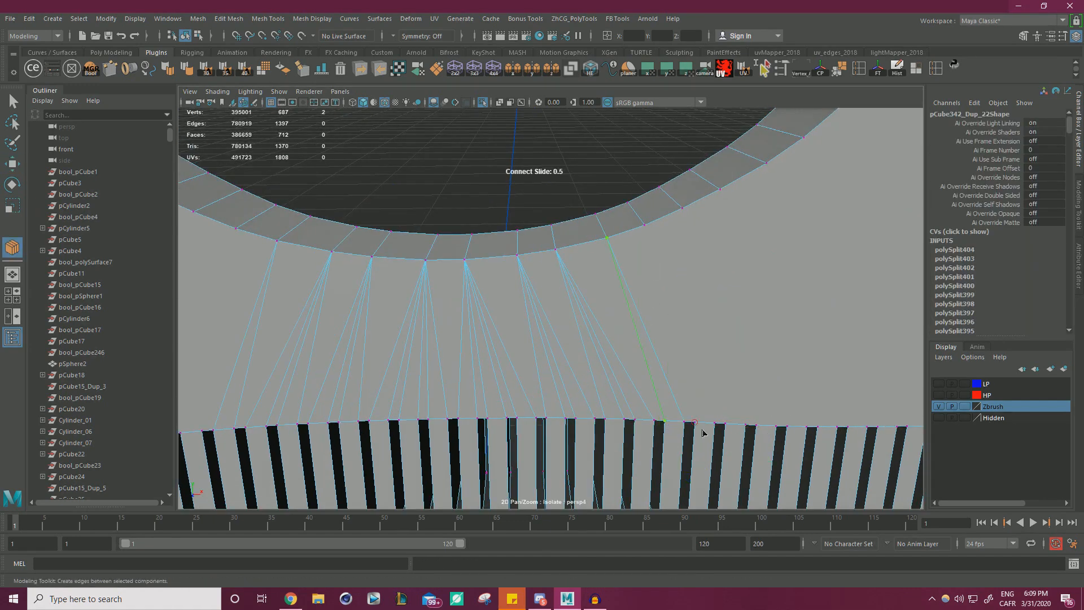
key(w)
click(695, 422)
key(g)
key(w)
click(712, 418)
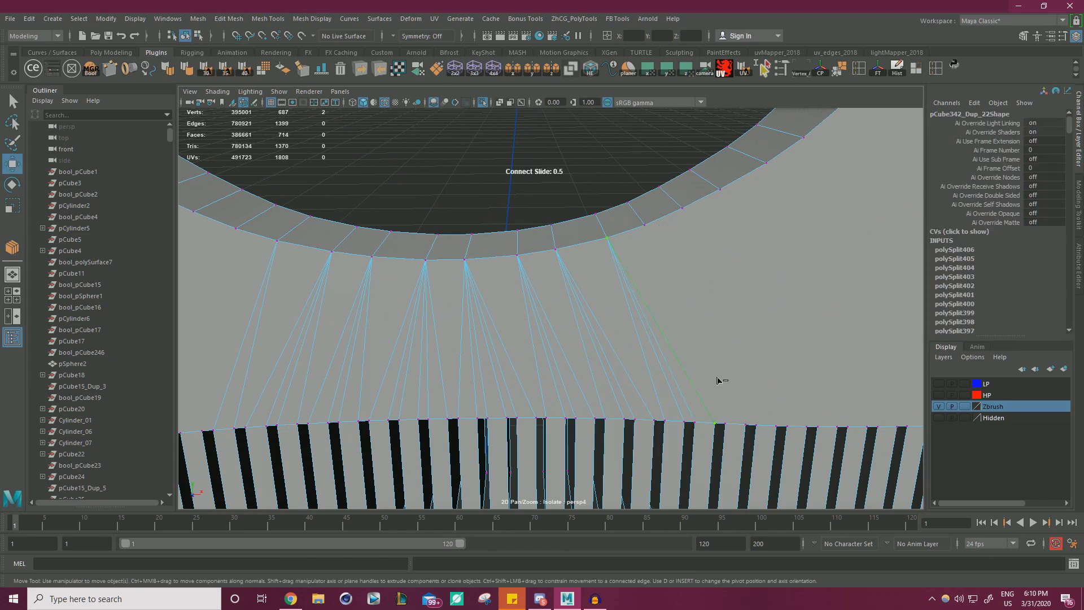
key(w)
Connect two further slot corners to the fourth arch vertex left of centre to complete its fan.
alt+right_drag(717, 380, 612, 326)
alt+middle_drag(612, 326, 799, 333)
click(454, 423)
shift+click(529, 262)
key(g)
key(w)
click(434, 424)
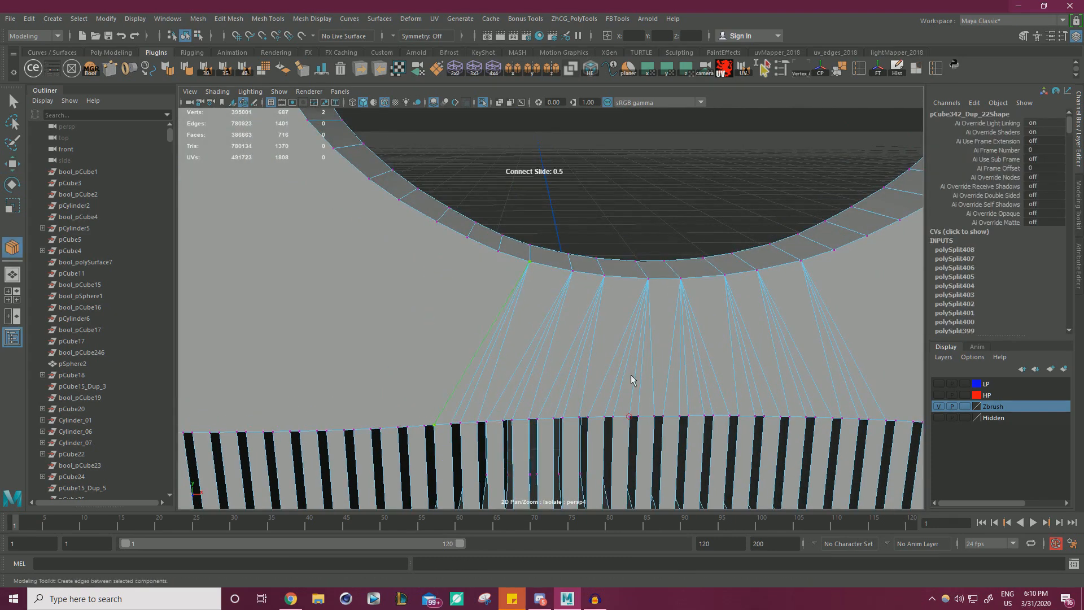
key(w)
Connect the upper end of the arch to the panel's upper corner vertex on both sides of the back.
alt+right_drag(631, 379, 600, 298)
click(588, 158)
alt+drag(600, 297, 642, 269)
key(g)
key(w)
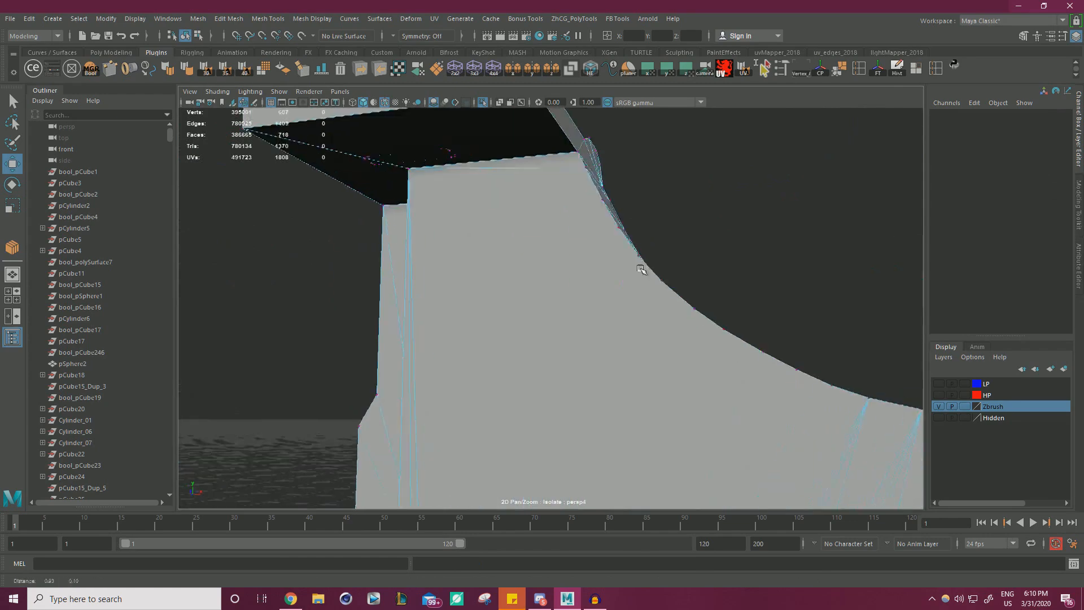
alt+middle_drag(641, 269, 440, 254)
click(624, 153)
shift+click(846, 115)
key(g)
key(w)
Connect the outermost slot corner to the upper arch vertex on both sides of the panel.
alt+right_drag(738, 249, 687, 382)
click(687, 398)
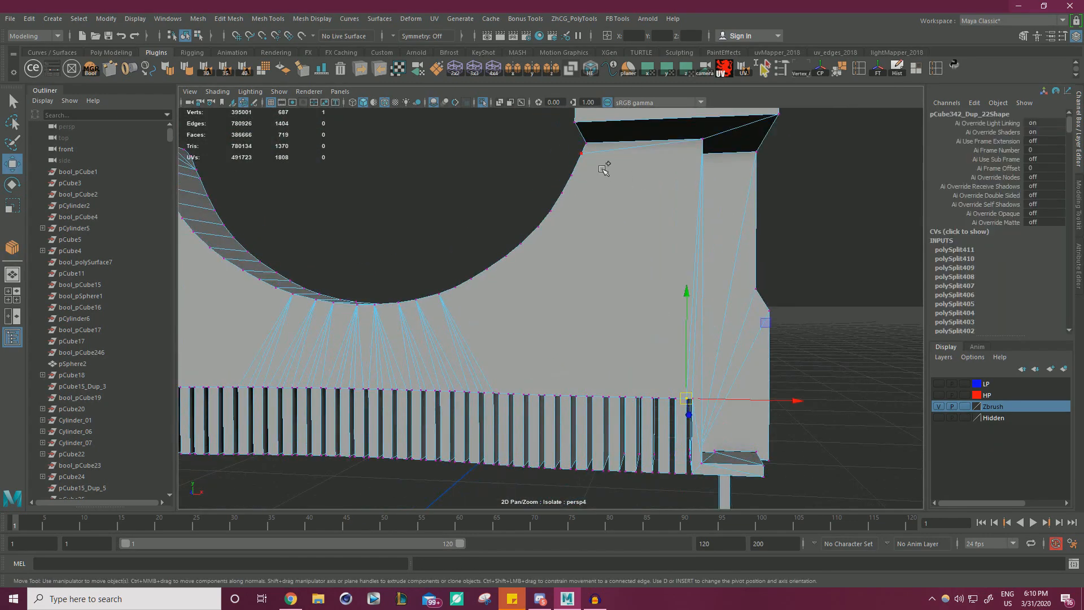
shift+click(582, 154)
key(g)
key(w)
alt+drag(417, 228, 452, 218)
click(472, 201)
shift+click(390, 388)
key(g)
key(w)
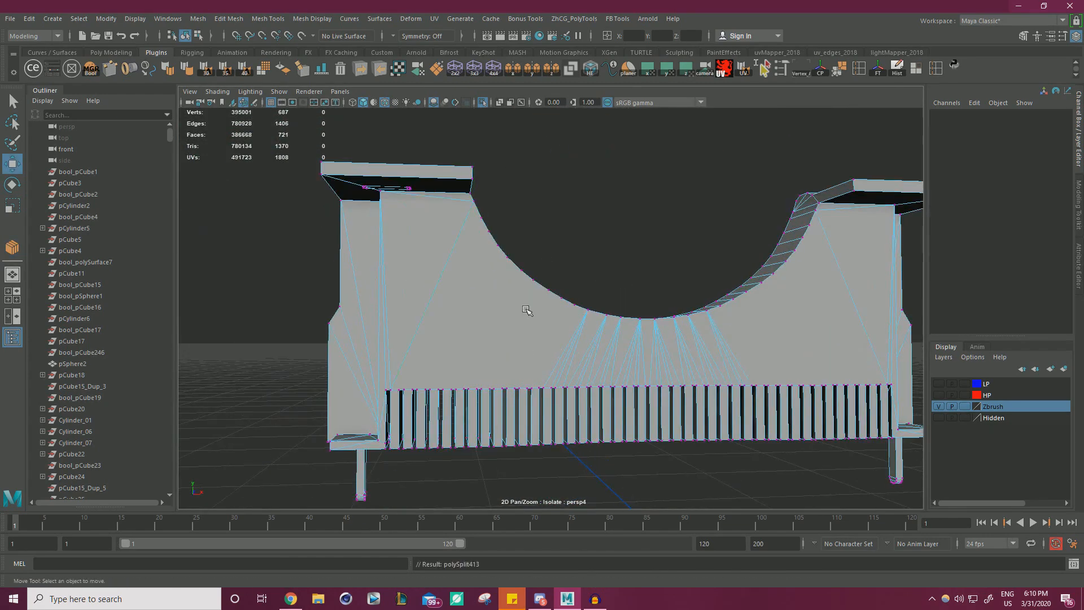
Connect the outermost slot corner on the panel's left side to the next arch vertex down.
alt+drag(526, 310, 480, 353)
click(483, 197)
alt+right_drag(414, 336, 441, 339)
shift+click(348, 427)
key(g)
key(w)
Connect the next two slot corners on the panel's left side to the following arch vertex down.
click(366, 429)
shift+click(480, 197)
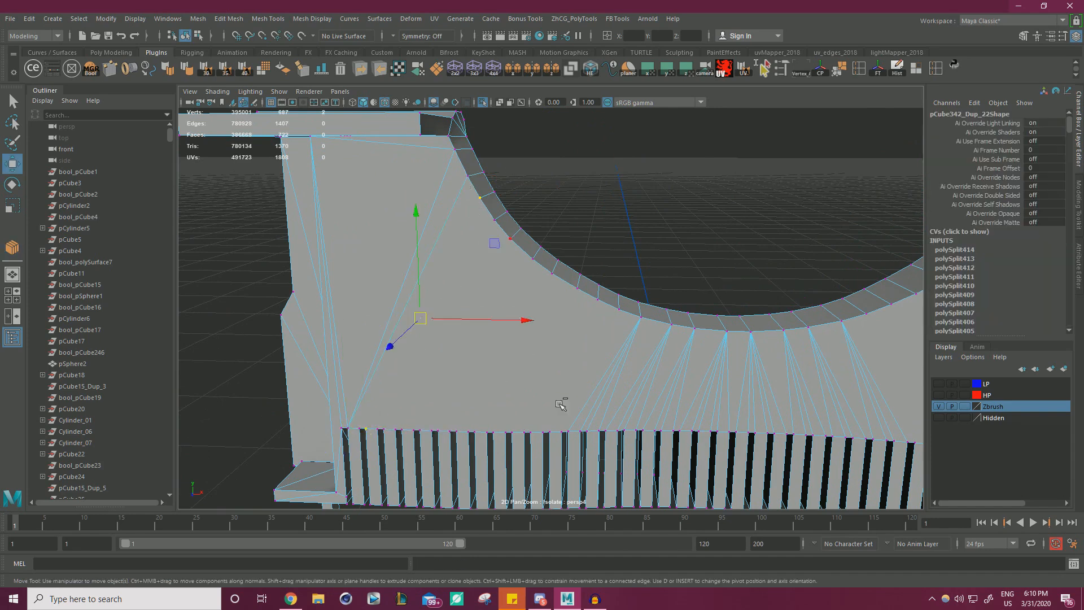
key(g)
click(360, 429)
key(g)
key(w)
Connect the outermost slot corner on the panel's right side to the next arch vertex down.
alt+drag(554, 392, 672, 271)
click(598, 203)
alt+drag(666, 369, 765, 410)
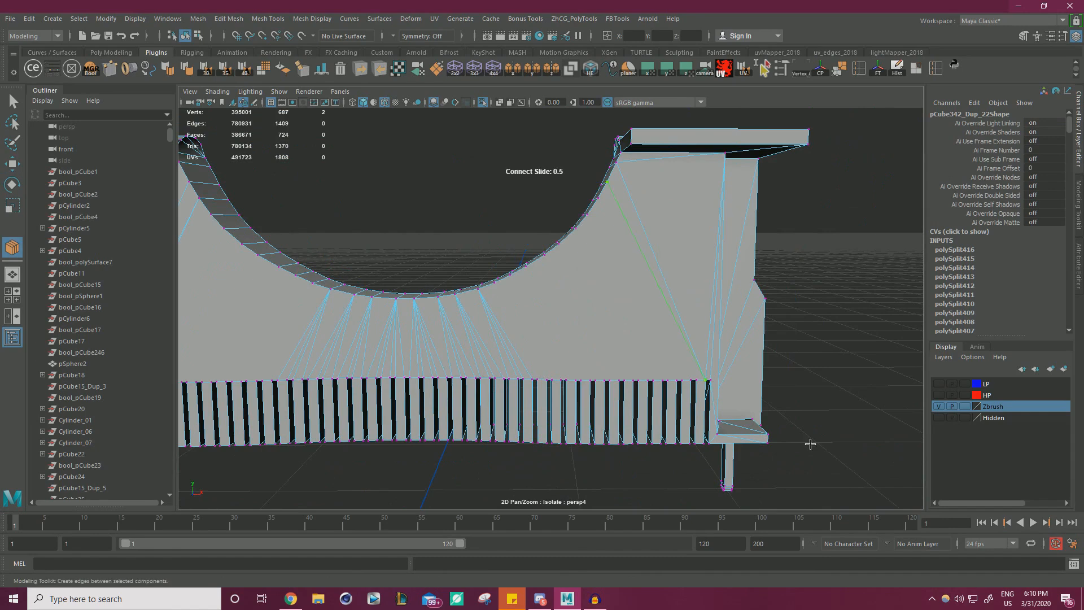
key(w)
Connect the next two slot corners on the panel's right side to the following arch vertex down.
scroll(791, 429, up, 3)
click(750, 406)
key(g)
key(w)
click(743, 406)
shift+click(616, 155)
key(g)
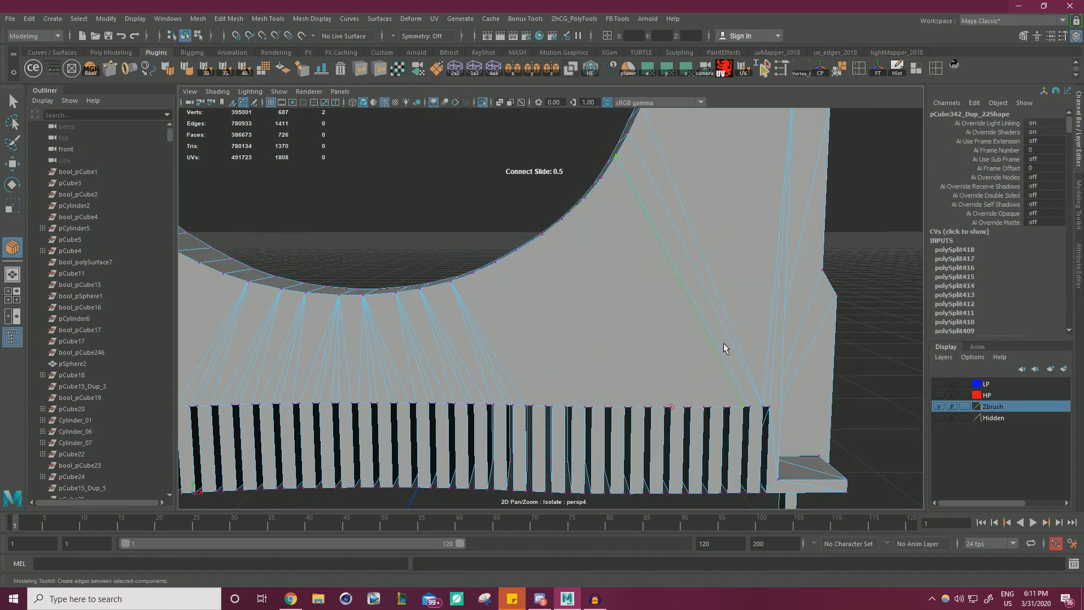
key(w)
Connect two more right-side slot corners to the next lower arch vertex on that side.
key(f)
alt+drag(793, 310, 842, 452)
click(826, 433)
shift+click(702, 191)
key(g)
key(w)
click(819, 432)
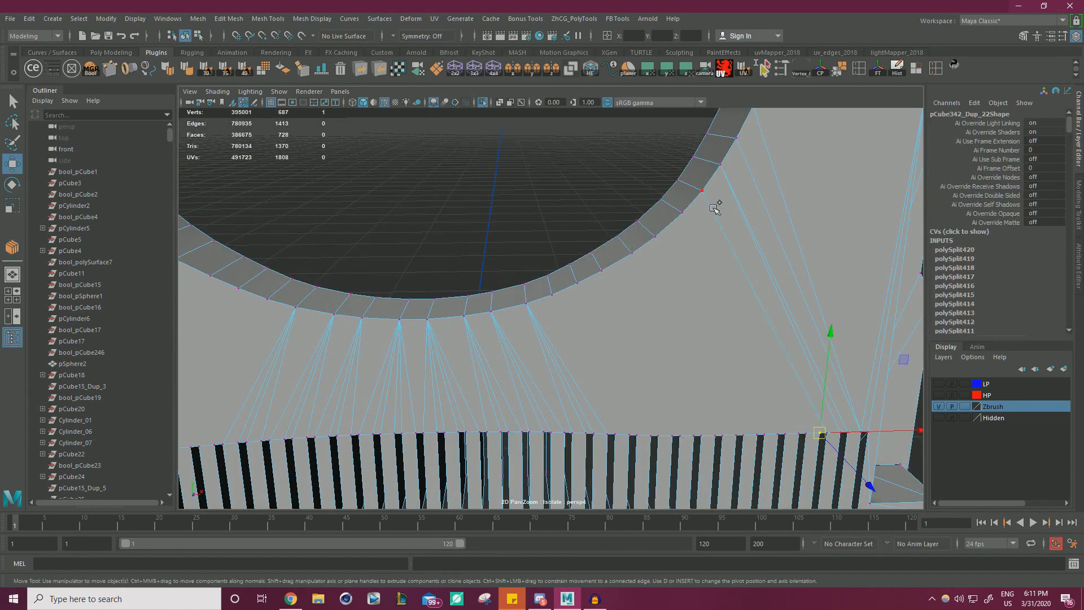
shift+click(702, 190)
key(g)
key(w)
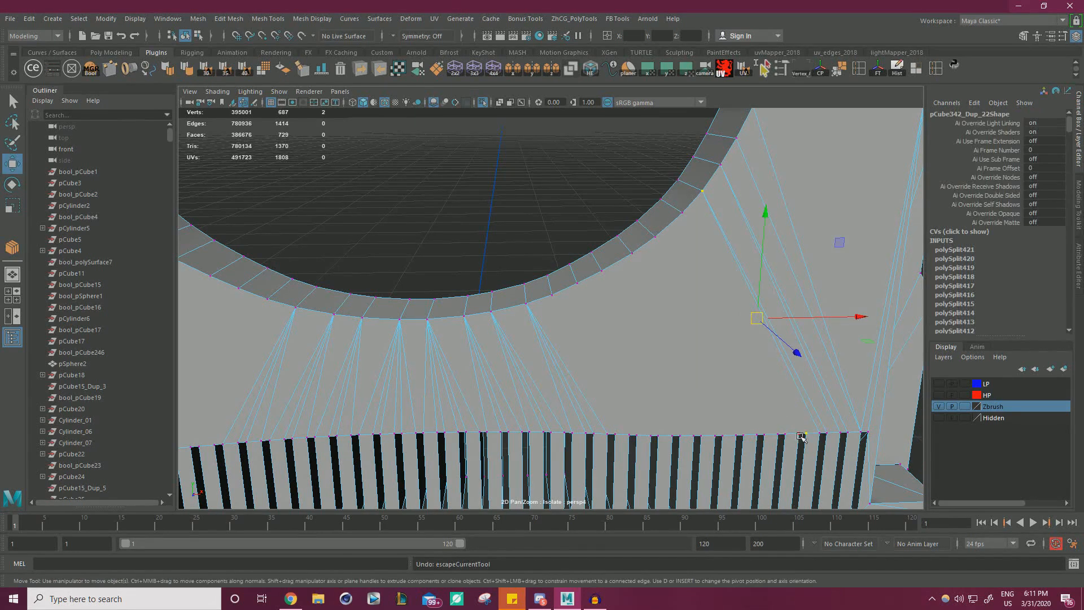
Connect two further right-side slot corners to the same arch vertex to complete its fan.
key(g)
key(w)
click(801, 434)
shift+click(702, 191)
key(g)
key(w)
Connect the next two left-side slot corners to the matching arch vertex on the left flank.
click(627, 322)
alt+drag(627, 322, 418, 421)
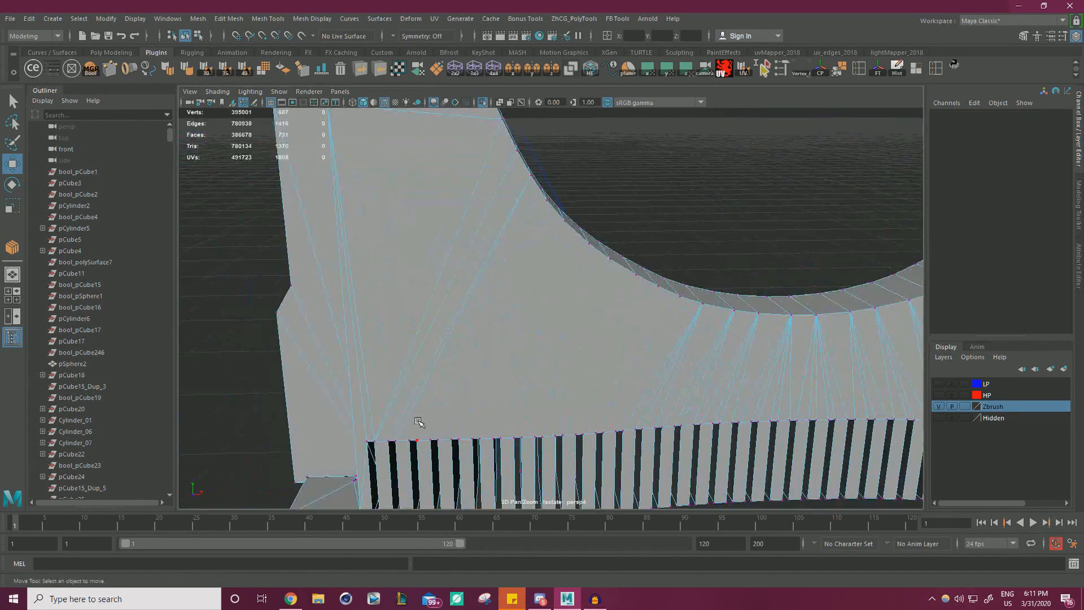
click(417, 439)
alt+drag(520, 189, 438, 260)
shift+click(400, 227)
key(g)
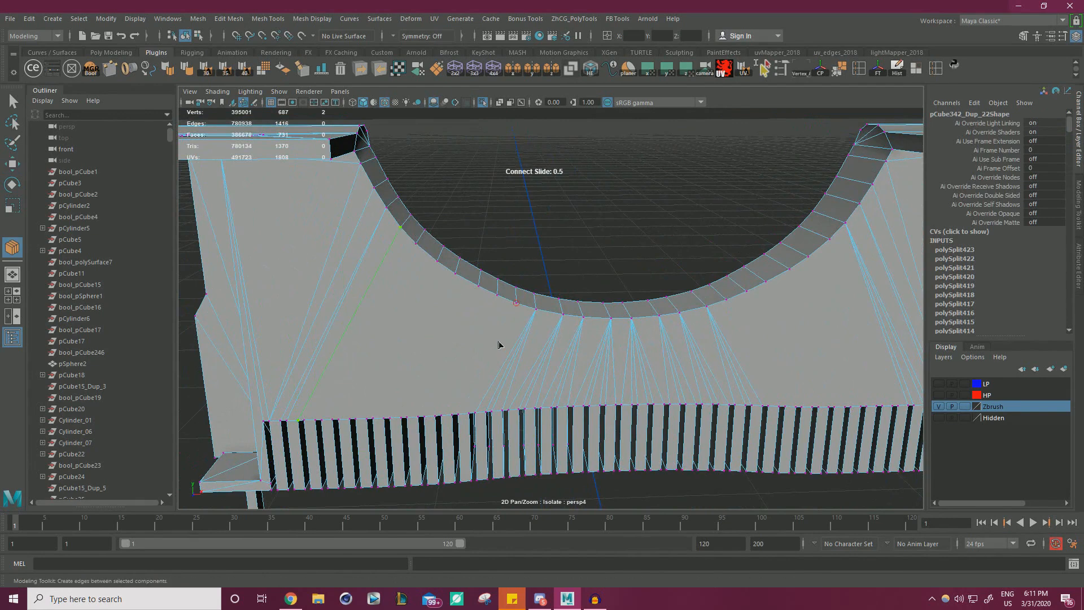
key(w)
click(304, 420)
shift+click(401, 227)
key(g)
key(w)
Connect two further left-side slot corners, one to the same arch vertex and one to the vertex just below it.
click(316, 420)
shift+click(401, 227)
key(g)
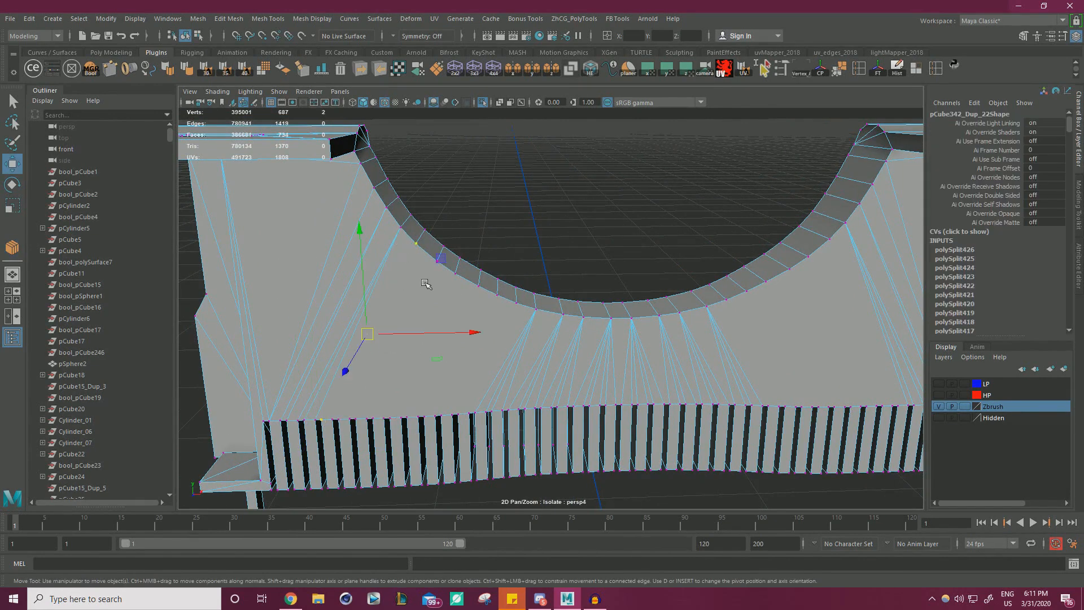
key(g)
key(w)
Connect the next two left-side slot corners to the lower of those two arch vertices.
click(446, 360)
scroll(446, 360, up, 2)
alt+middle_drag(445, 361, 525, 338)
click(355, 426)
shift+click(463, 201)
key(g)
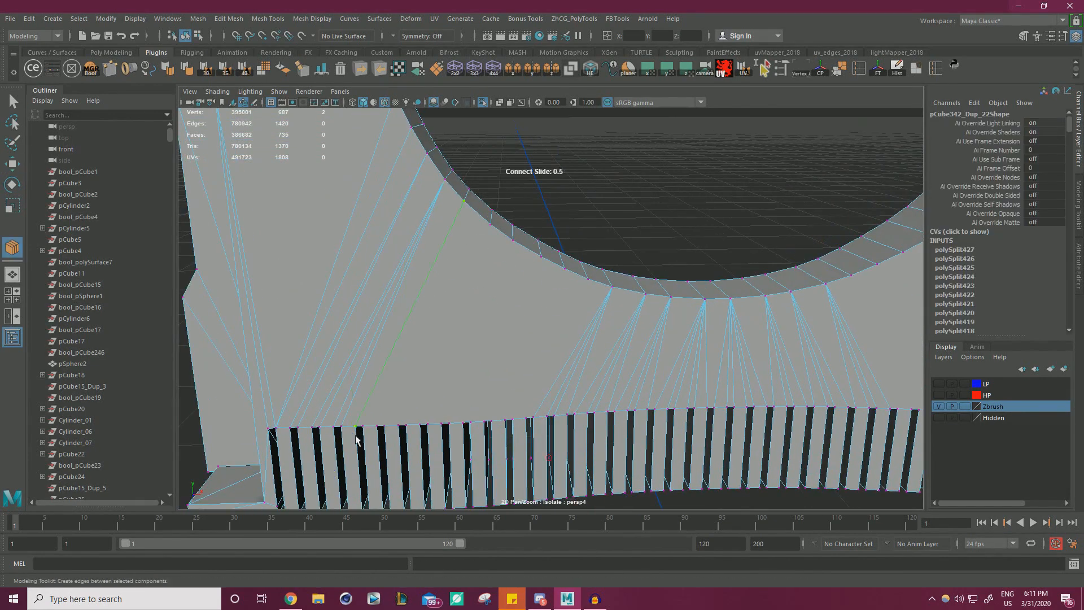
key(w)
click(362, 426)
shift+click(464, 201)
key(g)
key(w)
Connect two further left-side slot corners to the same arch vertex to complete its fan.
click(378, 423)
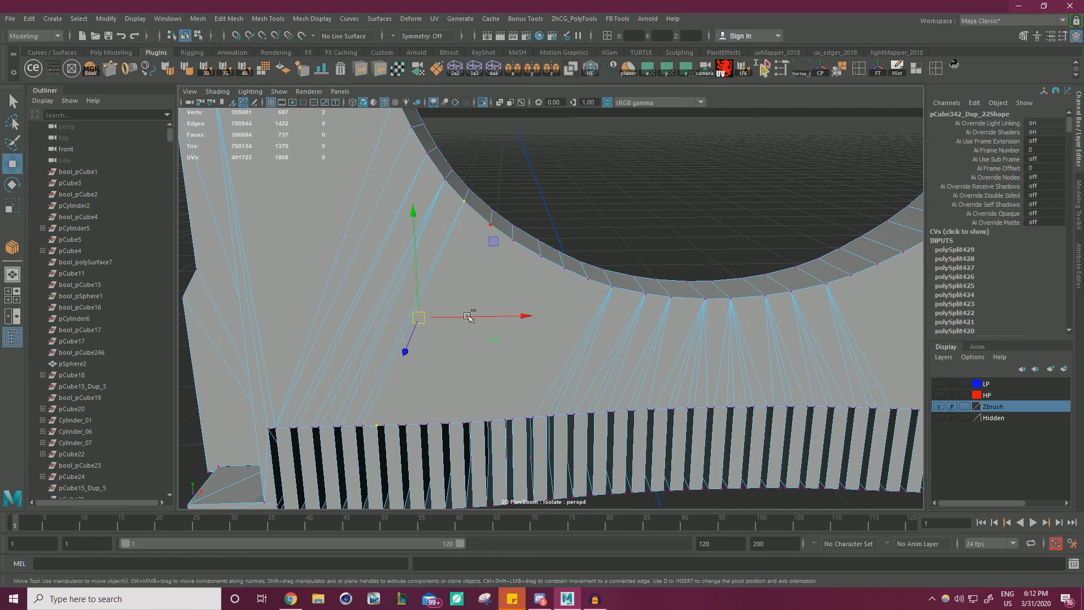
key(g)
key(w)
click(388, 426)
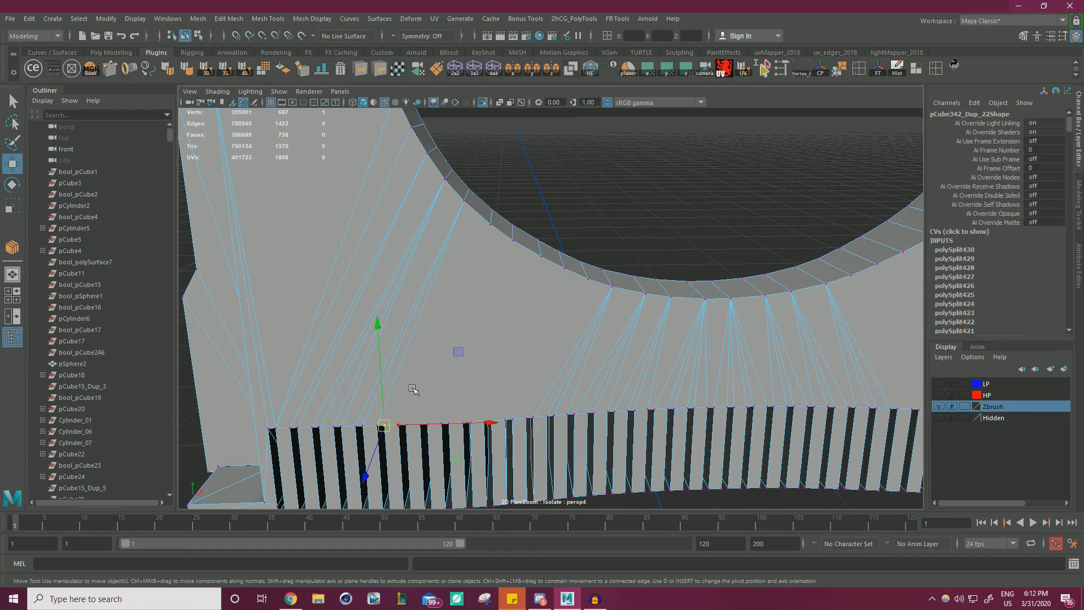
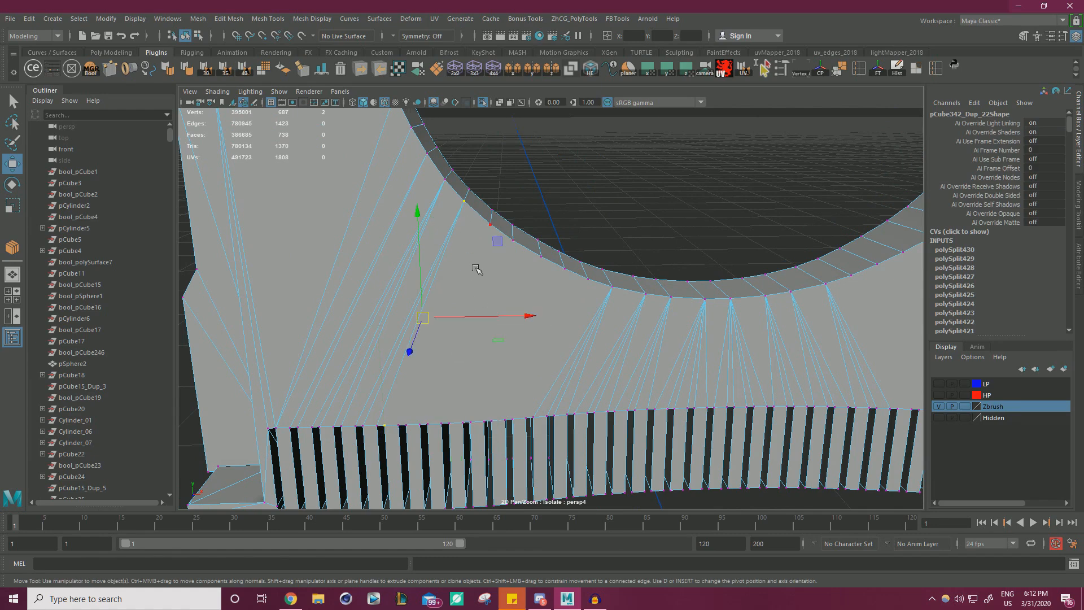
key(g)
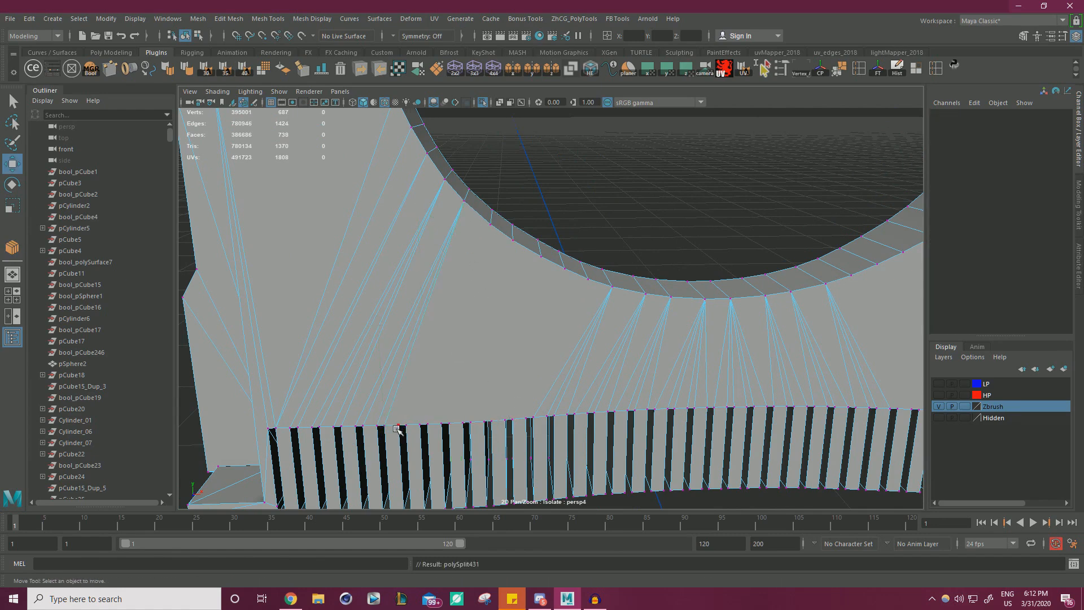
Connect the next two right-side slot corners to the next unconnected arch vertex down on the right flank.
alt+middle_drag(580, 341, 455, 374)
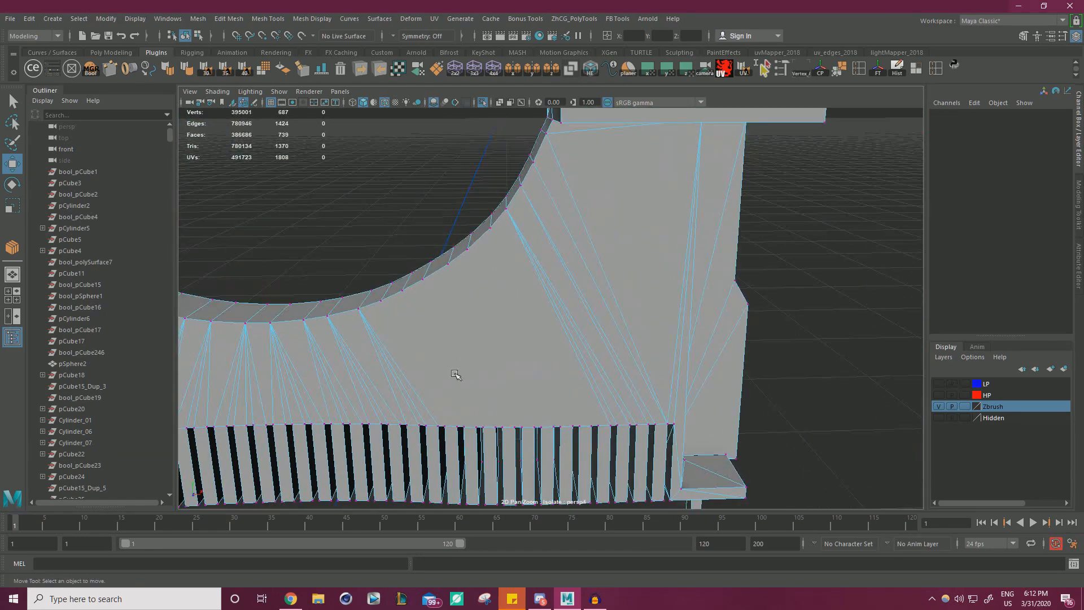
click(597, 431)
shift+click(512, 254)
shift+right_drag(512, 255, 606, 472)
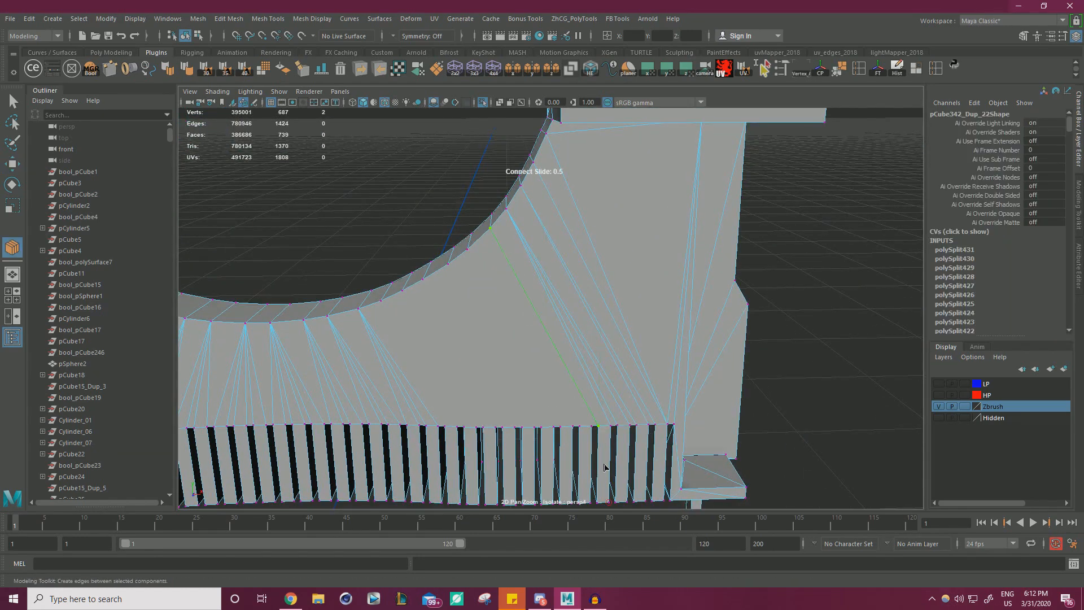
click(588, 428)
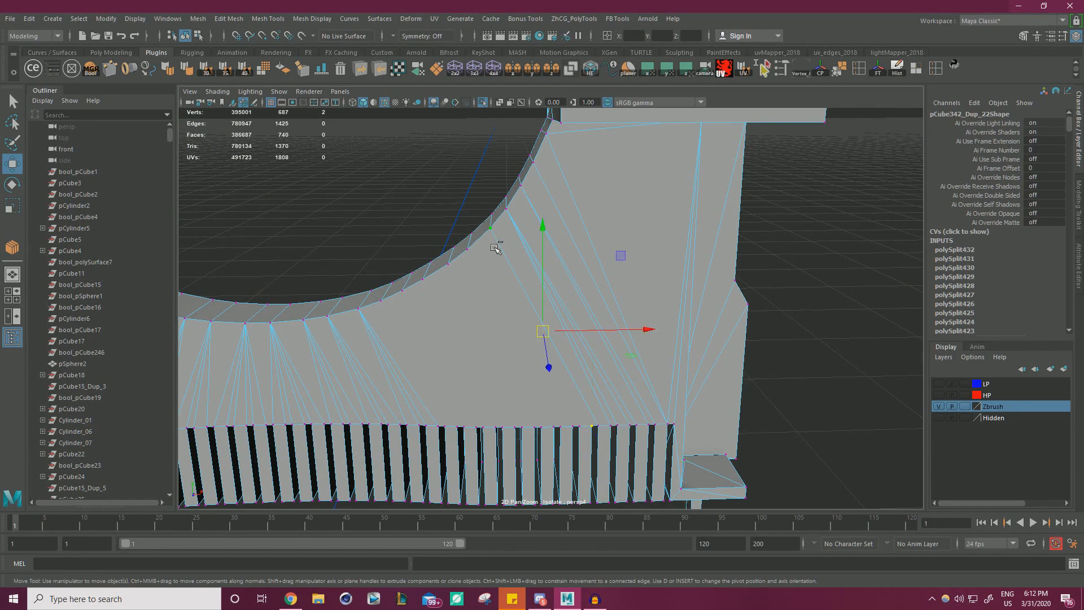
shift+right_drag(496, 248, 646, 487)
key(w)
Connect two further right-side slot corners to that same arch vertex to complete its fan.
scroll(554, 341, up, 1)
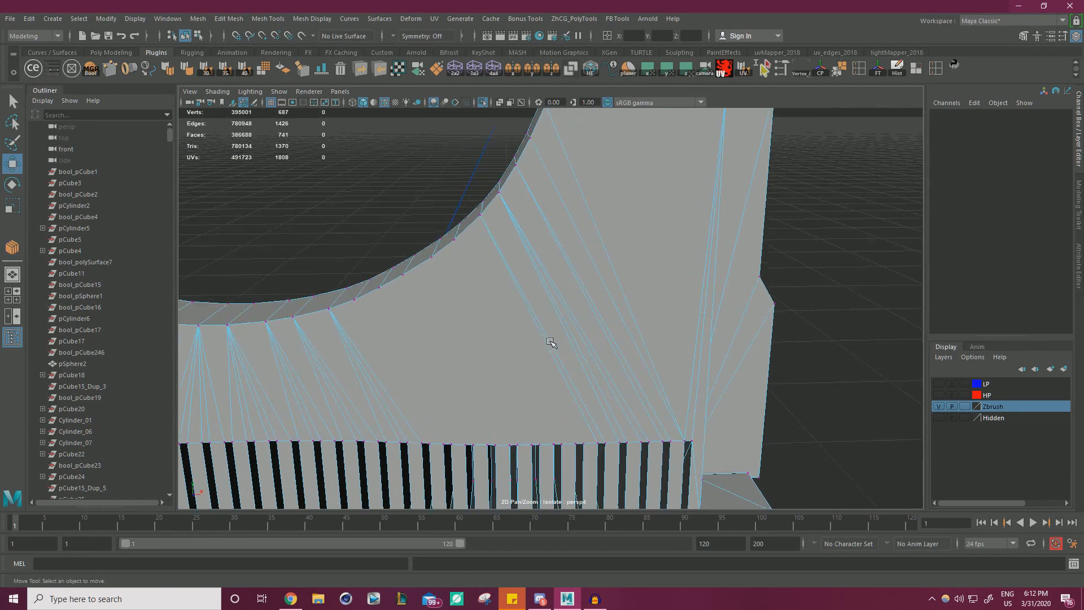
alt+middle_drag(576, 387, 659, 363)
scroll(659, 363, up, 1)
click(680, 440)
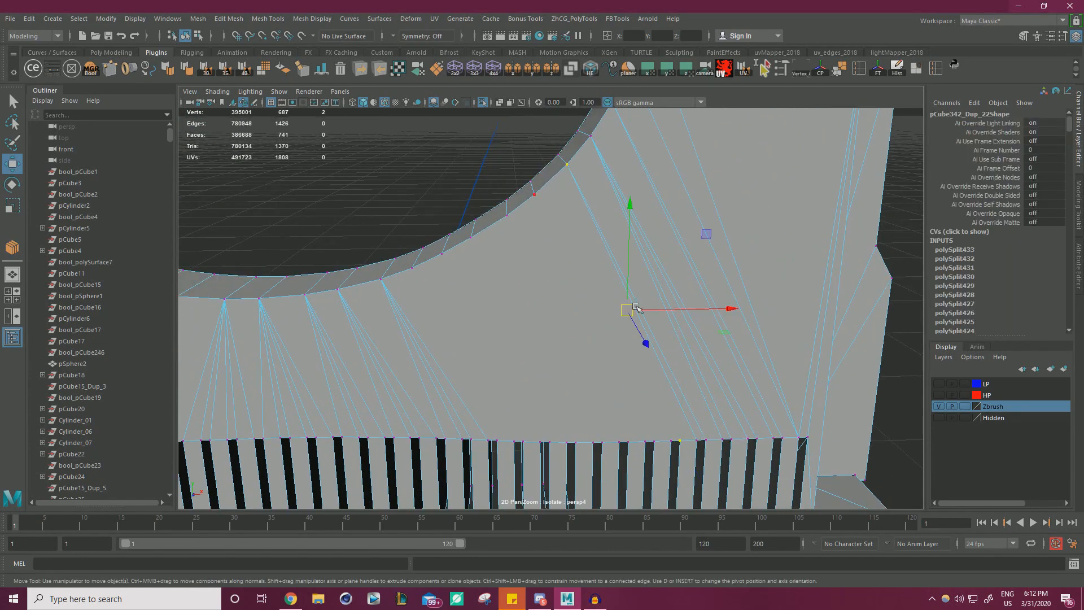
shift+right_drag(636, 308, 683, 484)
key(w)
click(671, 441)
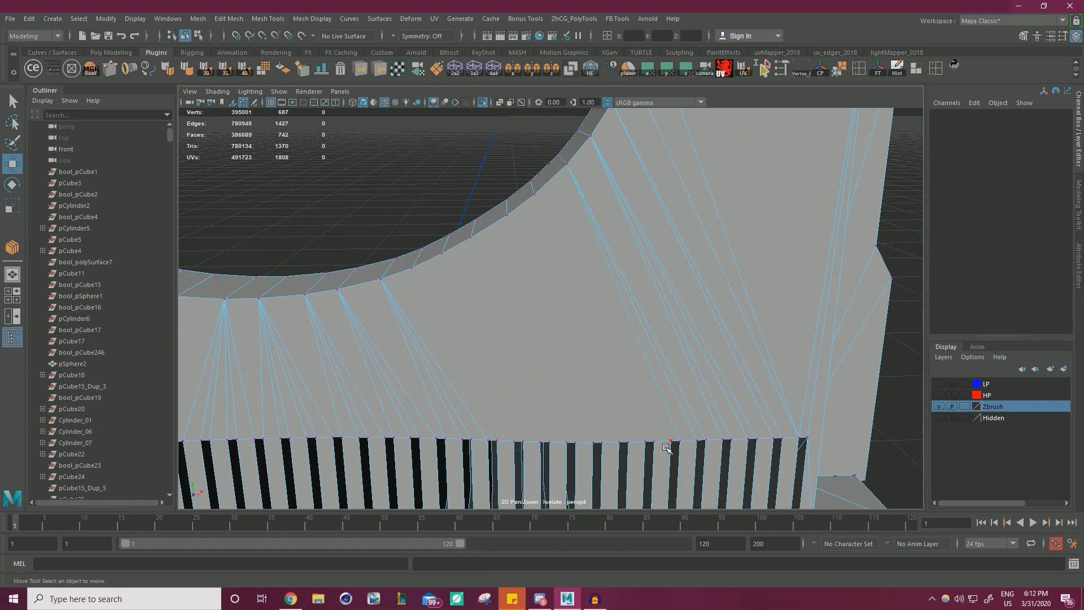
shift+right_drag(690, 329, 682, 342)
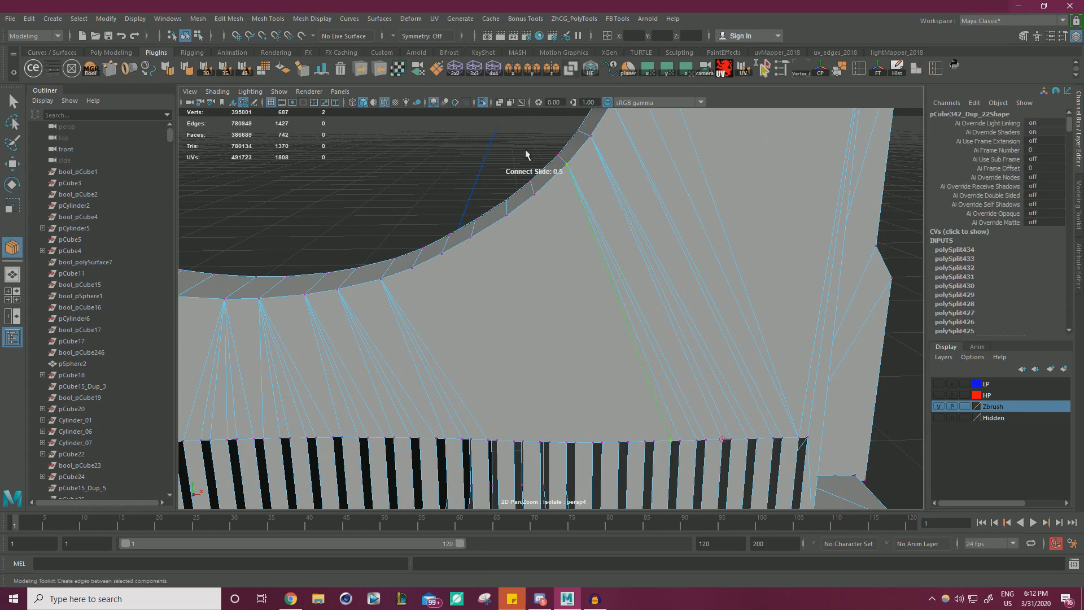
click(686, 373)
Connect the next two left-side slot corners to the next unconnected arch vertex down on the left flank.
scroll(686, 373, down, 3)
alt+middle_drag(621, 333, 904, 325)
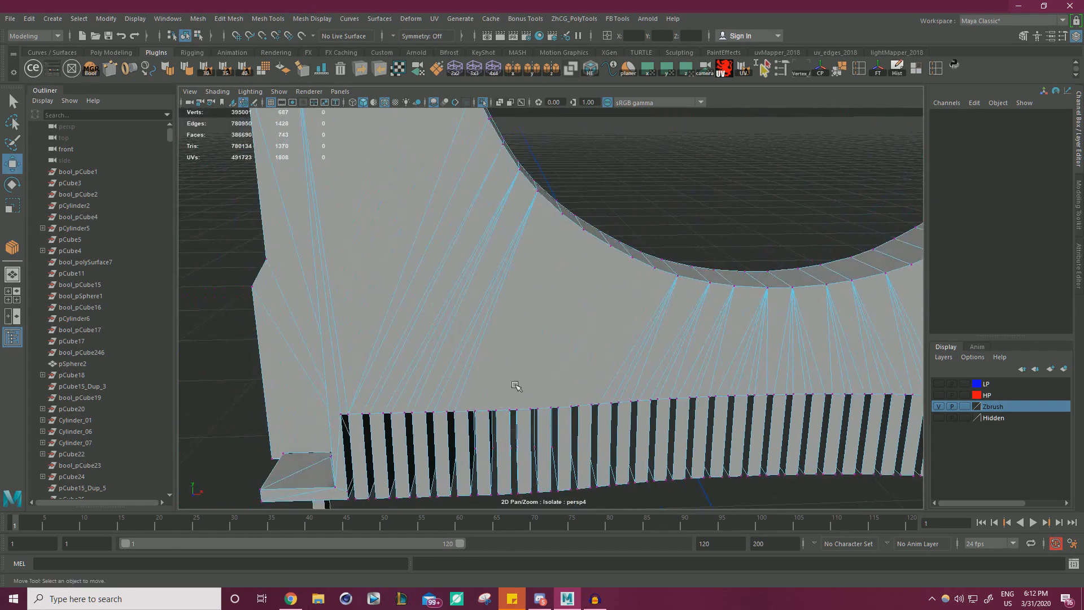
click(467, 408)
shift+right_drag(631, 333, 732, 413)
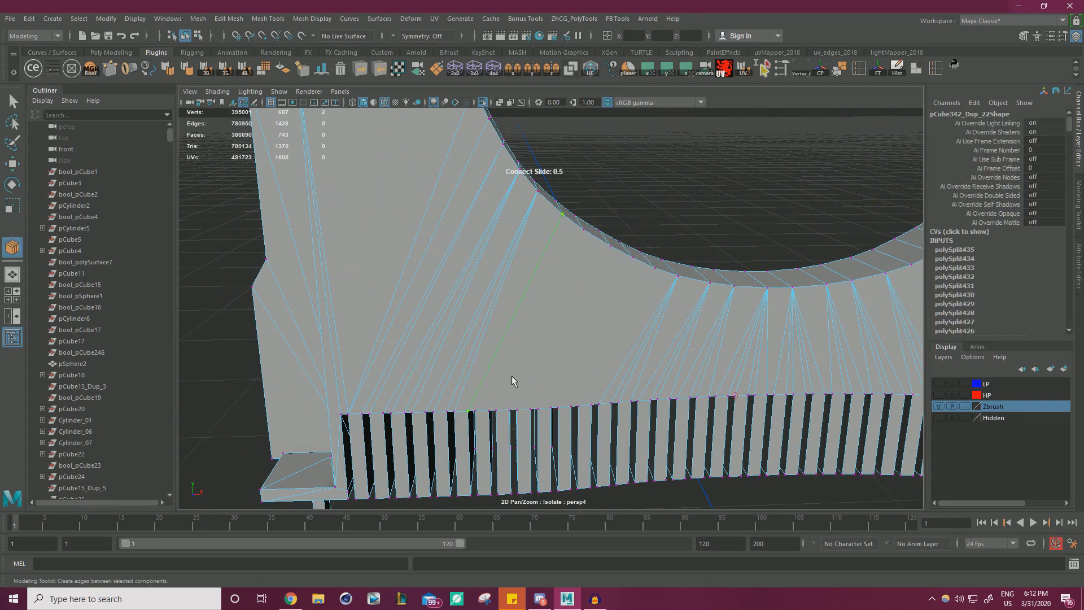
click(486, 410)
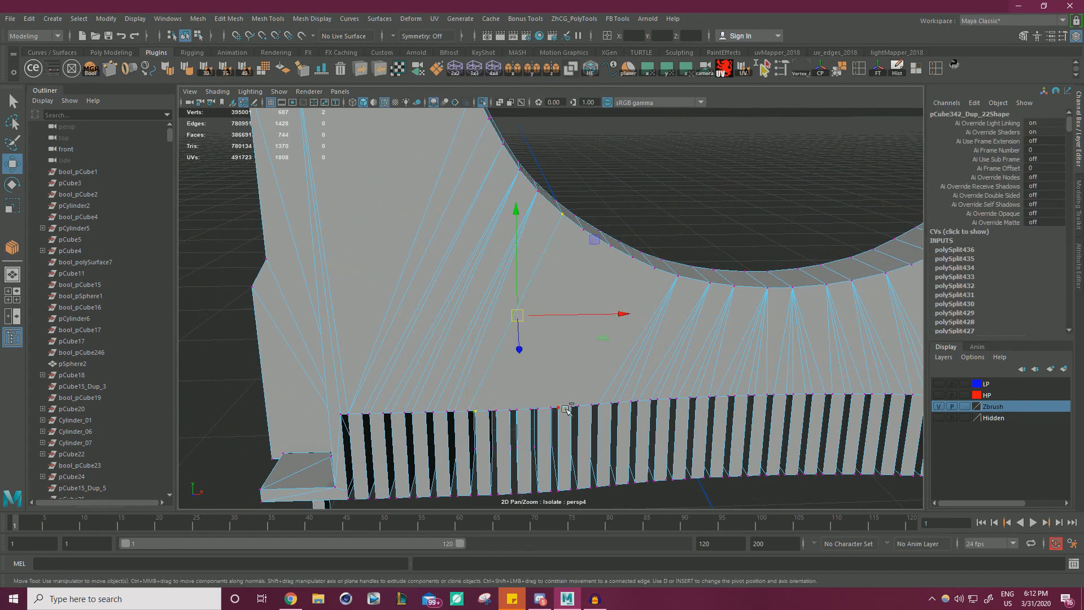
shift+right_drag(567, 409, 573, 433)
Connect two further left-side slot corners to that same arch vertex to complete its fan.
click(488, 413)
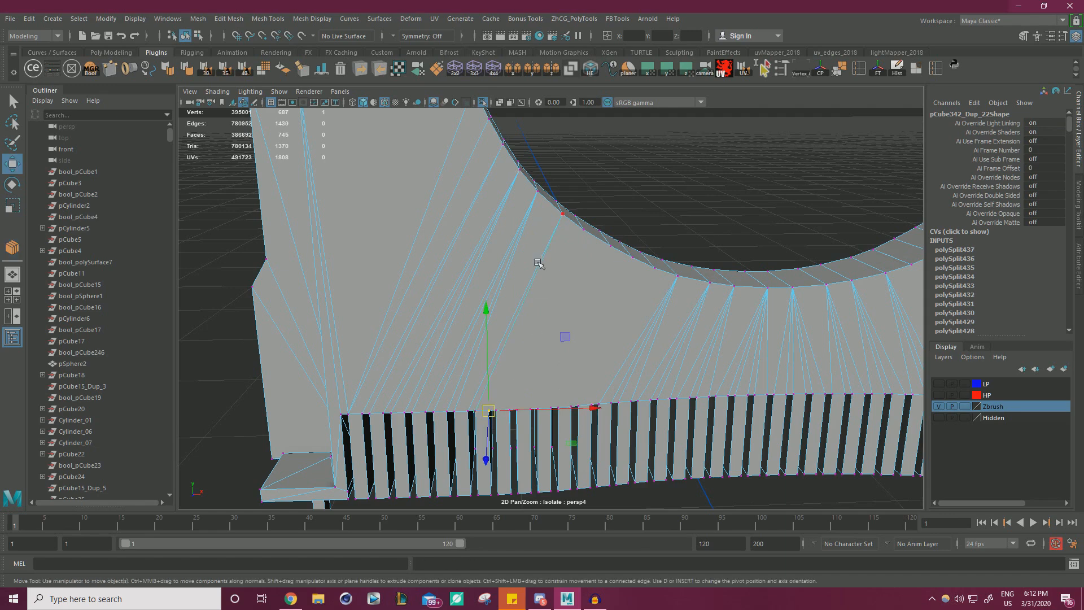
shift+right_drag(571, 287, 600, 416)
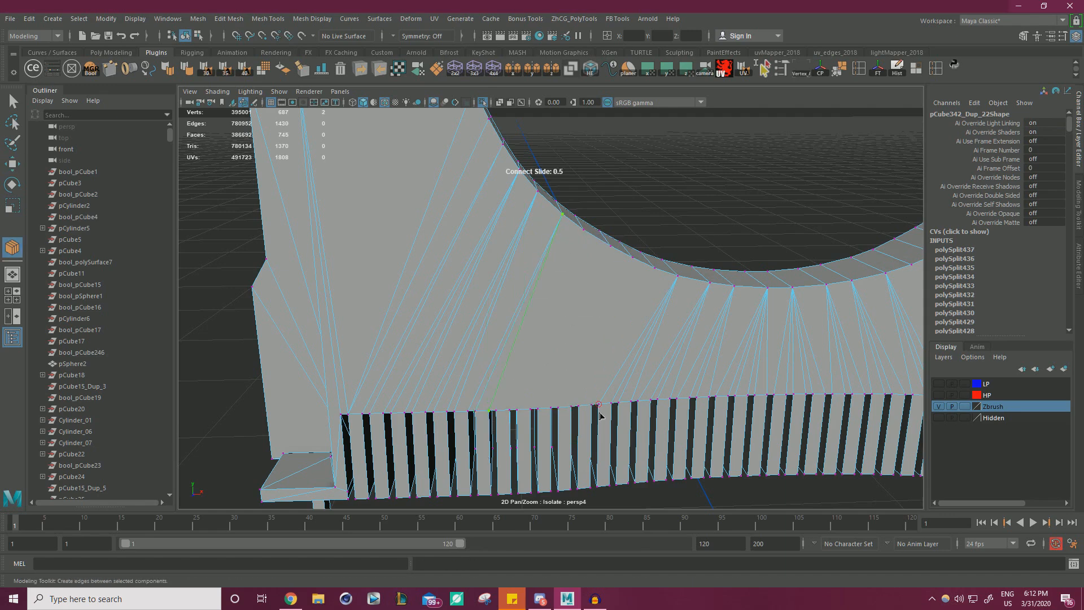
click(494, 411)
shift+click(561, 215)
shift+right_drag(587, 288, 674, 443)
click(721, 372)
Connect the next two right-side slot corners to the next unconnected arch vertex down on the right flank.
alt+drag(726, 368, 709, 365)
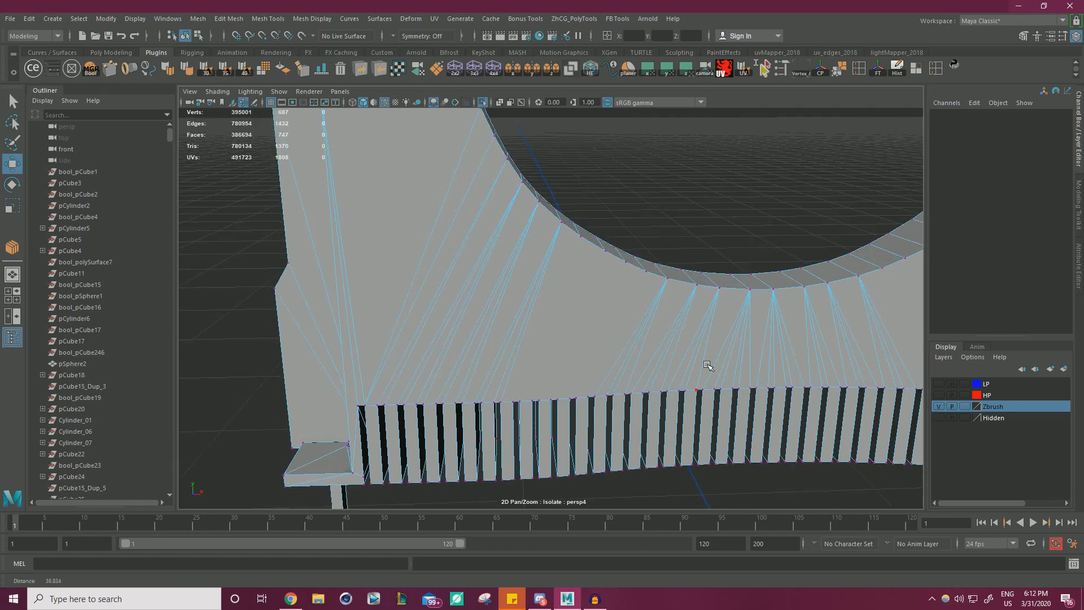
alt+middle_drag(709, 366, 429, 374)
scroll(643, 427, up, 2)
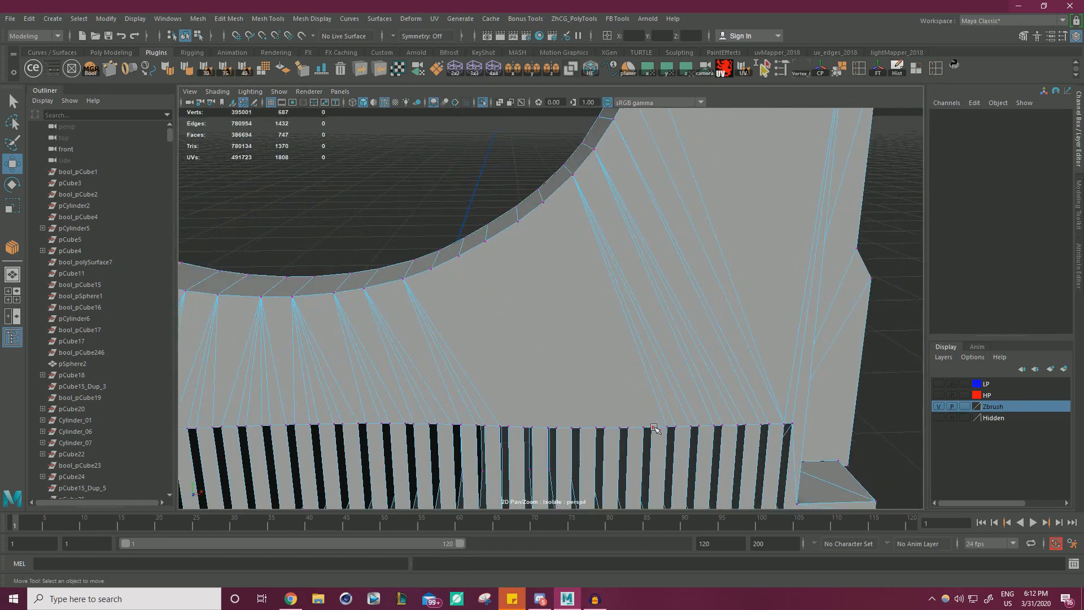
click(652, 427)
shift+click(544, 203)
shift+right_drag(551, 232, 670, 375)
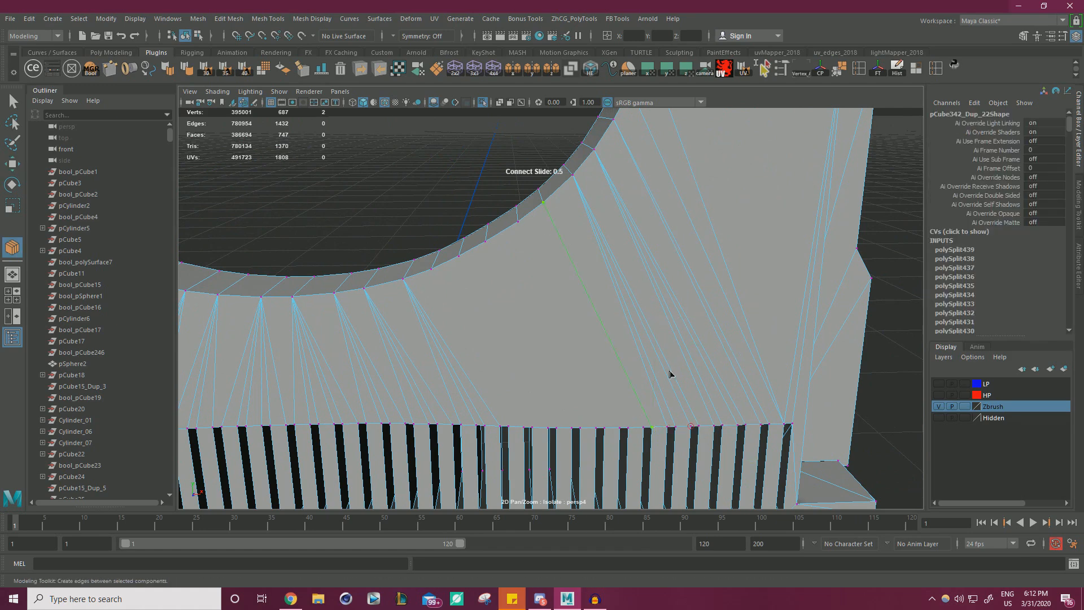
click(644, 427)
shift+click(544, 202)
shift+right_drag(547, 205, 705, 430)
Connect two further right-side slot corners to that same arch vertex to complete its fan.
click(619, 428)
shift+click(543, 202)
click(628, 427)
shift+click(544, 203)
click(617, 380)
Connect the next four left-side slot corners to the next unconnected arch vertex down on the left flank.
click(411, 415)
shift+click(484, 196)
shift+right_drag(484, 201, 551, 365)
click(428, 414)
shift+click(485, 197)
click(403, 416)
click(437, 413)
shift+click(484, 196)
shift+right_drag(485, 201, 687, 356)
Connect the next four right-side slot corners to the next unconnected arch vertex down on the right flank.
alt+middle_drag(687, 356, 282, 384)
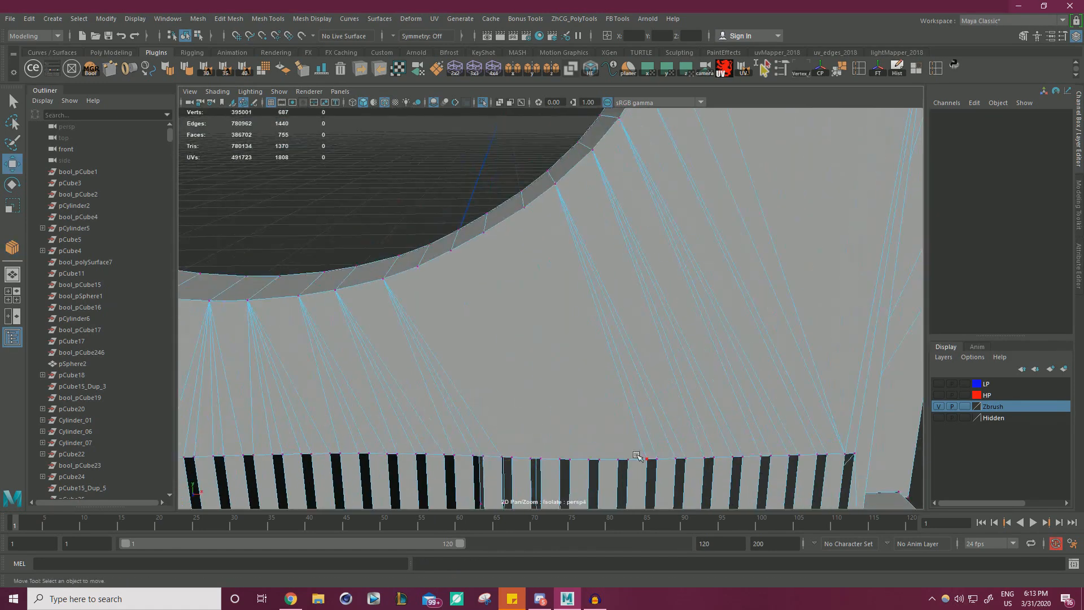
click(628, 459)
shift+click(524, 208)
shift+right_drag(524, 211, 717, 425)
click(618, 459)
click(600, 459)
shift+click(524, 208)
click(590, 459)
shift+right_drag(525, 212, 756, 444)
shift+click(524, 208)
click(643, 402)
Connect the next two left-side slot corners to the next unconnected arch vertex down on the left flank.
alt+middle_drag(395, 403, 710, 379)
scroll(430, 385, up, 1)
click(420, 418)
shift+click(494, 237)
shift+right_drag(495, 243, 566, 368)
click(436, 416)
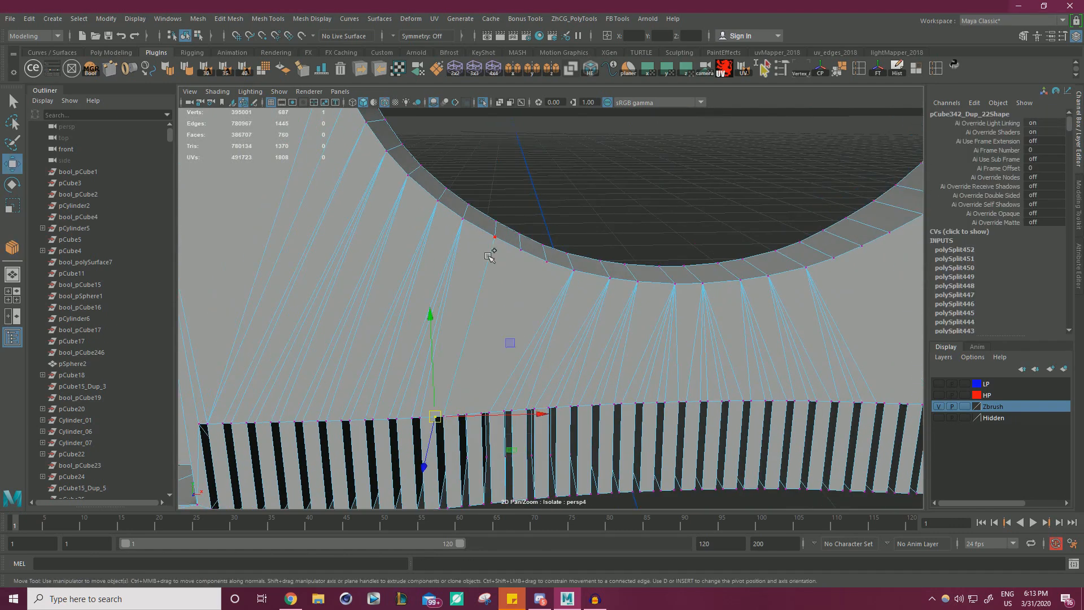
shift+click(495, 237)
shift+right_drag(495, 243, 566, 367)
Connect the following two left-side slot corners to the adjacent arch vertex closer to the arch's centre.
click(459, 415)
click(466, 414)
shift+click(520, 250)
shift+right_drag(521, 254, 578, 391)
click(578, 392)
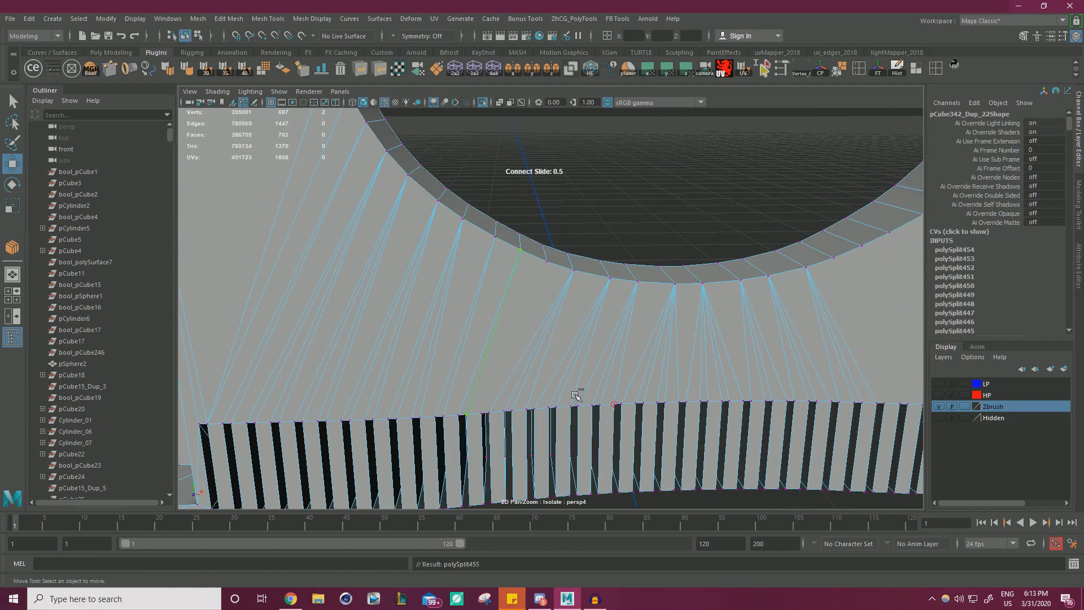
Connect the next two right-side slot corners to the next unconnected arch vertex down on the right flank.
alt+middle_drag(578, 392, 311, 412)
click(692, 446)
shift+click(625, 245)
shift+right_drag(625, 249, 764, 483)
click(682, 445)
shift+click(625, 245)
Connect the following two right-side slot corners to the adjacent arch vertex closer to the arch's centre.
click(665, 445)
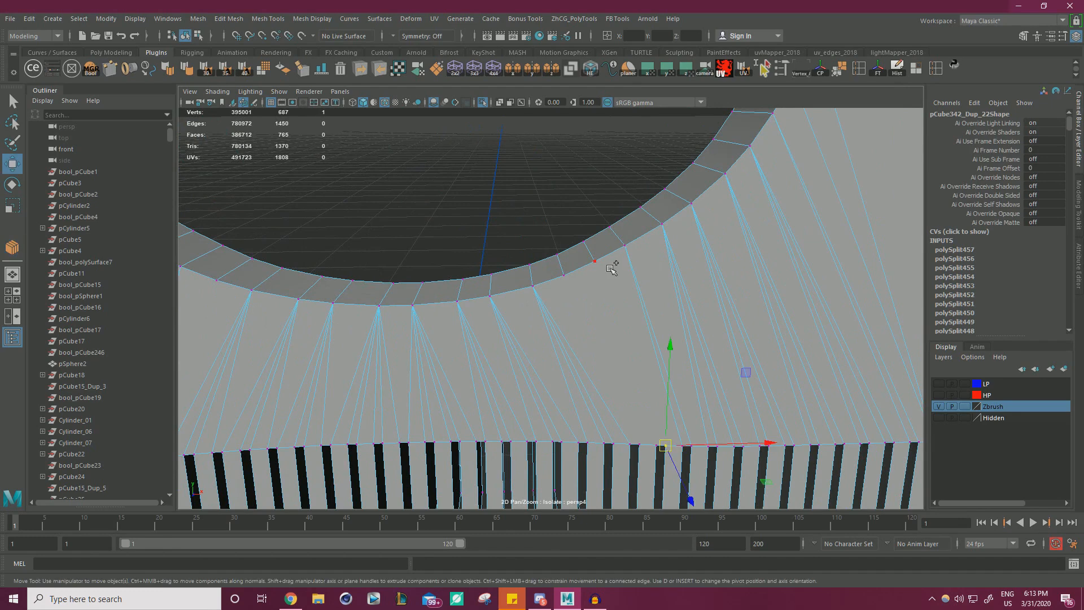
shift+click(595, 261)
shift+right_drag(597, 265, 720, 446)
click(657, 446)
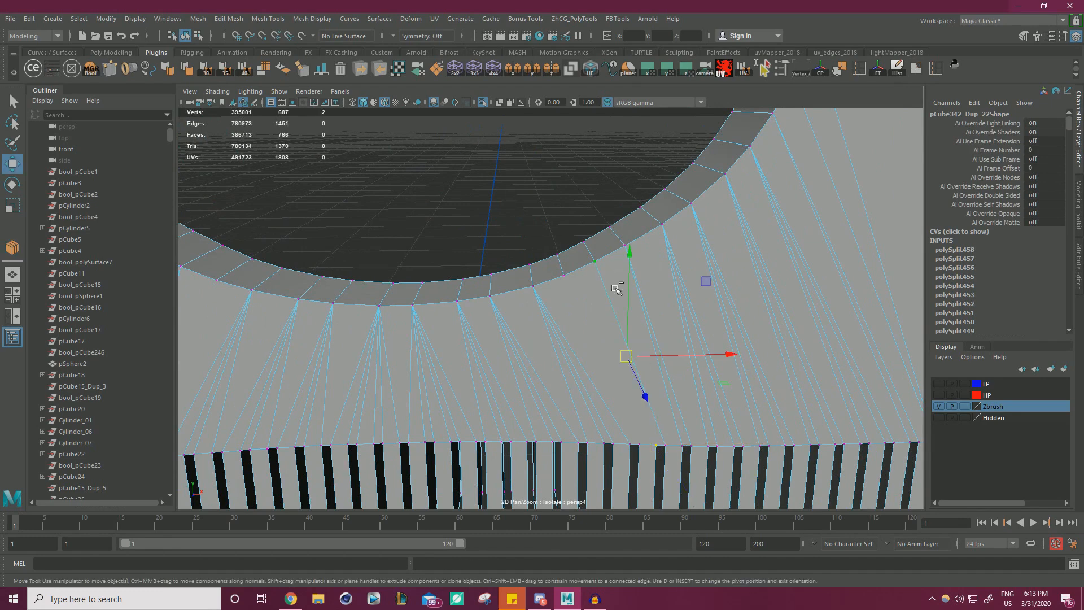
click(575, 291)
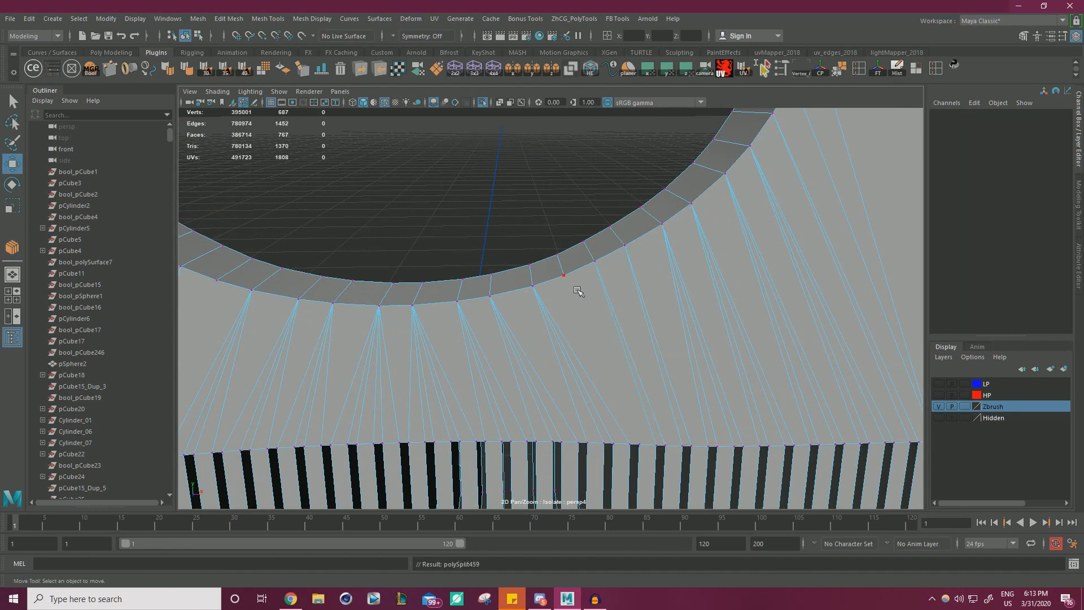
Connect the last two unconnected right-side slot corners to the remaining free arch vertex on the right flank.
shift+click(639, 445)
shift+right_drag(640, 443, 765, 438)
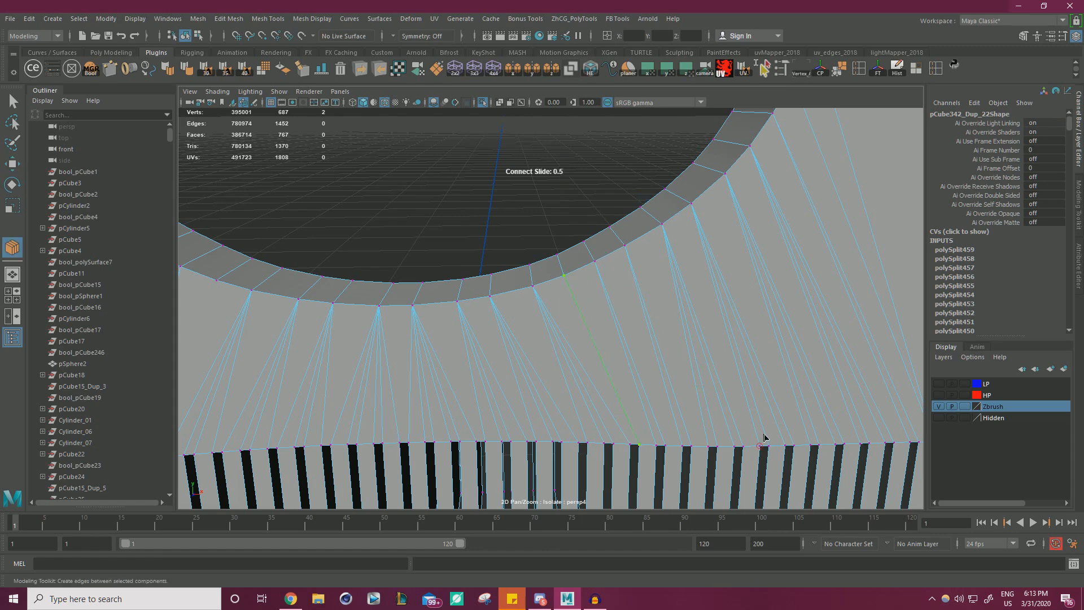
click(632, 442)
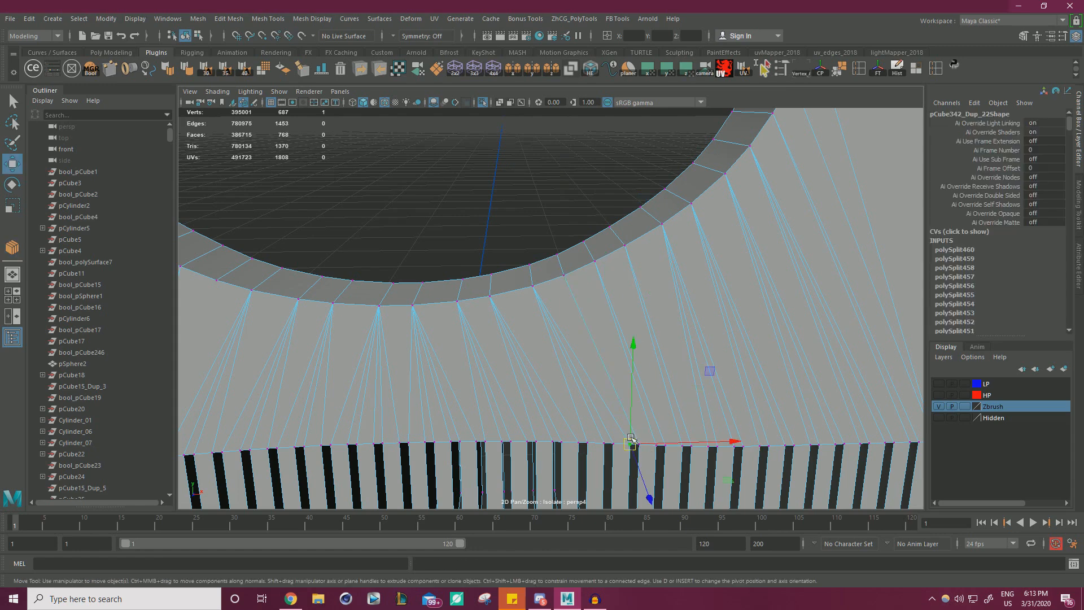
shift+click(565, 275)
shift+right_drag(566, 277, 670, 448)
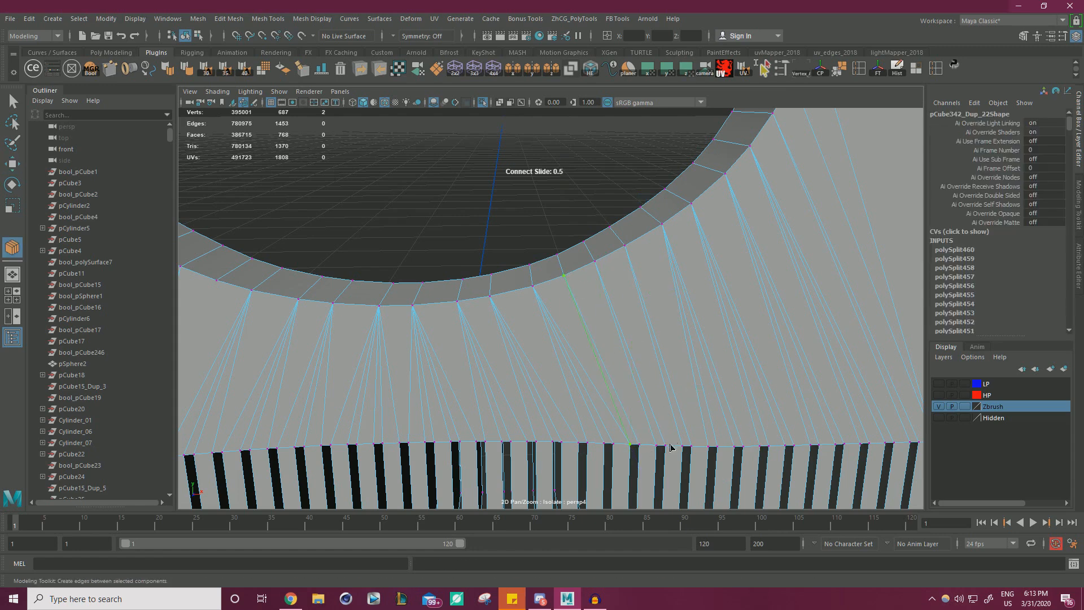
click(768, 416)
Connect the last two unconnected left-side slot corners to the remaining free arch vertex on the left flank.
scroll(677, 389, down, 3)
alt+middle_drag(516, 369, 697, 363)
scroll(678, 384, up, 3)
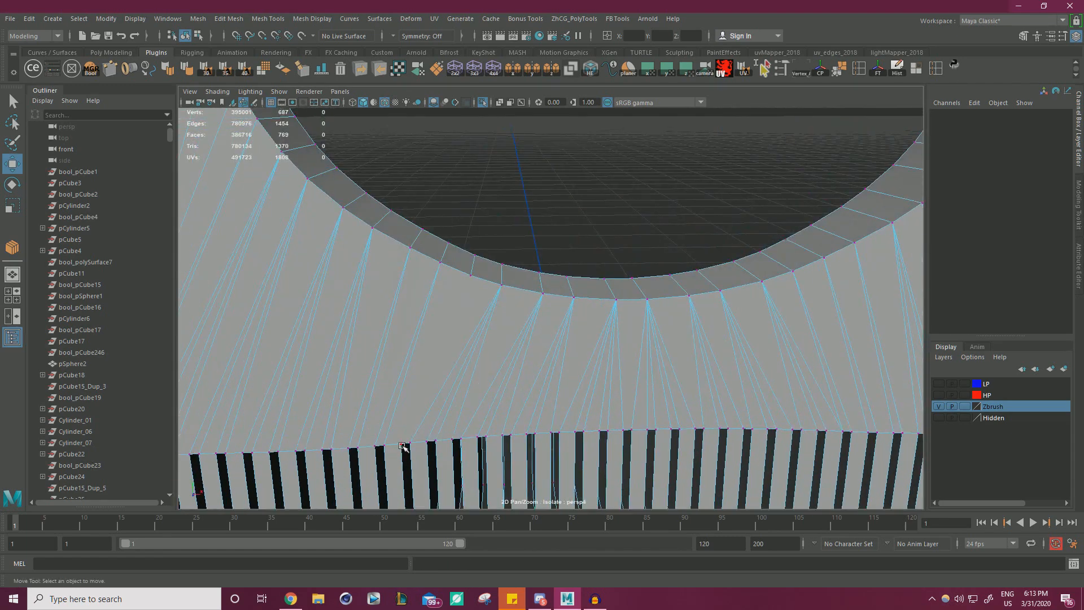
click(402, 445)
shift+click(471, 275)
shift+right_drag(471, 275, 594, 400)
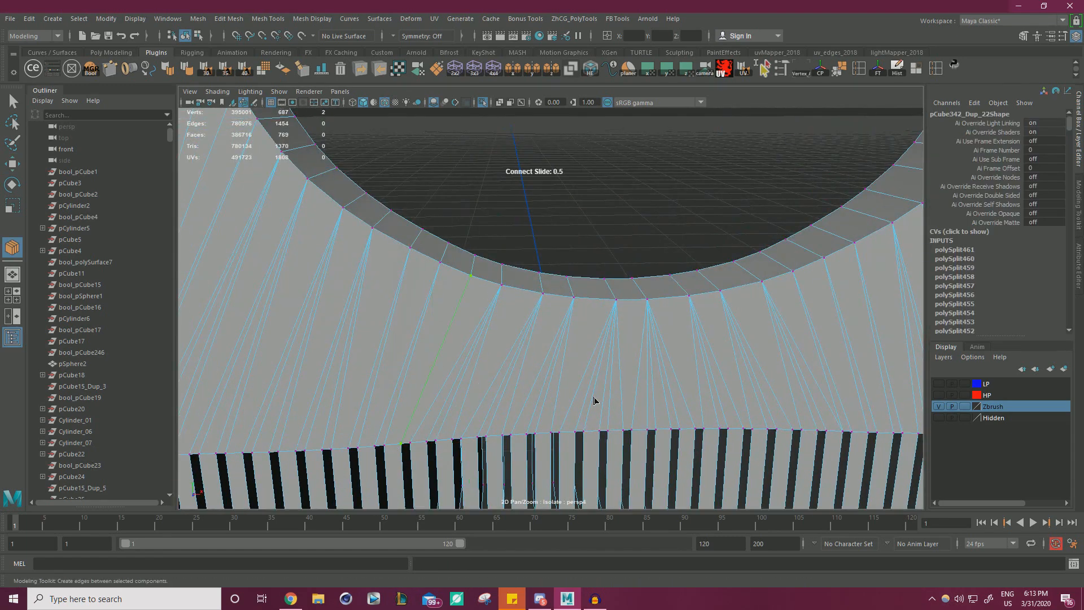
click(410, 441)
key(w)
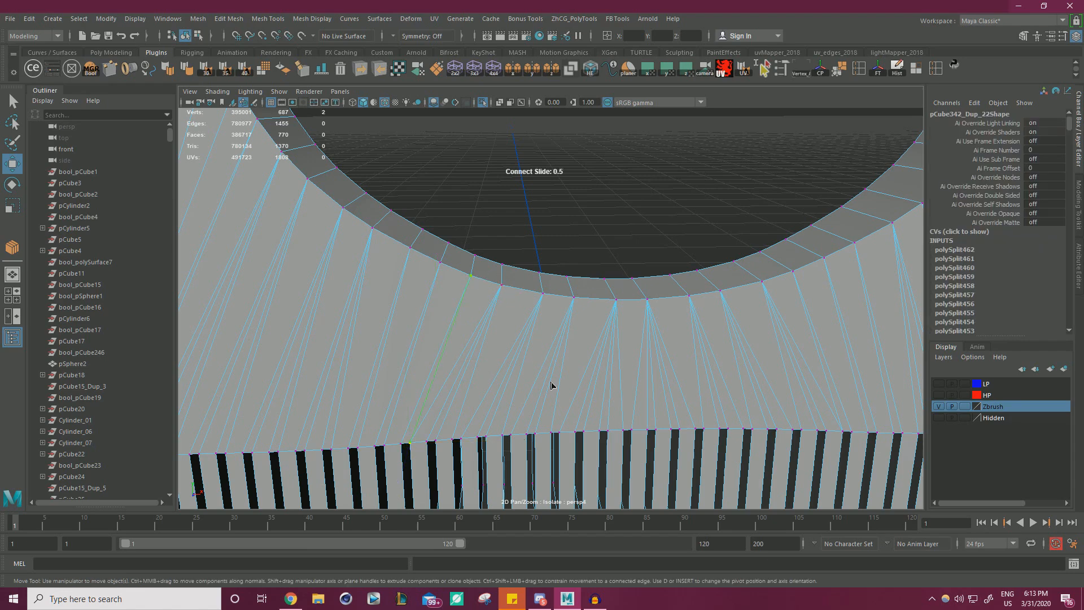
click(488, 306)
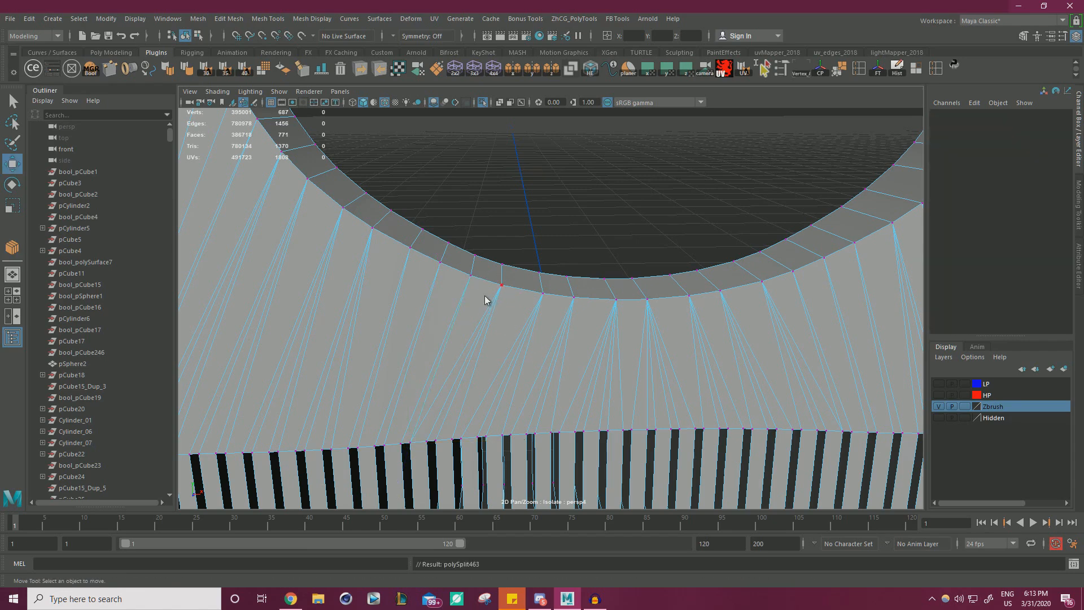
Try moving a single upper slot corner vertex of the comb slightly along the vertical axis.
right_drag(486, 300, 532, 249)
click(595, 213)
scroll(526, 228, down, 3)
alt+drag(525, 228, 615, 285)
alt+drag(530, 229, 604, 319)
click(480, 209)
scroll(605, 320, up, 1)
right_click(514, 202)
right_drag(513, 202, 458, 202)
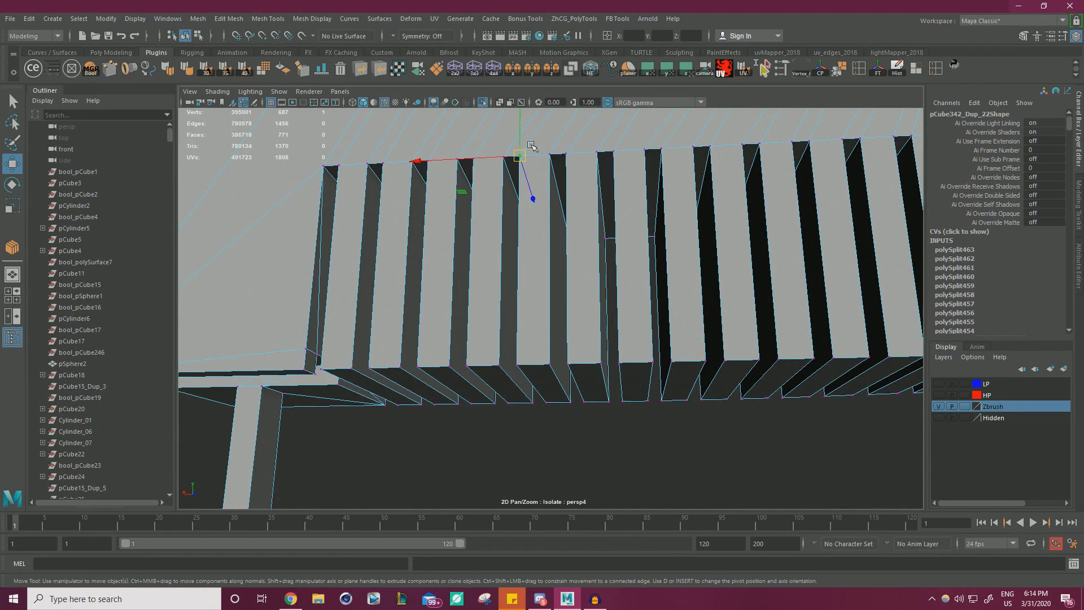
drag(524, 146, 524, 156)
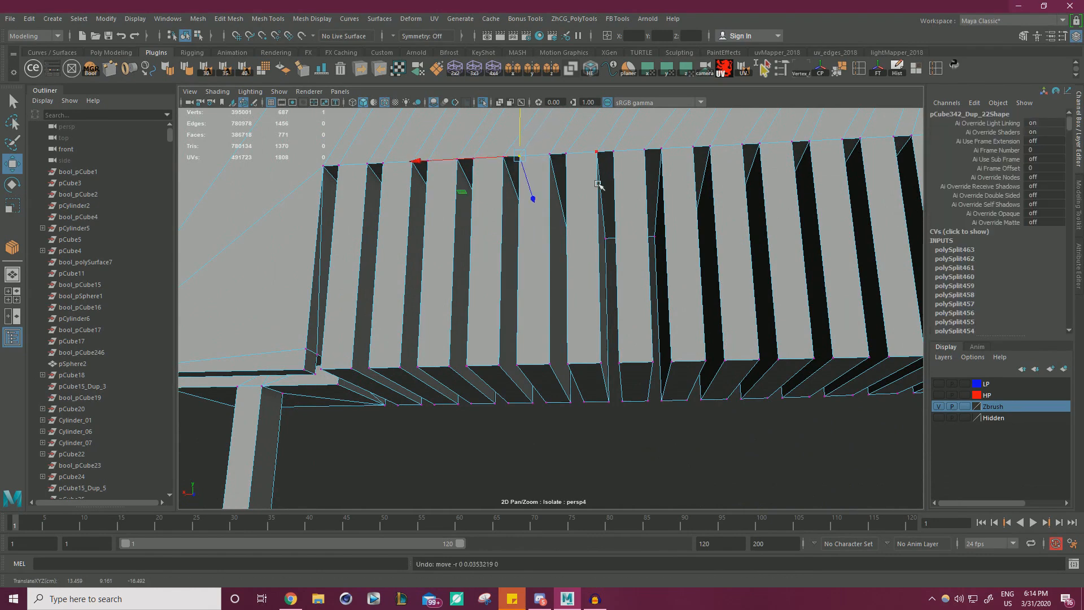
Merge any overlapping vertices across the whole panel, return to object mode and deselect the mesh.
alt+drag(551, 190, 565, 212)
alt+middle_drag(581, 189, 577, 224)
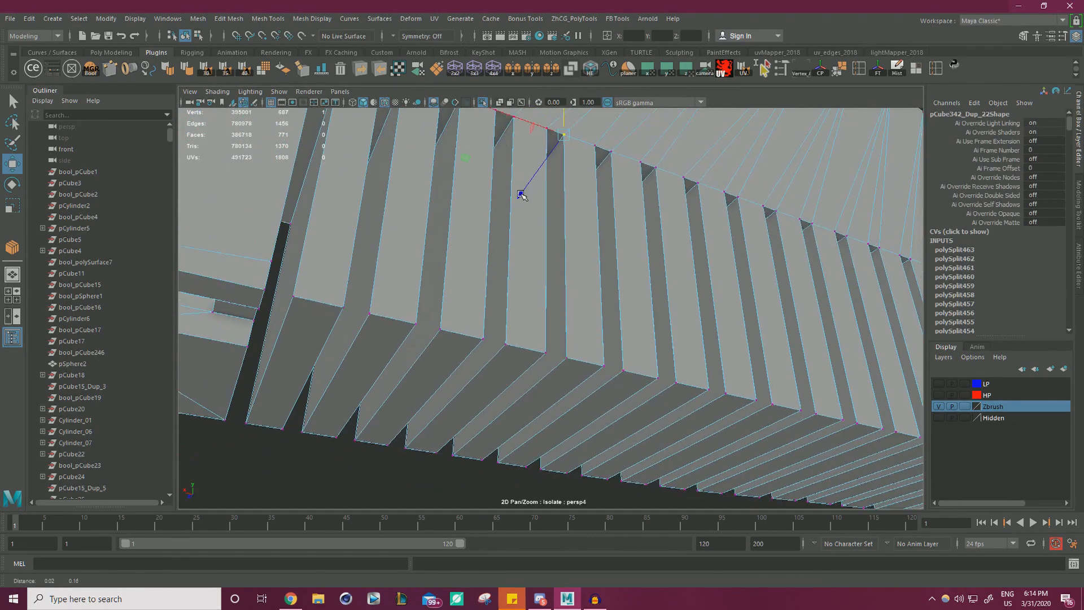
alt+drag(522, 195, 590, 237)
alt+drag(590, 149, 745, 288)
alt+right_drag(745, 287, 384, 286)
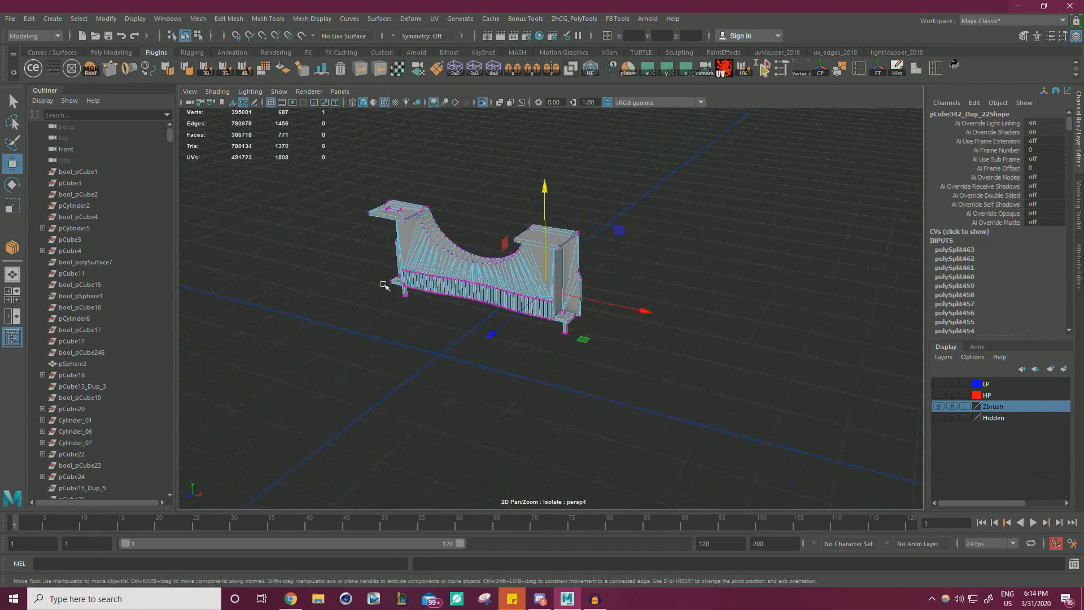
drag(697, 343, 300, 143)
shift+right_drag(726, 249, 752, 183)
right_drag(555, 249, 607, 232)
click(711, 210)
key(q)
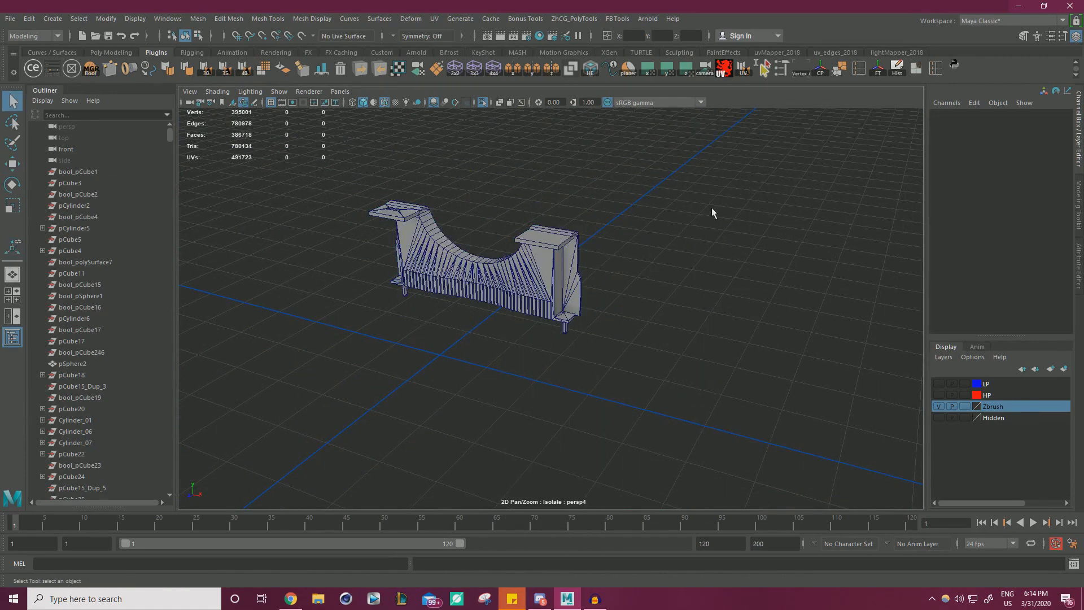
Select the cleaned comb panel and end its isolation to show the whole typewriter.
alt+drag(712, 210, 291, 208)
alt+right_drag(291, 208, 624, 249)
mouse_move(625, 249)
alt+mouse_down()
mouse_move(593, 248)
mouse_move(615, 255)
alt+mouse_up()
click(678, 299)
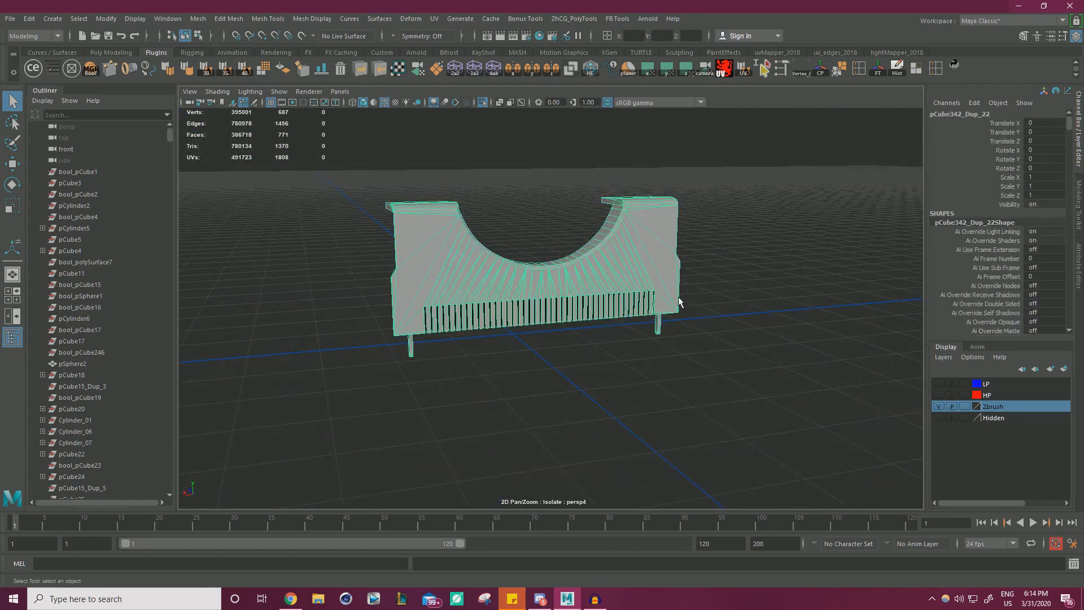
alt+drag(751, 365, 713, 356)
alt+right_drag(713, 355, 741, 356)
click(567, 383)
click(384, 211)
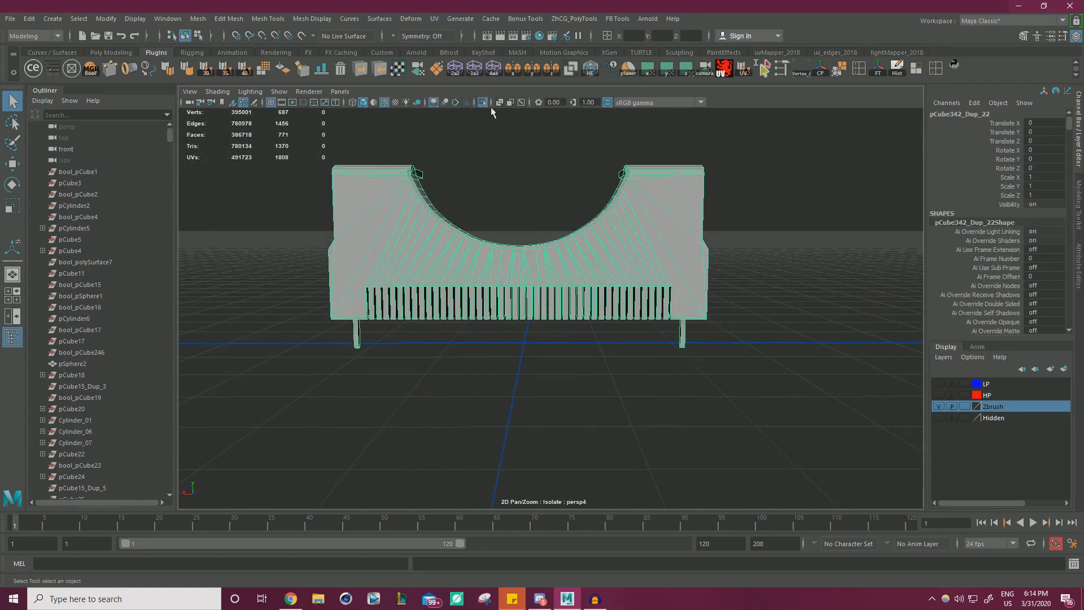
key(ctrl+1)
alt+drag(528, 152, 754, 261)
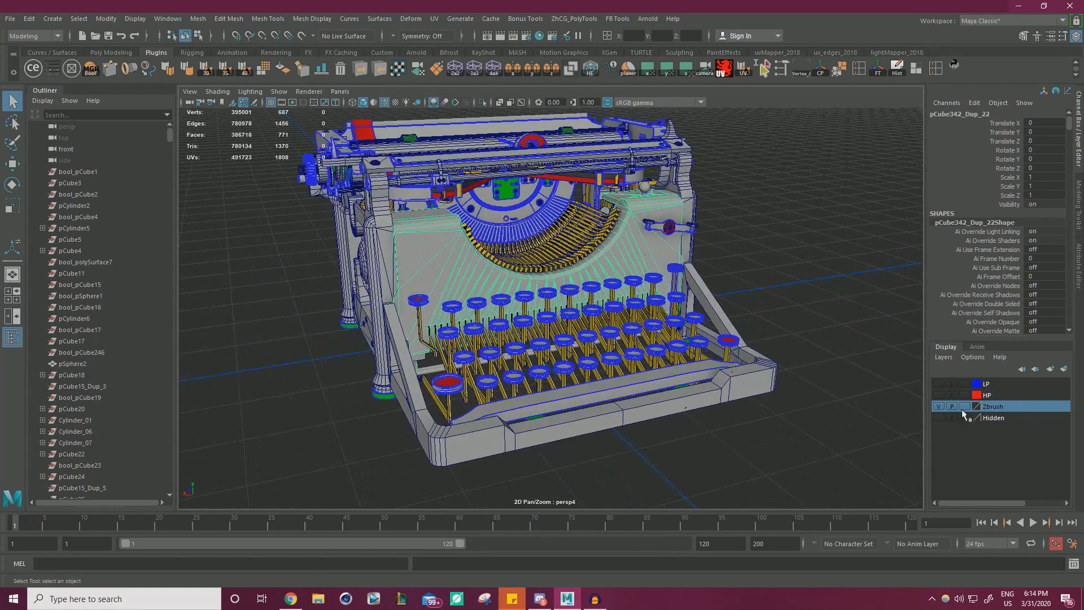
Add the selected comb panel to the LP display layer.
right_click(991, 386)
click(993, 412)
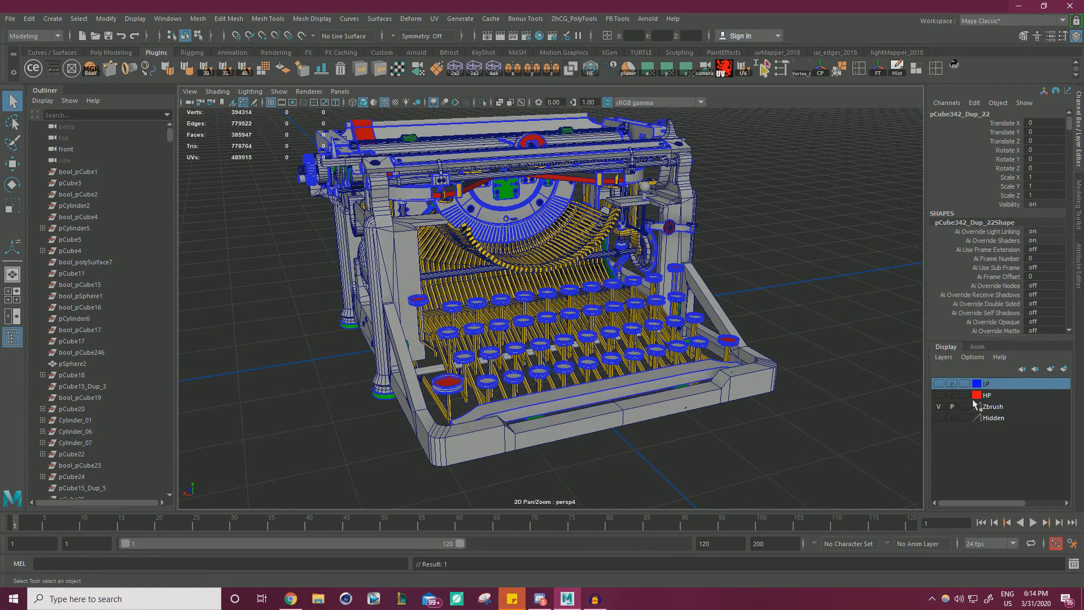
click(817, 256)
Select the ball-topped knob pSphere2 on the bracket beside the type basket and frame it.
alt+drag(817, 255, 838, 266)
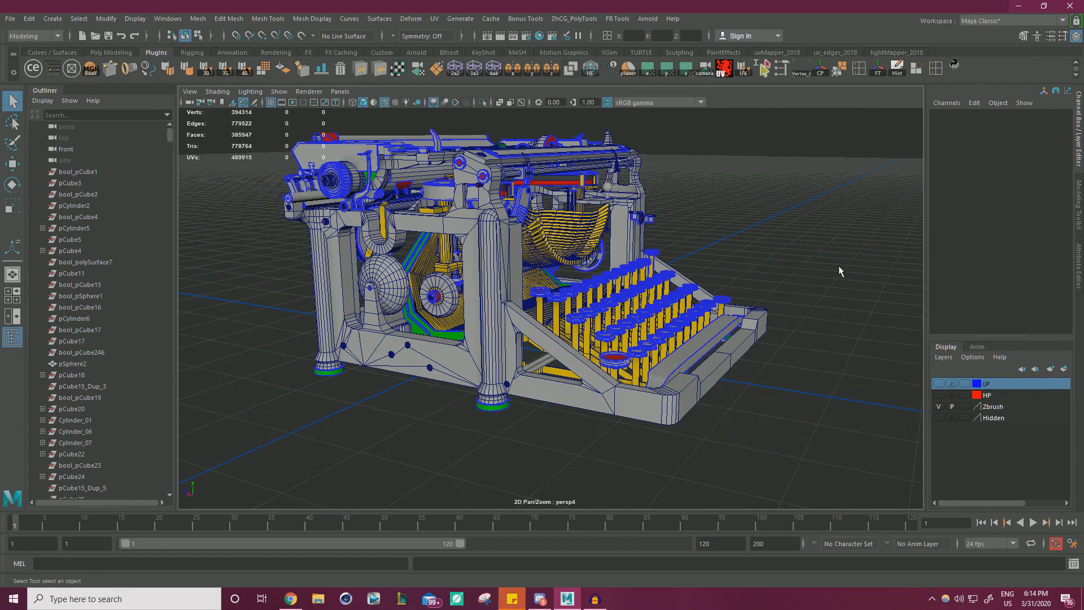
alt+drag(839, 266, 587, 313)
alt+right_drag(587, 313, 722, 297)
alt+middle_drag(722, 296, 605, 322)
alt+right_drag(605, 323, 729, 305)
alt+middle_drag(620, 240, 578, 323)
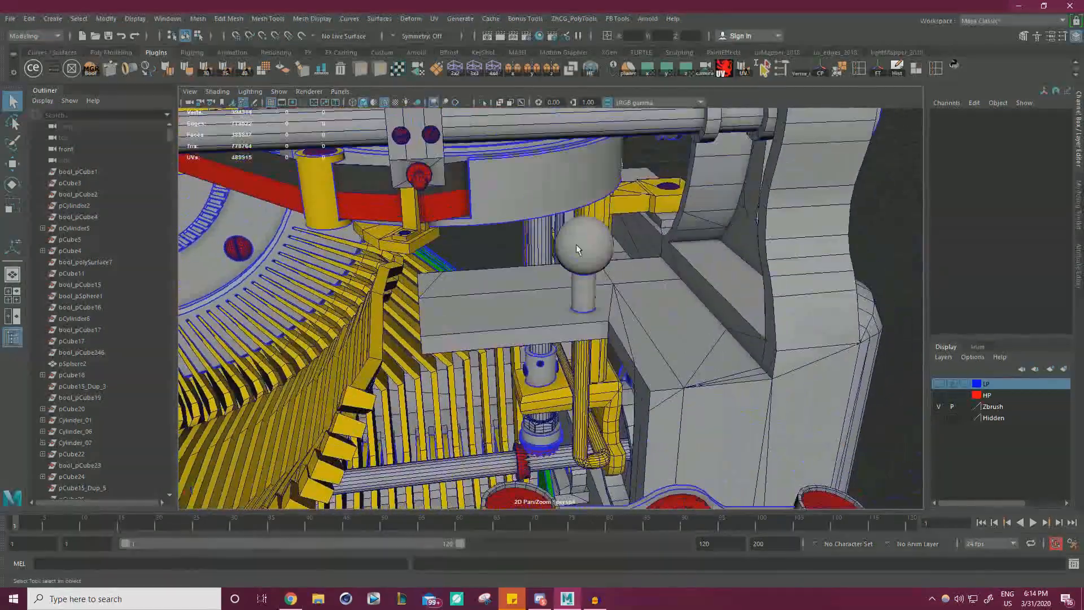
click(576, 243)
key(w)
key(f)
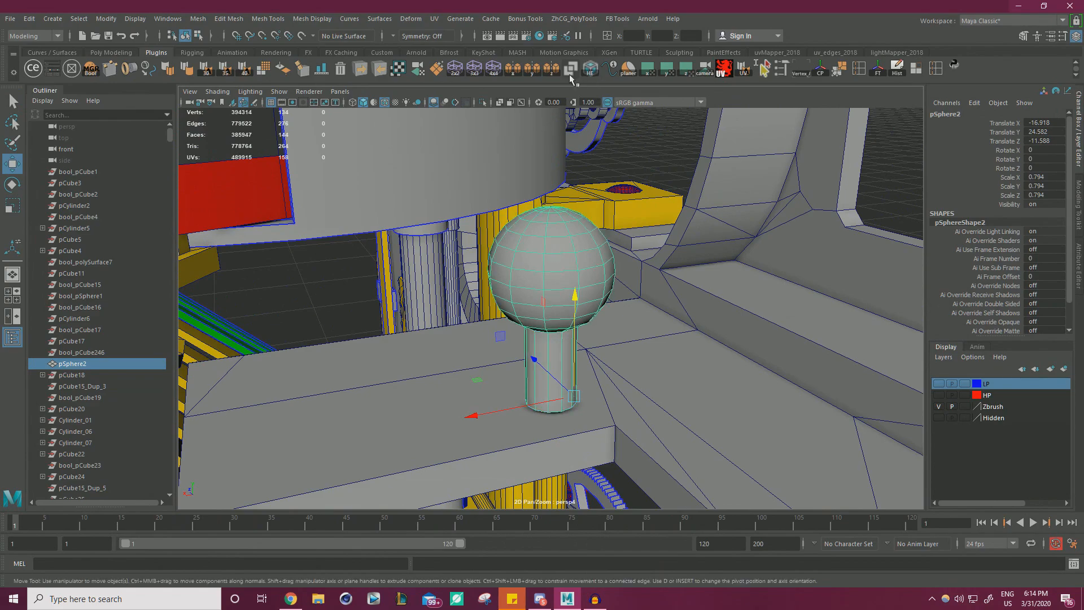
Isolate the ball-topped knob and examine its mesh from the side and below.
alt+drag(632, 265, 445, 190)
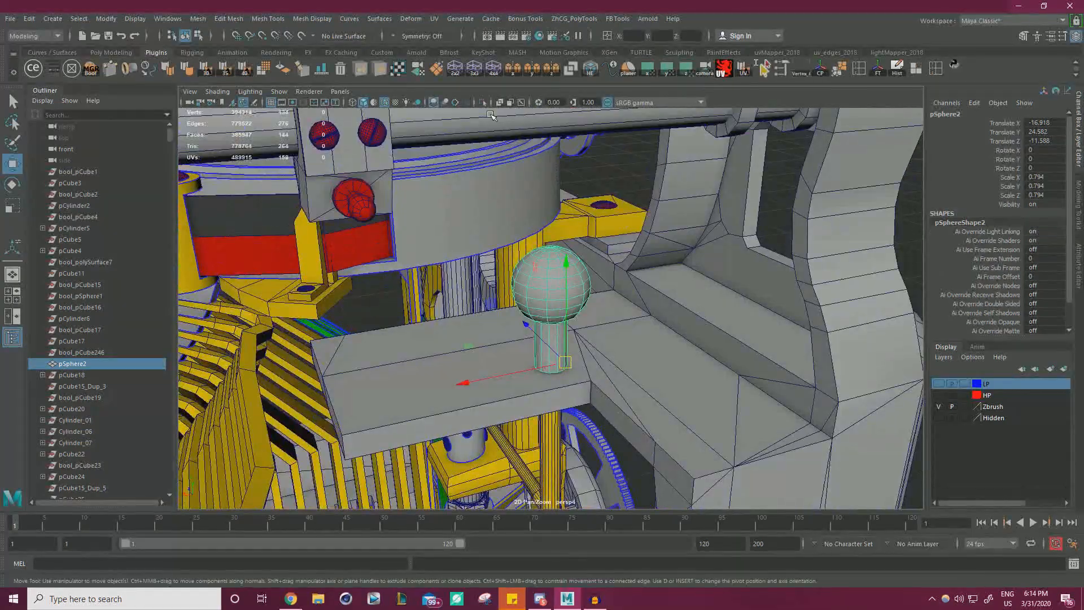
click(483, 103)
alt+right_drag(554, 163, 632, 237)
alt+drag(641, 252, 641, 296)
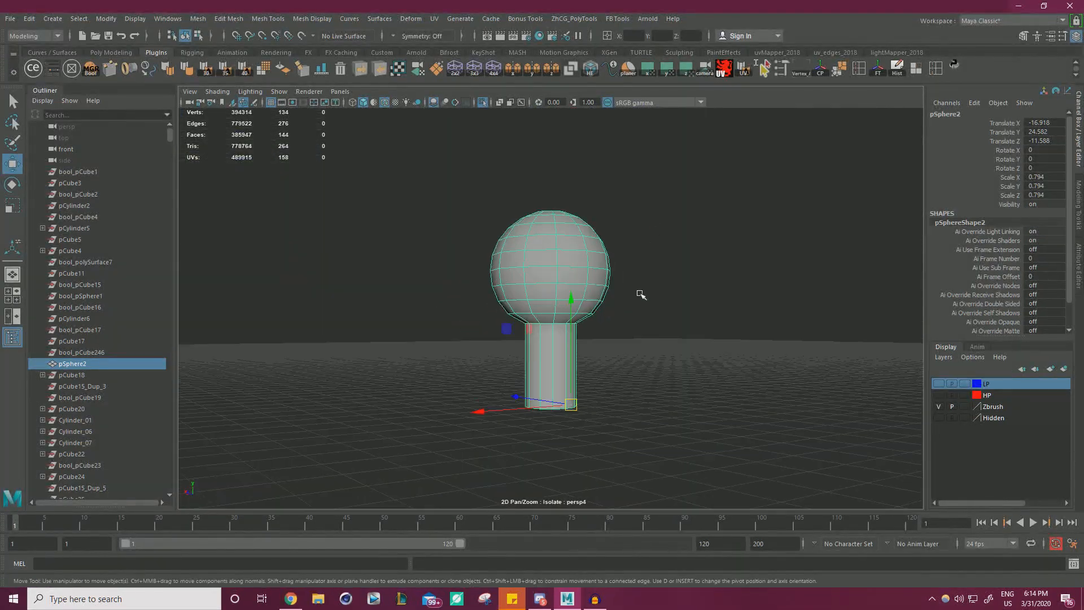
alt+right_drag(642, 295, 697, 283)
alt+drag(697, 283, 665, 341)
alt+right_drag(666, 341, 646, 309)
alt+drag(646, 310, 603, 294)
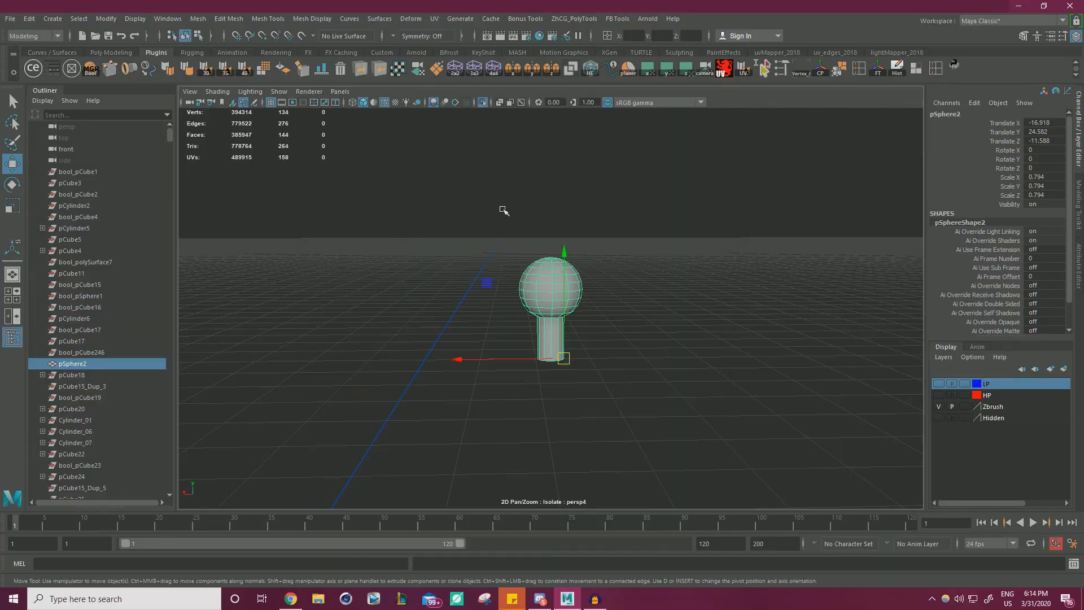
End the ball-topped knob's isolation and look over the whole typewriter for the next part to clean.
click(484, 103)
alt+right_drag(508, 265, 327, 265)
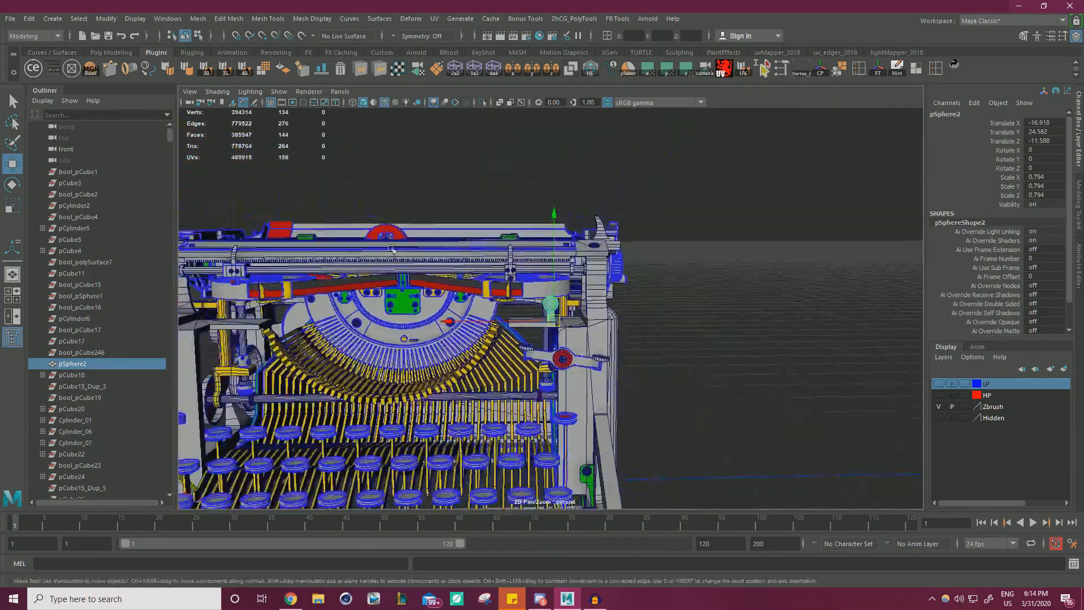
alt+middle_drag(327, 265, 530, 242)
alt+drag(531, 242, 681, 221)
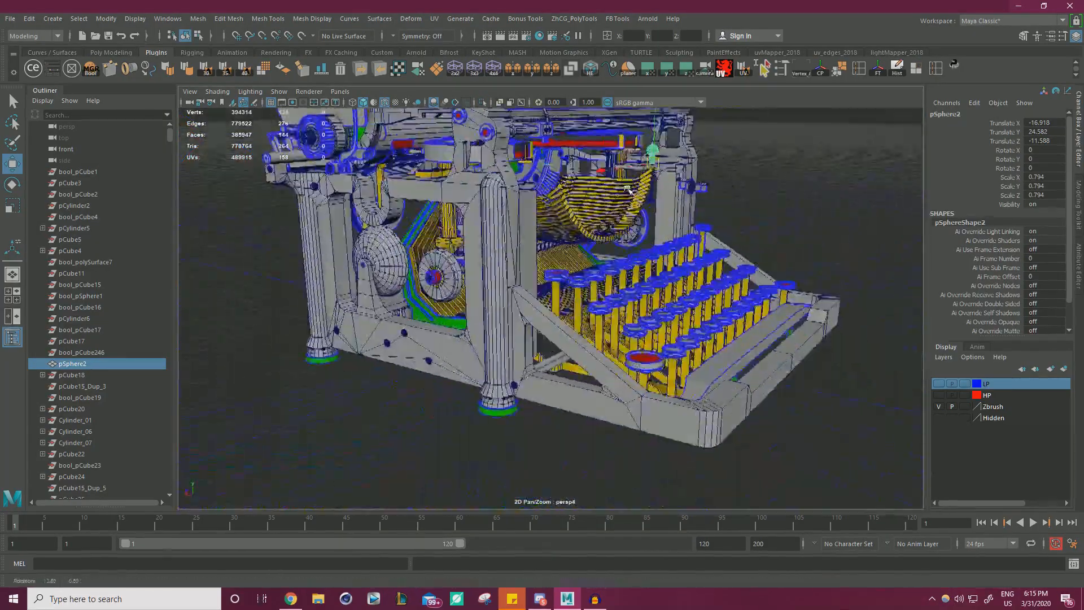
alt+middle_drag(680, 221, 648, 219)
alt+drag(648, 220, 315, 281)
alt+right_drag(315, 281, 475, 285)
alt+drag(475, 286, 619, 266)
click(556, 238)
alt+right_drag(619, 267, 407, 299)
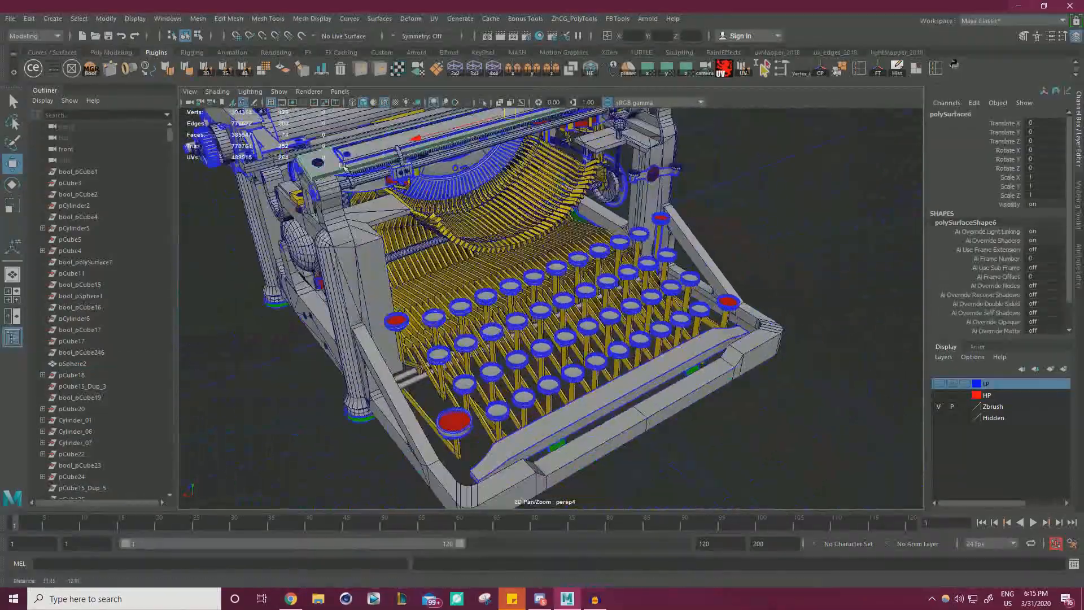
alt+drag(406, 299, 440, 302)
alt+right_drag(440, 302, 456, 296)
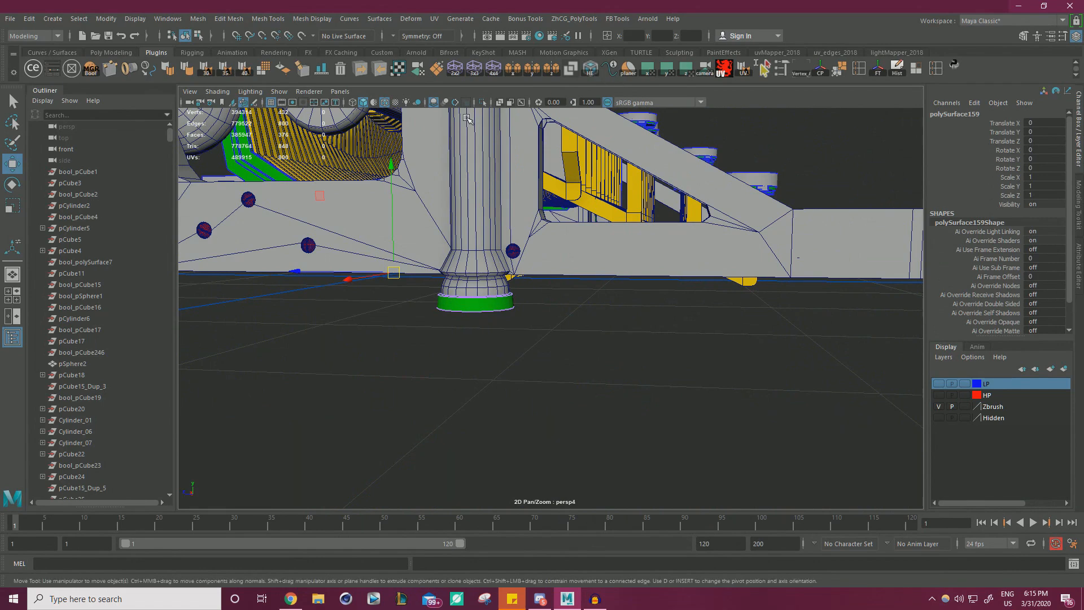
Examine the green ring under a typewriter foot from the side and from below.
alt+right_drag(478, 307, 585, 300)
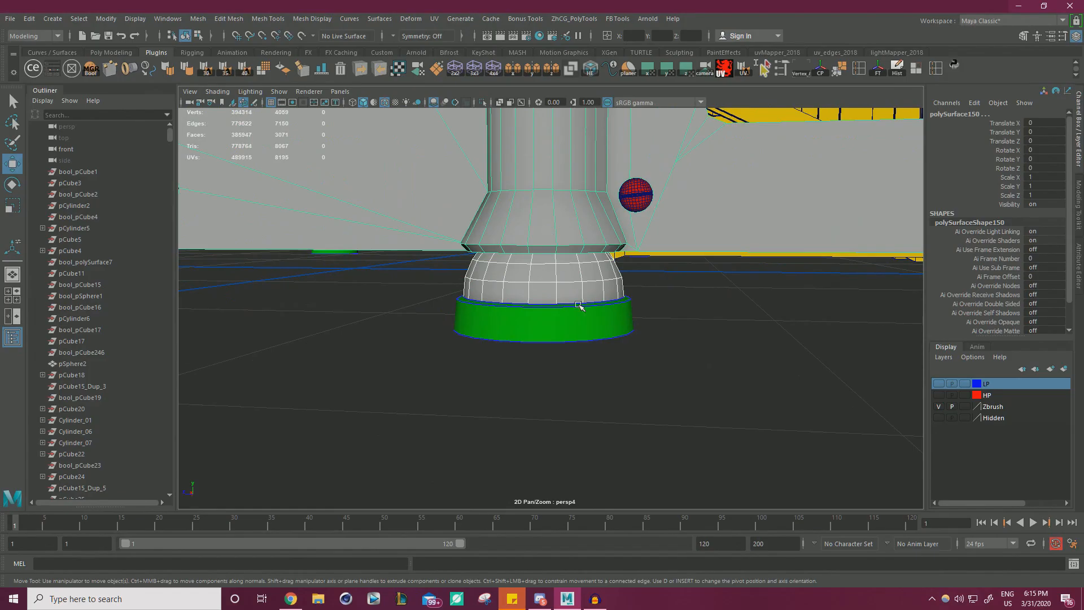
click(508, 333)
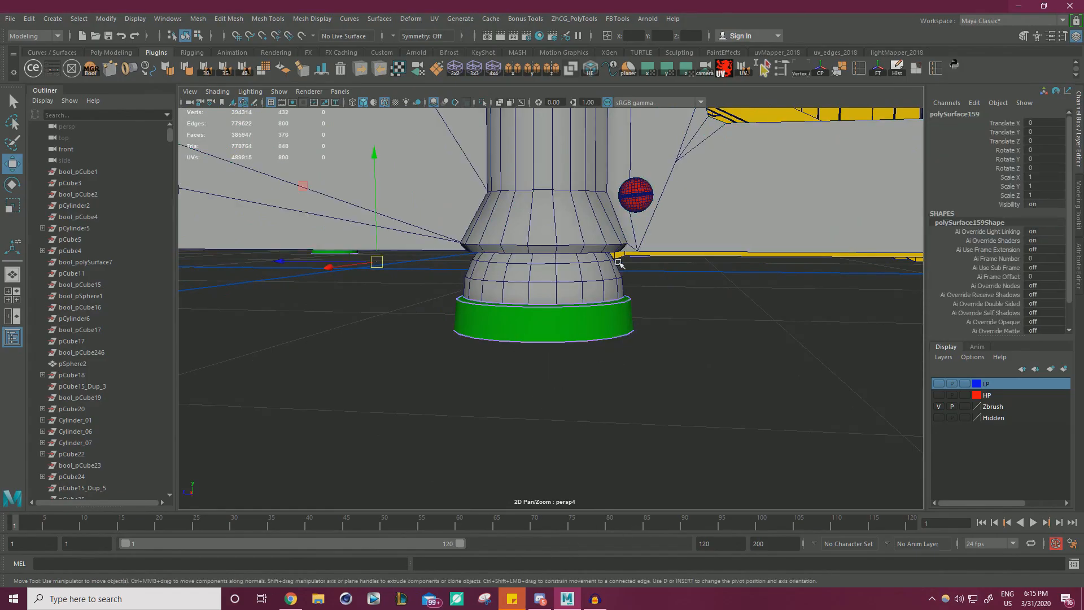
alt+right_drag(741, 317, 508, 304)
alt+drag(509, 305, 455, 273)
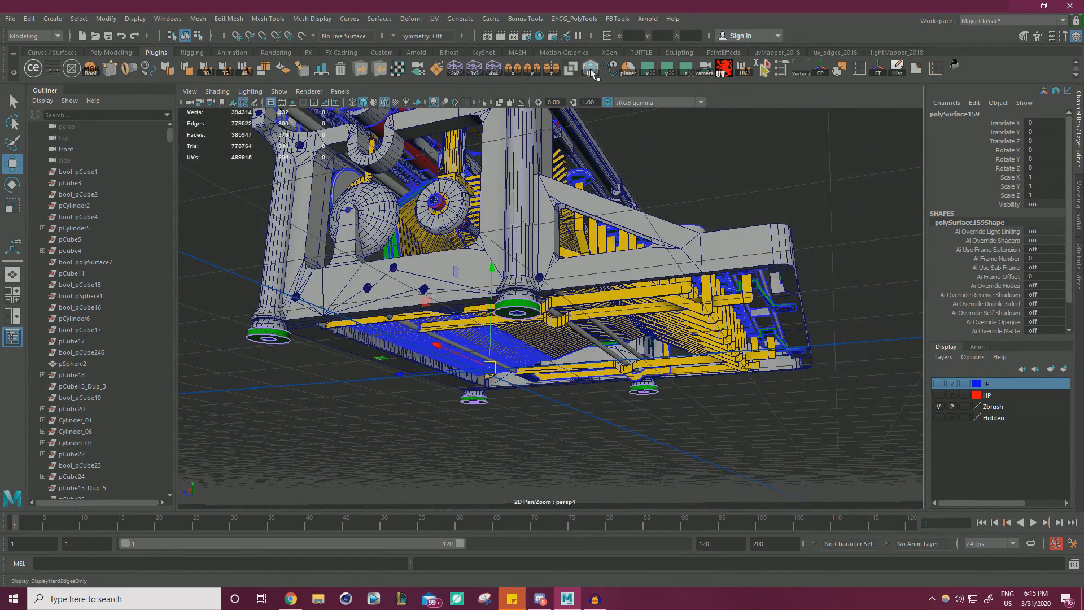
click(607, 402)
scroll(654, 374, up, 3)
scroll(654, 374, up, 3)
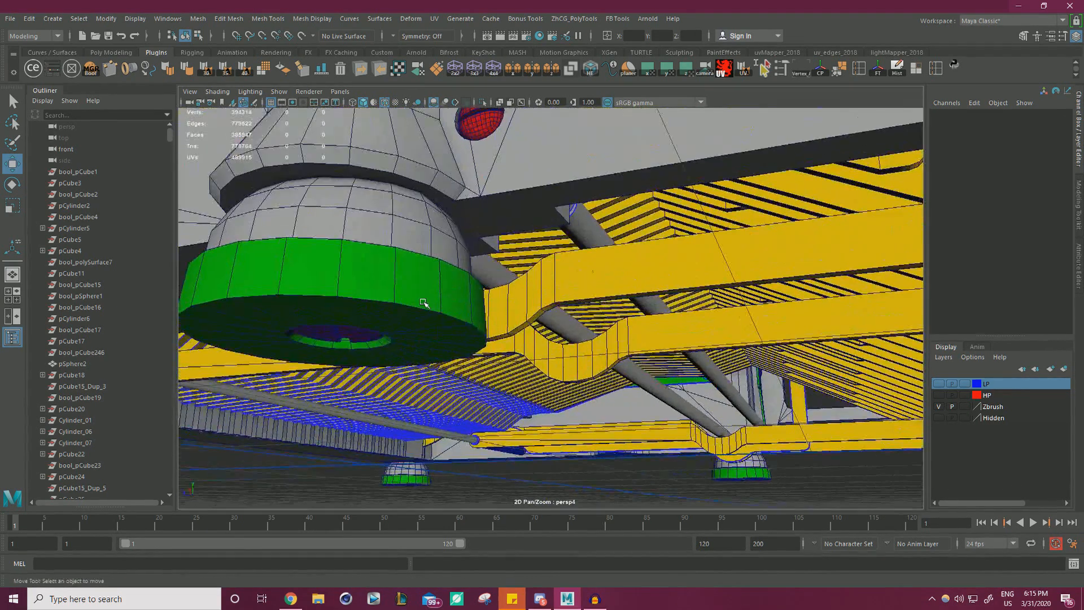
Isolate the green foot rings, inspect all four of them, and end the isolation.
click(427, 302)
click(483, 102)
scroll(307, 191, down, 5)
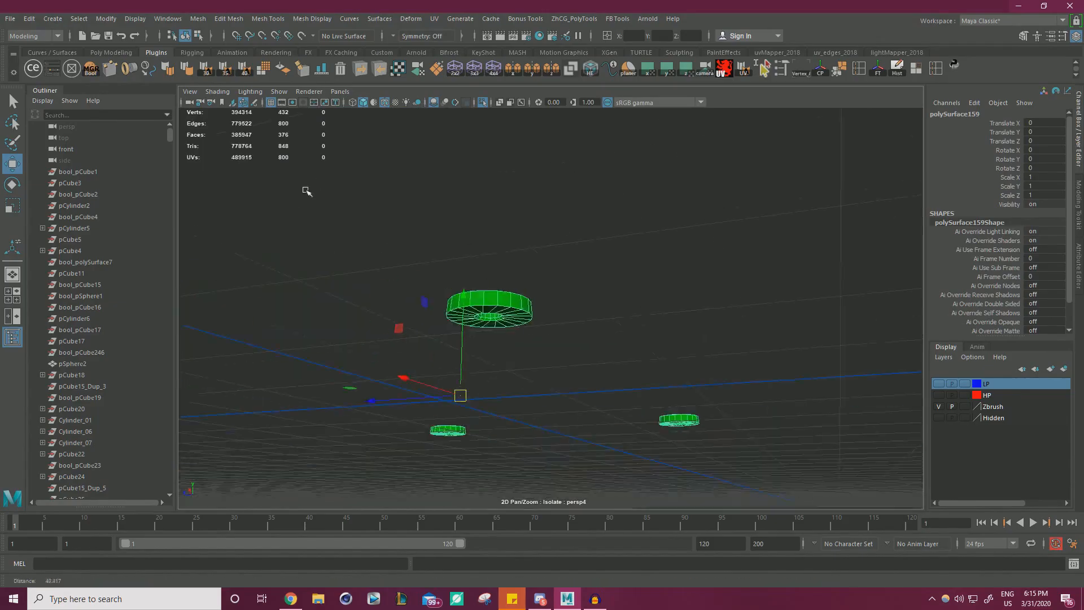
scroll(613, 213, up, 2)
scroll(612, 213, down, 3)
alt+middle_drag(495, 222, 606, 248)
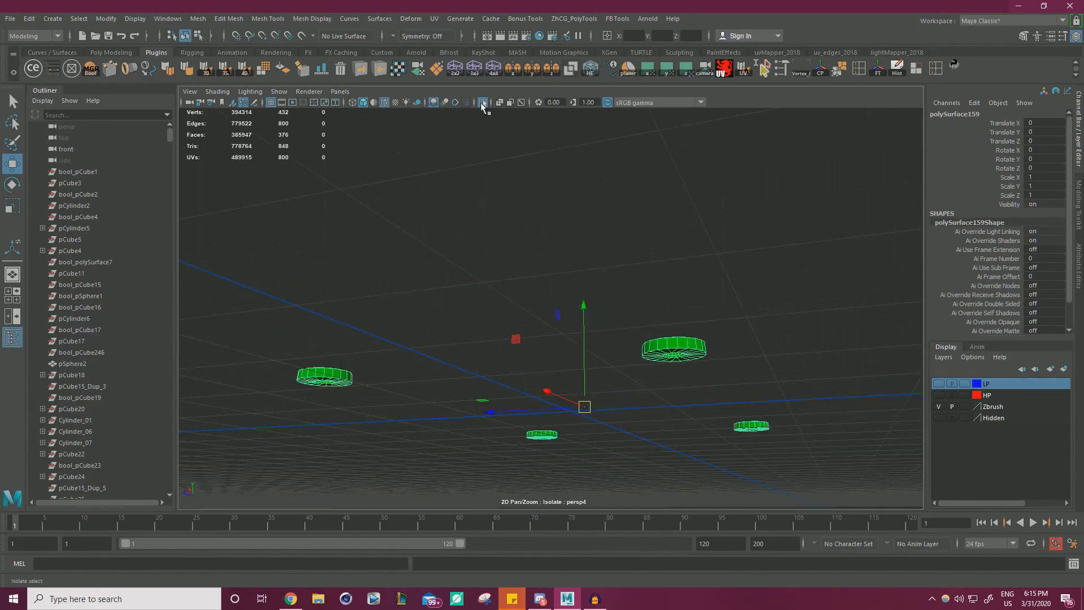
click(483, 102)
Delete the slotted screws set into the undersides of the green foot rings.
scroll(515, 234, up, 6)
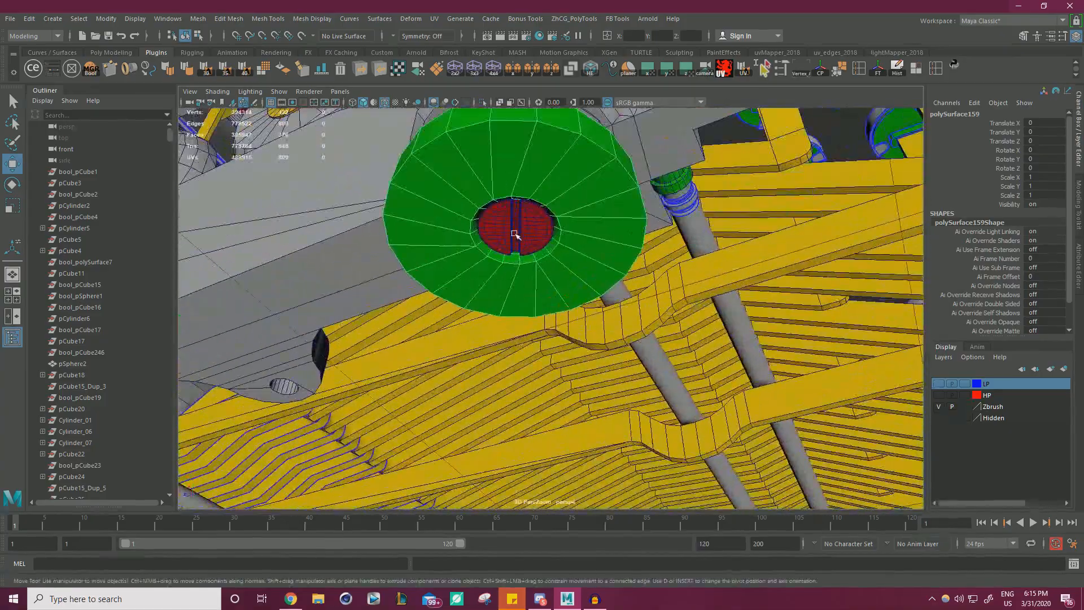
key(Delete)
scroll(543, 254, down, 4)
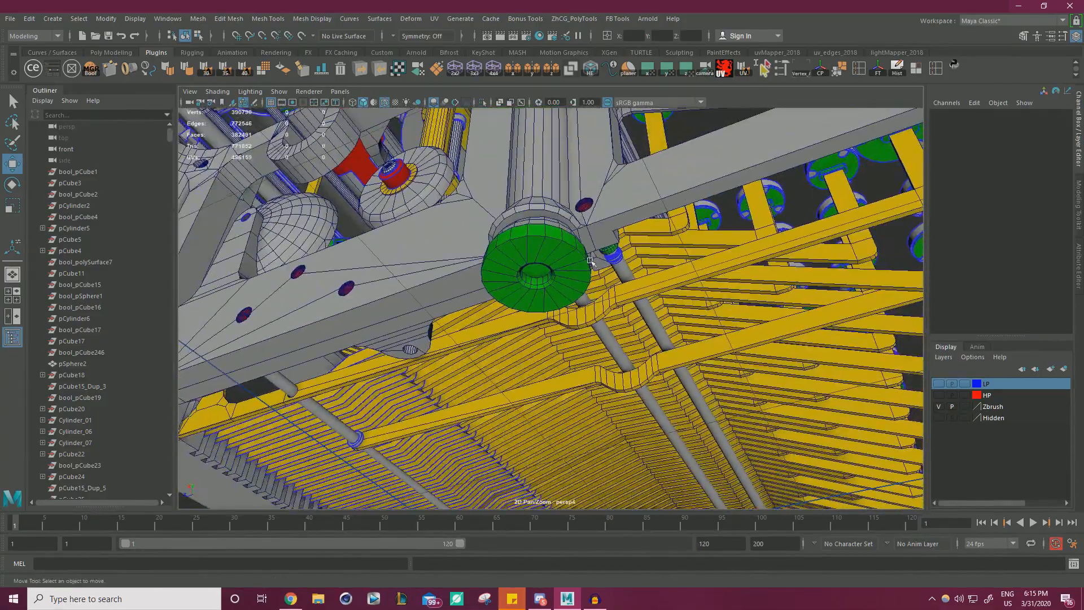
scroll(483, 246, down, 5)
alt+drag(483, 246, 542, 259)
scroll(542, 260, up, 5)
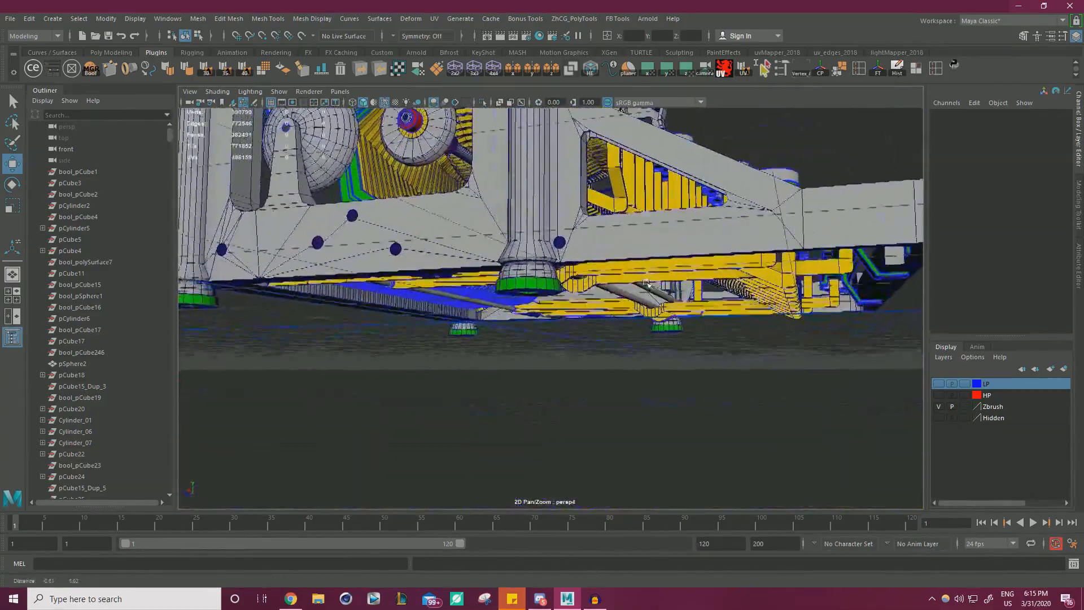
Select the green foot rings, isolate them and frame one ring from above.
click(543, 260)
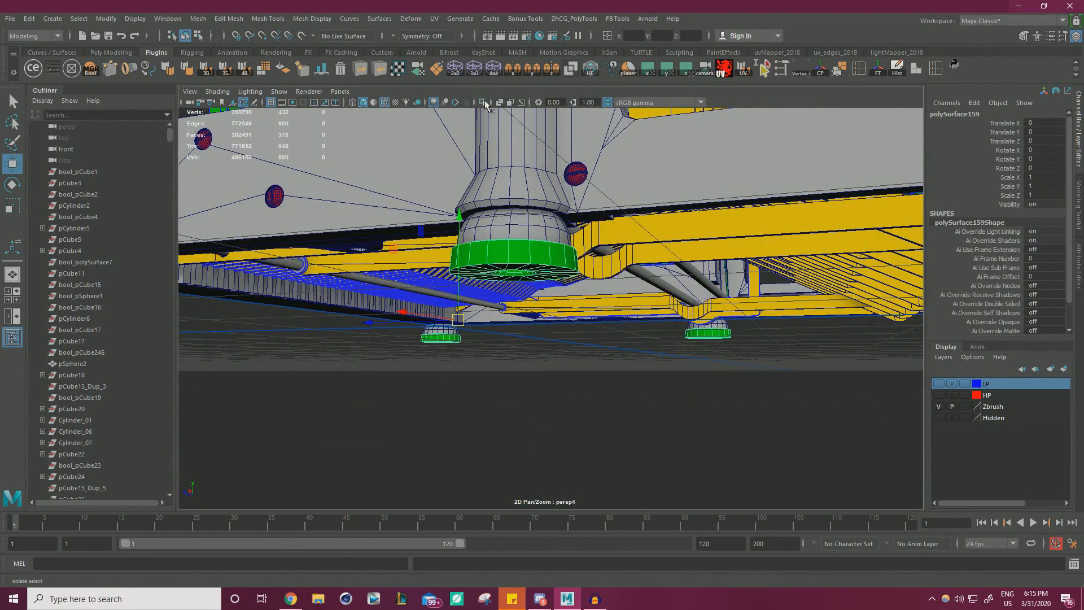
key(ctrl+1)
alt+drag(540, 150, 655, 267)
alt+right_drag(655, 267, 713, 281)
Delete the edges of the narrow bevel band around the foot ring's top face, leaving a single flat cap.
right_drag(349, 206, 349, 223)
click(480, 189)
alt+right_drag(497, 203, 384, 125)
alt+drag(383, 124, 404, 167)
alt+right_drag(405, 167, 507, 187)
alt+middle_drag(539, 395, 506, 168)
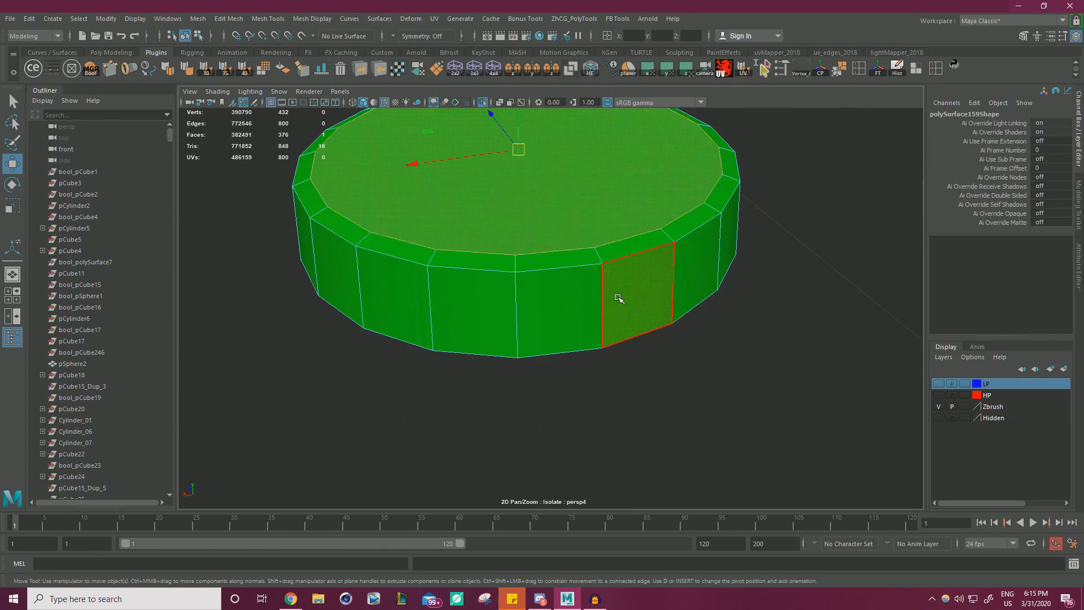
key(shift+period)
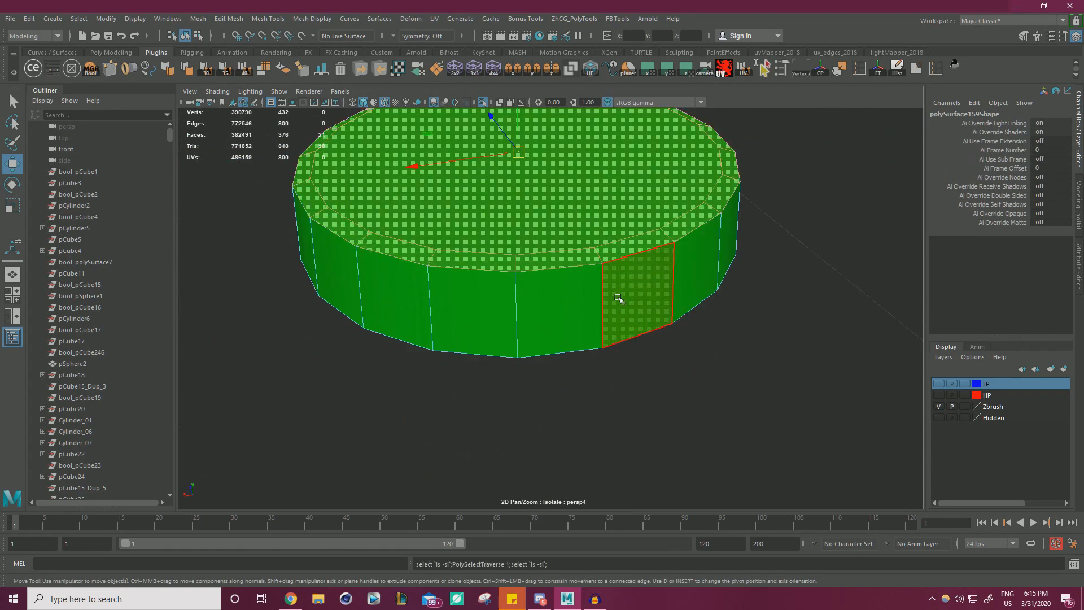
ctrl+click(571, 215)
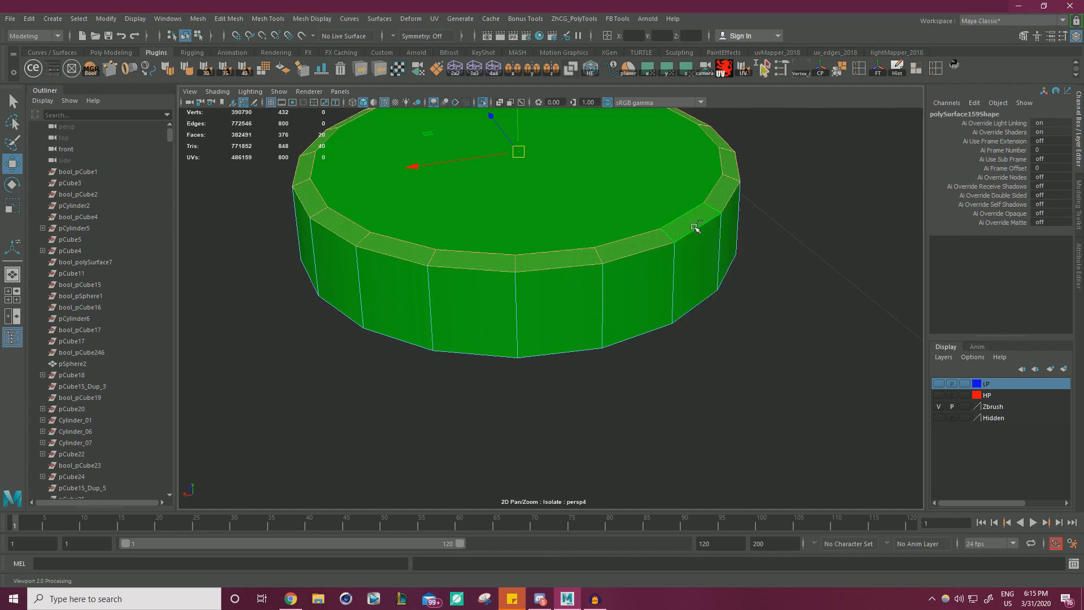
ctrl+right_drag(809, 244, 882, 190)
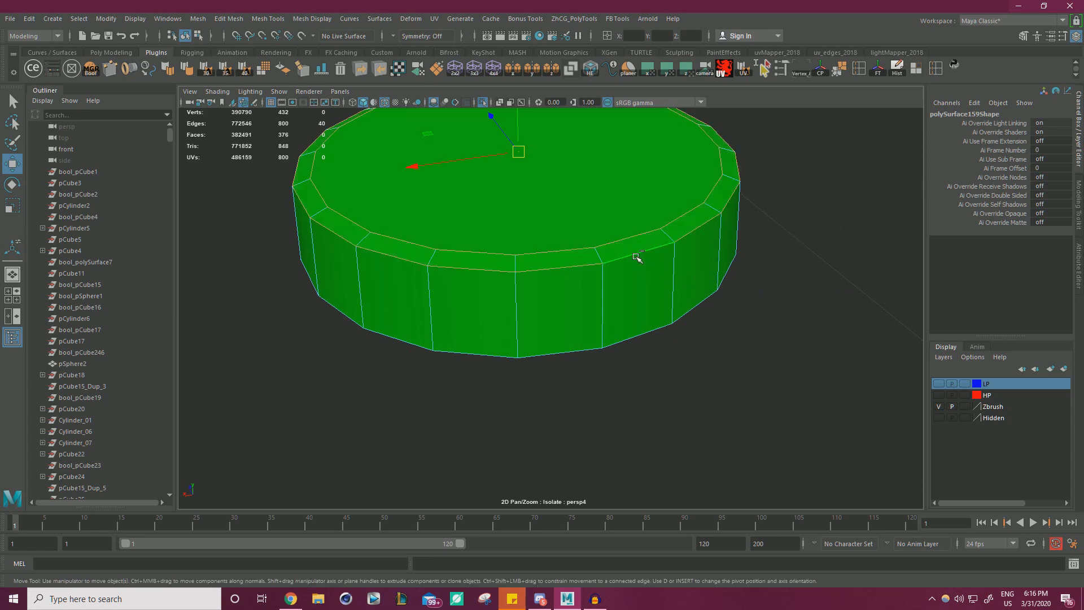
key(Delete)
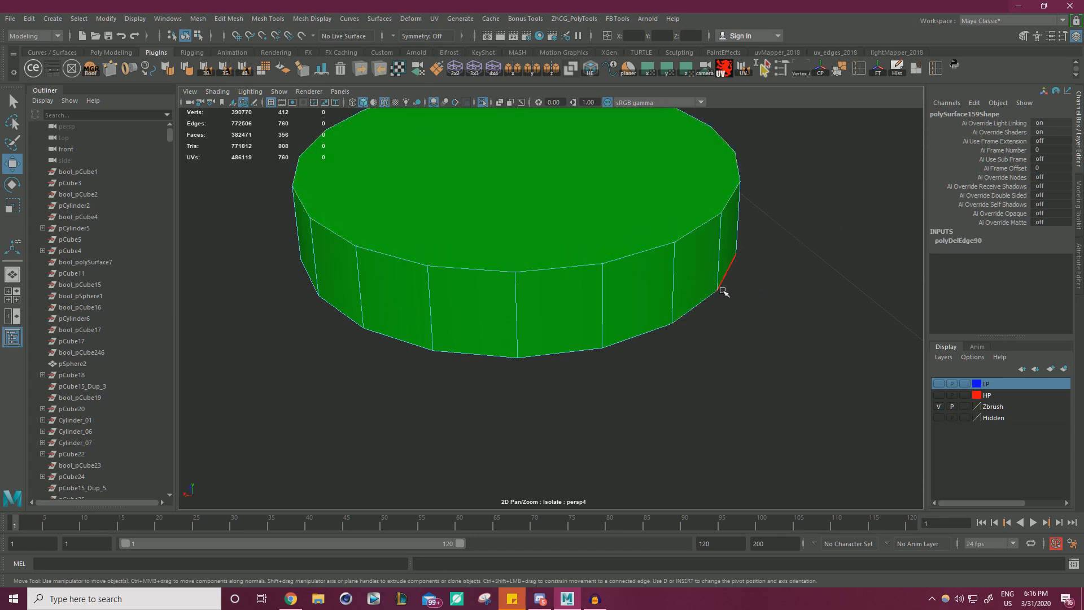
Select all faces of the simplified foot ring and end the isolation.
alt+right_drag(688, 284, 570, 272)
alt+drag(570, 273, 576, 212)
alt+right_drag(649, 249, 687, 256)
alt+middle_drag(592, 136, 599, 266)
right_drag(590, 272, 590, 303)
double_click(580, 275)
click(483, 102)
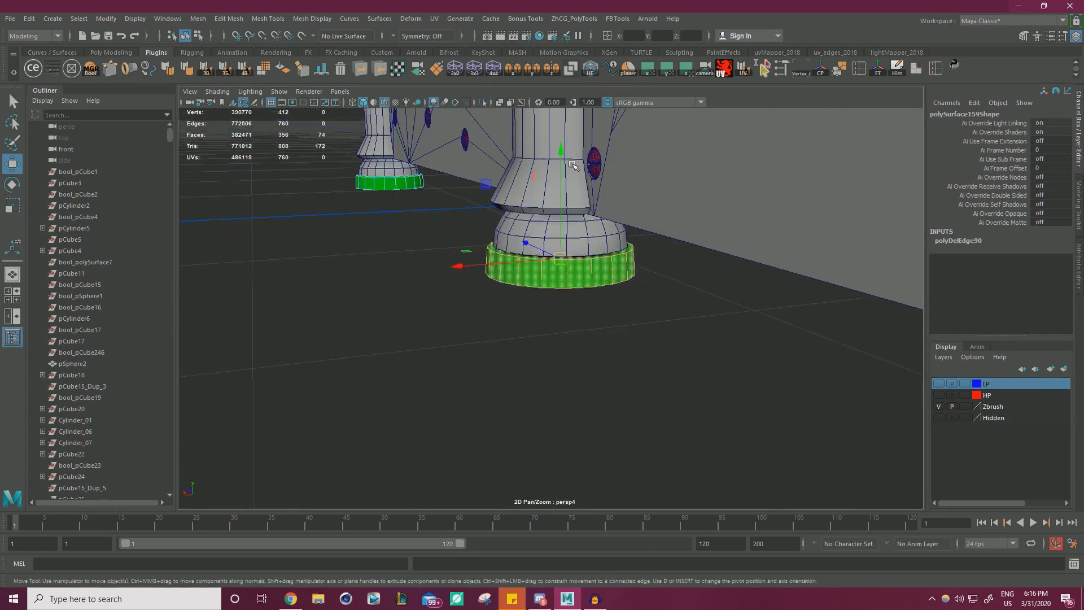
Examine the simplified foot ring against its leg, focusing on the gap below the rounded foot.
alt+drag(595, 243, 638, 235)
alt+right_drag(638, 234, 682, 225)
alt+middle_drag(682, 226, 617, 214)
alt+right_drag(617, 215, 566, 286)
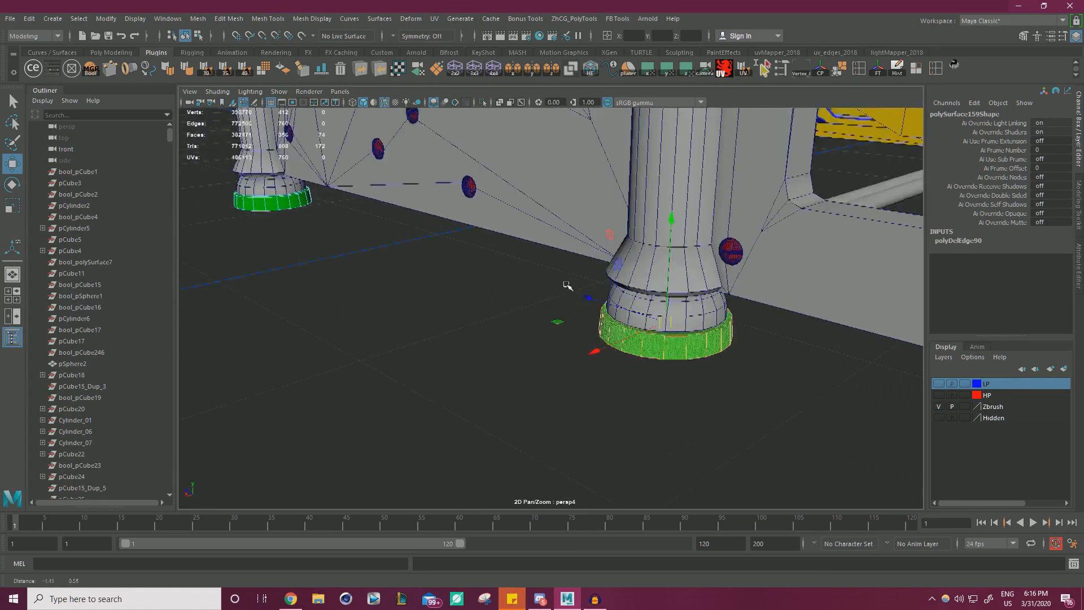
alt+drag(567, 286, 531, 274)
alt+middle_drag(531, 273, 610, 385)
alt+right_drag(610, 385, 719, 363)
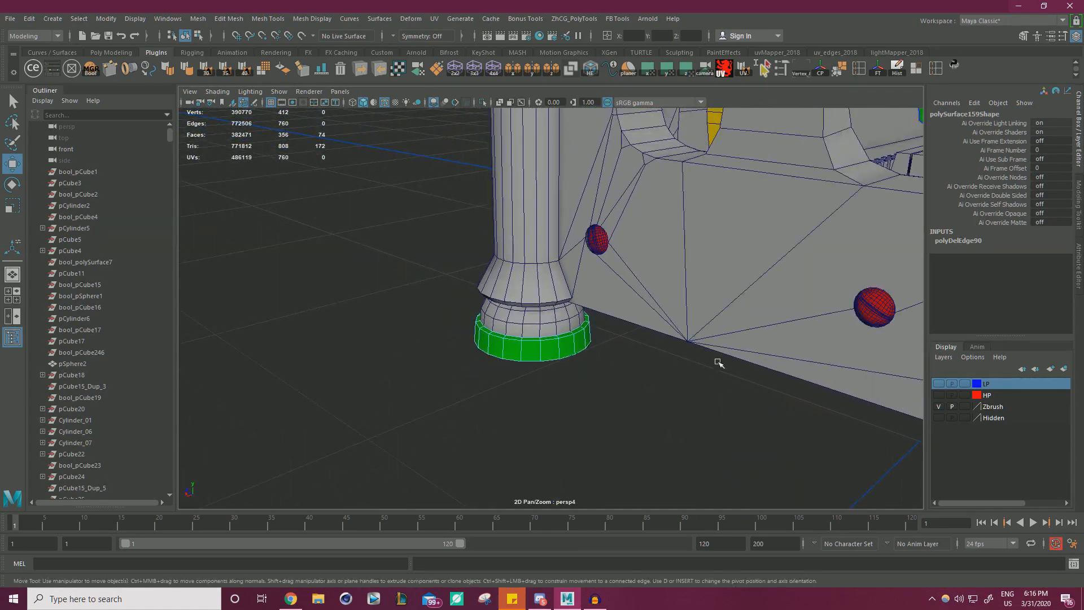
alt+middle_drag(719, 363, 542, 305)
alt+drag(542, 305, 545, 266)
alt+right_drag(544, 266, 598, 309)
alt+drag(601, 311, 638, 319)
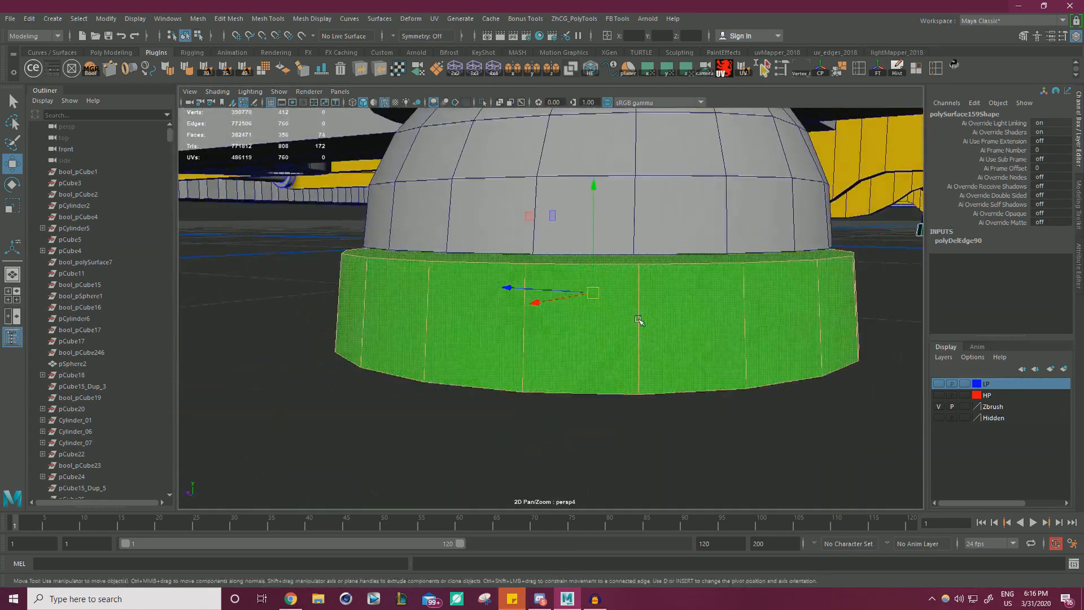
alt+middle_drag(638, 320, 616, 323)
alt+right_drag(616, 323, 726, 314)
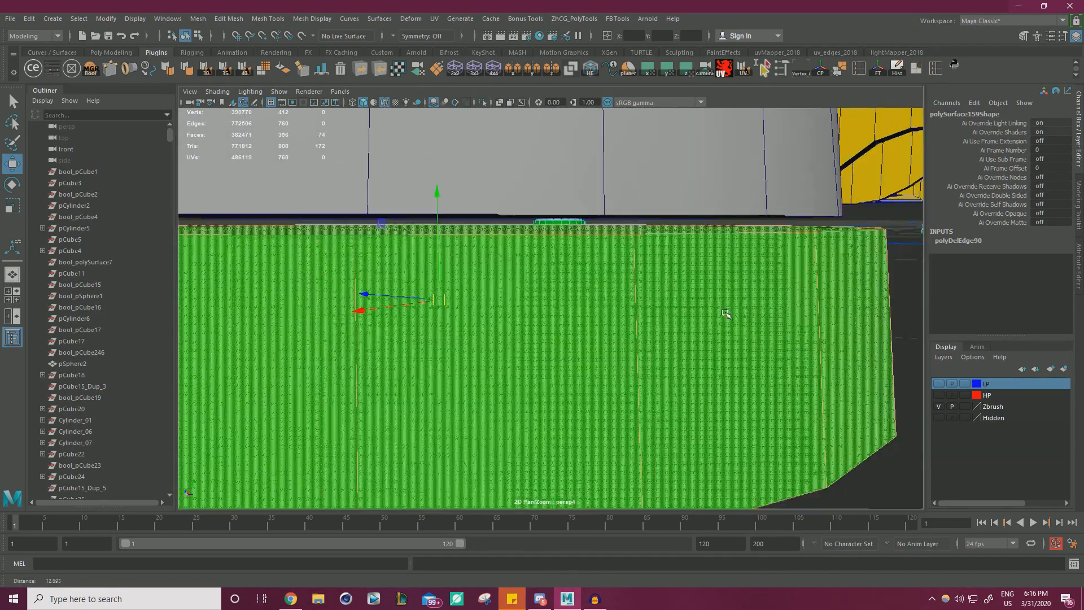
alt+drag(726, 314, 713, 310)
Raise the ring's top face to the lower edge of the rounded foot and show the HP layer for comparison.
click(554, 231)
drag(442, 190, 610, 213)
alt+right_drag(700, 262, 587, 262)
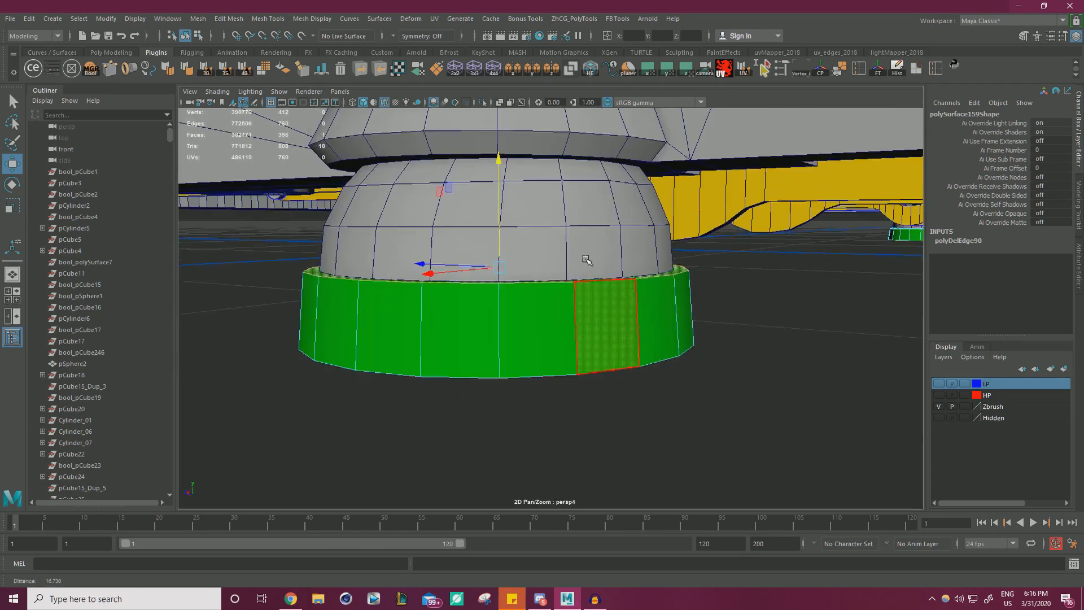
alt+drag(587, 261, 634, 213)
alt+right_drag(634, 213, 751, 284)
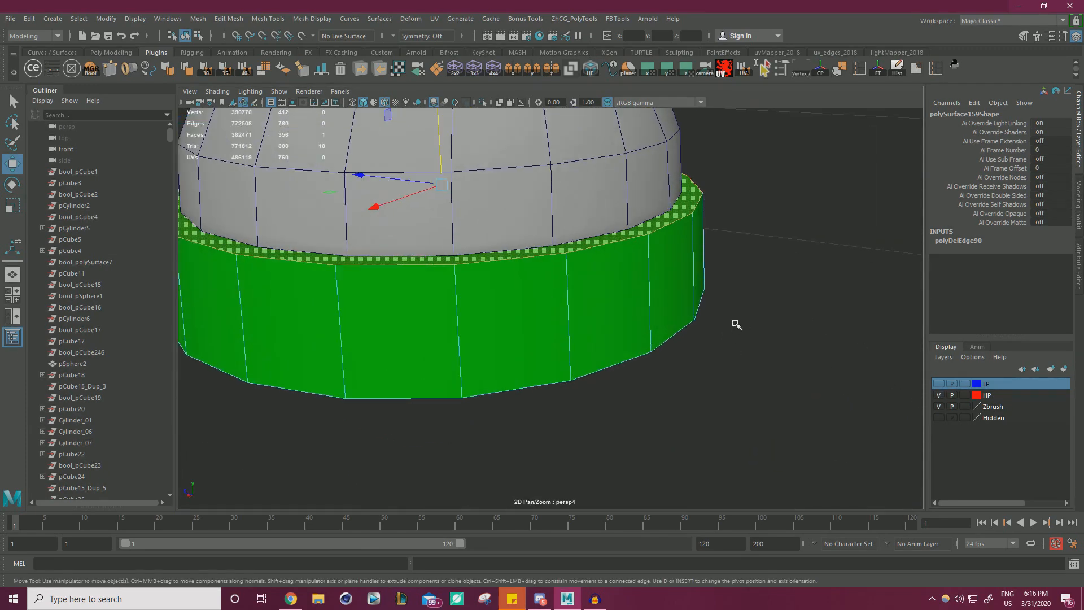
alt+right_drag(750, 252, 682, 268)
drag(438, 161, 446, 203)
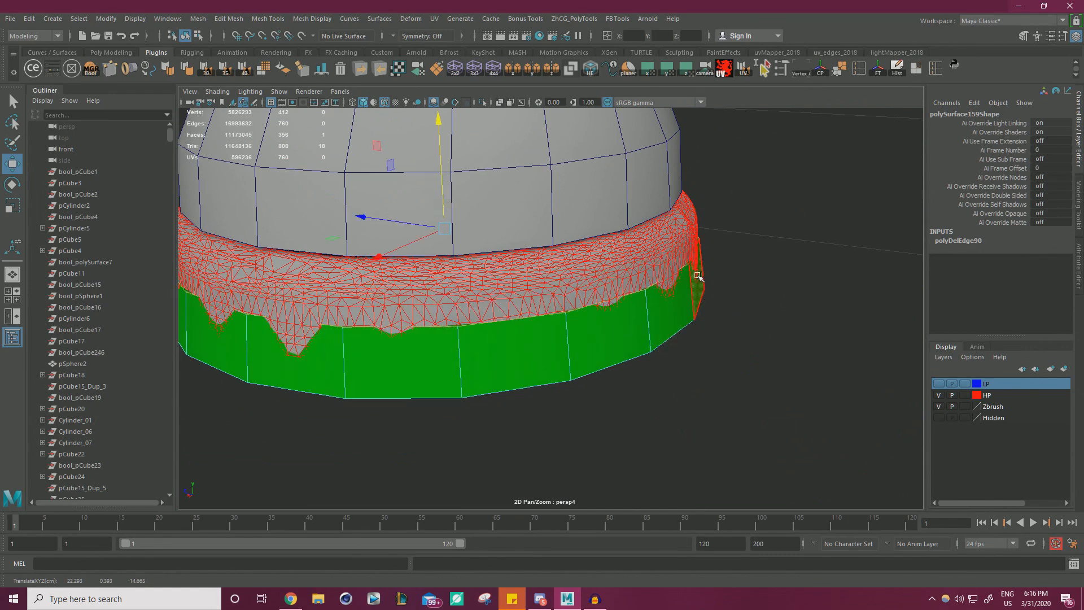
key(ctrl+z)
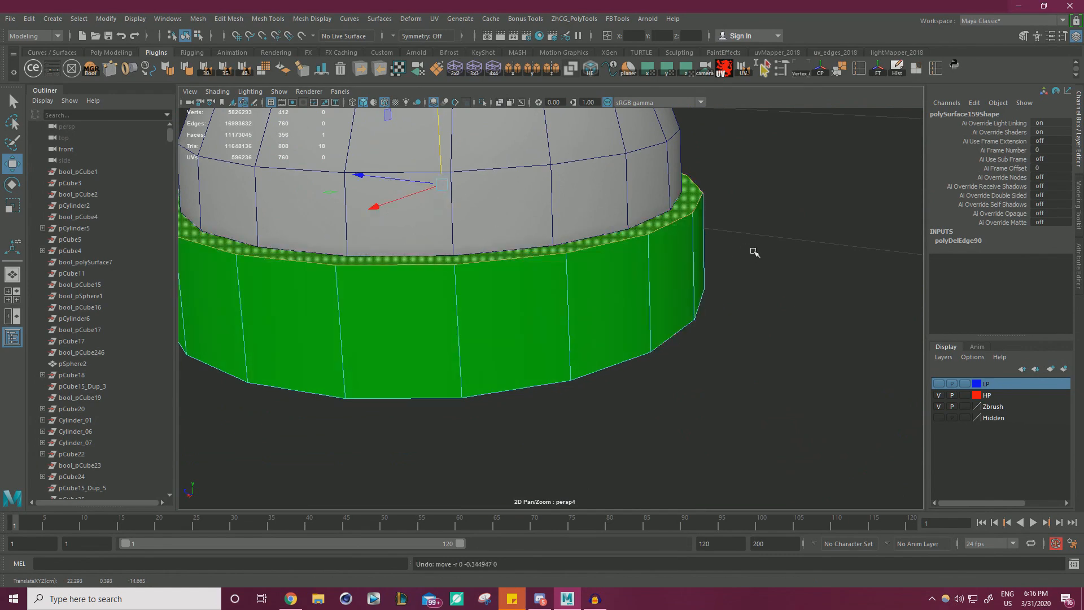
Bevel the border of the foot ring's top face with a fraction of 0.2 to match the HP mesh.
right_drag(753, 250, 753, 278)
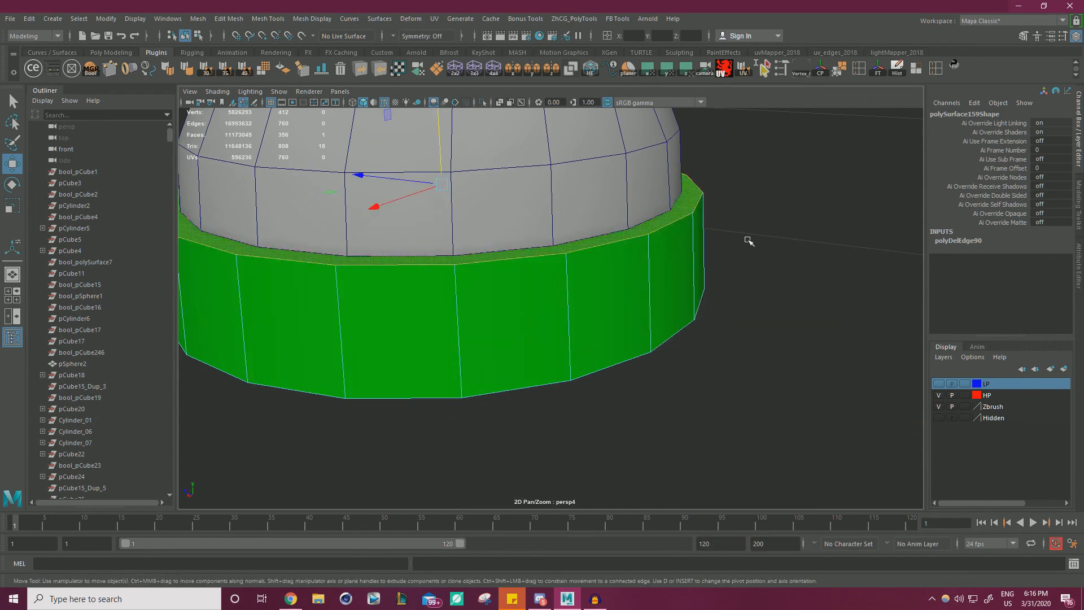
key(ctrl+b)
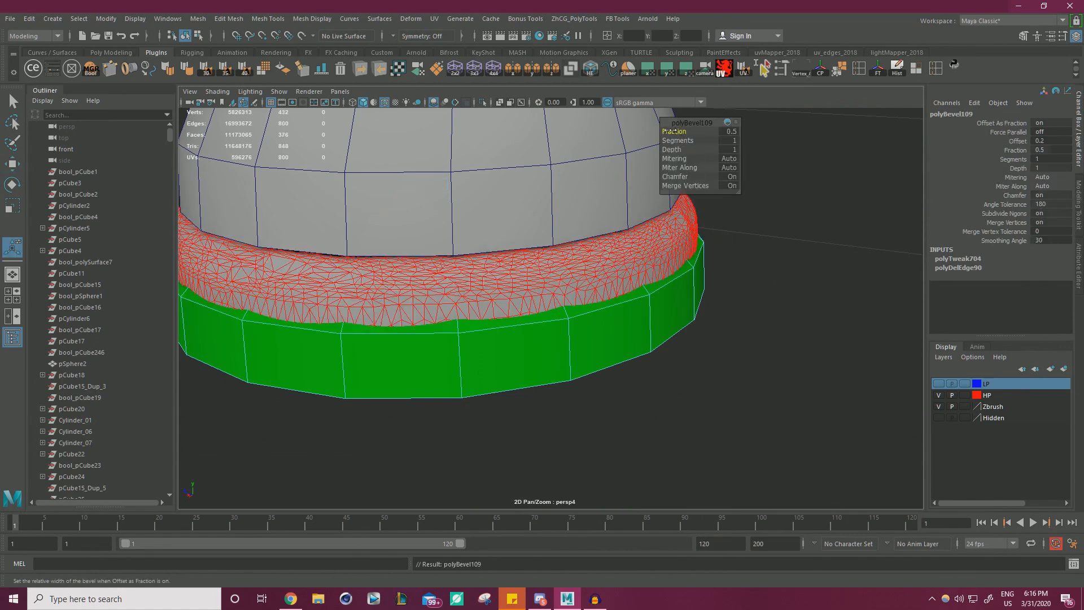
drag(671, 130, 669, 131)
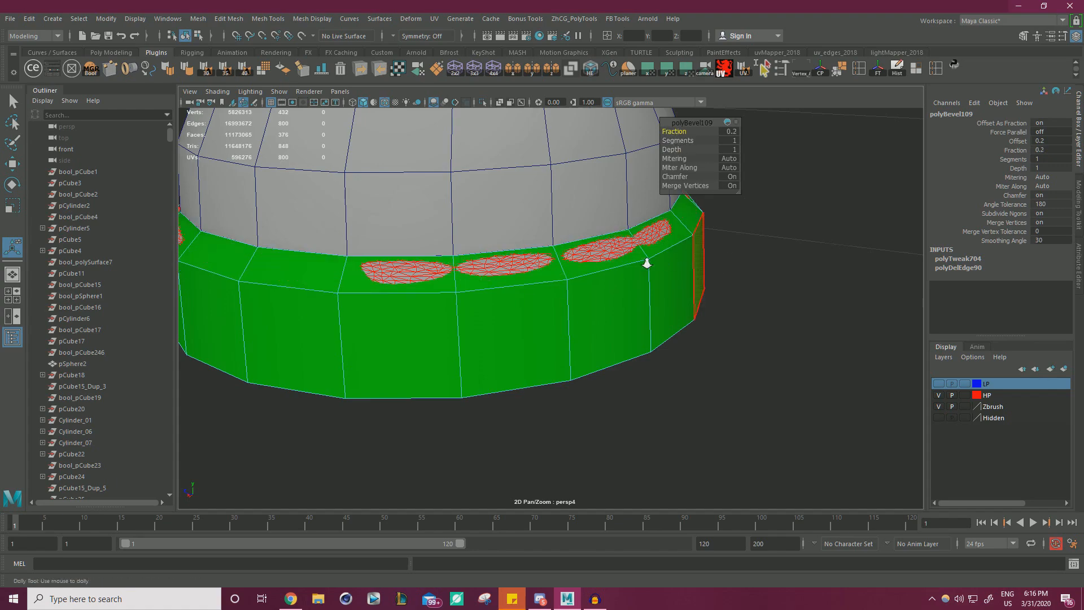
alt+right_drag(646, 261, 580, 317)
alt+drag(581, 317, 459, 236)
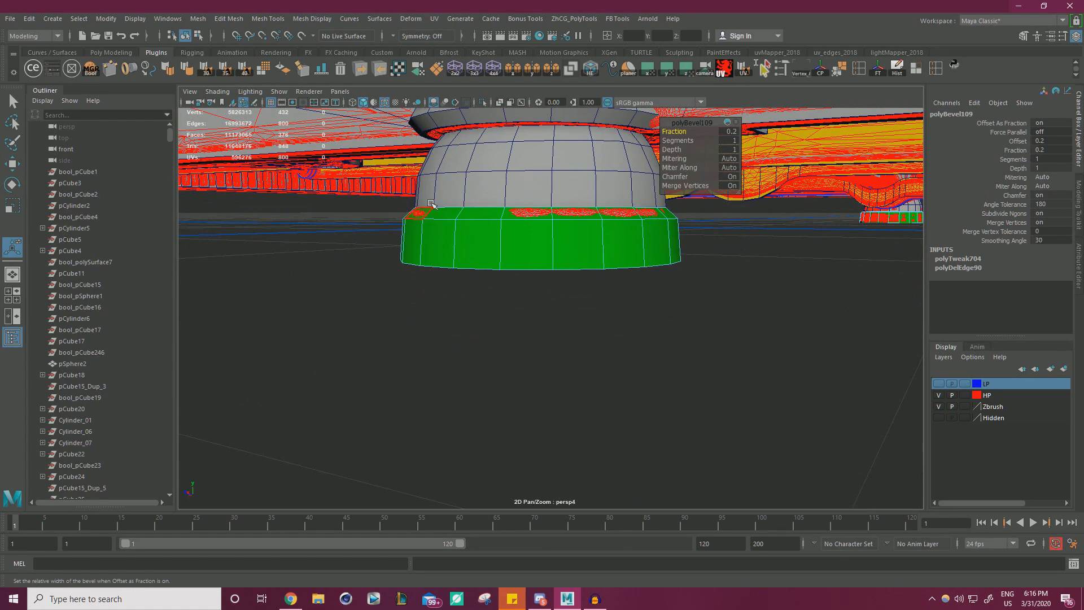
key(w)
alt+right_drag(699, 276, 721, 390)
alt+right_drag(564, 376, 508, 365)
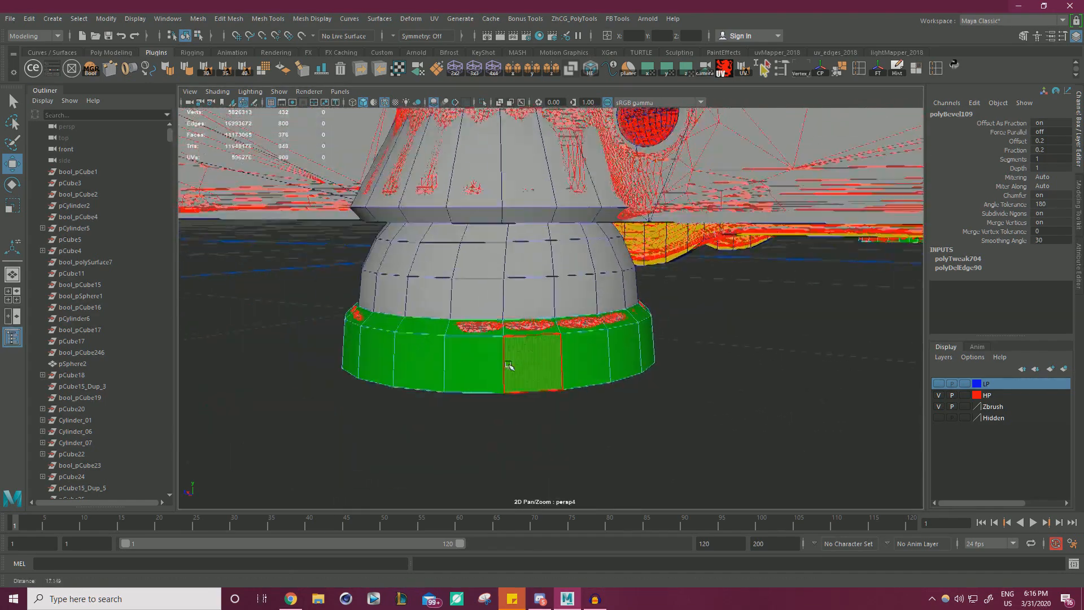
alt+middle_drag(508, 365, 521, 336)
click(529, 326)
shift+double_click(549, 329)
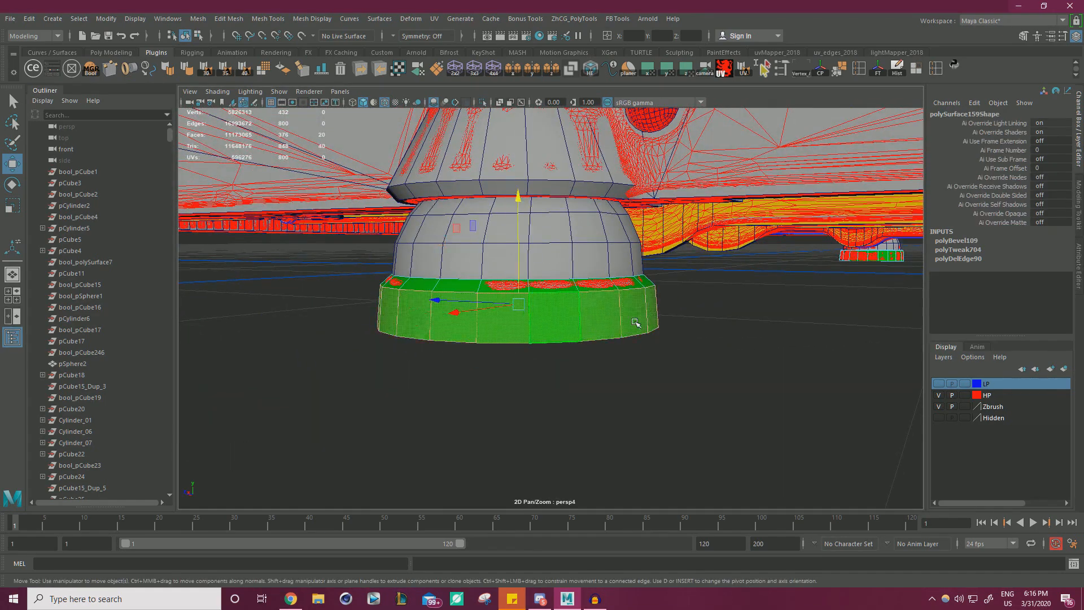
alt+right_drag(634, 324, 537, 315)
alt+drag(537, 315, 554, 300)
alt+right_drag(554, 300, 654, 241)
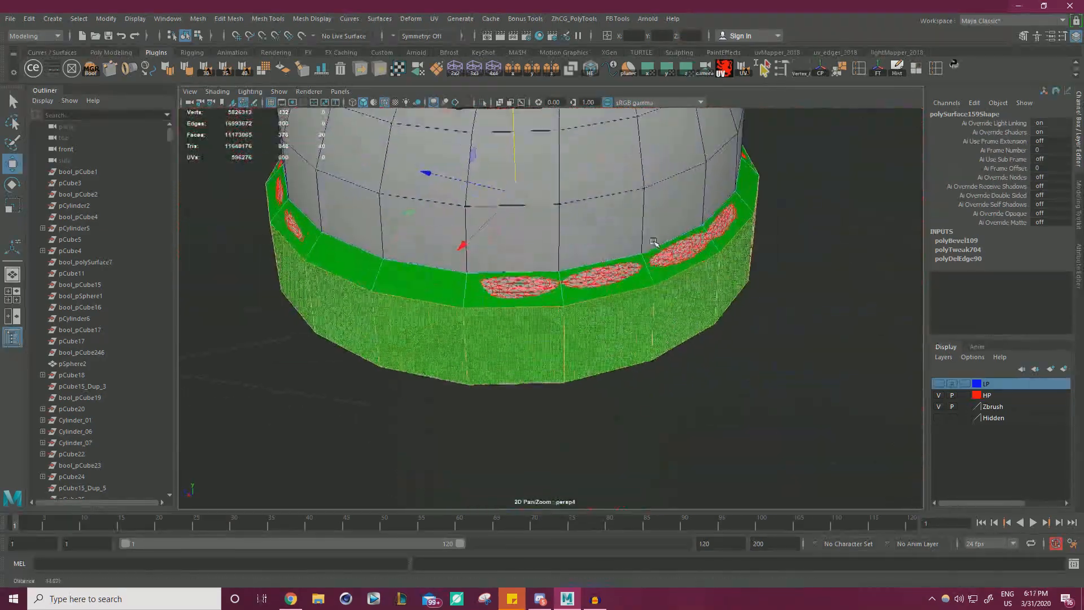
alt+middle_drag(653, 241, 651, 218)
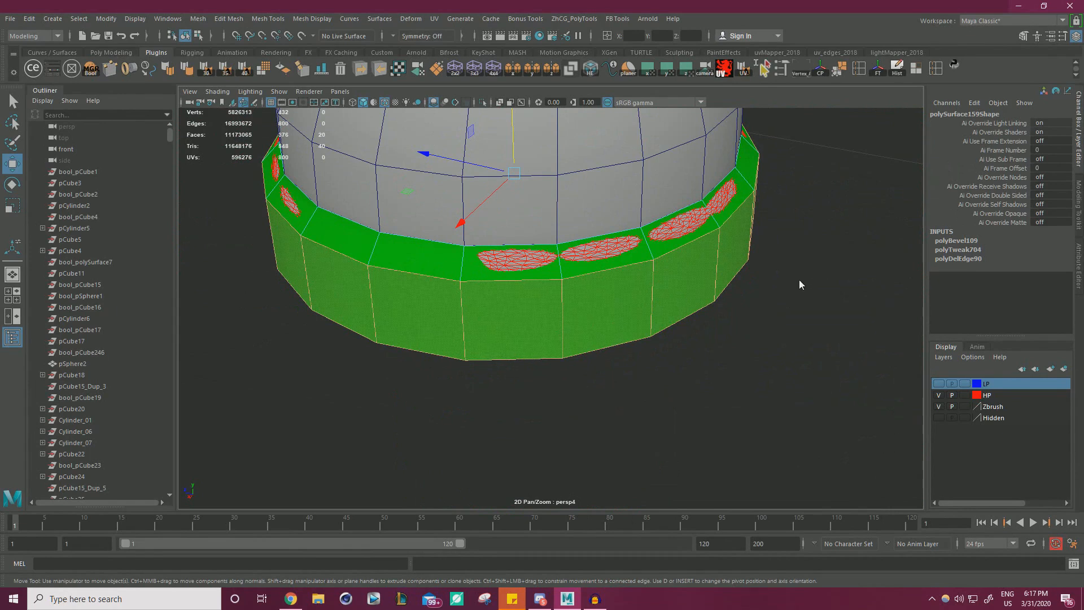
Scale the foot ring's bottom edge loop slightly inward in the horizontal plane to match the HP mesh.
right_drag(799, 282, 794, 242)
double_click(667, 325)
key(r)
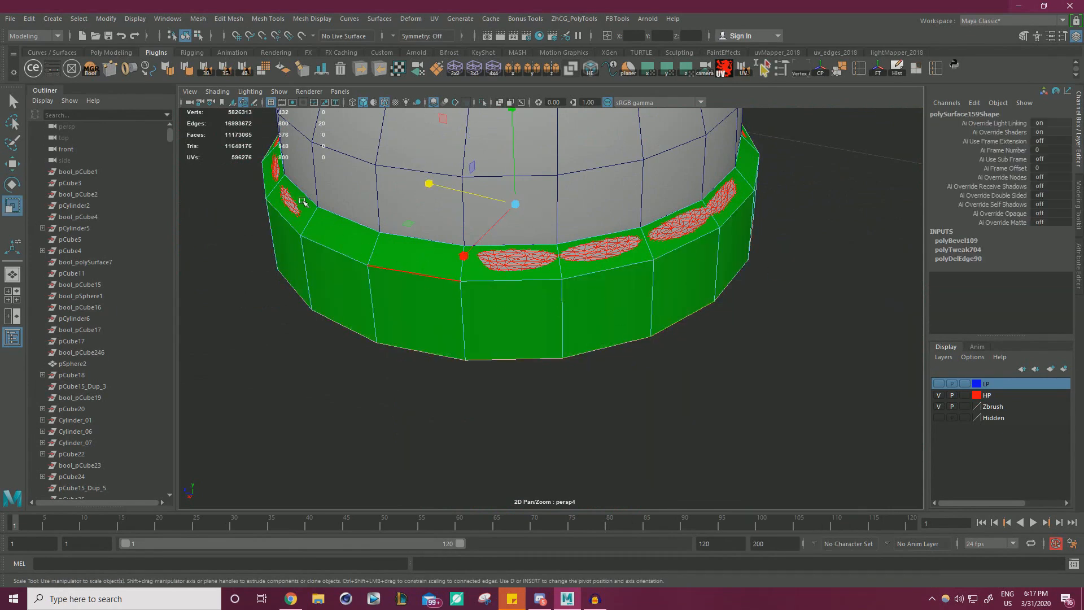
drag(409, 224, 413, 227)
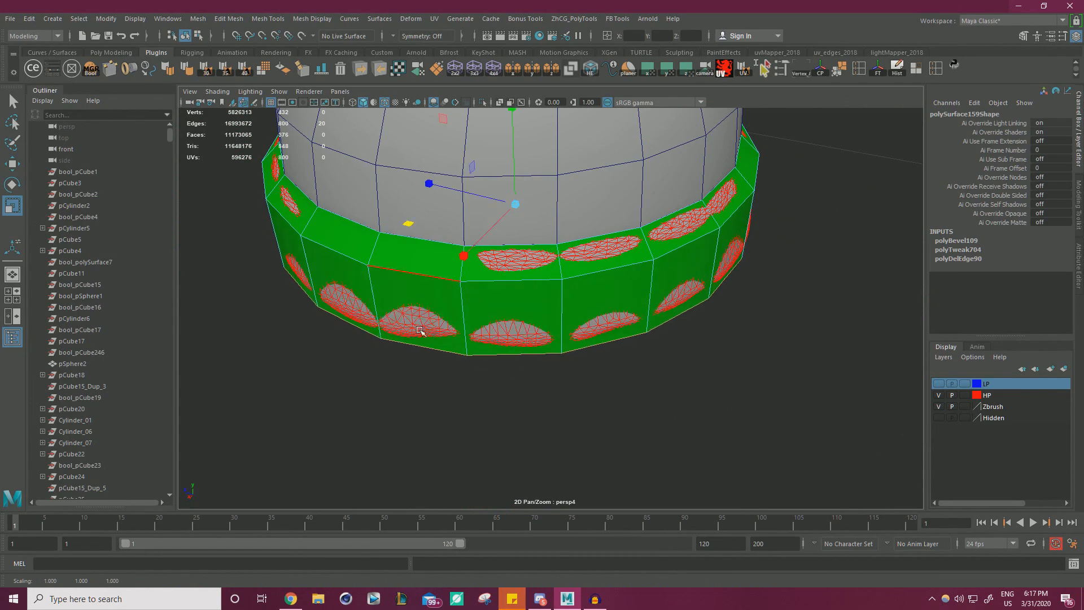
Scale the ring's upper outer edge loop slightly inward and check the fit against the HP mesh.
double_click(427, 273)
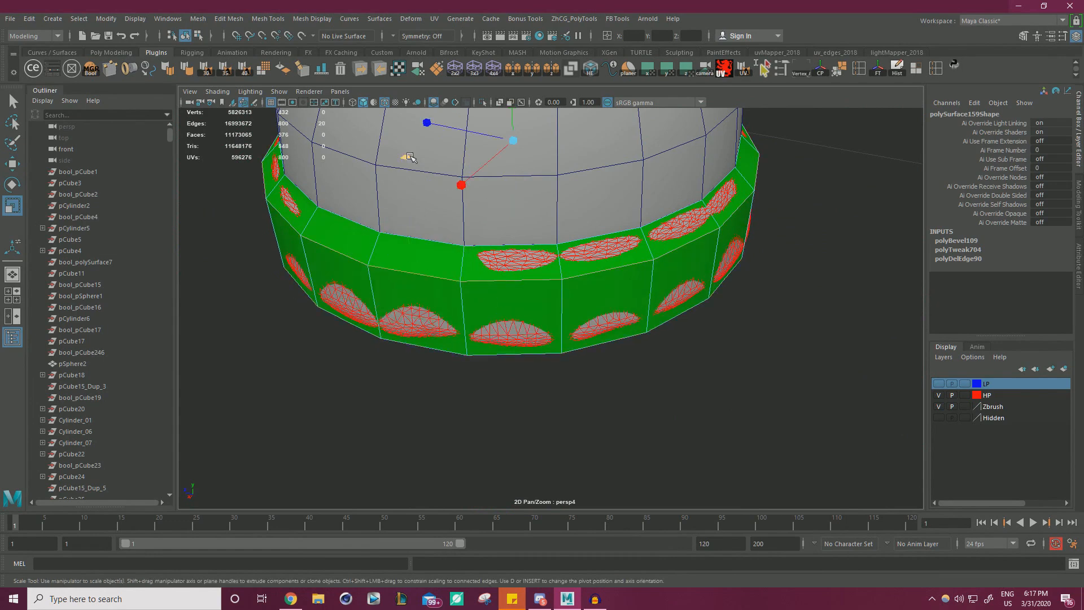
drag(408, 157, 408, 159)
double_click(483, 355)
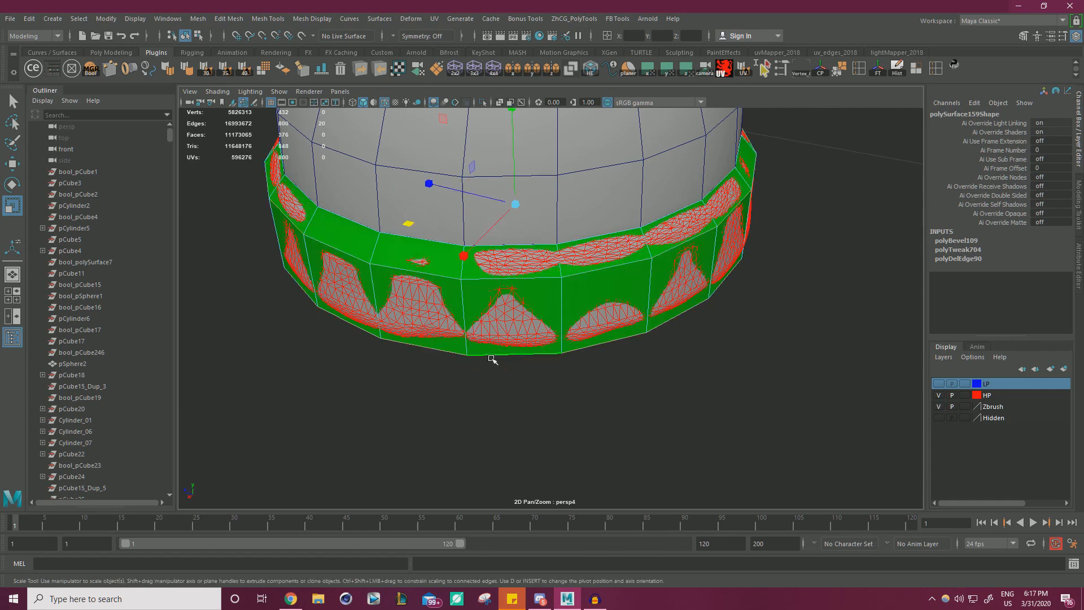
alt+right_drag(491, 358, 407, 297)
alt+drag(406, 298, 398, 245)
alt+middle_drag(397, 245, 469, 365)
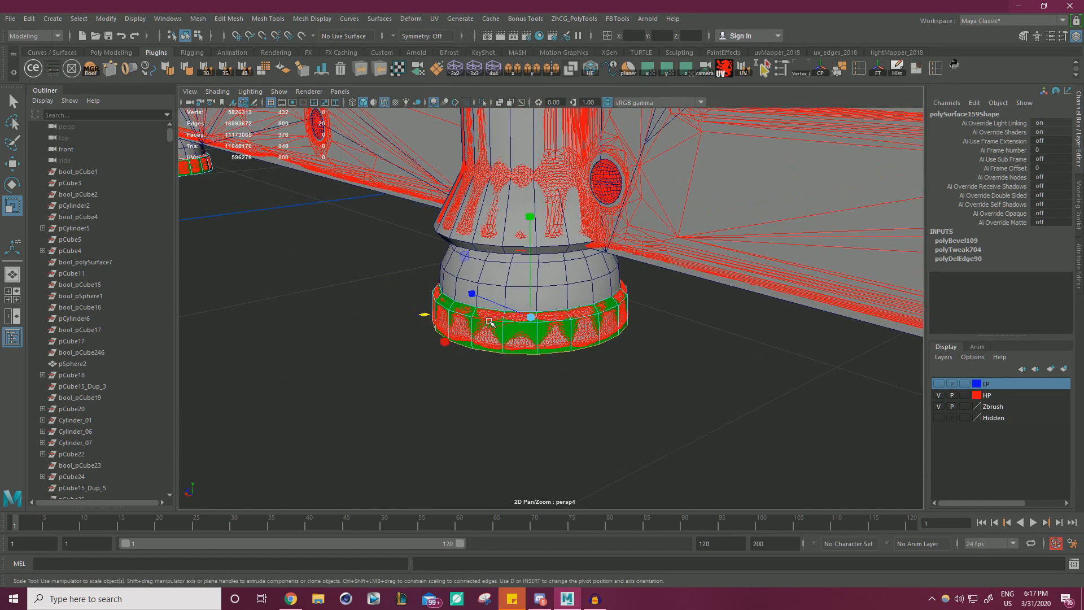
key(f)
alt+drag(452, 315, 406, 224)
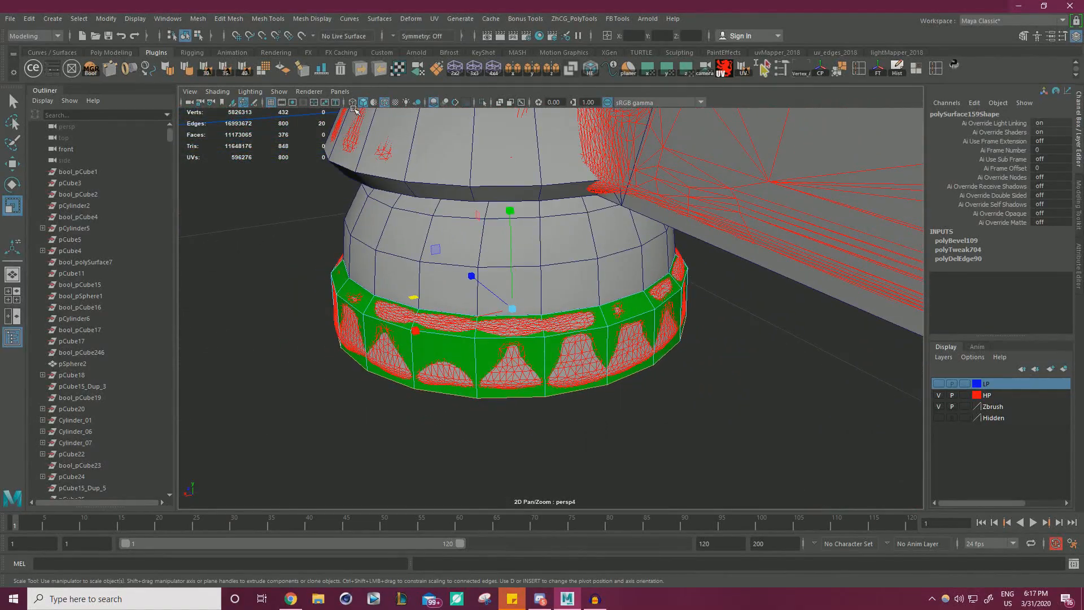
Select the inner top vertices of this foot ring in wireframe display, leaving out those of the other rings.
key(4)
right_drag(256, 247, 206, 246)
alt+drag(260, 245, 427, 328)
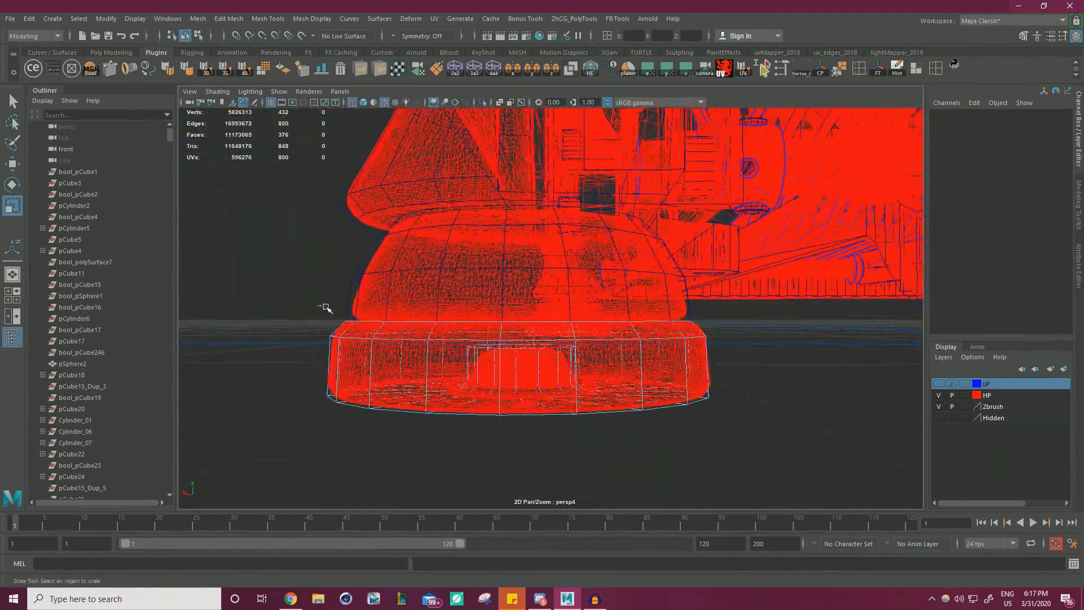
drag(713, 330, 716, 331)
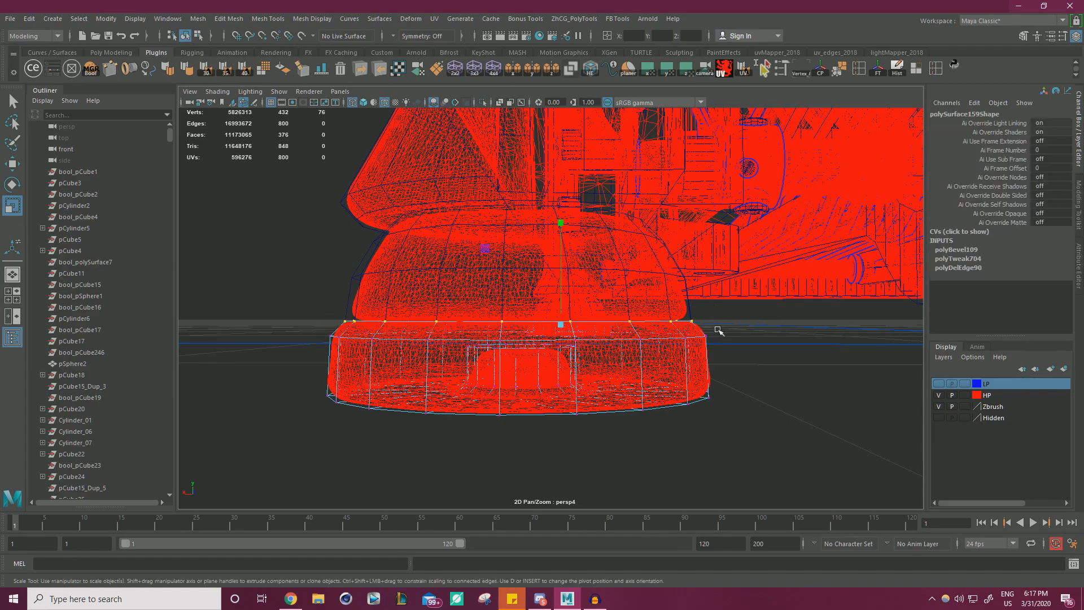
alt+right_drag(716, 331, 651, 322)
alt+drag(651, 322, 465, 301)
alt+right_drag(465, 301, 407, 316)
alt+drag(407, 316, 445, 296)
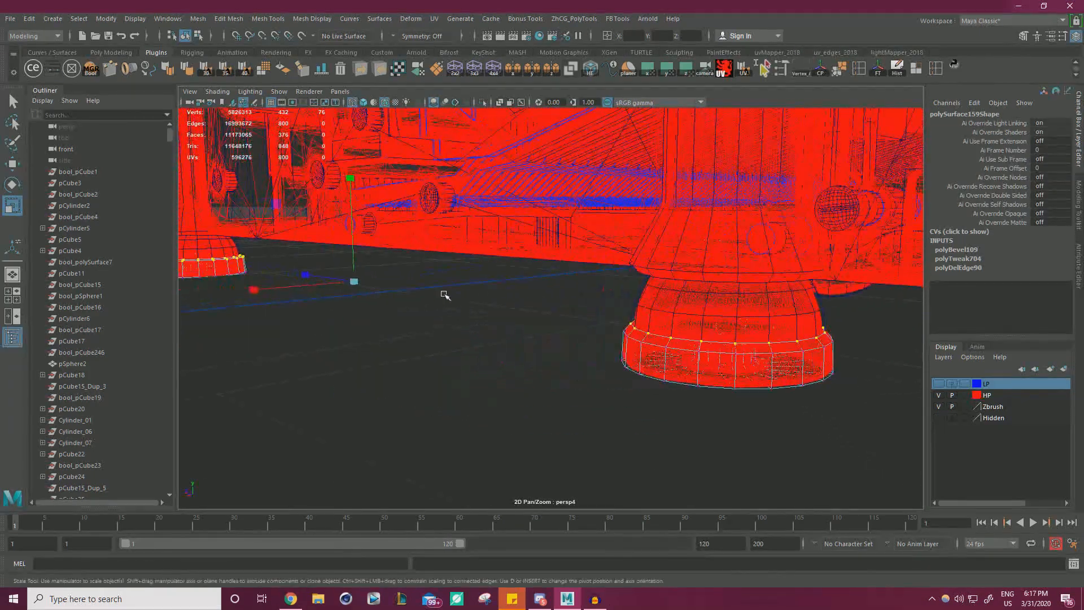
alt+right_drag(446, 295, 395, 367)
ctrl+drag(396, 289, 248, 248)
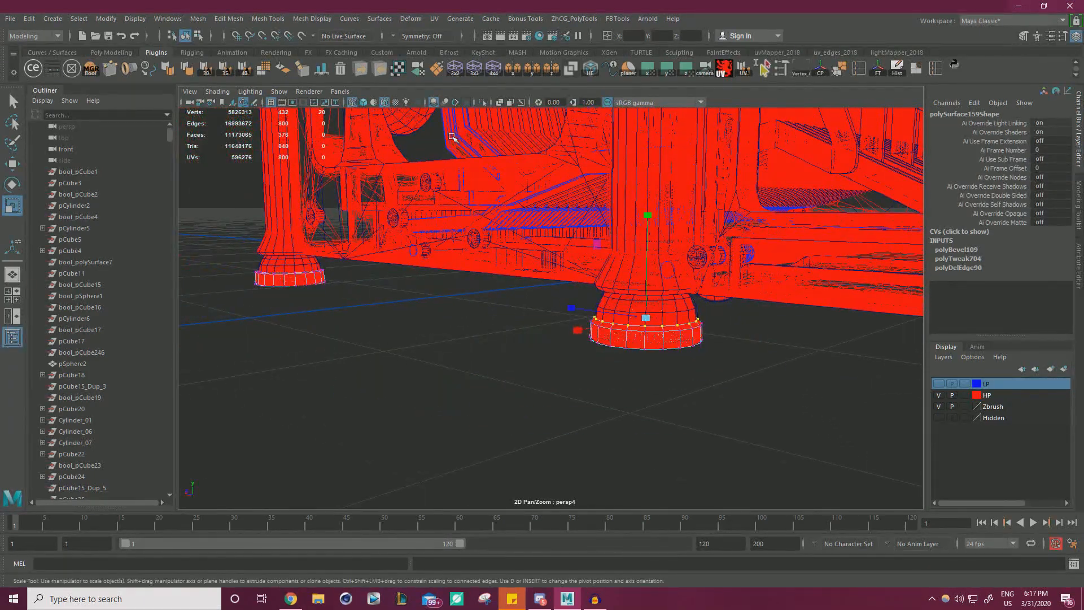
Return to shaded display, hide the HP layer and snap the selected vertices vertically to the rounded foot's lower edge.
key(w)
click(363, 102)
scroll(747, 368, up, 1)
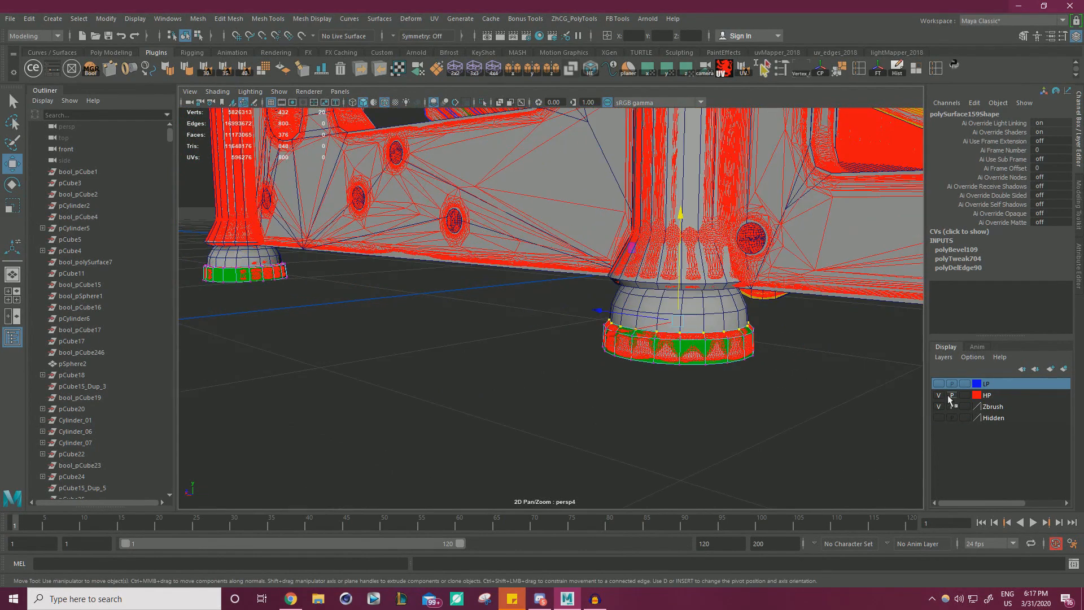
click(938, 394)
scroll(668, 391, up, 5)
scroll(669, 391, up, 3)
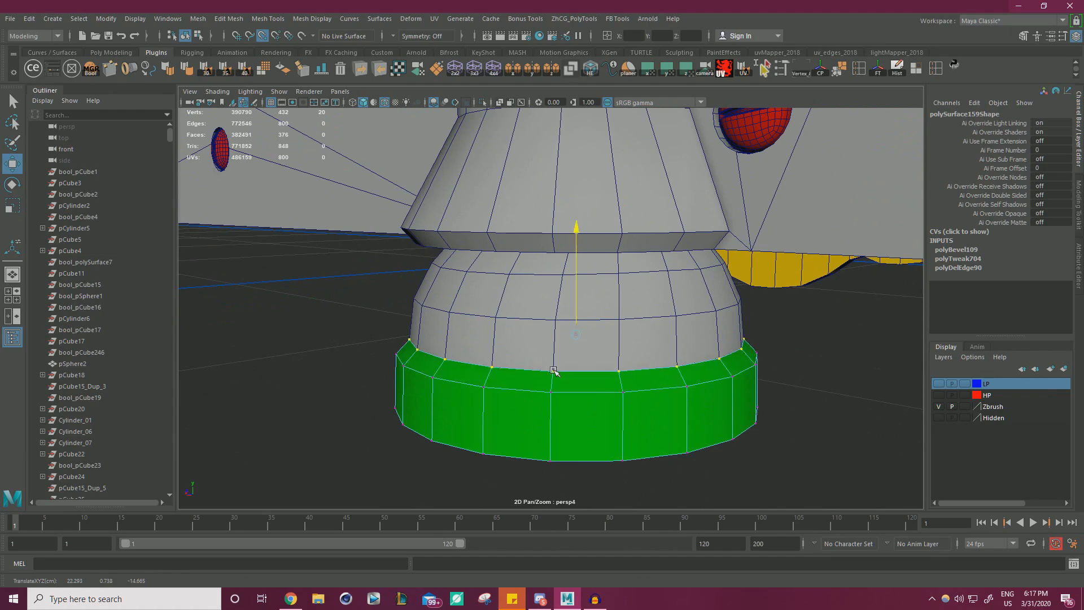
Snap the ring's inner top vertices one by one onto the matching vertices along the rounded foot's lower edge.
scroll(571, 344, down, 1)
scroll(572, 344, up, 8)
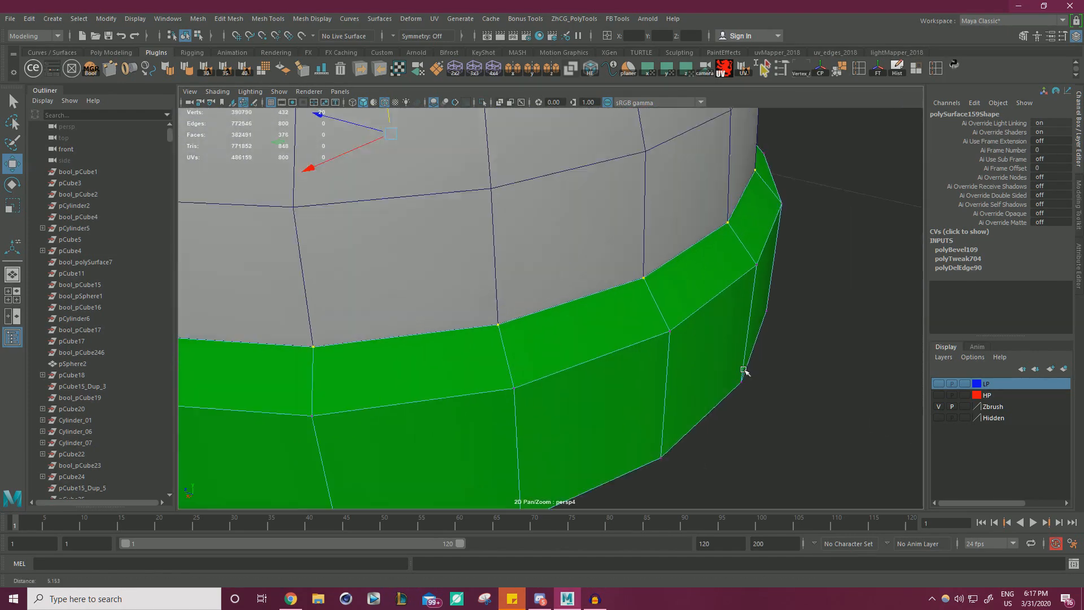
scroll(540, 351, up, 2)
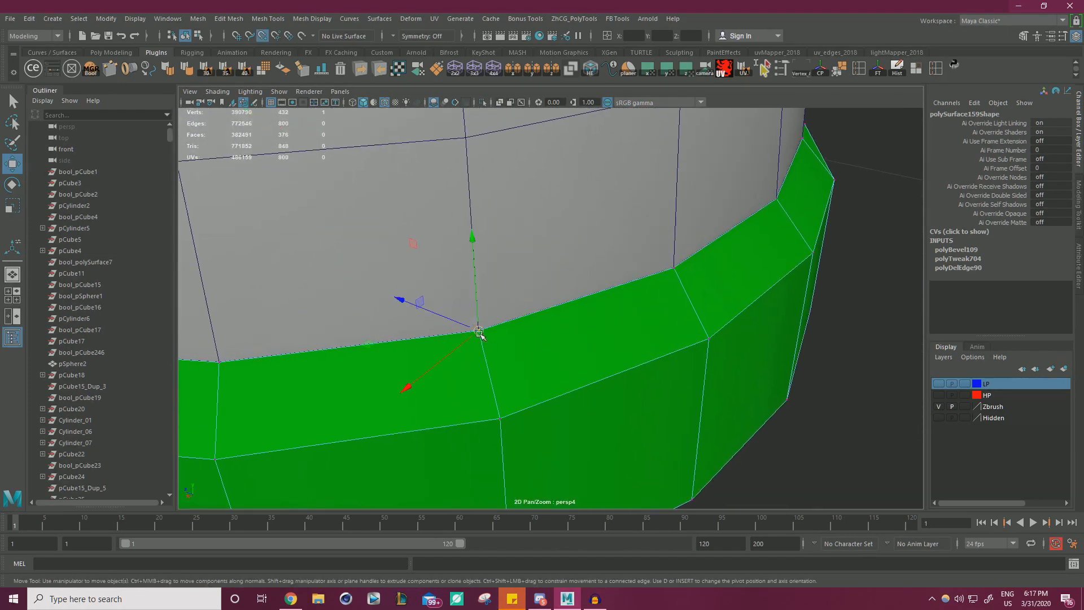
scroll(491, 333, down, 3)
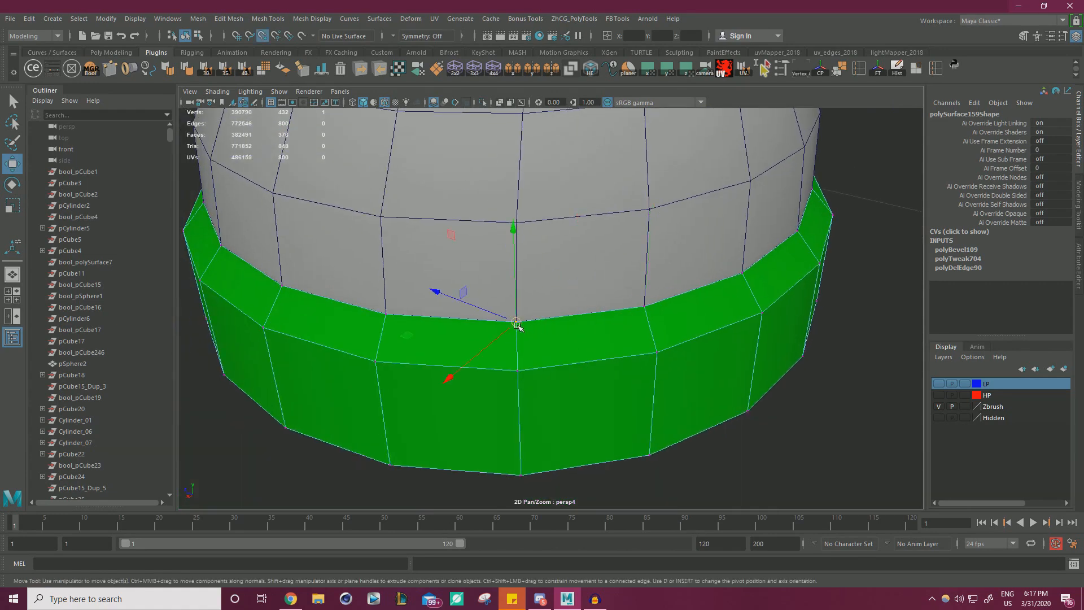
click(386, 314)
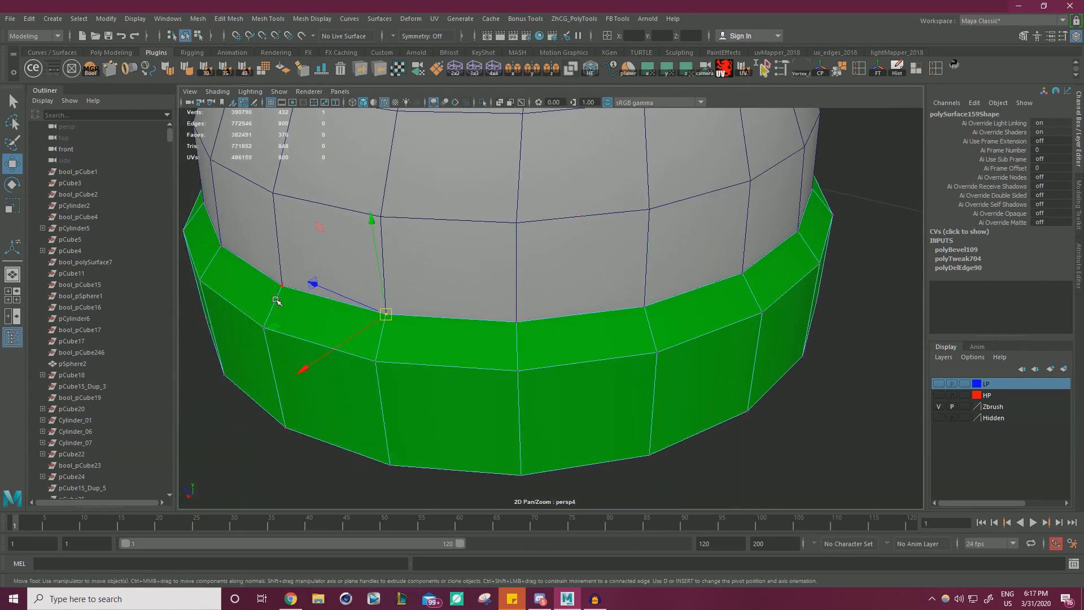
click(741, 274)
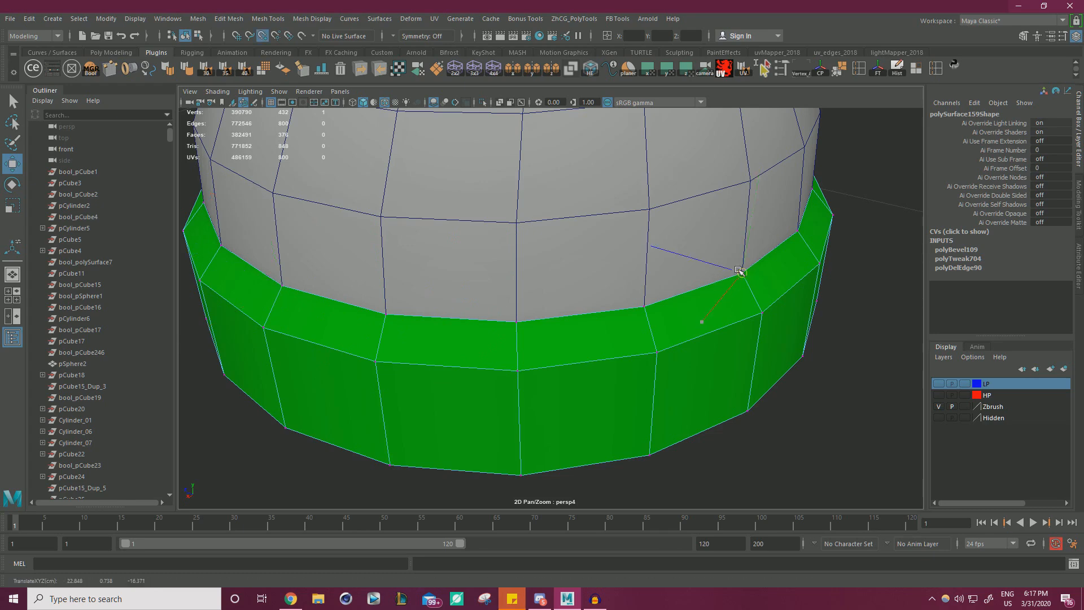
scroll(617, 298, down, 3)
scroll(646, 351, up, 5)
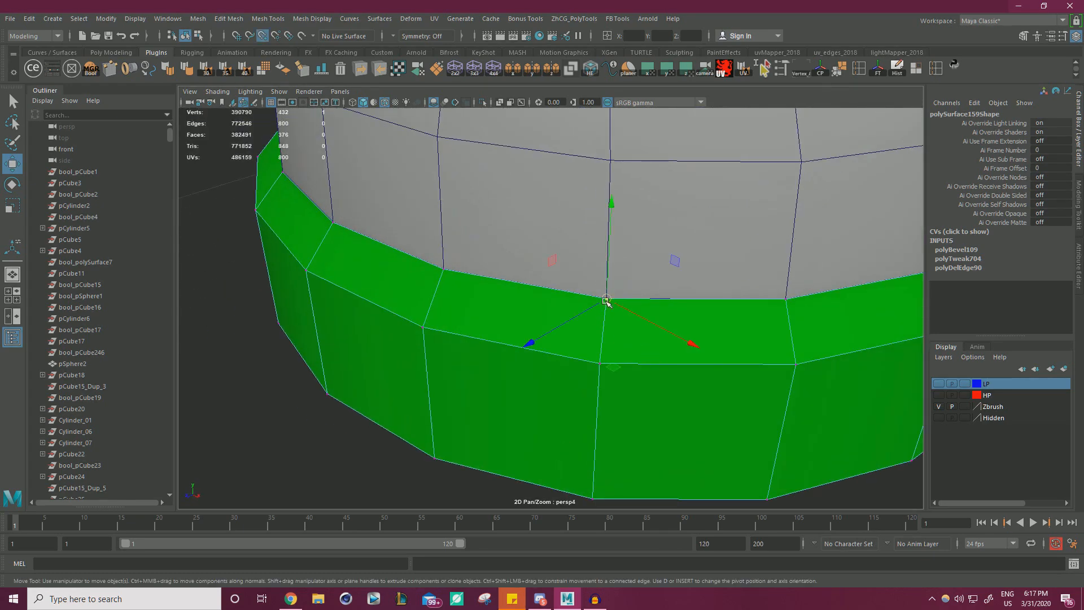
click(785, 298)
scroll(607, 240, down, 2)
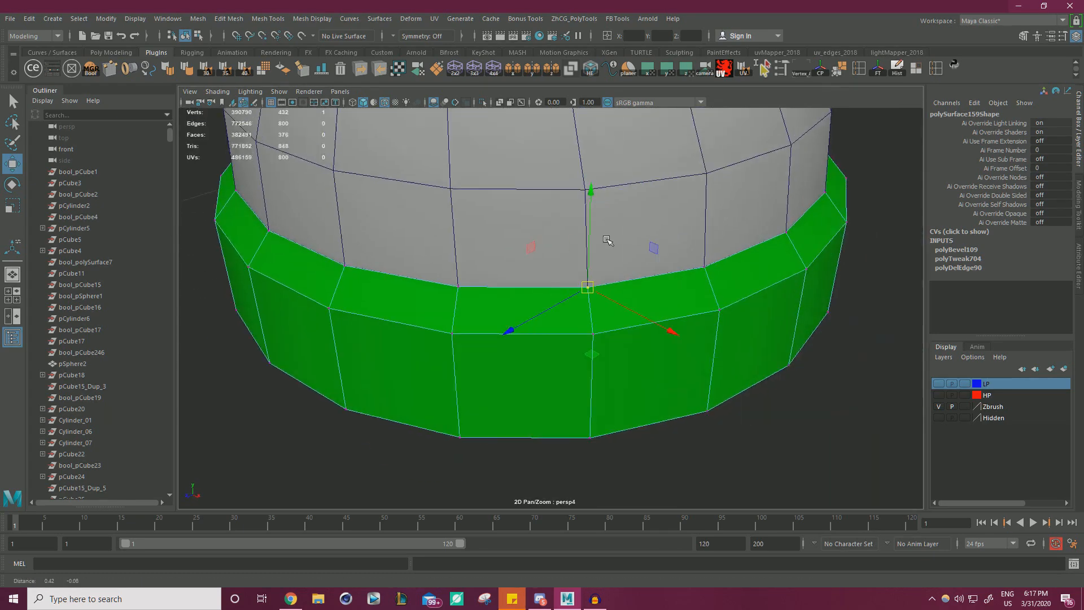
alt+drag(607, 239, 502, 282)
click(397, 313)
key(v)
drag(393, 315, 399, 312)
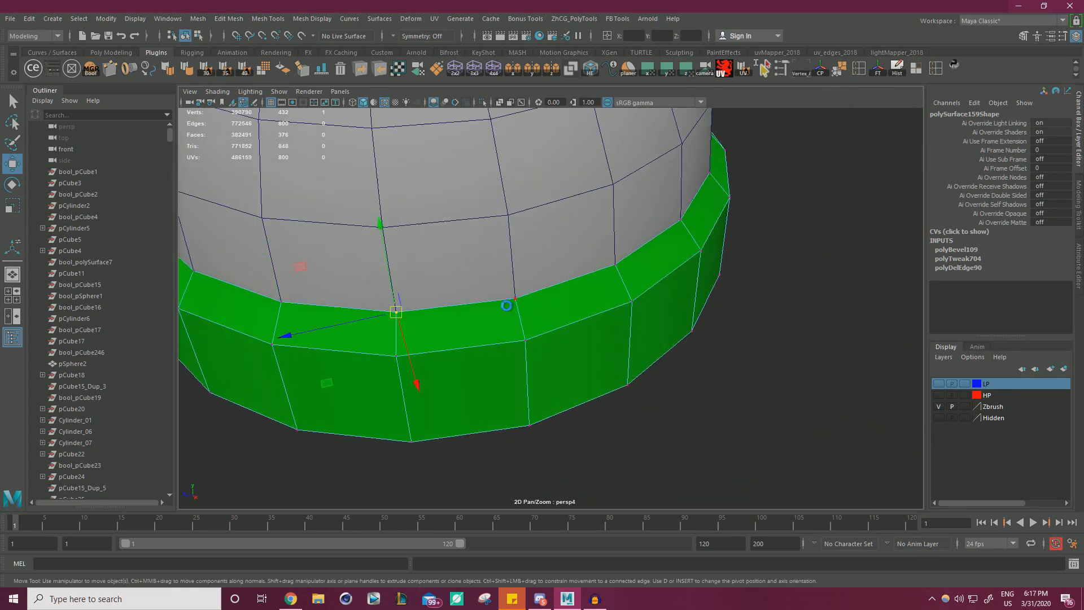
Snap the first front vertices of the green ring's inner upper rim onto the matching vertices of the grey dome's lower edge.
click(514, 299)
drag(514, 299, 526, 293)
click(617, 266)
key(v)
drag(617, 265, 614, 263)
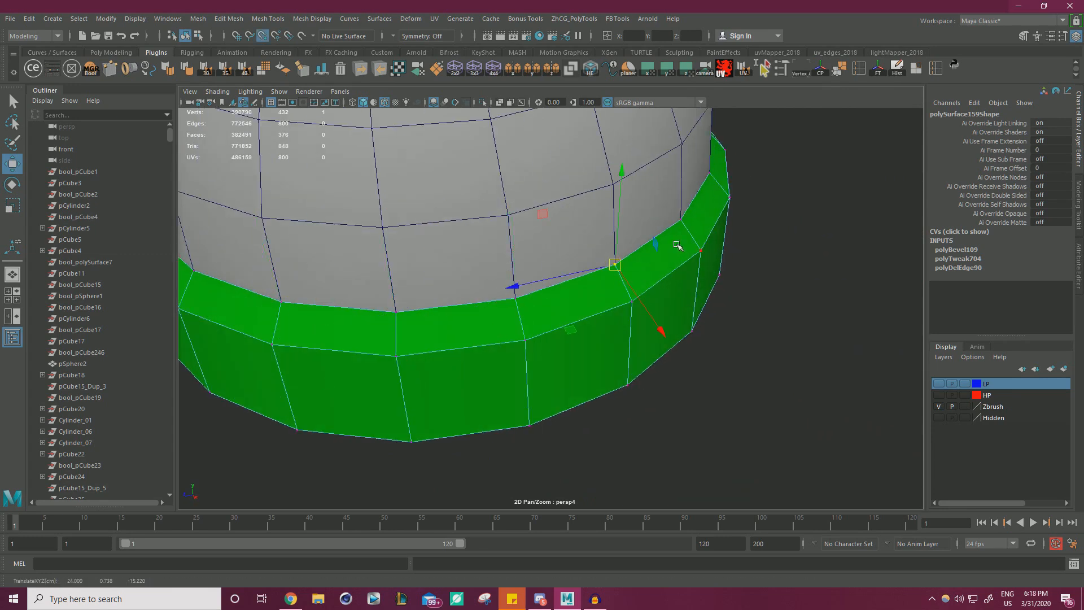
click(681, 219)
drag(681, 219, 663, 239)
Snap the next two inner rim vertices of the green ring onto the dome's adjacent lower-edge vertices.
alt+drag(629, 274, 689, 266)
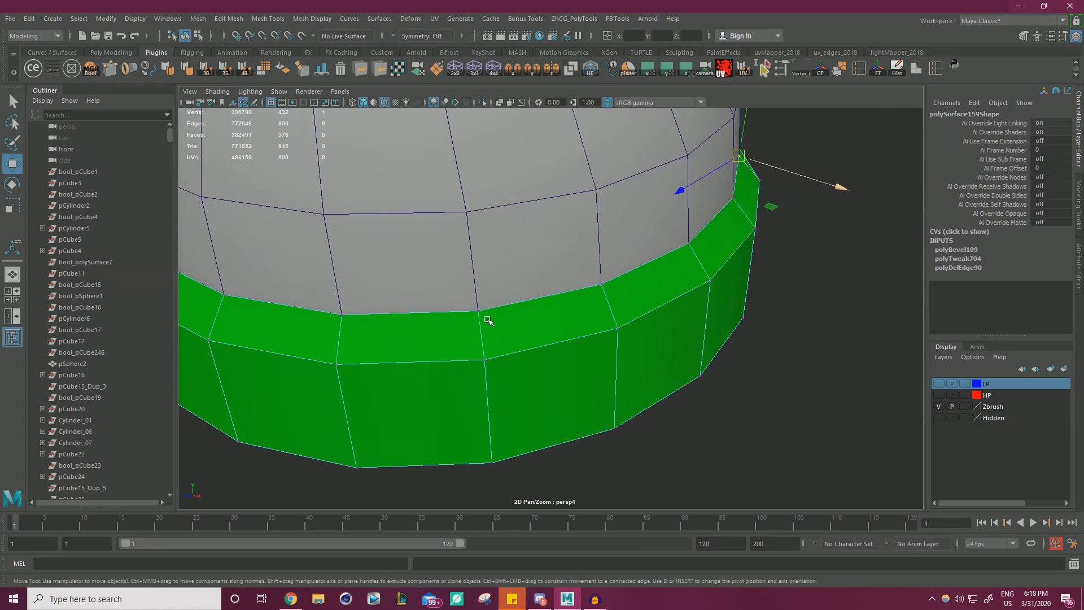
click(479, 314)
key(v)
drag(477, 314, 458, 313)
click(341, 316)
key(v)
drag(340, 316, 342, 314)
Continue around the ring, snapping two further inner rim vertices to the grey dome's base vertices.
scroll(395, 299, down, 2)
scroll(531, 302, up, 2)
alt+drag(445, 285, 564, 304)
click(416, 291)
key(v)
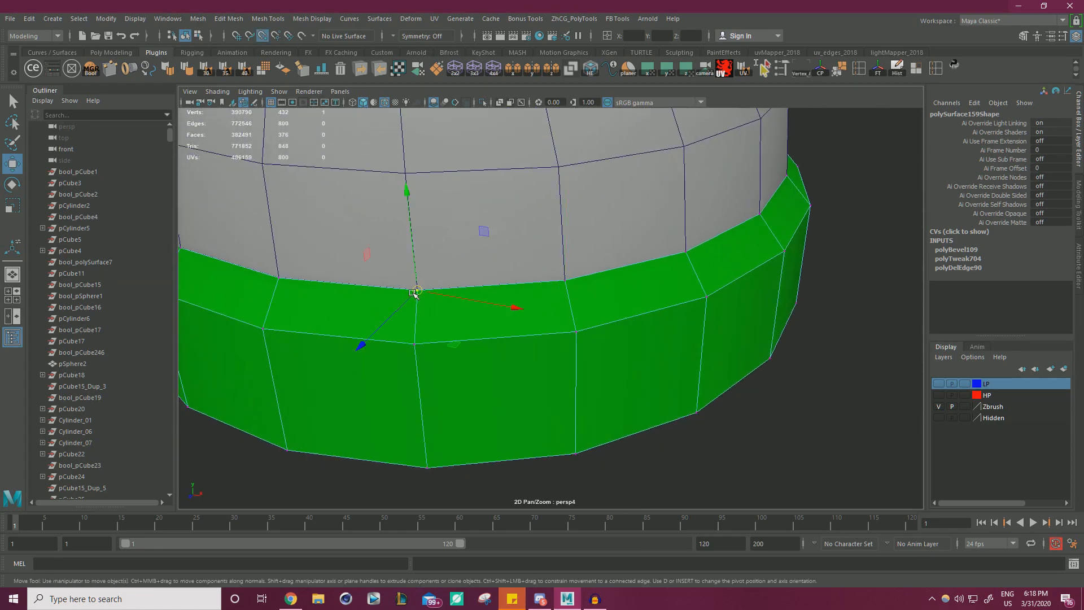
drag(413, 294, 402, 292)
click(278, 280)
key(v)
drag(276, 281, 294, 282)
Snap the inner rim vertices on the ring's next side to the corresponding vertices at the dome's base.
mouse_move(459, 290)
alt+mouse_down()
mouse_move(404, 287)
mouse_move(472, 287)
alt+mouse_up()
alt+middle_drag(491, 281, 528, 339)
click(592, 274)
key(v)
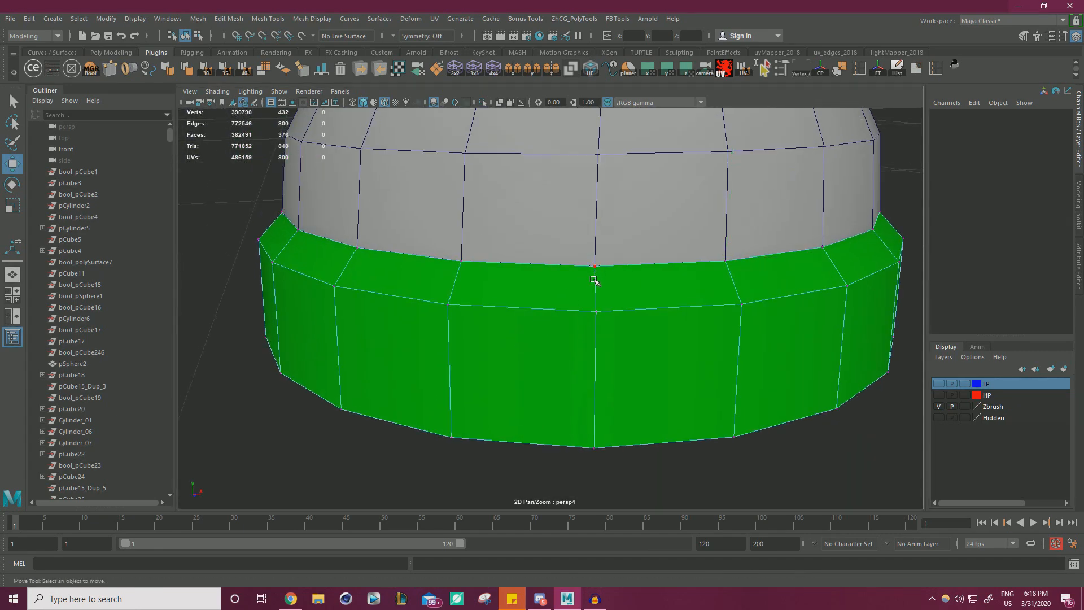
click(594, 278)
click(461, 262)
key(v)
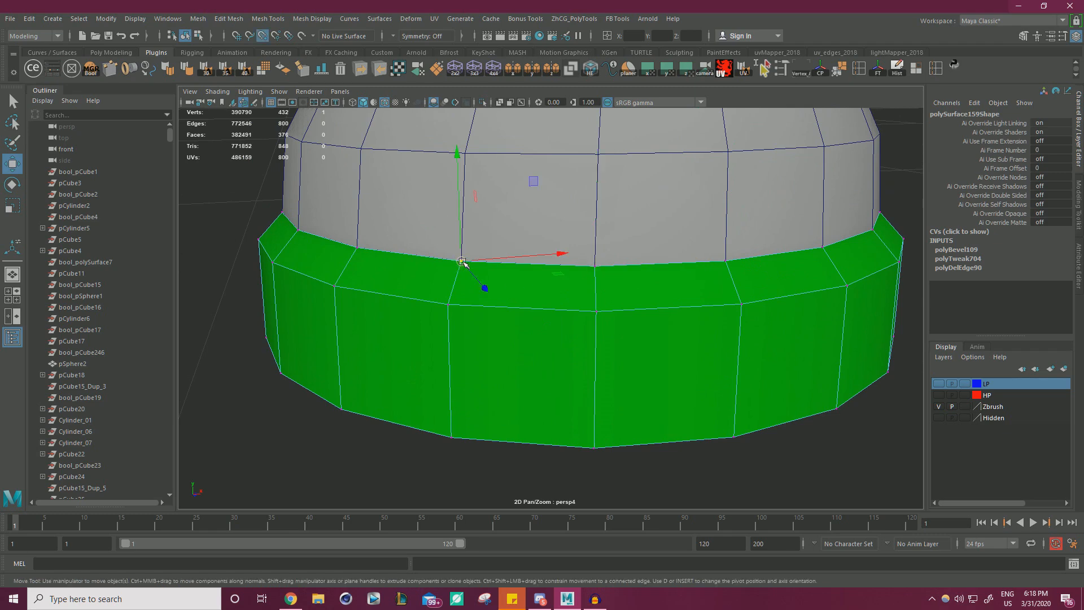
click(298, 231)
key(v)
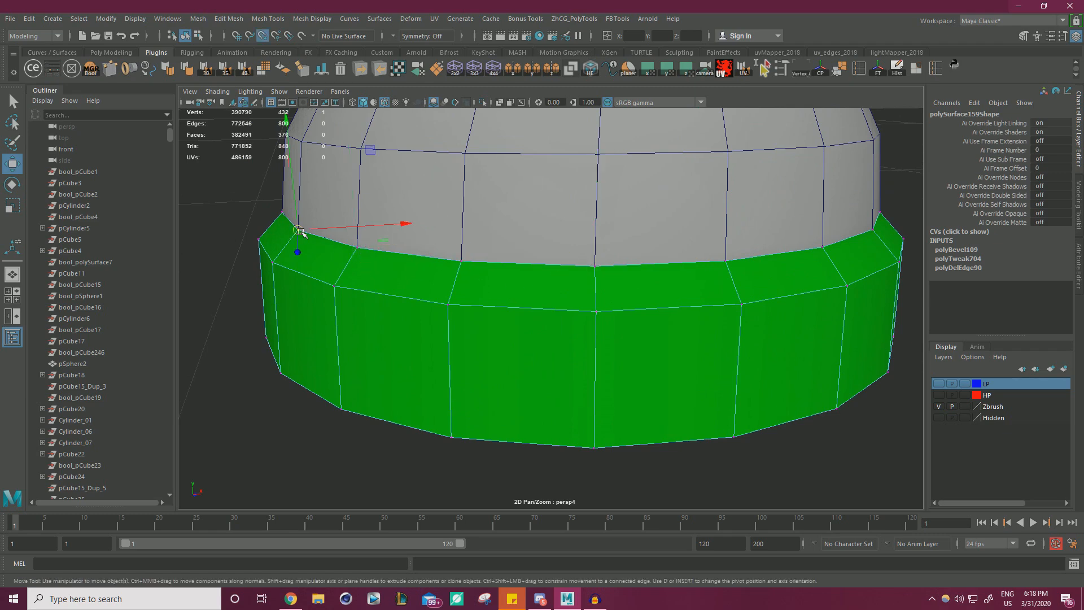
Work further around the ring, aligning more inner rim vertices to the dome's base with vertex snapping and undoing any wrong move.
alt+drag(423, 252, 489, 254)
scroll(432, 258, up, 3)
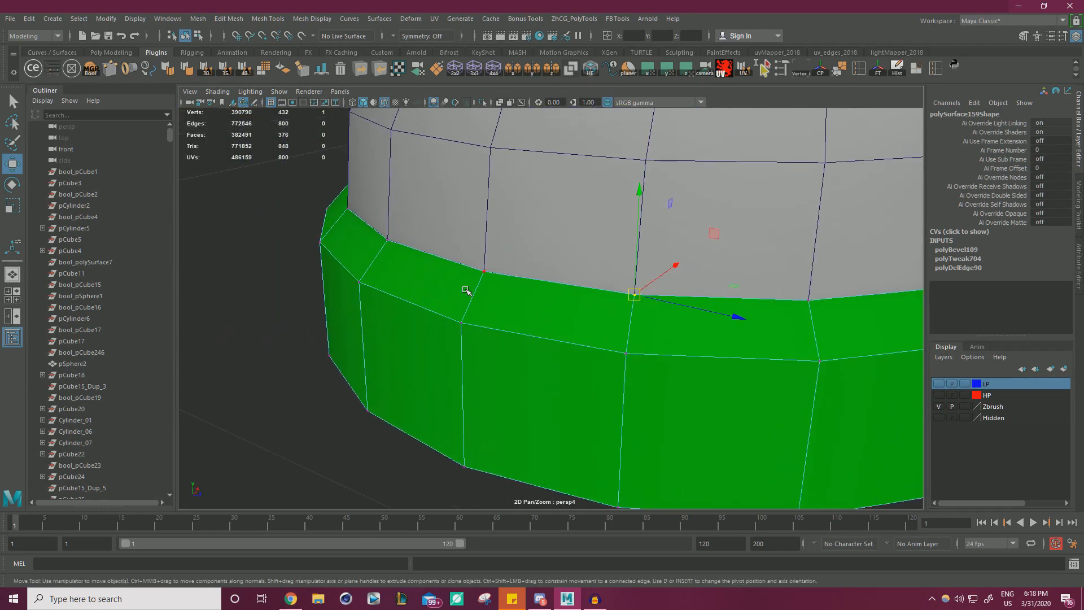
click(385, 242)
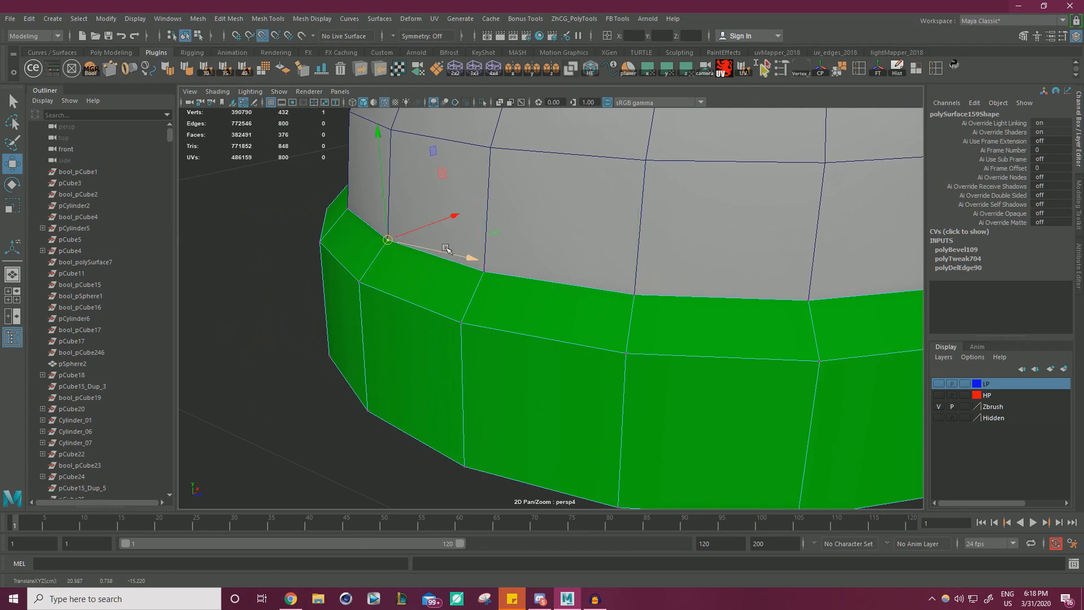
alt+drag(507, 253, 584, 245)
alt+middle_drag(583, 245, 562, 333)
alt+right_drag(562, 333, 650, 309)
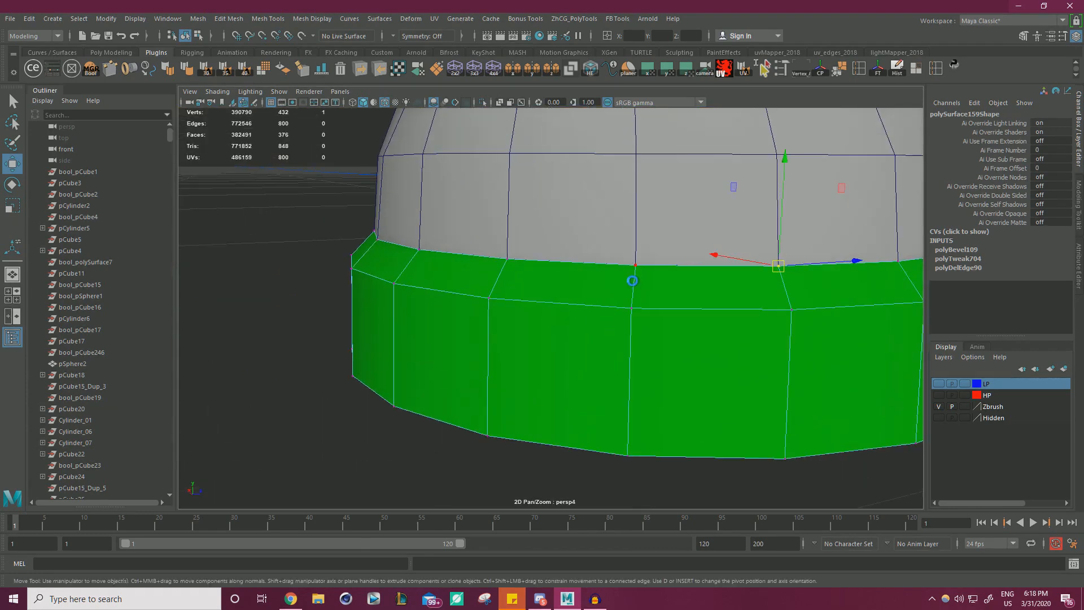
click(636, 265)
key(v)
drag(636, 265, 523, 275)
key(ctrl+z)
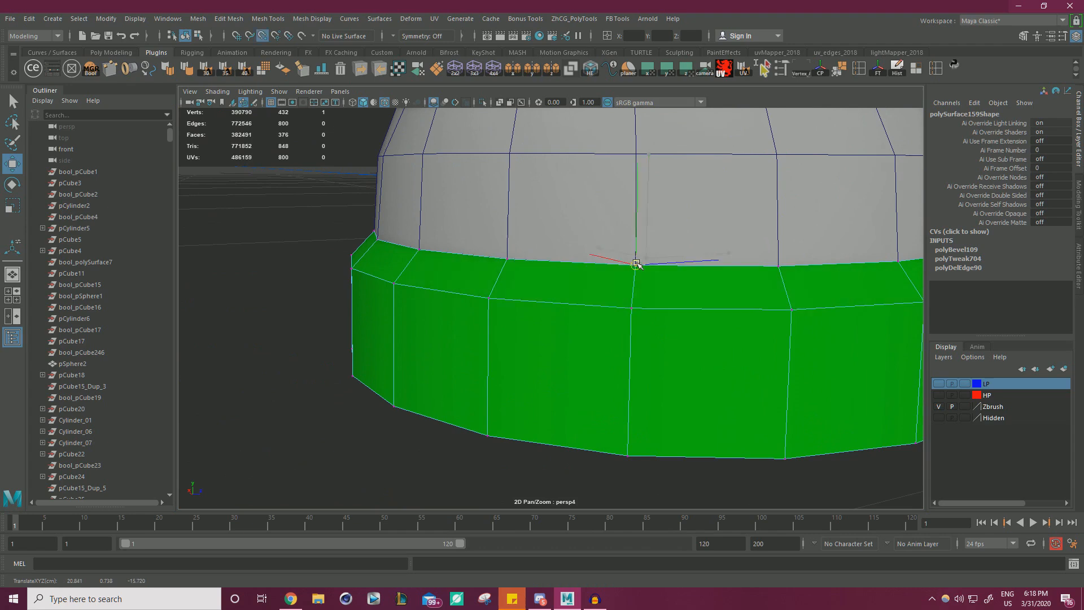
click(418, 249)
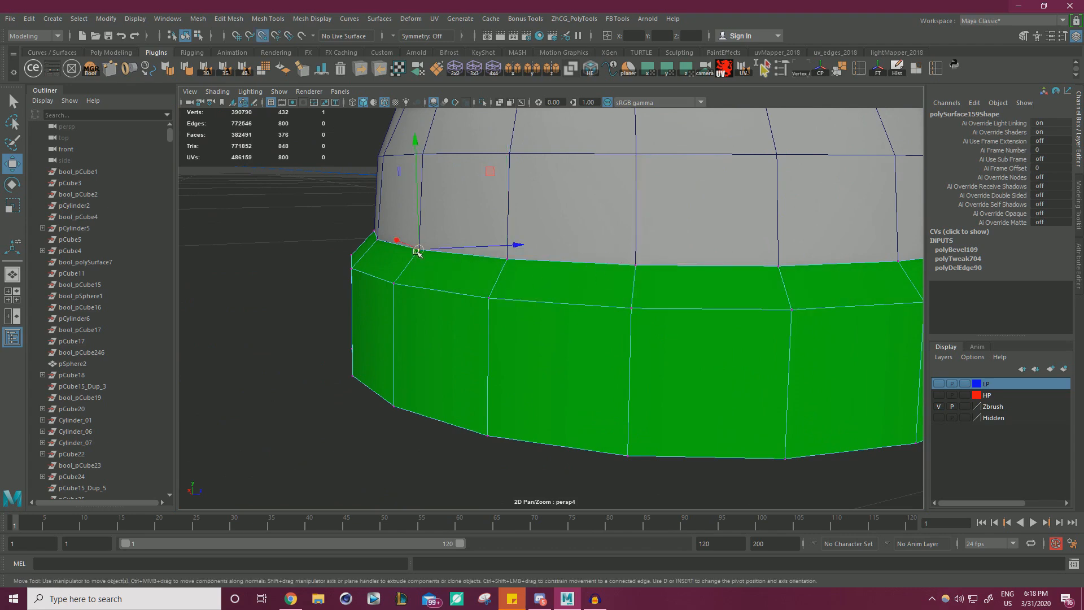
Snap the remaining inner rim vertices on the ring's last side to the dome's lower-edge vertices.
alt+drag(563, 267, 638, 329)
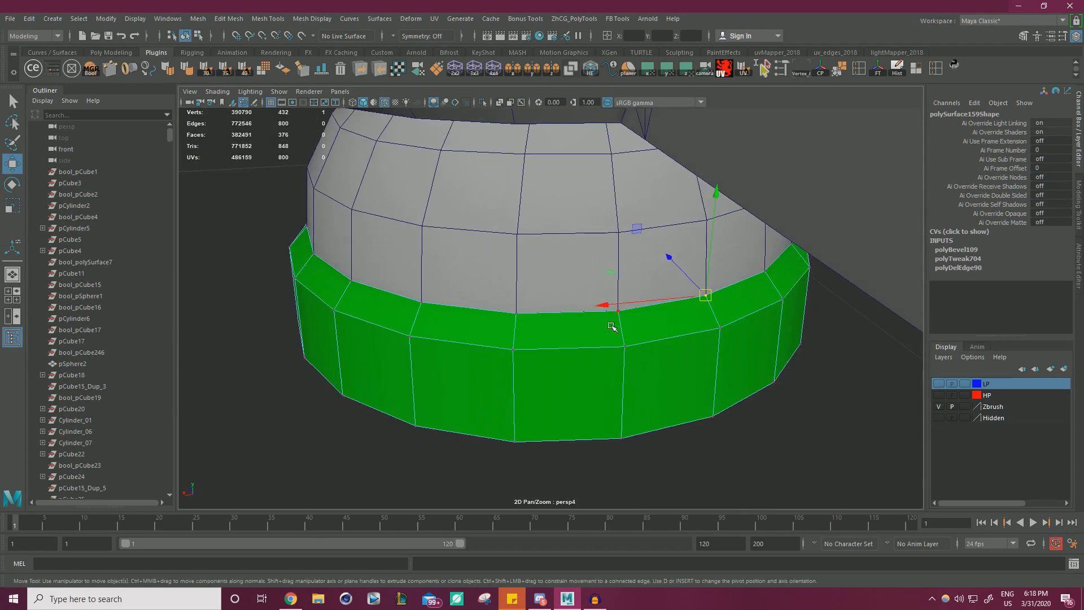
click(612, 325)
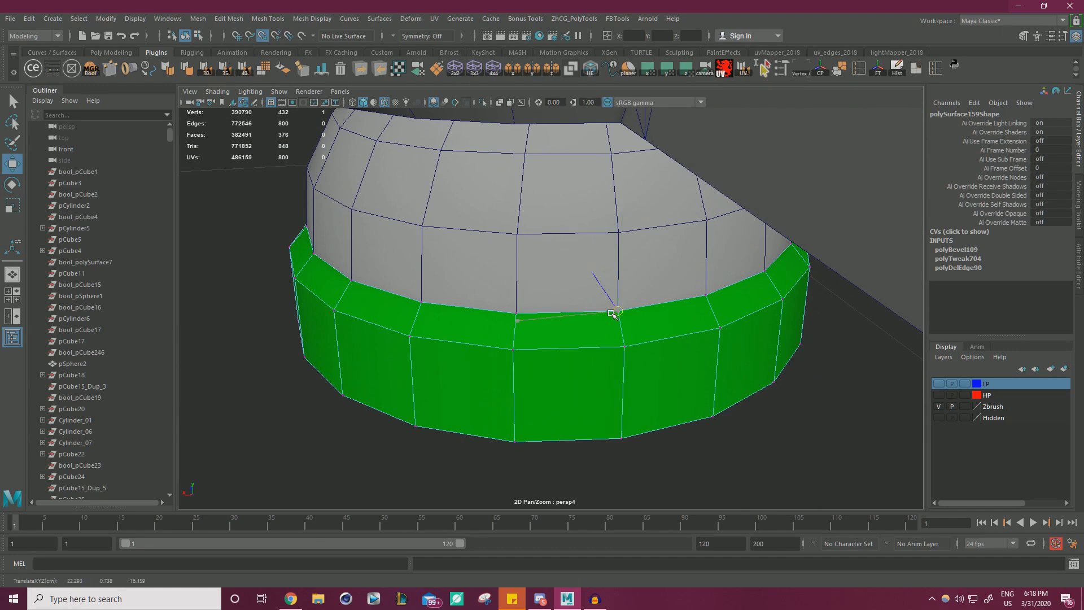
click(421, 301)
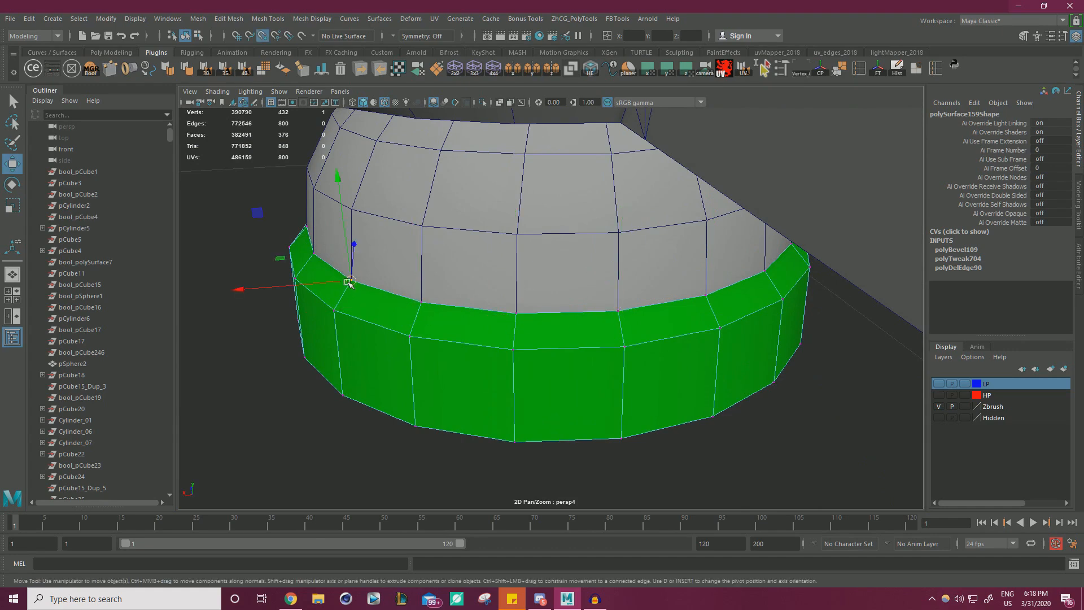
drag(349, 282, 471, 307)
Return to object mode and isolate the green ring in the viewport.
right_drag(625, 310, 678, 258)
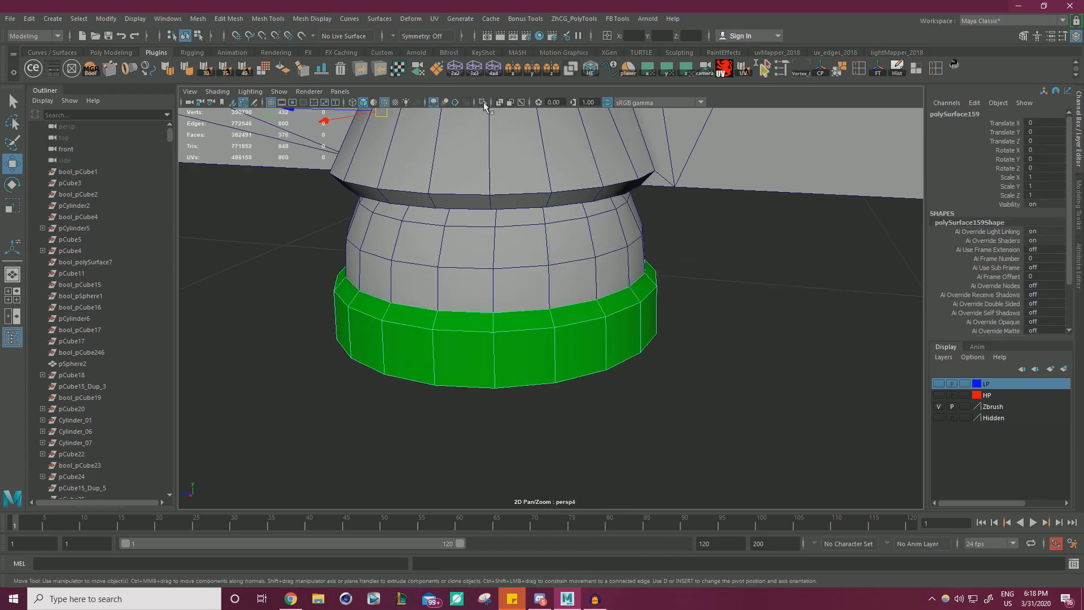
click(483, 102)
scroll(445, 220, down, 3)
Delete the large round face capping the top of the green ring.
alt+drag(445, 221, 486, 269)
right_drag(493, 259, 492, 287)
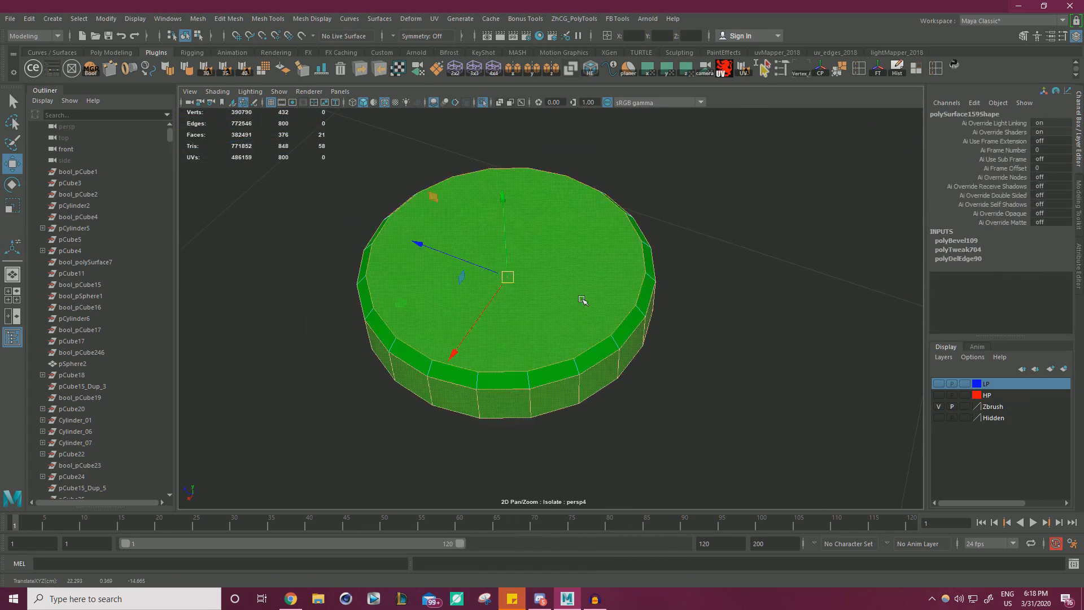
click(569, 300)
key(Delete)
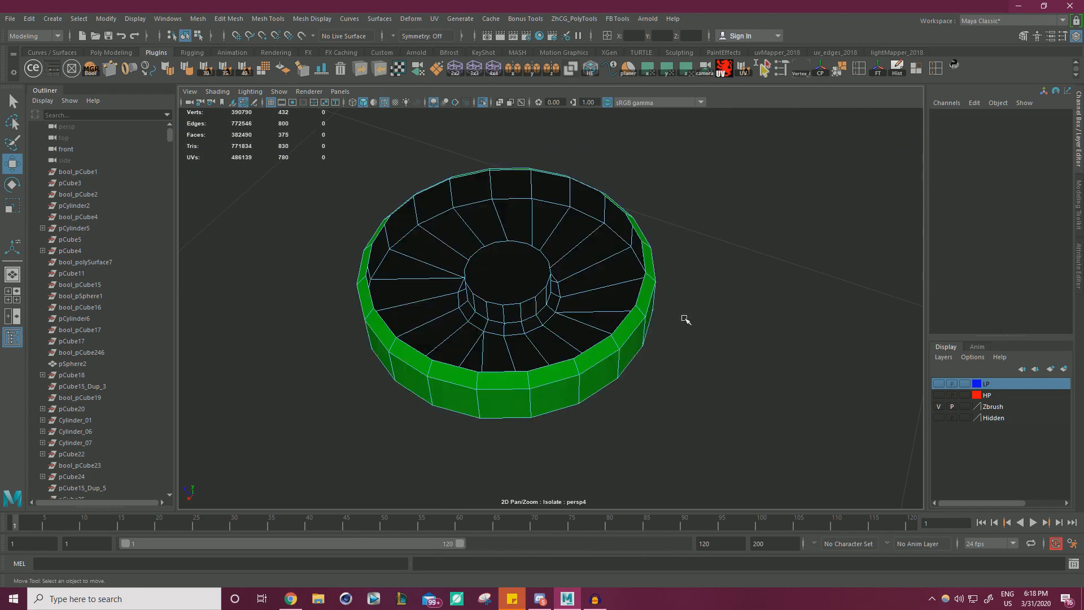
Select the round centre face on the underside, grow the selection twice to cover the recess, and delete those faces.
alt+drag(492, 274, 527, 276)
scroll(613, 249, up, 3)
click(527, 276)
key(shift+period)
key(shift+period)
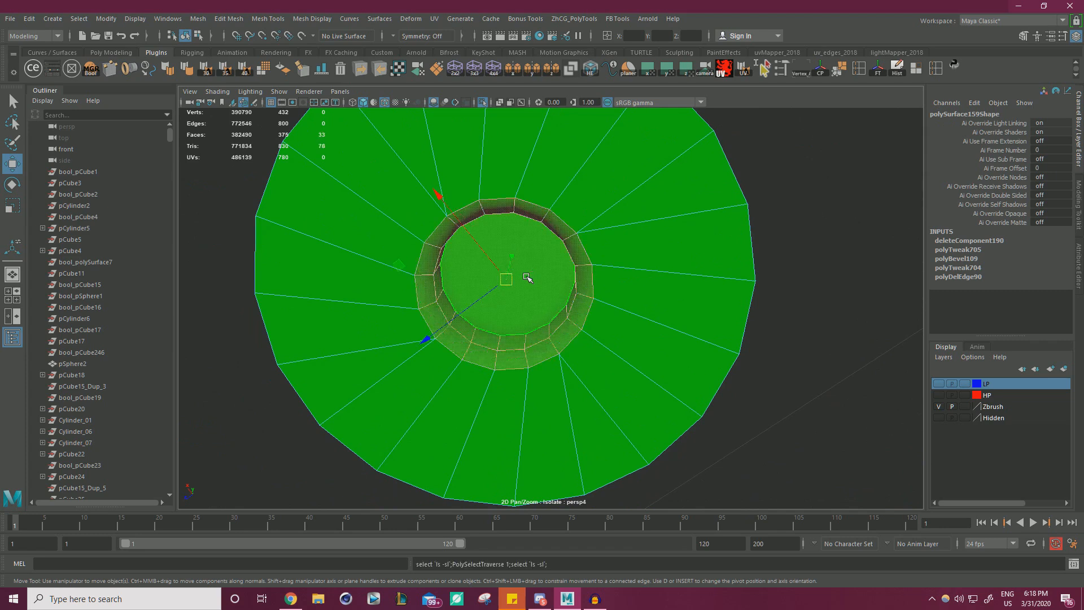
key(Delete)
Select the border edge loop of the underside's central hole and merge its vertices to the centre.
right_drag(621, 229, 606, 158)
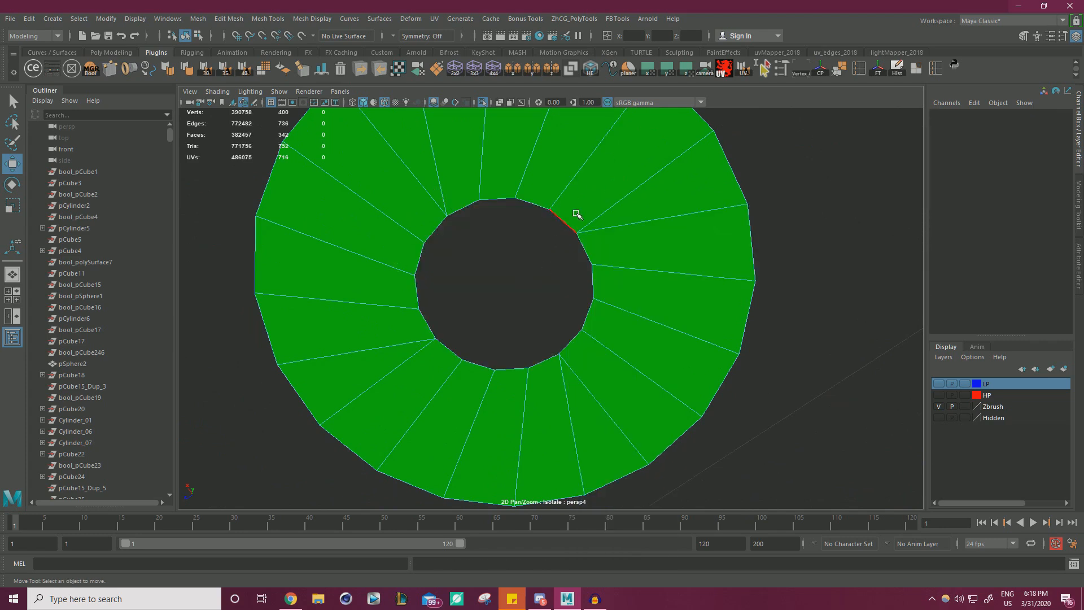
double_click(574, 211)
shift+right_drag(853, 254, 841, 180)
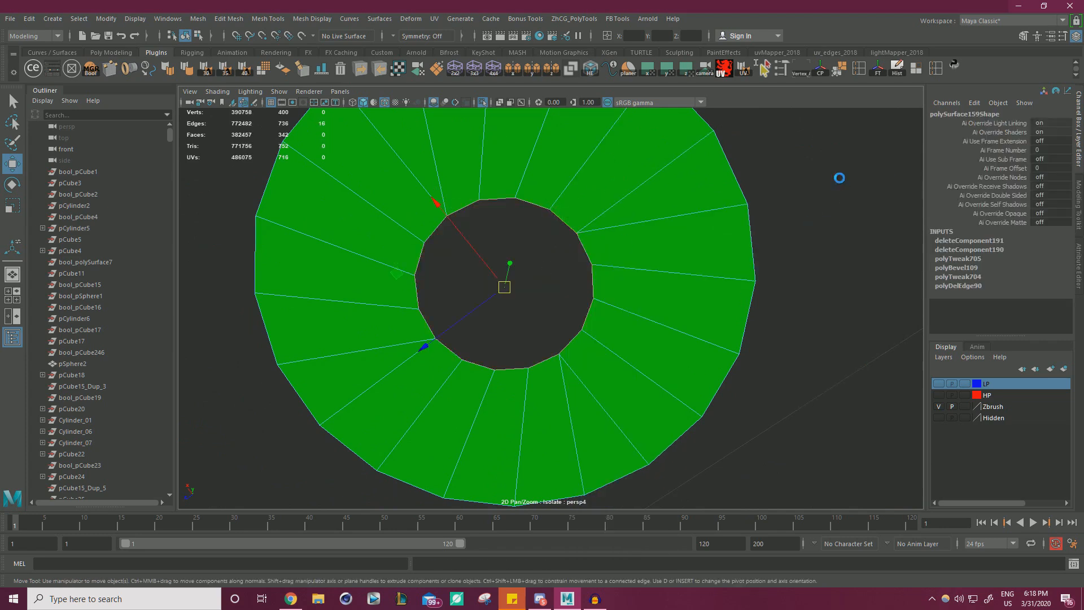
Delete all radial edges meeting at the centre of the underside so it becomes a single round face.
alt+drag(762, 211, 543, 289)
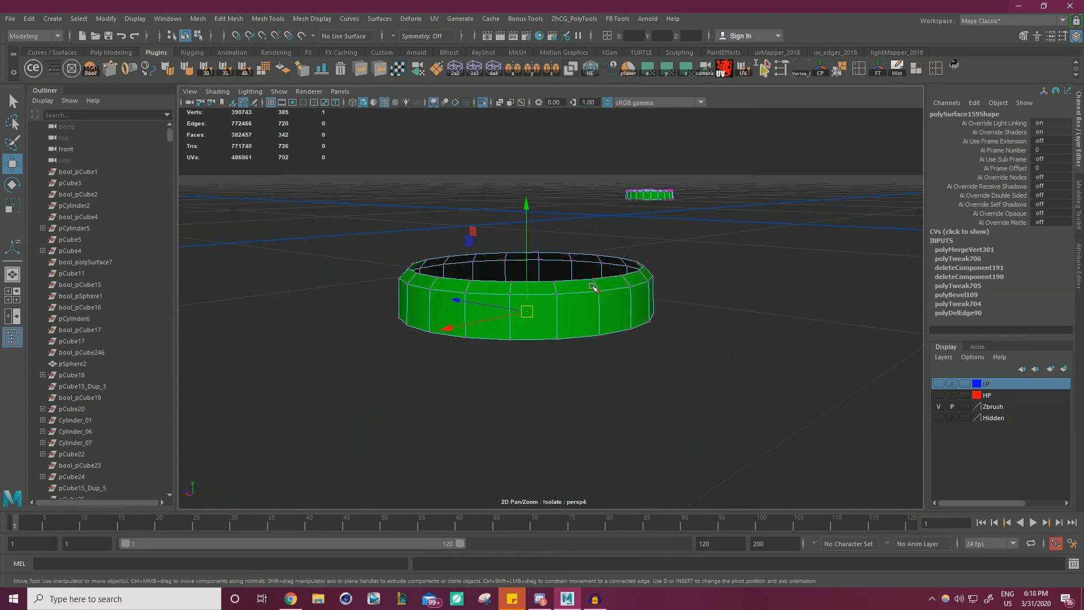
right_drag(591, 285, 646, 256)
click(756, 262)
click(591, 325)
alt+drag(573, 299, 477, 224)
scroll(503, 233, up, 2)
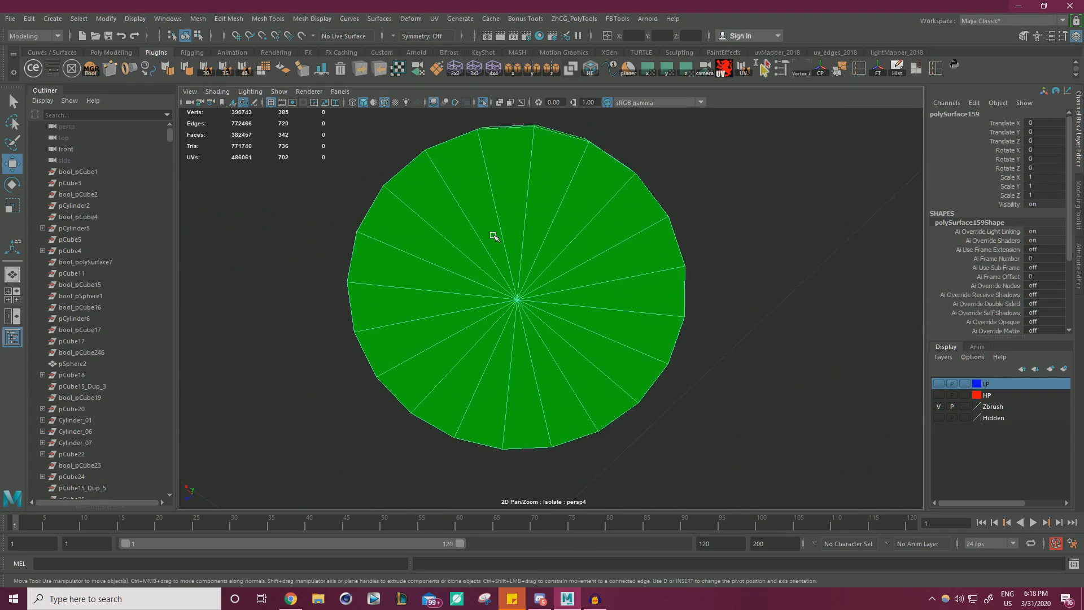
right_drag(490, 244, 492, 192)
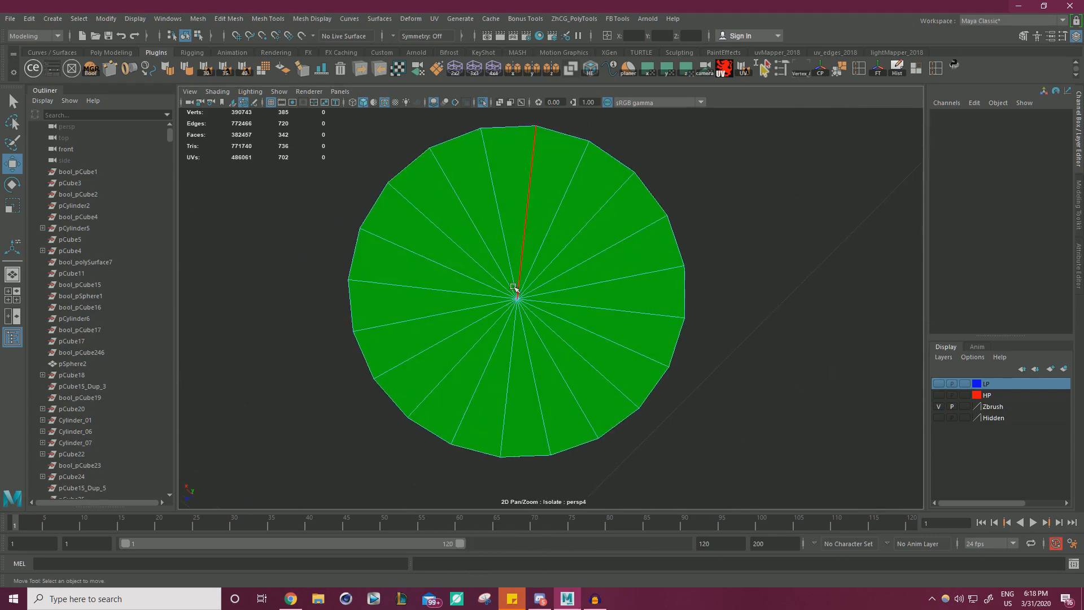
drag(543, 321, 543, 321)
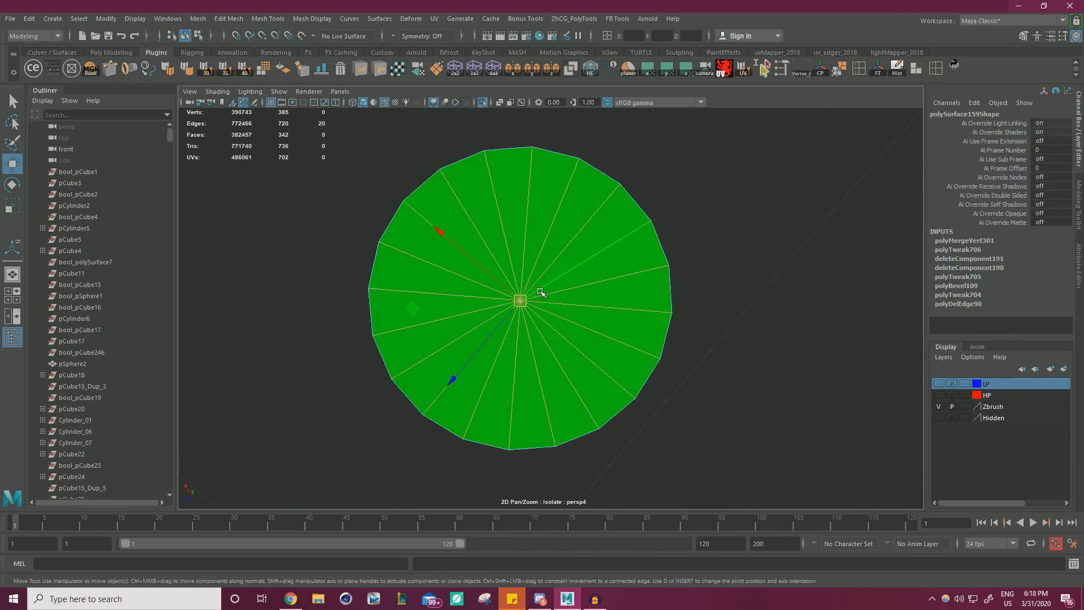
key(Delete)
Connect the first two opposite pairs of rim vertices with parallel edges across one end of the round underside face.
right_drag(511, 274, 455, 274)
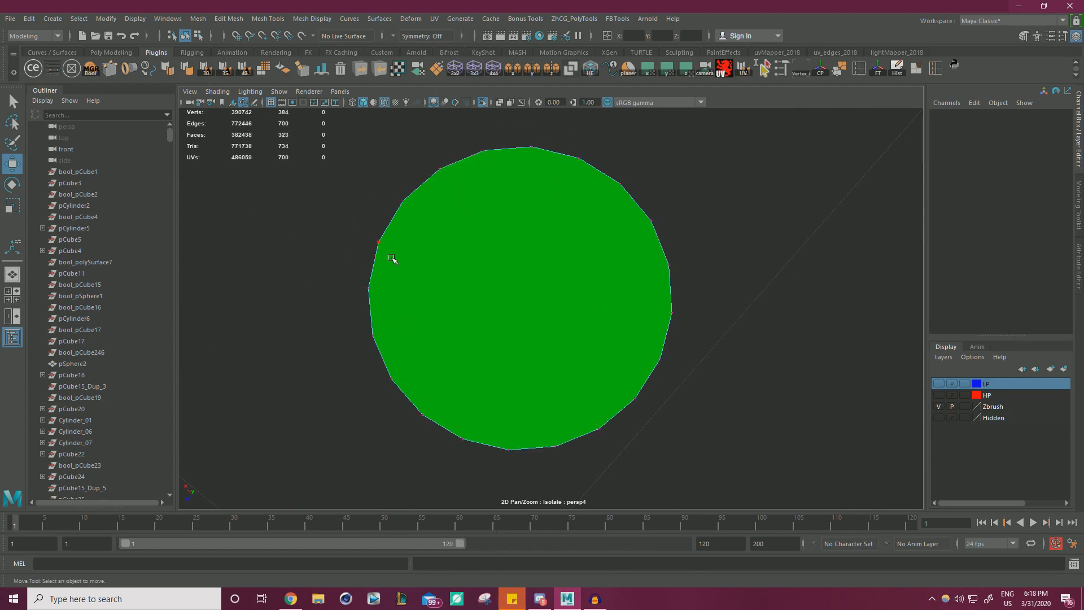
click(379, 242)
key(ctrl+c)
key(w)
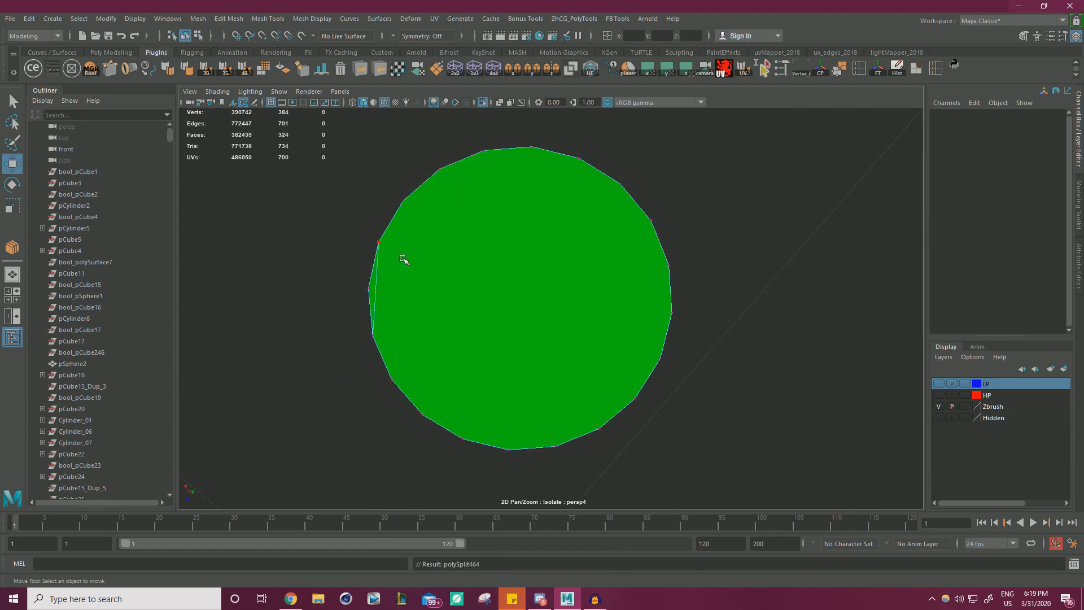
click(405, 204)
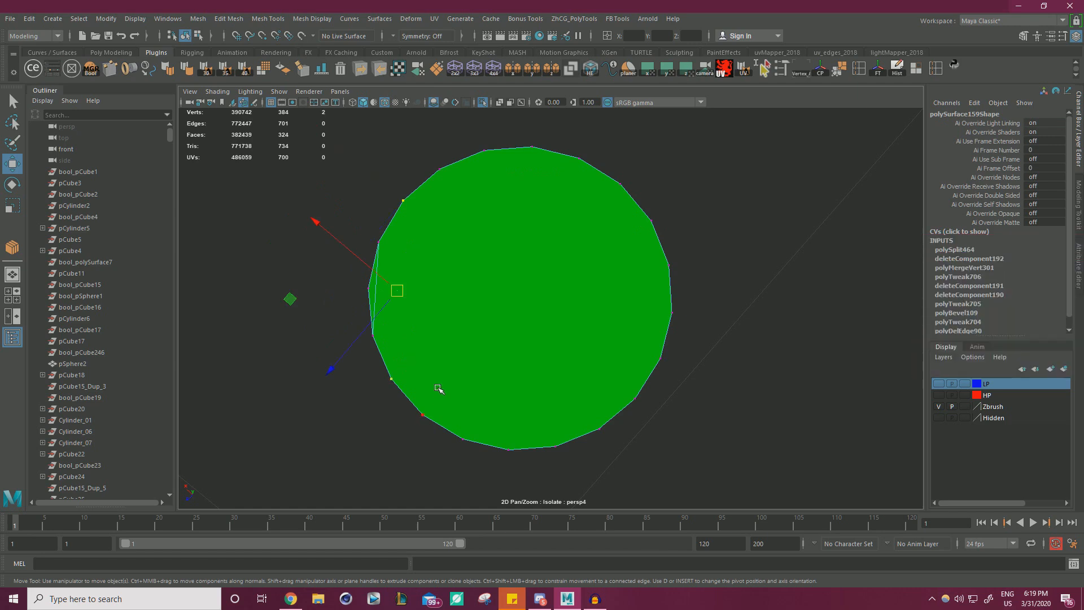
key(ctrl+c)
key(w)
Connect the third and fourth opposite pairs of rim vertices with parallel edges across the underside face.
click(451, 206)
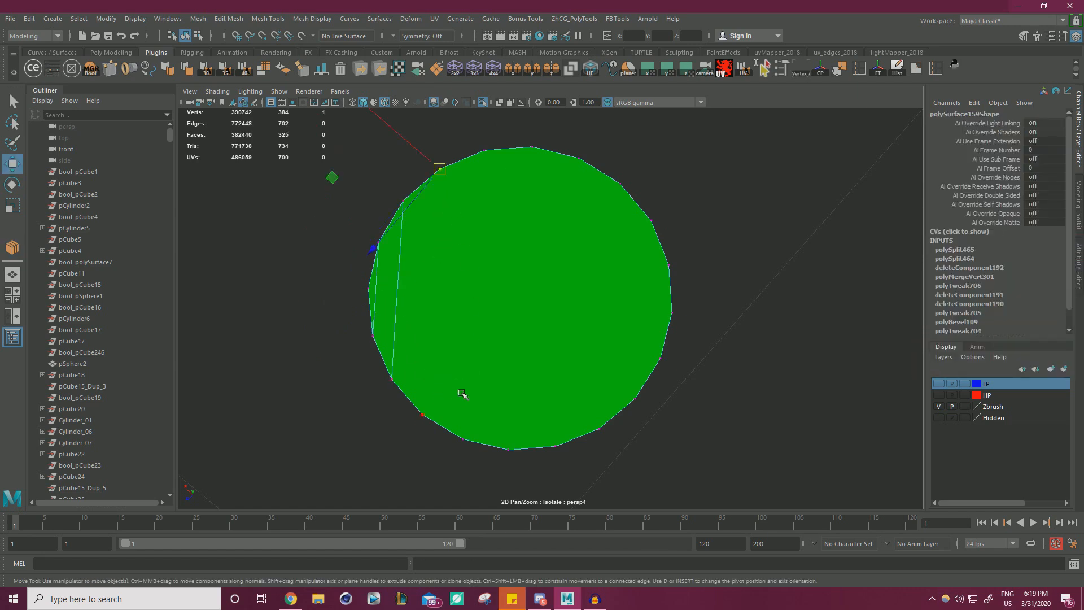
shift+click(432, 397)
key(ctrl+c)
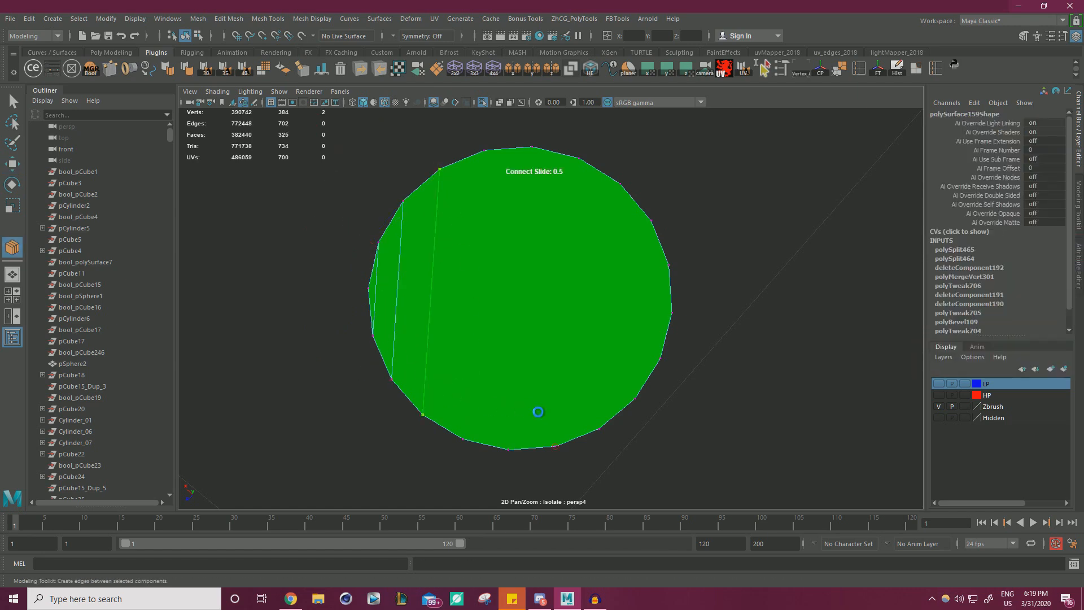
key(w)
click(477, 171)
shift+click(471, 421)
key(ctrl+c)
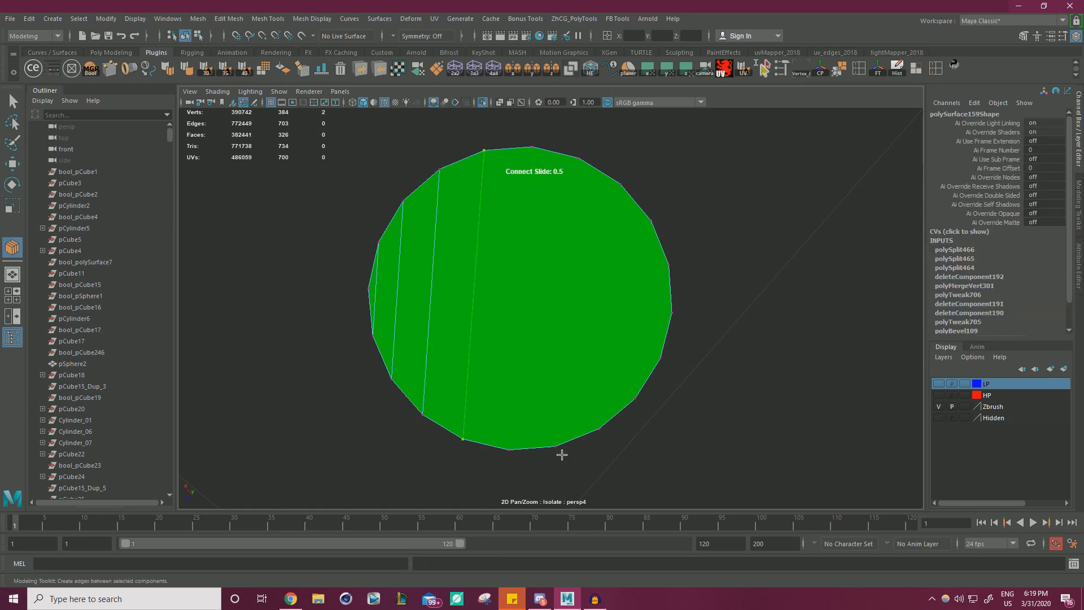
key(w)
Connect the fifth and sixth opposite pairs of rim vertices with parallel edges through the middle of the underside face.
click(520, 176)
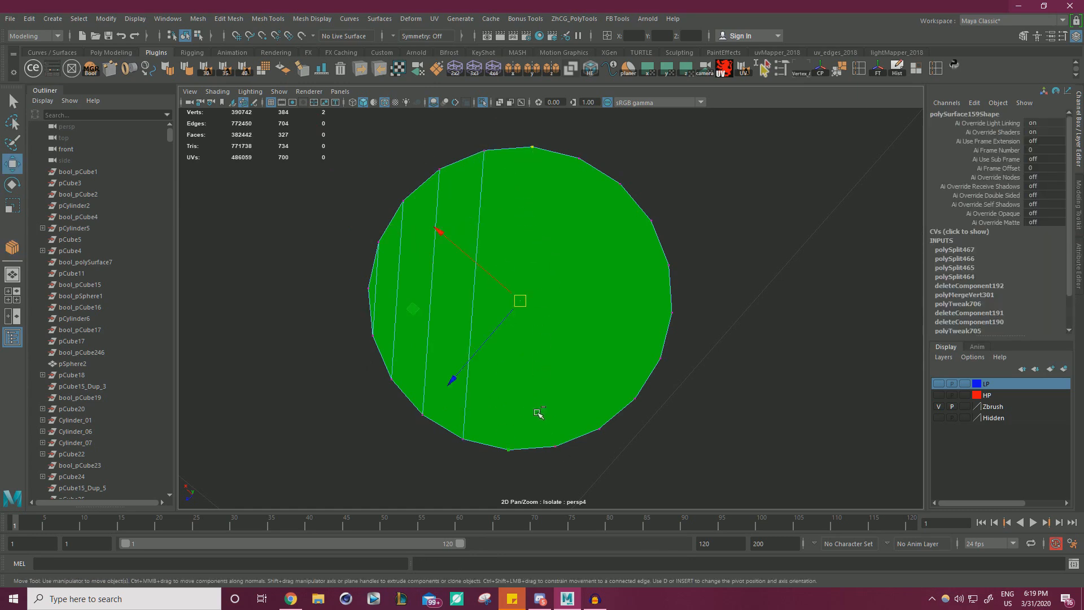
shift+click(556, 416)
key(ctrl+c)
key(w)
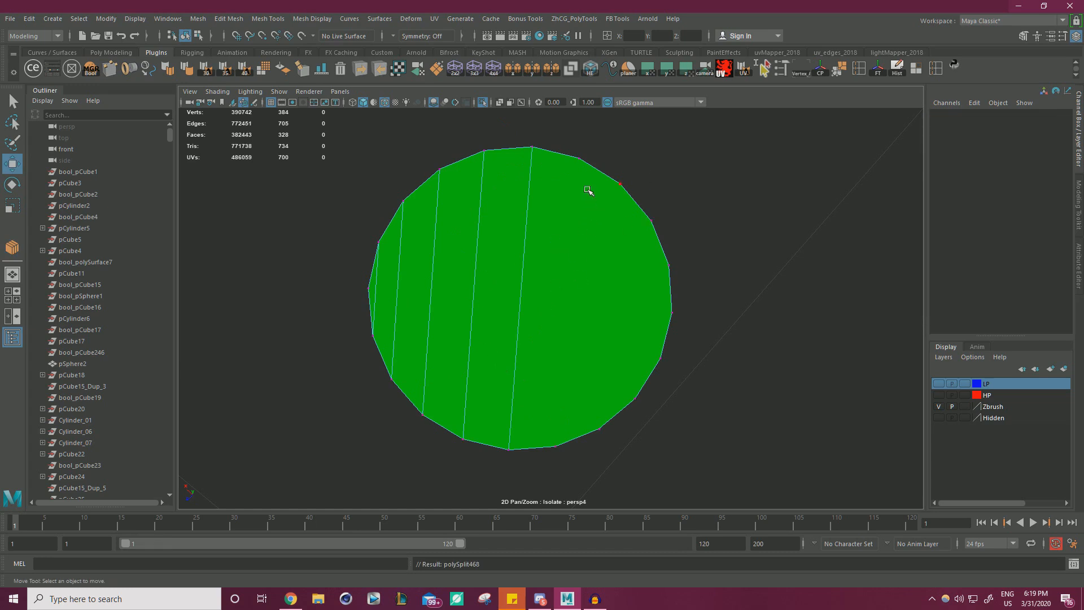
click(580, 164)
key(ctrl+c)
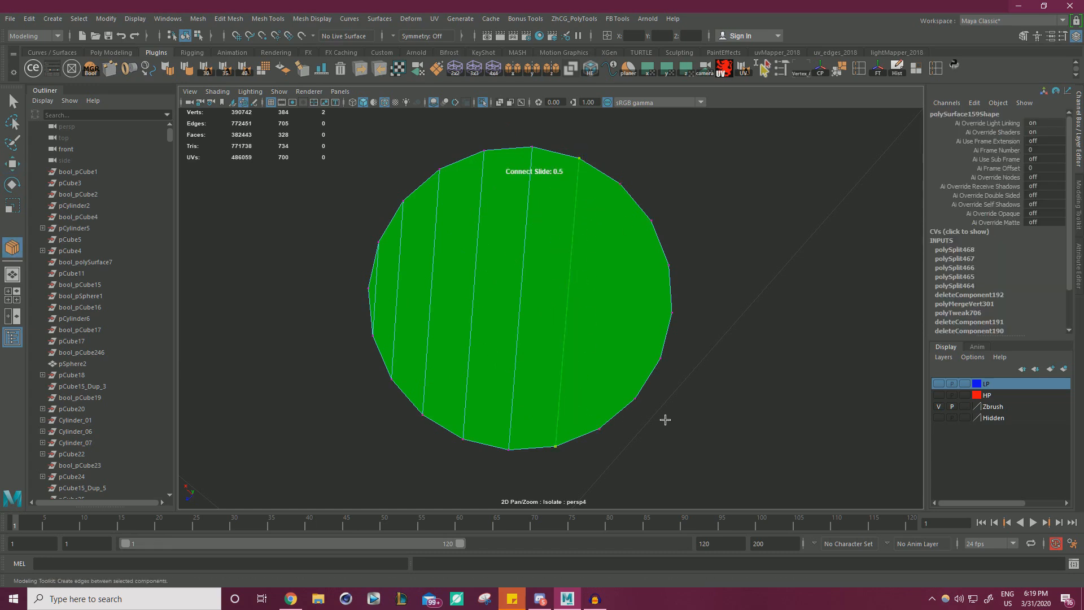
key(w)
Connect the remaining three opposite pairs of rim vertices with parallel edges to finish dividing the round underside face.
click(611, 227)
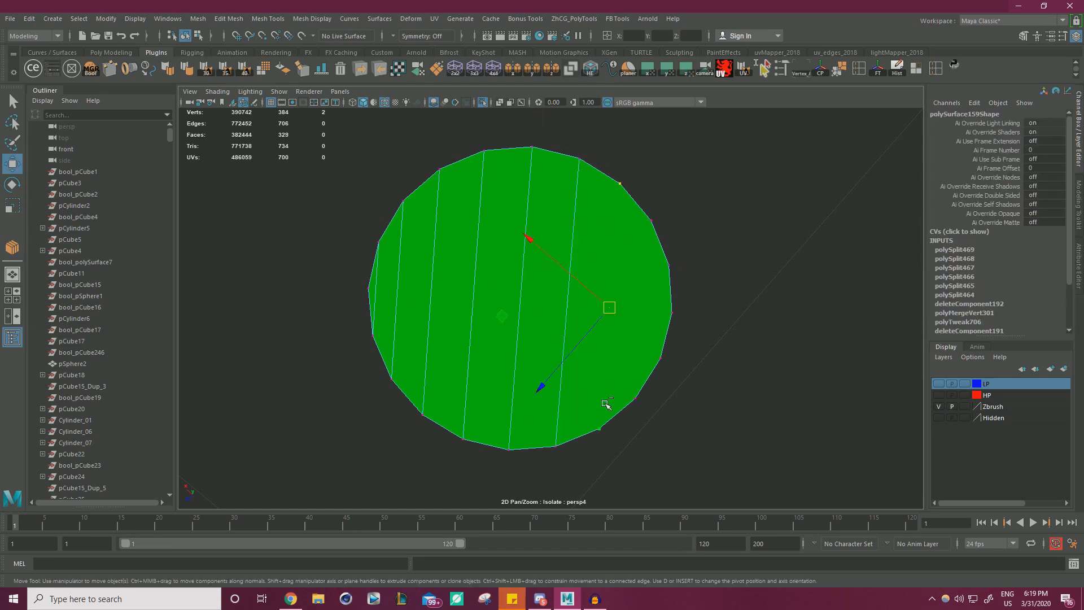
key(ctrl+c)
key(w)
click(642, 252)
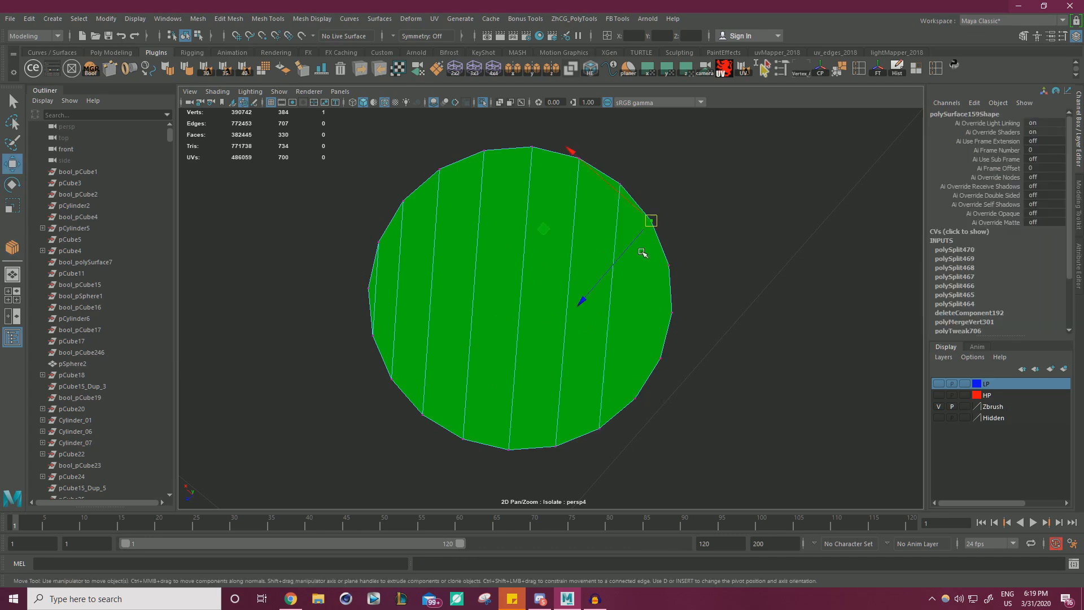
shift+click(628, 393)
key(ctrl+c)
key(w)
click(666, 267)
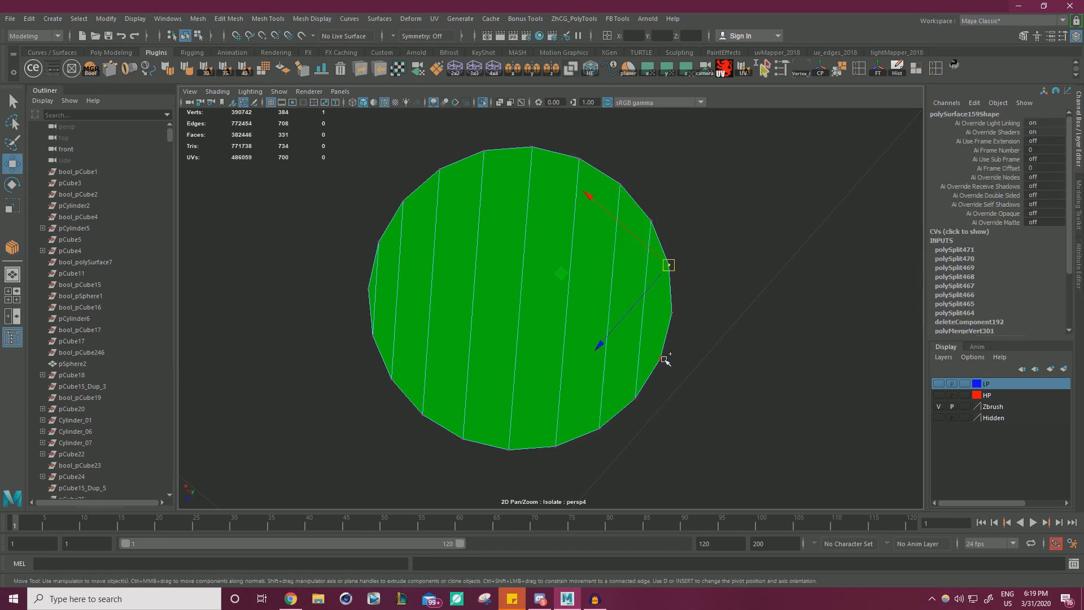
key(ctrl+c)
key(w)
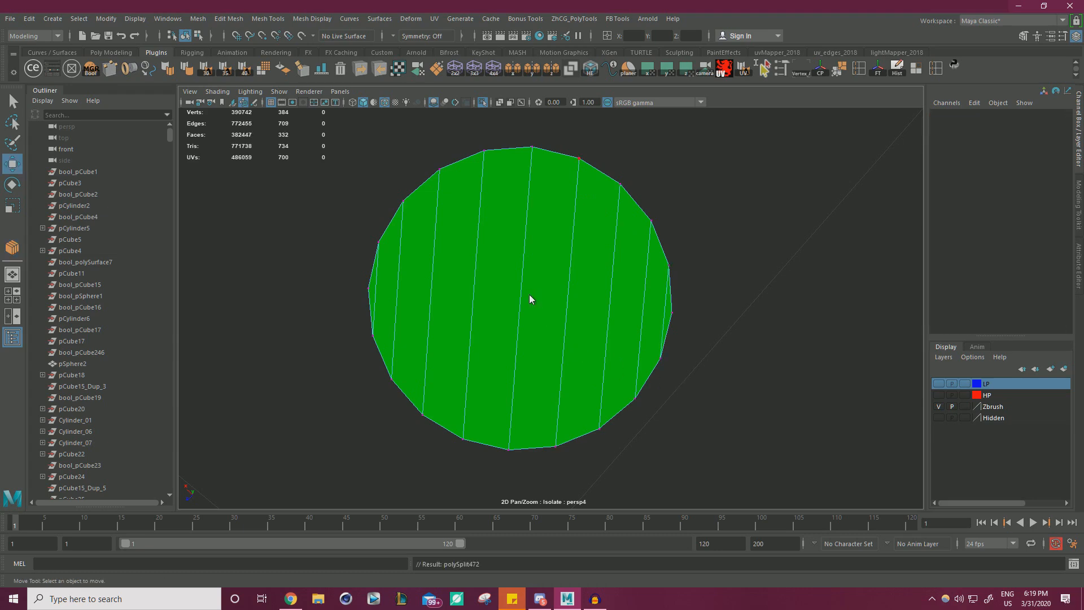
Return to object selection and turn off isolation to show the whole model again.
right_drag(529, 295, 489, 231)
alt+drag(488, 231, 625, 314)
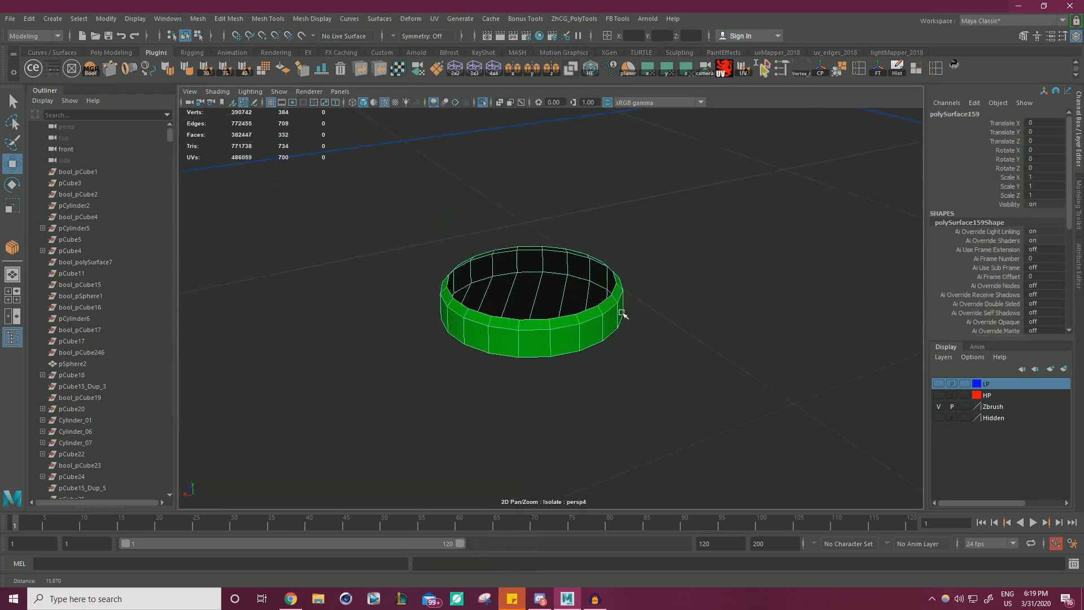
scroll(625, 314, up, 4)
click(483, 102)
Examine the rebuilt green ring from below and the dome above it at the base of the leg.
scroll(455, 255, down, 4)
alt+drag(454, 255, 581, 237)
alt+right_drag(582, 237, 237, 222)
alt+right_drag(564, 260, 435, 264)
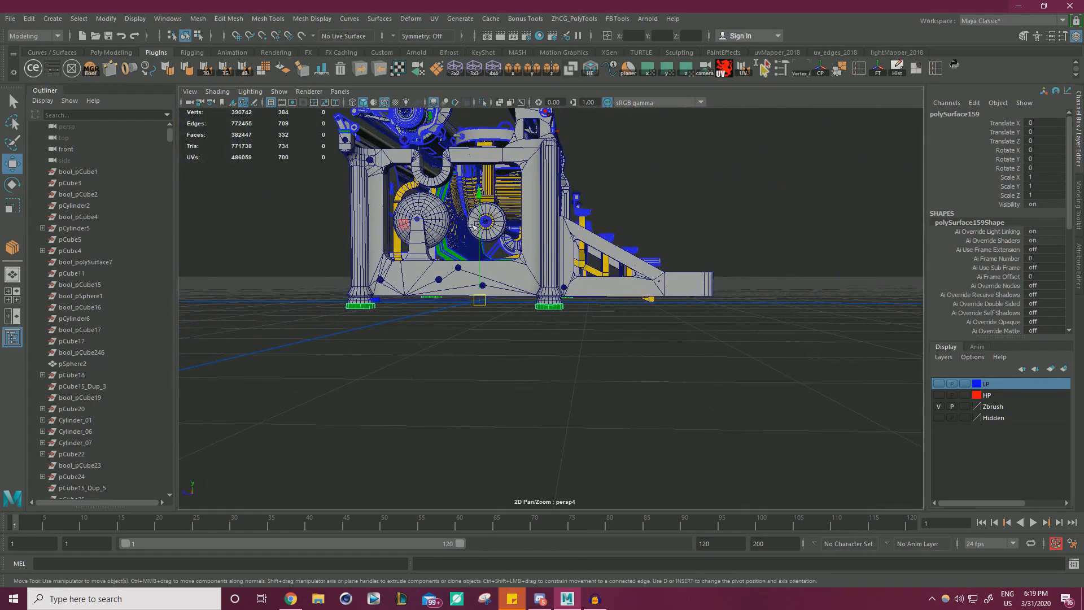
alt+drag(472, 224, 407, 237)
alt+right_drag(406, 237, 815, 327)
alt+right_drag(649, 316, 771, 321)
alt+right_drag(617, 322, 493, 307)
alt+drag(494, 307, 516, 285)
alt+right_drag(491, 333, 548, 344)
alt+drag(548, 344, 533, 313)
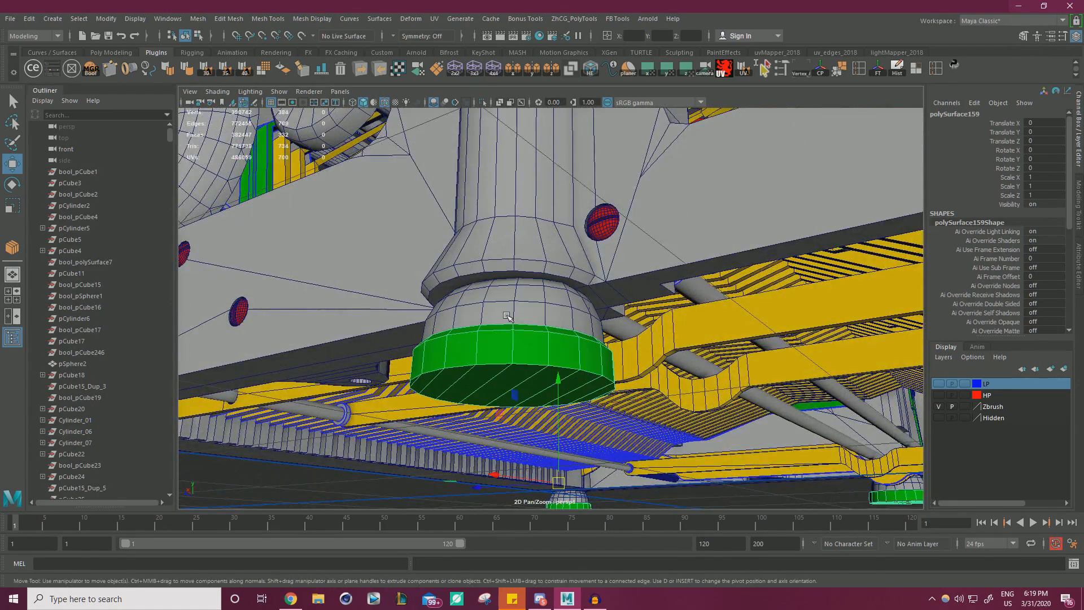
click(507, 316)
alt+right_drag(507, 315, 455, 327)
alt+drag(456, 327, 600, 382)
alt+right_drag(502, 344, 595, 366)
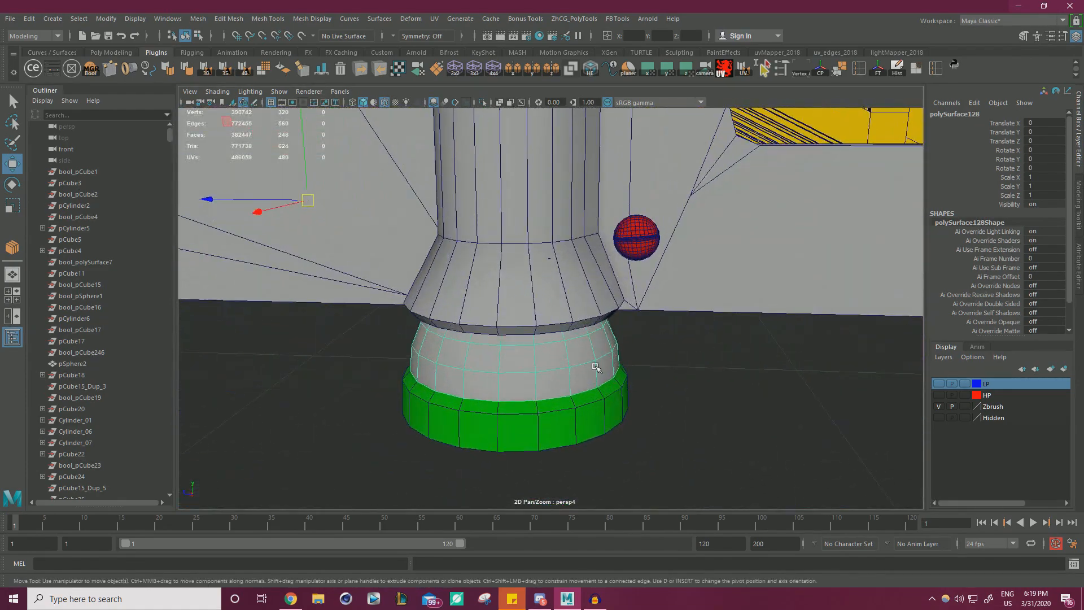
Display the HP layer instead of the Zbrush layer and check the high-poly dome and foot ring meshes.
click(939, 406)
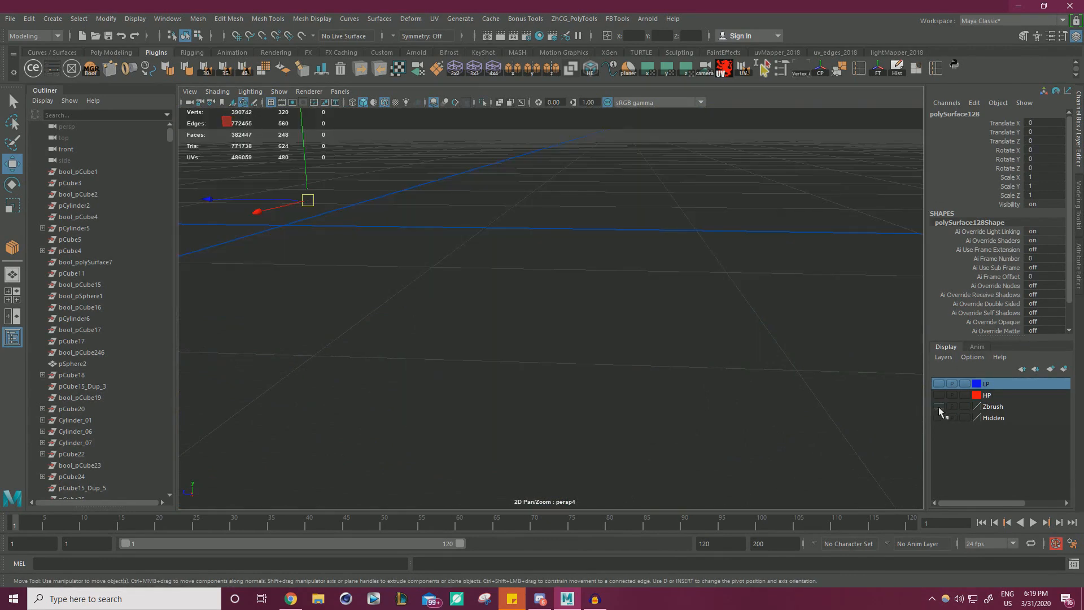
click(939, 395)
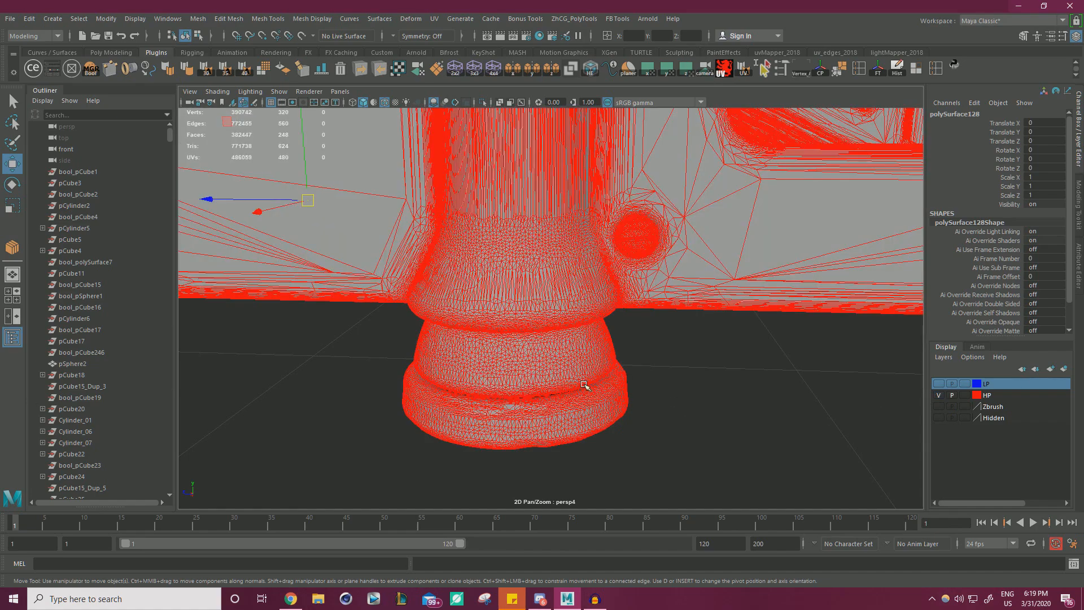
click(545, 355)
click(589, 411)
key(ctrl+z)
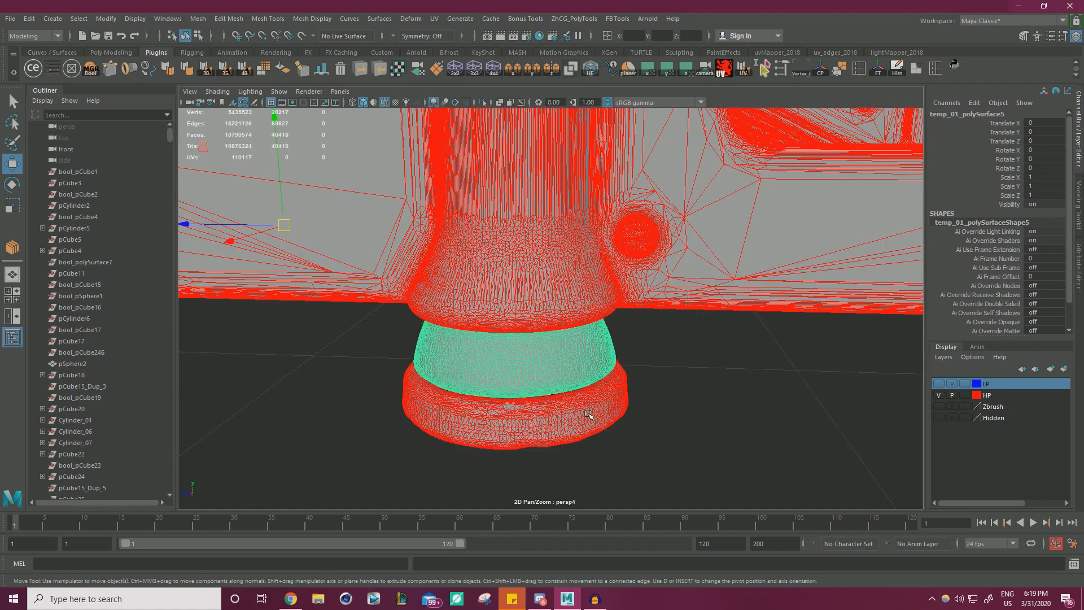
alt+right_drag(588, 416, 226, 319)
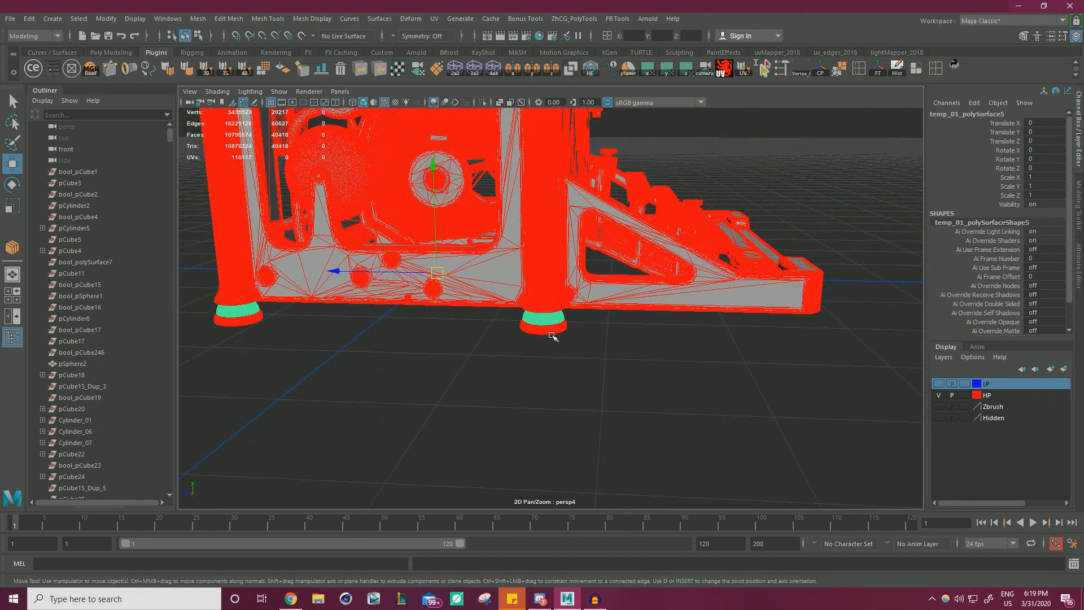
click(552, 335)
key(f)
Inspect the underside of the high-poly foot ring and how it meets the dome, and clear the selection.
click(939, 395)
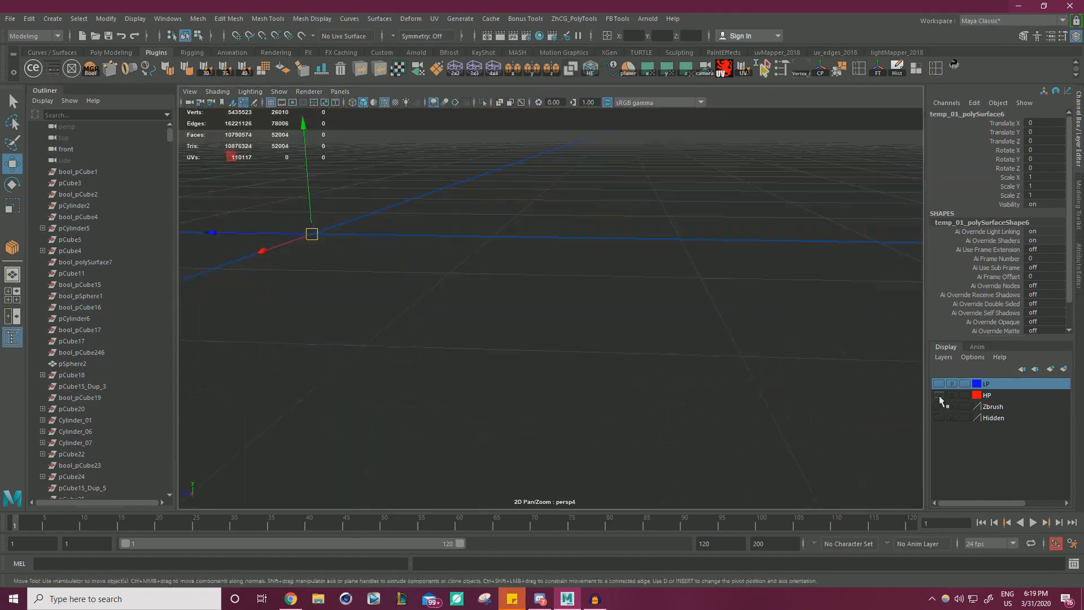
click(939, 395)
alt+drag(603, 324, 550, 279)
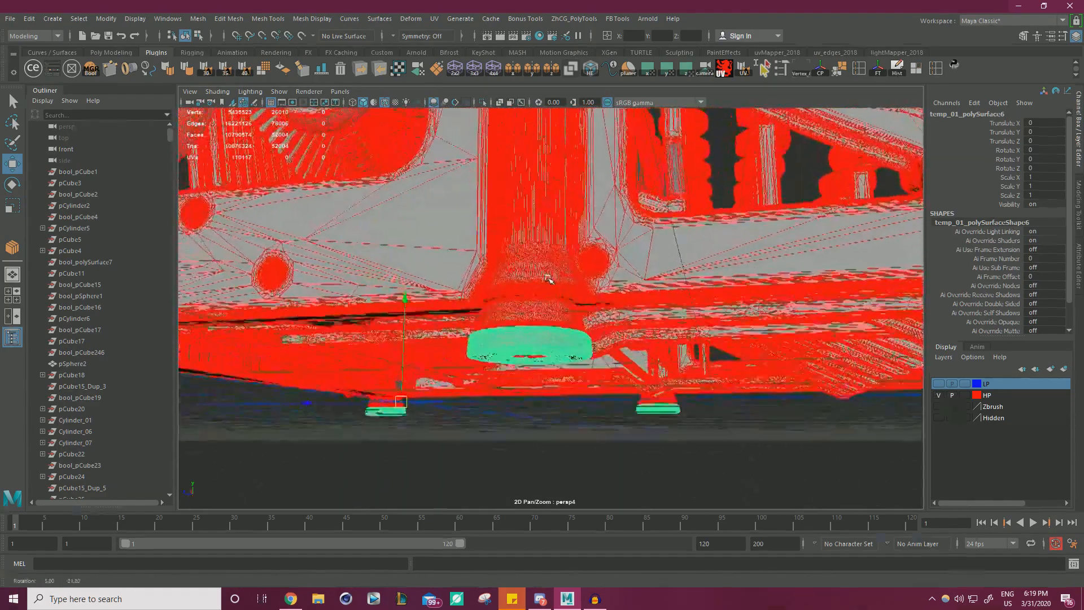
alt+right_drag(549, 279, 529, 269)
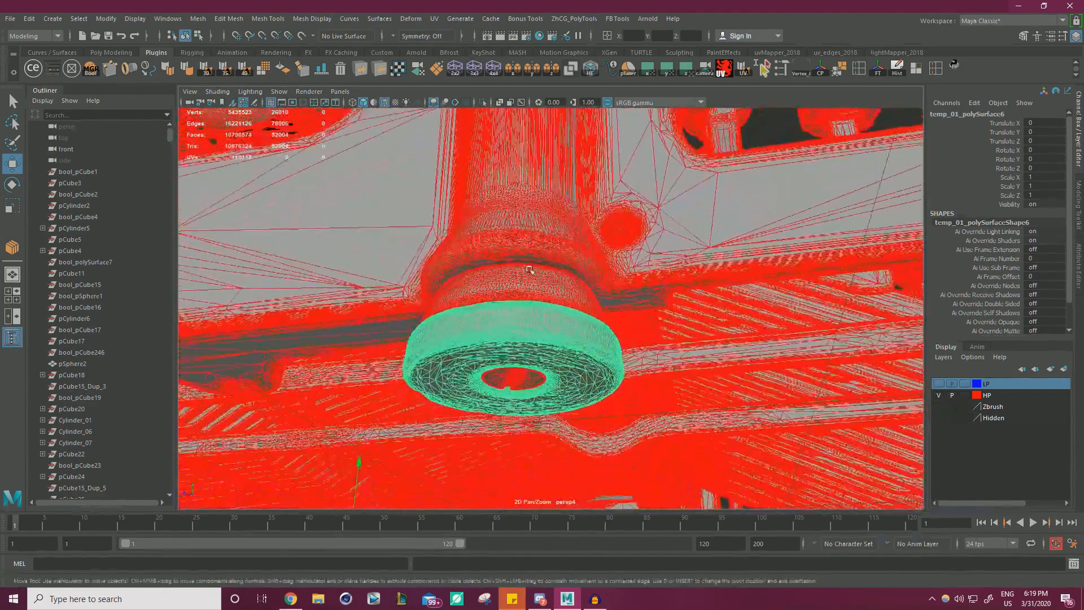
click(496, 279)
key(ctrl+z)
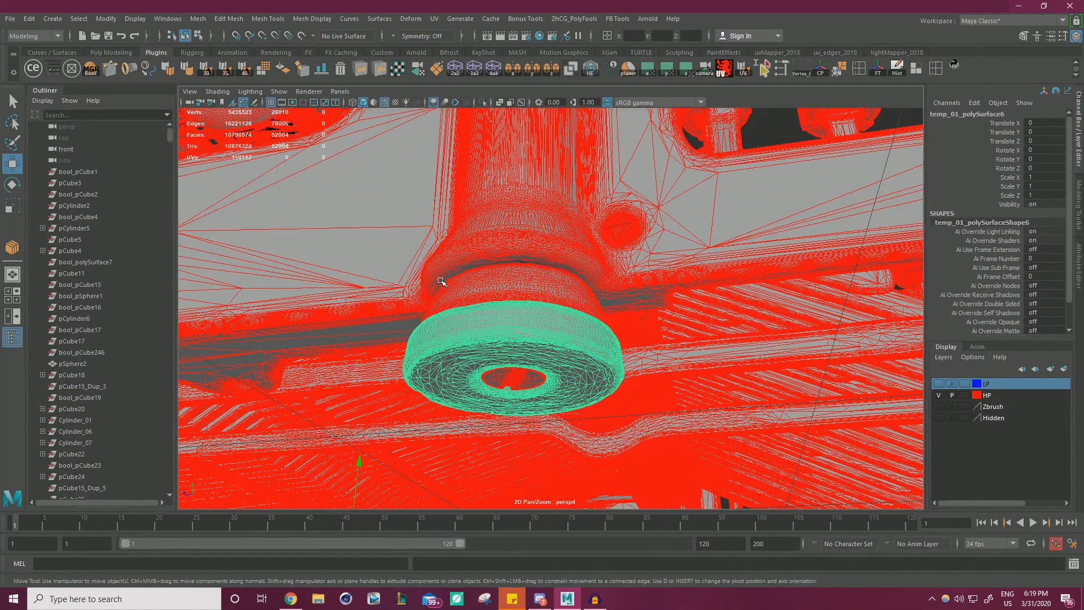
alt+right_drag(541, 260, 397, 222)
alt+drag(397, 223, 456, 295)
click(779, 416)
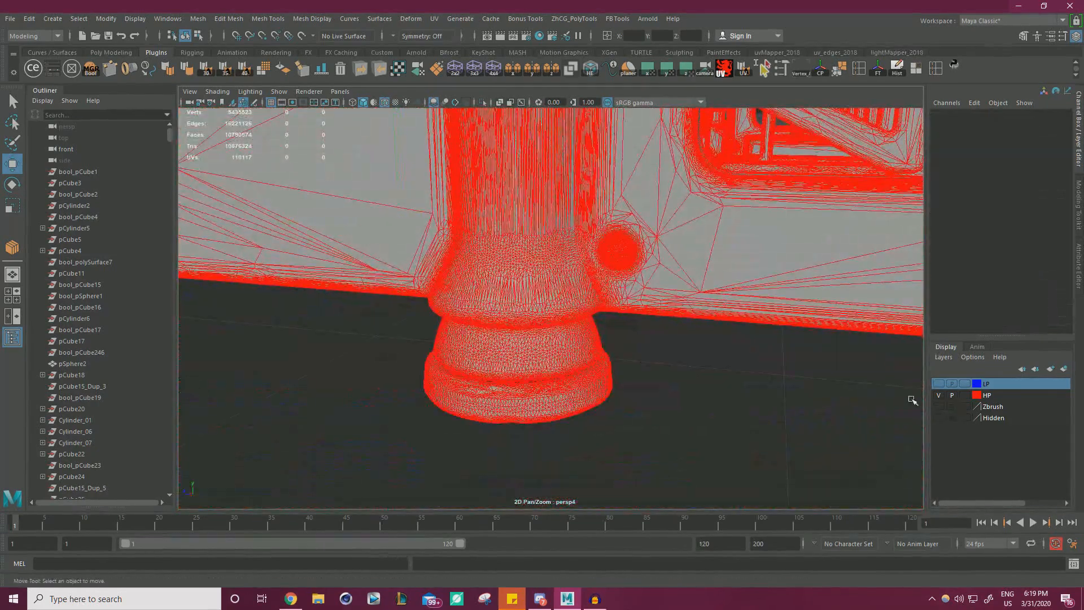
Hide the HP layer and show the Zbrush layer with the low-poly meshes again.
click(939, 394)
click(939, 384)
alt+drag(760, 336, 525, 288)
click(938, 384)
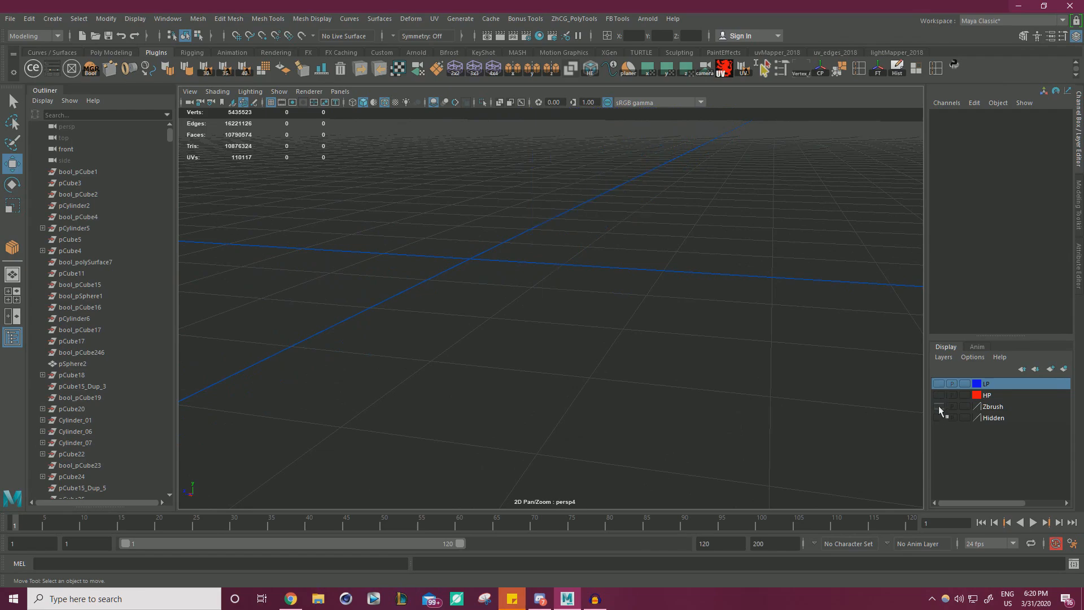
click(938, 406)
Extract the green ring under this leg from the combined foot rings mesh and select it as a separate object.
scroll(580, 358, up, 5)
click(546, 400)
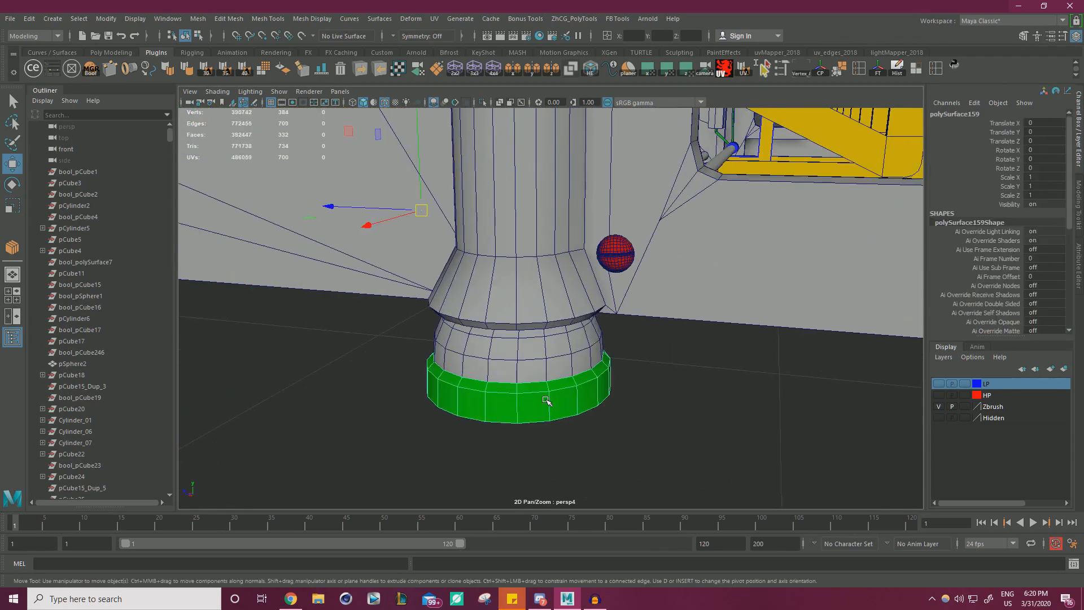
scroll(546, 400, down, 6)
scroll(591, 363, up, 7)
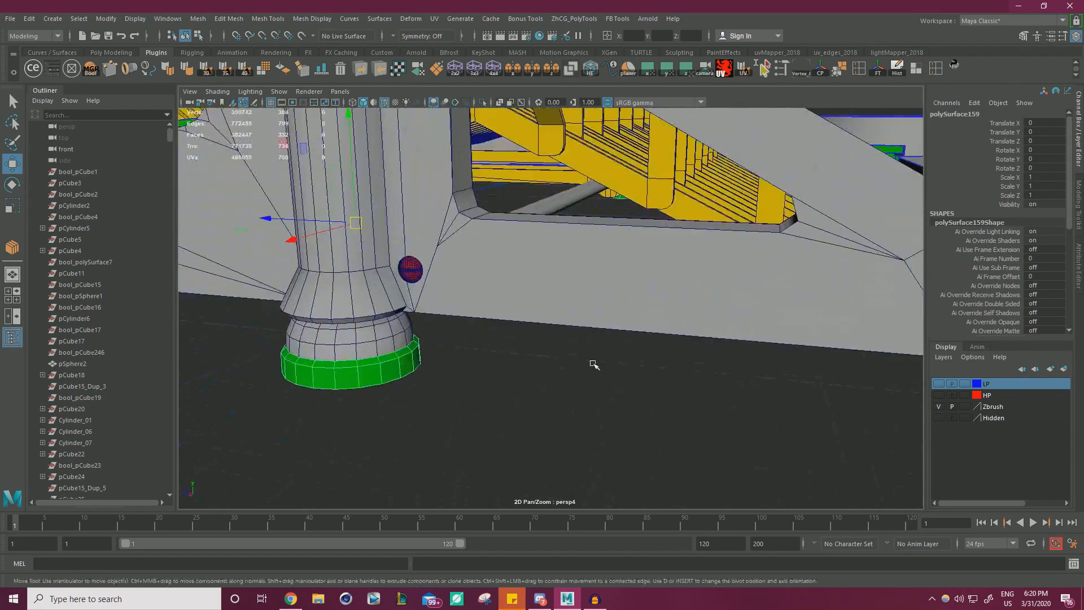
scroll(577, 370, down, 5)
alt+middle_drag(515, 374, 583, 350)
scroll(584, 351, up, 5)
right_drag(595, 274, 593, 311)
double_click(602, 348)
shift+right_drag(732, 344, 742, 511)
right_drag(620, 338, 678, 263)
click(717, 308)
click(632, 350)
key(w)
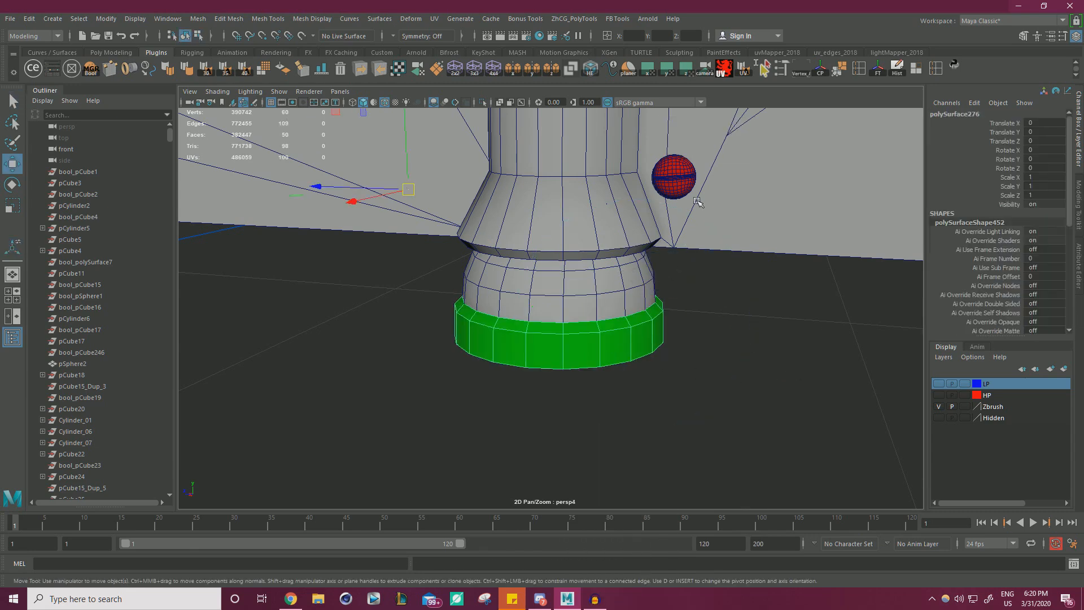
Center the pivot of the extracted green ring on its own geometry.
click(828, 72)
alt+right_drag(756, 333, 469, 324)
alt+right_drag(717, 324, 915, 339)
alt+right_drag(747, 335, 531, 337)
scroll(649, 368, down, 3)
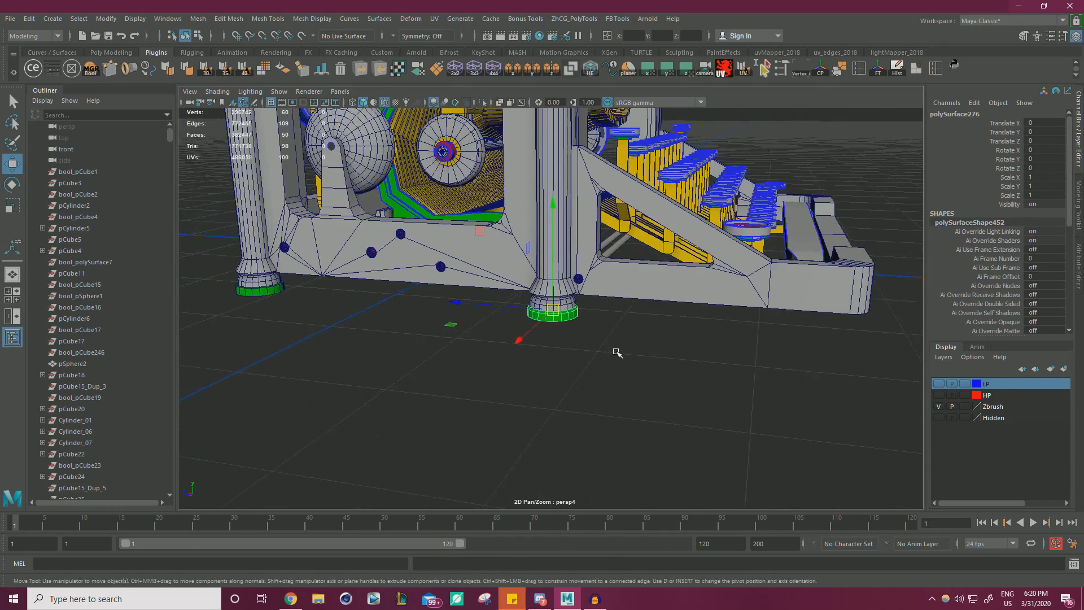
scroll(696, 349, up, 5)
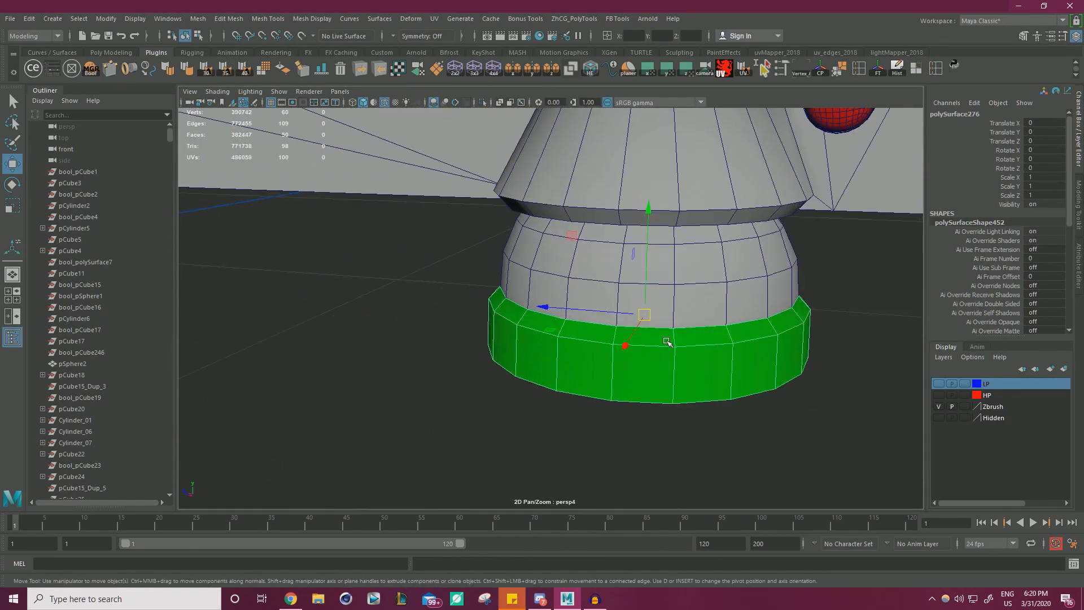
Extract the faces of the dome above the green ring as a separate object.
click(698, 289)
right_click(732, 265)
right_drag(733, 272, 733, 296)
double_click(717, 283)
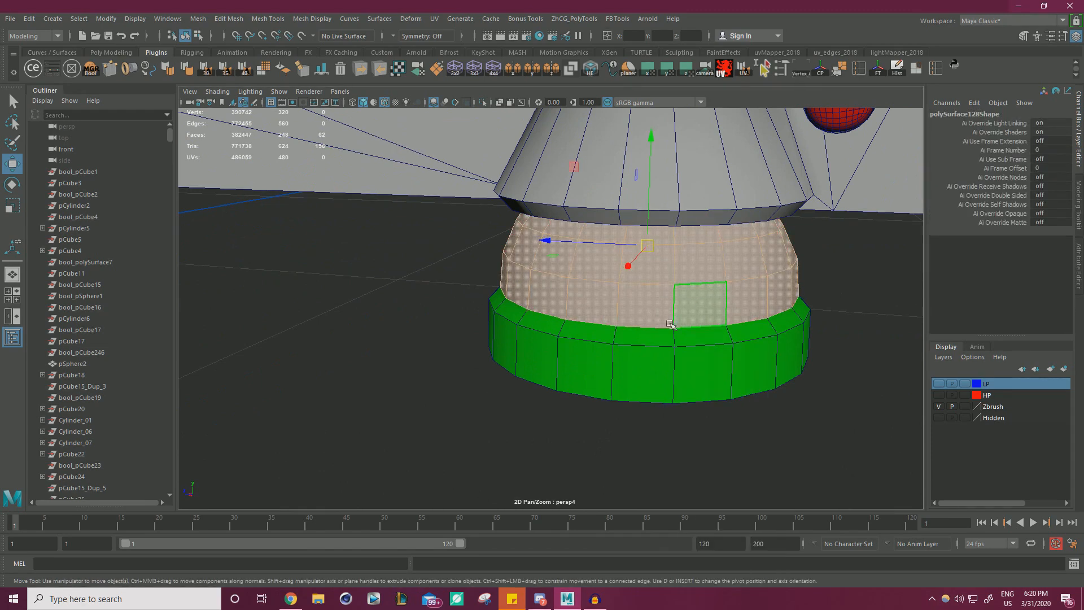
shift+right_drag(335, 292, 329, 474)
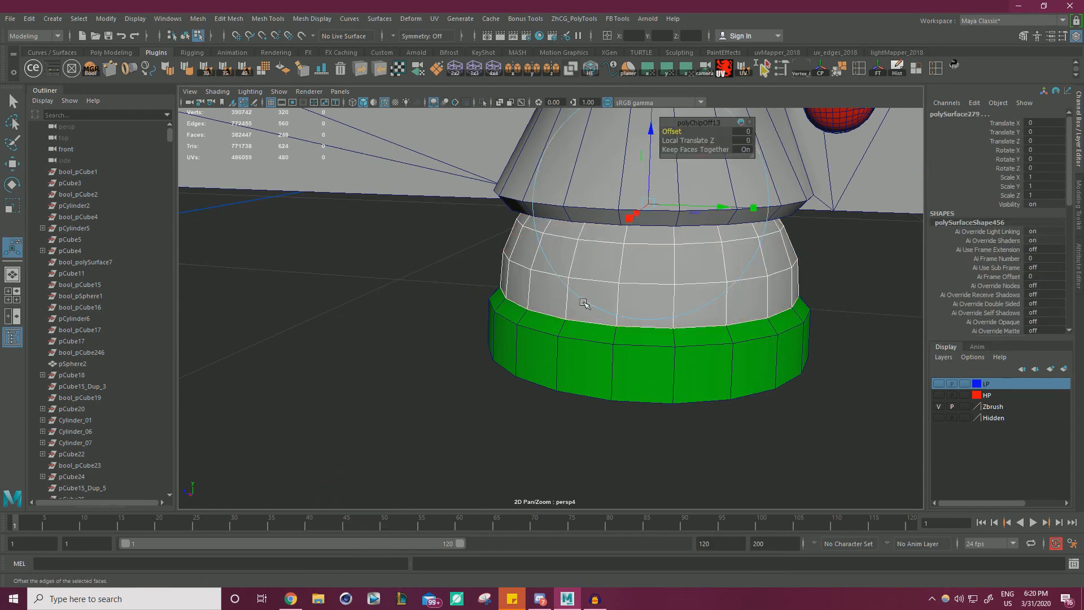
right_drag(584, 273, 641, 256)
Select the extracted dome and display the HP layer over the low-poly meshes for comparison.
scroll(733, 361, down, 3)
alt+middle_drag(772, 324, 688, 363)
scroll(688, 363, up, 3)
click(593, 352)
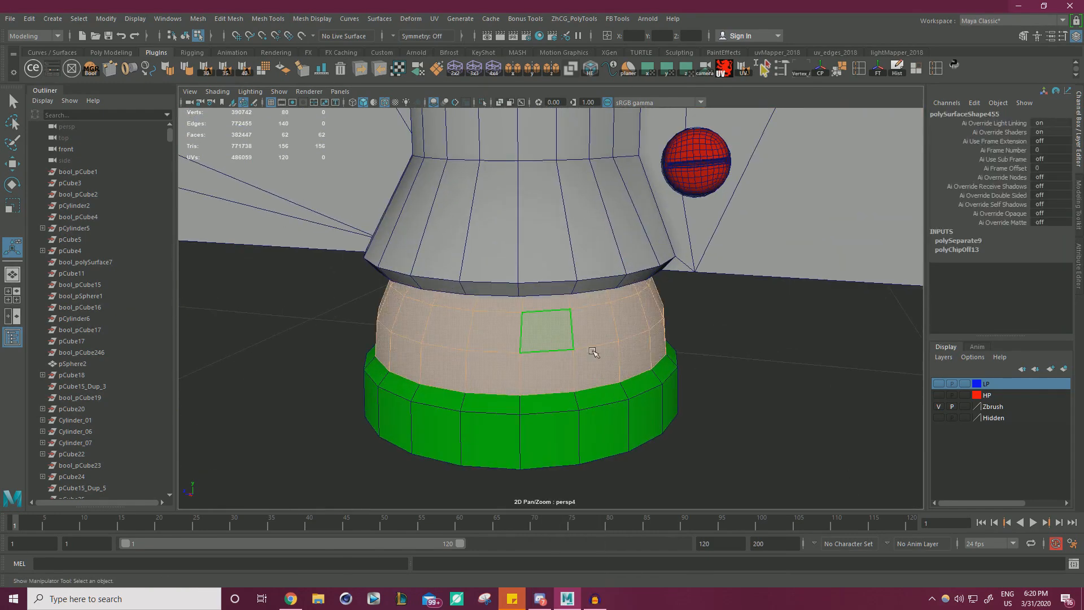
key(w)
click(939, 395)
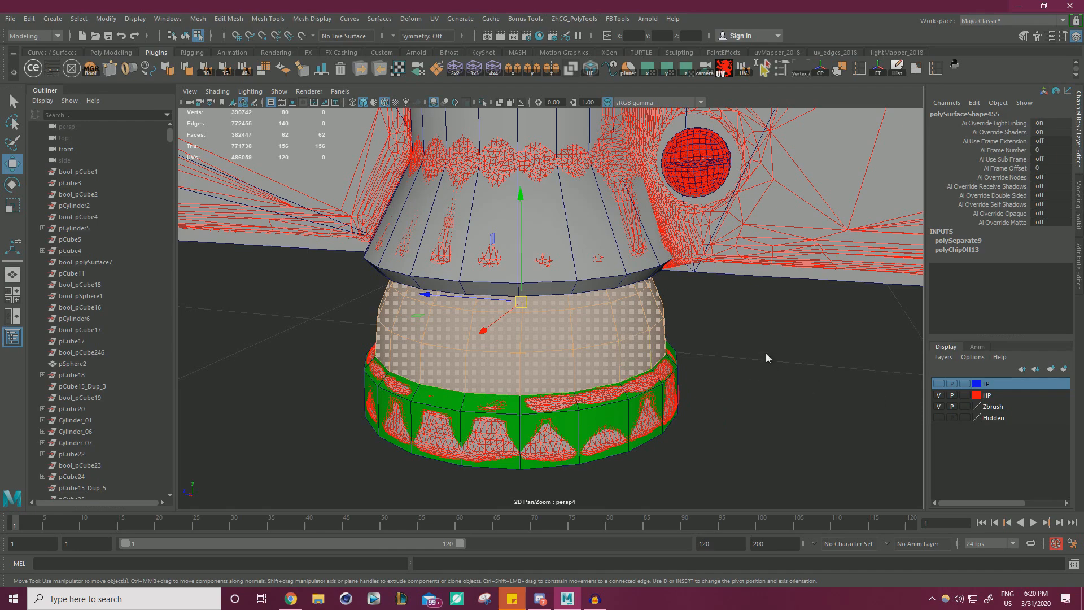
Scale the dome's middle edge loop slightly inward to fit the high-poly surface.
right_drag(764, 333, 760, 249)
double_click(589, 348)
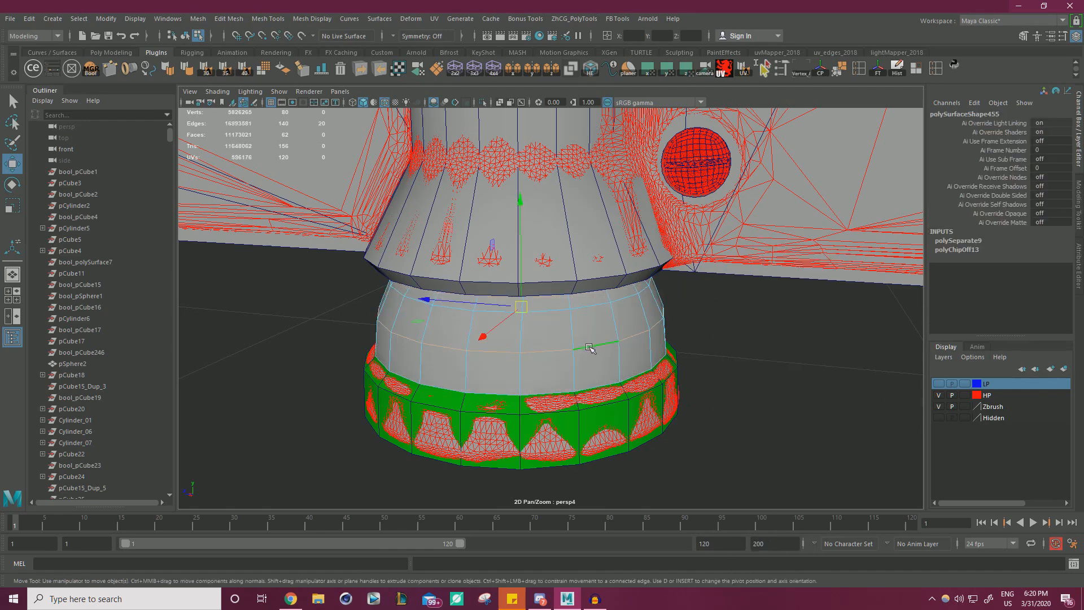
key(r)
scroll(544, 351, down, 3)
alt+middle_drag(531, 350, 528, 324)
scroll(528, 324, up, 3)
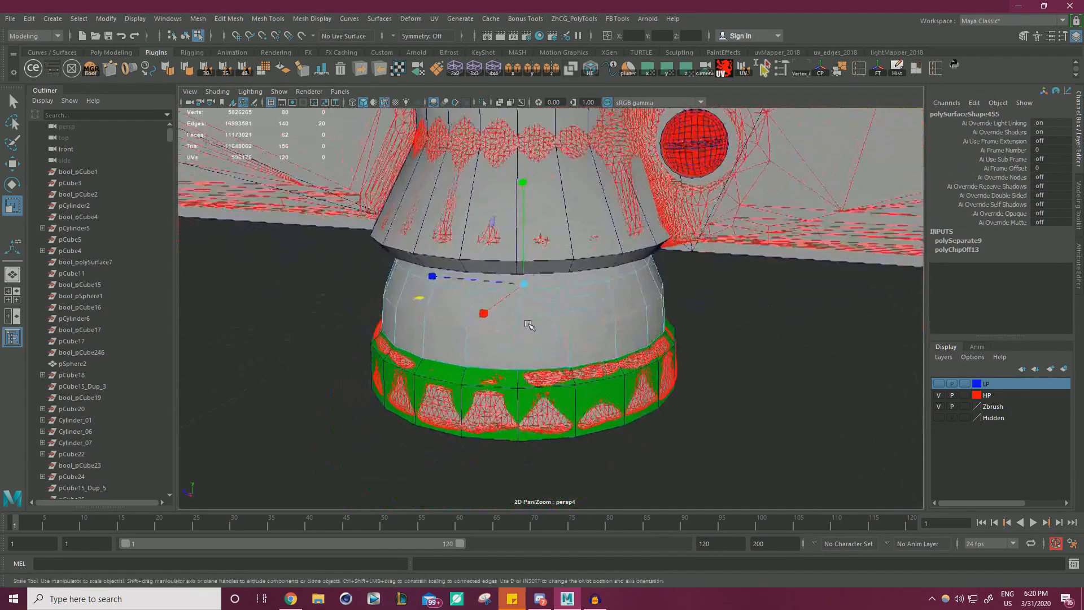
scroll(529, 325, up, 3)
drag(409, 288, 411, 287)
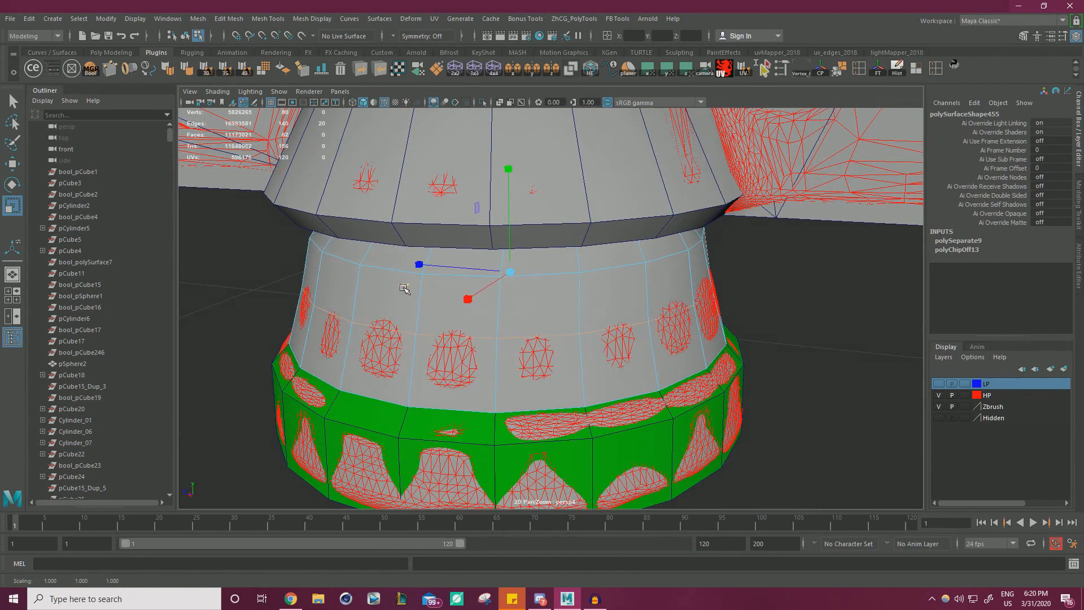
Scale the dome's upper edge loop inward to follow the high-poly shape beneath the flared collar.
double_click(384, 270)
scroll(416, 276, down, 5)
alt+middle_drag(416, 276, 472, 316)
scroll(472, 317, up, 2)
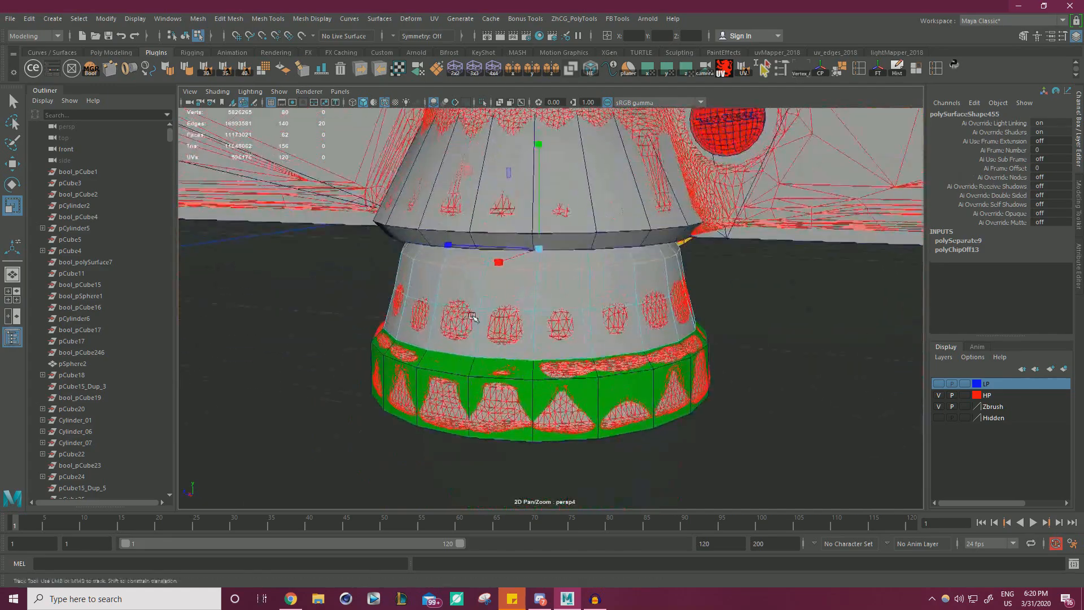
scroll(543, 272, up, 3)
drag(541, 216, 521, 229)
scroll(547, 237, down, 2)
alt+middle_drag(518, 243, 518, 273)
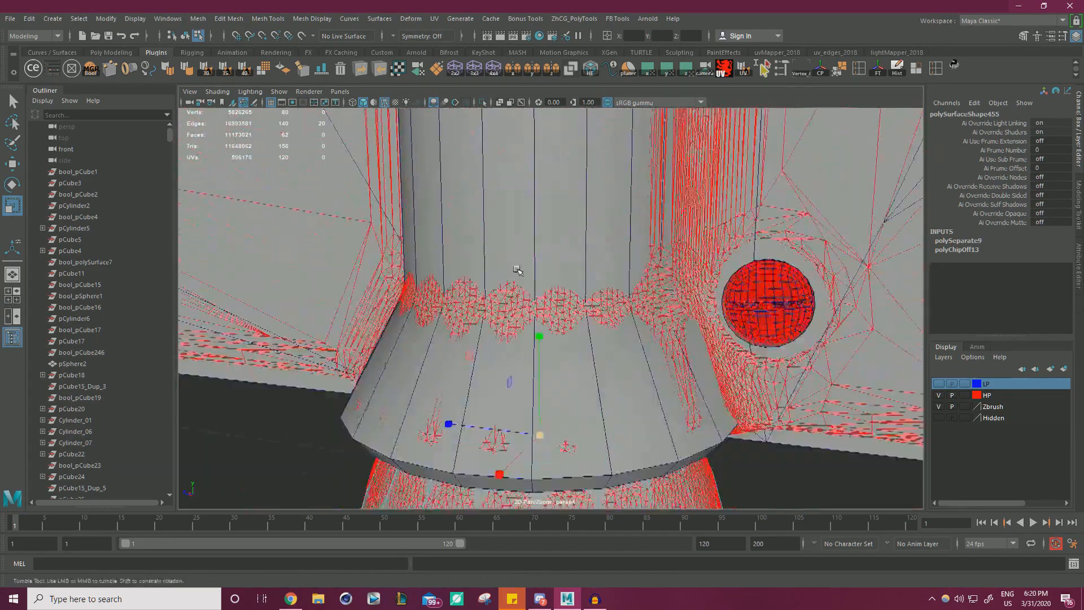
alt+drag(518, 273, 518, 240)
key(f)
scroll(515, 266, down, 2)
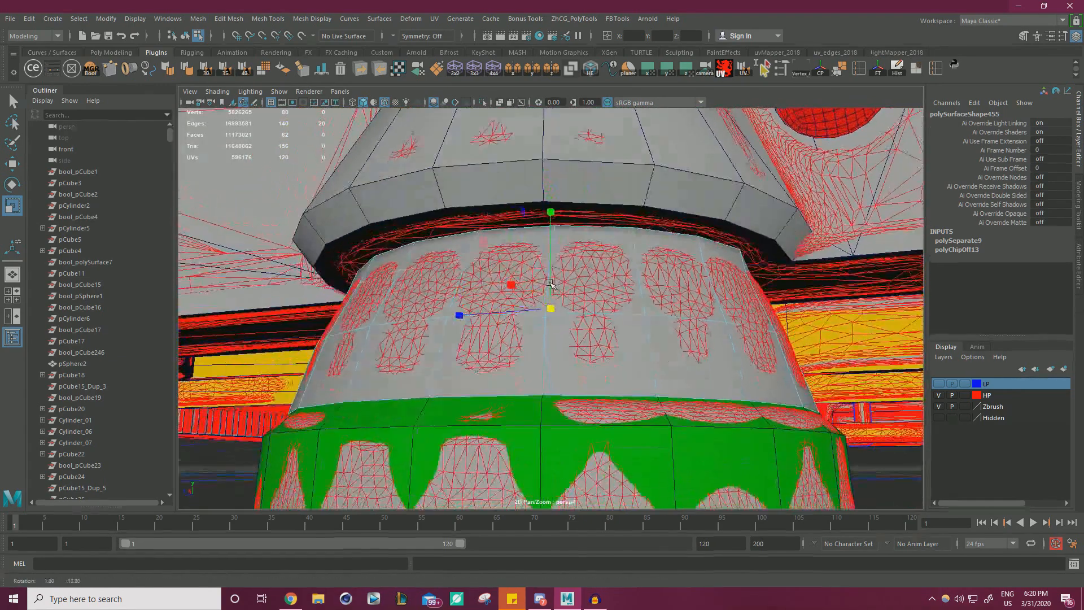
Scale the dome's top edge loop inward to the high-poly surface and delete the dome's top cap face.
click(577, 233)
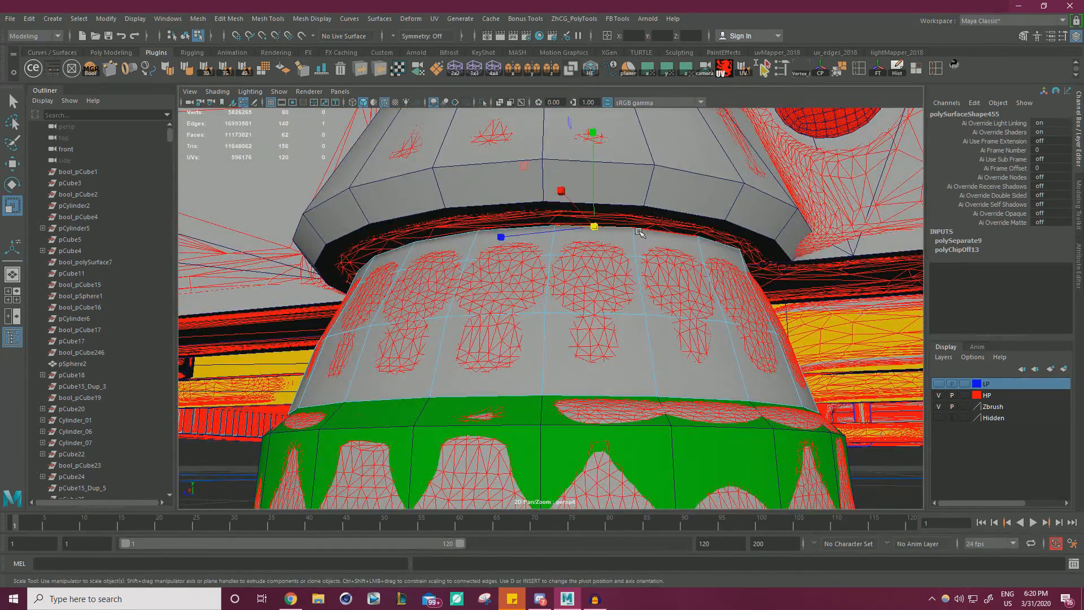
scroll(804, 355, down, 3)
alt+drag(804, 356, 830, 404)
right_drag(830, 405, 829, 306)
mouse_move(625, 285)
alt+mouse_down()
mouse_move(551, 309)
mouse_move(524, 305)
mouse_move(525, 291)
alt+mouse_up()
key(4)
key(5)
alt+right_drag(525, 291, 571, 307)
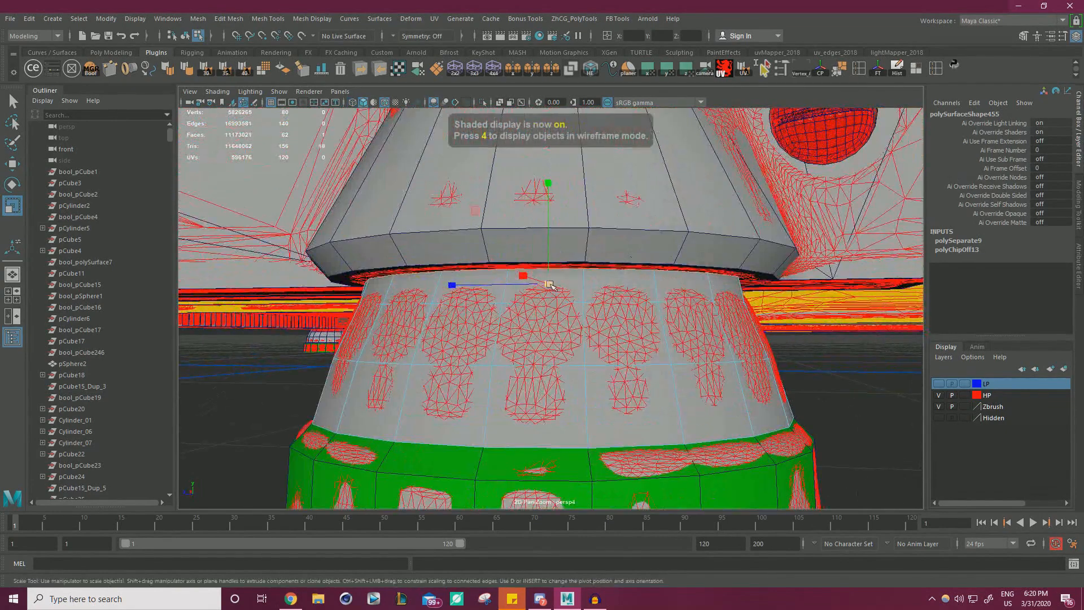
drag(549, 283, 531, 306)
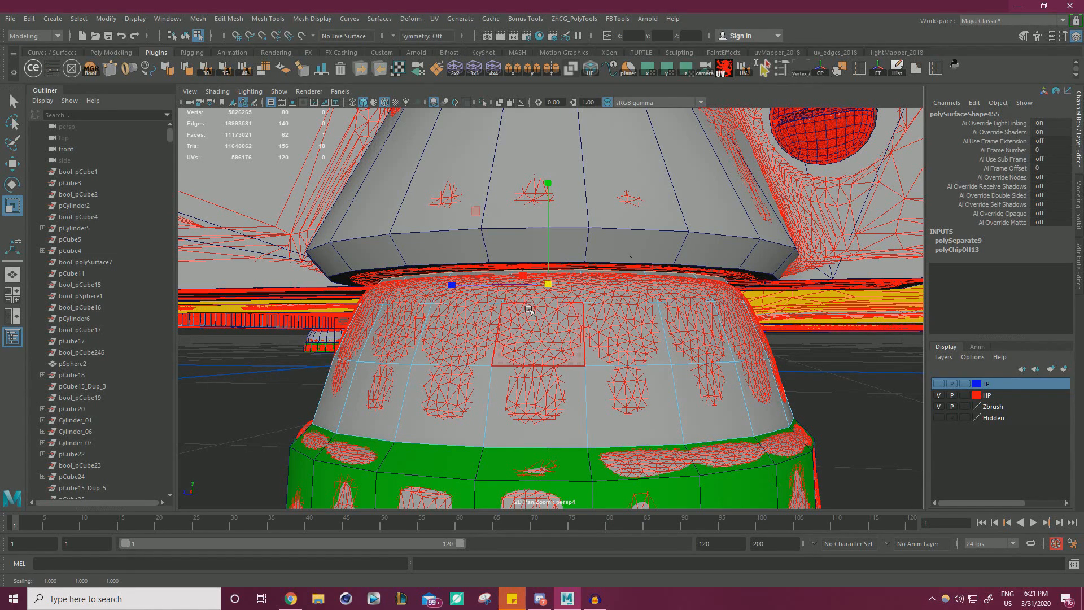
key(Delete)
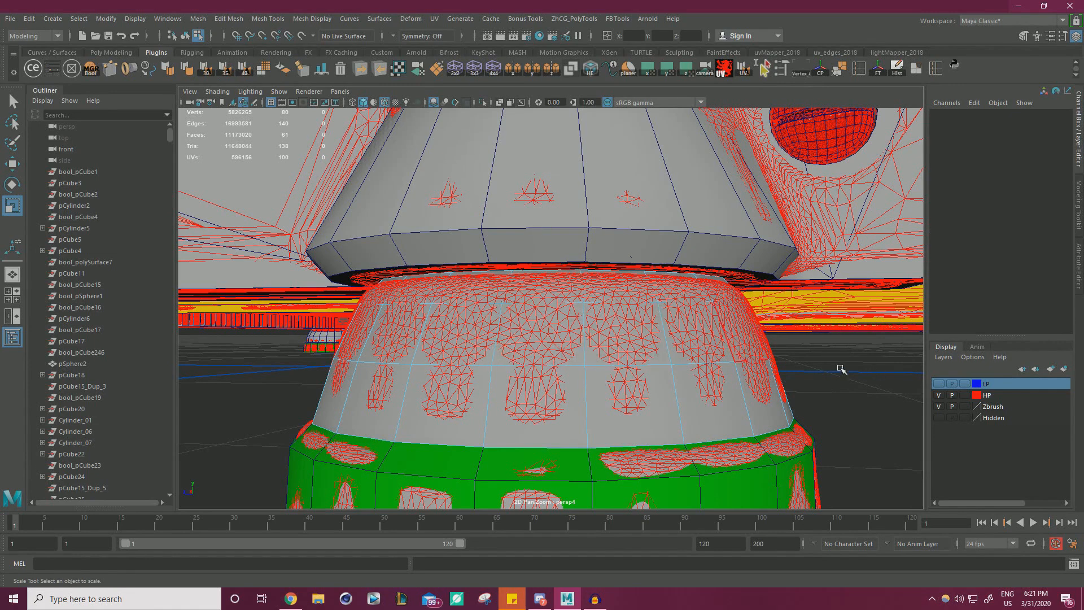
Lower the dome's lower middle edge loop slightly and scale it up to about 1.017 to fit the high-poly surface.
right_click(851, 273)
right_drag(841, 248, 842, 240)
double_click(562, 365)
key(w)
drag(554, 274, 553, 278)
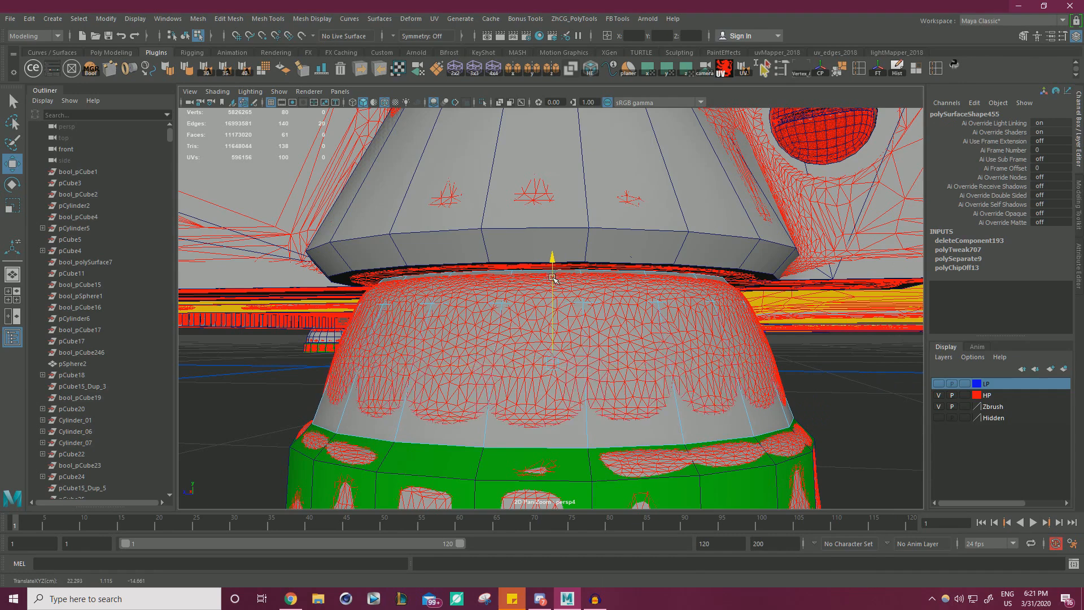
key(r)
drag(553, 366, 561, 368)
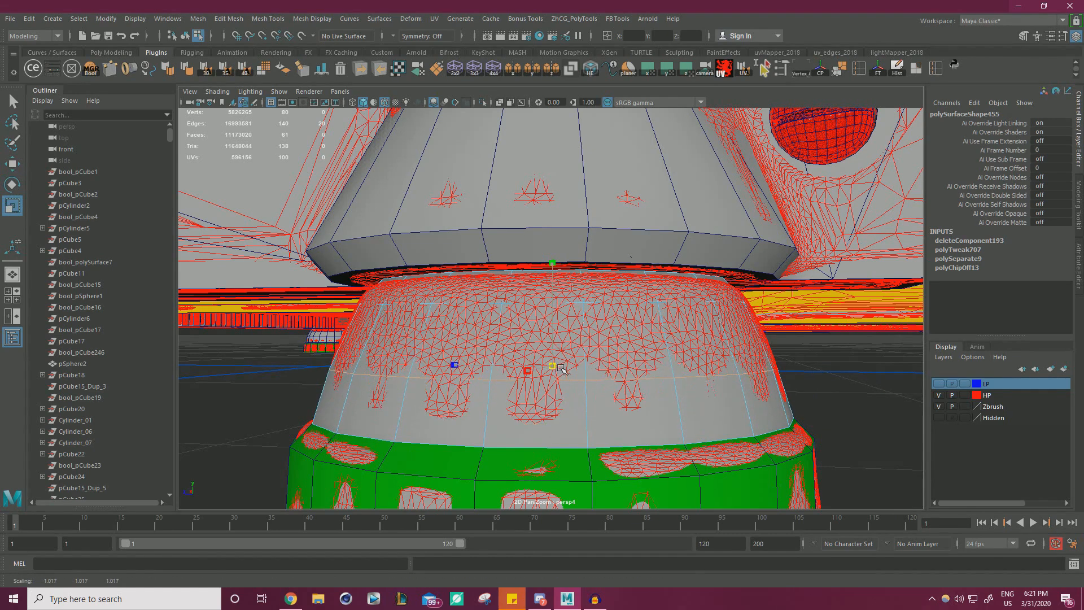
Lower the dome's upper middle edge loop and scale it up to about 1.043 to follow the high-poly curve.
double_click(458, 310)
key(w)
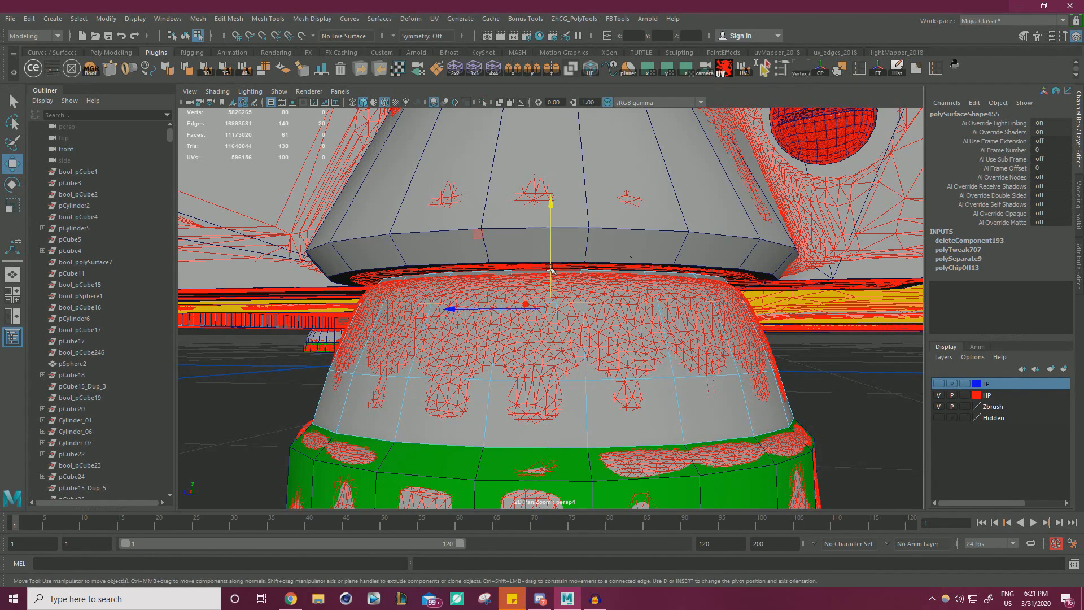
drag(551, 304, 551, 271)
key(ctrl+z)
key(r)
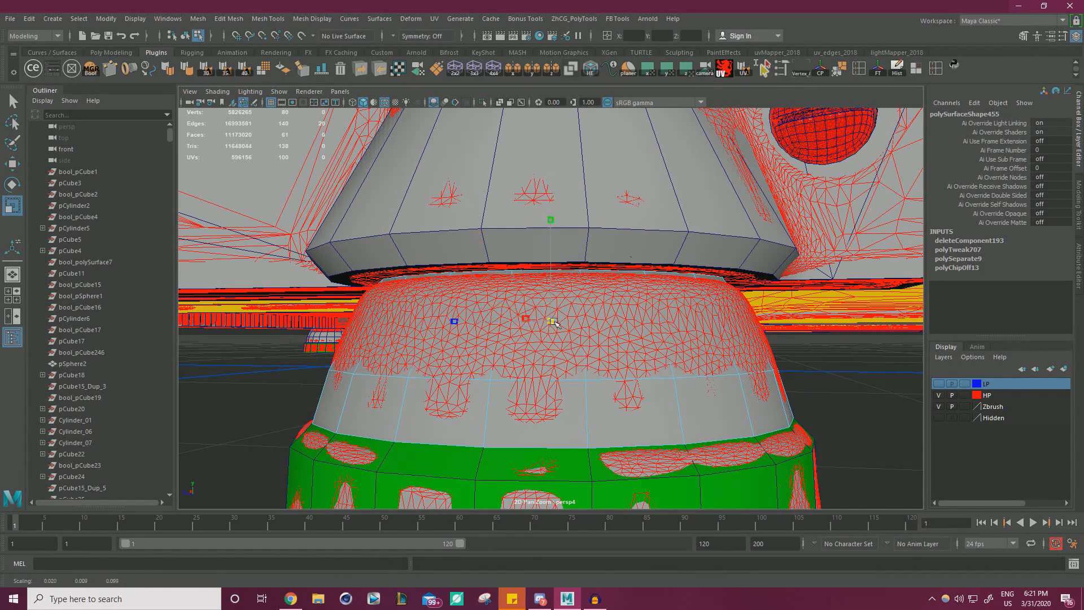
drag(551, 321, 564, 321)
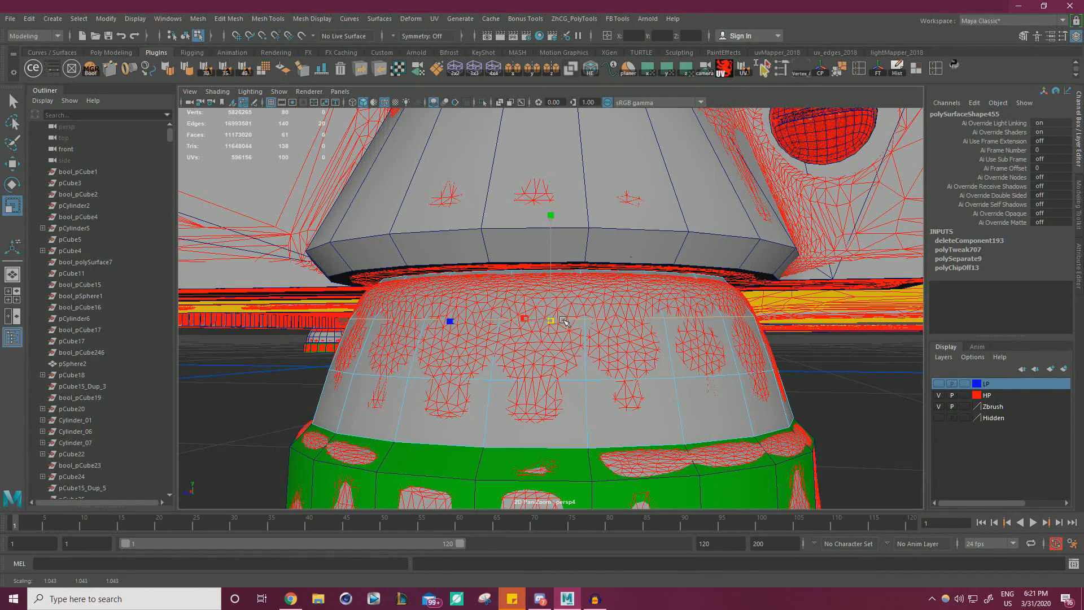
Scale the dome's open top edge loop slightly outward to fit the high-poly outline.
click(491, 276)
drag(548, 284, 388, 276)
key(w)
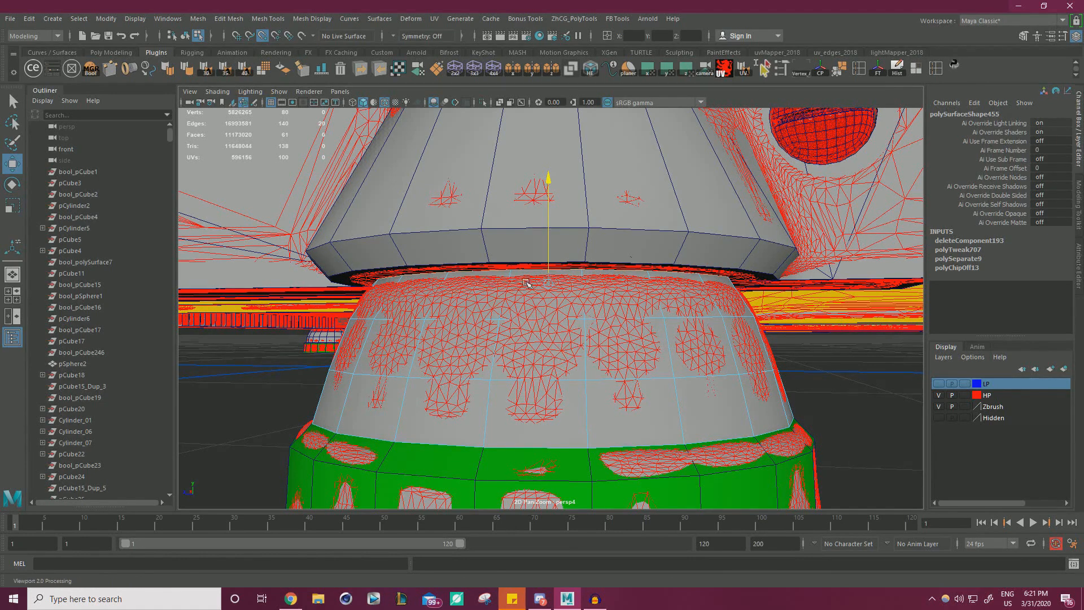
drag(525, 282, 754, 356)
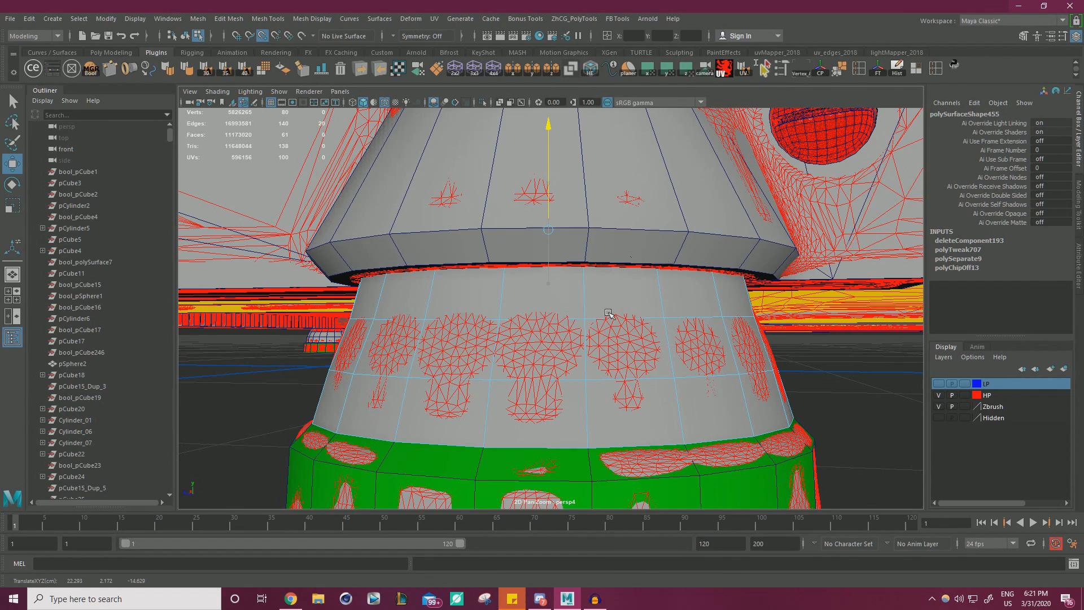
drag(608, 313, 608, 313)
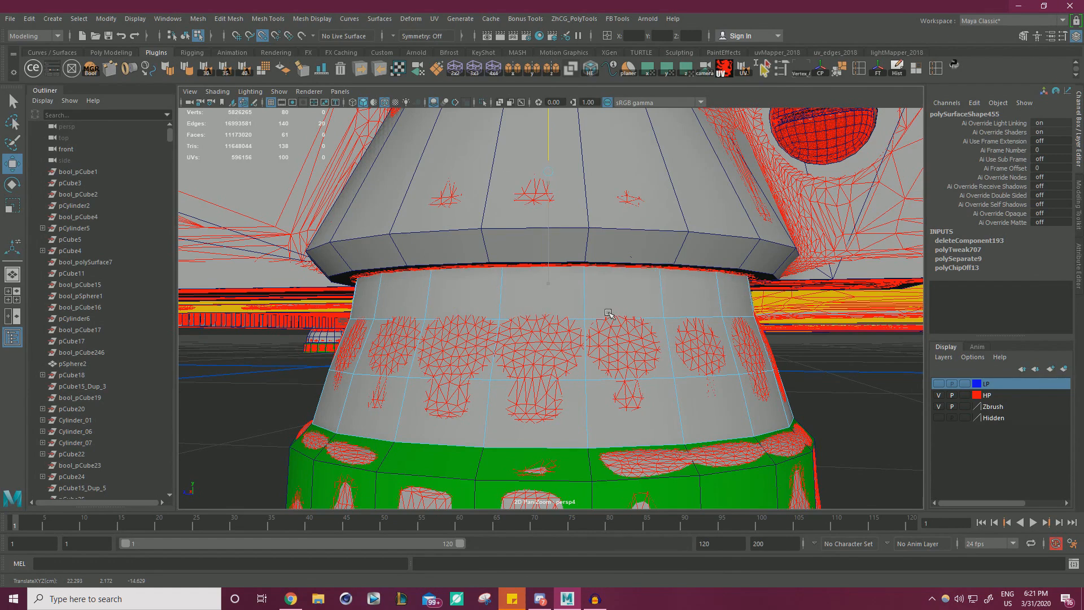
key(ctrl+z)
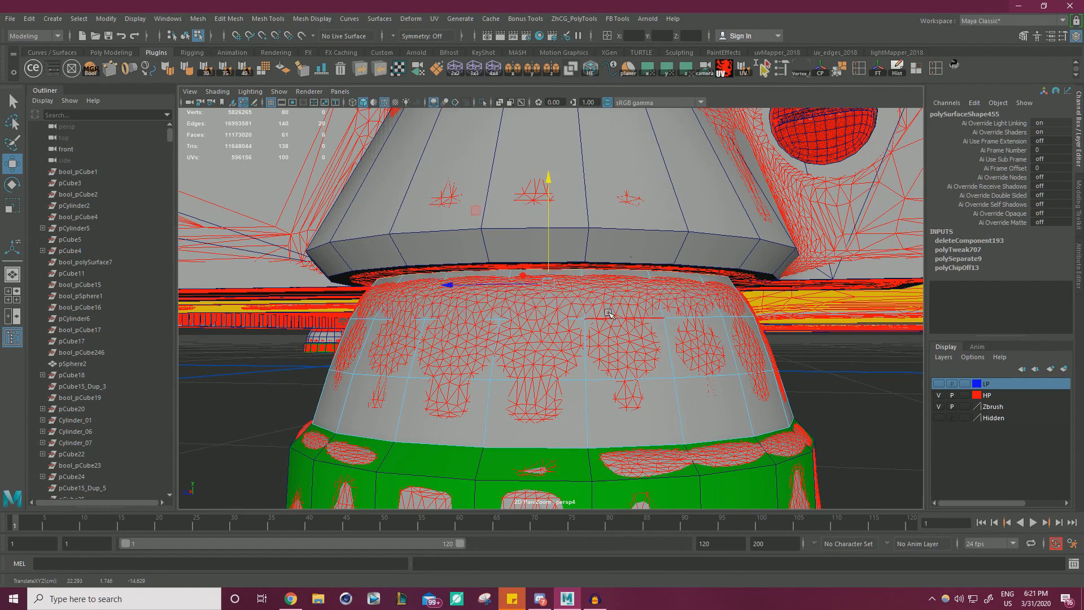
Hide the HP layer and snap the dome's top edge loop vertically to the lower edge of the flared collar.
click(937, 395)
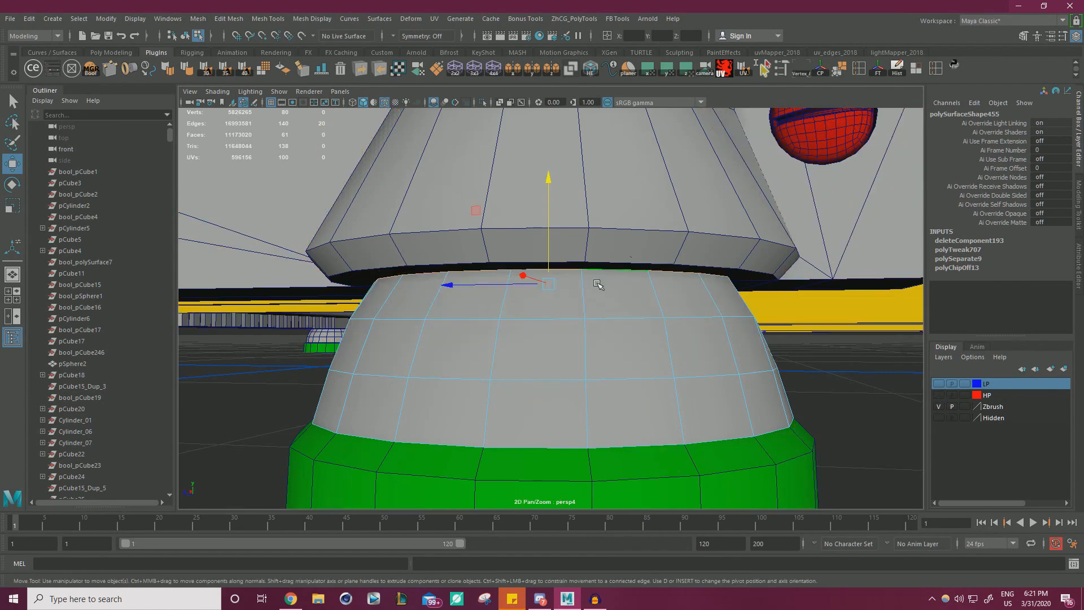
key(v)
drag(557, 252, 428, 272)
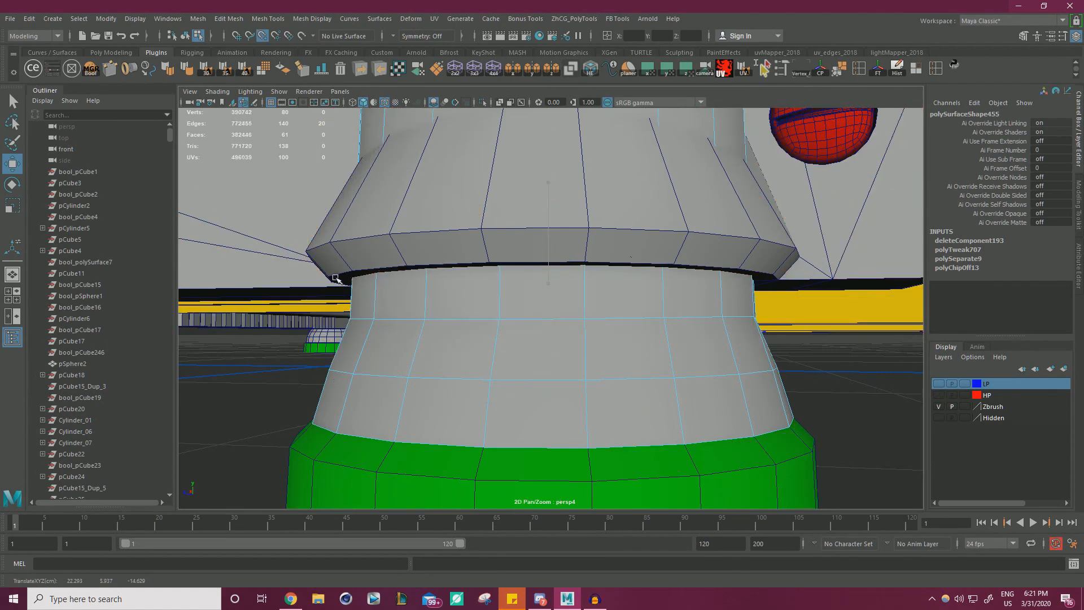
drag(336, 278, 331, 279)
Select the dome and the green ring as objects and combine them into one mesh.
scroll(590, 313, down, 8)
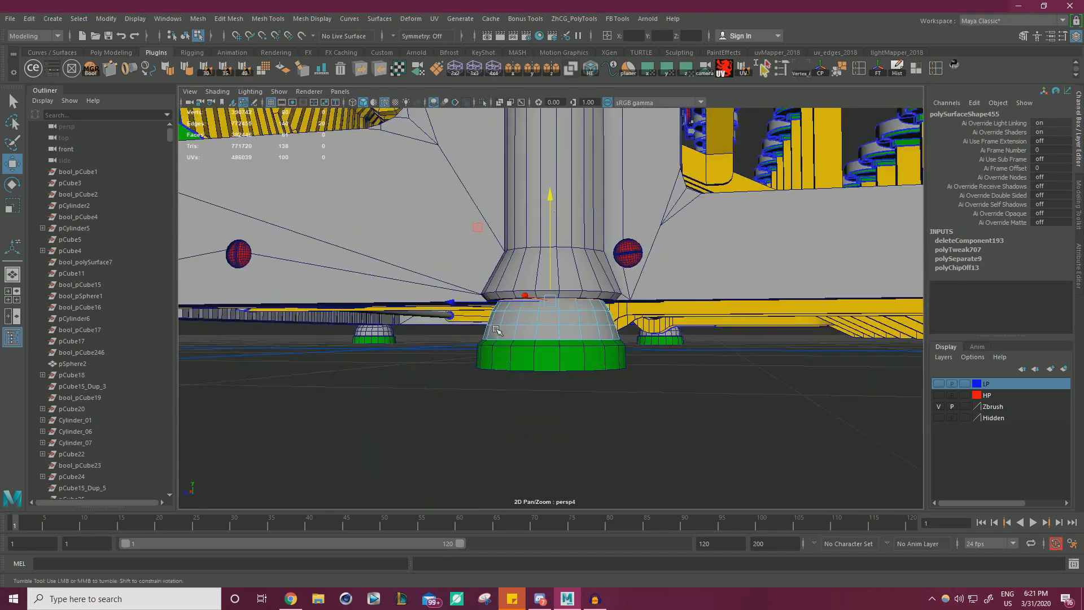
alt+drag(588, 316, 410, 319)
scroll(559, 343, up, 5)
alt+drag(559, 343, 848, 362)
scroll(750, 385, up, 4)
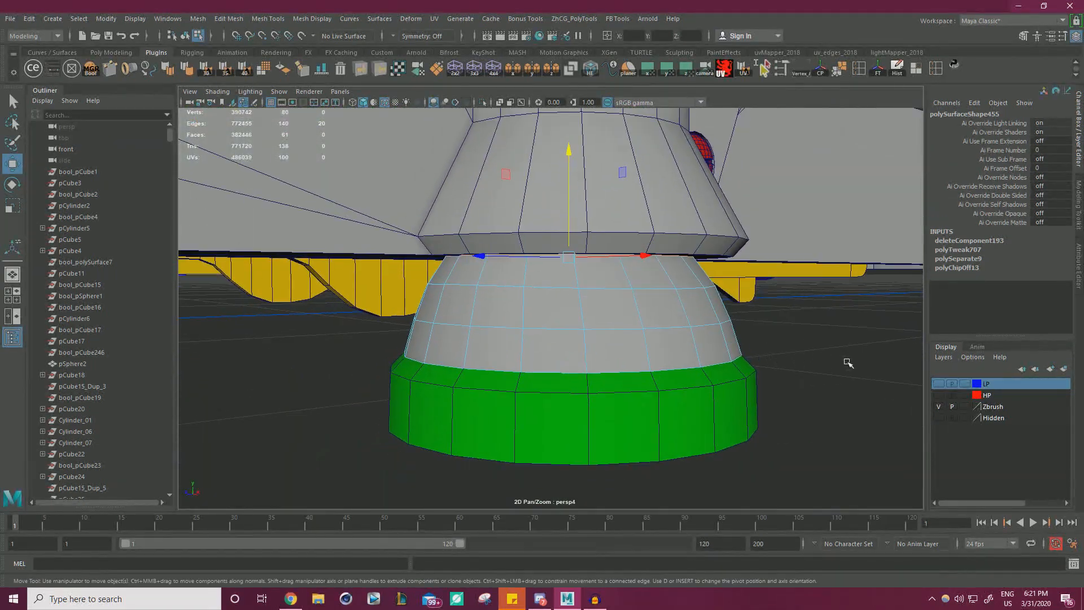
right_drag(630, 334, 675, 291)
click(759, 338)
click(680, 332)
shift+click(697, 387)
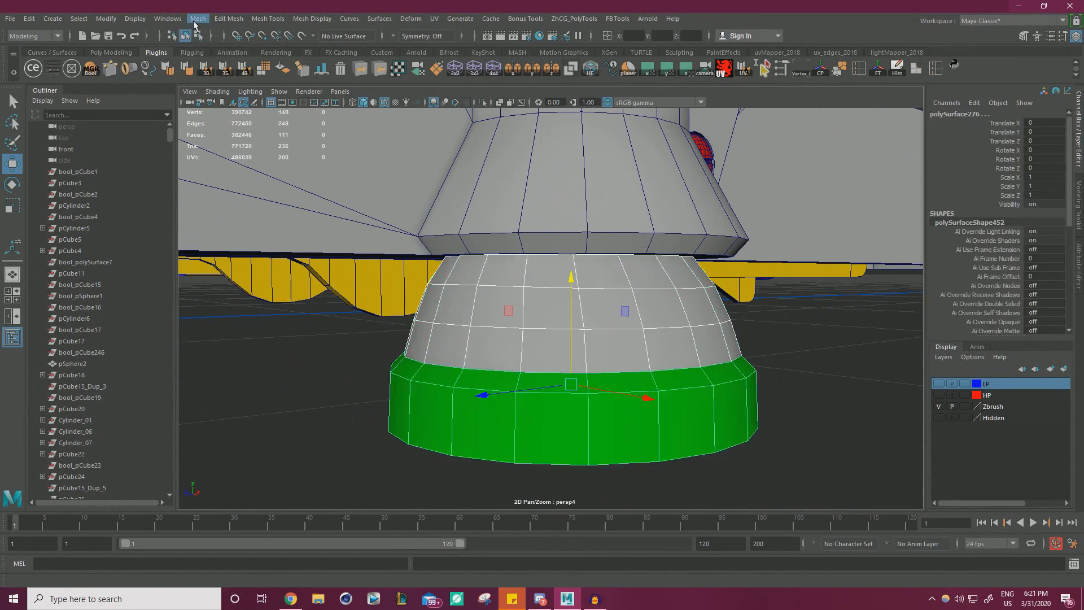
click(193, 23)
click(216, 59)
Merge the overlapping vertices of the combined foot mesh and return to object selection.
scroll(444, 299, down, 4)
right_drag(627, 273, 587, 275)
drag(739, 434, 418, 248)
shift+right_drag(746, 367, 784, 300)
right_drag(606, 273, 661, 258)
click(698, 333)
key(q)
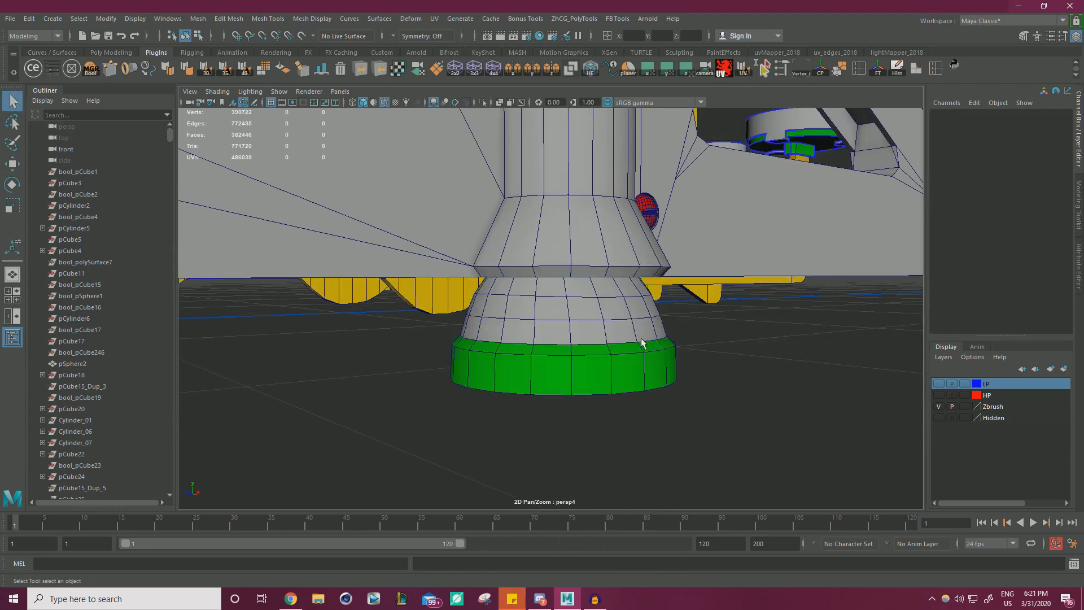
Isolate the combined foot mesh and switch to vertex selection to work on its open top rim.
click(641, 339)
alt+drag(619, 243, 545, 276)
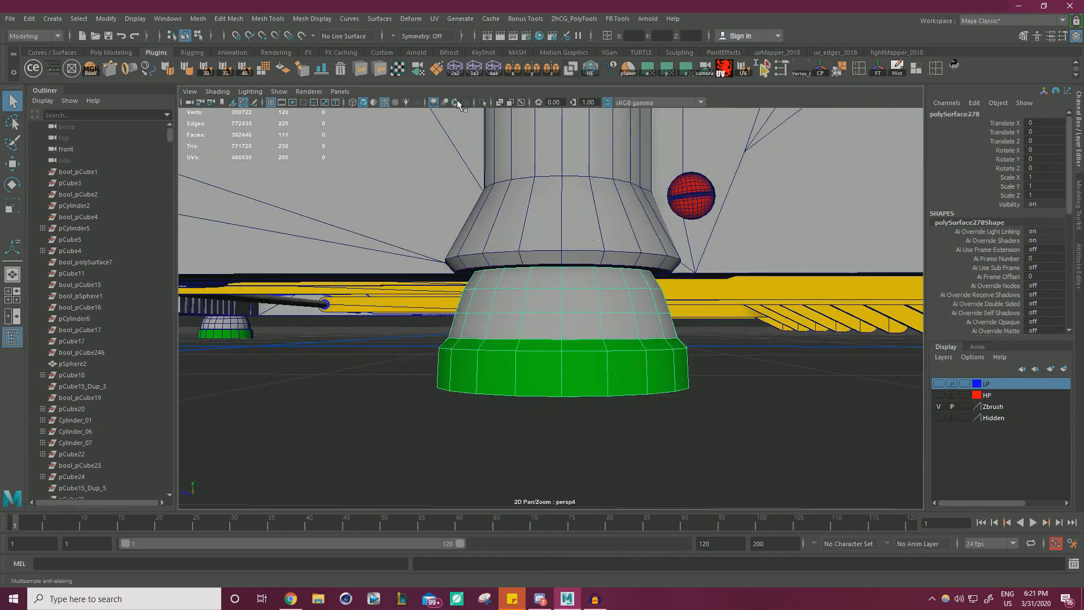
click(482, 103)
alt+drag(581, 227, 659, 335)
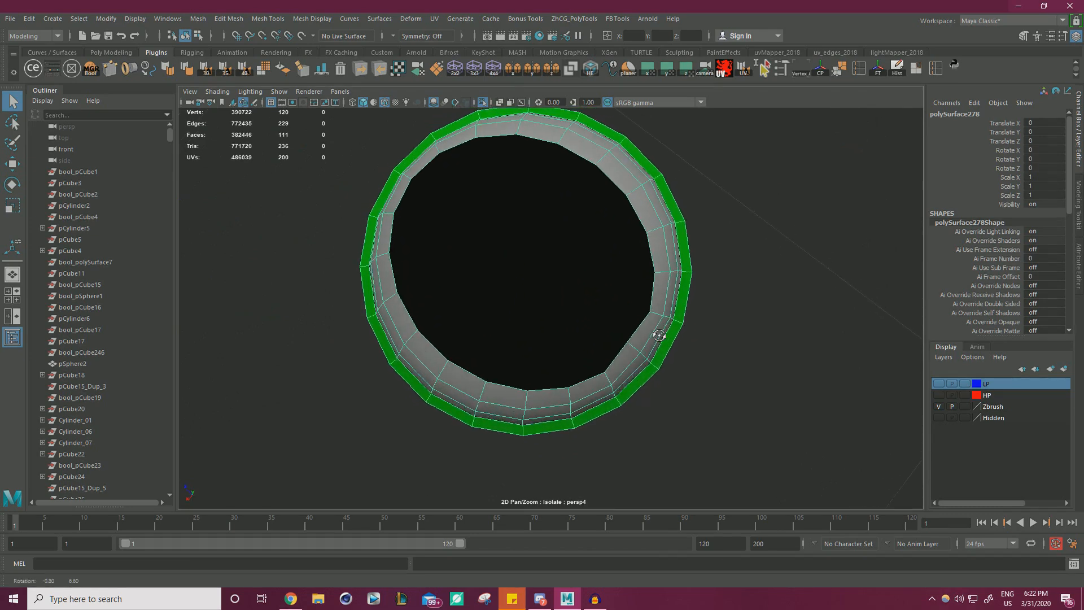
alt+right_drag(659, 335, 698, 358)
alt+middle_drag(698, 358, 663, 312)
alt+right_drag(663, 312, 637, 319)
right_drag(576, 268, 579, 271)
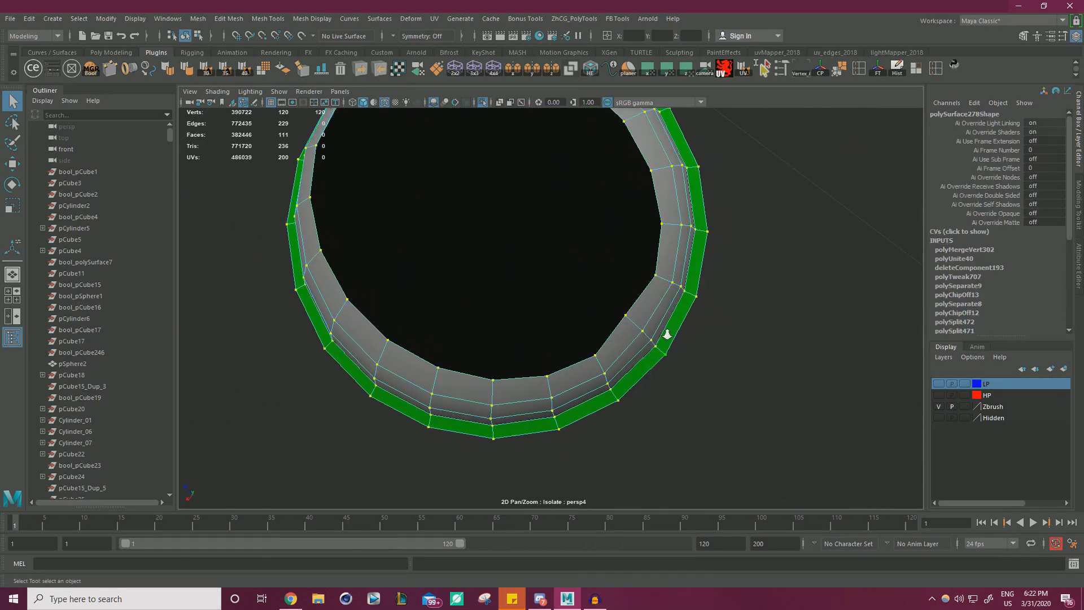
Move the inward-lying vertex of the foot's open top rim outward to even out the circular opening.
scroll(574, 325, down, 2)
alt+drag(574, 327, 624, 324)
alt+right_drag(623, 324, 656, 333)
alt+middle_drag(637, 314, 614, 327)
alt+right_drag(615, 327, 630, 332)
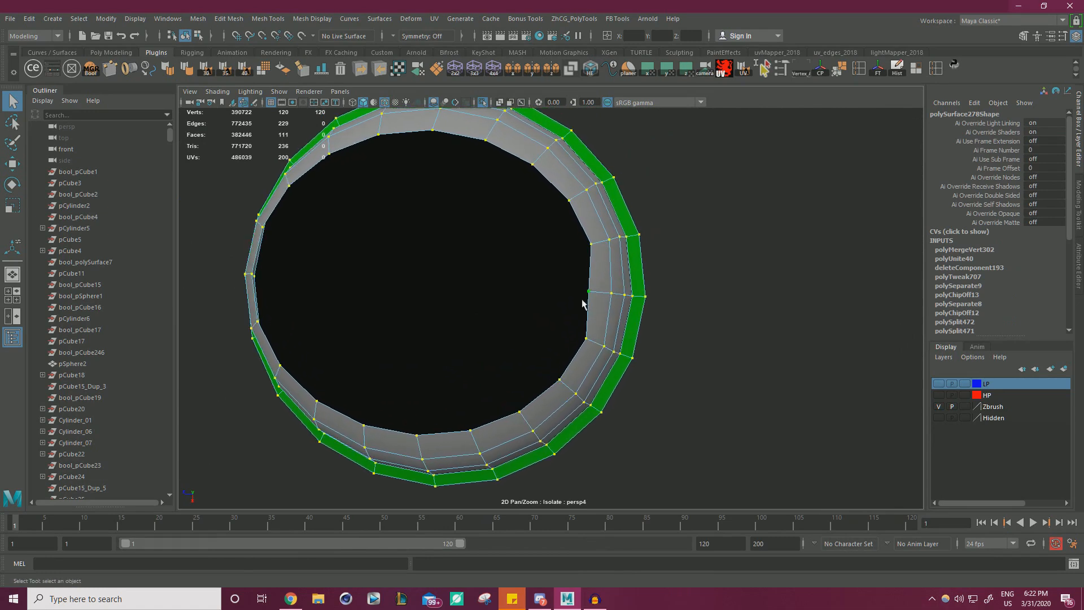
click(587, 293)
key(w)
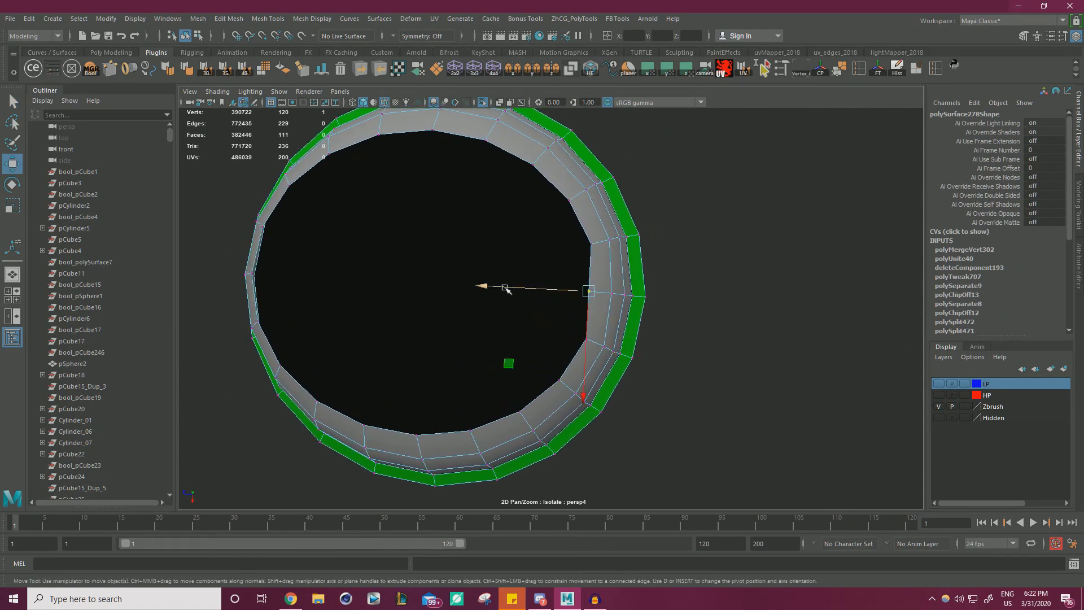
drag(506, 288, 594, 274)
click(702, 237)
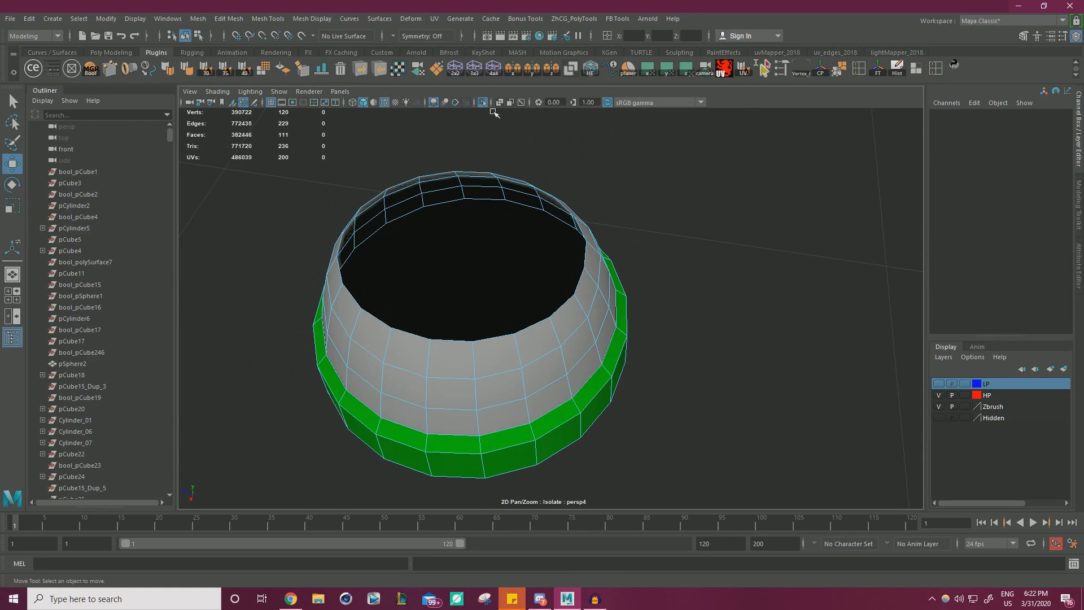
Restore the full model view, then isolate the low-poly foot together with its high-poly counterpart.
click(484, 103)
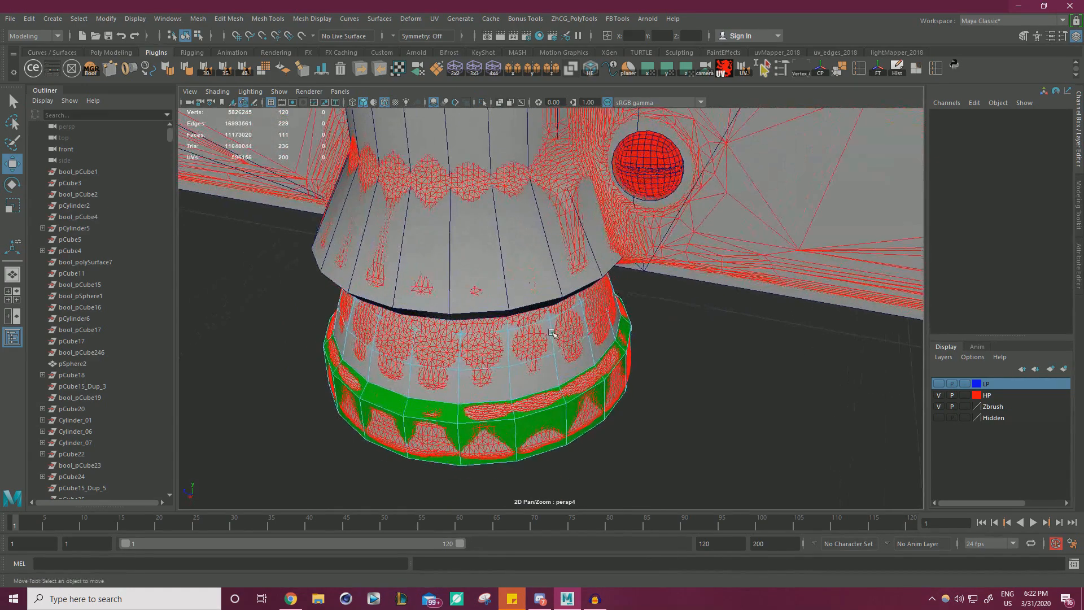
click(533, 341)
right_drag(556, 336, 590, 297)
click(675, 464)
click(486, 363)
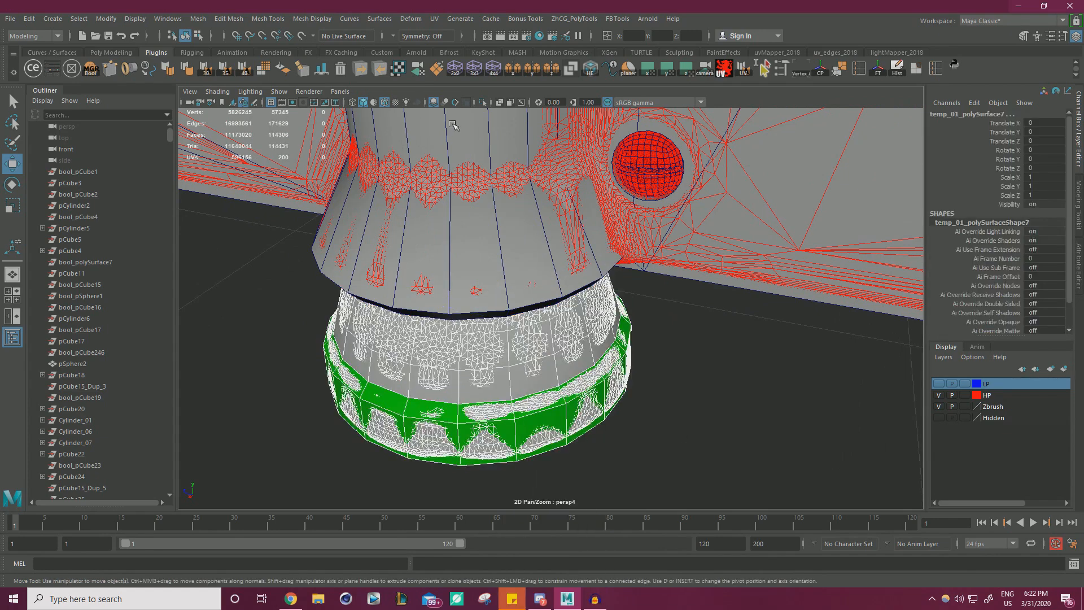
click(482, 103)
click(704, 282)
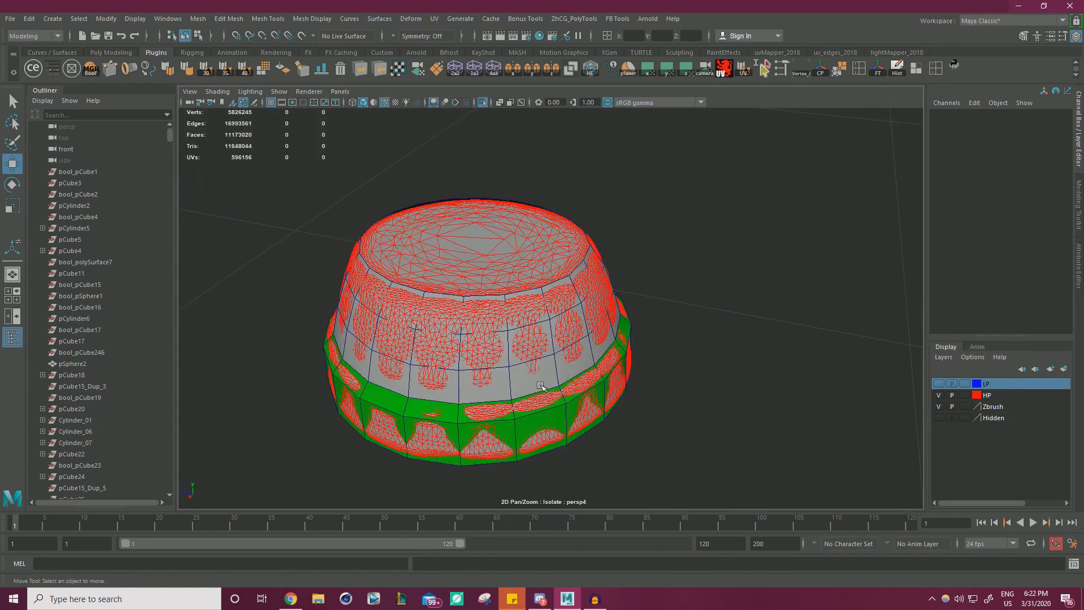
Compare the low-poly foot with the high-poly mesh from the side and from above, and hide the HP layer.
click(556, 393)
alt+drag(651, 334, 530, 254)
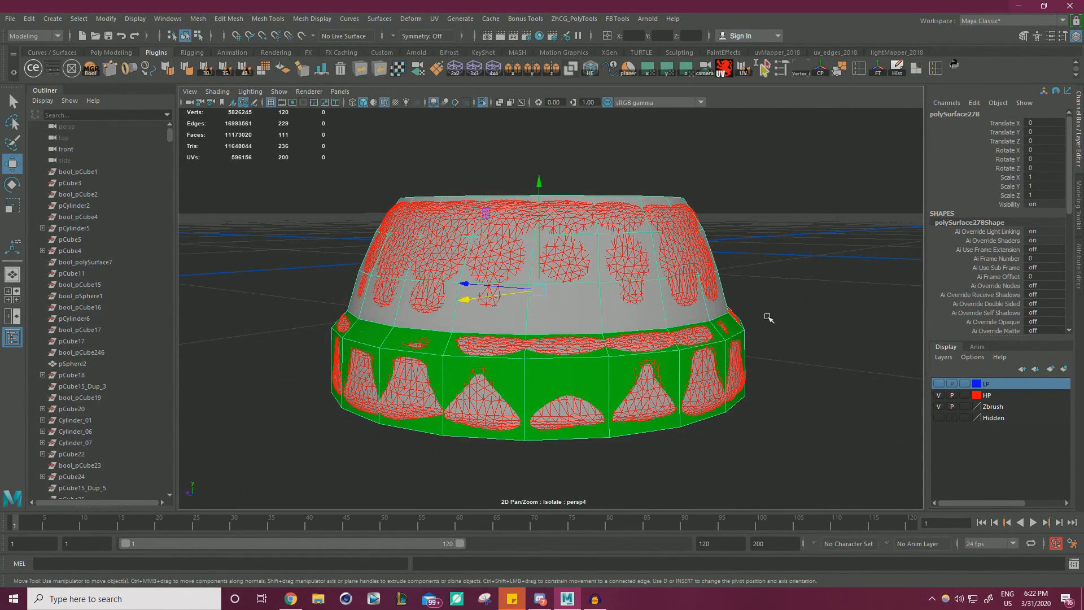
alt+drag(768, 318, 717, 289)
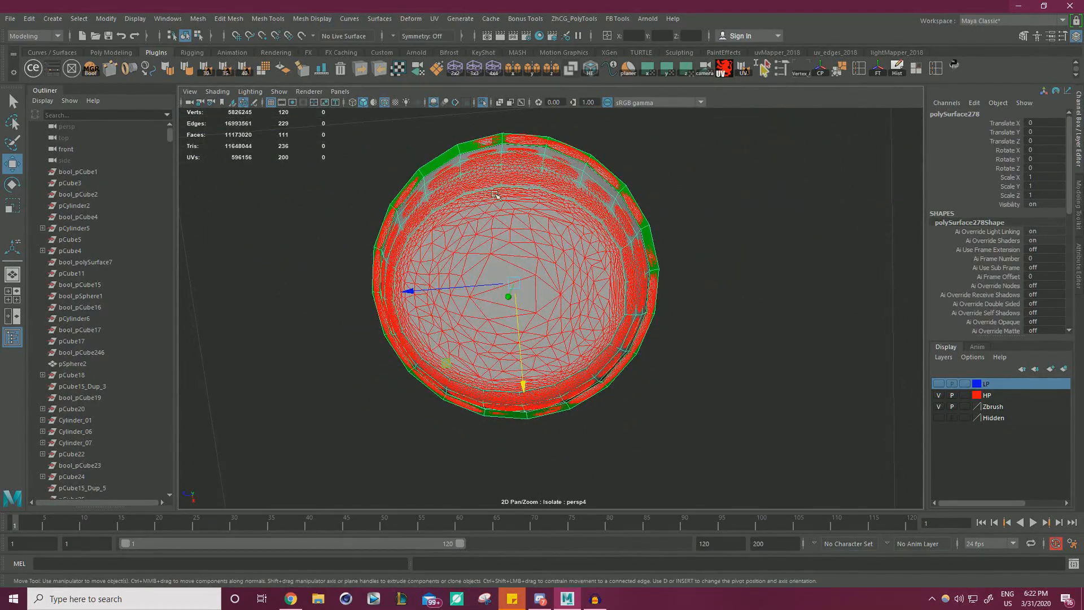
alt+drag(495, 195, 620, 238)
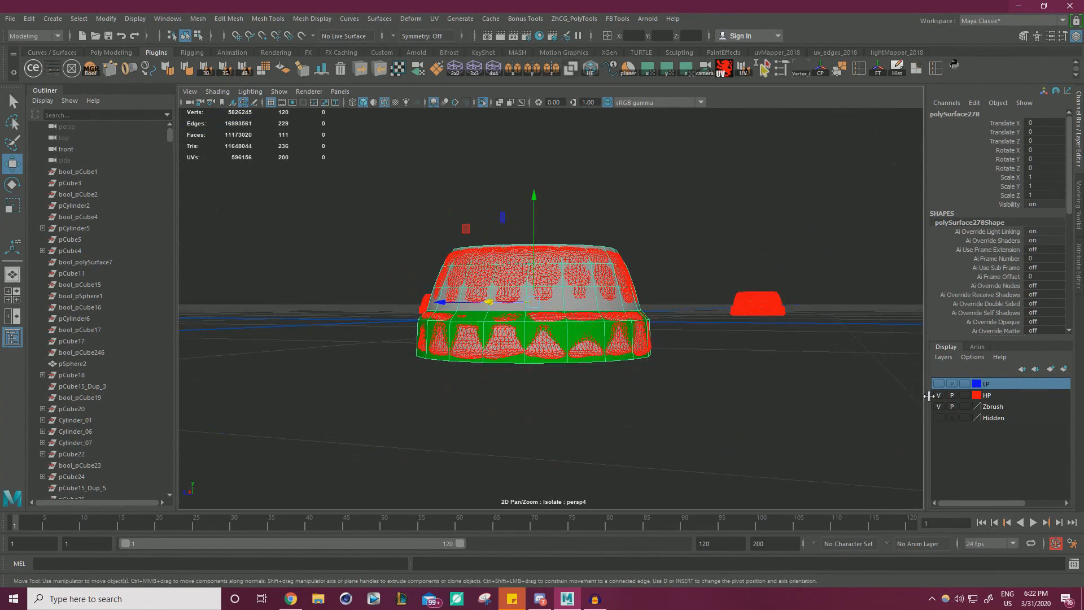
click(939, 396)
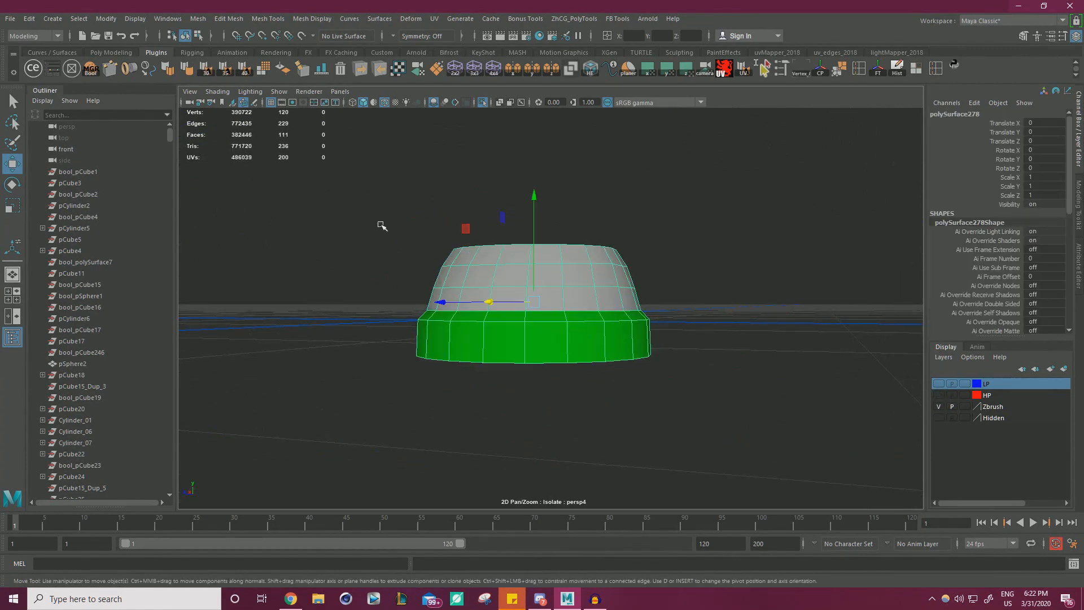
Deselect the foot, end its isolation to show the full model, and open the UV Editor.
alt+right_drag(790, 395, 706, 406)
click(637, 403)
alt+right_drag(711, 366, 730, 325)
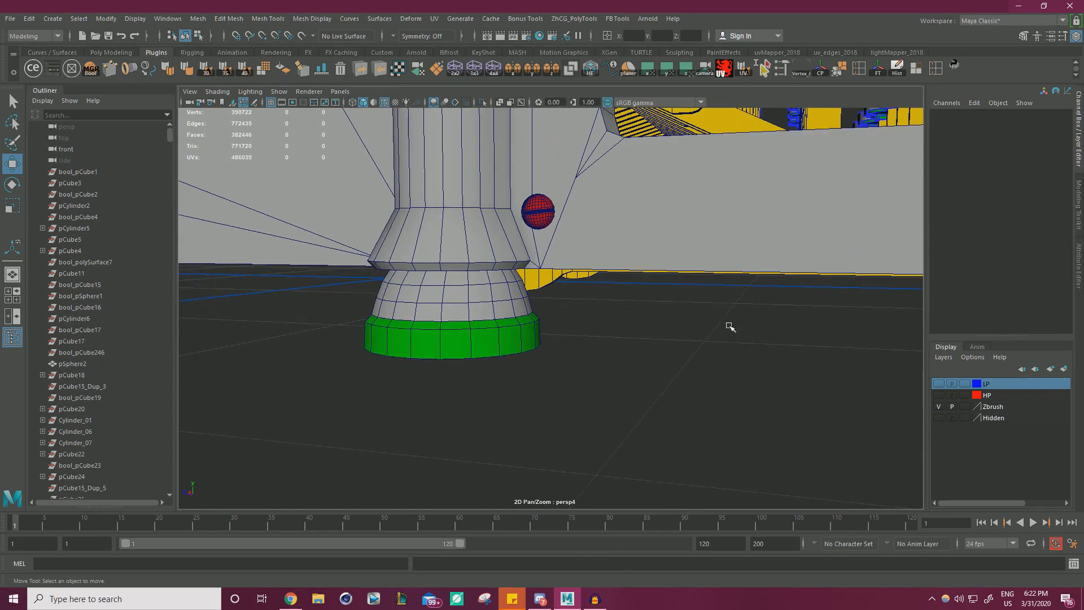
click(432, 18)
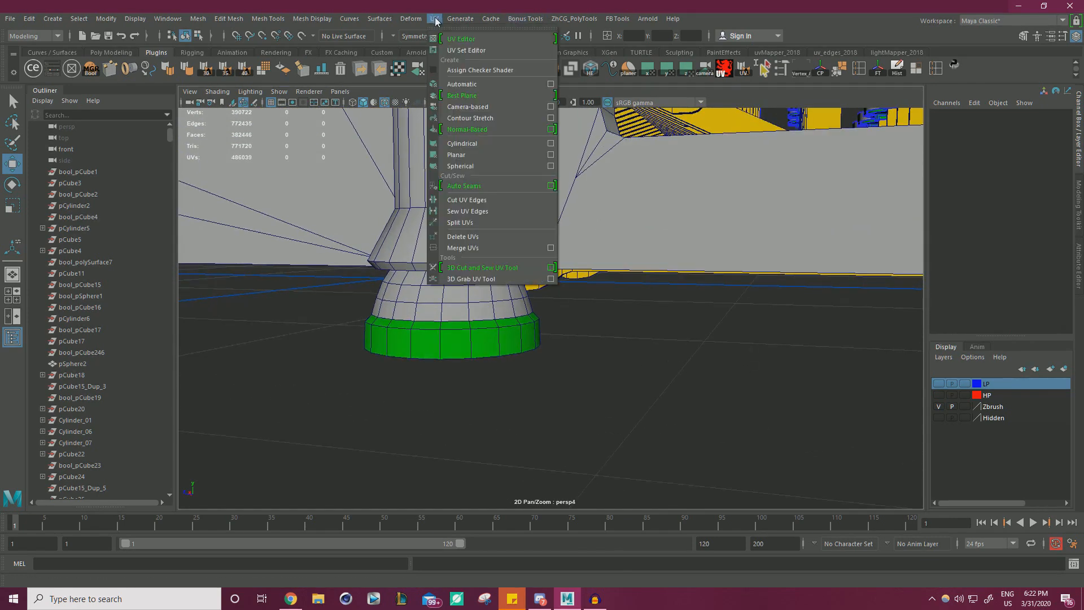
click(473, 39)
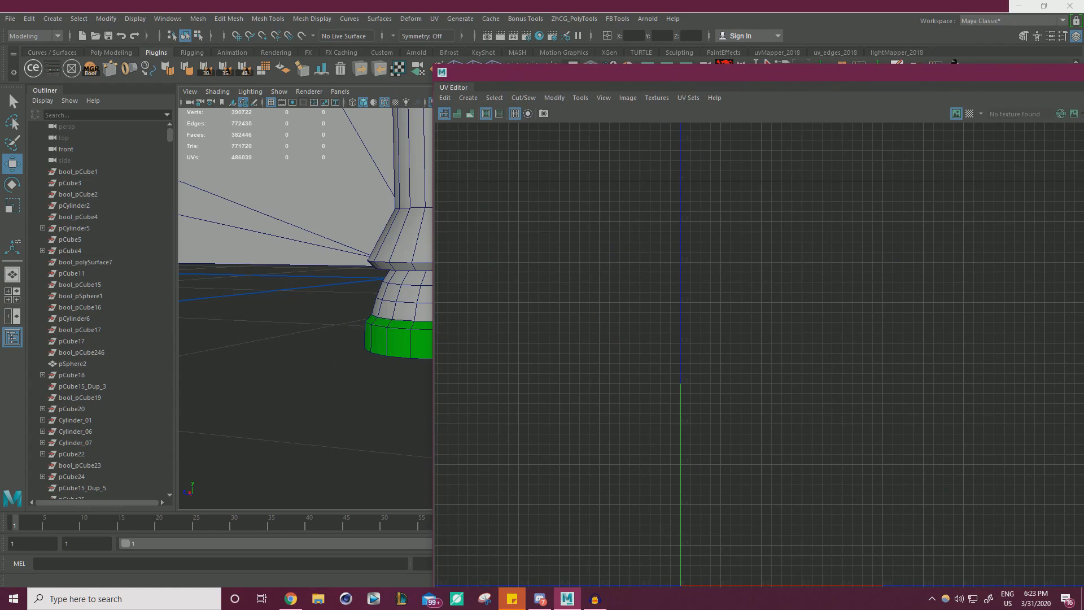
Shrink the UV Editor window and place it beside the foot, with its toolkit and the 3D view both visible.
drag(1083, 65, 936, 123)
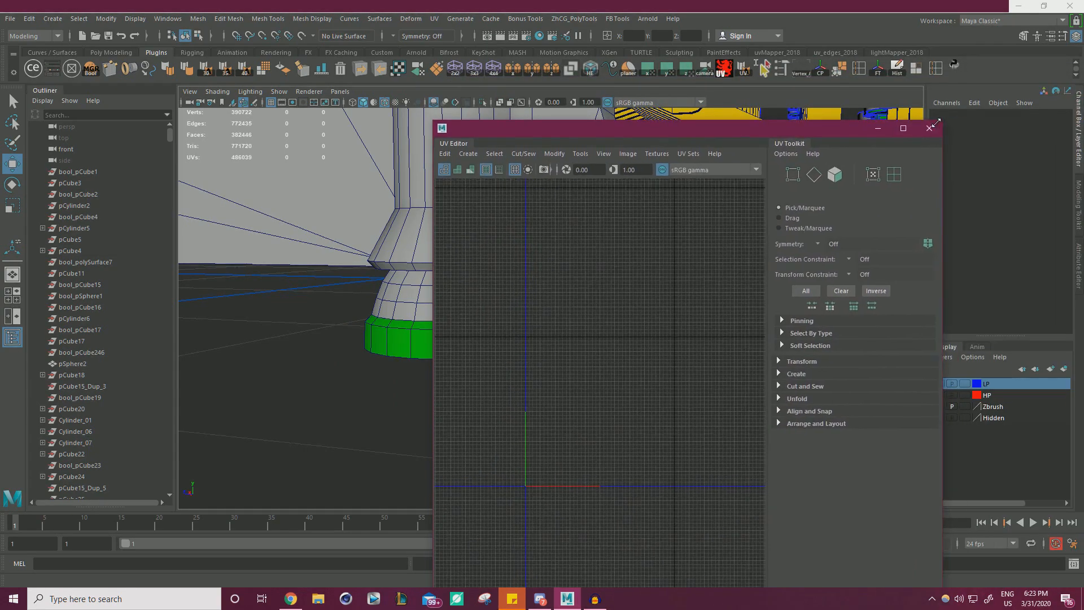
drag(716, 125, 832, 120)
alt+drag(461, 255, 359, 252)
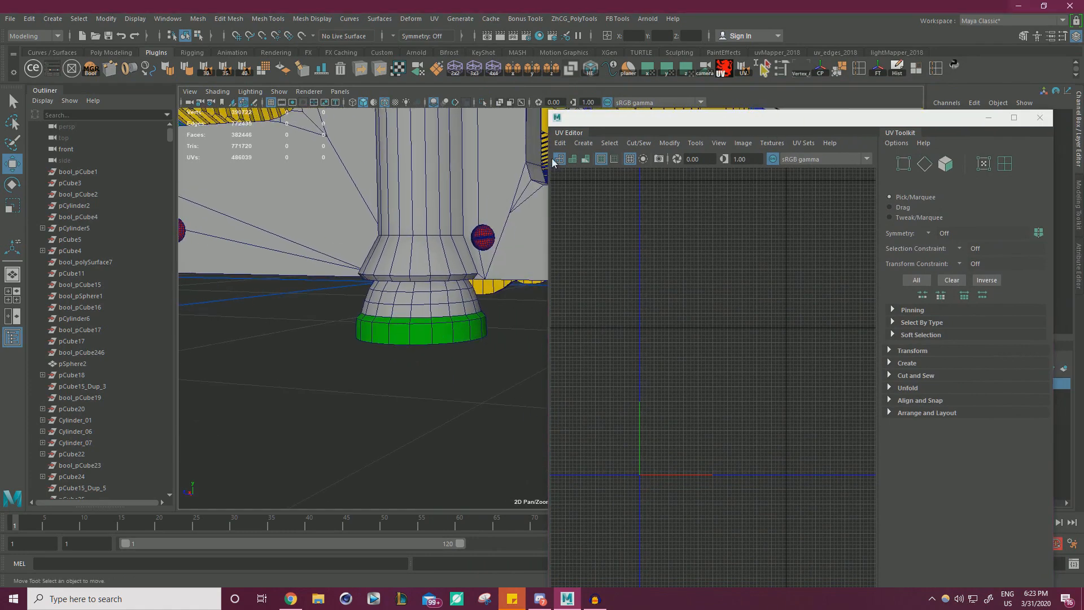
drag(568, 111, 568, 161)
alt+right_drag(701, 322, 685, 416)
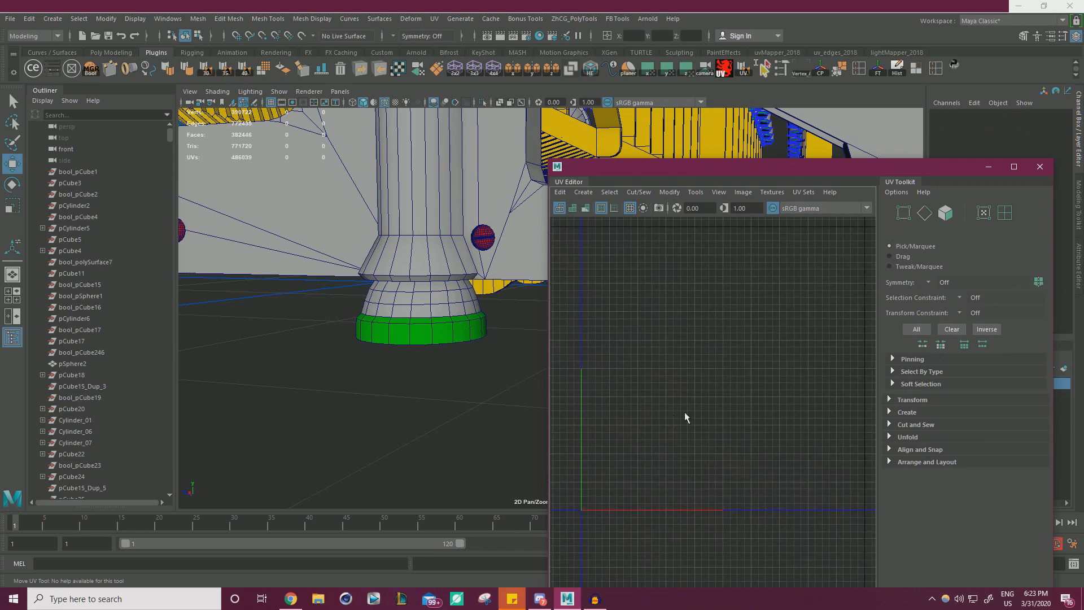
Select the low-poly foot and isolate it from the rest of the model.
click(435, 305)
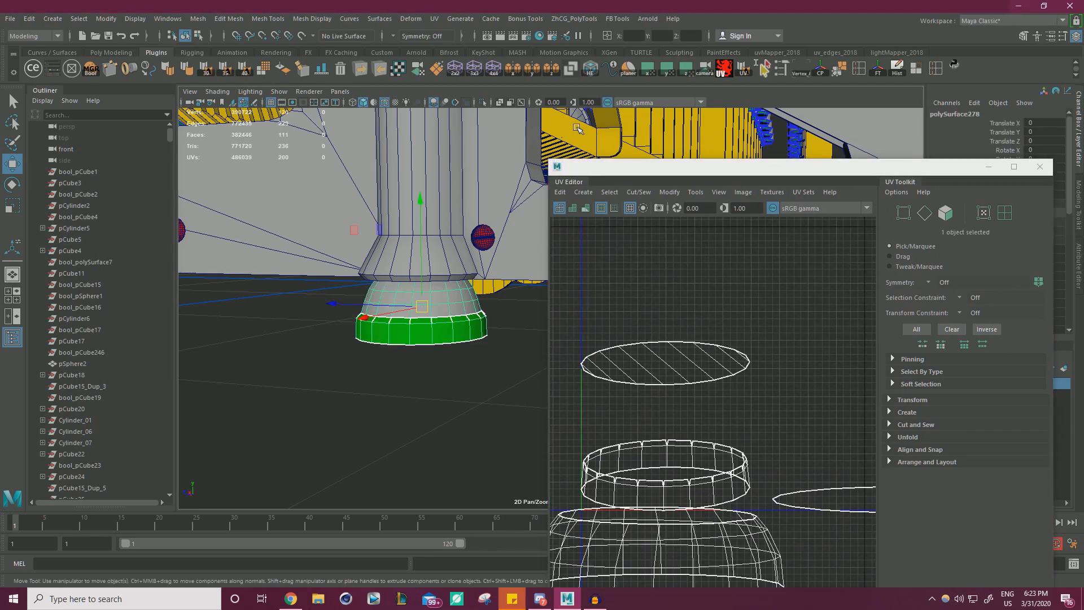
click(483, 103)
alt+drag(415, 221, 430, 249)
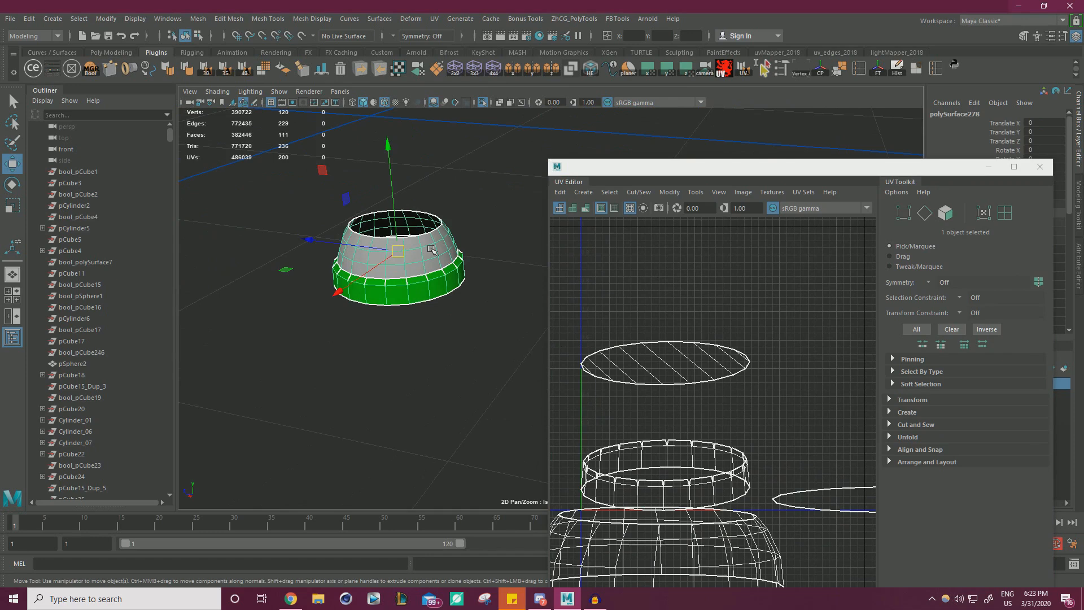
Select all faces of the foot and apply a camera-based UV projection to them.
alt+drag(403, 226, 407, 257)
alt+middle_drag(429, 254, 381, 255)
right_drag(376, 264, 377, 288)
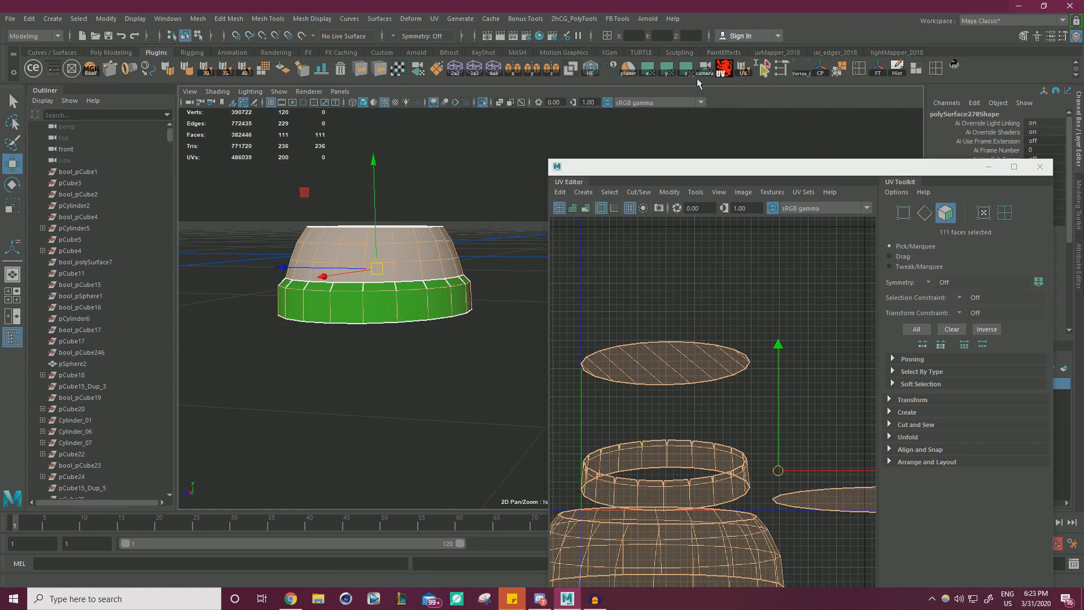
click(706, 75)
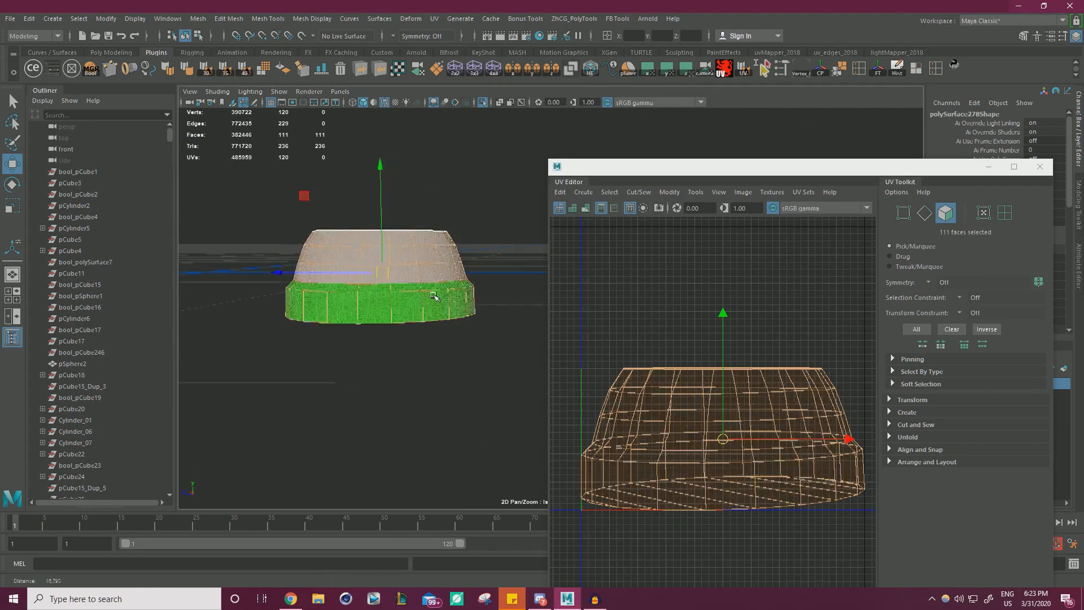
Examine the vertical edges and a vertex where the foot's dome meets the green ring.
alt+drag(417, 289, 385, 346)
alt+right_drag(385, 346, 399, 341)
alt+middle_drag(399, 341, 376, 278)
right_drag(376, 278, 446, 286)
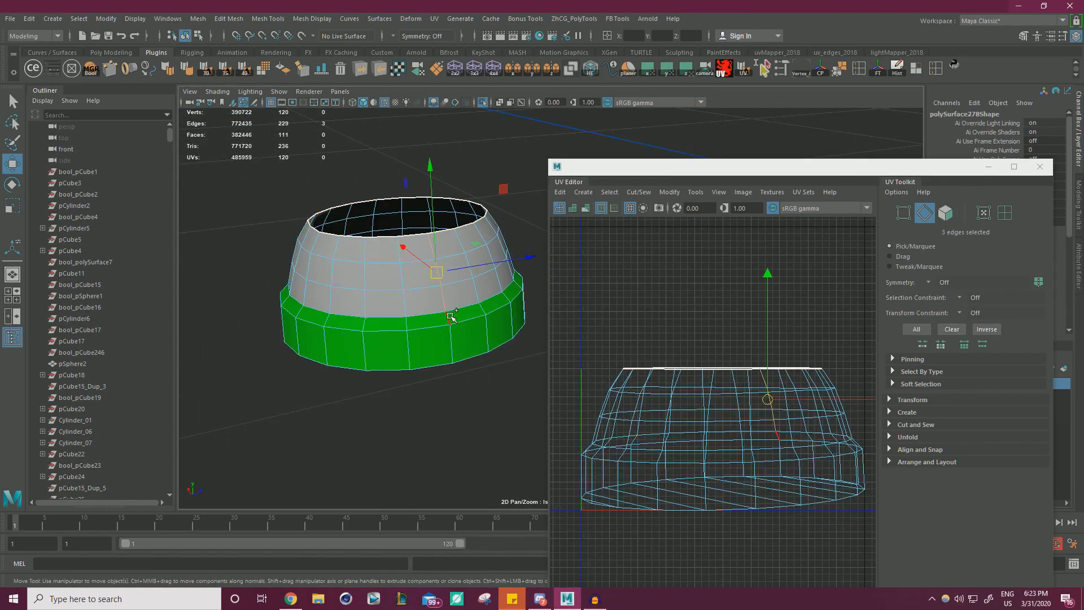
alt+drag(421, 316, 426, 348)
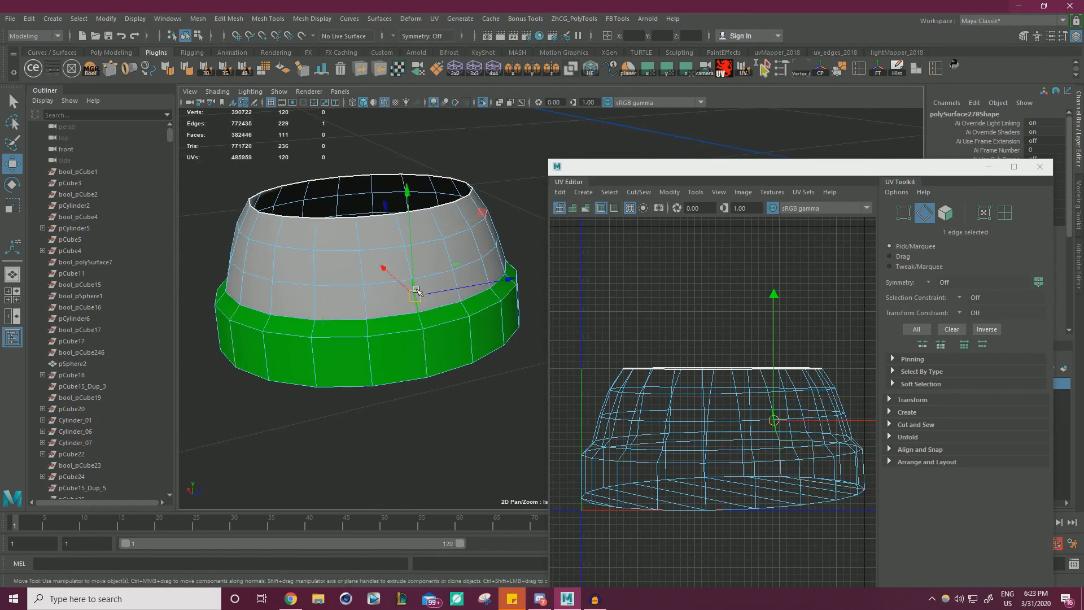
right_drag(432, 312, 418, 312)
click(418, 312)
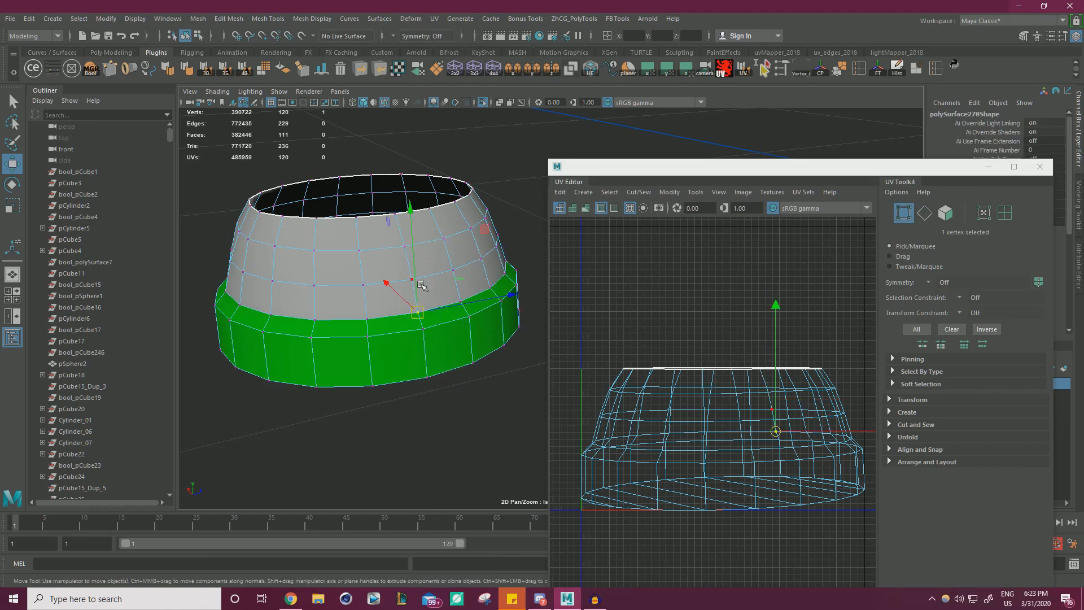
drag(417, 277, 424, 286)
alt+right_drag(382, 279, 477, 312)
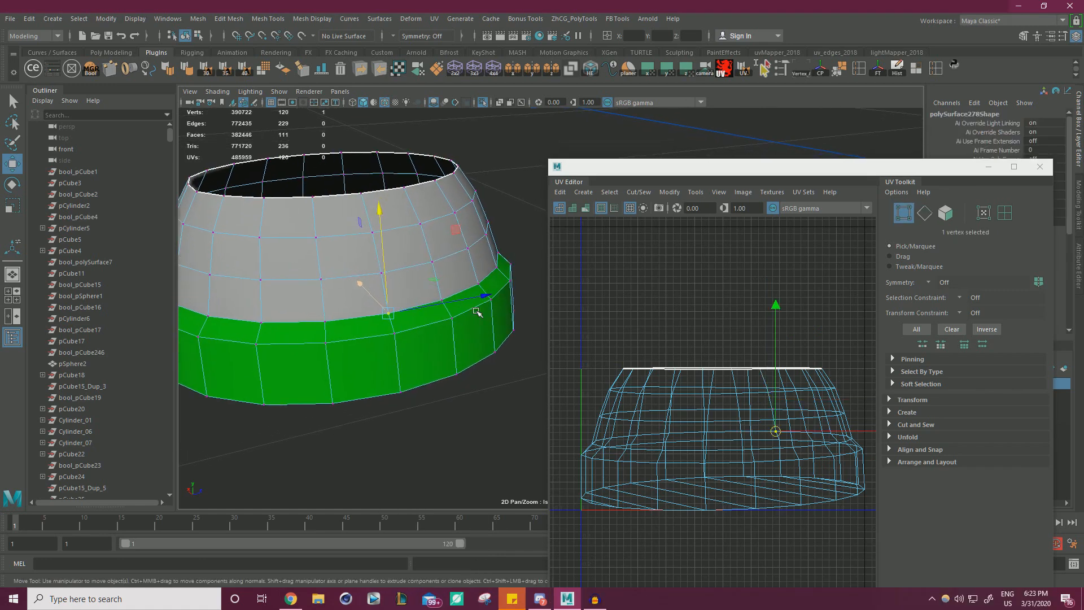
Examine the dome's horizontal and vertical edge loops from the side and above for breaks at the ring.
right_drag(377, 237, 377, 210)
double_click(381, 251)
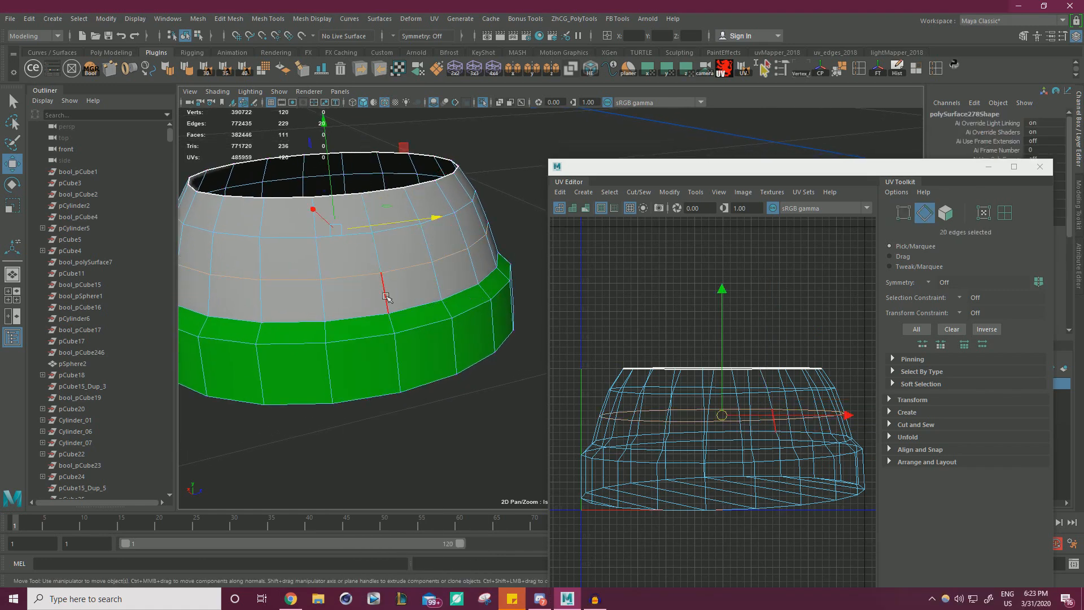
alt+right_drag(391, 302, 249, 274)
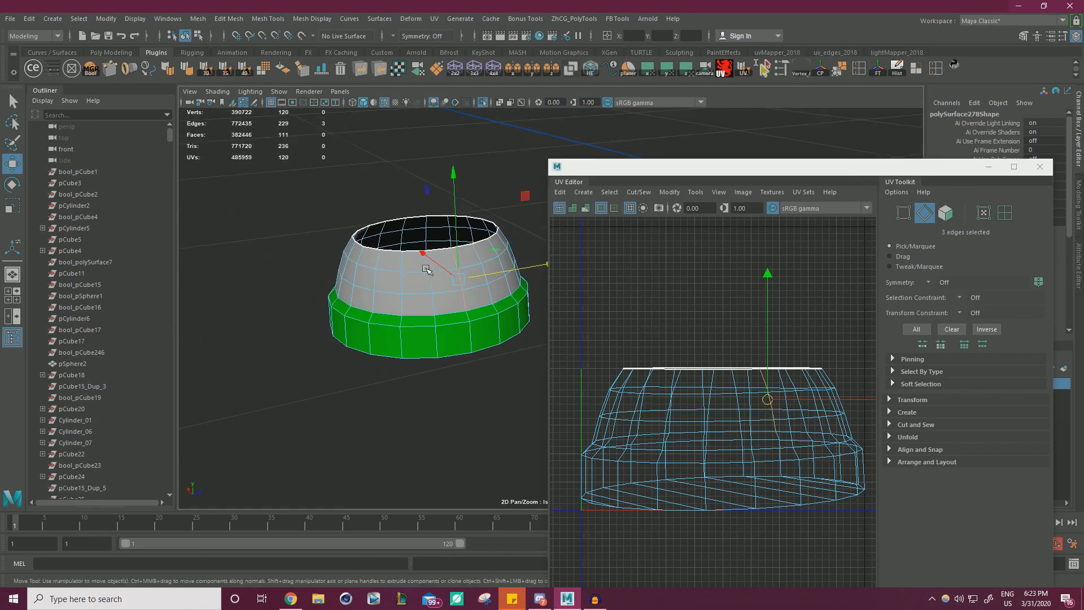
alt+drag(427, 271, 420, 198)
alt+middle_drag(418, 293, 433, 157)
key(f)
alt+right_drag(397, 278, 184, 276)
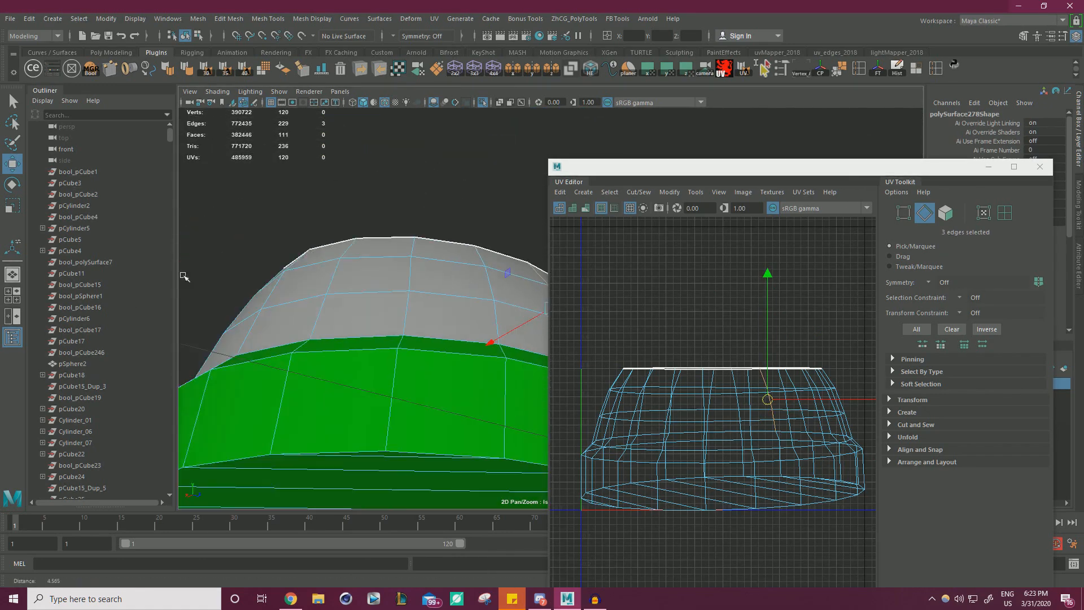
alt+drag(184, 277, 84, 237)
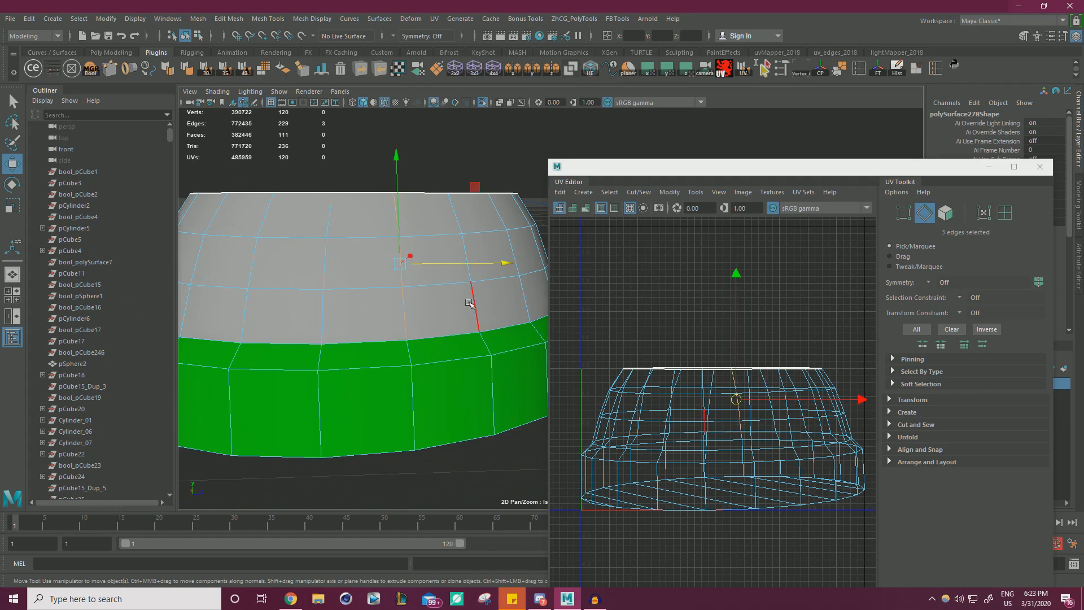
alt+drag(469, 303, 398, 237)
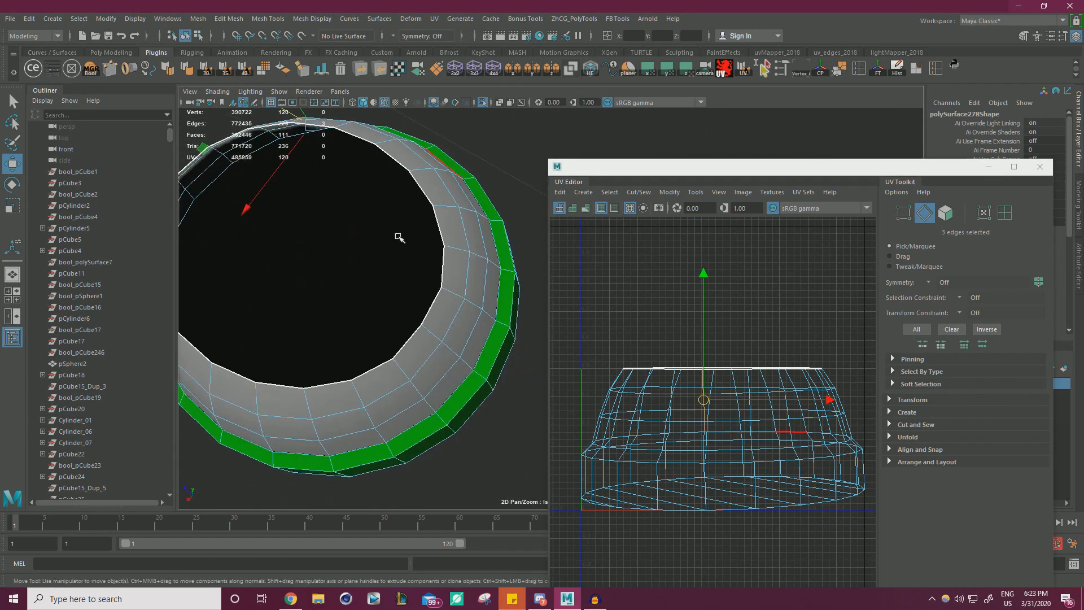
Select the hidden cap face inside the foot at the height of the green ring and delete it.
right_click(495, 183)
right_drag(495, 182, 502, 219)
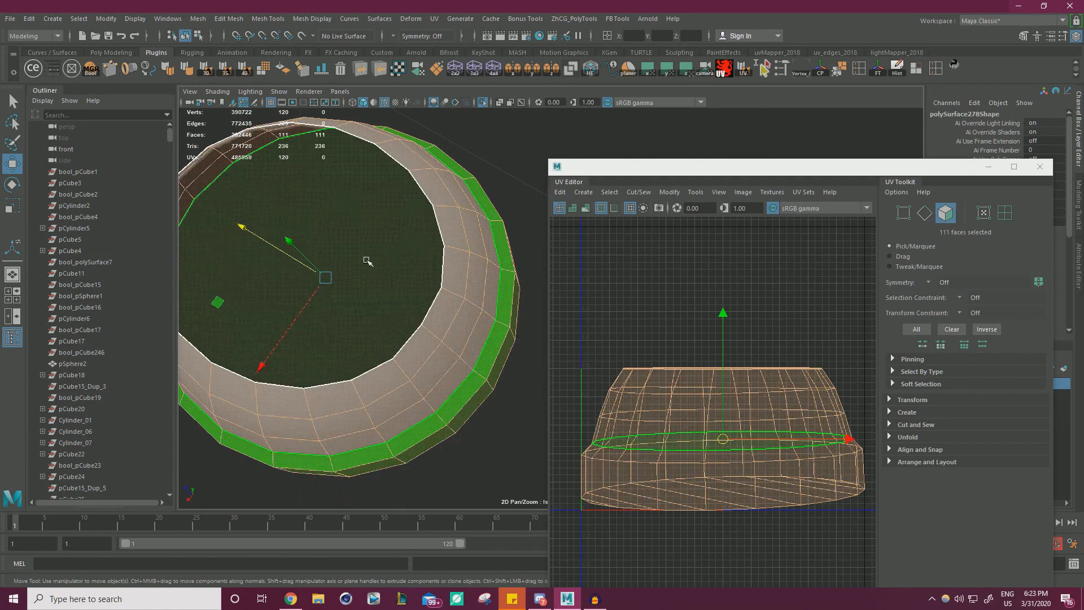
click(367, 261)
scroll(367, 261, down, 4)
alt+drag(300, 237, 291, 213)
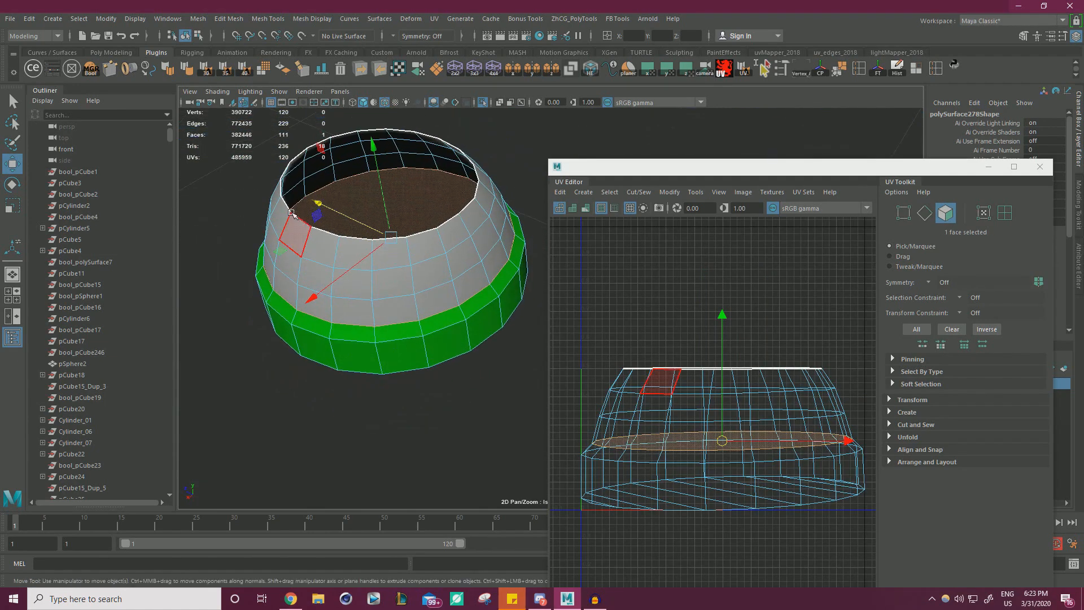
key(Delete)
Select all vertices of the foot and merge them.
right_drag(324, 173, 273, 168)
scroll(220, 191, down, 4)
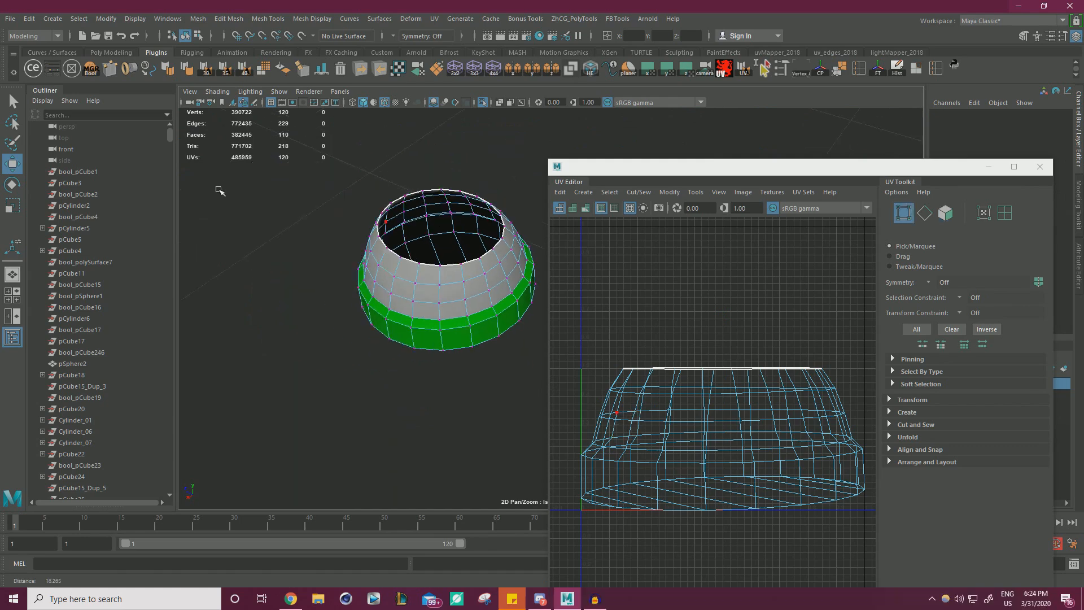
drag(312, 392, 585, 213)
scroll(429, 197, down, 2)
shift+right_drag(467, 226, 499, 172)
scroll(310, 252, up, 5)
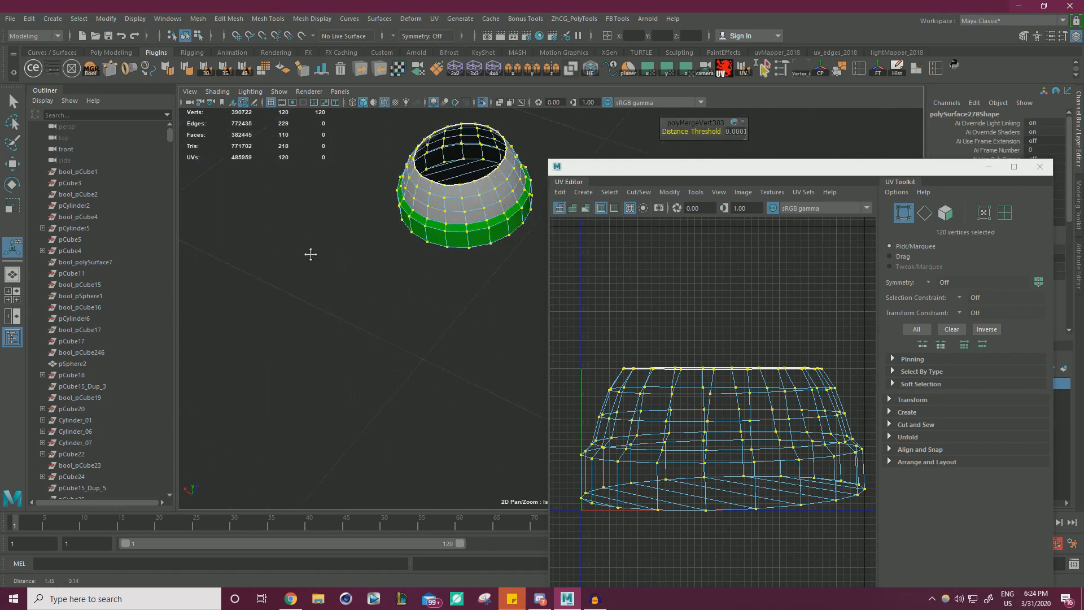
Check the continuity of a horizontal and a vertical edge loop on the foot.
right_drag(390, 269, 368, 218)
double_click(356, 227)
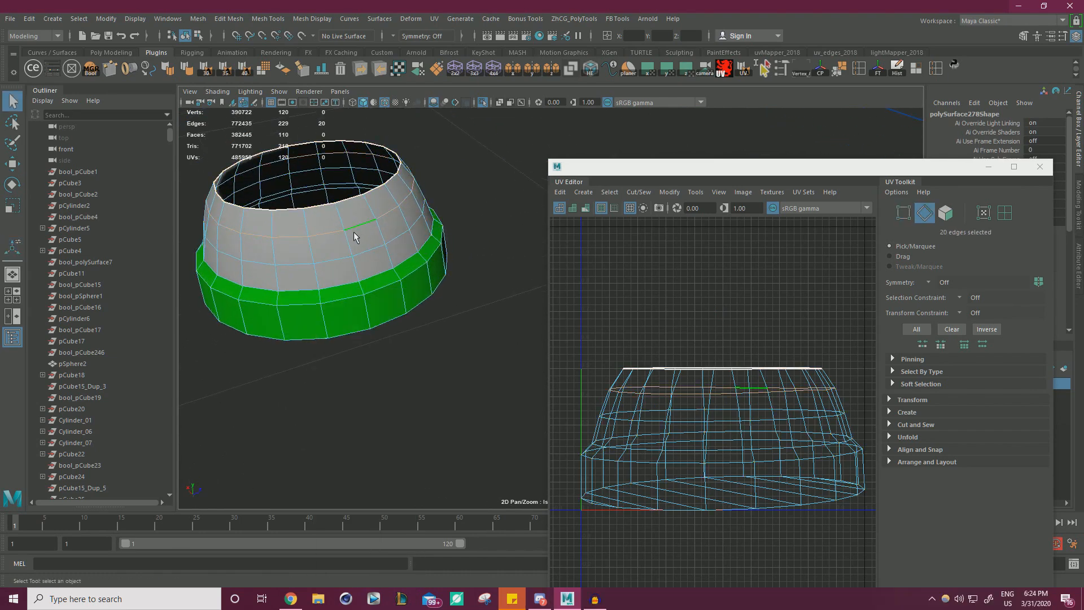
scroll(420, 315, down, 1)
alt+middle_drag(333, 250, 373, 266)
scroll(373, 265, up, 2)
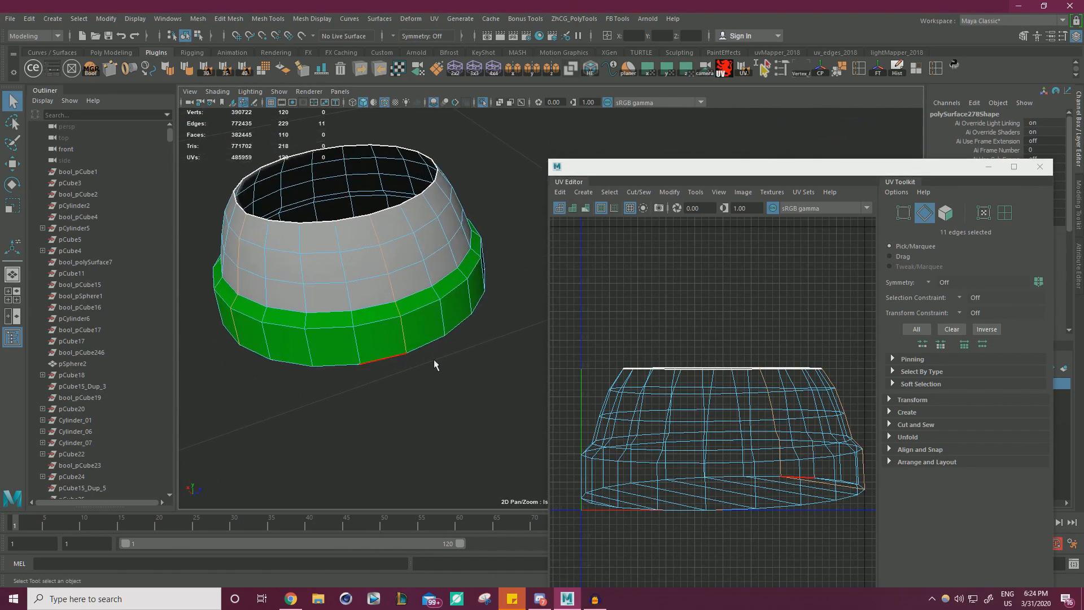
Select one vertical line of five edges from the foot's top rim to its base and cut the UVs along it.
drag(212, 173, 214, 175)
alt+drag(213, 175, 339, 327)
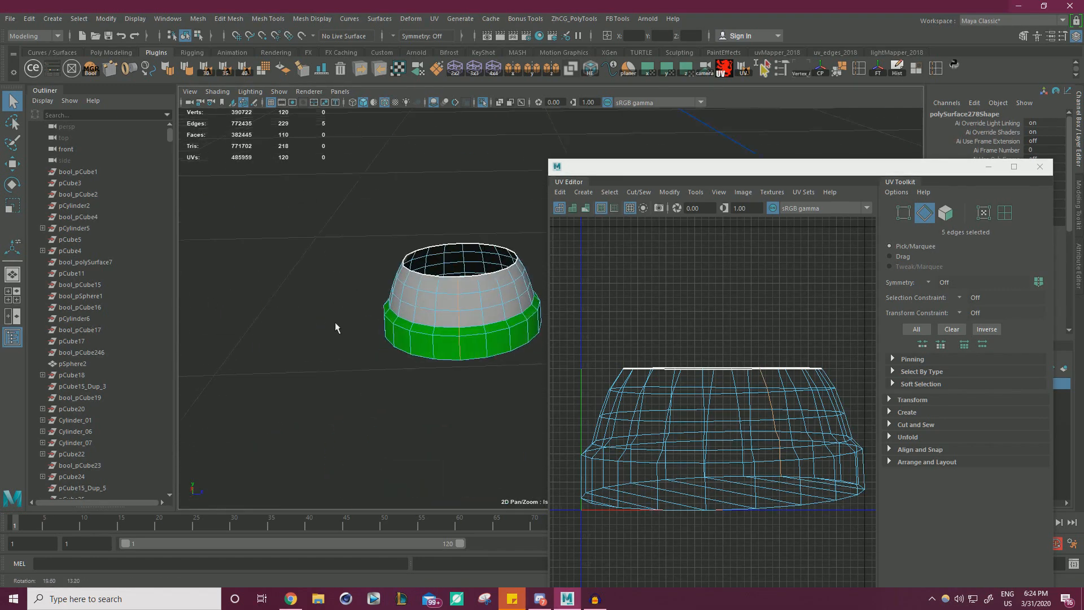
alt+right_drag(339, 326, 537, 317)
key(w)
scroll(750, 339, down, 2)
alt+middle_drag(750, 325, 700, 267)
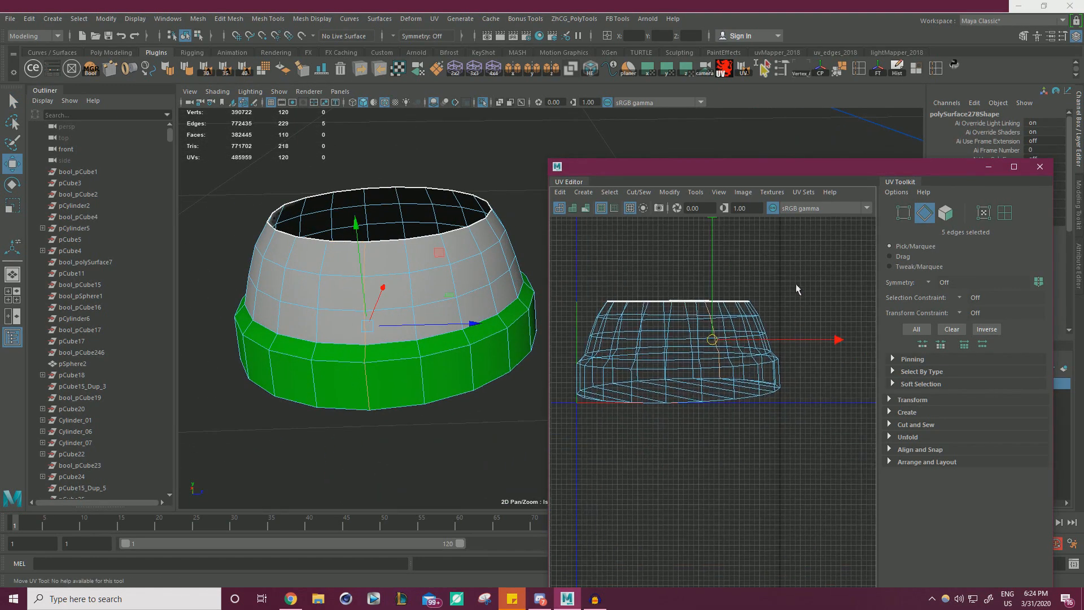
shift+right_click(796, 284)
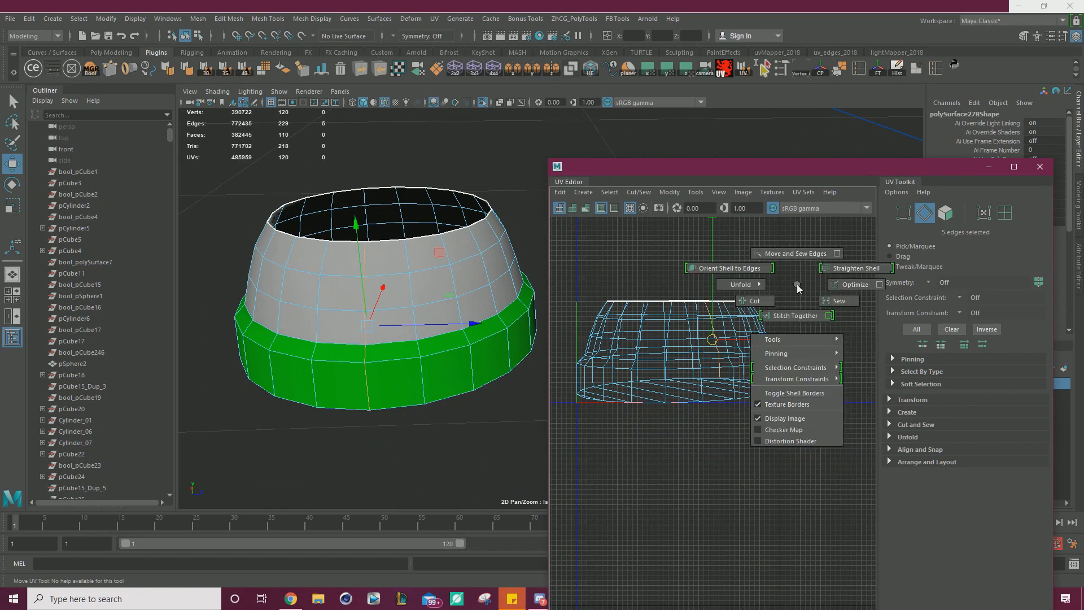
click(756, 301)
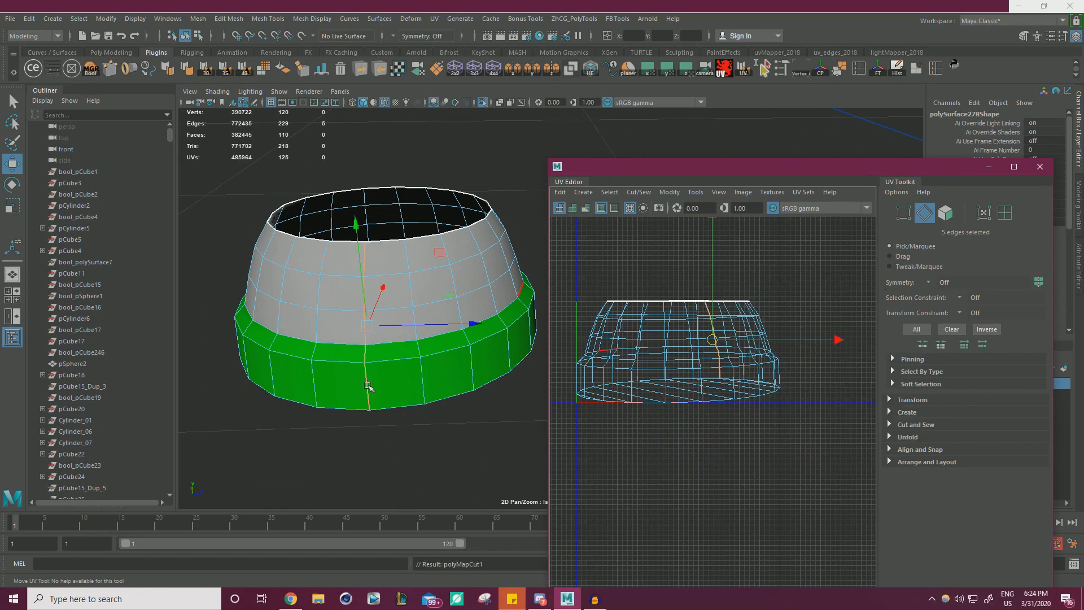
Select the foot's bottom faces, project their UVs from the camera and move that shell below the side shell.
alt+drag(406, 312, 310, 296)
right_drag(310, 296, 277, 295)
mouse_move(274, 278)
mouse_down()
mouse_move(271, 316)
mouse_move(244, 350)
mouse_move(239, 384)
mouse_move(315, 453)
mouse_move(407, 465)
mouse_up()
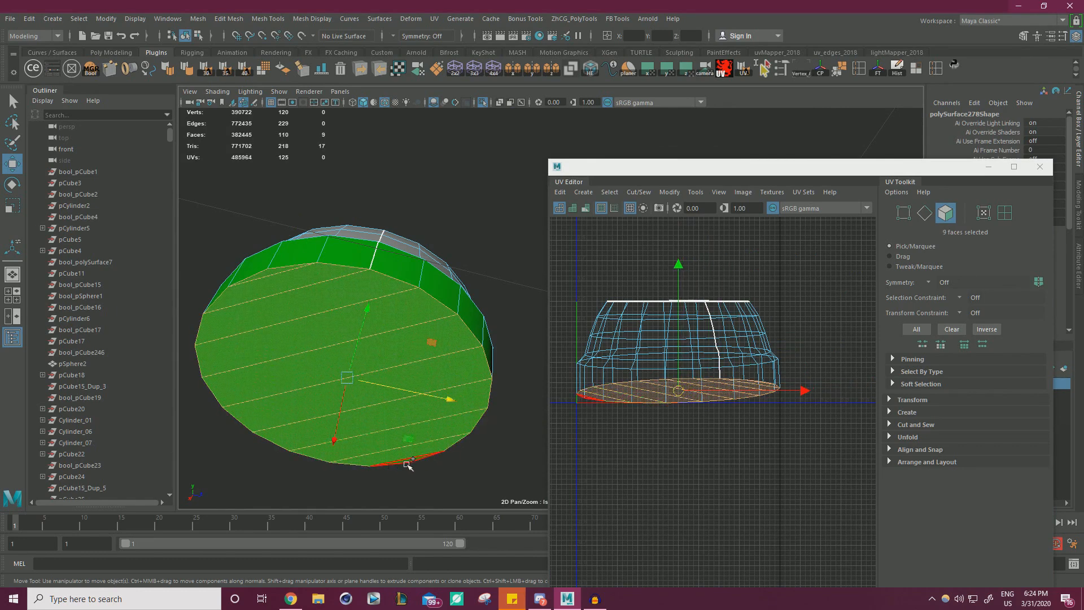
click(690, 404)
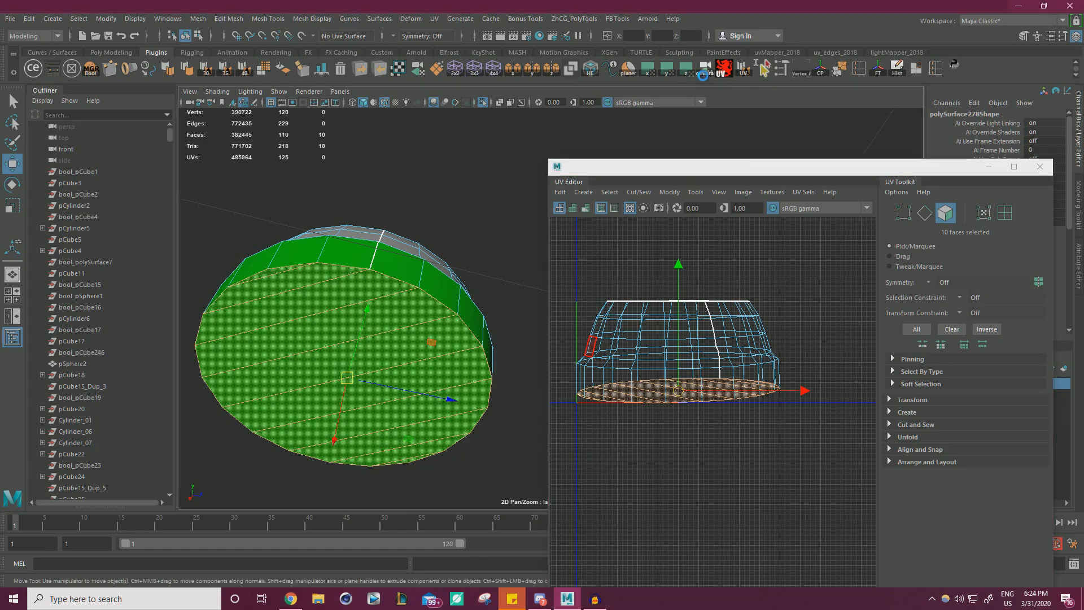
click(705, 68)
drag(717, 327, 699, 417)
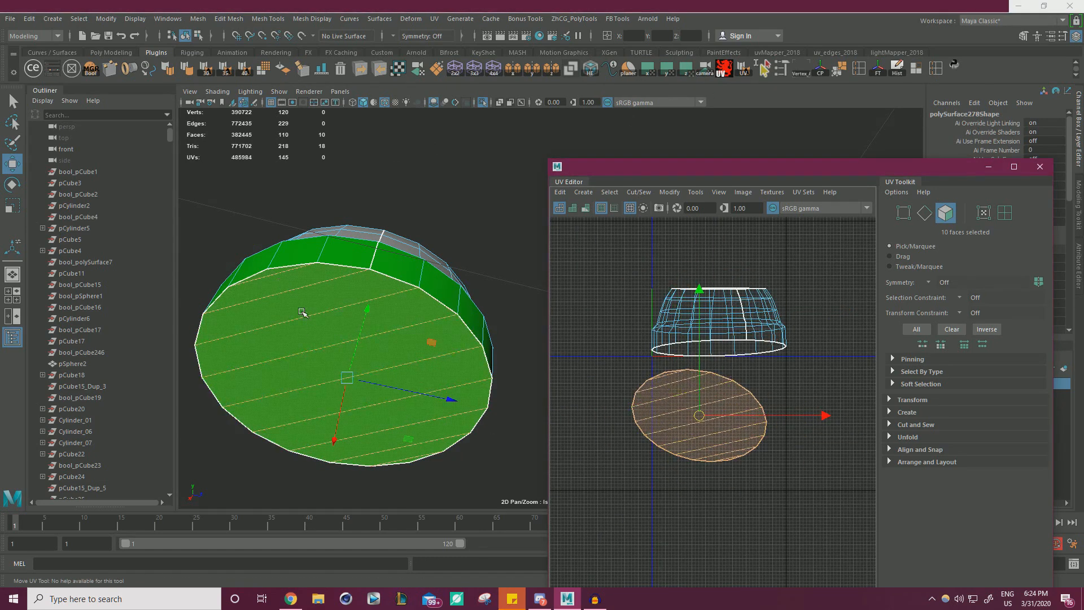
Select the UV shell of the foot's side walls, convert the selection to UVs and unfold them.
right_drag(703, 316, 658, 299)
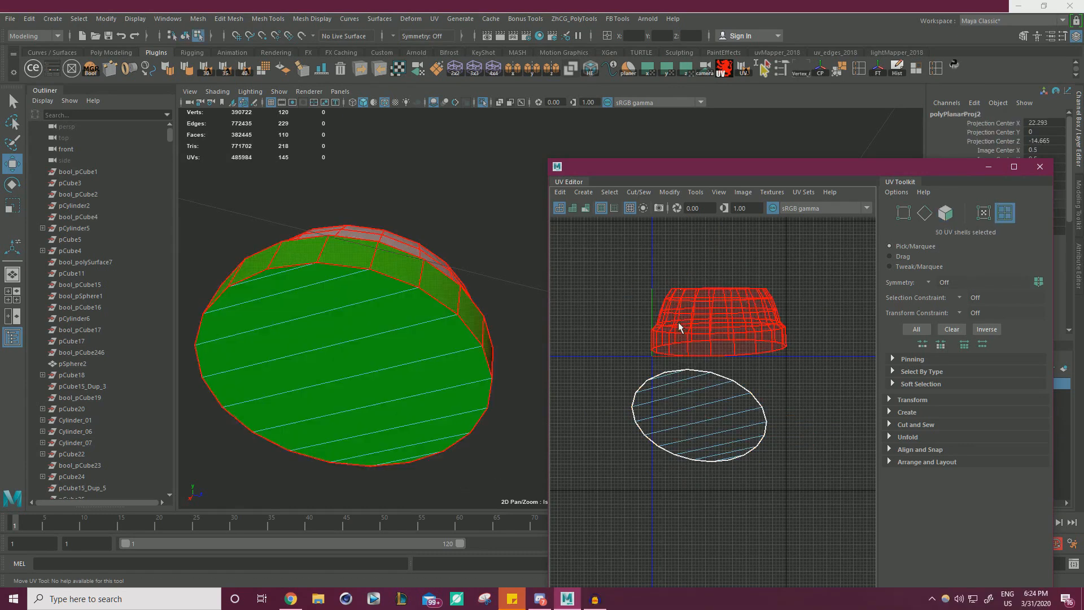
click(680, 327)
alt+drag(403, 297, 358, 215)
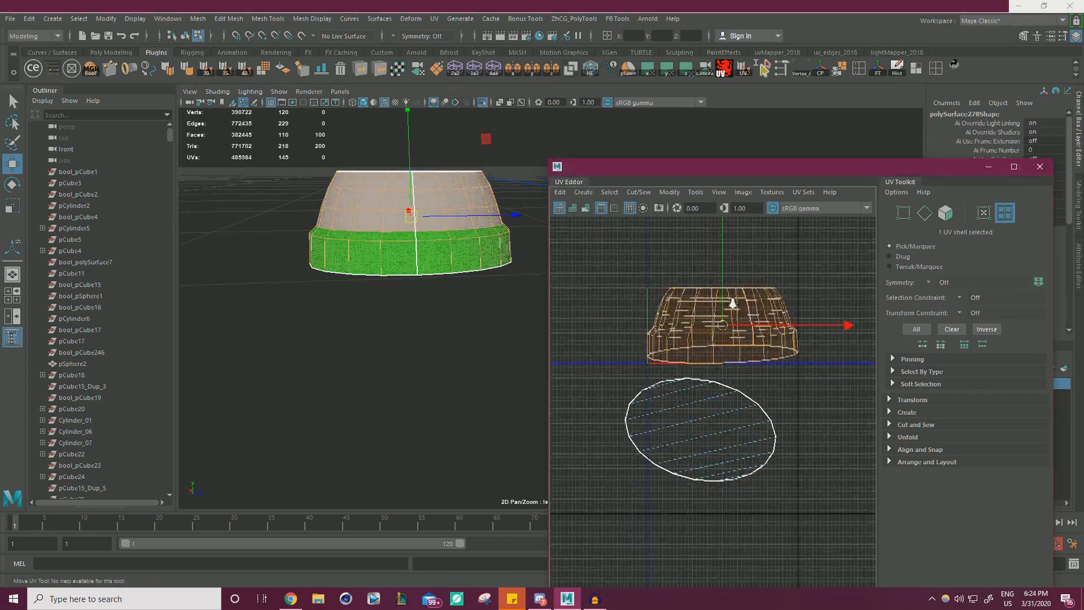
scroll(676, 303, up, 4)
right_drag(674, 297, 714, 293)
scroll(666, 277, down, 2)
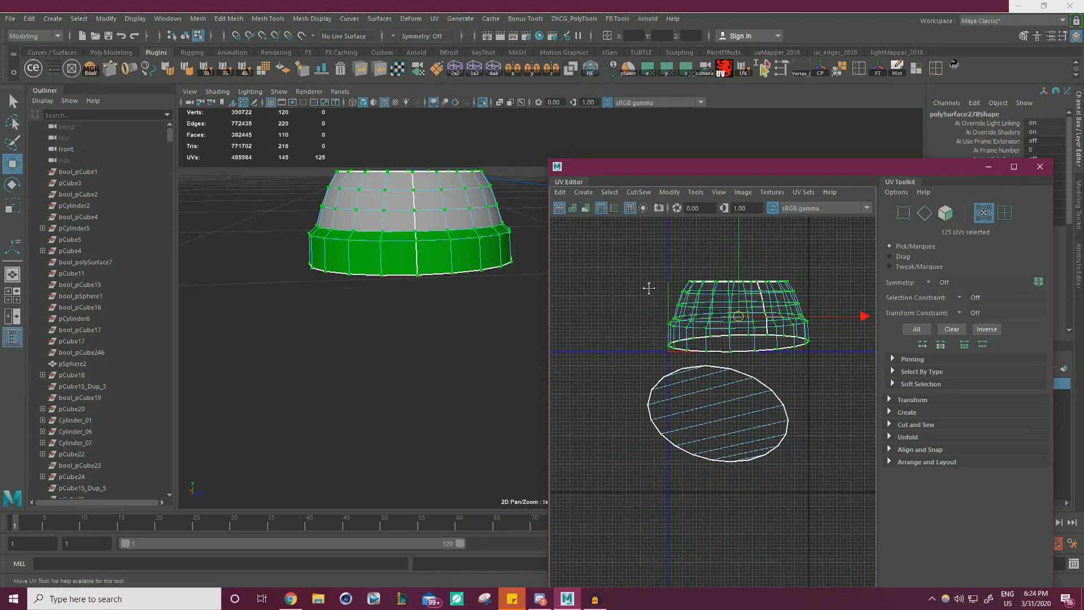
shift+right_drag(796, 260, 677, 242)
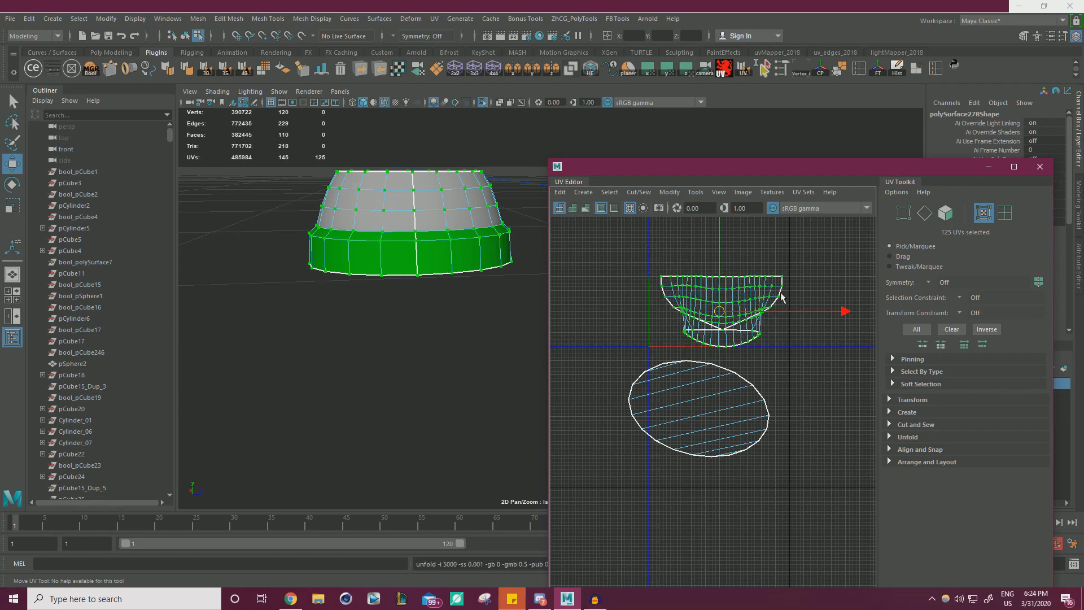
Unfold the side-wall UVs a second time and examine the UV where the shell's borders cross, comparing it with the foot.
scroll(782, 296, up, 3)
shift+right_drag(615, 292, 515, 310)
alt+right_drag(702, 346, 738, 321)
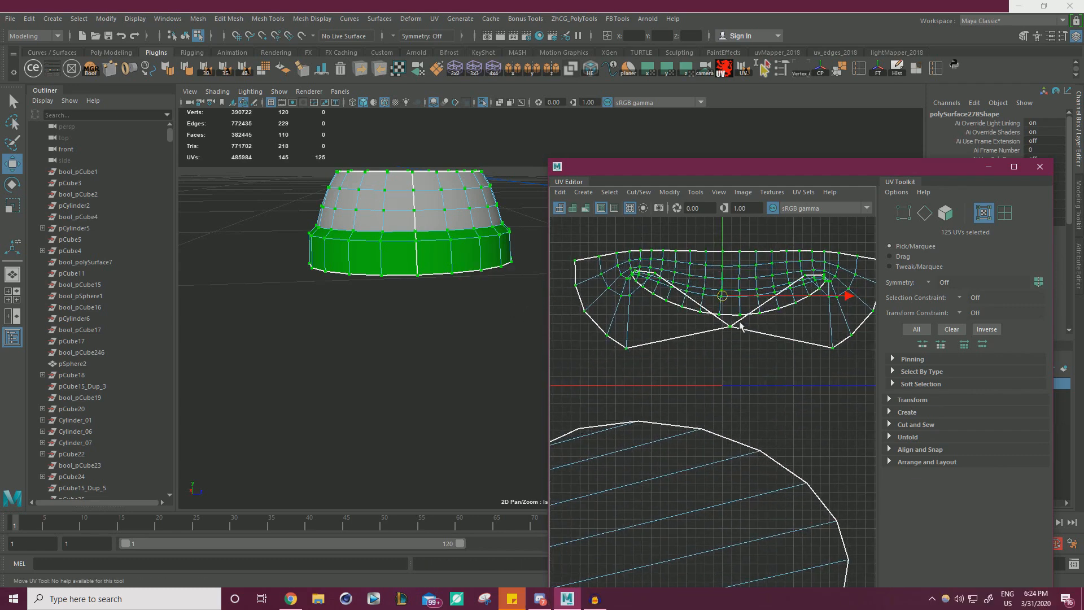
click(722, 342)
drag(722, 342, 742, 322)
alt+drag(491, 270, 435, 226)
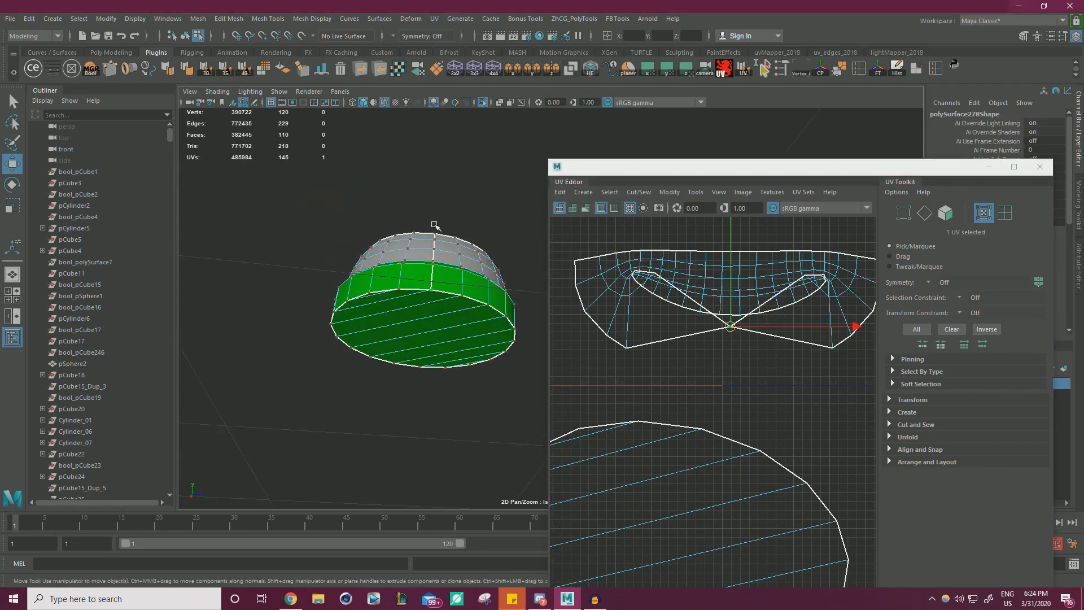
Select all of the foot's vertices and try to merge them.
alt+right_drag(435, 226, 486, 248)
alt+middle_drag(430, 243, 504, 264)
scroll(503, 263, up, 1)
right_drag(434, 207, 376, 204)
scroll(402, 213, down, 4)
alt+middle_drag(412, 254, 319, 235)
drag(515, 168, 516, 168)
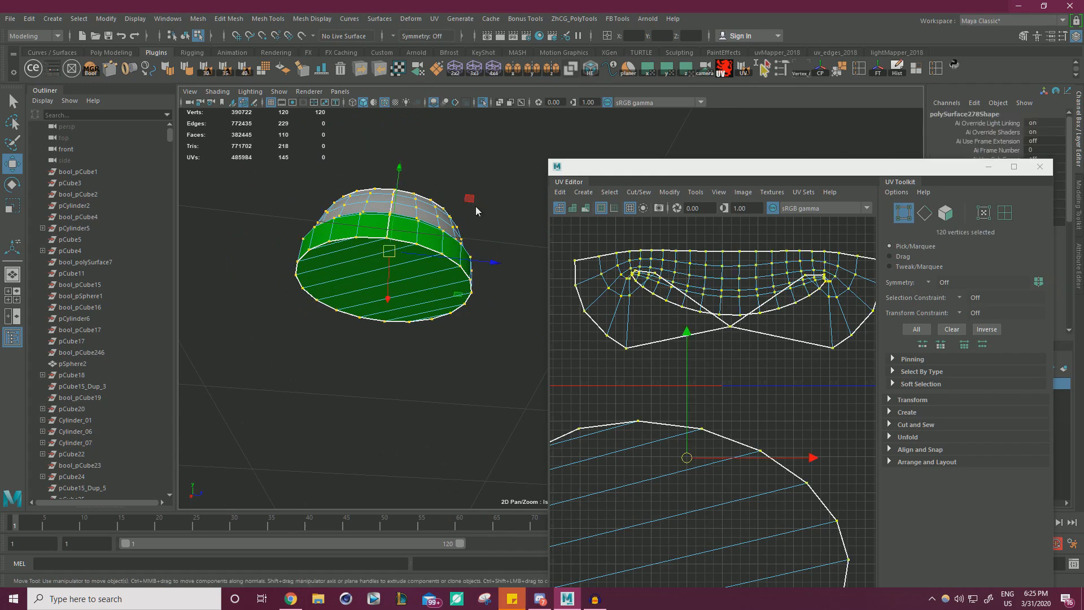
shift+right_drag(475, 206, 511, 157)
Select the second vertical seam edge line on the foot's side, leave out the bottom-face edge, and cut the UVs along it.
scroll(353, 213, up, 3)
right_drag(308, 206, 309, 179)
double_click(312, 188)
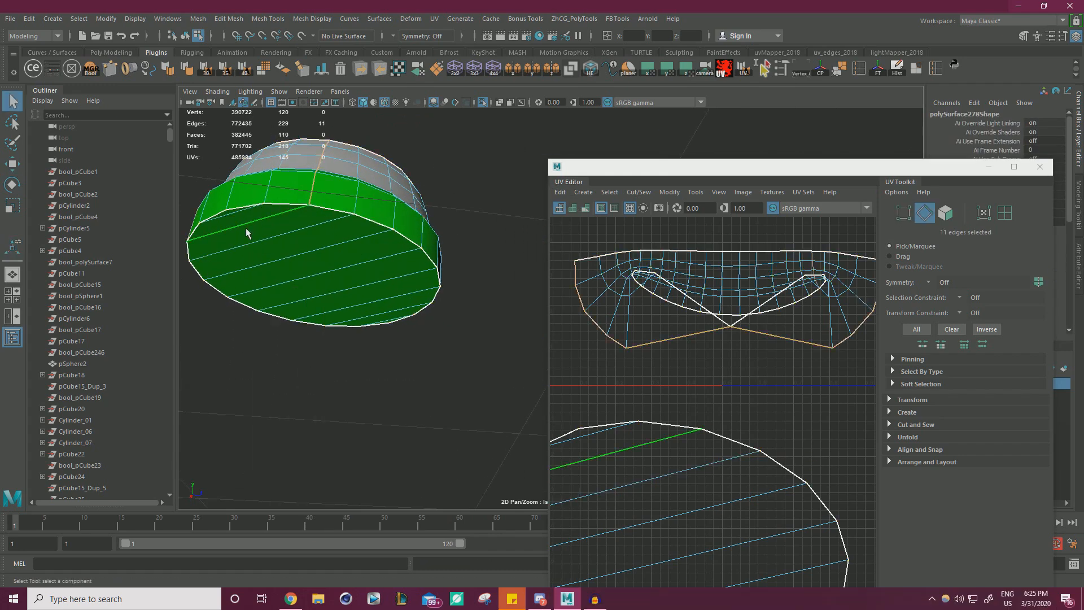
scroll(752, 411, down, 2)
alt+middle_drag(666, 394, 697, 348)
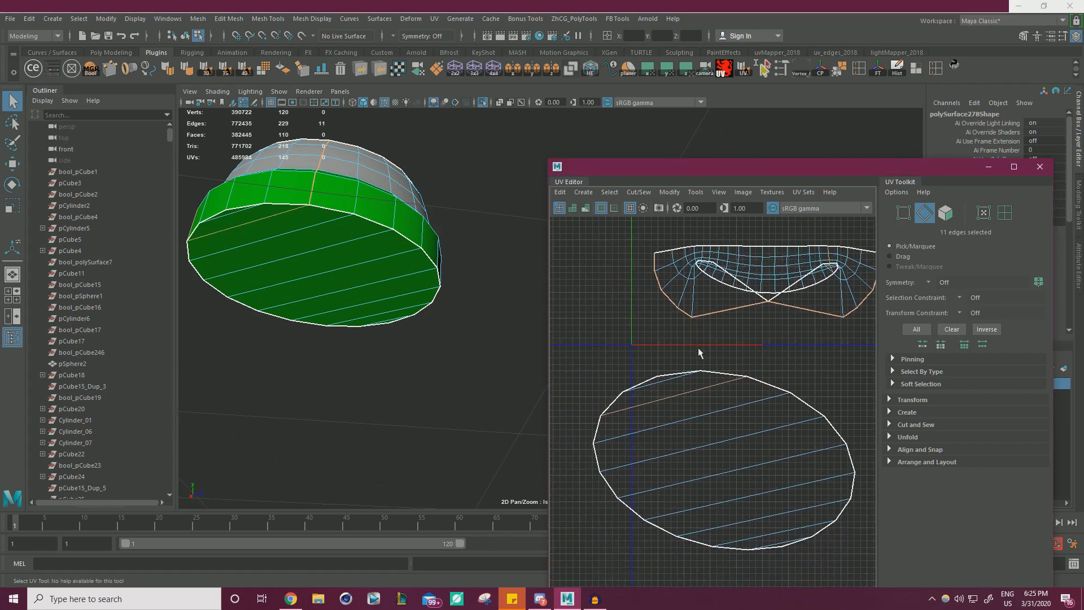
alt+middle_drag(665, 416, 673, 391)
ctrl+click(667, 372)
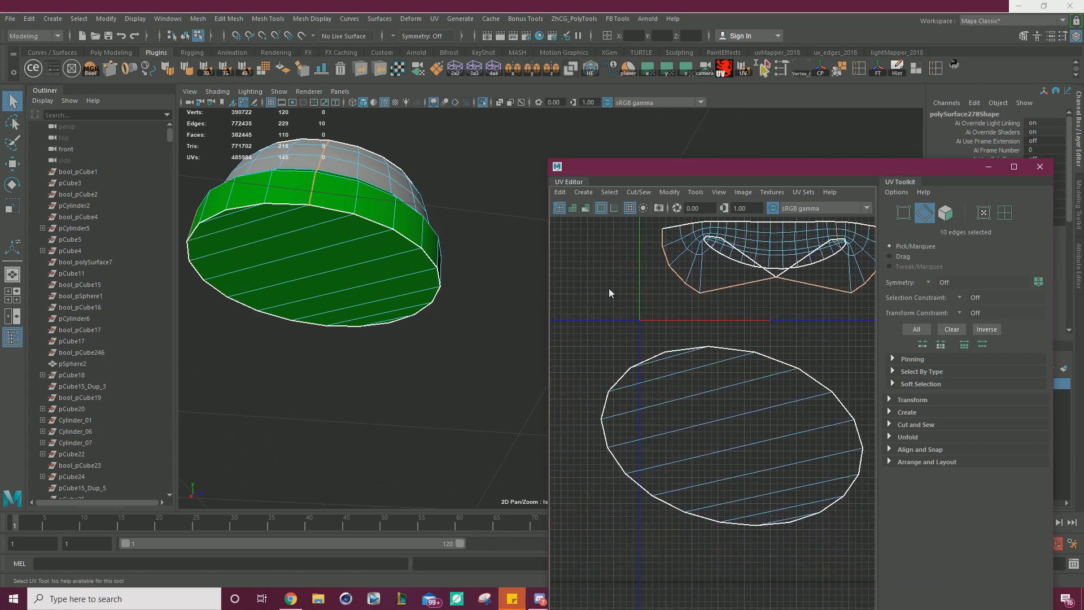
shift+right_drag(609, 288, 569, 305)
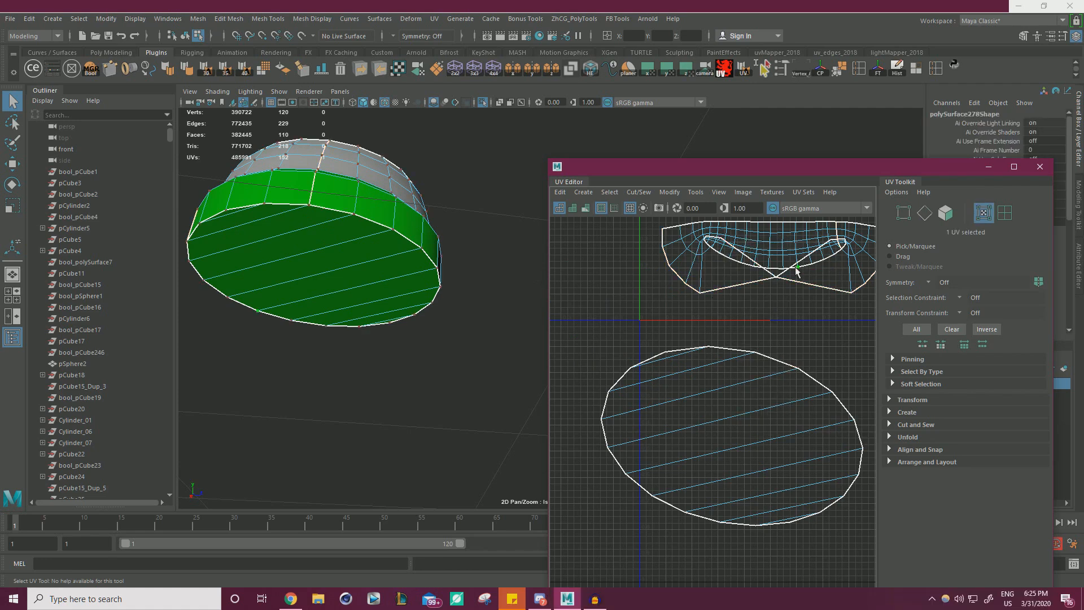
Convert the larger side-wall shell to UVs and unfold it into an arc.
shift+right_drag(675, 292, 611, 285)
shift+right_drag(538, 273, 537, 272)
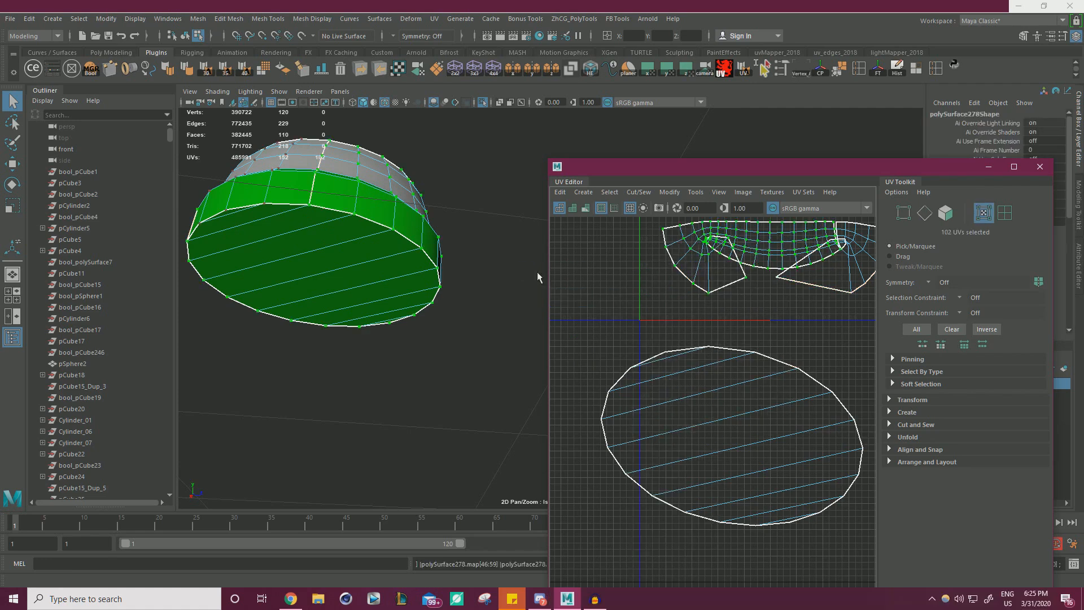
scroll(687, 357, up, 4)
shift+right_drag(700, 289, 623, 283)
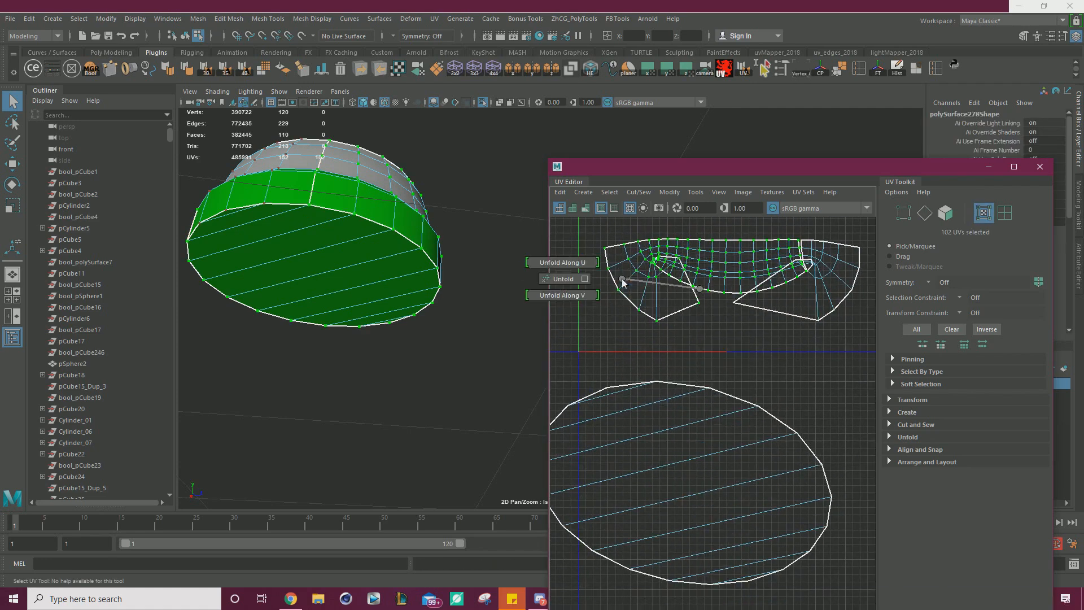
shift+right_drag(551, 298, 551, 298)
shift+right_drag(690, 295, 552, 283)
scroll(720, 296, down, 2)
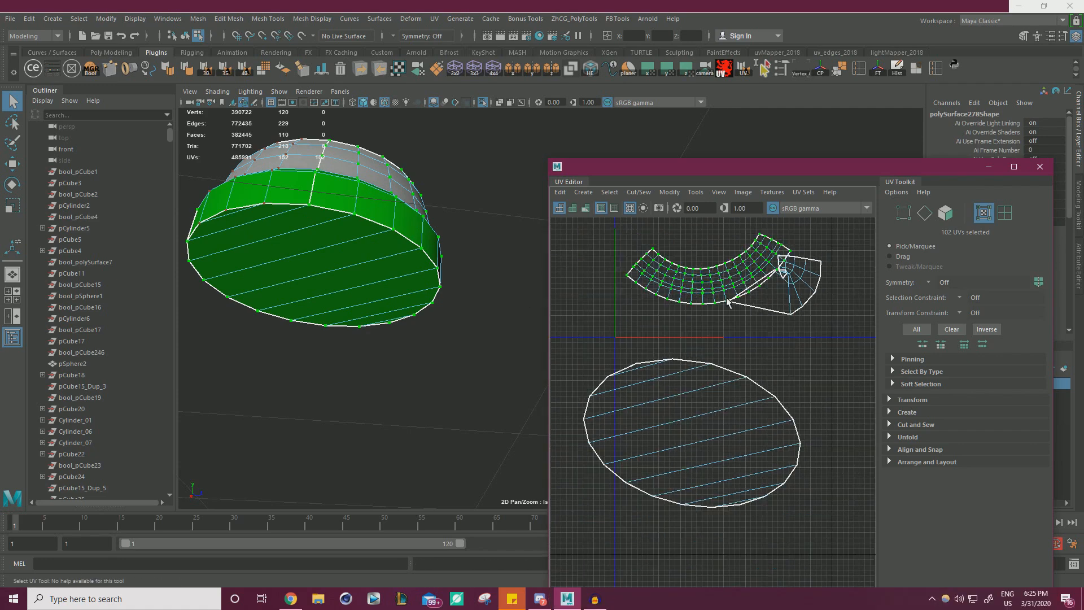
Select the smaller side-wall UV shell and move it away from the unfolded arc.
scroll(731, 303, up, 1)
scroll(768, 310, down, 1)
scroll(768, 310, up, 1)
alt+middle_drag(602, 418, 566, 435)
right_drag(707, 318, 655, 300)
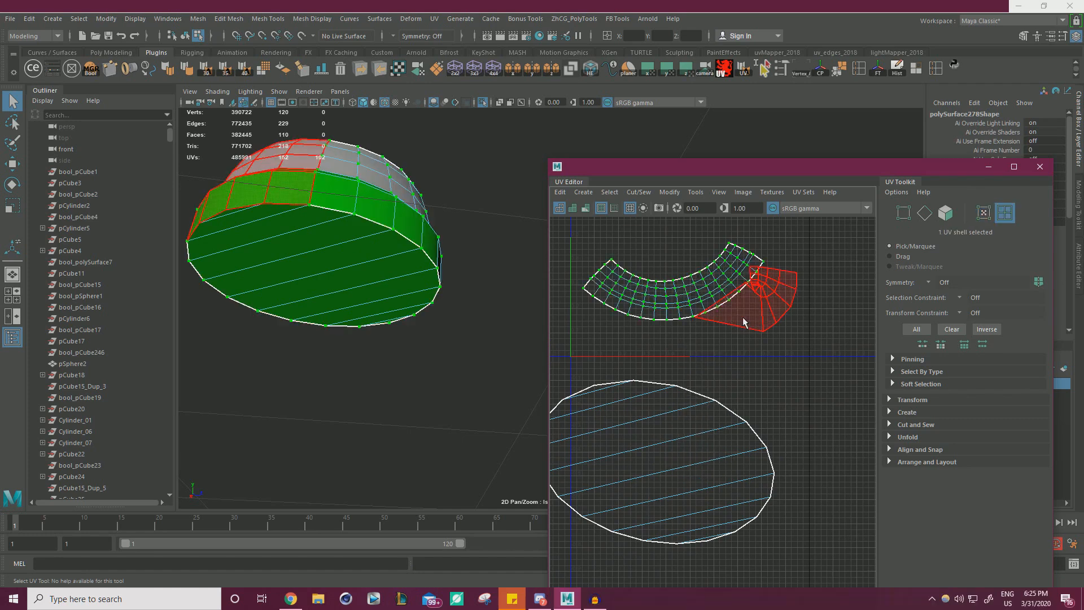
click(744, 320)
key(w)
drag(748, 303, 780, 331)
scroll(786, 325, down, 1)
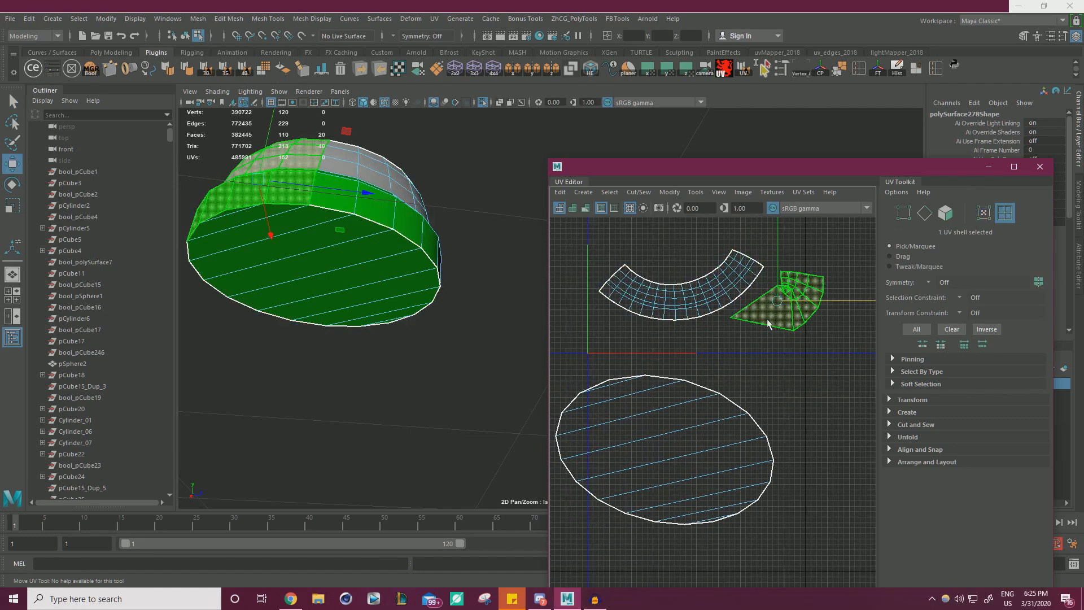
scroll(763, 309, down, 2)
Enlarge and reposition the UV Editor window, and unfold the smaller side-wall shell.
drag(751, 171, 745, 88)
drag(544, 206, 450, 194)
drag(603, 84, 656, 142)
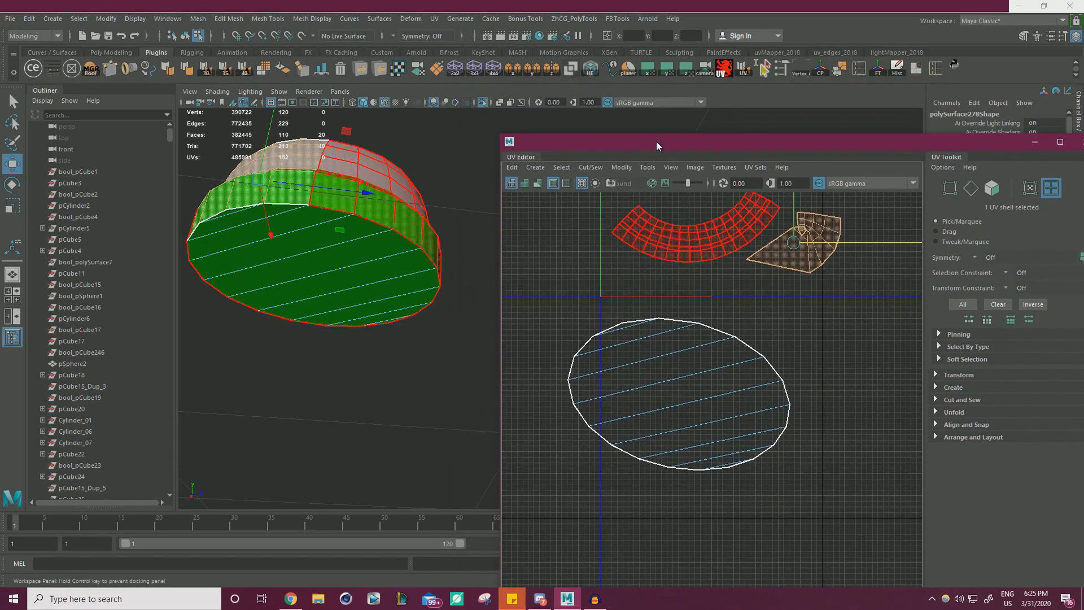
scroll(676, 237, down, 1)
alt+middle_drag(730, 289, 692, 334)
shift+right_drag(682, 341, 567, 257)
scroll(712, 314, down, 1)
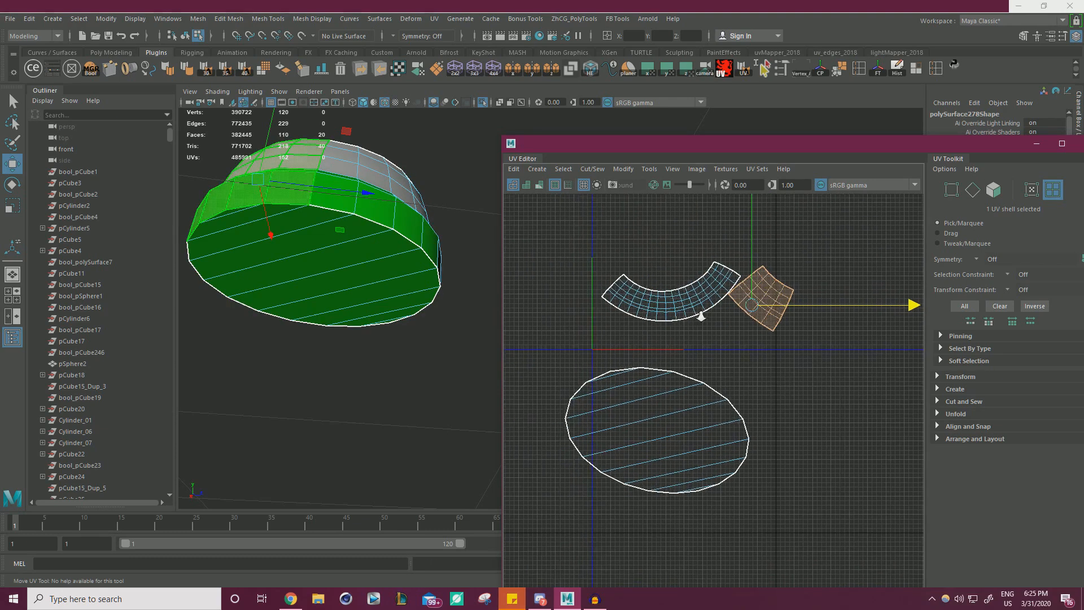
scroll(661, 300, up, 5)
right_drag(604, 309, 601, 266)
click(600, 261)
scroll(600, 264, up, 2)
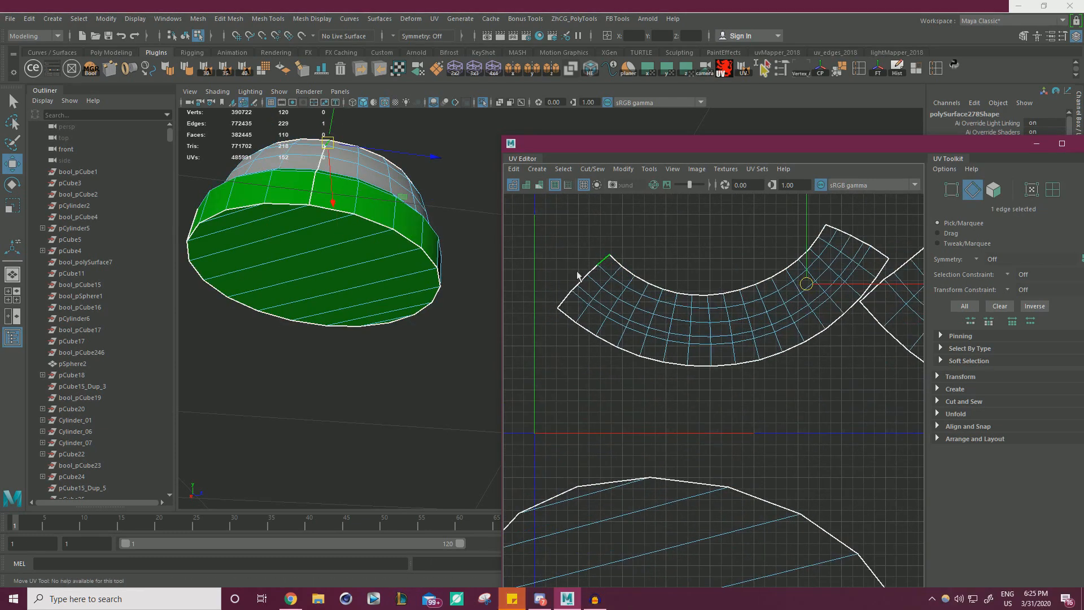
shift+click(592, 270)
shift+click(581, 281)
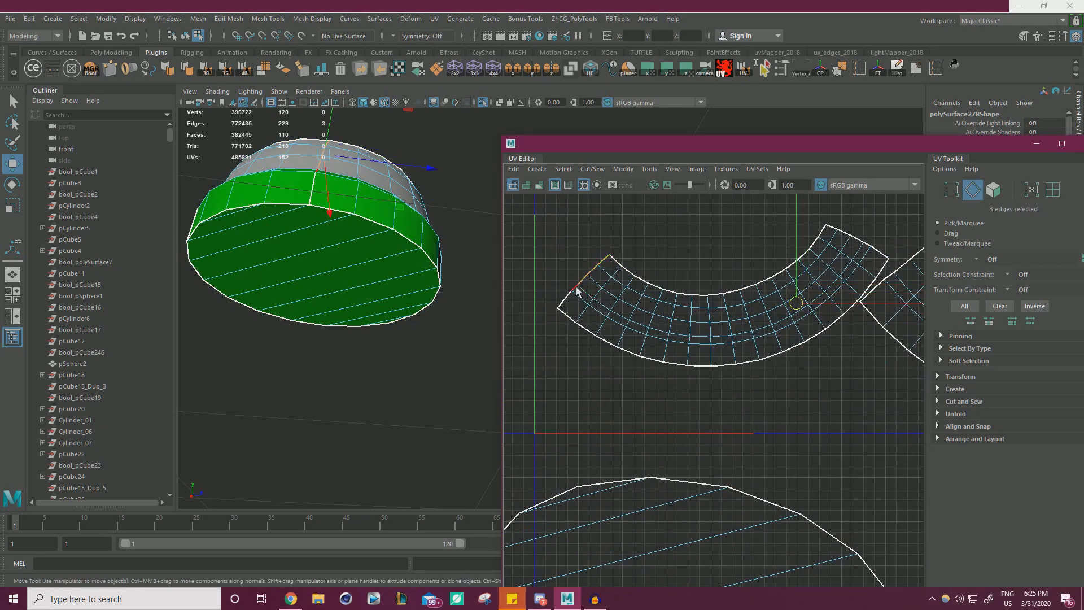
shift+click(574, 289)
shift+click(564, 300)
Select the five edges of the foot's other vertical seam and stitch the two side-wall shells together along them.
alt+drag(371, 229, 309, 288)
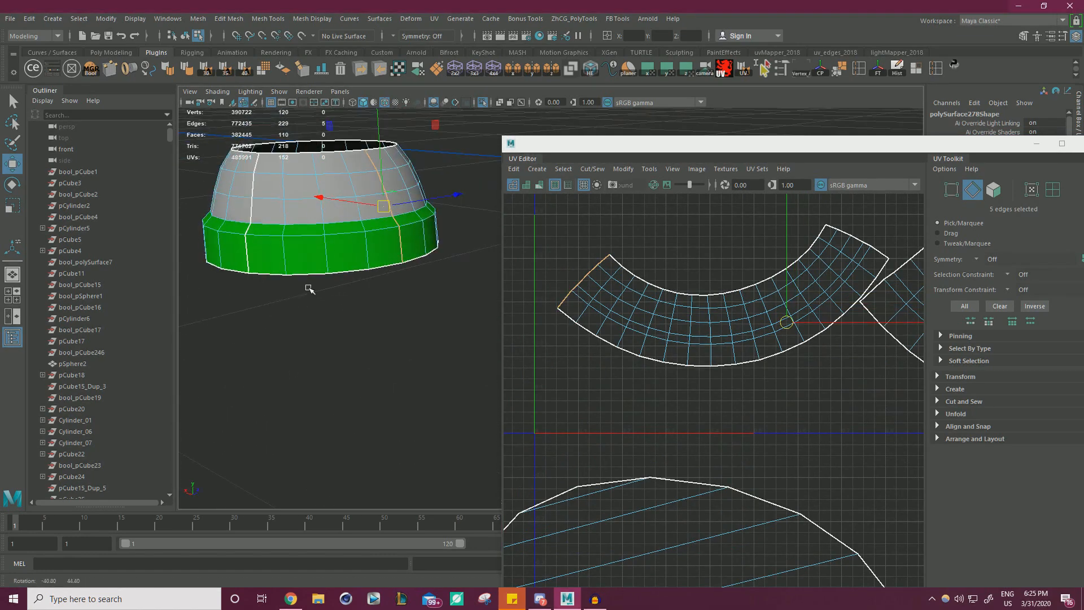
click(257, 163)
shift+click(253, 187)
shift+click(251, 210)
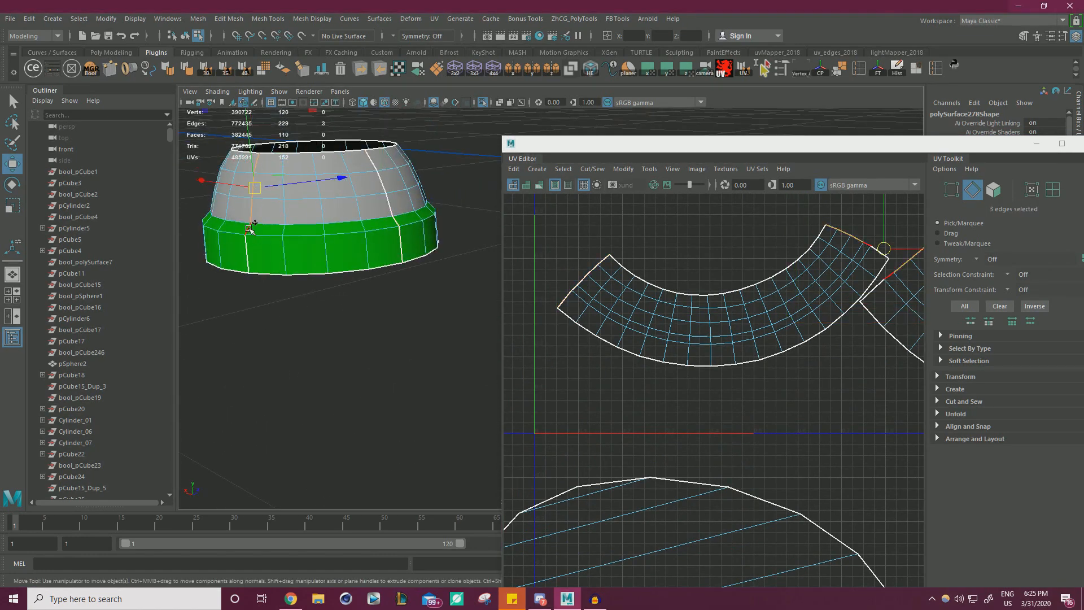
shift+click(249, 228)
shift+click(247, 247)
alt+right_drag(750, 287, 711, 290)
alt+middle_drag(711, 290, 615, 305)
shift+right_click(615, 270)
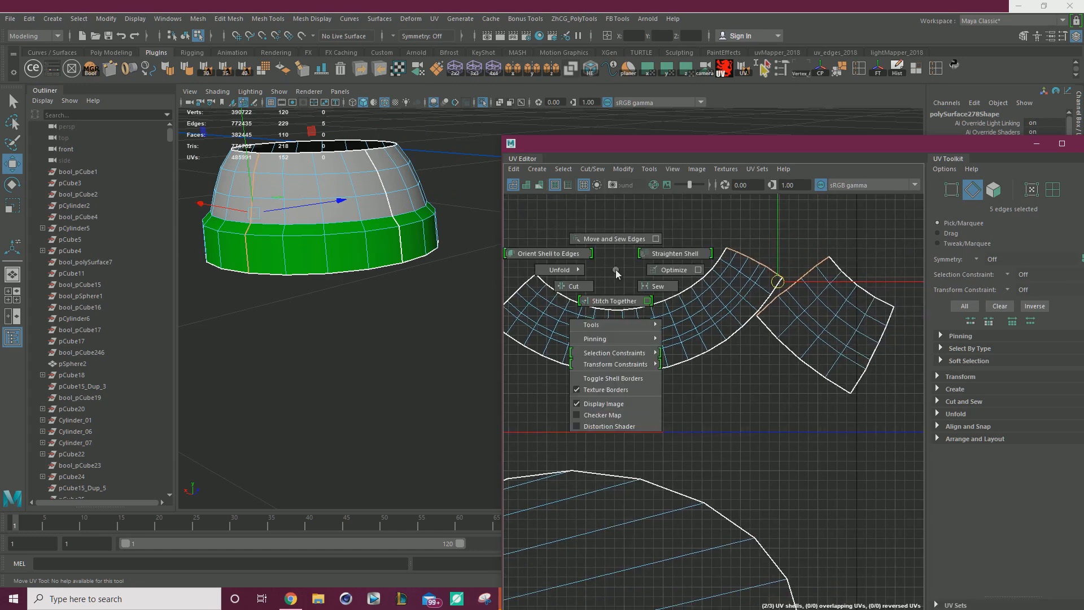
click(614, 300)
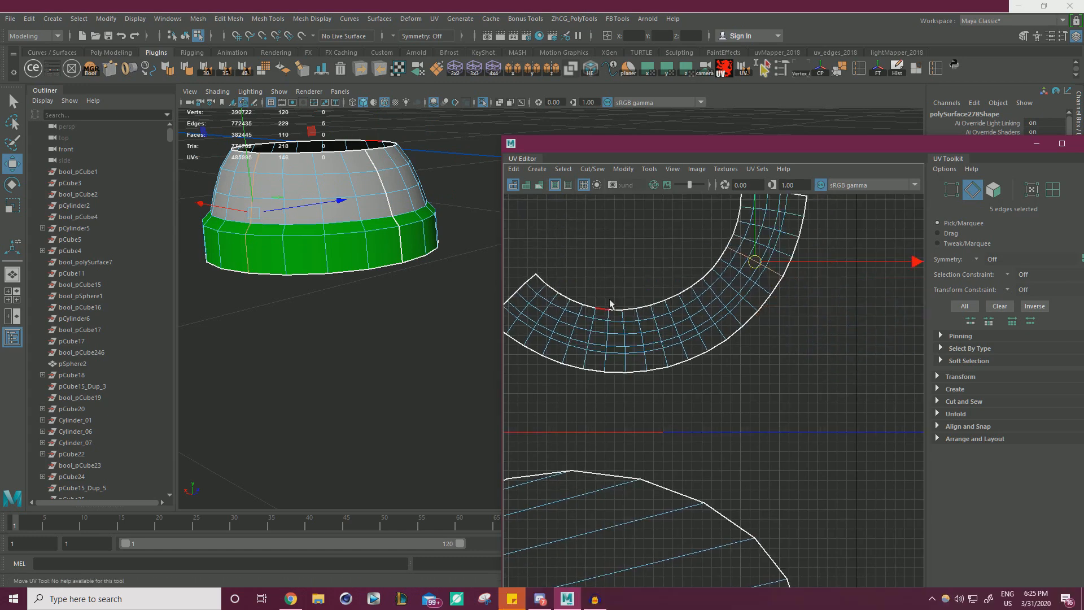
scroll(683, 315, down, 2)
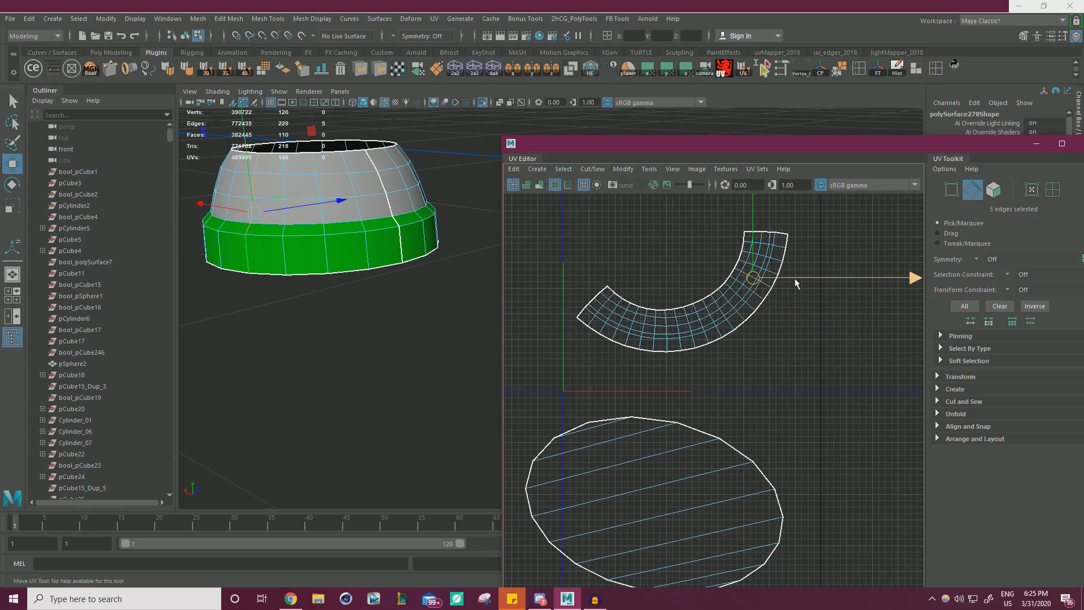
Select the joined side-wall shell, move it slightly and rotate it clockwise so the arc opens upward more evenly.
right_drag(690, 323, 675, 307)
click(686, 297)
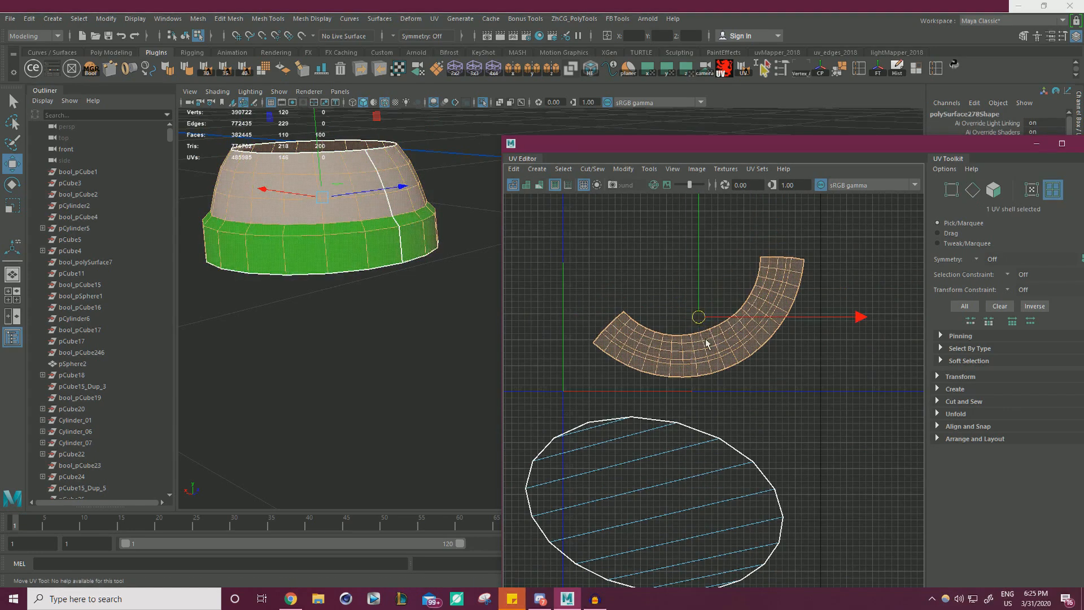
key(e)
drag(856, 294, 867, 330)
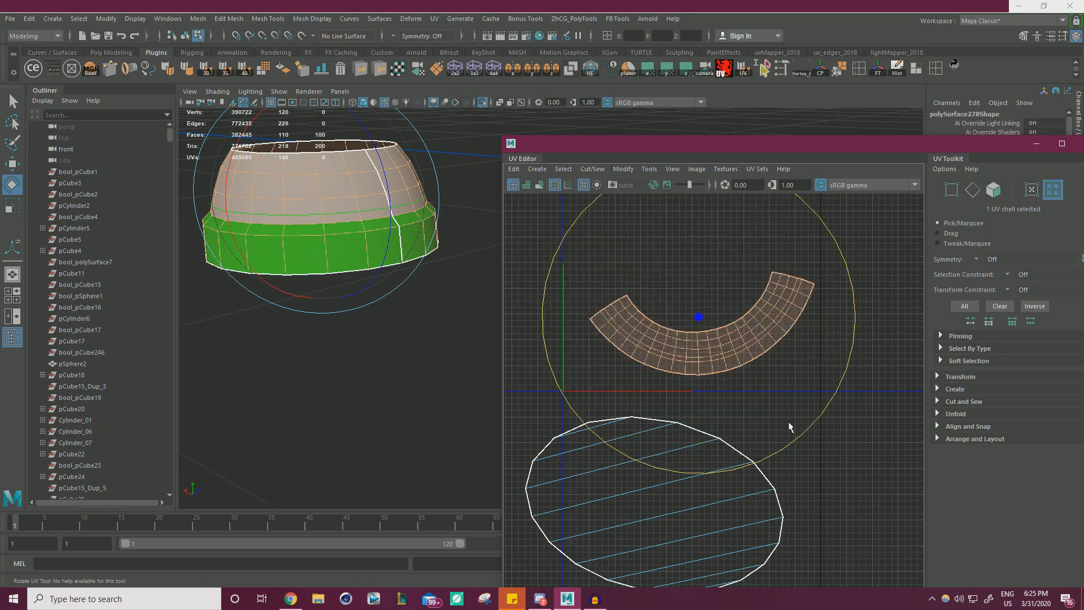
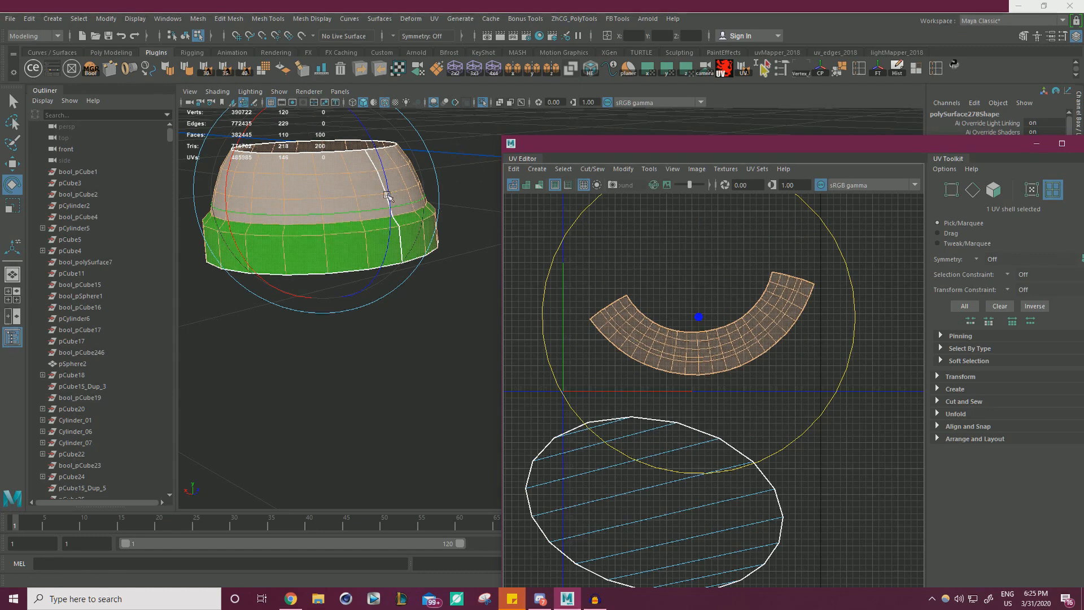
Convert the foot's bottom shell to UVs and unfold it twice into a regular circle.
scroll(688, 310, down, 2)
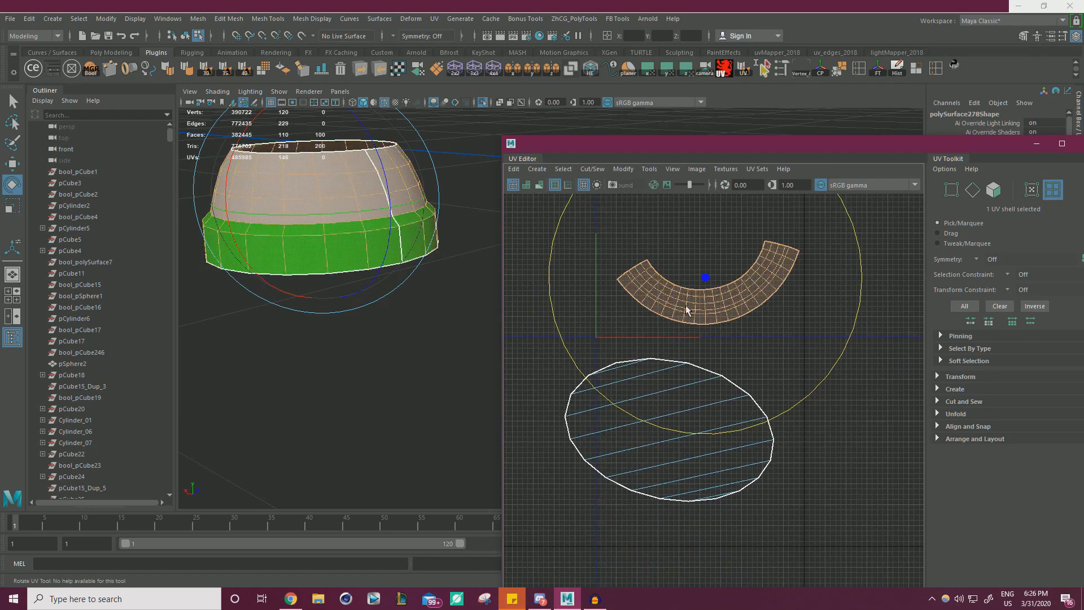
click(734, 425)
key(w)
right_drag(656, 386, 719, 394)
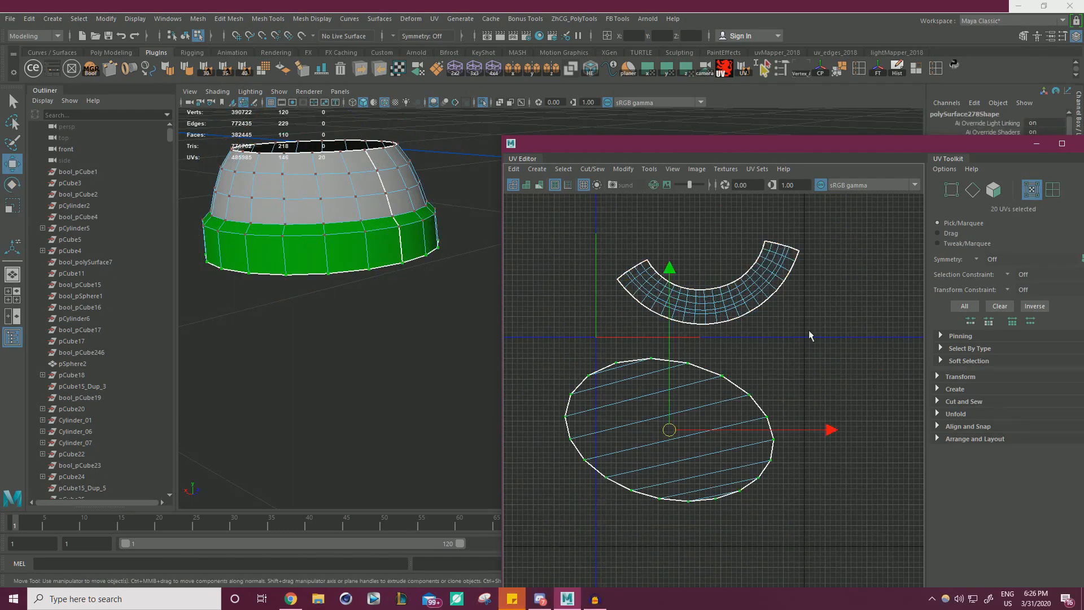
shift+right_drag(809, 330, 666, 315)
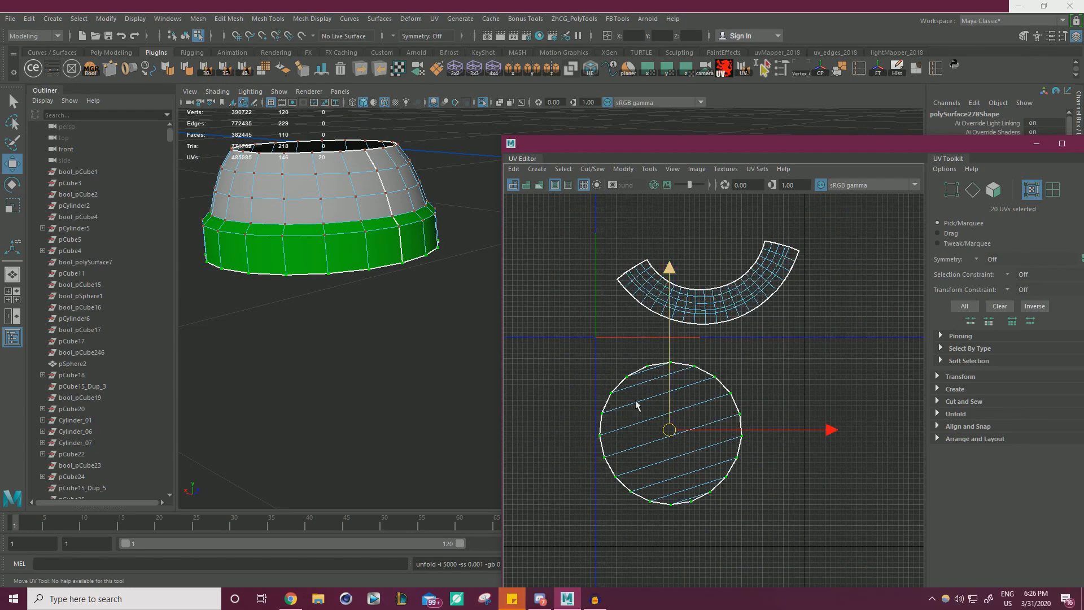
right_drag(630, 386, 641, 394)
shift+right_drag(808, 337, 665, 296)
Rotate the circular bottom shell until its inner edges run nearly horizontal and move it just below the side-wall shell.
key(e)
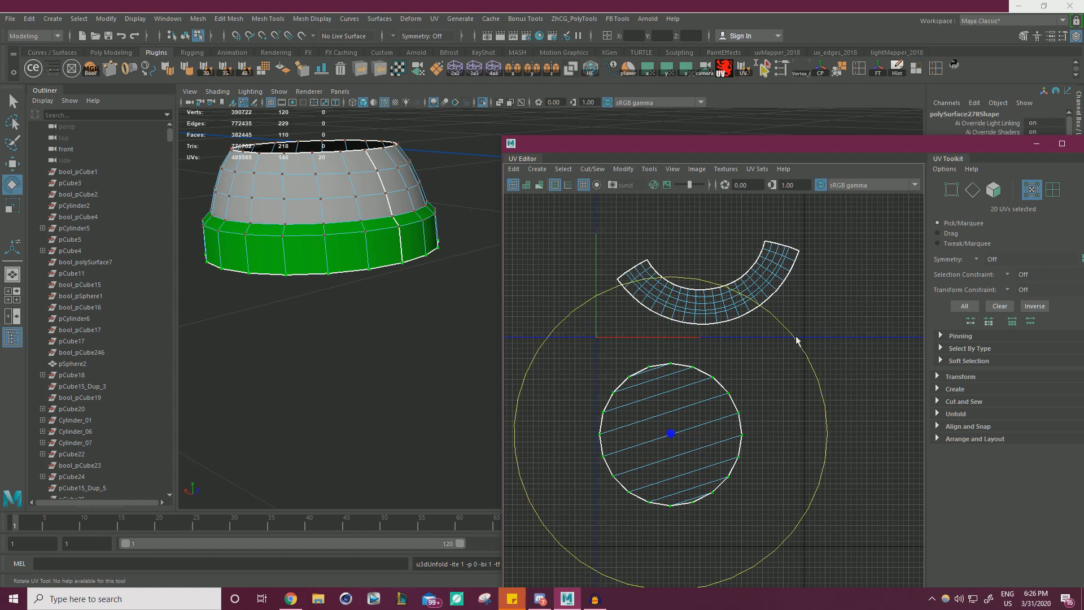
drag(798, 340, 834, 367)
key(w)
drag(671, 434, 672, 402)
alt+right_drag(720, 395, 791, 396)
alt+middle_drag(757, 402, 762, 354)
alt+right_drag(762, 353, 777, 354)
drag(660, 364, 659, 380)
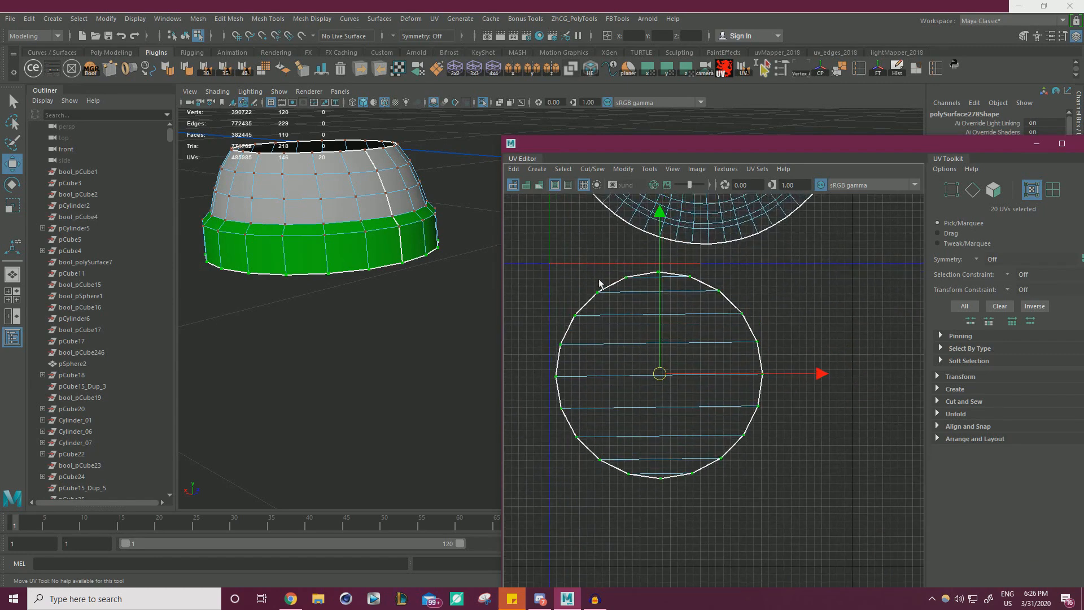
Align each of the top three inner edges of the circular bottom shell to its average V position.
right_drag(653, 307, 742, 291)
click(655, 277)
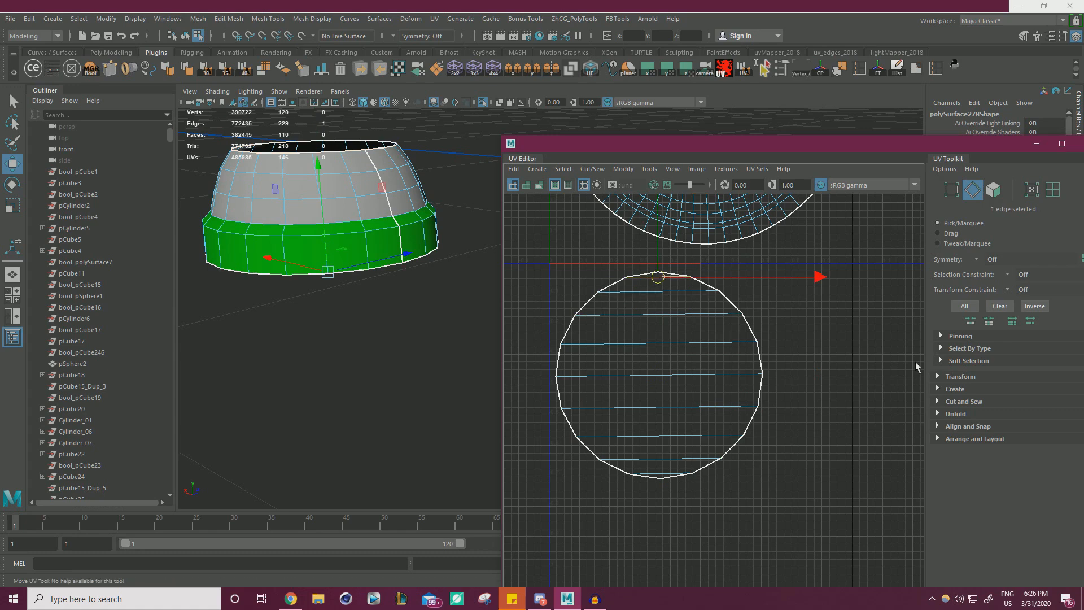
click(937, 426)
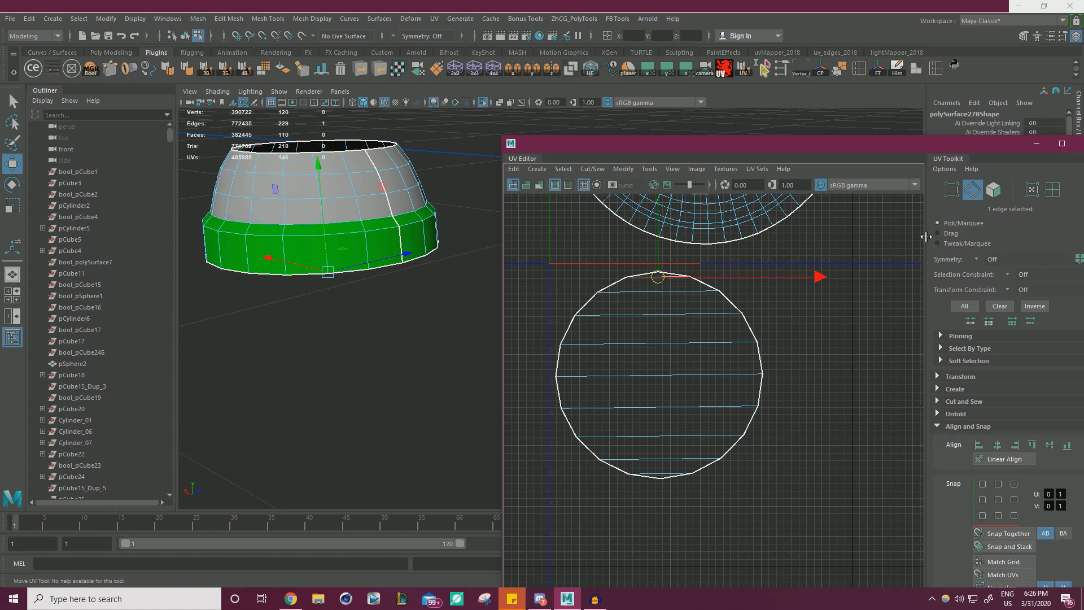
drag(858, 150, 843, 130)
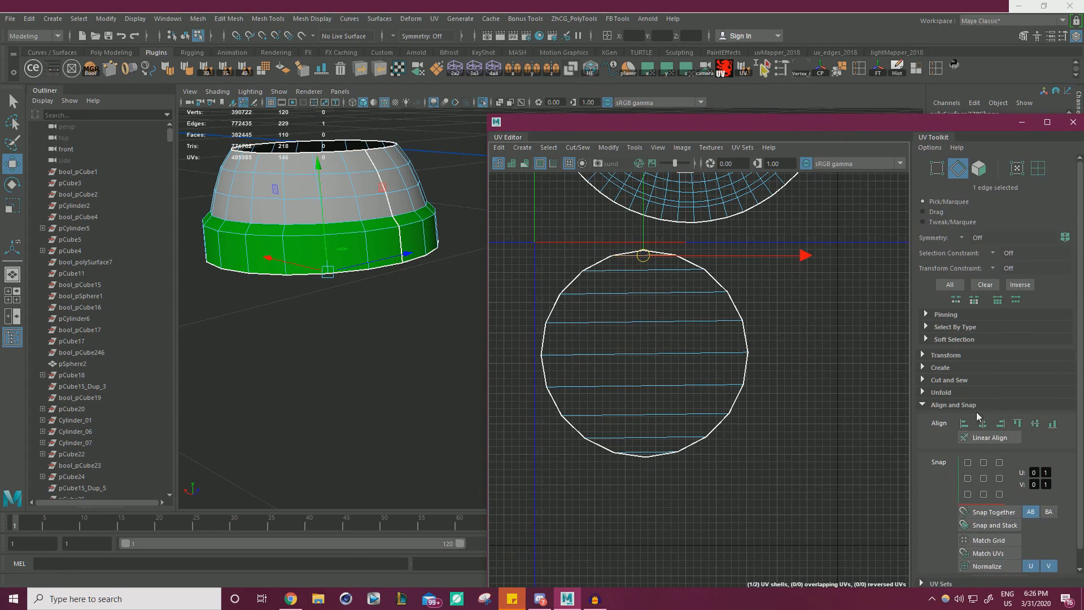
click(1035, 424)
click(612, 292)
click(813, 379)
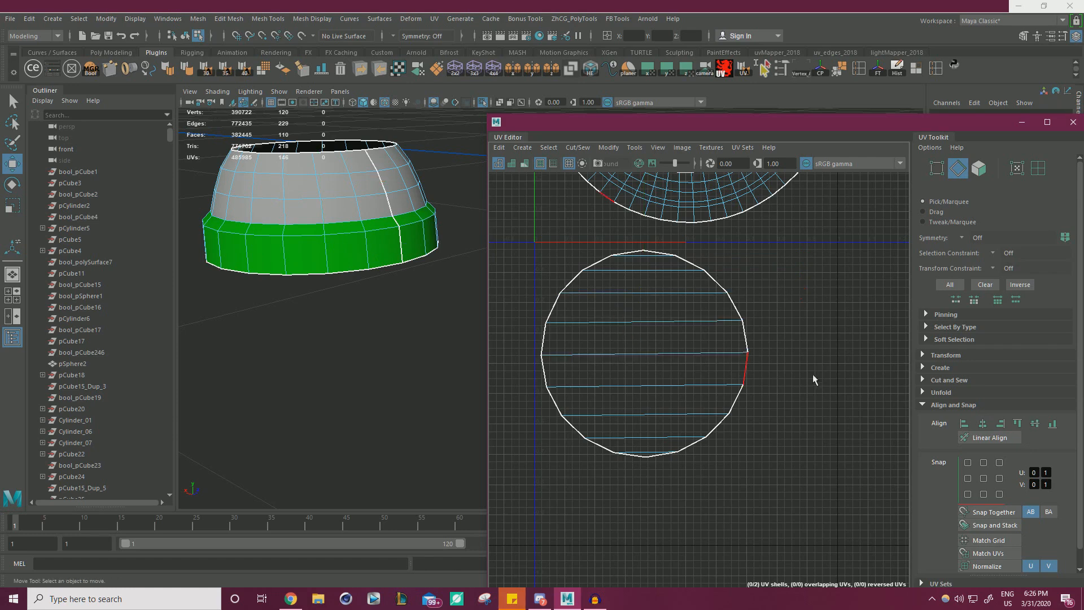
Align each of the remaining six inner edges of the circular bottom shell to its average V position.
click(614, 316)
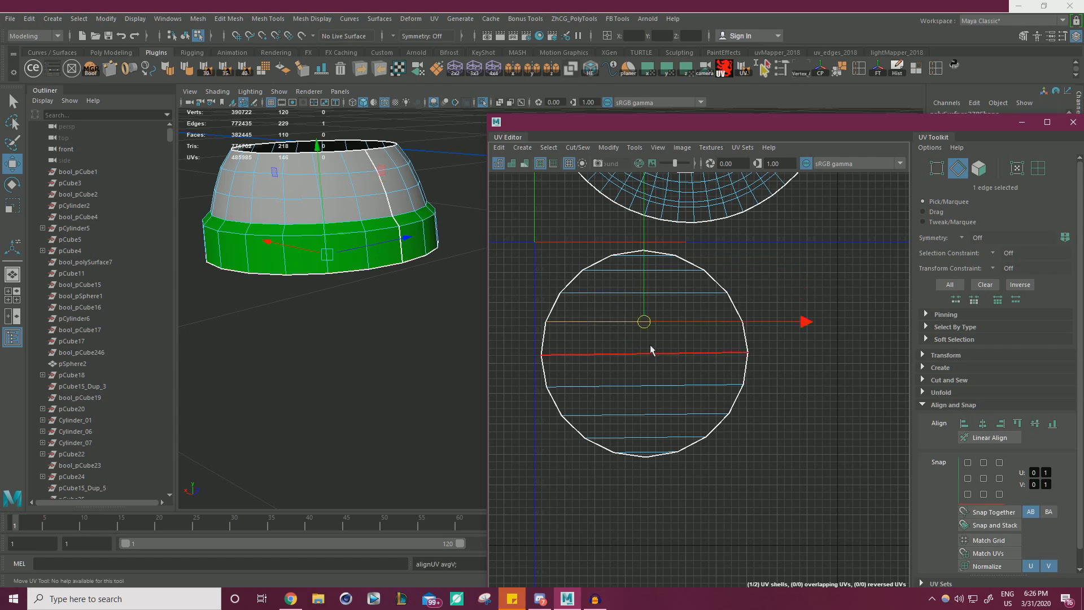
click(653, 353)
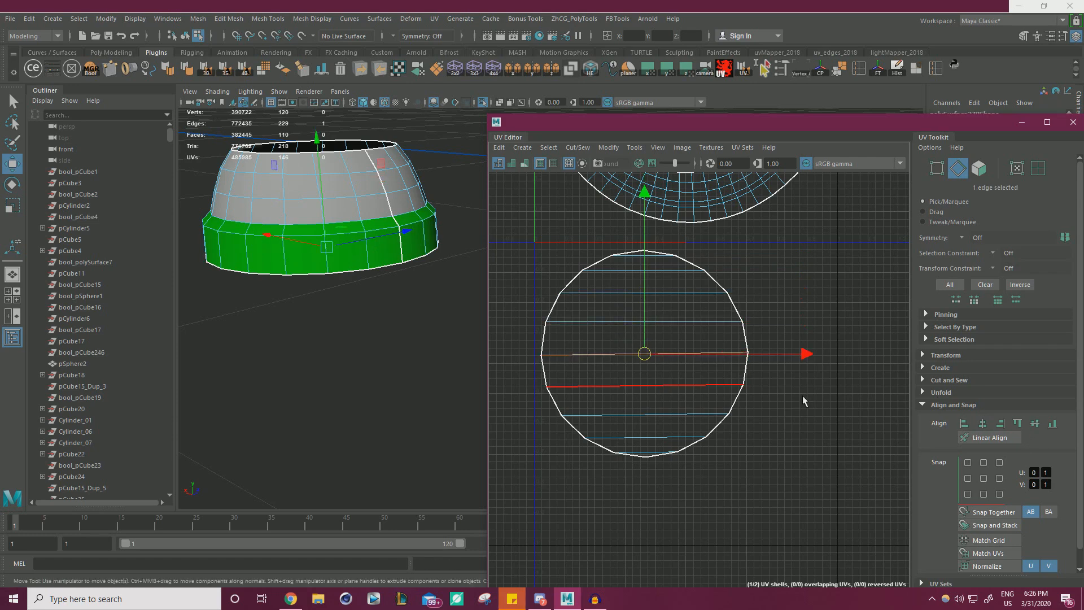
click(629, 386)
click(1035, 423)
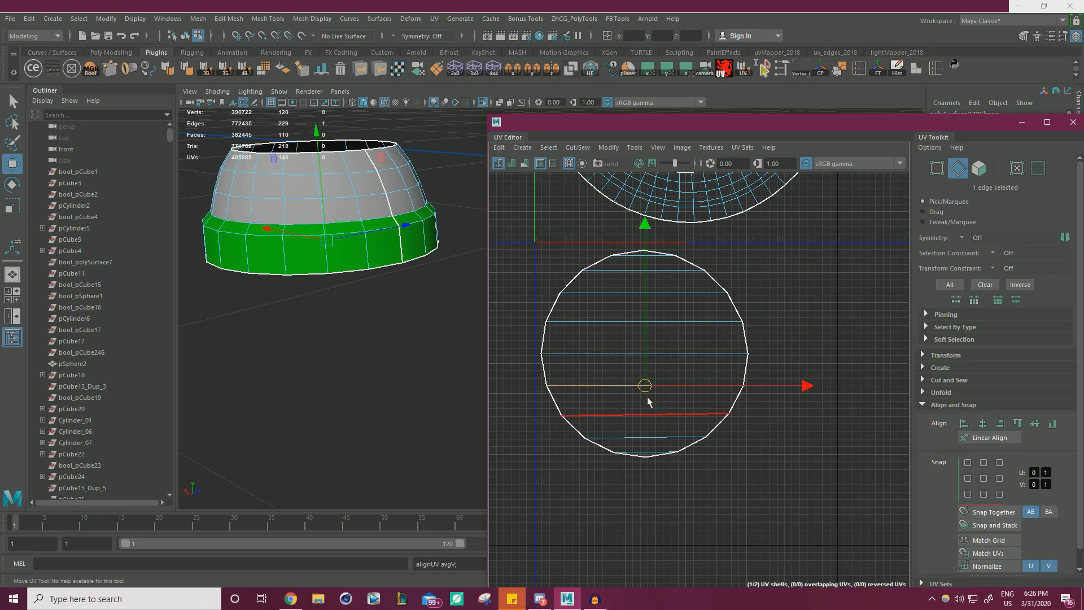
click(627, 411)
click(1035, 423)
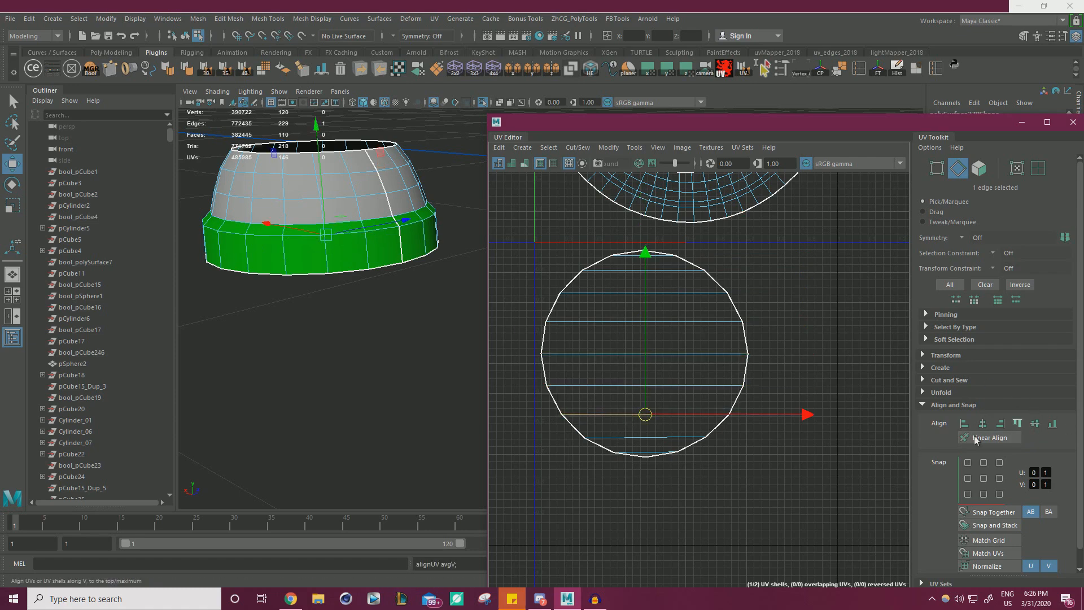
drag(628, 440, 630, 442)
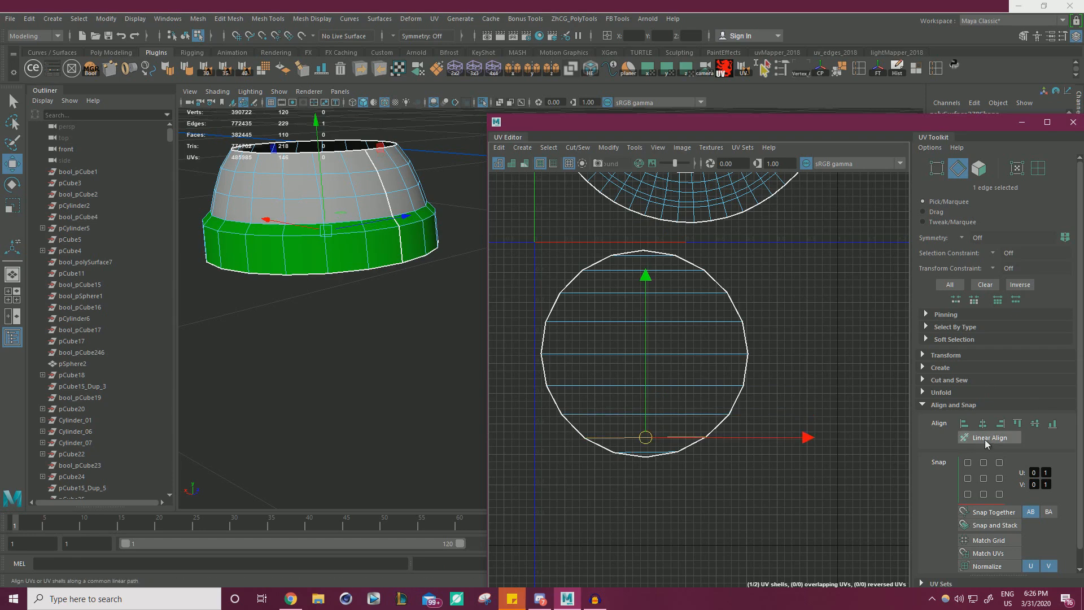
click(1035, 424)
click(655, 452)
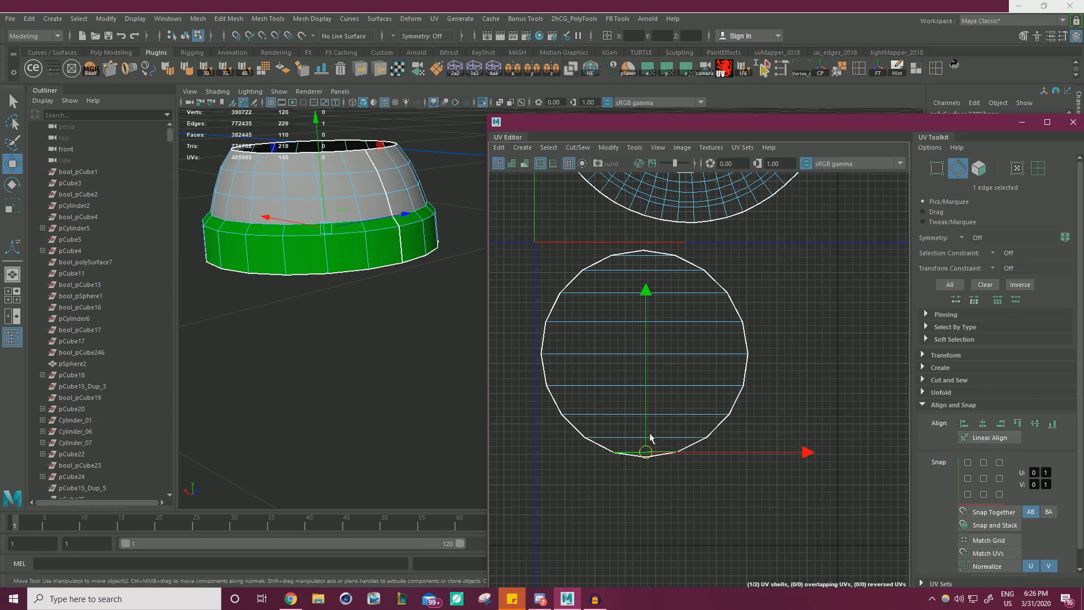
click(1035, 423)
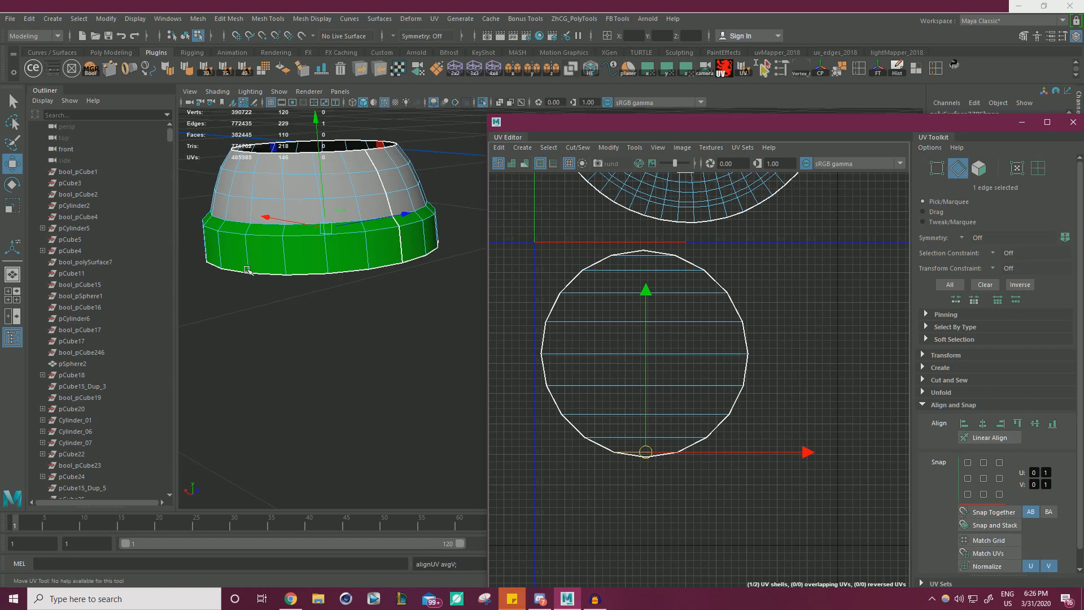
Scale the circular bottom shell down to about 60 percent and move it below the left end of the side-wall arc.
right_drag(667, 309, 632, 371)
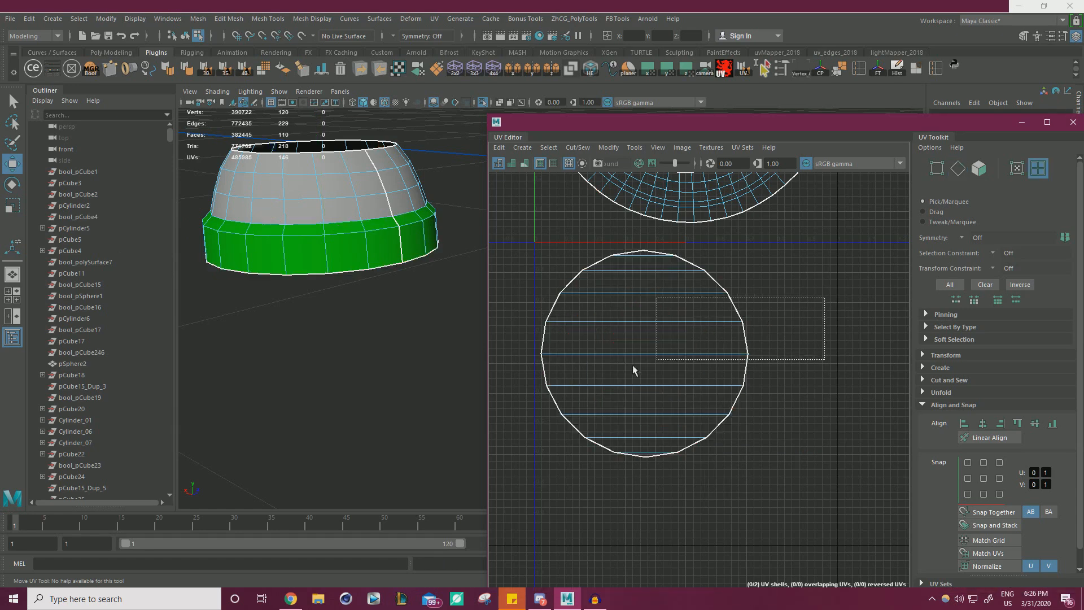
click(632, 371)
key(r)
drag(644, 353, 574, 381)
key(w)
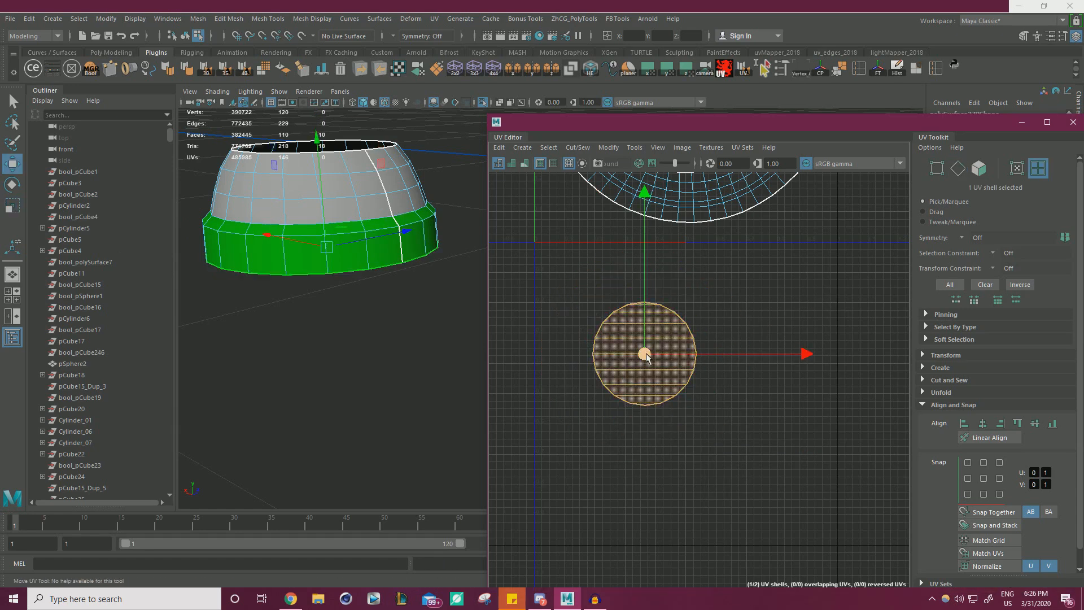
key(r)
drag(644, 353, 677, 338)
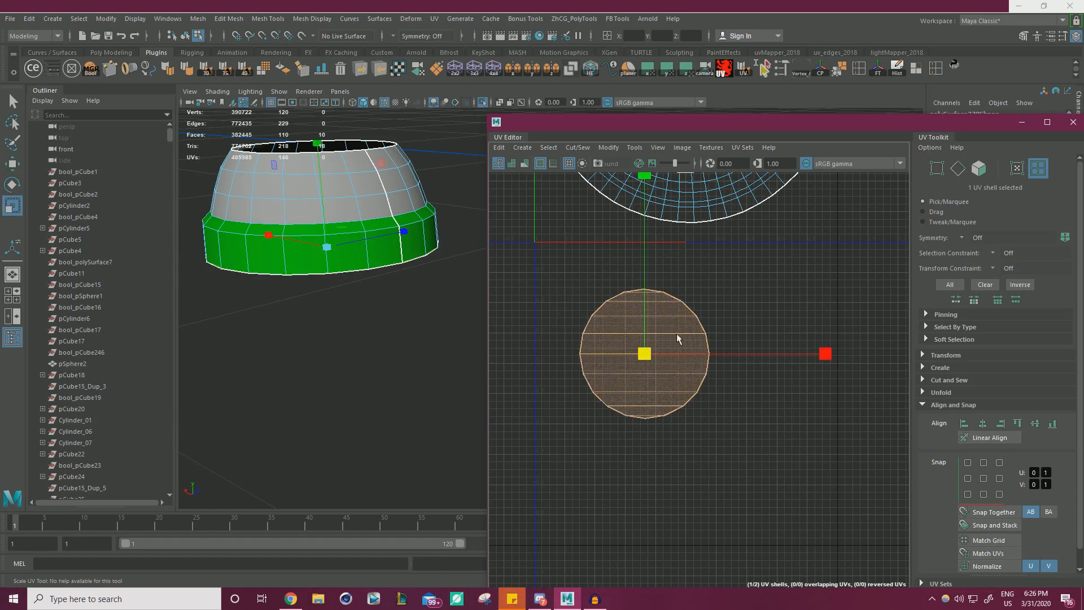
key(w)
alt+right_drag(777, 300, 688, 304)
alt+middle_drag(687, 309, 636, 363)
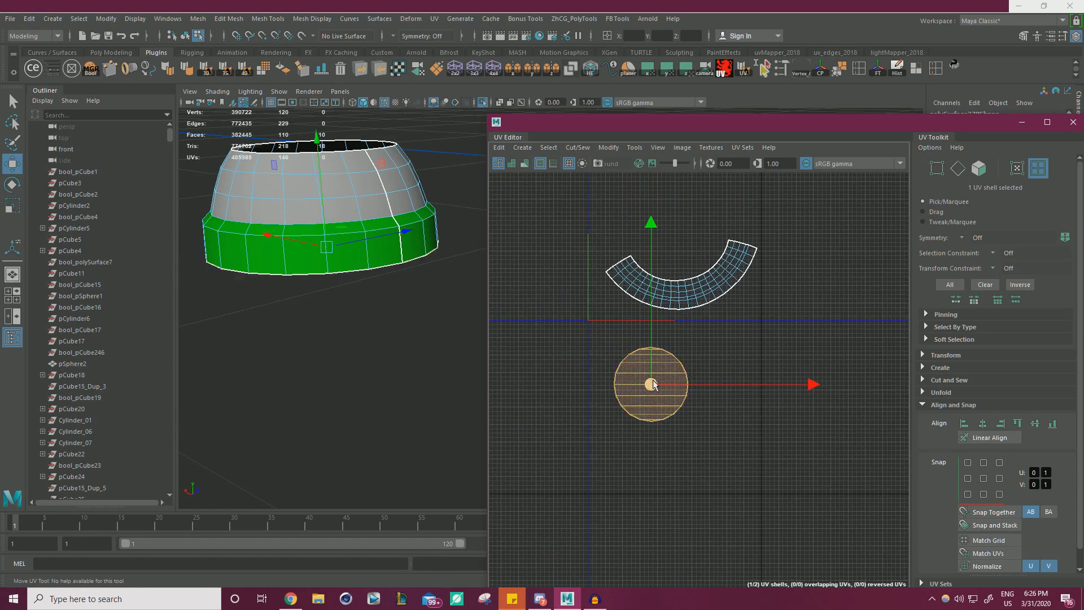
drag(652, 384, 613, 387)
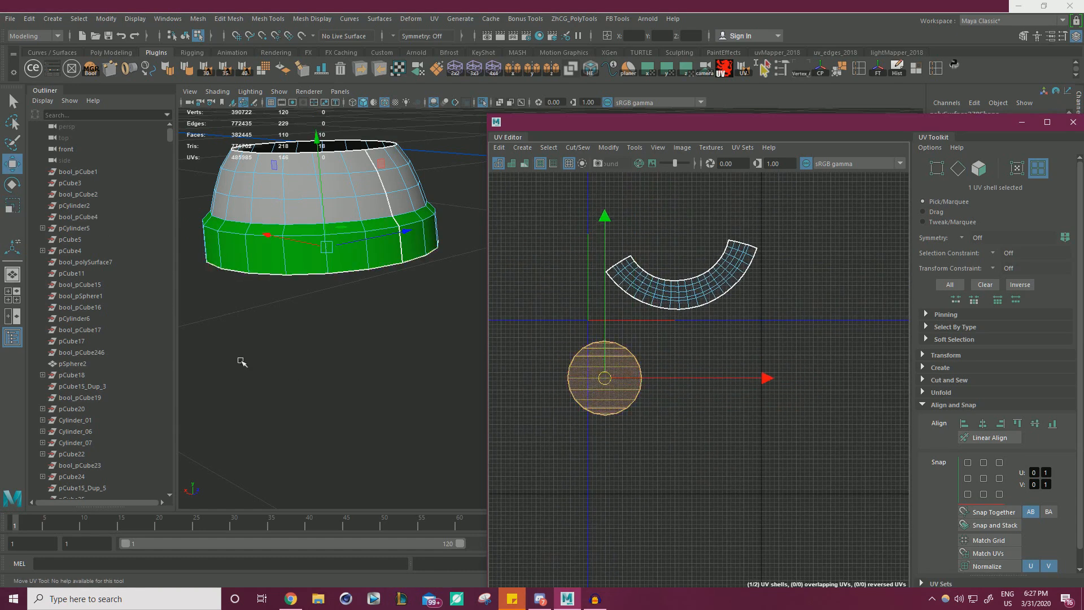
Reset the Move tool to its default settings, bring up the Scale tool, and close the tool settings.
click(7, 167)
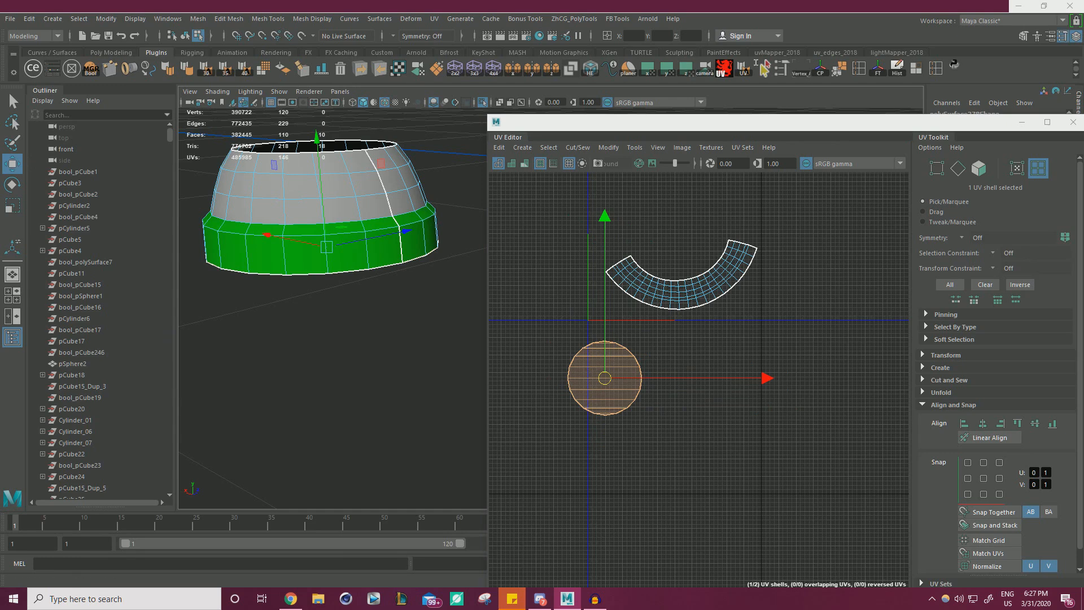
double_click(11, 165)
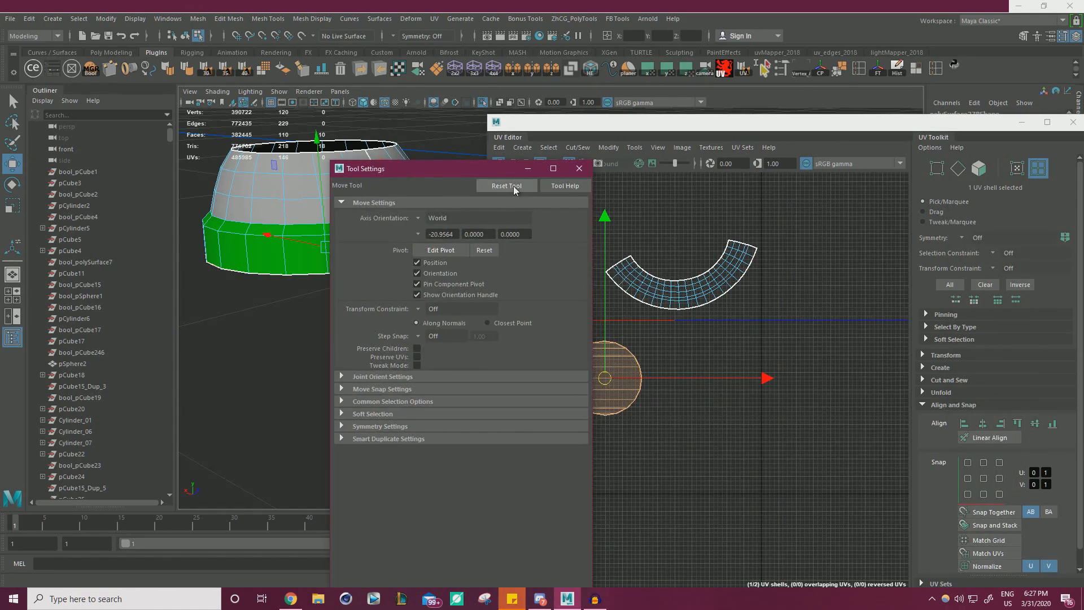
click(579, 168)
double_click(12, 205)
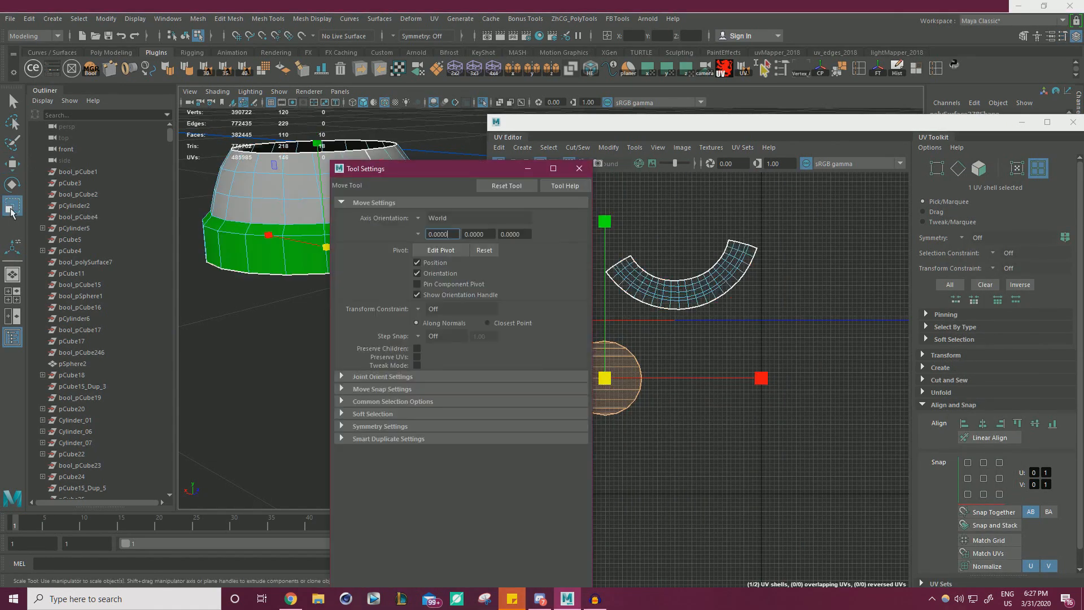
click(580, 168)
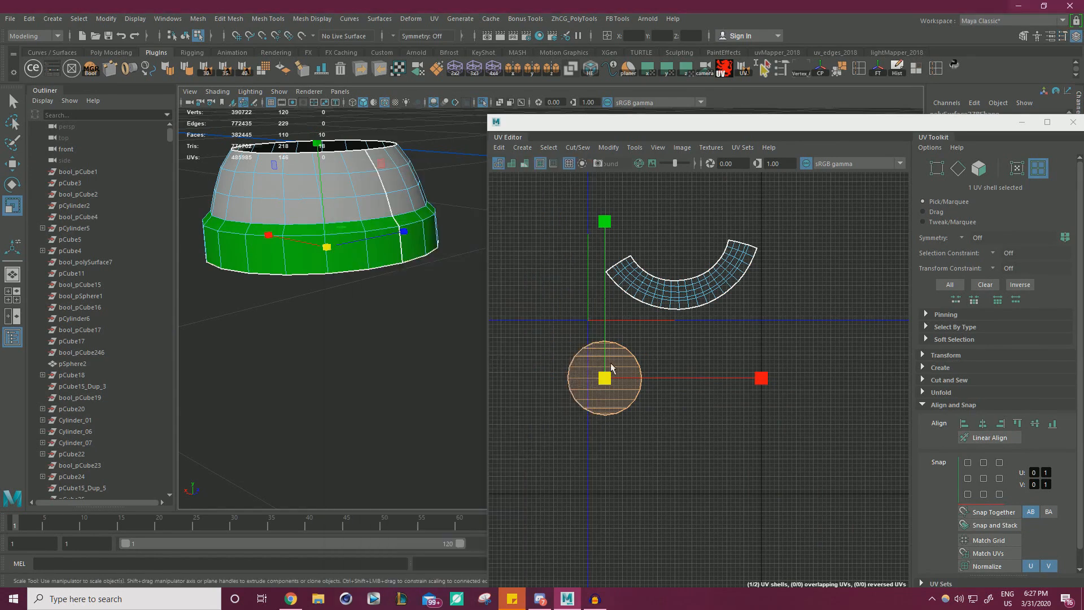
Scale the circular bottom shell down further, try moving it, and undo the move.
click(611, 370)
key(w)
key(r)
drag(604, 378, 651, 369)
key(w)
key(ctrl+z)
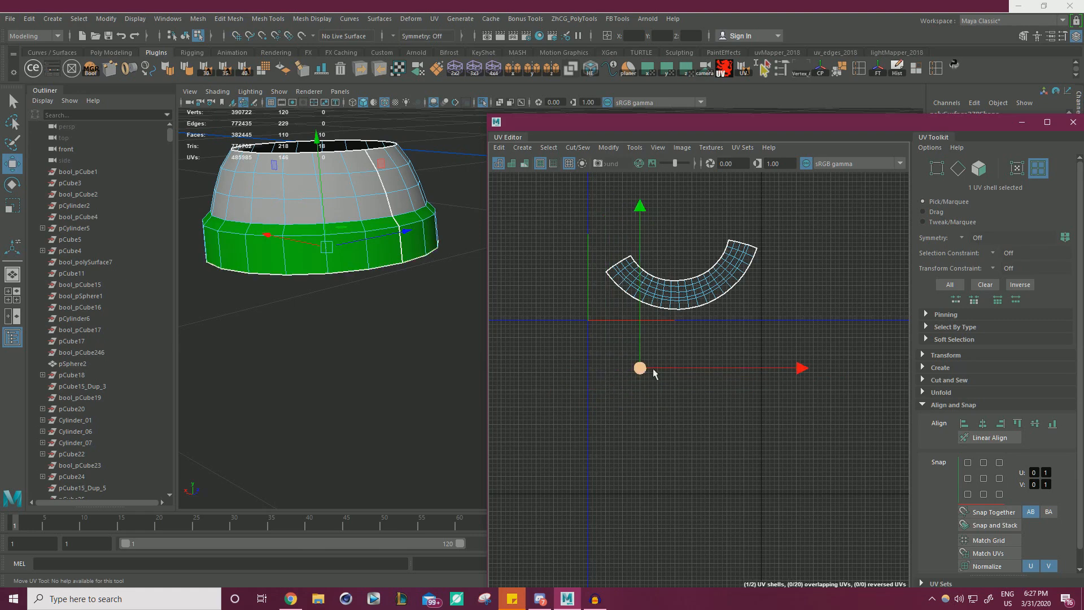
key(ctrl+z)
drag(835, 126, 784, 70)
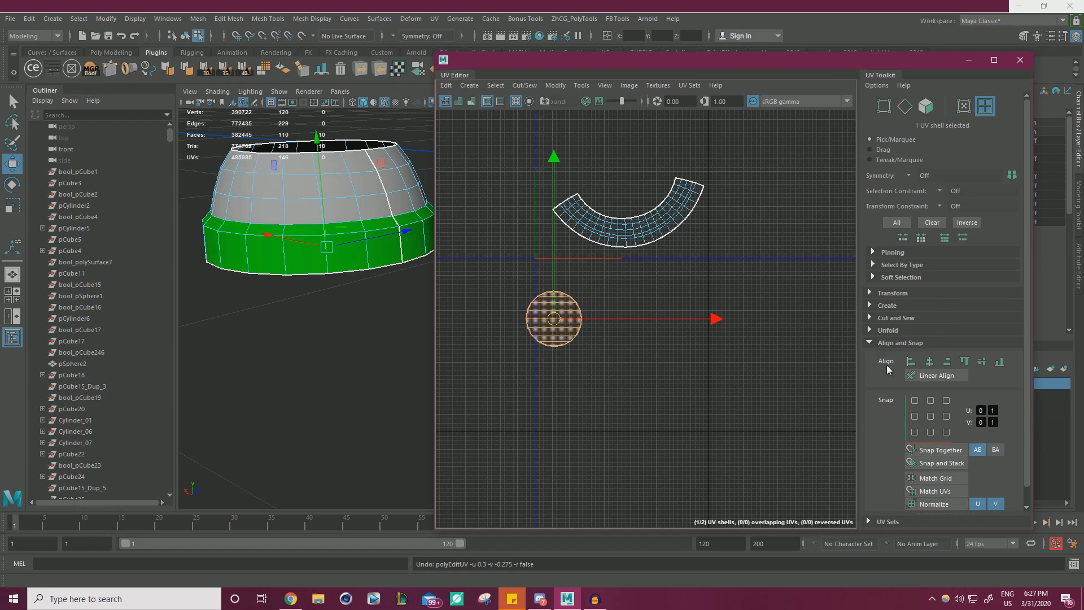
scroll(889, 373, down, 1)
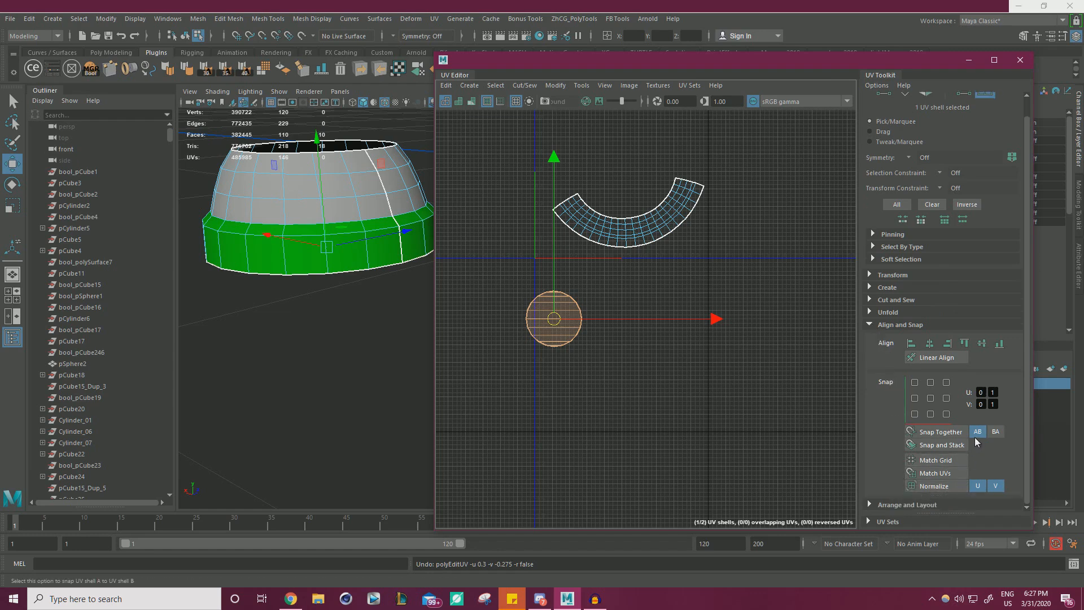
scroll(934, 479, up, 1)
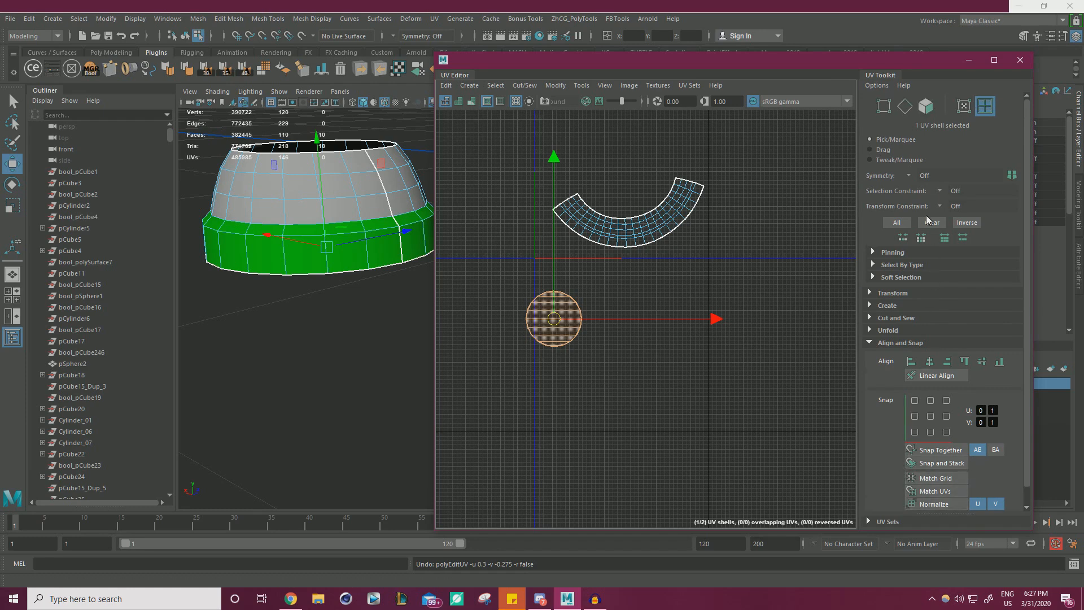
click(986, 107)
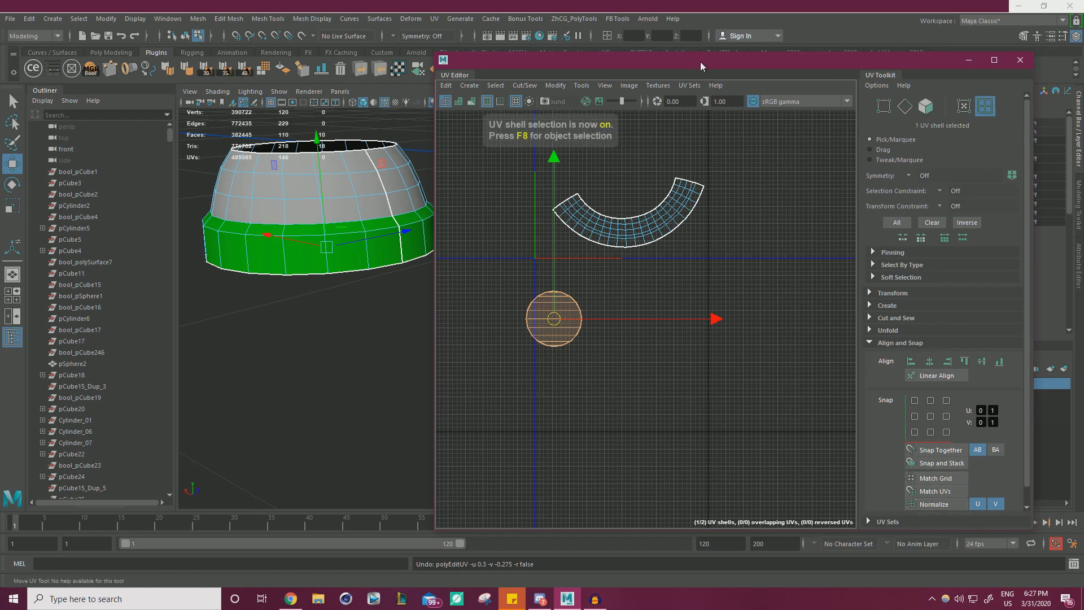
drag(700, 66, 730, 154)
scroll(725, 256, up, 3)
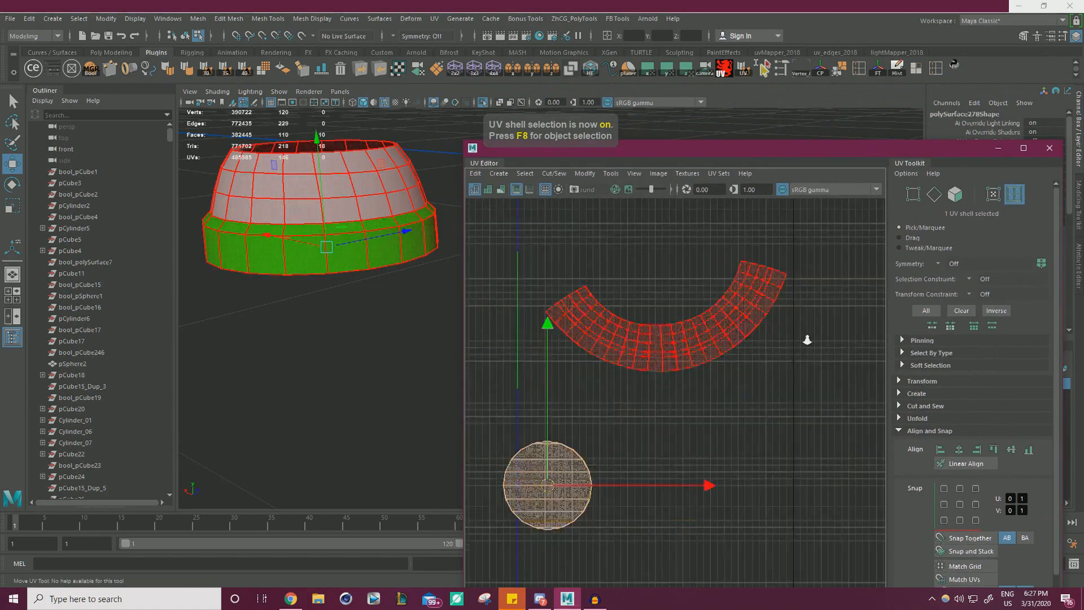
alt+right_drag(807, 339, 842, 313)
alt+right_drag(678, 288, 651, 288)
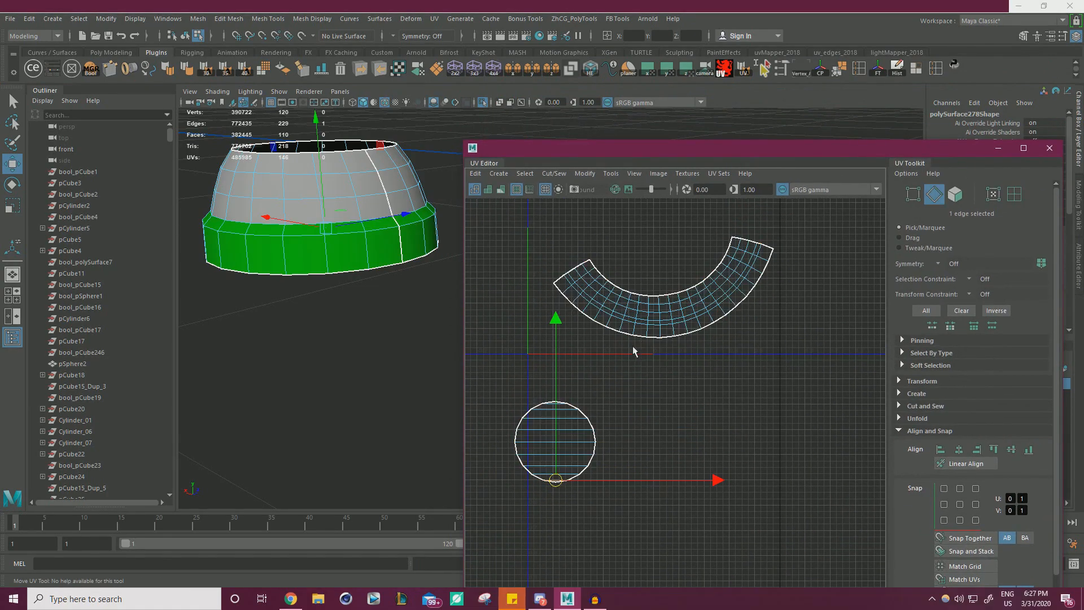
double_click(622, 336)
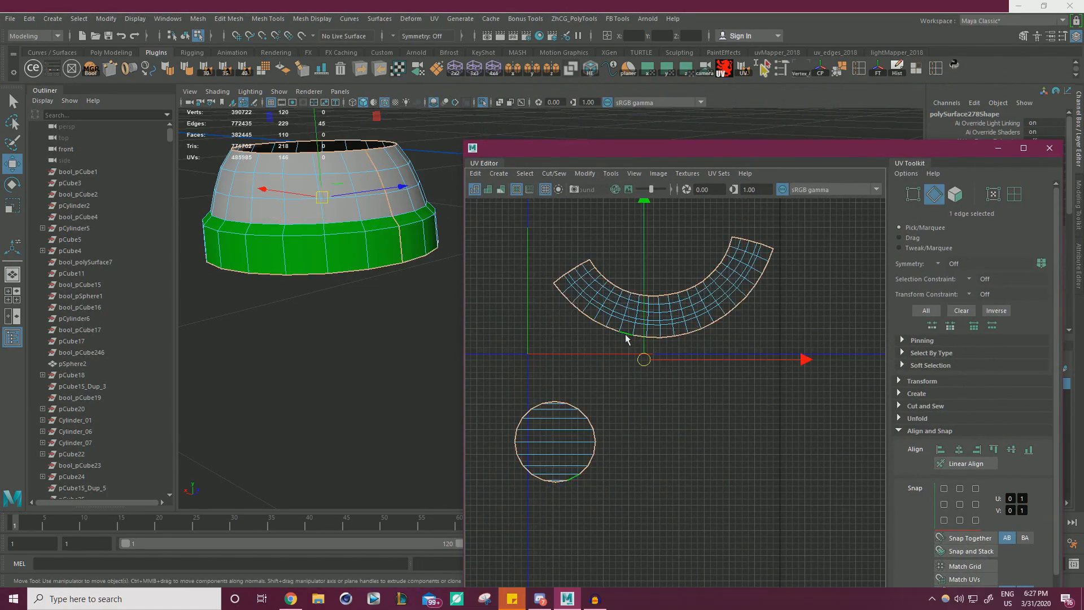
click(555, 288)
shift+double_click(773, 258)
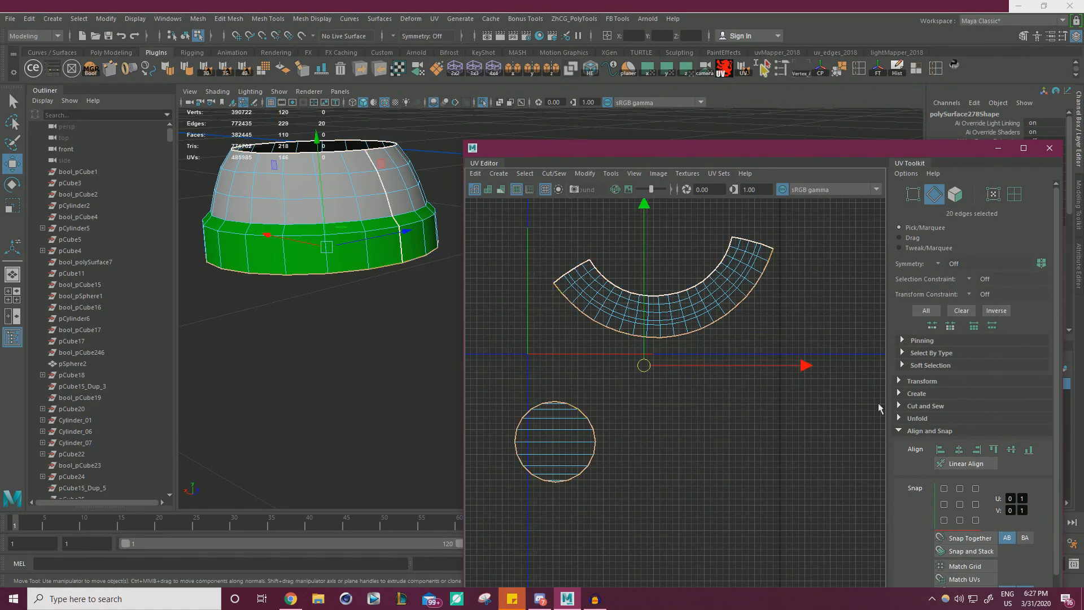
alt+middle_drag(685, 540, 779, 476)
click(813, 434)
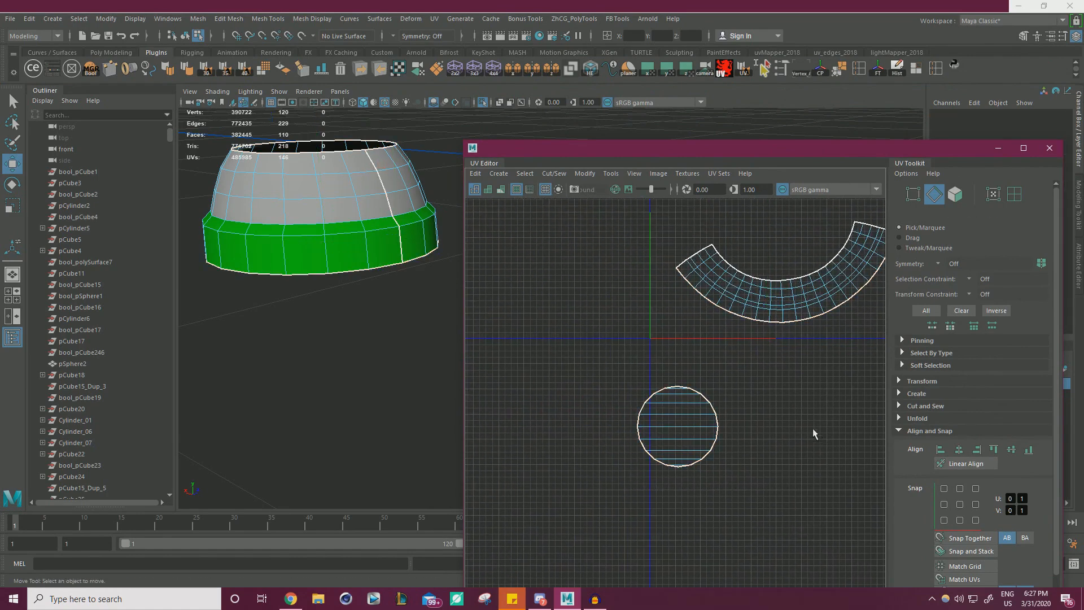
click(681, 280)
alt+middle_drag(782, 380, 572, 326)
Select the outermost UV row of the side-wall shell, align it to its average V position and move it straight down below the arc.
right_drag(571, 326, 607, 327)
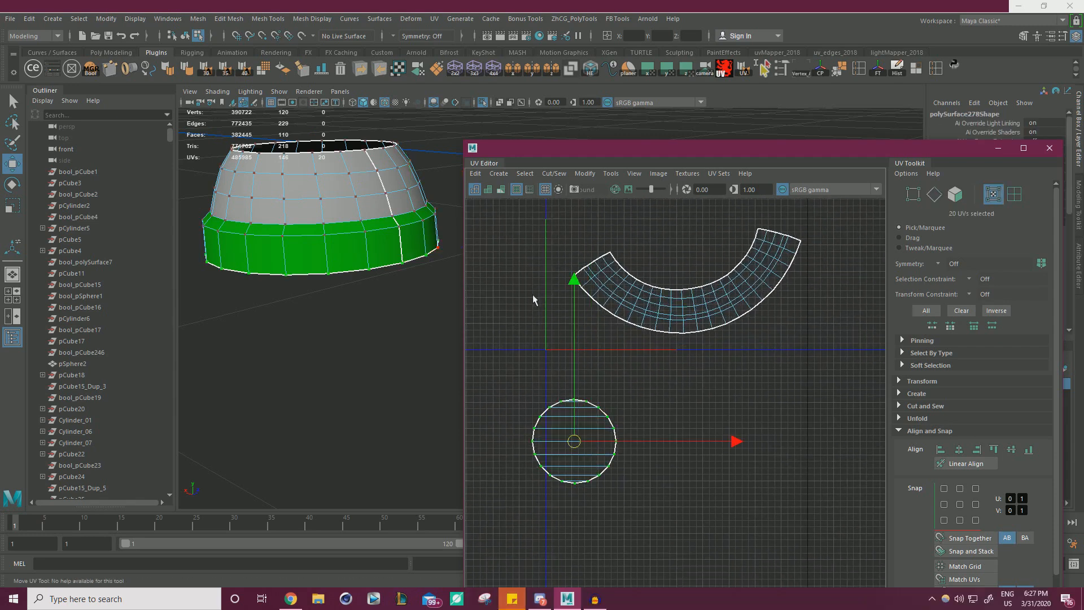
scroll(568, 310, up, 1)
alt+middle_drag(658, 337, 626, 333)
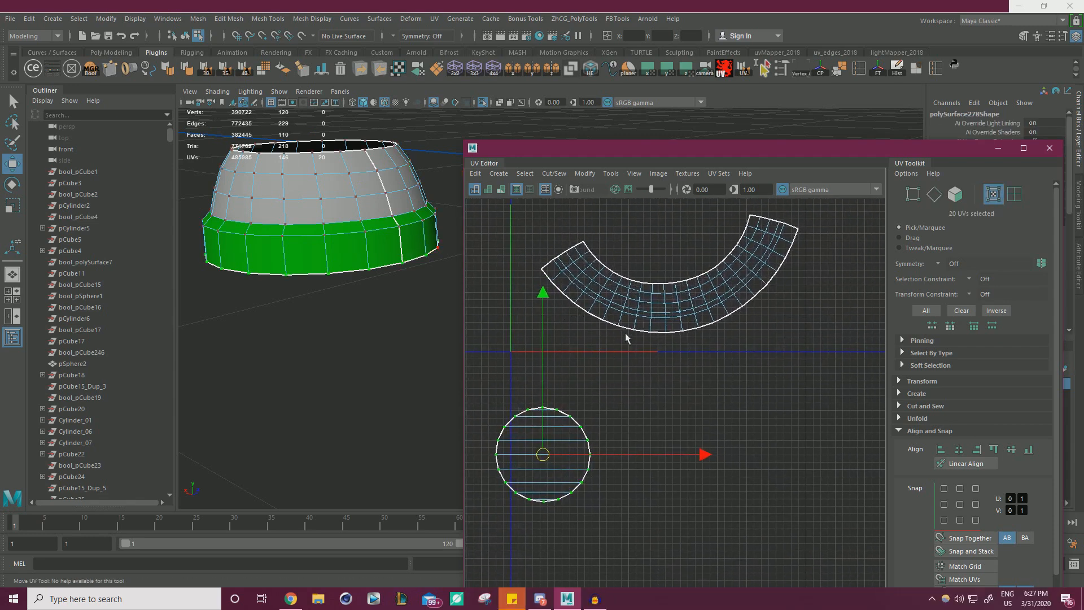
drag(490, 286, 546, 261)
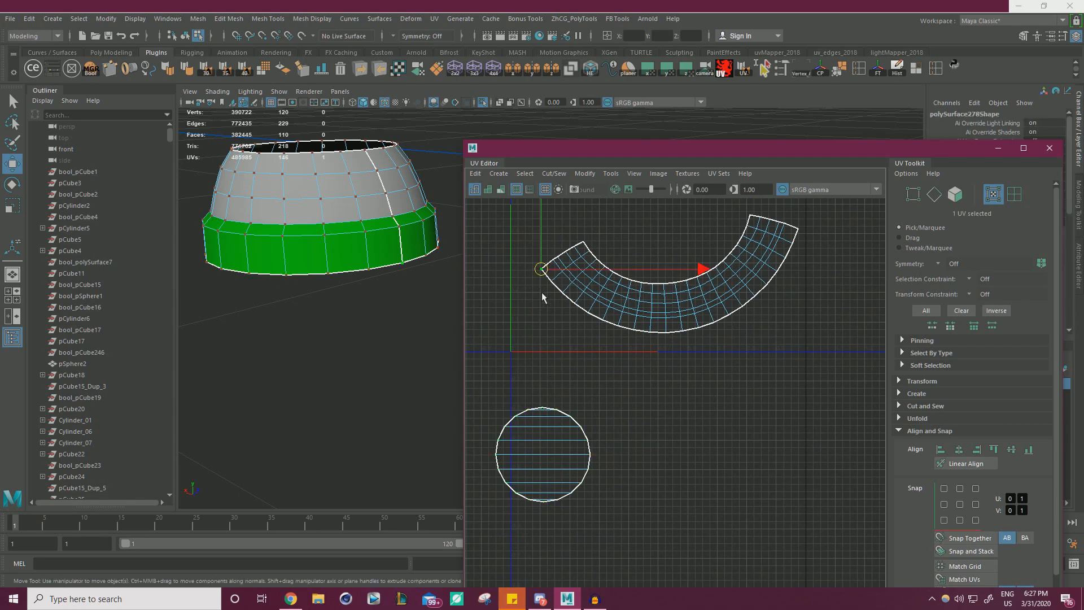
shift+double_click(801, 233)
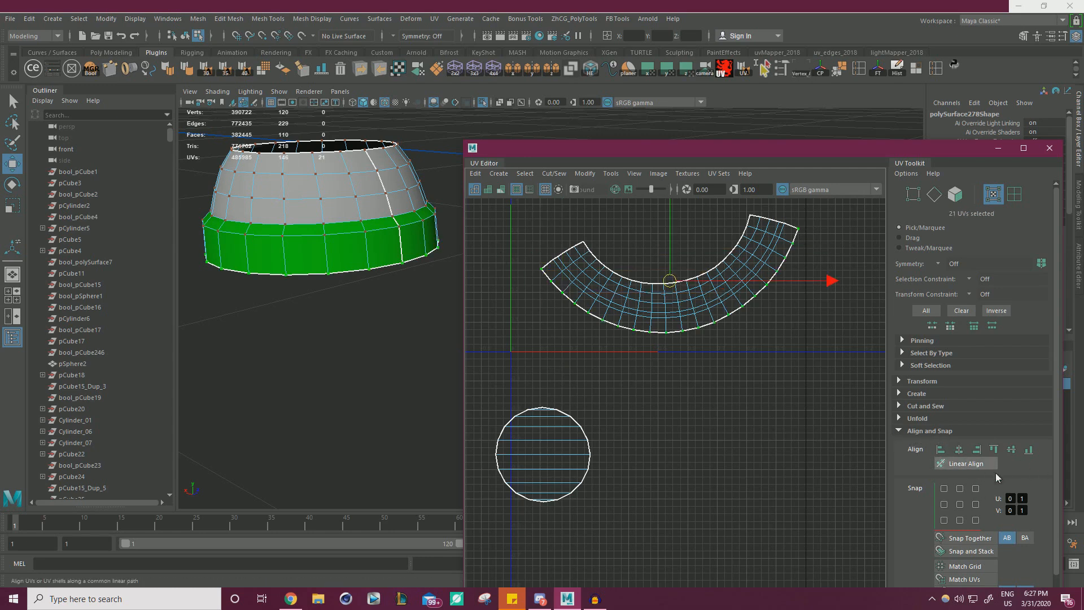
click(1011, 449)
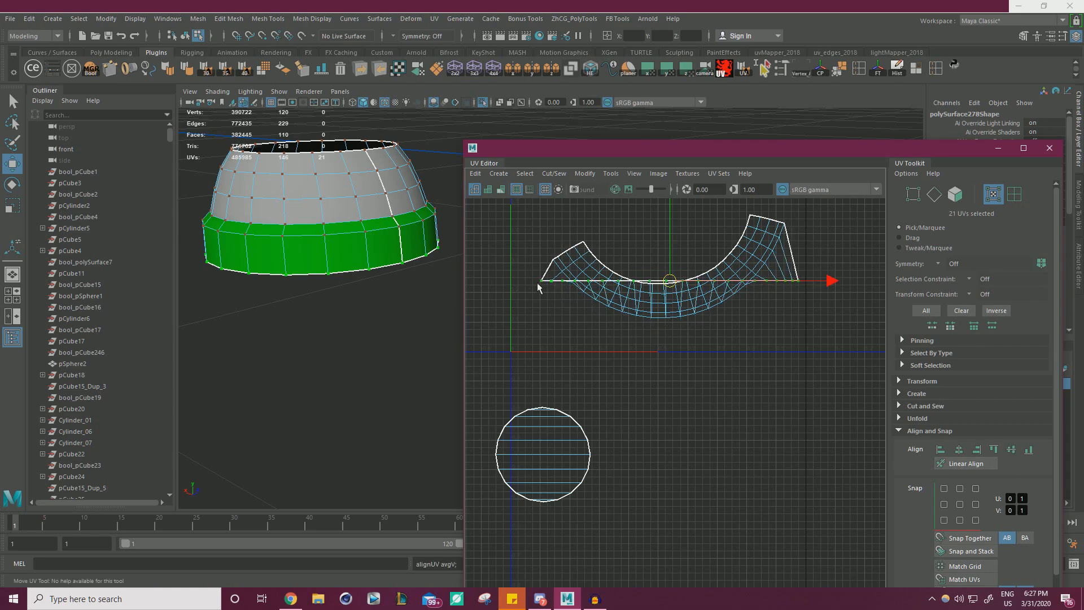
drag(672, 230, 659, 285)
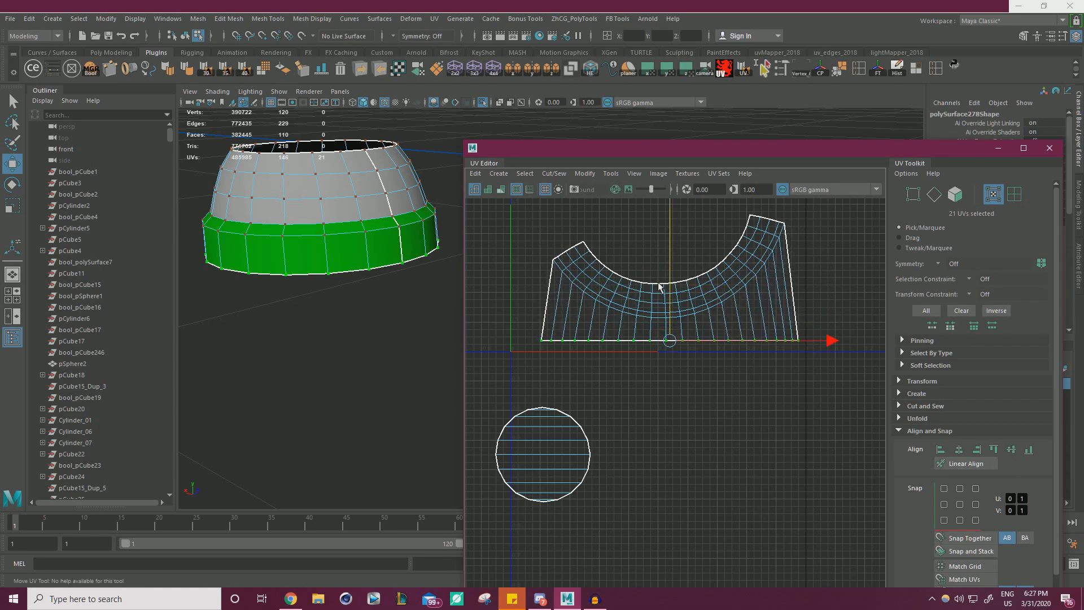
Select the second UV row from the bottom of the side-wall shell, align it to its minimum V, and move it down slightly.
click(552, 261)
shift+double_click(786, 226)
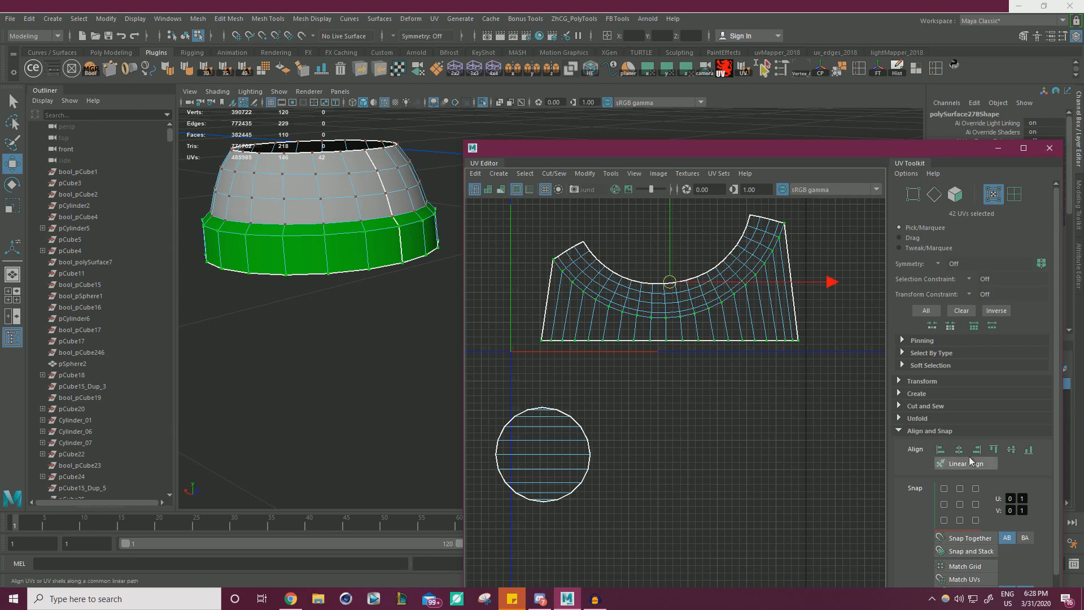
click(1028, 450)
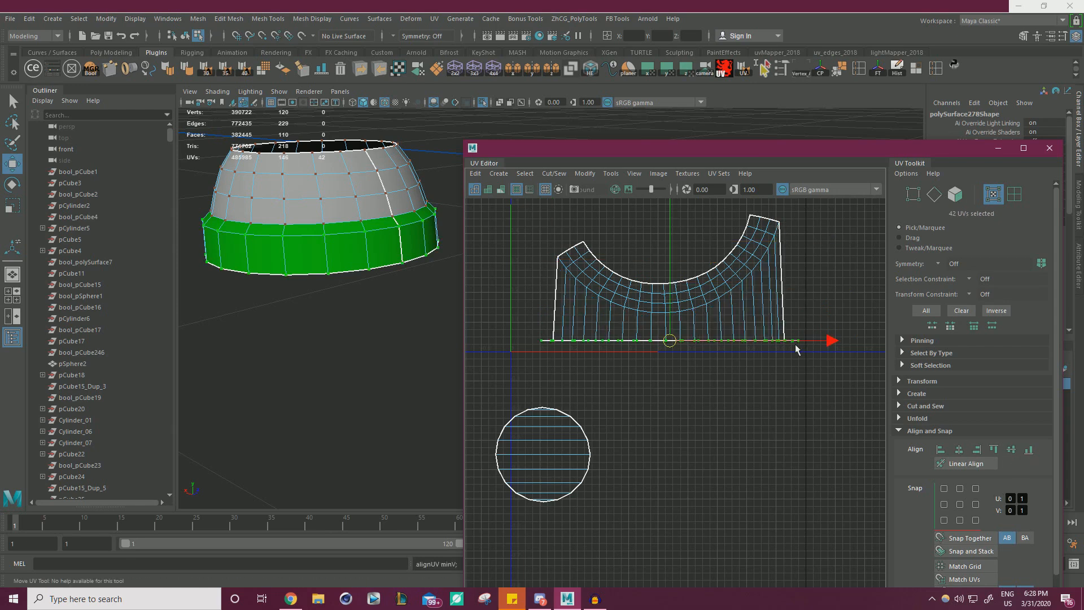
key(ctrl+z)
ctrl+drag(519, 373, 845, 330)
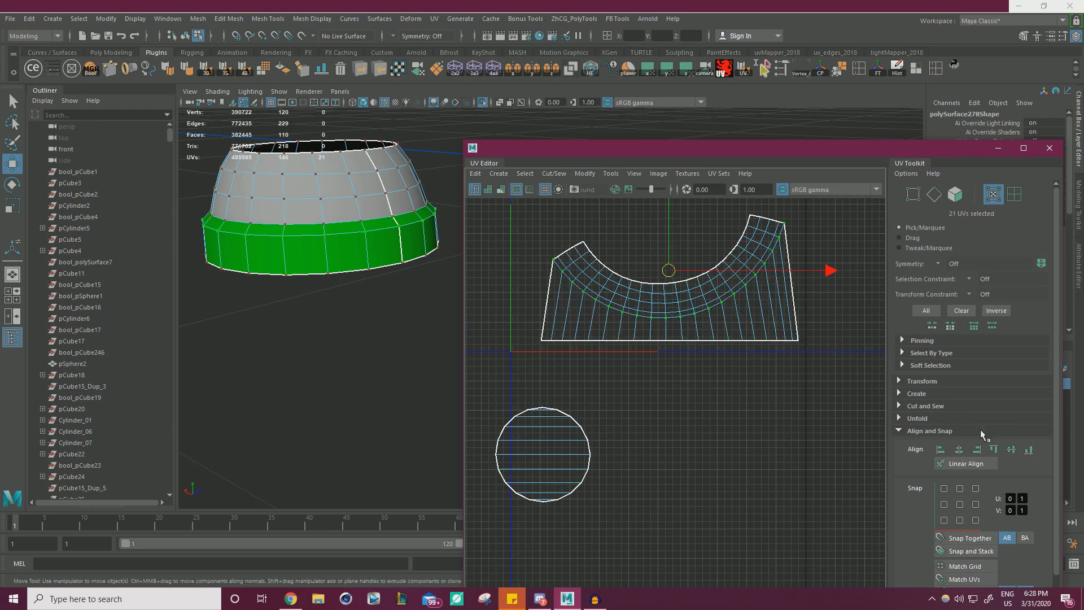
click(1028, 450)
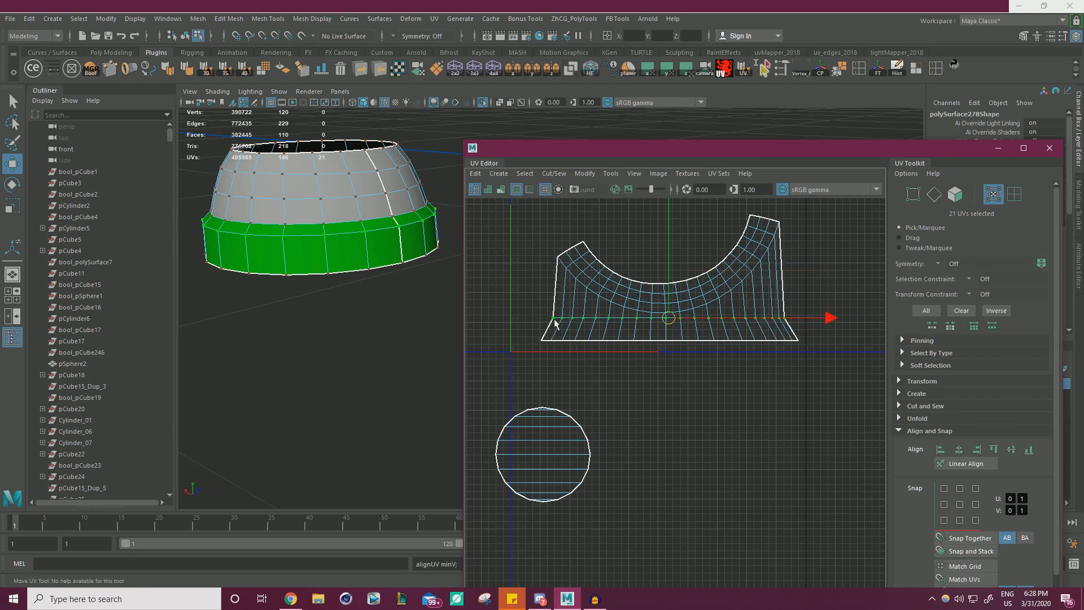
drag(670, 268, 670, 273)
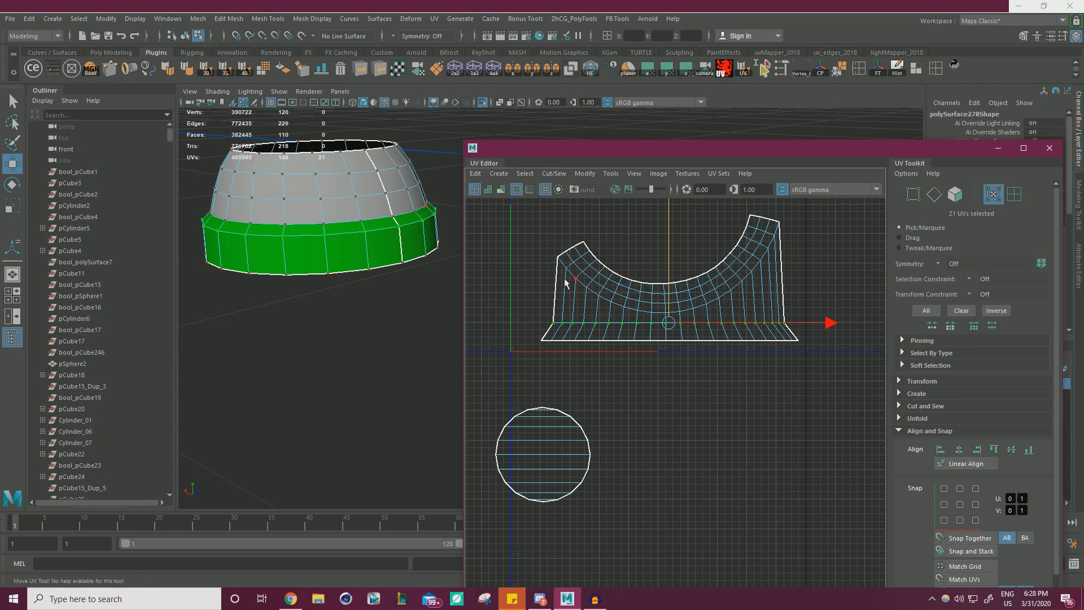
Select only the third UV row from the bottom of the side-wall shell and align it to its minimum V.
click(557, 259)
shift+double_click(779, 225)
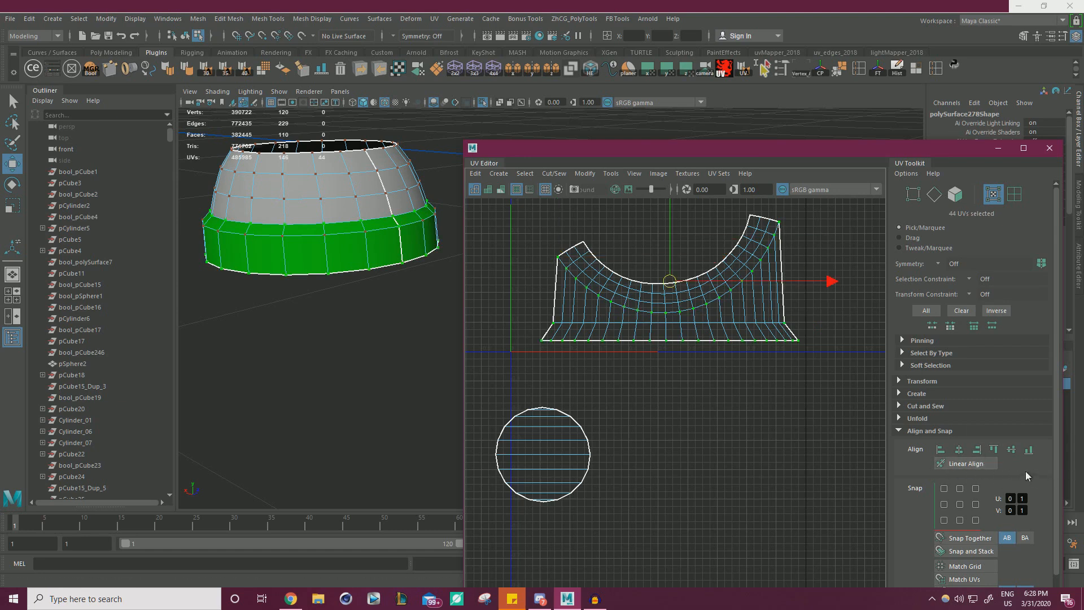
click(966, 464)
key(ctrl+z)
ctrl+drag(497, 356, 858, 331)
ctrl+drag(692, 387, 796, 341)
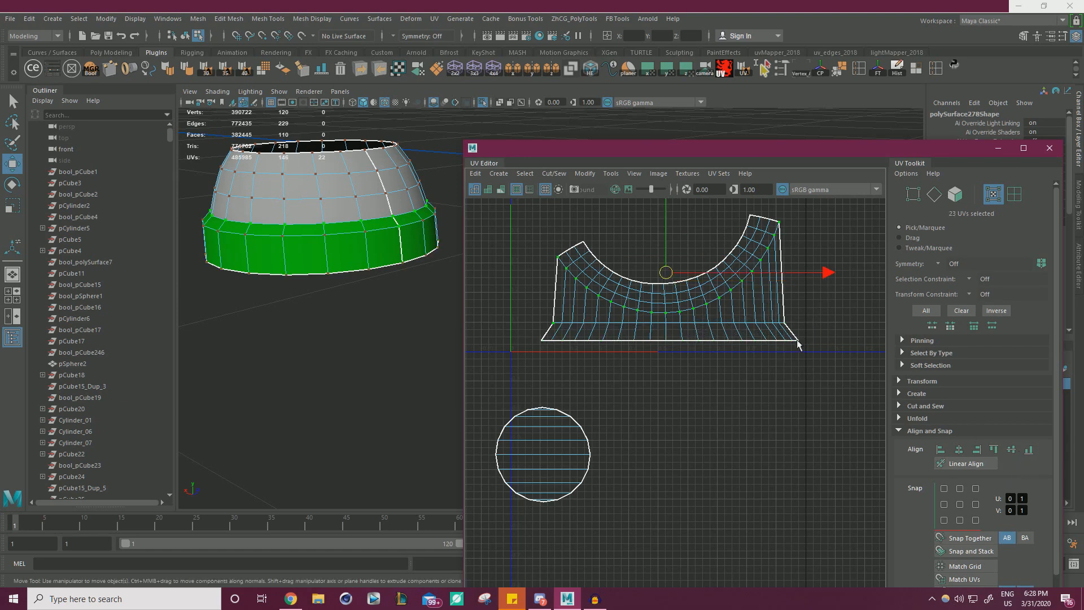
click(1029, 449)
Select the fourth UV row from the bottom of the side-wall shell and straighten it at its minimum V.
click(566, 252)
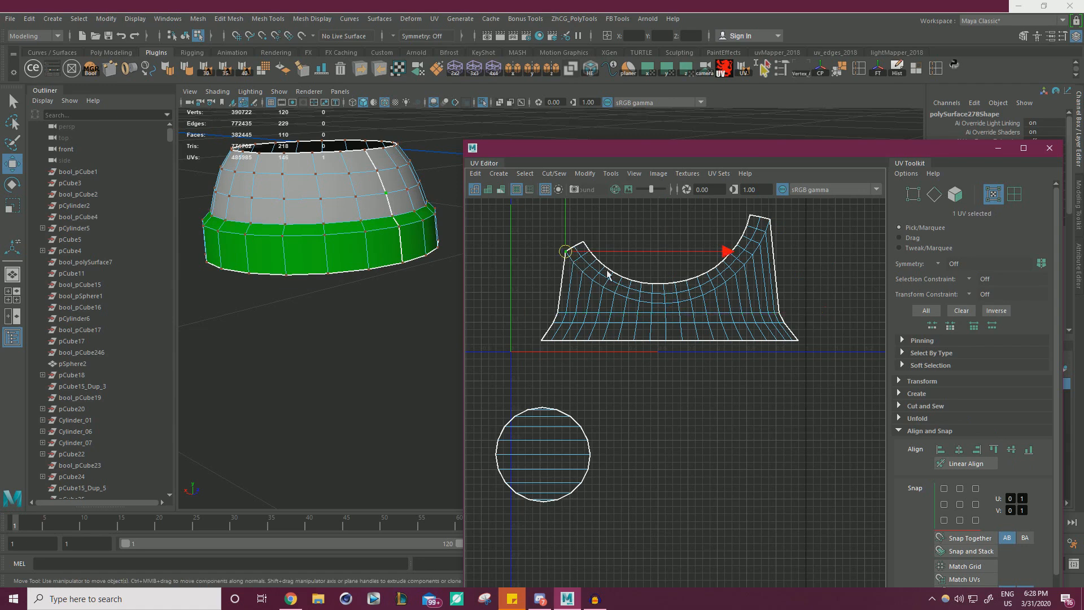
shift+double_click(771, 226)
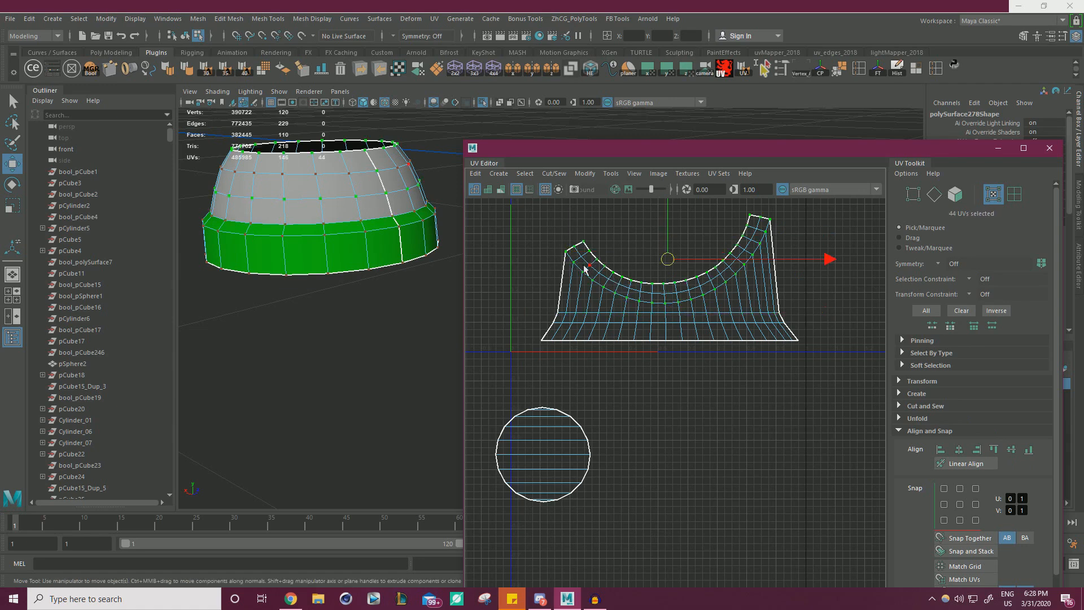
click(613, 265)
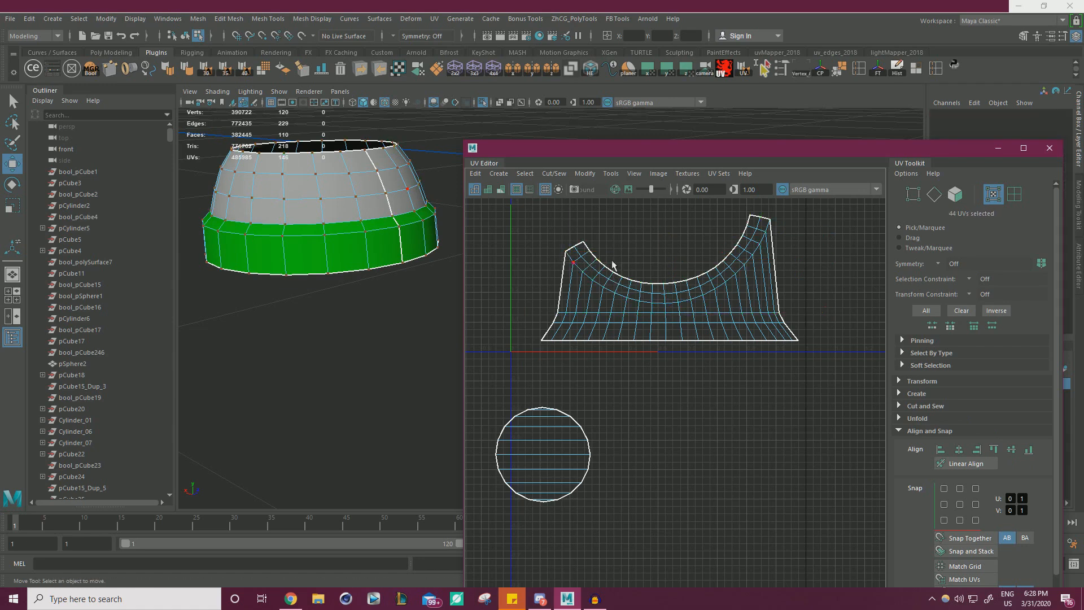
double_click(772, 225)
click(771, 224)
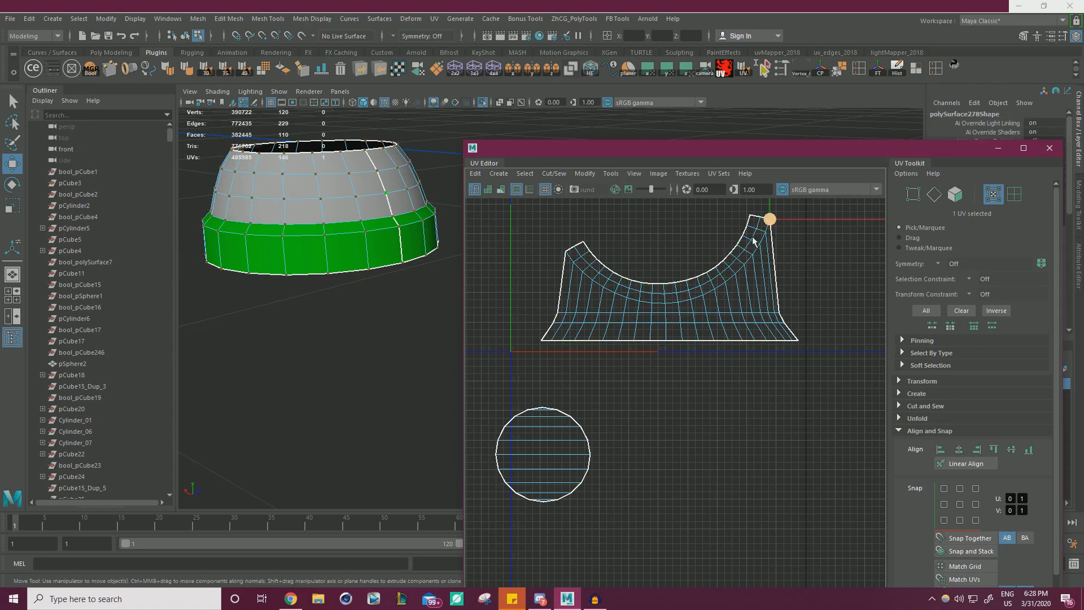
shift+double_click(567, 252)
click(1029, 449)
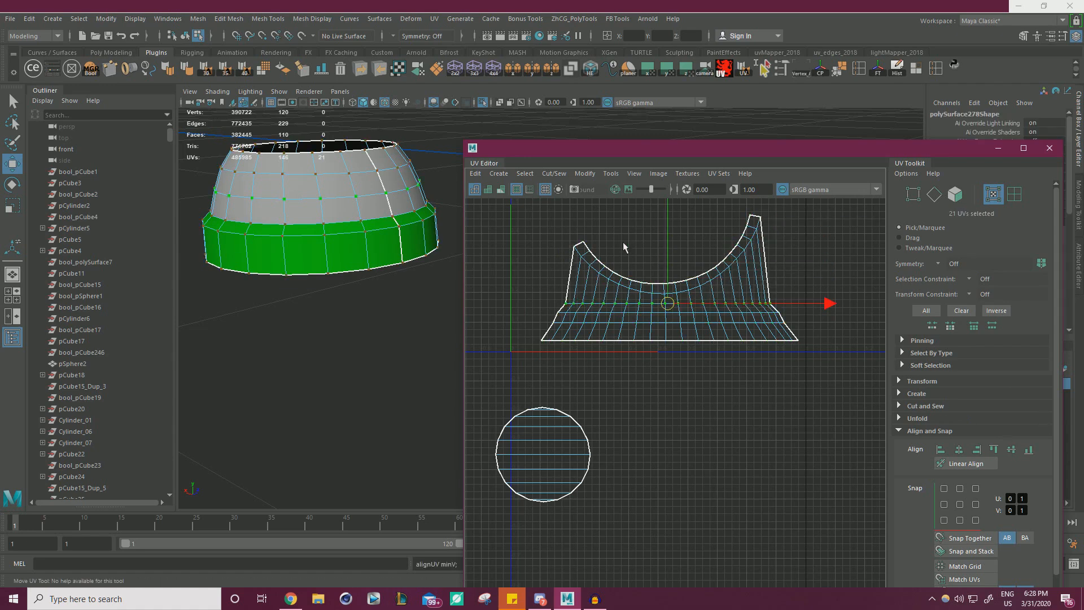
Select the fifth UV row, just below the shell's curved top border, including both end UVs, and align it to minimum V.
click(573, 248)
shift+double_click(760, 219)
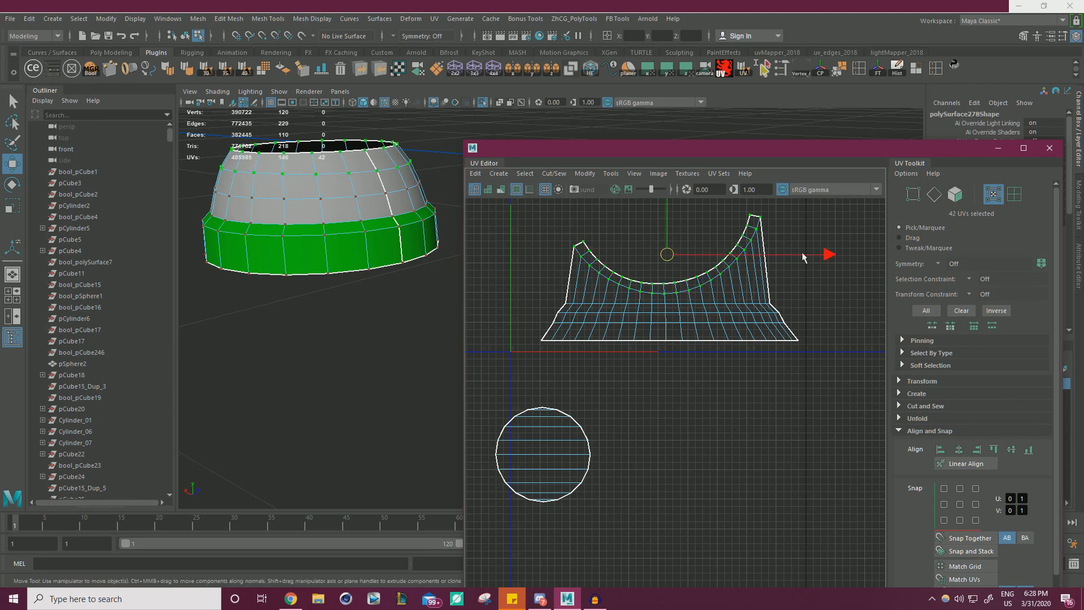
shift+double_click(760, 220)
click(581, 256)
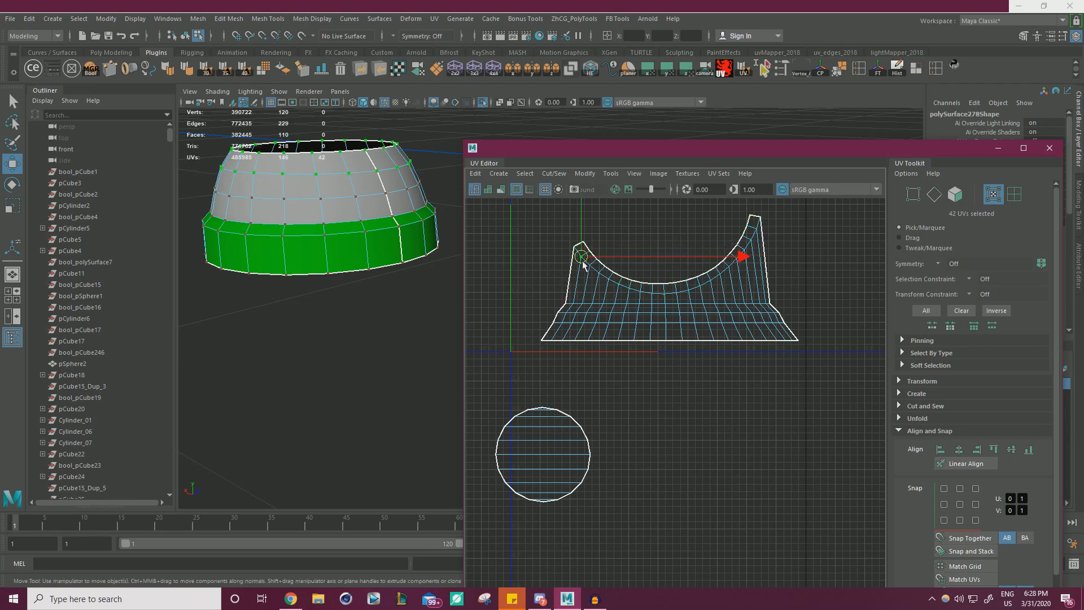
shift+double_click(756, 229)
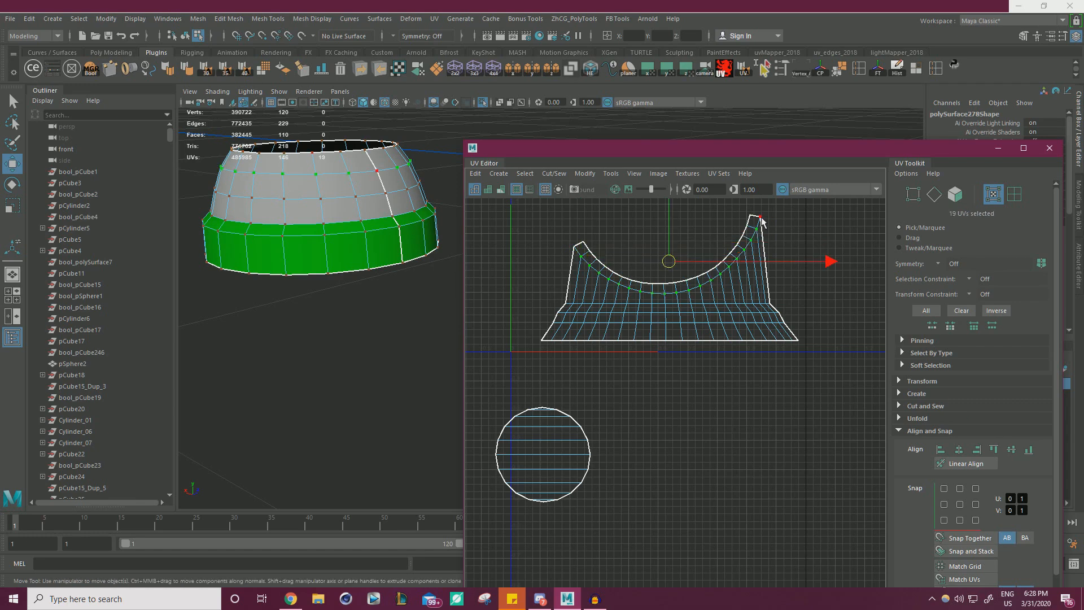
shift+click(581, 253)
click(1028, 450)
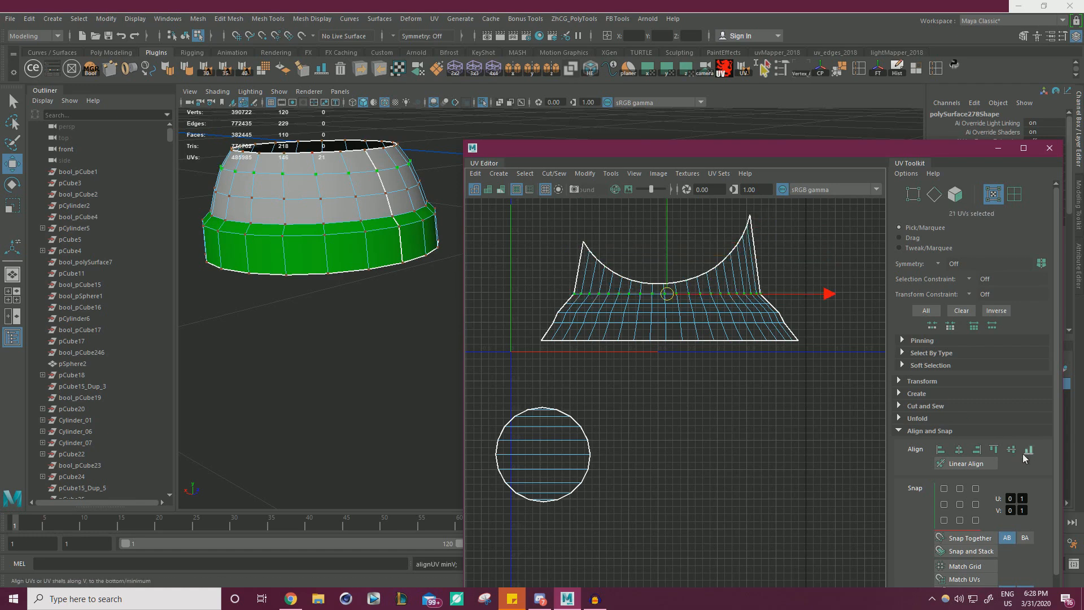
Select all UVs of the side-wall shell's curved top border and align them to minimum V.
drag(549, 217, 806, 286)
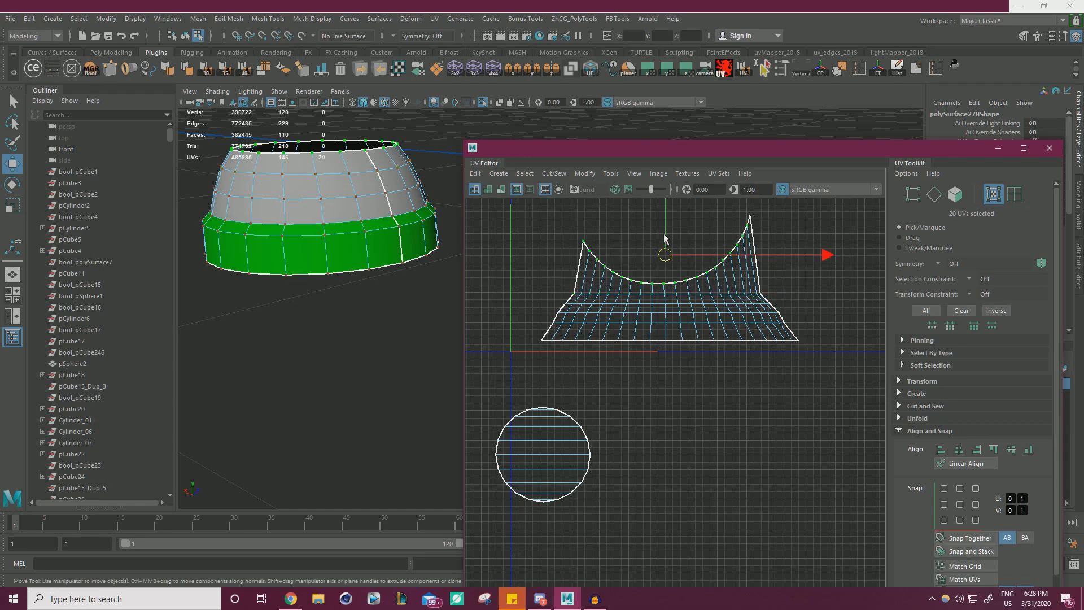
drag(560, 206, 809, 286)
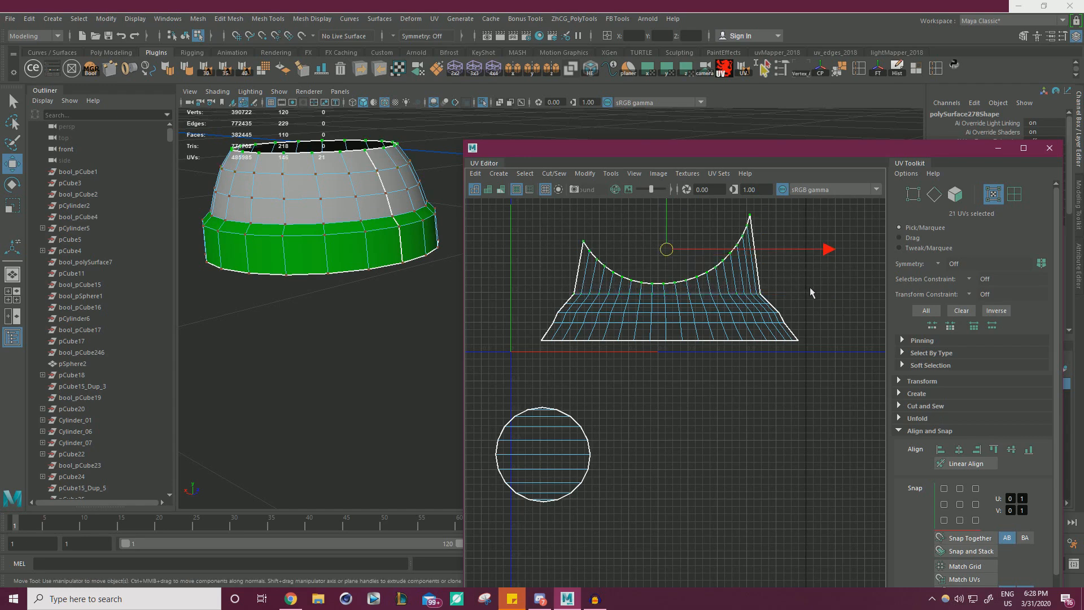
click(1028, 450)
Select the slanted left-end column of UVs on the side-wall shell and align it vertically at minimum U.
scroll(591, 315, up, 2)
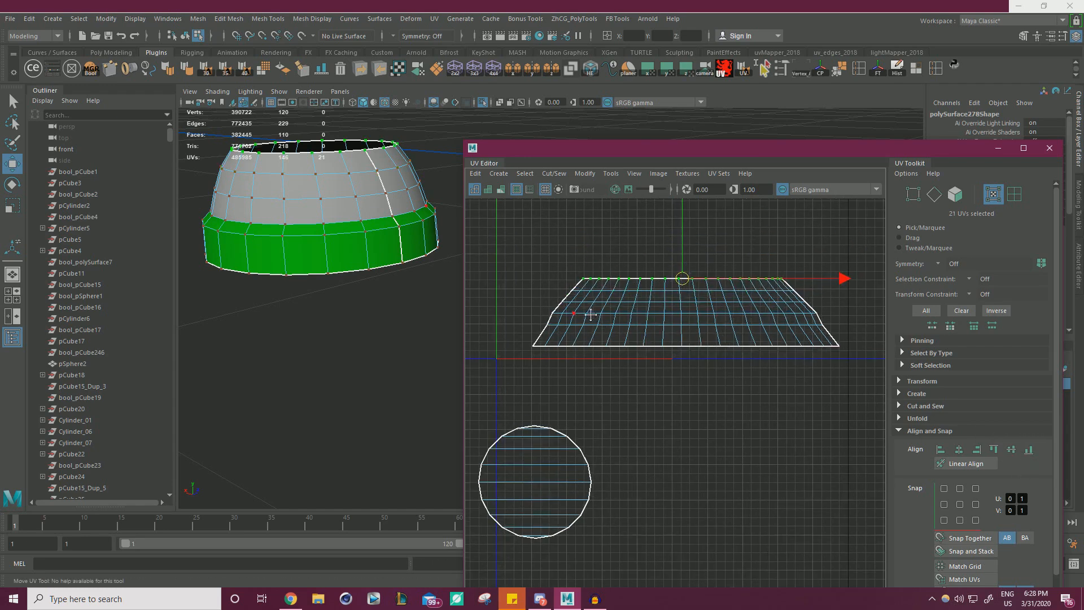
alt+middle_drag(591, 316, 555, 298)
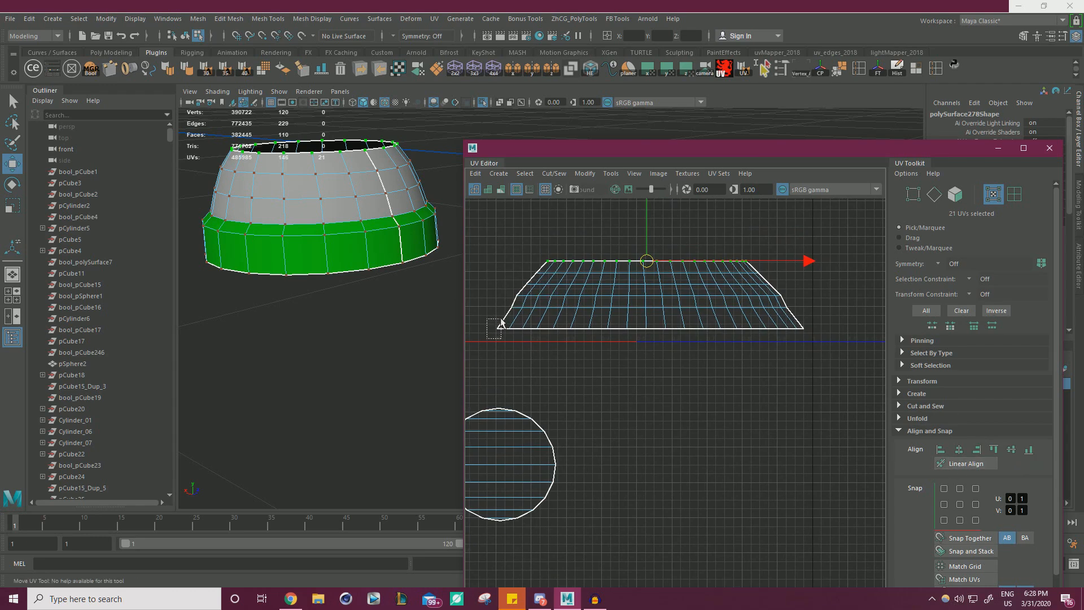
drag(501, 322, 549, 265)
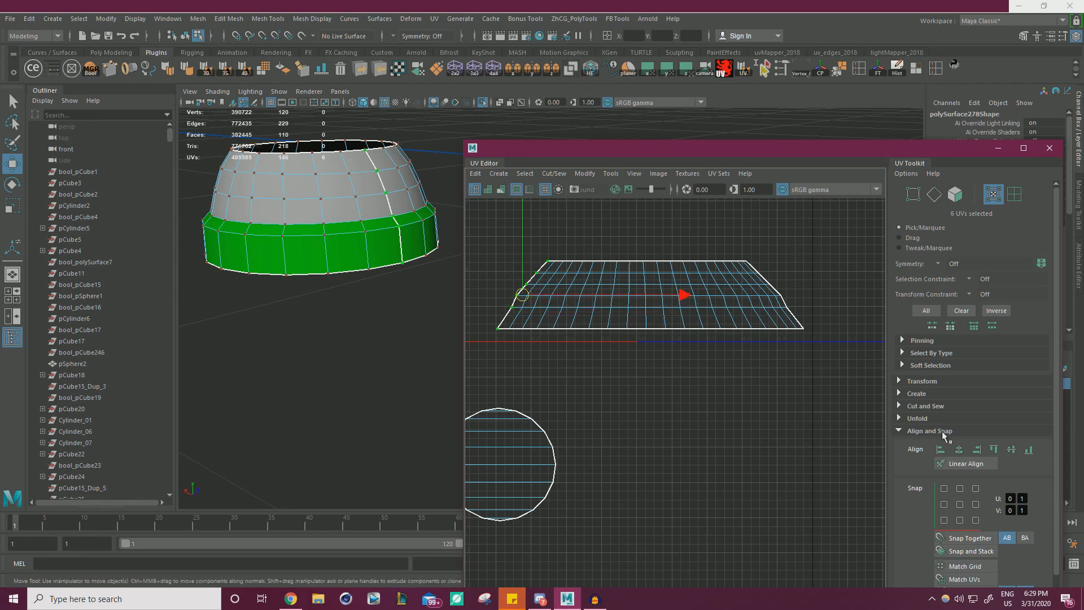
click(964, 463)
Select the six UVs of the side-wall shell's slanted right-end column and align them to maximum U.
drag(782, 237, 763, 274)
scroll(745, 274, up, 1)
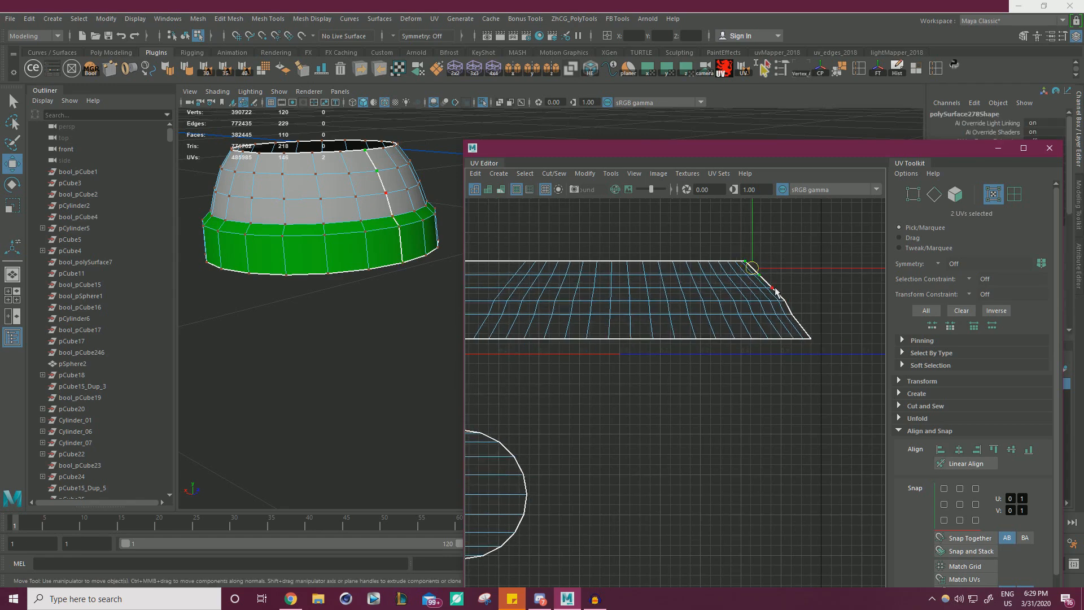
shift+click(773, 288)
shift+click(785, 300)
shift+click(794, 315)
shift+click(812, 338)
scroll(705, 322, down, 2)
alt+middle_drag(706, 323, 738, 322)
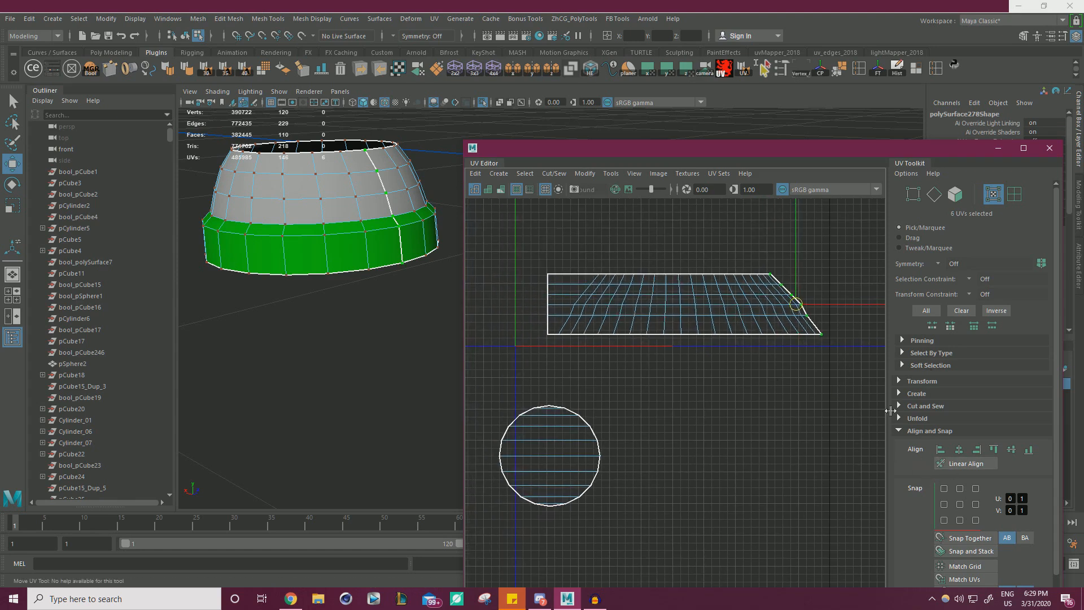
click(977, 449)
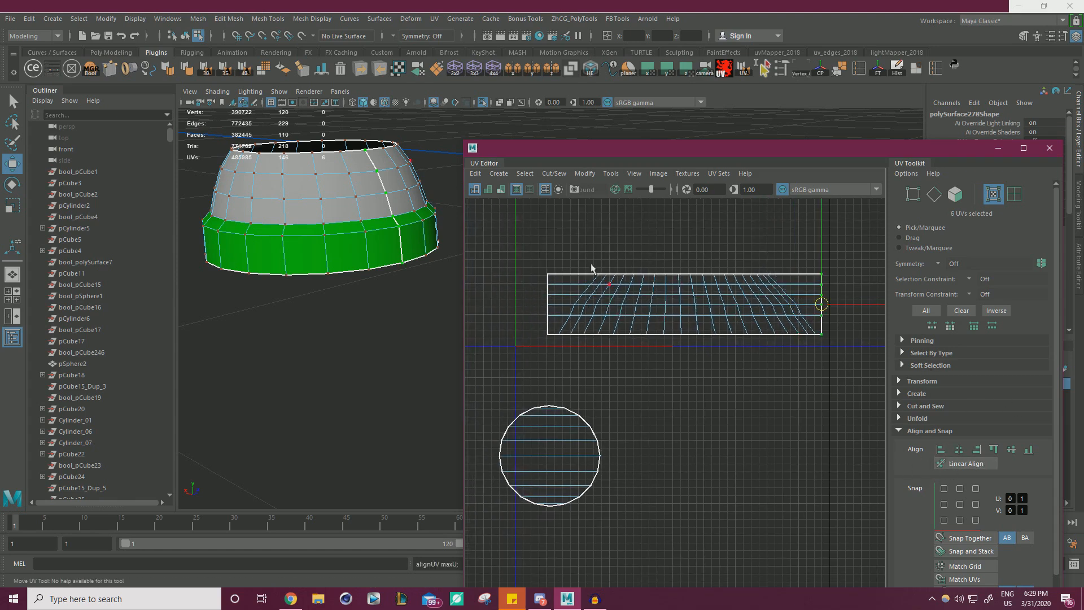
Unfold all UVs between the side-wall shell's two end columns along U to space the columns evenly.
drag(551, 260, 818, 373)
key(w)
shift+right_drag(811, 366, 691, 276)
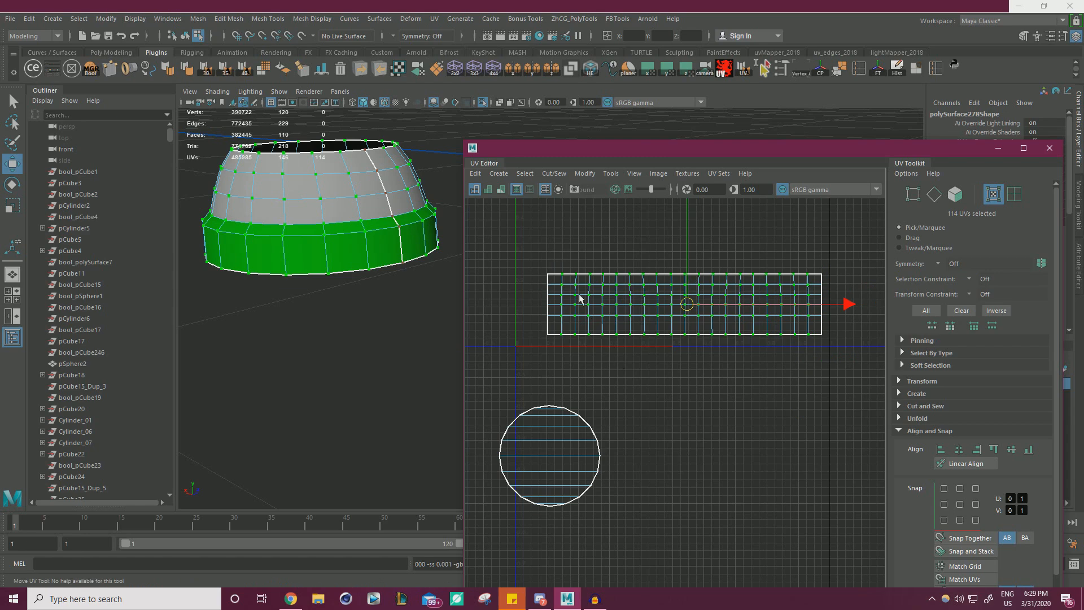
Align each interior vertical edge loop of the side-wall shell to its average U, working from the right end to the left.
scroll(583, 319, up, 2)
right_drag(582, 288, 531, 277)
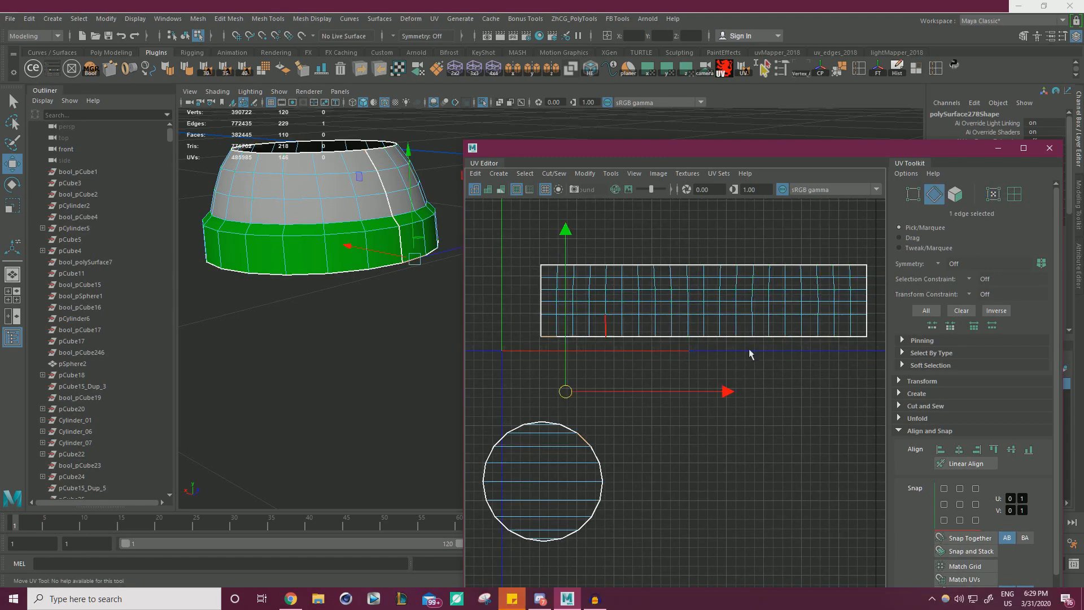
click(847, 330)
double_click(847, 330)
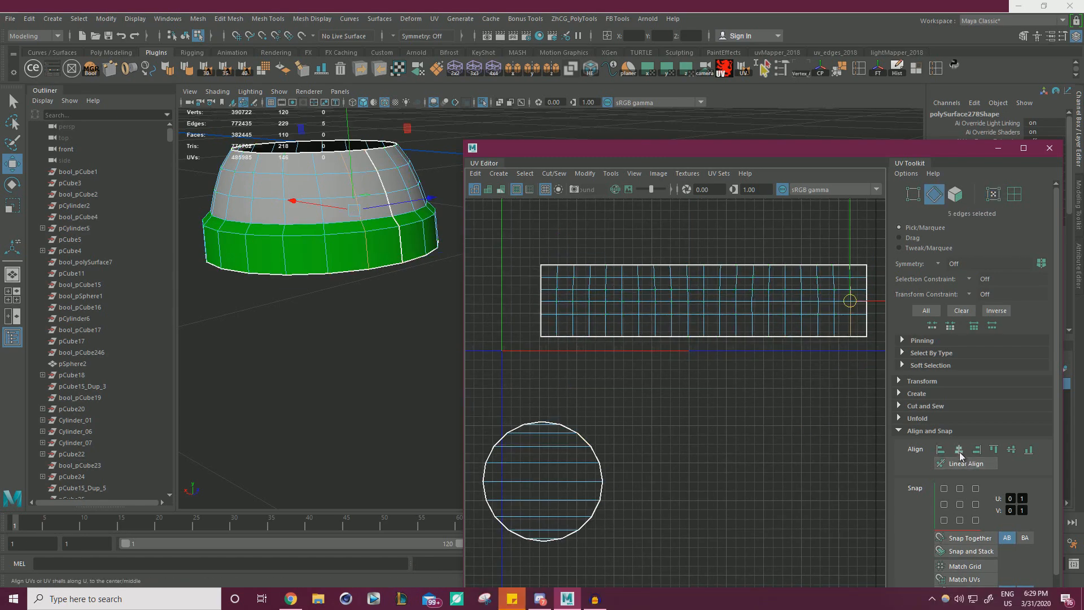
click(958, 449)
double_click(836, 326)
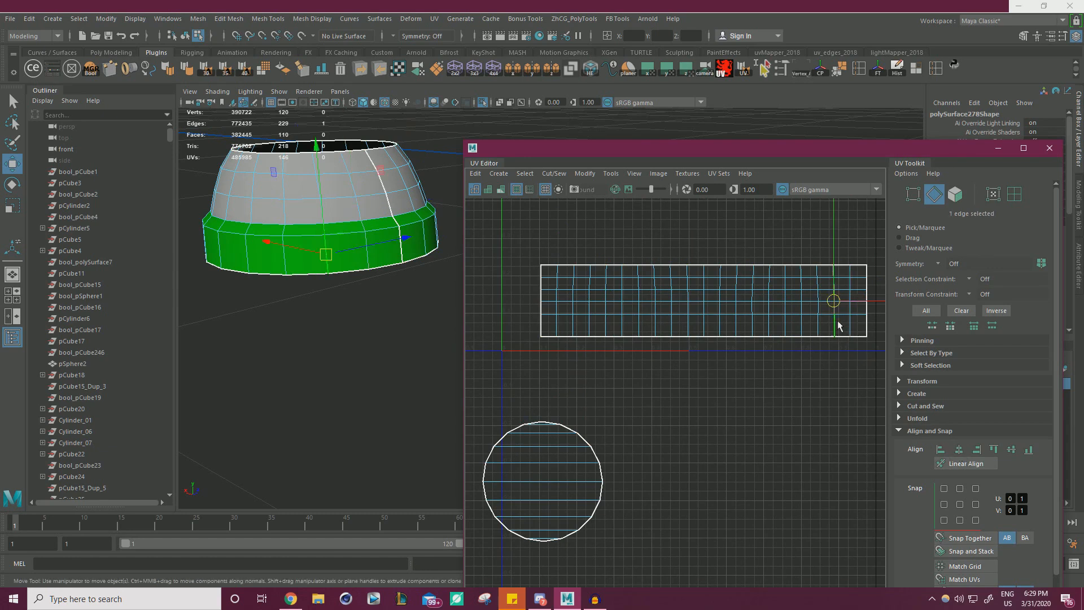
key(g)
double_click(818, 329)
key(g)
double_click(800, 331)
double_click(783, 329)
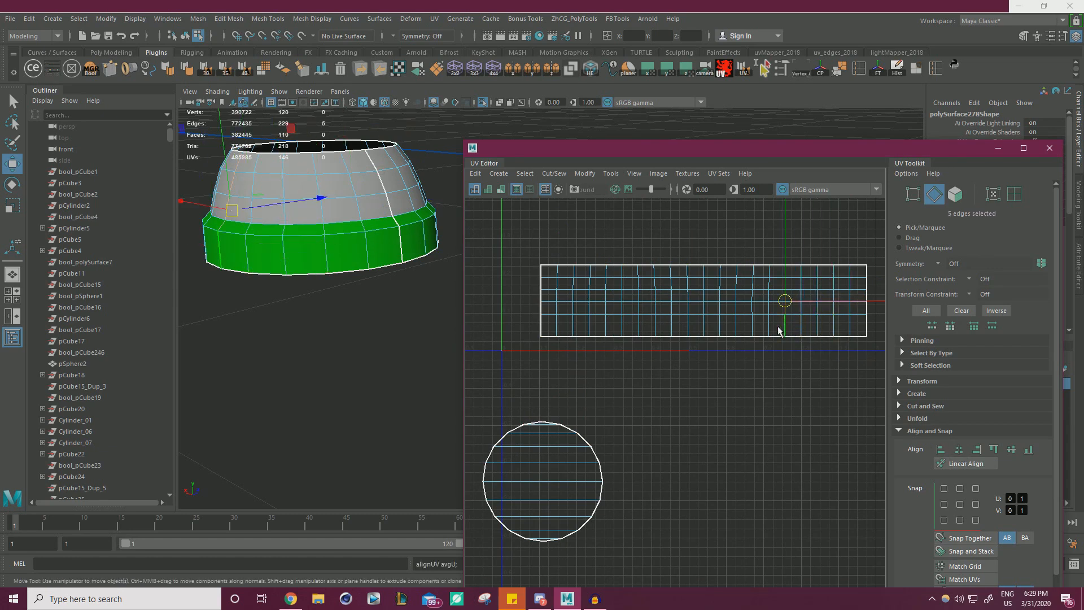
key(g)
double_click(769, 331)
key(g)
double_click(754, 331)
key(g)
click(737, 330)
key(g)
double_click(720, 333)
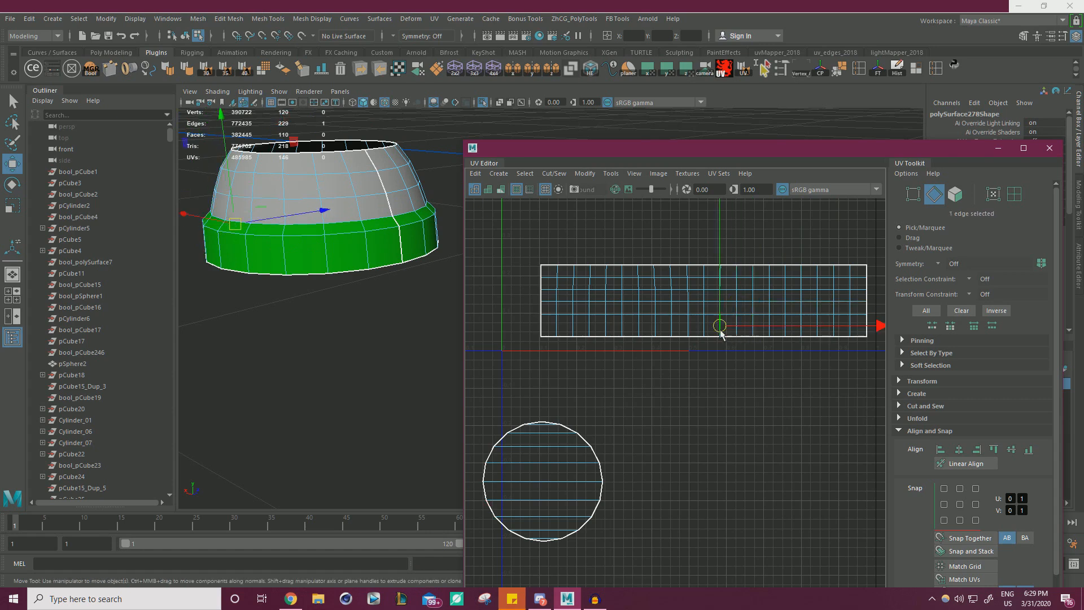
key(g)
double_click(703, 330)
key(g)
double_click(688, 333)
key(g)
double_click(672, 329)
key(g)
double_click(655, 331)
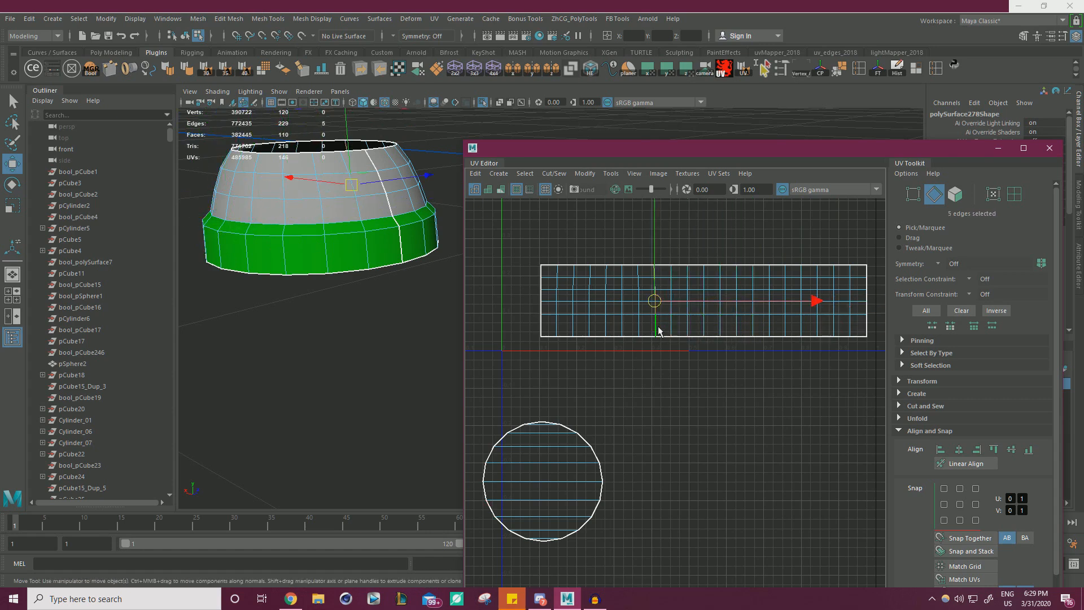
key(g)
double_click(638, 330)
key(g)
double_click(623, 330)
key(g)
double_click(606, 331)
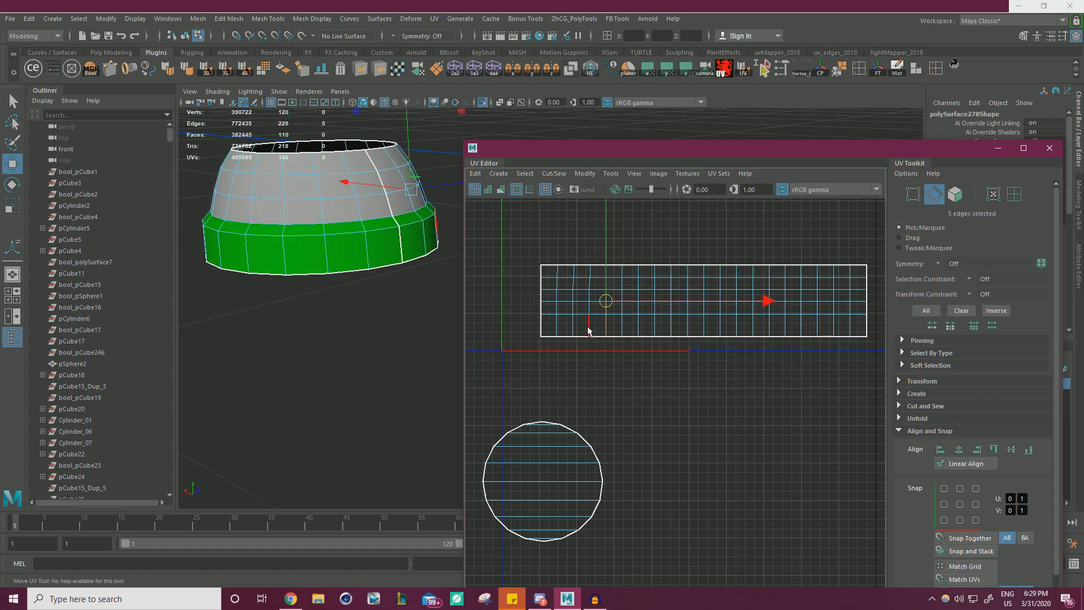
key(g)
double_click(590, 331)
key(g)
double_click(574, 331)
key(g)
double_click(558, 330)
key(g)
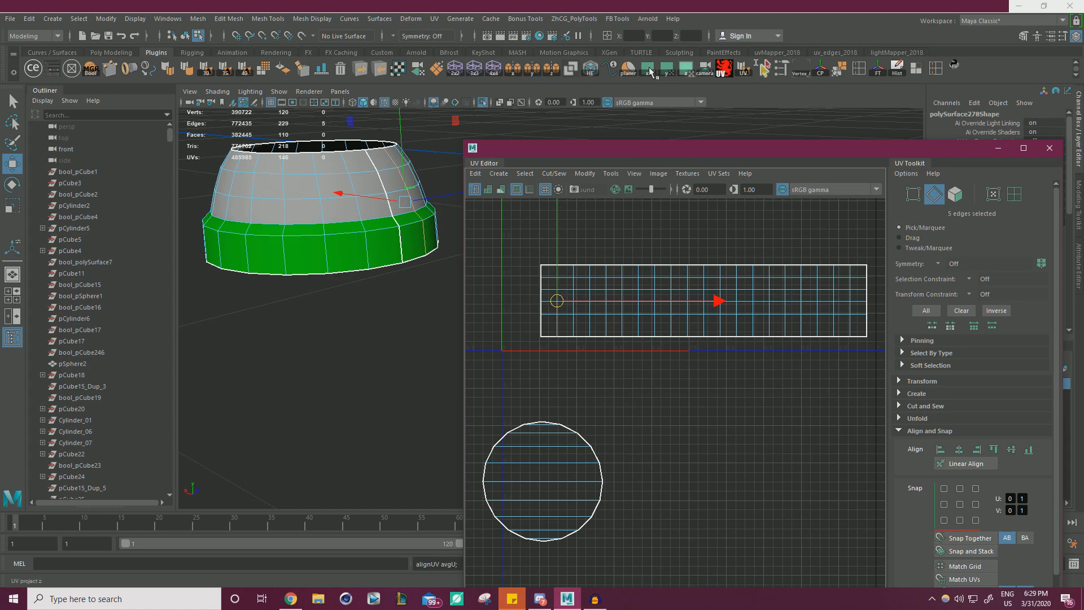
Display the UV checker map on the foot and its UV shells to check the texture distortion.
click(768, 53)
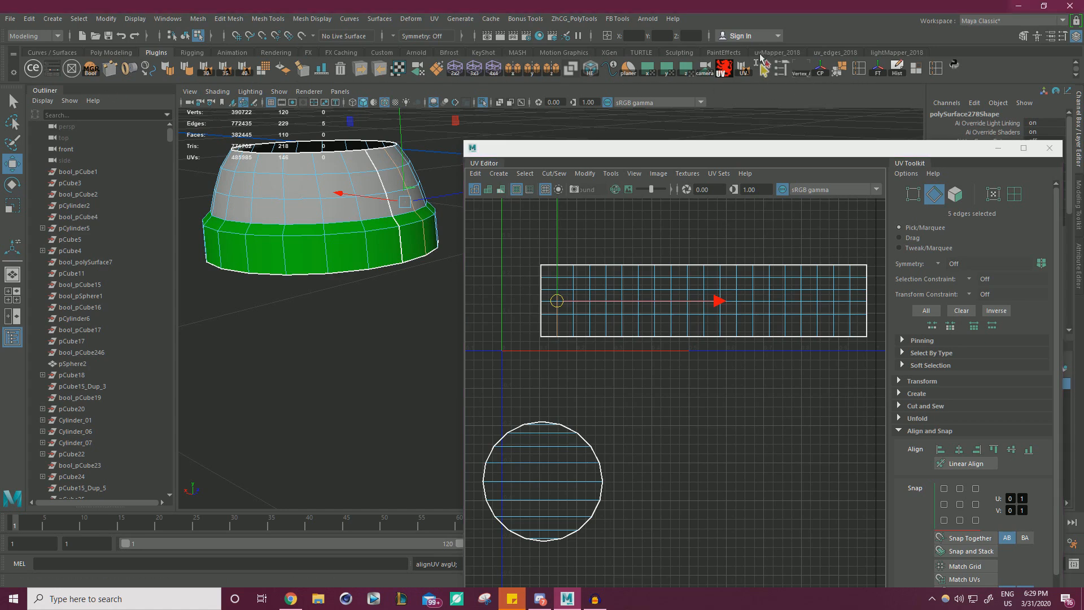
click(31, 73)
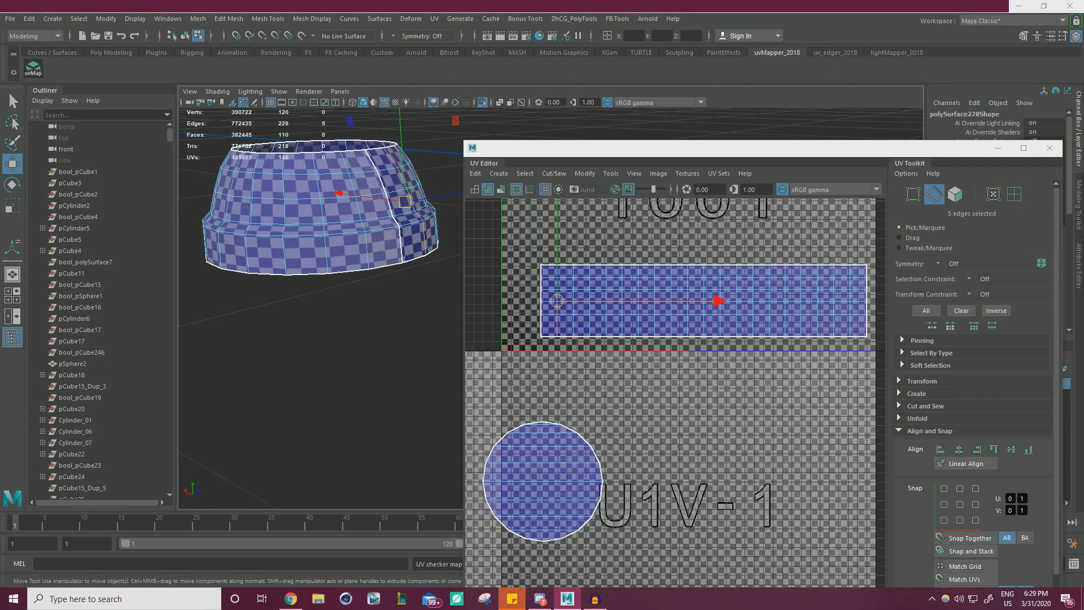
Select the 21 UVs in the side-wall shell's second row from the bottom and nudge them along V to adjust the checker proportions.
alt+right_drag(320, 213, 247, 213)
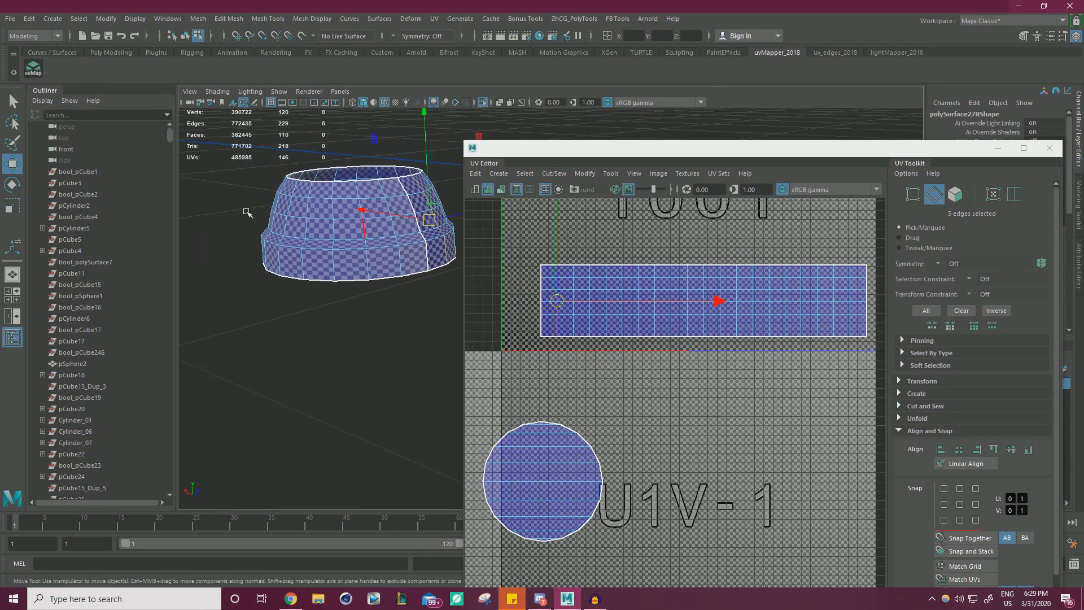
alt+drag(247, 213, 354, 227)
alt+middle_drag(353, 228, 265, 221)
alt+right_drag(265, 220, 339, 260)
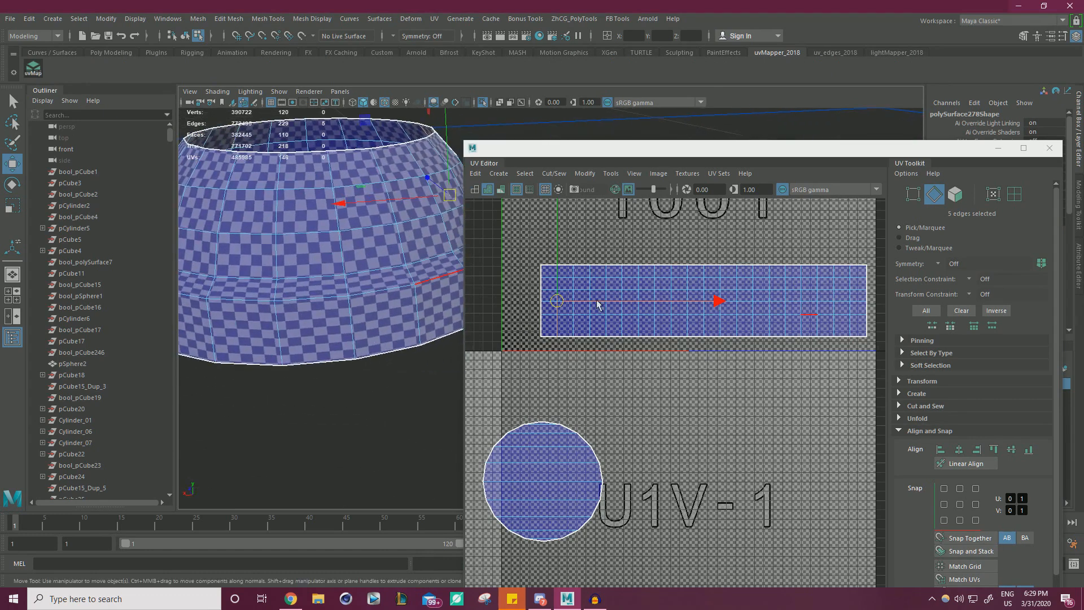
mouse_move(625, 308)
right_down()
mouse_move(576, 292)
mouse_move(591, 319)
mouse_move(628, 319)
right_up()
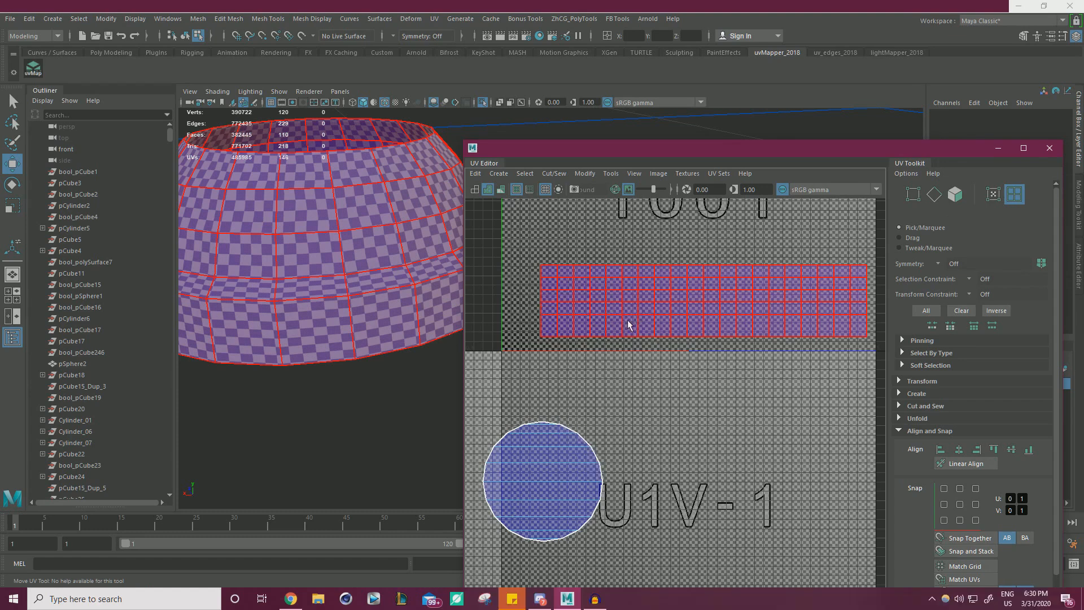
alt+right_drag(708, 377, 672, 363)
alt+middle_drag(672, 363, 643, 361)
drag(837, 329, 530, 320)
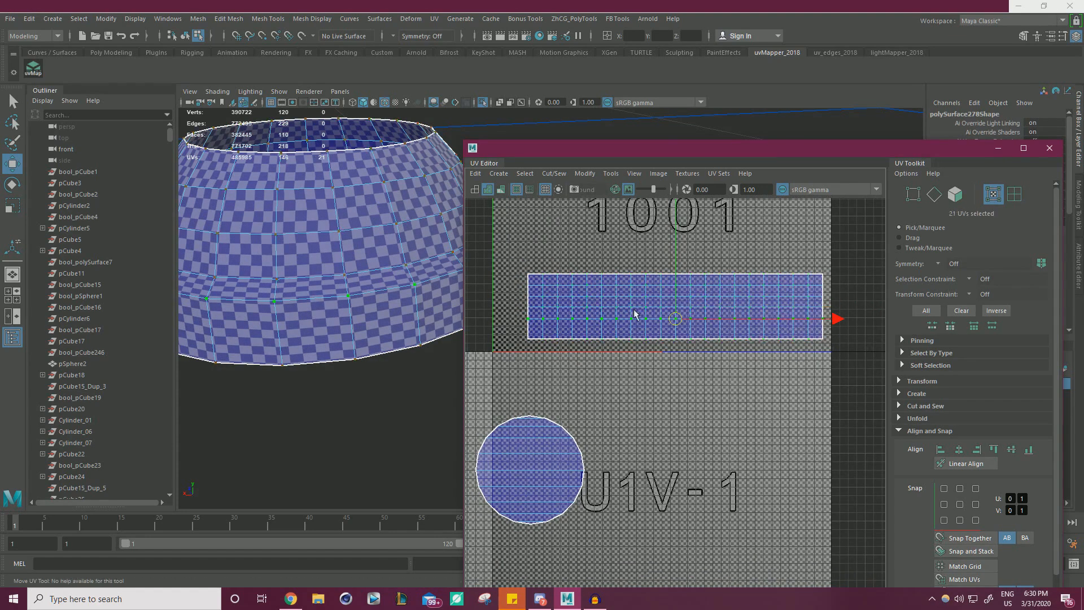
drag(675, 248, 679, 250)
Shift the side-wall shell's upper four UV rows down along V, and nudge the topmost row to even out the checkers.
drag(520, 316, 849, 246)
drag(677, 242, 674, 243)
alt+drag(395, 294, 309, 292)
drag(675, 254, 678, 260)
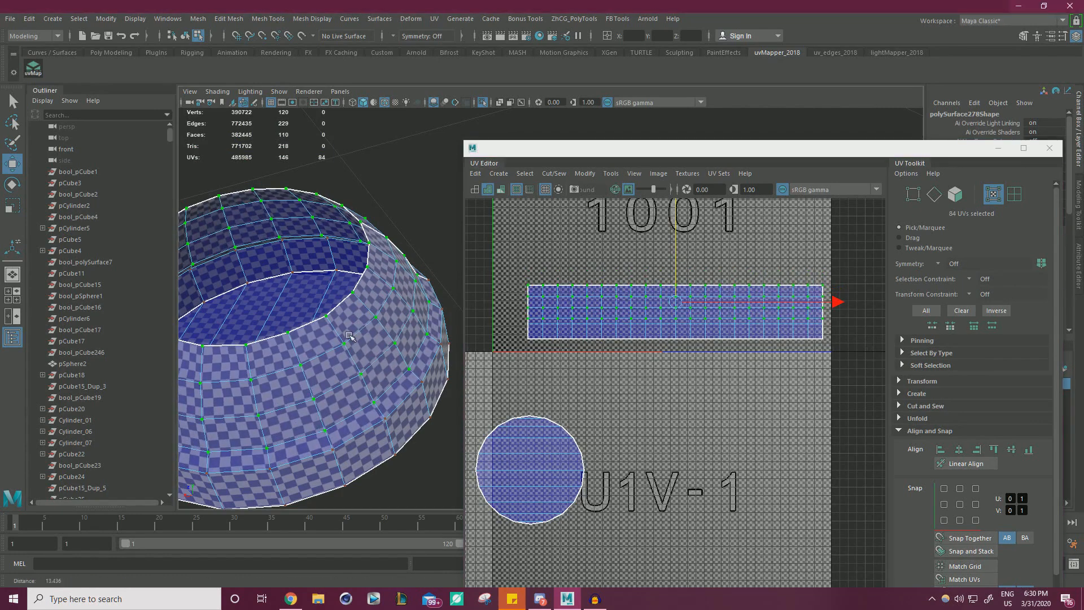
alt+drag(333, 395, 382, 359)
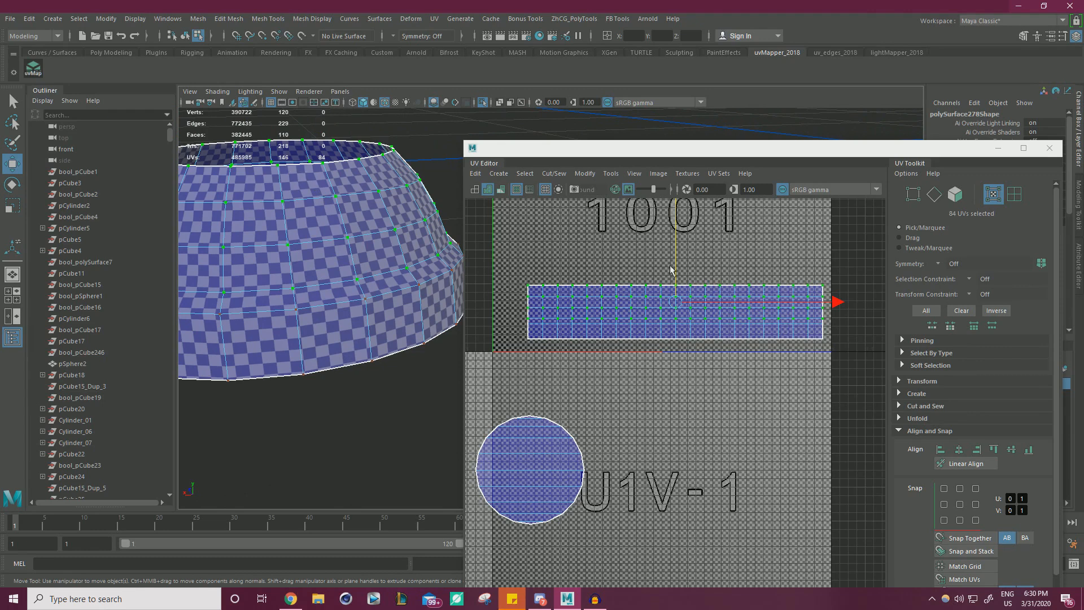
drag(676, 261, 681, 260)
drag(512, 259, 830, 293)
drag(679, 256, 681, 256)
Place the side-wall shell beside the circular base shell and move both shells up to the 1001 tile.
alt+right_drag(743, 279, 684, 277)
alt+middle_drag(683, 277, 688, 264)
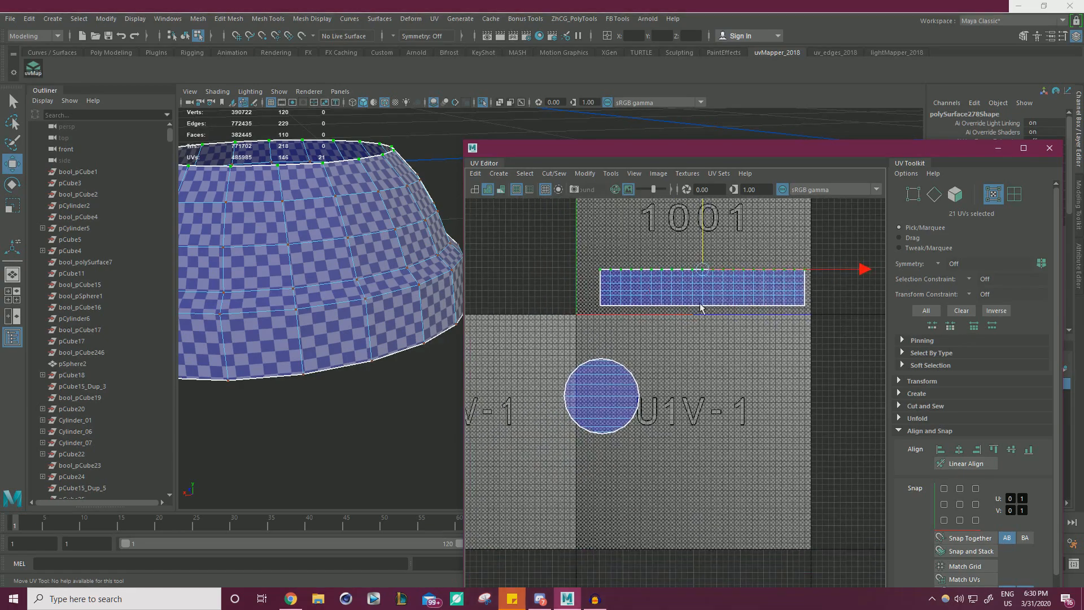
right_drag(668, 276, 602, 249)
click(755, 278)
drag(705, 285, 760, 404)
drag(604, 358, 767, 430)
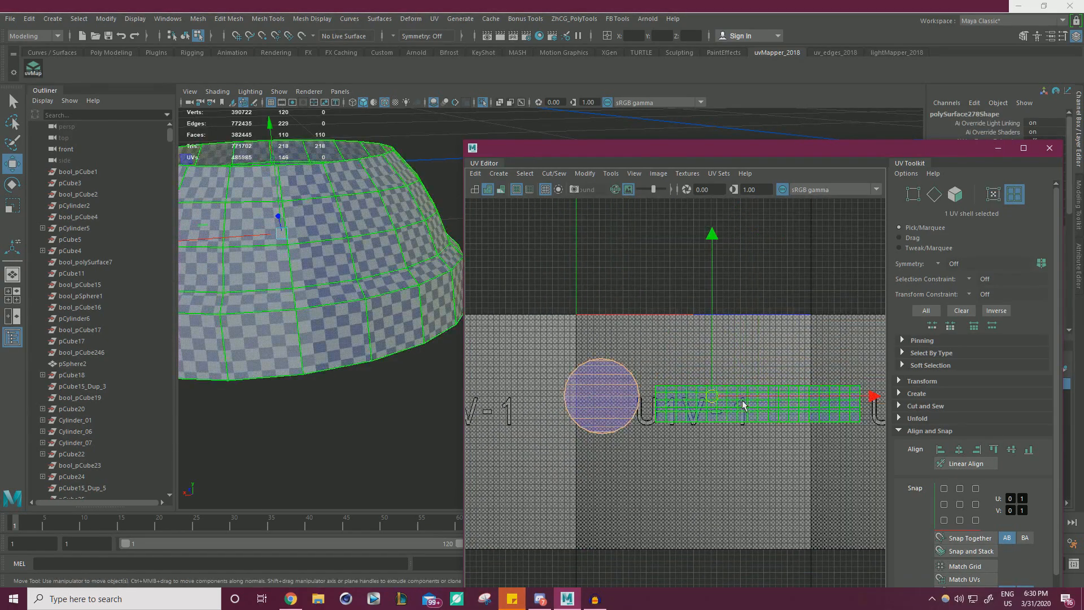
drag(713, 396, 677, 287)
Look over the UVmapper 2018 tools, including texel density copy and paste, with the side-wall shell selected, and close its window.
alt+right_drag(377, 287, 305, 264)
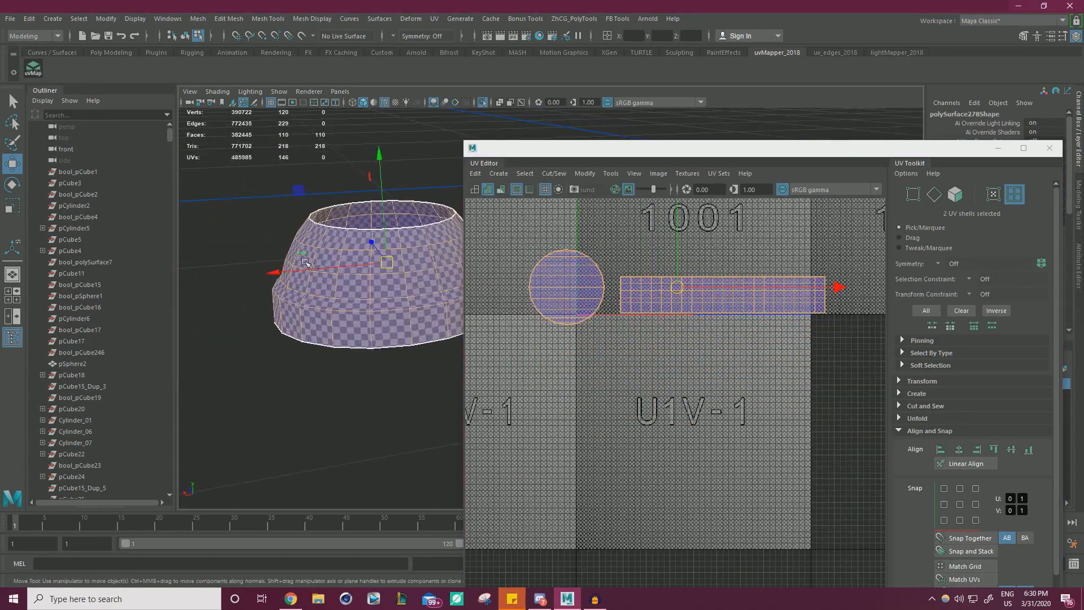
drag(1082, 170, 382, 227)
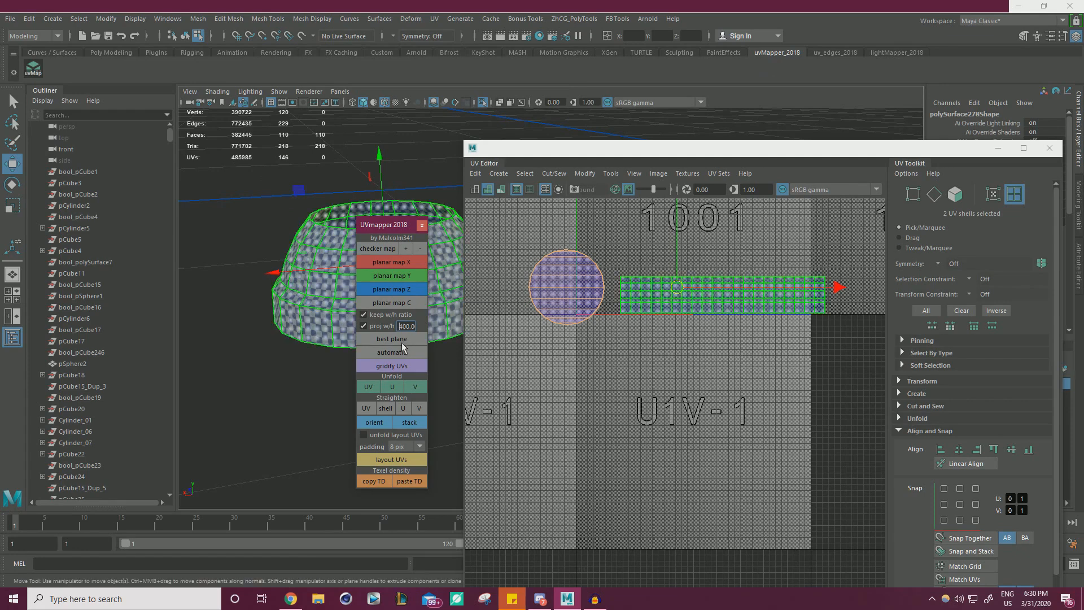
click(151, 52)
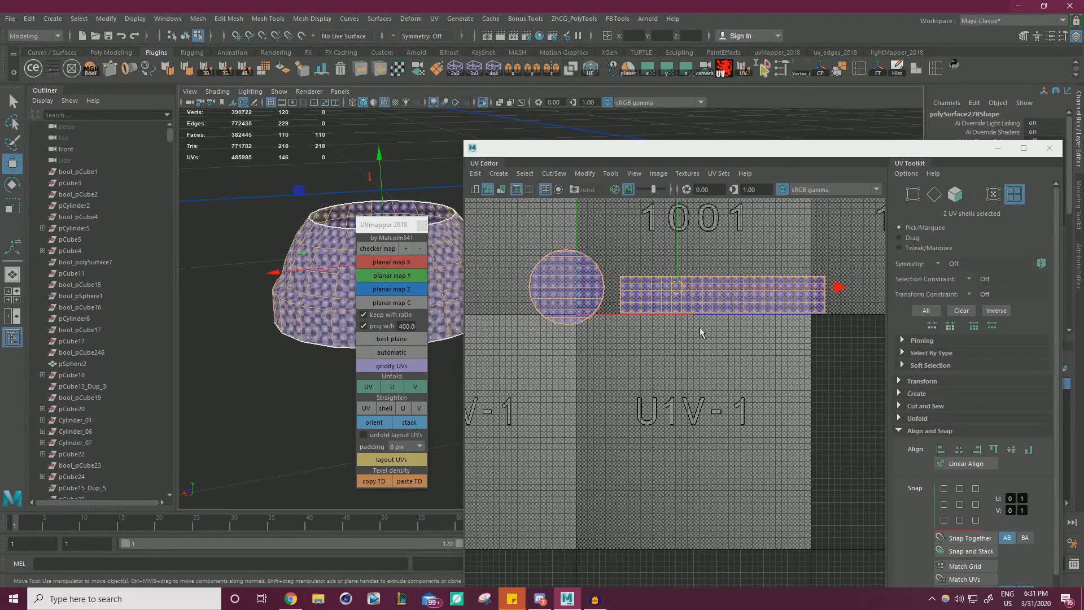
click(741, 284)
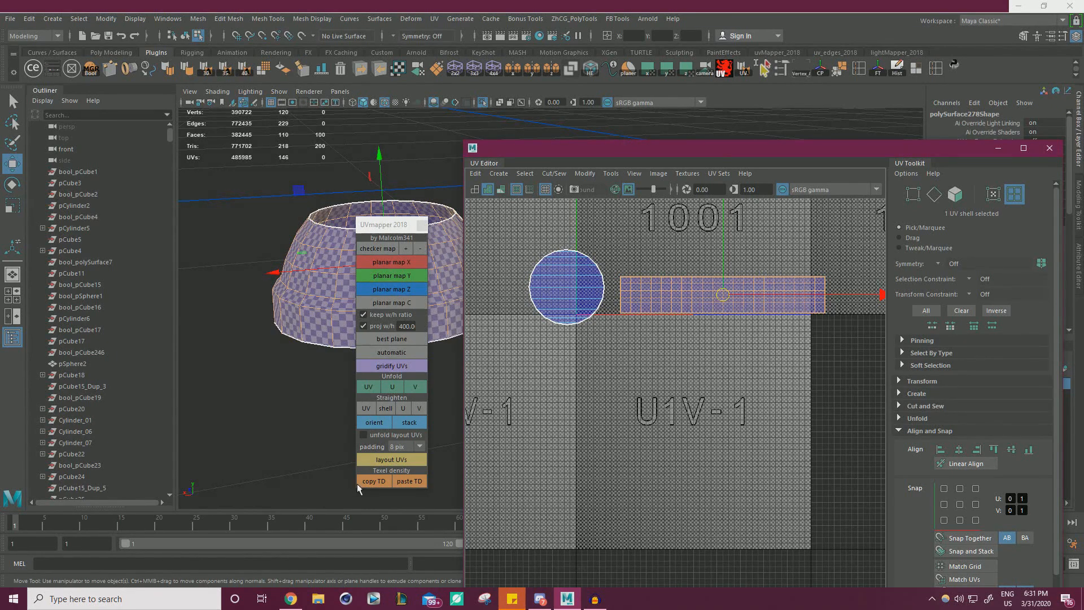
drag(370, 225, 326, 216)
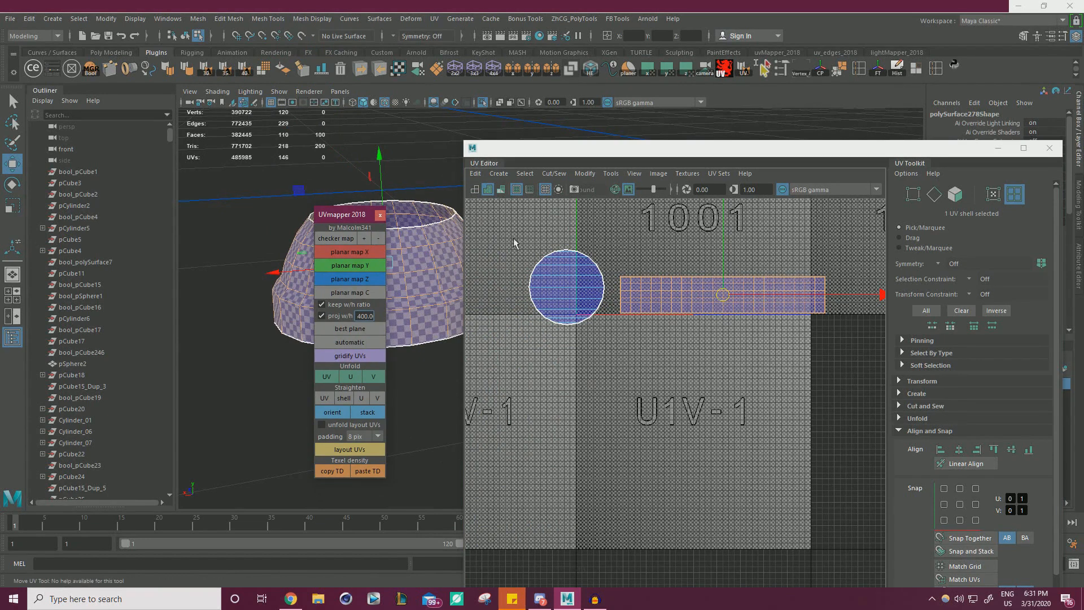
drag(324, 215, 679, 252)
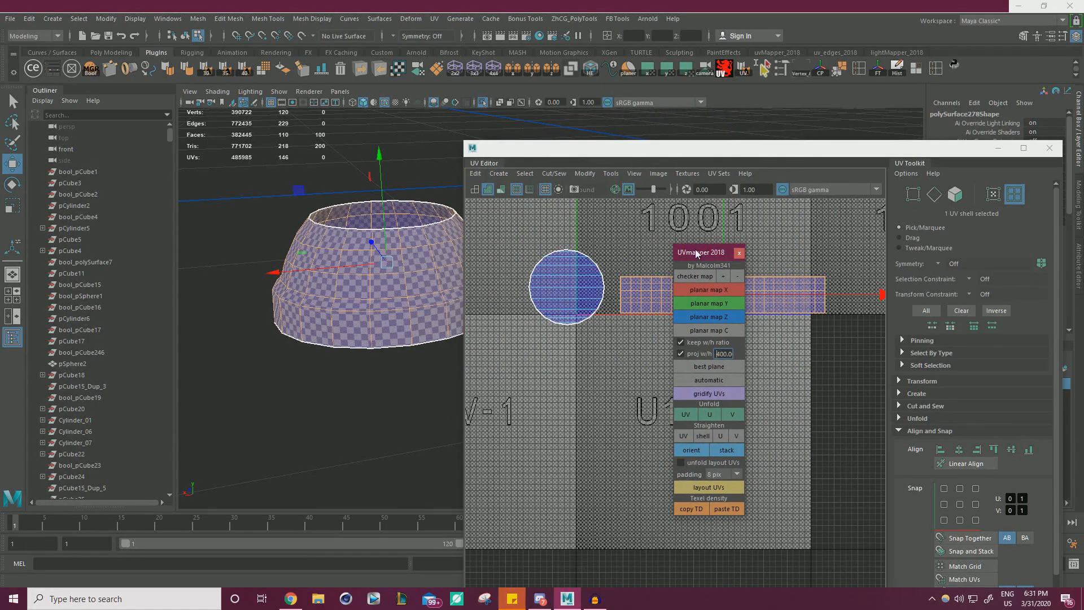
drag(696, 249, 207, 279)
click(250, 273)
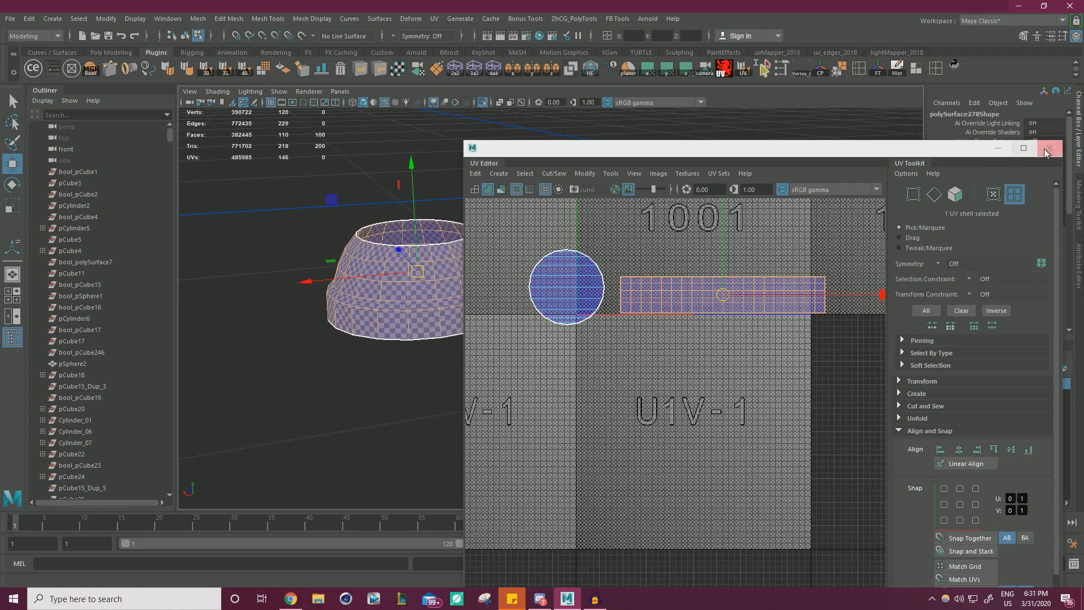
Select both UV shells, move them fully inside the 1001 tile, and close the UV Editor.
right_drag(601, 271, 552, 255)
drag(506, 239, 627, 314)
scroll(686, 286, down, 2)
key(r)
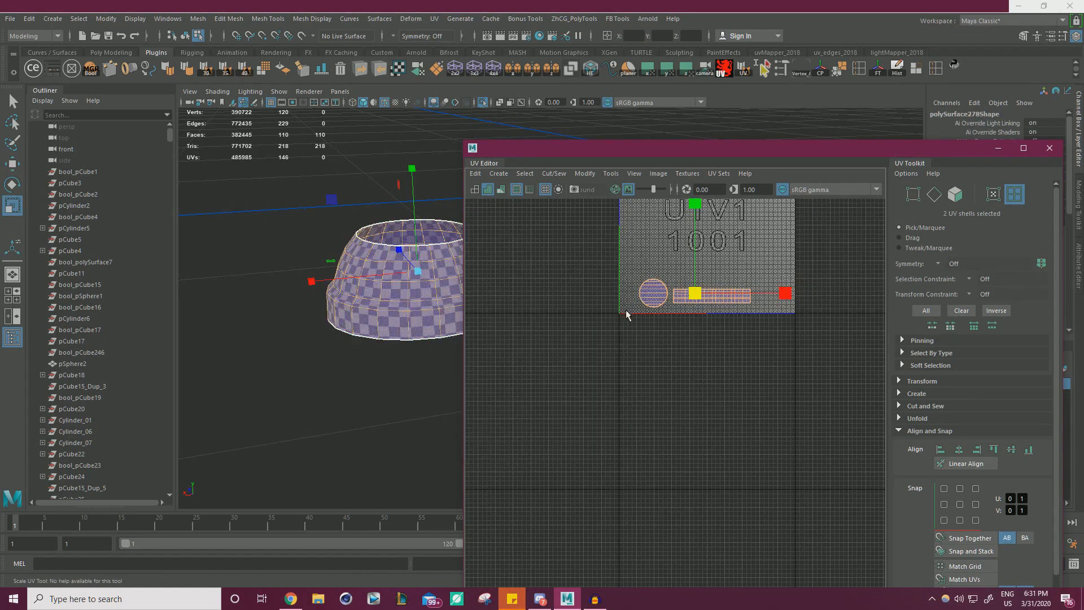
key(w)
drag(679, 289, 675, 280)
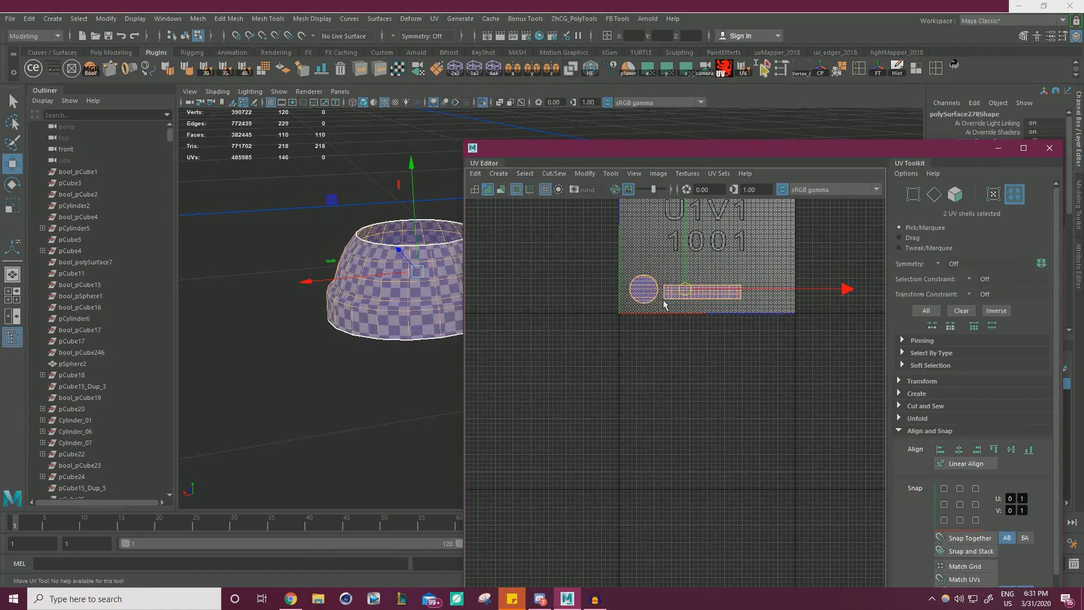
click(1050, 148)
Return to object mode, clear the component selection, and reselect the foot.
alt+drag(613, 251, 587, 237)
right_drag(467, 254, 522, 228)
click(641, 239)
alt+right_drag(642, 238, 567, 249)
alt+drag(567, 249, 685, 290)
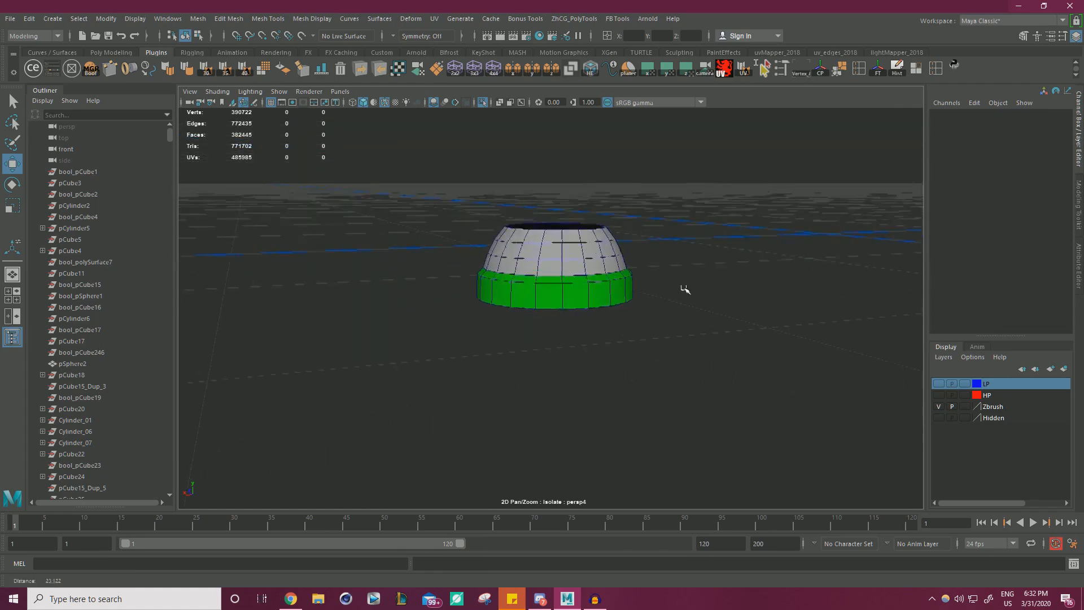
alt+right_drag(685, 290, 711, 291)
alt+middle_drag(621, 282, 587, 361)
alt+drag(508, 361, 461, 316)
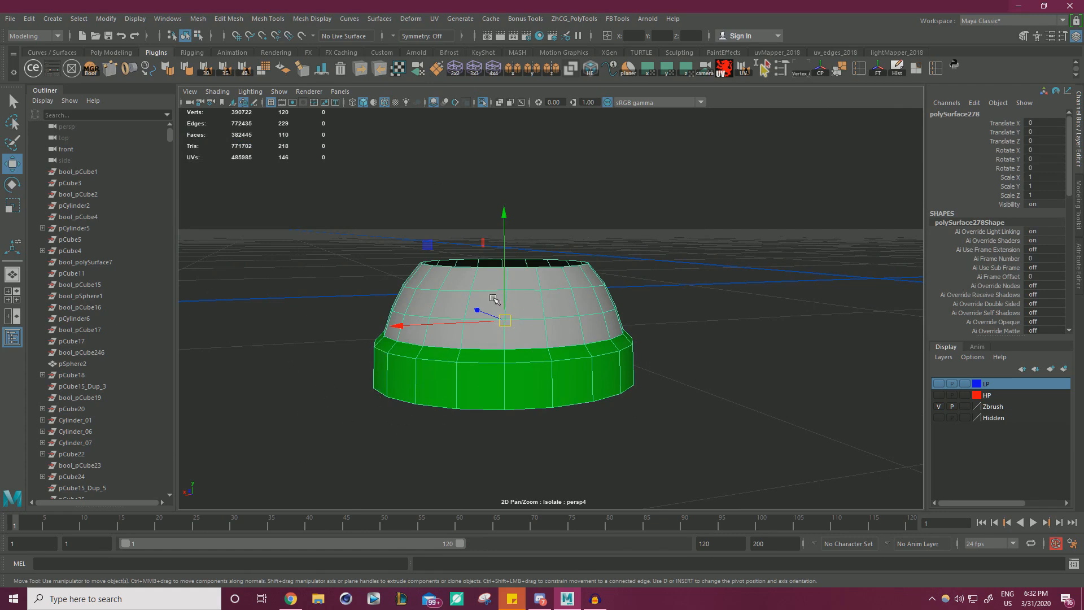
Select all edges of the foot and soften them.
click(725, 258)
drag(719, 195, 414, 410)
click(799, 206)
drag(734, 165, 362, 361)
click(191, 71)
click(682, 252)
Try to harden the border edge loop around the foot's flat base, and return to object mode.
mouse_move(630, 265)
alt+mouse_down()
mouse_move(628, 246)
mouse_move(595, 271)
mouse_move(477, 213)
mouse_move(320, 283)
alt+mouse_up()
click(469, 224)
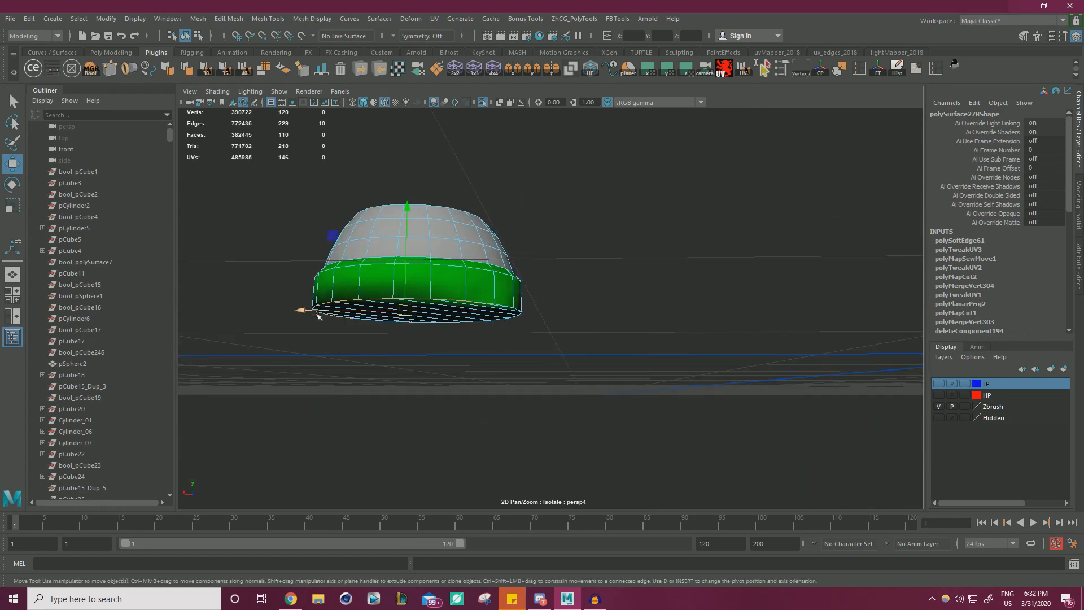
alt+drag(499, 279, 434, 291)
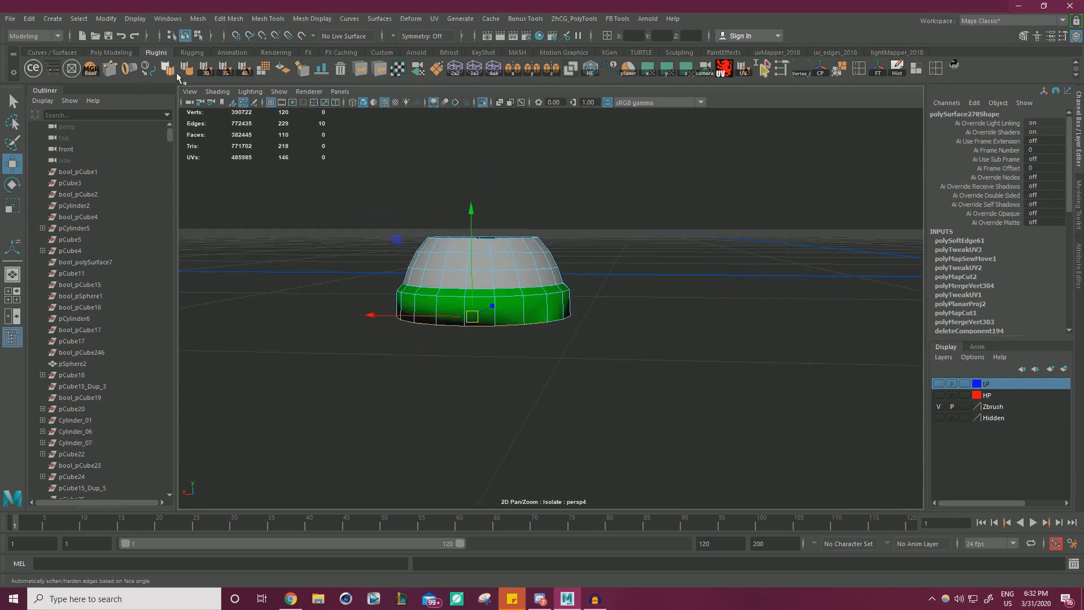
right_drag(469, 268, 562, 222)
drag(655, 194, 533, 261)
alt+drag(532, 262, 585, 229)
scroll(633, 188, up, 3)
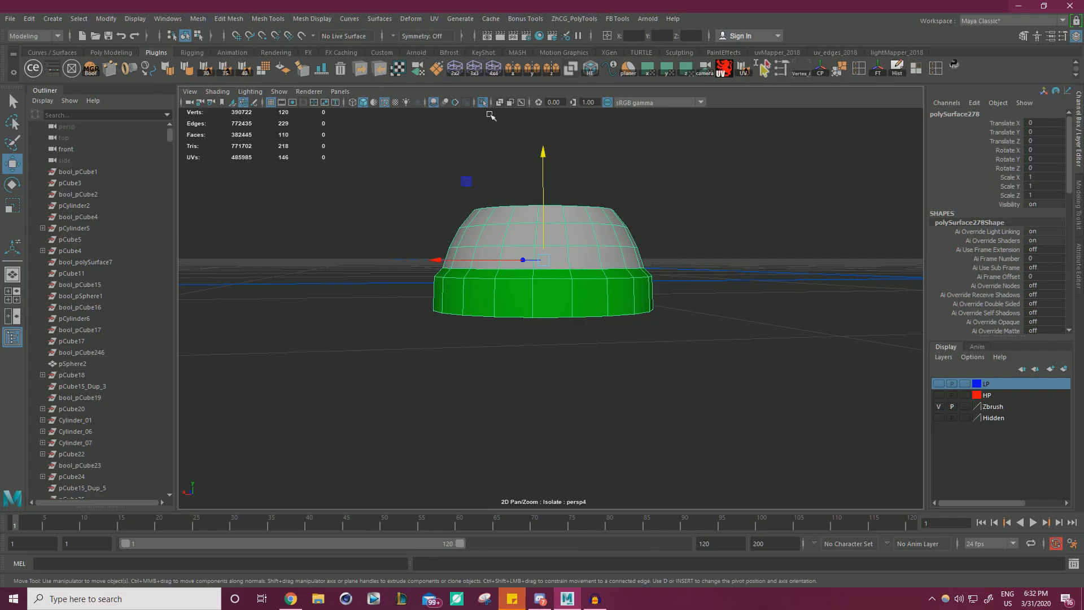
Turn off isolation to examine the foot's underside within the whole model, and isolate the foot again.
click(482, 104)
scroll(480, 214, down, 4)
alt+drag(479, 220, 513, 138)
scroll(462, 175, down, 3)
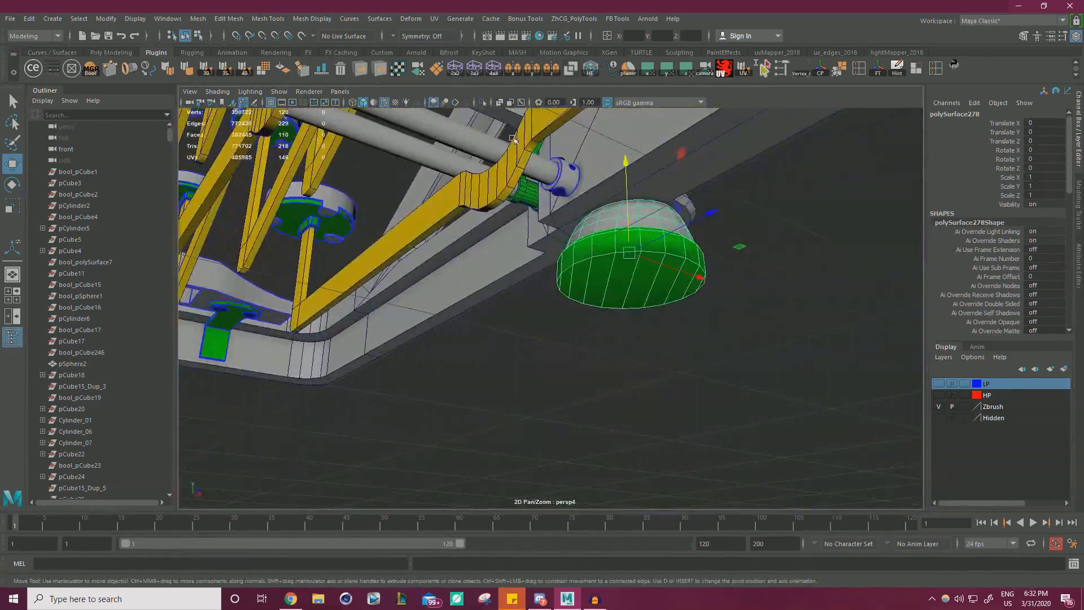
click(489, 104)
alt+drag(561, 175, 644, 239)
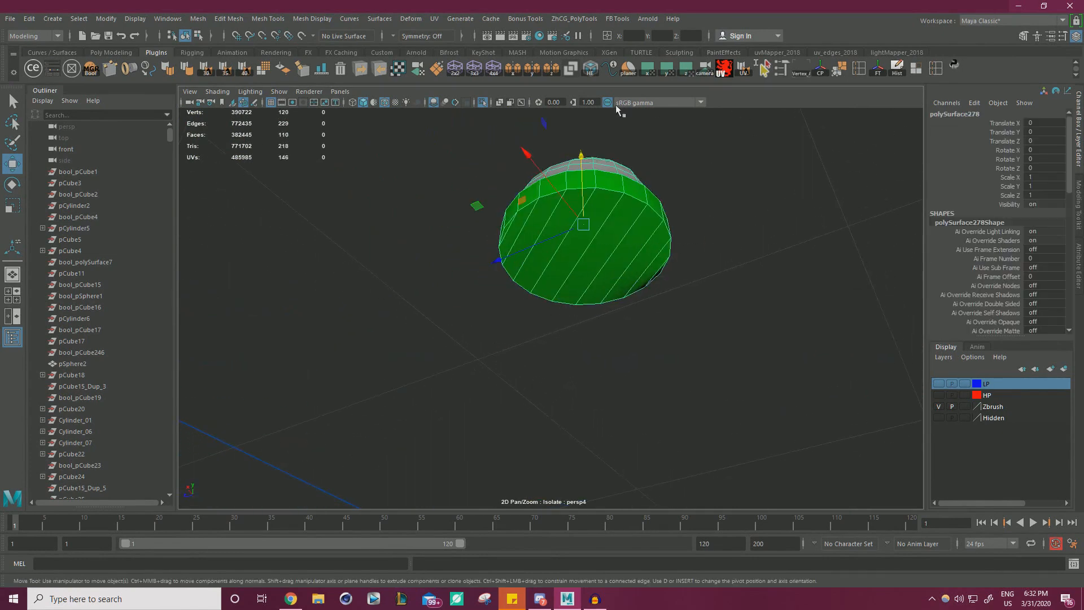
Delete the foot's construction history, select all its vertices, and merge them.
click(895, 72)
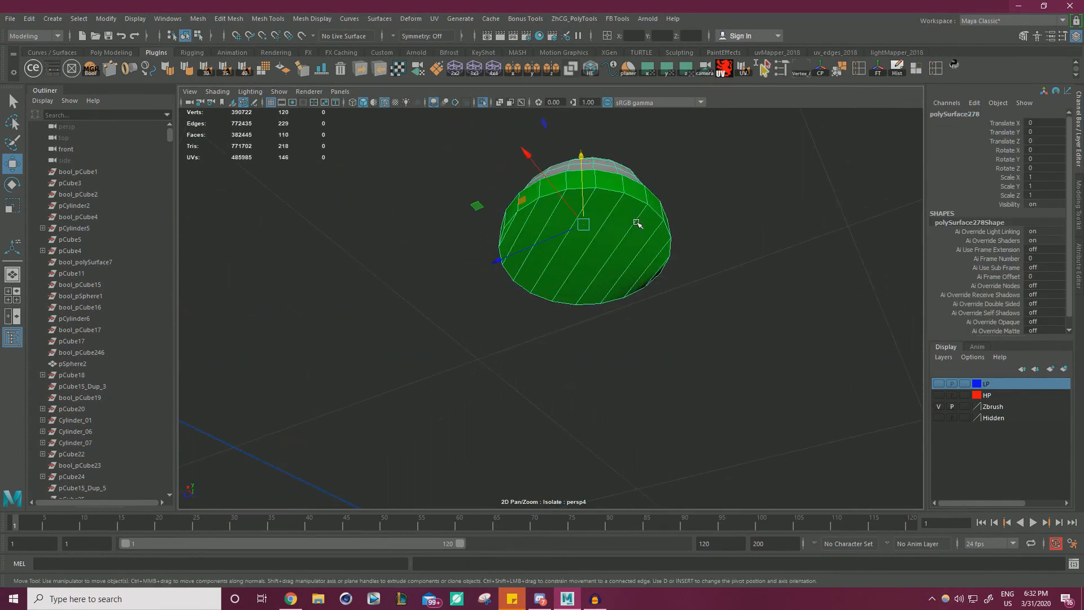
right_drag(636, 221, 591, 223)
drag(755, 366, 391, 99)
shift+right_drag(726, 269, 769, 213)
click(696, 231)
click(661, 274)
Select all edges of the merged foot and soften them again.
alt+right_drag(710, 269, 847, 286)
alt+drag(847, 287, 479, 222)
key(q)
key(F10)
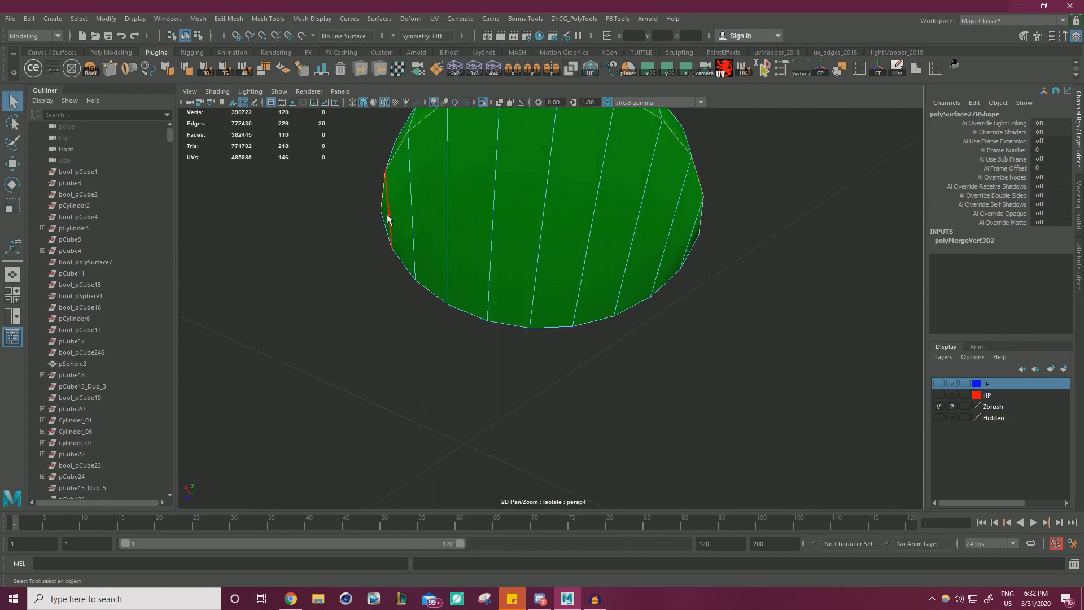
alt+right_drag(481, 215, 386, 357)
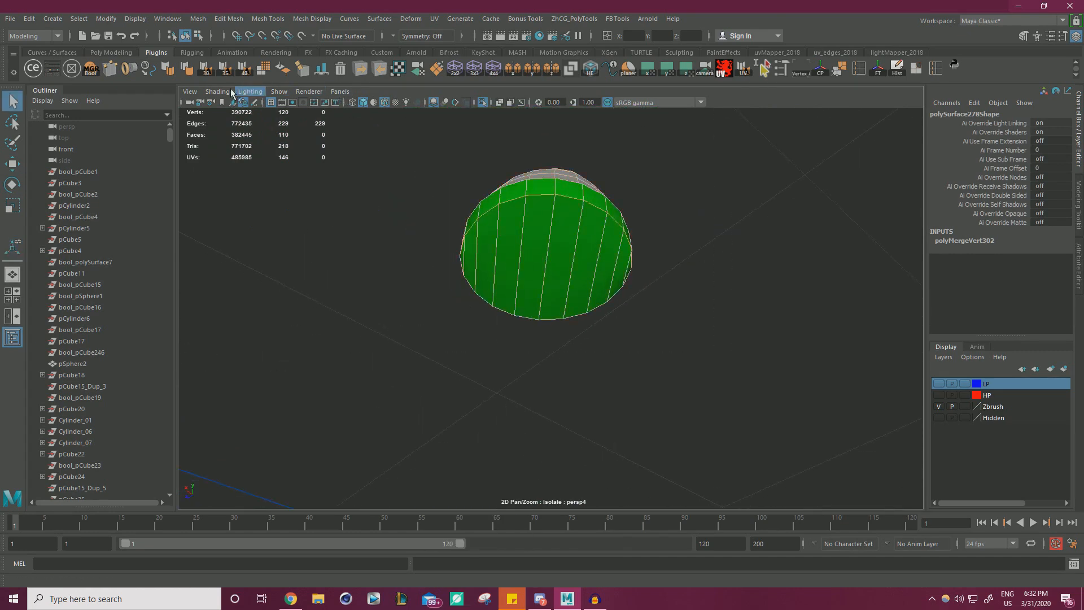
click(191, 75)
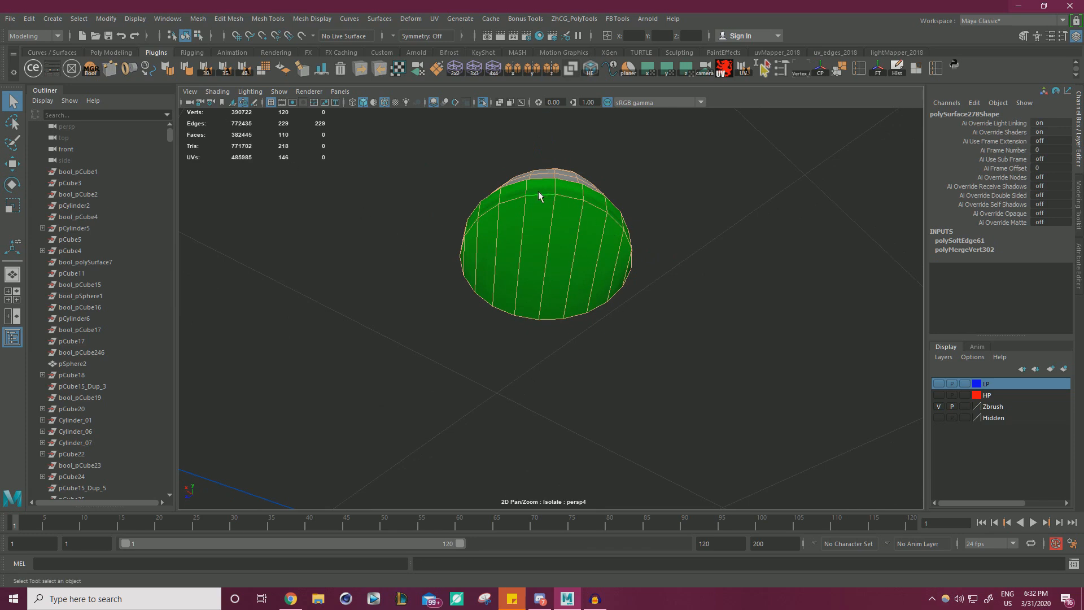
Harden the 20-edge border loop around the foot's base and return to object mode with nothing selected.
alt+drag(631, 289, 537, 235)
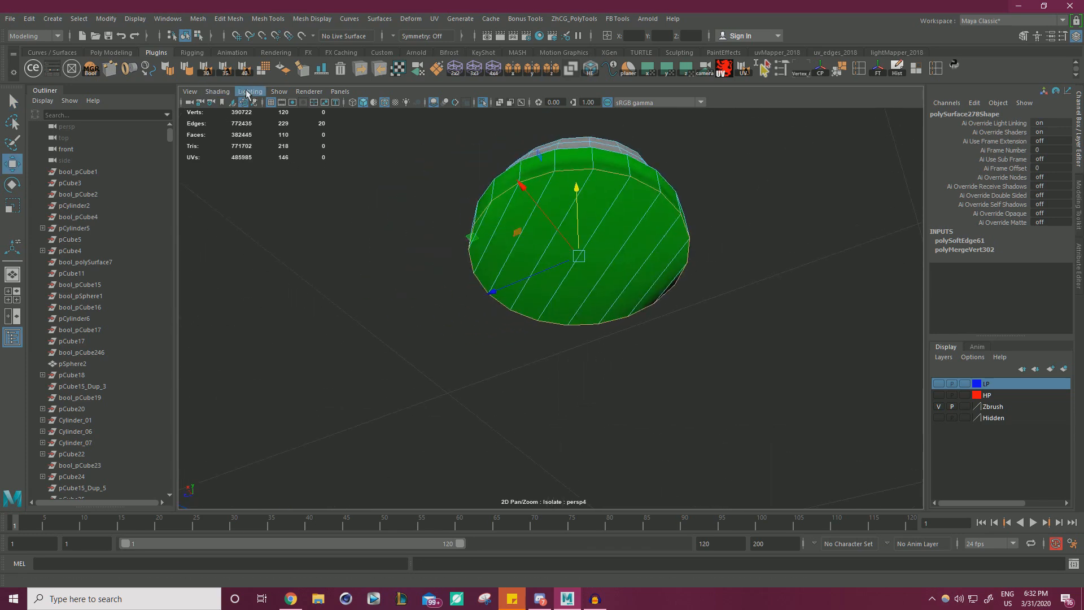
click(169, 74)
right_drag(577, 215, 633, 196)
click(696, 208)
scroll(644, 199, down, 2)
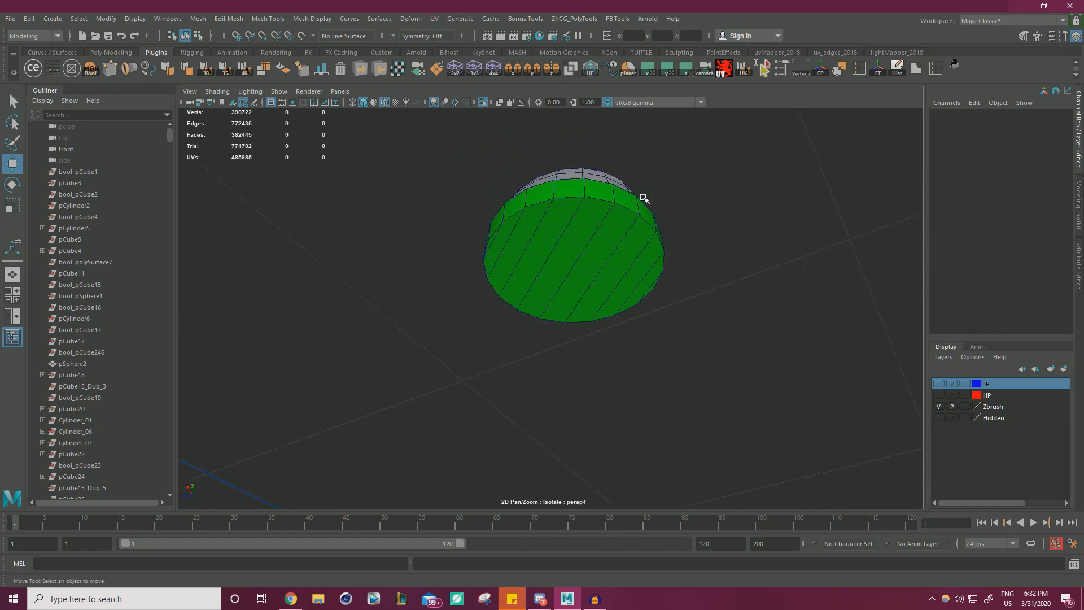
Select the foot and turn off its isolation to show the complete model.
alt+drag(643, 198, 620, 249)
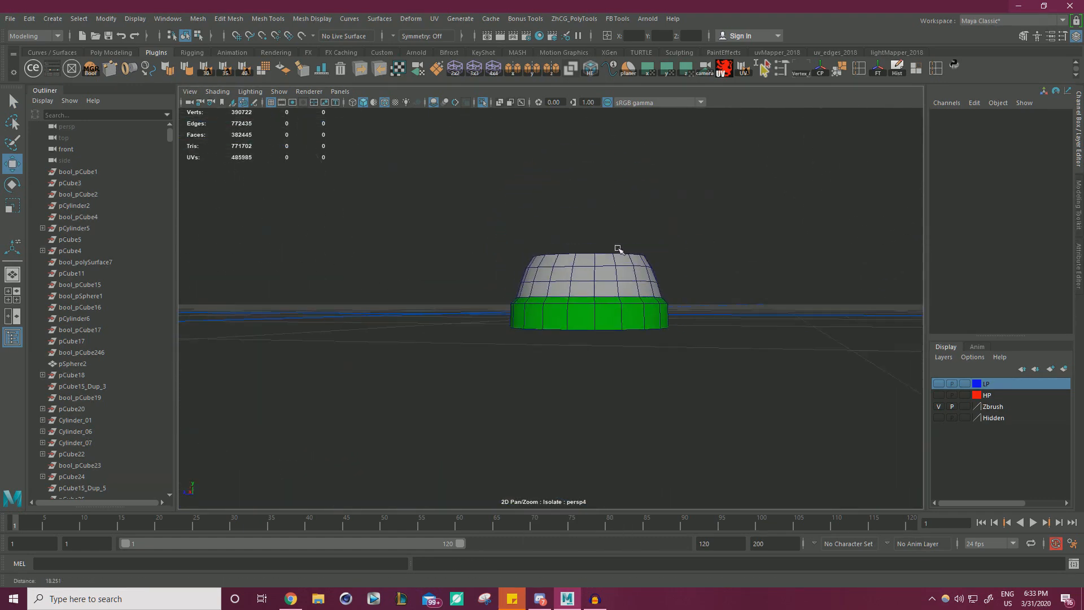
scroll(619, 249, down, 2)
click(624, 282)
alt+drag(777, 157, 608, 316)
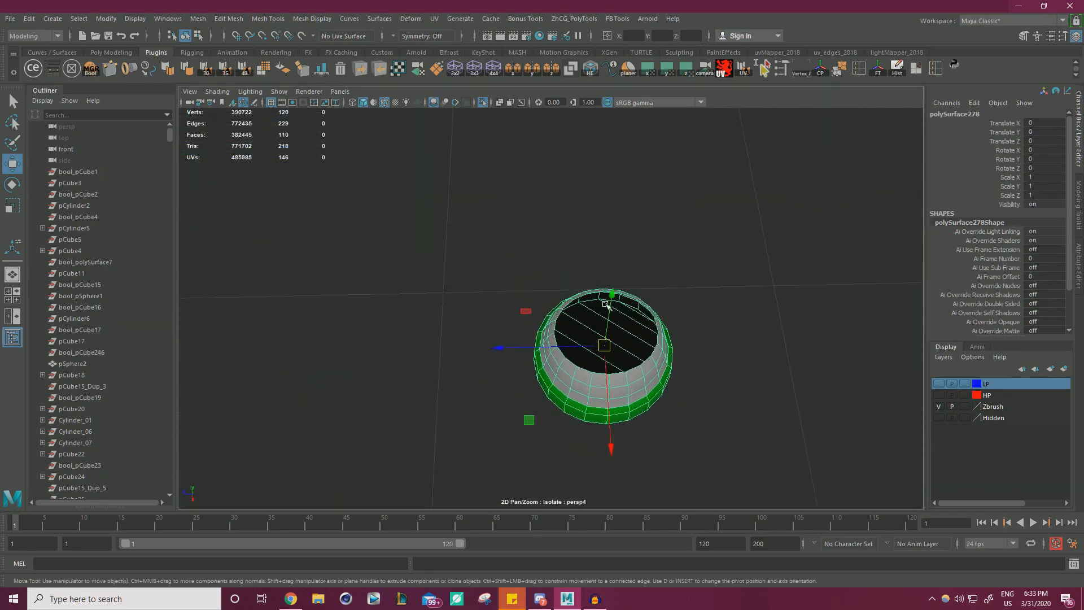
scroll(609, 316, down, 3)
click(482, 103)
scroll(556, 226, down, 4)
Duplicate the finished foot and move the copy about 21 units along Z toward the neighbouring leg.
alt+drag(542, 293, 559, 192)
alt+middle_drag(519, 246, 610, 213)
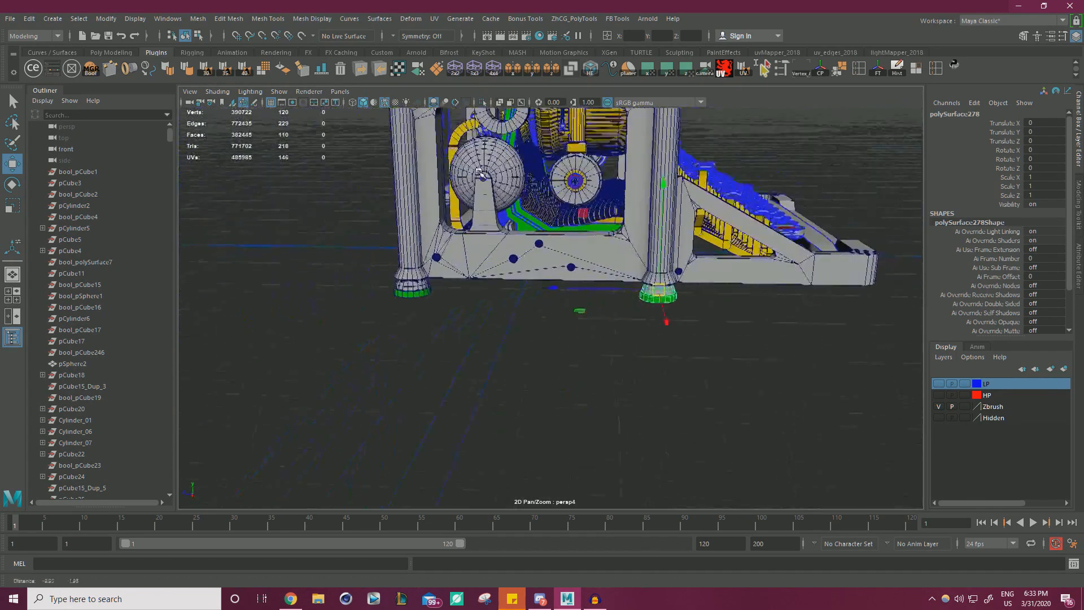
scroll(610, 213, up, 4)
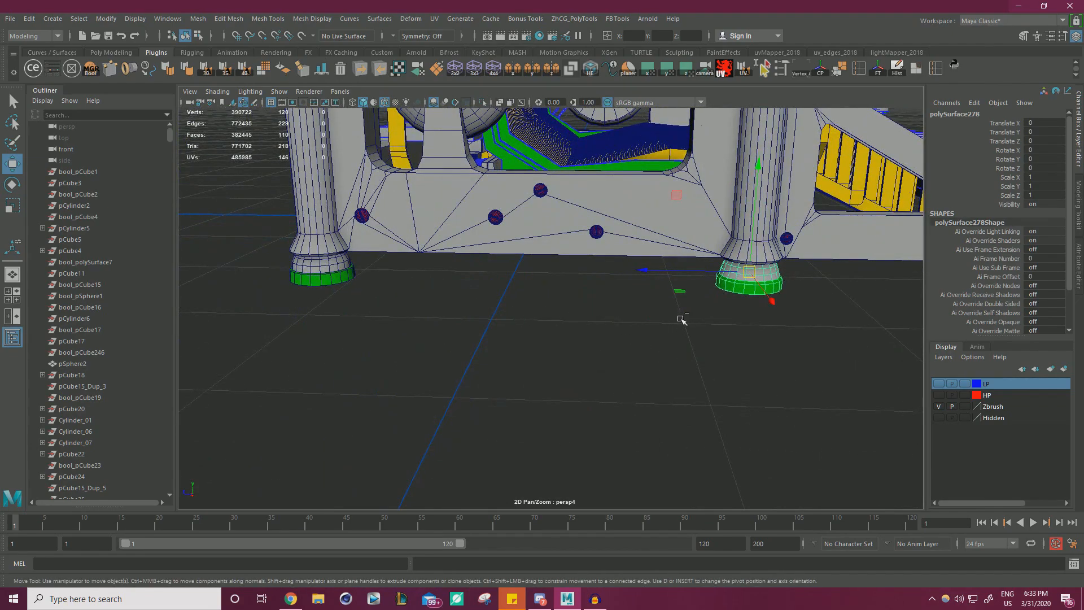
drag(671, 270, 476, 300)
scroll(508, 316, up, 4)
alt+drag(559, 390, 634, 249)
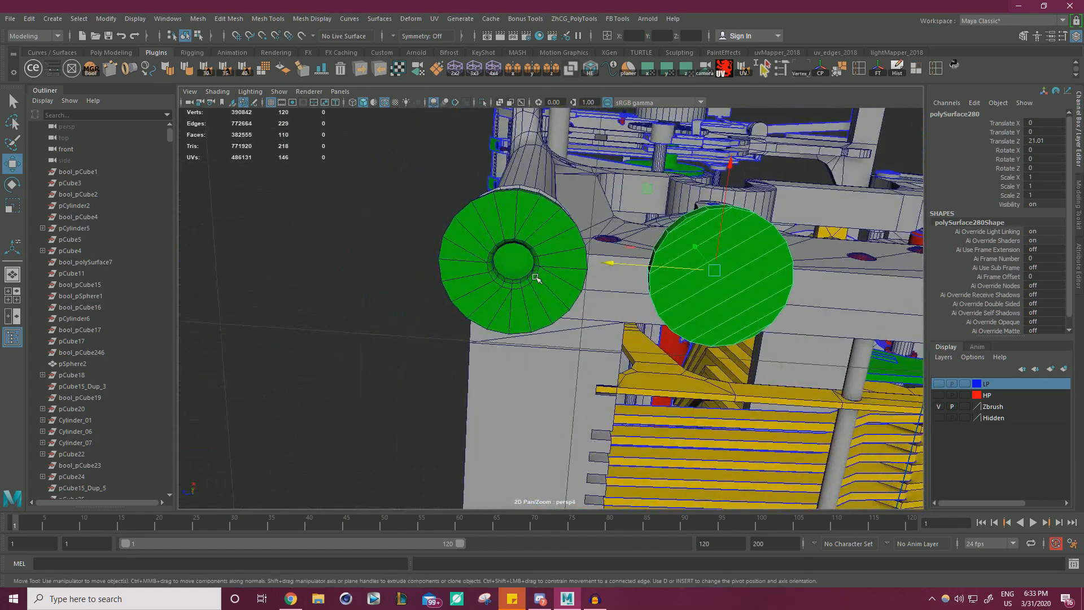
Poke the central face on the underside of the neighbouring leg's old foot to create a centre vertex.
click(511, 255)
right_drag(510, 254, 509, 283)
click(511, 265)
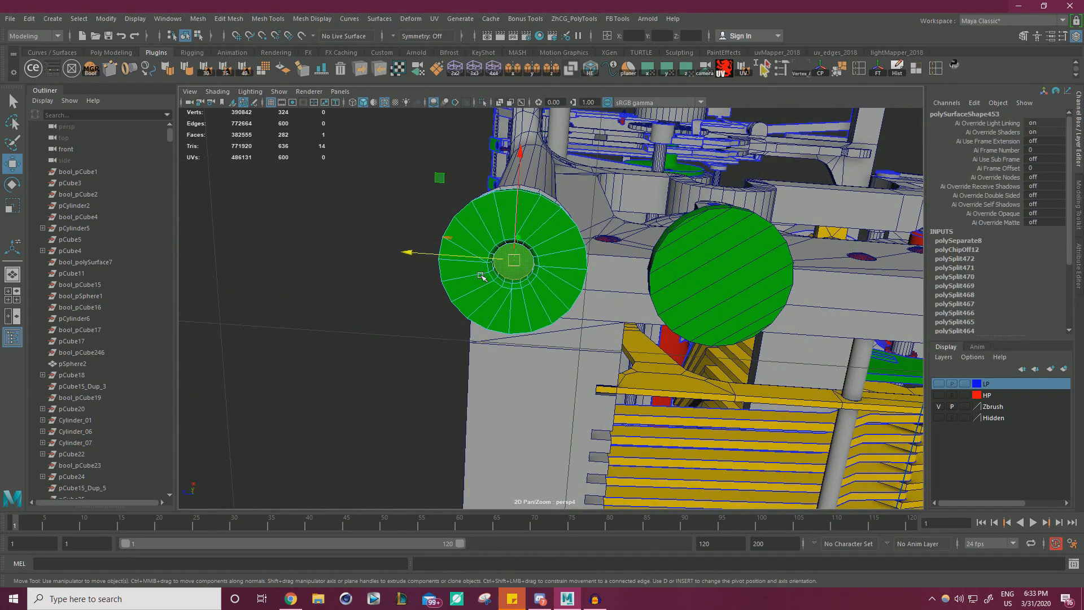
shift+right_drag(293, 228, 347, 190)
Snap the copied foot along Z to the old foot's centre vertex, at Translate Z 26.67.
click(706, 280)
key(w)
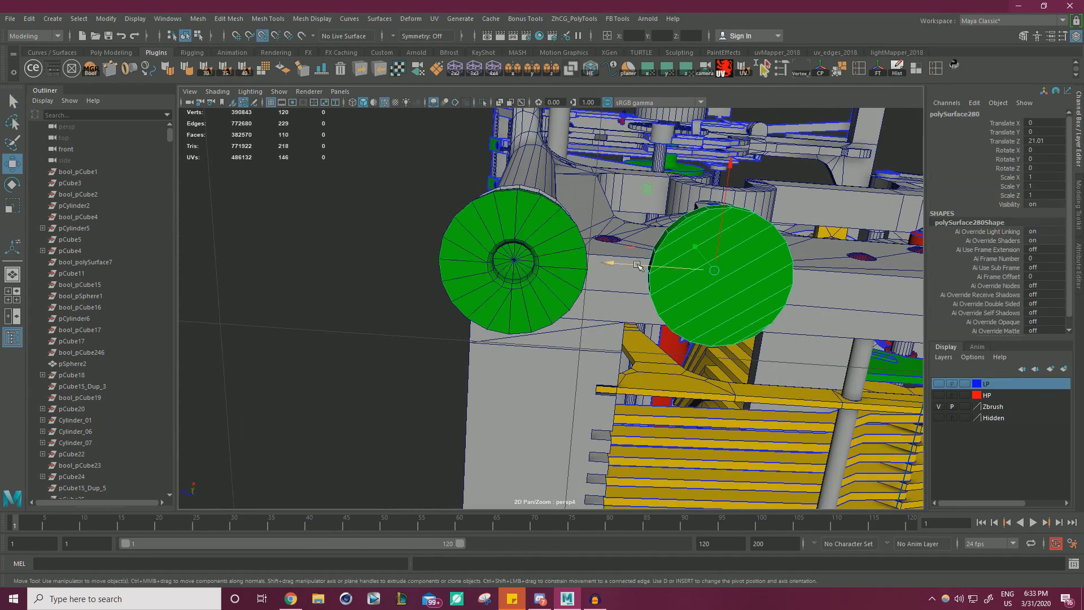
drag(638, 265, 512, 266)
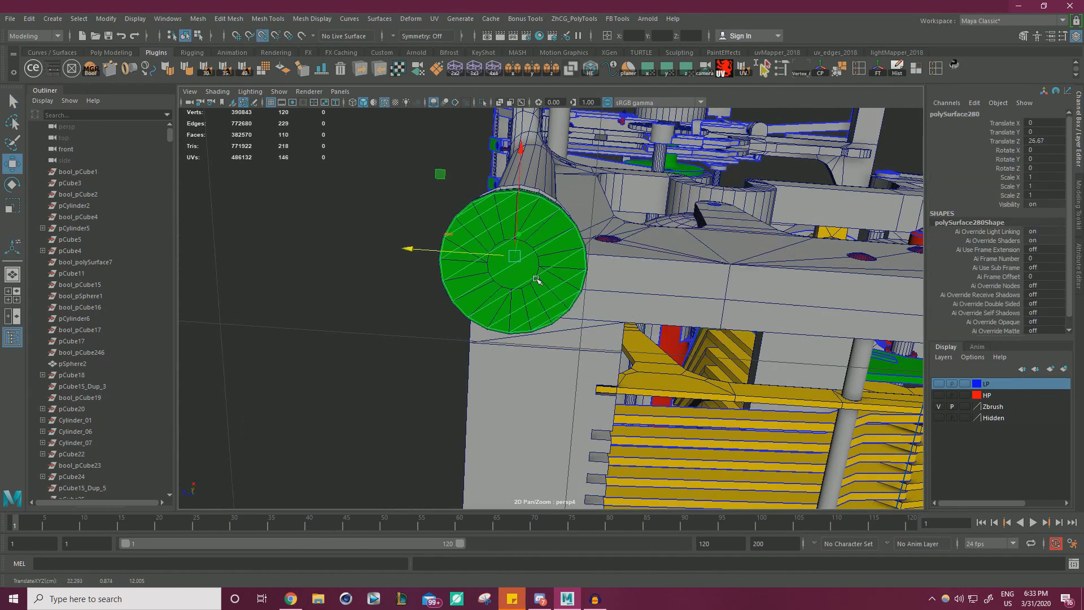
Delete the old grey upper sections of the leg feet.
alt+right_drag(537, 279, 676, 310)
alt+drag(676, 310, 653, 384)
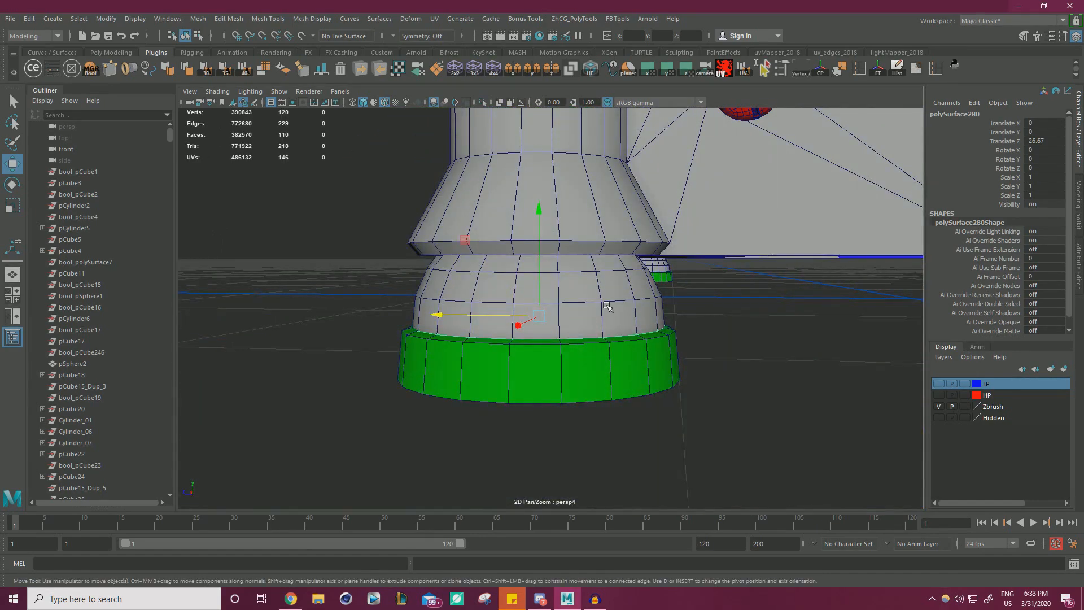
key(Delete)
Delete the old green foot bases and select the new copied foot.
click(563, 372)
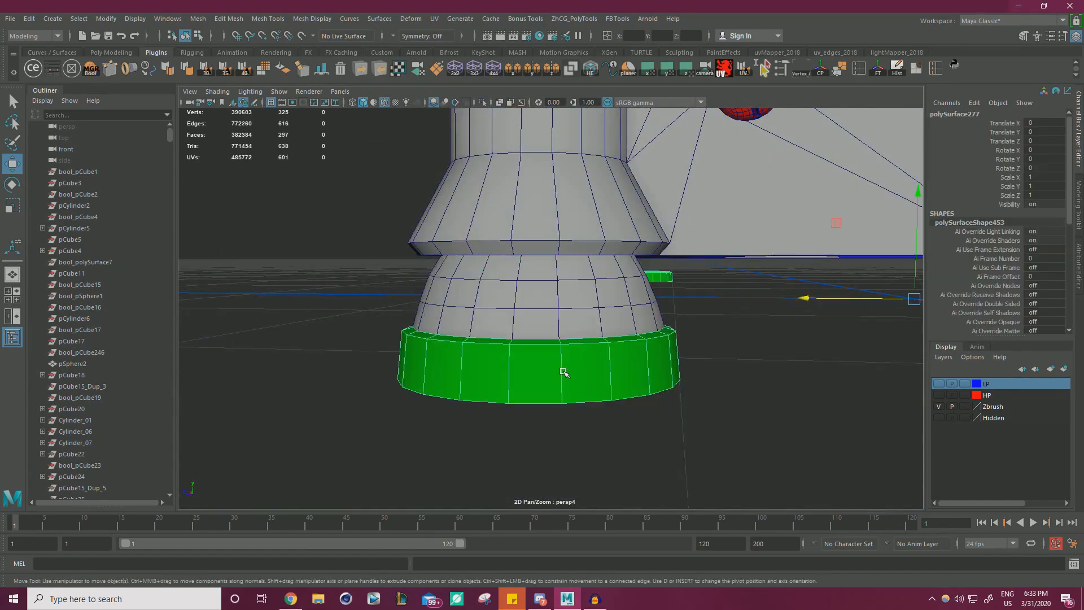
key(Delete)
click(536, 300)
Show the HP layer to compare the new foot with the high-poly mesh, and hide the layer again.
alt+drag(688, 281, 734, 337)
alt+right_drag(734, 337, 784, 338)
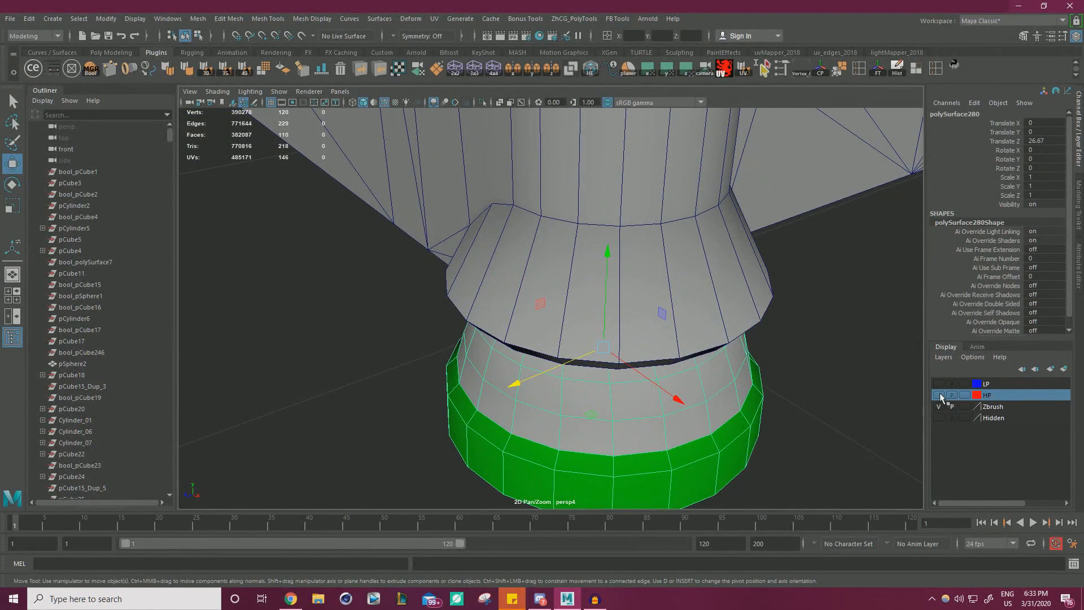
alt+right_drag(735, 385, 546, 287)
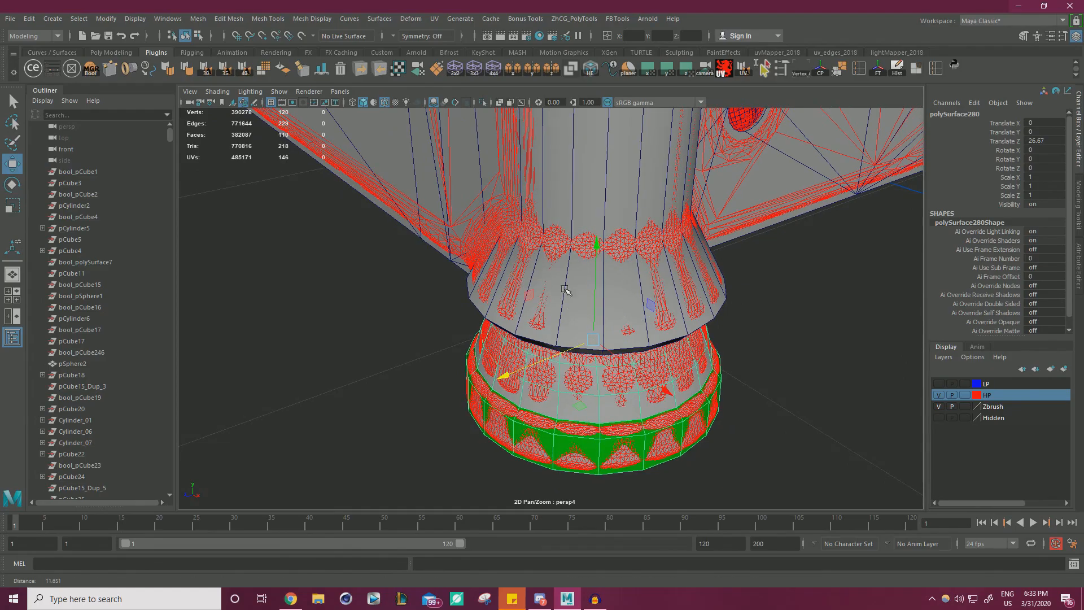
alt+drag(565, 290, 486, 296)
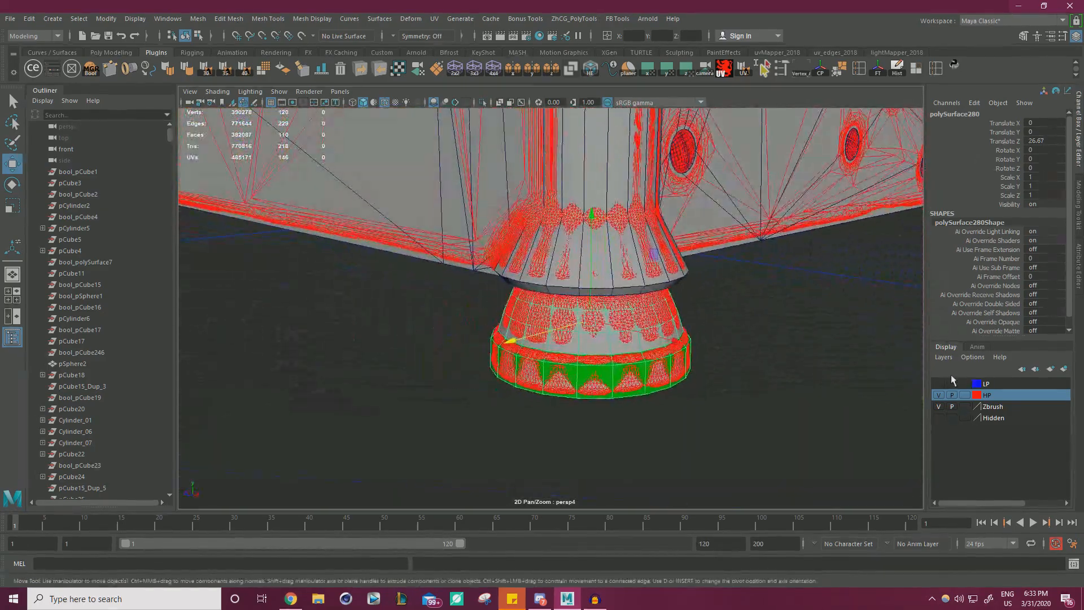
click(938, 395)
Duplicate the new foot and move the copy along X toward the leg across the frame.
alt+right_drag(755, 350, 503, 330)
alt+drag(254, 311, 350, 316)
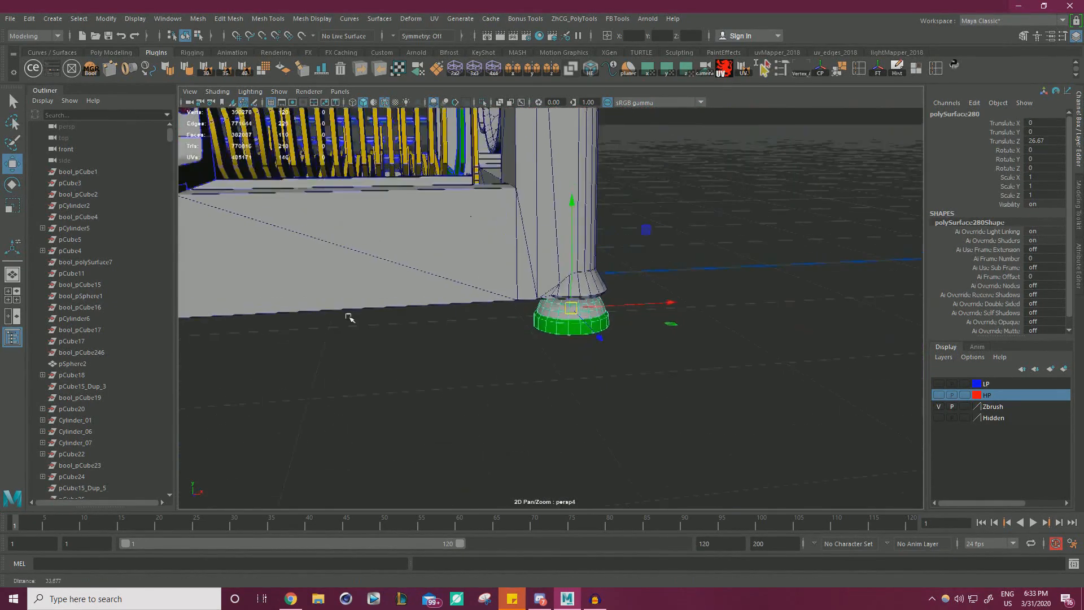
alt+right_drag(706, 351, 569, 297)
alt+drag(569, 296, 530, 298)
alt+right_drag(650, 310, 731, 325)
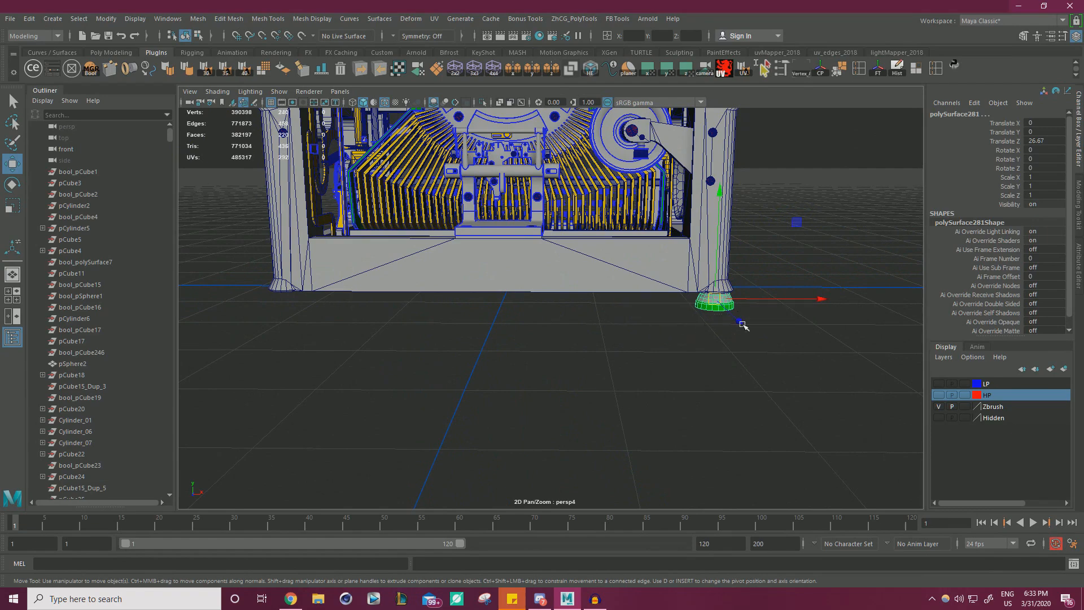
drag(820, 299, 621, 311)
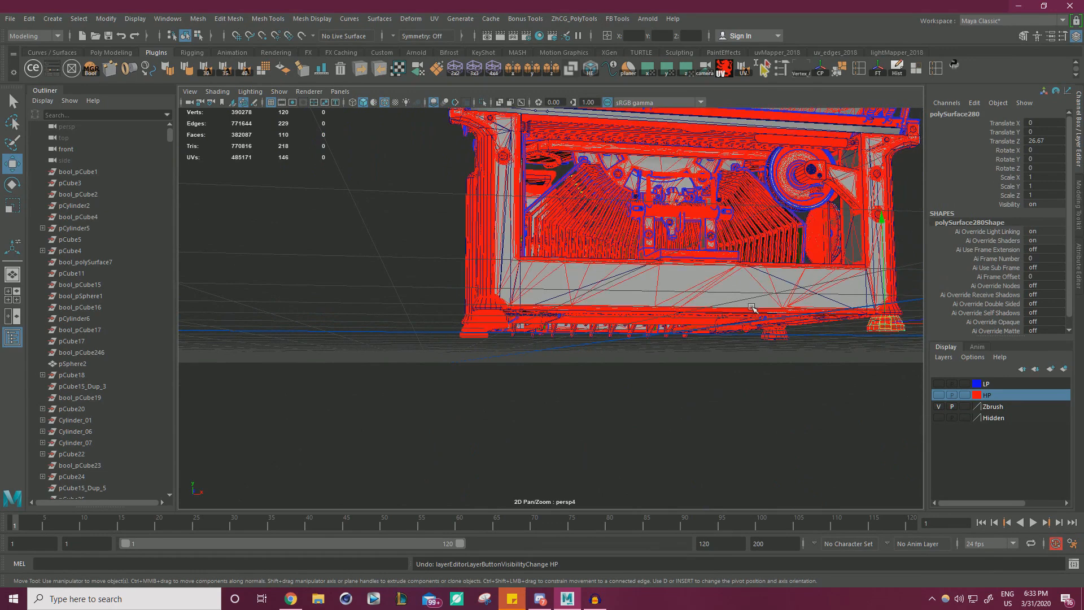
Undo the foot copy, the HP layer changes, and the deletion of the old green foot bases.
key(ctrl+z)
key(ctrl+z)
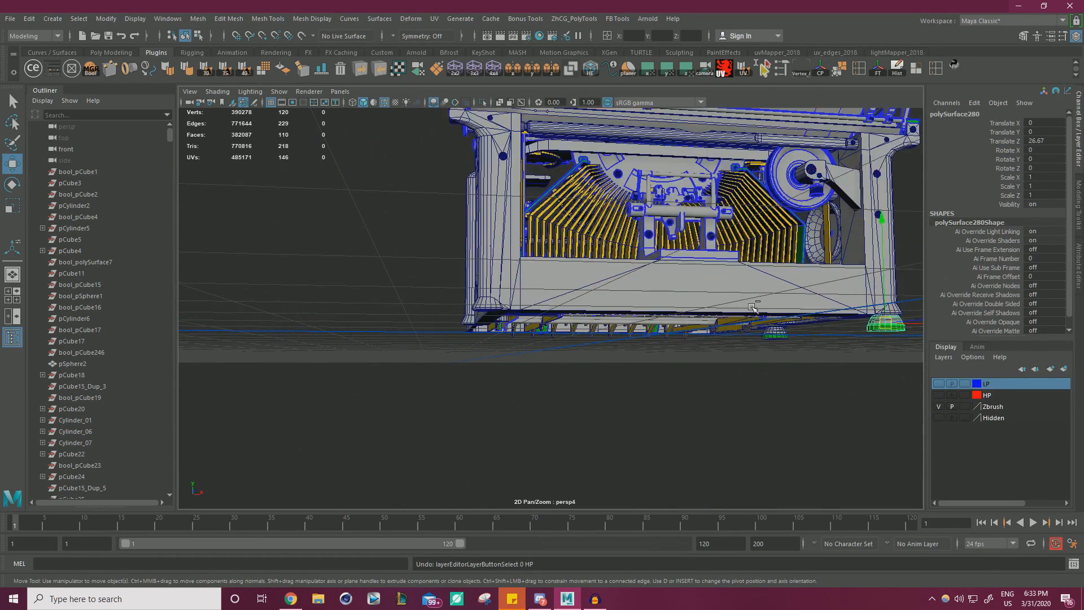
key(ctrl+z)
key(ctrl+z)
key(ctrl+z)
Try to move the new foot itself along X toward the opposite leg, and undo the move.
alt+drag(786, 319, 531, 320)
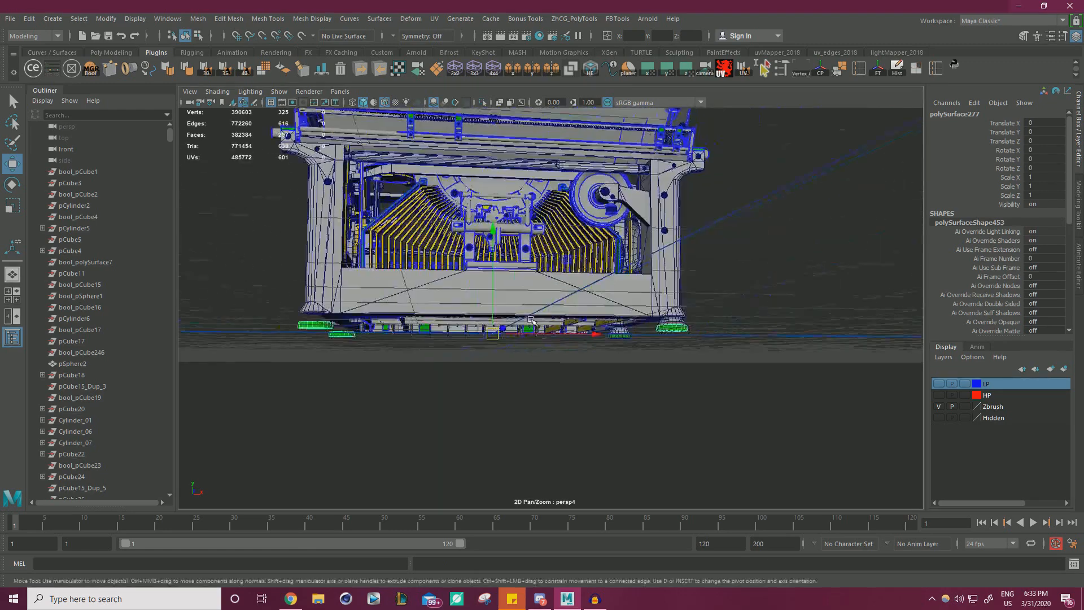
alt+right_drag(530, 320, 670, 362)
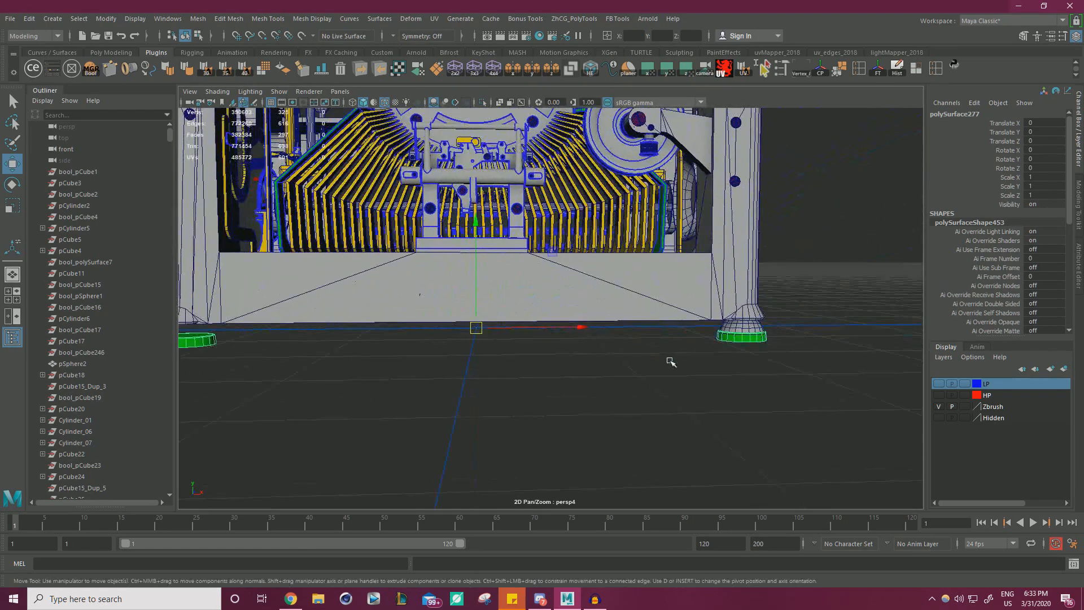
click(750, 327)
drag(804, 329, 699, 353)
alt+right_drag(744, 348, 634, 350)
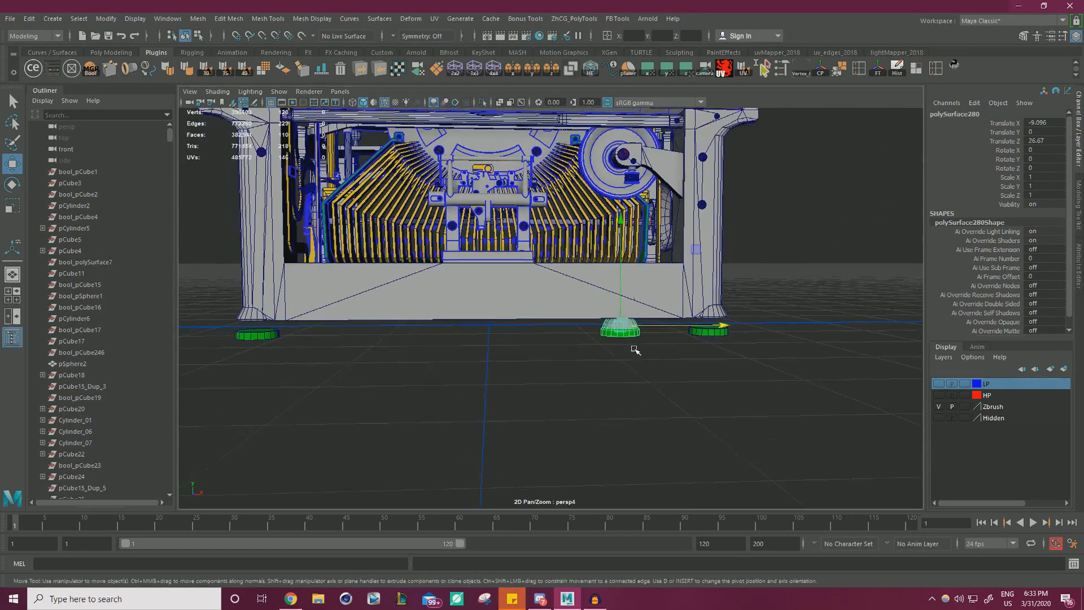
alt+middle_drag(634, 350, 725, 351)
alt+drag(776, 351, 625, 316)
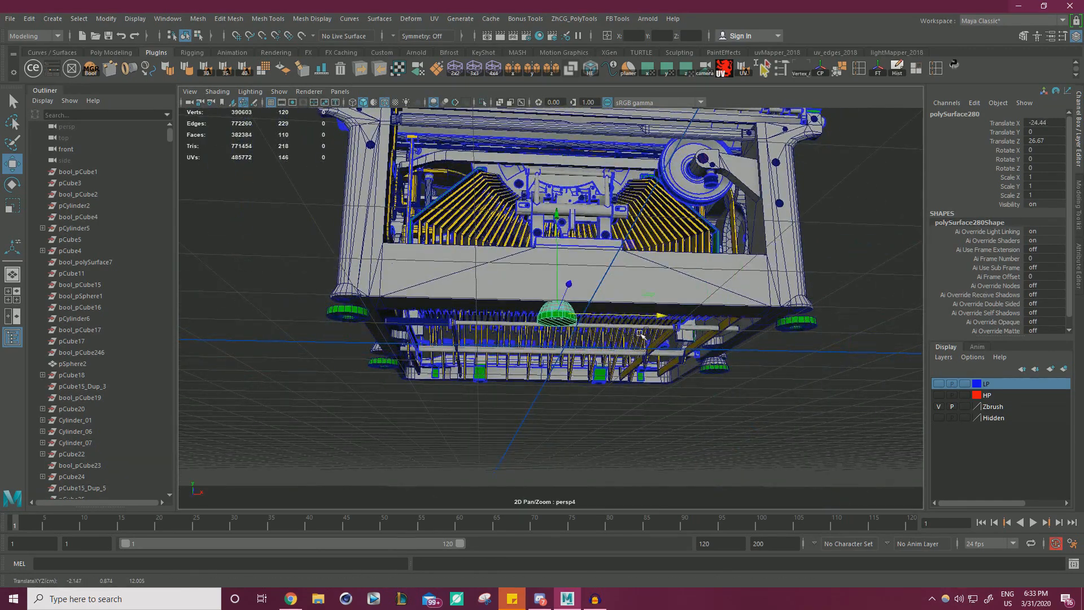
key(ctrl+z)
key(ctrl+z)
Duplicate the new foot and move the copy along X past the opposite leg, to about -52 units.
key(ctrl+d)
drag(854, 322, 323, 334)
alt+right_drag(323, 334, 395, 334)
alt+middle_drag(395, 334, 621, 316)
Poke the central face under the opposite leg's old foot to create a centre vertex.
alt+drag(621, 316, 640, 256)
alt+right_drag(641, 255, 595, 274)
click(591, 256)
click(597, 243)
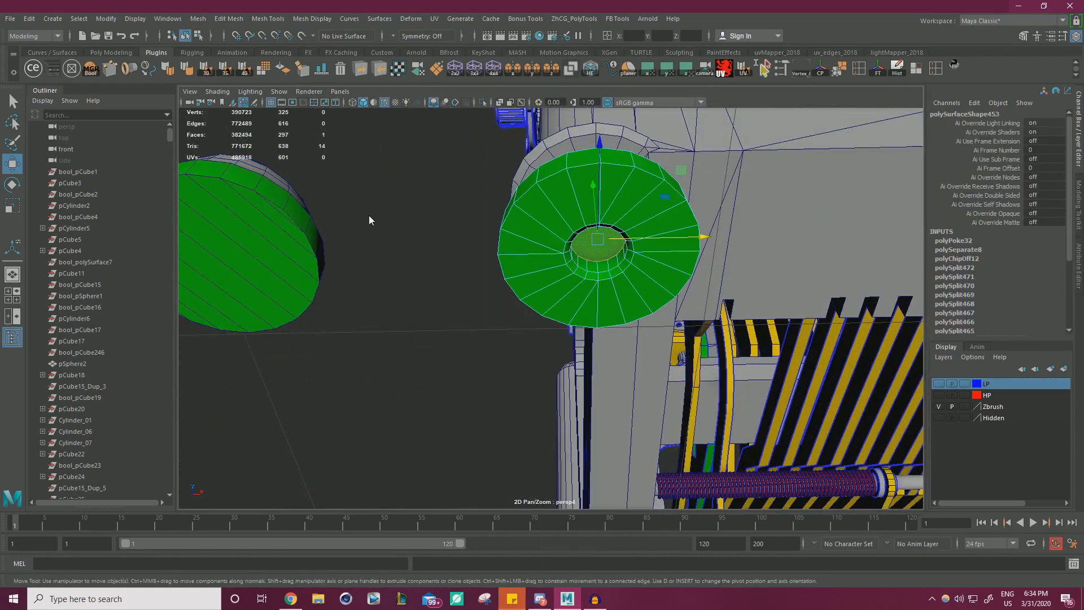
shift+right_drag(371, 220, 418, 186)
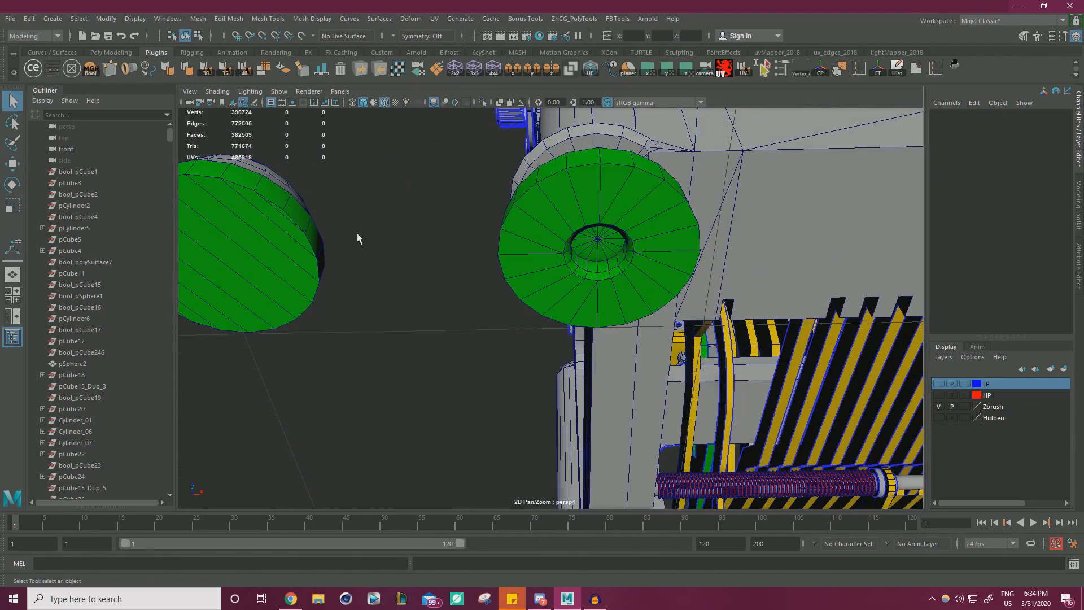
Snap the copied foot along X to the old foot's centre vertex, at Translate X -44.586.
click(315, 235)
key(w)
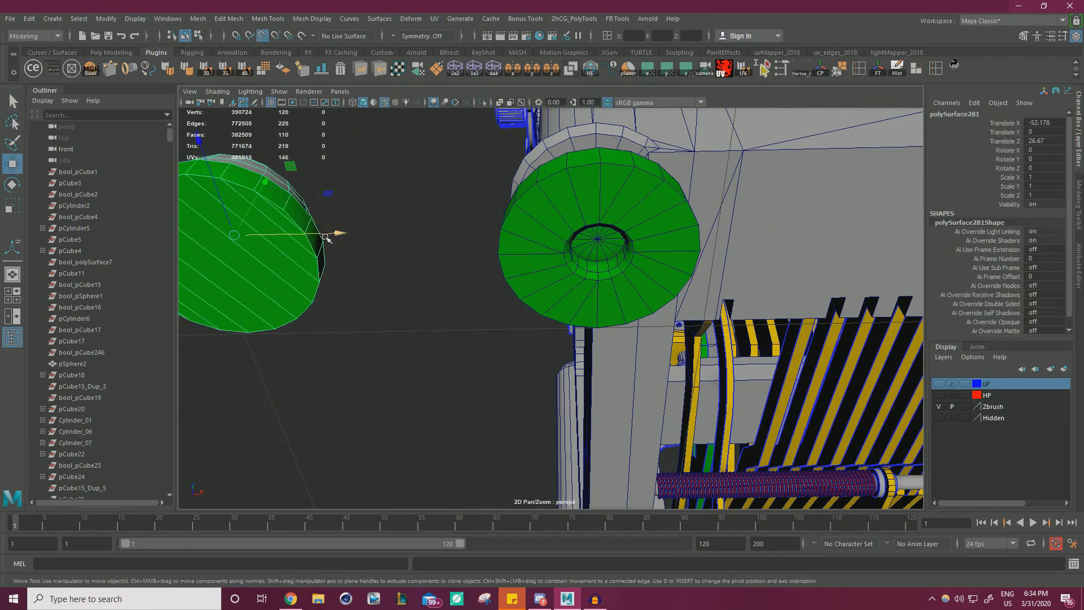
drag(326, 238, 696, 229)
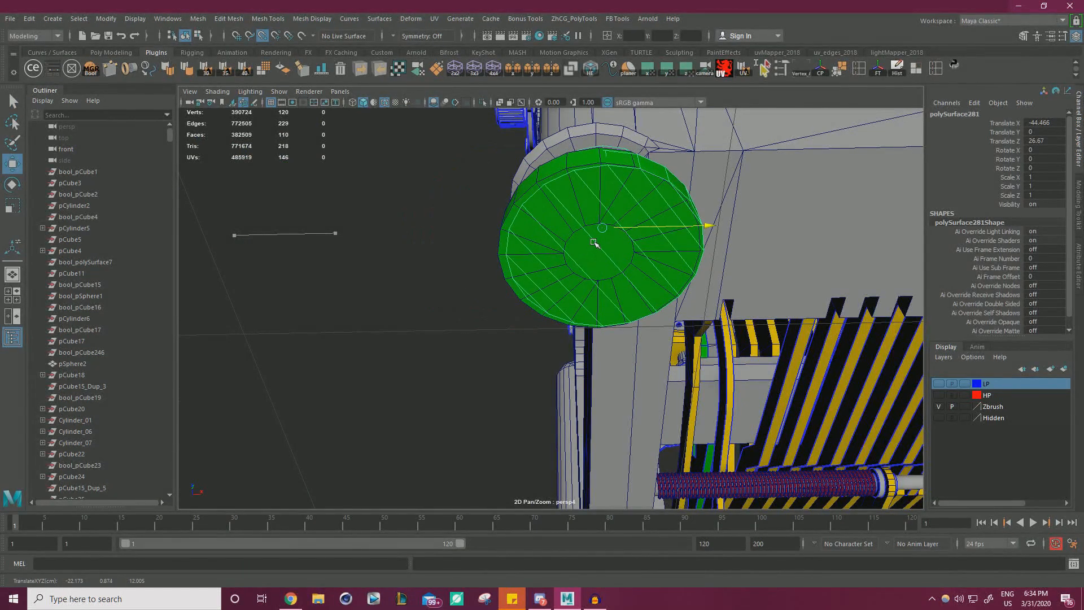
middle_drag(592, 244, 589, 244)
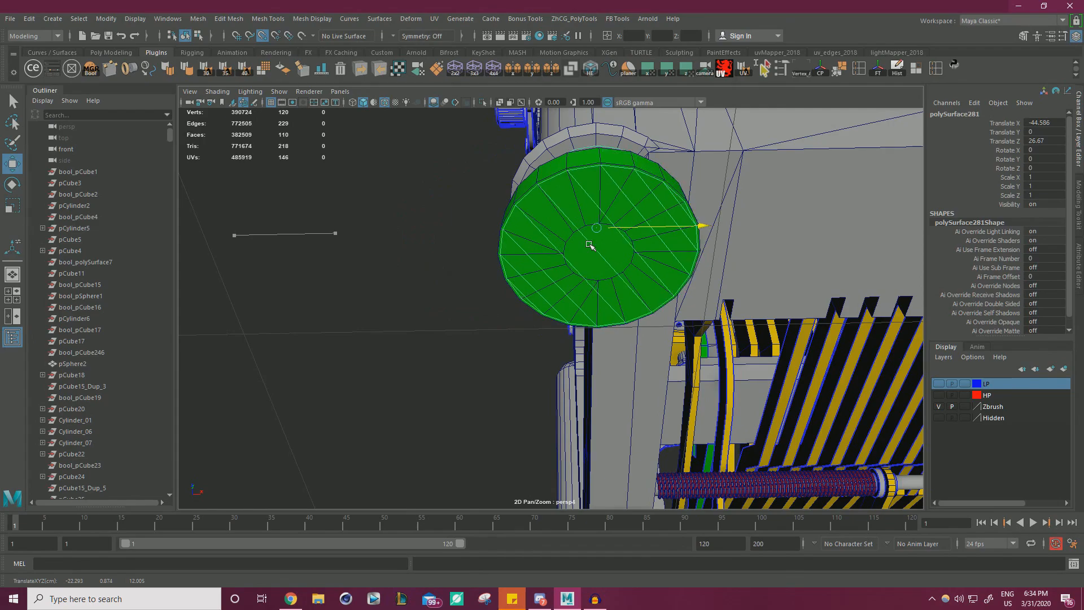
Duplicate the snapped foot and move the copy along Z to the remaining leg, at about Translate Z -0.324.
alt+drag(616, 252, 732, 361)
alt+right_drag(731, 361, 611, 304)
alt+middle_drag(612, 304, 709, 293)
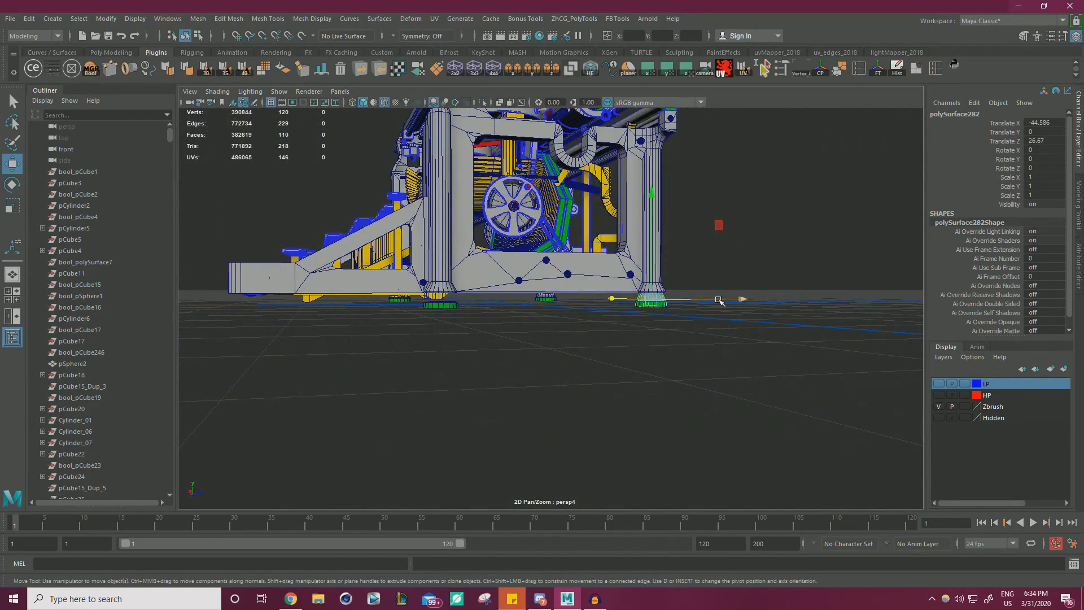
drag(718, 299, 520, 310)
Snap the last copied foot along Z onto the old foot's vertices, at Translate Z 0.
alt+right_drag(520, 310, 586, 288)
alt+drag(586, 287, 637, 266)
alt+right_drag(636, 266, 694, 316)
alt+right_drag(615, 229, 650, 223)
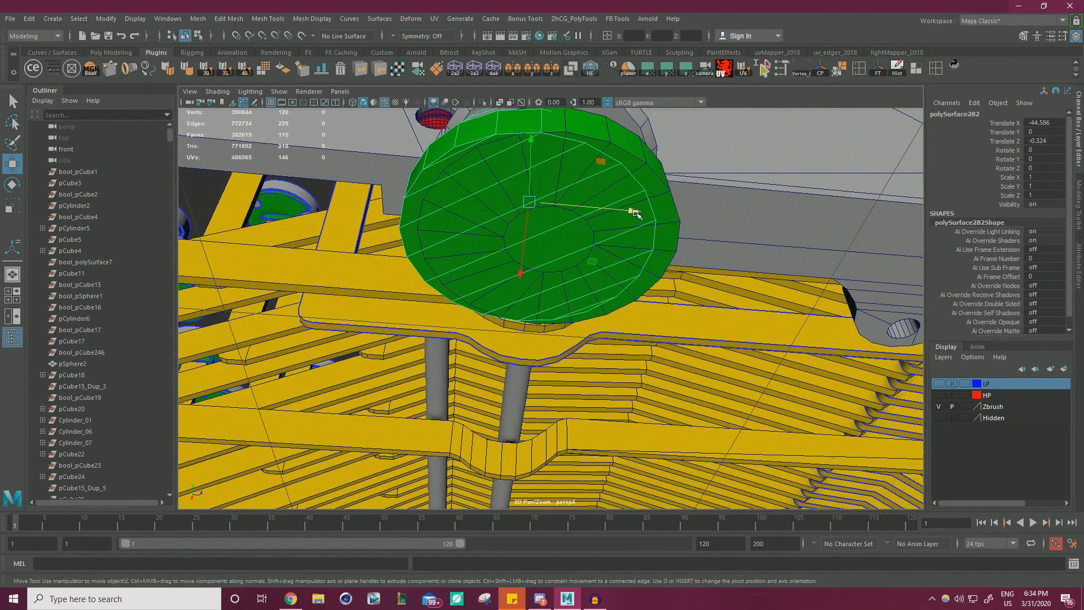
key(v)
drag(635, 214, 566, 134)
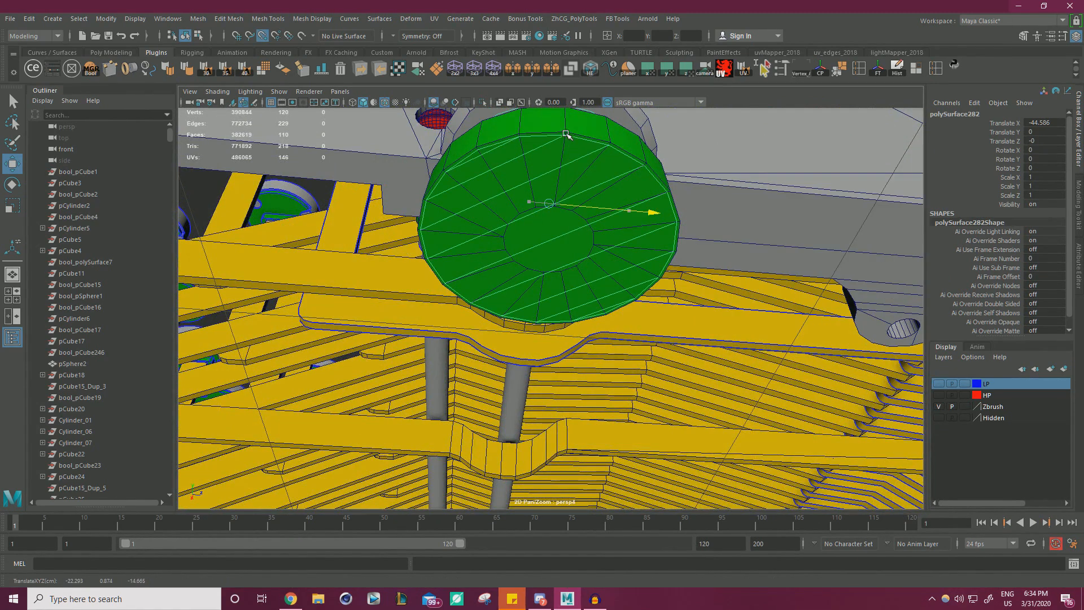
Delete the old leg feet mesh underneath the new copies.
click(607, 137)
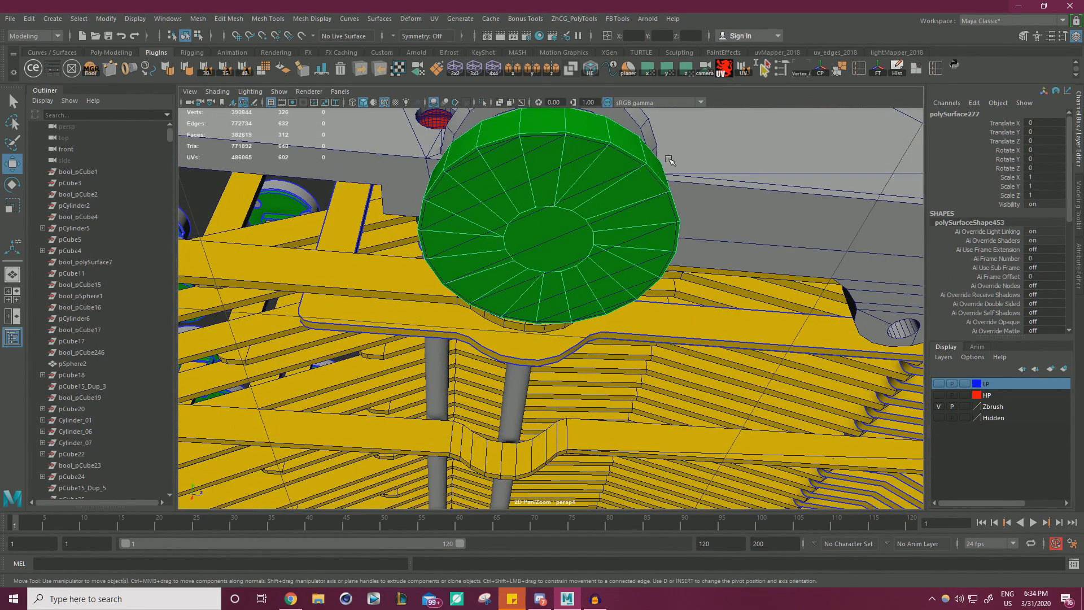
key(Delete)
alt+right_drag(776, 185, 661, 252)
alt+drag(661, 252, 525, 300)
Select the new feet on the legs, combine them into one mesh, and clear the selection.
click(526, 301)
alt+right_drag(525, 301, 468, 301)
alt+middle_drag(593, 296, 457, 308)
click(706, 302)
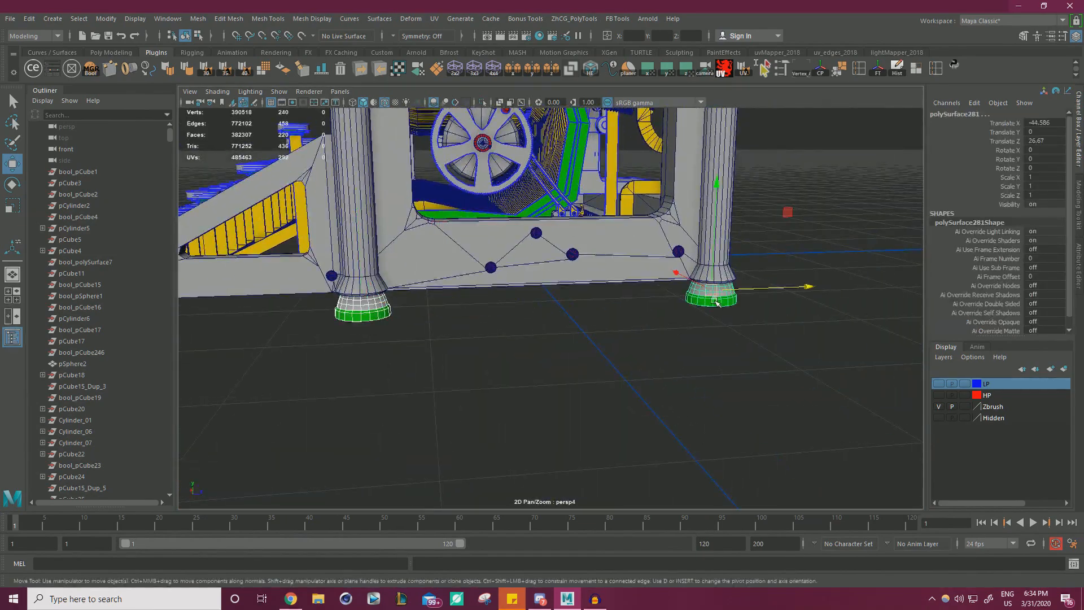
alt+right_drag(706, 302, 581, 293)
alt+drag(581, 293, 728, 312)
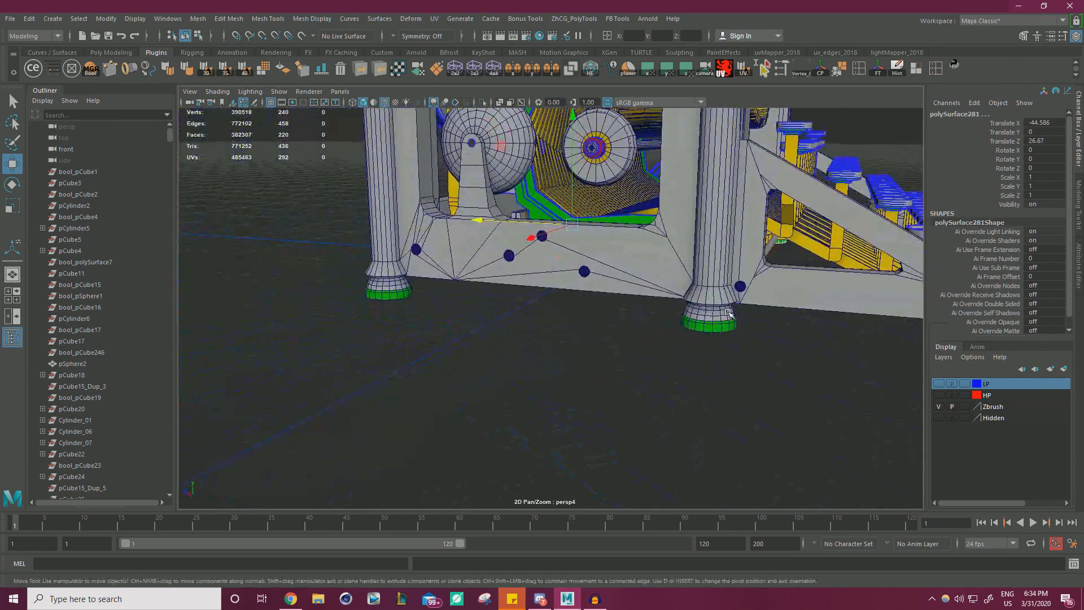
click(197, 18)
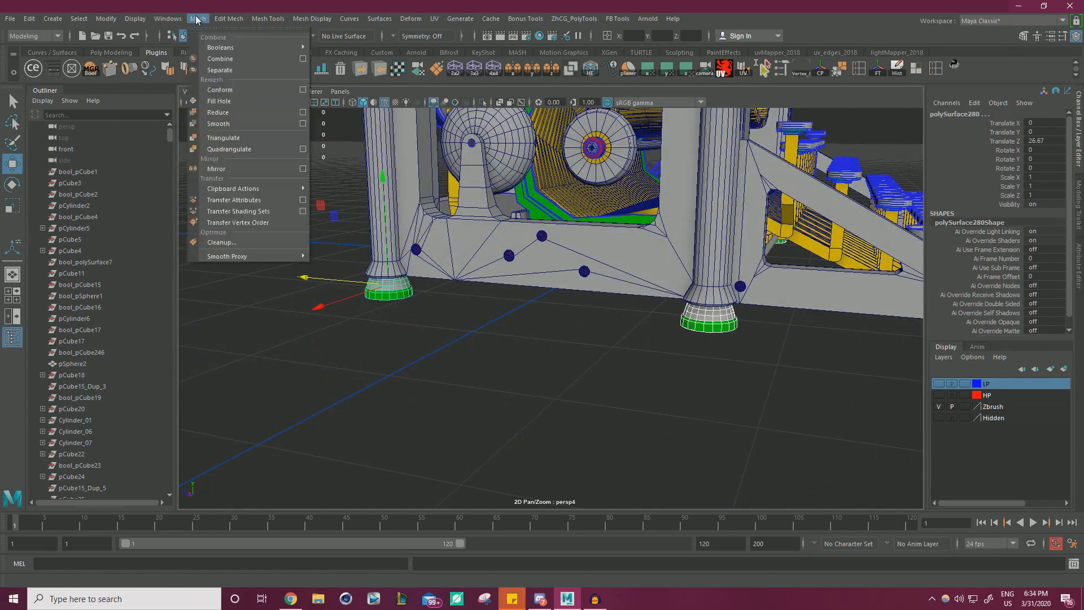
click(213, 59)
alt+drag(516, 346, 516, 368)
click(436, 339)
click(356, 367)
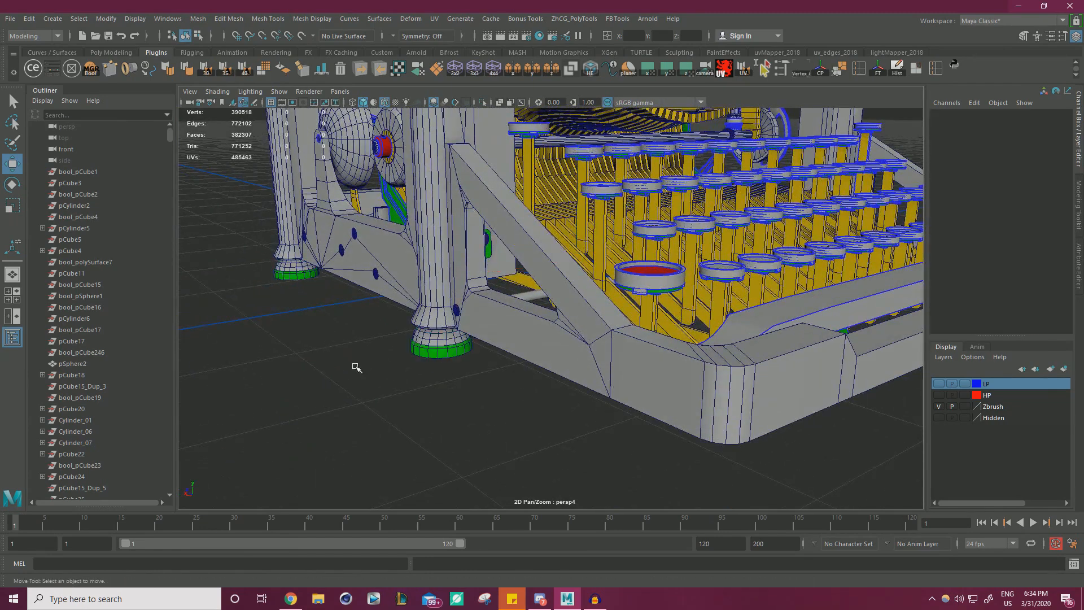
Open the UV Editor, move its window clear of the legs, and select the combined feet to display their UVs.
click(434, 19)
click(457, 35)
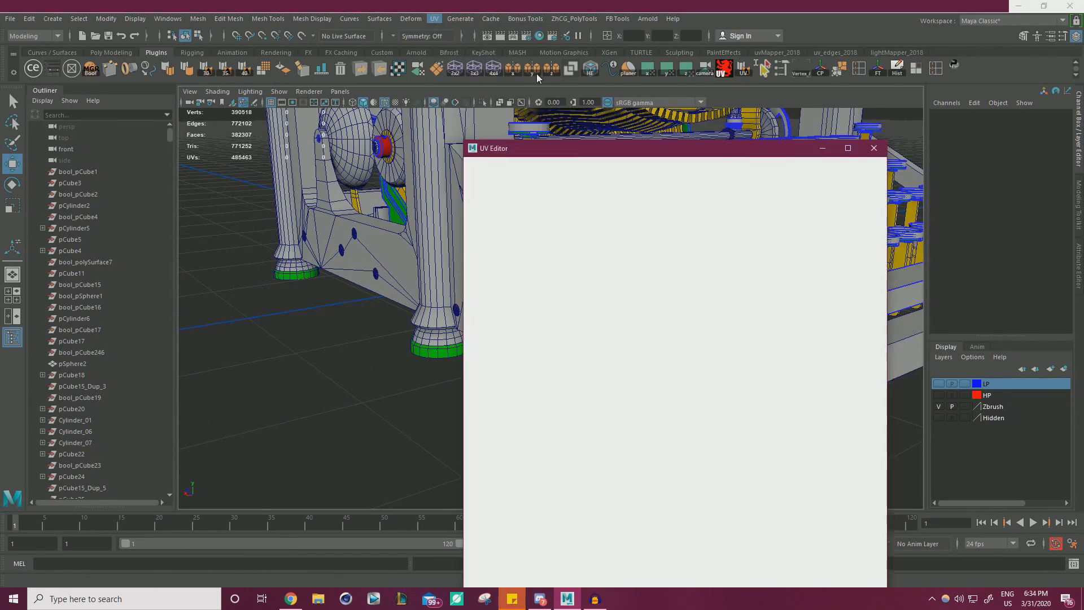
drag(564, 148, 685, 222)
click(441, 355)
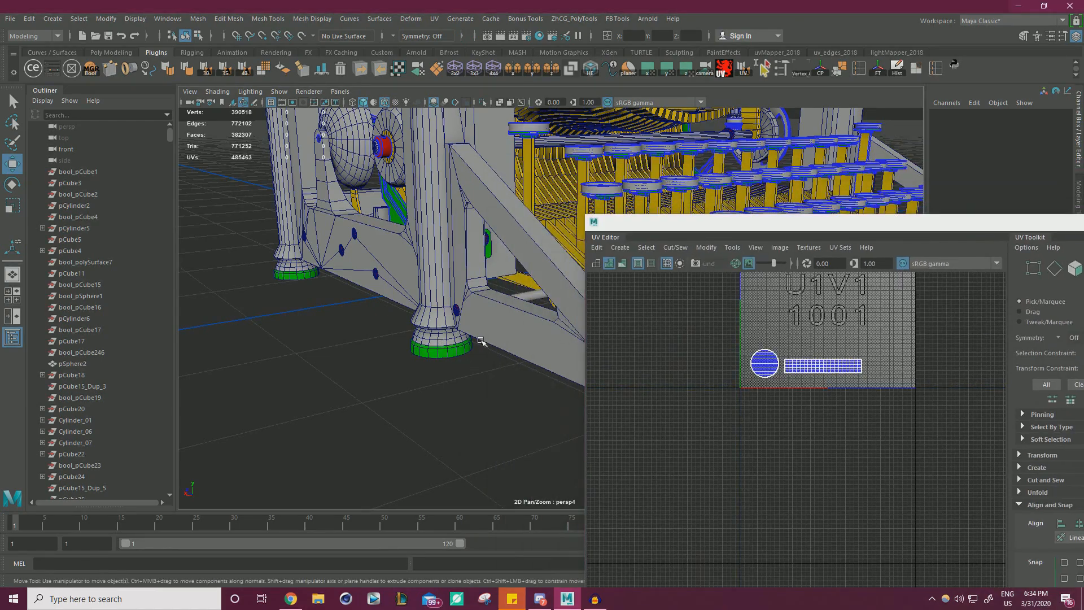
Examine the typewriter's foot caps from below and from the sides, alongside their UV shells.
alt+drag(481, 342, 329, 268)
alt+middle_drag(332, 270, 518, 307)
alt+right_drag(518, 307, 542, 322)
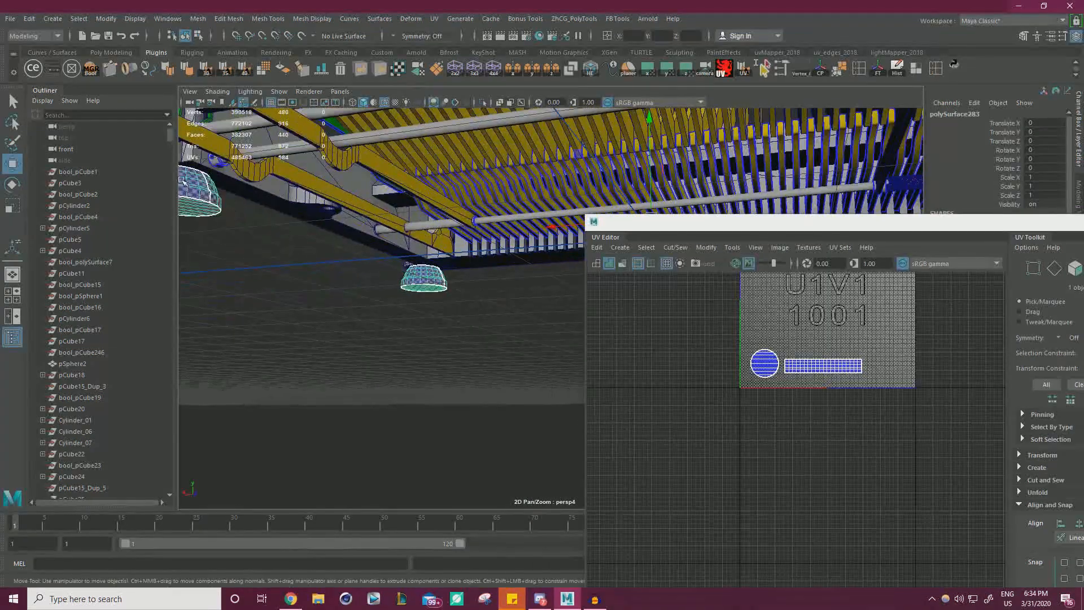
alt+drag(390, 261, 406, 299)
alt+middle_drag(508, 285, 370, 244)
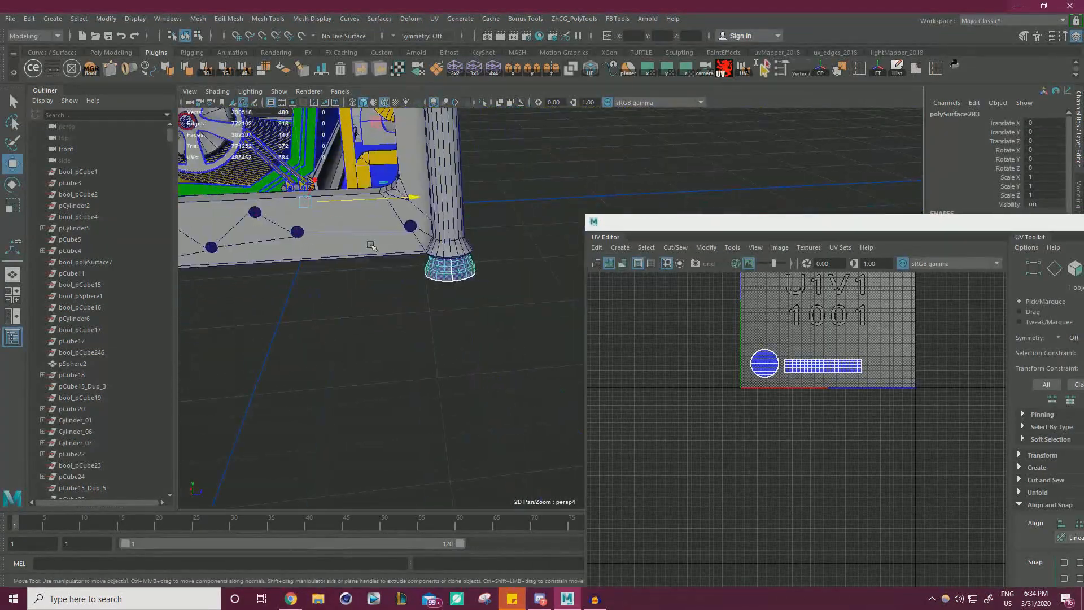
alt+drag(432, 259, 489, 243)
alt+middle_drag(489, 244, 432, 224)
Select the faces of individual foot caps to check their overlapping UV shells, then return to object selection.
right_click(550, 223)
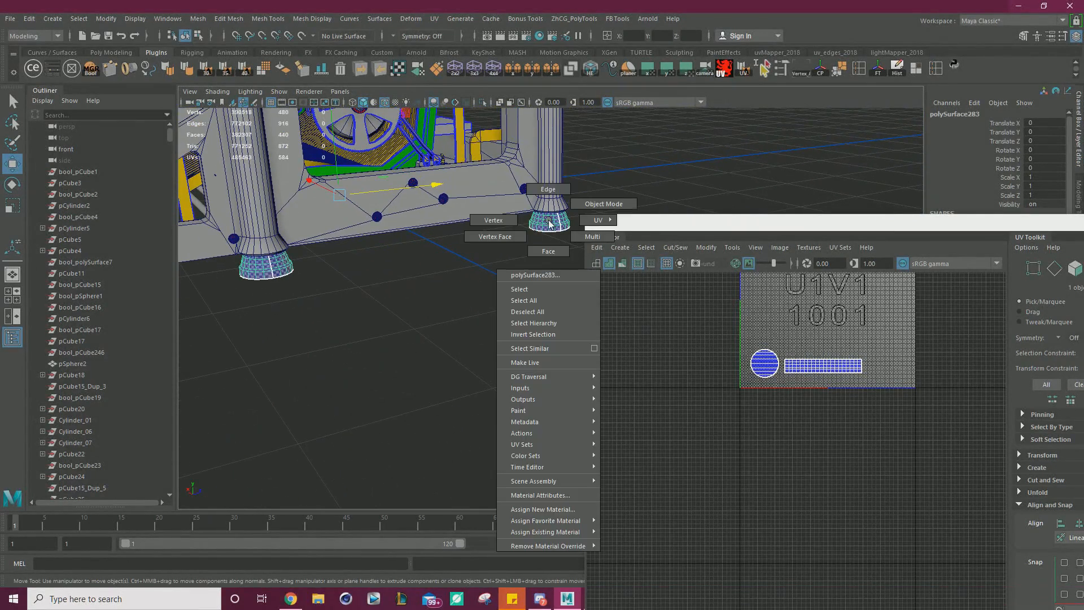
right_drag(579, 213, 550, 244)
double_click(547, 231)
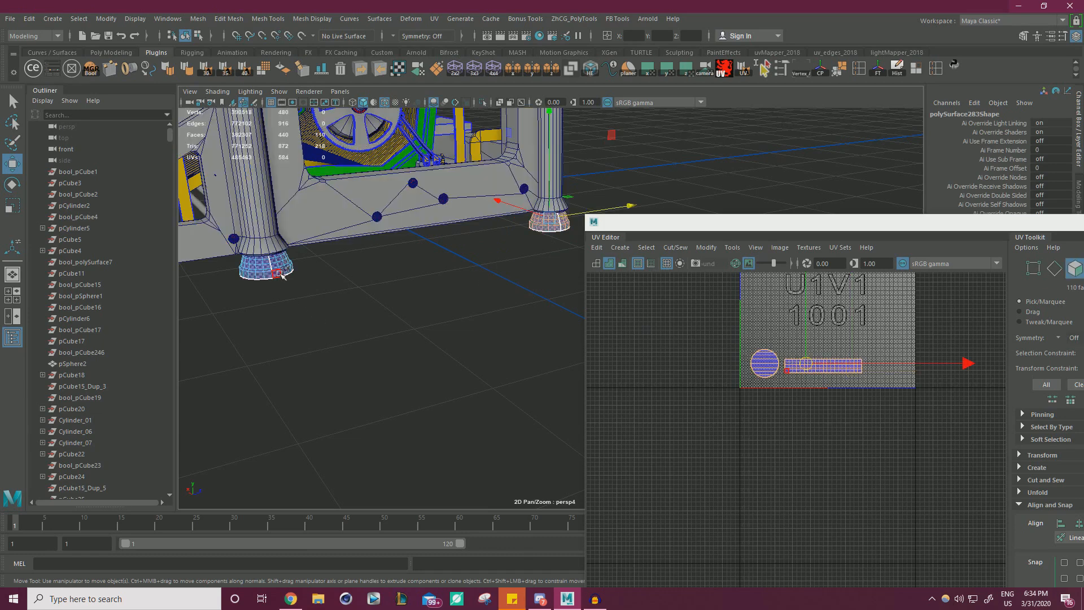
key(e)
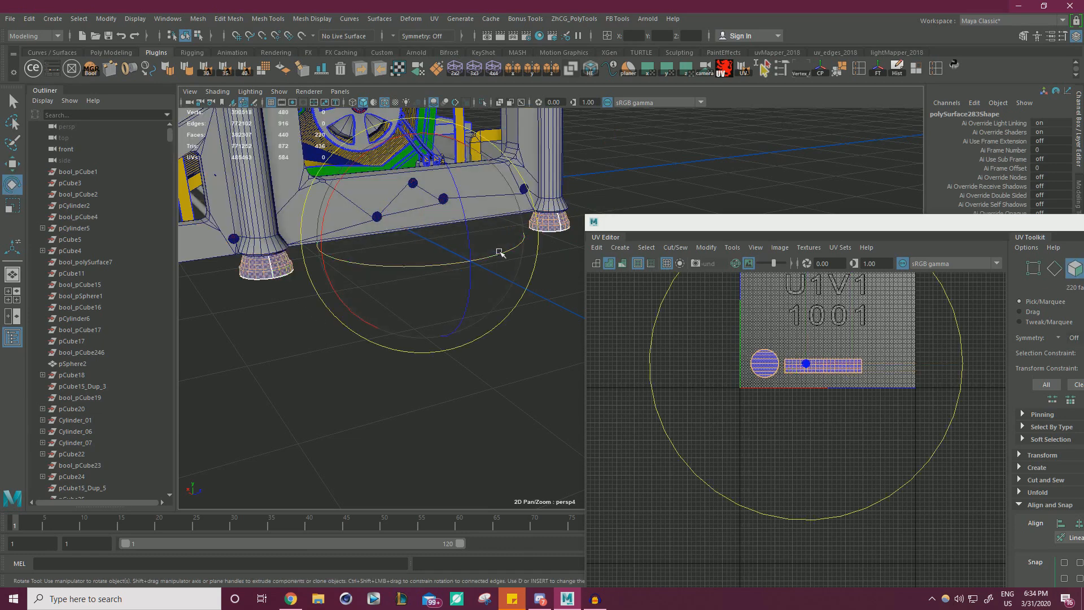
alt+right_drag(509, 263, 450, 273)
alt+drag(450, 273, 452, 293)
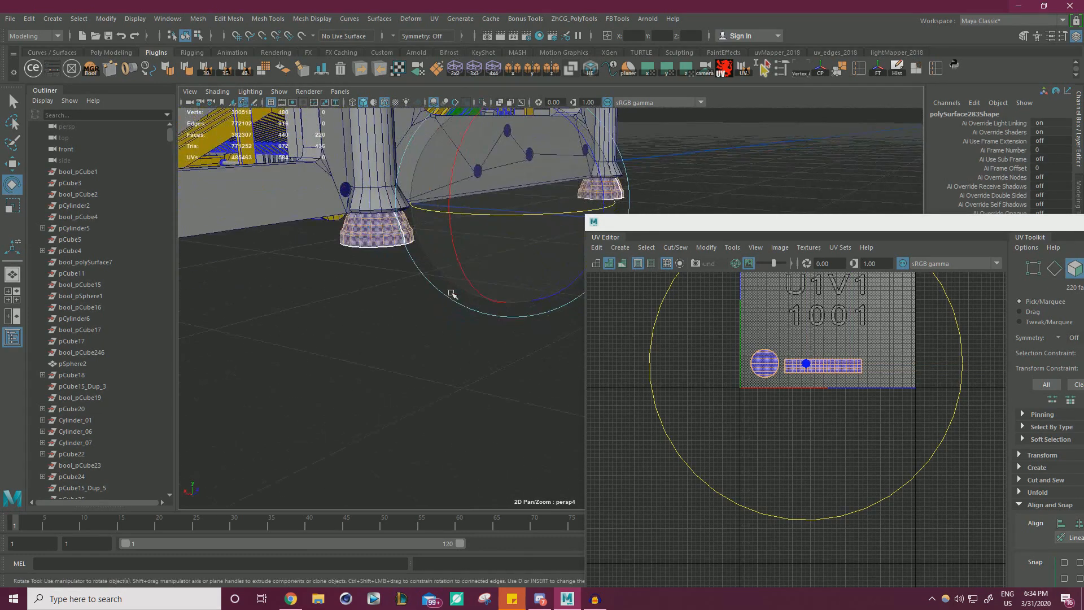
double_click(364, 235)
alt+drag(408, 255, 466, 266)
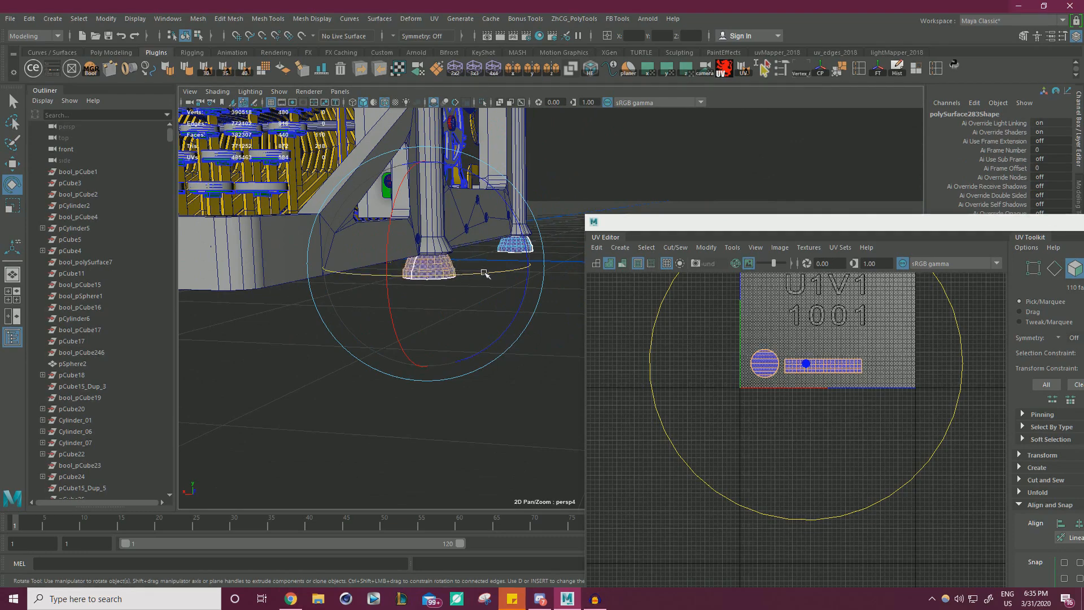
alt+drag(467, 277, 419, 191)
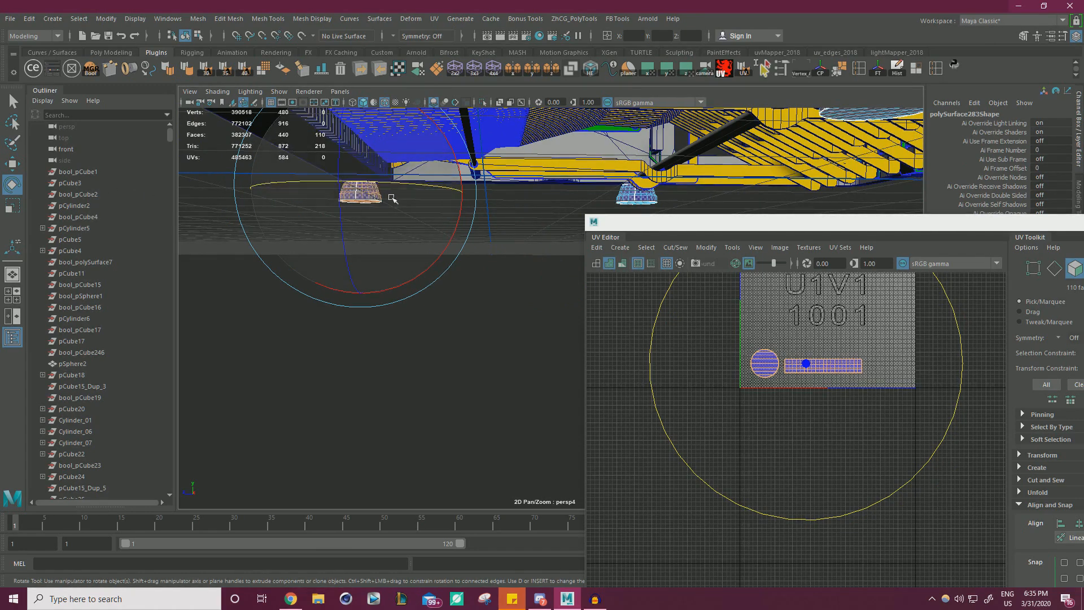
alt+right_drag(392, 198, 271, 189)
alt+drag(271, 189, 361, 223)
right_drag(490, 169, 536, 157)
click(617, 157)
alt+right_drag(653, 175, 523, 194)
alt+drag(523, 193, 596, 192)
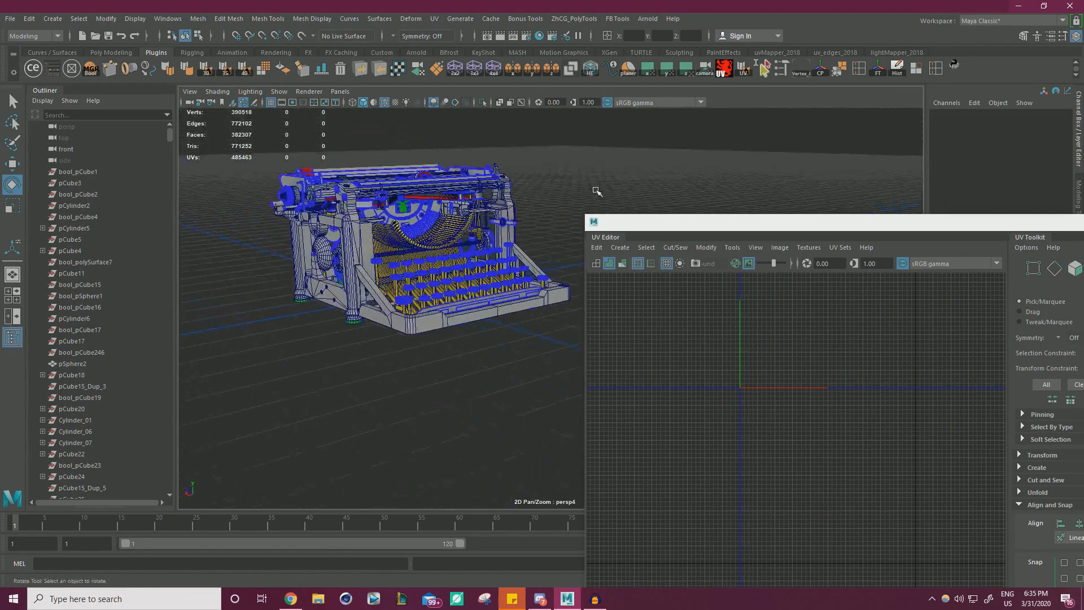
Dismiss the UV Editor and add the green foot caps to the LP display layer.
alt+right_drag(596, 192, 828, 215)
double_click(769, 223)
alt+right_drag(760, 238, 636, 226)
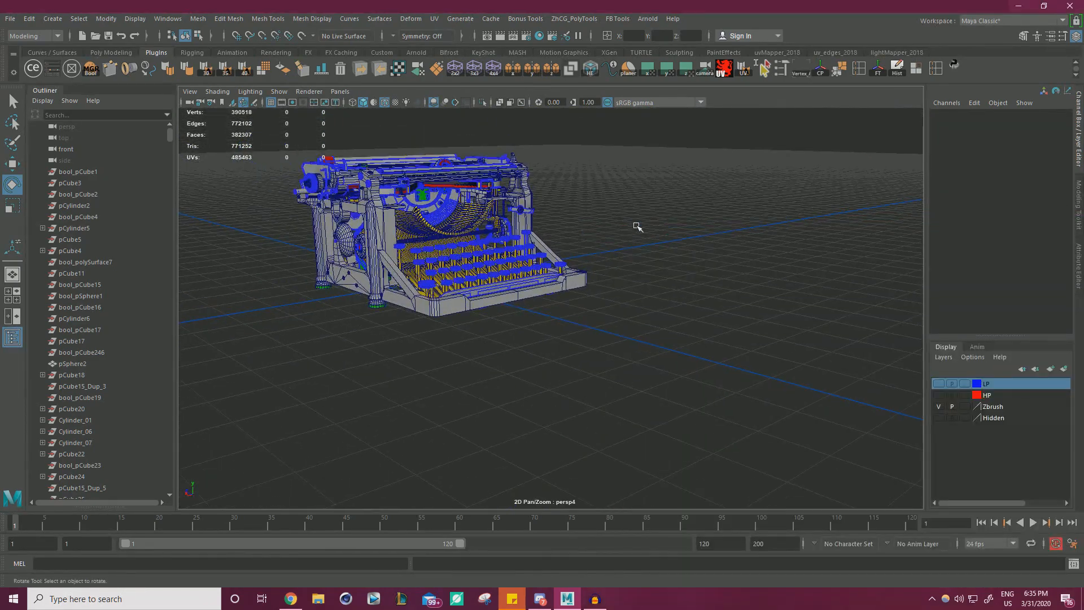
alt+drag(637, 225, 743, 218)
scroll(678, 220, up, 4)
alt+middle_drag(612, 217, 555, 257)
scroll(555, 257, up, 3)
click(619, 299)
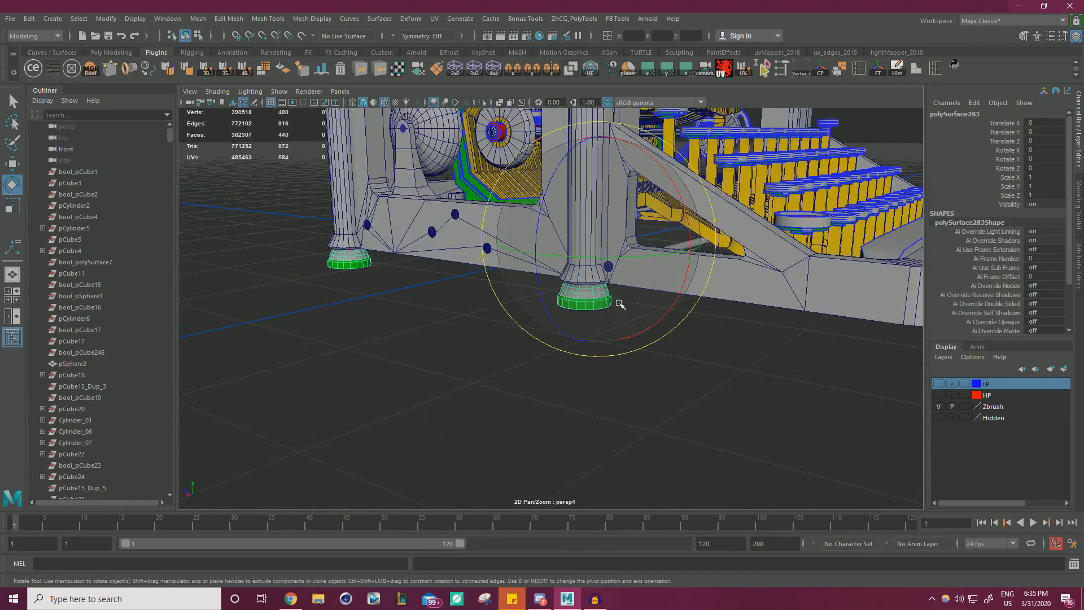
key(w)
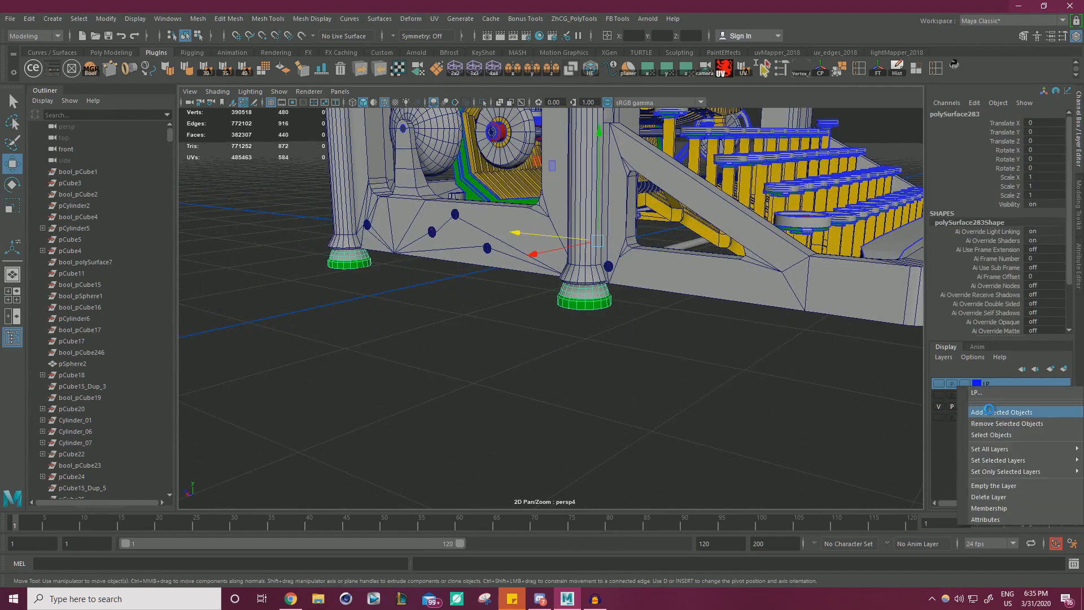
click(987, 412)
click(671, 361)
Examine the remaining typewriter parts around the keyboard, frame and side mechanism for the next piece to process.
alt+right_drag(660, 360, 506, 317)
alt+drag(506, 317, 350, 339)
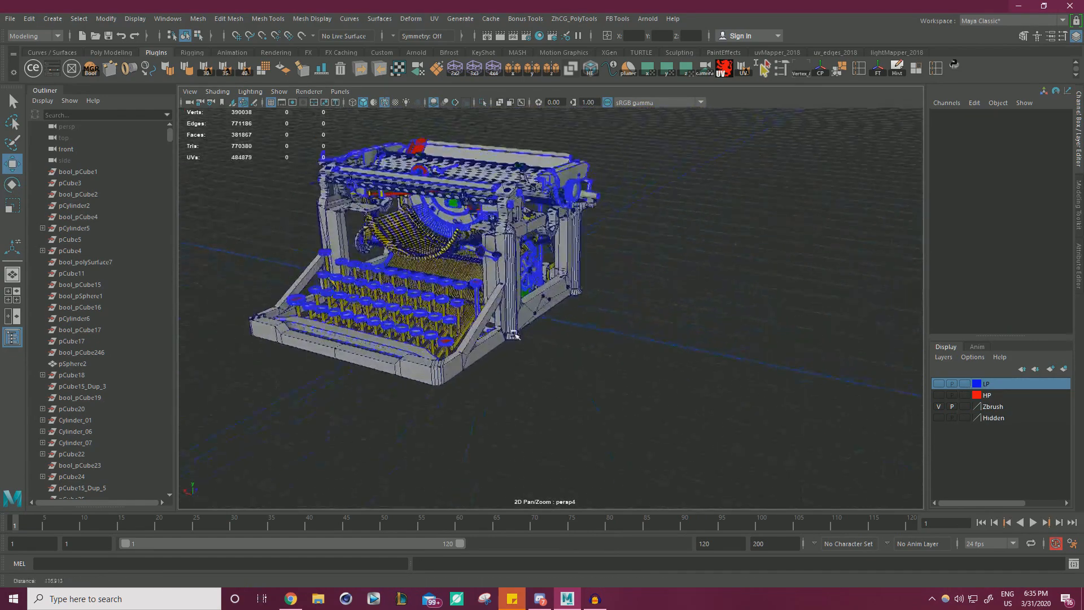
alt+middle_drag(551, 325, 674, 340)
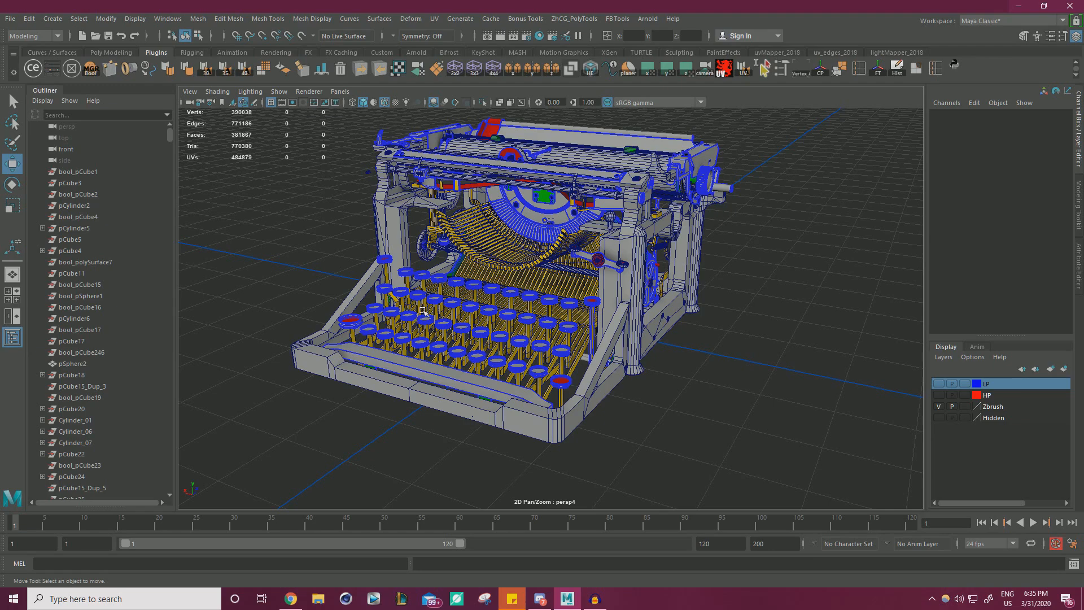
alt+drag(730, 215, 446, 272)
alt+right_drag(445, 271, 790, 316)
alt+drag(802, 322, 638, 266)
alt+right_drag(638, 267, 509, 266)
alt+drag(508, 265, 796, 305)
alt+drag(677, 261, 768, 263)
alt+right_drag(706, 263, 753, 273)
alt+drag(752, 273, 847, 277)
alt+right_drag(790, 271, 750, 278)
alt+drag(751, 278, 683, 265)
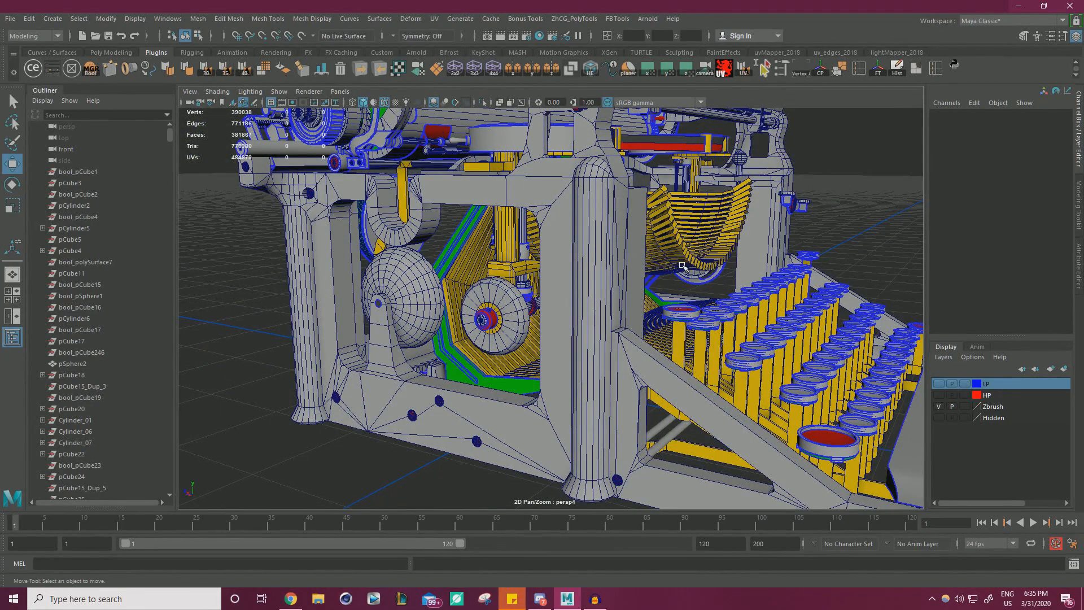
Delete the small separate piece sitting in the centre hole of the rounded bell on the typewriter's side.
click(430, 296)
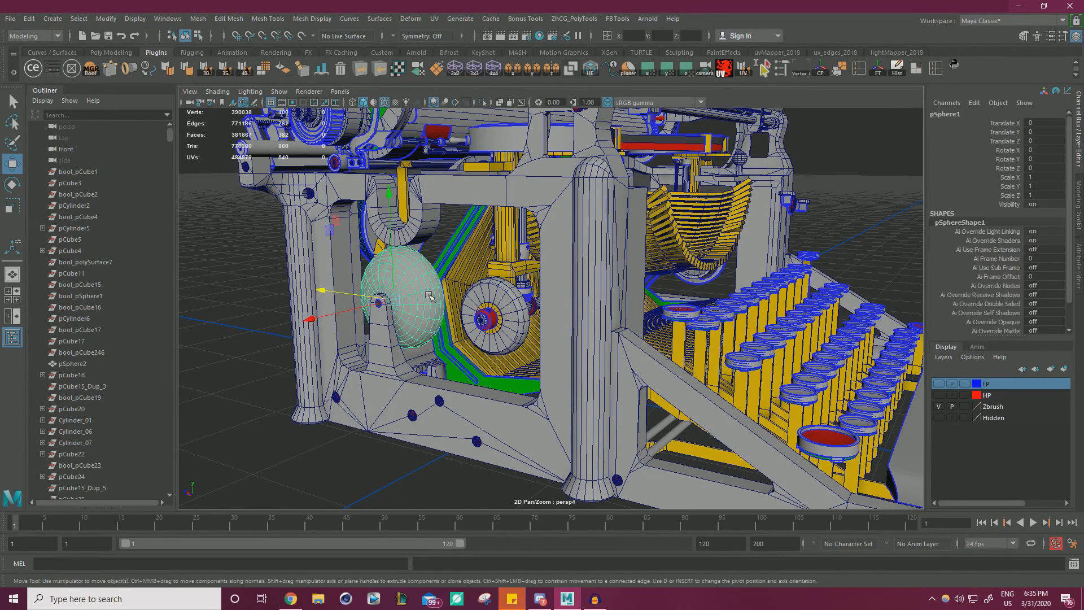
key(f)
alt+drag(677, 288, 486, 288)
alt+right_drag(508, 293, 606, 300)
mouse_move(573, 301)
alt+mouse_down()
mouse_move(687, 303)
mouse_move(564, 316)
alt+mouse_up()
alt+right_drag(565, 316, 621, 316)
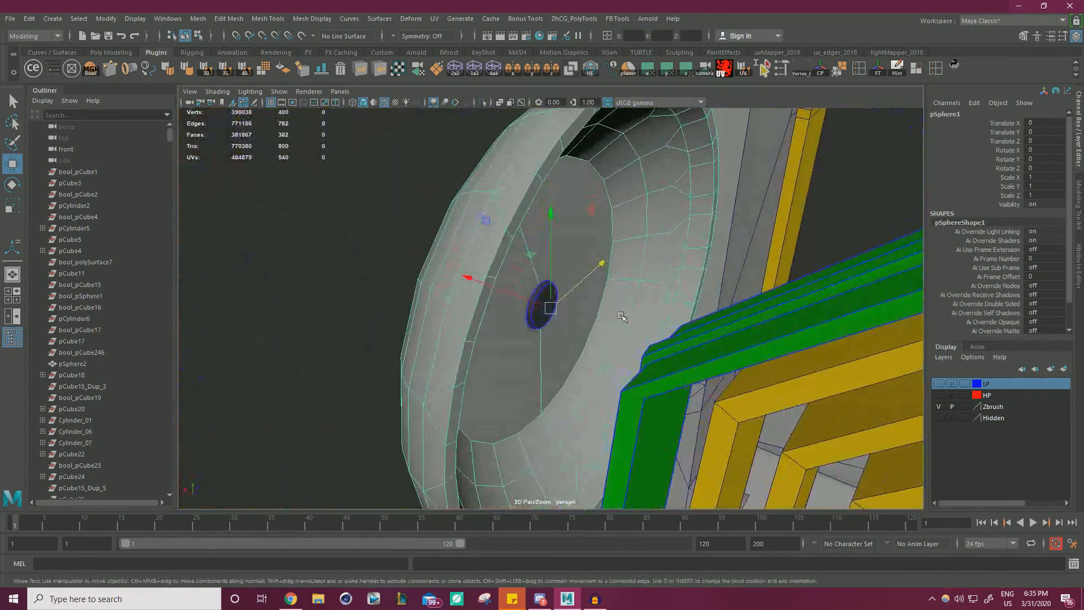
click(536, 326)
alt+right_drag(536, 326, 528, 302)
alt+drag(528, 302, 582, 308)
key(Delete)
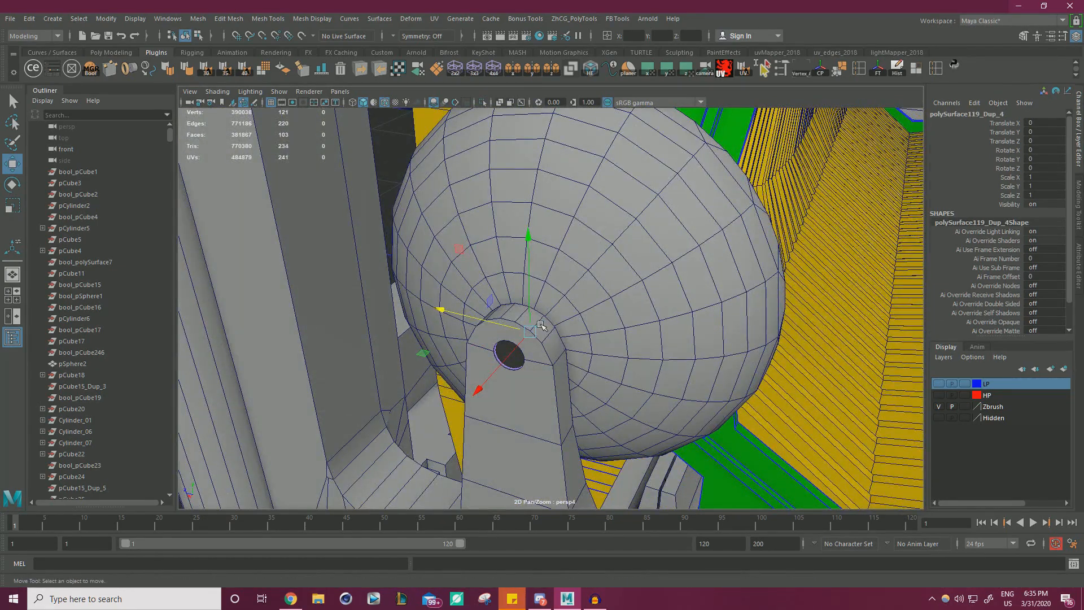
Isolate the rounded bell in the viewport and face its hollow back side.
alt+right_drag(578, 326, 541, 292)
click(585, 286)
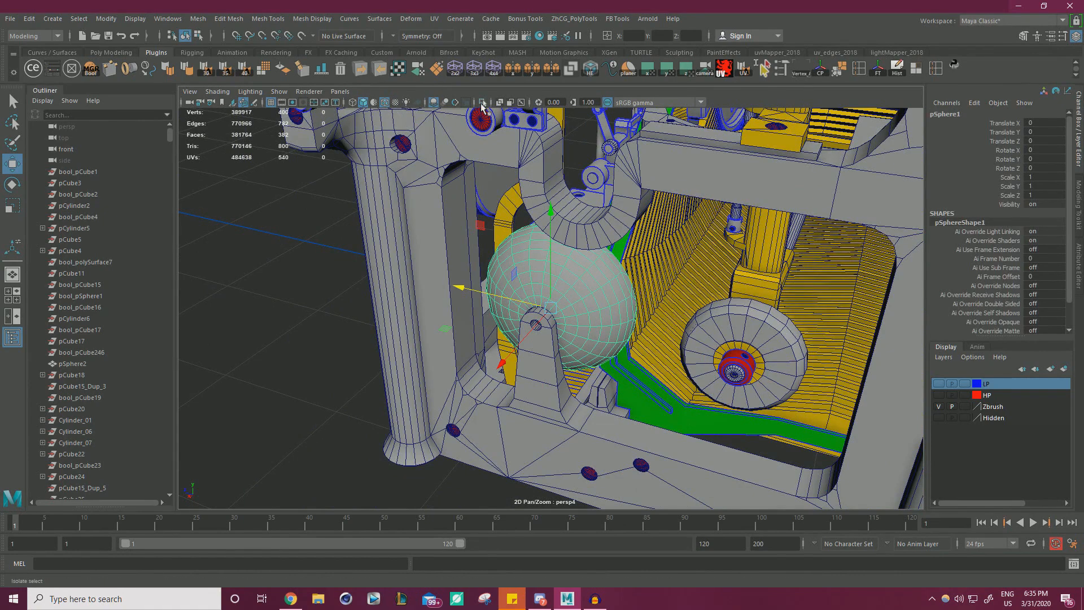
click(483, 102)
alt+drag(757, 220, 570, 235)
alt+right_drag(587, 236, 672, 236)
alt+drag(673, 236, 595, 226)
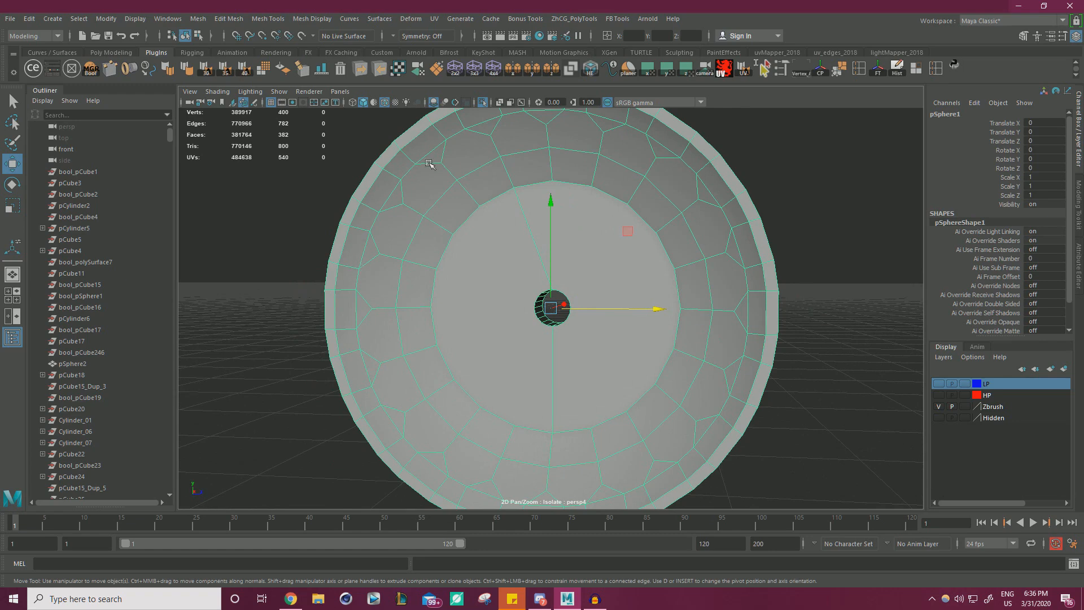
alt+drag(761, 259, 699, 234)
alt+drag(430, 242, 390, 201)
Collapse the short edges running around the outer honeycomb ring inside the bell's hollow side.
right_drag(389, 201, 390, 165)
click(391, 199)
shift+click(412, 160)
shift+click(388, 254)
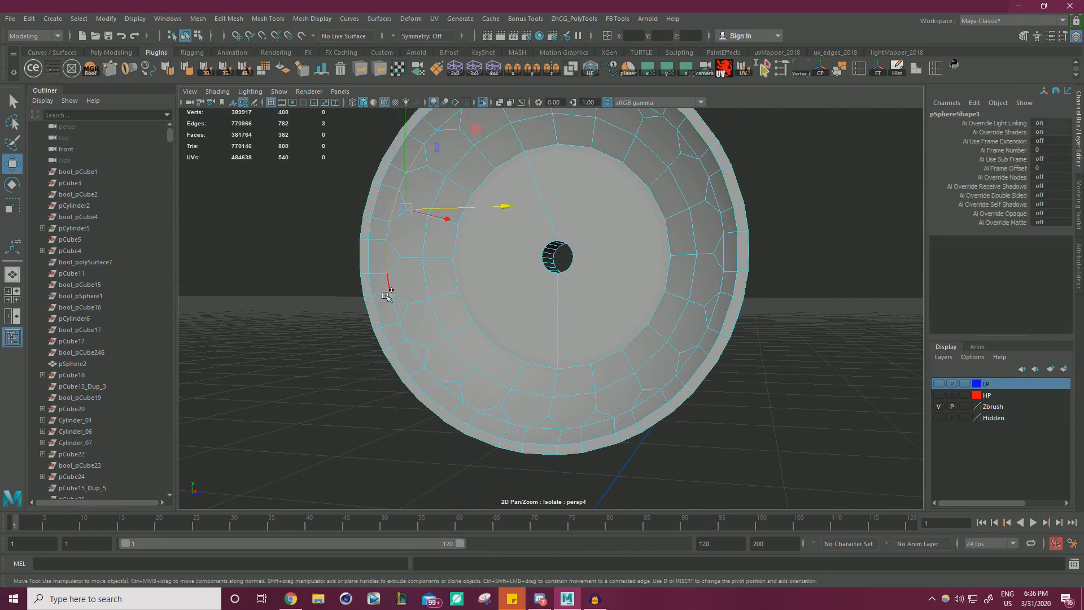
shift+click(394, 311)
shift+click(422, 358)
shift+click(452, 392)
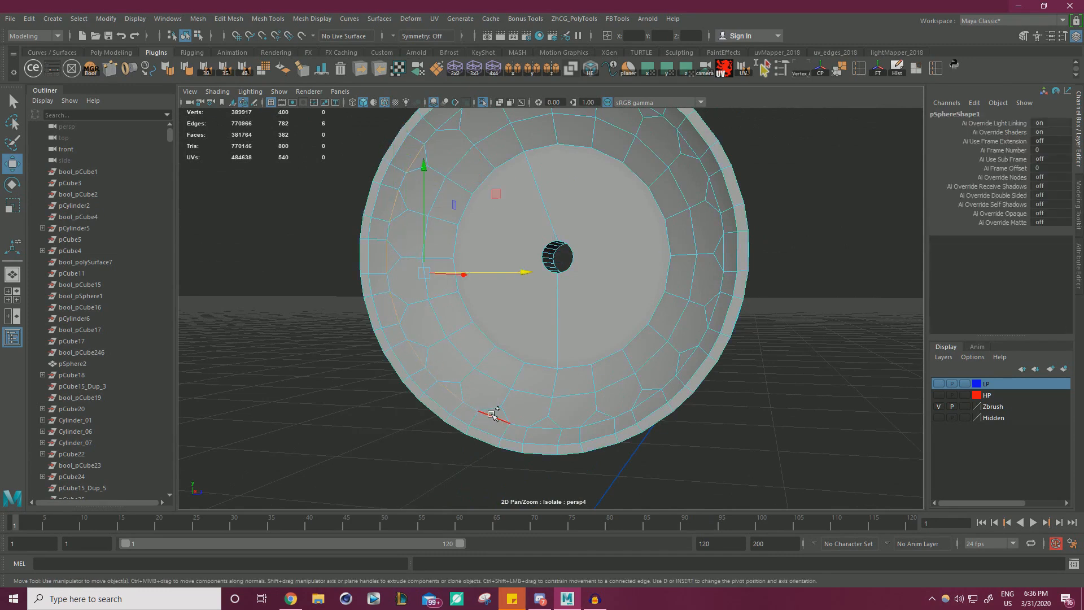
shift+click(496, 416)
shift+click(547, 428)
shift+click(598, 422)
shift+click(645, 404)
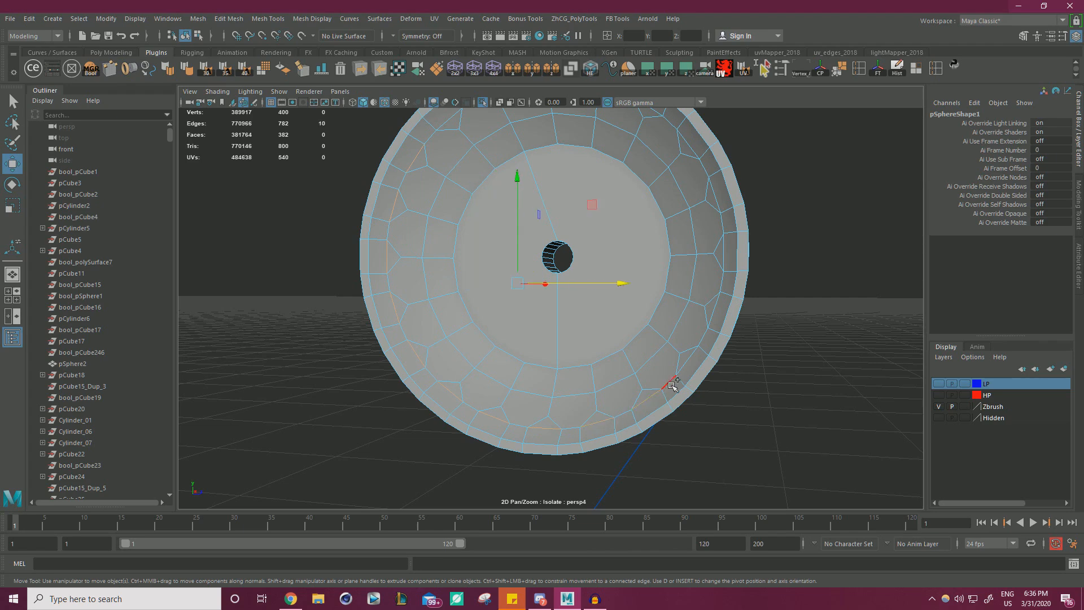
shift+click(688, 364)
shift+click(719, 307)
shift+click(725, 261)
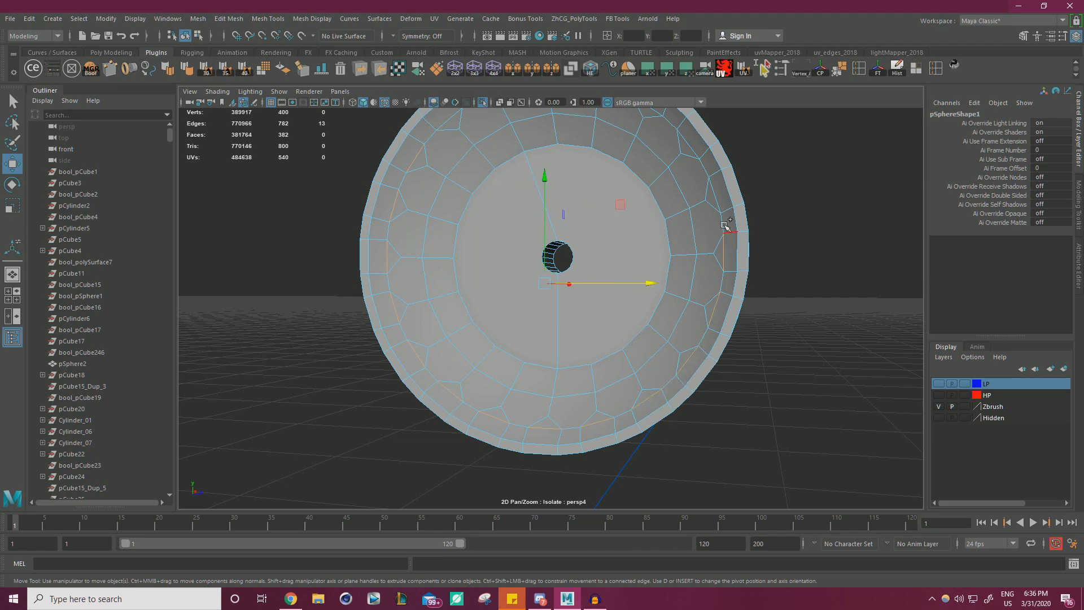
alt+drag(727, 204, 737, 232)
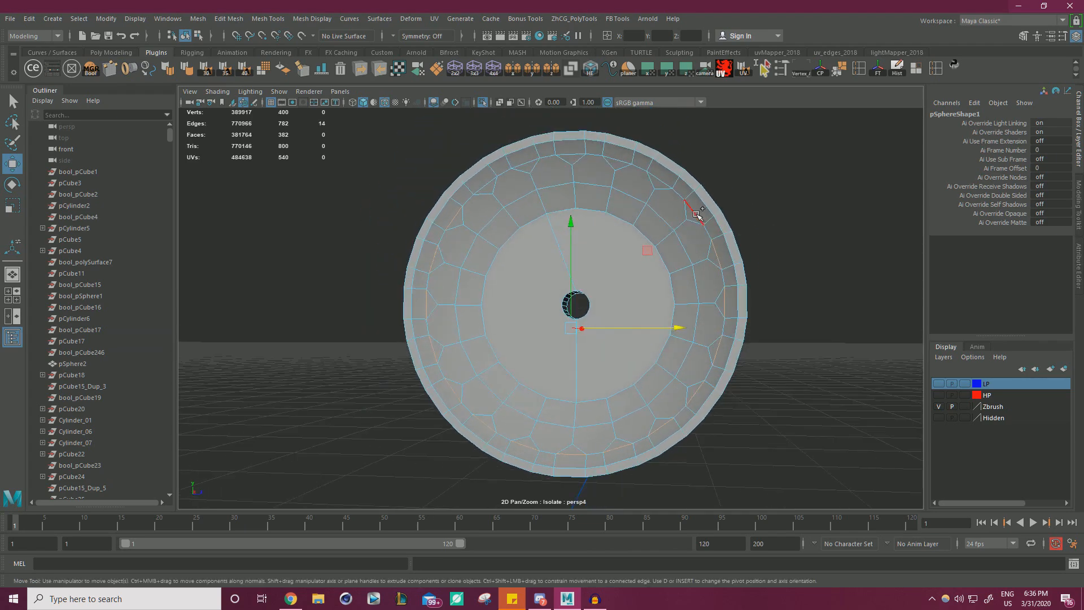
shift+click(669, 155)
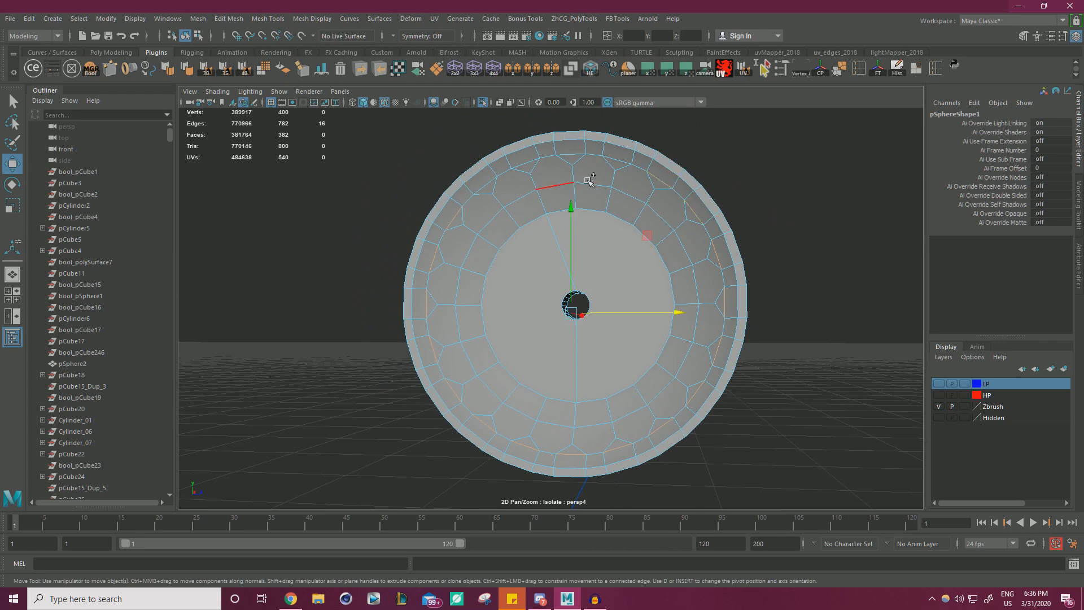
shift+click(621, 157)
shift+click(524, 163)
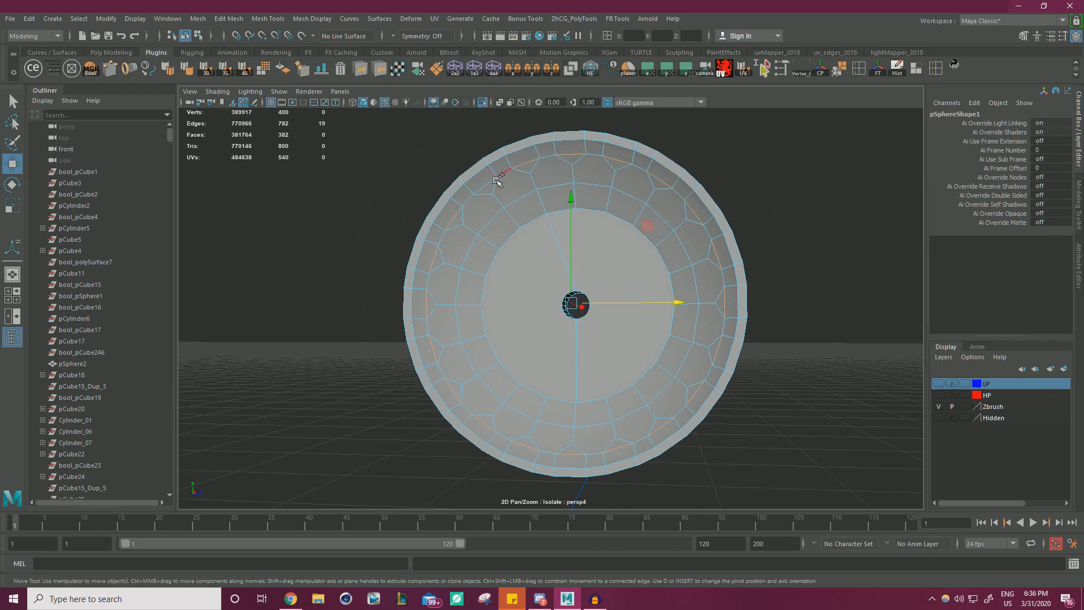
shift+right_drag(776, 223, 834, 204)
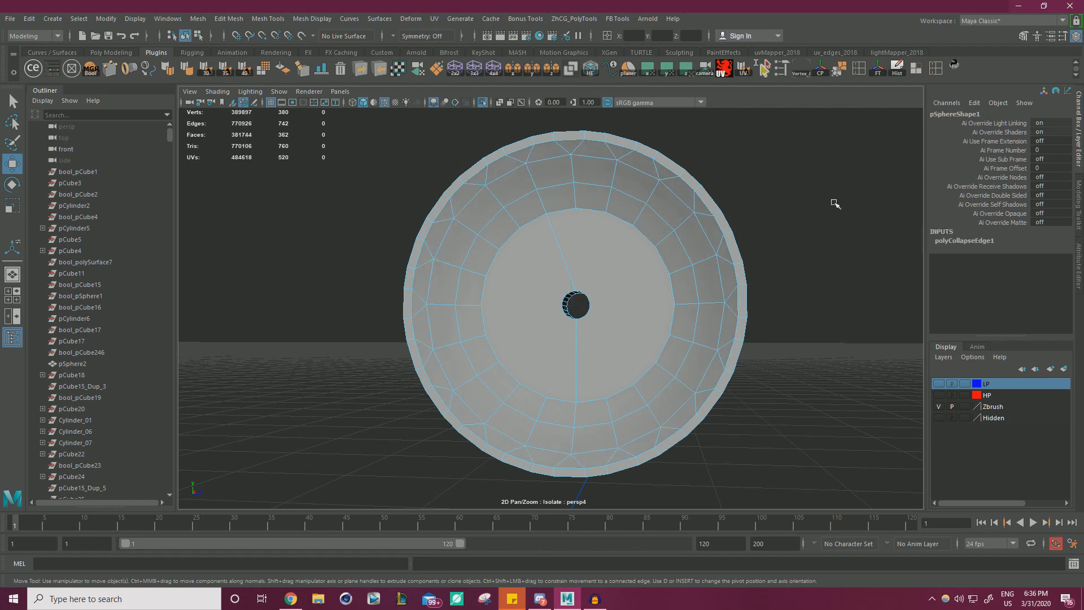
click(540, 203)
shift+click(599, 181)
shift+click(664, 224)
shift+click(695, 282)
shift+click(689, 359)
shift+click(576, 419)
shift+click(559, 422)
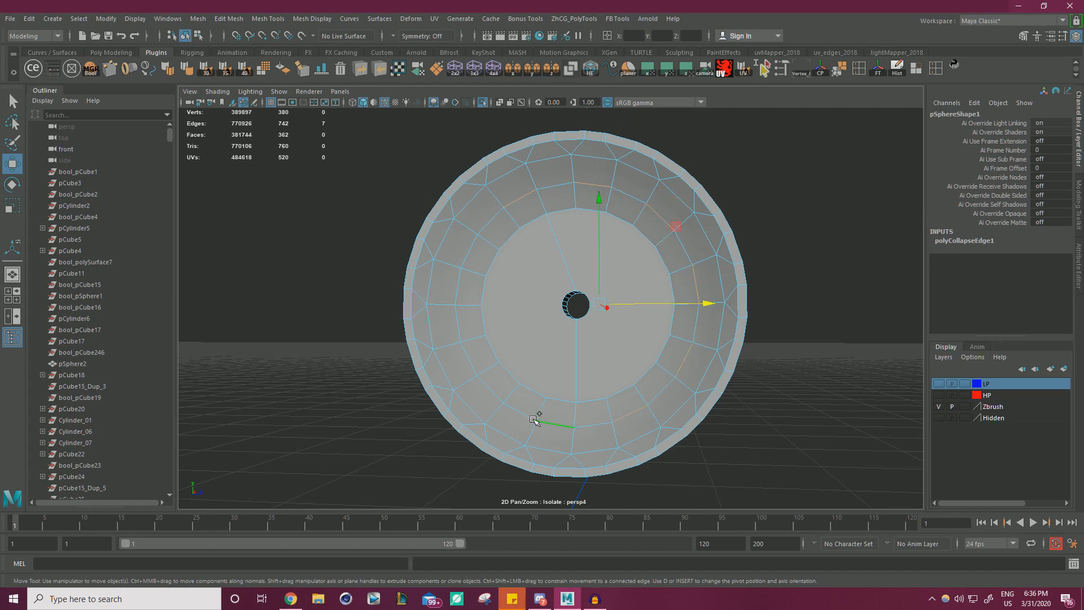
shift+click(472, 360)
shift+click(459, 289)
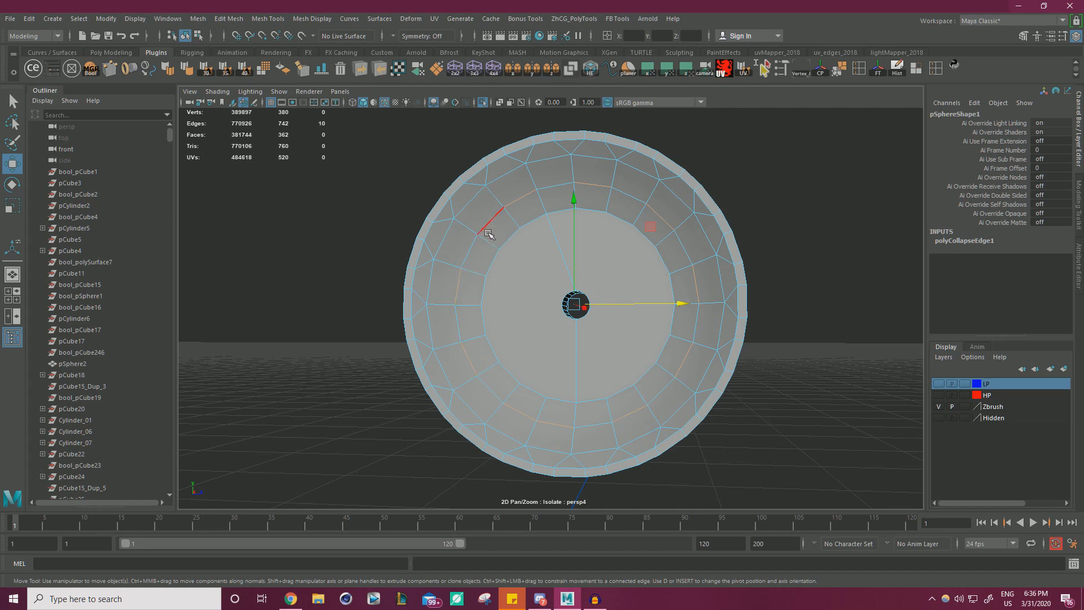
Collapse 10 alternate edges around the middle ring inside the bell's hollow side.
click(472, 207)
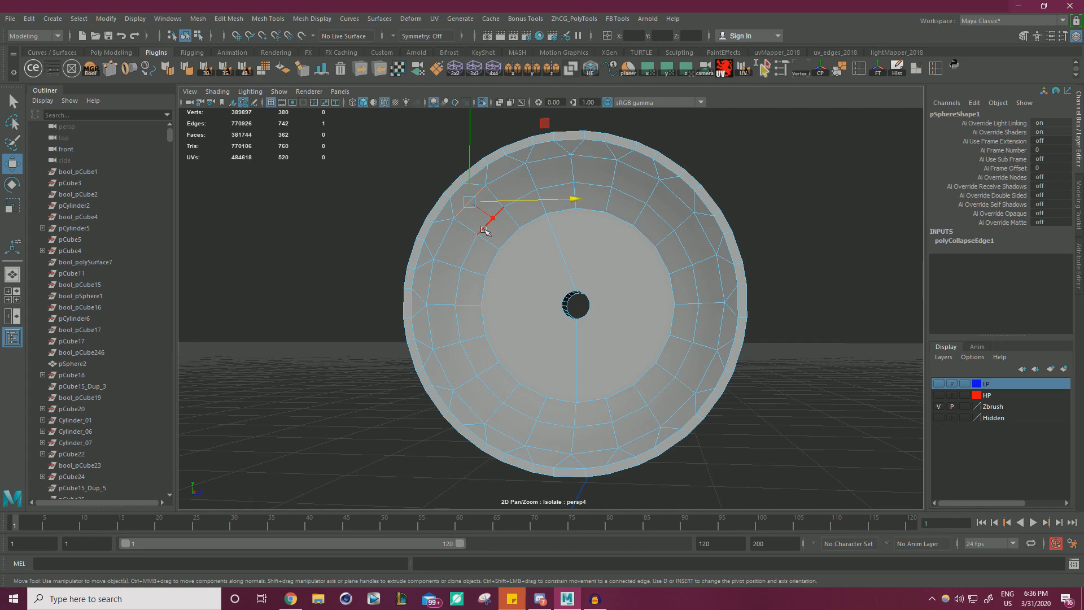
shift+click(465, 285)
shift+click(475, 351)
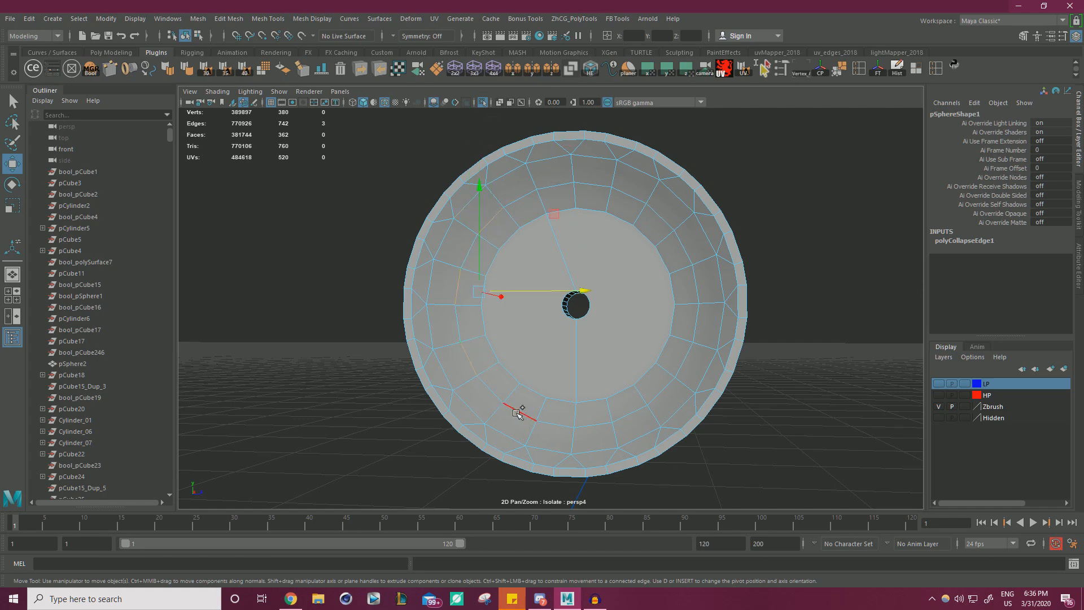
shift+click(517, 413)
shift+click(590, 423)
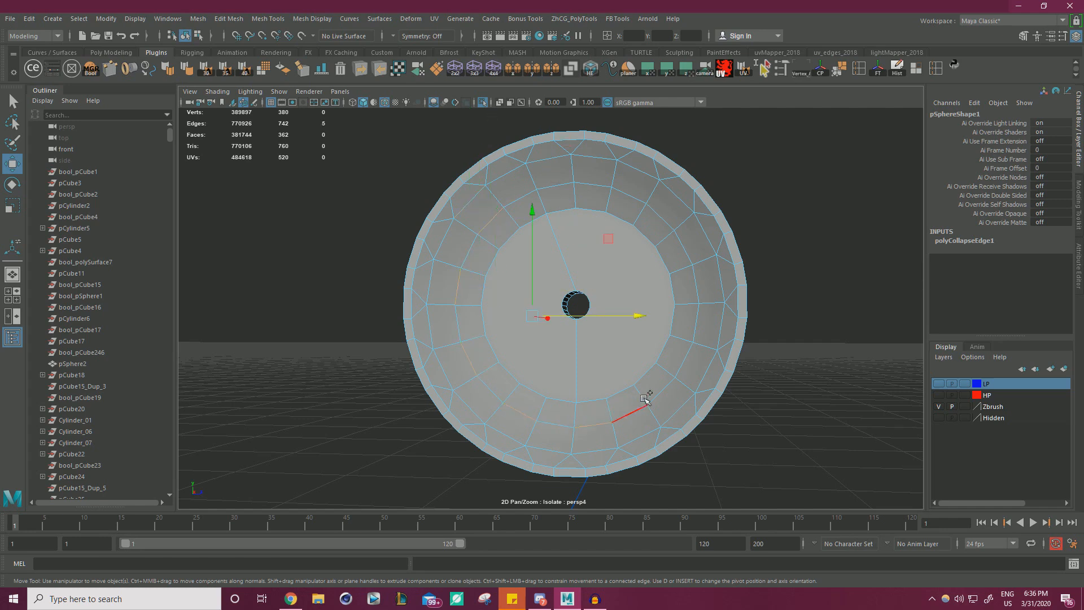
shift+click(650, 393)
shift+click(696, 335)
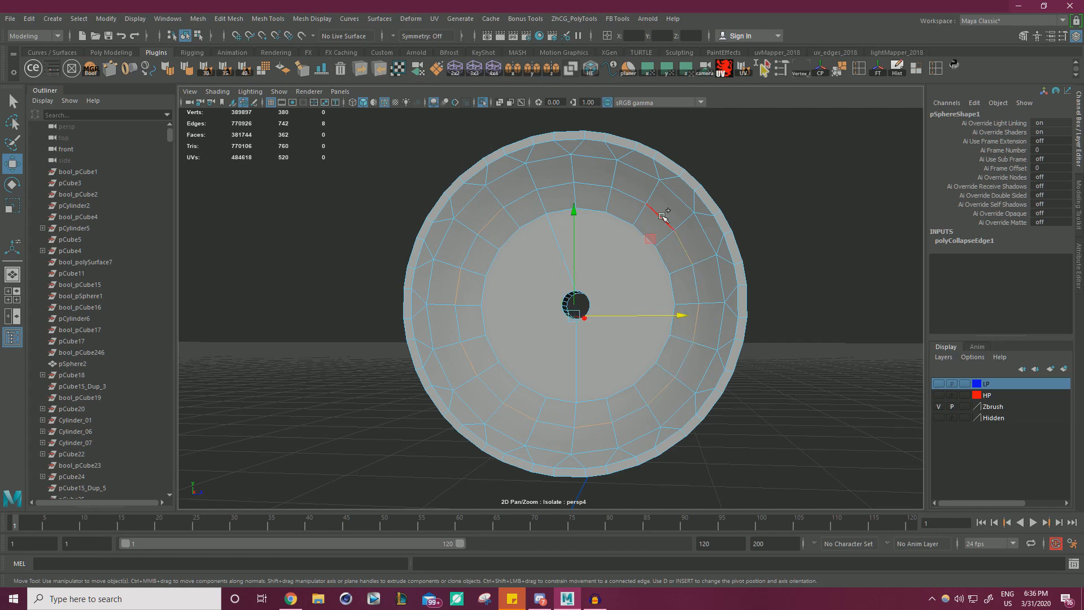
shift+click(629, 193)
shift+click(558, 186)
key(g)
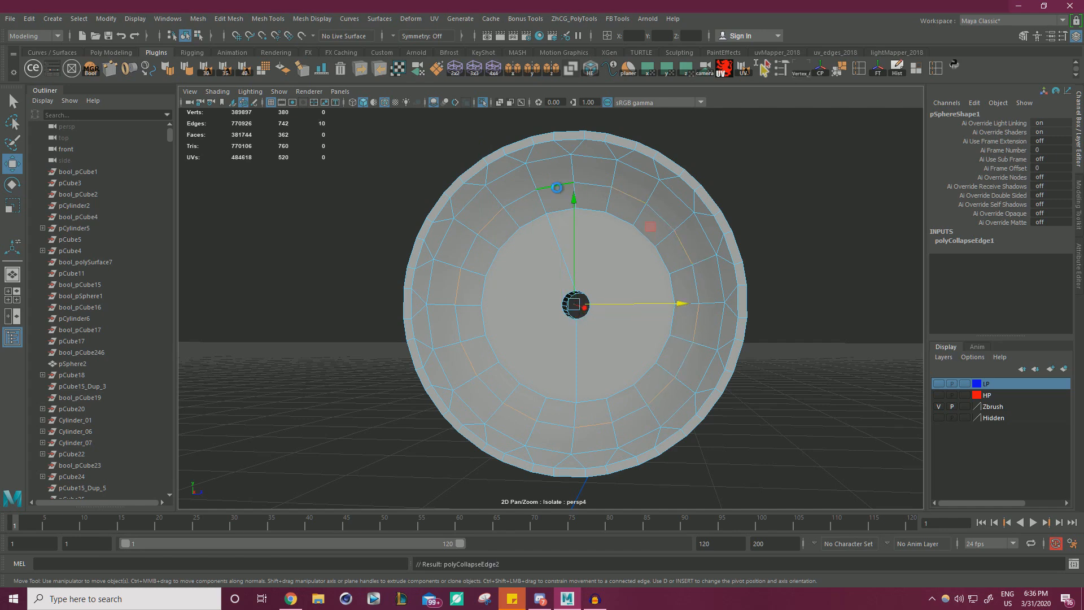
Undo the collapse of the middle-ring edges inside the bell's hollow side and collapse them again.
click(493, 254)
scroll(576, 261, down, 1)
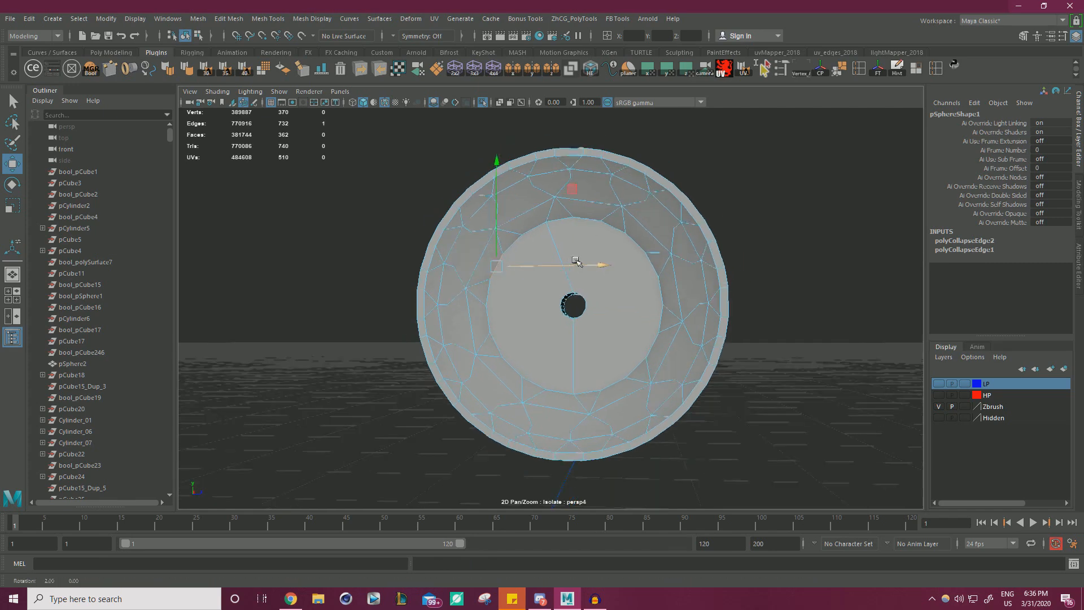
alt+drag(576, 262, 629, 284)
key(ctrl+z)
key(ctrl+z)
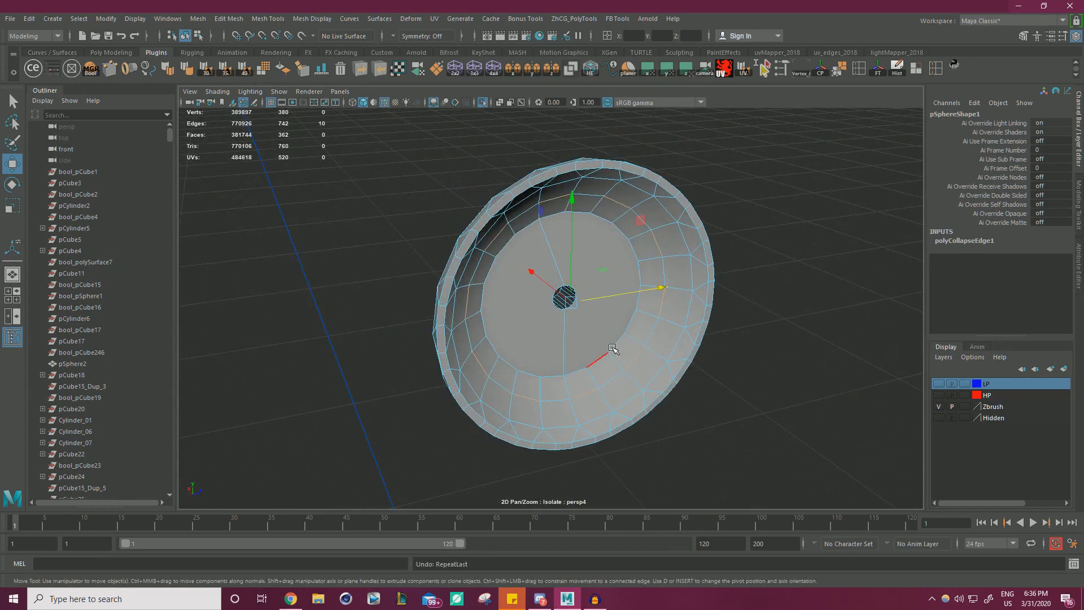
alt+drag(614, 349, 530, 350)
key(g)
Collapse 10 alternate edges around the rim of the flat inner disc inside the bell's hollow side.
click(529, 380)
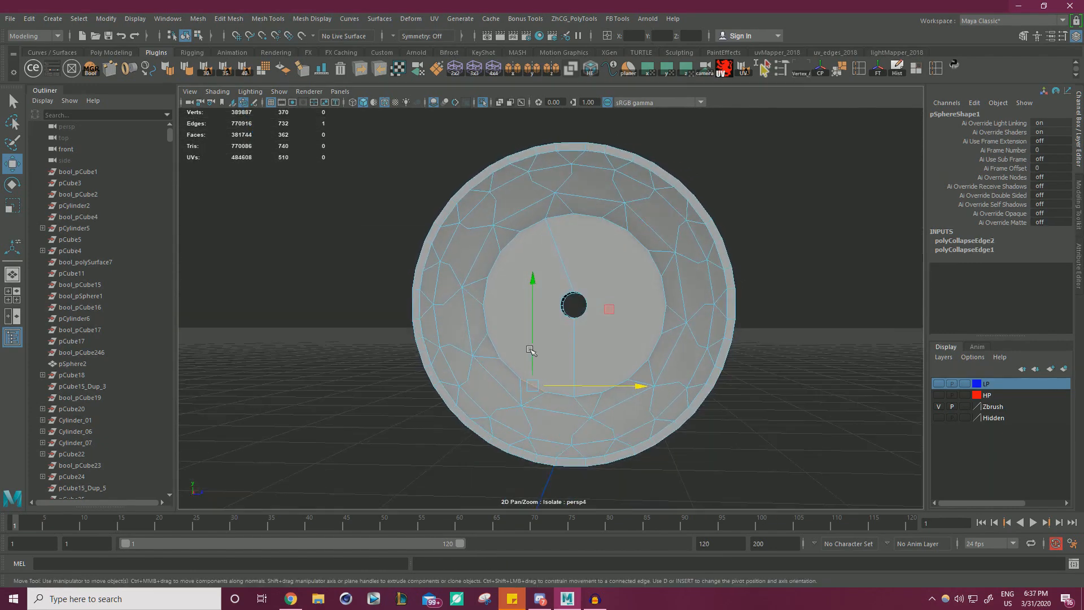
shift+click(494, 341)
shift+click(494, 284)
shift+click(508, 245)
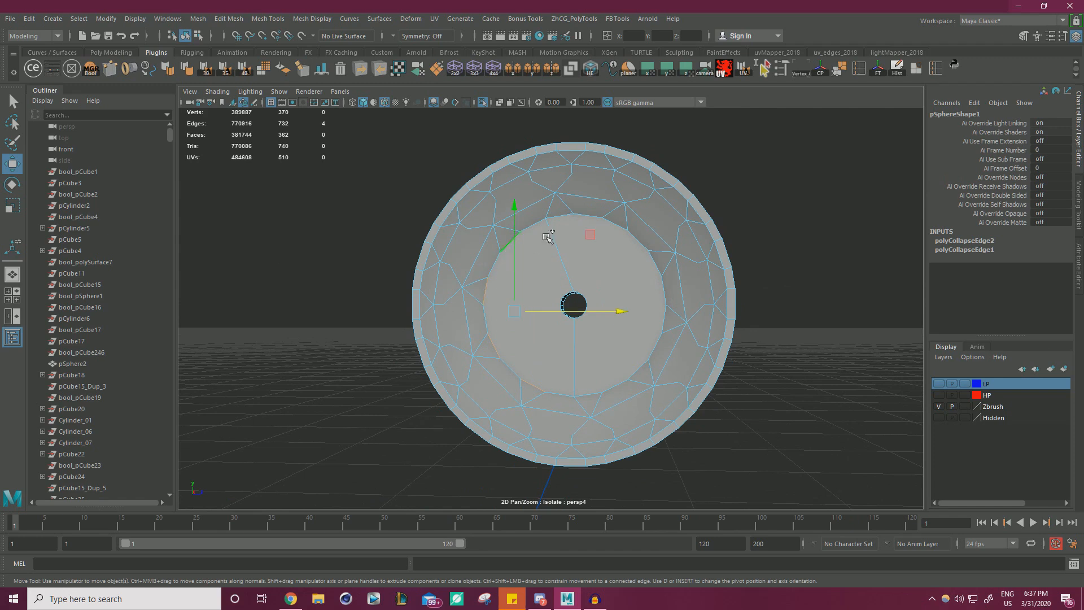
shift+click(559, 221)
shift+click(635, 263)
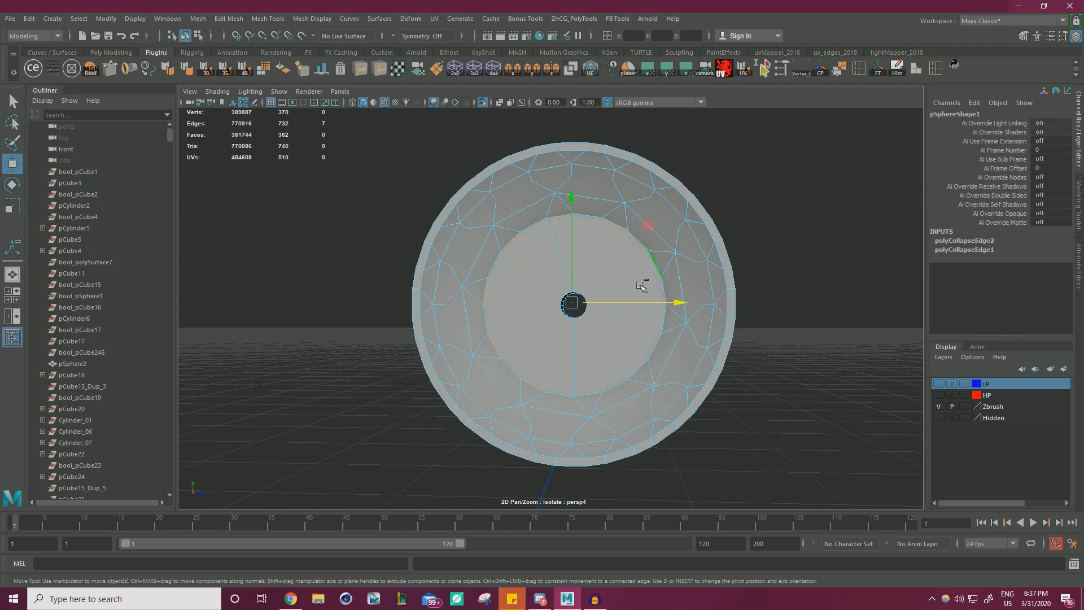
shift+click(647, 320)
shift+click(592, 384)
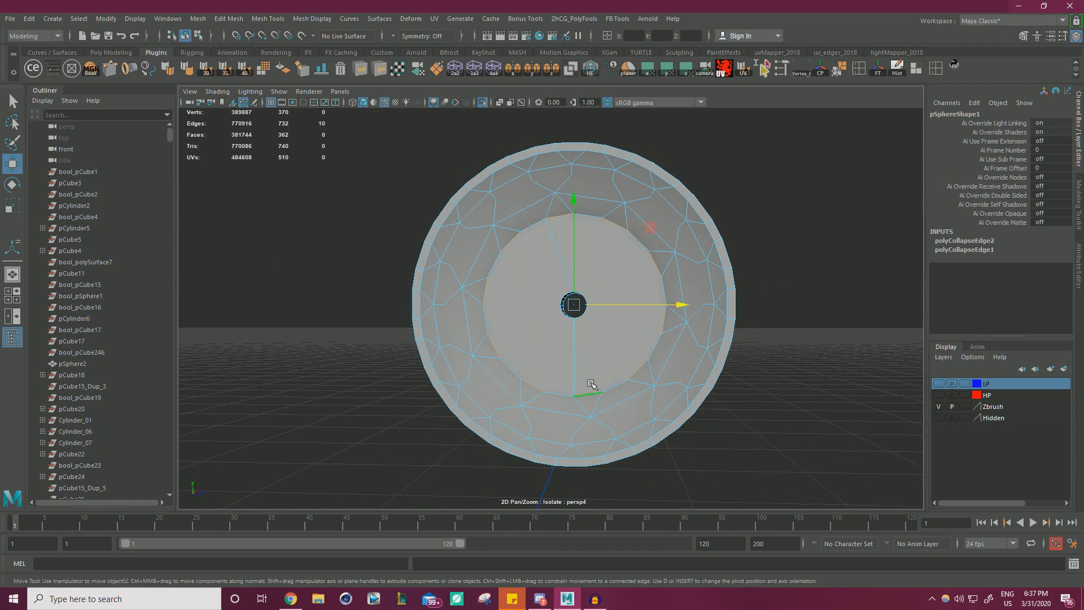
key(g)
Examine the simplified rings inside the bell's hollow side from several angles.
click(526, 375)
alt+drag(549, 358, 592, 303)
scroll(574, 308, up, 3)
alt+drag(554, 269, 570, 314)
scroll(463, 265, down, 2)
alt+drag(407, 283, 499, 217)
click(477, 208)
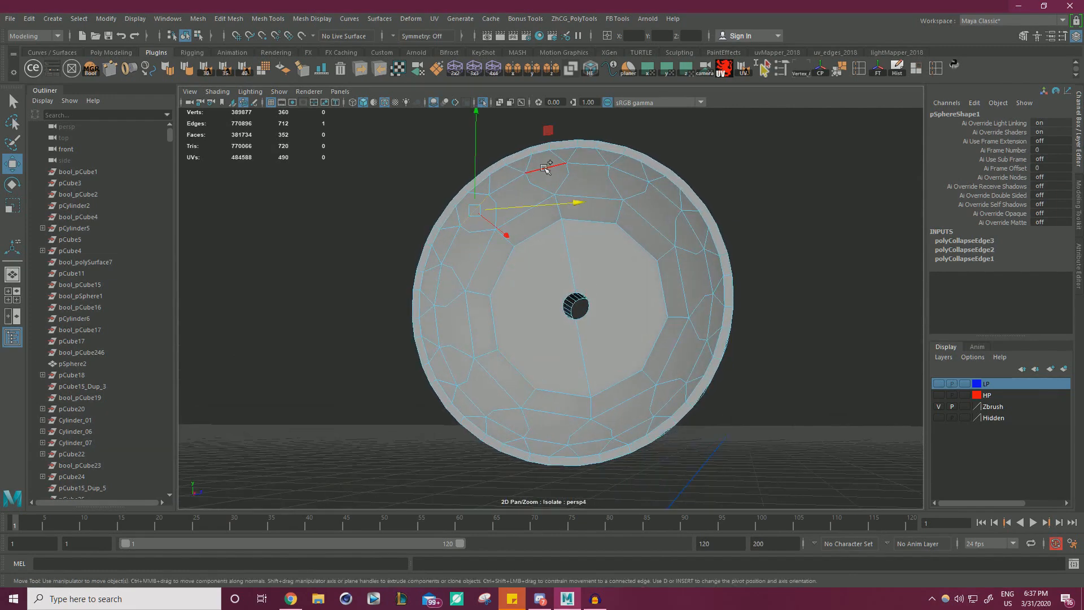
alt+drag(653, 223, 610, 271)
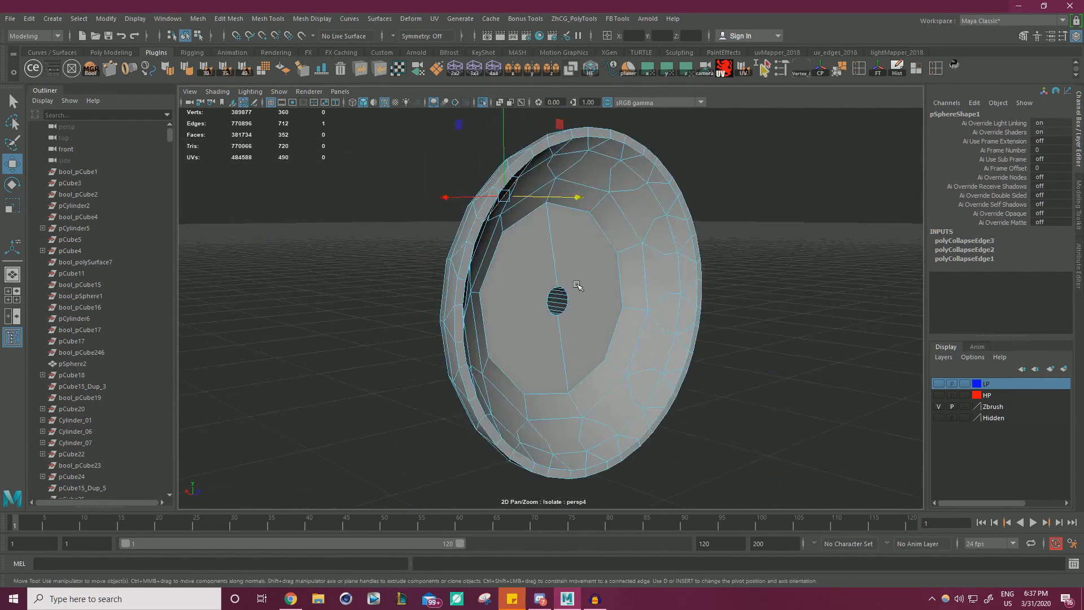
Delete the ring of 20 edges lining the wall of the bell's centre hole.
scroll(605, 286, up, 5)
click(569, 296)
shift+click(570, 297)
shift+click(569, 299)
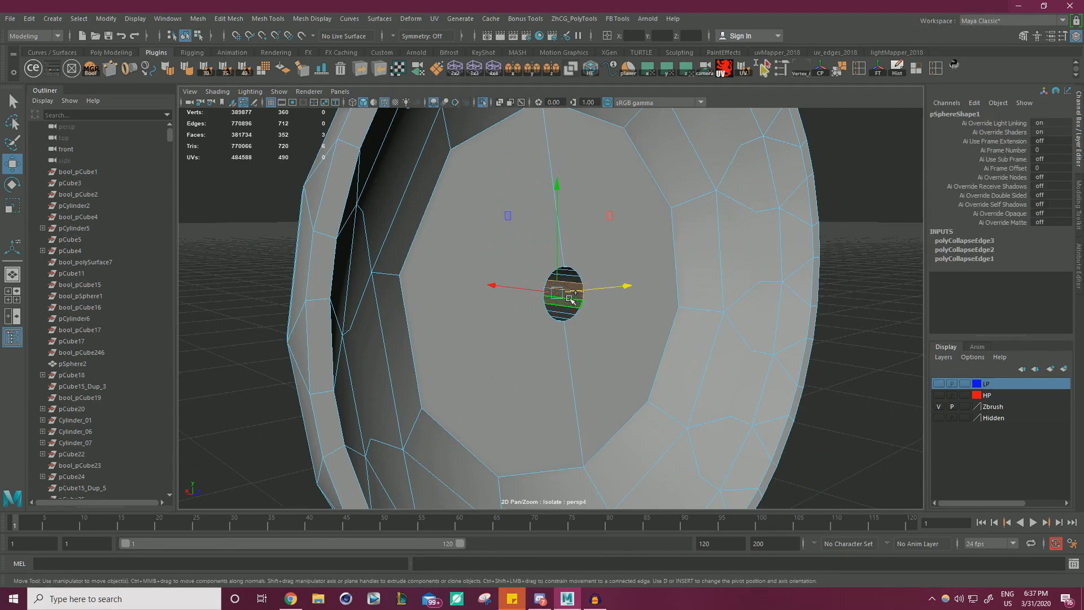
shift+double_click(574, 279)
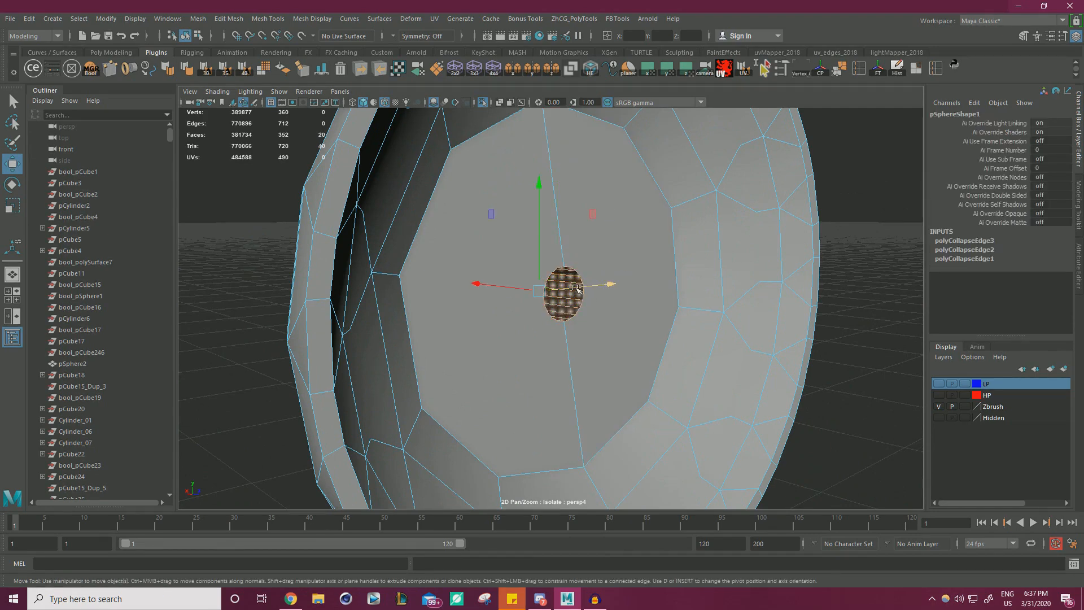
key(Delete)
Merge the centre hole's rim vertices on the hollow side into one and delete the merged vertex.
alt+drag(614, 316, 689, 329)
right_drag(625, 246, 619, 188)
double_click(620, 272)
shift+right_drag(669, 239, 662, 163)
scroll(564, 302, down, 2)
key(Delete)
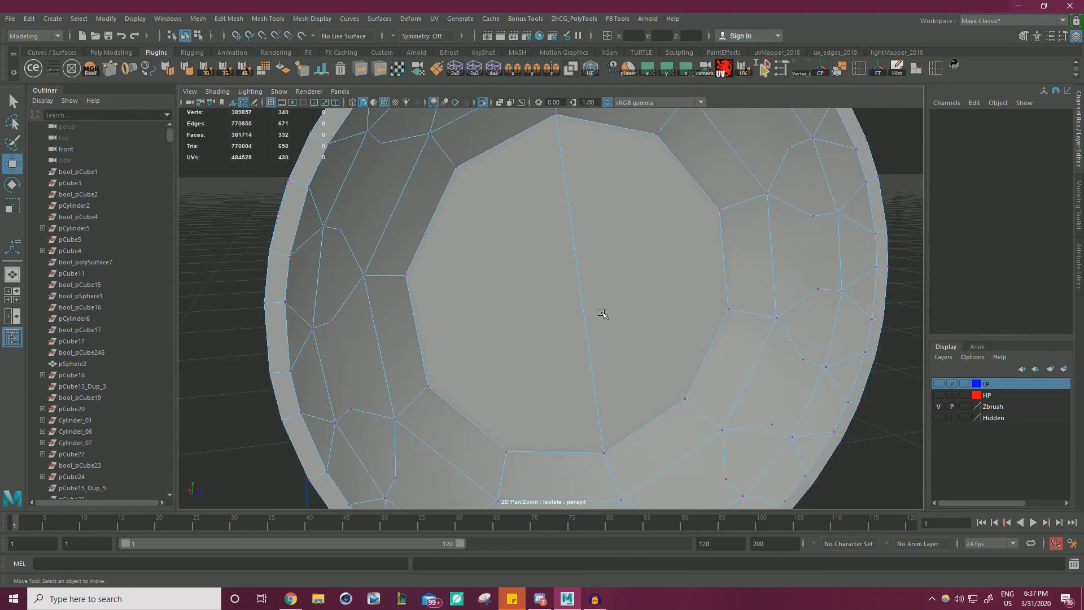
Connect two pairs of opposite rim vertices across the flat inner disc, one edge on each side of the existing central edge.
click(468, 192)
shift+click(497, 398)
shift+right_drag(497, 397, 611, 440)
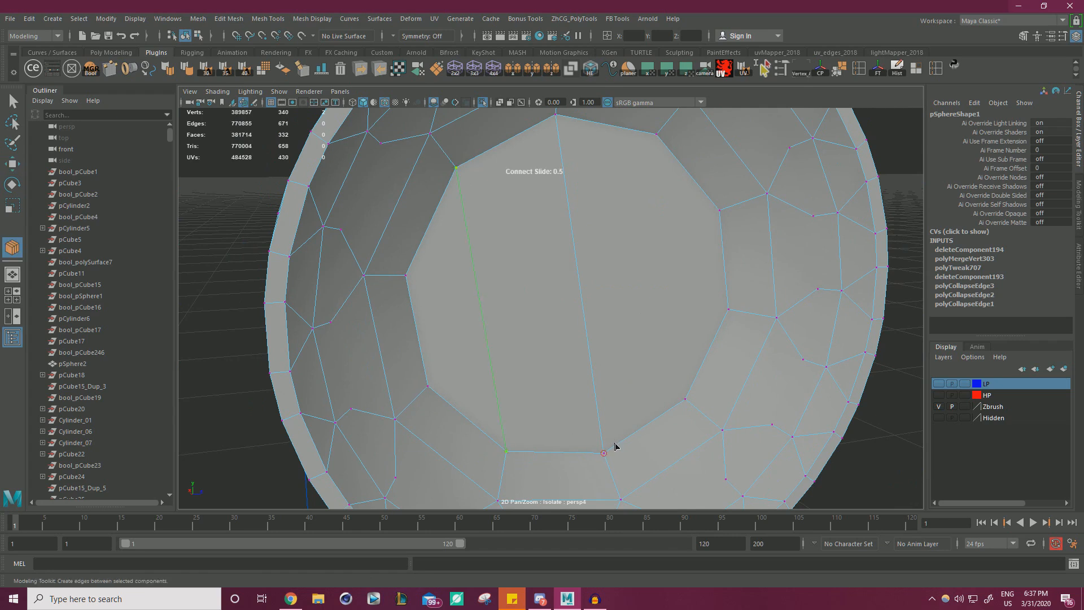
key(w)
click(648, 159)
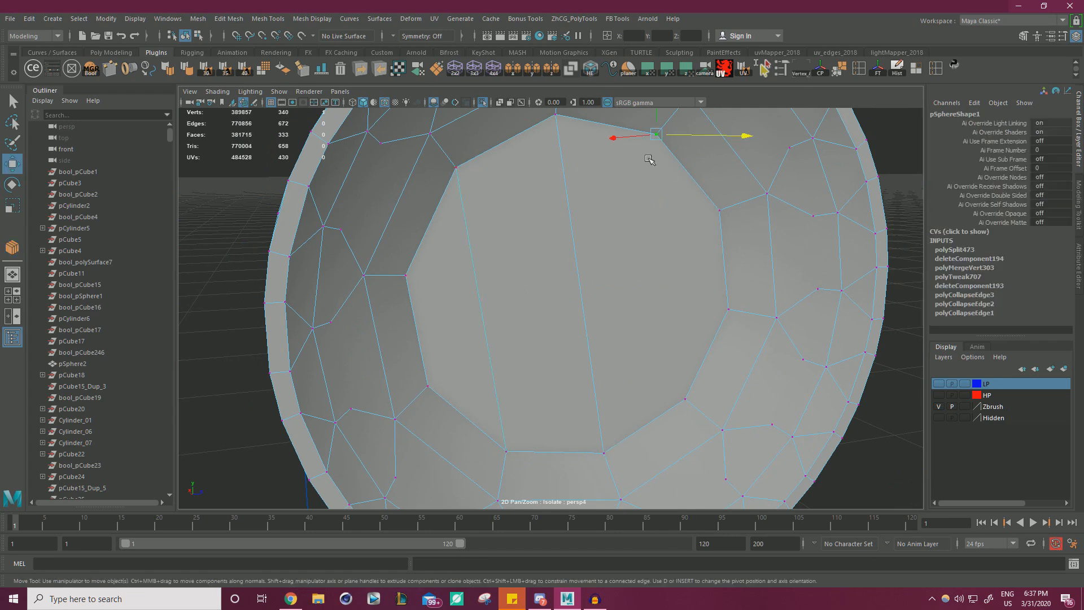
shift+click(681, 357)
shift+right_drag(682, 358, 719, 372)
key(w)
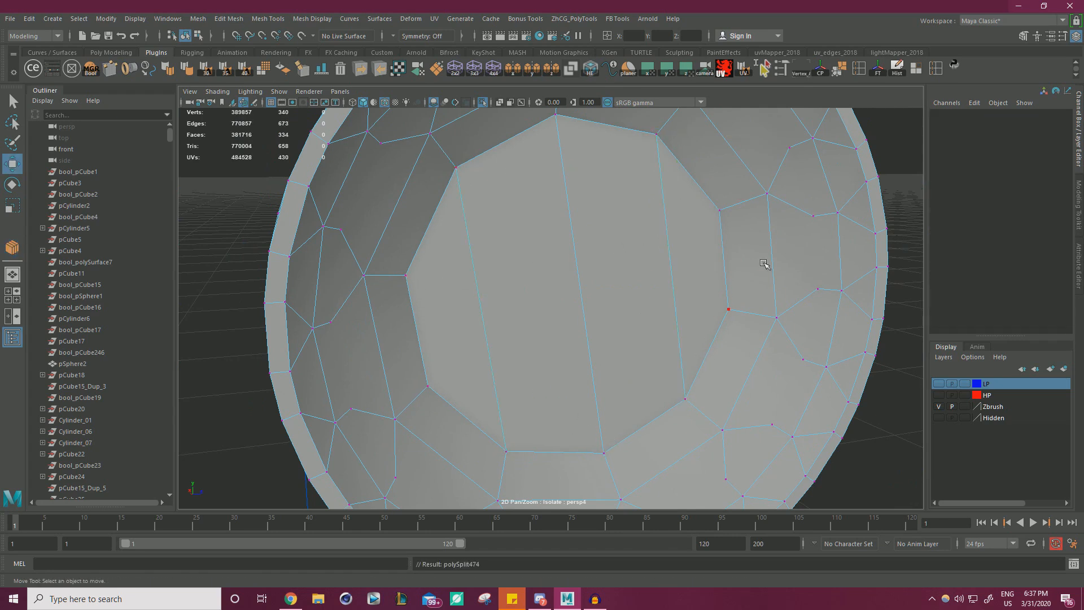
Close the centre hole on the bell's domed outer side by merging its rim vertices into one point.
alt+right_drag(762, 256, 536, 286)
alt+drag(536, 287, 813, 300)
alt+right_drag(655, 296, 796, 306)
alt+drag(626, 310, 687, 316)
alt+right_drag(687, 314, 734, 328)
alt+drag(734, 328, 716, 346)
right_drag(685, 322, 693, 195)
double_click(645, 311)
alt+right_drag(650, 243, 556, 254)
alt+drag(556, 255, 581, 279)
alt+right_drag(582, 279, 537, 287)
alt+drag(537, 288, 490, 298)
alt+right_drag(491, 299, 587, 319)
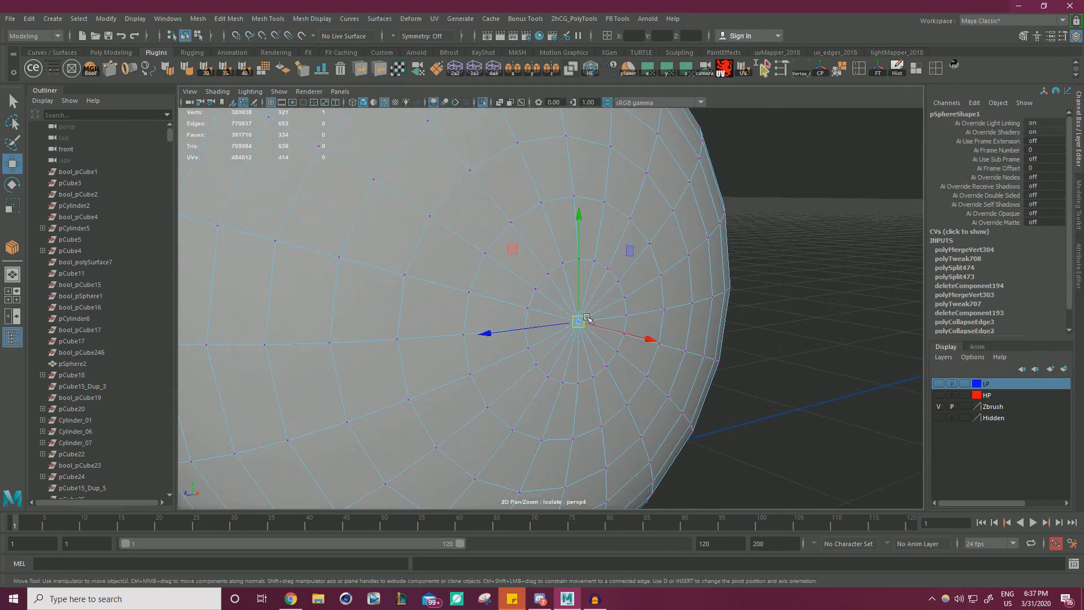
Collapse 10 alternate edges around the second ring from the centre of the bell's domed side.
key(F10)
alt+right_drag(569, 263, 380, 242)
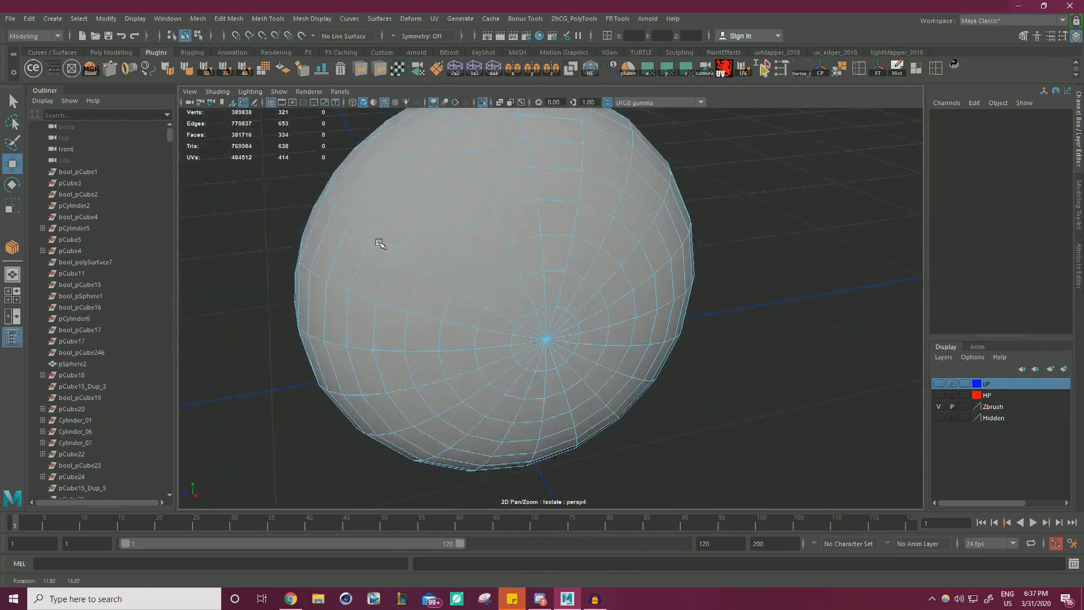
alt+drag(380, 242, 497, 242)
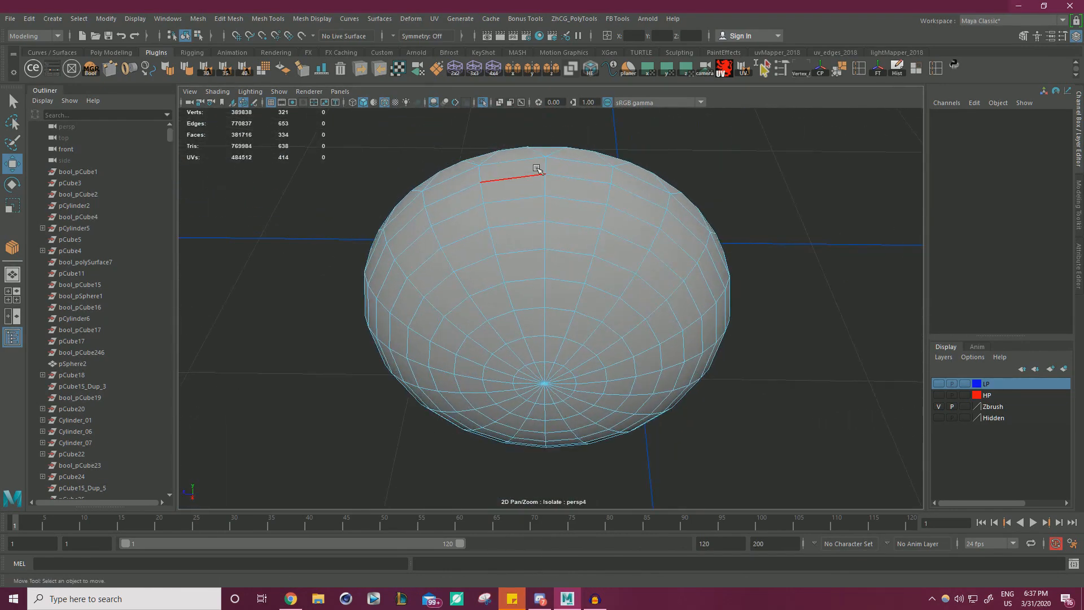
alt+drag(545, 328, 595, 305)
scroll(595, 305, up, 2)
click(555, 285)
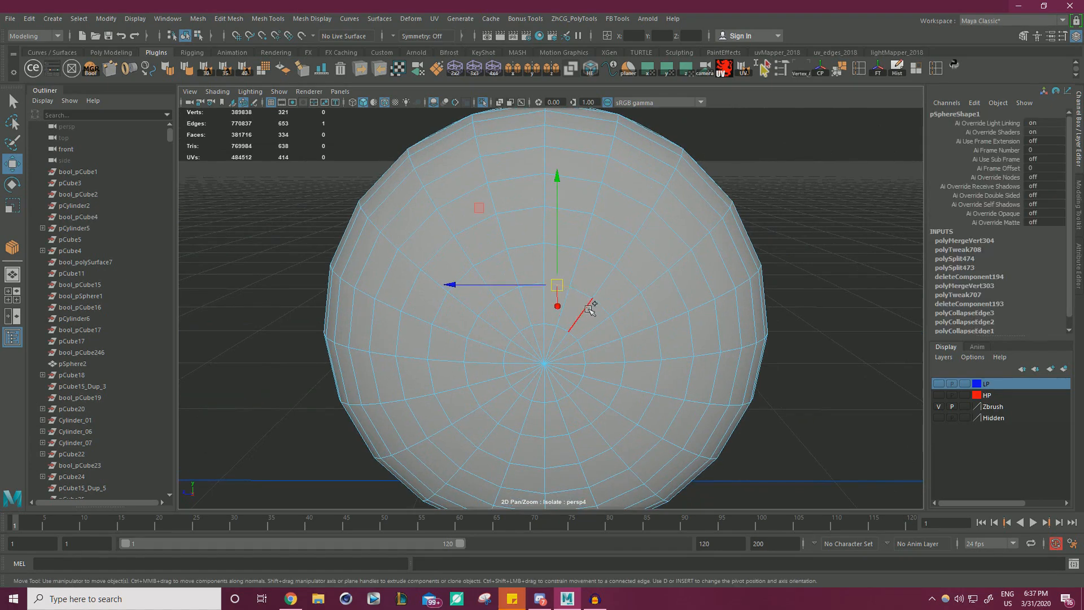
shift+click(585, 311)
shift+click(622, 351)
shift+click(617, 393)
shift+click(565, 429)
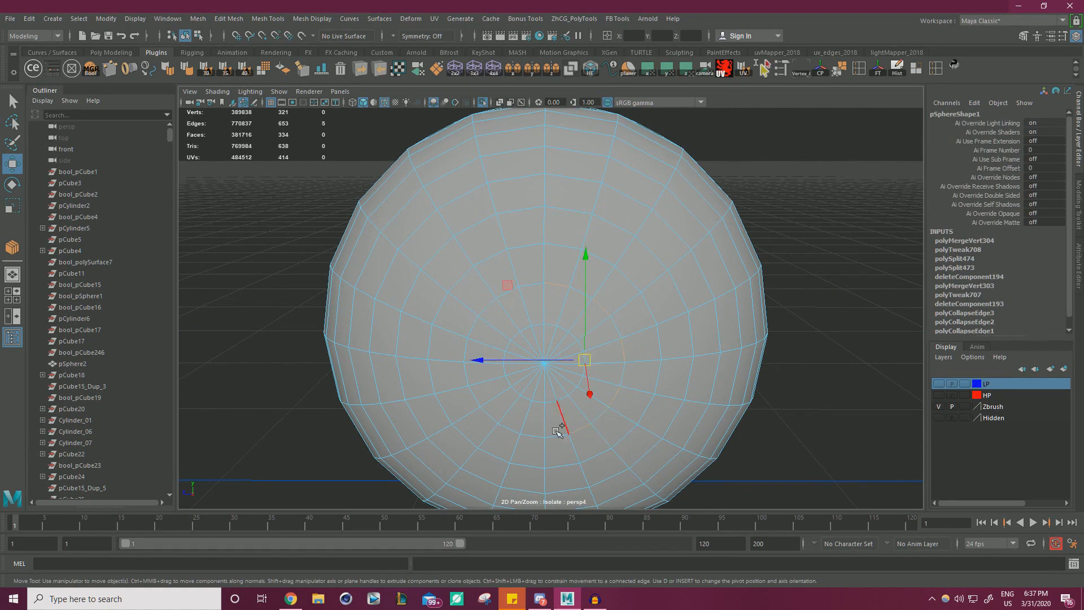
shift+click(529, 434)
shift+click(495, 416)
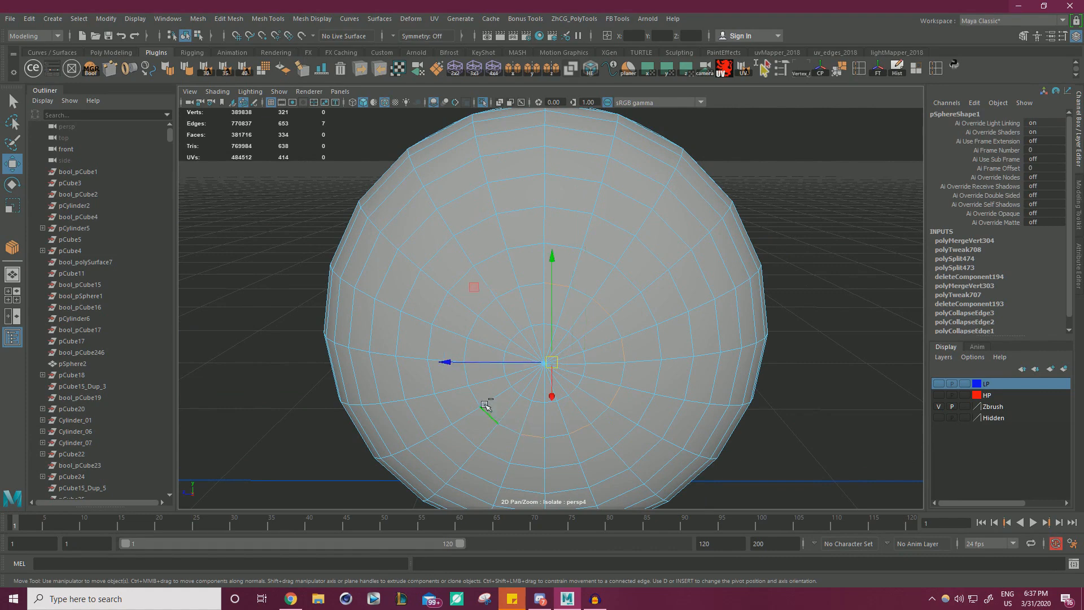
shift+click(466, 372)
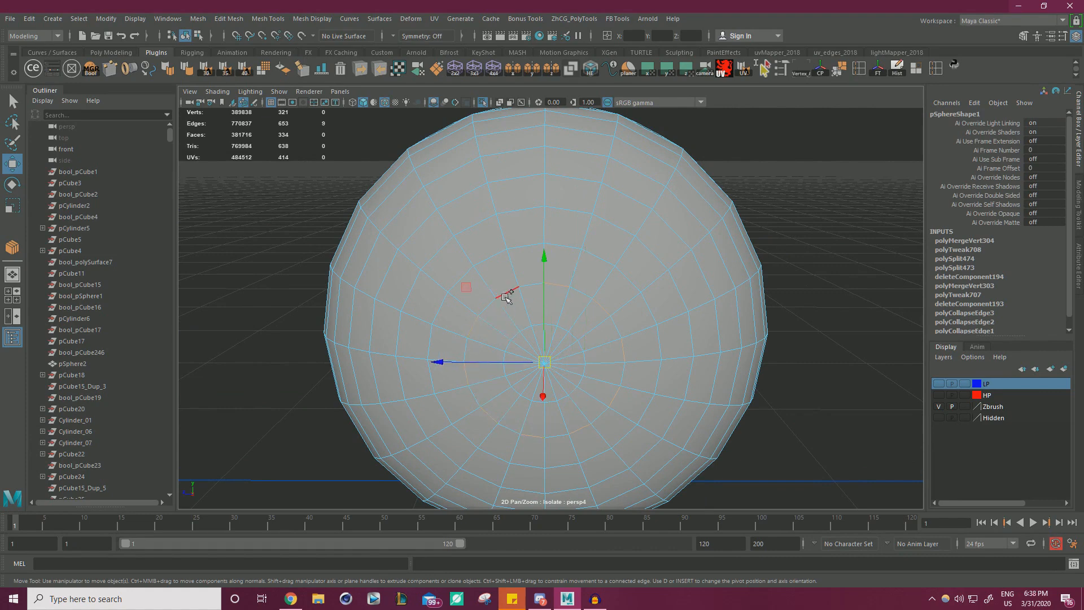
shift+right_drag(636, 299, 680, 265)
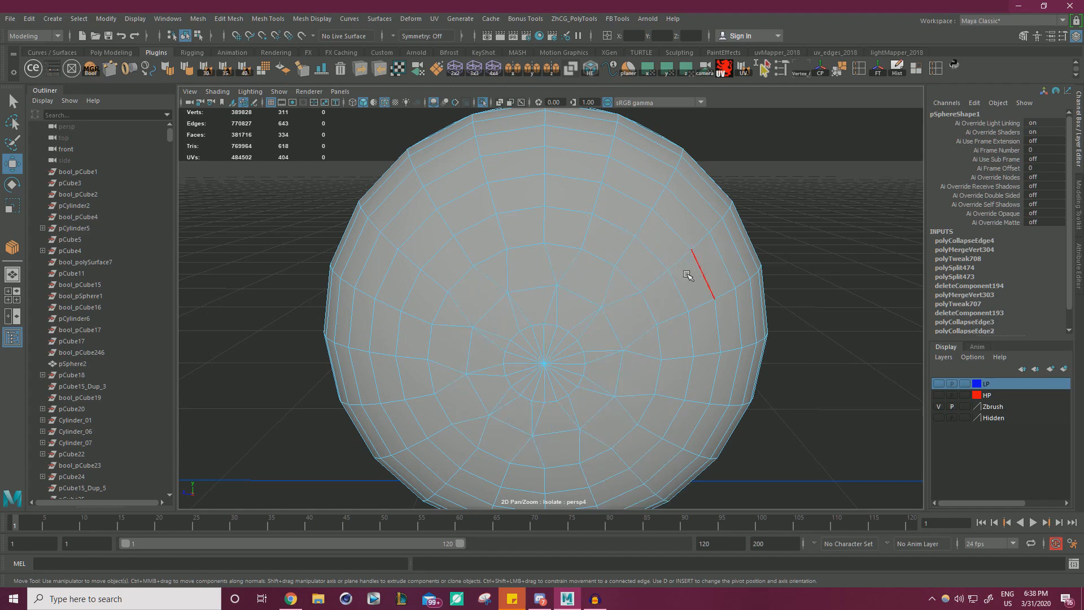
Collapse 10 alternate edges around the innermost ring at the centre of the bell's domed side.
scroll(659, 312, down, 2)
scroll(597, 268, up, 4)
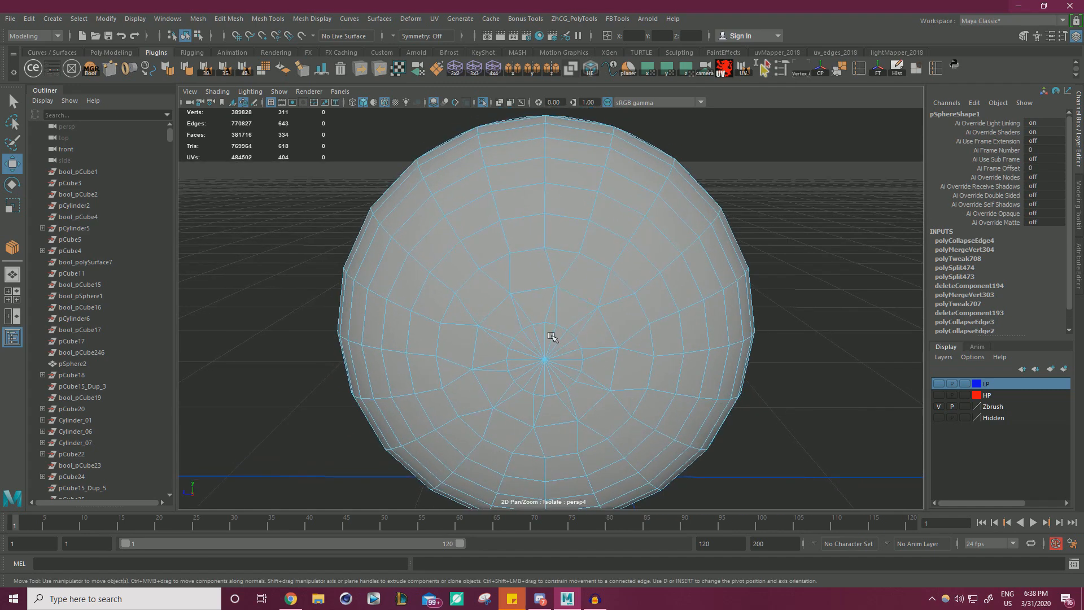
click(559, 302)
shift+click(594, 319)
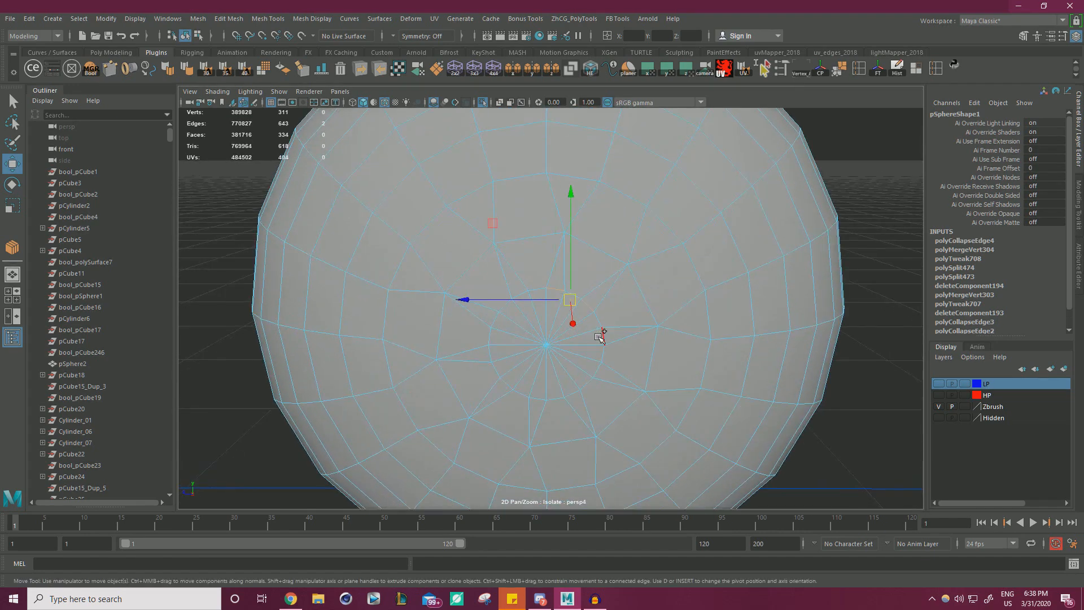
shift+click(600, 346)
shift+click(584, 379)
shift+click(571, 394)
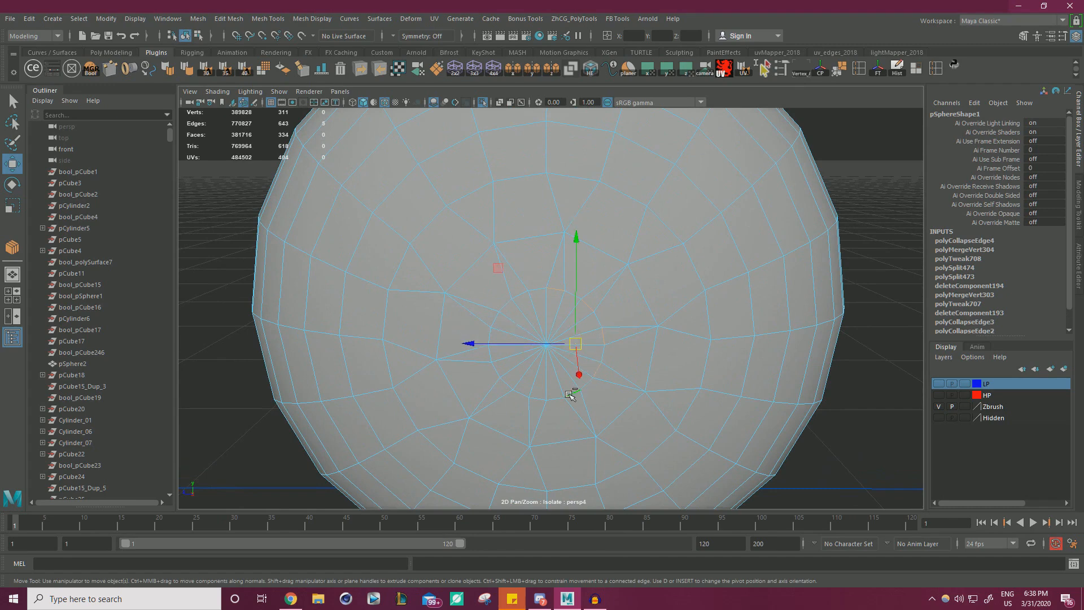
shift+click(534, 399)
shift+click(506, 382)
shift+click(489, 350)
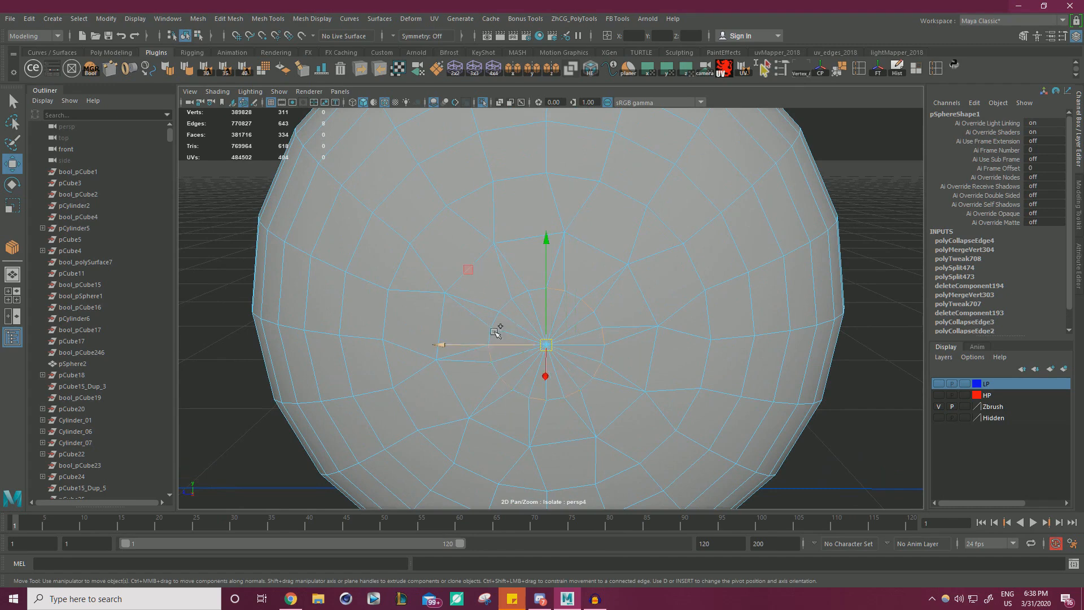
shift+click(496, 324)
shift+click(517, 299)
key(g)
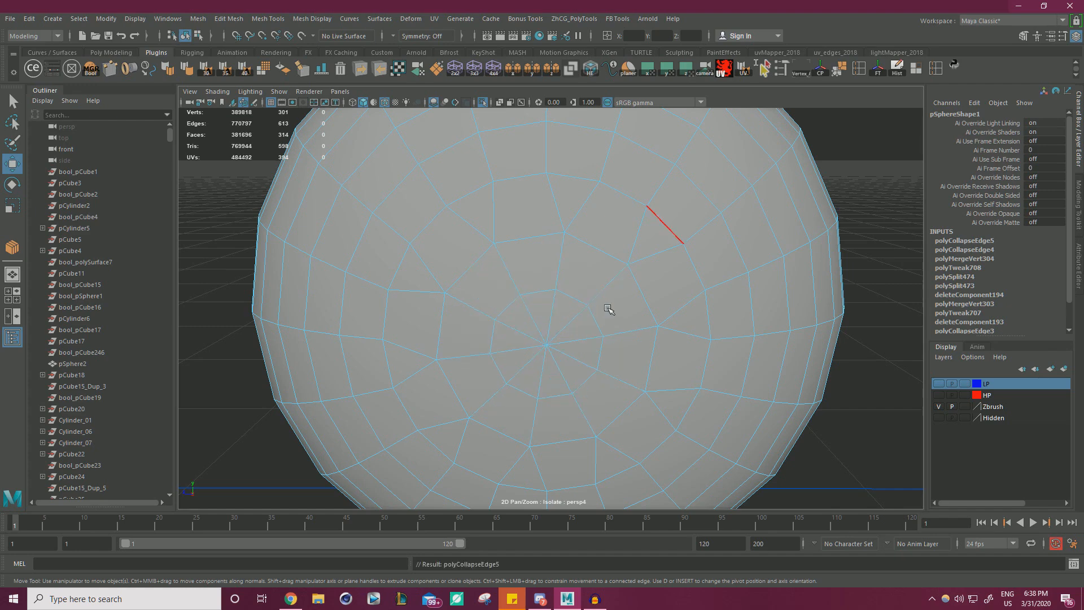
Collapse the alternate edges around the third ring from the centre of the bell's domed side.
scroll(609, 249, down, 2)
click(578, 197)
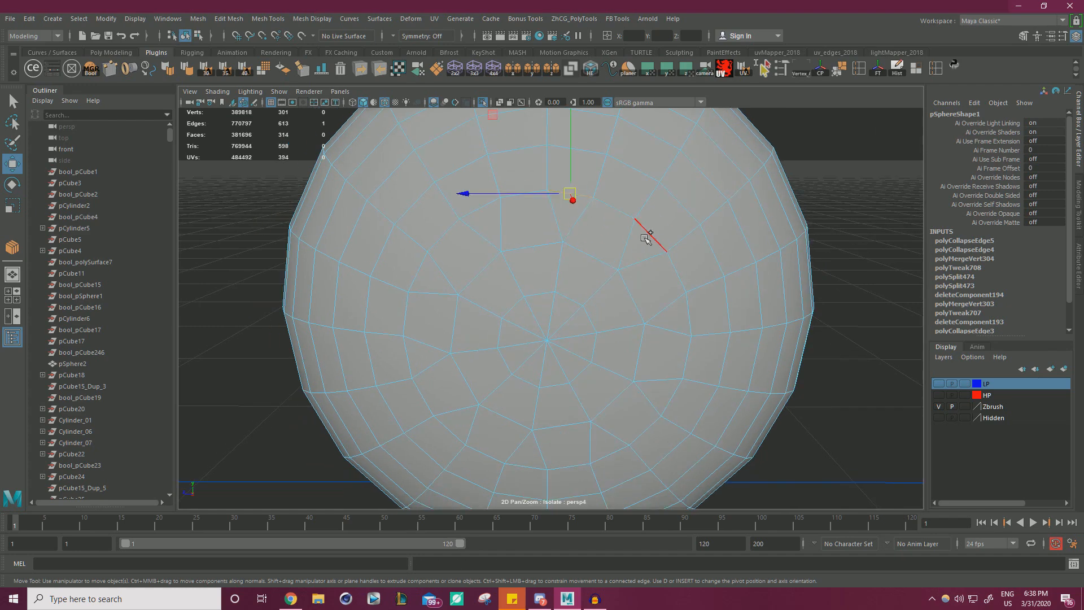
shift+click(649, 235)
shift+click(688, 317)
shift+click(675, 389)
shift+click(599, 462)
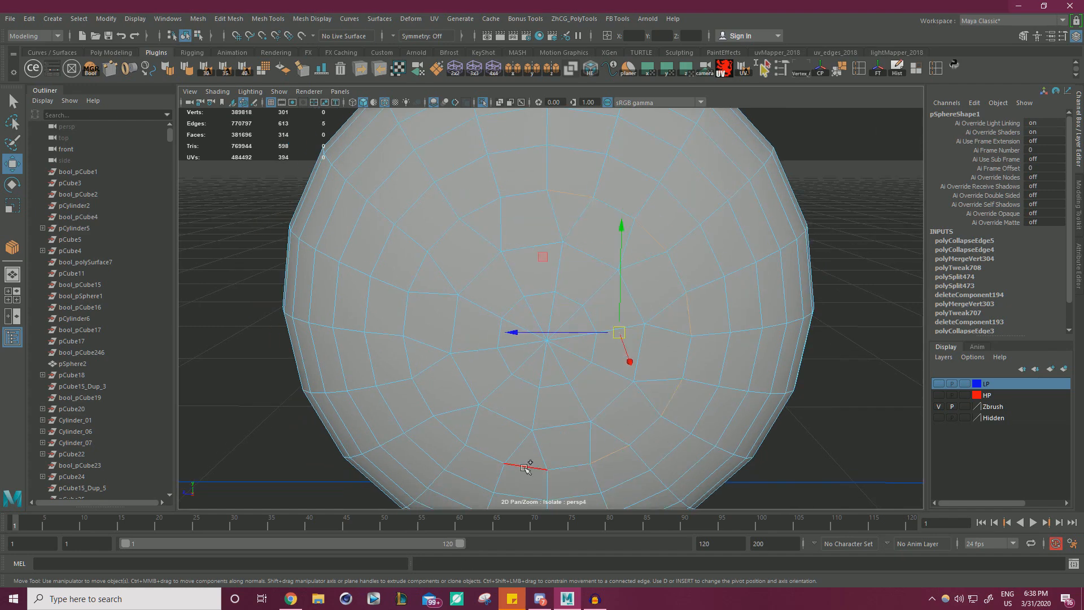
shift+click(527, 465)
shift+click(455, 444)
shift+click(402, 356)
shift+click(397, 276)
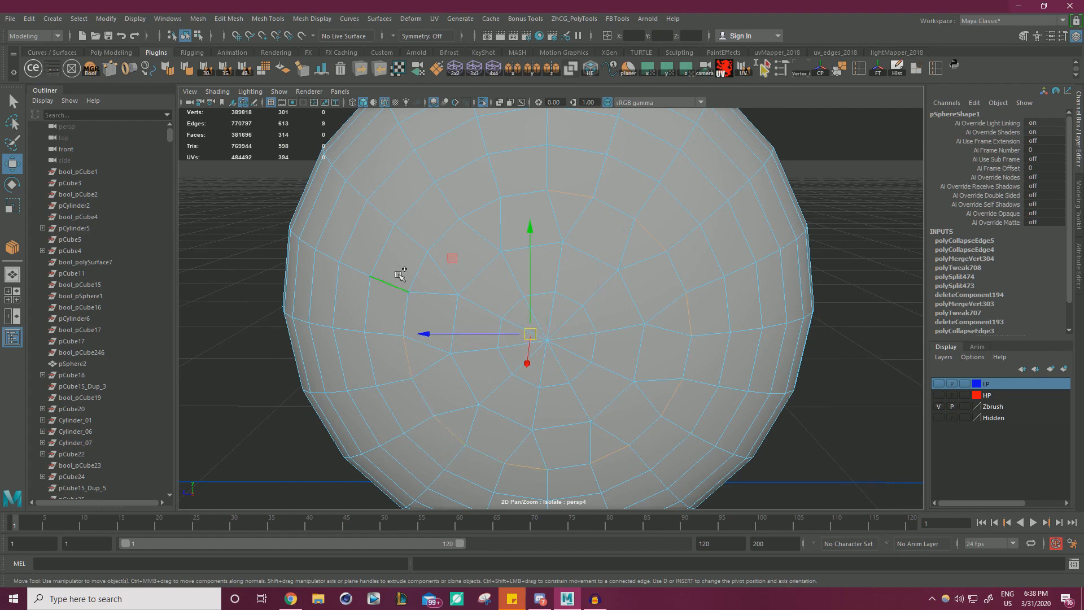
key(ctrl+z)
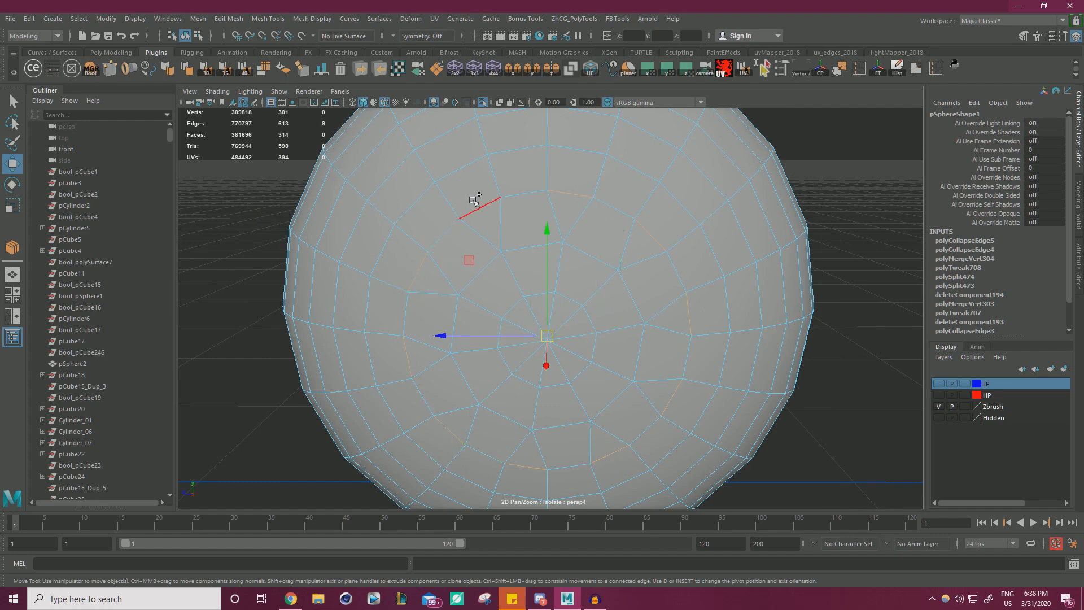
key(g)
Collapse 10 alternate edges around the fourth ring from the centre of the bell's domed side.
alt+drag(587, 297, 575, 274)
alt+right_drag(576, 274, 484, 263)
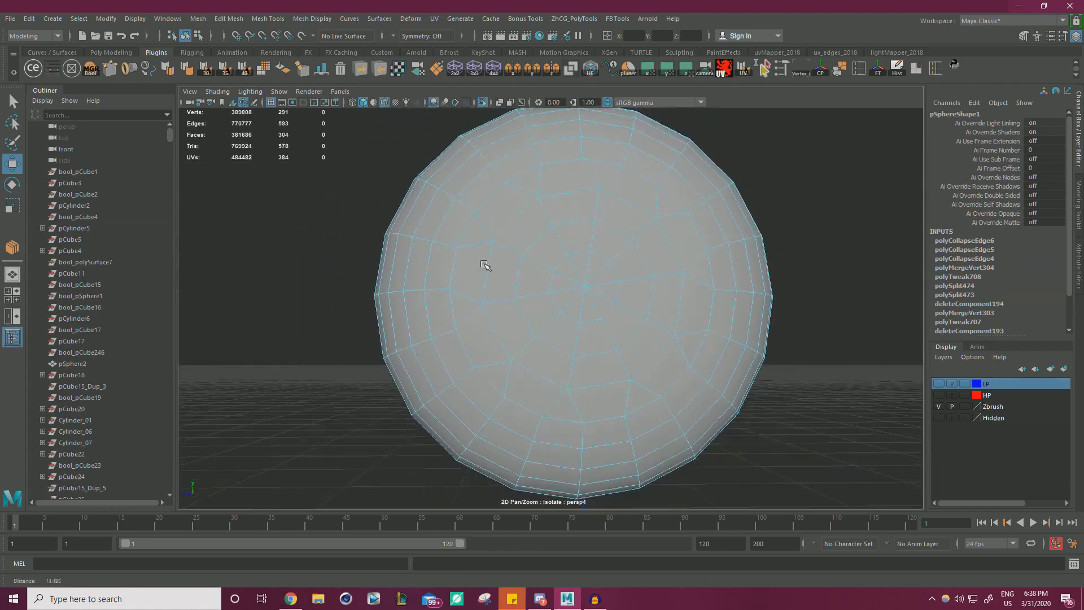
alt+drag(469, 253, 524, 270)
click(542, 273)
shift+click(525, 212)
shift+click(614, 194)
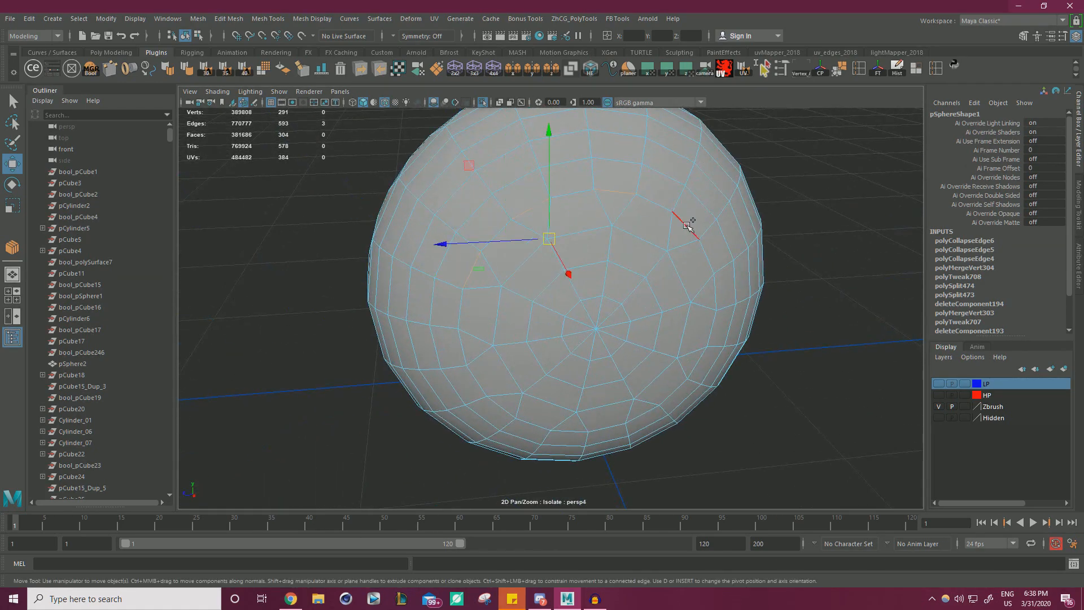
shift+click(686, 223)
alt+drag(686, 223, 702, 286)
shift+click(701, 286)
shift+click(693, 352)
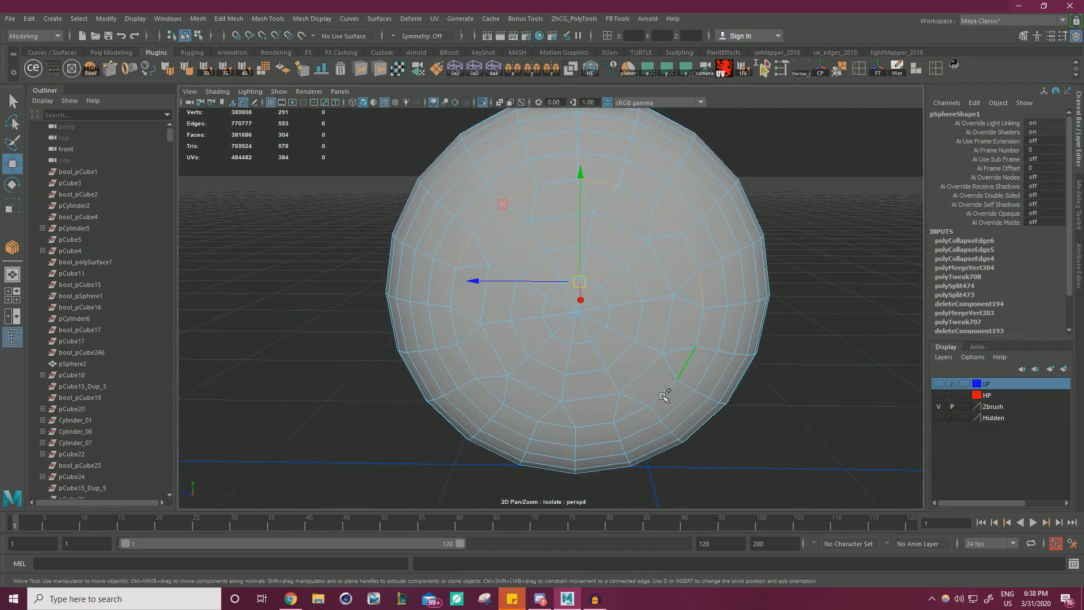
shift+click(630, 416)
shift+click(553, 424)
shift+click(448, 324)
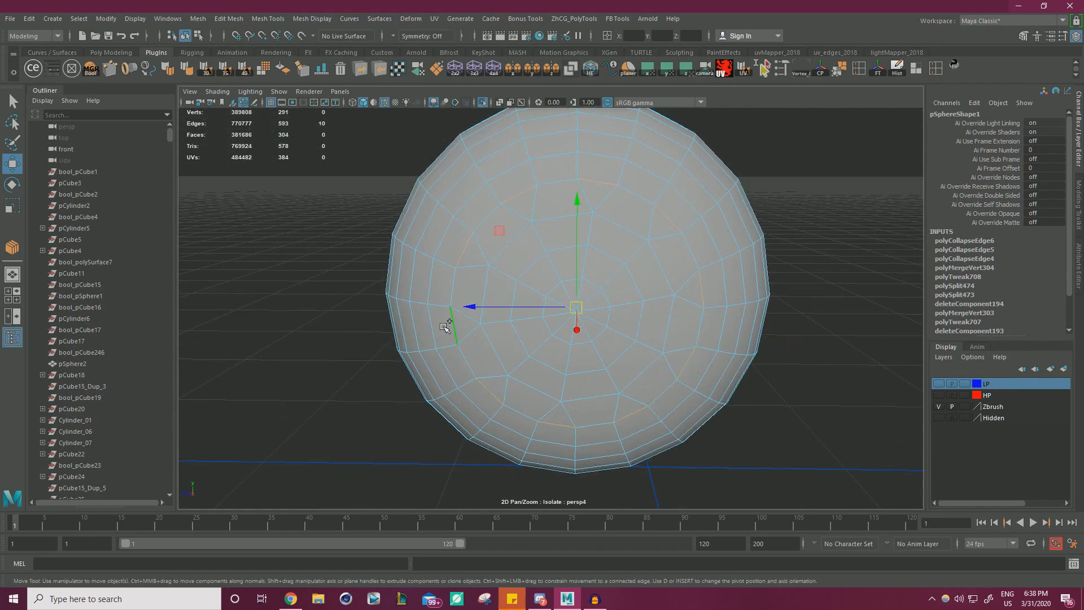
key(g)
Collapse 10 alternate edges around the fifth ring from the centre of the bell's domed side.
scroll(516, 322, down, 2)
alt+drag(515, 322, 683, 311)
scroll(683, 311, up, 2)
scroll(683, 311, up, 1)
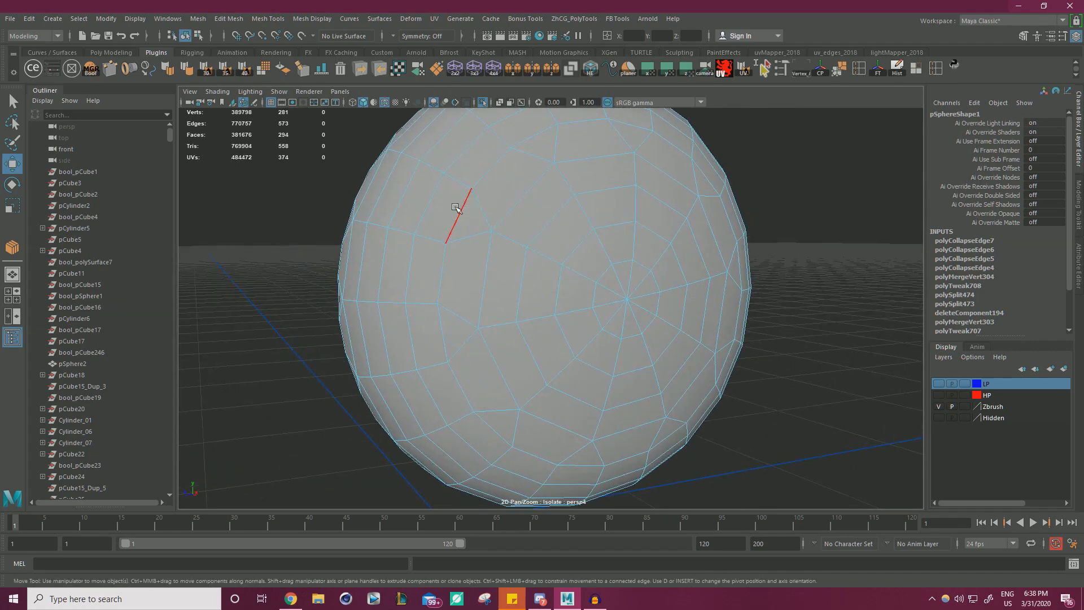
click(456, 218)
scroll(456, 218, down, 1)
alt+drag(456, 218, 409, 208)
scroll(412, 189, down, 2)
scroll(409, 209, up, 2)
shift+click(503, 169)
shift+click(600, 154)
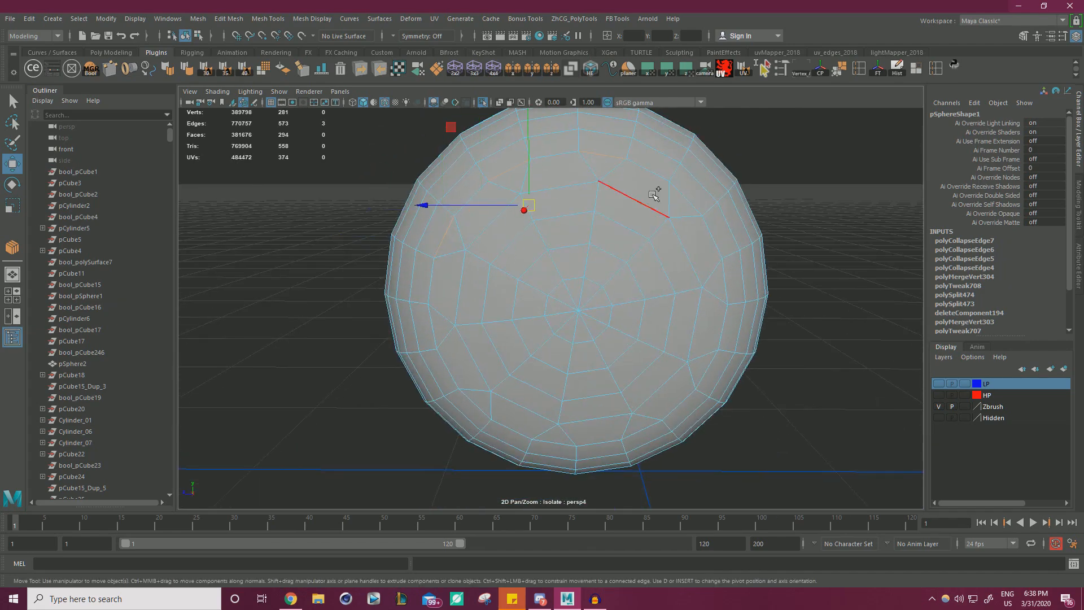
shift+click(655, 197)
shift+click(726, 281)
shift+click(704, 373)
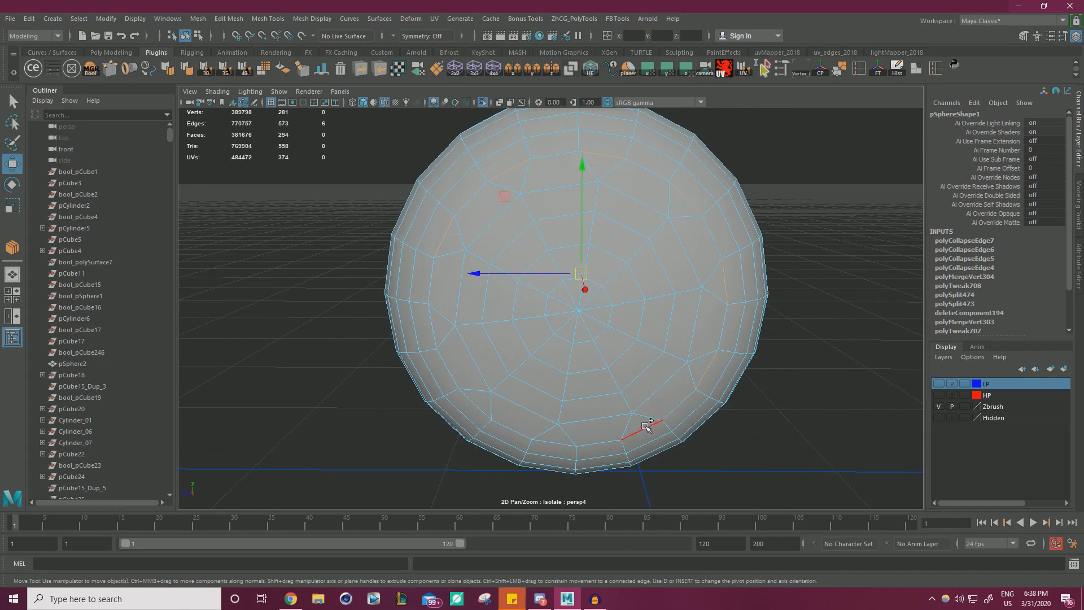
shift+click(641, 429)
shift+click(556, 448)
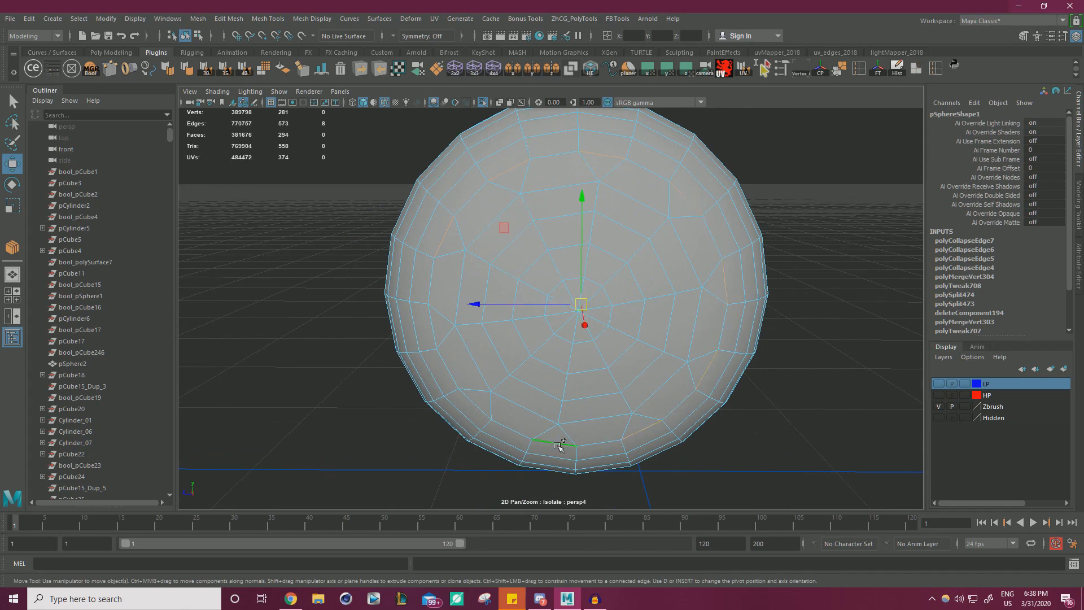
shift+click(421, 333)
key(g)
Collapse 10 alternate edges around the sixth ring from the centre of the bell's domed side.
scroll(568, 282, down, 2)
alt+drag(565, 266, 592, 278)
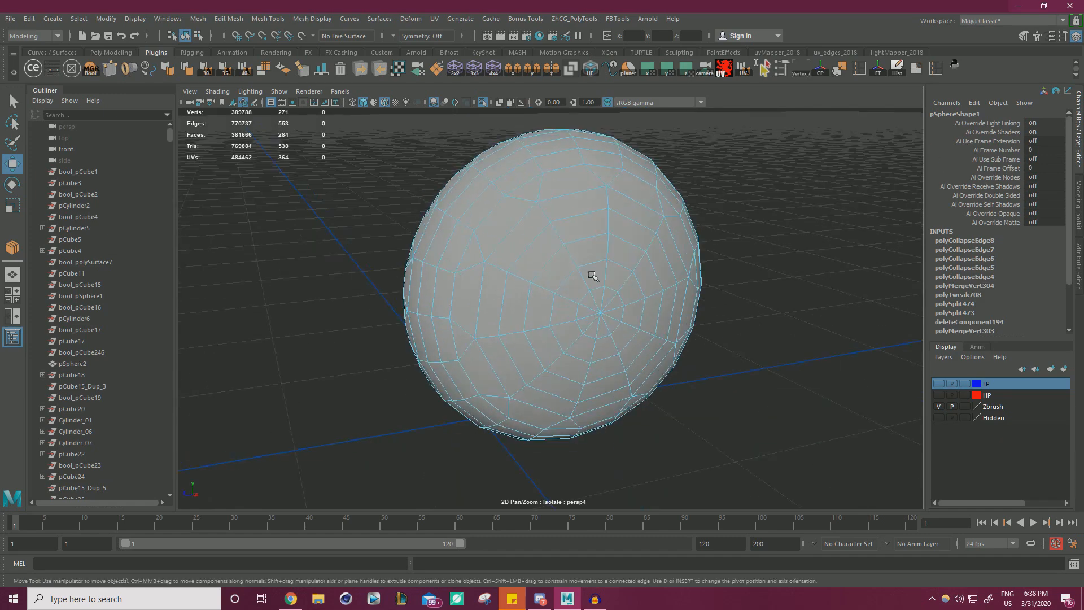
shift+click(533, 187)
shift+click(462, 261)
shift+click(450, 338)
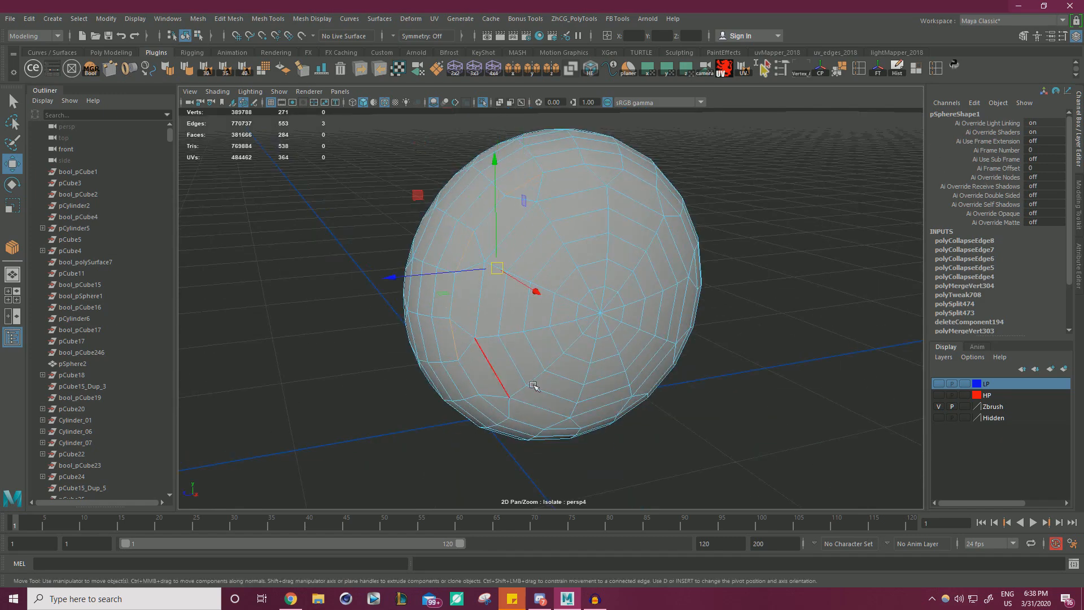
alt+drag(494, 386, 467, 358)
scroll(467, 362, up, 1)
shift+click(489, 396)
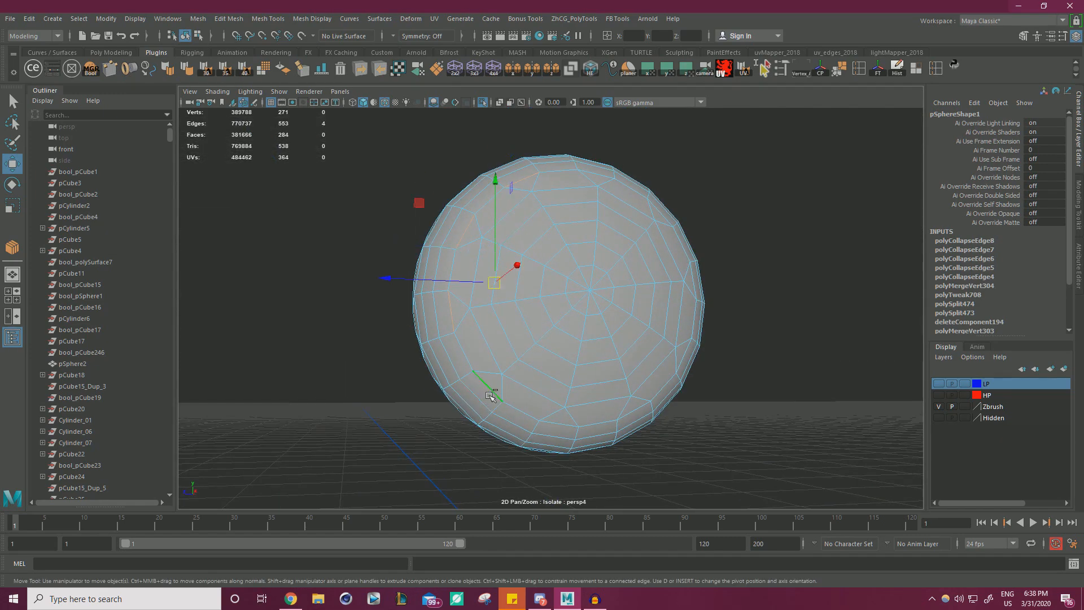
shift+click(556, 424)
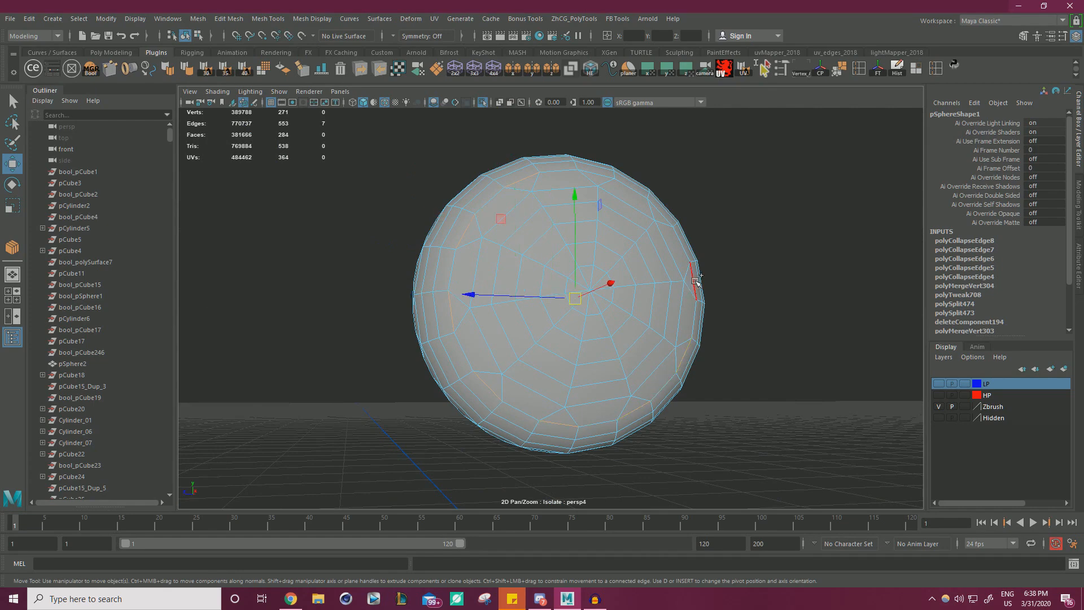
key(g)
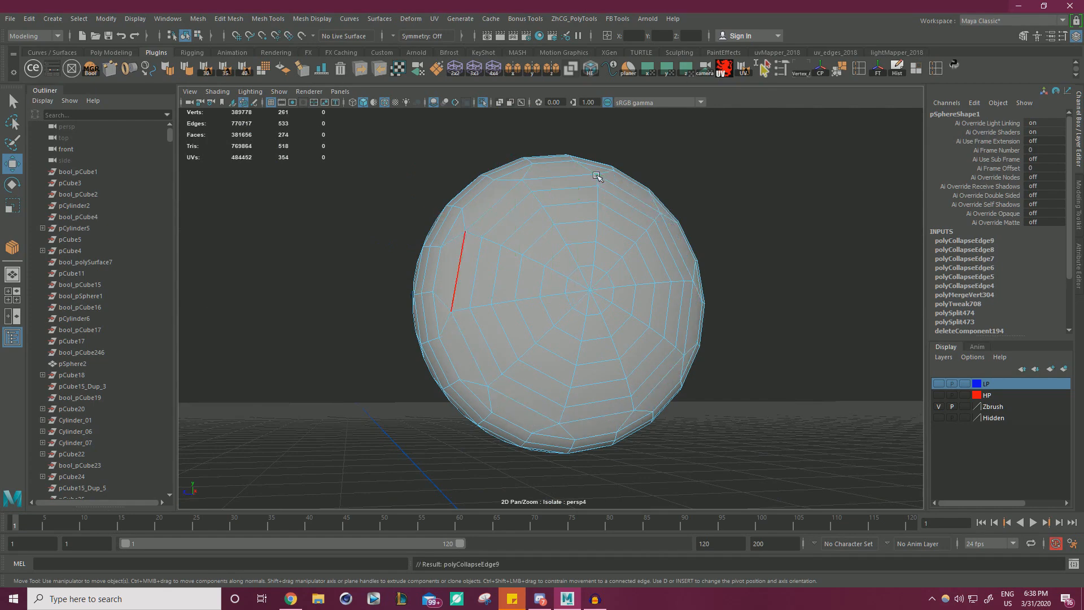
Collapse 5 alternate edges around the innermost ring at the centre of the bell's domed side, redoing an incomplete first attempt.
alt+drag(620, 212, 460, 231)
scroll(593, 290, up, 3)
alt+drag(592, 290, 574, 277)
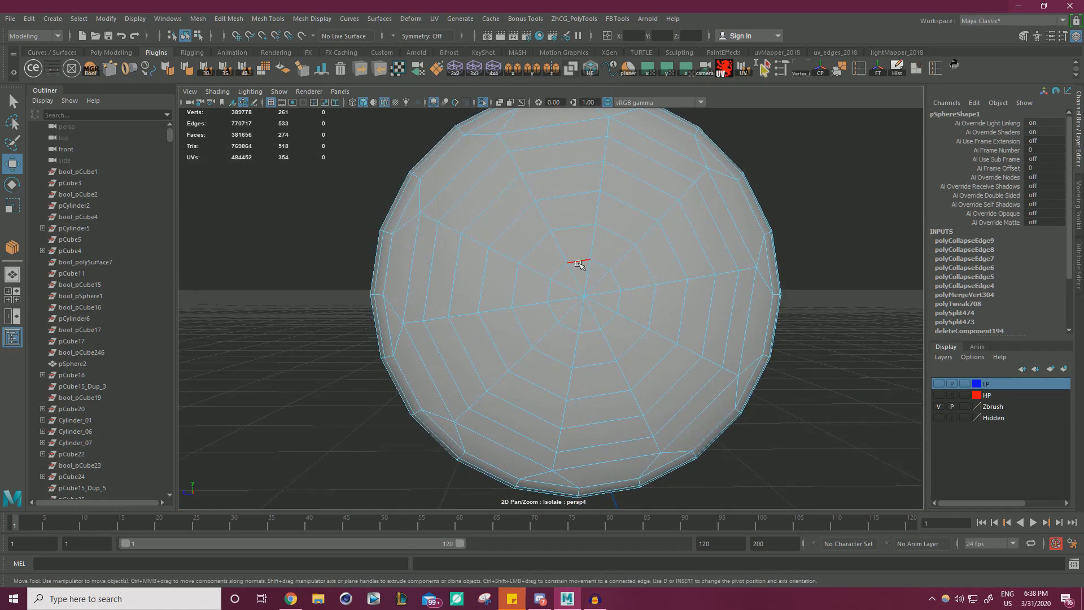
shift+click(607, 294)
shift+click(596, 331)
key(g)
scroll(595, 300, down, 1)
alt+drag(595, 300, 616, 290)
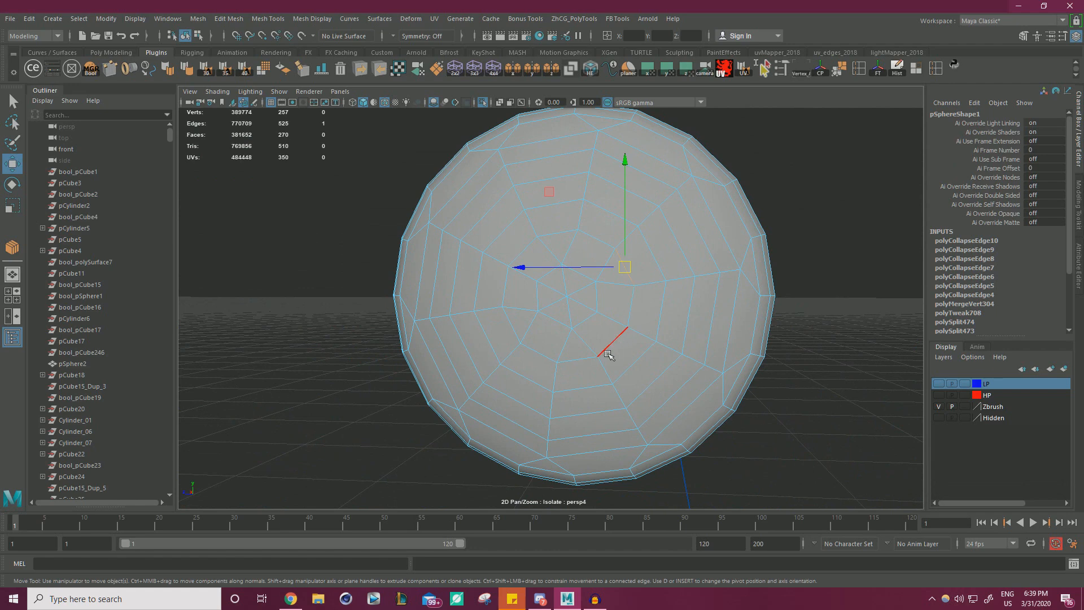
key(ctrl+z)
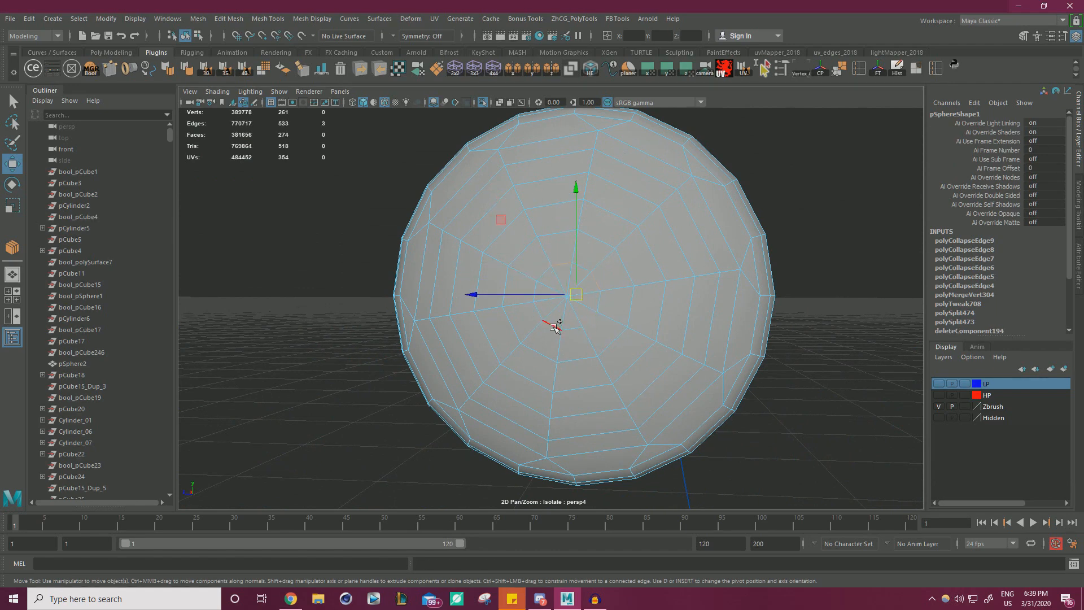
key(g)
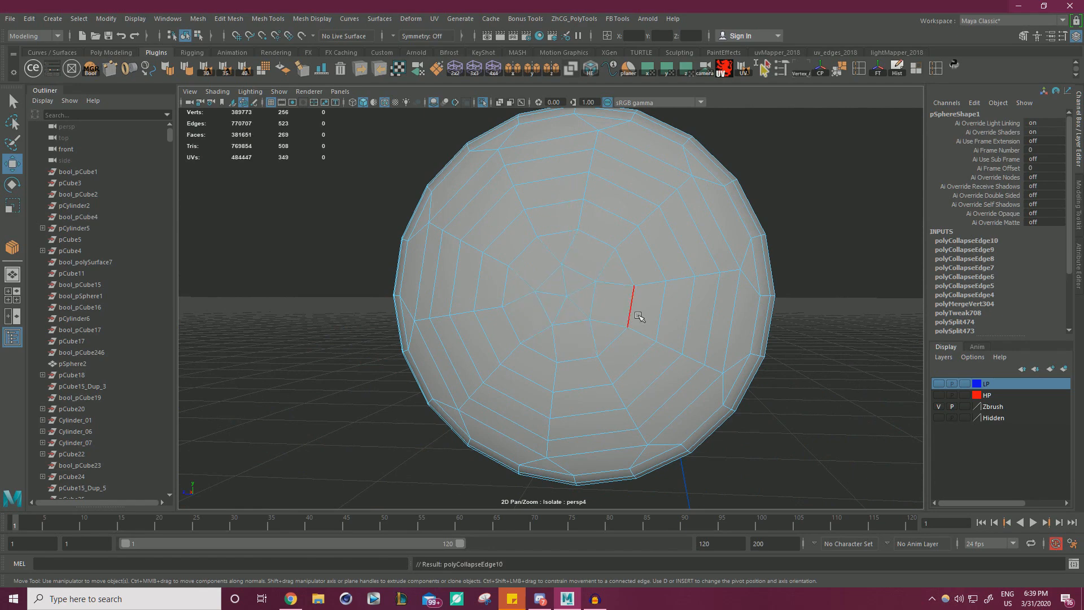
Collapse 5 alternate edges around the already reduced second ring from the centre of the bell's domed side.
alt+right_drag(639, 317, 604, 280)
alt+drag(604, 281, 618, 279)
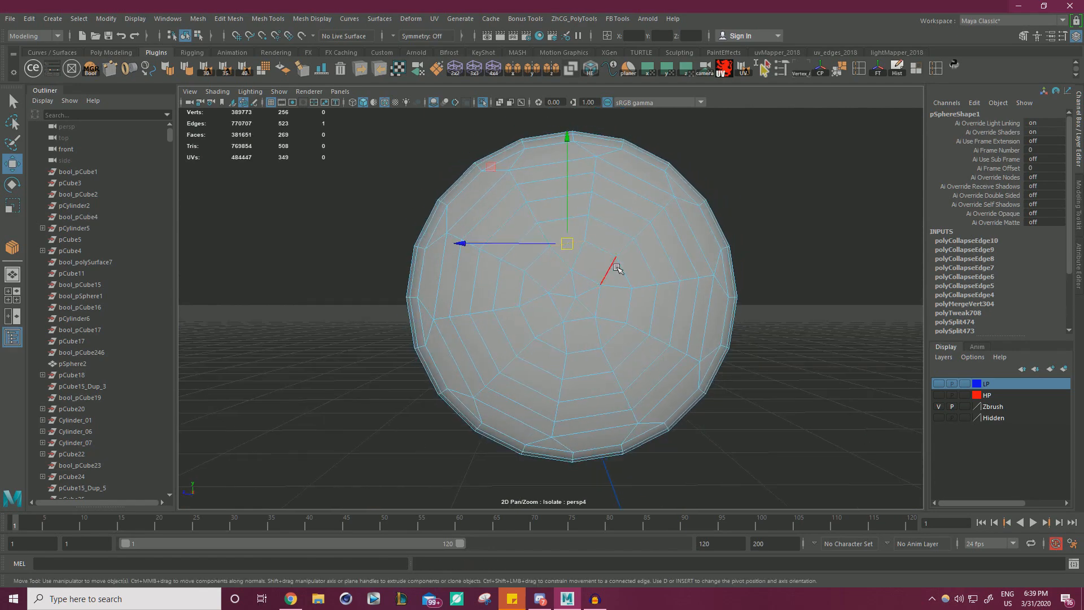
shift+click(623, 295)
shift+click(554, 350)
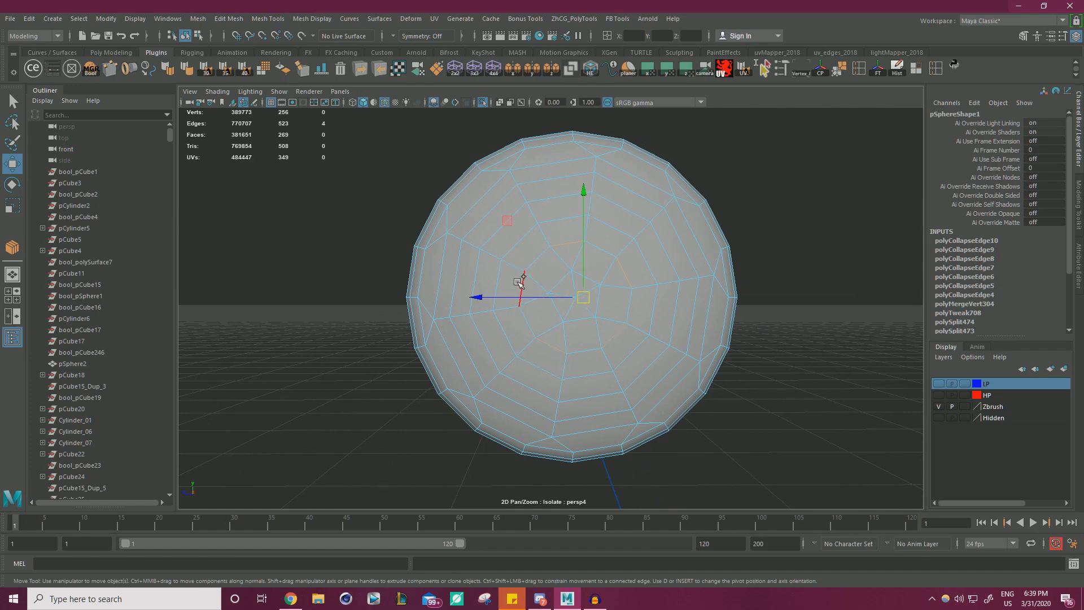
key(g)
Collapse 5 alternate edges around the already reduced third ring from the centre of the bell's domed side.
alt+drag(649, 282, 579, 286)
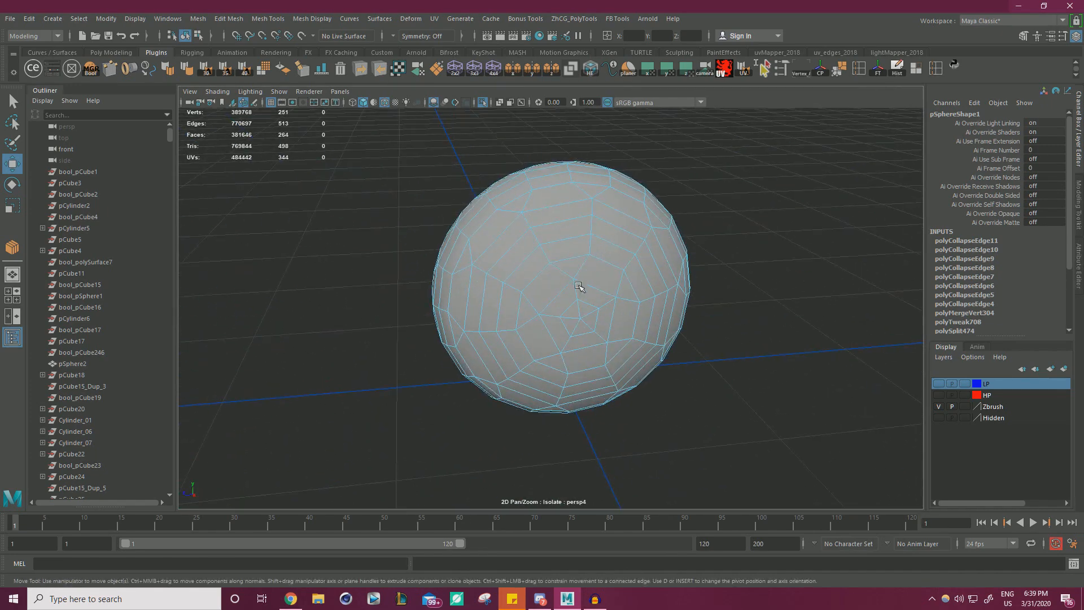
shift+click(629, 285)
shift+click(620, 353)
shift+click(550, 367)
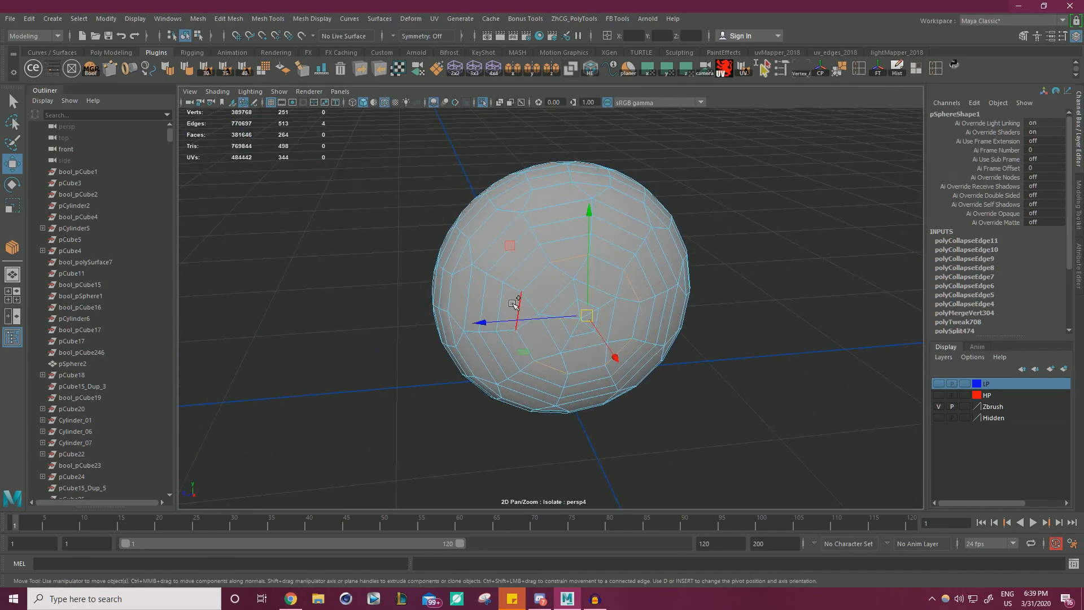
key(g)
Try deleting a ring of edges on the bell's domed side, and undo the deletion.
alt+drag(600, 303, 520, 281)
key(Delete)
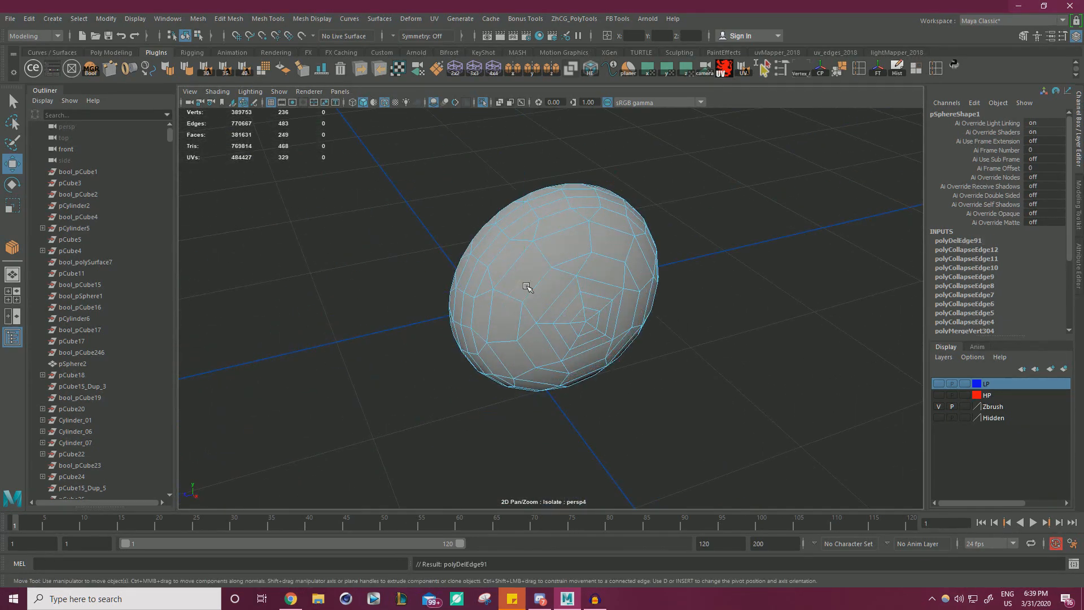
alt+drag(706, 278, 610, 269)
key(ctrl+z)
key(ctrl+z)
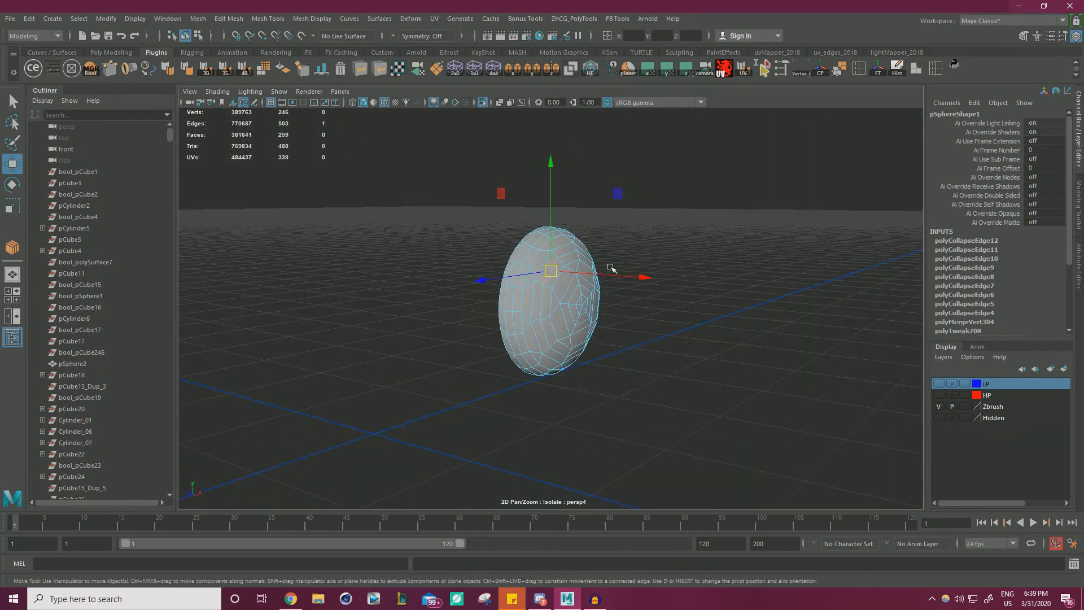
Return to object mode and examine the bell's rounded profile from the side.
alt+right_drag(609, 269, 726, 275)
alt+drag(727, 275, 680, 238)
right_drag(658, 203, 710, 186)
click(738, 207)
alt+drag(738, 207, 675, 215)
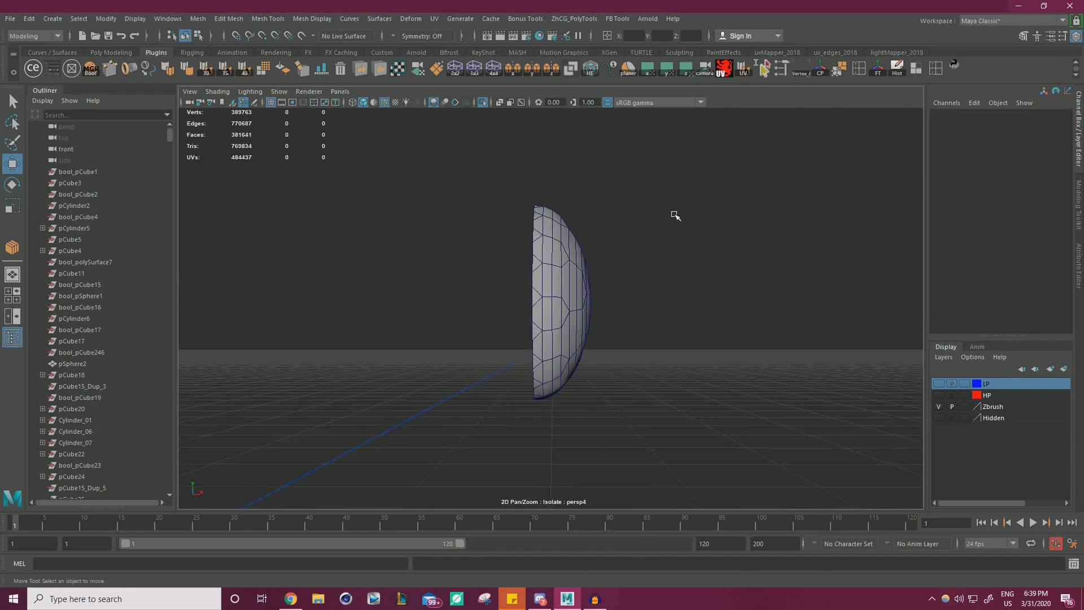
alt+right_drag(628, 224, 649, 260)
click(583, 239)
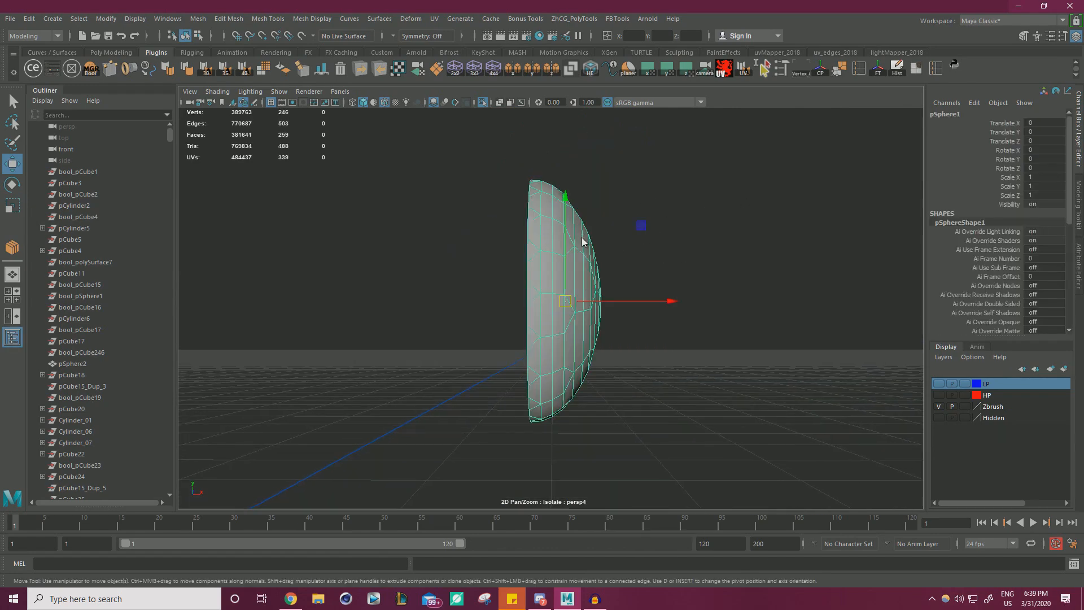
Scale 10 edges around a ring on the bell's domed side to adjust its rounded profile, and return to object mode.
key(r)
alt+right_drag(583, 263, 597, 311)
alt+drag(598, 311, 528, 280)
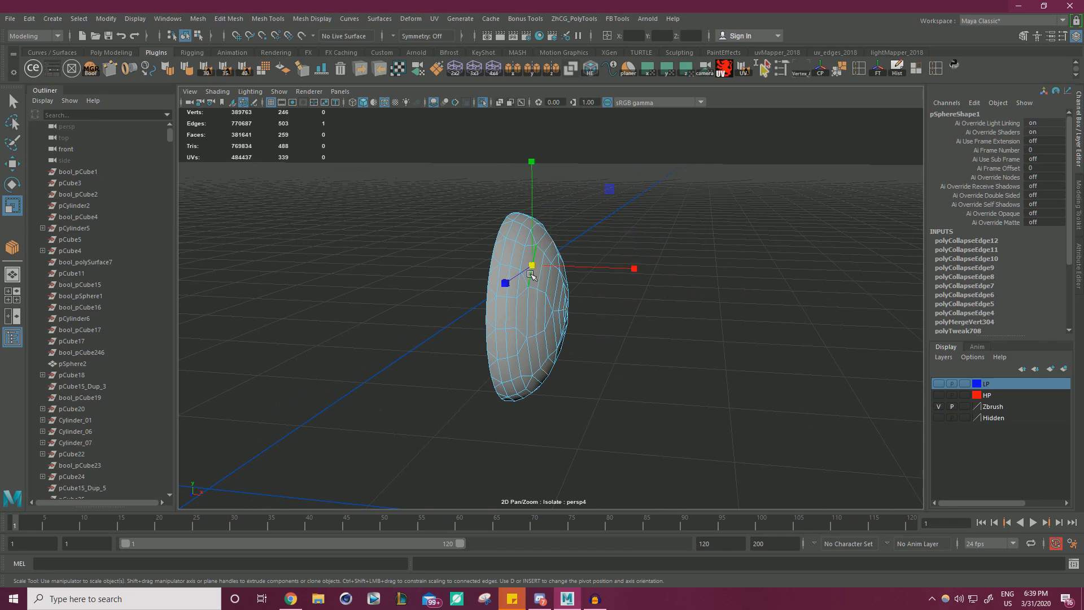
shift+click(526, 351)
alt+drag(581, 363, 516, 376)
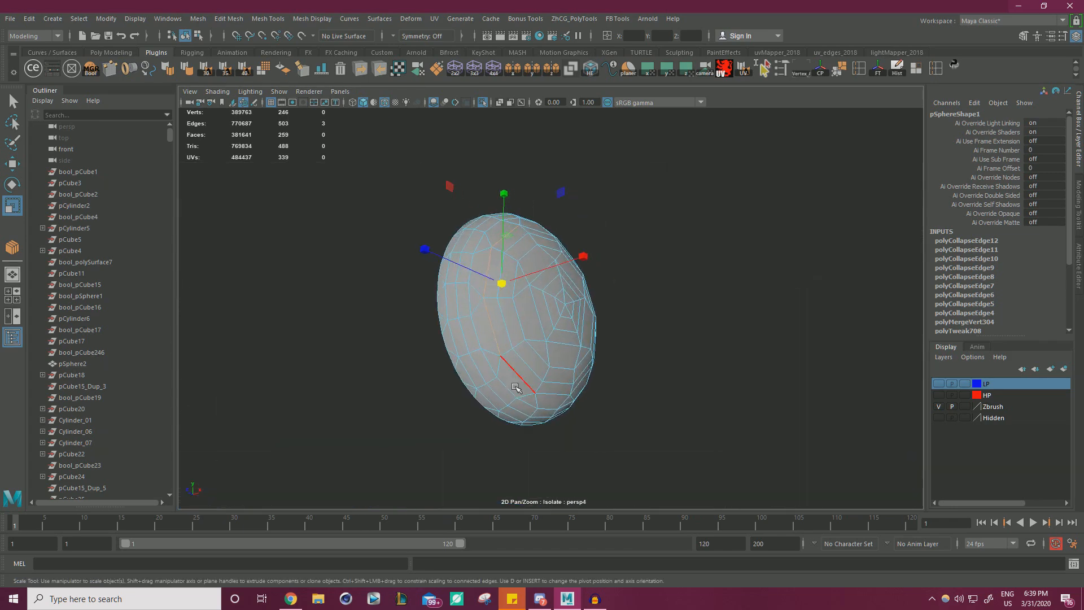
shift+click(517, 377)
alt+drag(598, 389, 552, 400)
alt+drag(632, 386, 596, 382)
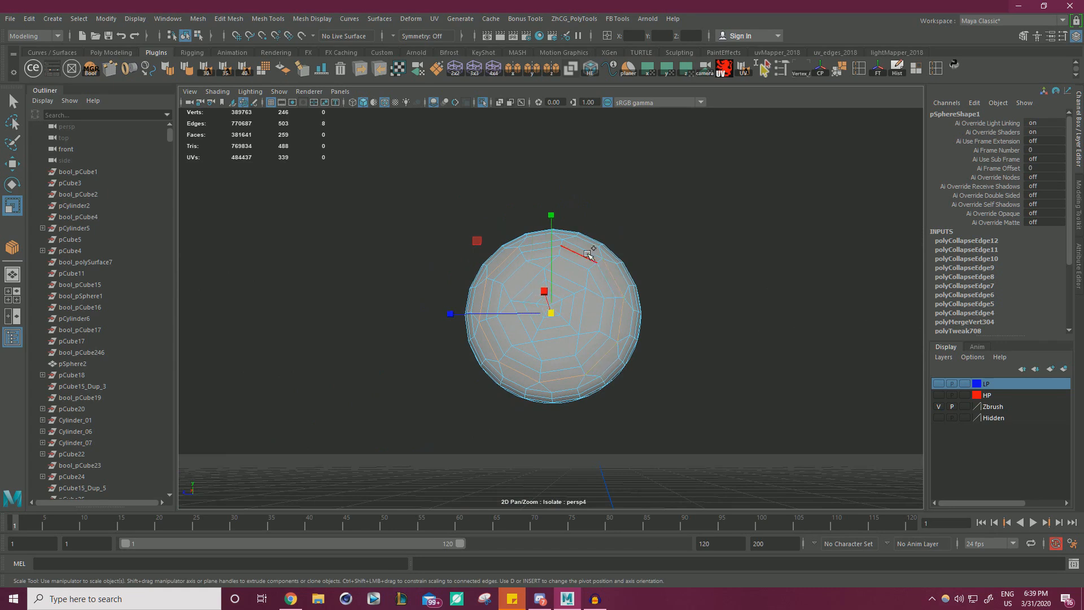
alt+drag(595, 305, 556, 248)
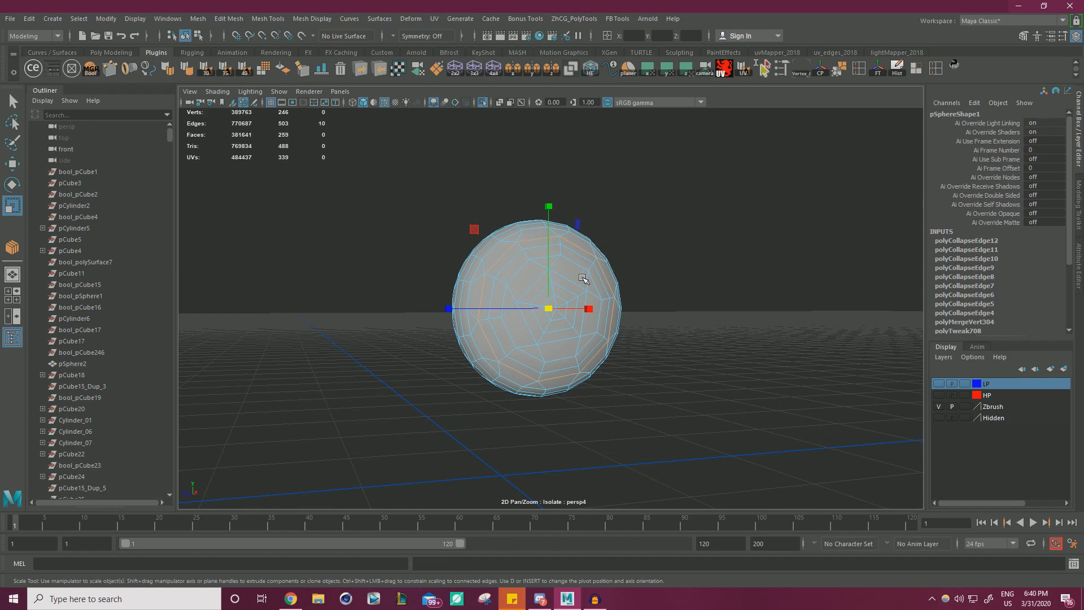
alt+drag(590, 280, 682, 273)
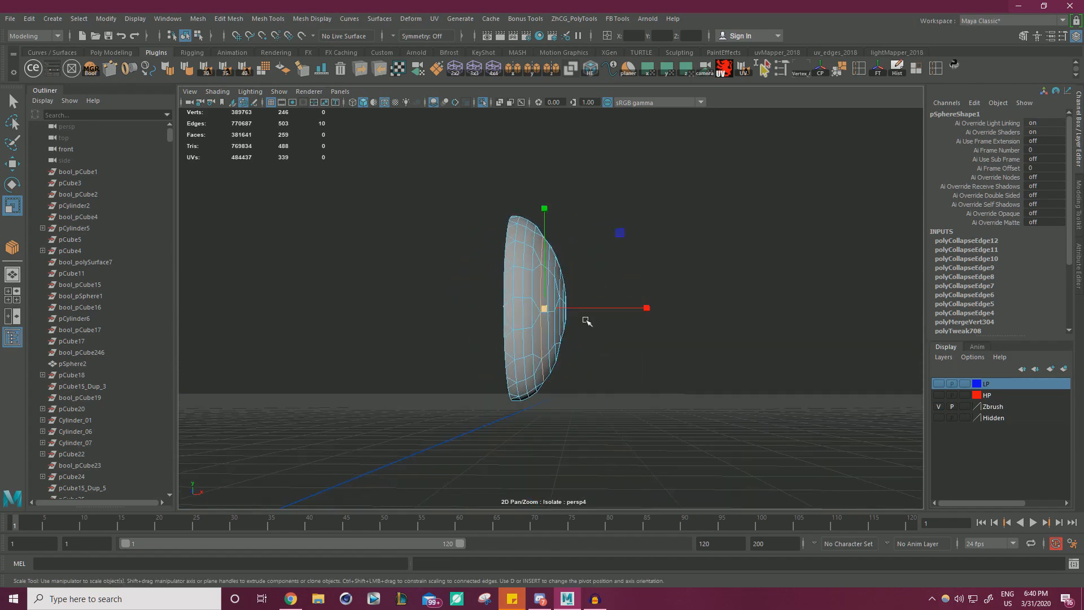
mouse_move(585, 319)
alt+mouse_down()
mouse_move(544, 309)
mouse_move(578, 321)
alt+mouse_up()
right_drag(533, 273, 534, 277)
click(728, 251)
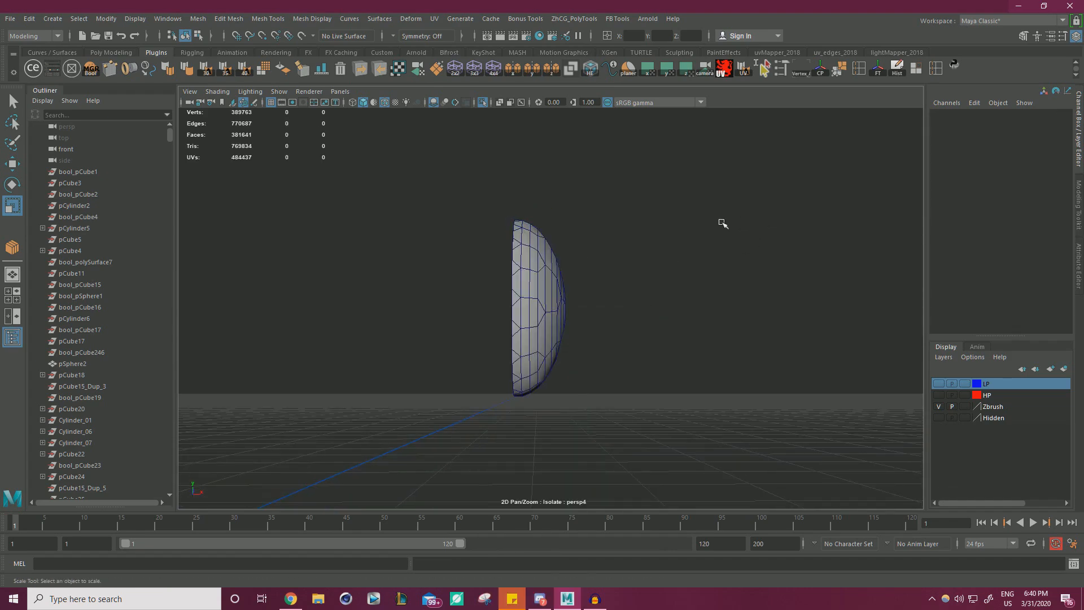
Soften all edges of the bell and deselect it.
alt+drag(723, 224, 652, 321)
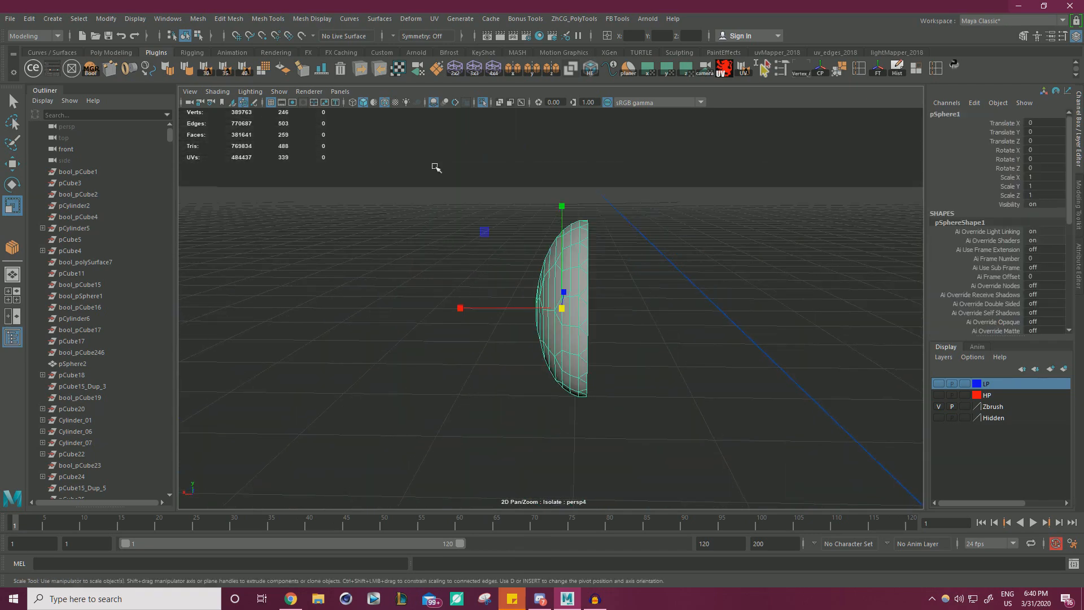
click(187, 71)
click(380, 224)
Harden the edges of the face loop along the bell's open rim, and return to object mode.
scroll(508, 228, down, 3)
alt+drag(525, 229, 398, 229)
scroll(438, 235, up, 7)
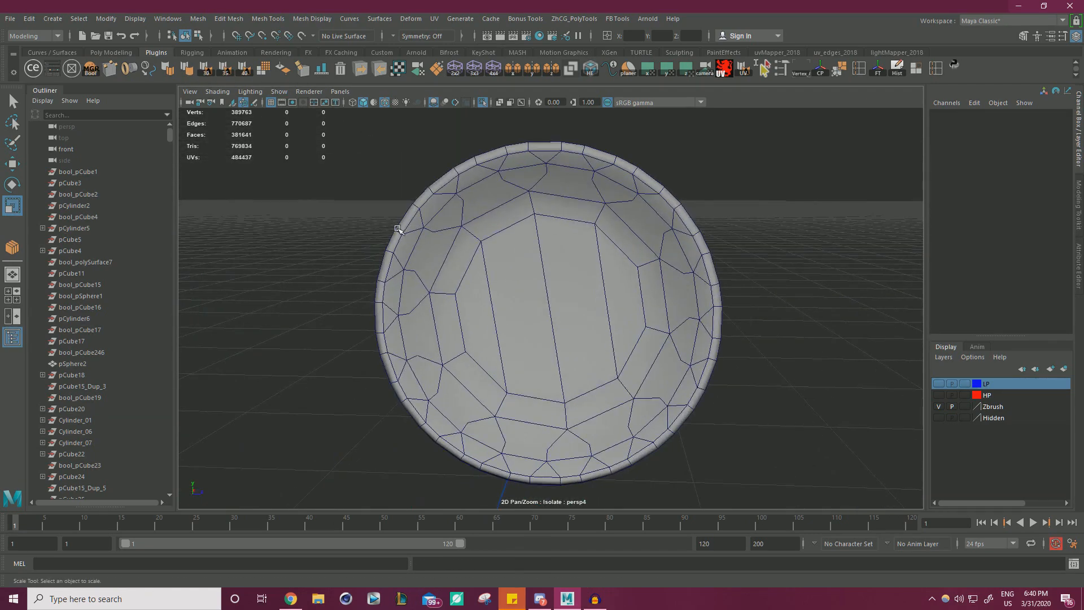
click(407, 235)
right_drag(413, 238, 414, 268)
click(394, 241)
shift+double_click(386, 265)
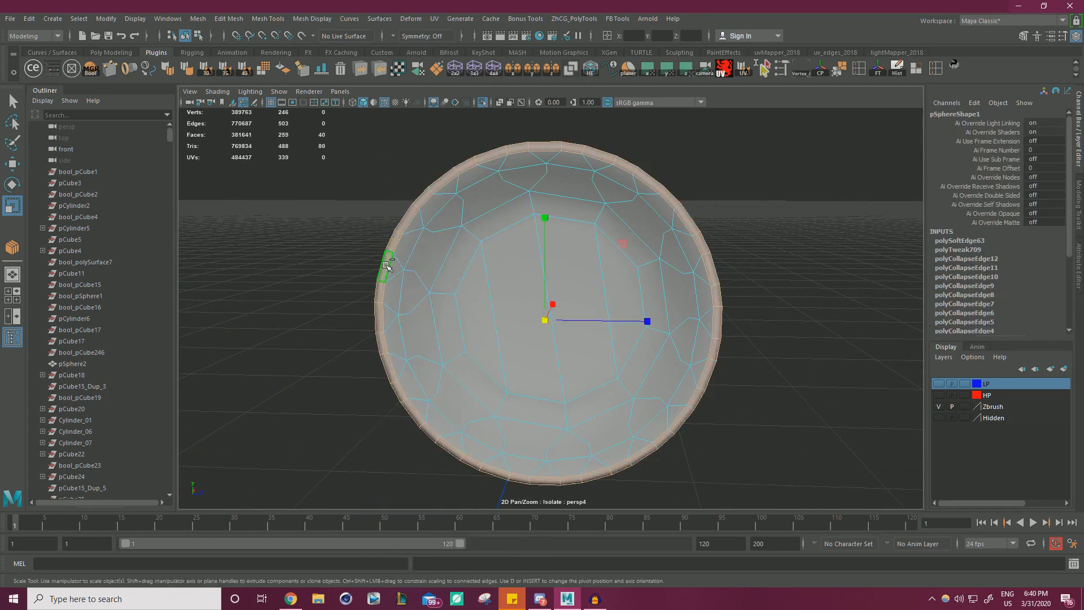
click(169, 70)
right_drag(442, 204, 474, 188)
click(428, 179)
alt+drag(434, 188, 621, 205)
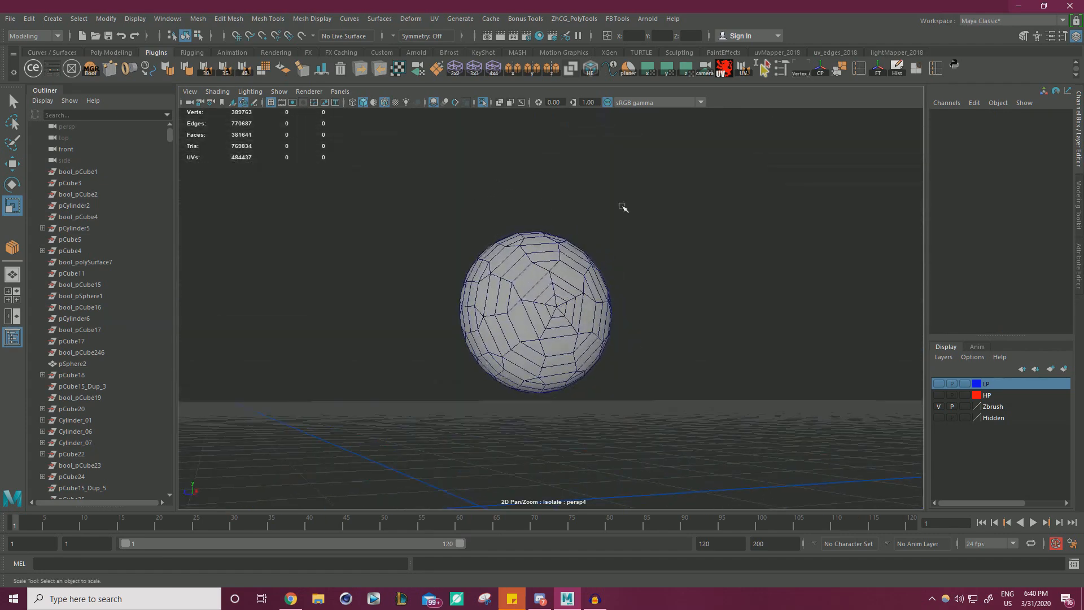
Deselect the bell and turn off the wireframe overlay to show only its shaded surface.
click(559, 272)
alt+drag(569, 228, 585, 239)
alt+right_drag(586, 240, 624, 264)
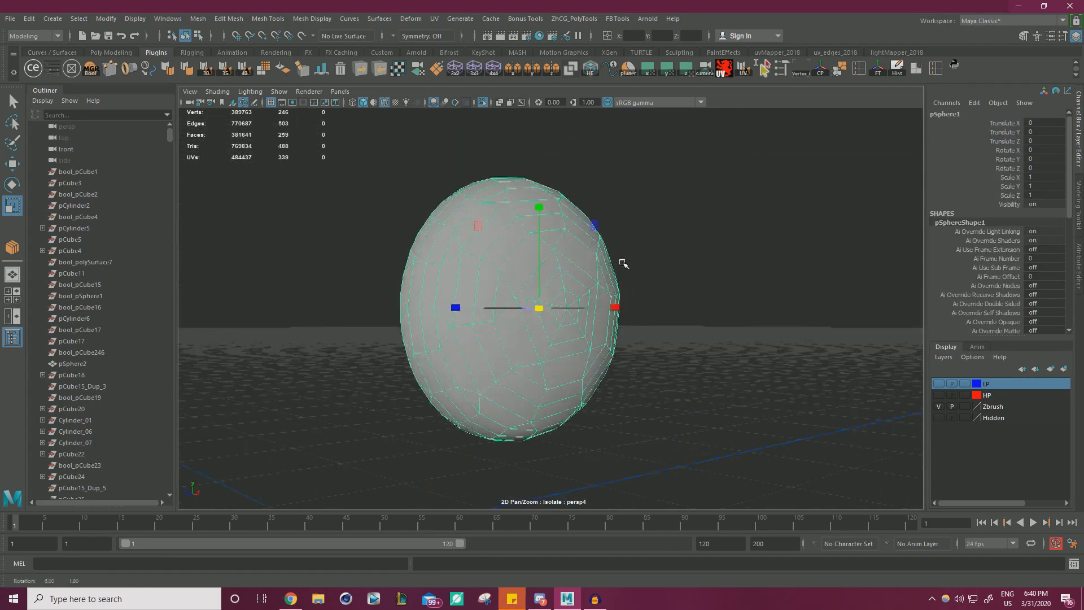
click(733, 289)
alt+drag(625, 263, 654, 257)
click(384, 102)
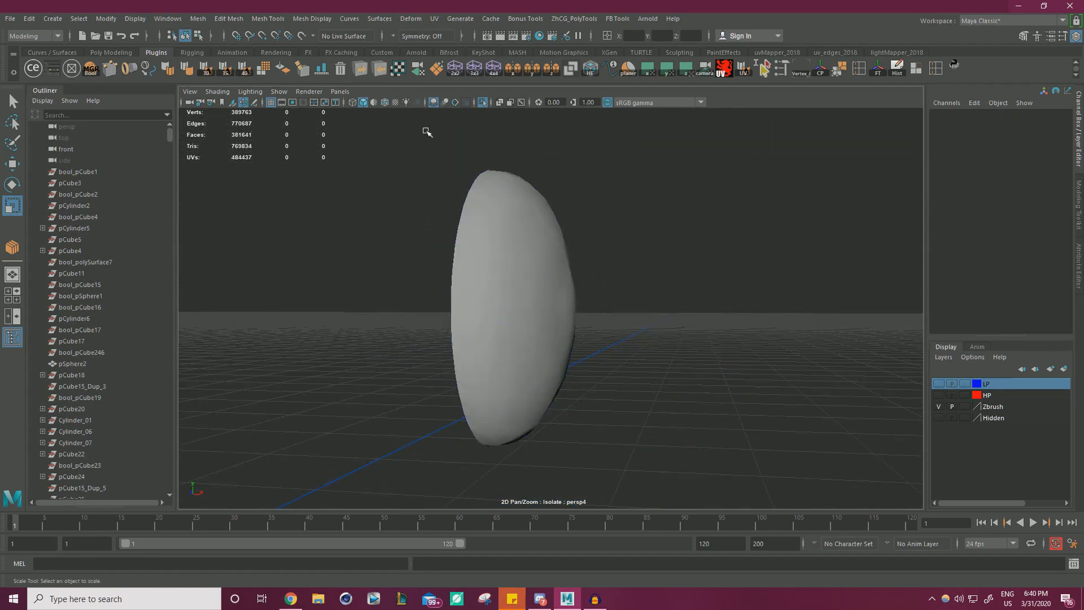
Preview the bell in smooth display and restore its unsmoothed display.
key(3)
alt+drag(517, 200, 556, 208)
key(1)
alt+drag(660, 244, 642, 246)
Check an edge ring on the bell's domed side, return to object mode, and examine the shading of its hollow inside.
click(559, 245)
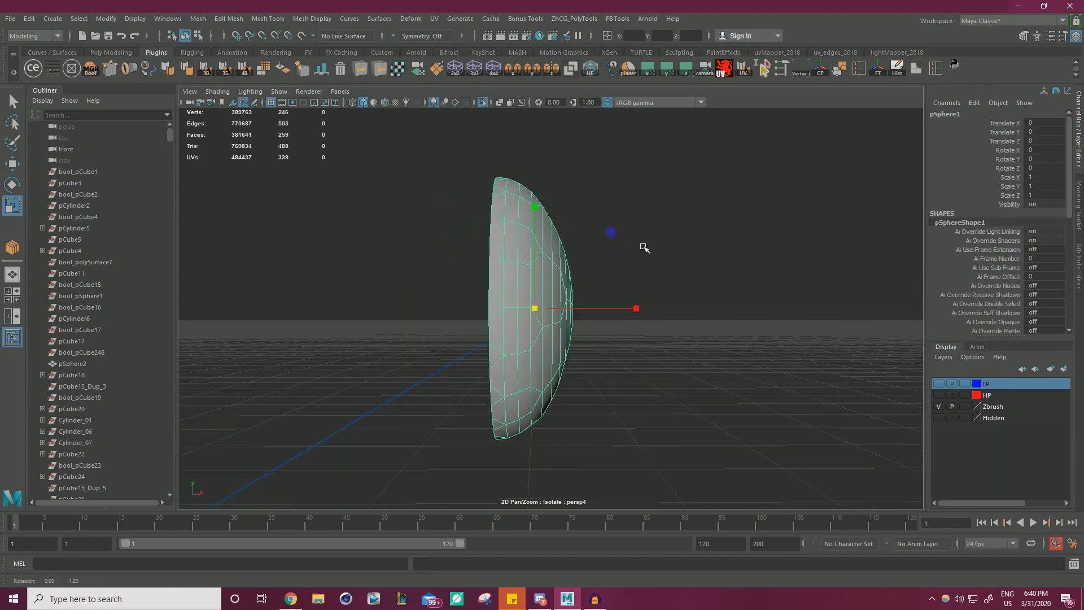
scroll(637, 280, up, 1)
key(F10)
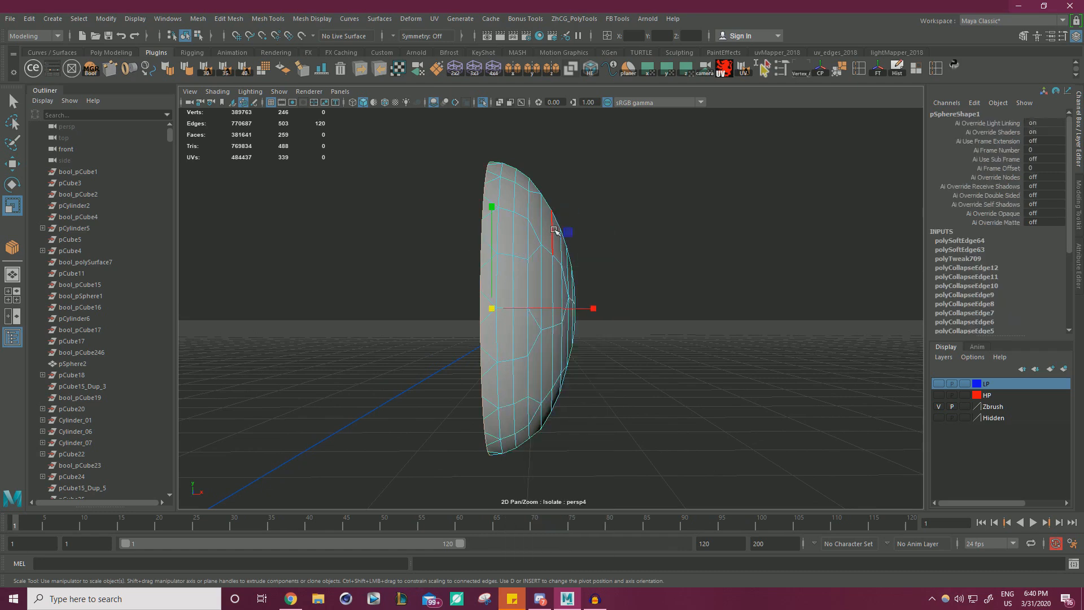
click(554, 230)
double_click(561, 287)
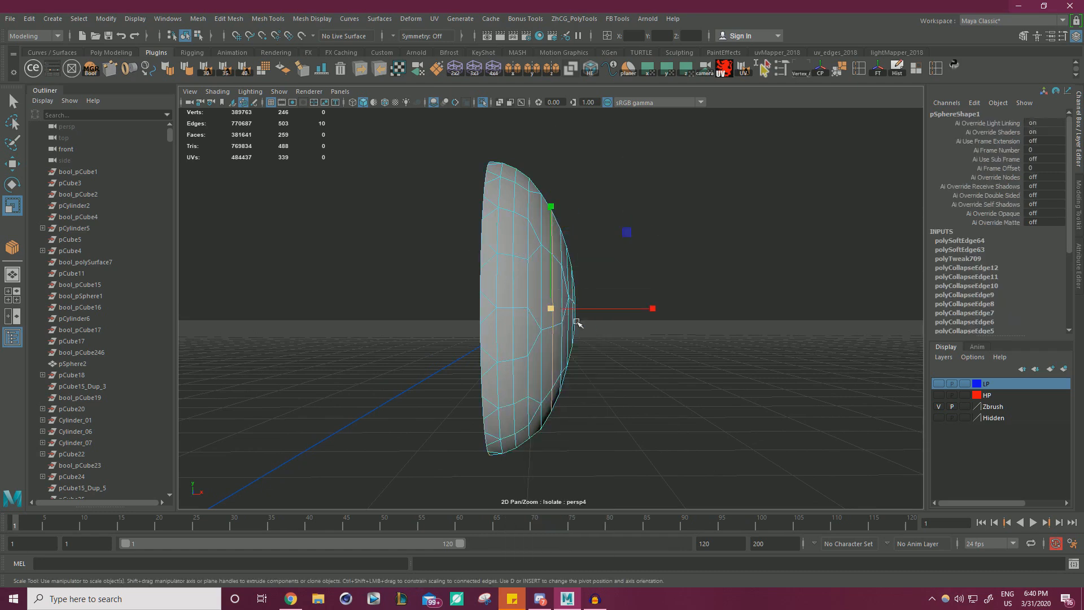
alt+right_drag(577, 321, 566, 324)
alt+drag(565, 324, 664, 298)
right_drag(523, 249, 626, 244)
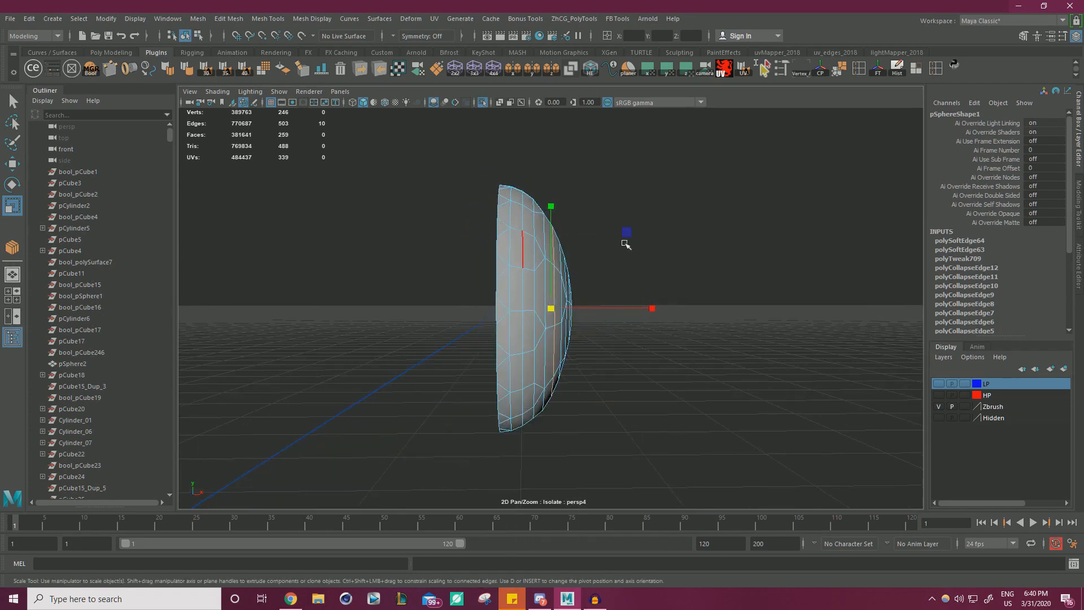
click(626, 244)
alt+drag(665, 232, 559, 284)
click(615, 264)
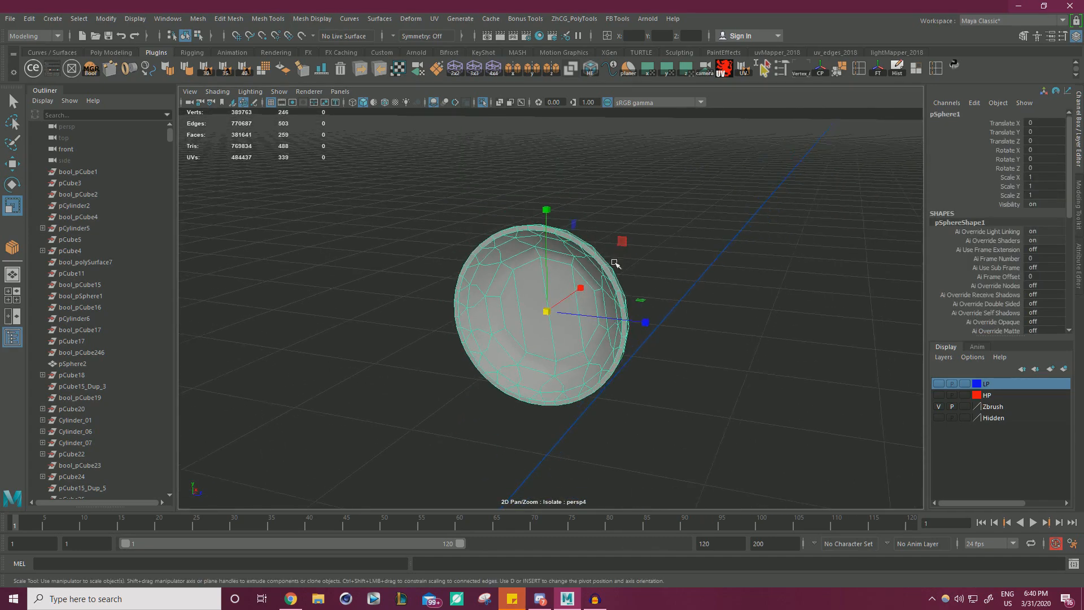
key(f)
alt+drag(615, 264, 713, 227)
click(755, 259)
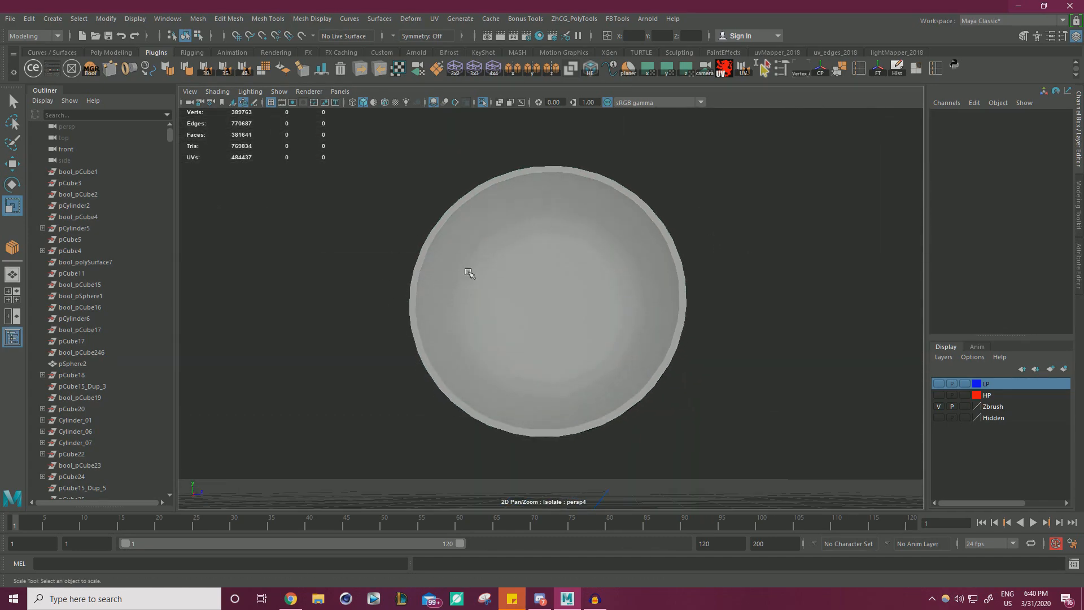
Select the ring of 20 vertices inside the bell's hollow near the rim and delete them.
click(622, 270)
alt+right_drag(483, 243, 460, 218)
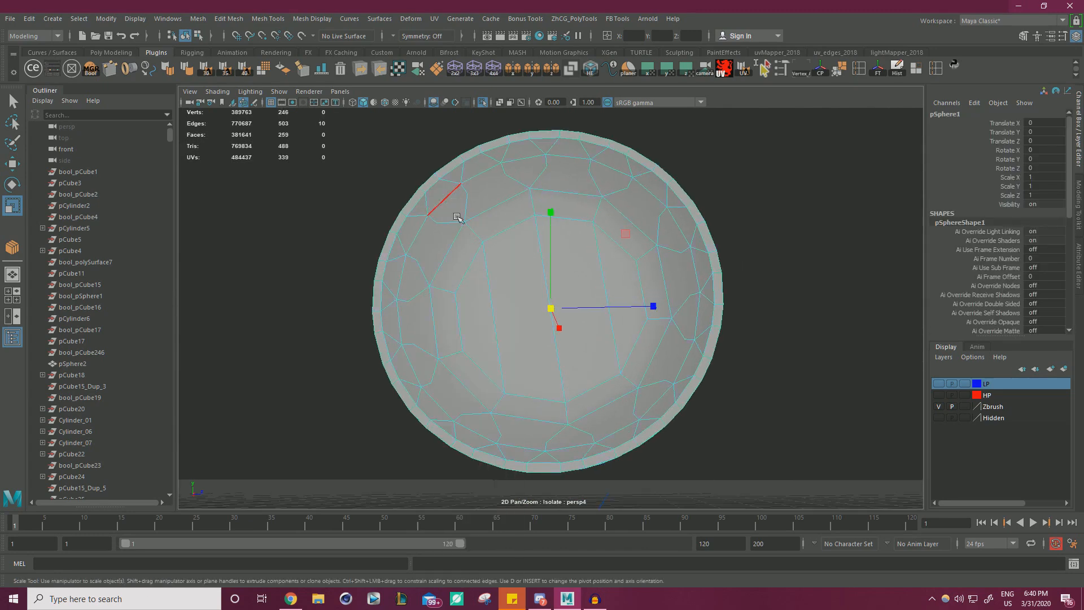
click(449, 203)
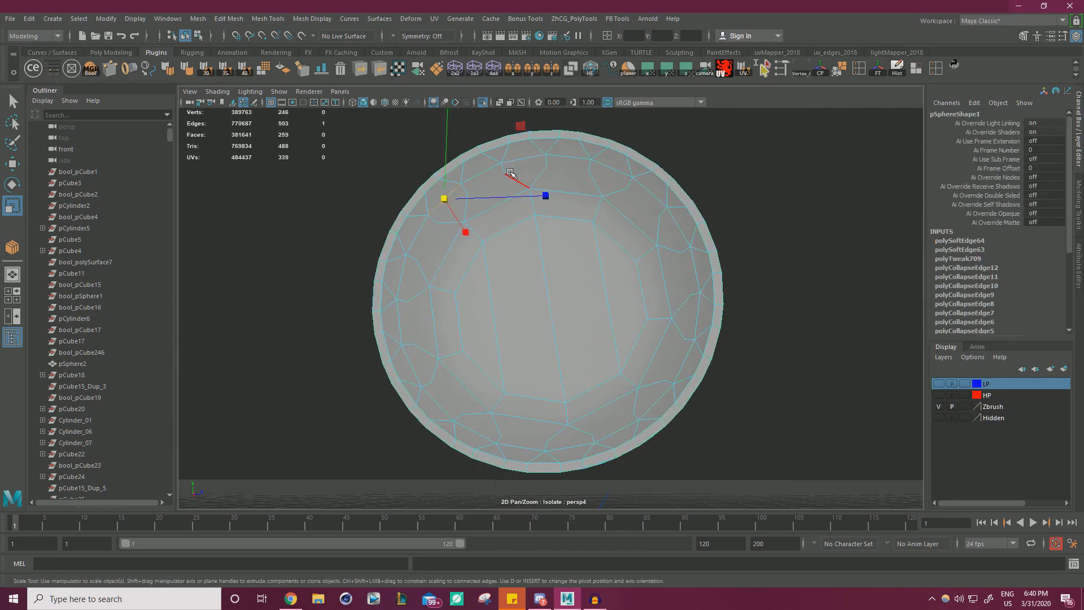
right_drag(508, 174, 451, 174)
click(505, 173)
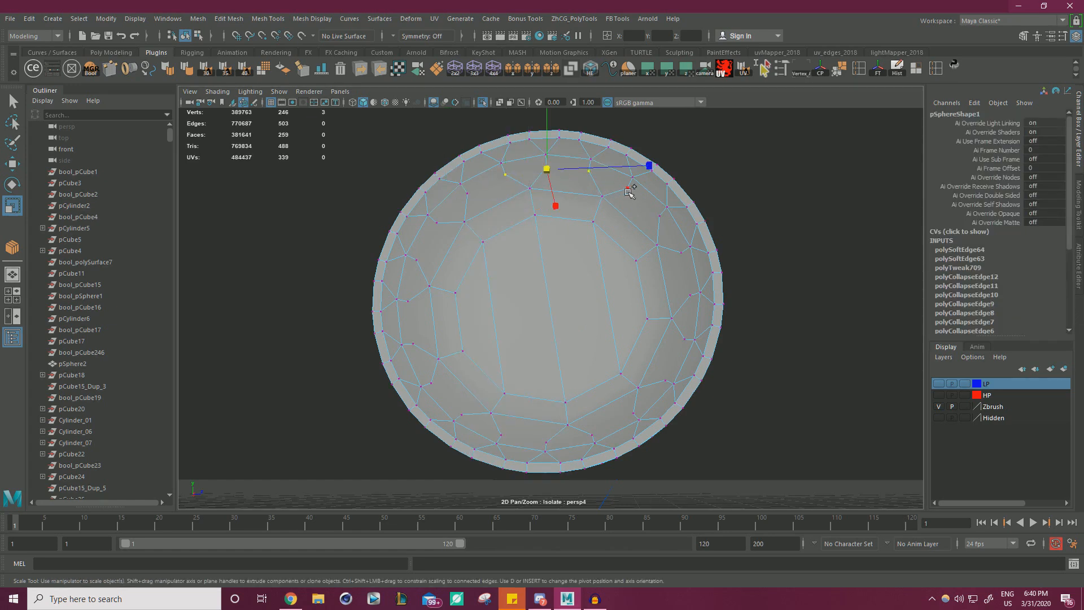
shift+click(659, 216)
shift+click(681, 252)
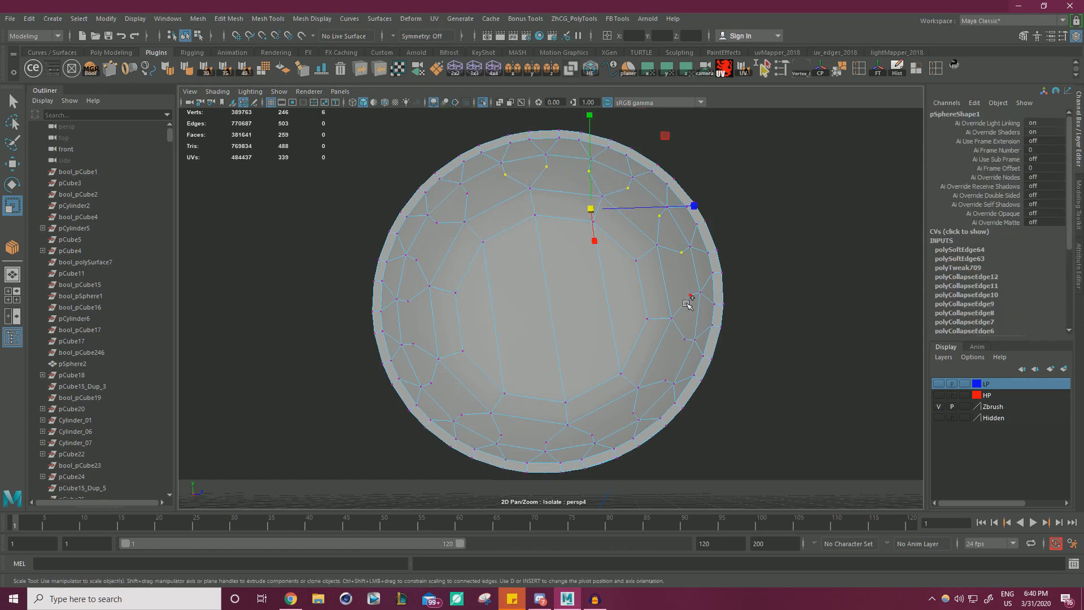
shift+click(690, 296)
shift+click(685, 339)
alt+right_drag(684, 338, 634, 329)
alt+drag(634, 330, 724, 310)
alt+right_drag(723, 310, 694, 312)
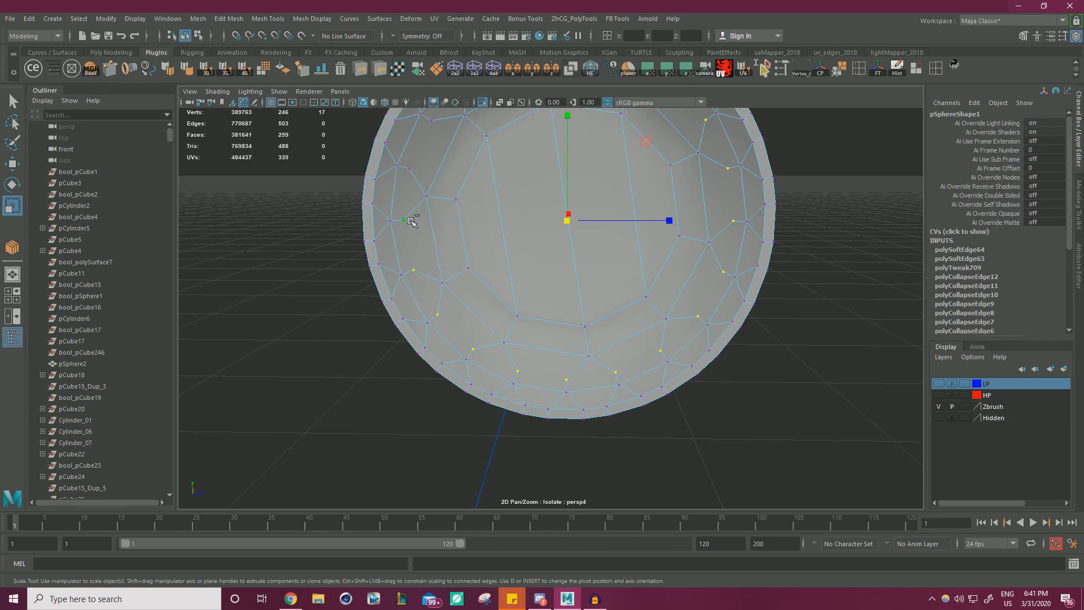
alt+drag(487, 160, 446, 221)
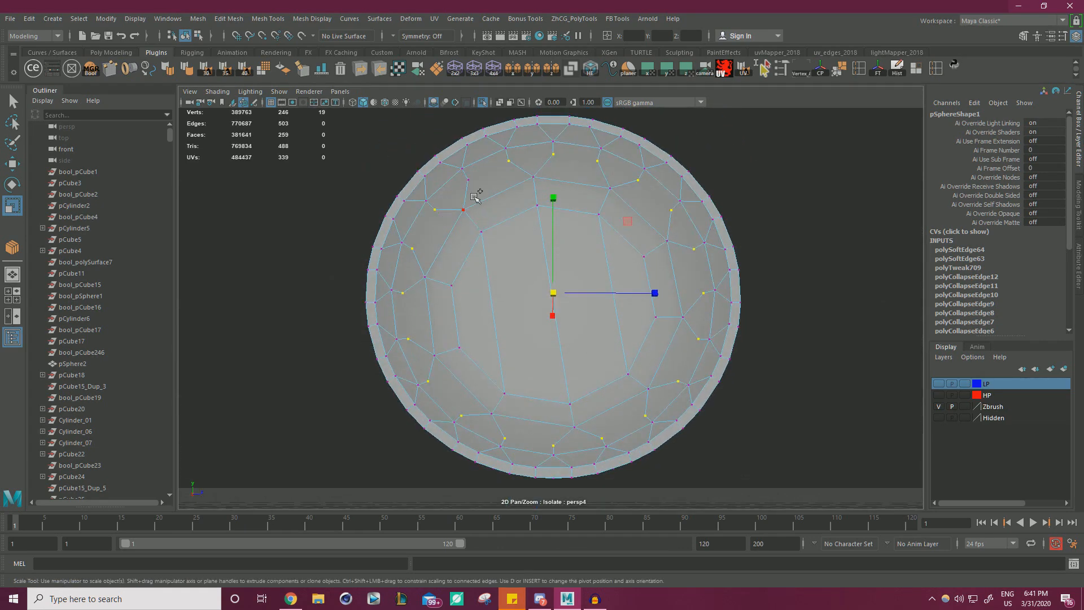
key(Delete)
Return the bell to object mode, add it to the LP layer, and leave isolate view.
alt+right_drag(506, 198, 440, 210)
alt+drag(440, 210, 466, 227)
right_drag(551, 232, 698, 212)
click(699, 213)
alt+drag(557, 203, 536, 299)
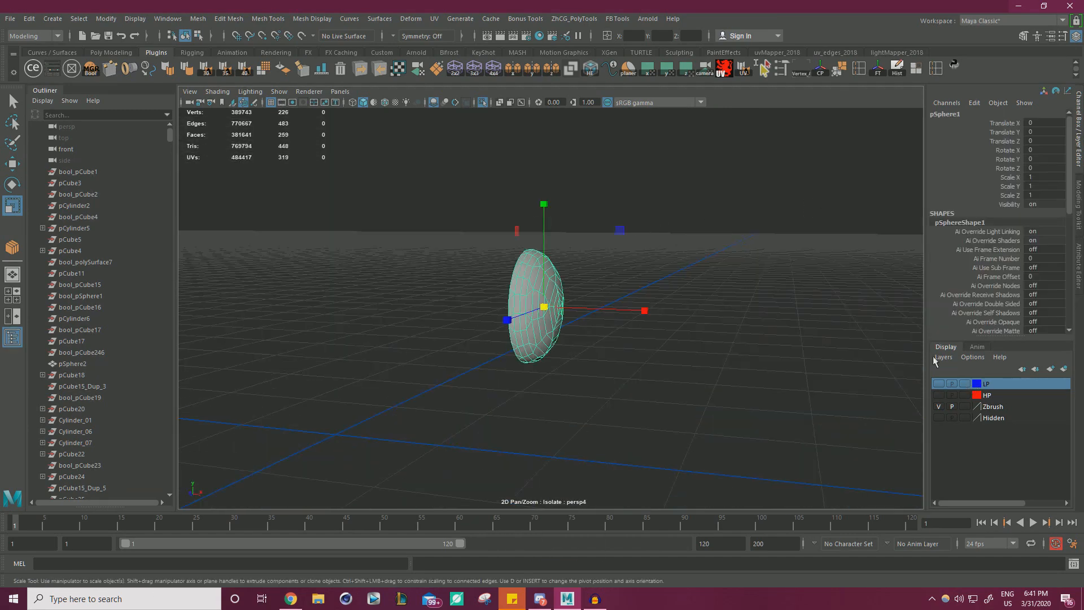
right_click(992, 384)
click(1008, 409)
click(482, 102)
Isolate the typewriter's main frame, examine its geometry, and bring back the full model.
scroll(709, 210, down, 3)
alt+drag(773, 237, 646, 325)
scroll(610, 297, up, 4)
click(543, 410)
key(w)
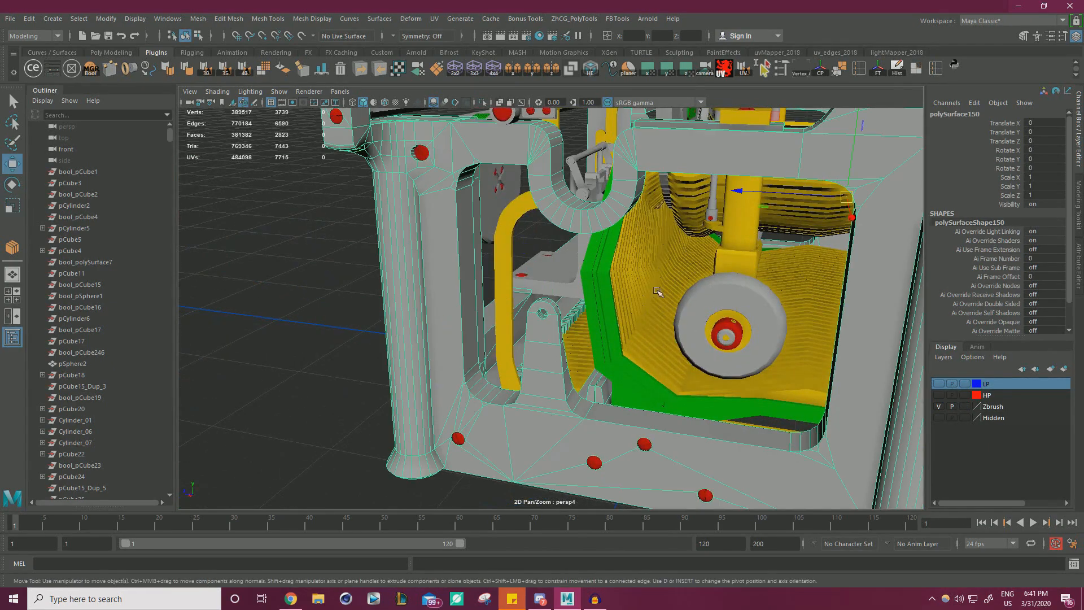
key(f)
click(482, 102)
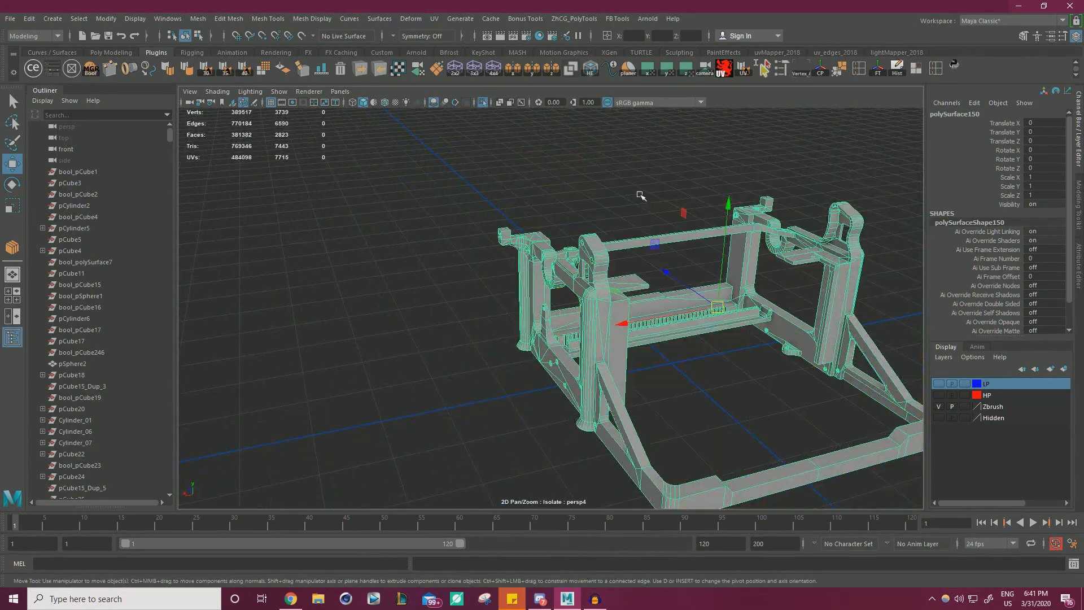
alt+drag(639, 193, 472, 177)
scroll(472, 177, up, 3)
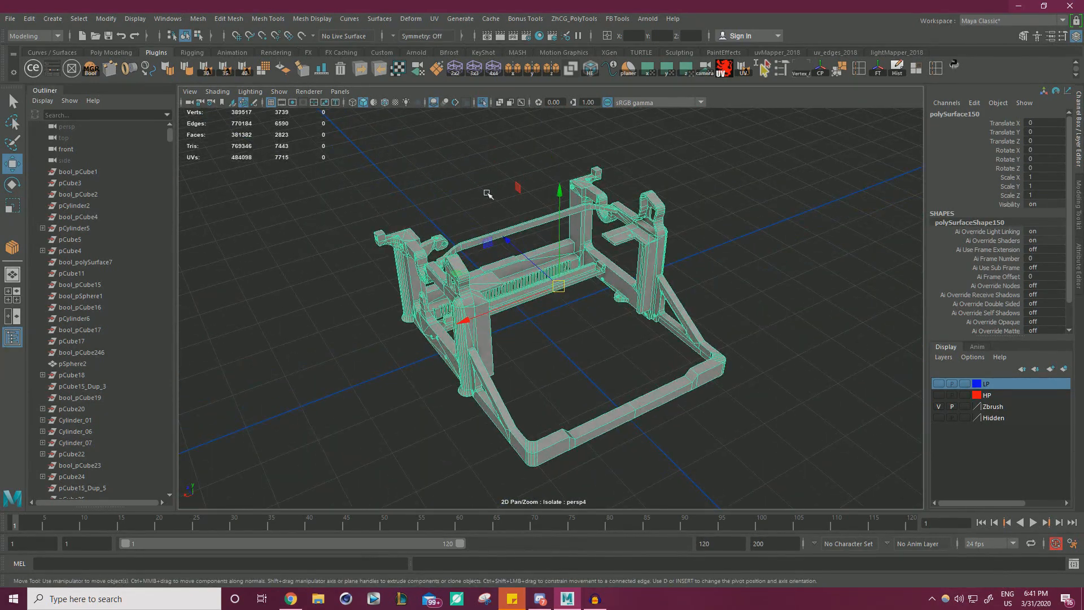
click(482, 102)
Examine the whole typewriter and the yellow key levers beneath the key caps up close.
scroll(581, 197, down, 3)
alt+drag(615, 263, 634, 249)
alt+right_drag(634, 249, 779, 288)
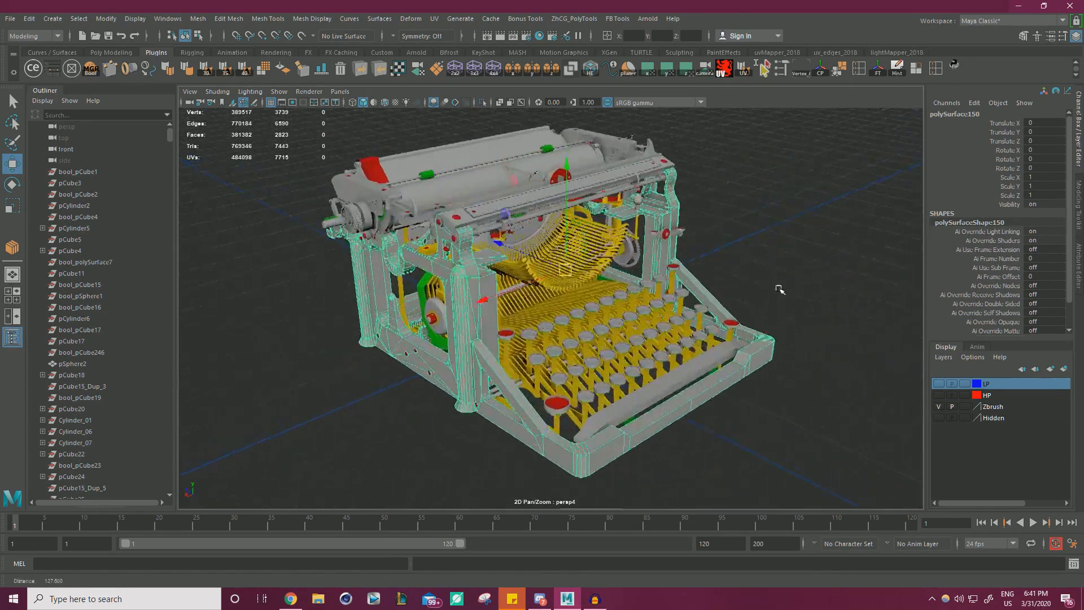
alt+drag(779, 288, 761, 258)
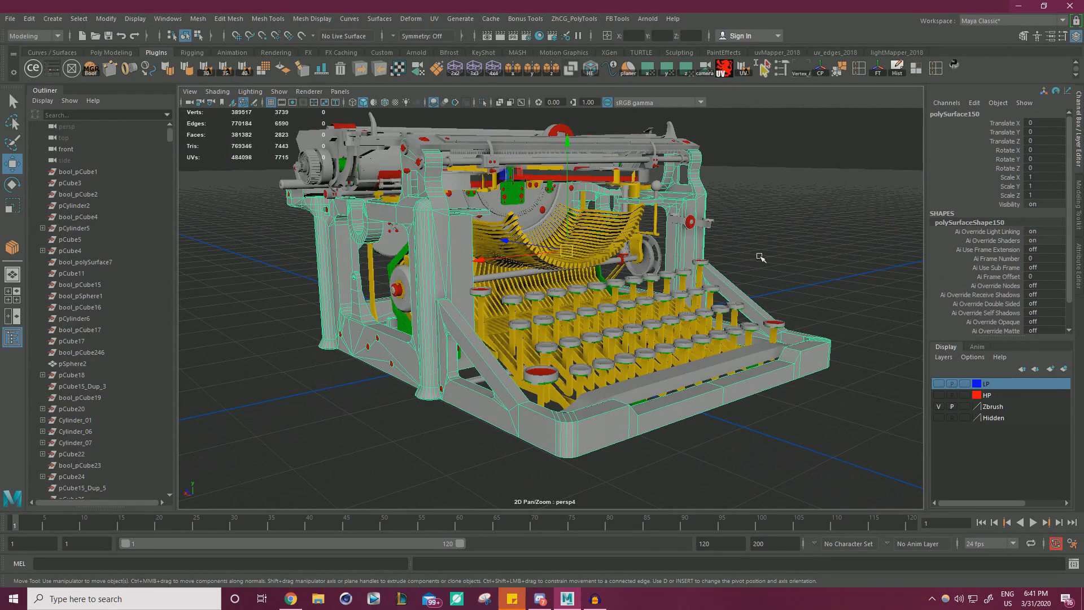
alt+right_drag(761, 258, 813, 271)
alt+drag(644, 265, 511, 297)
click(527, 339)
alt+right_drag(511, 296, 640, 268)
alt+drag(640, 268, 502, 237)
alt+right_drag(502, 237, 655, 285)
alt+middle_drag(595, 226, 511, 323)
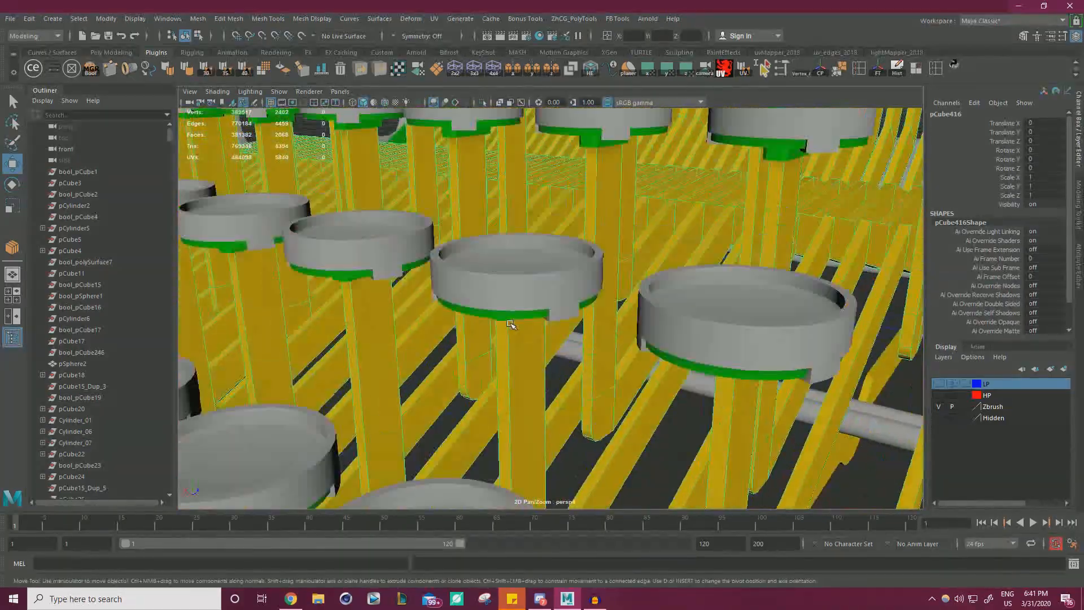
alt+right_drag(614, 401, 566, 455)
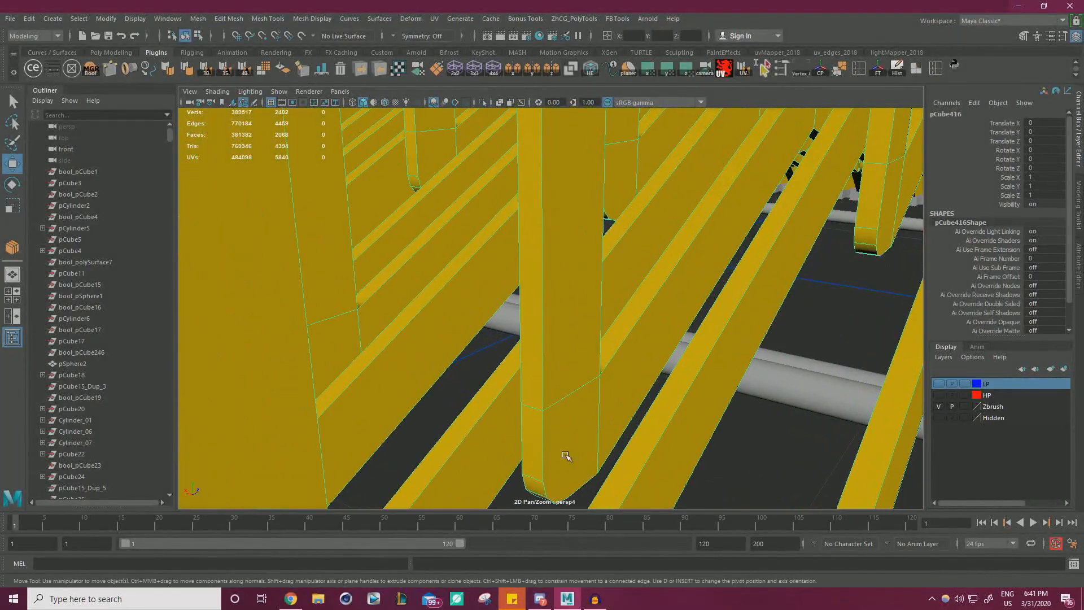
alt+right_drag(748, 429, 443, 429)
alt+drag(469, 430, 612, 438)
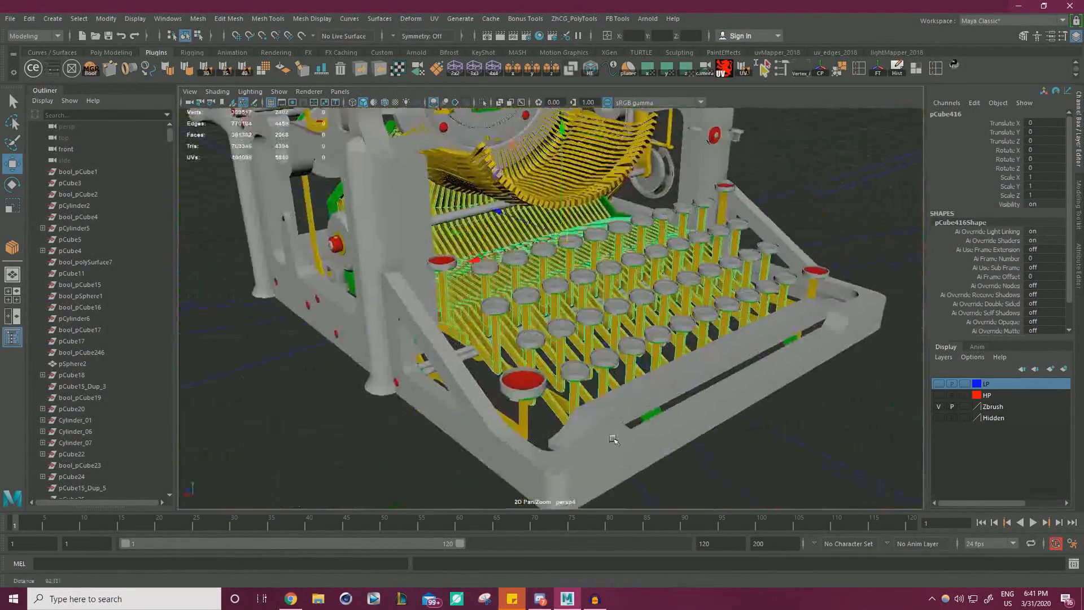
alt+right_drag(612, 438, 644, 432)
alt+right_drag(737, 352, 817, 372)
Select the round key caps, view them within the whole typewriter, and clear the selection.
click(615, 319)
alt+right_drag(615, 319, 469, 277)
alt+drag(469, 276, 569, 281)
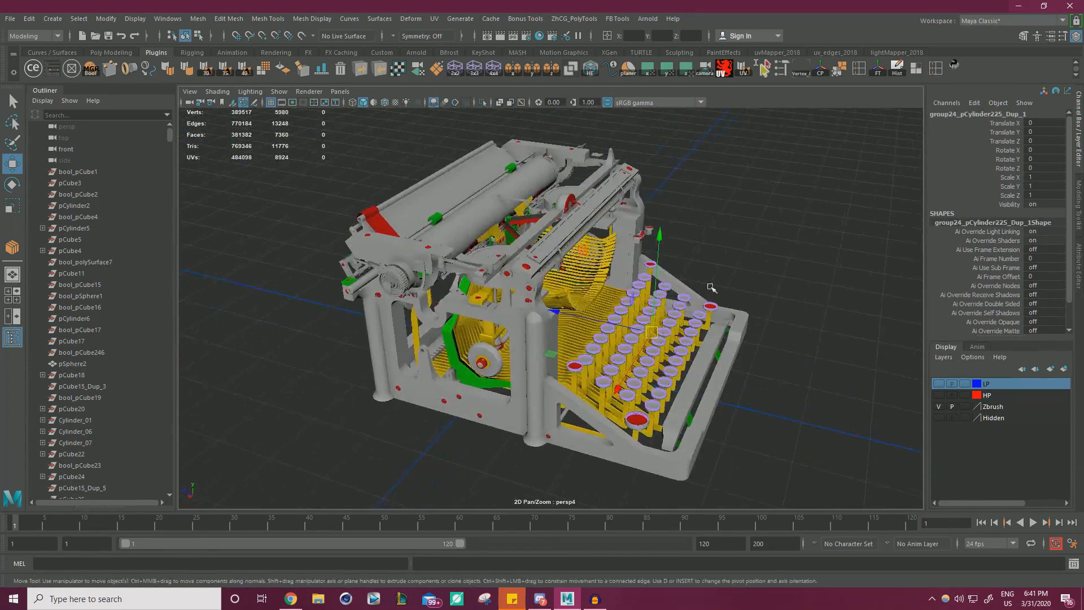
click(588, 469)
click(594, 599)
click(595, 601)
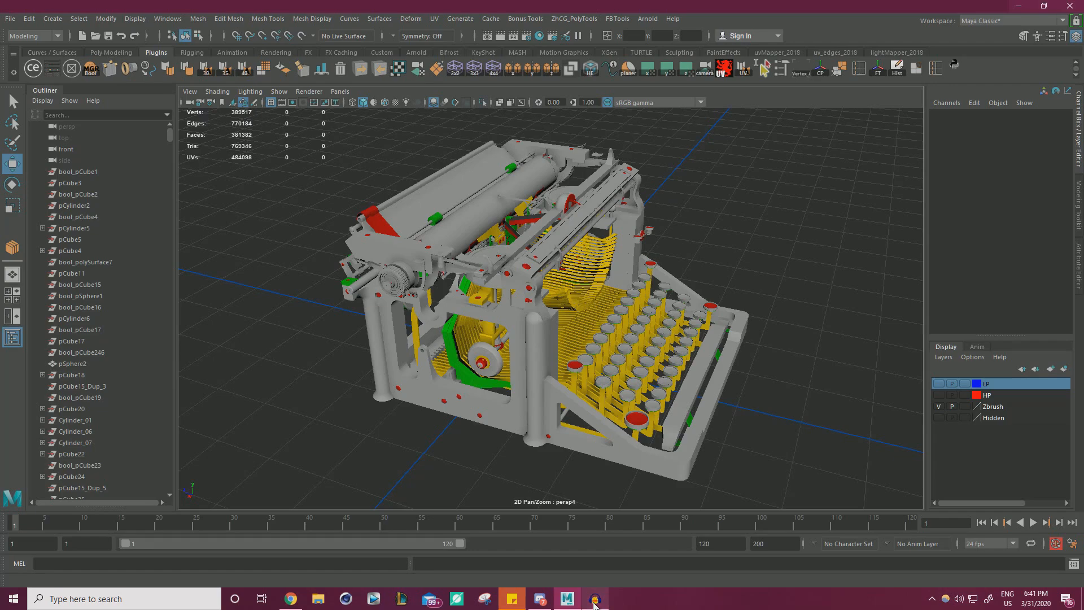
Select the long flat plate along the front of the typewriter's carriage and isolate it.
alt+right_drag(667, 345, 604, 347)
alt+drag(604, 348, 582, 356)
alt+right_drag(581, 355, 663, 351)
alt+drag(663, 350, 517, 375)
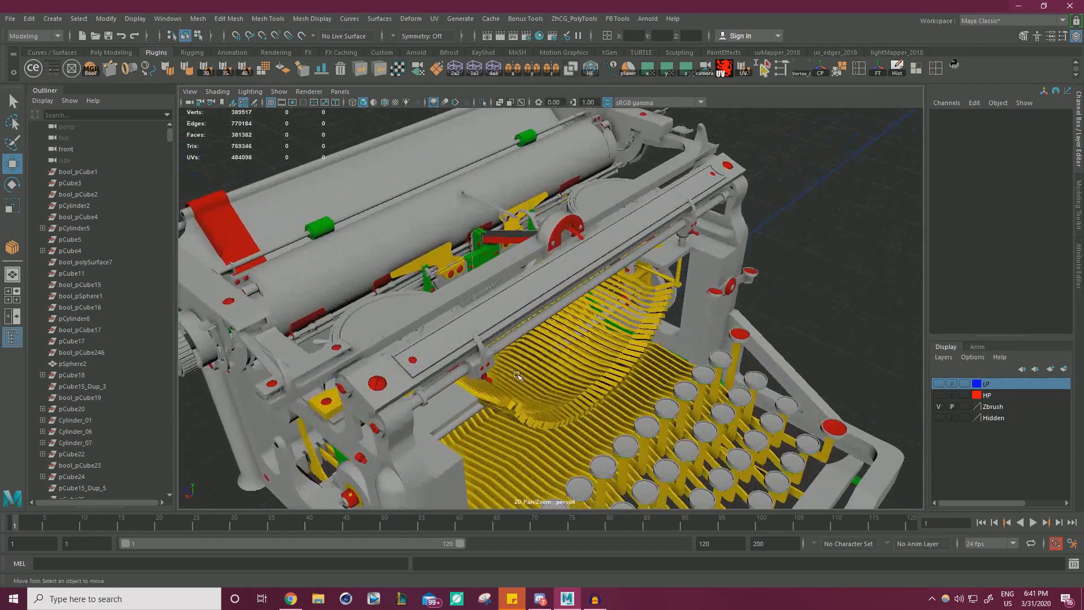
click(398, 368)
key(f)
alt+middle_drag(506, 247, 602, 189)
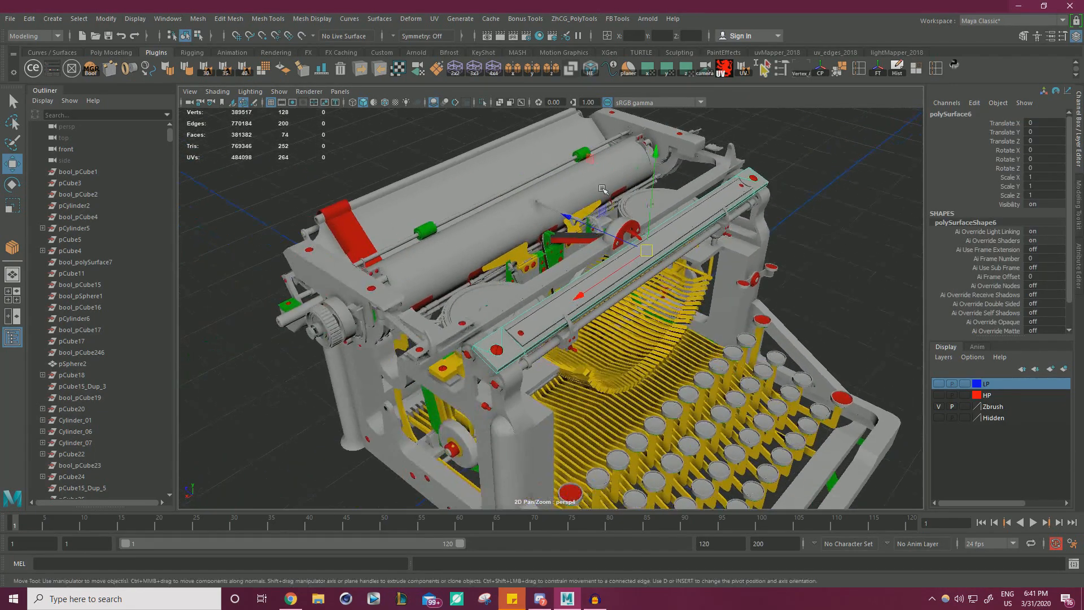
click(481, 103)
Delete the faces of the round hole at one end of the plate and merge its border into one center vertex.
scroll(516, 218, up, 8)
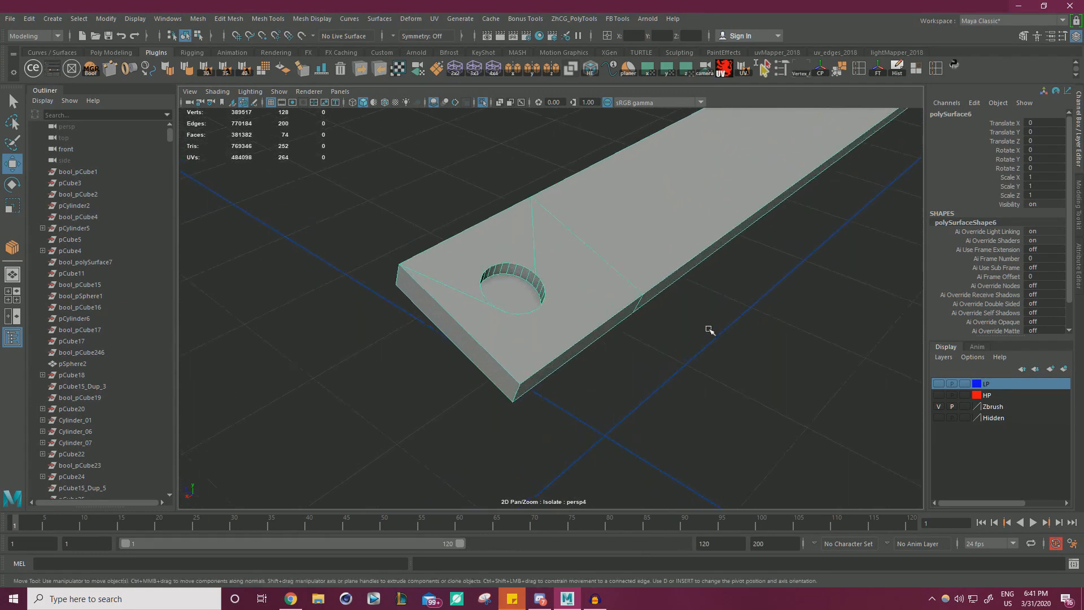
right_drag(493, 282, 492, 322)
click(490, 288)
key(shift+period)
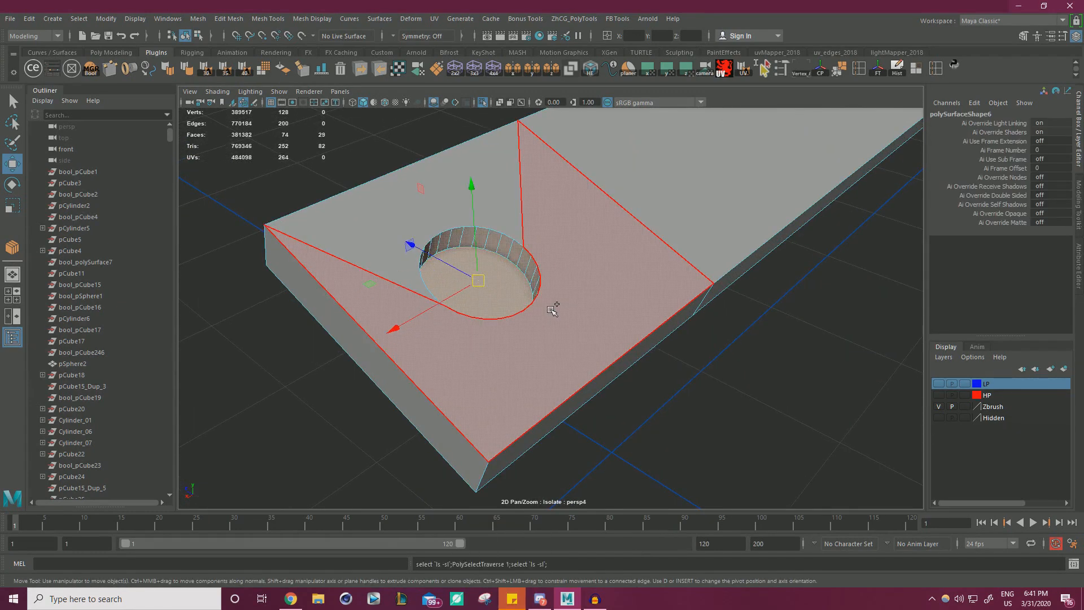
key(Delete)
right_drag(565, 248, 537, 255)
double_click(537, 254)
shift+right_drag(794, 356, 793, 316)
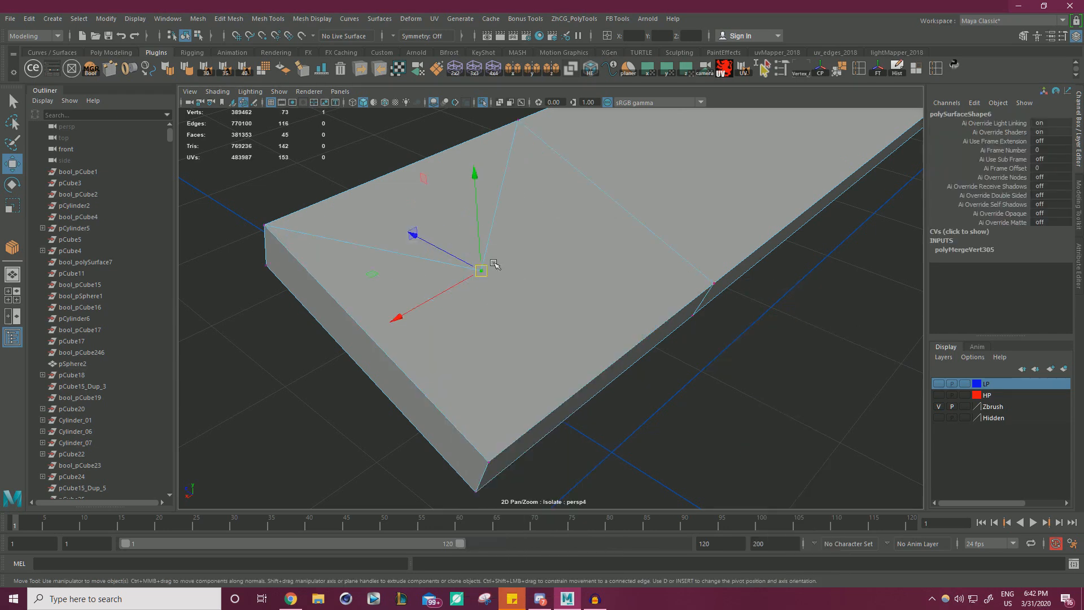
Snap the merged vertex onto the plate's nearby corner and merge the plate's overlapping vertices.
key(v)
drag(482, 273, 283, 225)
alt+right_drag(282, 226, 246, 281)
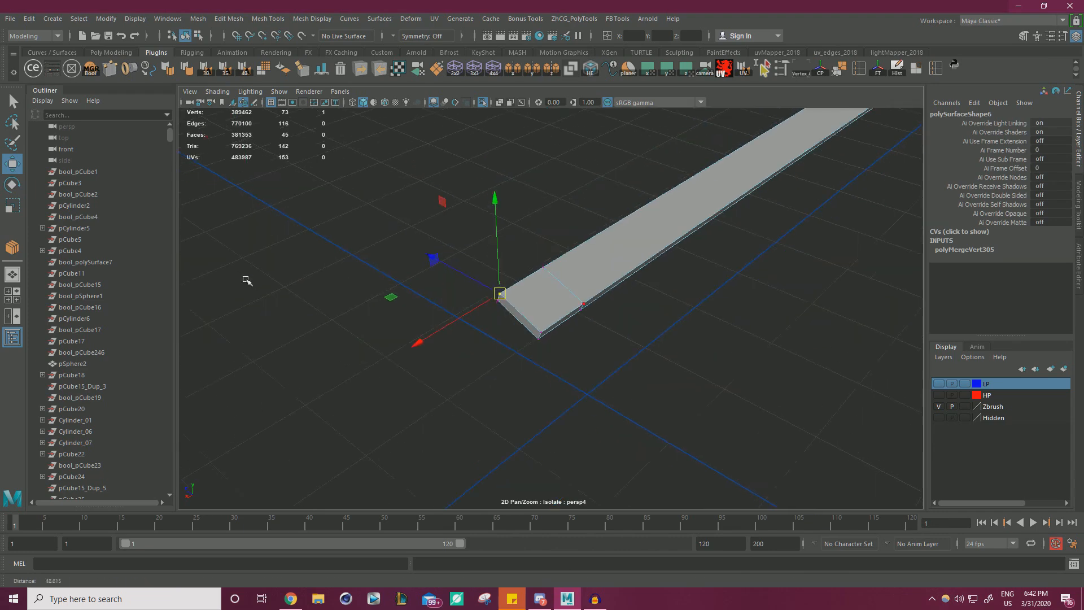
drag(396, 384, 730, 195)
shift+right_click(711, 321)
shift+right_drag(730, 284, 566, 300)
Delete the round hole's faces at the plate's other end and merge its border into one center vertex.
alt+drag(566, 300, 520, 310)
alt+middle_drag(520, 310, 339, 276)
alt+right_drag(340, 276, 717, 346)
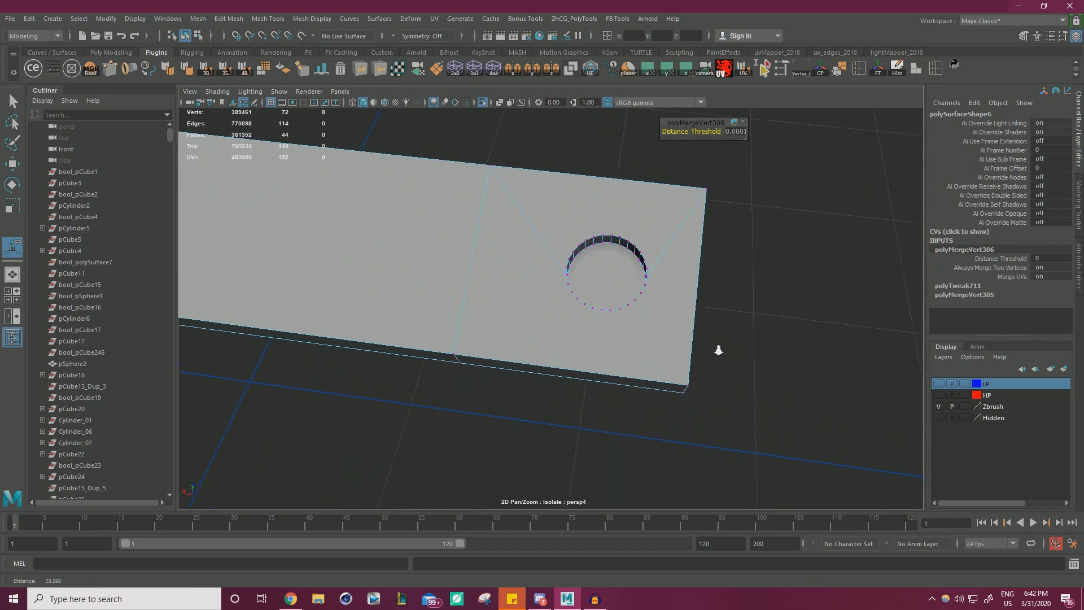
right_drag(614, 240, 612, 286)
click(613, 286)
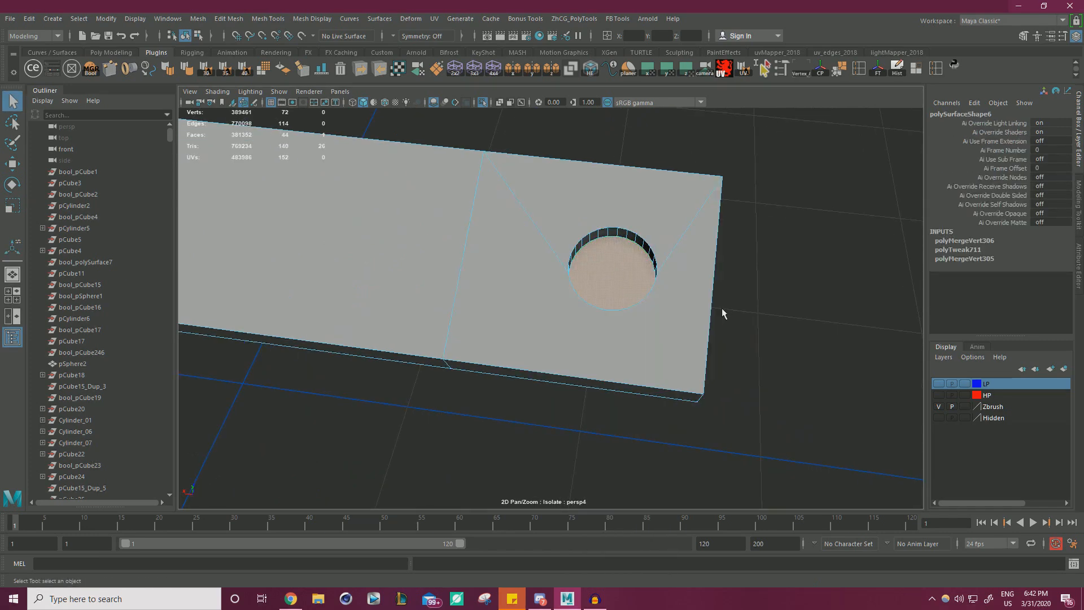
key(Delete)
right_drag(660, 208, 661, 177)
double_click(659, 250)
key(w)
shift+right_drag(792, 271, 786, 211)
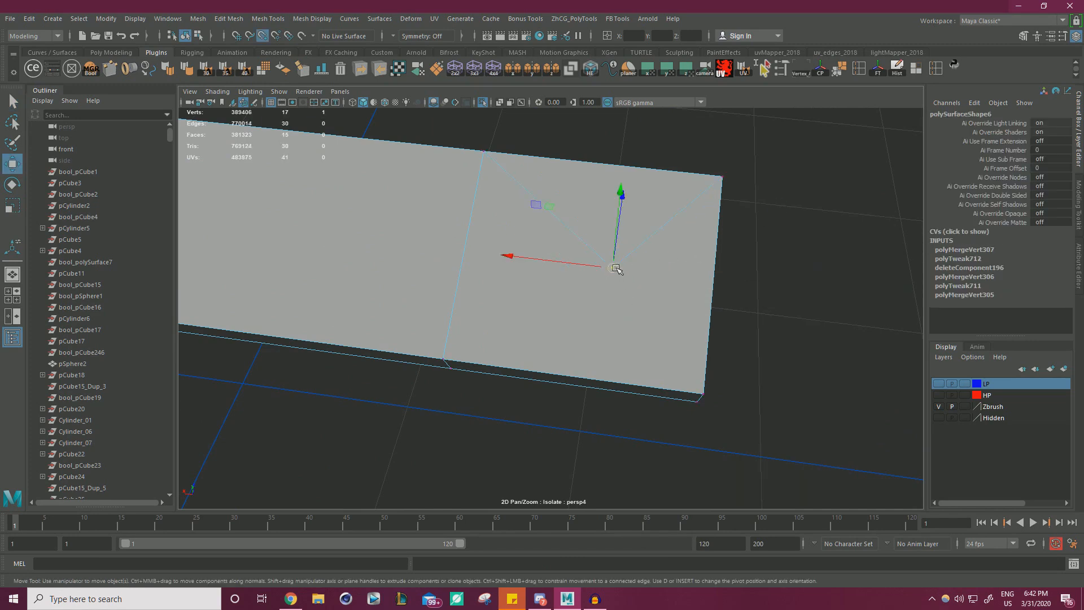
Snap the second hole's merged vertex onto the plate's nearby corner and merge the plate's overlapping vertices.
drag(616, 269, 722, 184)
alt+right_drag(728, 205, 531, 265)
drag(726, 393, 201, 199)
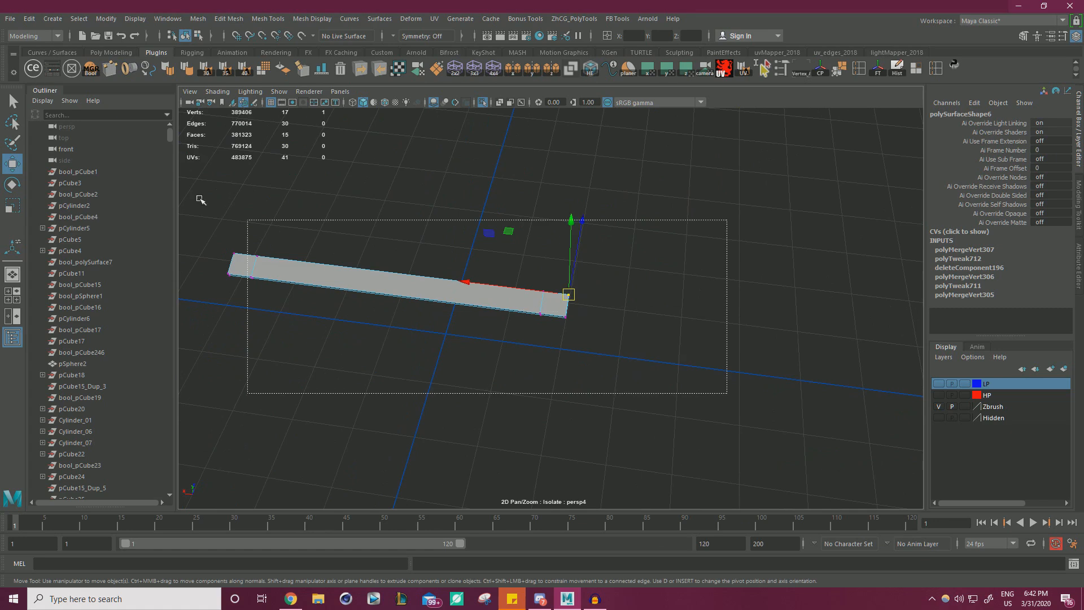
shift+right_drag(704, 270, 740, 201)
Delete the leftover edges running across the plate near its two ends.
alt+right_drag(550, 288, 667, 308)
right_drag(519, 273, 518, 243)
double_click(532, 295)
alt+right_drag(532, 294, 436, 281)
alt+middle_drag(436, 281, 722, 326)
alt+right_drag(723, 326, 830, 384)
key(ctrl+Delete)
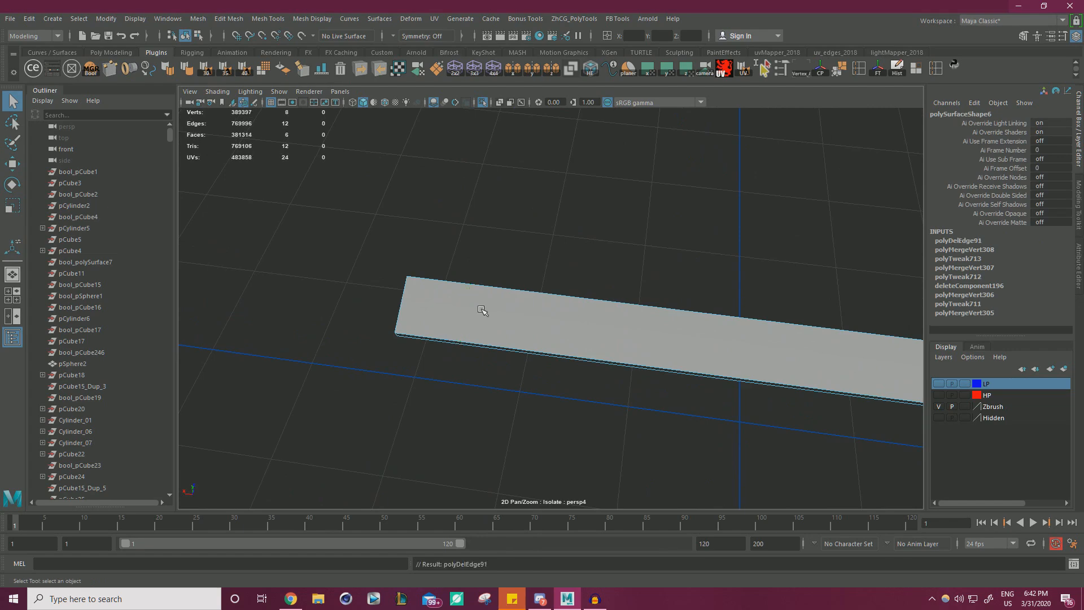
Try deleting the plate's hidden wide face and check the open plate from its end.
key(w)
right_drag(510, 274, 600, 252)
alt+right_drag(682, 238, 548, 226)
alt+drag(549, 228, 721, 282)
right_drag(629, 184, 661, 161)
key(Delete)
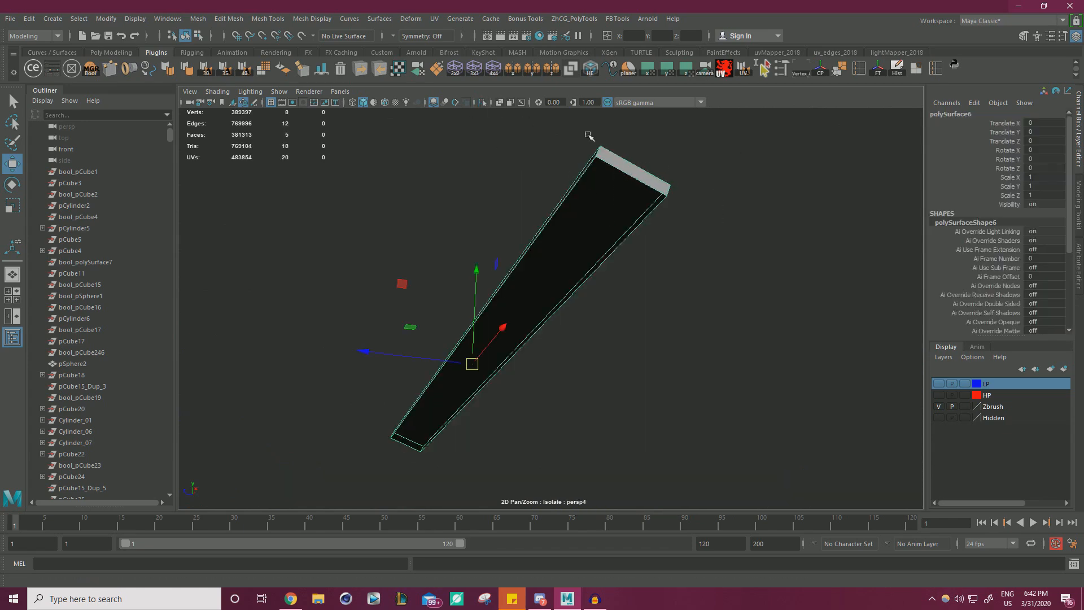
key(ctrl+1)
alt+drag(587, 135, 587, 209)
alt+right_drag(587, 209, 772, 218)
alt+drag(772, 218, 825, 209)
alt+middle_drag(825, 209, 716, 281)
alt+drag(716, 281, 724, 264)
Undo the deletion of the plate's wide face.
key(ctrl+z)
key(ctrl+z)
key(ctrl+z)
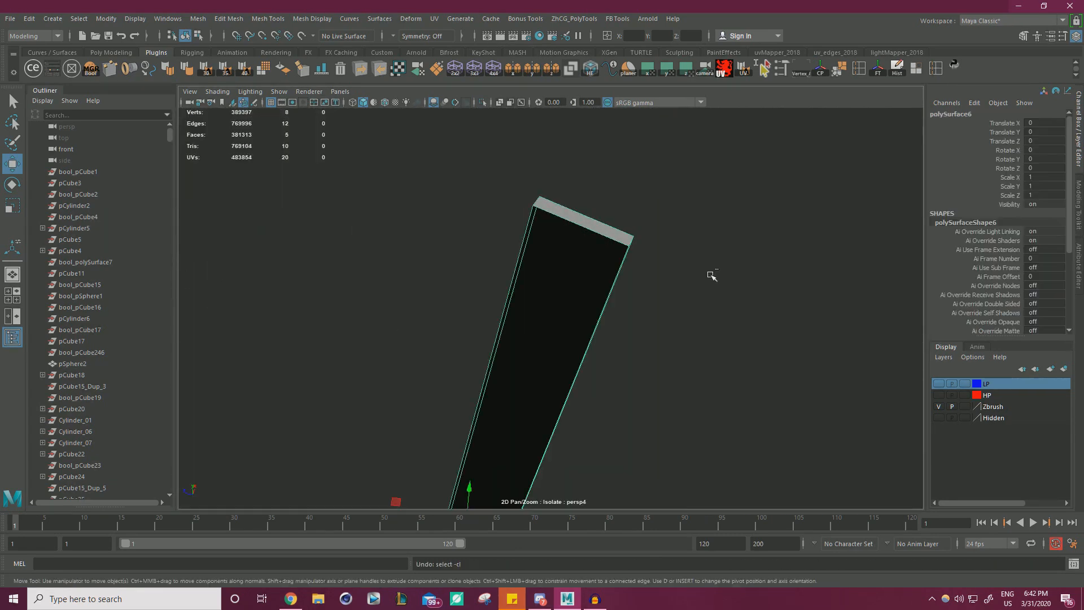
key(ctrl+z)
key(ctrl+z)
right_drag(754, 185, 755, 165)
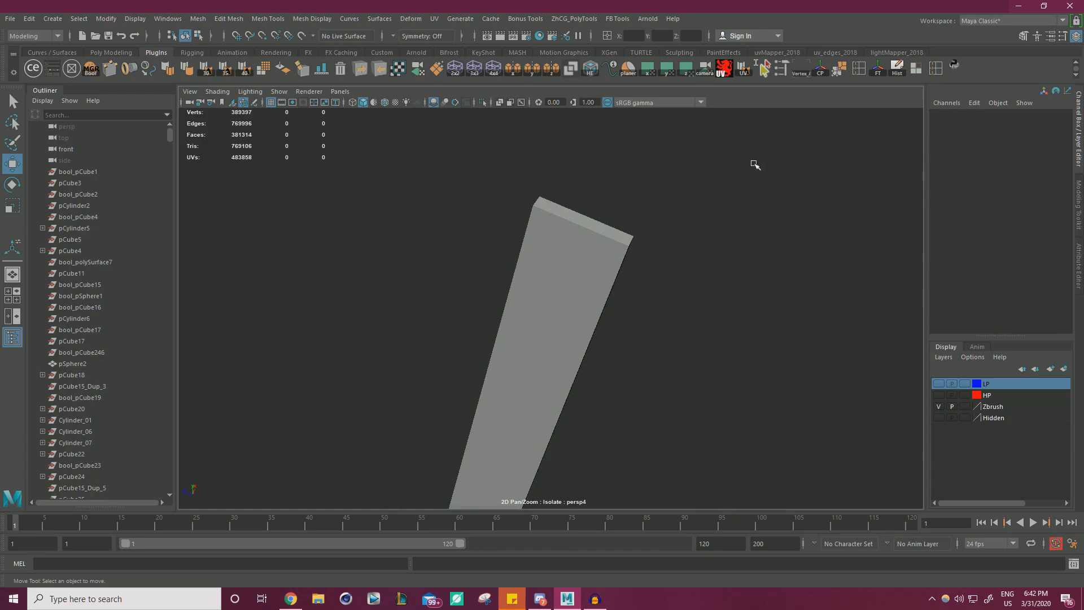
Exit isolation and delete the small part near the end of the carriage's front plate.
click(483, 102)
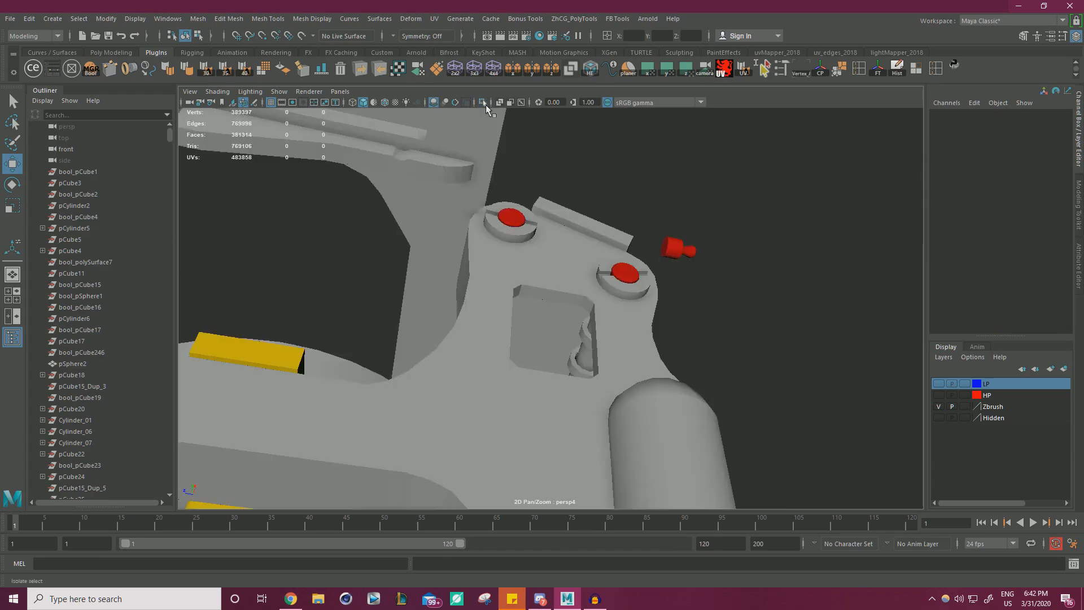
scroll(585, 232, down, 3)
alt+drag(585, 232, 425, 314)
click(455, 364)
alt+drag(638, 361, 572, 266)
scroll(571, 263, up, 3)
key(Delete)
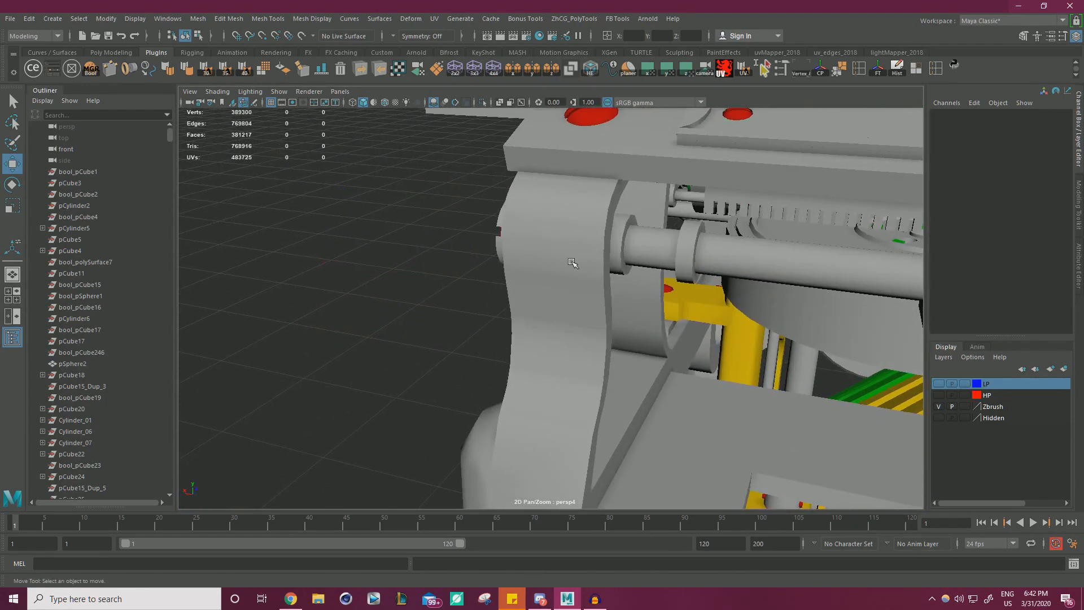
Delete the pair of large red screws at the two ends of the carriage's front plate.
scroll(572, 261, down, 3)
alt+drag(384, 285, 476, 283)
scroll(444, 292, down, 2)
scroll(475, 282, up, 2)
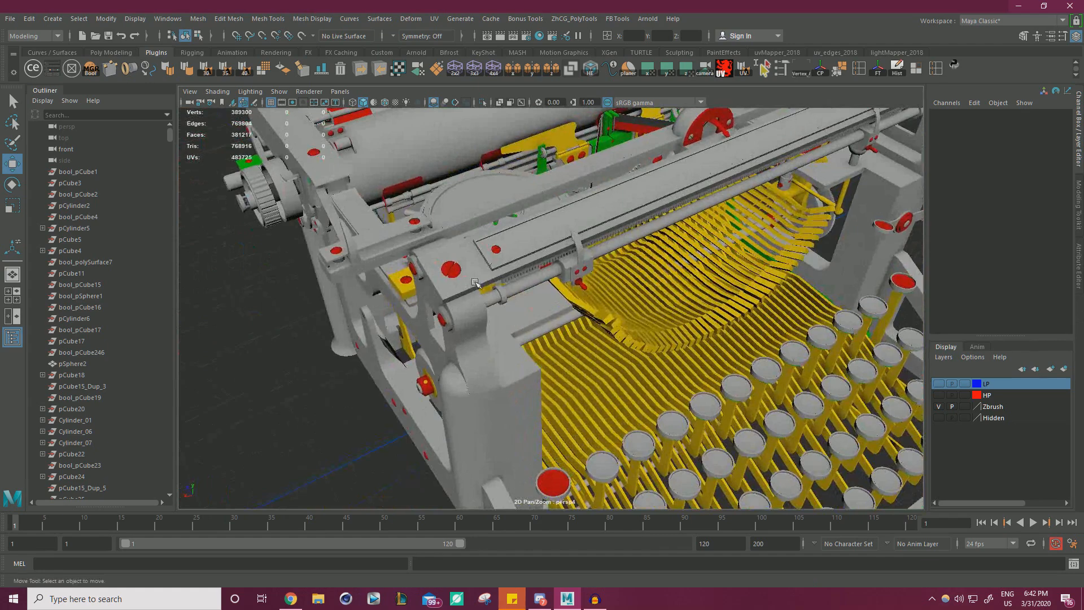
click(471, 275)
scroll(623, 241, down, 3)
alt+middle_drag(623, 241, 497, 322)
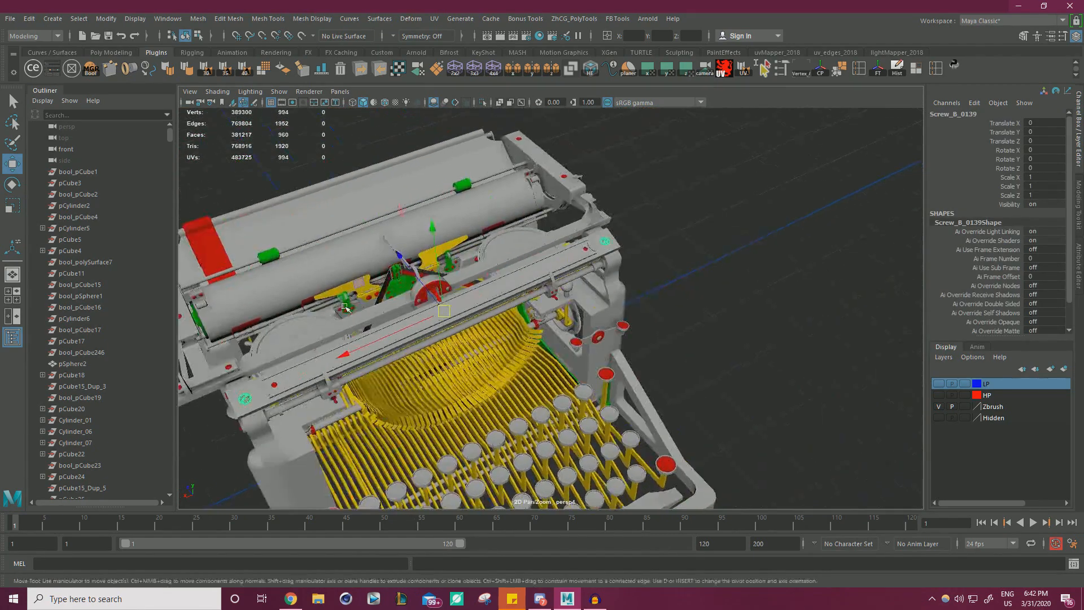
scroll(723, 294, up, 3)
key(Delete)
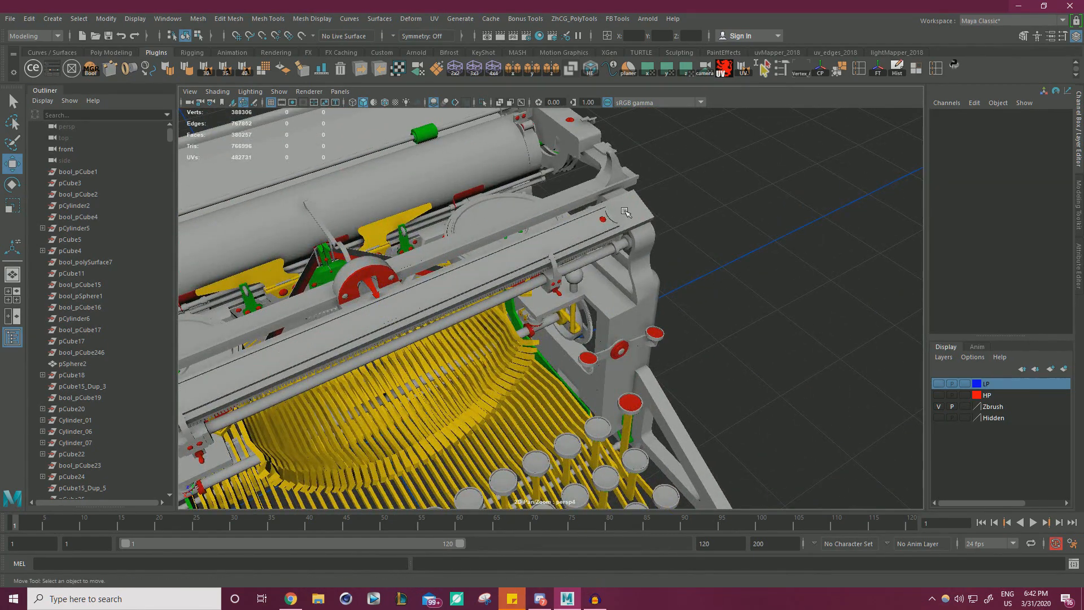
Add the simplified front plate to the LP layer.
click(624, 211)
right_click(991, 387)
click(992, 414)
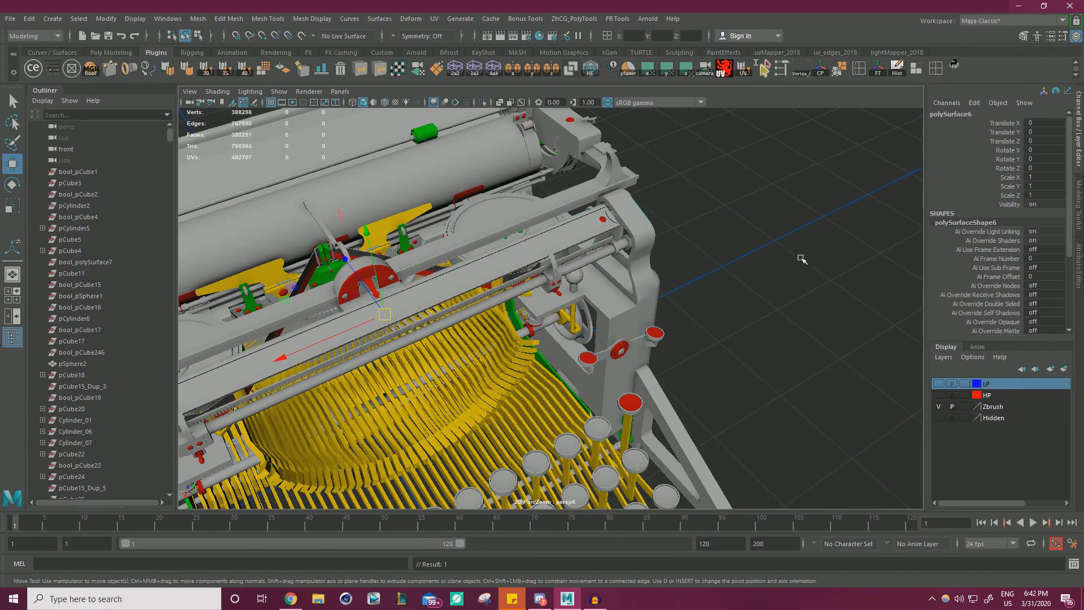
Examine the typewriter's back and its carriage for the next part to simplify.
click(801, 259)
alt+right_drag(801, 258, 627, 249)
alt+drag(627, 249, 576, 194)
alt+right_drag(576, 195, 641, 189)
alt+drag(641, 188, 684, 258)
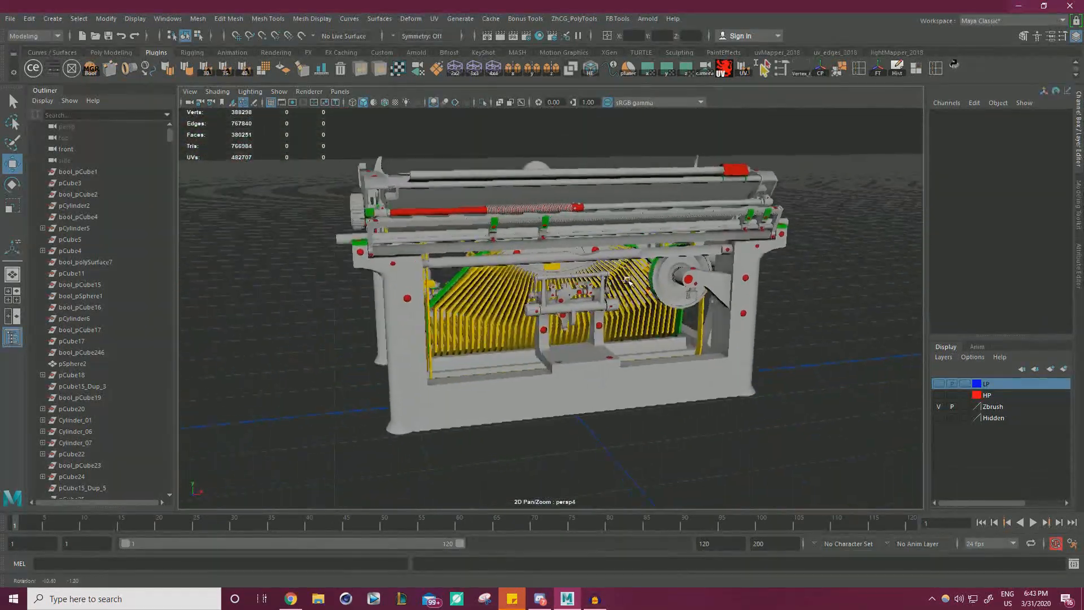
alt+drag(623, 279, 703, 281)
scroll(700, 280, up, 3)
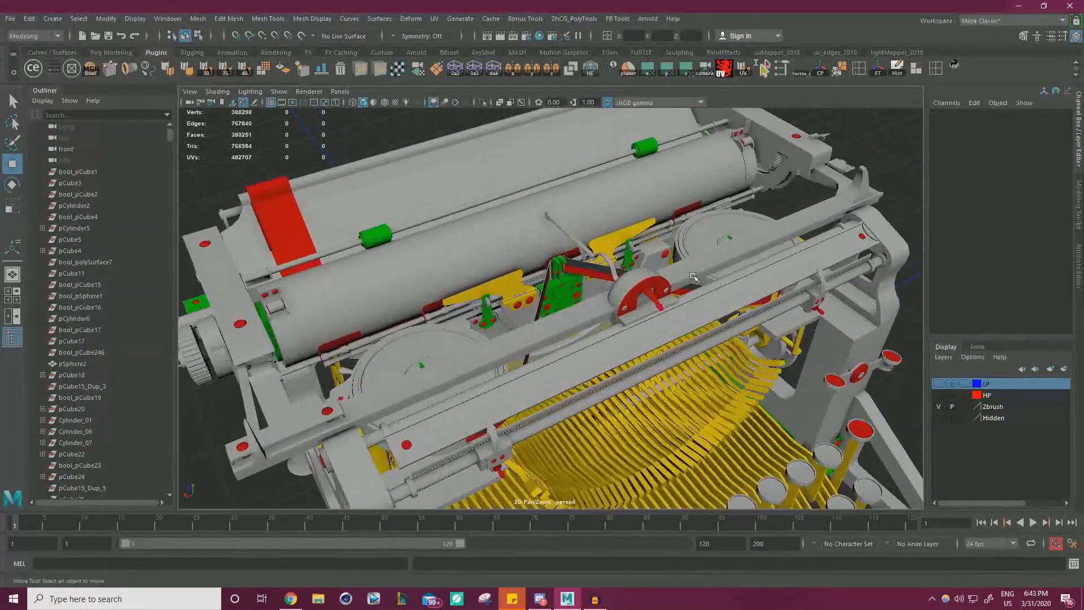
alt+middle_drag(689, 278, 715, 262)
alt+drag(715, 262, 685, 285)
alt+right_drag(685, 286, 746, 299)
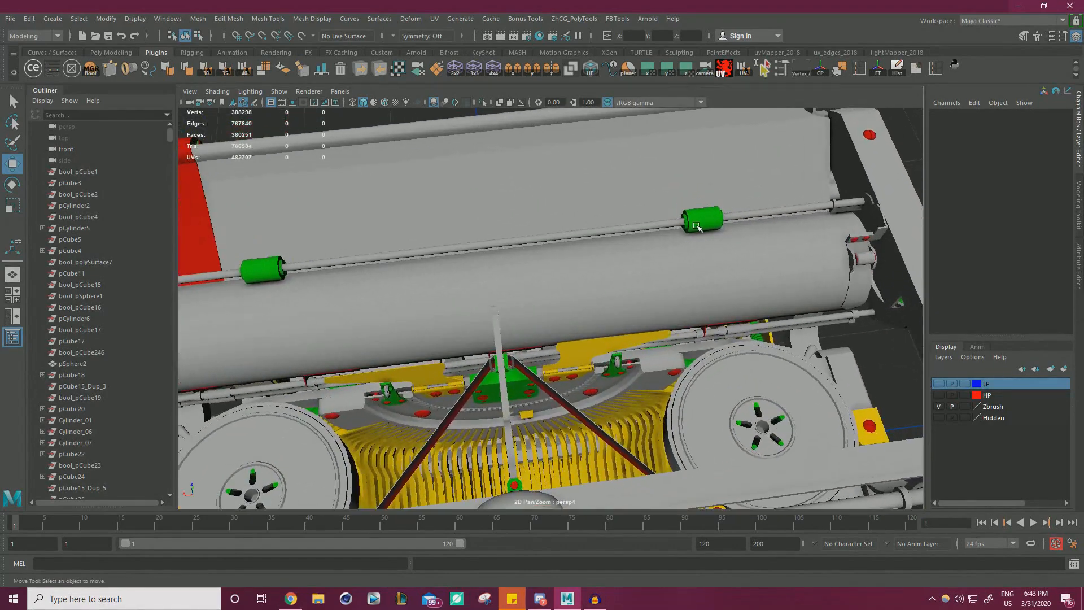
Select the two green rollers on the rod above the platen and isolate them.
click(699, 225)
key(f)
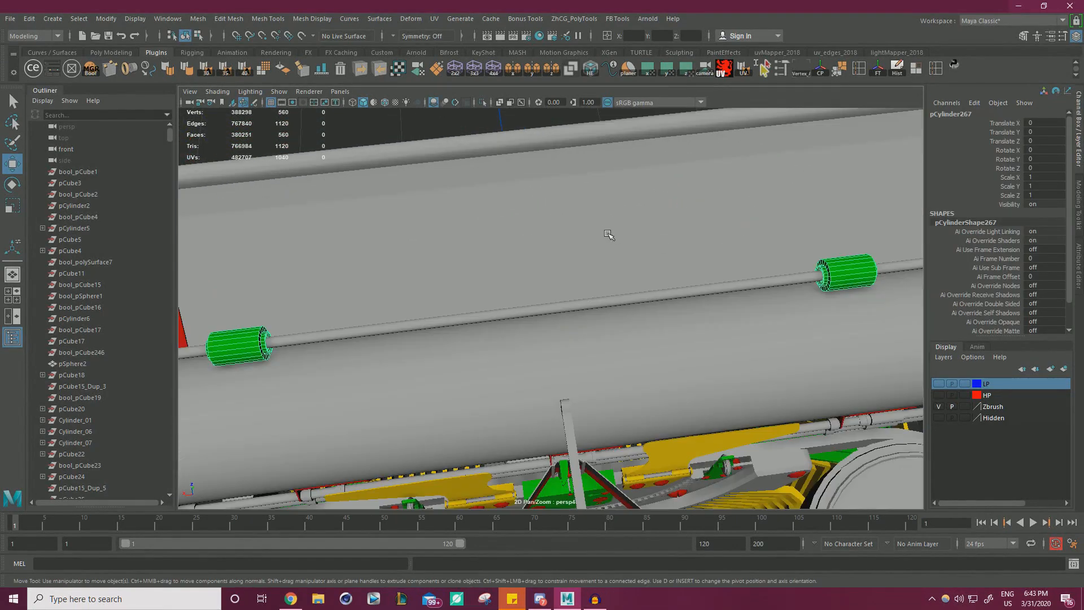
alt+drag(608, 235, 663, 198)
alt+middle_drag(664, 198, 700, 220)
alt+right_drag(701, 220, 764, 249)
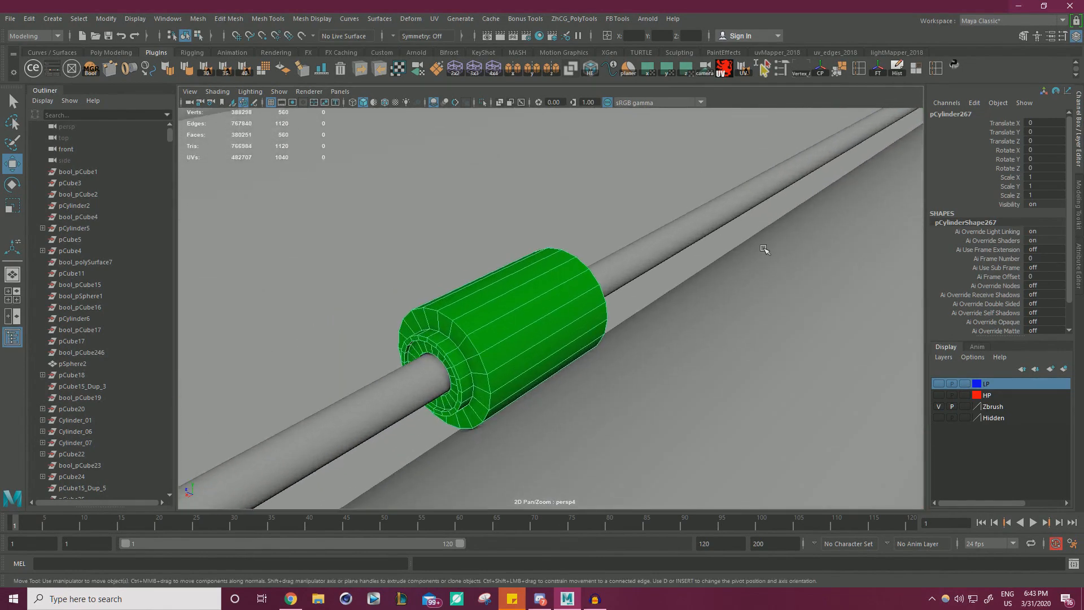
mouse_move(764, 249)
alt+mouse_down()
mouse_move(738, 246)
mouse_move(772, 242)
alt+mouse_up()
alt+right_drag(772, 241, 672, 248)
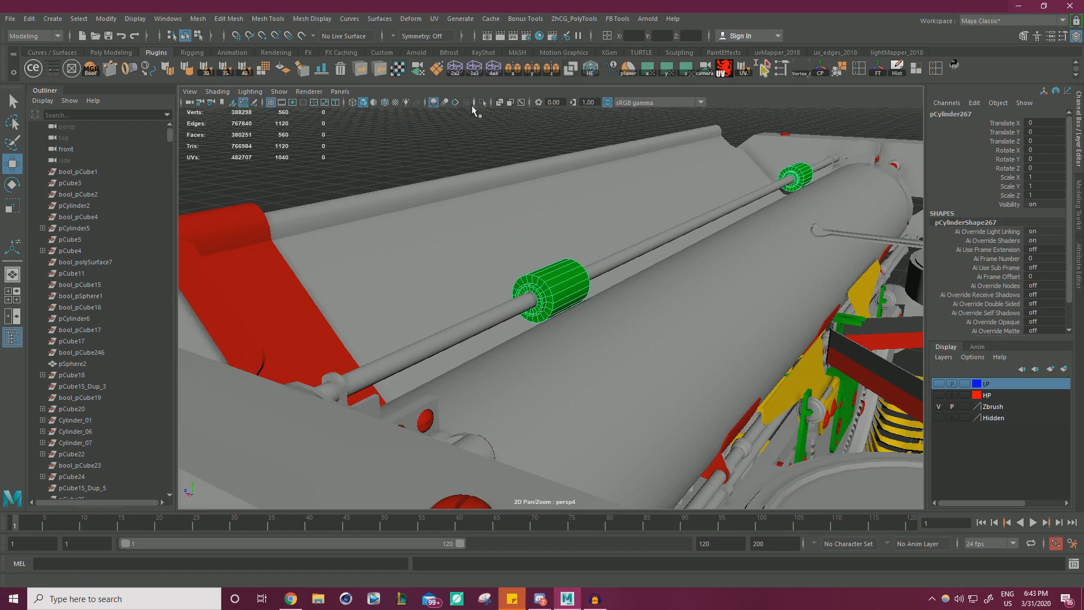
click(483, 102)
Delete one roller's inner bore faces together with the recessed rings around the bore at both ends.
scroll(531, 233, up, 10)
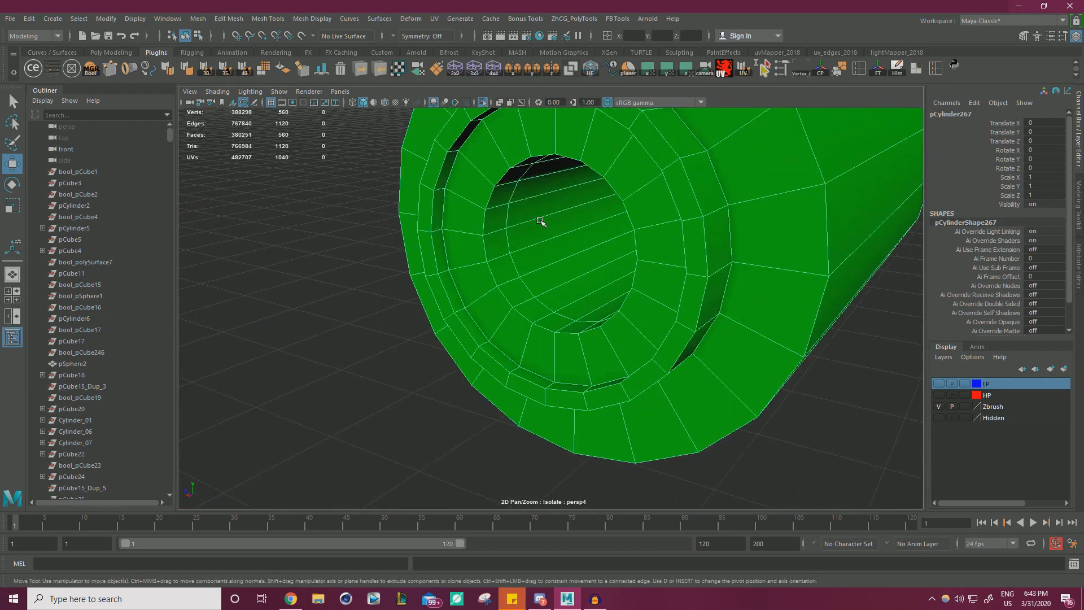
right_drag(542, 220, 540, 262)
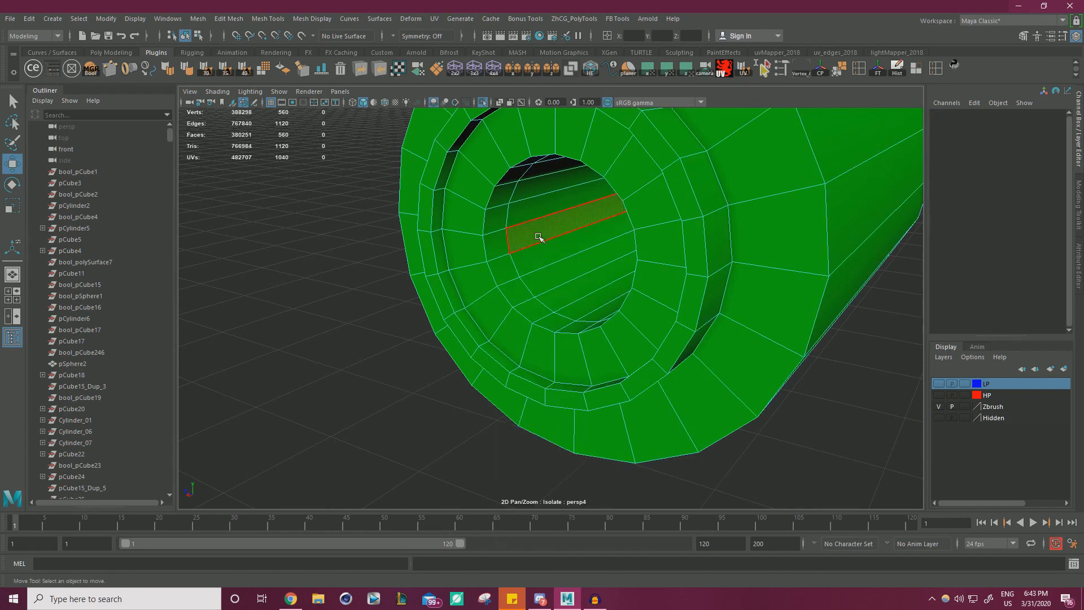
double_click(540, 263)
key(Delete)
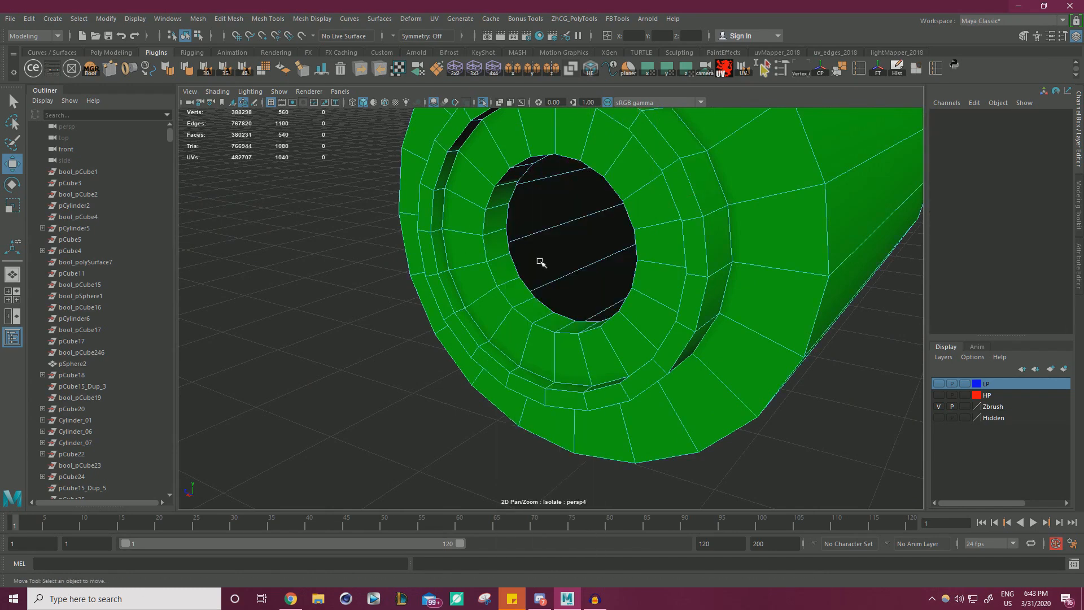
key(ctrl+z)
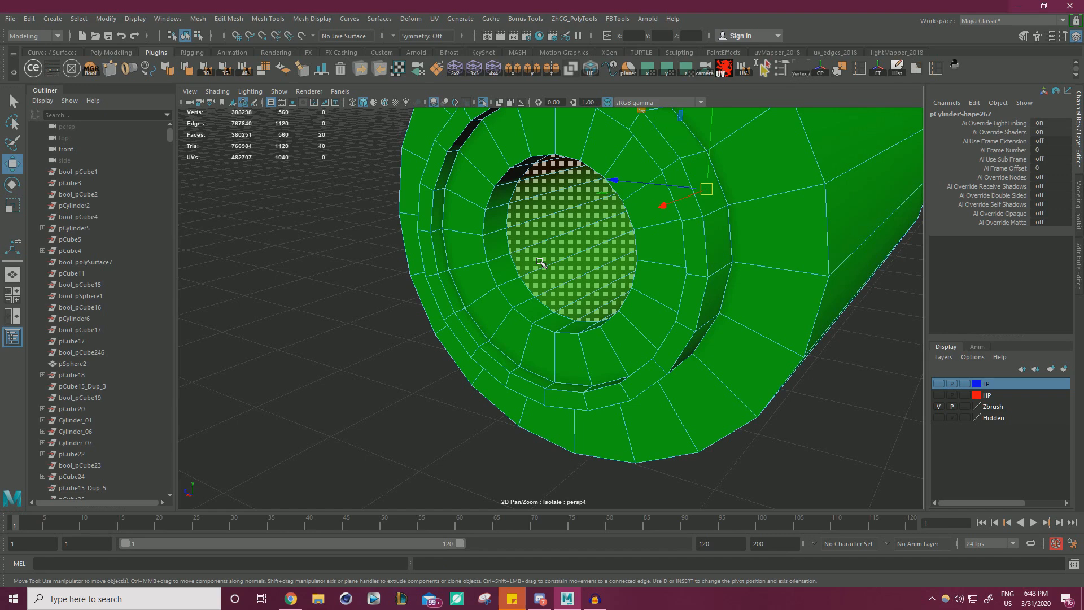
key(shift+period)
key(shift+period)
key(shift+period)
key(shift+period)
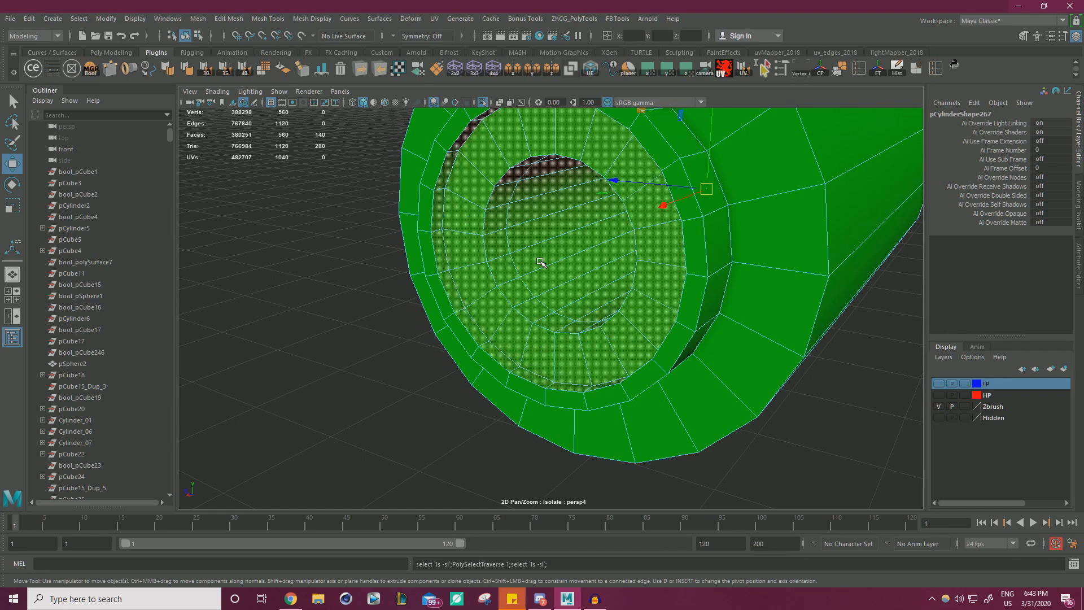
key(Delete)
Fill the open hole at the near end of the roller with a single cap face.
key(F10)
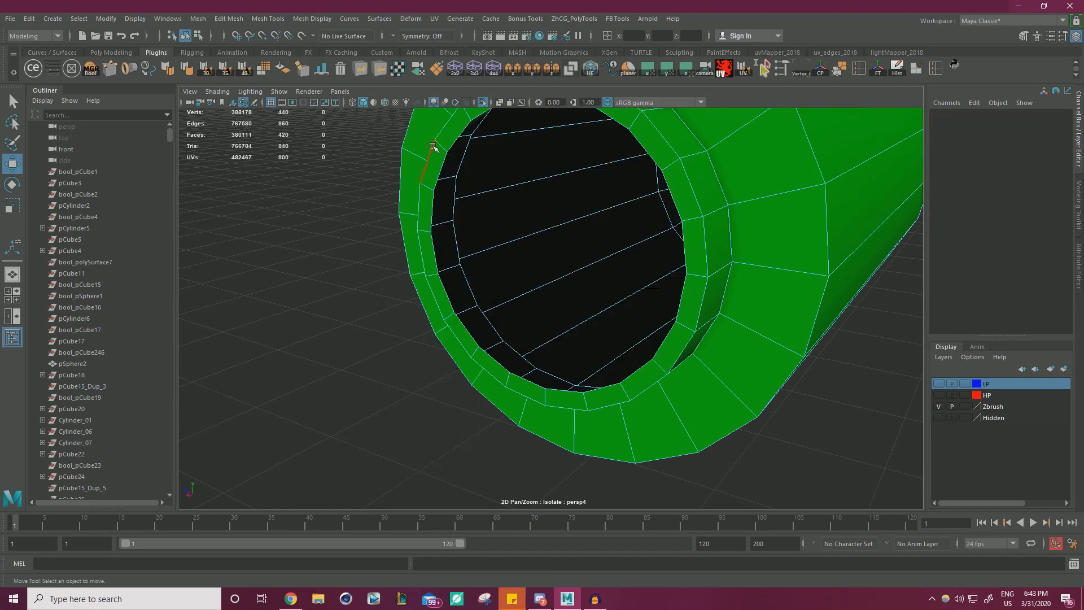
double_click(440, 174)
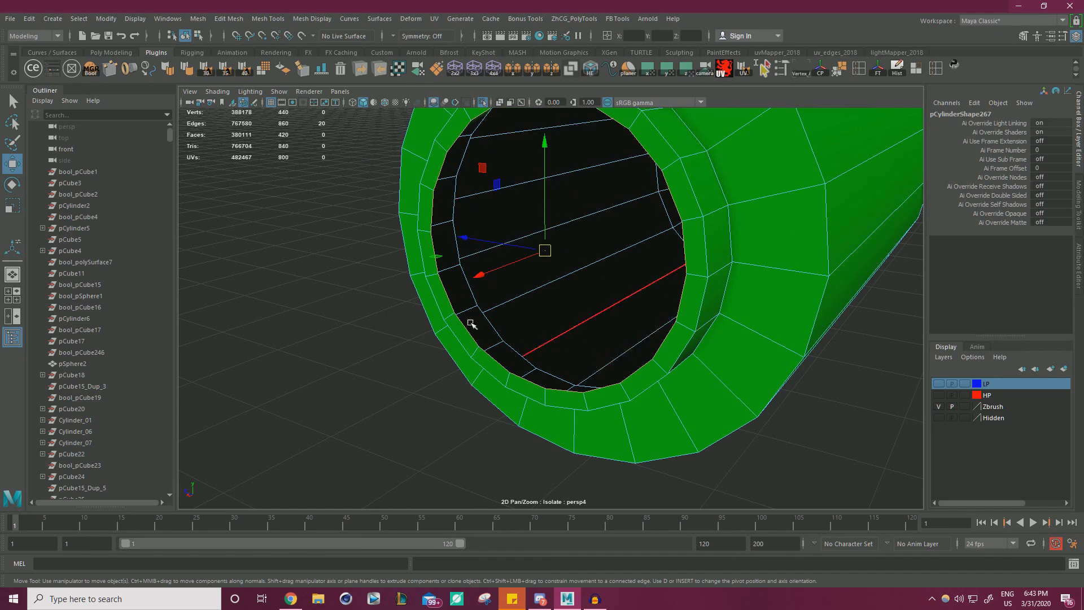
shift+right_click(291, 265)
shift+right_drag(280, 413, 281, 413)
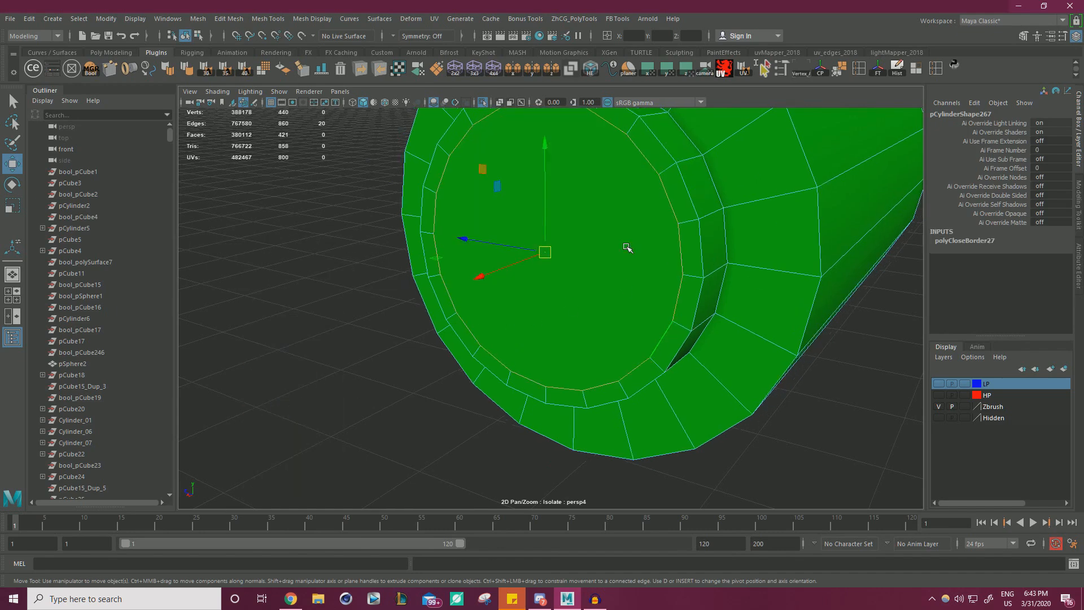
Fill the open hole at the roller's opposite end with a cap face.
scroll(627, 247, down, 8)
alt+drag(627, 246, 537, 259)
scroll(537, 259, up, 2)
alt+middle_drag(537, 259, 716, 348)
scroll(709, 355, up, 6)
scroll(693, 364, up, 1)
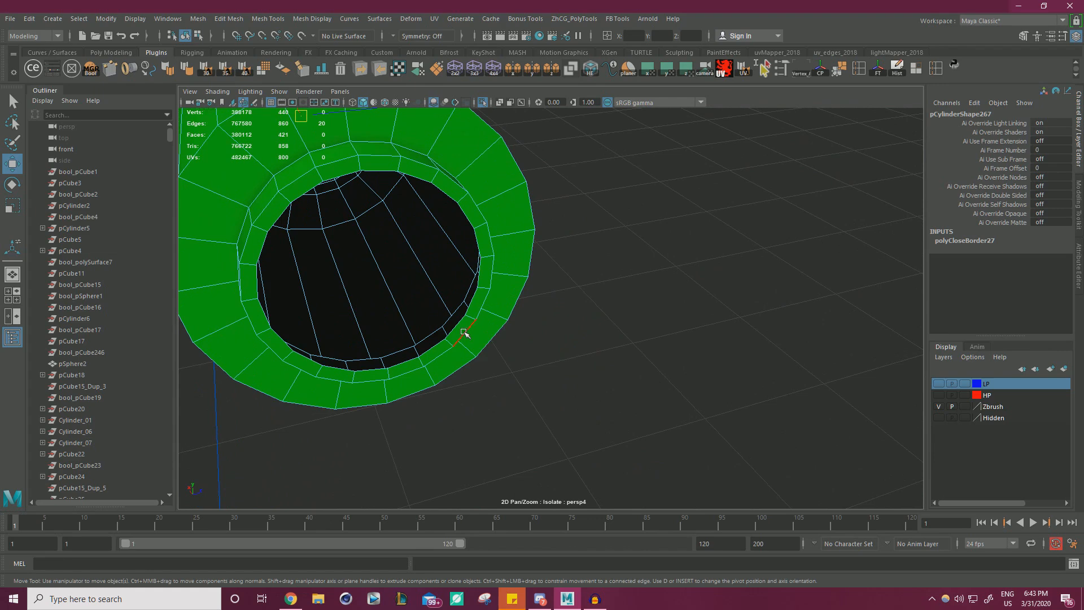
shift+right_drag(454, 345, 453, 346)
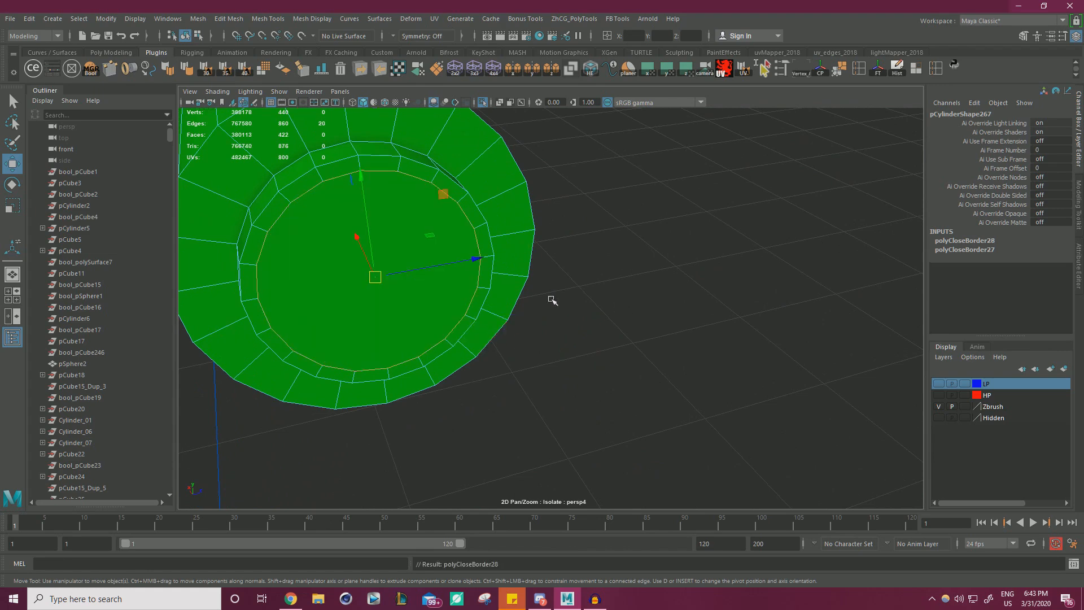
Delete every second lengthwise edge loop around the capped roller to halve its number of sides.
right_click(375, 264)
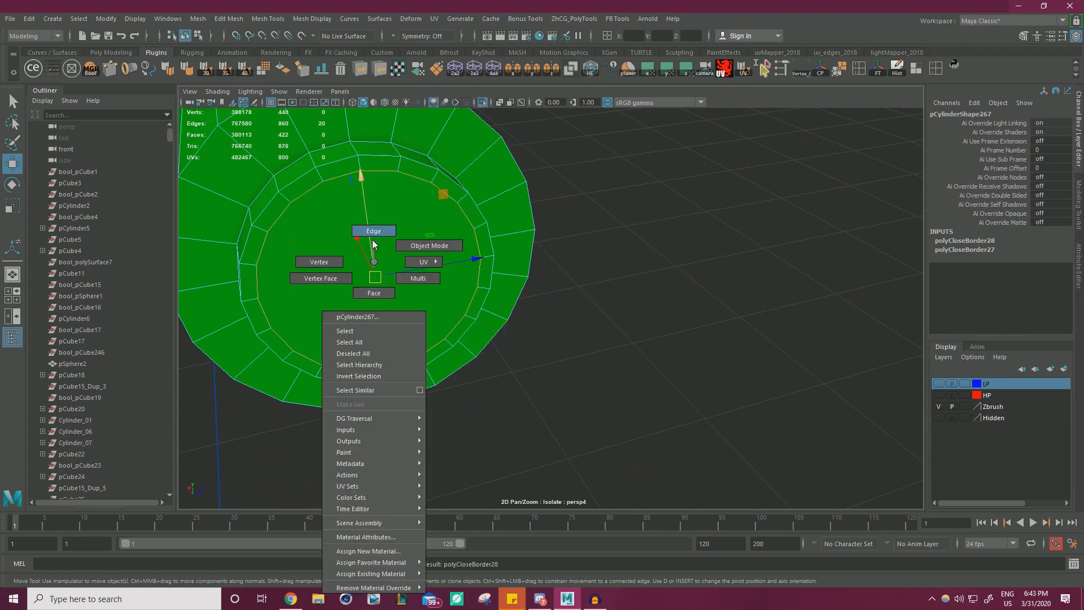
right_drag(373, 244, 374, 231)
alt+drag(400, 230, 467, 237)
alt+right_drag(467, 237, 389, 222)
alt+middle_drag(390, 222, 431, 162)
alt+drag(430, 162, 494, 222)
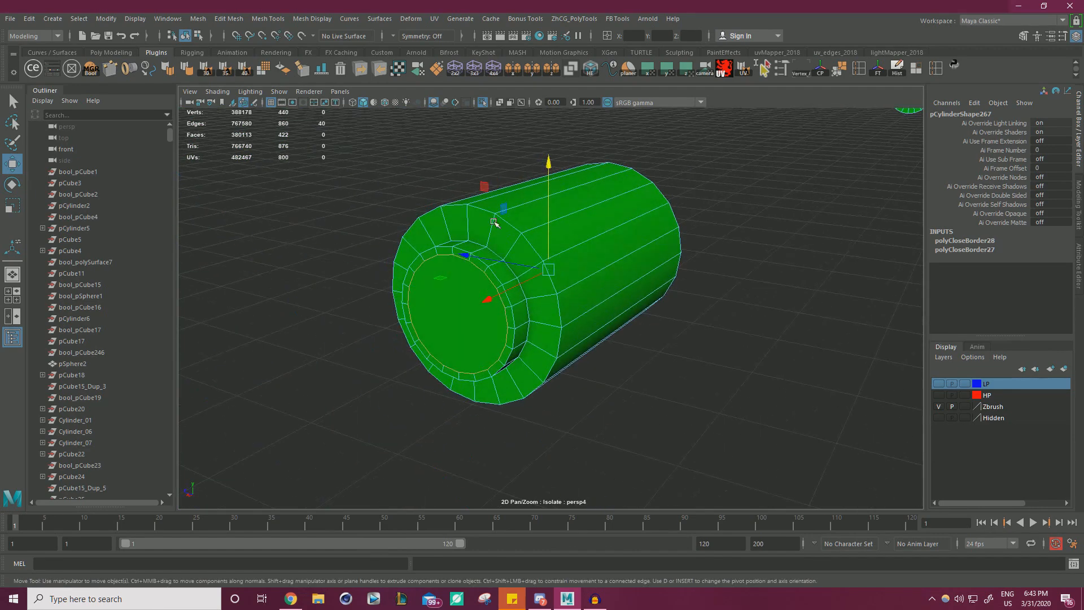
alt+drag(657, 304, 582, 264)
key(alt+shift)
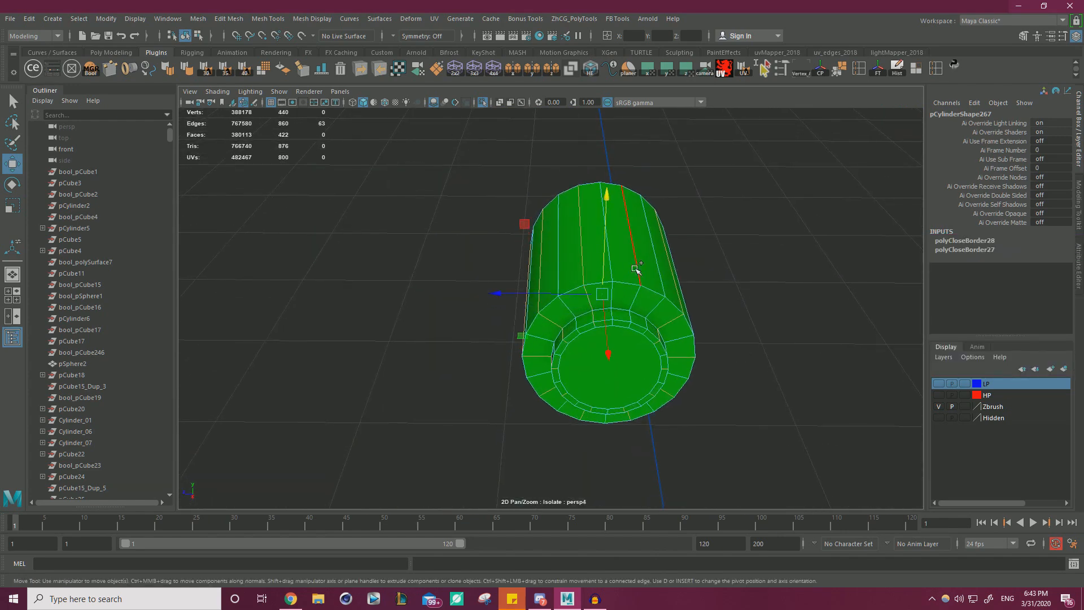
key(ctrl+Delete)
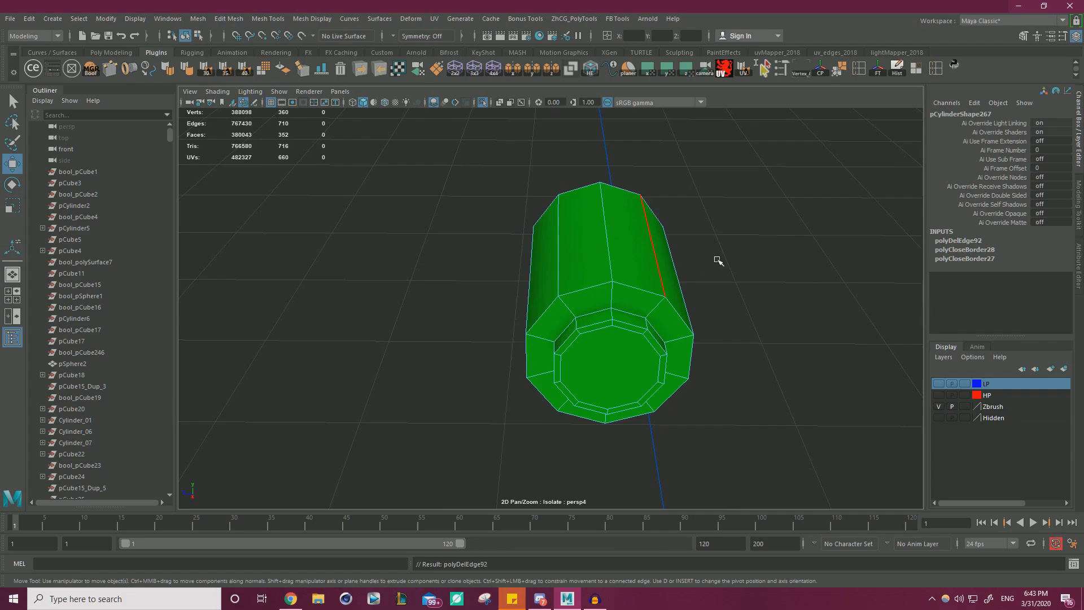
Return the roller to object mode, deselect it and exit isolation.
alt+drag(717, 259, 466, 263)
right_drag(539, 273, 706, 237)
click(732, 215)
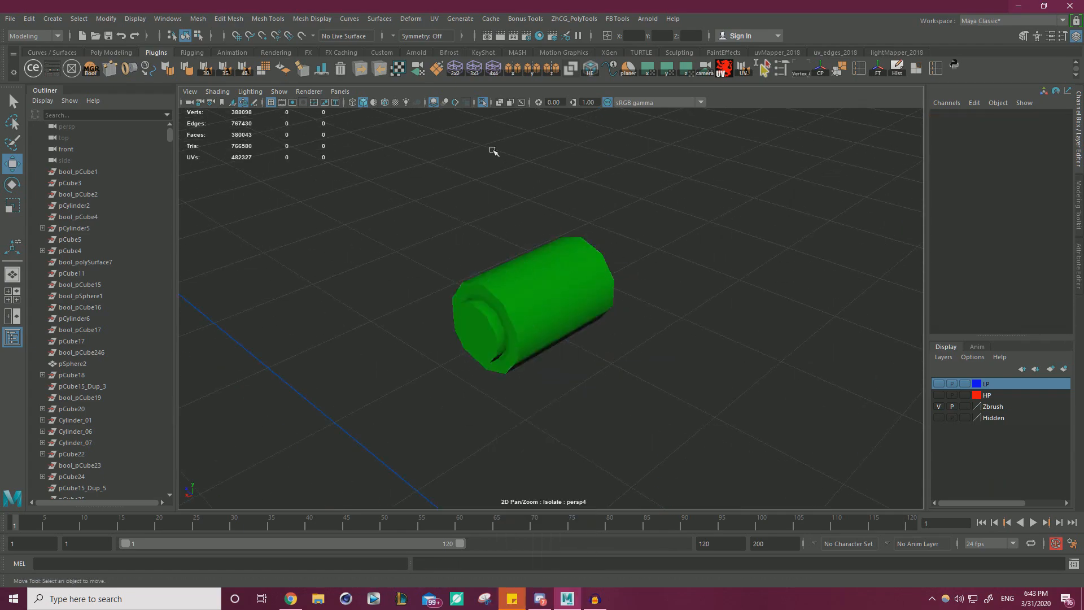
click(481, 104)
Examine the simplified green roller on its rod within the full carriage.
scroll(610, 247, down, 3)
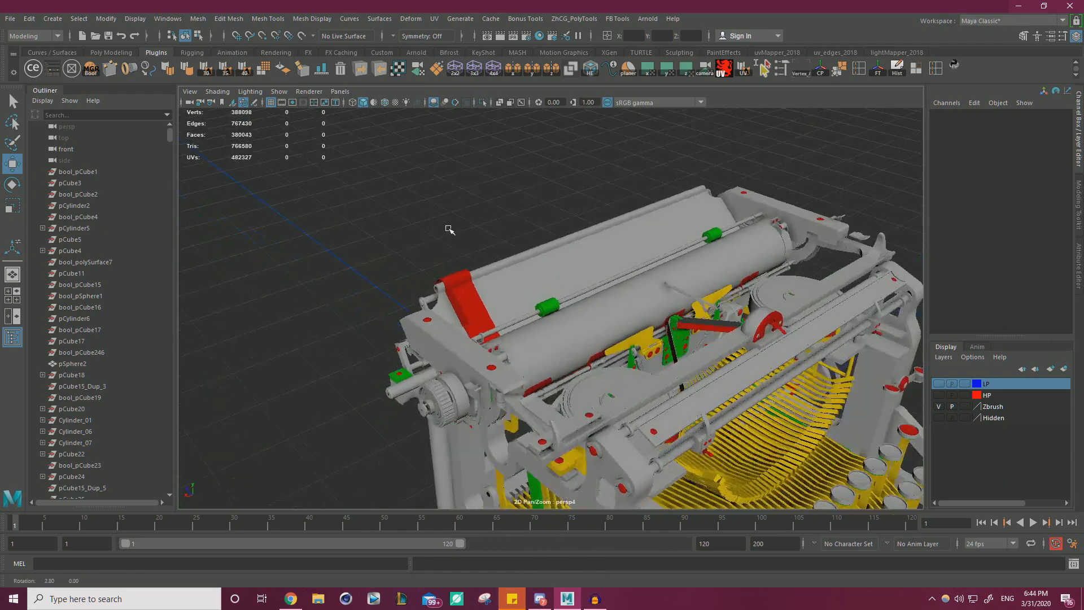
scroll(610, 247, up, 3)
alt+drag(610, 248, 578, 260)
scroll(696, 261, up, 3)
alt+right_drag(578, 260, 321, 254)
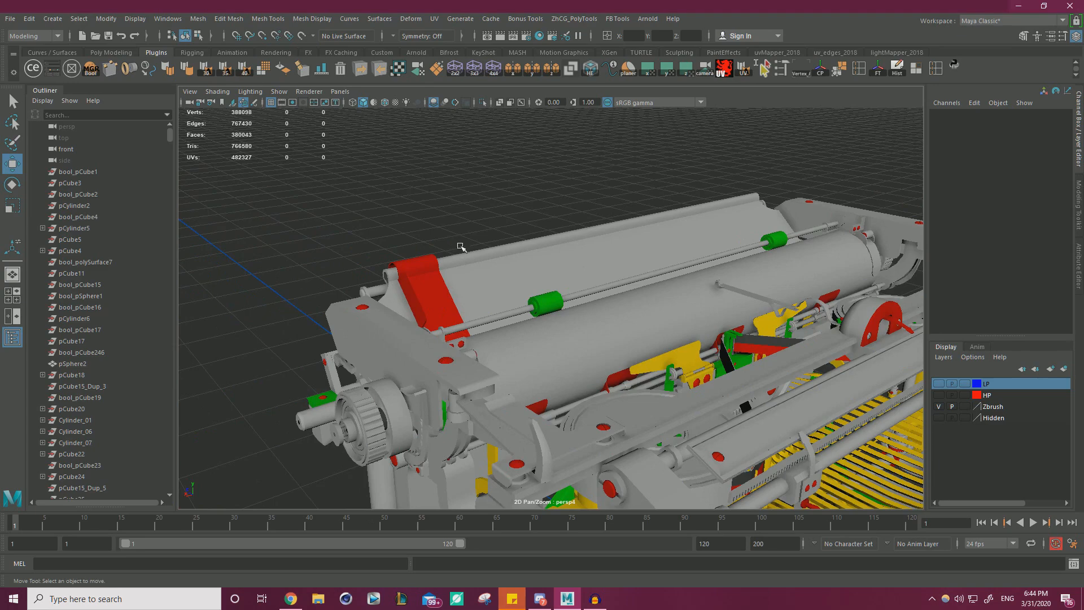
alt+drag(460, 247, 579, 265)
alt+middle_drag(579, 266, 607, 316)
scroll(607, 316, up, 3)
alt+drag(593, 294, 501, 270)
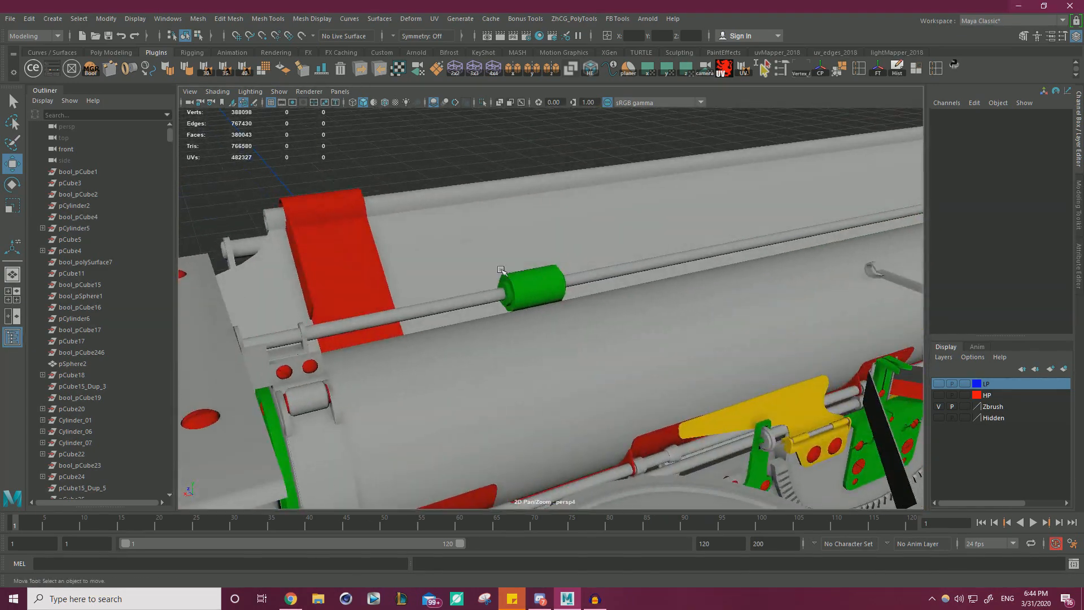
Examine the green rollers on the carriage's rod up close and within the whole typewriter from several angles.
click(385, 103)
mouse_move(469, 150)
alt+mouse_down()
mouse_move(513, 174)
mouse_move(576, 186)
mouse_move(566, 193)
alt+mouse_up()
alt+right_drag(567, 194, 412, 227)
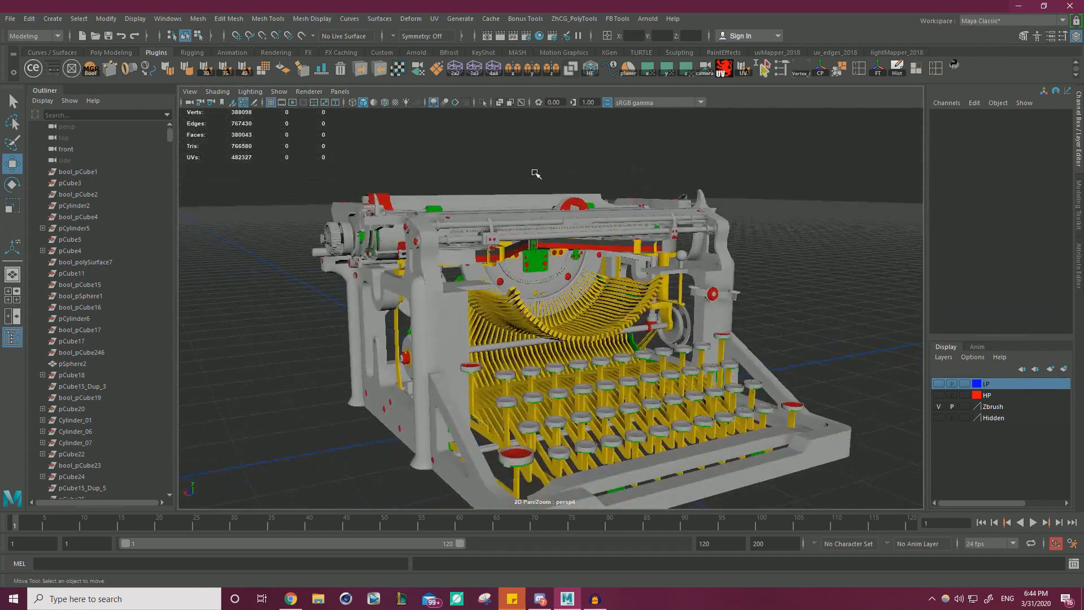
alt+right_drag(565, 184, 710, 273)
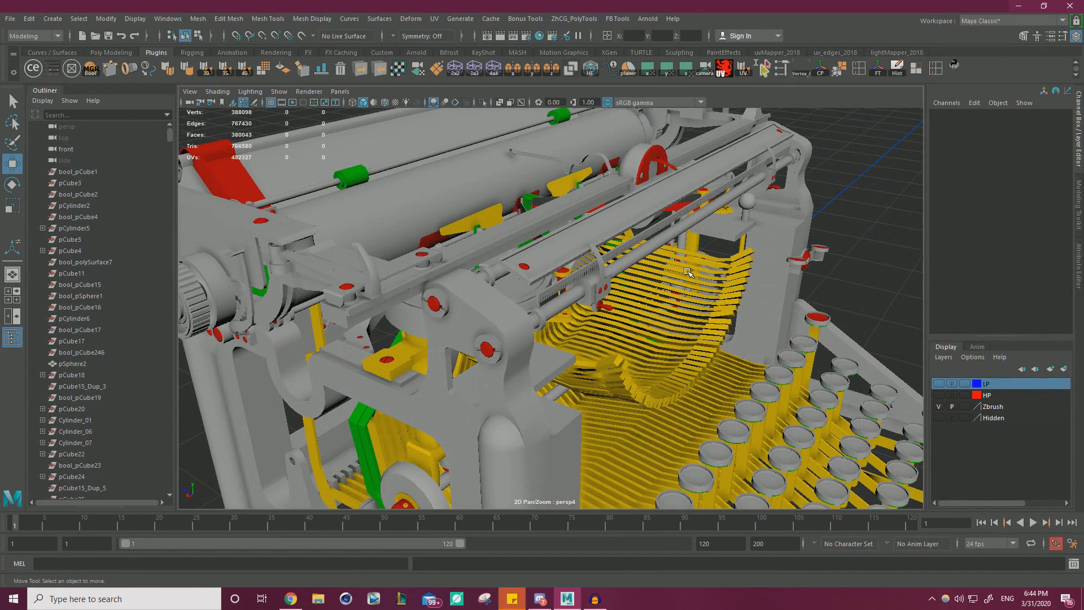
alt+right_drag(686, 270, 615, 248)
alt+drag(616, 248, 717, 272)
alt+right_drag(717, 271, 836, 296)
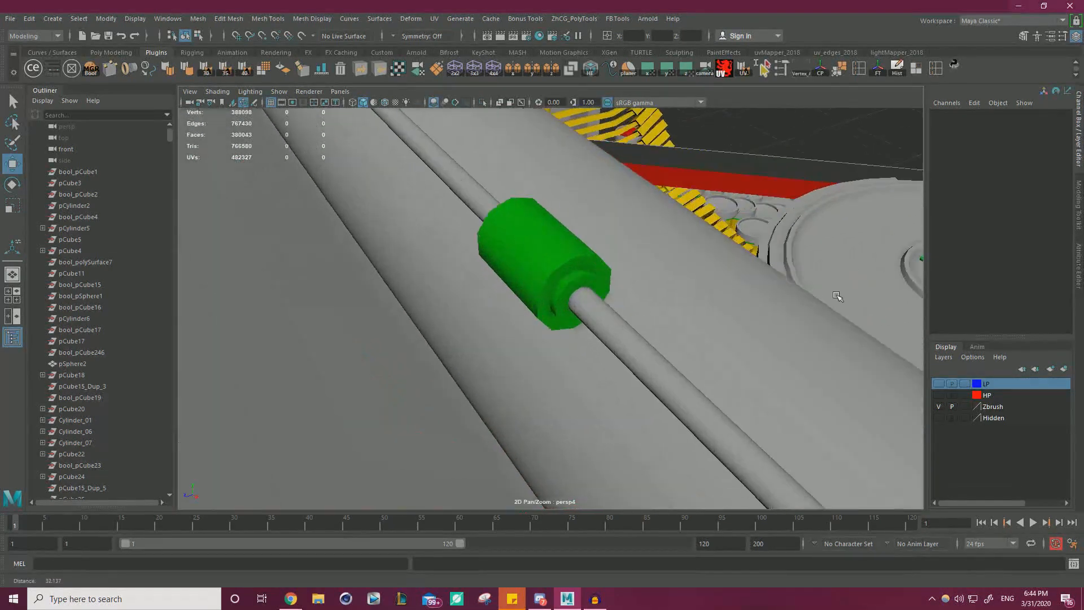
alt+right_drag(632, 260, 266, 249)
alt+drag(497, 226, 362, 180)
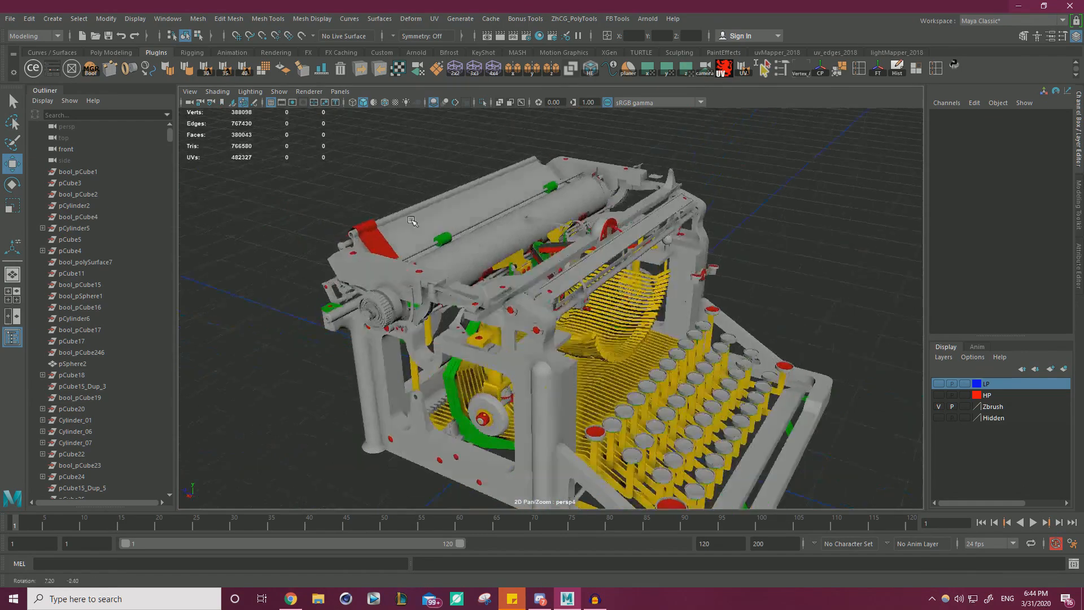
alt+right_drag(406, 175, 463, 172)
alt+drag(463, 173, 395, 209)
alt+right_drag(395, 209, 486, 215)
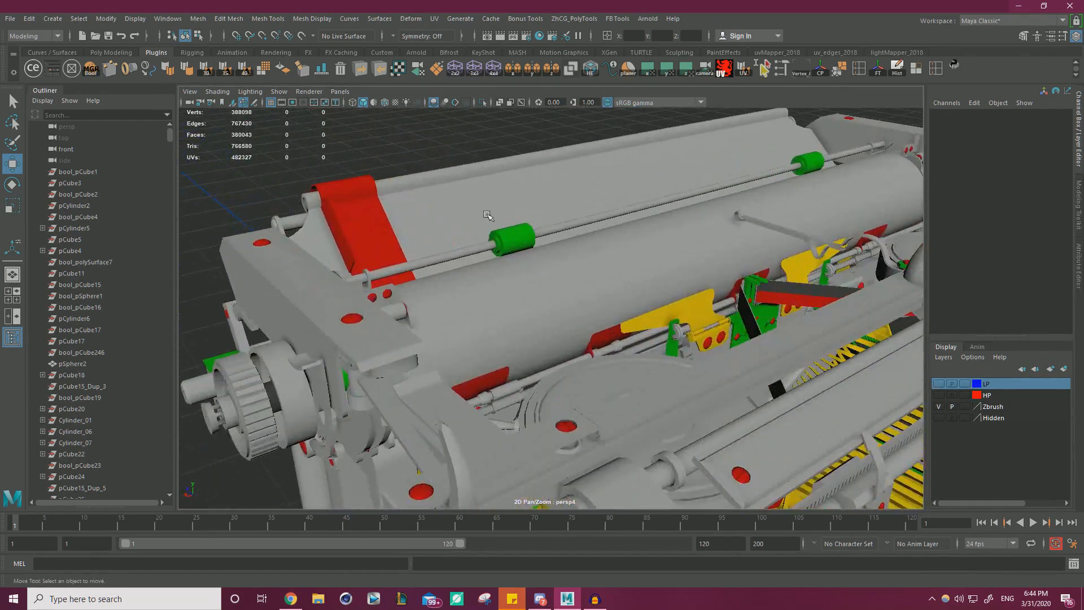
alt+drag(608, 235, 695, 282)
alt+right_drag(631, 281, 669, 270)
alt+drag(669, 270, 557, 286)
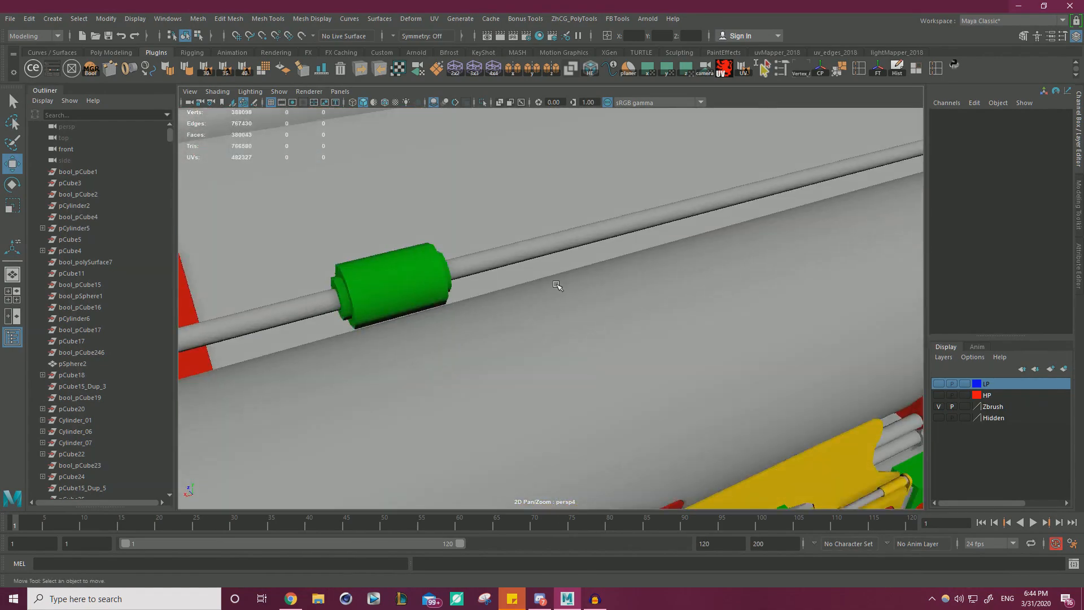
alt+right_drag(556, 286, 433, 254)
alt+drag(433, 254, 508, 226)
alt+right_drag(508, 225, 513, 257)
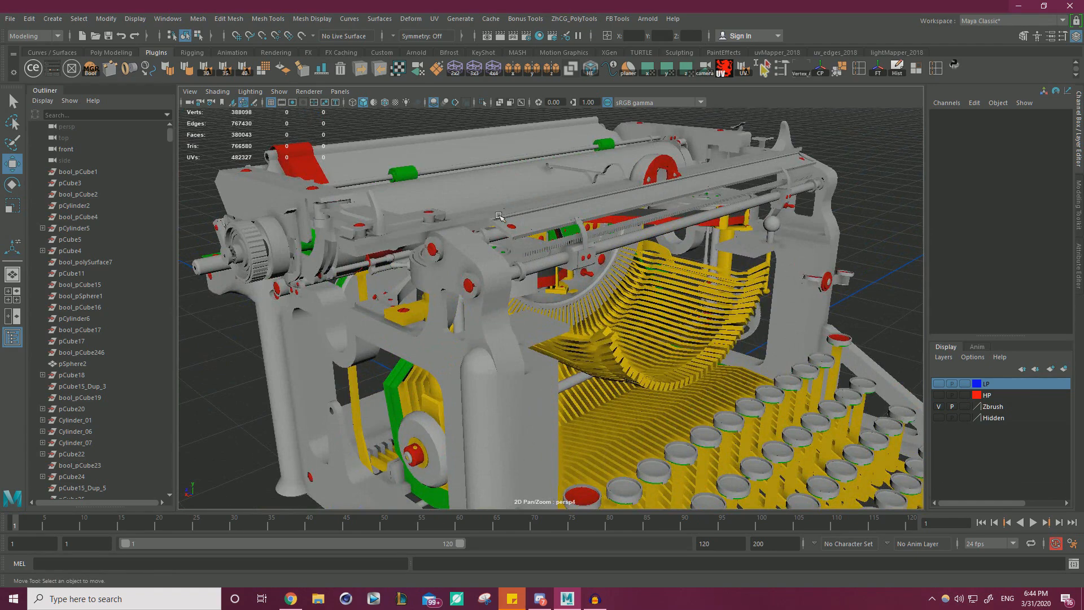
Select the simplified green roller on the carriage's rod and isolate it.
alt+right_drag(499, 216, 680, 348)
click(553, 266)
alt+right_drag(552, 266, 639, 271)
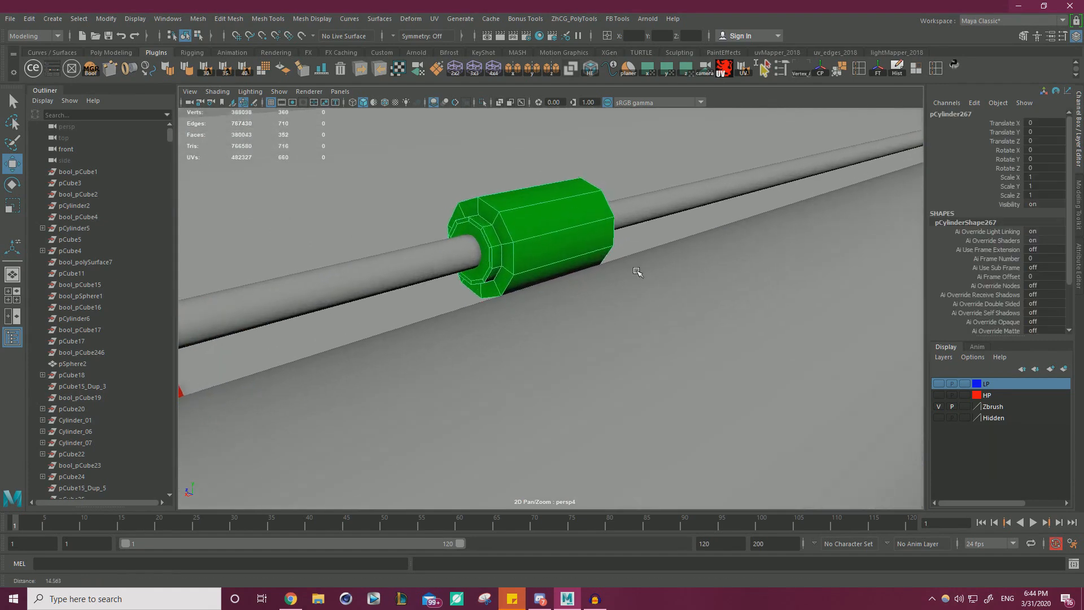
alt+middle_drag(497, 242, 581, 293)
alt+right_drag(581, 293, 636, 312)
click(483, 103)
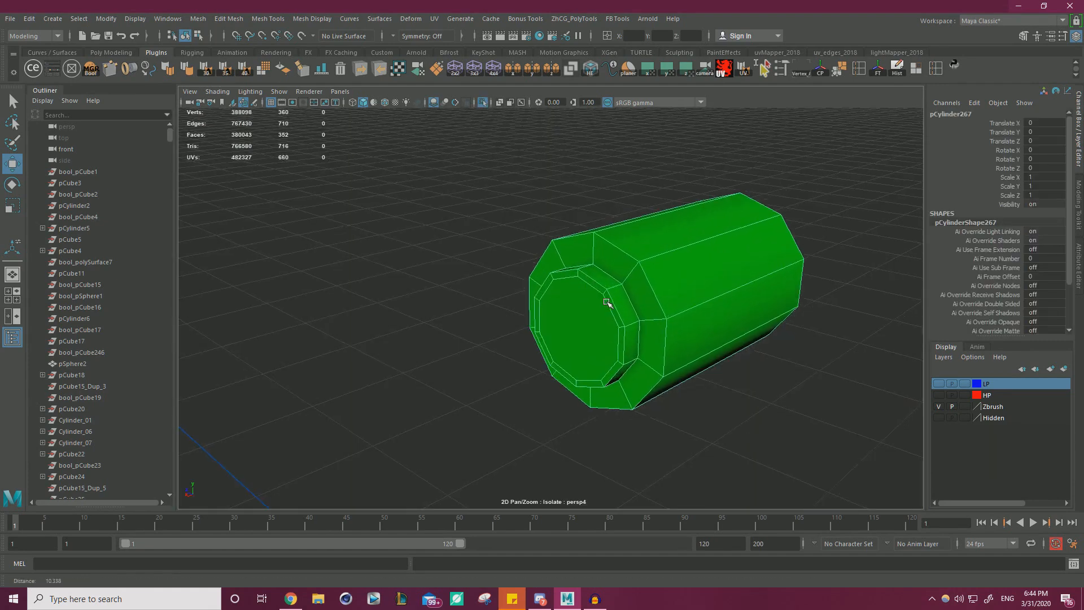
Delete the edge loop bordering the cap face at both ends of the isolated roller.
right_drag(581, 274, 618, 321)
click(619, 319)
alt+drag(620, 319, 354, 263)
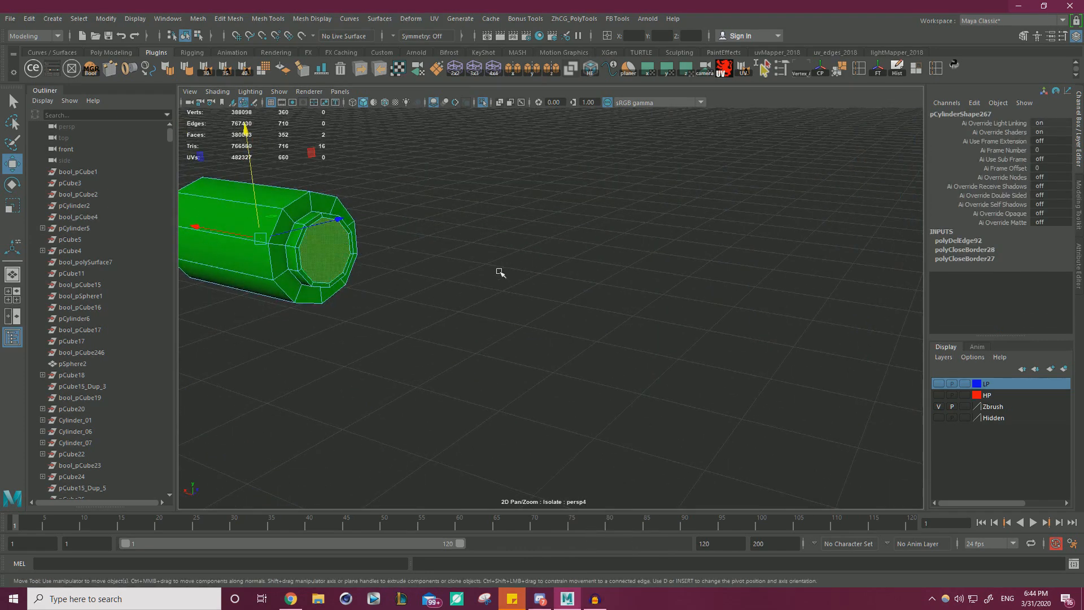
alt+drag(500, 272, 672, 306)
scroll(644, 302, up, 5)
ctrl+right_drag(479, 261, 466, 188)
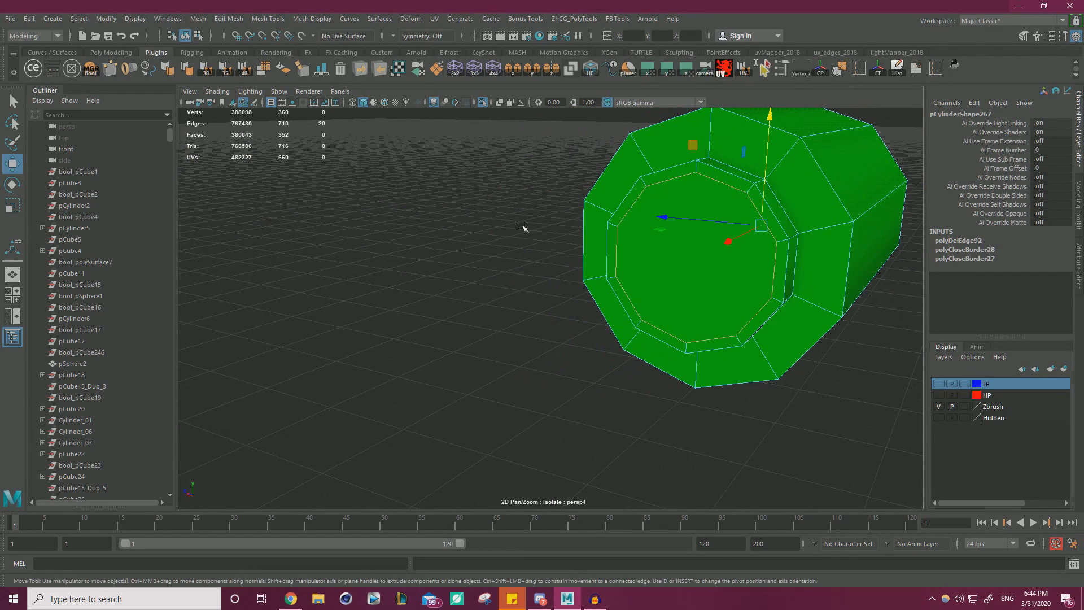
right_drag(698, 196, 658, 197)
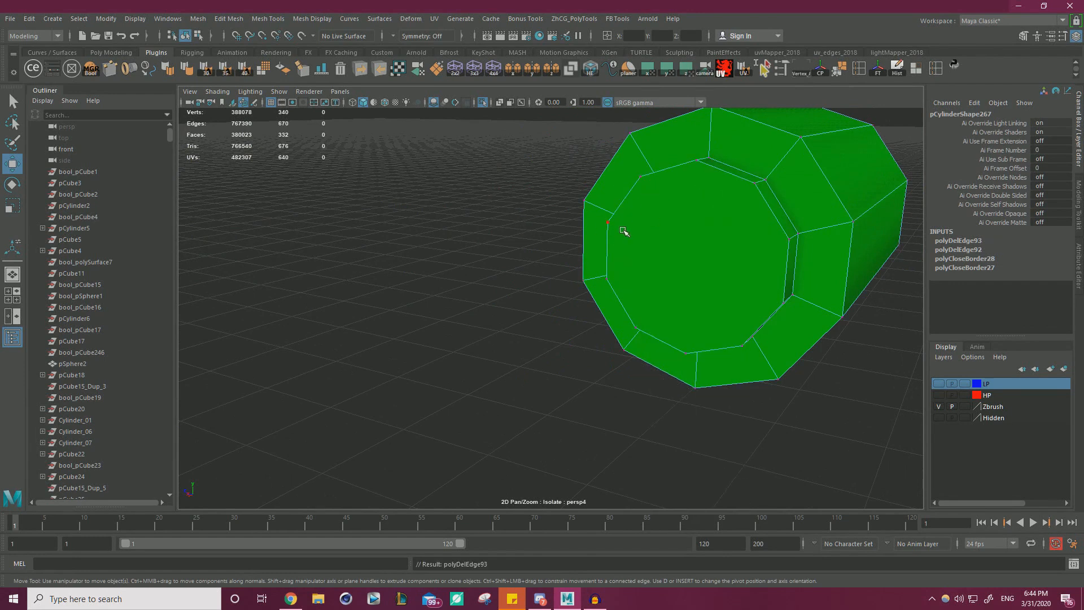
Connect opposite vertices across the roller's first end cap with four parallel edges to split the n-gon.
shift+click(636, 325)
shift+right_drag(636, 324, 728, 303)
key(w)
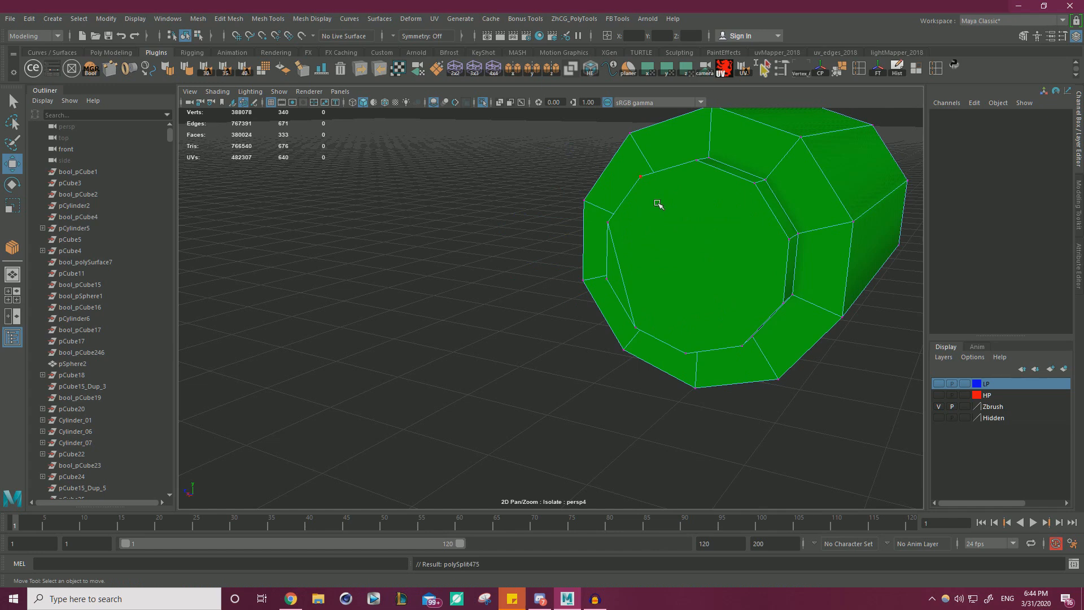
key(w)
shift+click(742, 346)
shift+right_drag(742, 346, 830, 345)
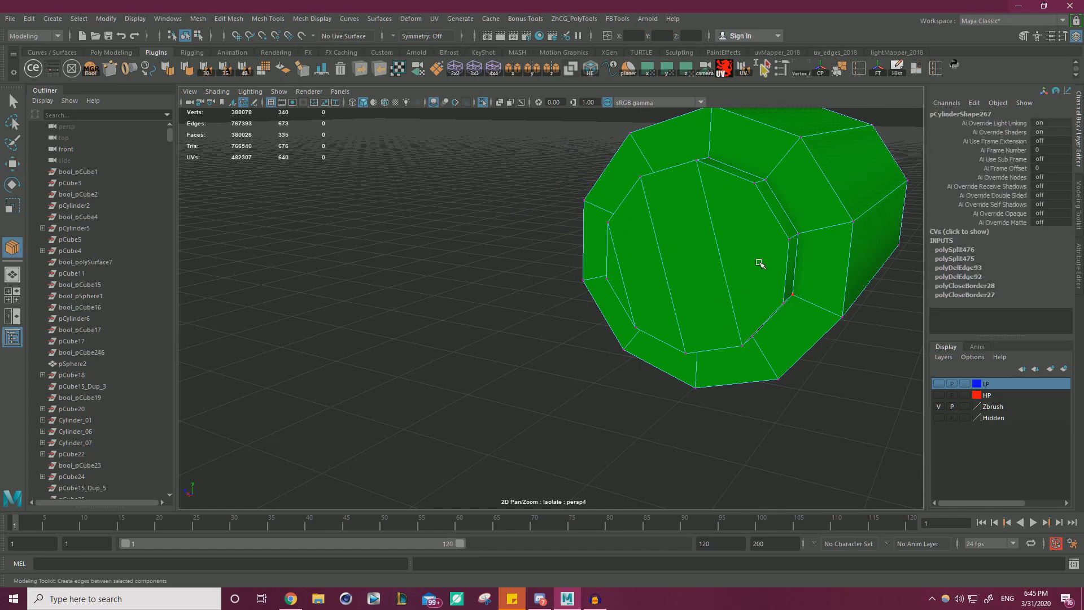
key(w)
click(755, 183)
shift+click(782, 303)
key(g)
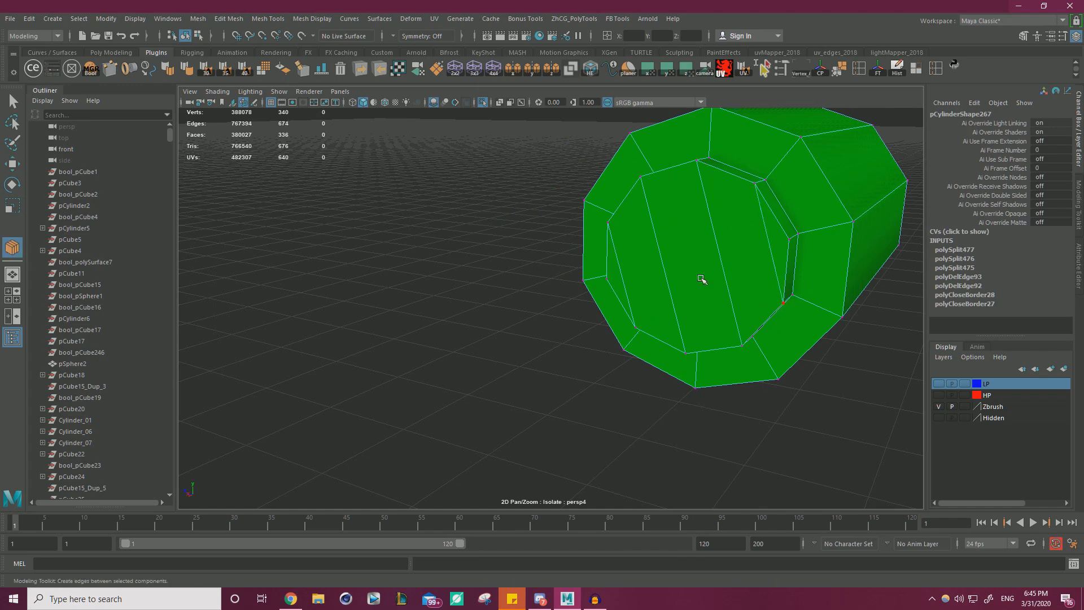
key(w)
Split the opposite end cap with four parallel edges between facing vertices and return to object mode.
alt+drag(745, 208, 648, 308)
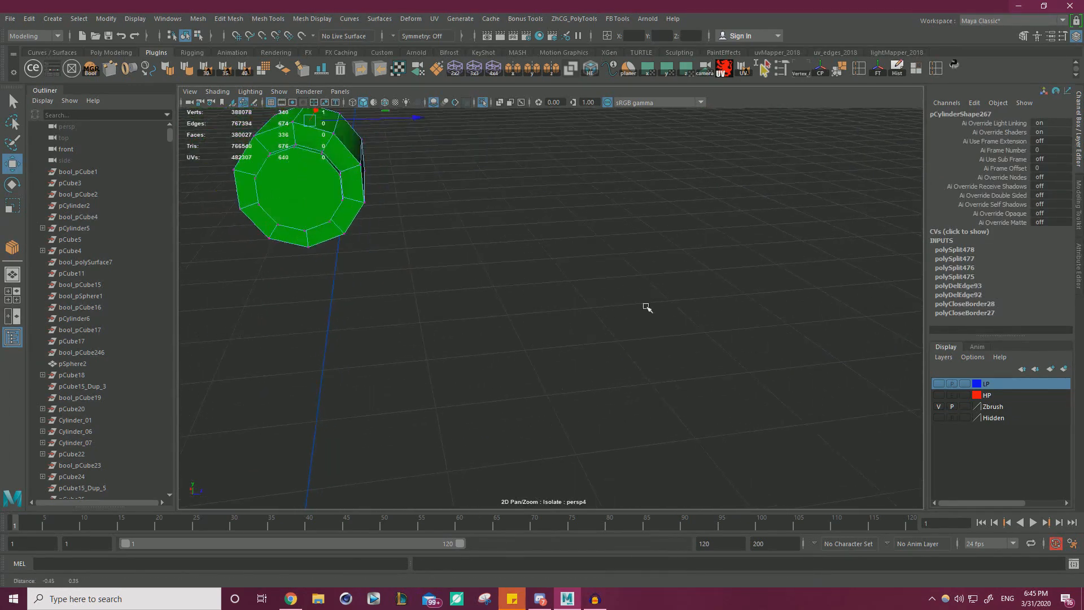
key(f)
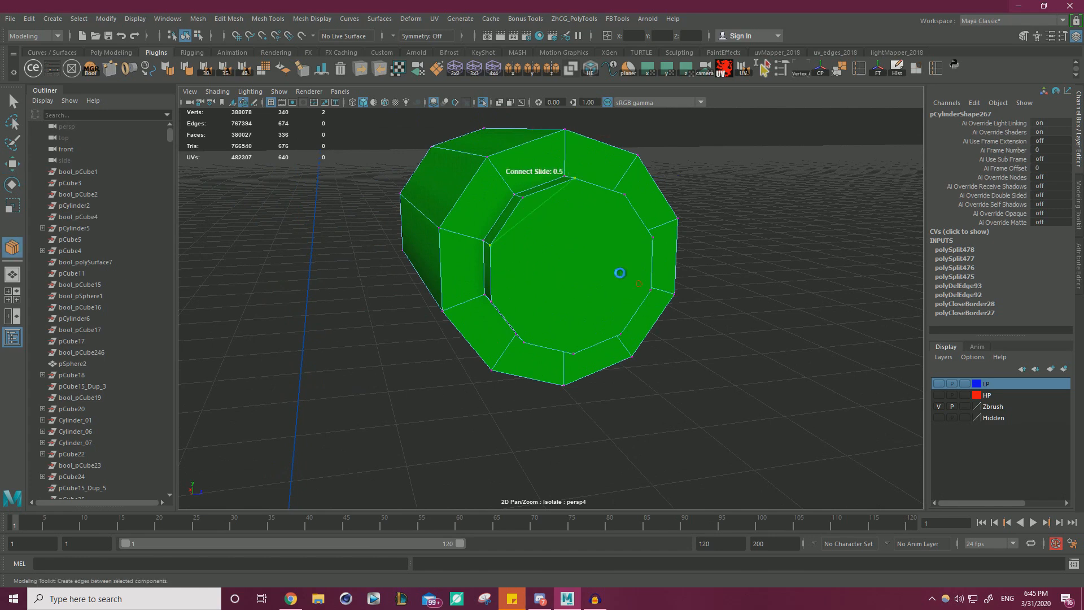
key(w)
click(622, 196)
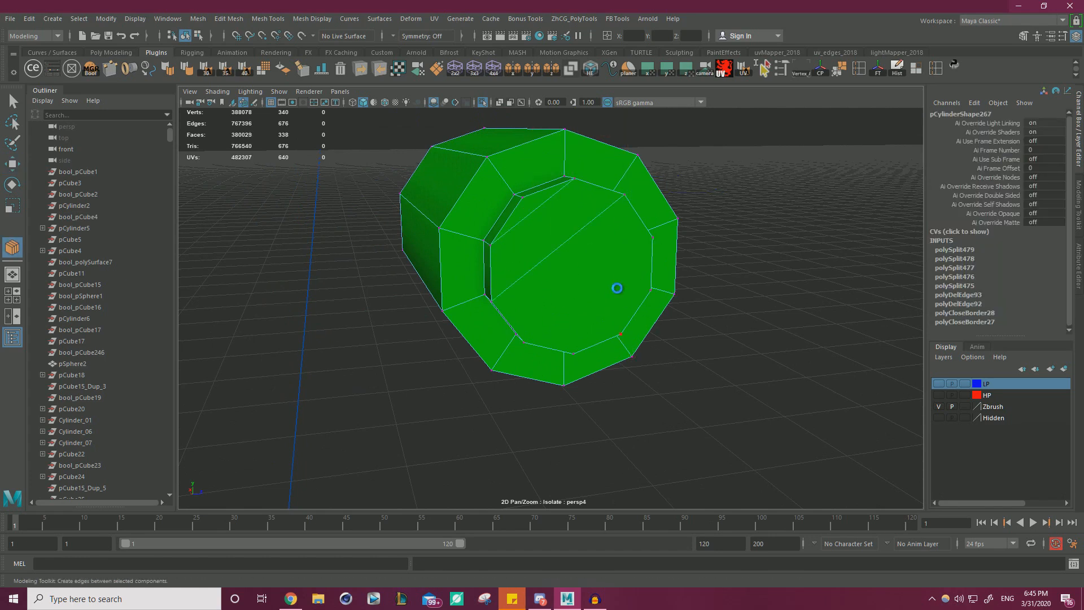
key(w)
click(631, 243)
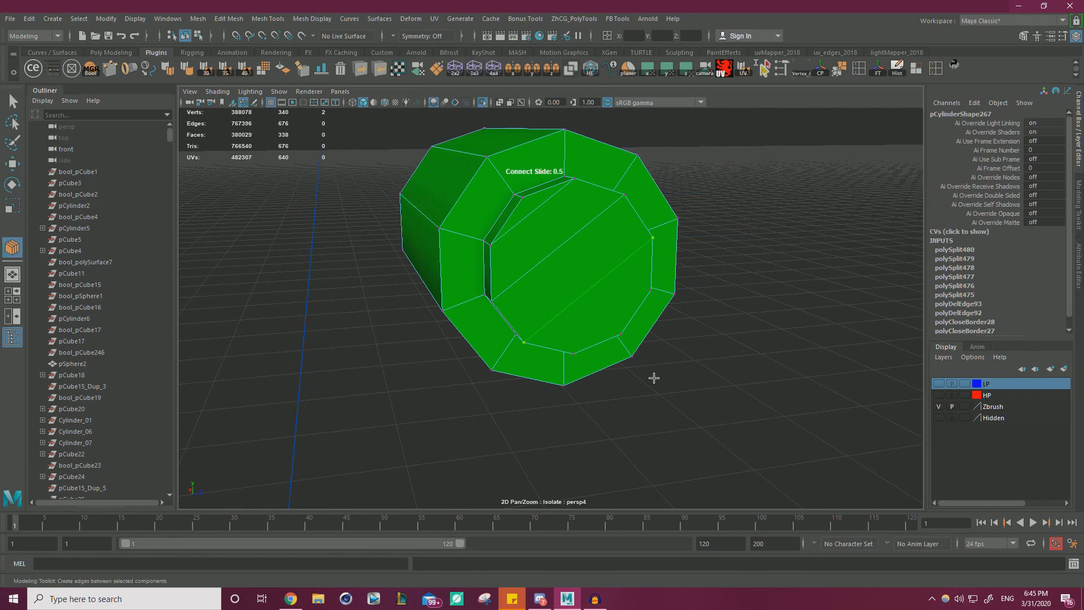
key(w)
click(646, 287)
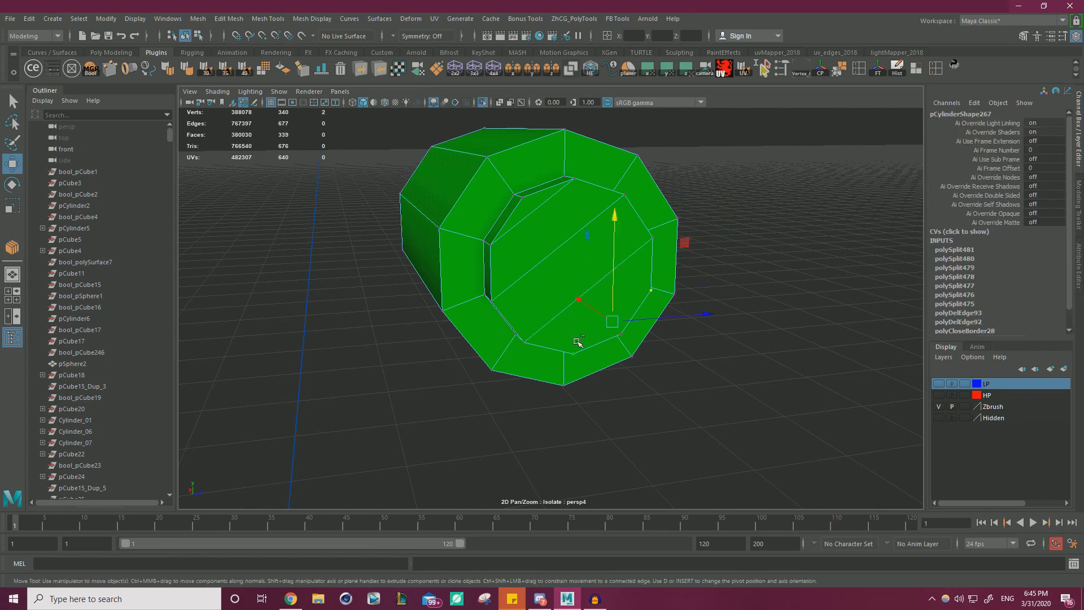
key(w)
click(590, 413)
right_drag(566, 262, 632, 226)
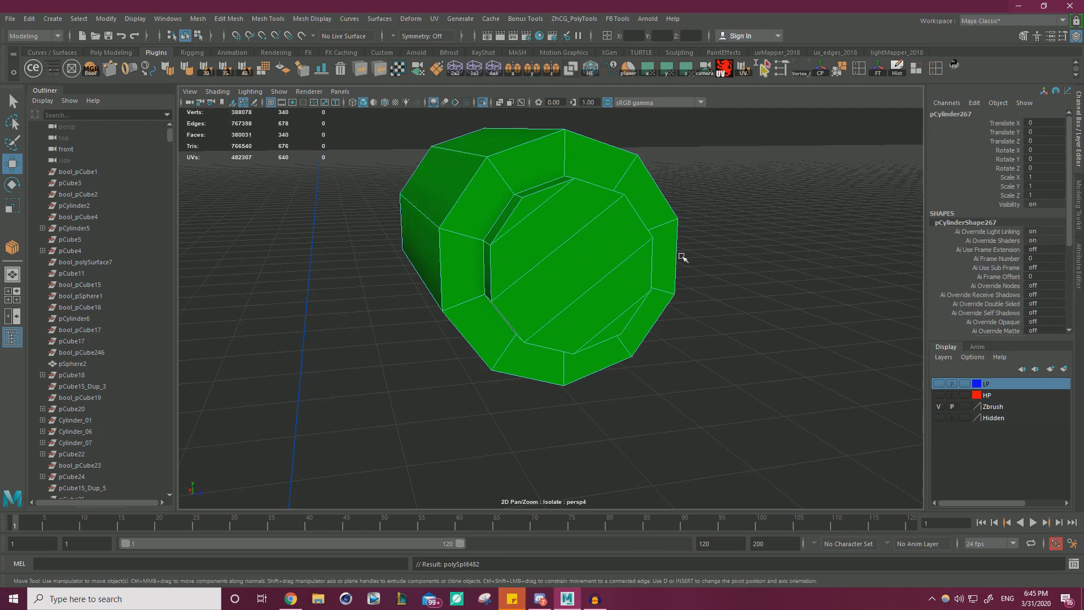
Extract the simplified roller's faces from the combined roller mesh as a separate object and select it.
alt+right_drag(683, 257, 648, 242)
alt+drag(648, 242, 487, 254)
alt+right_drag(499, 255, 317, 264)
alt+right_drag(547, 261, 616, 264)
right_drag(500, 312, 499, 305)
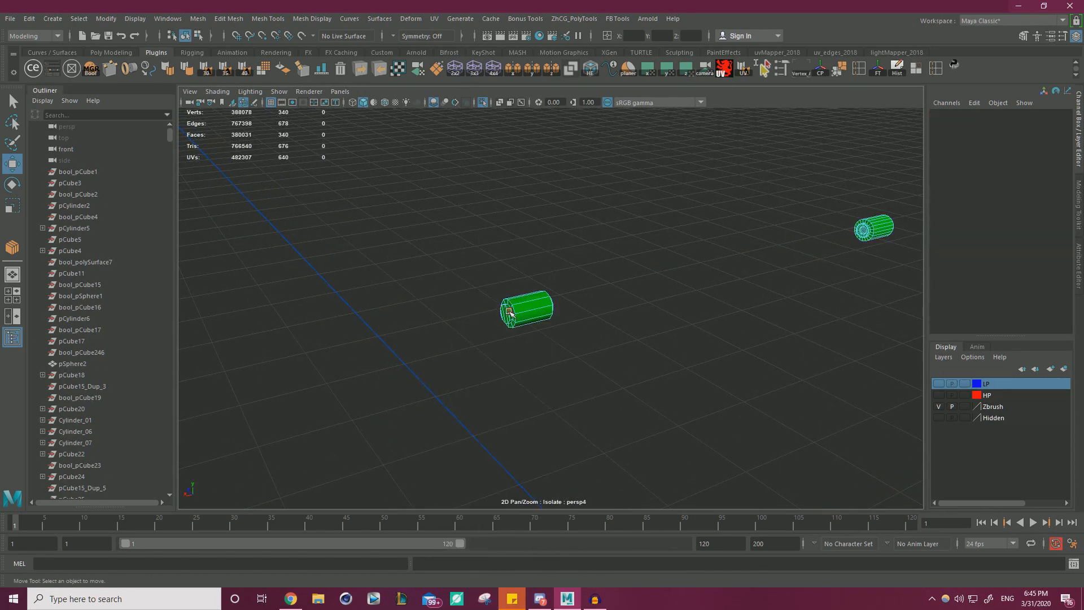
shift+right_drag(617, 278, 617, 281)
shift+right_drag(599, 466, 600, 467)
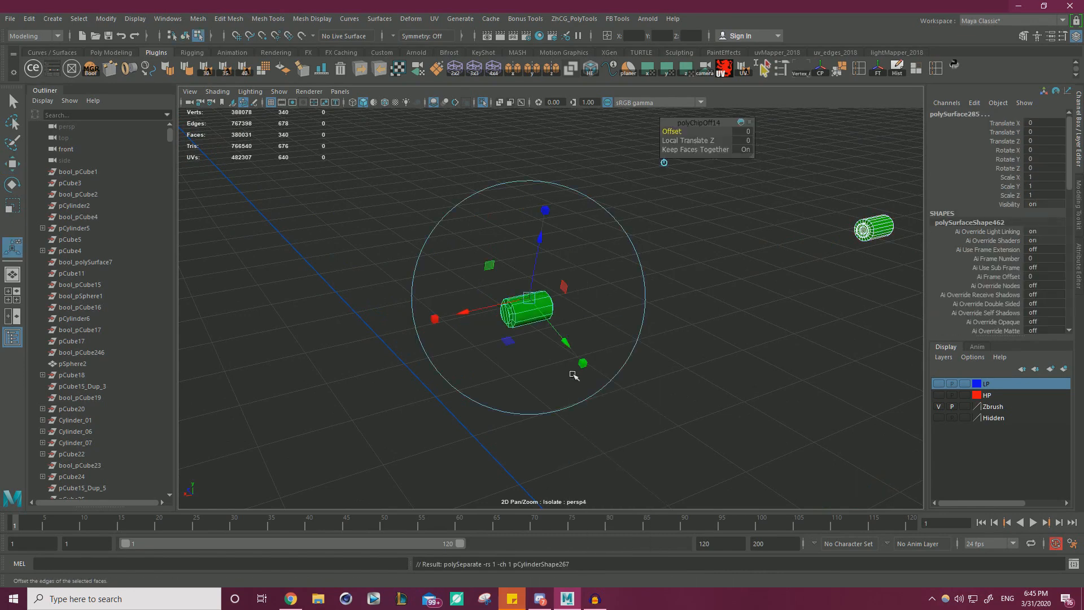
right_drag(520, 285, 577, 255)
click(528, 298)
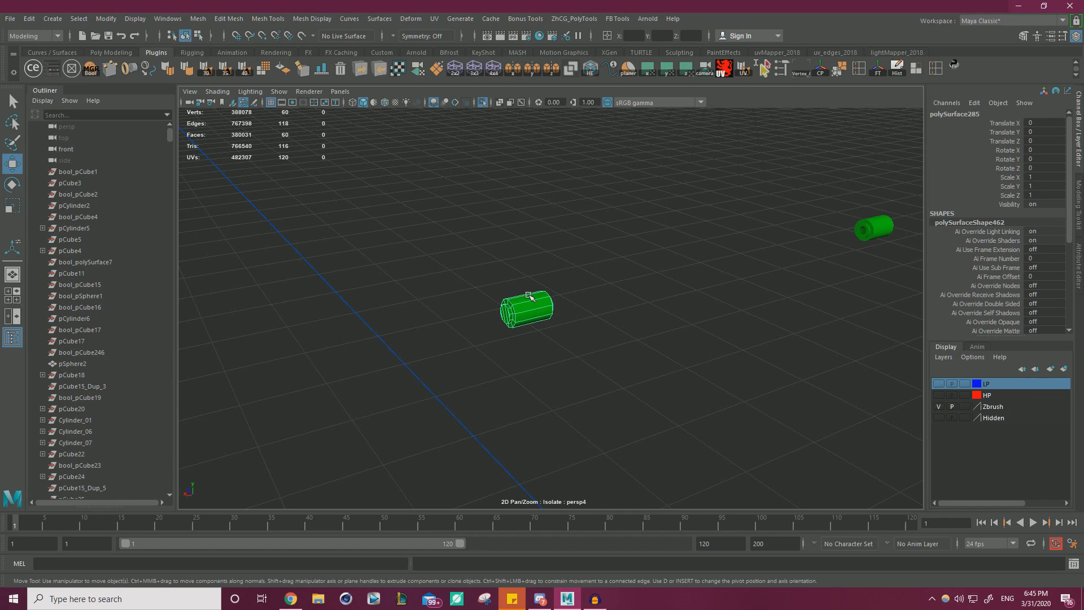
Freeze the separated roller's transformations and center its pivot, keeping the roller selected.
click(875, 74)
click(824, 71)
scroll(722, 284, up, 5)
click(645, 222)
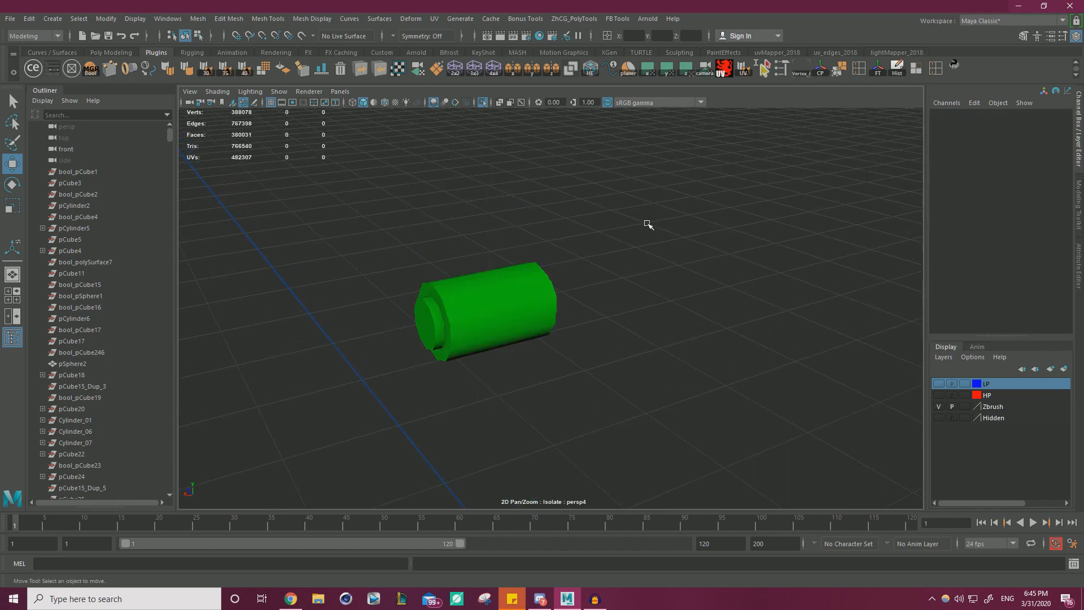
key(ctrl+z)
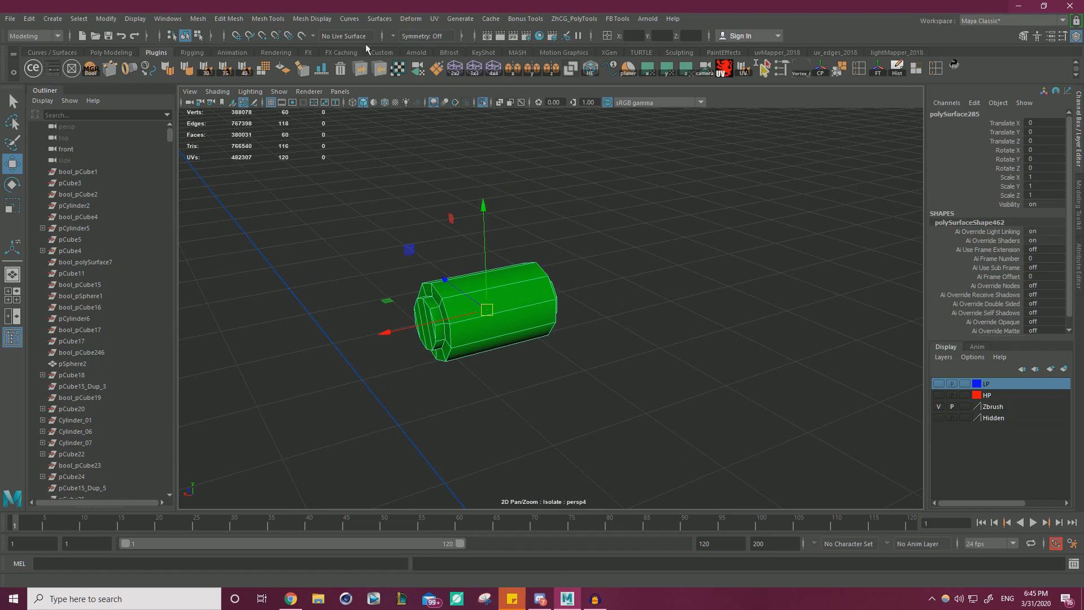
Open the UV Editor for the roller and arrange its window beside the model view.
click(440, 21)
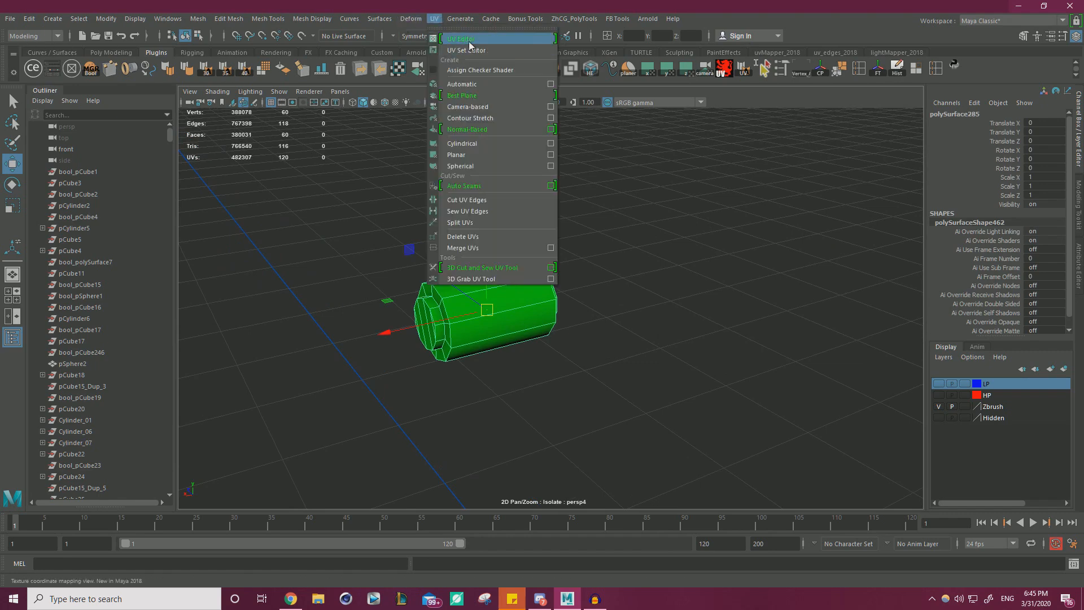
click(475, 46)
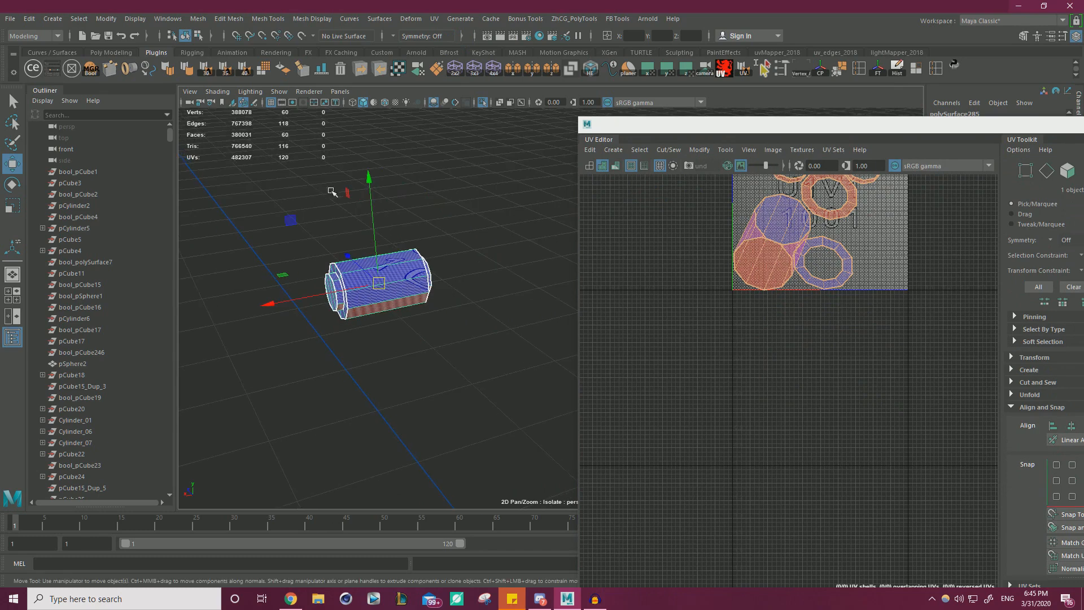
drag(721, 124, 608, 102)
alt+middle_drag(370, 183, 286, 160)
alt+drag(287, 159, 305, 153)
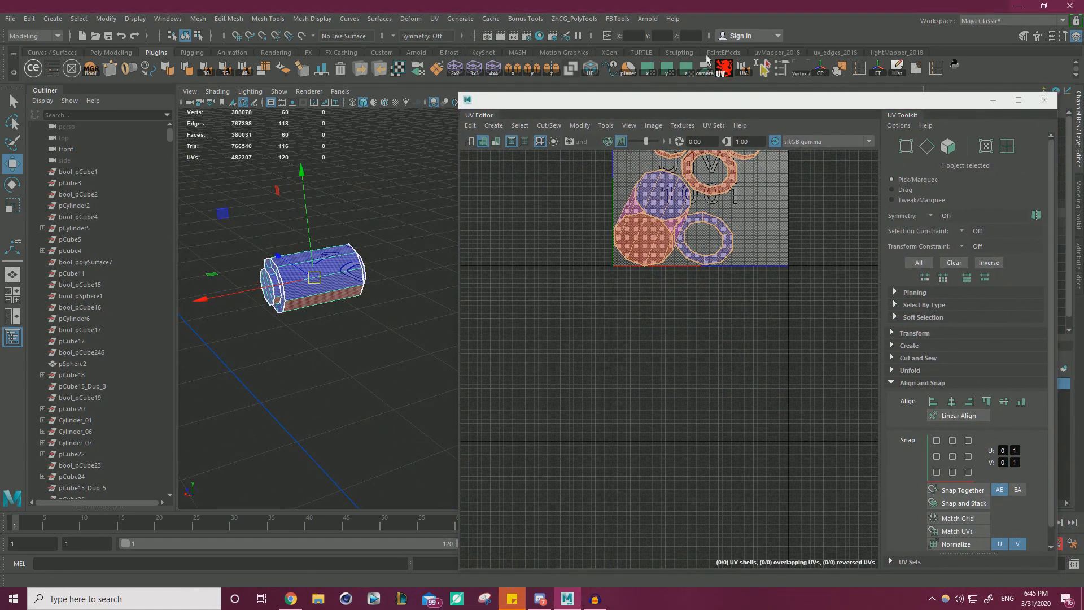
alt+middle_drag(343, 203, 395, 204)
alt+right_drag(254, 224, 356, 242)
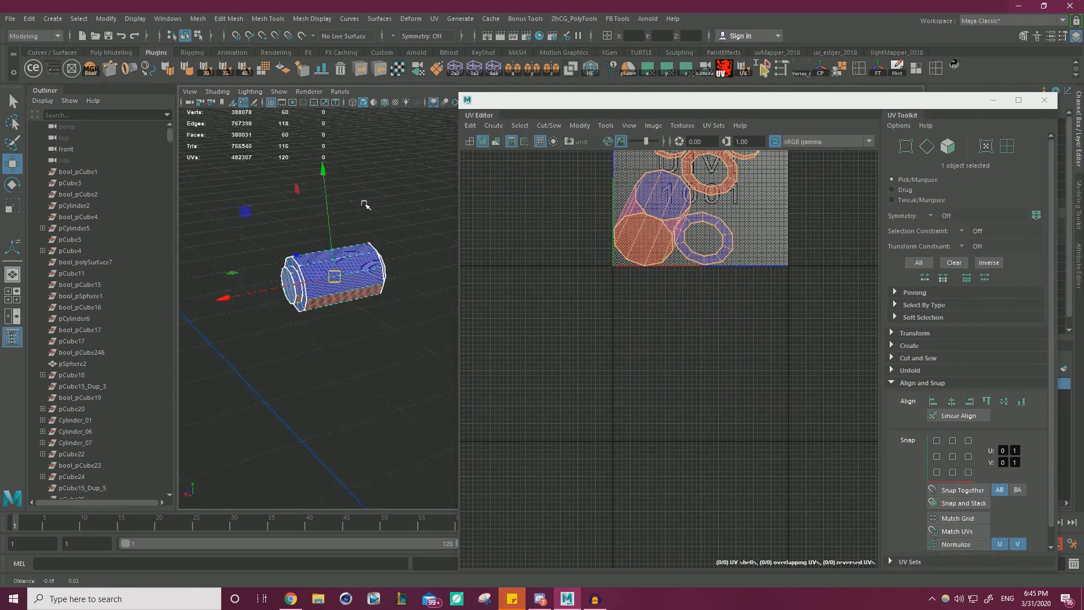
Apply a planar UV projection to the roller's ten lengthwise side faces and move the resulting shell below the other UV shells.
alt+middle_drag(226, 230, 290, 242)
right_drag(290, 243, 290, 276)
double_click(294, 271)
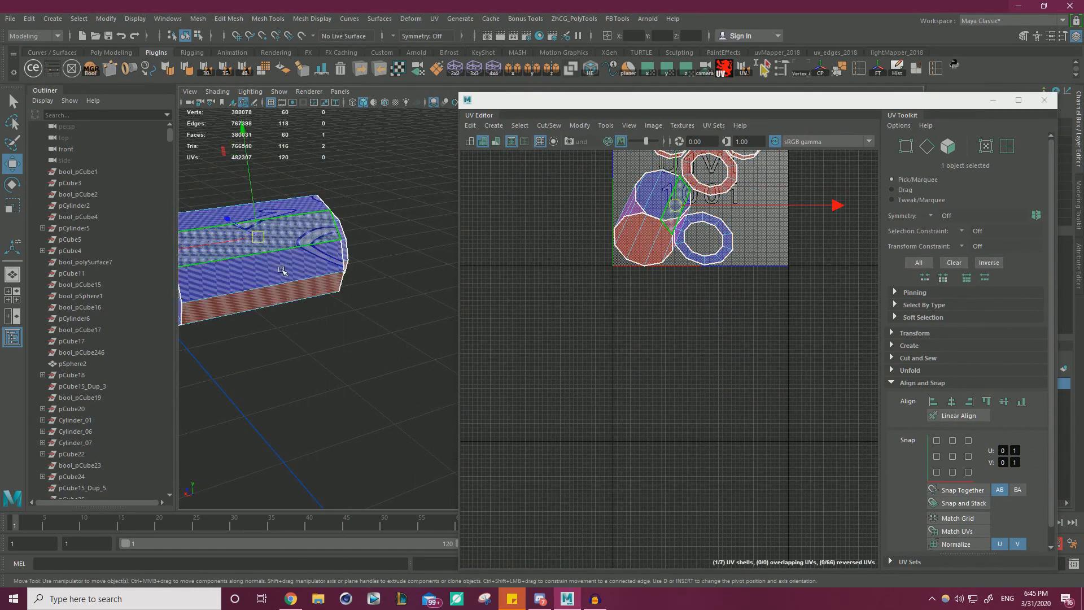
alt+drag(387, 257, 418, 292)
alt+middle_drag(418, 291, 338, 294)
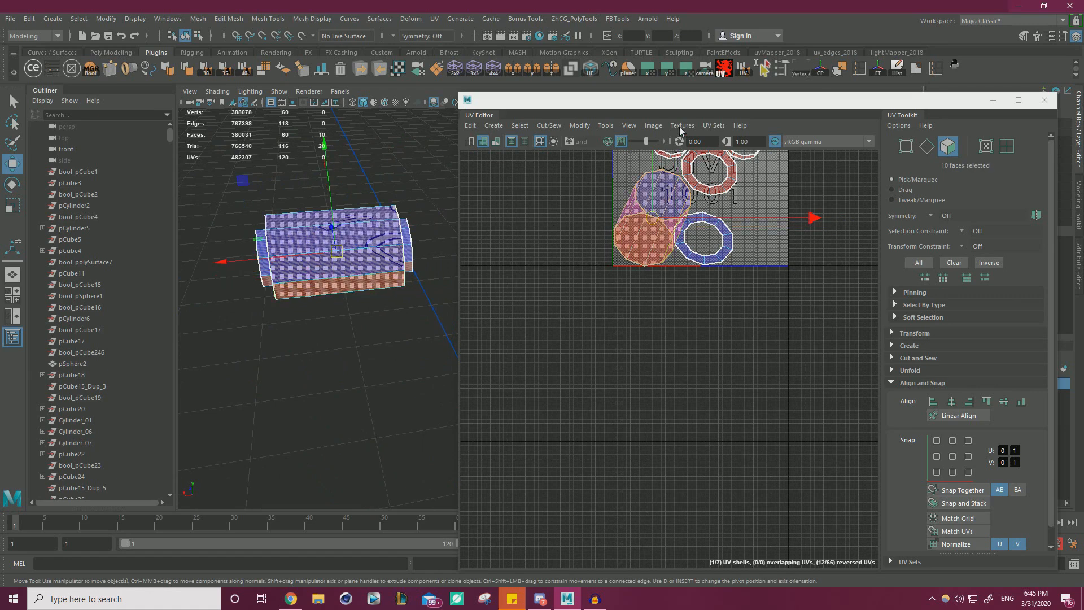
click(667, 71)
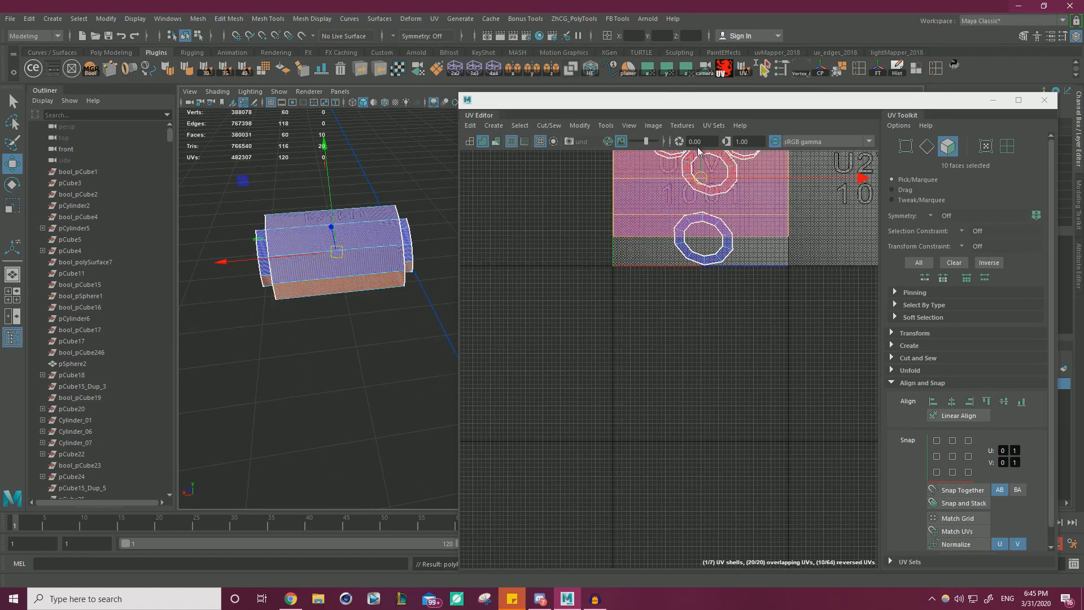
alt+right_drag(769, 218, 694, 225)
drag(720, 203, 716, 364)
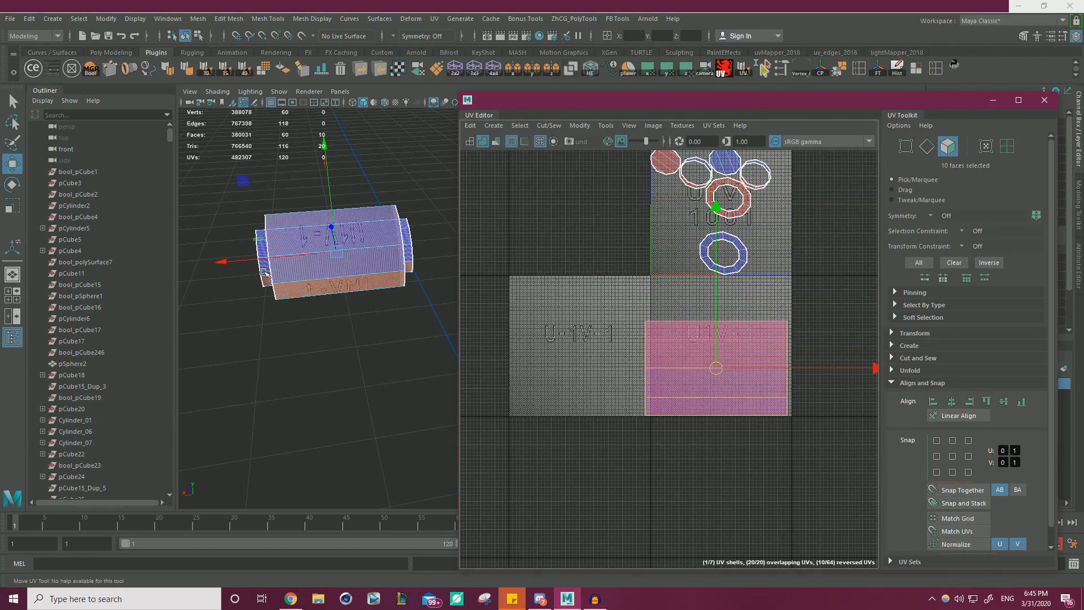
Cut the UVs along one lengthwise edge of the roller's side faces to create a seam.
alt+drag(263, 271, 322, 242)
alt+middle_drag(322, 242, 251, 232)
right_drag(358, 206, 355, 179)
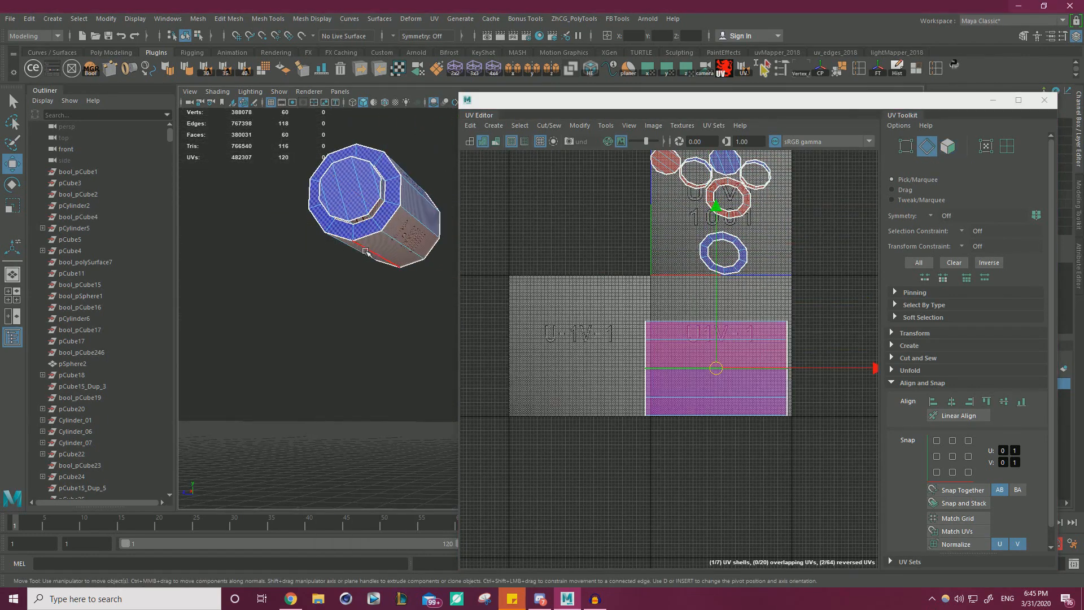
click(377, 254)
shift+right_click(595, 285)
shift+right_drag(556, 303, 558, 304)
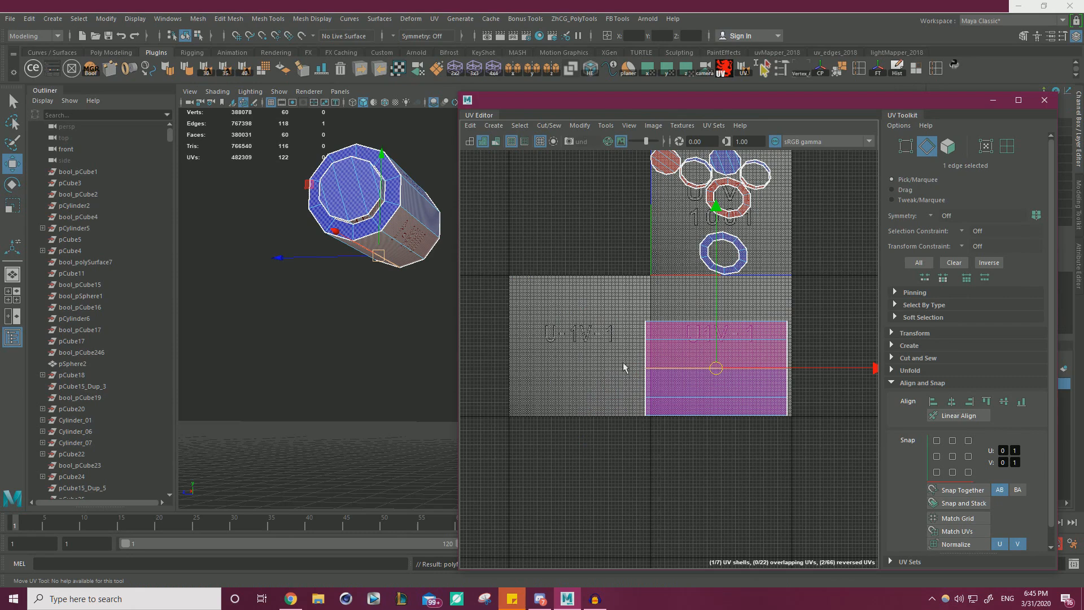
Unfold the roller's side UVs into one tall rectangular shell and move it away from the end-face shells.
right_drag(650, 370, 693, 363)
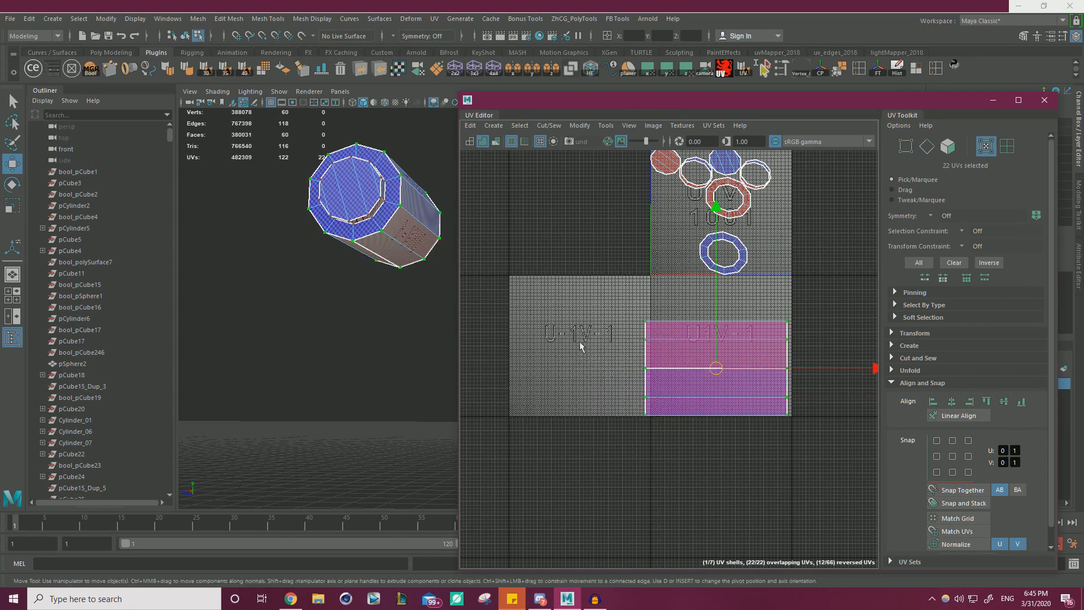
shift+right_drag(555, 293, 556, 324)
shift+right_drag(506, 293, 459, 302)
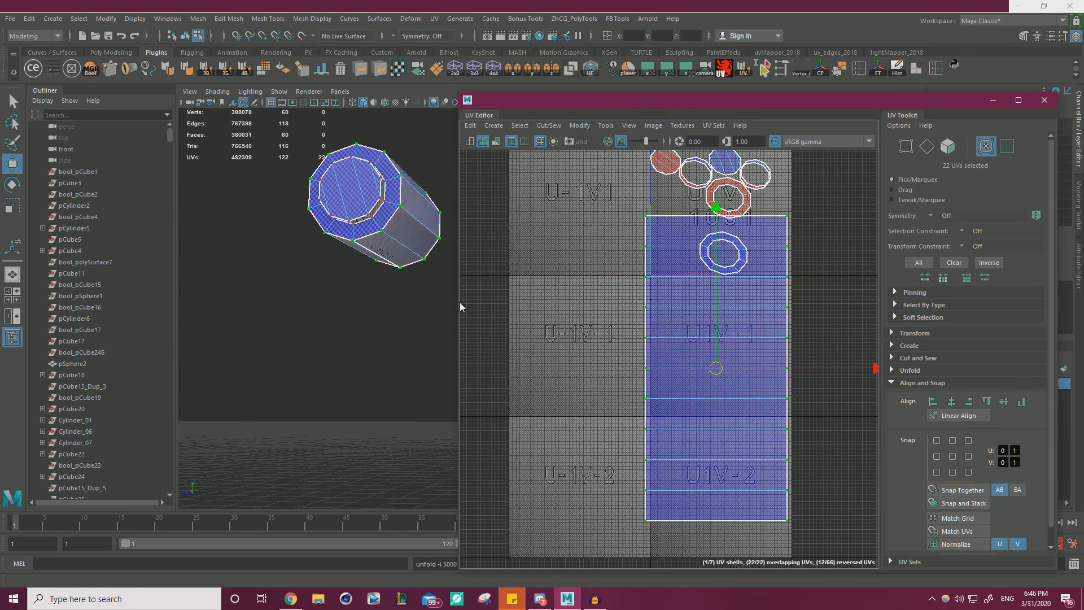
right_drag(642, 338, 568, 339)
drag(716, 368, 636, 372)
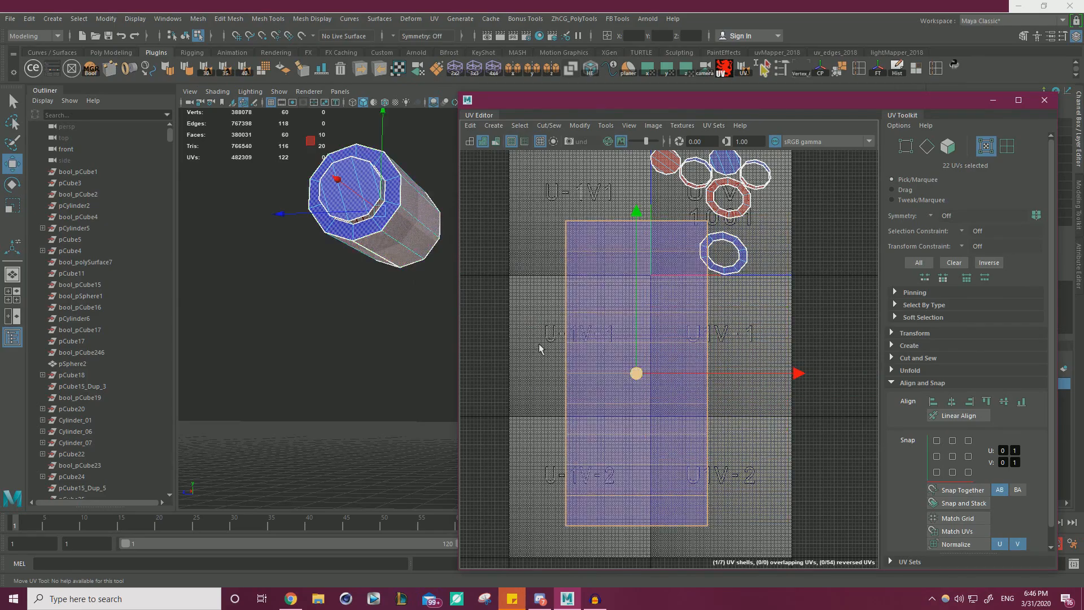
alt+drag(391, 216, 309, 284)
alt+right_drag(309, 284, 480, 319)
alt+right_drag(440, 308, 294, 282)
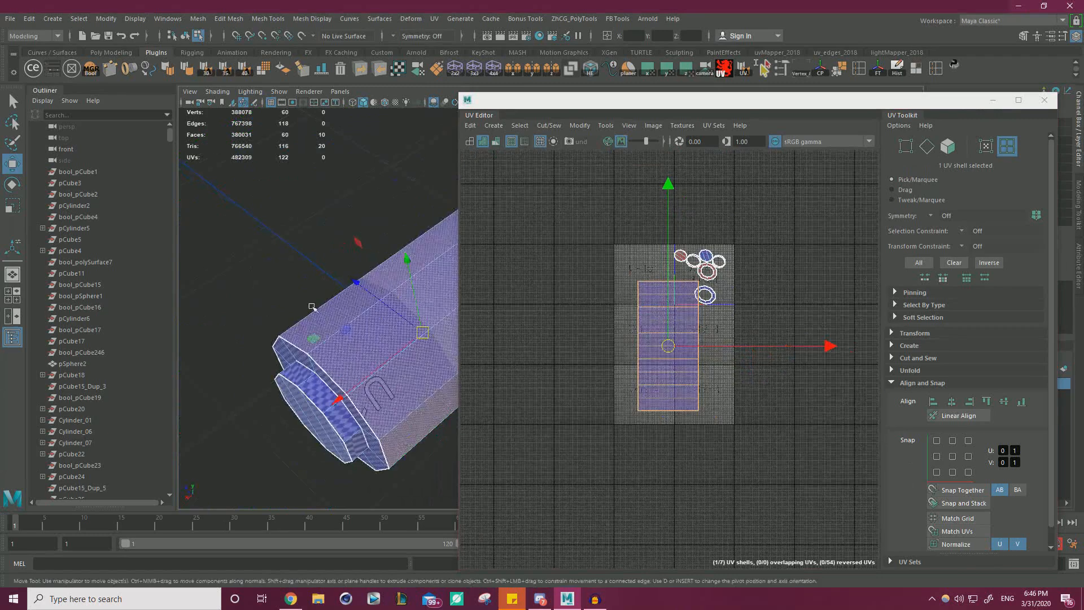
alt+drag(293, 282, 281, 245)
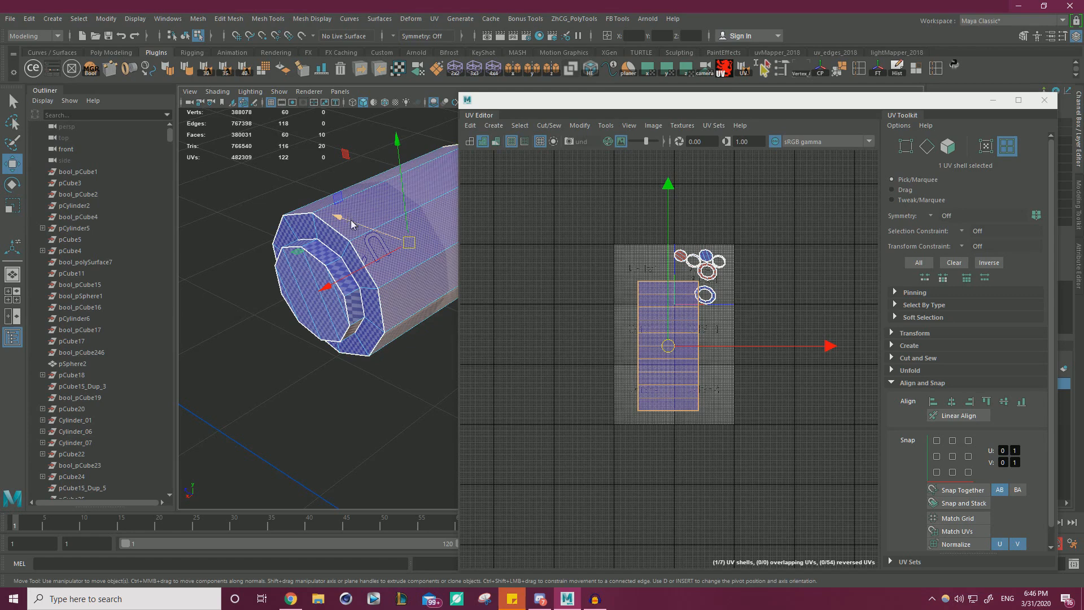
right_drag(350, 222, 346, 175)
double_click(331, 222)
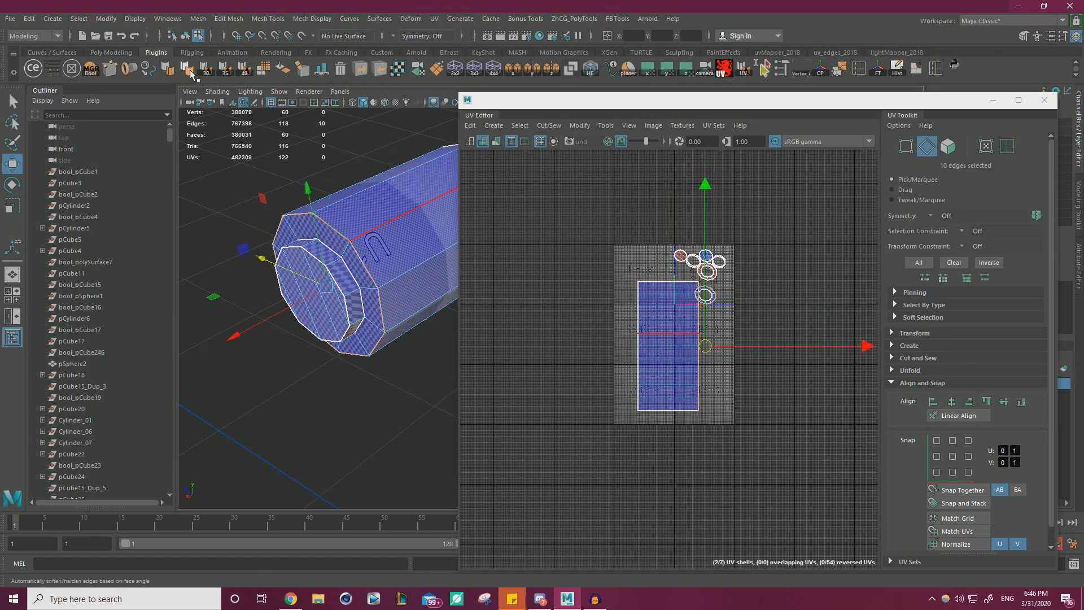
click(312, 18)
click(302, 431)
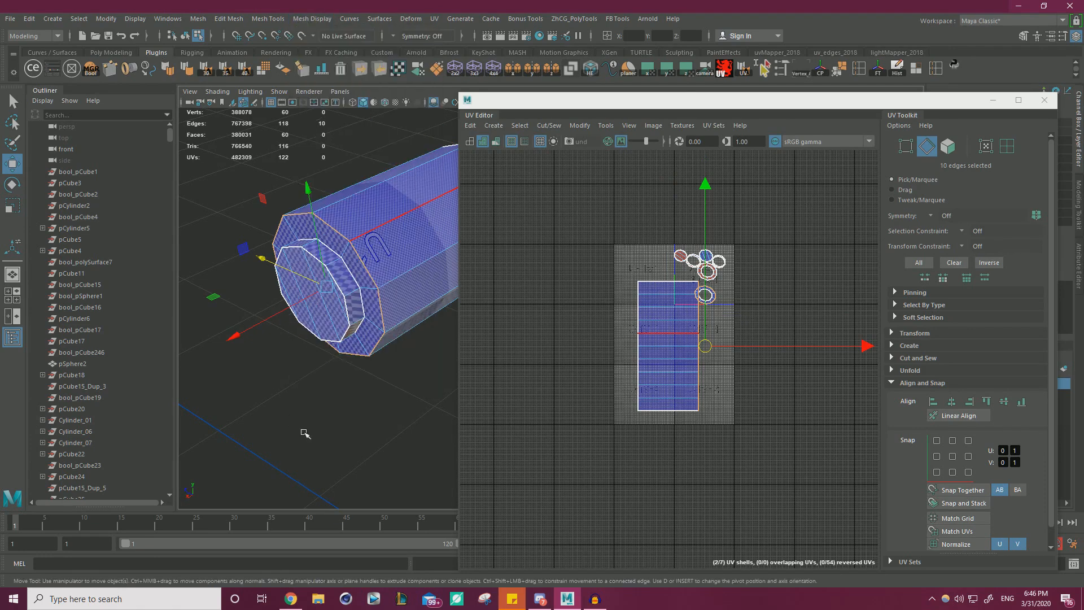
click(390, 334)
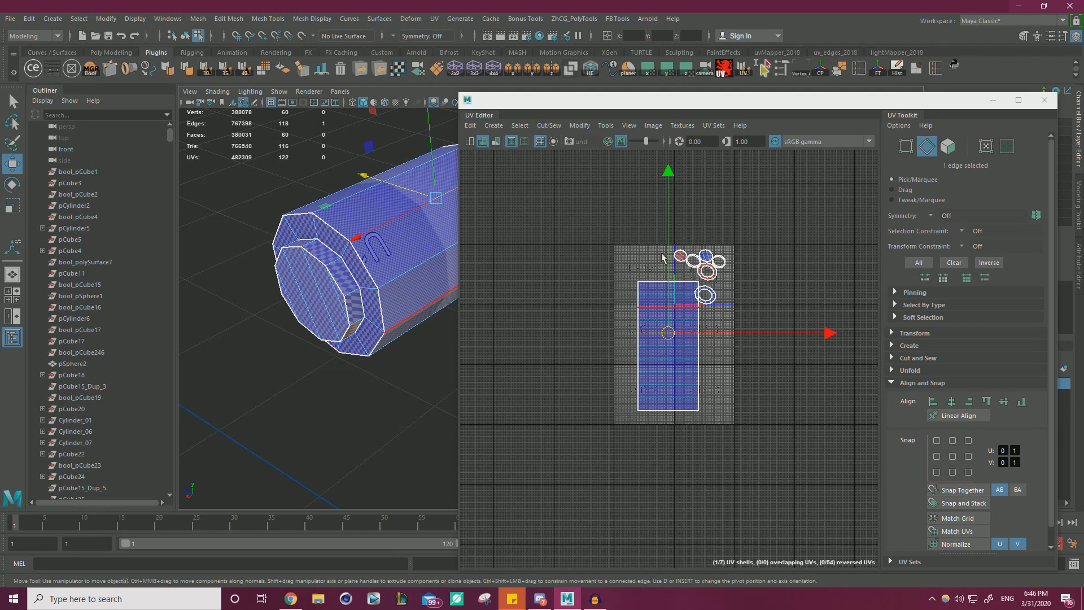
Apply a planar UV projection to the ten faces of the roller's end ring and place the shell beside the side shell.
right_drag(356, 237, 354, 271)
click(333, 242)
double_click(359, 271)
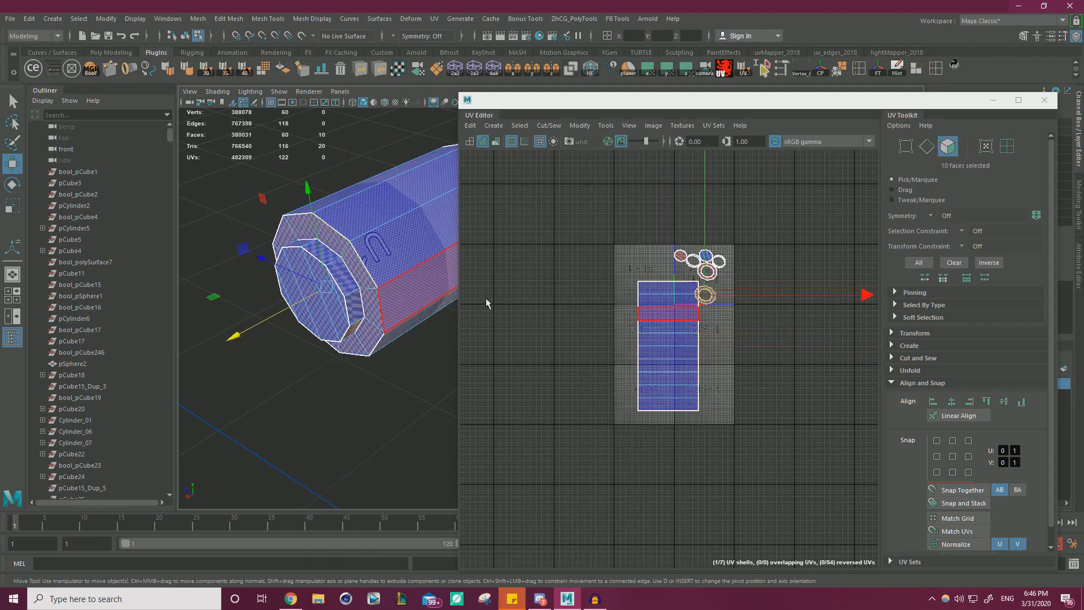
click(649, 69)
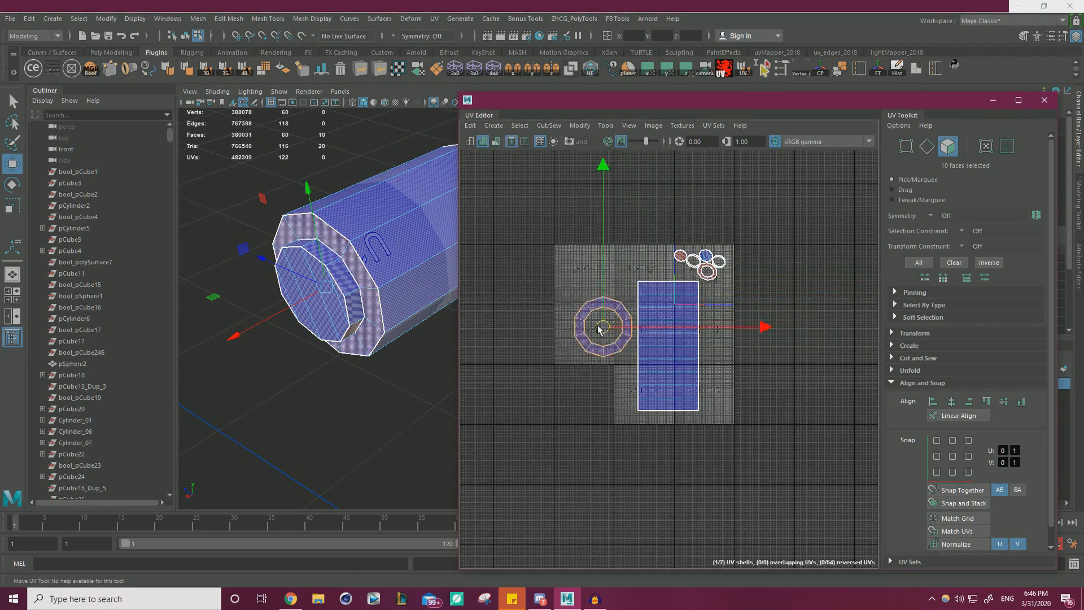
Apply a planar UV projection to the ten narrow rim faces around the roller's end cap and place the shell below the ring shell.
scroll(359, 303, up, 2)
mouse_move(359, 303)
alt+middle_down()
mouse_move(349, 226)
mouse_move(364, 285)
alt+middle_up()
scroll(350, 226, up, 3)
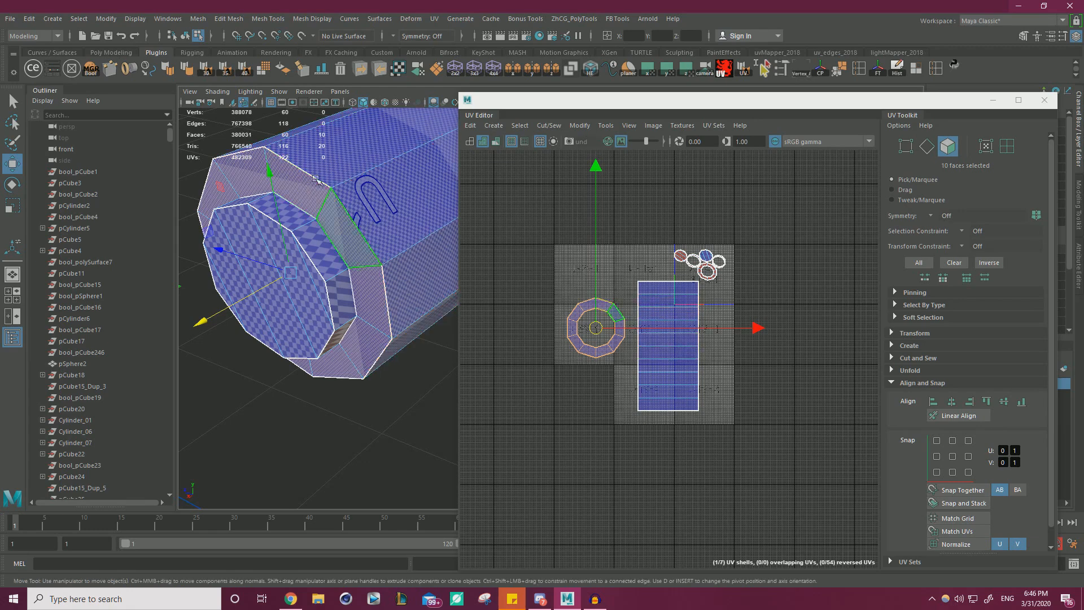
click(290, 216)
shift+double_click(313, 240)
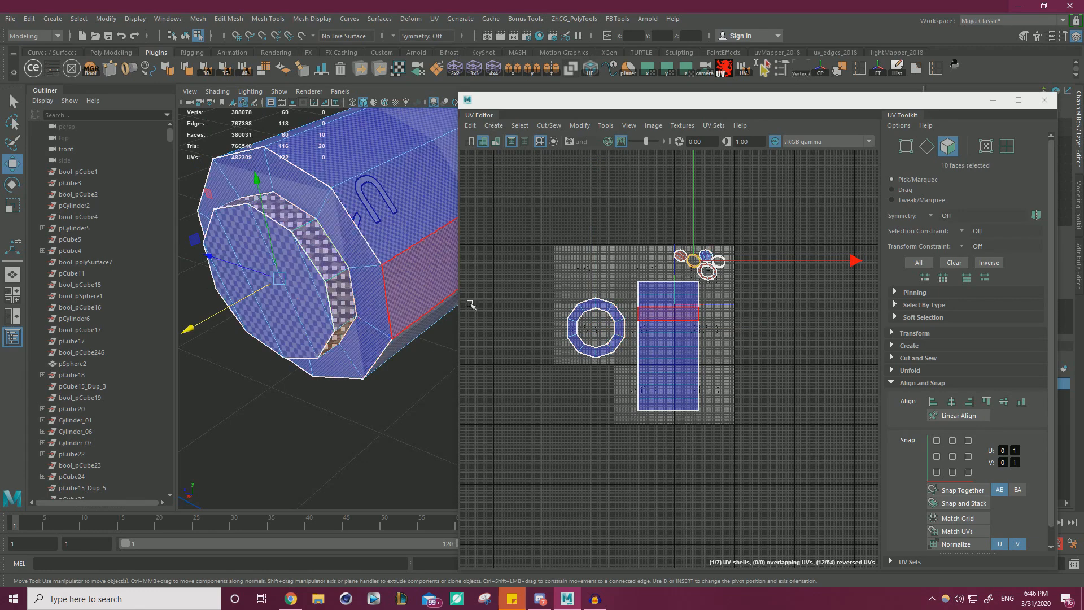
click(669, 70)
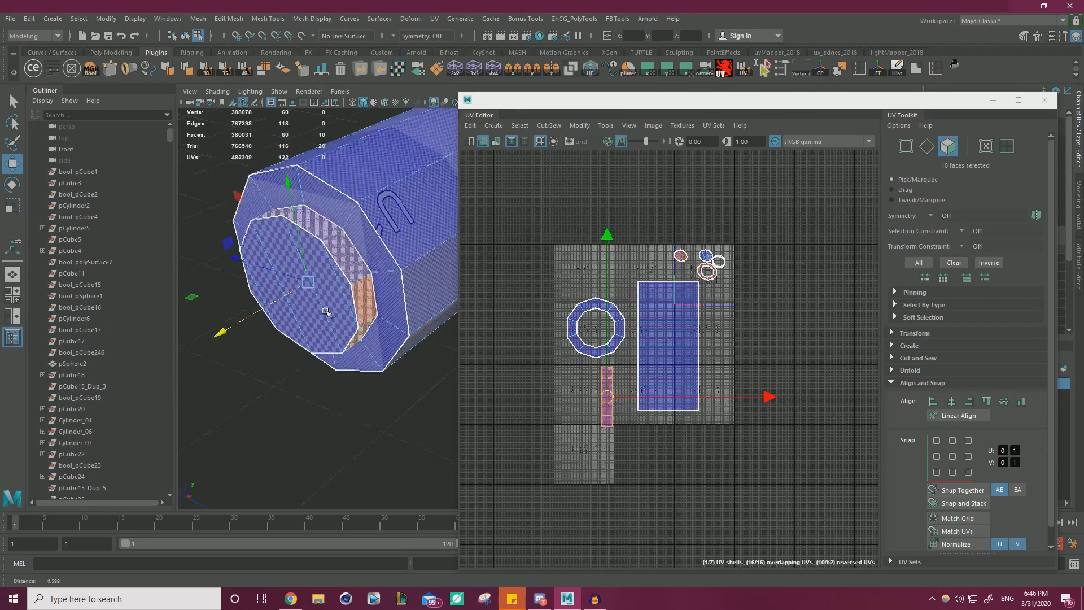
Cut the UVs along one short edge of the narrow rim around the roller's end cap.
alt+drag(326, 311, 317, 193)
alt+middle_drag(317, 194, 326, 286)
alt+drag(326, 287, 332, 197)
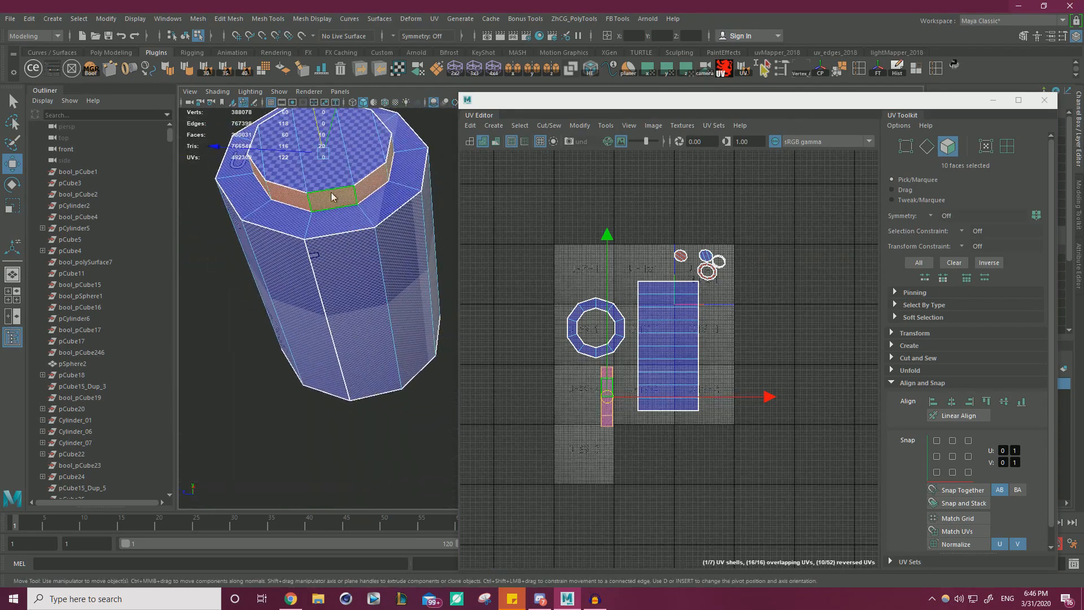
right_drag(331, 197, 331, 167)
click(309, 198)
scroll(577, 352, up, 3)
alt+middle_drag(578, 352, 572, 292)
scroll(572, 292, up, 1)
shift+right_drag(549, 324, 523, 335)
Select all UVs of the narrow rim shell and unfold them into one long strip.
right_drag(605, 371, 645, 348)
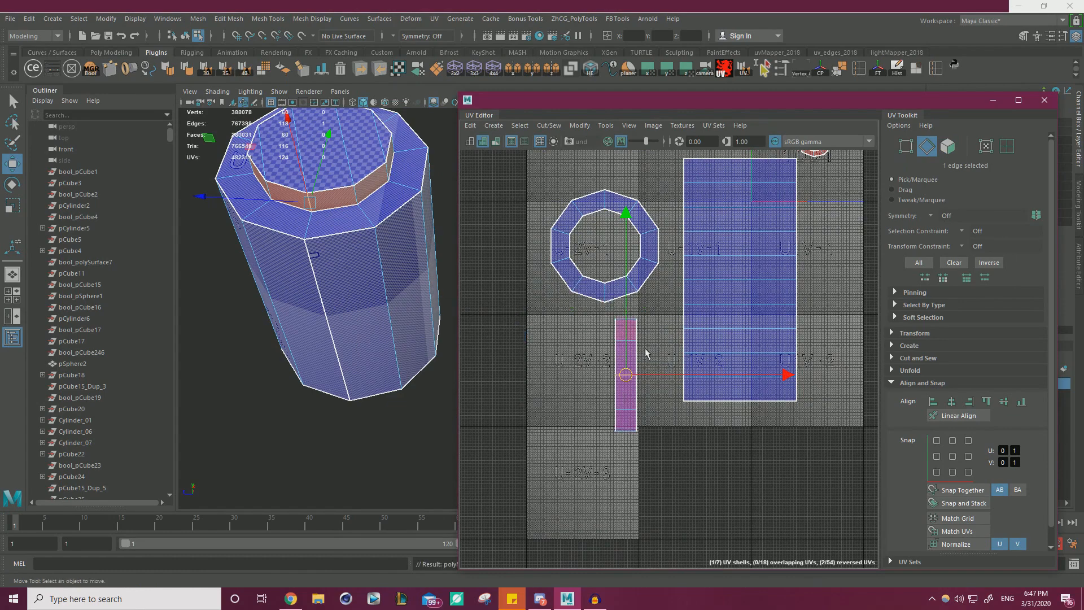
shift+right_drag(555, 292, 454, 316)
scroll(640, 346, down, 2)
Apply a planar UV projection to the five end cap faces and move their shell beside the rim strip.
alt+drag(362, 270, 318, 308)
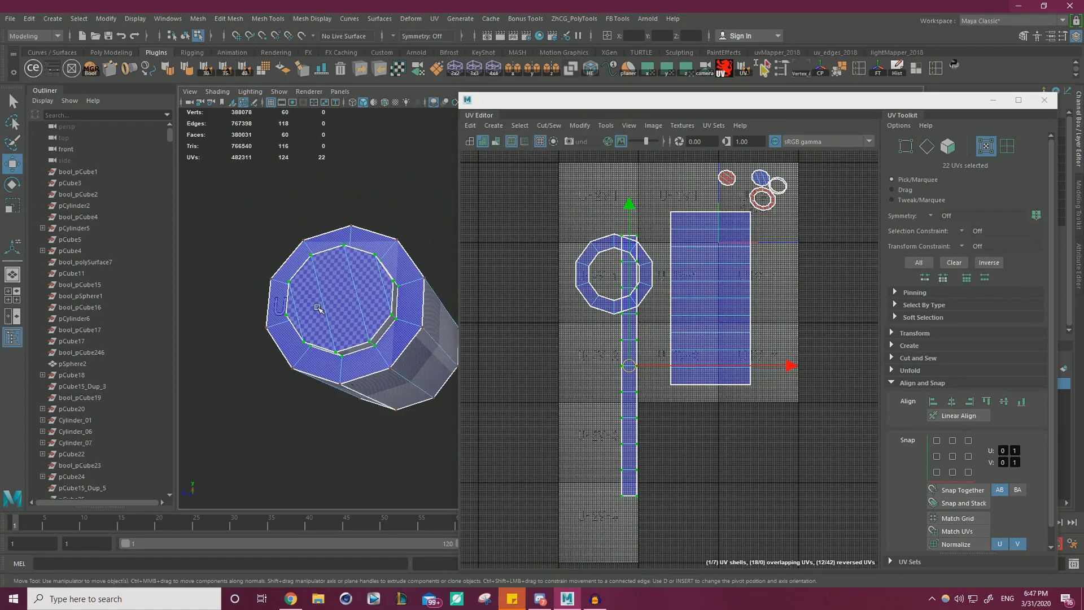
right_drag(336, 274, 337, 301)
click(340, 299)
click(760, 178)
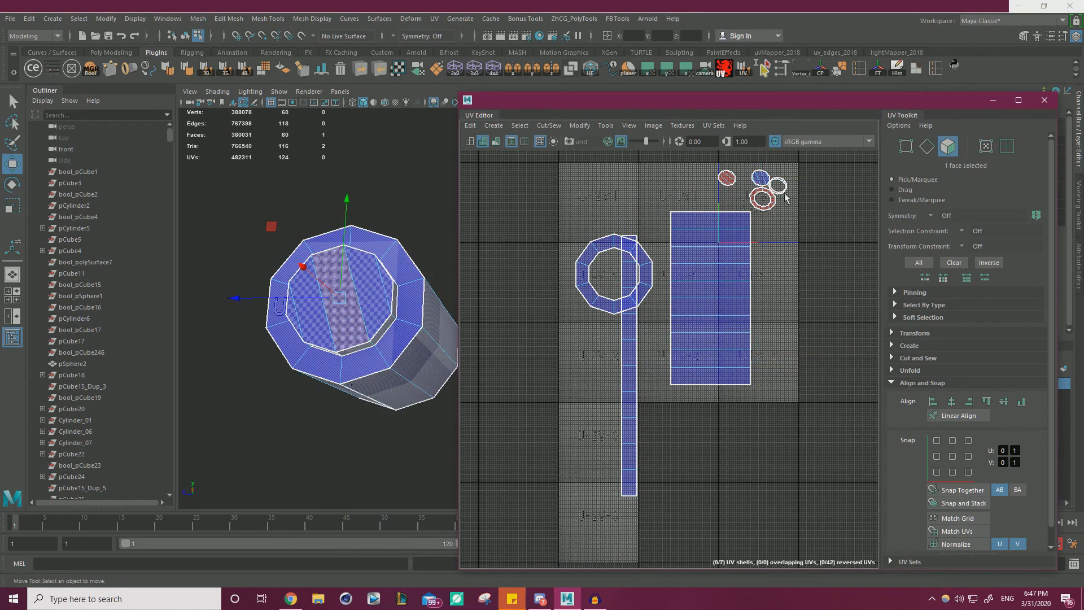
double_click(760, 179)
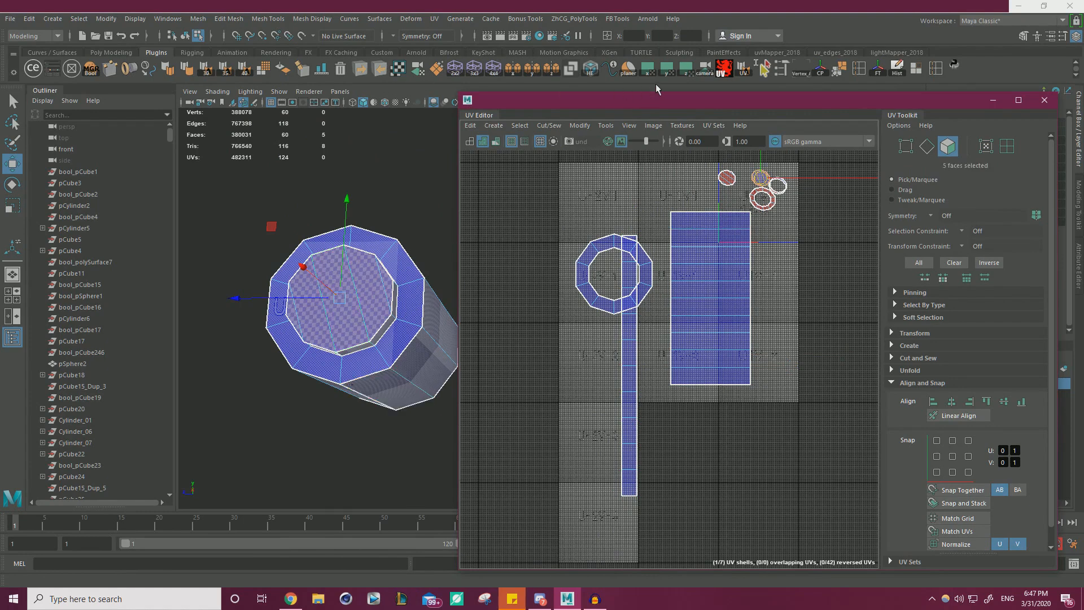
key(w)
drag(763, 176, 573, 366)
Rotate the end cap's UV shell until its inner edges run horizontally.
key(e)
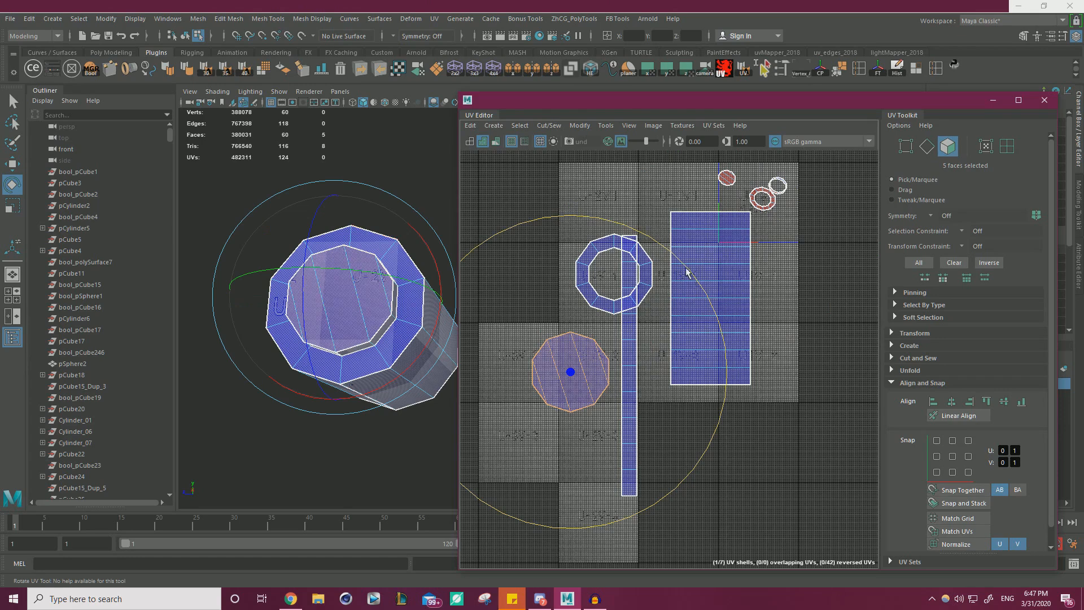
drag(688, 273, 517, 229)
drag(685, 270, 515, 231)
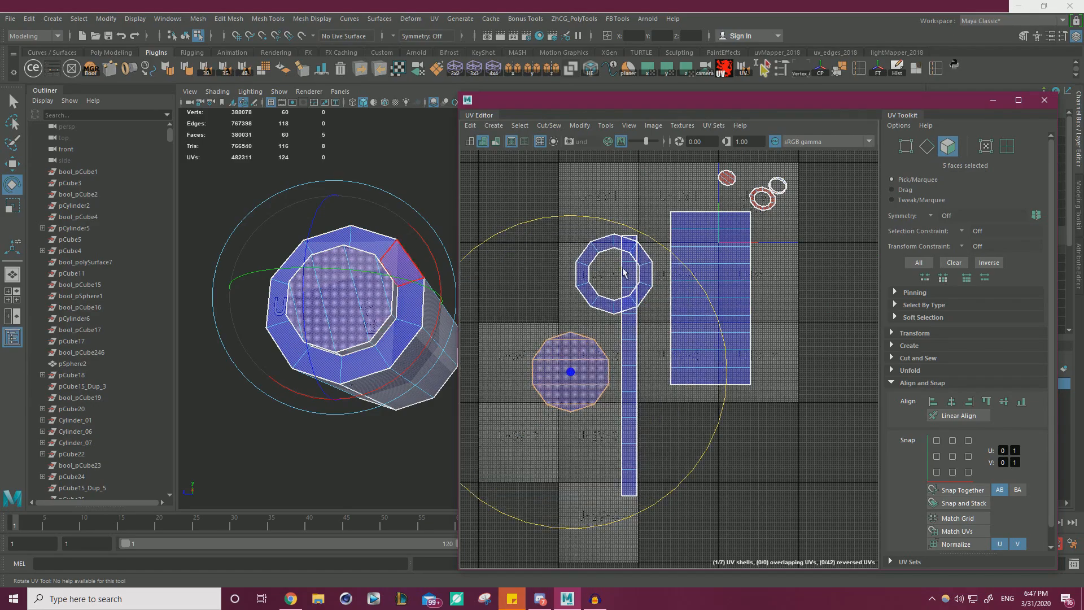
Open UVmapper 2018 and apply its shell straightening to the end cap's UV shell.
scroll(786, 356, up, 5)
key(f)
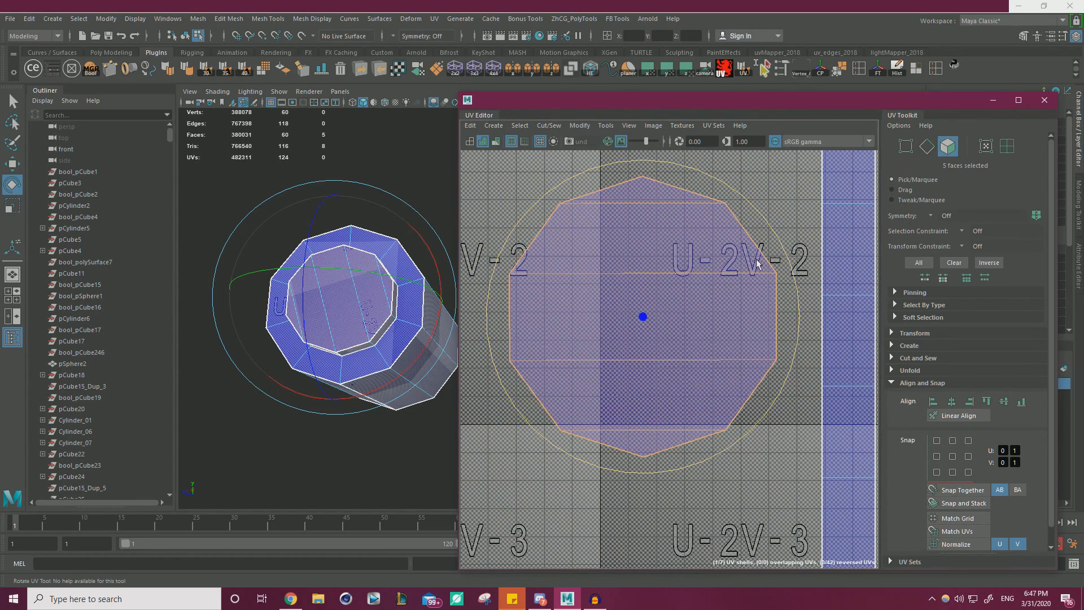
right_drag(677, 315, 676, 277)
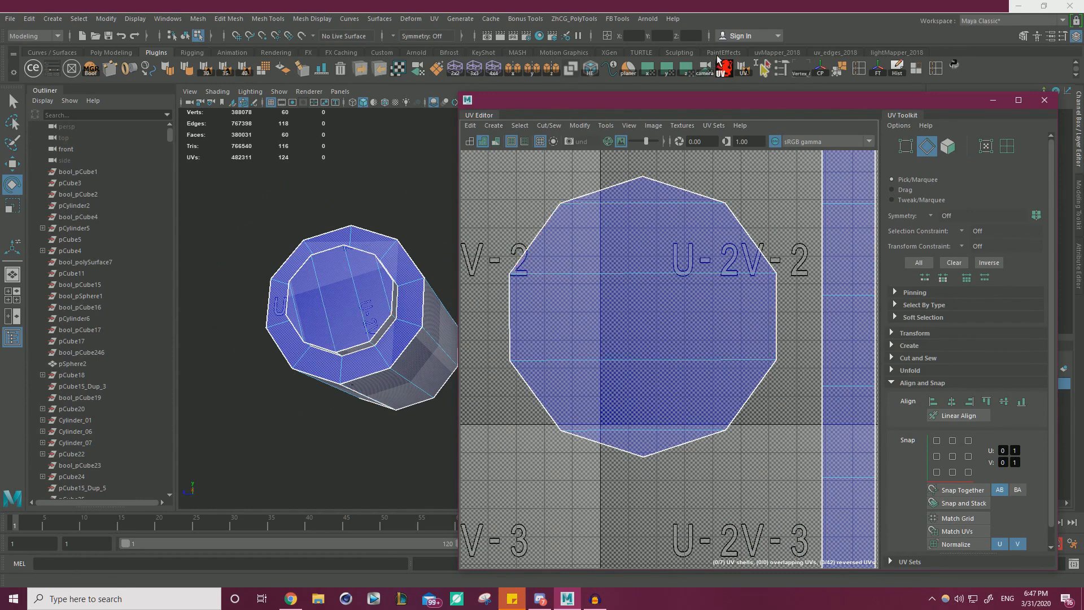
click(769, 52)
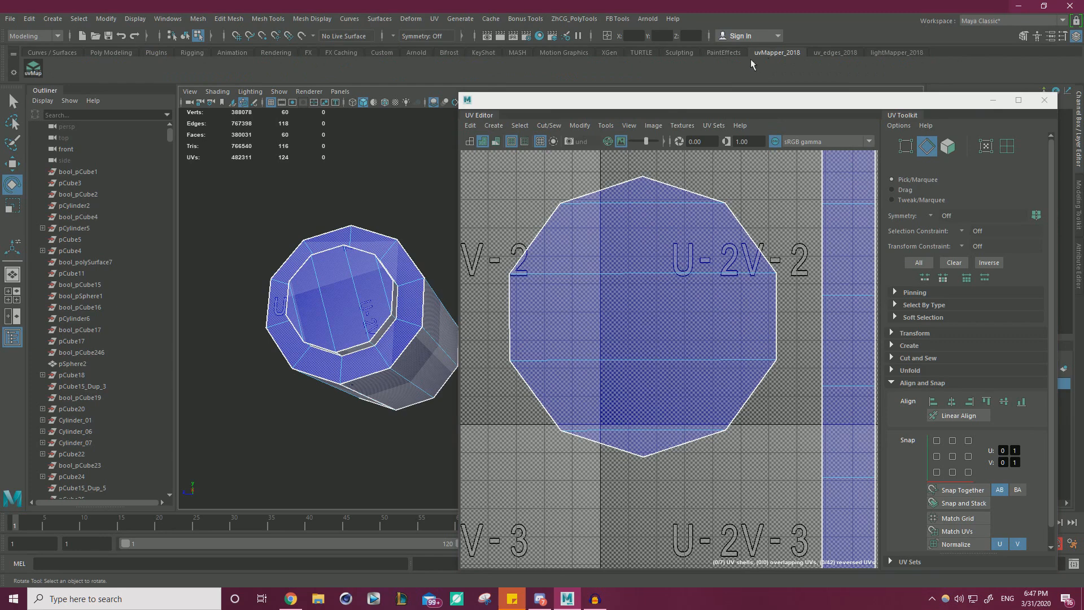
click(34, 69)
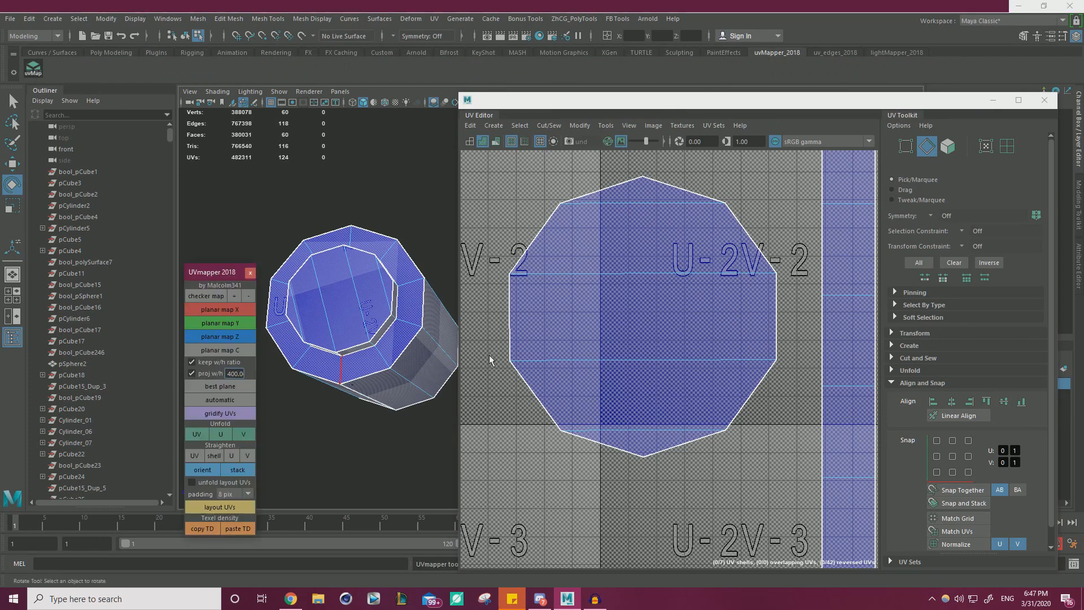
right_drag(600, 311, 559, 307)
click(571, 321)
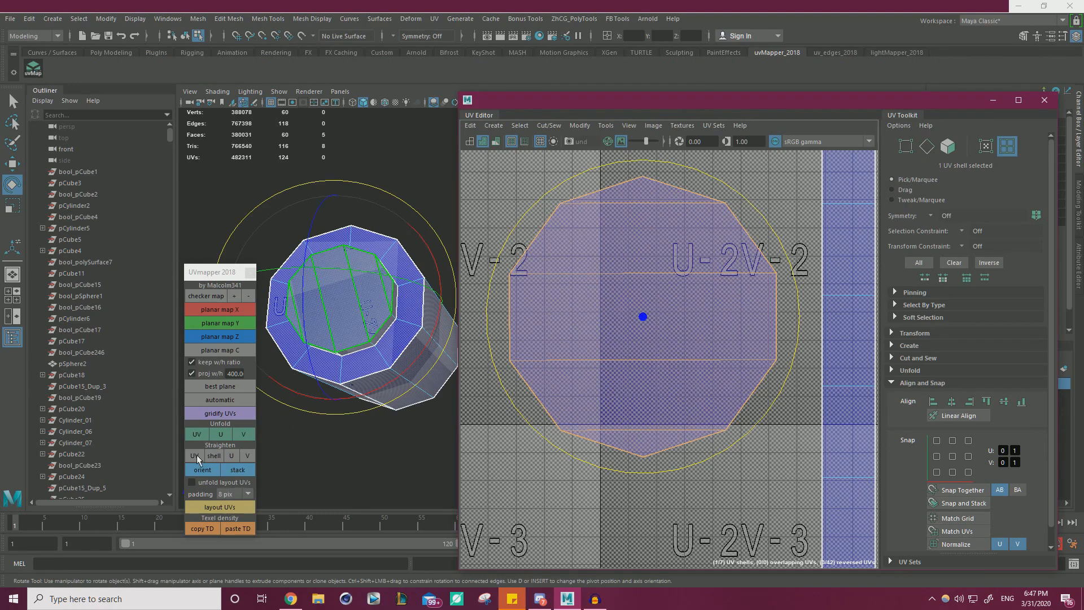
click(214, 455)
right_drag(576, 390, 623, 395)
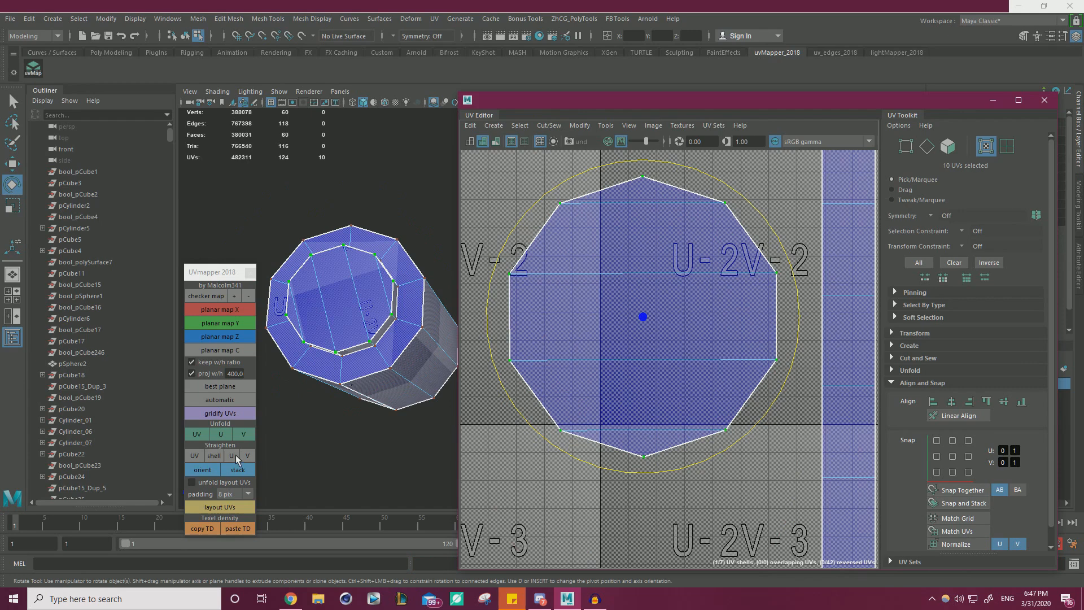
click(214, 456)
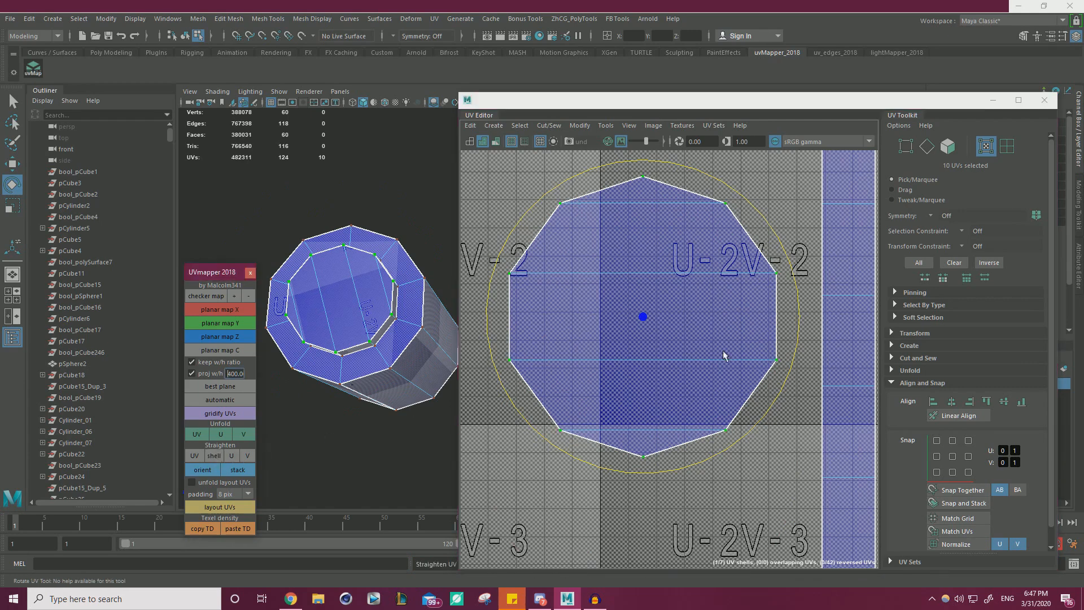
scroll(676, 380, down, 4)
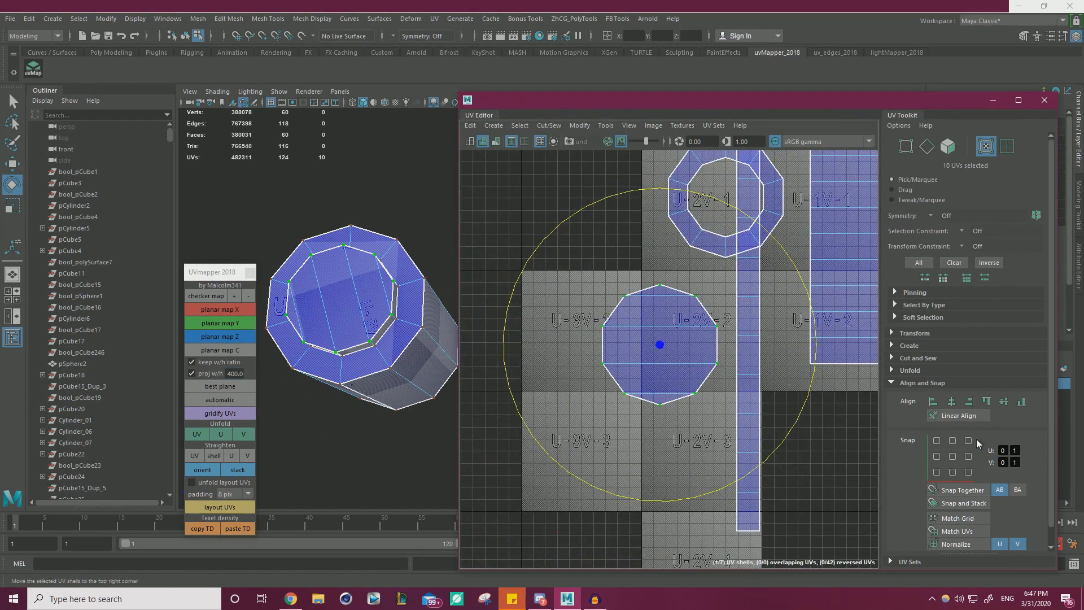
Arrange the end cap, ring, rim strip and side UV shells in a row without overlaps.
right_drag(680, 306, 731, 338)
scroll(717, 332, down, 2)
click(670, 366)
key(w)
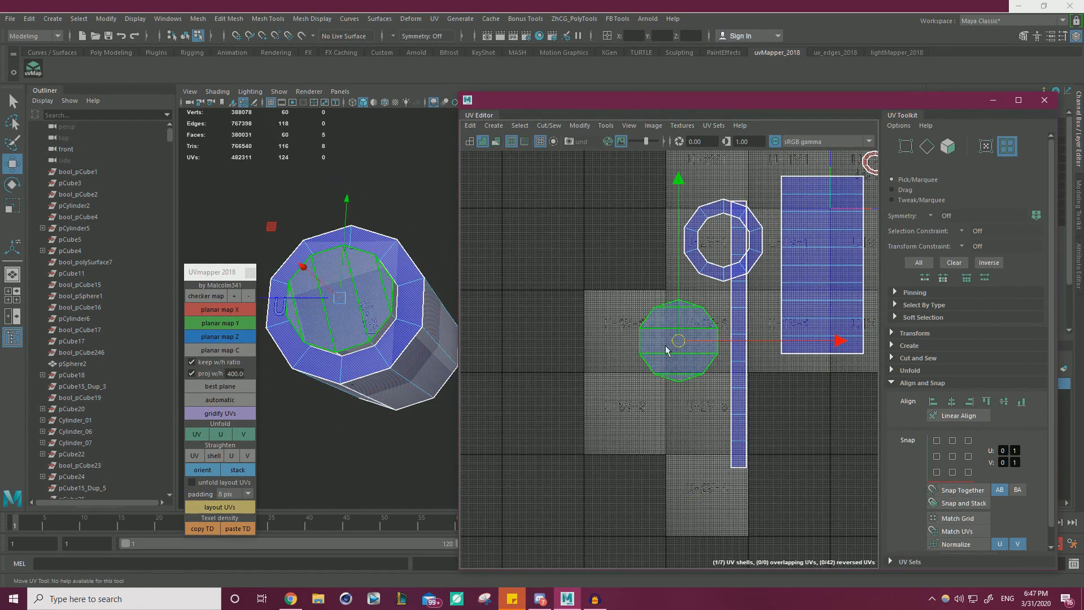
drag(666, 350, 565, 282)
click(721, 243)
drag(721, 242, 660, 286)
click(744, 347)
drag(745, 346, 726, 338)
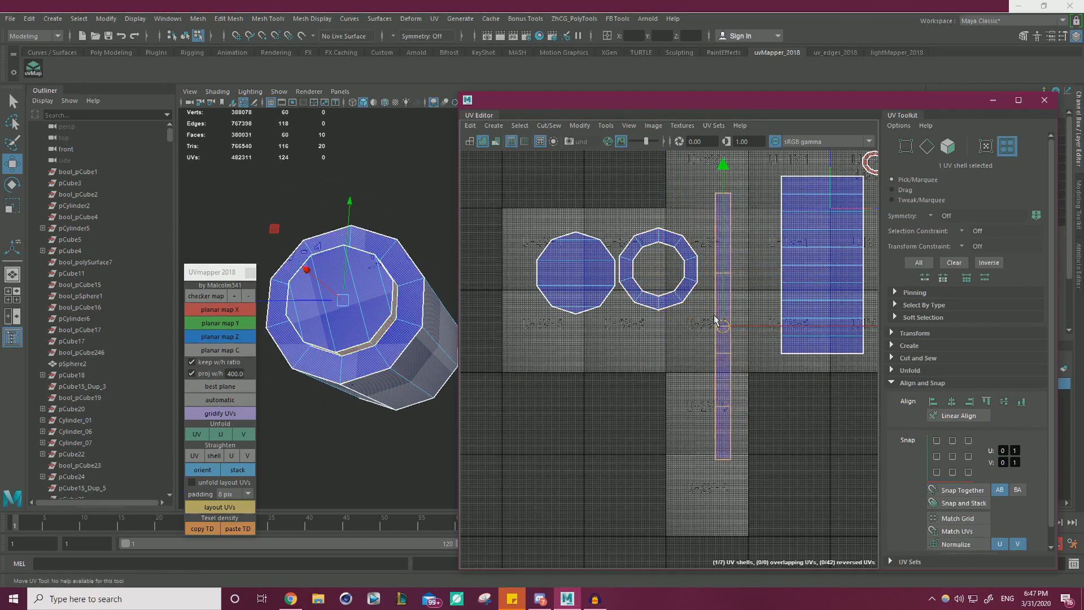
click(818, 269)
drag(818, 269, 795, 281)
scroll(401, 285, down, 4)
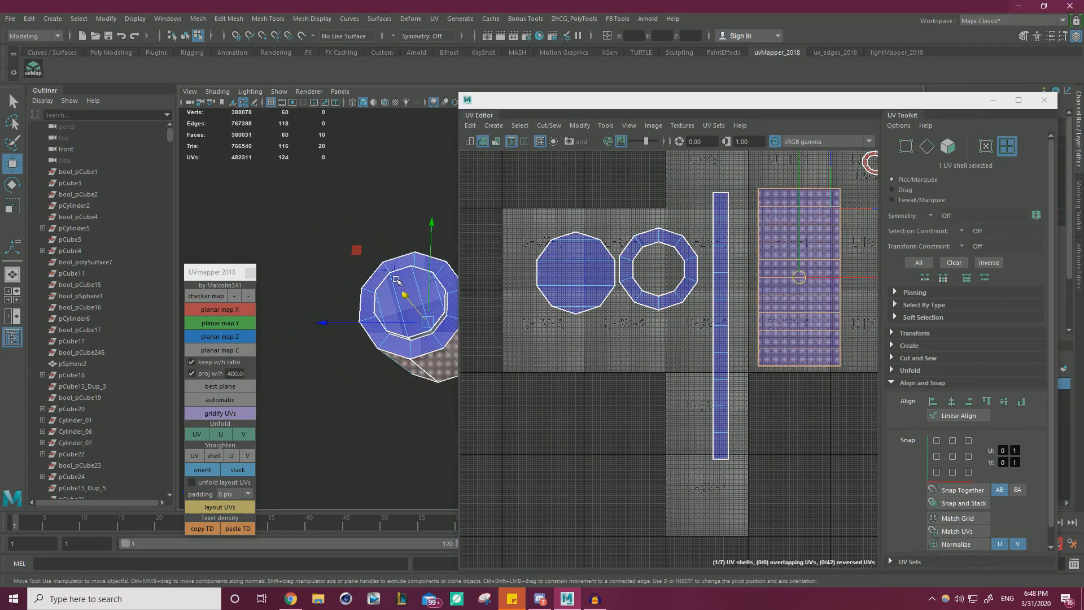
Select the UV shell of the end ring on the roller's other, still unmapped end.
alt+drag(402, 285, 446, 364)
click(782, 302)
alt+middle_drag(782, 302, 696, 357)
scroll(696, 357, down, 1)
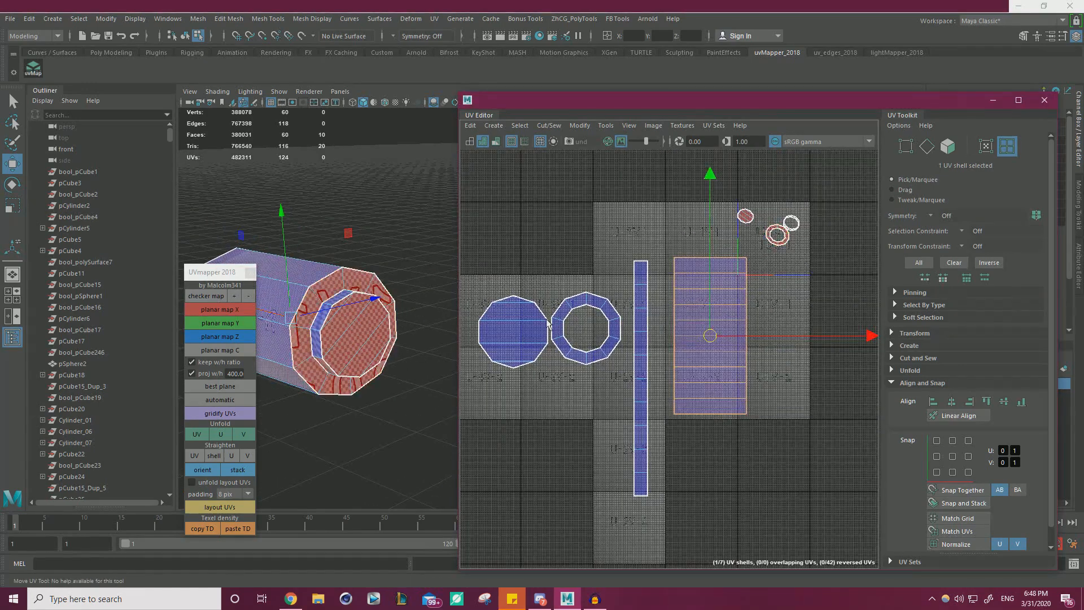
click(781, 245)
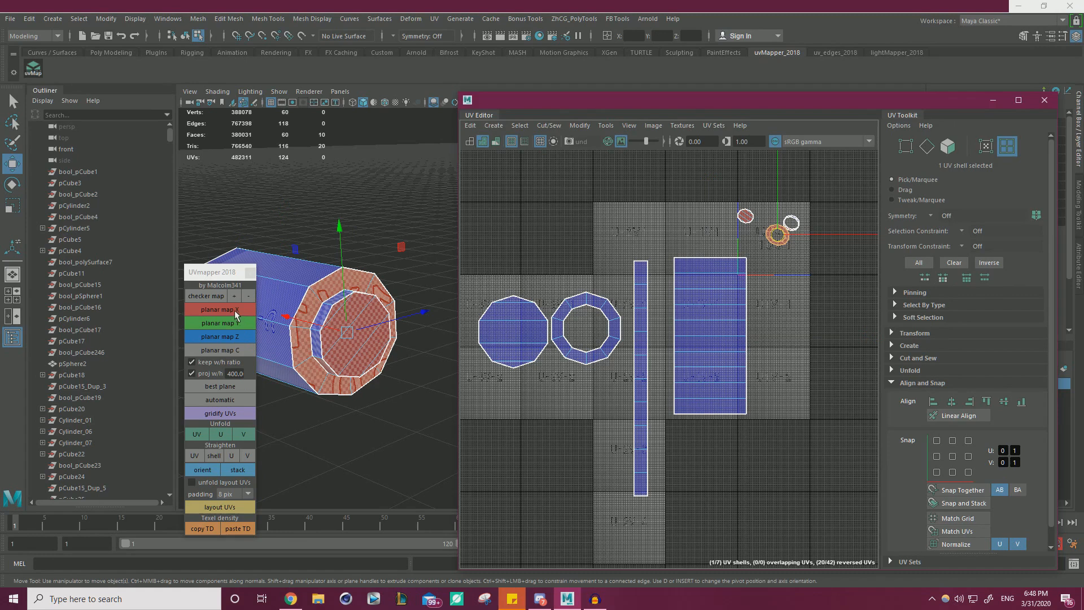
Try to planar map the selected end ring along X with UVmapper 2018.
click(237, 311)
click(213, 310)
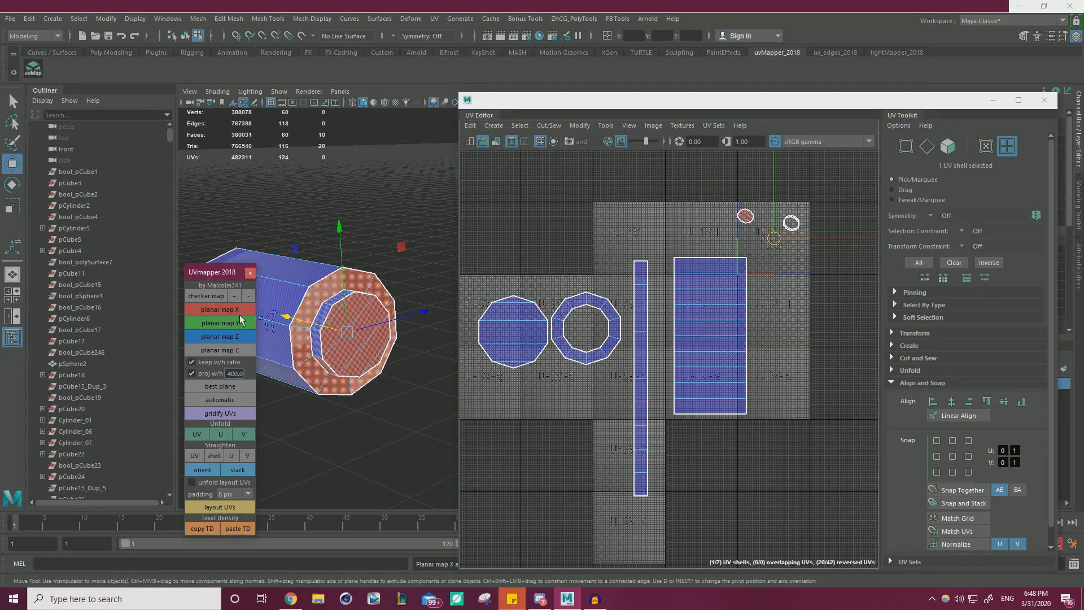
click(768, 258)
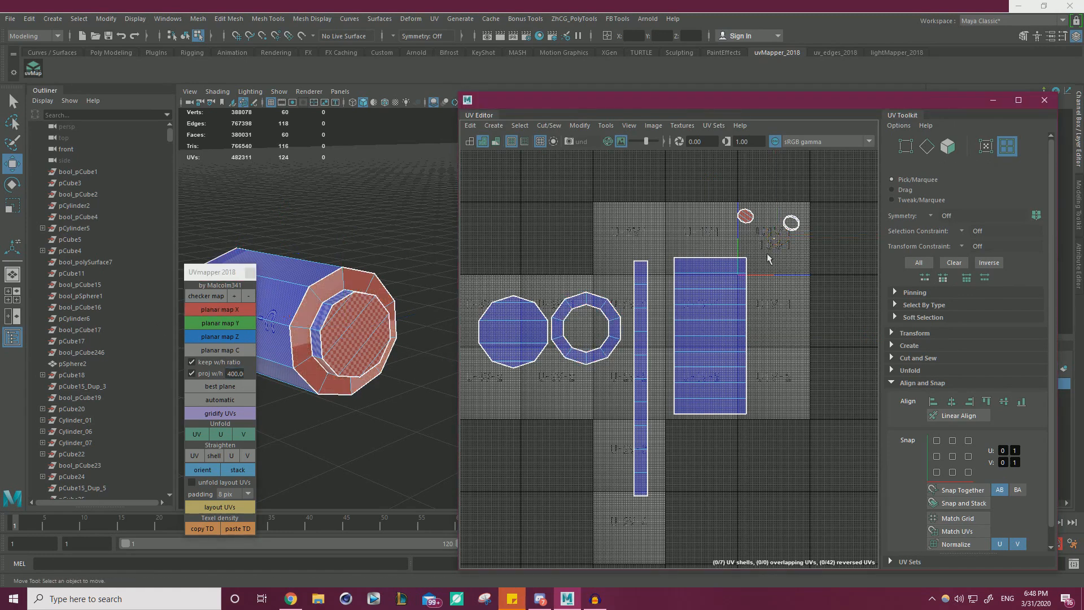
click(775, 239)
key(r)
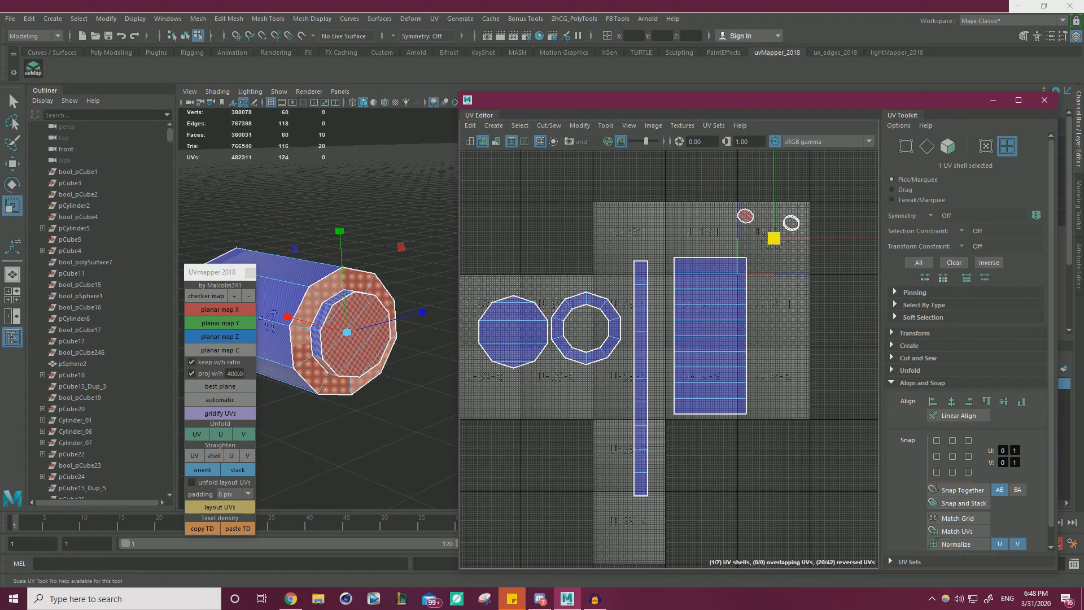
scroll(756, 216, down, 3)
click(220, 311)
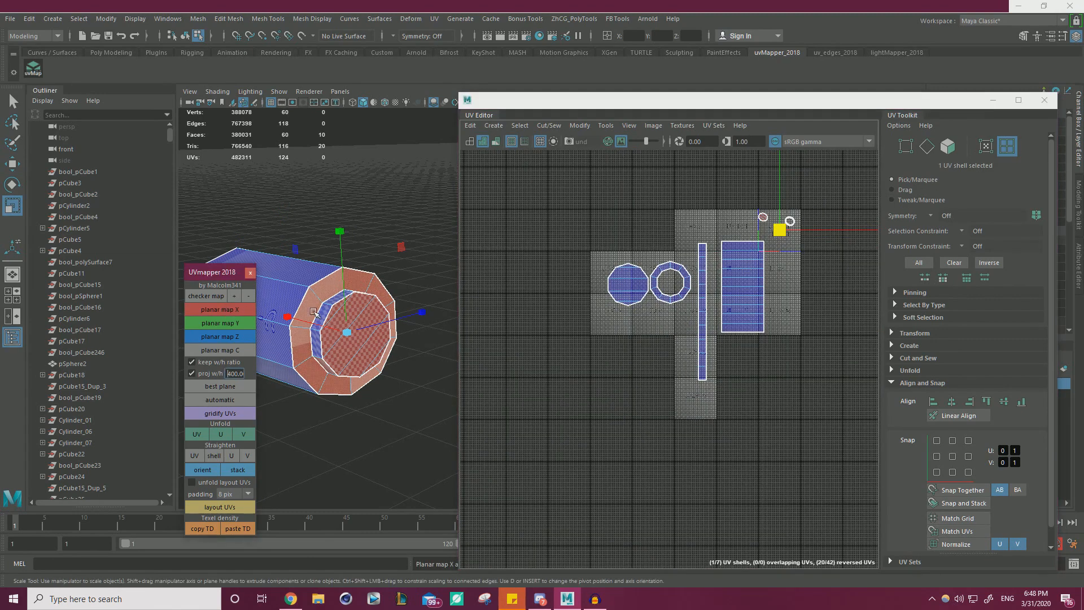
click(811, 252)
drag(809, 246, 775, 229)
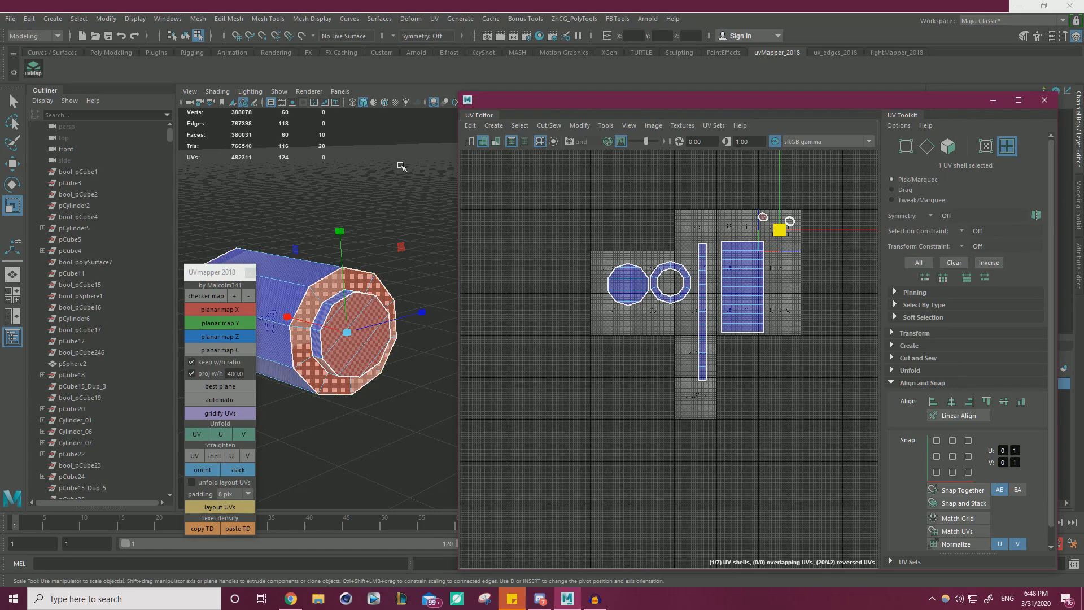
Apply a planar UV projection to the end ring and move its shell below the finished ring and cap shells.
click(156, 52)
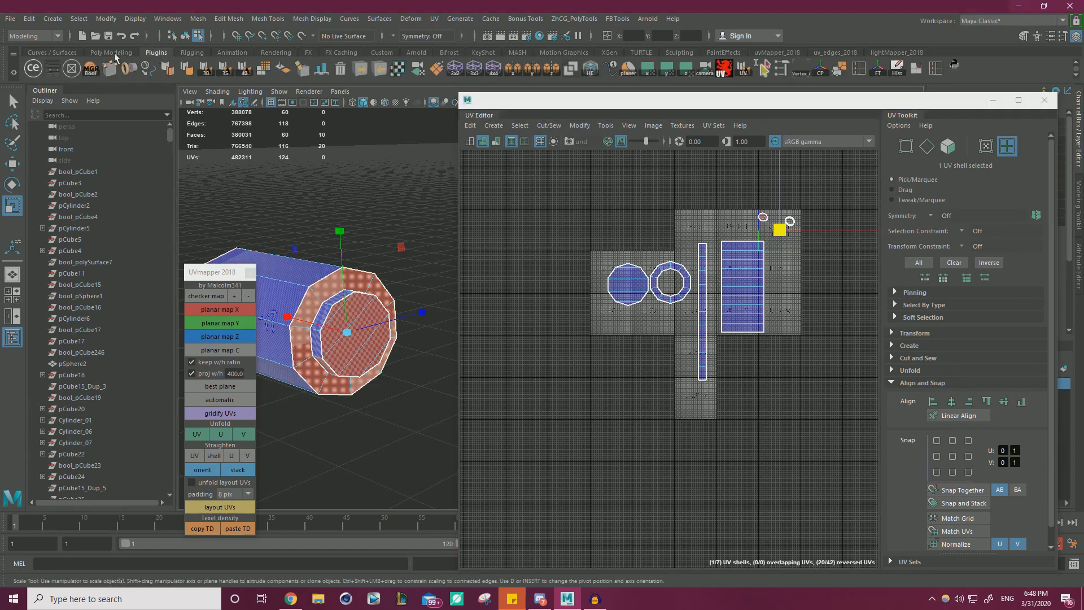
click(648, 68)
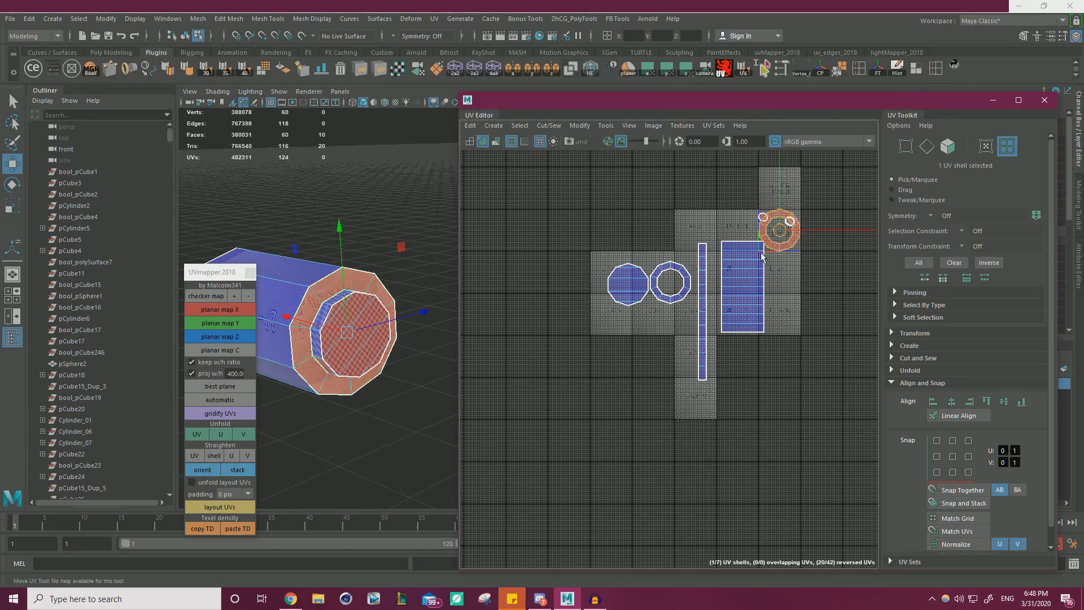
drag(762, 257, 645, 333)
Flip the projected ring's UVs and move its shell beneath the finished cap shell.
scroll(646, 331, up, 5)
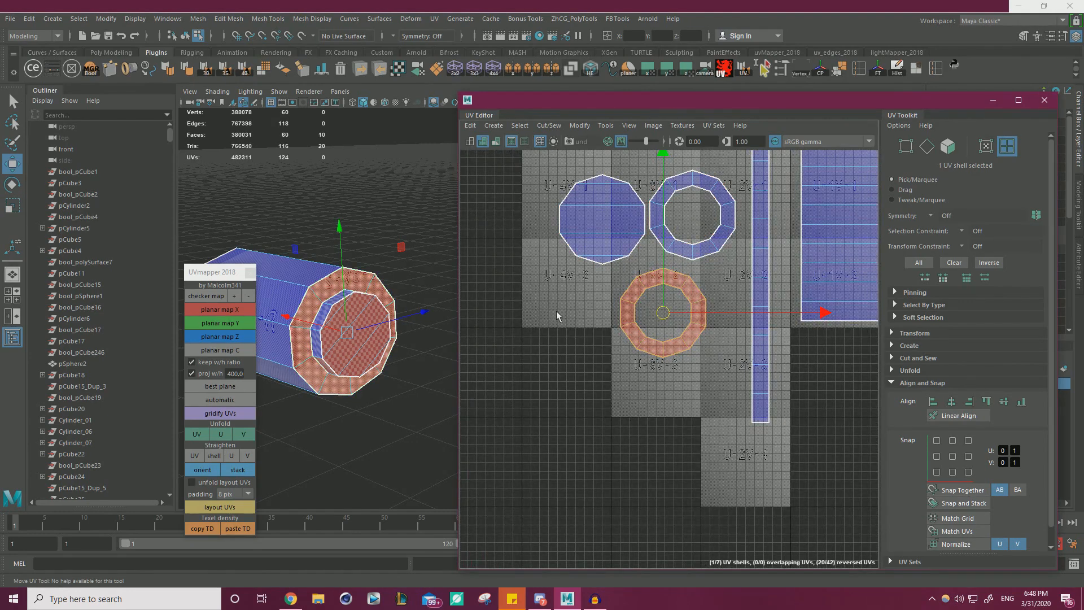
right_drag(628, 325, 673, 302)
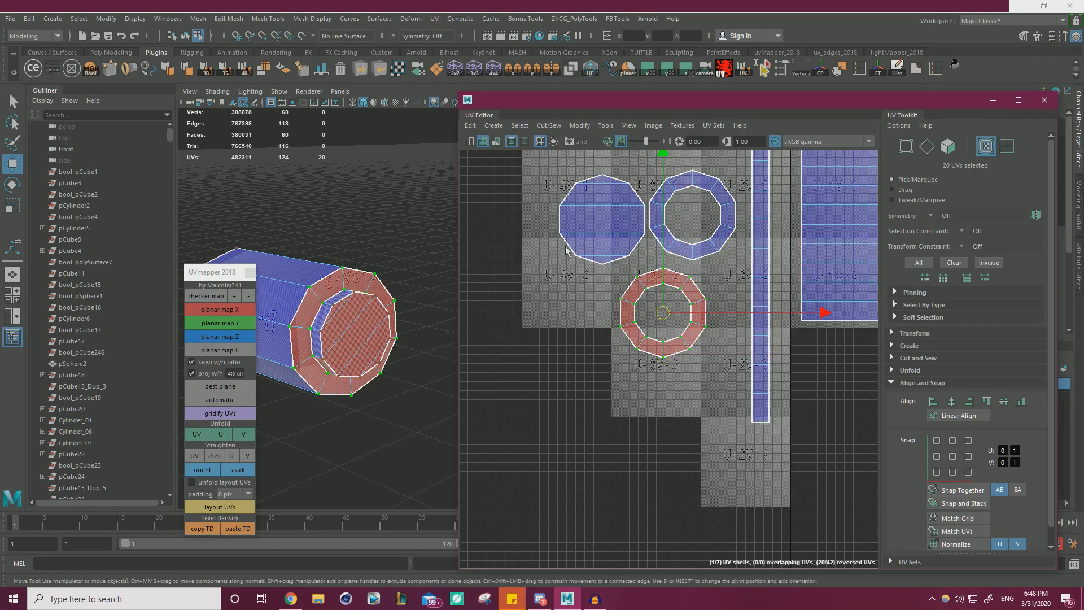
click(493, 125)
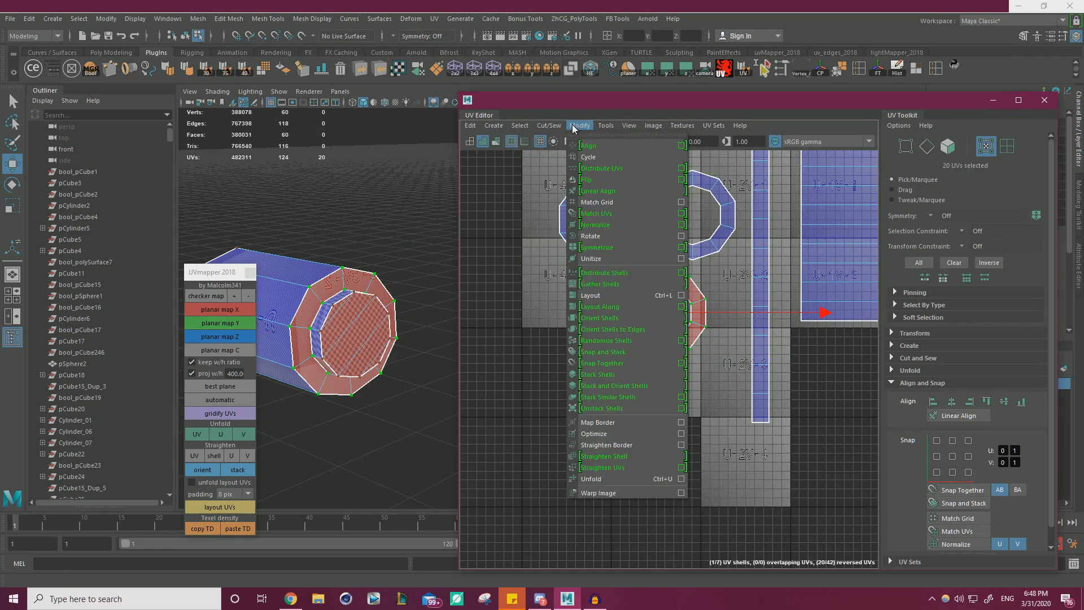
click(588, 181)
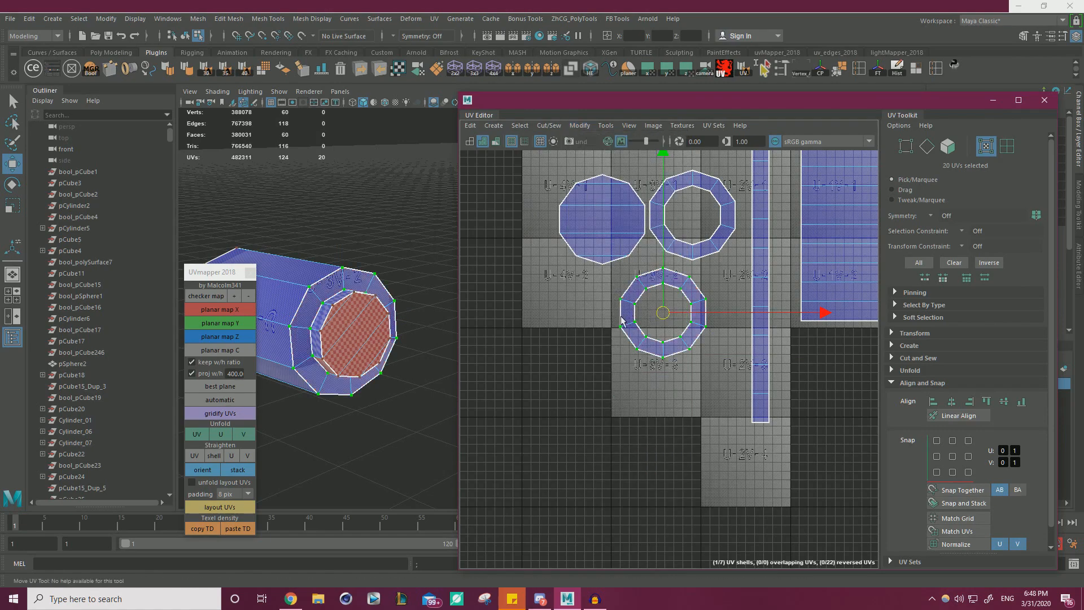
drag(662, 312, 610, 317)
scroll(696, 340, down, 2)
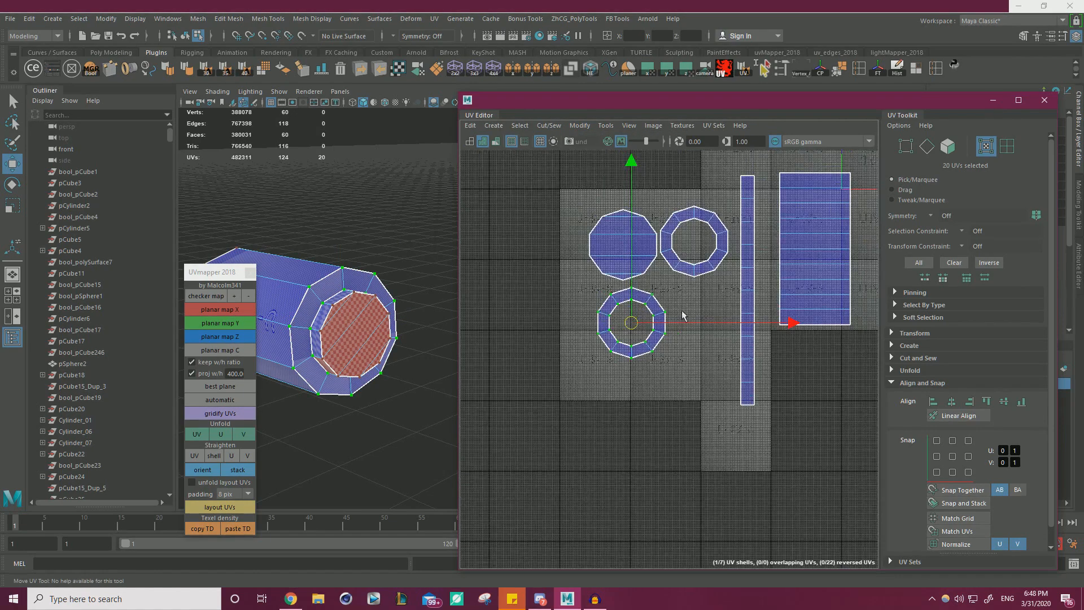
alt+middle_drag(680, 314, 546, 336)
alt+middle_drag(696, 228, 690, 284)
right_drag(717, 213, 717, 244)
double_click(710, 211)
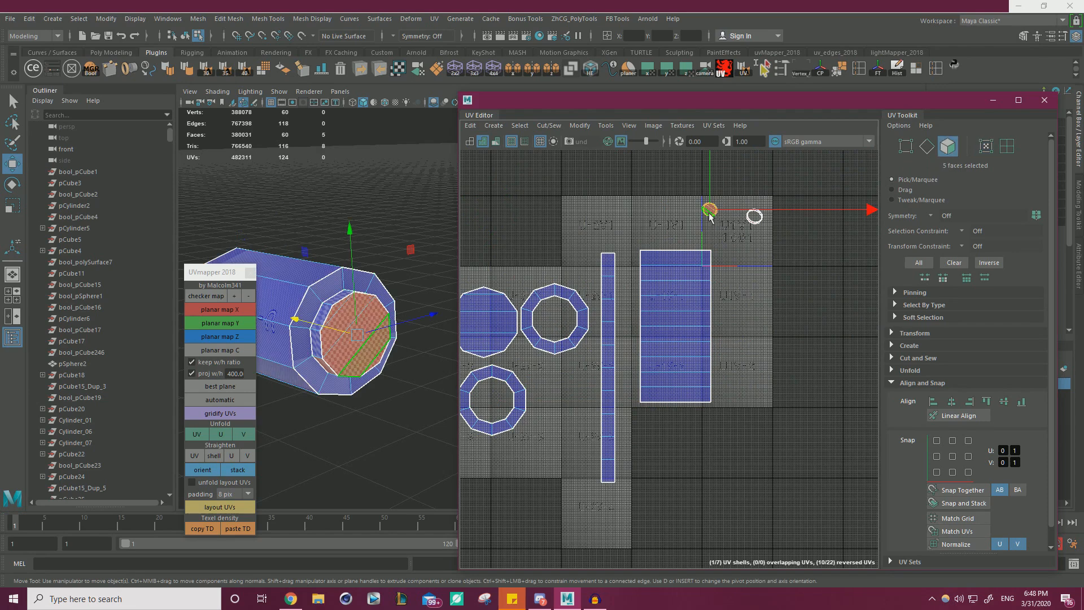
click(514, 69)
alt+right_drag(399, 220, 355, 227)
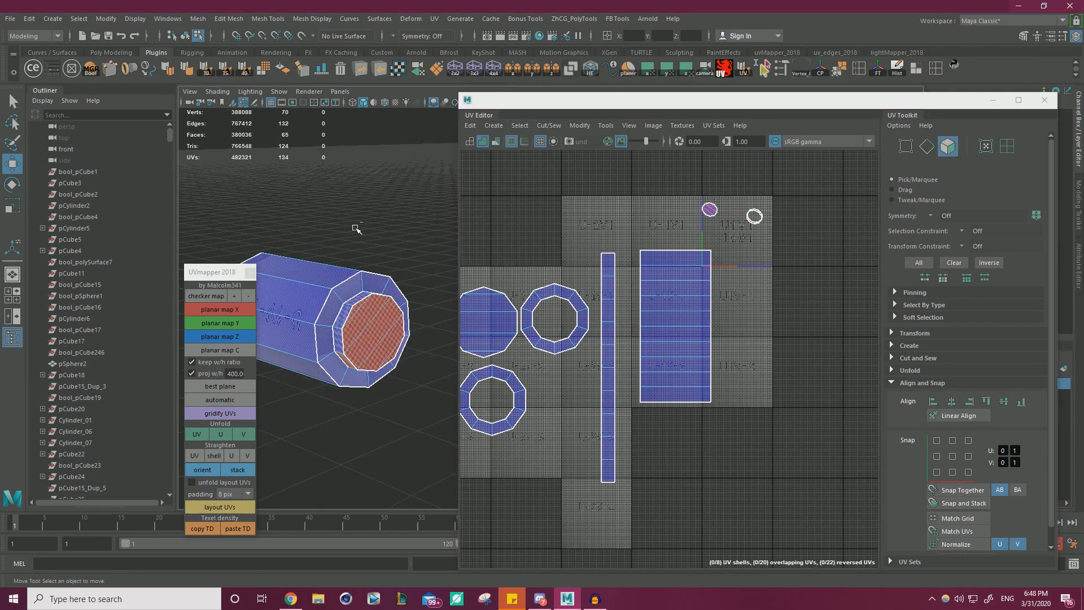
key(ctrl+z)
key(ctrl+z)
key(ctrl+z)
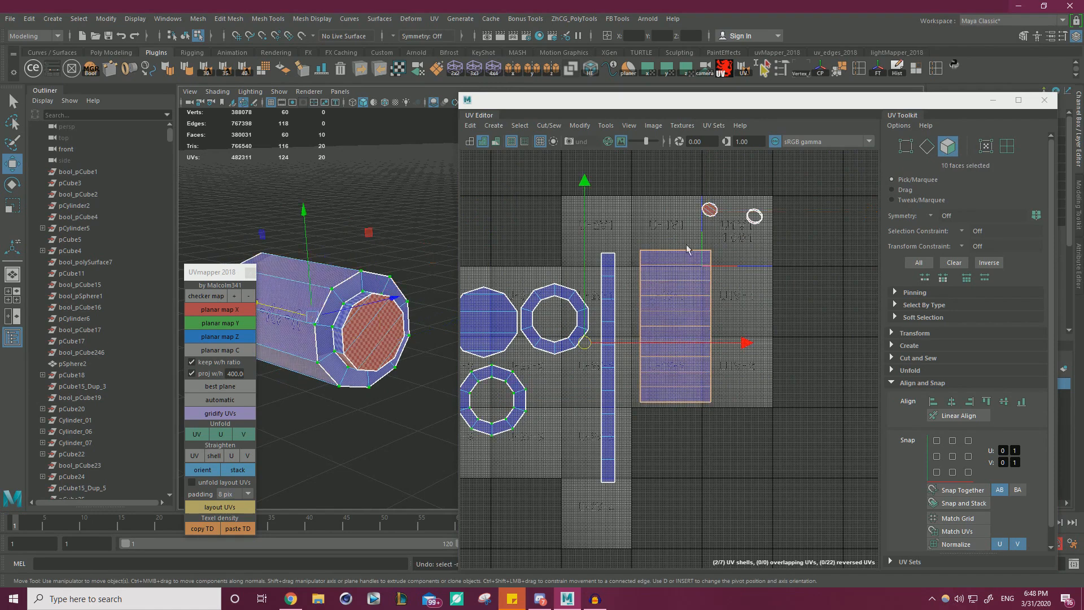
Planar project the remaining end cap's five faces, move their shell onto empty space and flip it.
drag(693, 187, 726, 225)
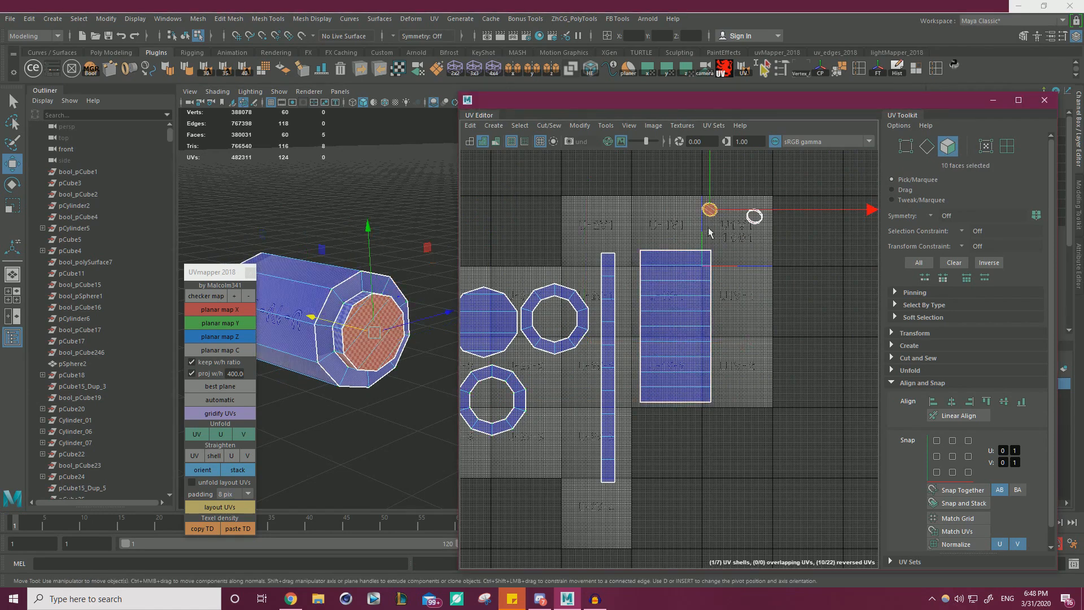
click(648, 72)
drag(739, 232, 757, 444)
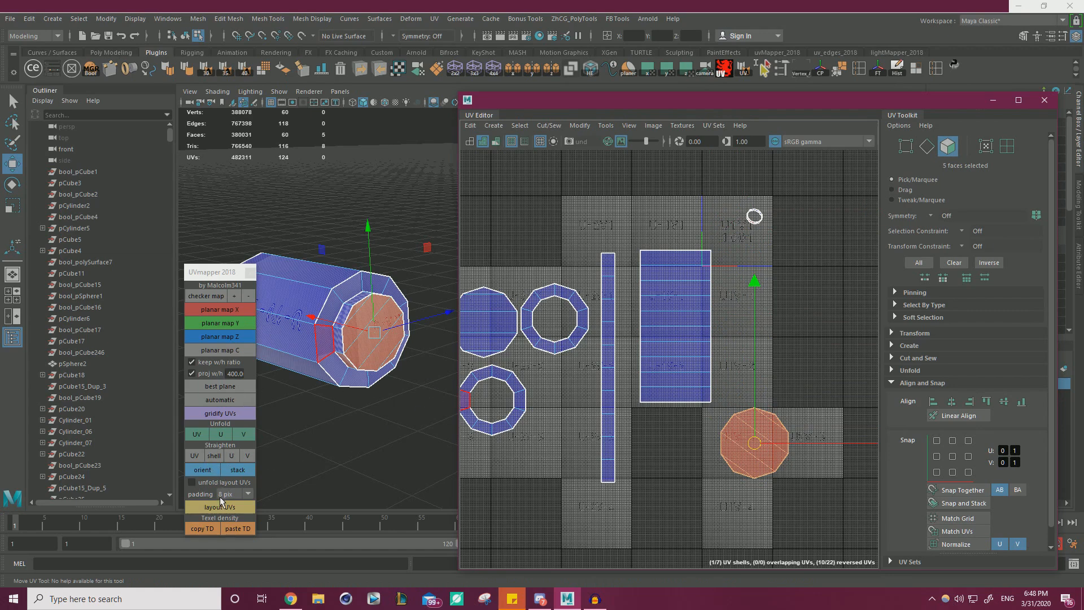
click(579, 125)
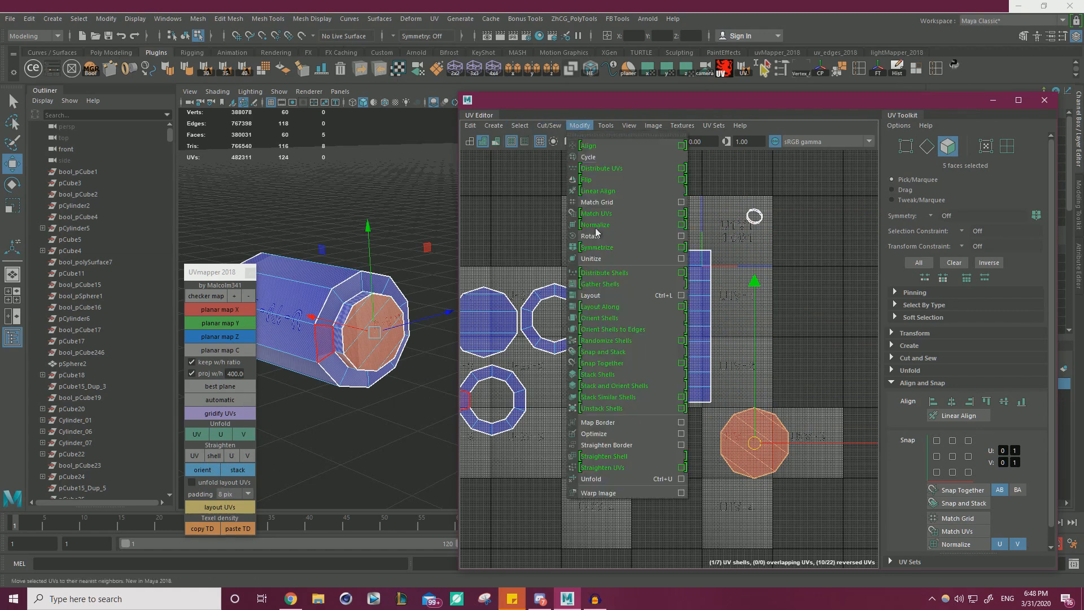
click(599, 180)
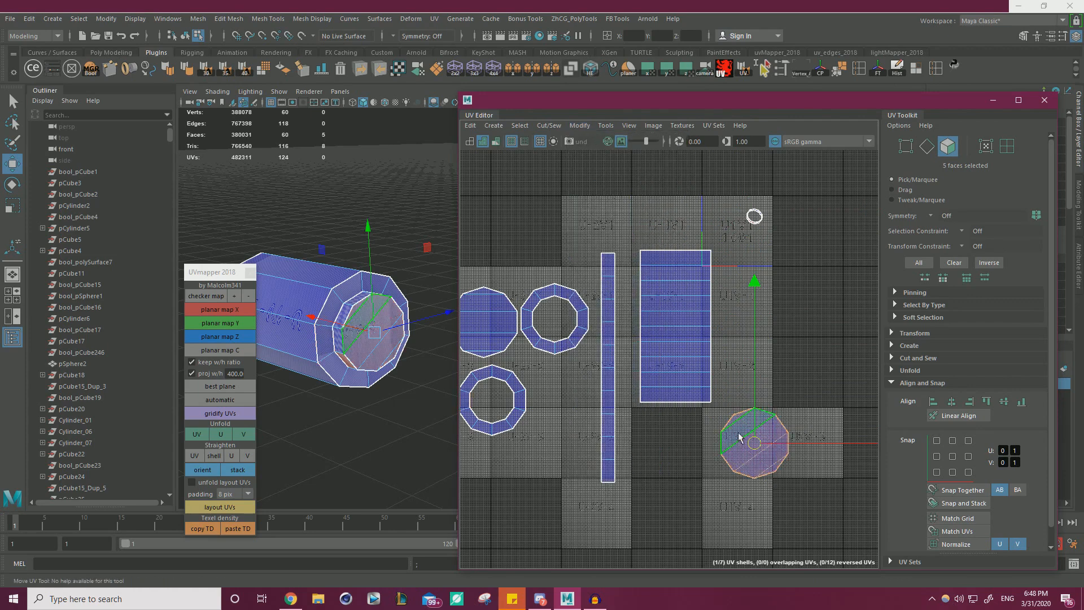
Straighten the second cap's UV shell with UVmapper 2018 and place it beside the second ring shell.
right_drag(741, 432, 785, 431)
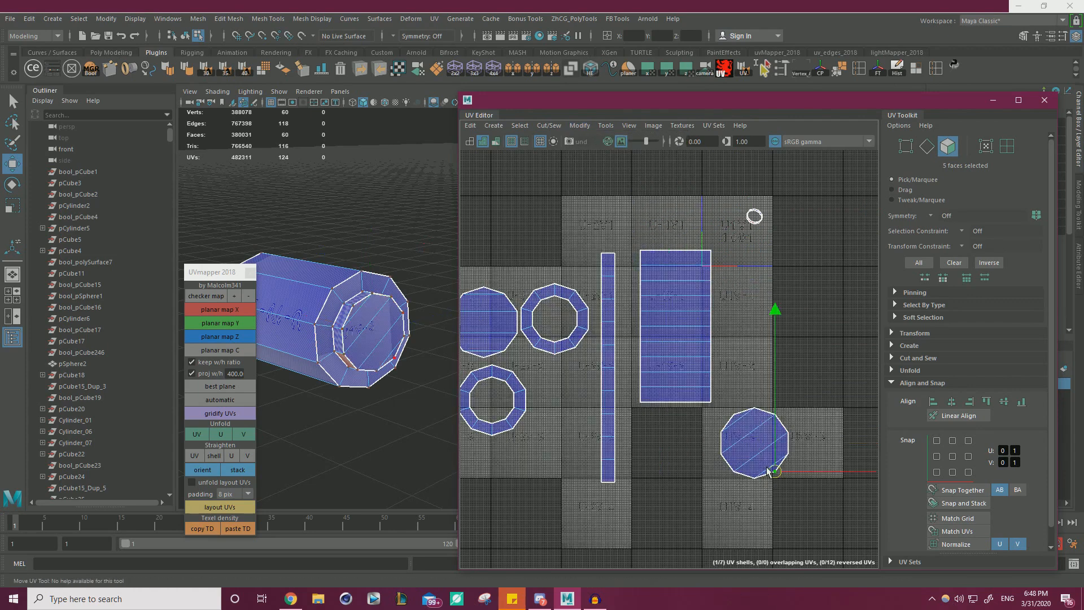
click(208, 459)
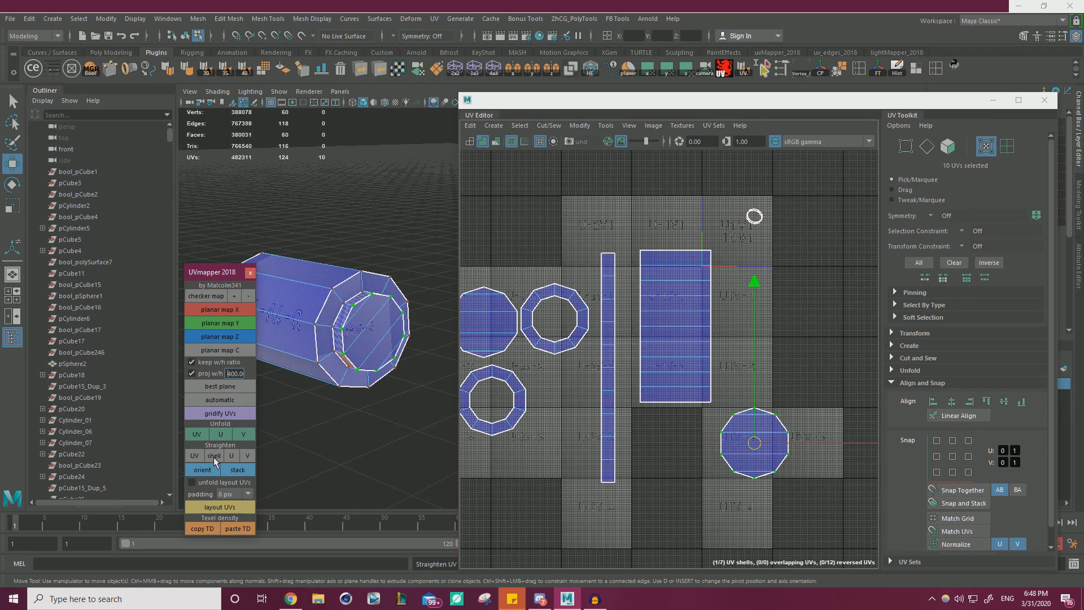
drag(754, 444, 565, 409)
Apply a planar UV projection to the second end's ten rim faces and move their shell beside the side shell.
drag(799, 168, 733, 239)
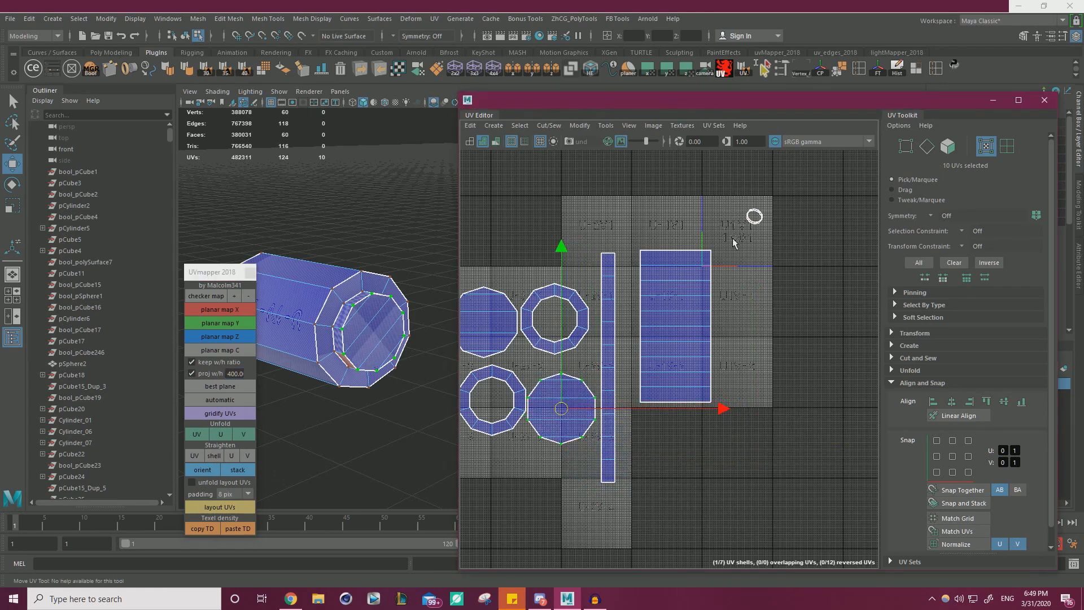
right_drag(776, 225, 773, 265)
drag(819, 277, 740, 192)
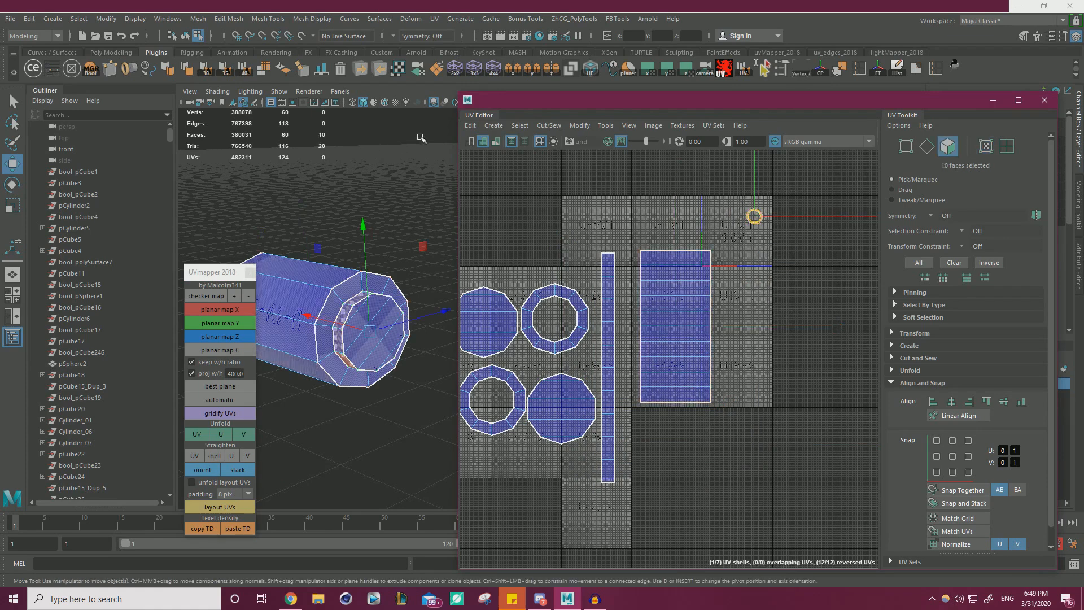
click(669, 73)
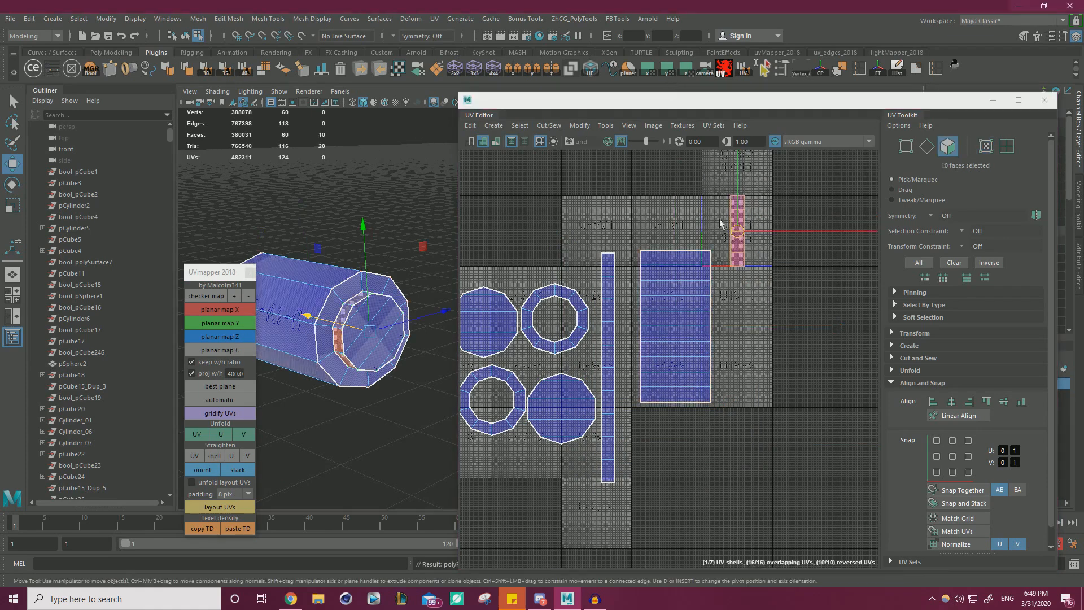
drag(744, 232, 753, 277)
Cut the UVs along one cross edge of the second end's inner rim.
alt+drag(271, 282, 410, 241)
scroll(410, 242, up, 2)
right_drag(306, 288, 306, 257)
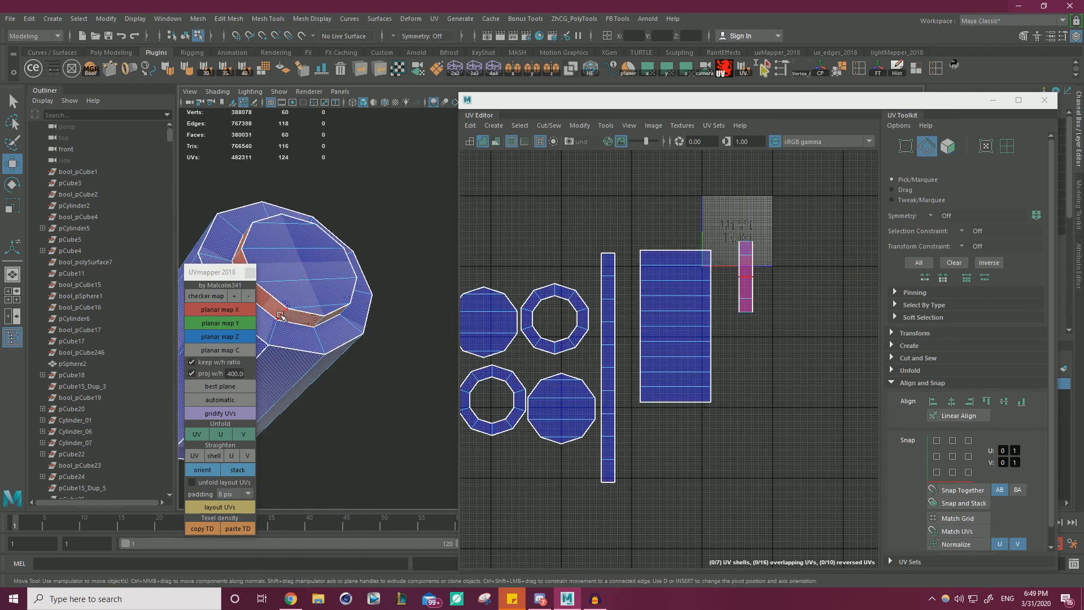
click(282, 313)
shift+right_drag(789, 354, 739, 308)
scroll(738, 308, up, 3)
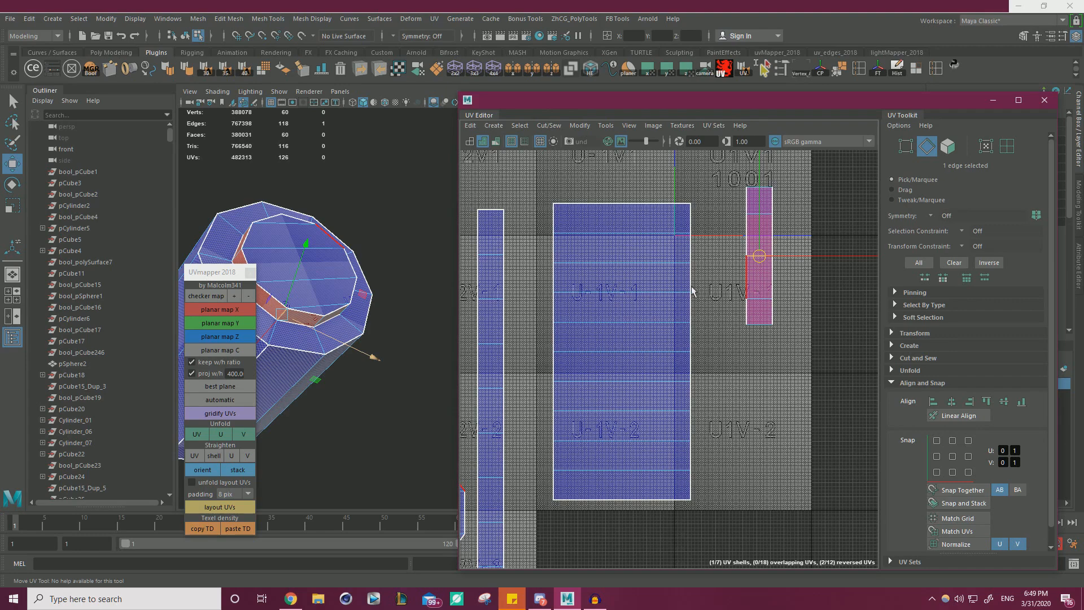
scroll(734, 305, down, 3)
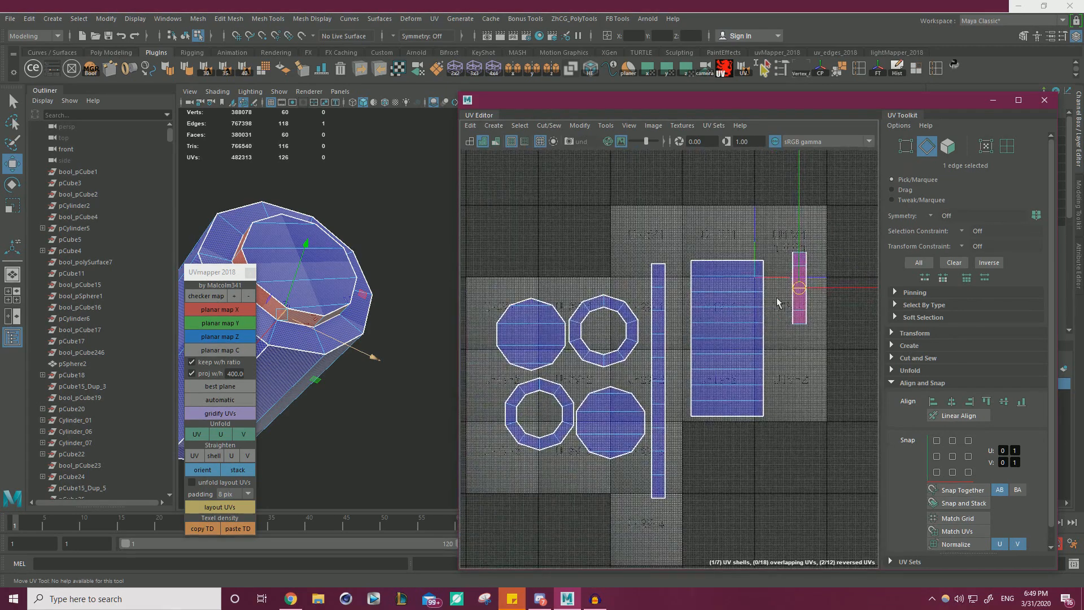
Unfold all UVs of the cut rim shell into a long strip.
right_drag(774, 288, 812, 281)
scroll(791, 304, up, 1)
alt+middle_drag(791, 305, 725, 311)
drag(770, 373, 726, 224)
shift+right_drag(765, 293, 662, 310)
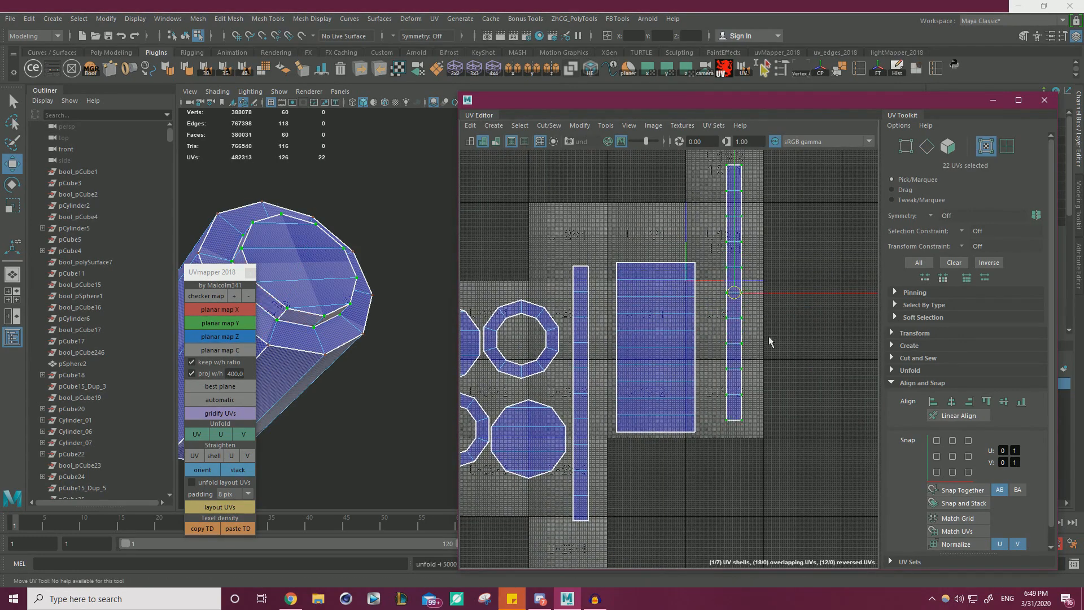
Move the unfolded rim strip next to the large side shell, without overlap.
scroll(769, 338, down, 1)
alt+middle_drag(769, 338, 791, 301)
right_drag(757, 283, 723, 274)
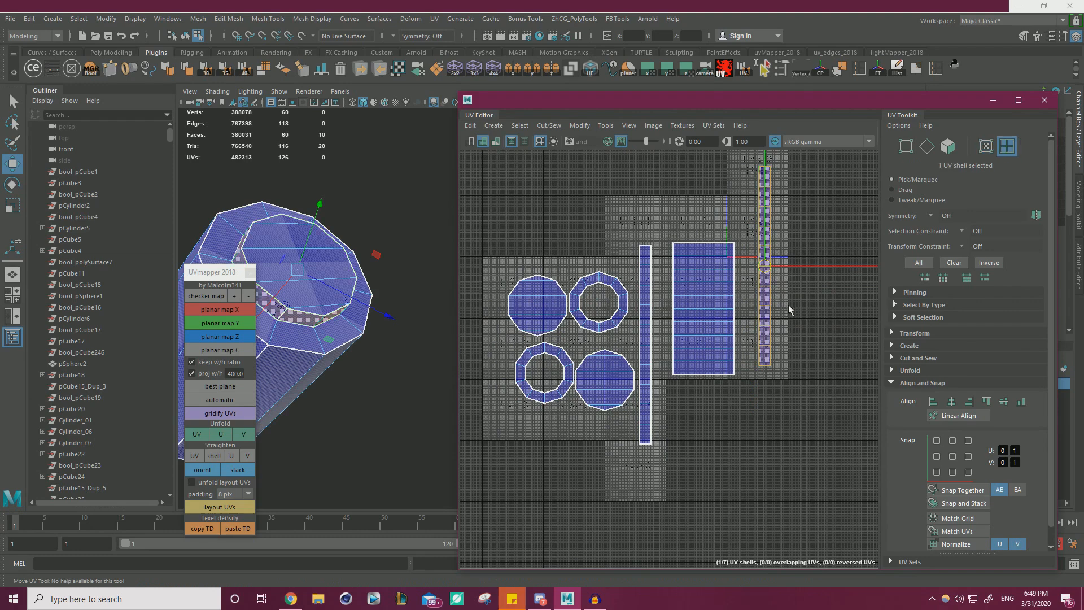
drag(766, 270, 755, 337)
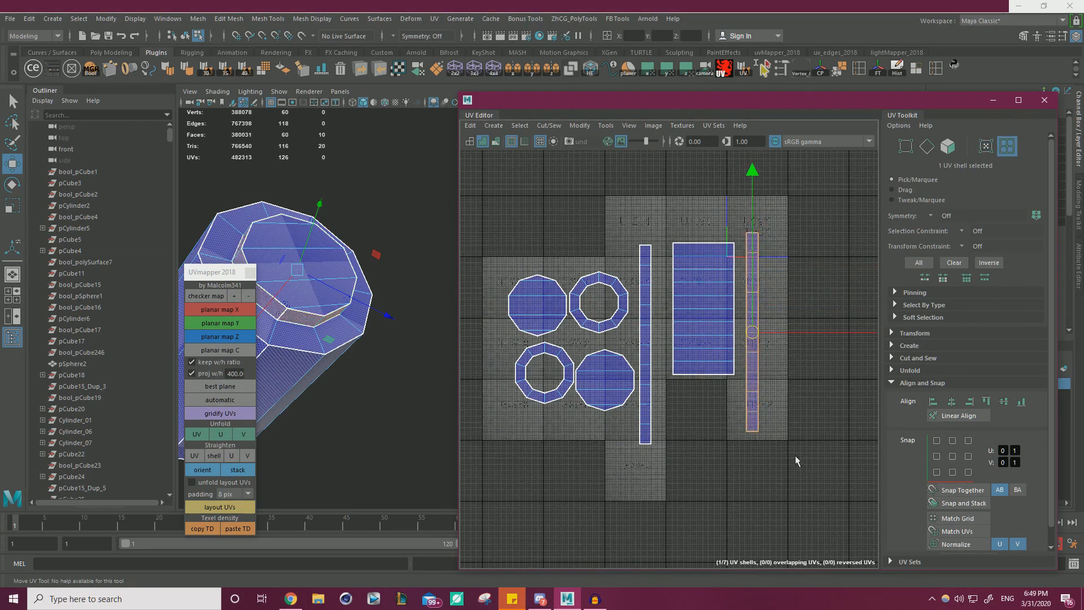
Select all seven roller UV shells and scale them down together into a small cluster.
drag(795, 455, 505, 242)
key(r)
drag(633, 339, 506, 454)
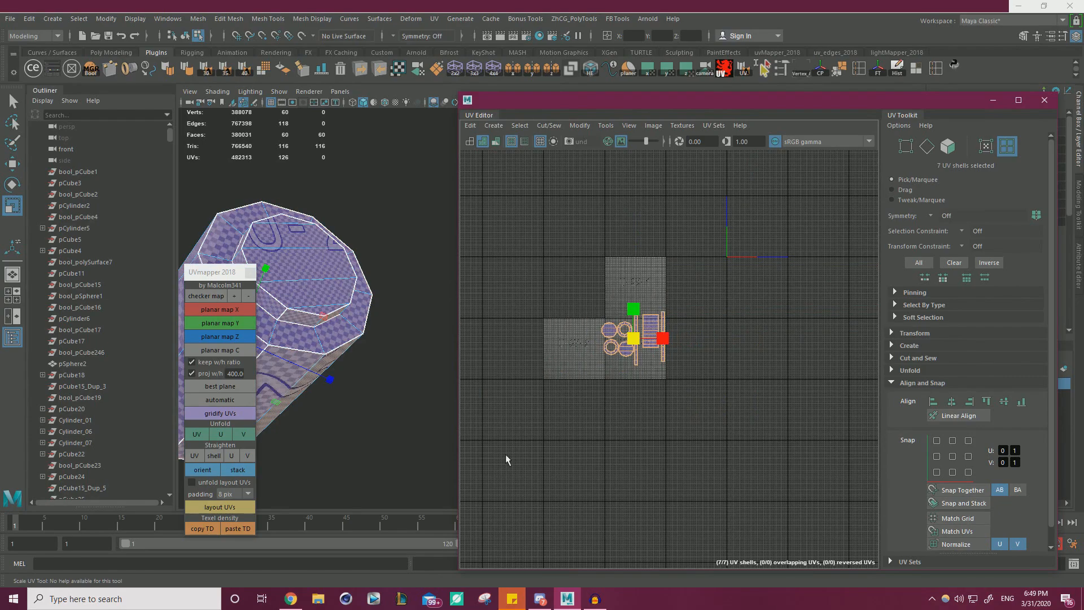
key(w)
drag(633, 338, 787, 275)
alt+right_drag(784, 217, 794, 408)
alt+middle_drag(794, 405, 546, 525)
key(r)
drag(750, 382, 646, 500)
Move the scaled UV shells into the U-1V-1 tile and close the UV Editor.
key(w)
drag(749, 379, 576, 370)
alt+right_drag(576, 370, 588, 338)
alt+middle_drag(588, 338, 751, 341)
drag(756, 368, 546, 361)
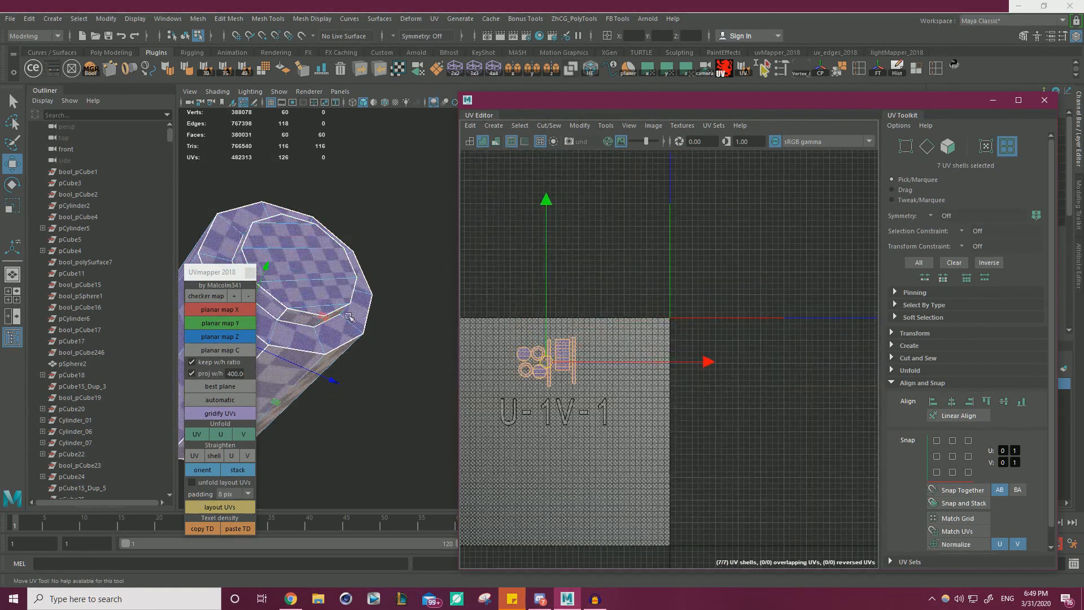
alt+right_drag(316, 237, 218, 298)
click(1044, 100)
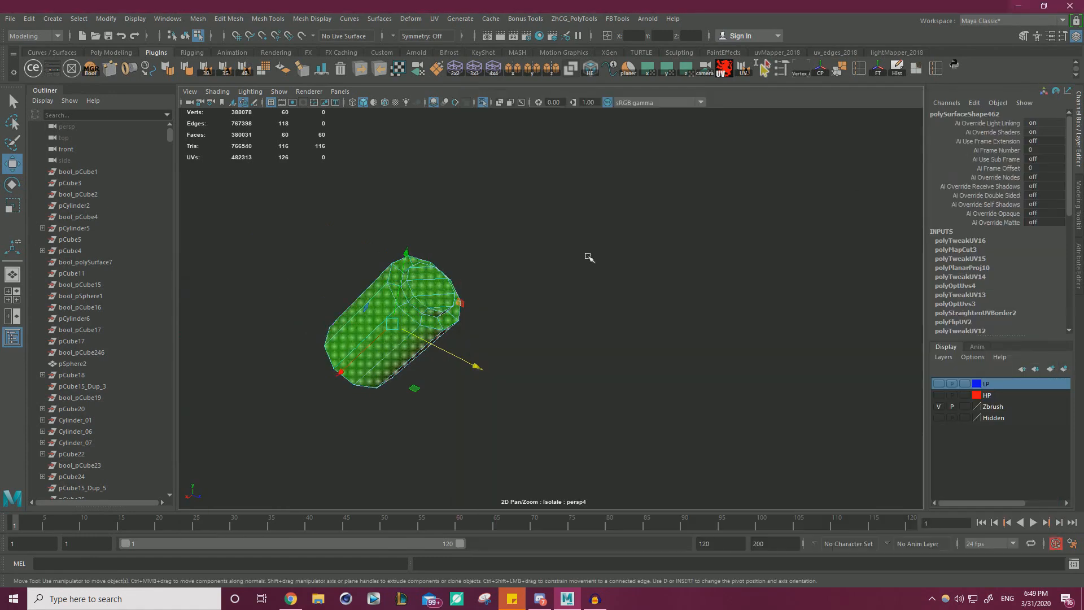
Return the unwrapped roller to object mode, select it and end its isolation to show the whole typewriter.
alt+drag(413, 271, 519, 324)
right_drag(438, 271, 492, 252)
click(602, 184)
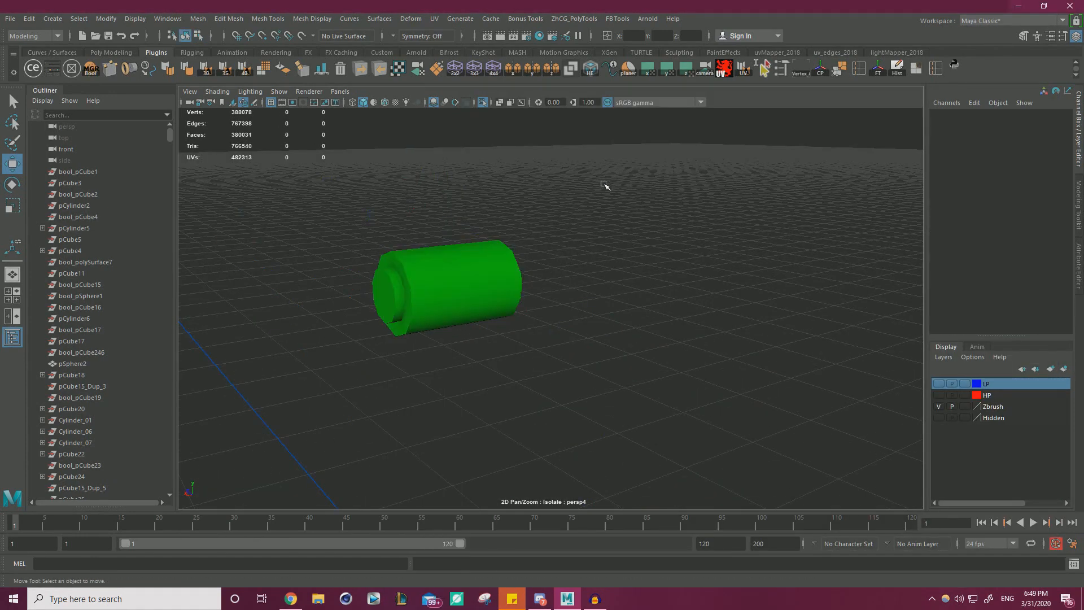
click(452, 265)
click(481, 102)
Snap the roller's pivot to a vertex at the end of the roller where the rod enters.
alt+right_drag(542, 203, 435, 243)
alt+drag(435, 243, 545, 303)
key(d)
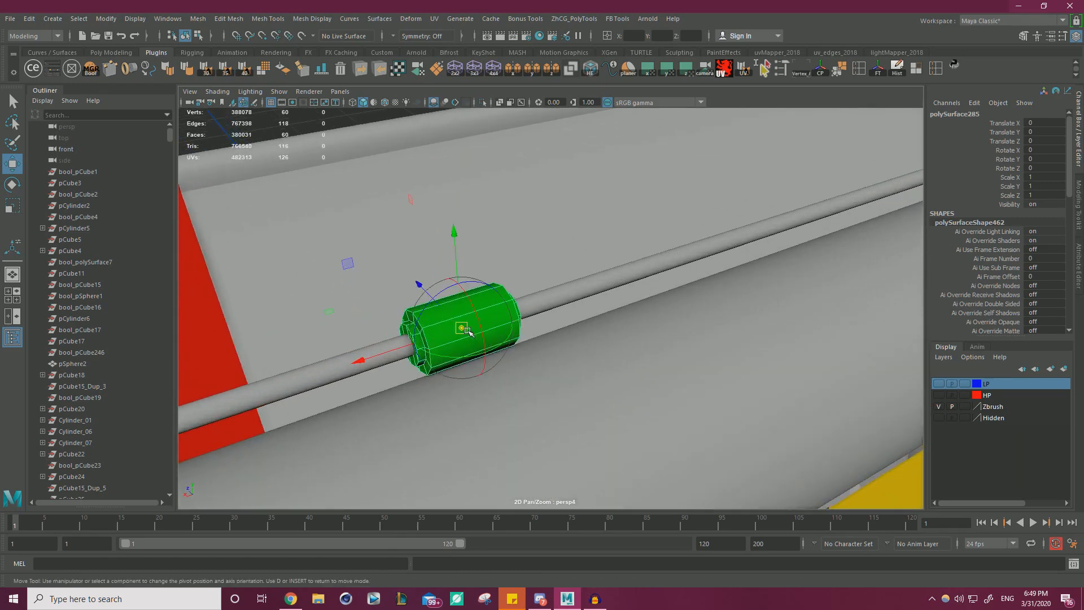
key(v)
drag(462, 327, 423, 327)
Duplicate the roller and vertex-snap the copy along the rod onto the second roller, at Translate X -25.22.
alt+right_drag(581, 302, 360, 404)
alt+right_drag(466, 307, 551, 324)
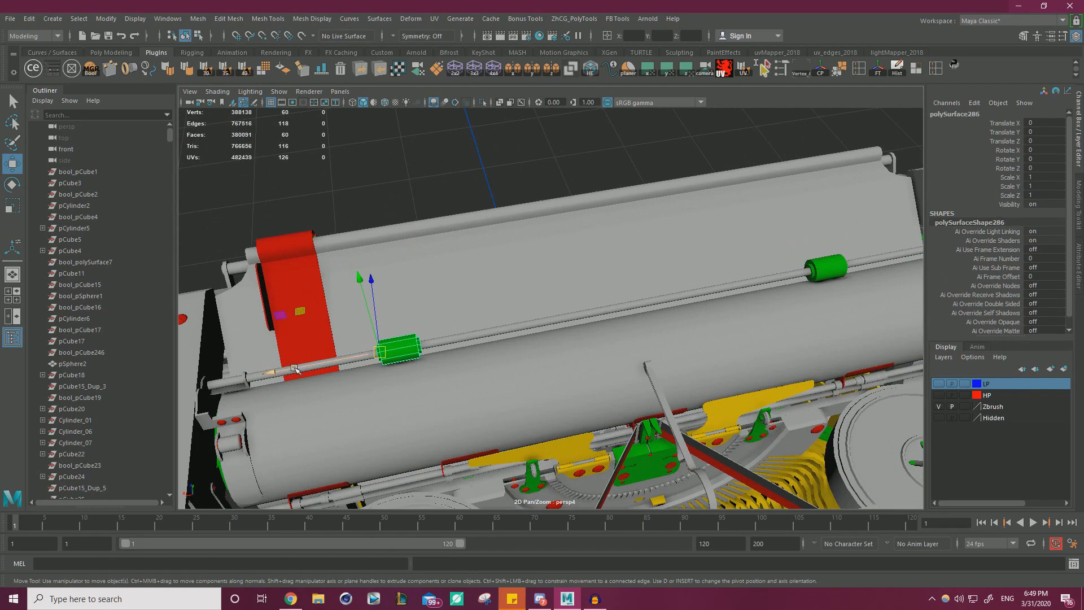
shift+drag(291, 367, 621, 305)
mouse_move(621, 305)
alt+right_down()
mouse_move(717, 359)
mouse_move(774, 367)
alt+right_up()
alt+middle_drag(773, 367, 552, 394)
alt+right_drag(552, 394, 599, 390)
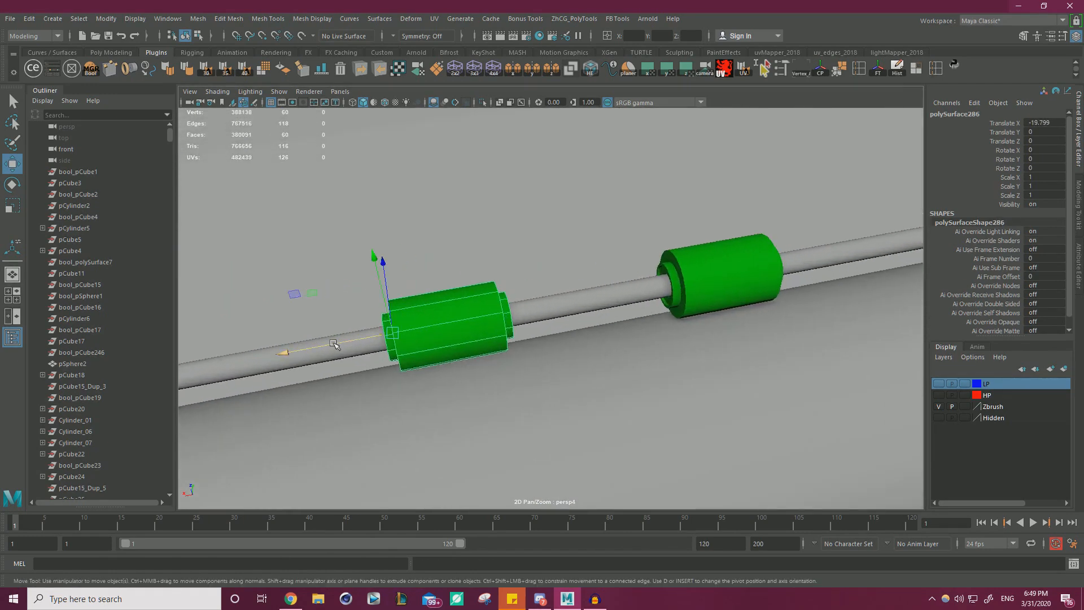
key(v)
drag(333, 343, 671, 283)
Delete the old second roller that overlaps the new copy.
alt+right_drag(564, 271, 665, 291)
alt+middle_drag(666, 291, 598, 331)
alt+right_drag(598, 331, 829, 375)
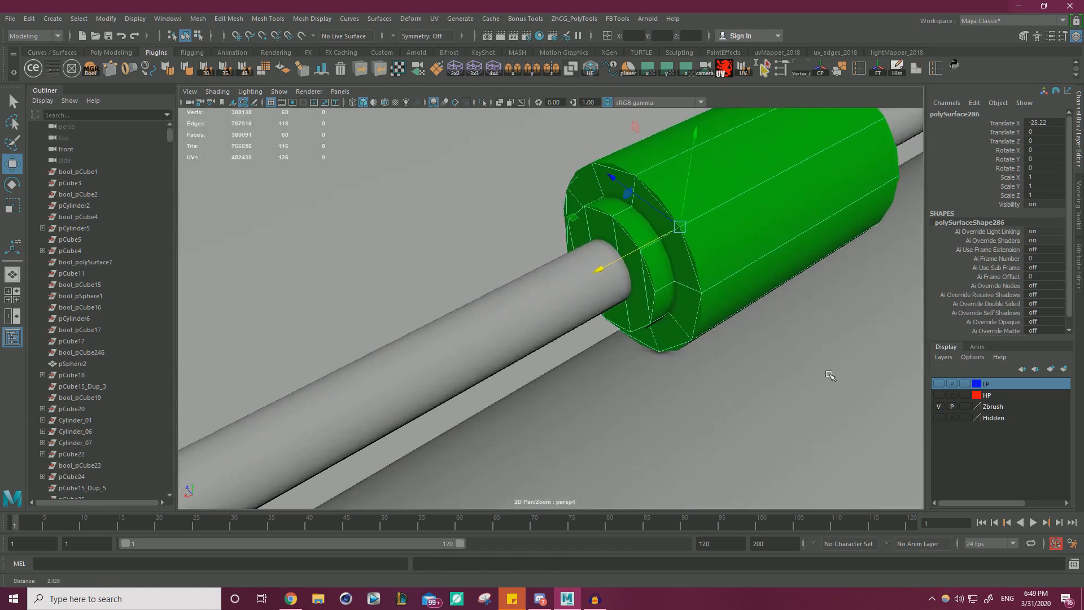
click(672, 294)
key(Delete)
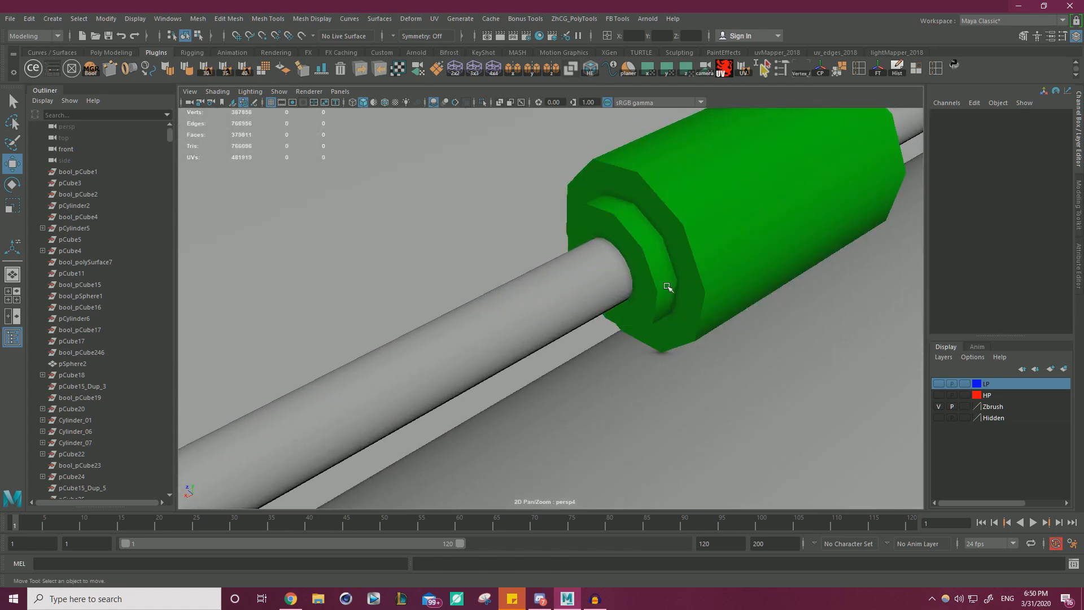
Select both unwrapped rollers on the carriage rod and combine them into one mesh.
click(673, 286)
alt+right_drag(673, 286, 515, 285)
alt+middle_drag(313, 437, 452, 331)
scroll(452, 332, up, 3)
shift+click(445, 326)
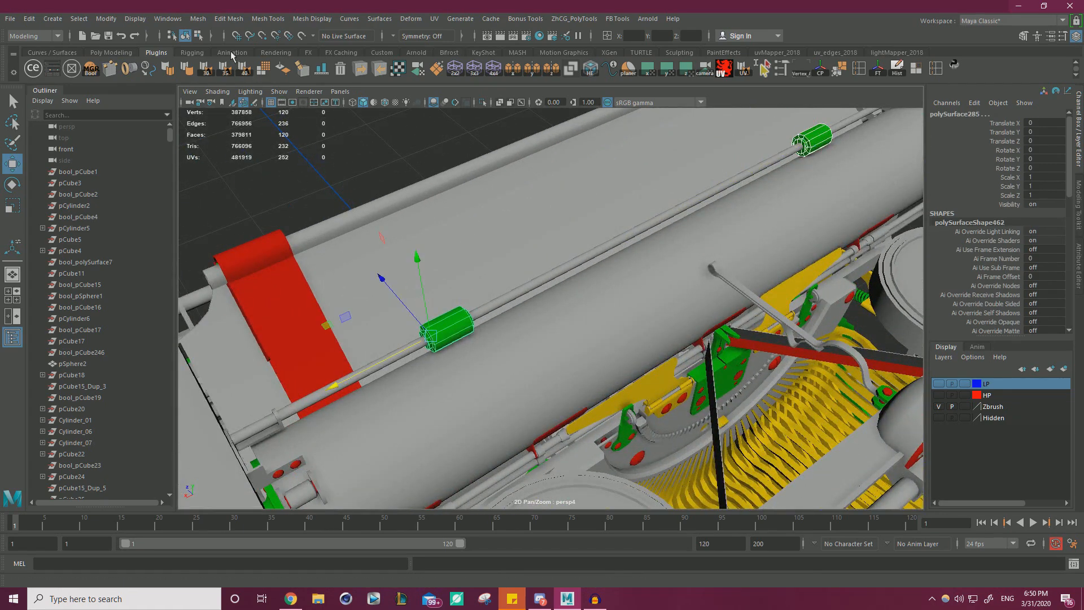
click(197, 19)
click(217, 62)
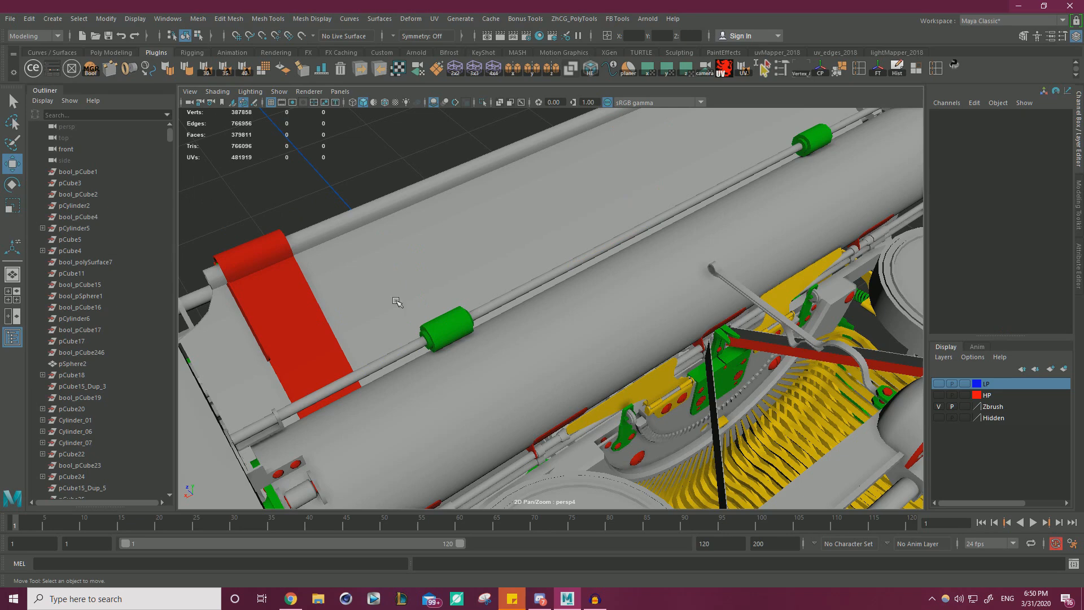
Freeze the transformations and delete the construction history of the combined rollers.
alt+right_drag(447, 334, 562, 286)
alt+right_drag(367, 192, 582, 185)
click(243, 72)
alt+right_drag(462, 179, 375, 177)
alt+middle_drag(375, 178, 423, 249)
click(381, 194)
alt+right_drag(381, 194, 538, 341)
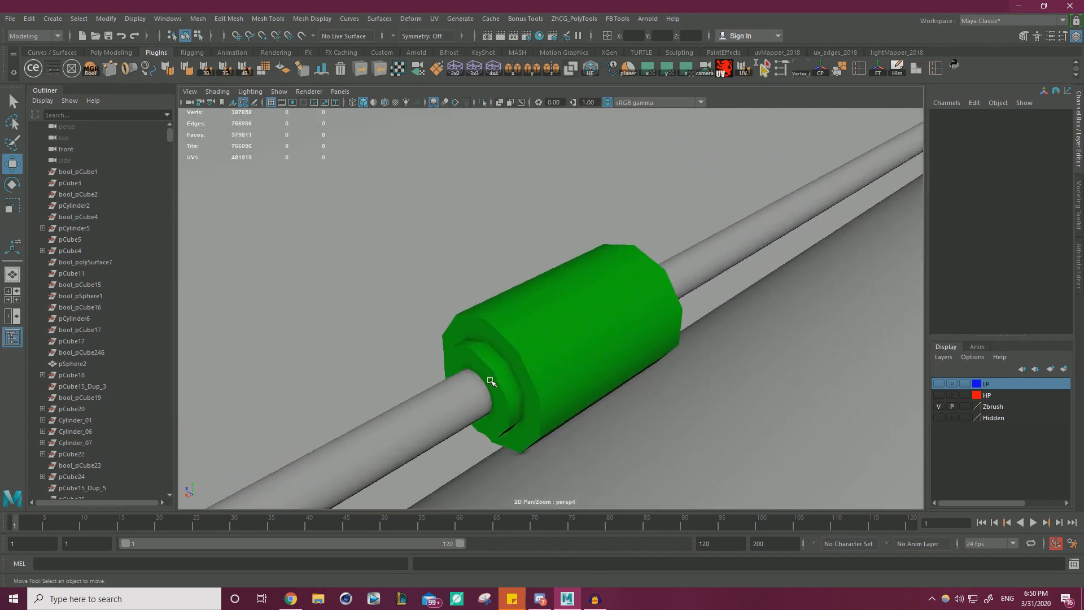
click(547, 327)
click(877, 72)
click(895, 71)
Add the combined rollers to the hidden LP display layer and clear the selection.
alt+right_drag(672, 316, 429, 243)
click(418, 217)
click(558, 319)
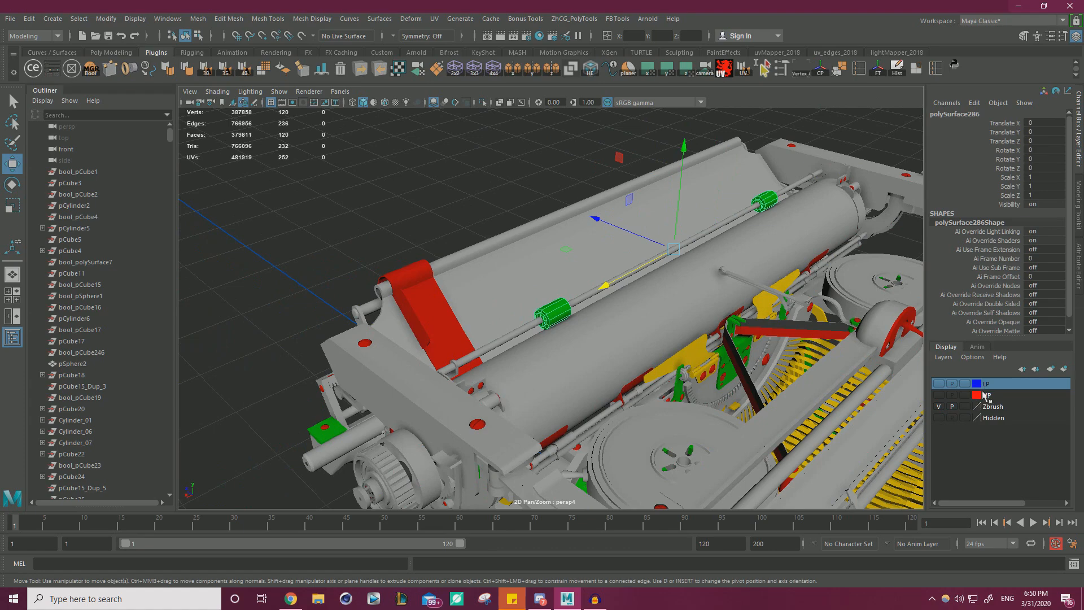
right_click(988, 384)
click(983, 410)
click(388, 209)
Examine the remaining typewriter parts around the front rail, typebars, keyboard and underside.
alt+right_drag(388, 210, 293, 242)
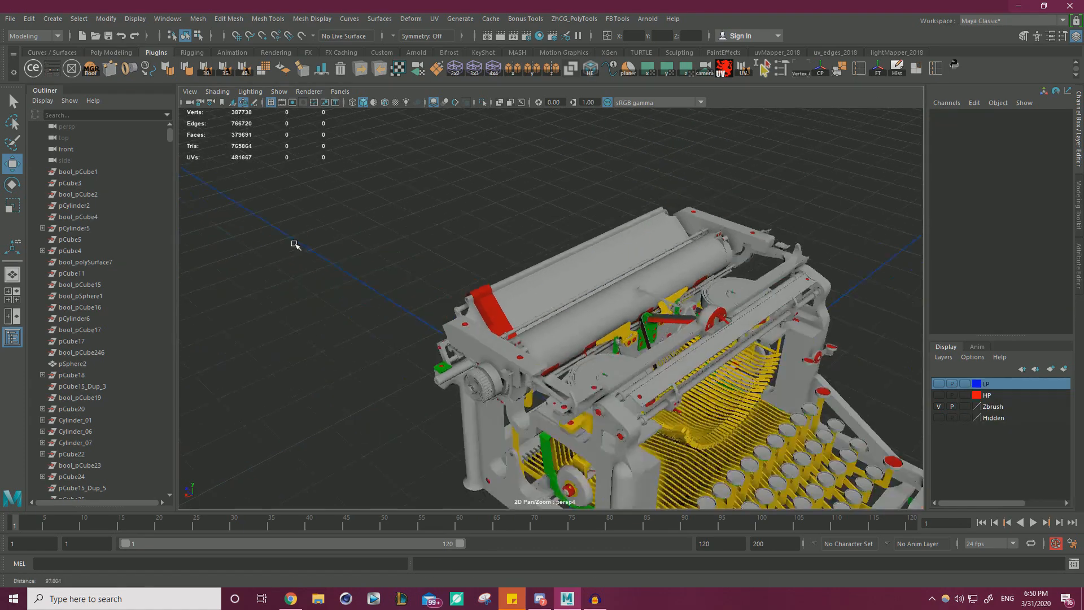
alt+drag(294, 244, 474, 257)
alt+right_drag(474, 258, 662, 258)
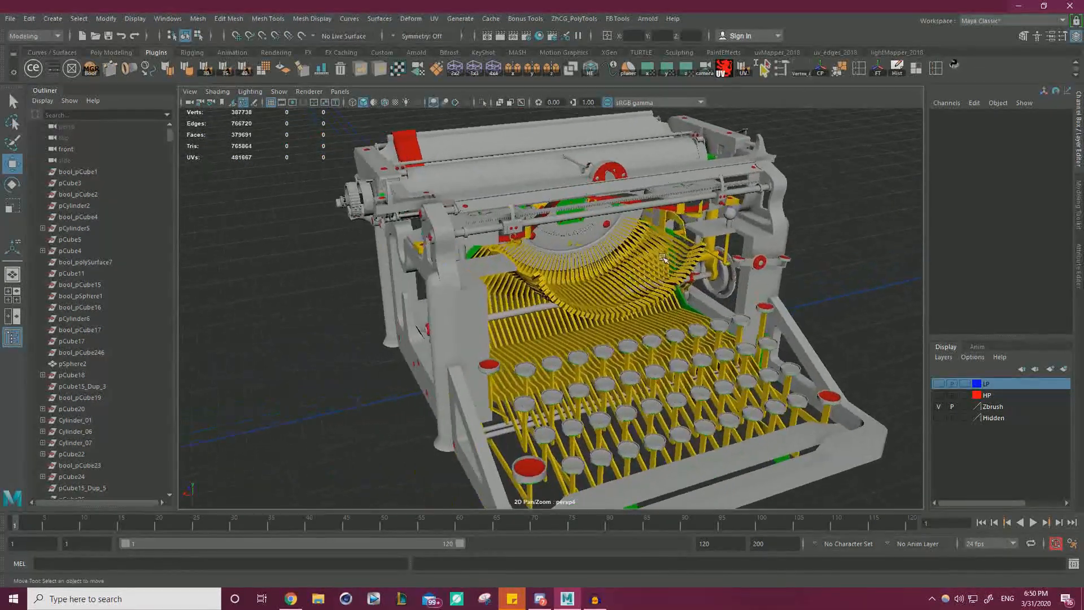
alt+drag(663, 258, 611, 269)
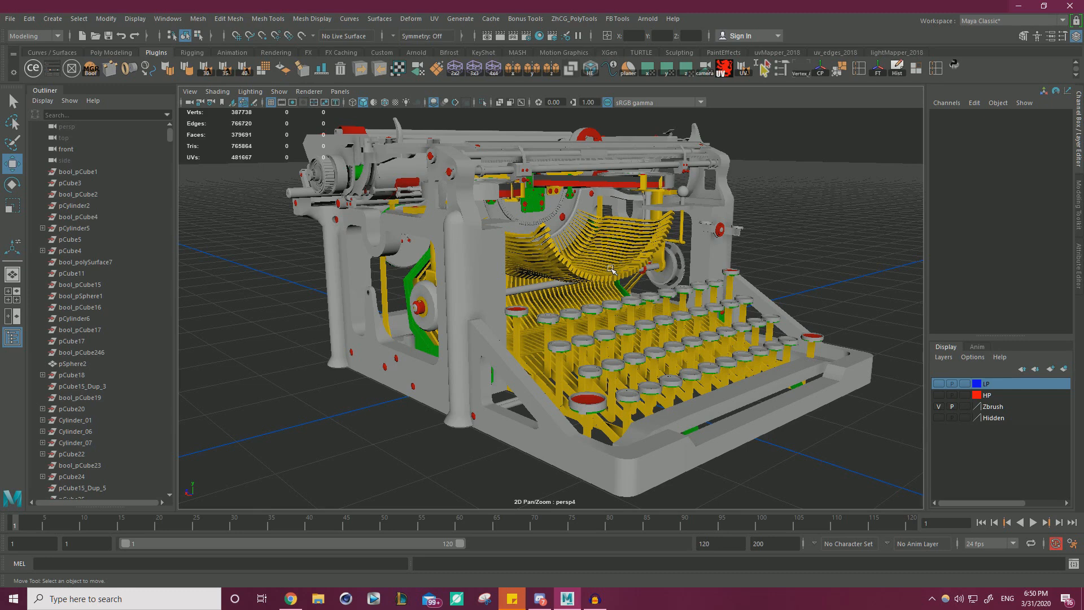
scroll(607, 263, up, 10)
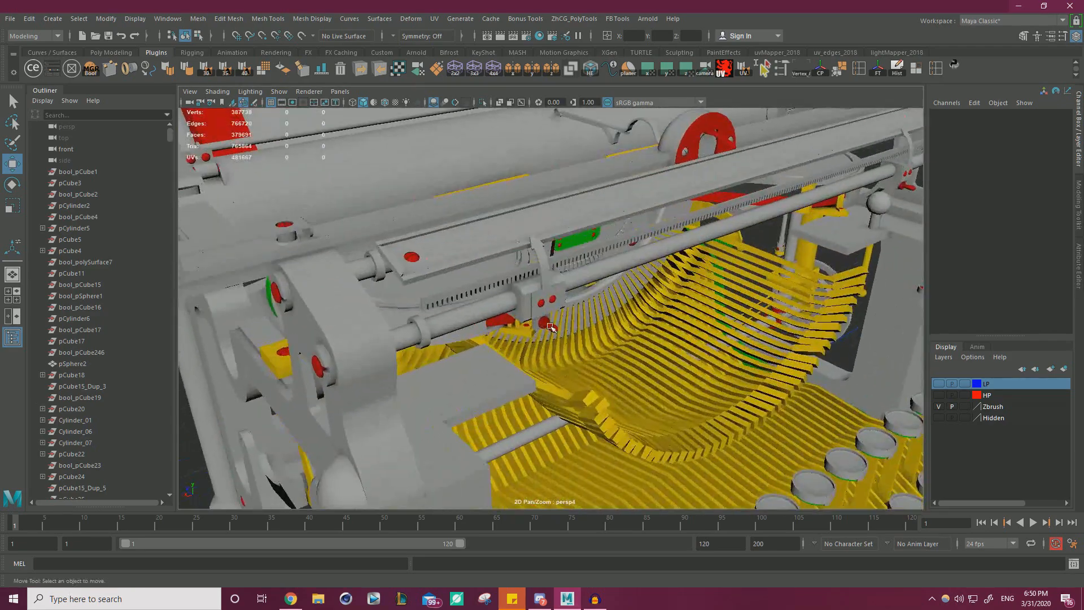
click(479, 316)
scroll(520, 266, down, 8)
alt+drag(521, 266, 694, 271)
scroll(648, 275, up, 5)
scroll(447, 262, down, 4)
alt+drag(447, 262, 518, 271)
scroll(665, 303, up, 6)
scroll(665, 303, down, 5)
alt+middle_drag(518, 271, 648, 280)
alt+drag(649, 281, 718, 287)
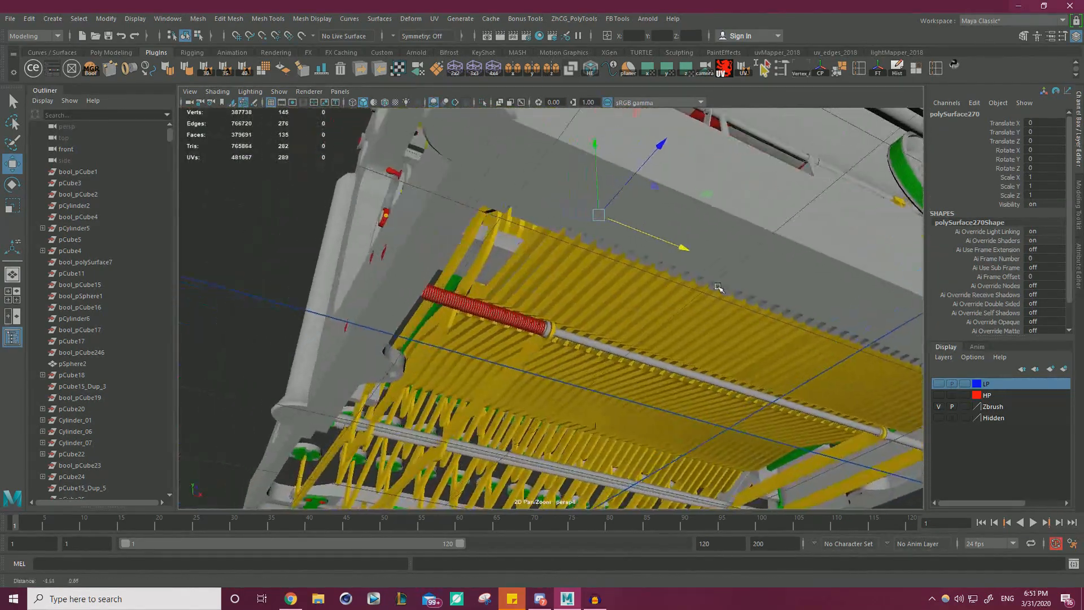
scroll(613, 339, up, 3)
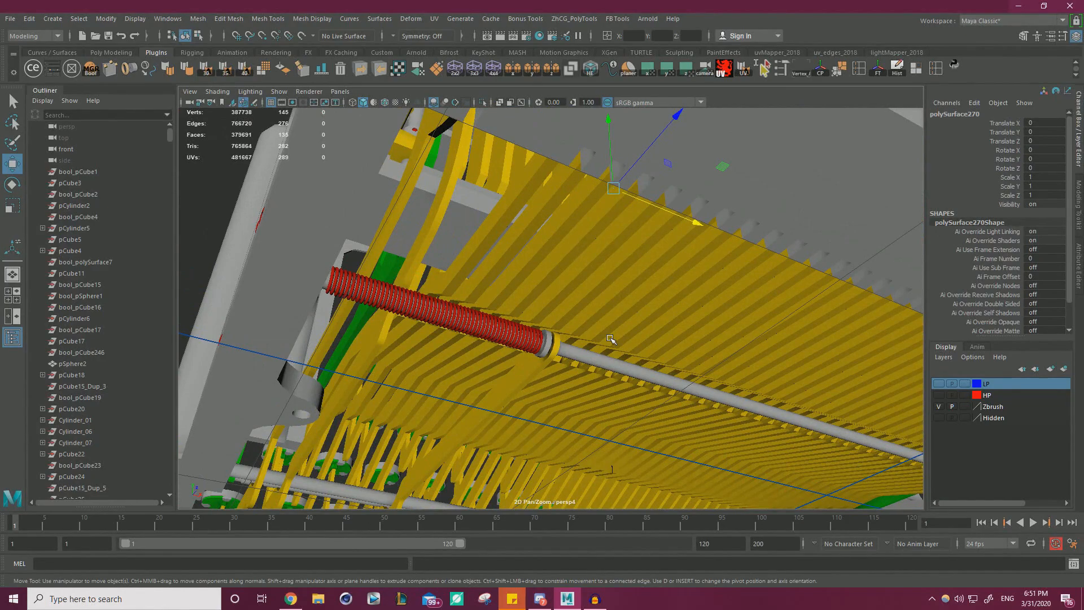
alt+drag(610, 339, 452, 280)
scroll(465, 252, down, 5)
alt+middle_drag(464, 252, 581, 321)
alt+drag(580, 322, 648, 349)
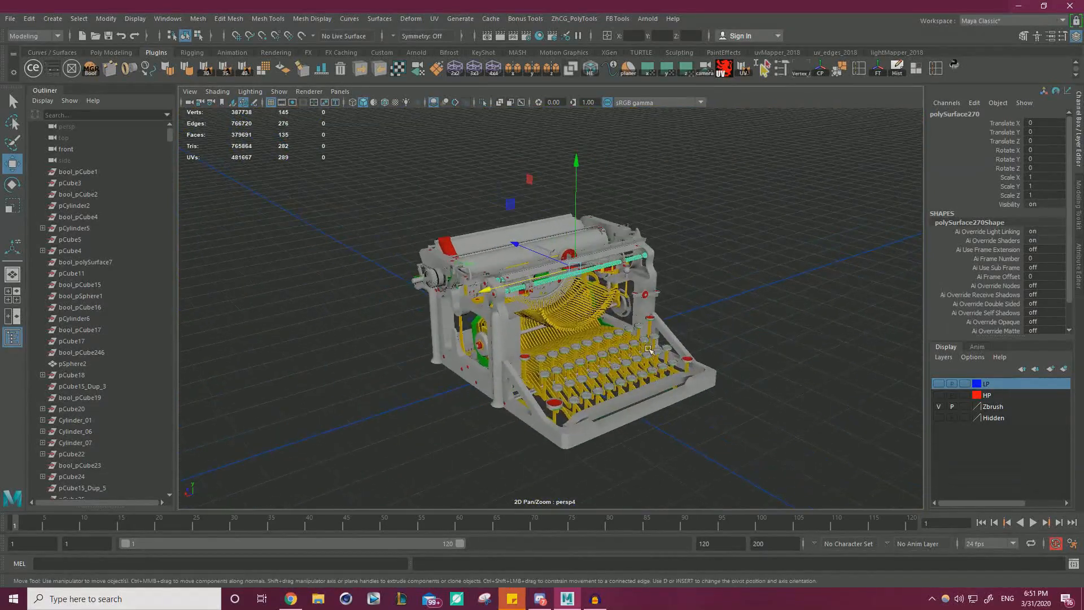
click(727, 283)
scroll(666, 282, up, 3)
alt+drag(675, 266, 677, 250)
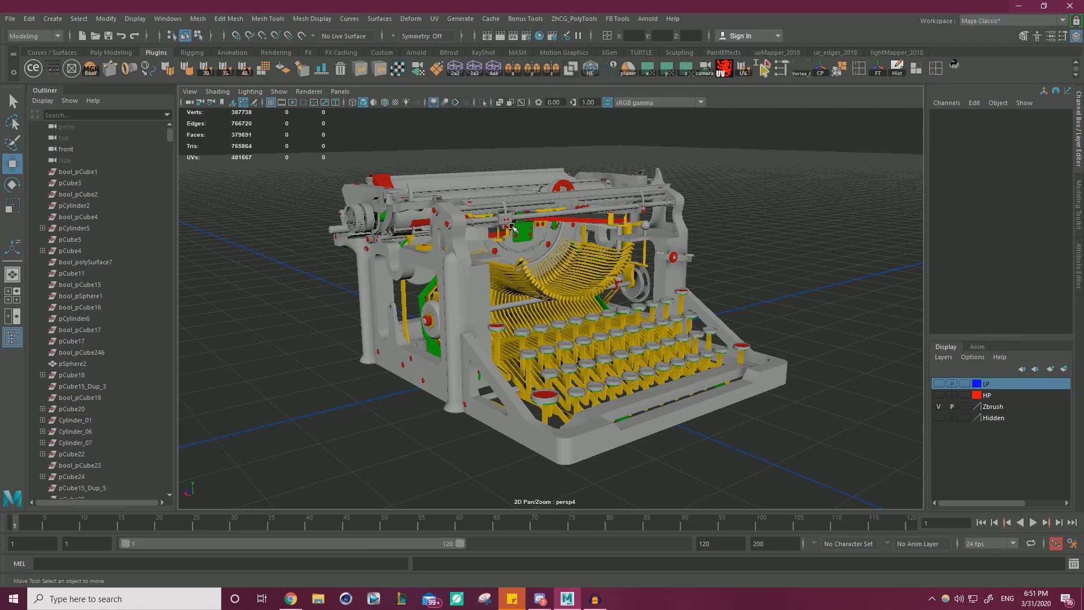
Select the typebars, key parts, front rails and main frame together to survey the parts still left.
scroll(760, 223, up, 5)
scroll(765, 227, down, 1)
click(604, 383)
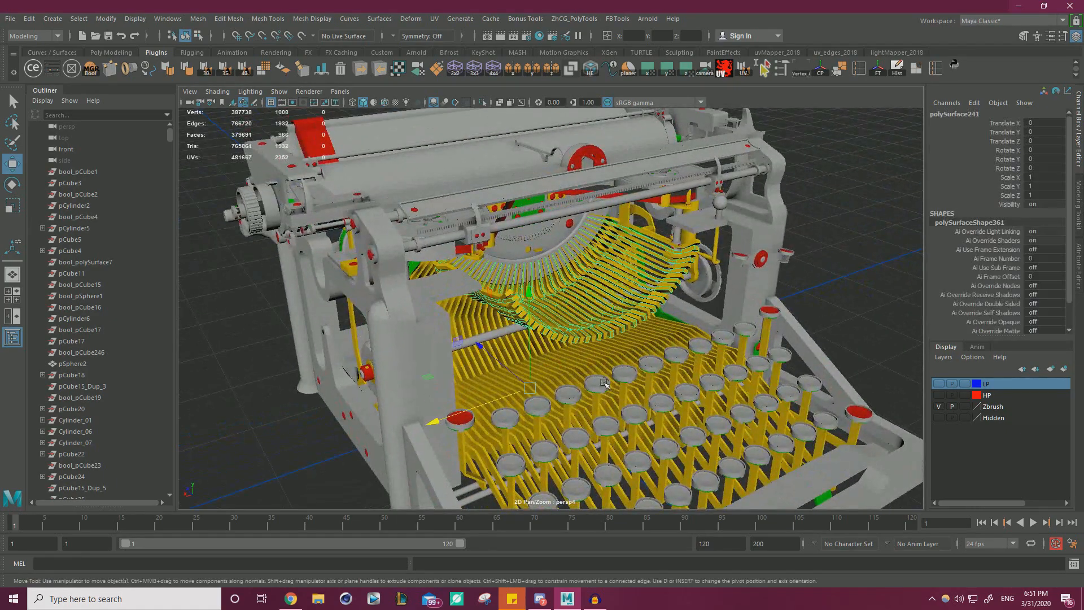
shift+click(597, 372)
shift+click(599, 382)
alt+drag(706, 325, 686, 244)
alt+drag(624, 232, 643, 286)
scroll(644, 286, up, 8)
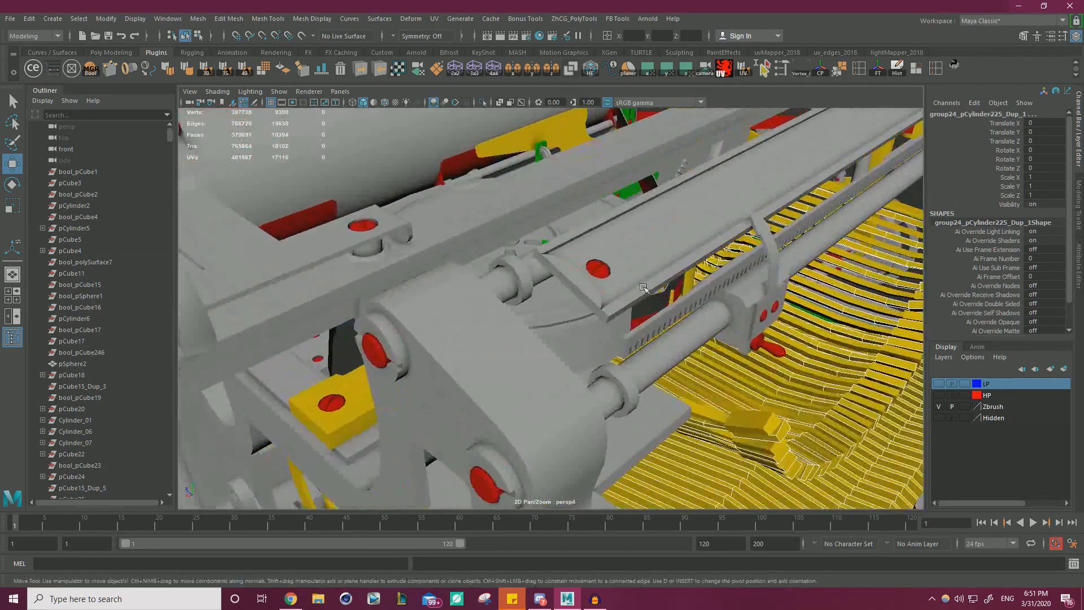
click(631, 276)
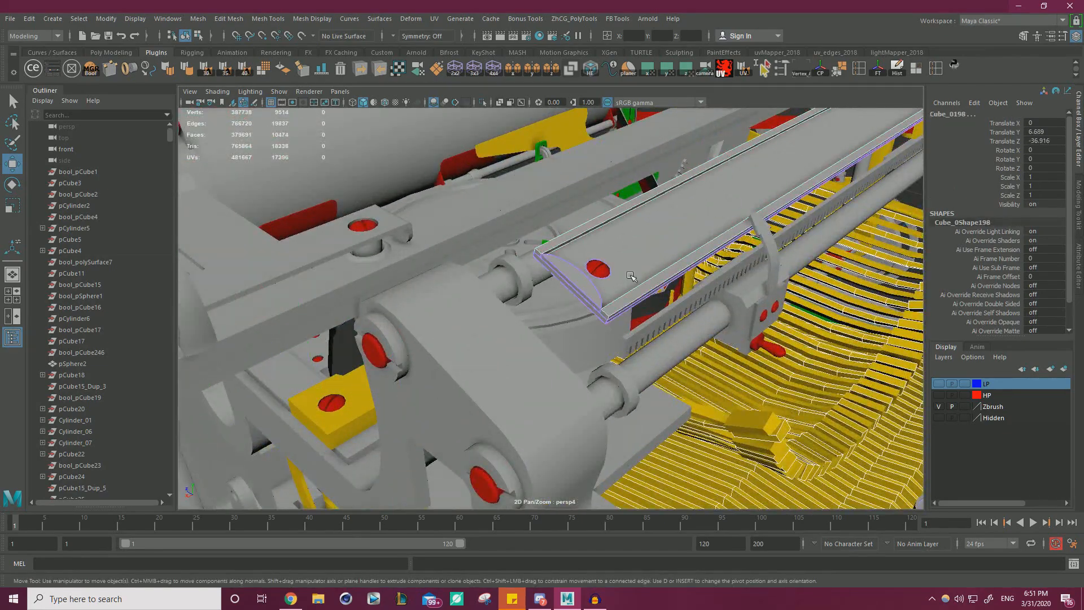
shift+click(668, 322)
scroll(668, 321, down, 6)
alt+drag(582, 266, 524, 338)
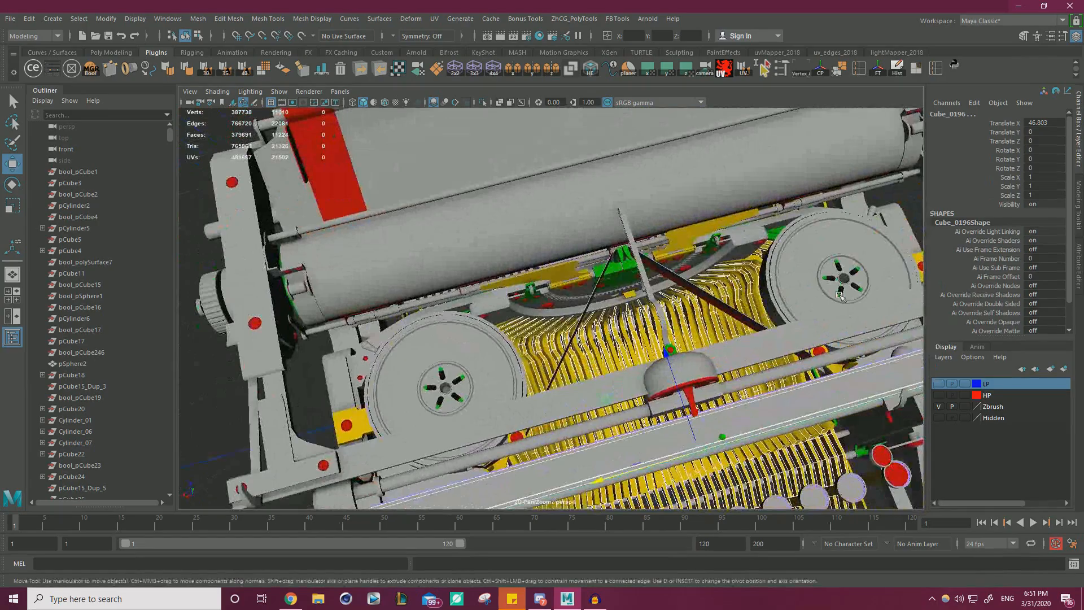
shift+click(564, 298)
alt+drag(591, 309, 435, 274)
shift+click(416, 320)
alt+drag(494, 296, 760, 321)
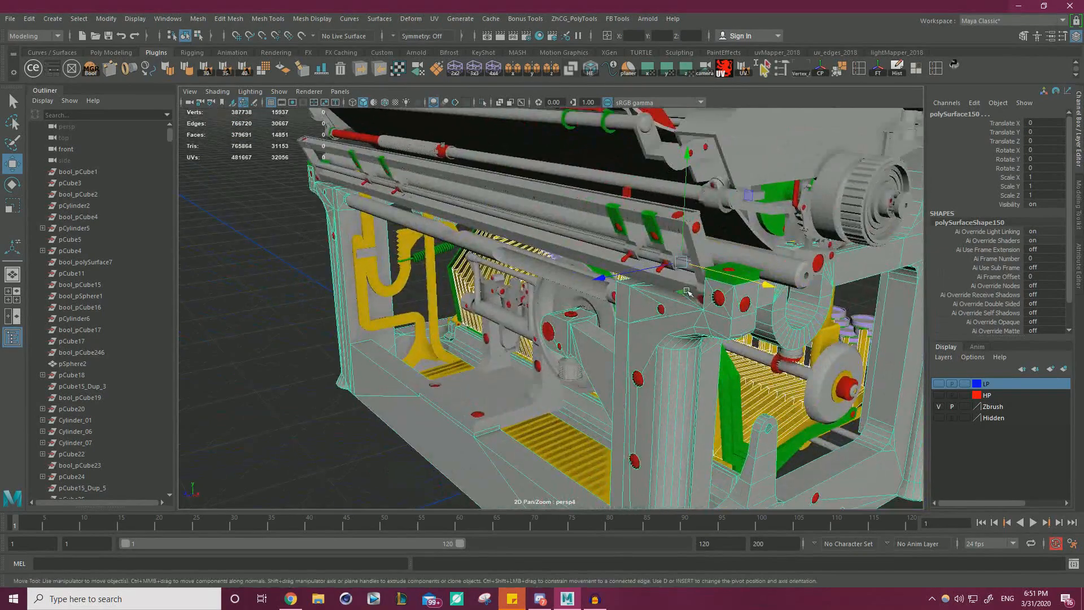
Inspect the long rear rail and the back of the frame, clear the selection and review the whole typewriter.
click(567, 252)
alt+drag(523, 306, 600, 309)
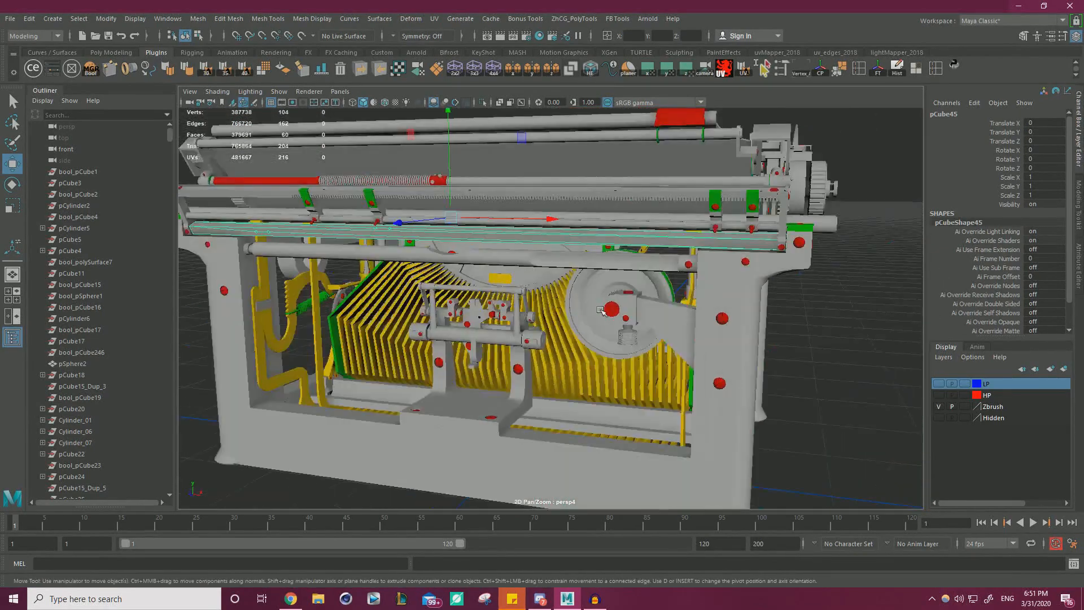
alt+right_drag(600, 310, 463, 362)
click(523, 394)
alt+drag(463, 362, 536, 357)
alt+right_drag(852, 329, 542, 271)
alt+drag(542, 271, 764, 232)
click(796, 242)
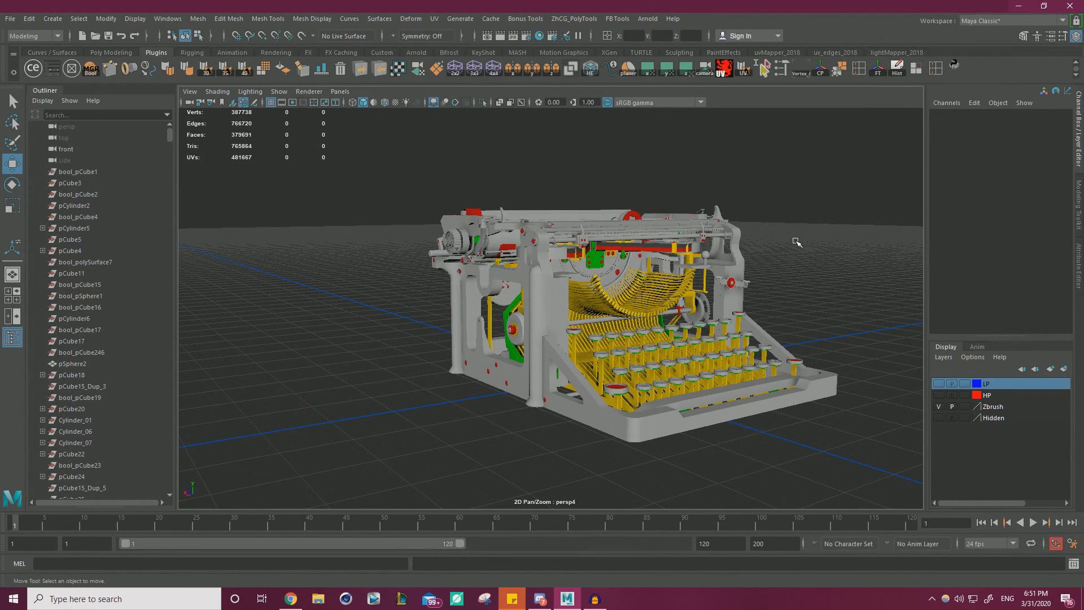
alt+drag(795, 230, 697, 263)
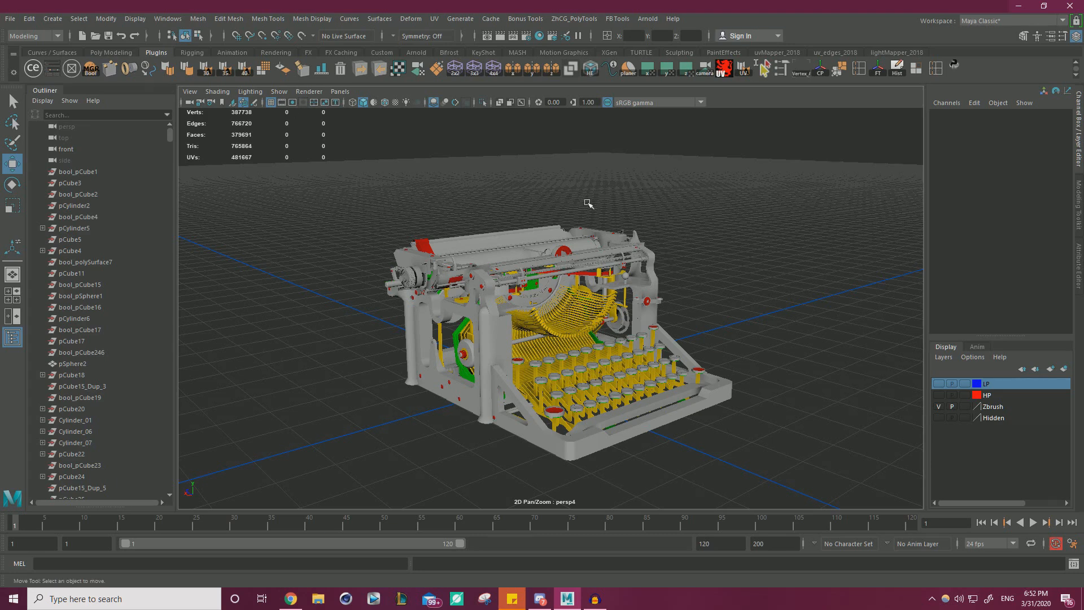
alt+right_drag(587, 203, 679, 225)
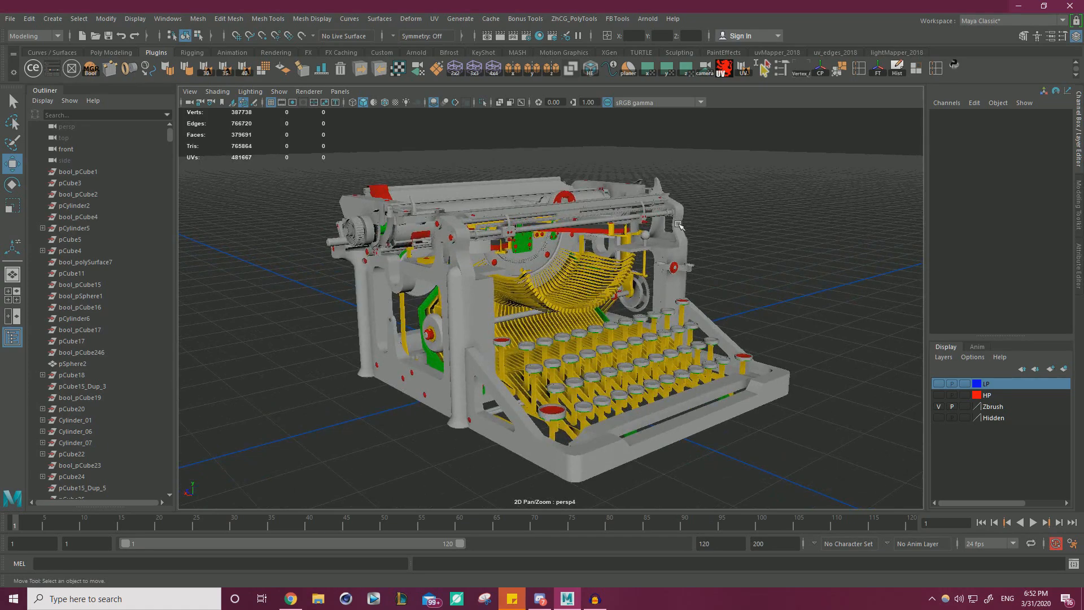
alt+drag(678, 224, 599, 236)
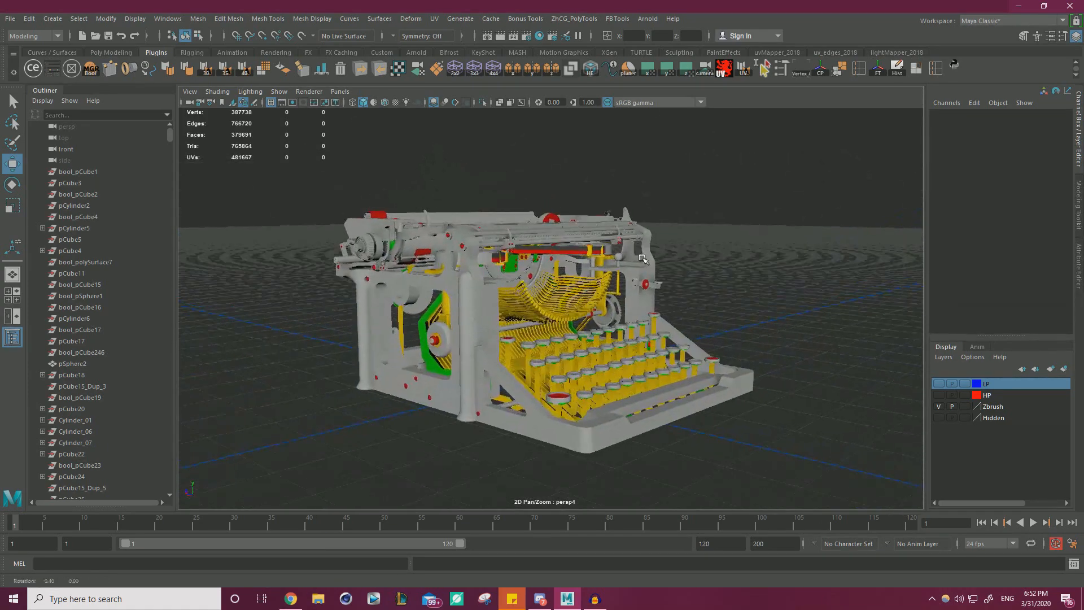